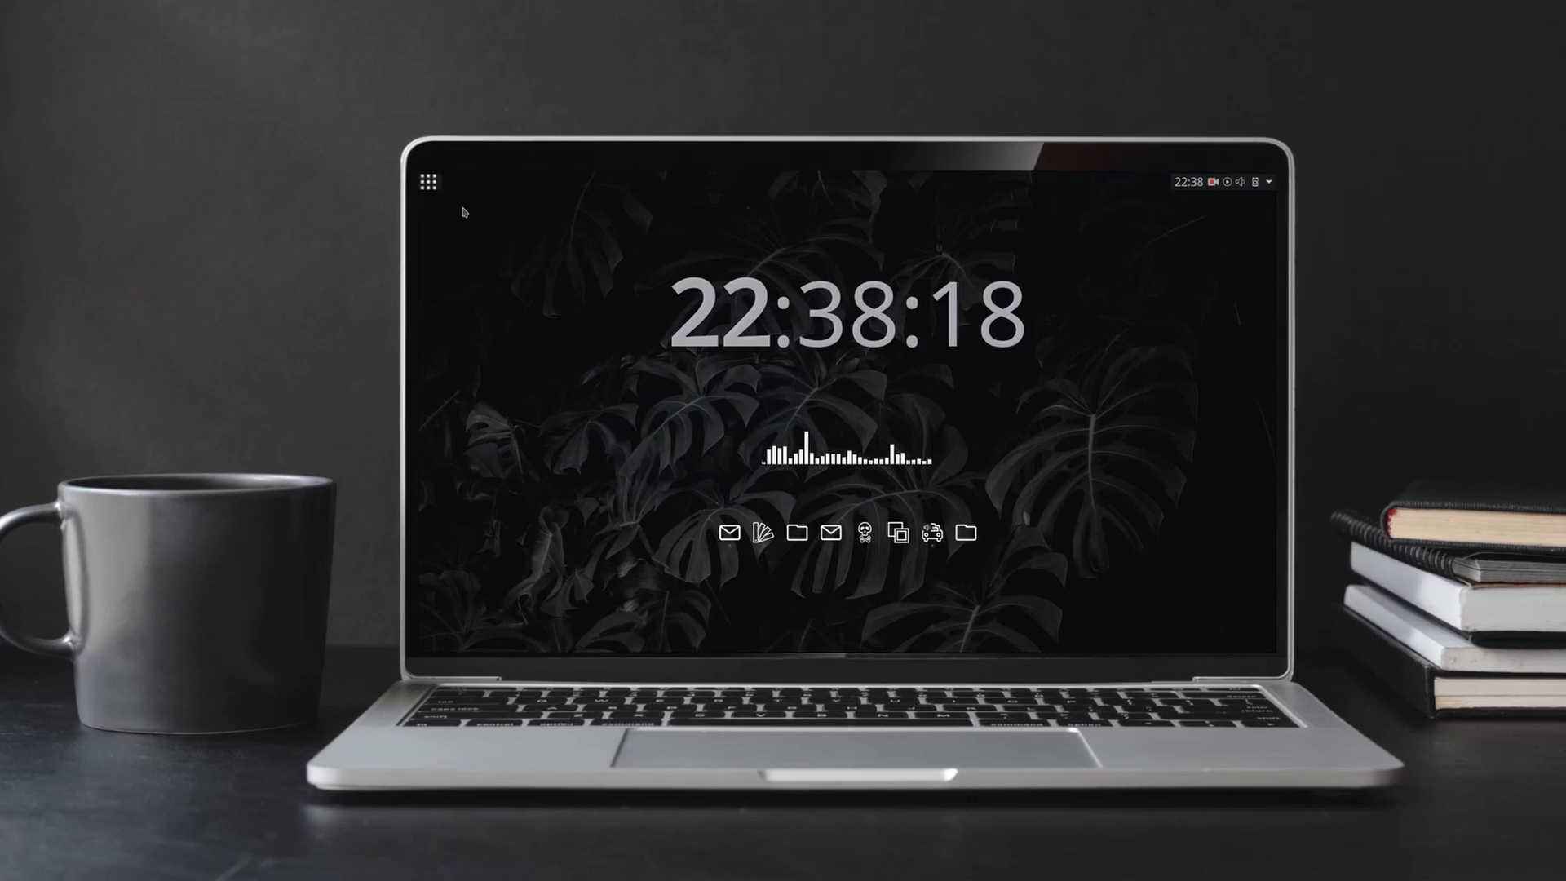
Step: Examine the themed Plasma desktop's application launcher, status and notifications list, and dock shortcuts
click(428, 182)
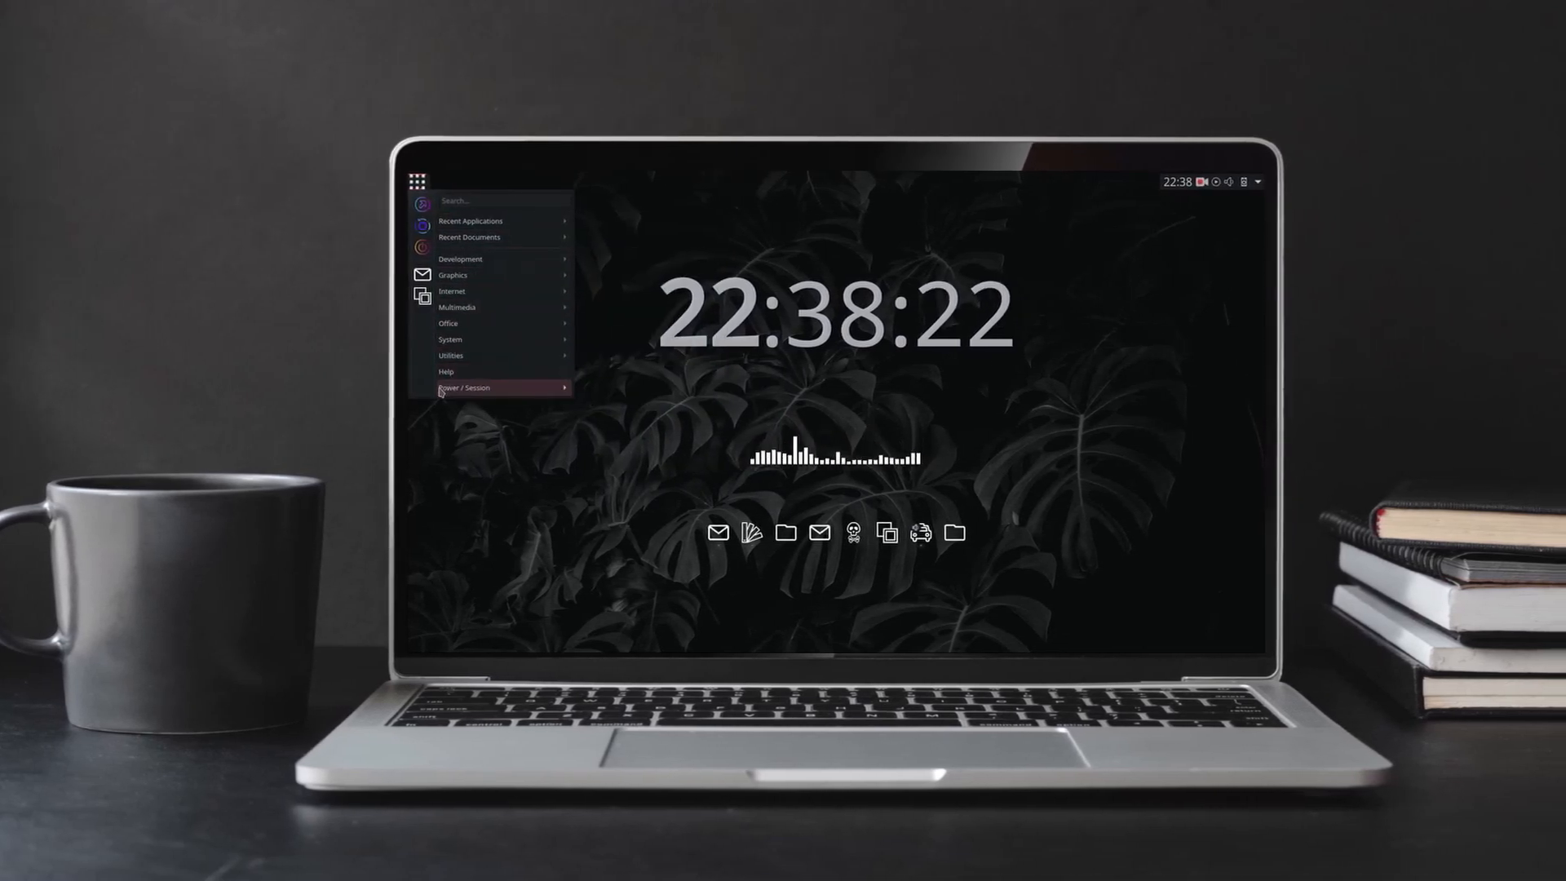
mouse_move(465, 388)
click(439, 433)
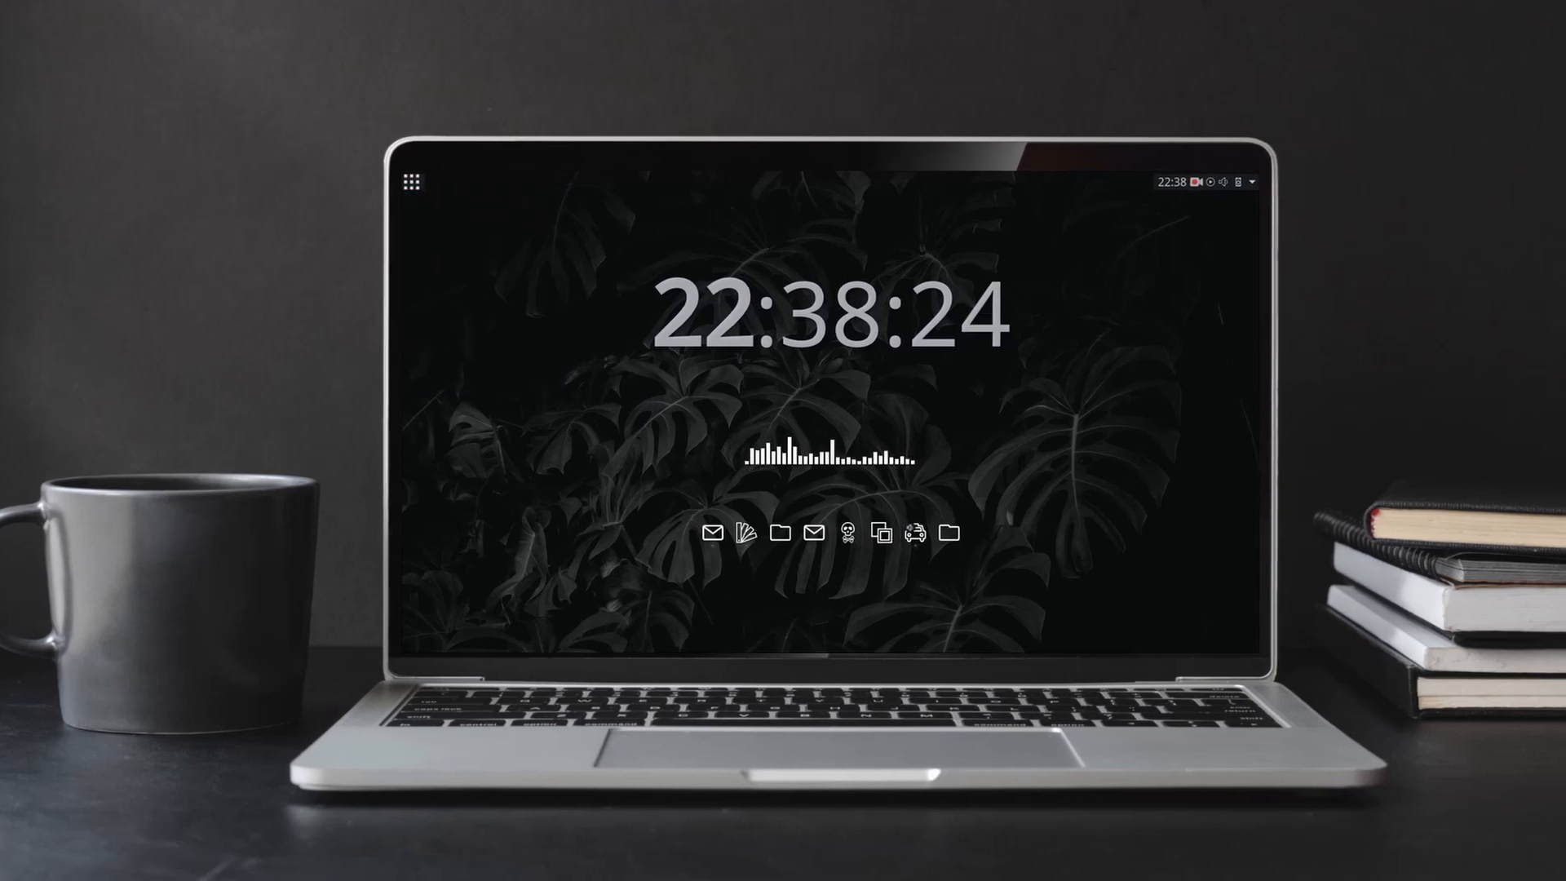
click(1250, 182)
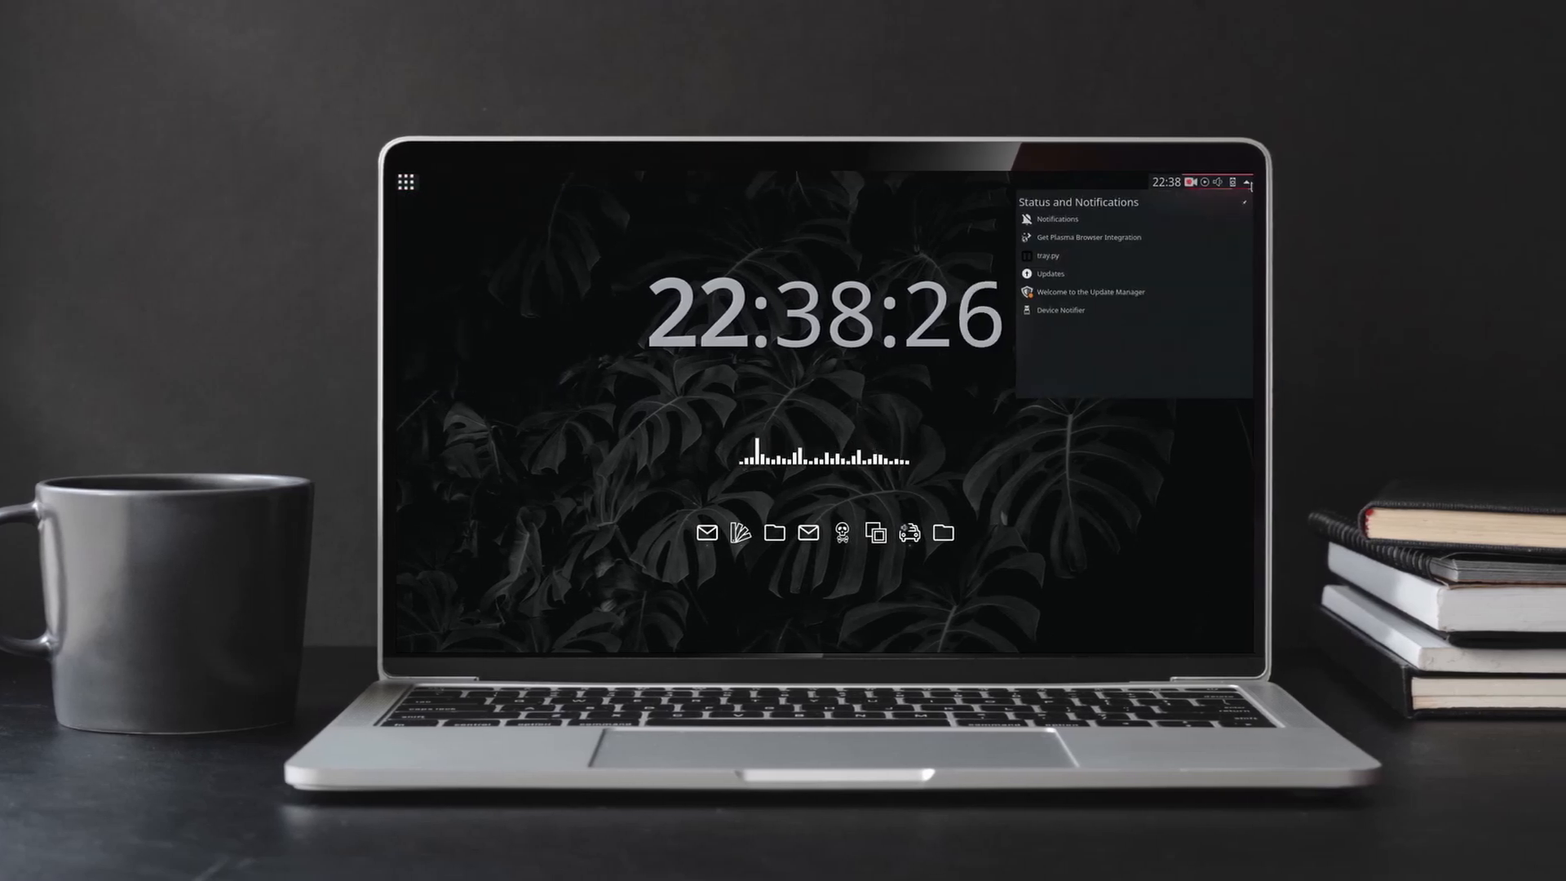
click(1248, 183)
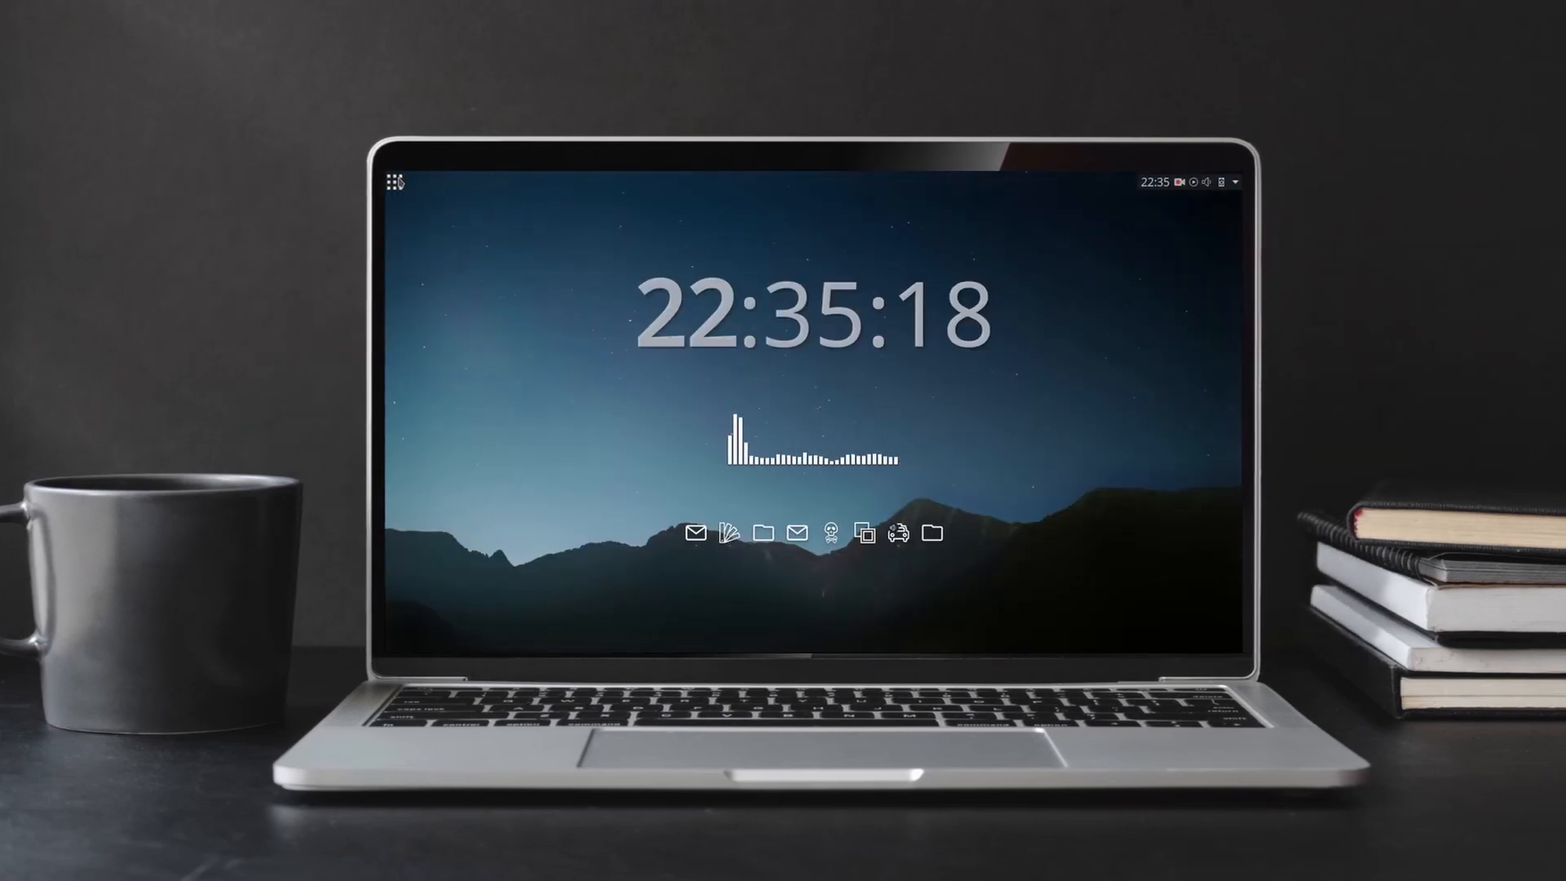
click(399, 181)
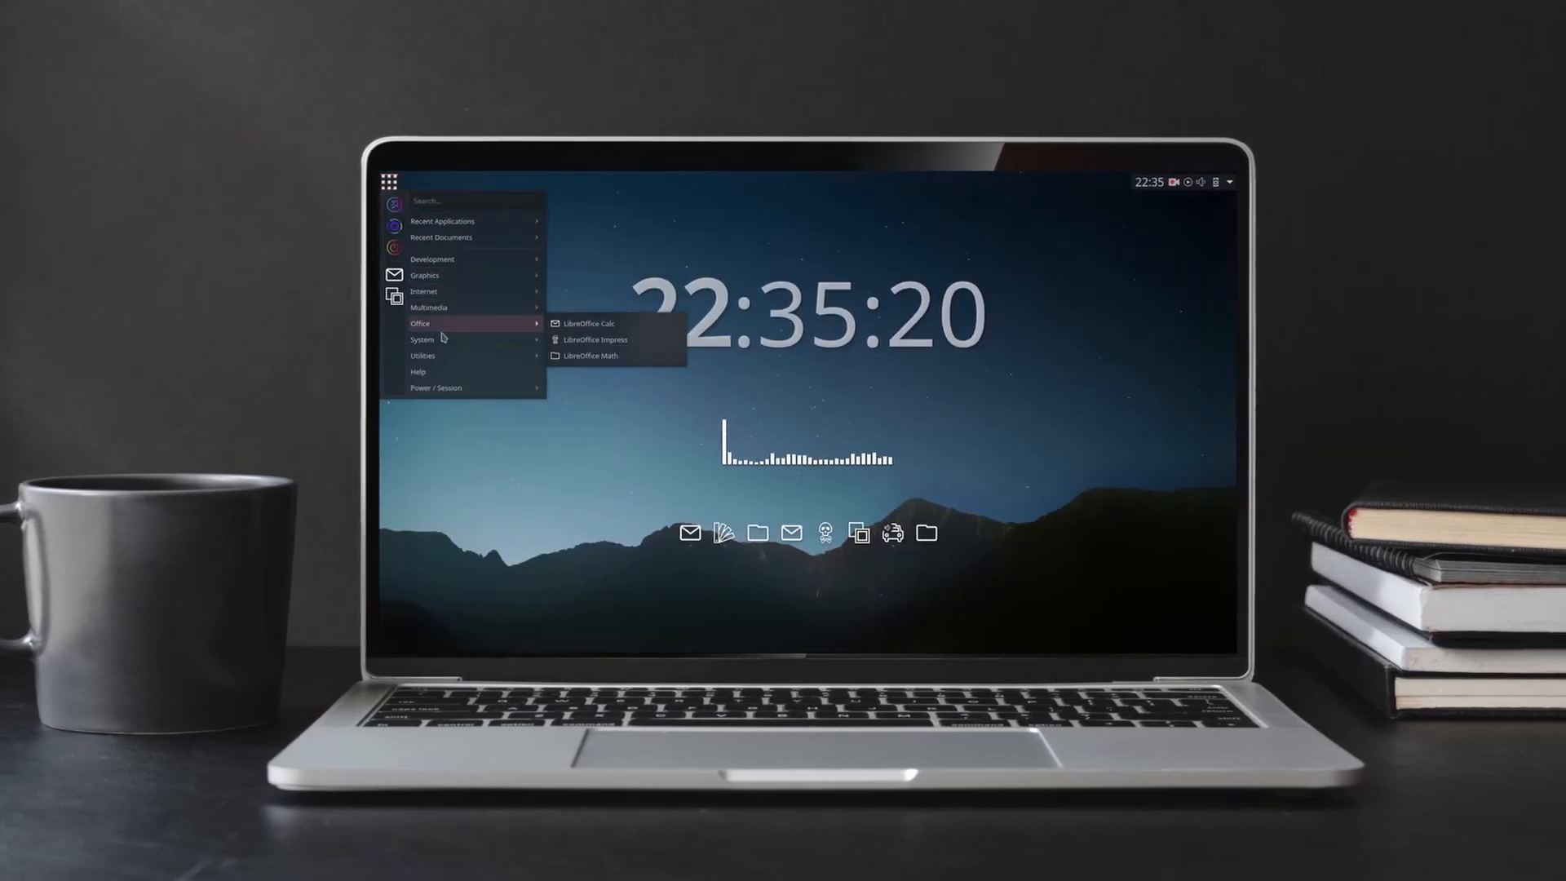
click(529, 483)
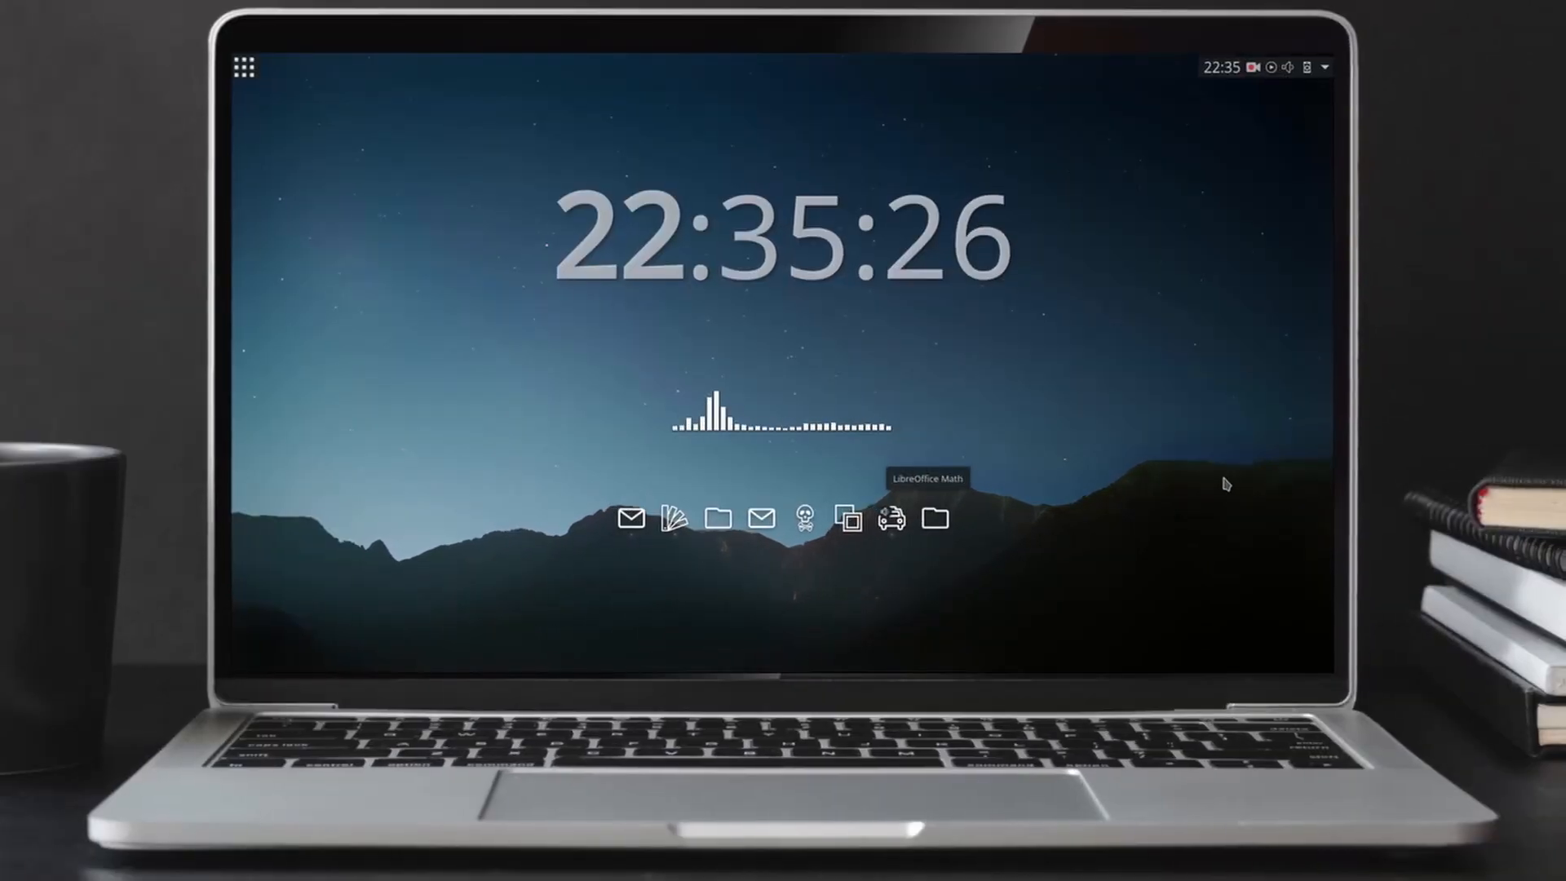
click(632, 522)
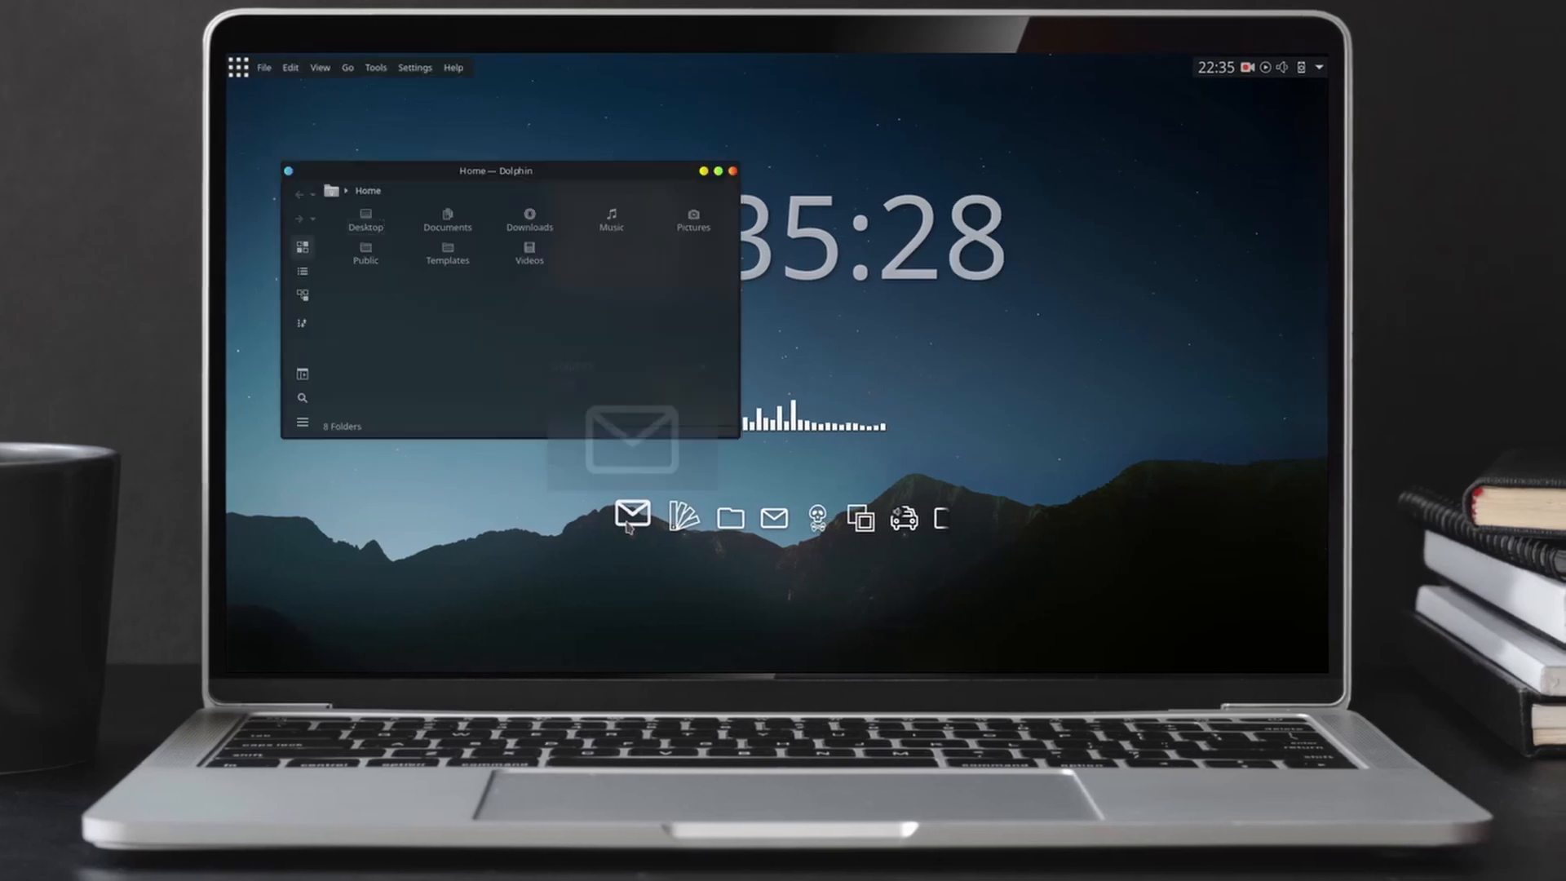
click(626, 525)
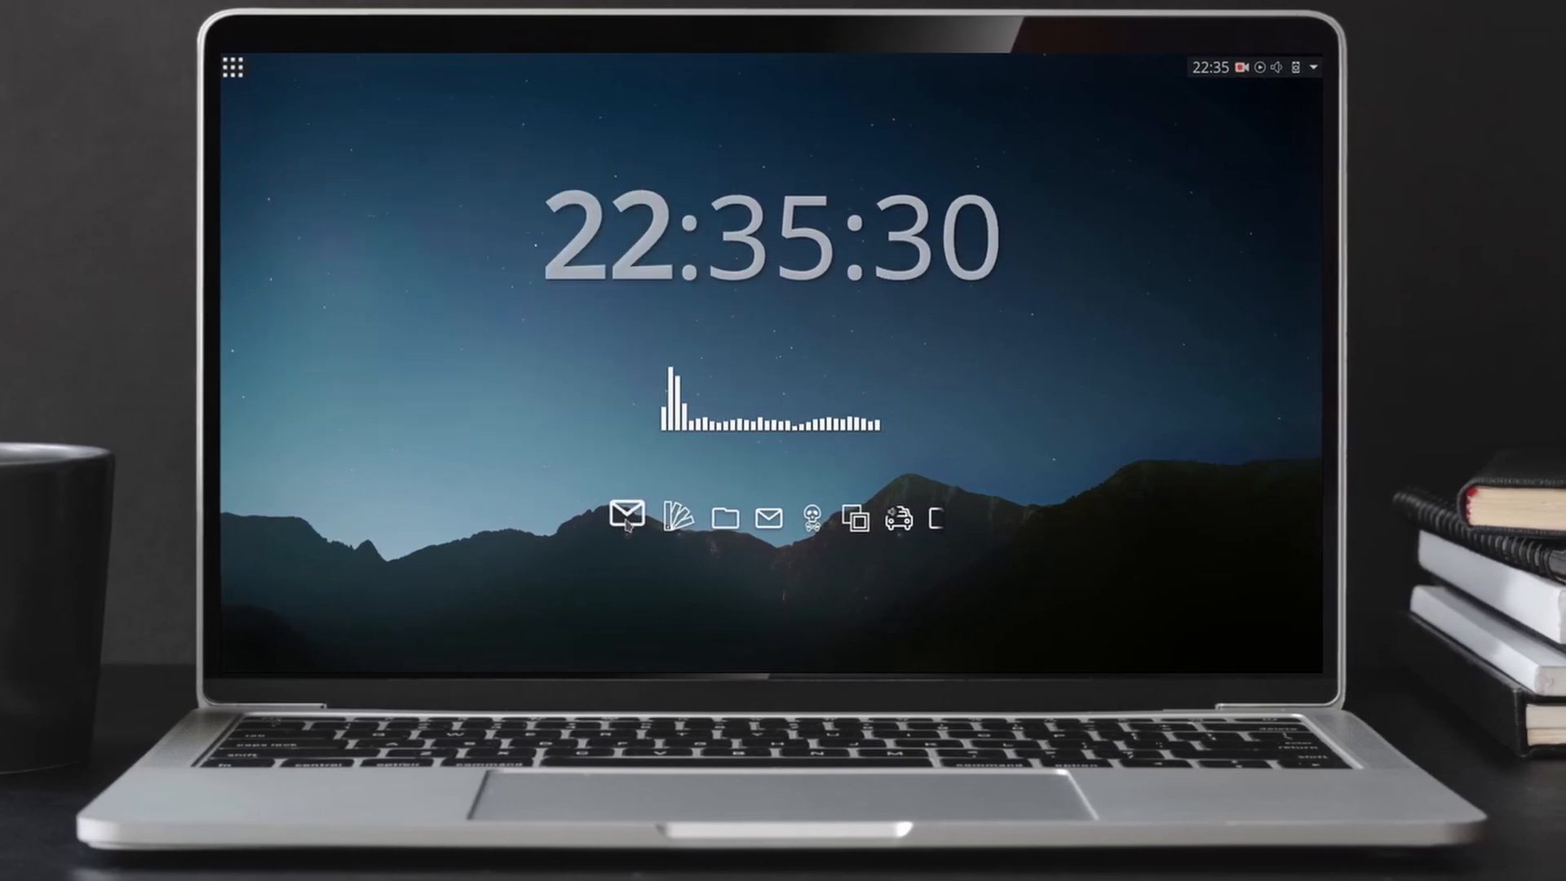
click(674, 525)
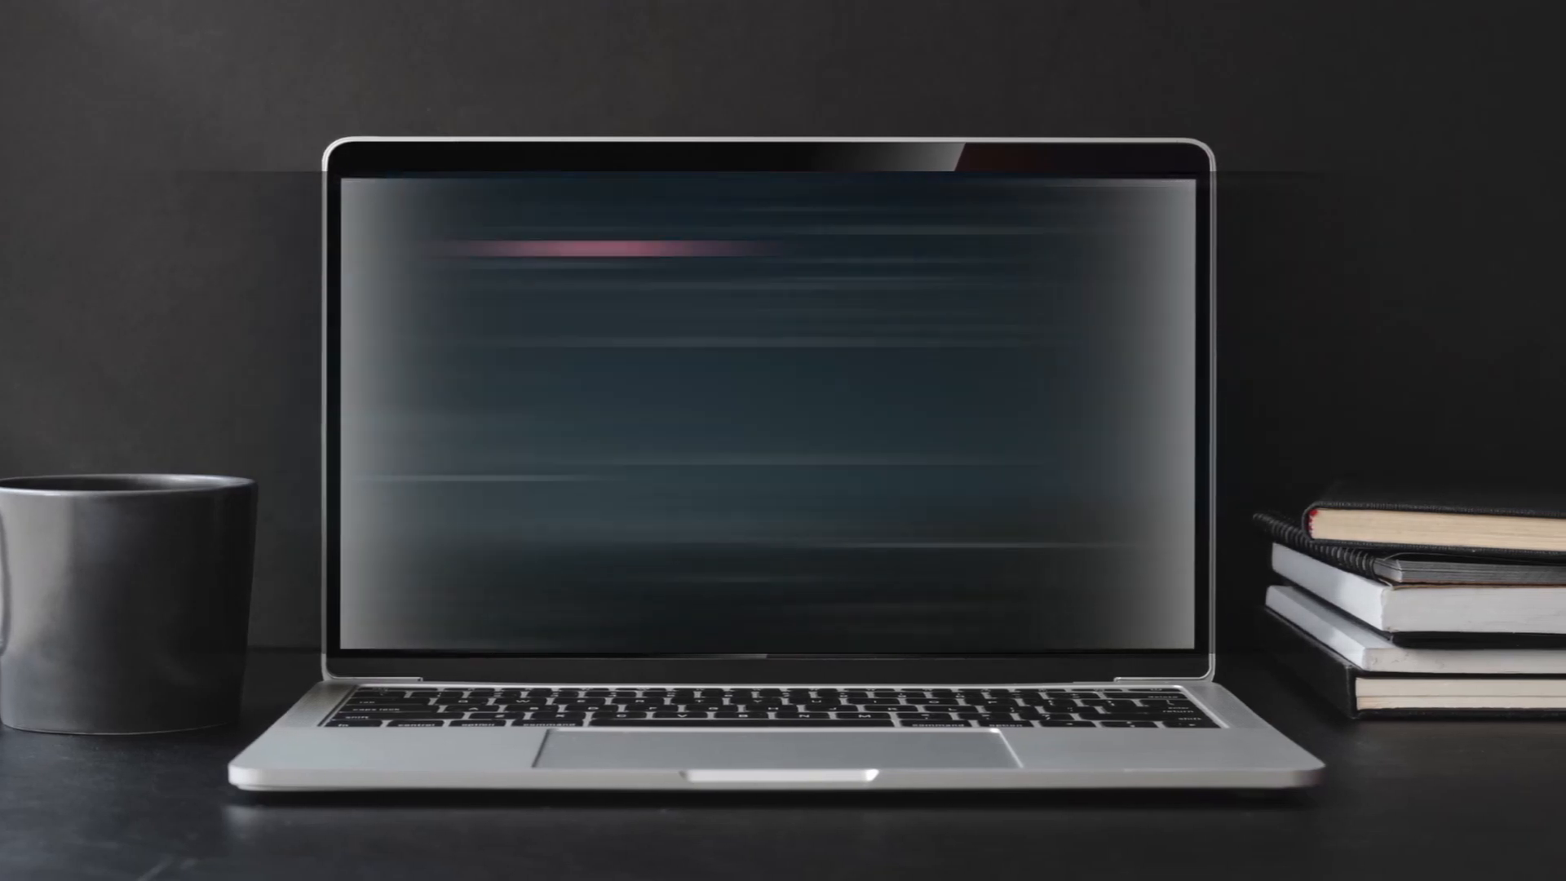
drag(433, 476, 895, 310)
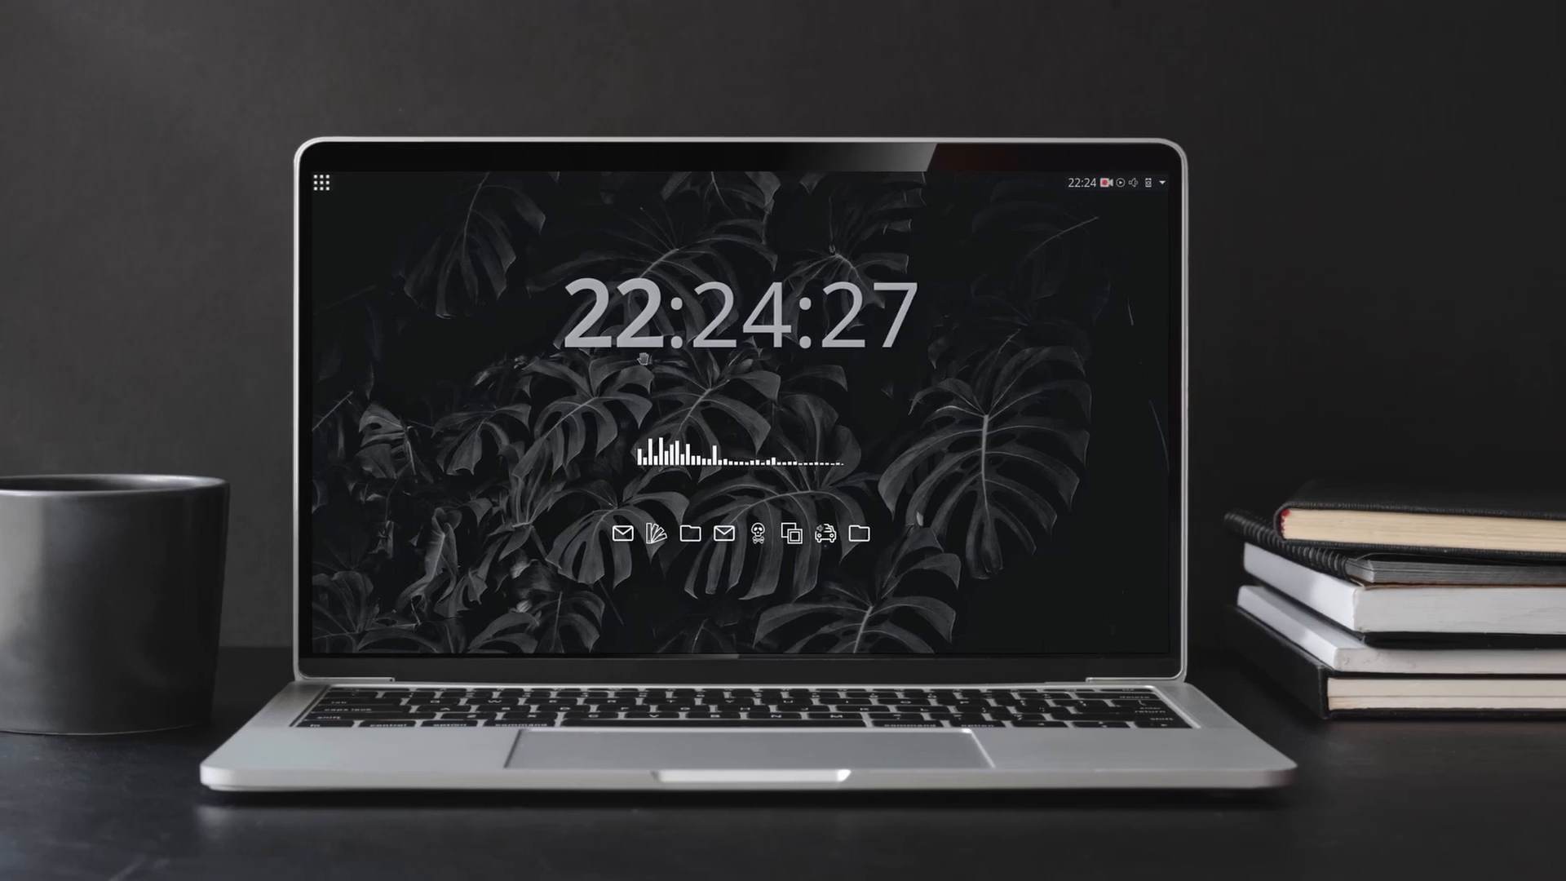
click(318, 181)
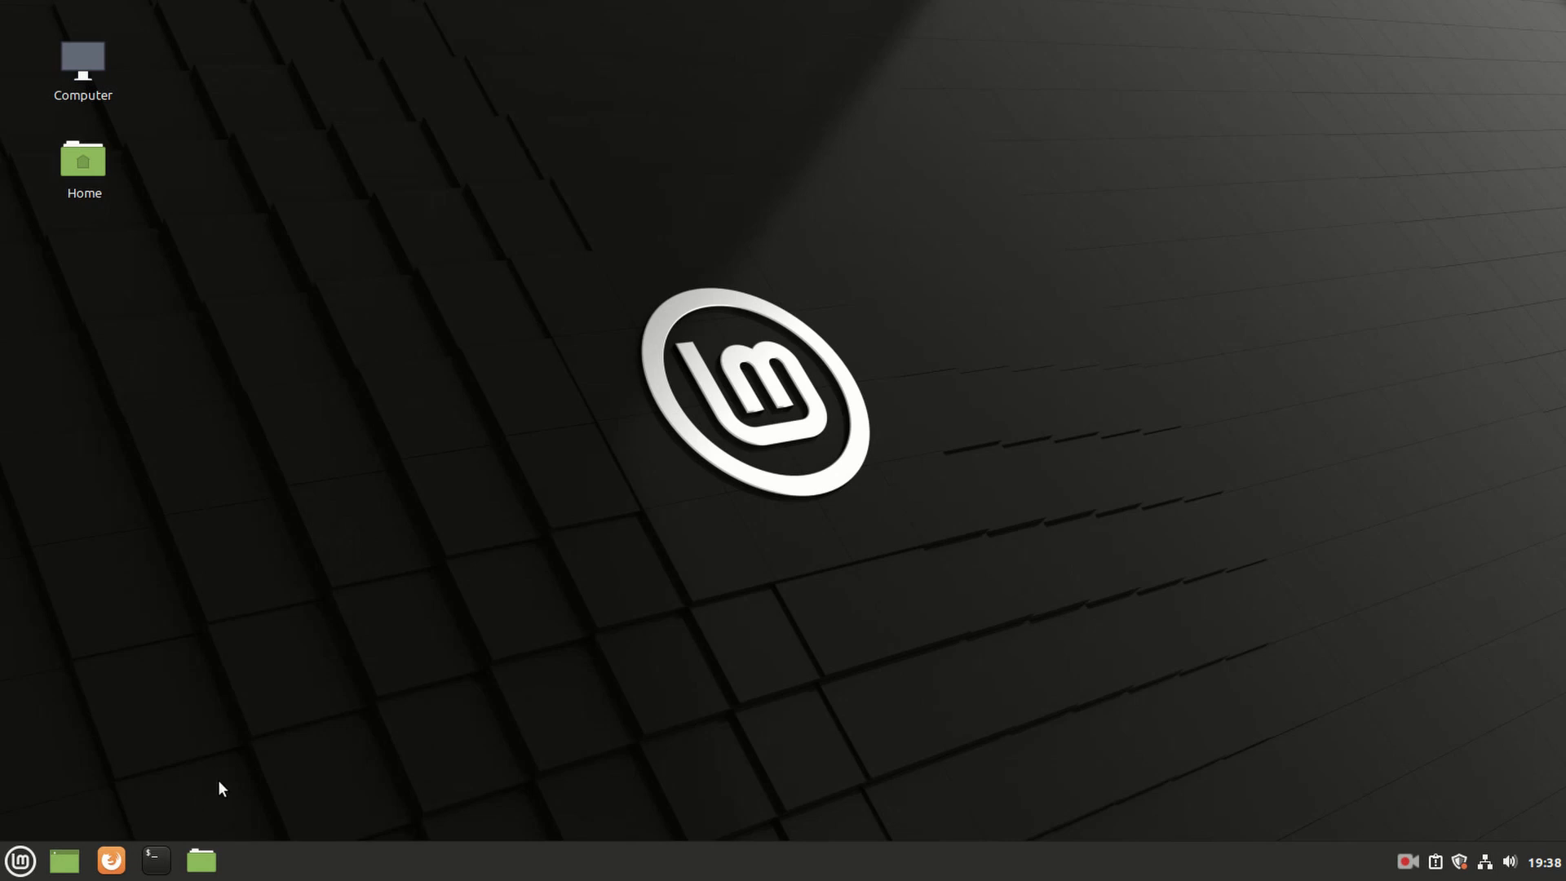
Step: Add the ppa:kubuntu-ppa/backports repository from a terminal, authorising it with the account password, and clear the output
click(156, 860)
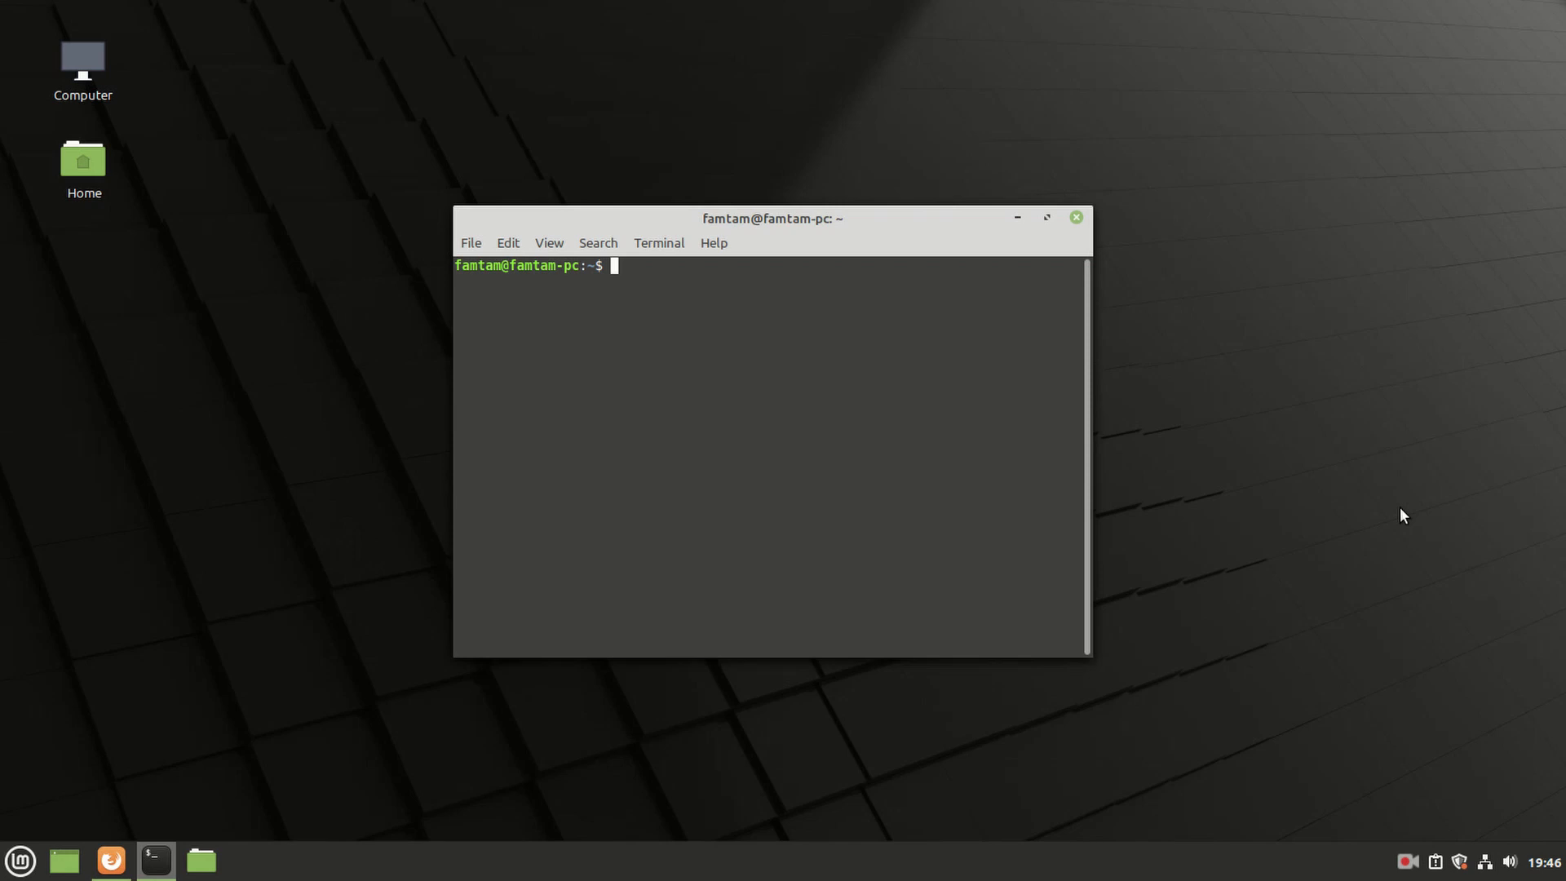
text(sudo add-apt-repository ppa)
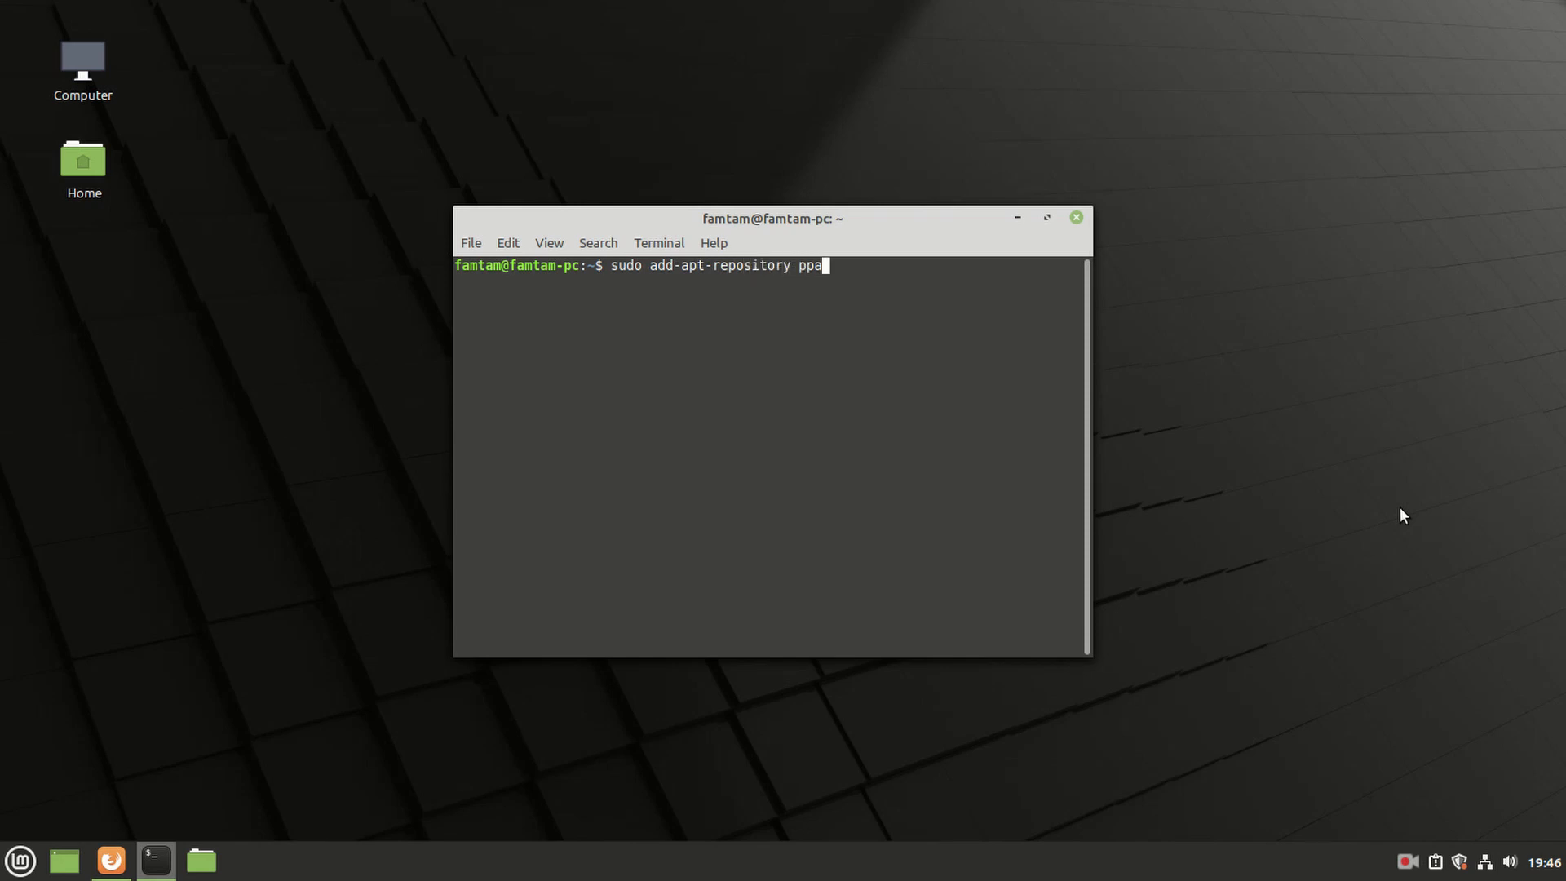
text(:kubuntu-ppa/backports)
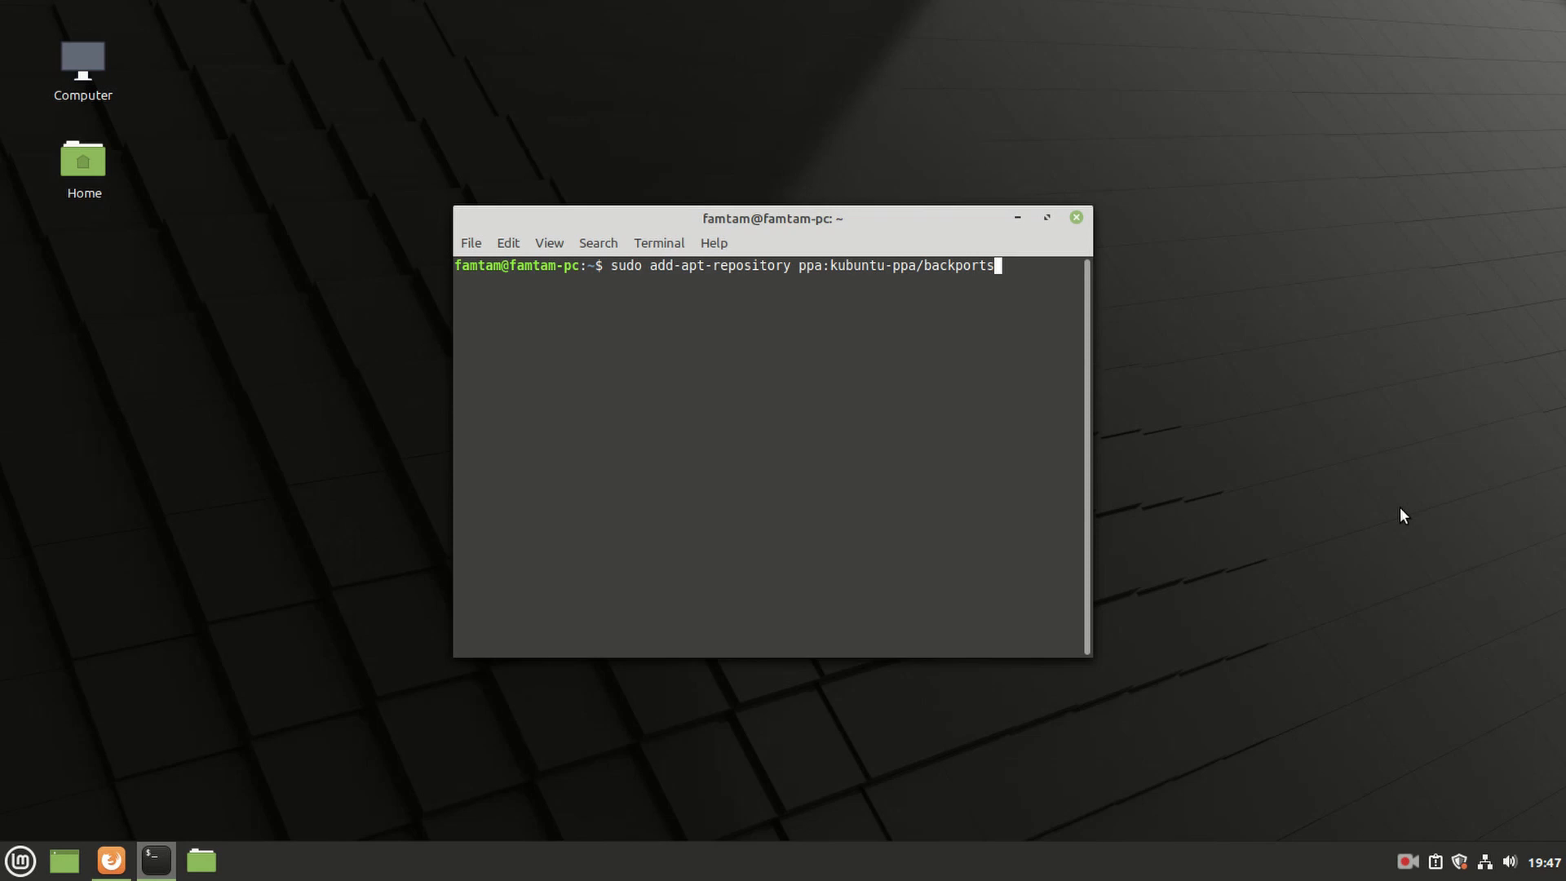
key(Return)
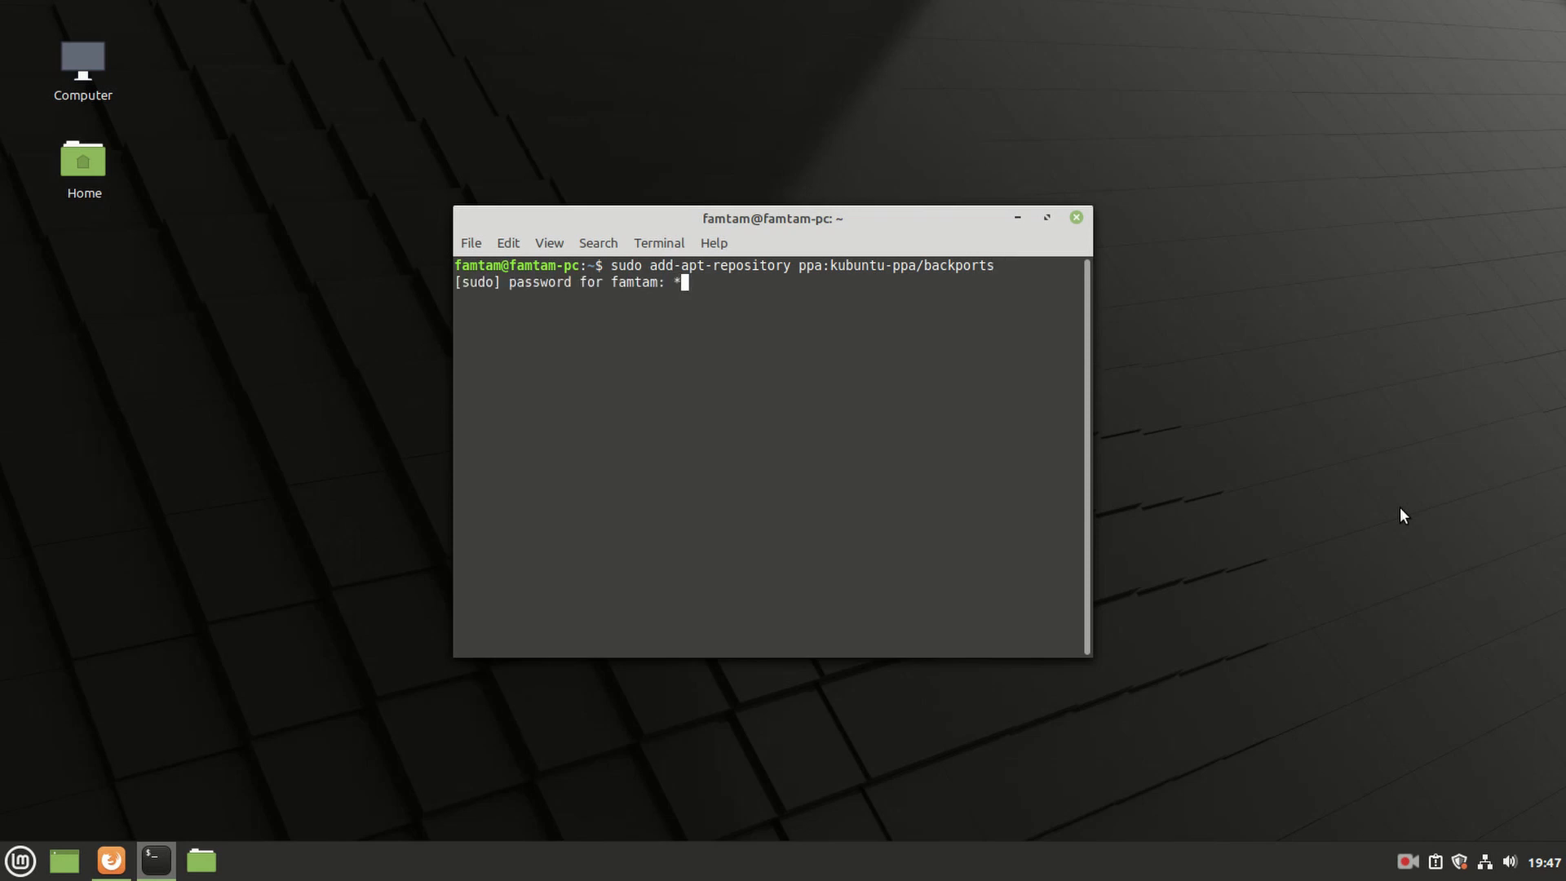
key(Return)
key(Return)
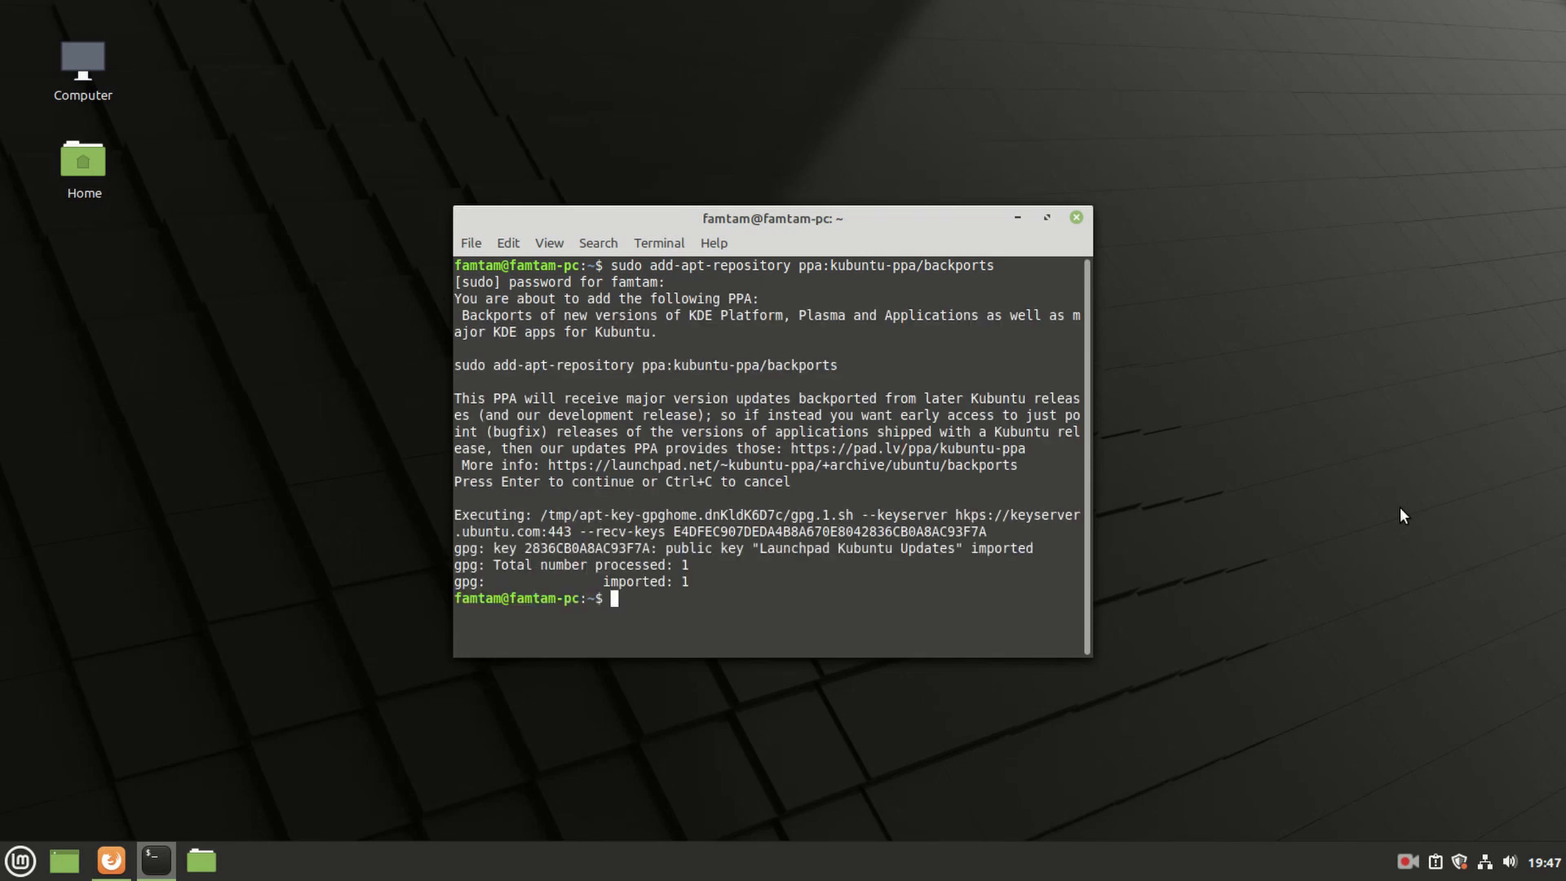
key(Return)
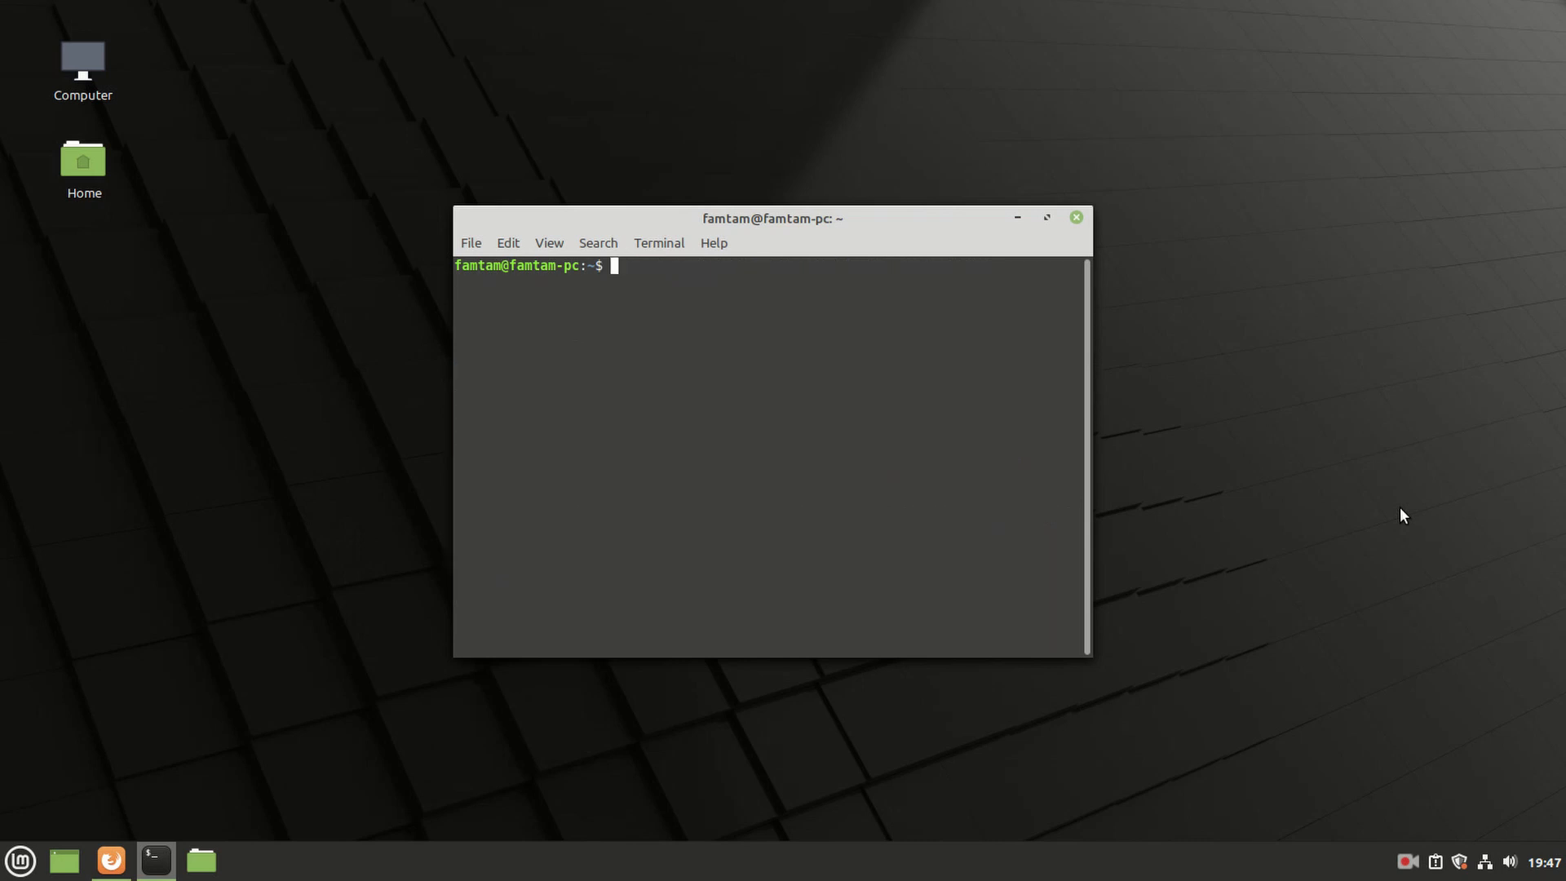
Step: Refresh the package lists with sudo apt update and clear the terminal output
text(sudo apt update)
key(Return)
text(cle)
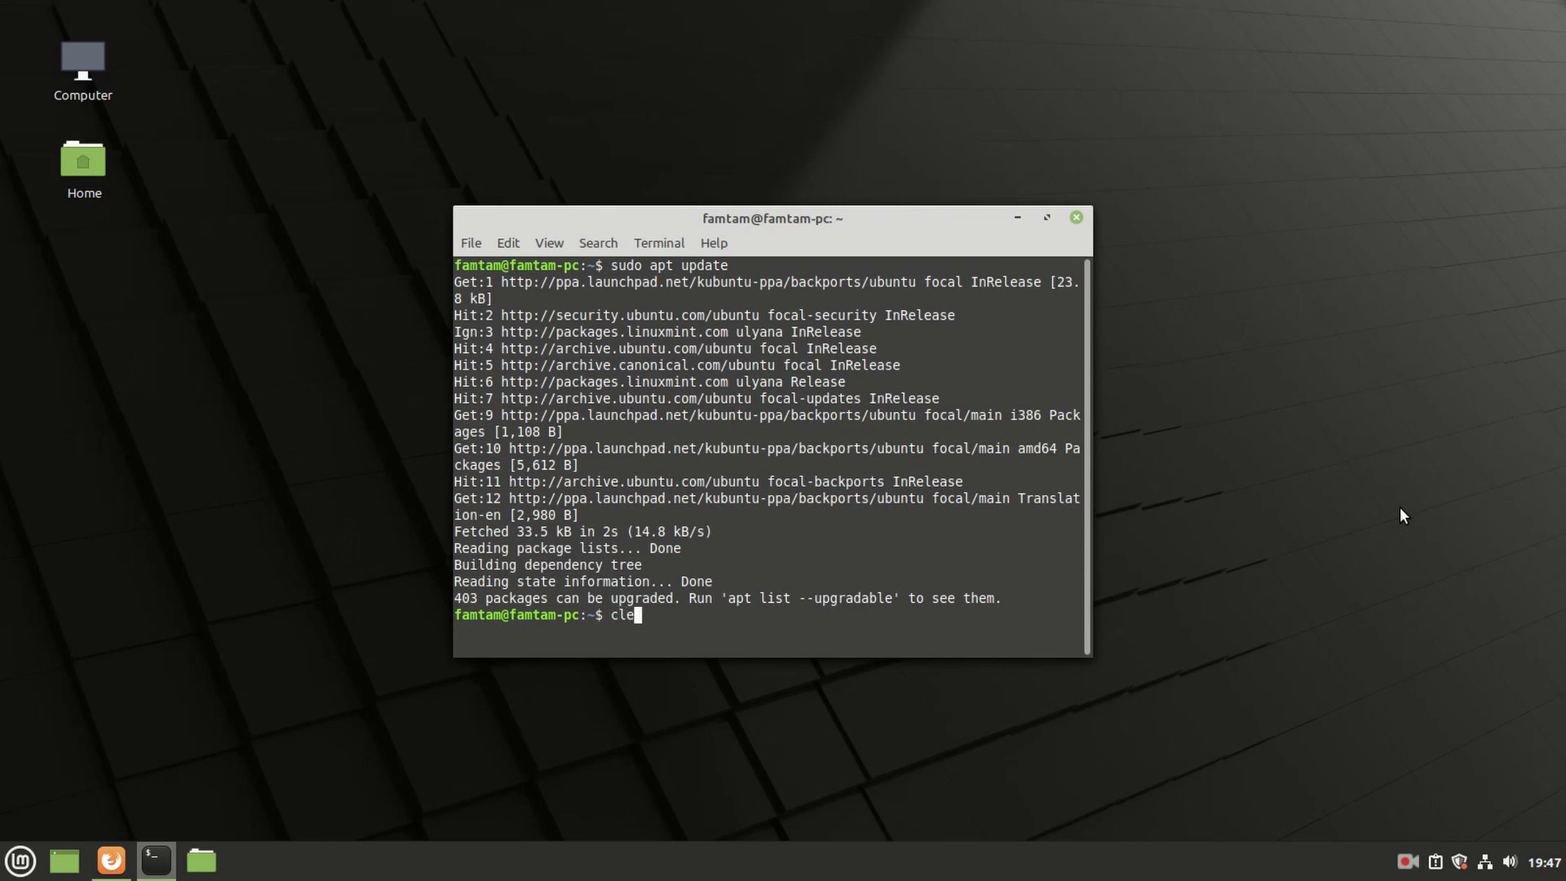
text(ar)
key(Return)
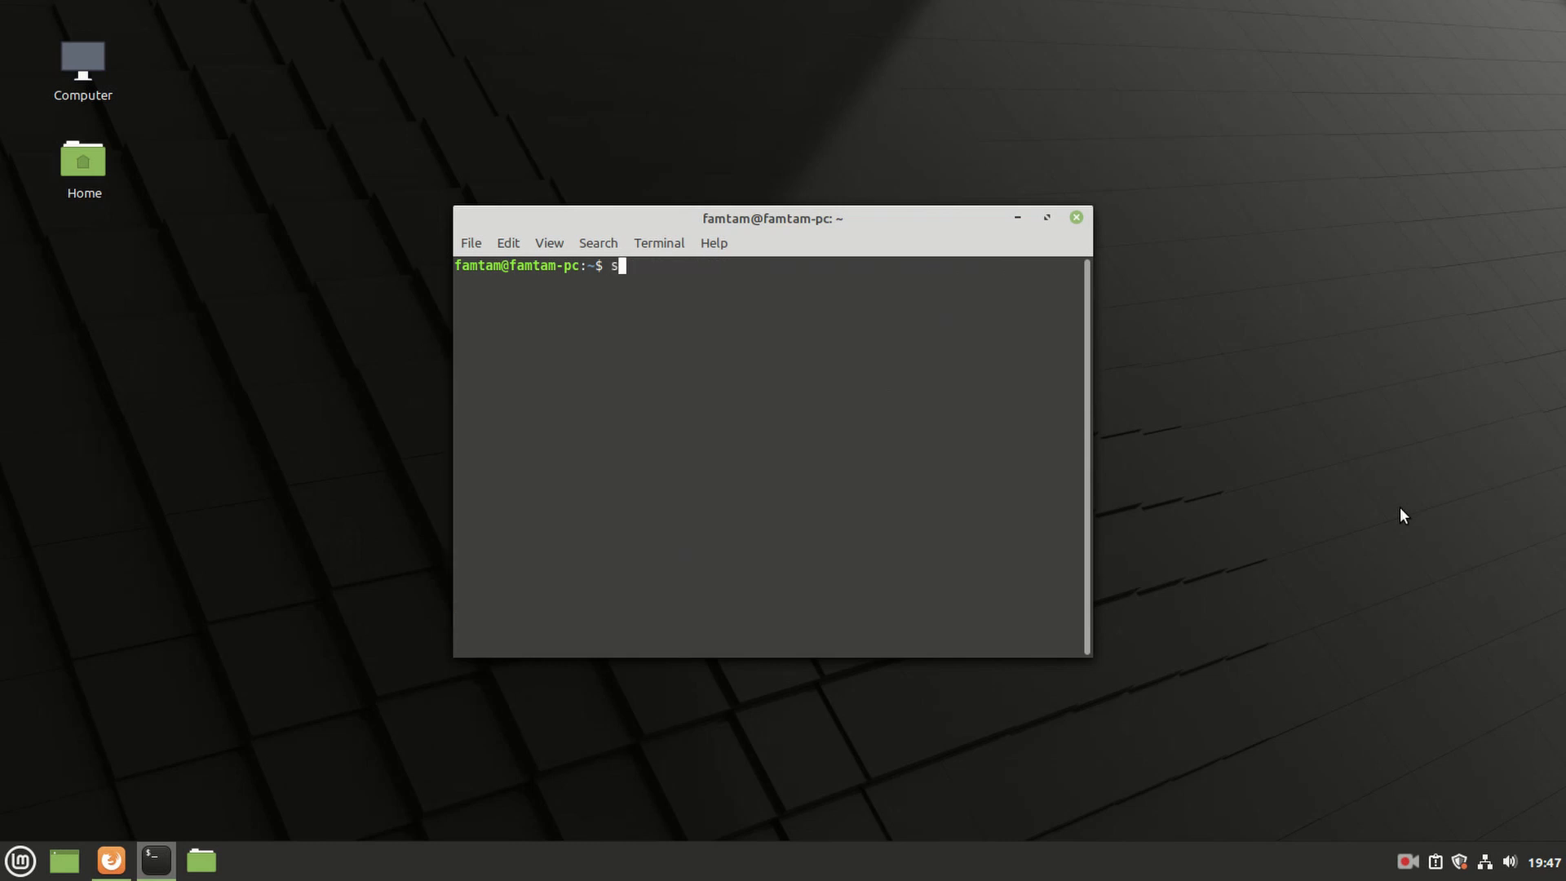
Step: Install the kde-plasma-desktop package with apt and accept the installation of its dependencies
text(sudo apt install kde-plasma-desk)
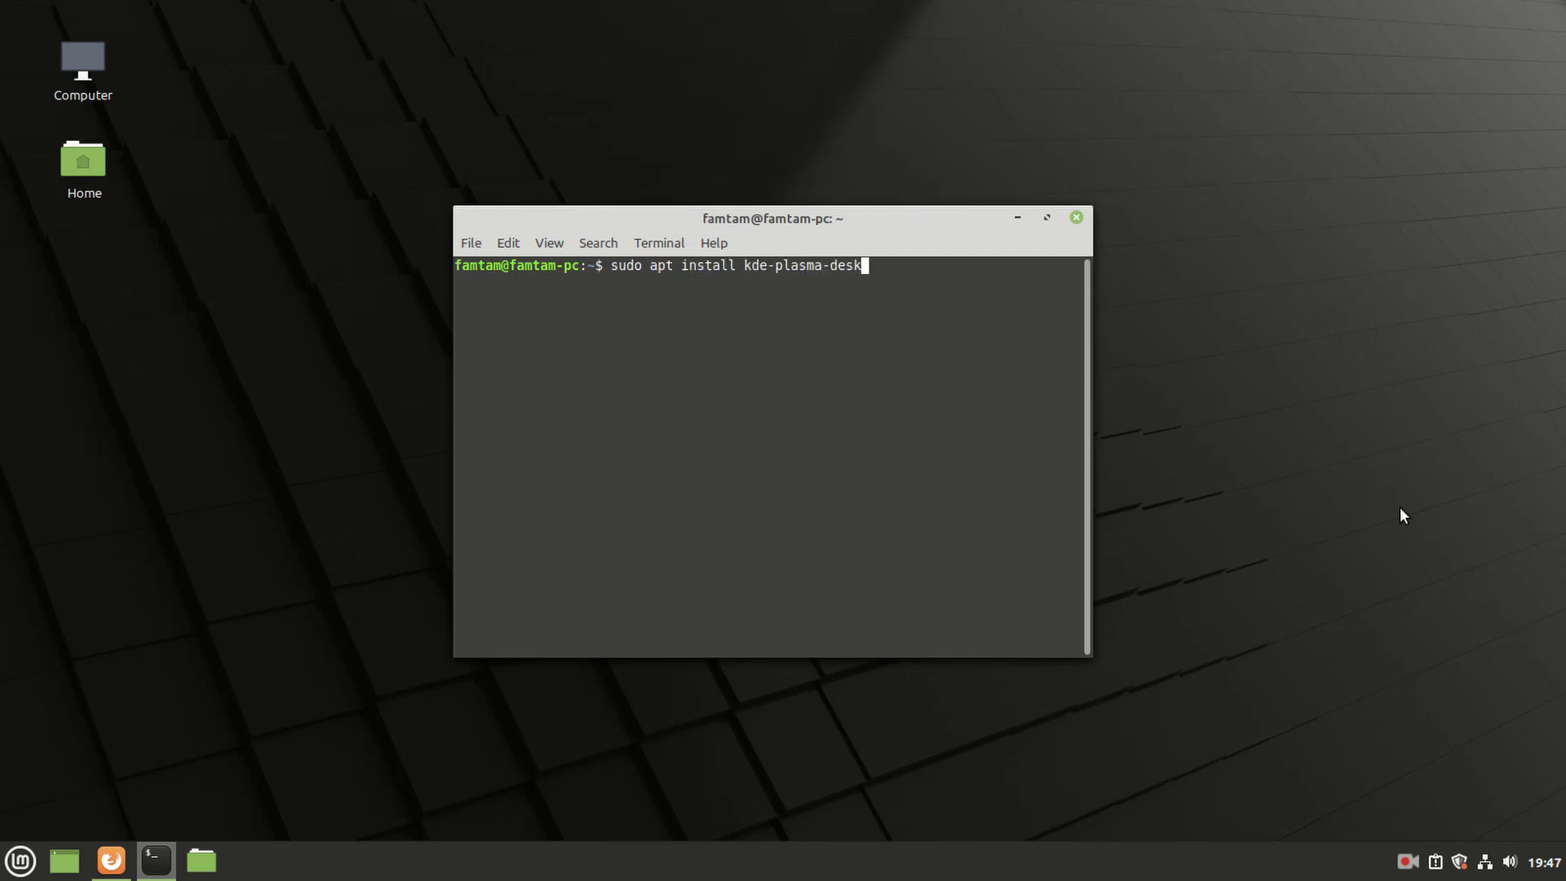
text(top)
key(Return)
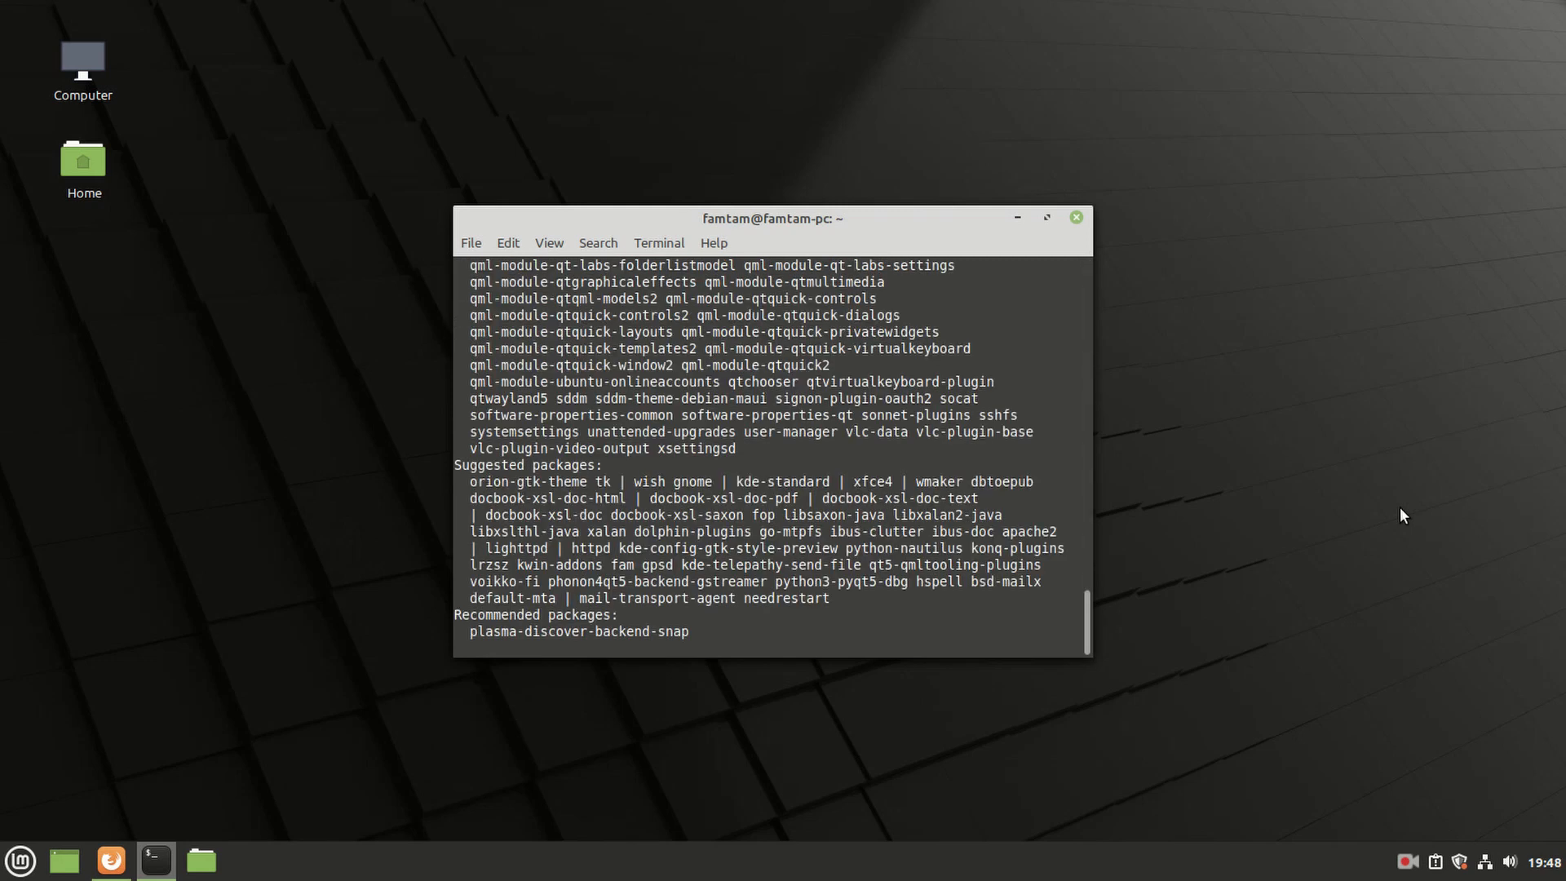
text(y)
key(Return)
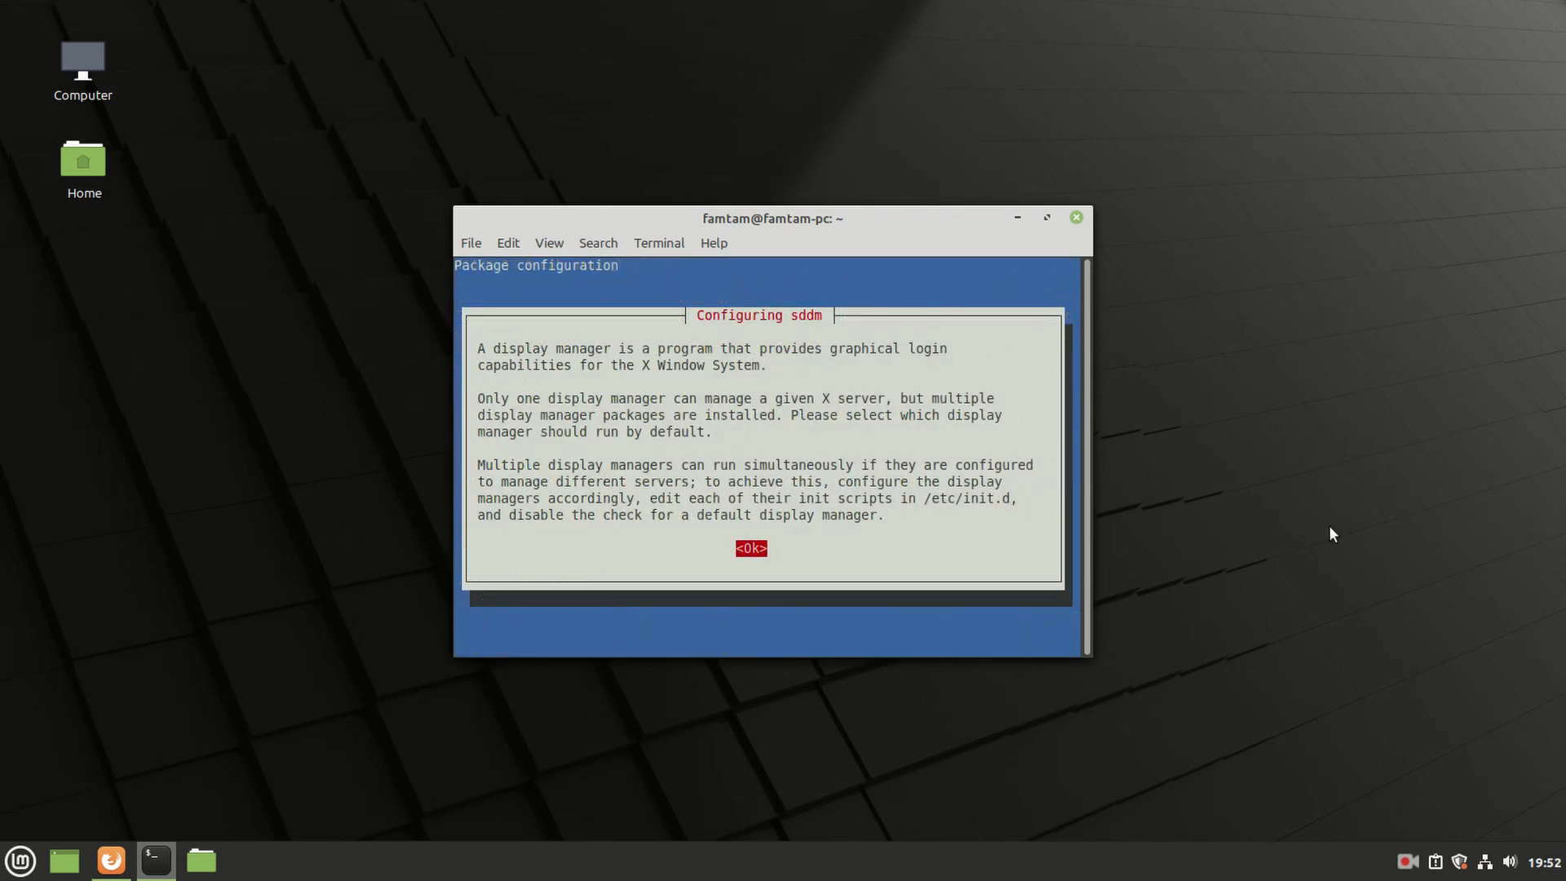
Step: Choose lightdm as the default display manager and close the terminal once the package installation finishes
key(Return)
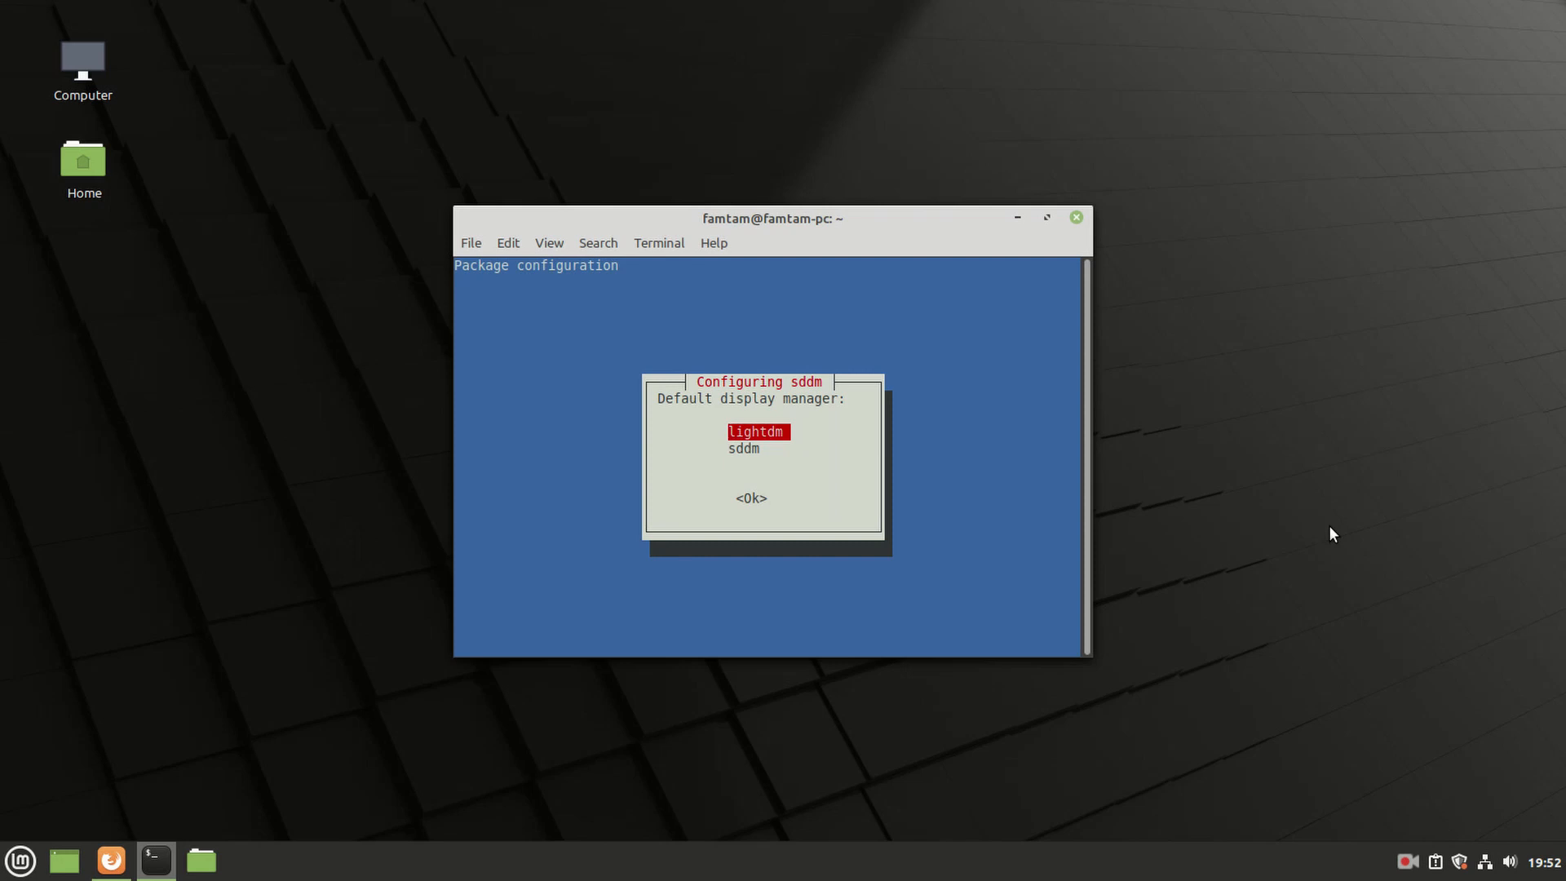
key(Return)
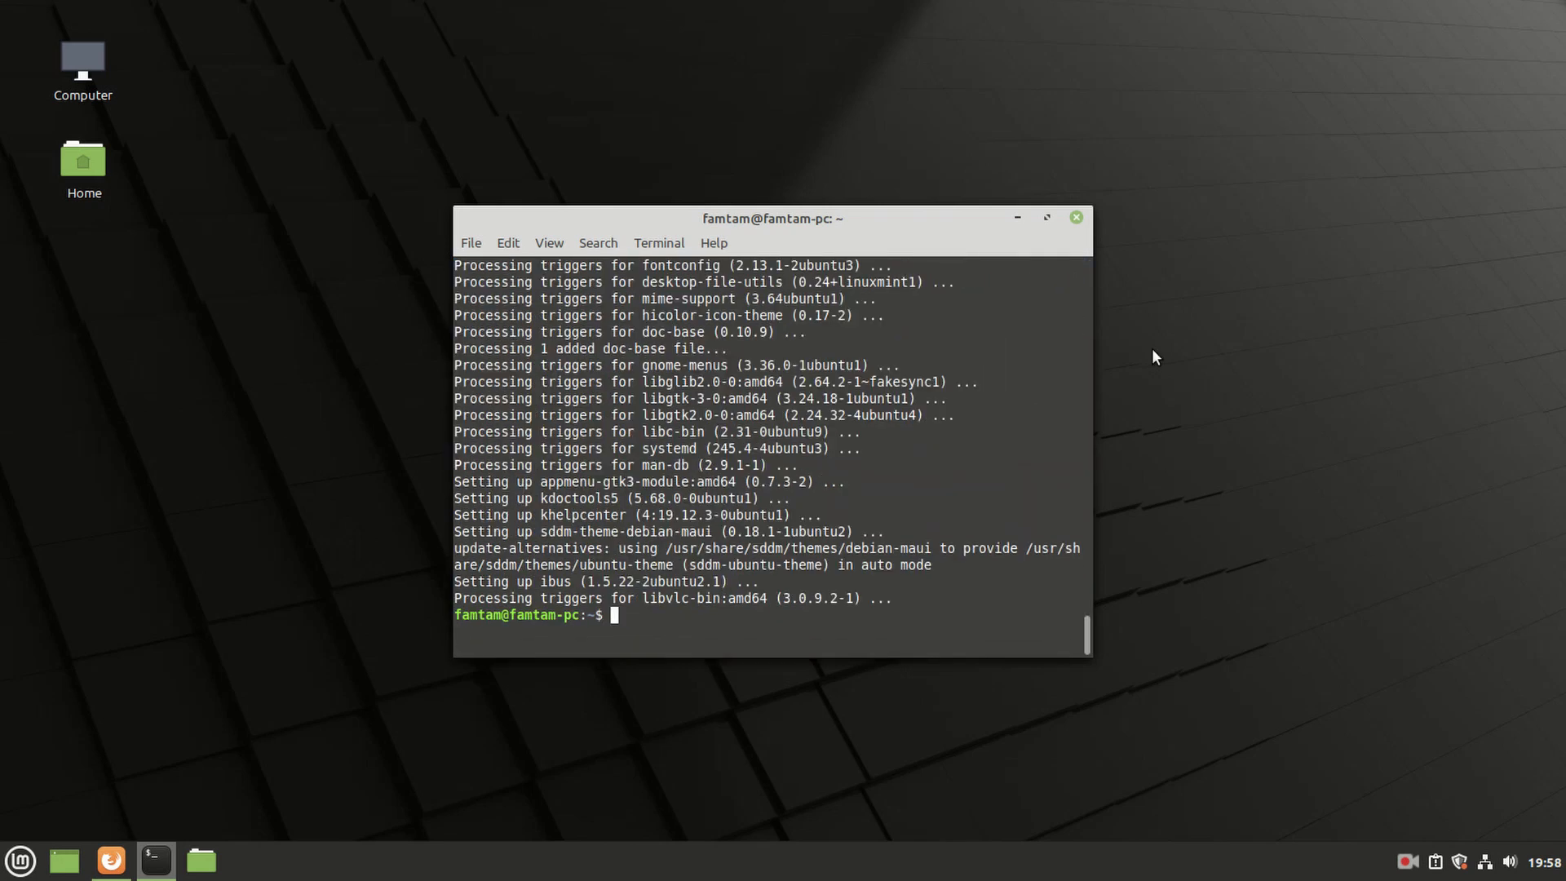
click(1079, 217)
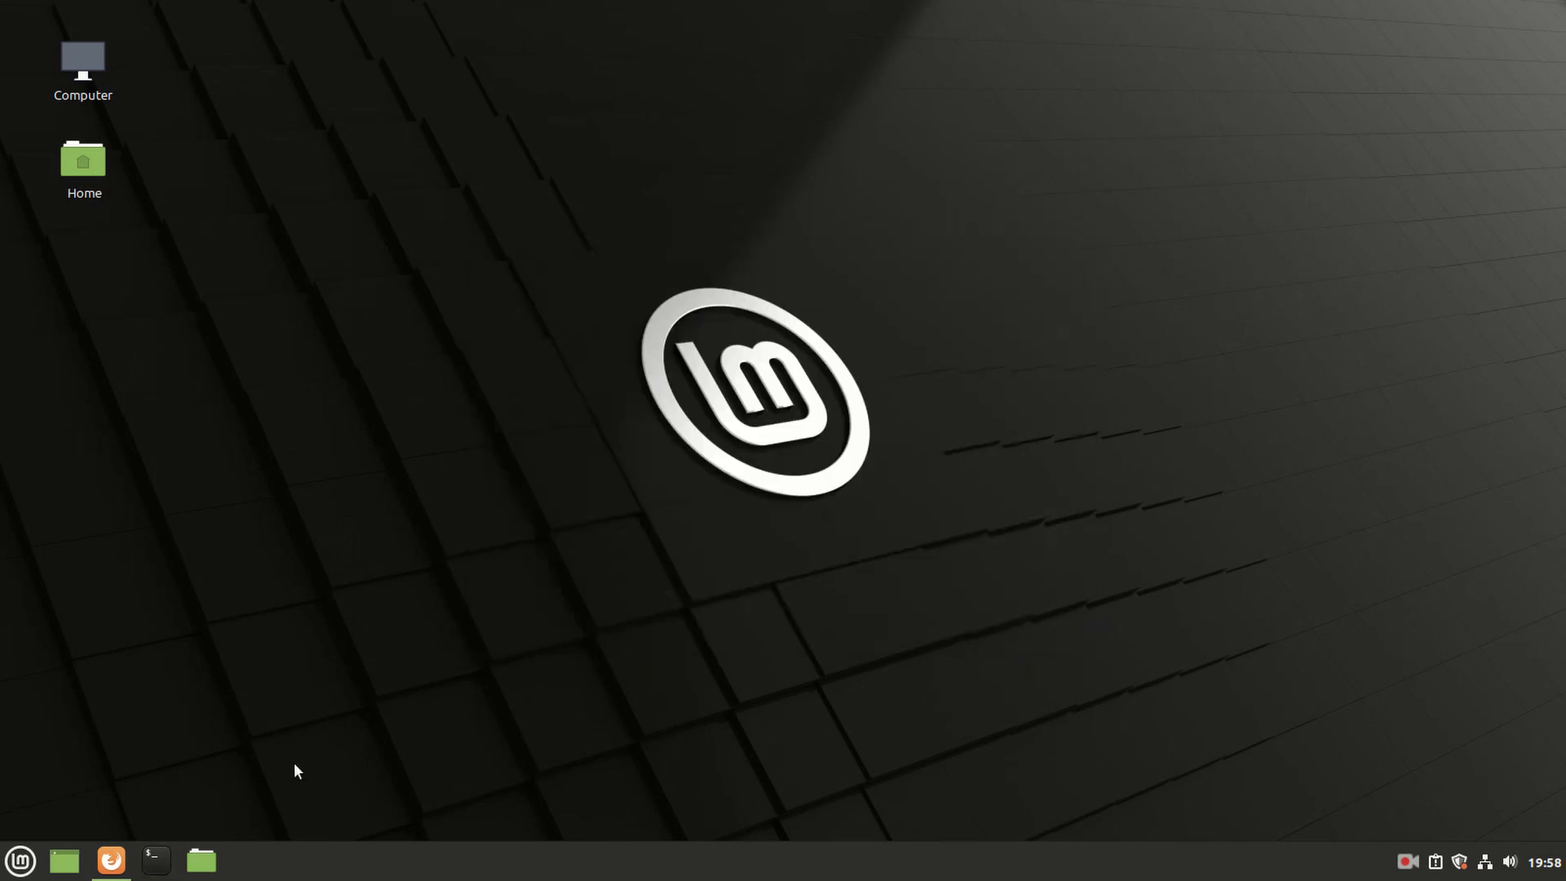
Step: End the Cinnamon session by shutting down the computer
click(19, 860)
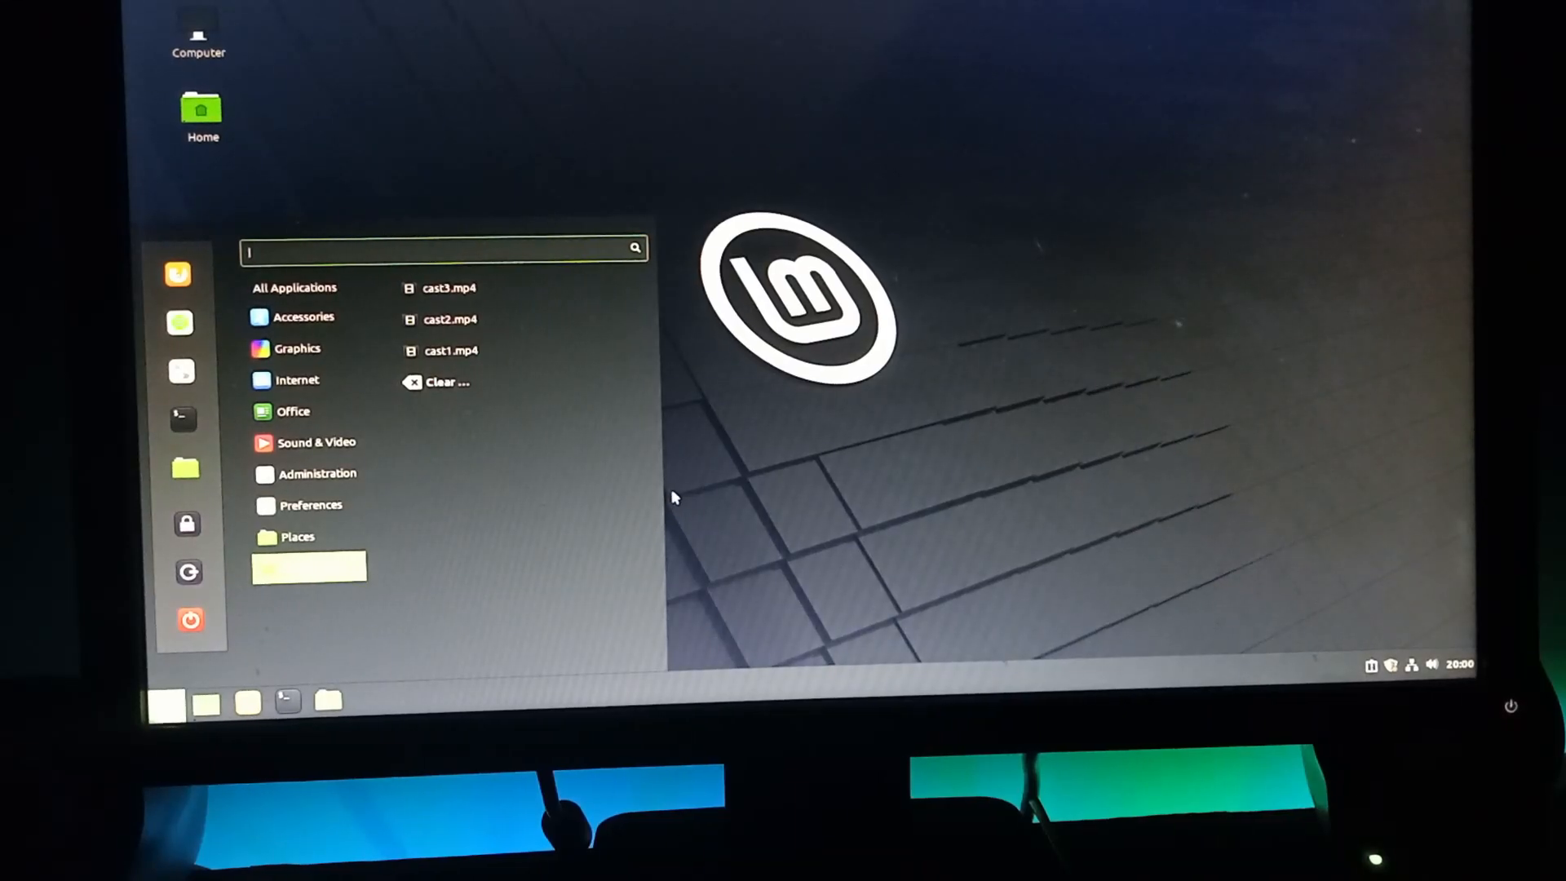
click(190, 621)
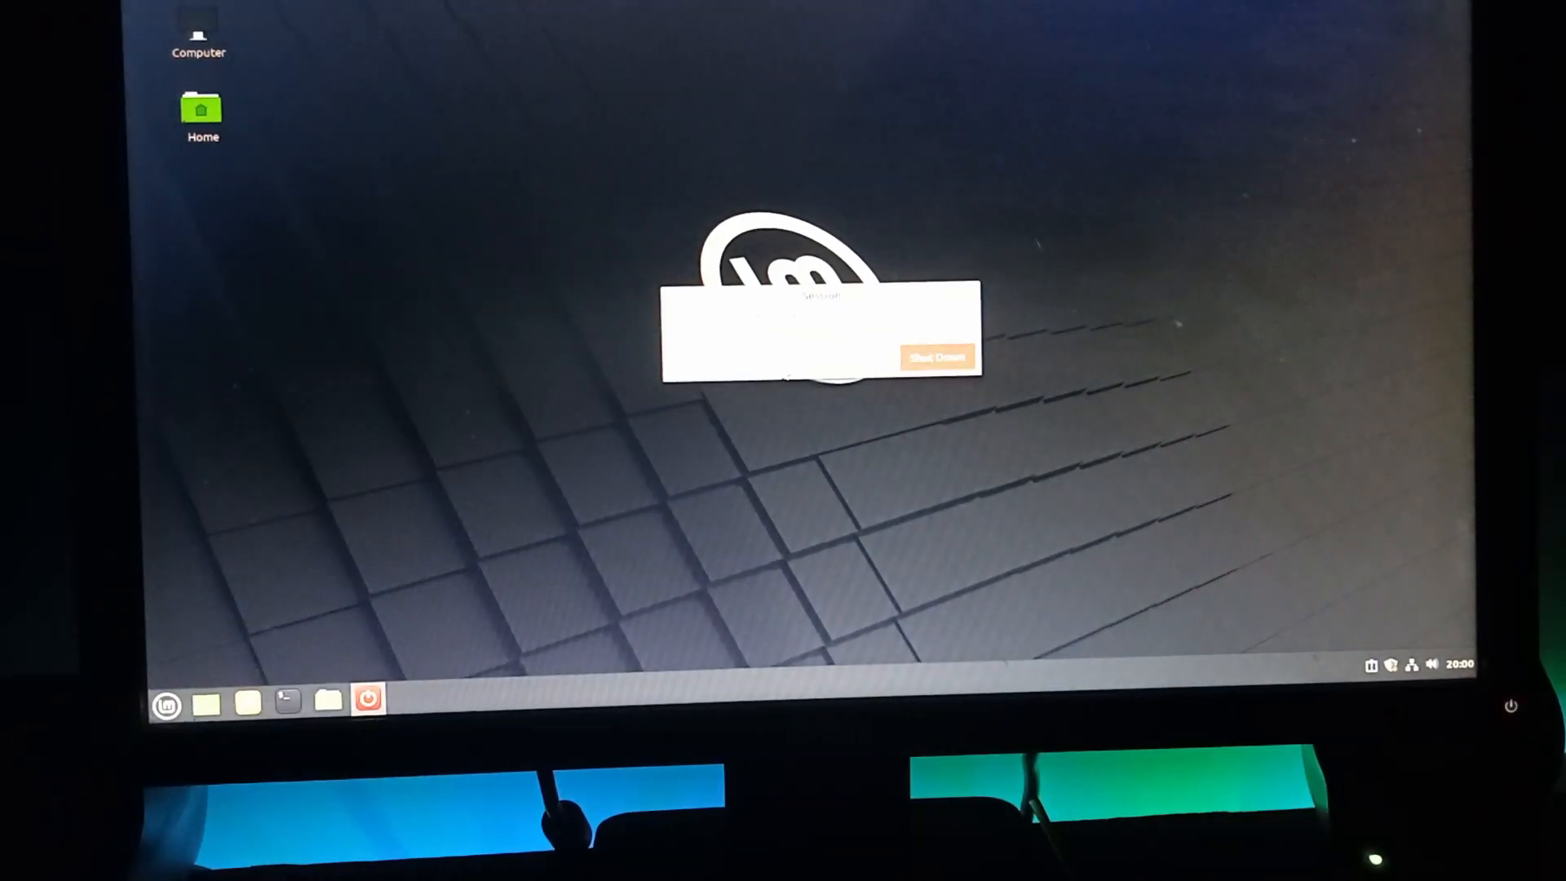
click(938, 358)
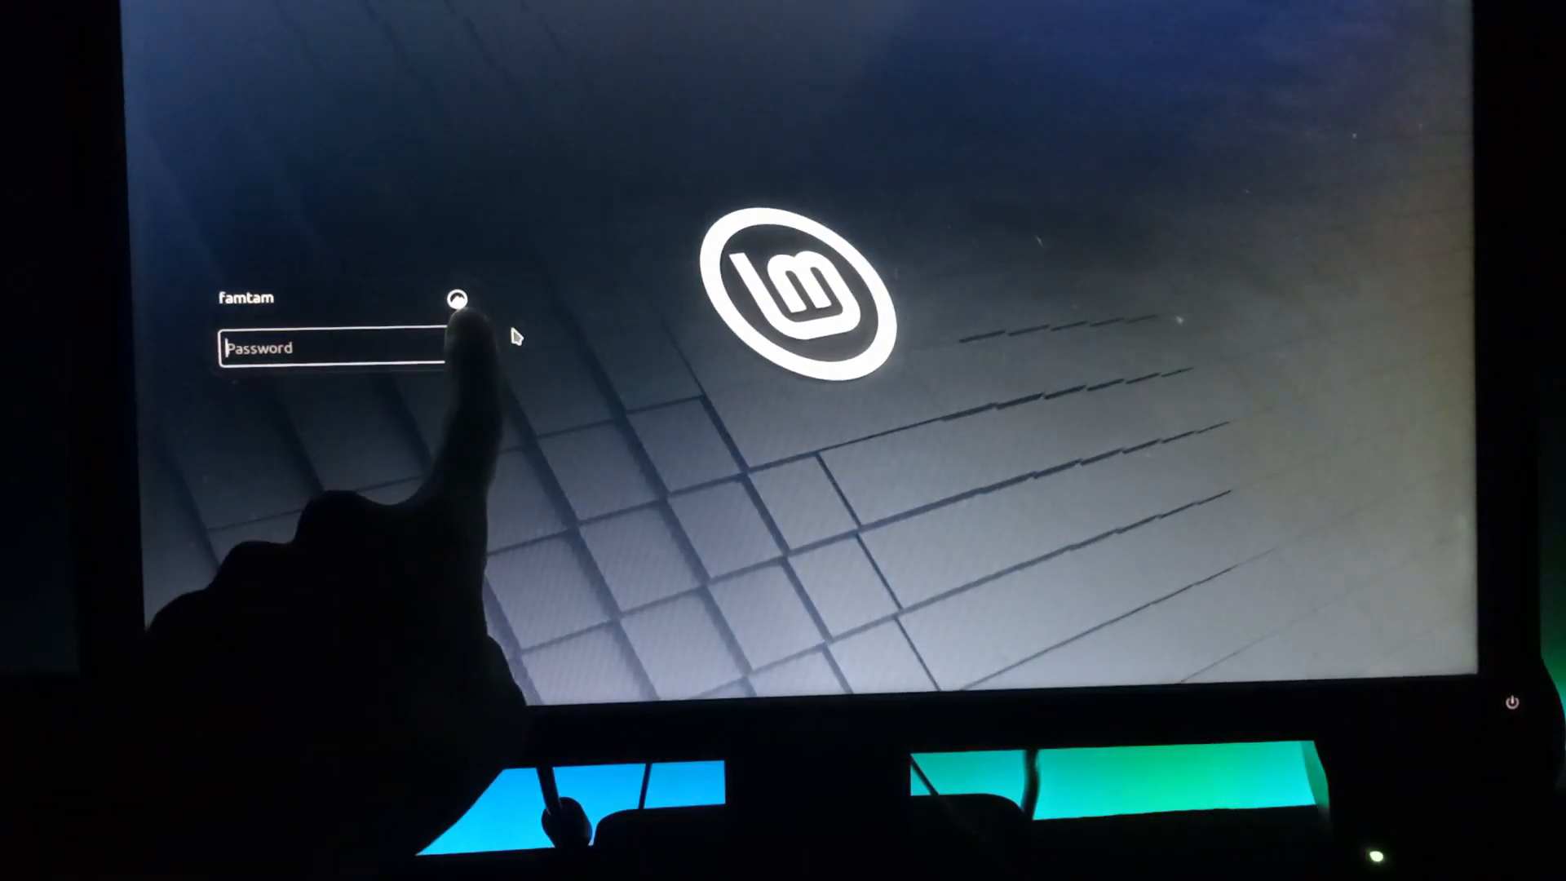
Step: Select Plasma as the desktop environment on the login screen and sign in with the account password
click(461, 303)
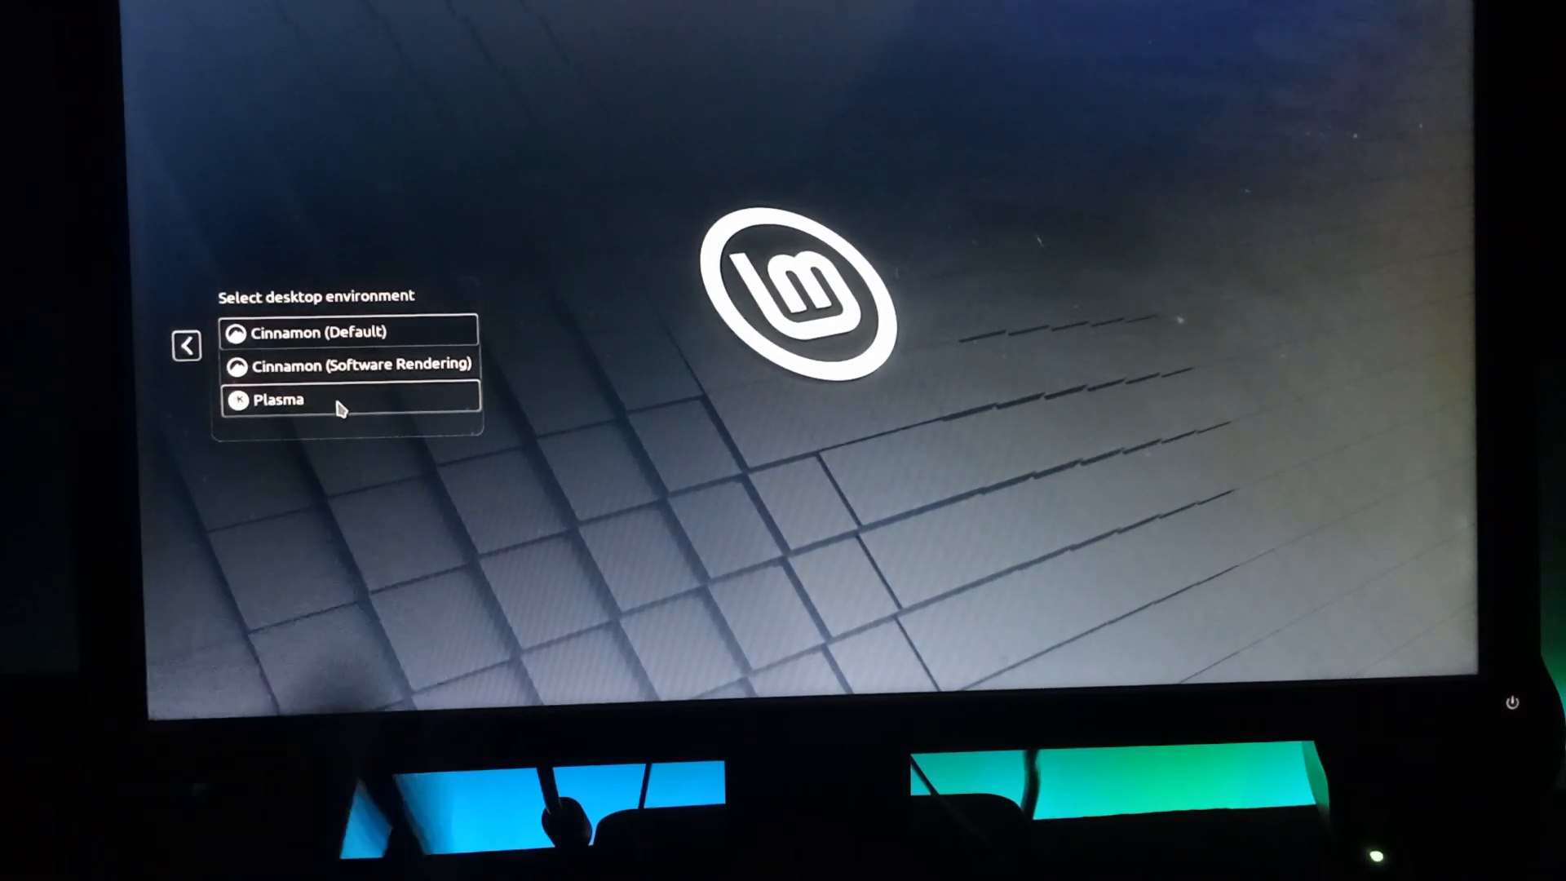
click(341, 405)
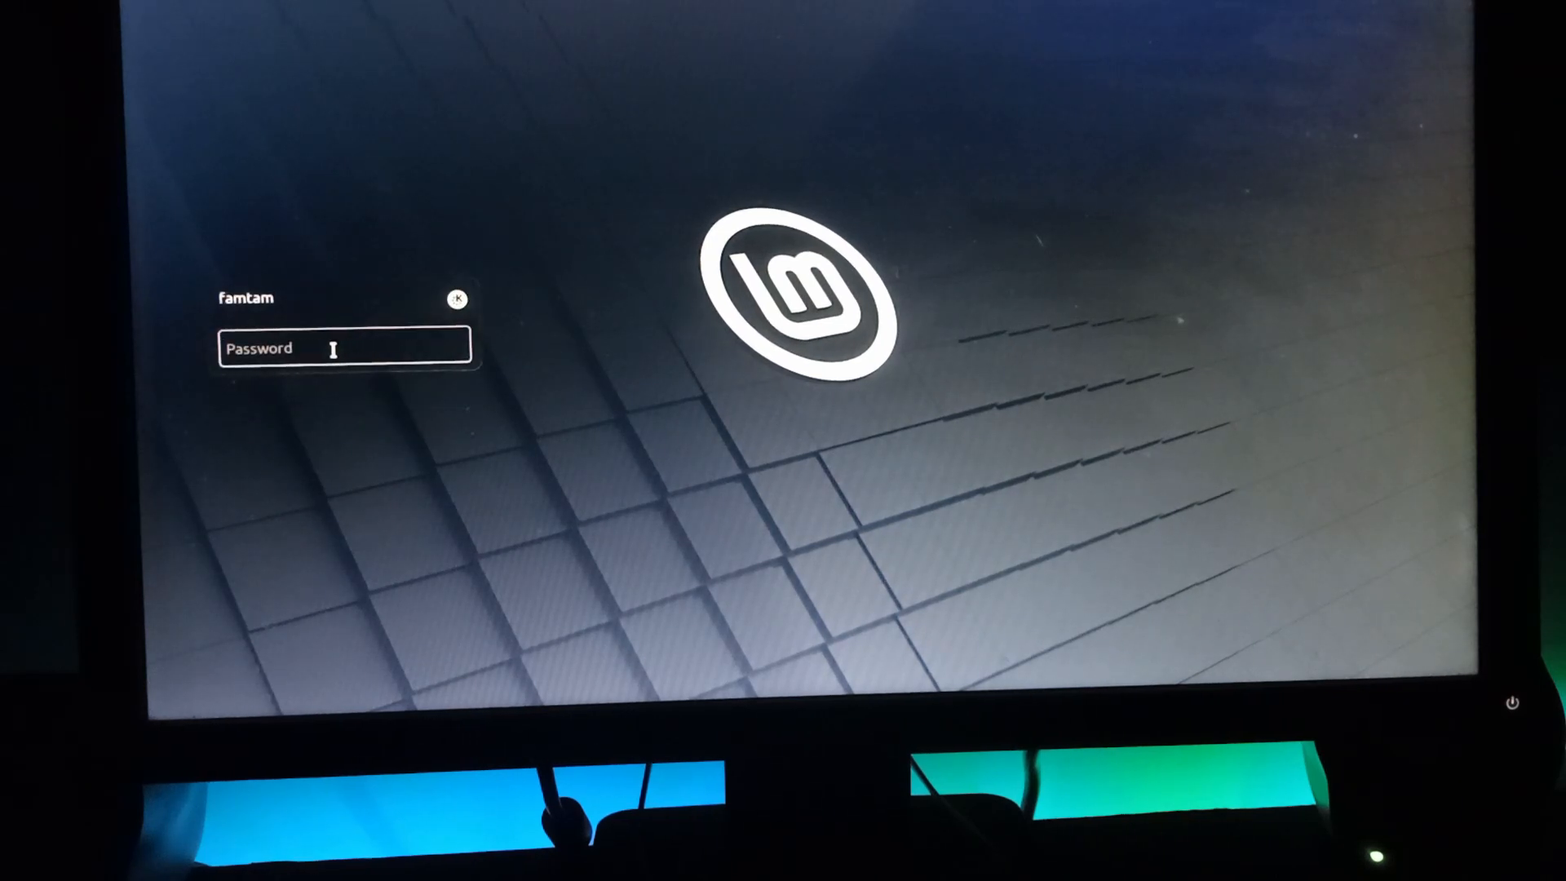
text(•••••)
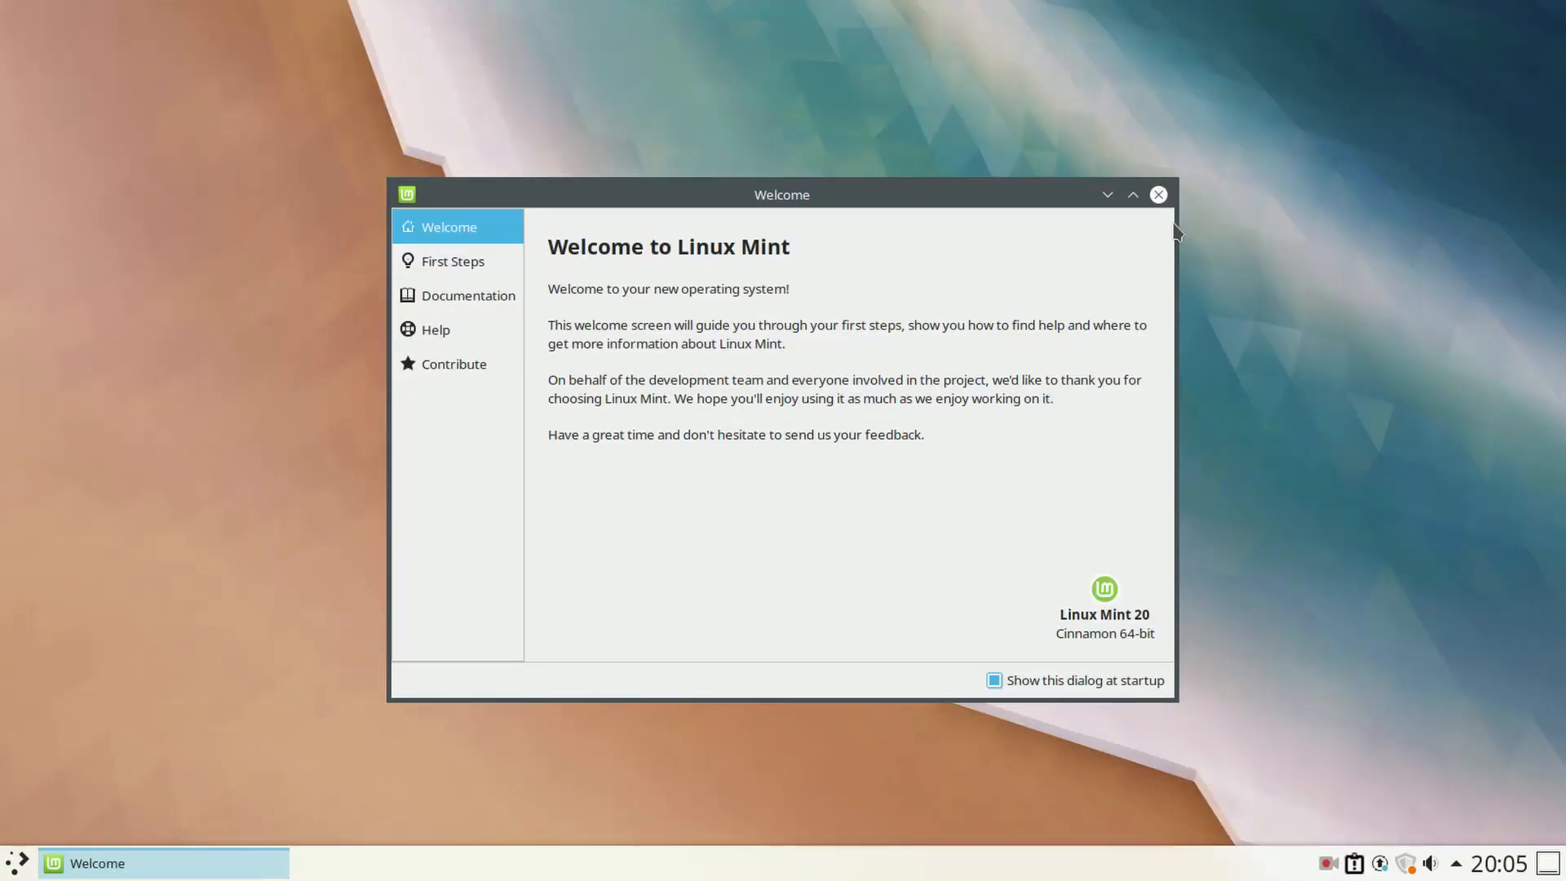
Step: Dismiss the Linux Mint Welcome window and launch Firefox Web Browser by searching the applications for "fire"
click(1159, 194)
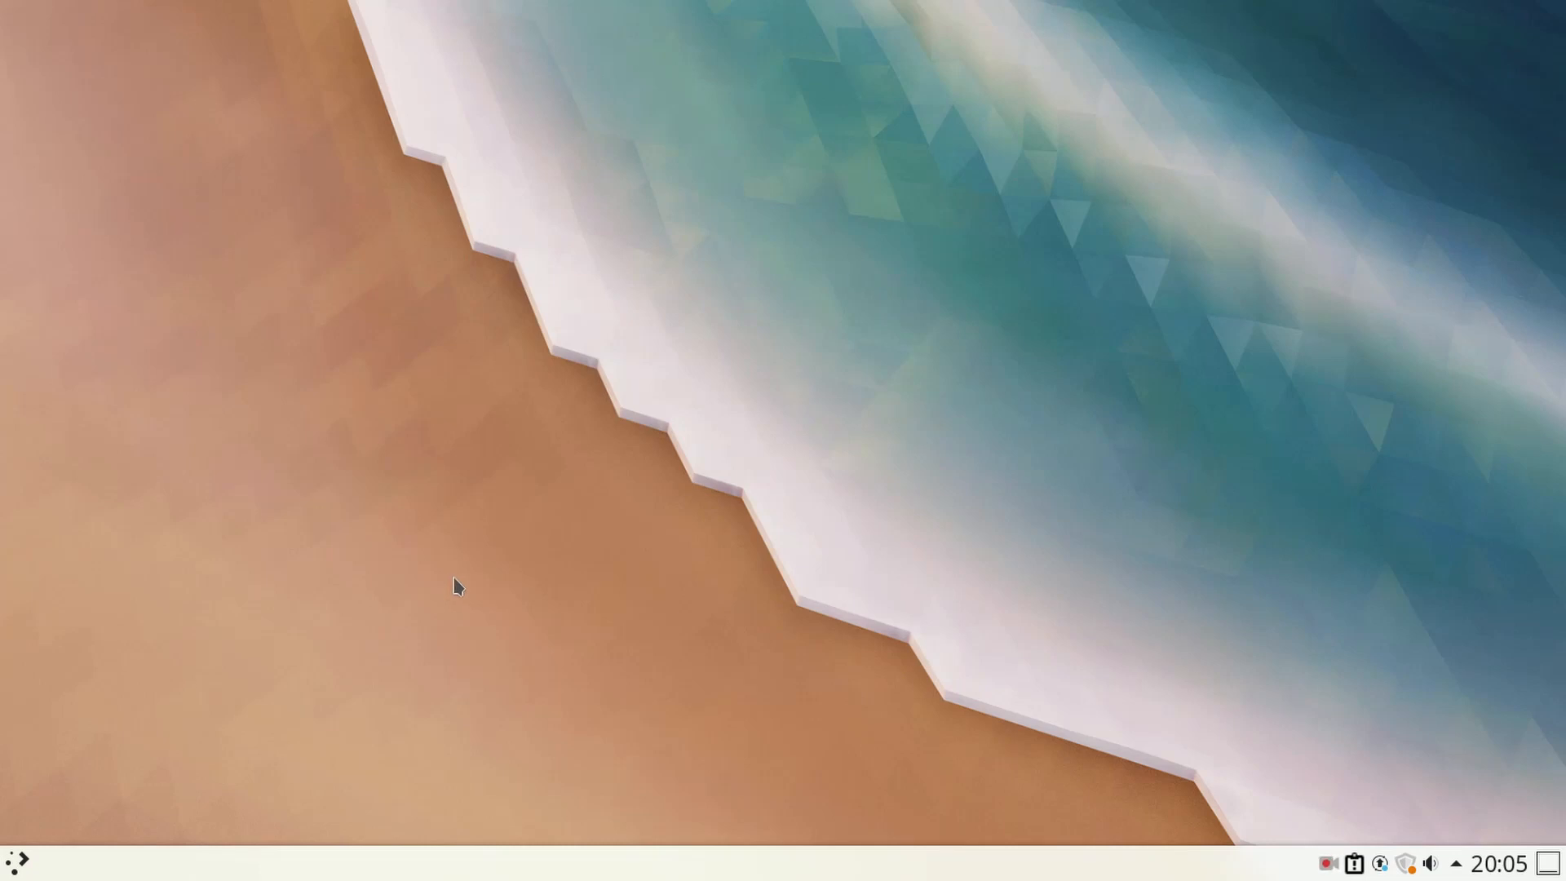
click(17, 862)
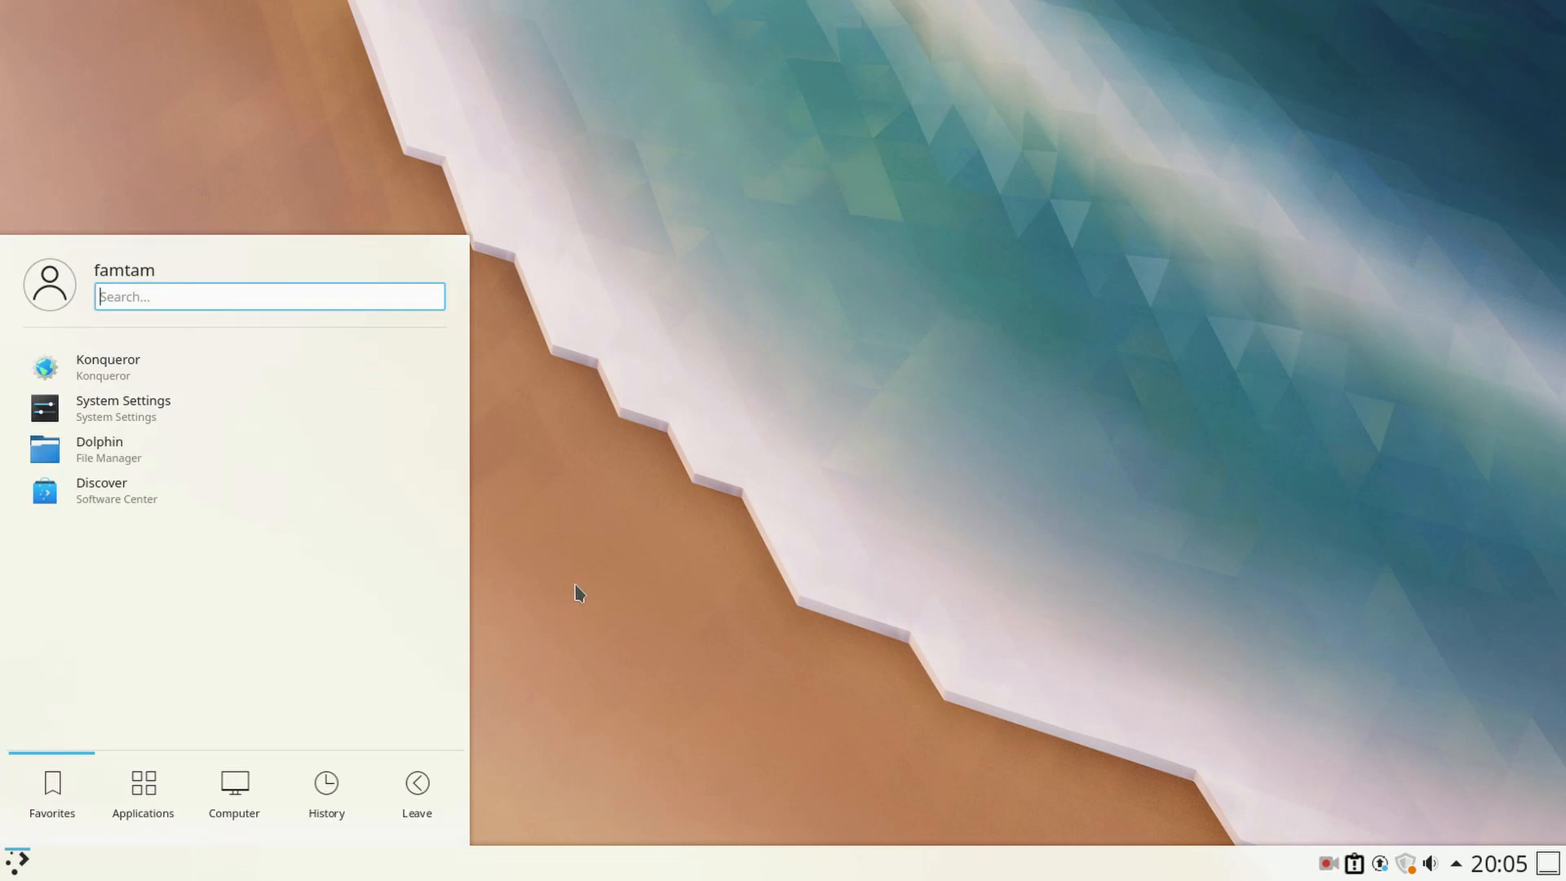
text(fire)
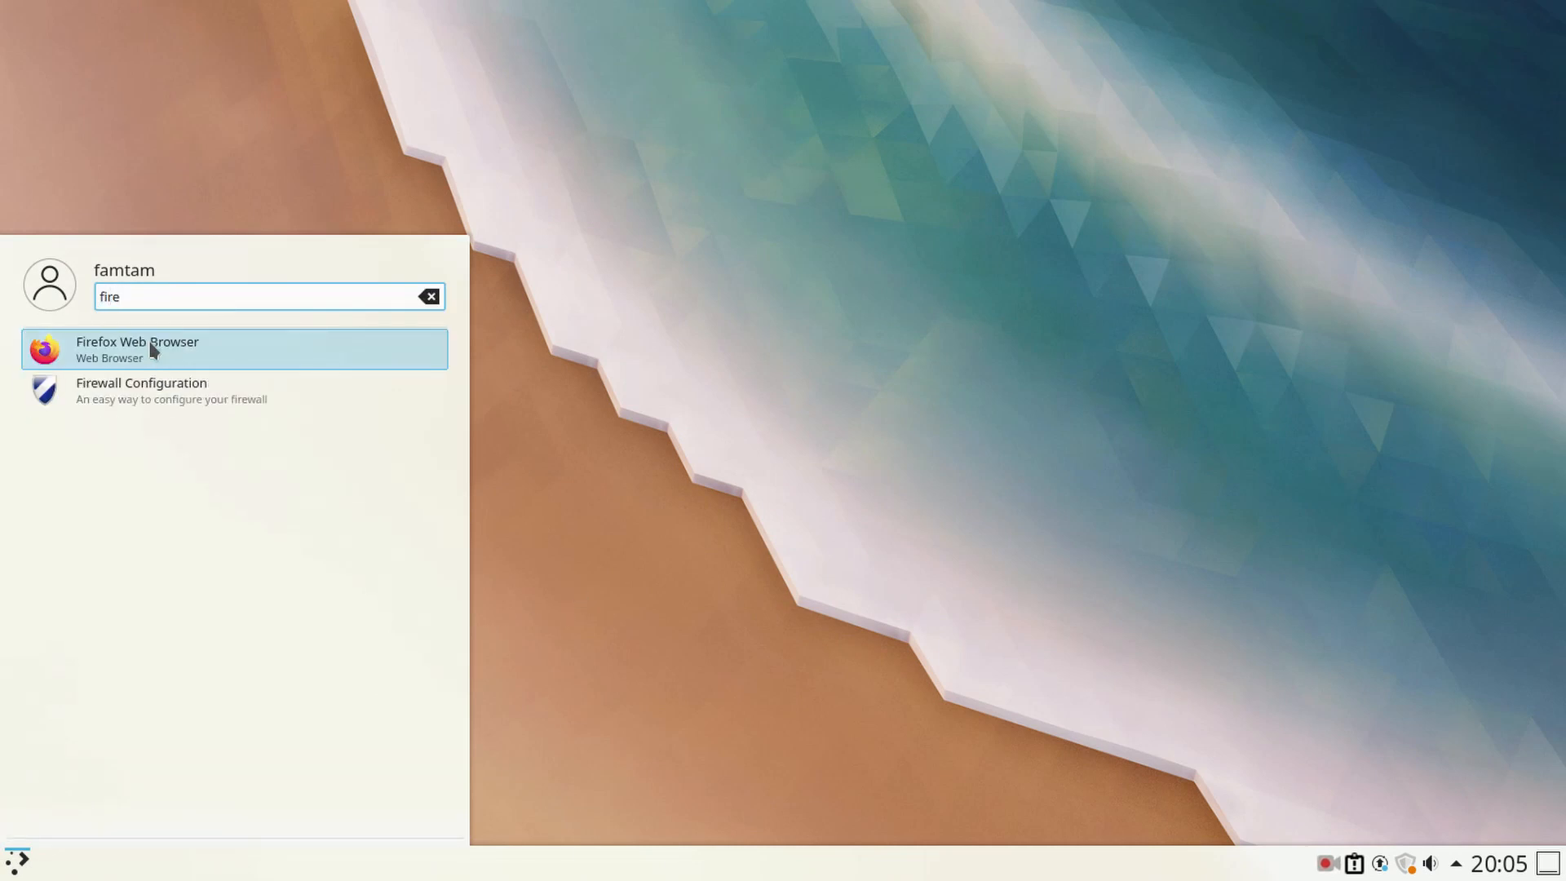
click(153, 346)
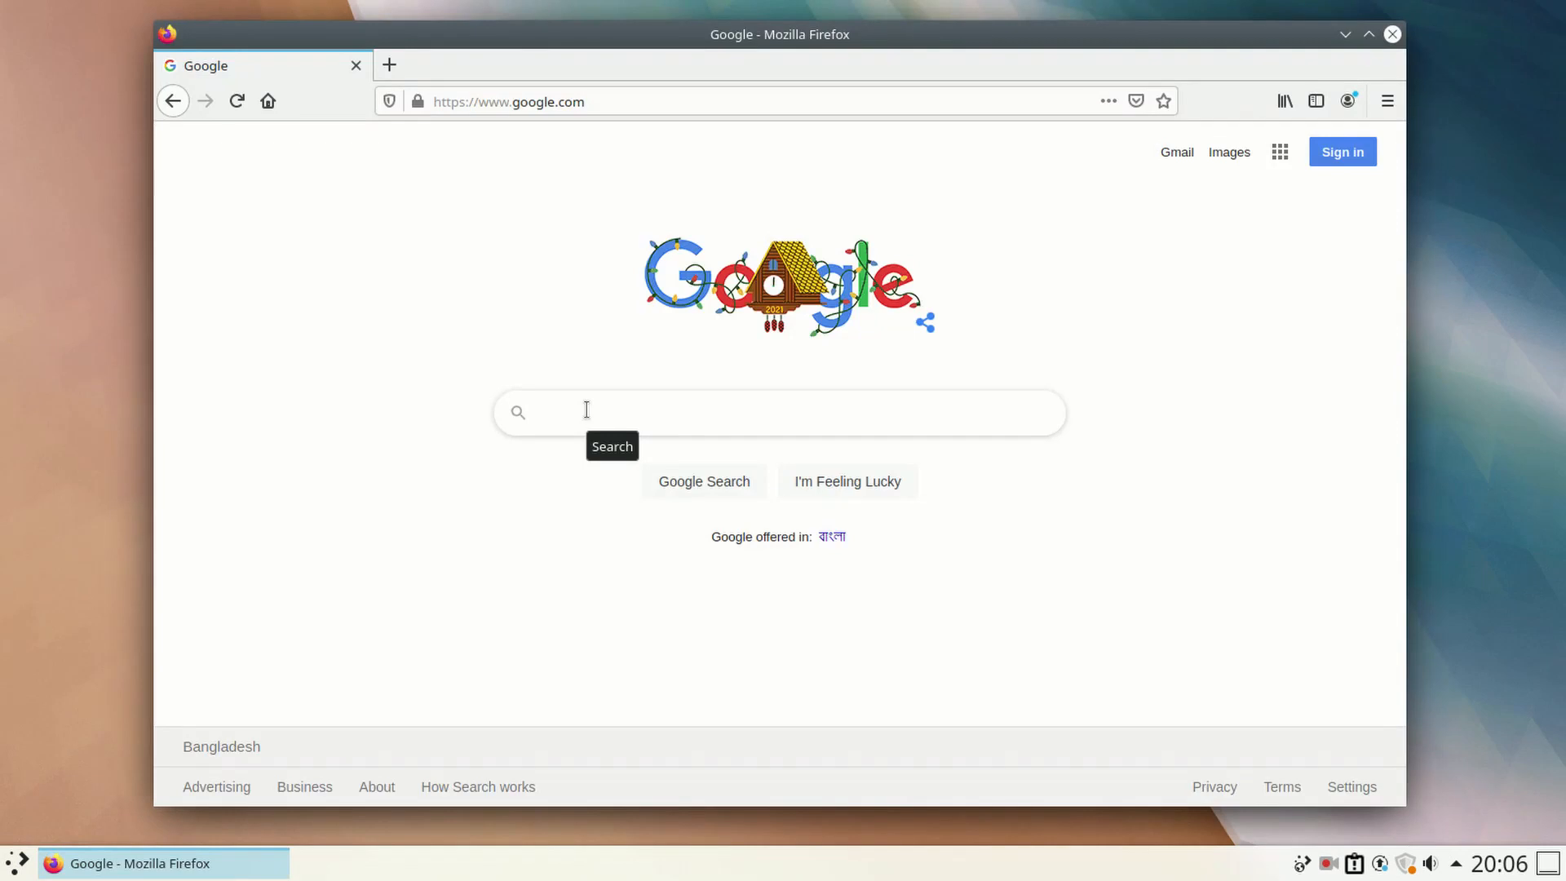
Step: Search Google for "latte dock" and open the KDE/latte-dock GitHub repository from the results
click(587, 409)
text(latt)
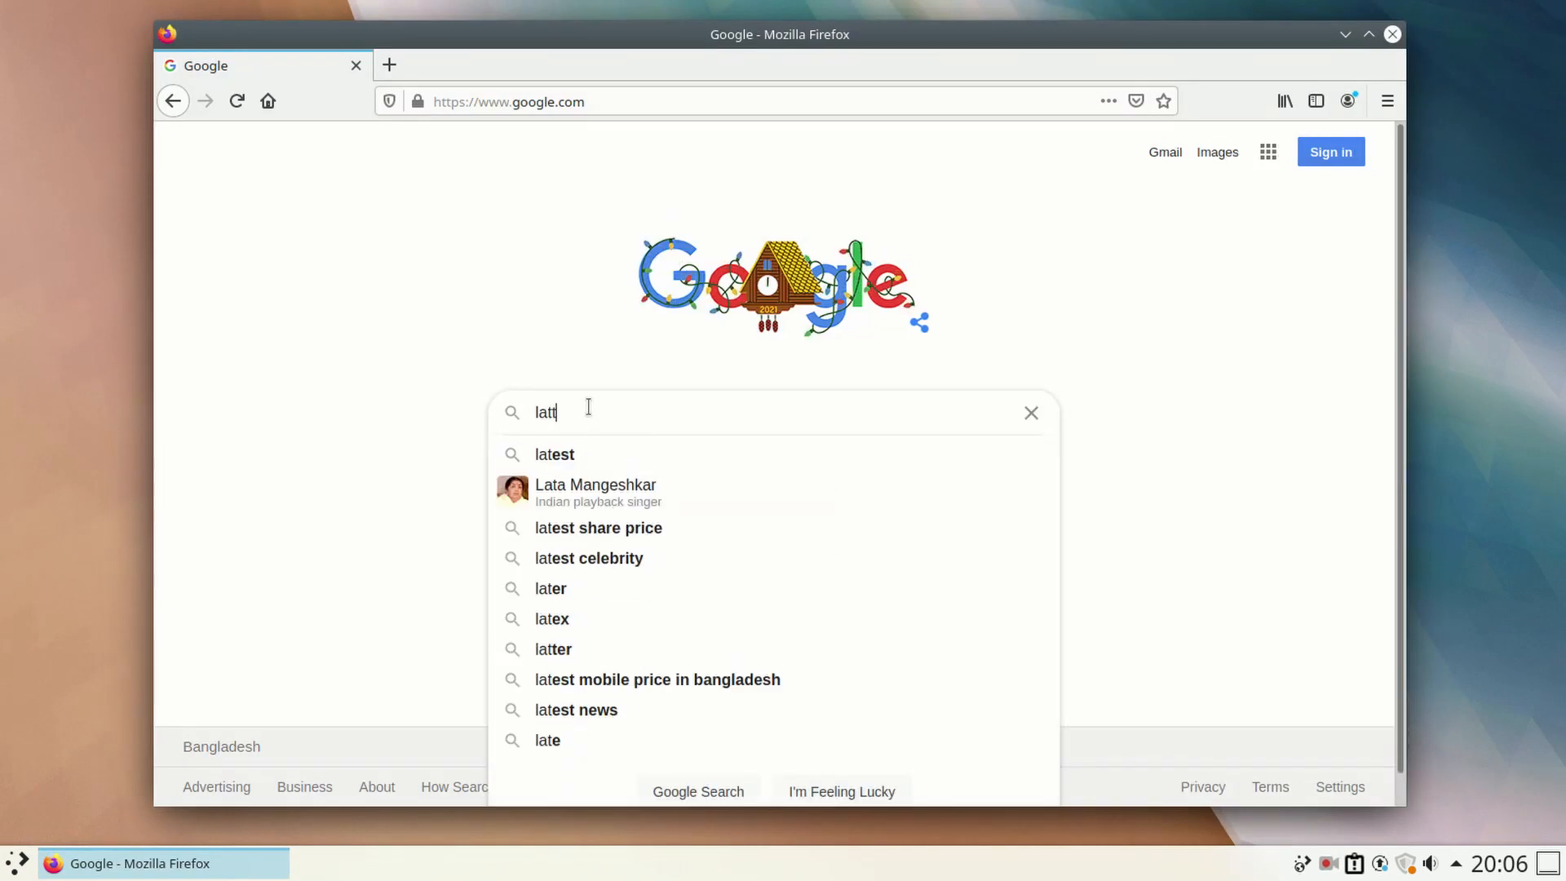
text(e dock)
key(Return)
click(451, 350)
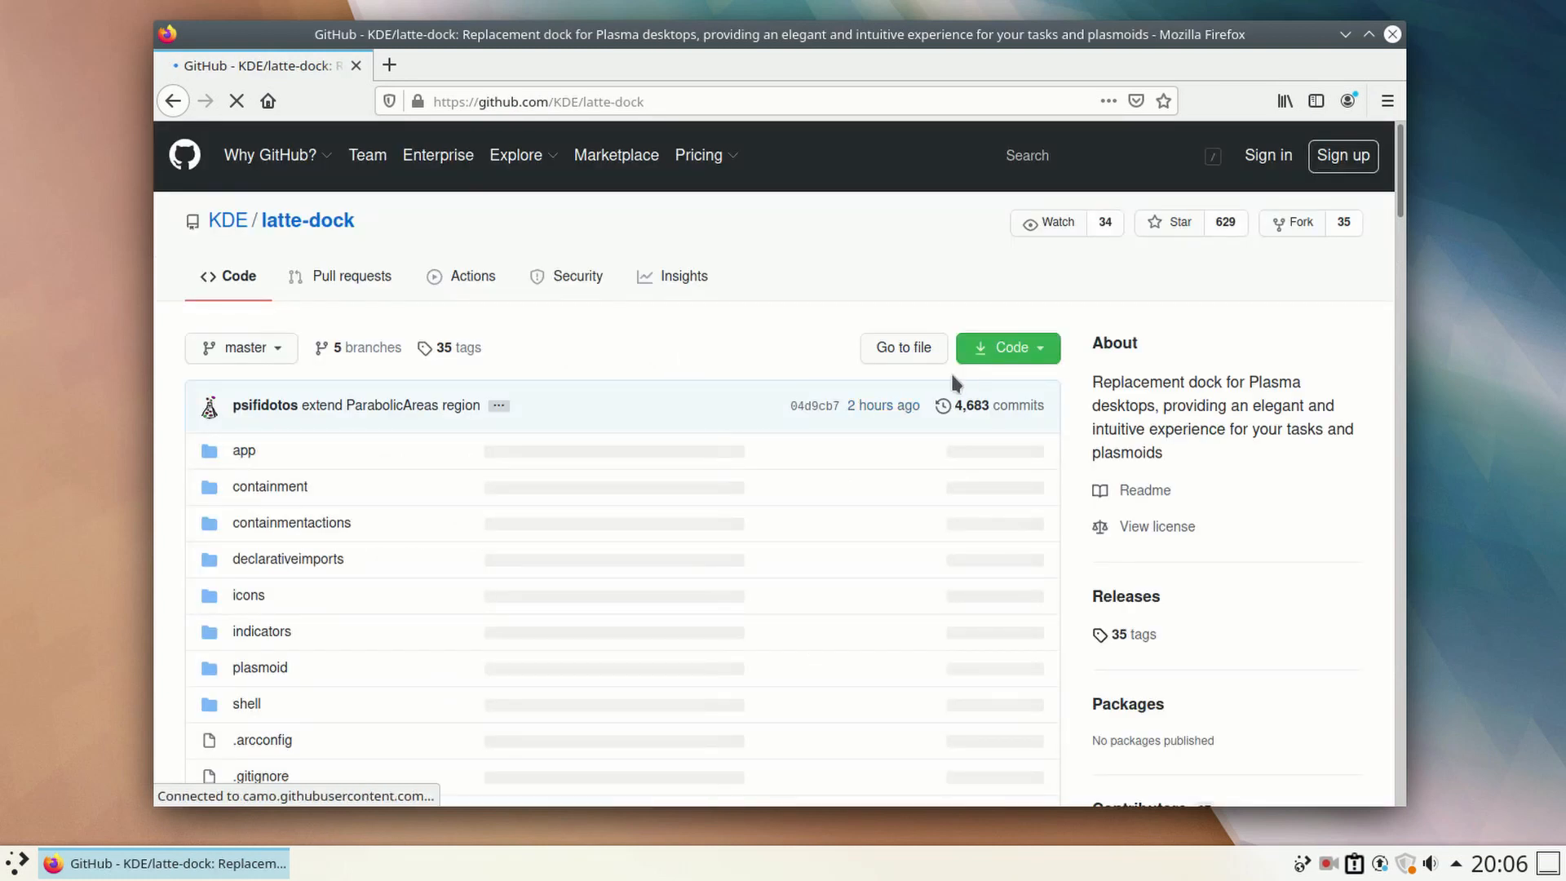
Step: Download the latte-dock repository as a ZIP archive and save the file
click(1035, 367)
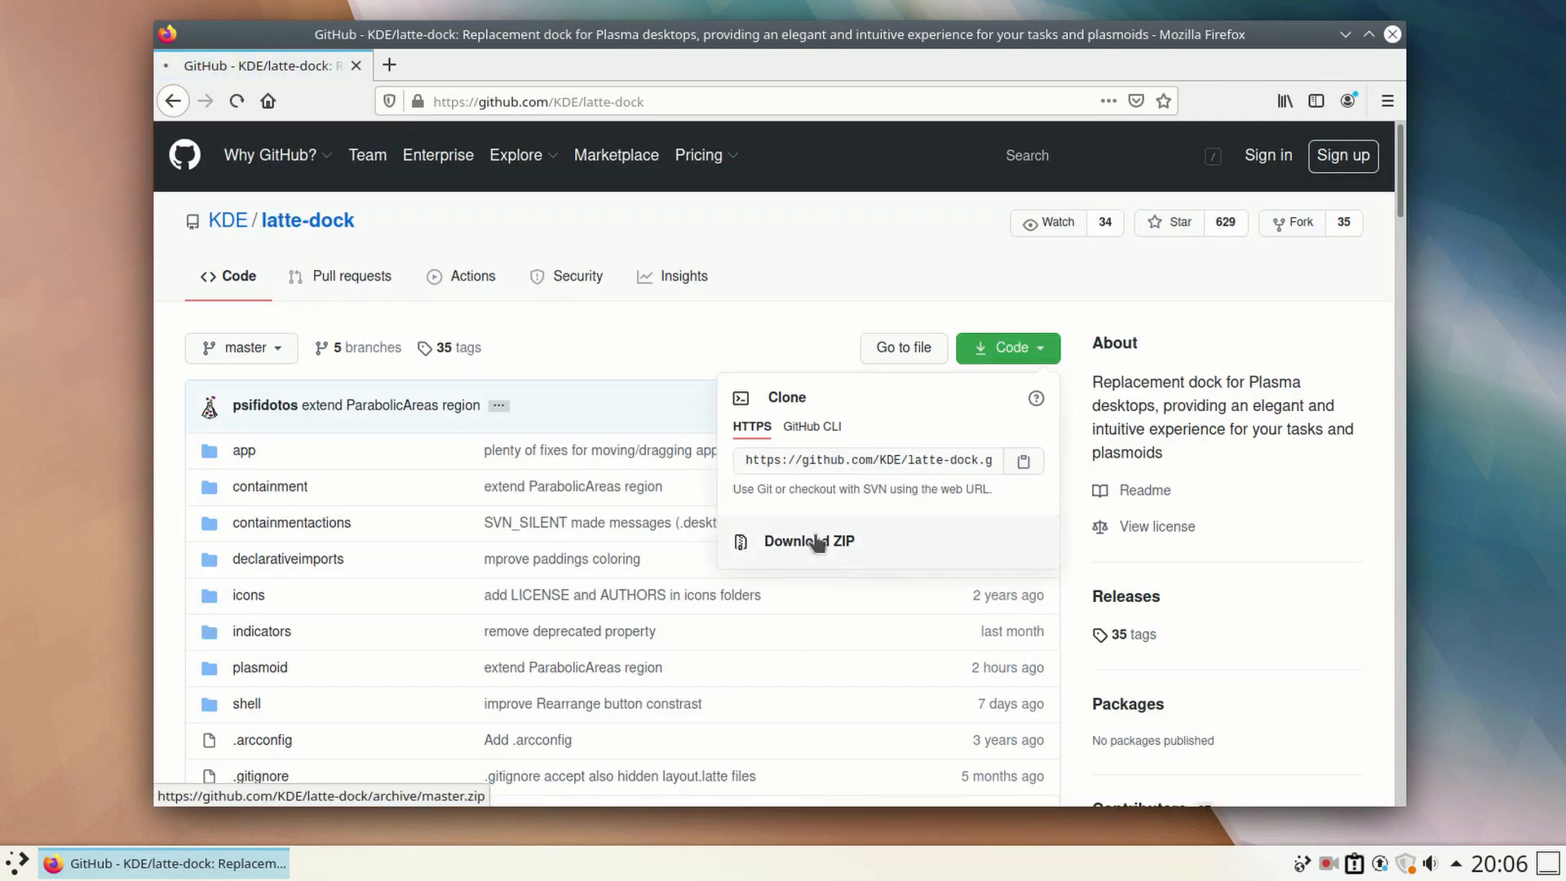
click(820, 544)
click(613, 453)
click(938, 551)
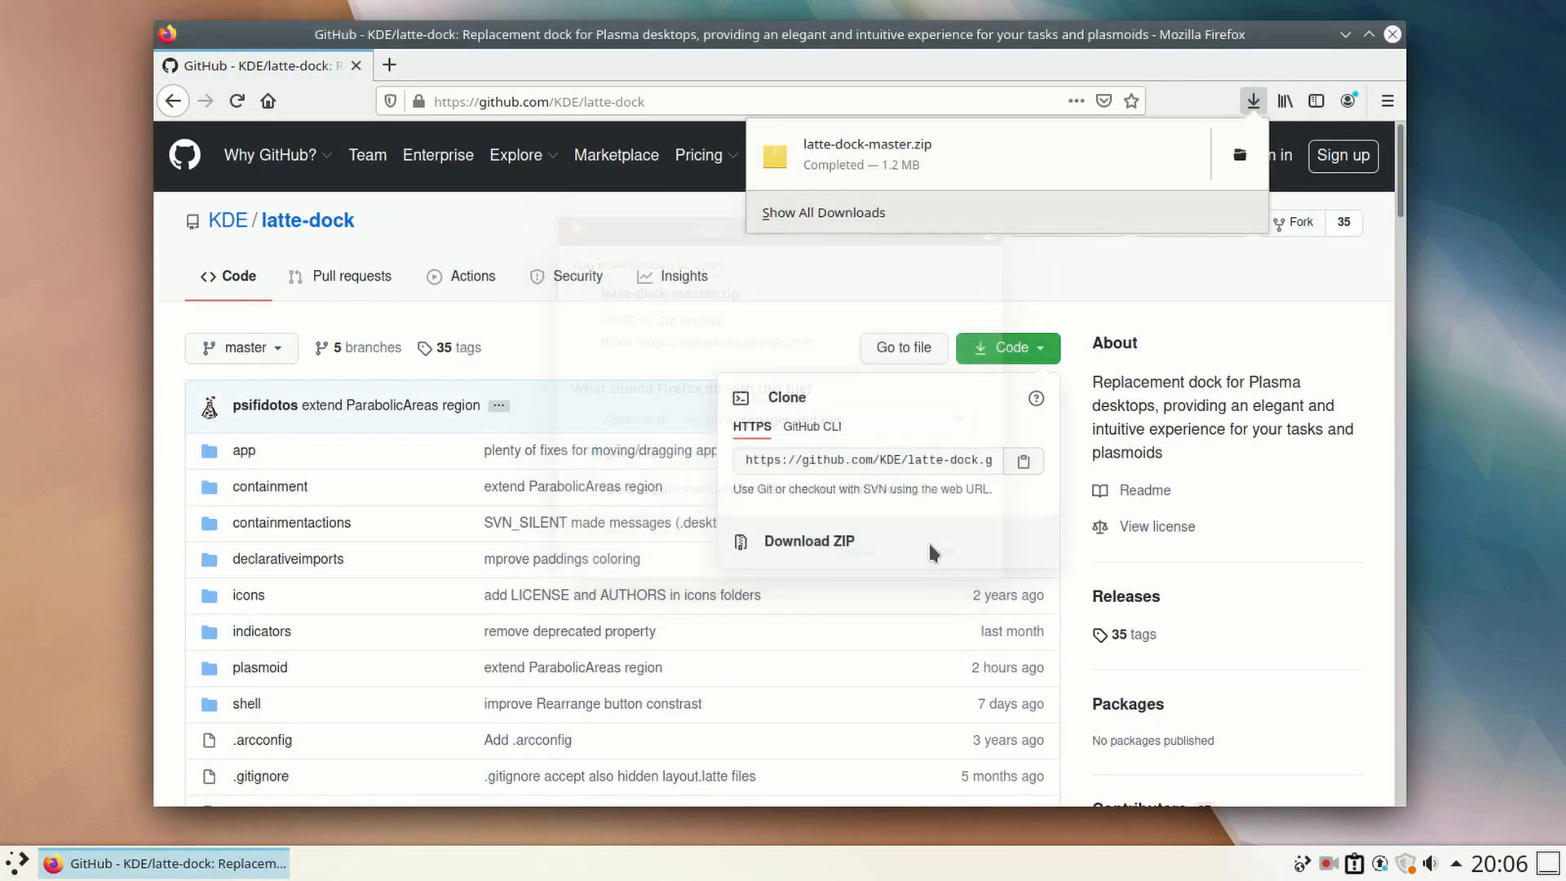
Step: Open the installation instruction linked near the end of the latte-dock README and go to its dependency commands
scroll(806, 306, down, 20)
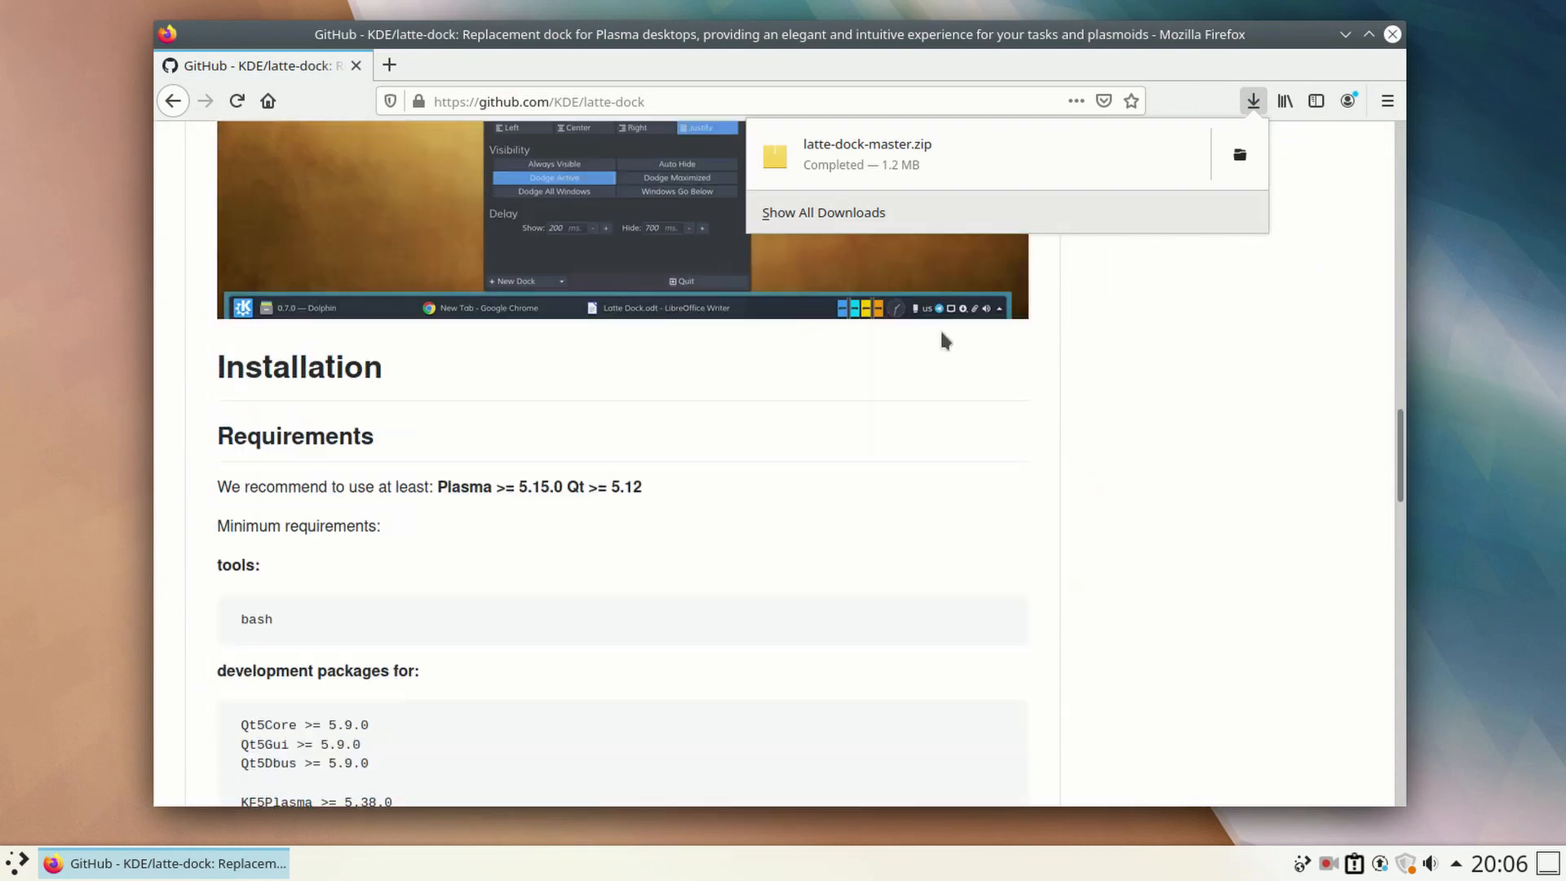
scroll(941, 360, down, 20)
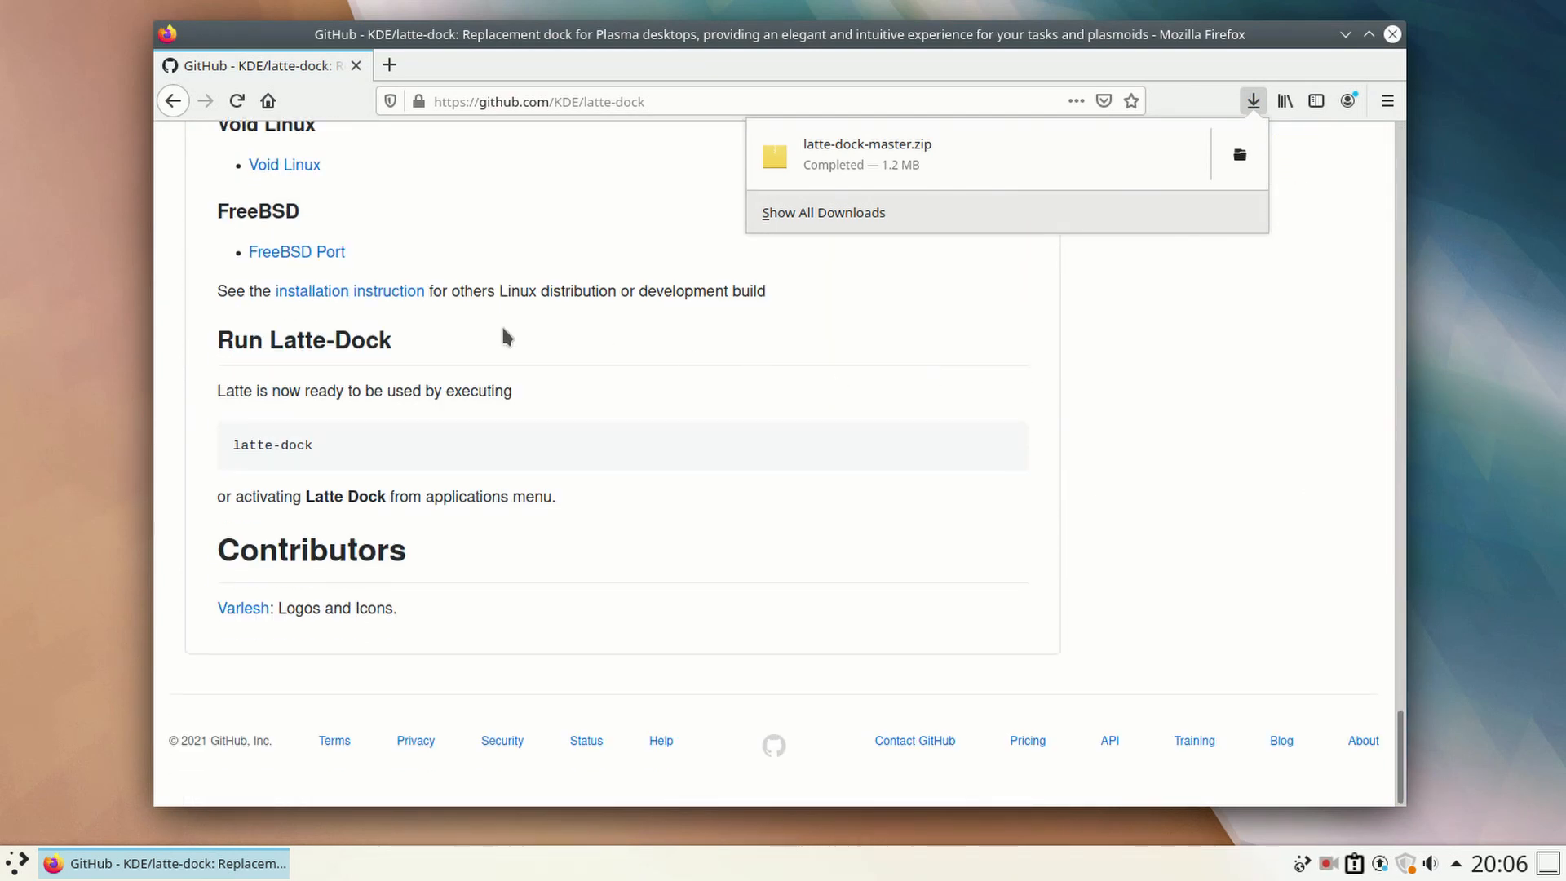
click(341, 292)
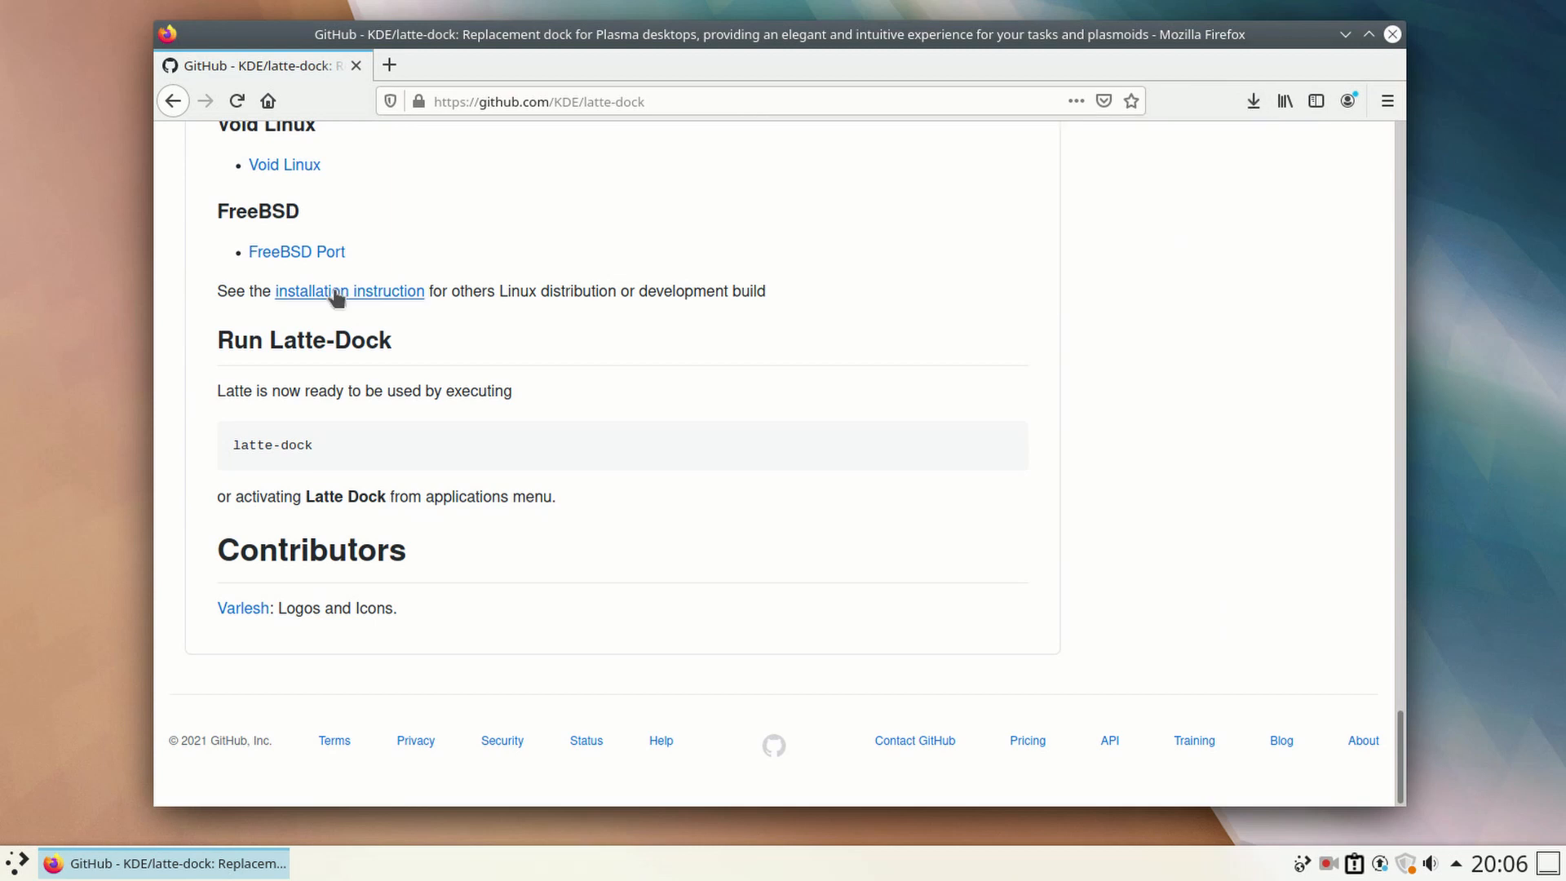
scroll(859, 444, down, 5)
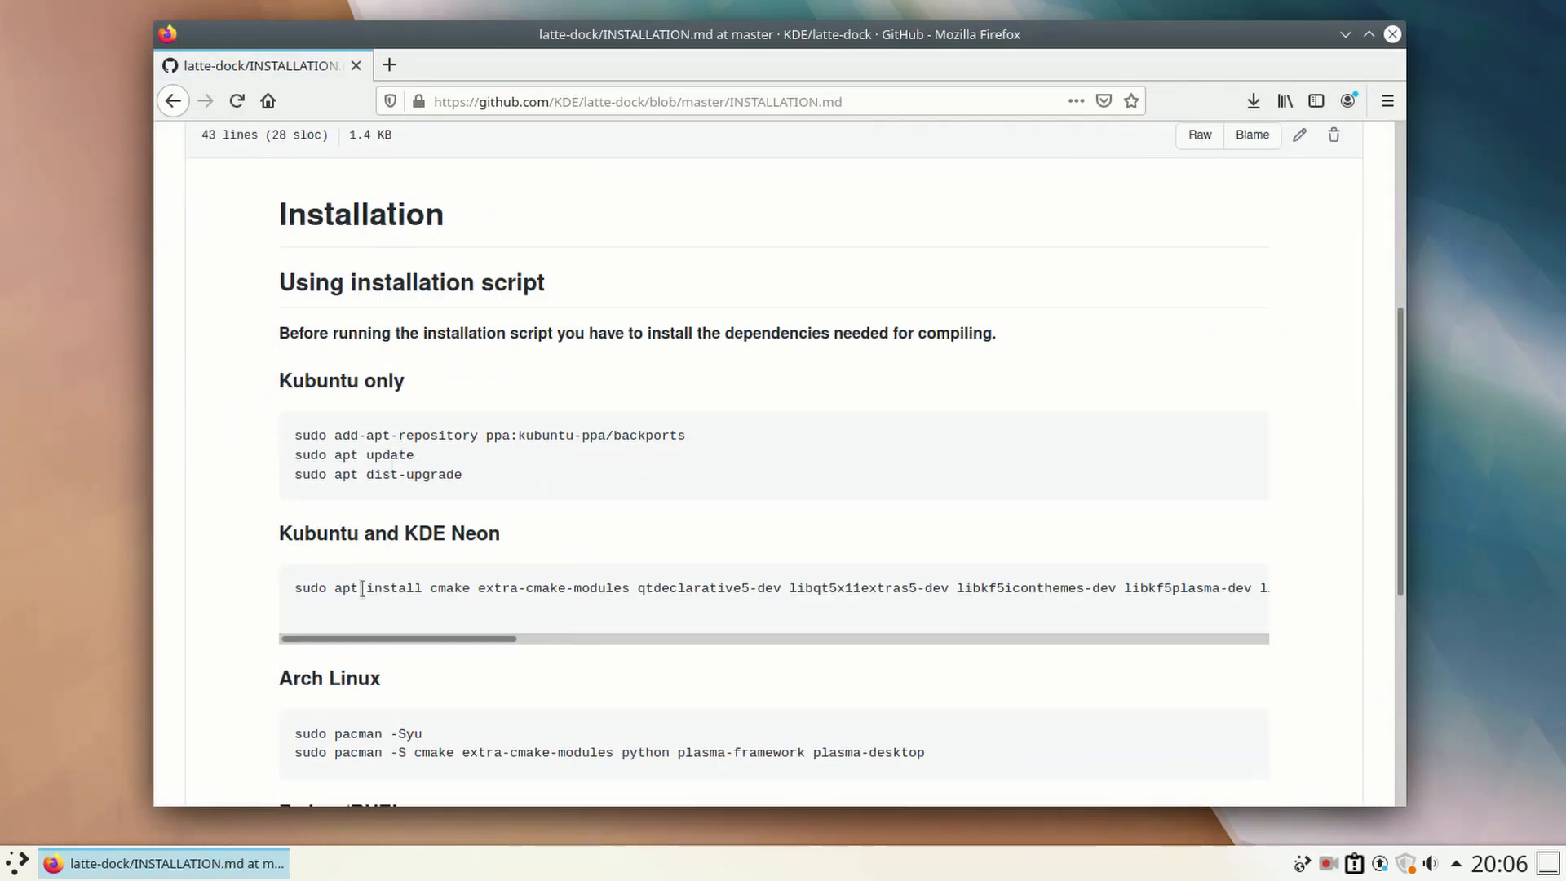
drag(441, 471, 296, 432)
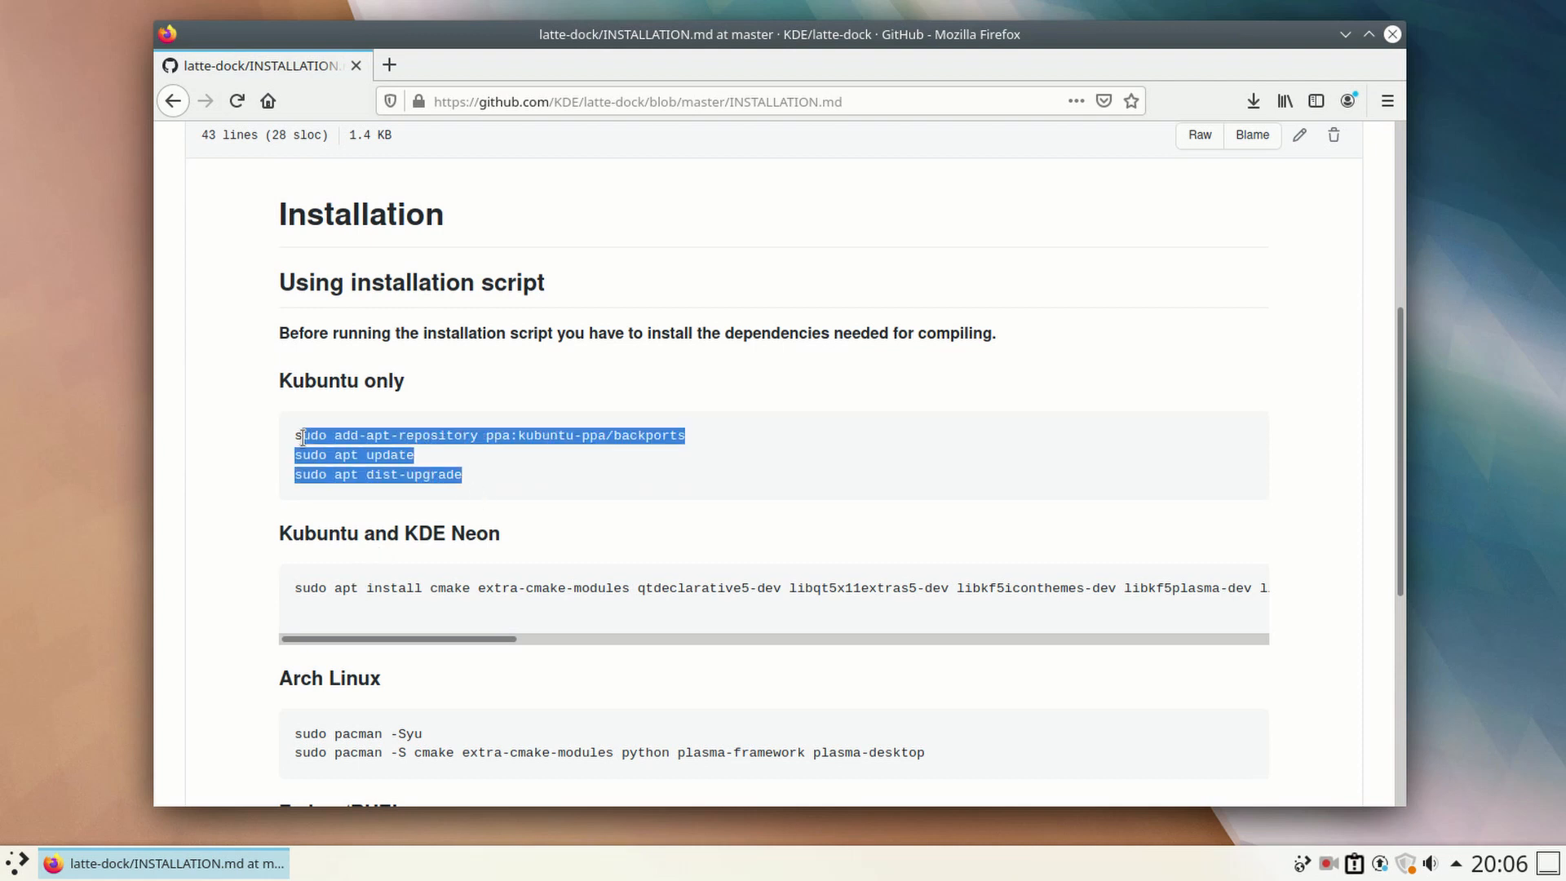
double_click(550, 586)
click(682, 435)
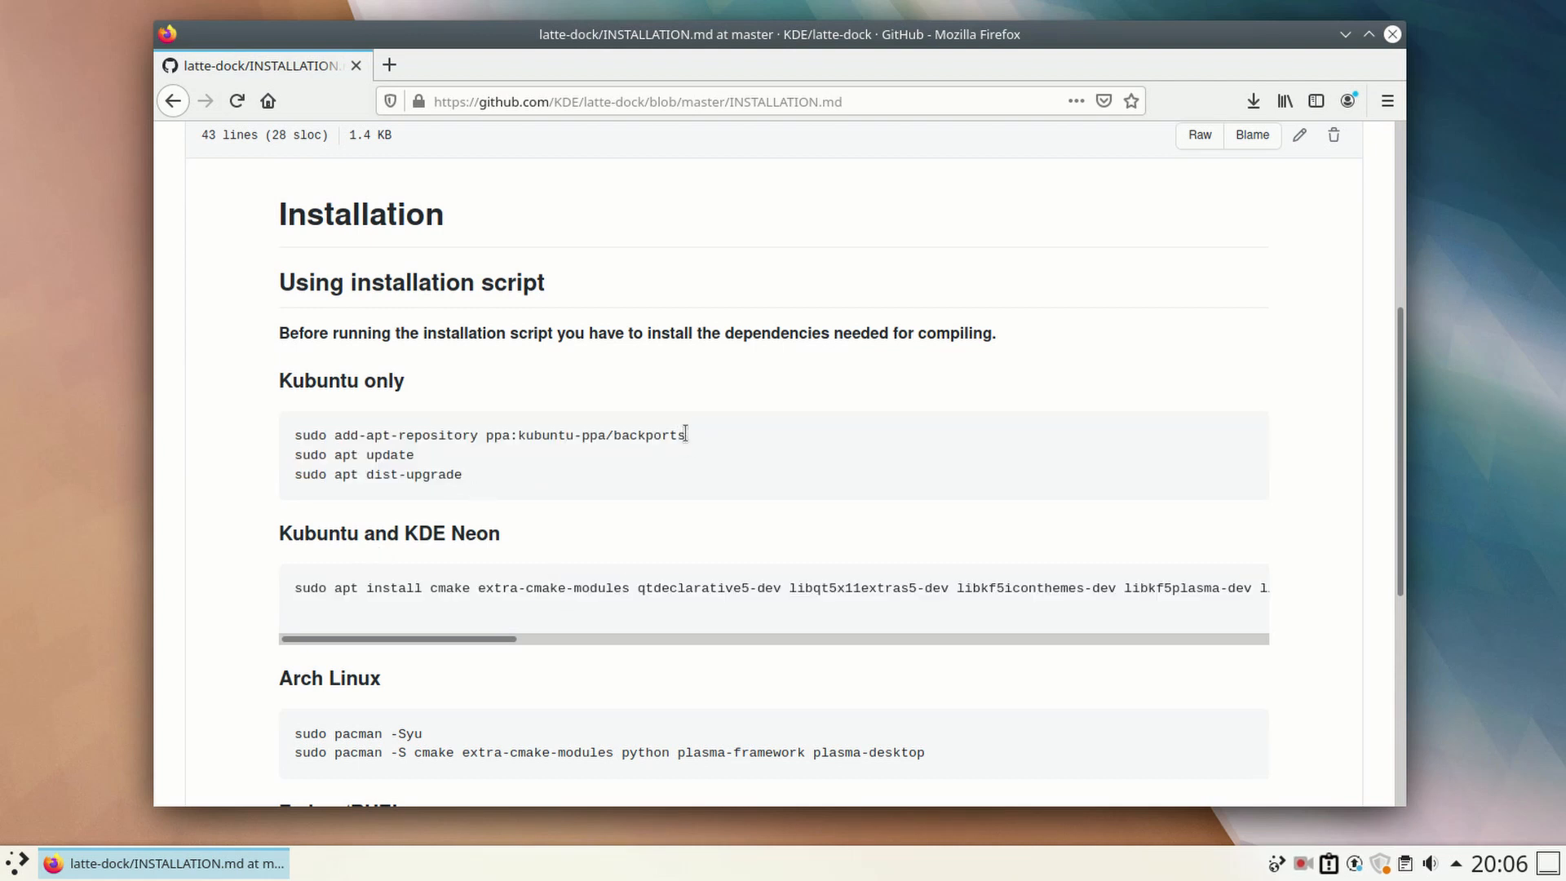
drag(685, 433, 295, 435)
click(649, 431)
drag(685, 433, 292, 440)
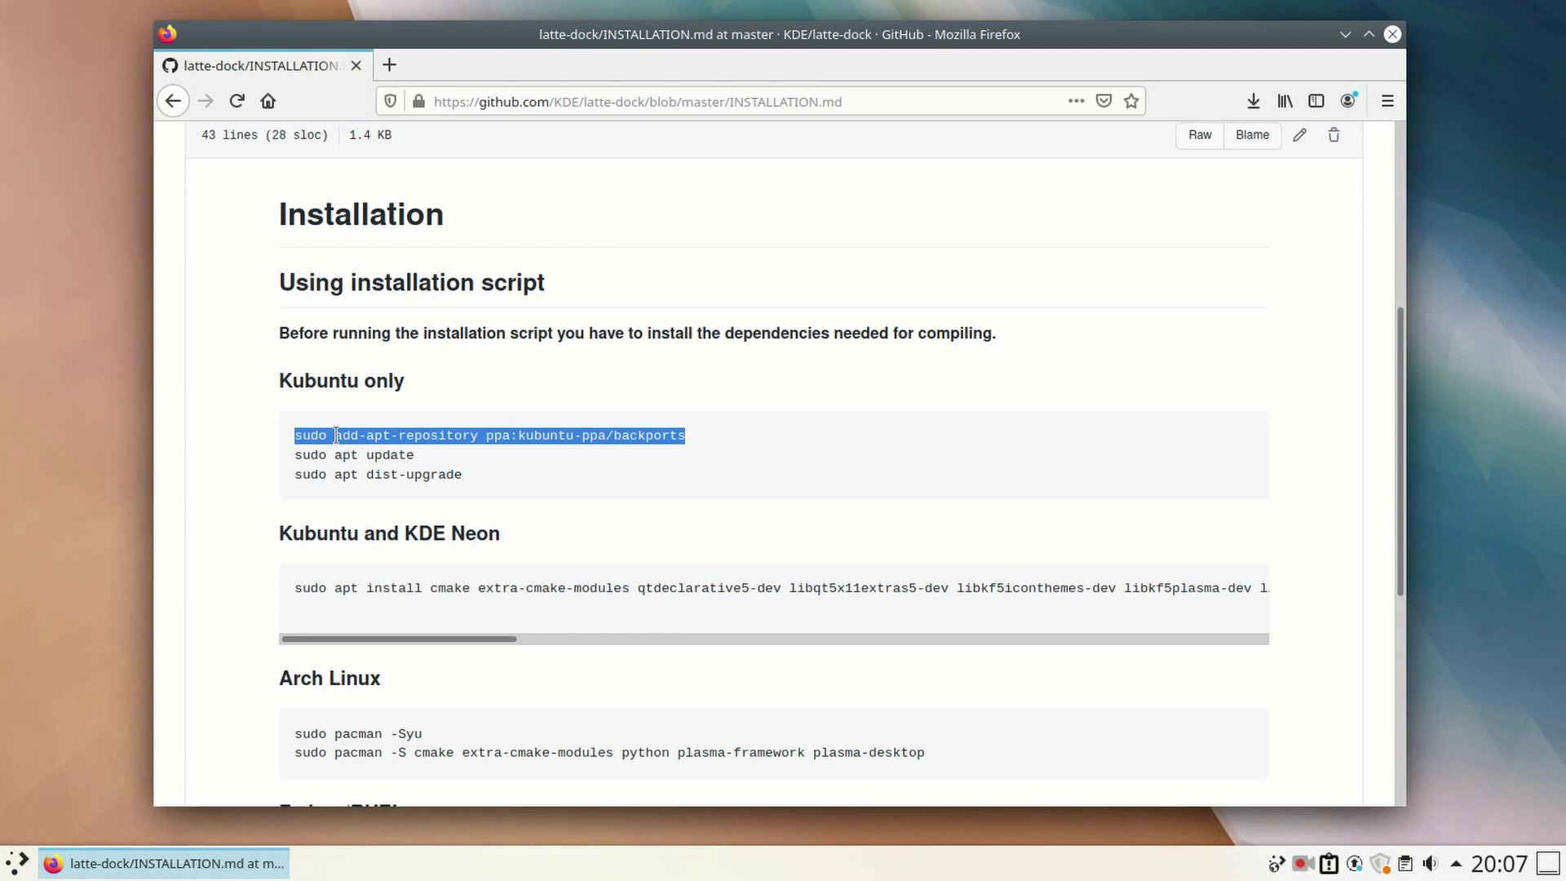
drag(685, 434, 292, 438)
click(407, 455)
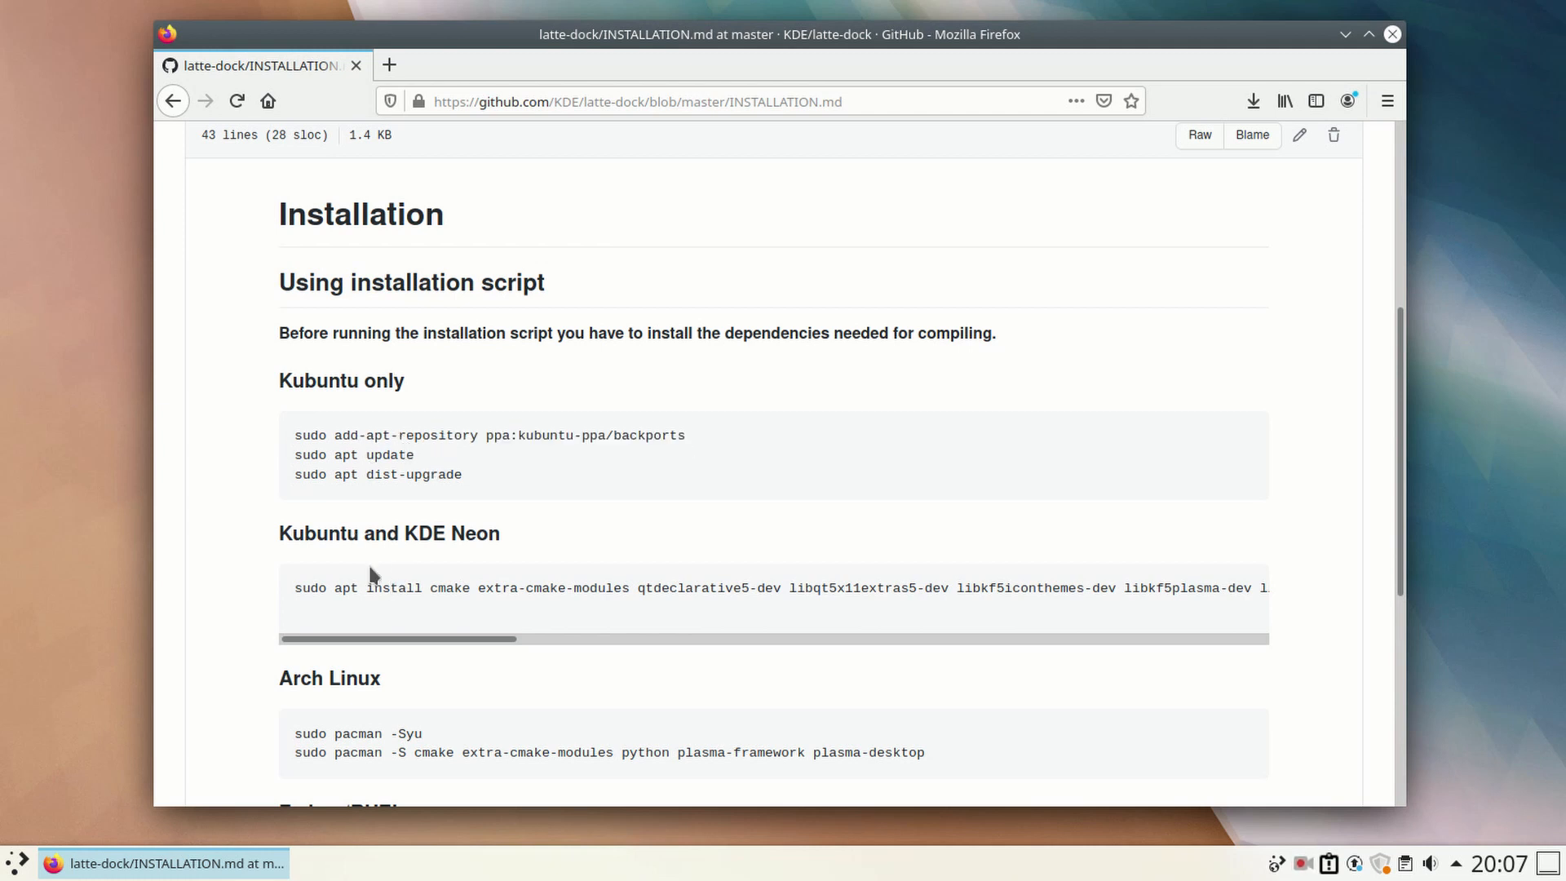
Step: Copy the "sudo apt update" command from the Kubuntu section and open Konsole by searching the applications for "term"
triple_click(393, 450)
key(super+c)
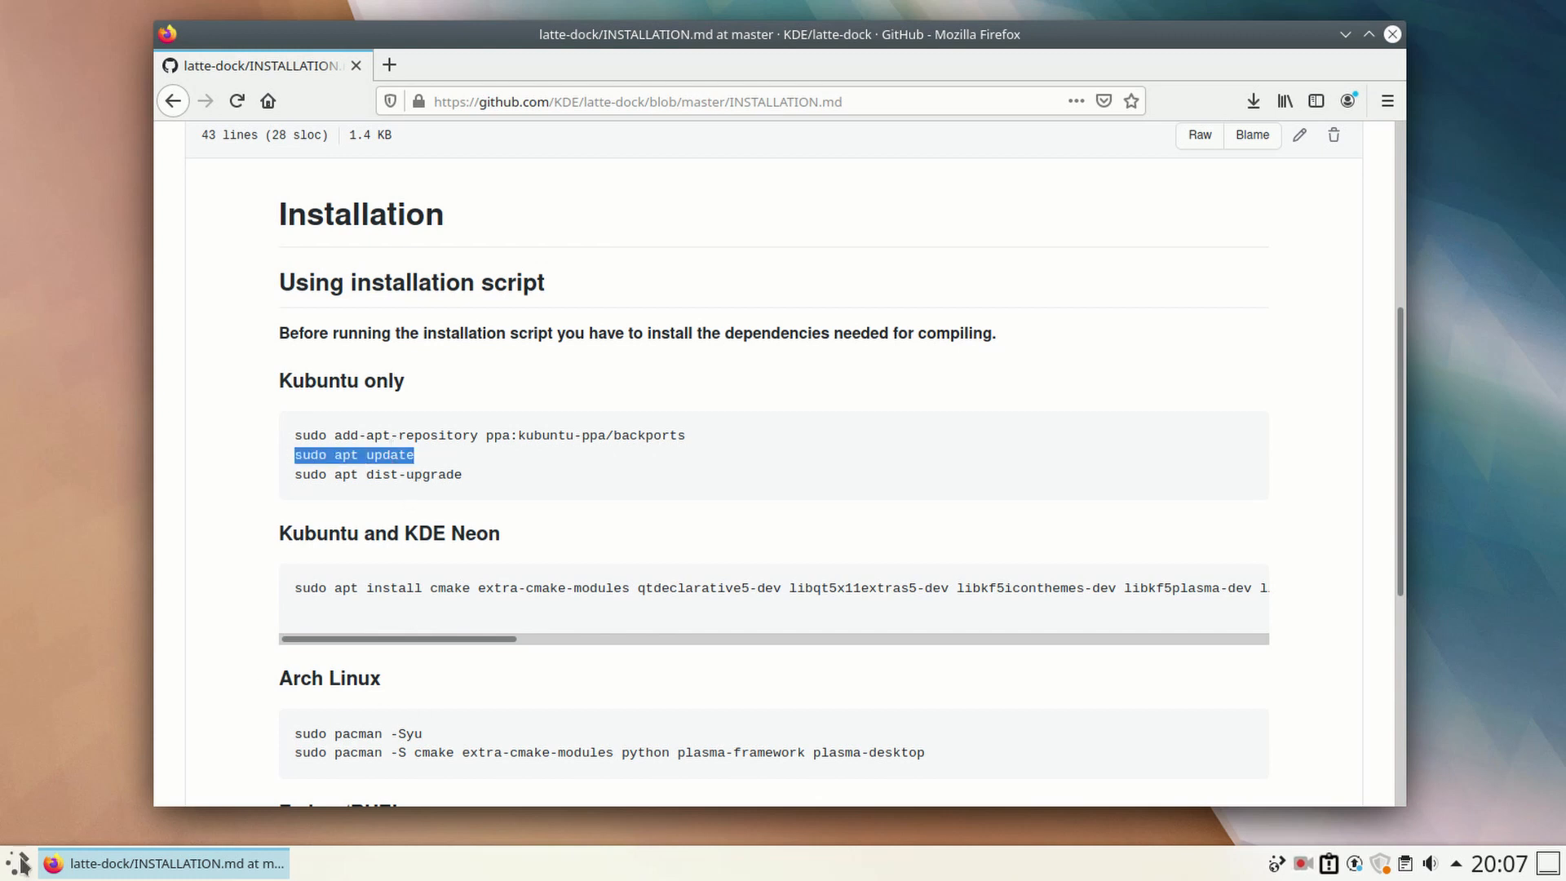
key(super)
text(term)
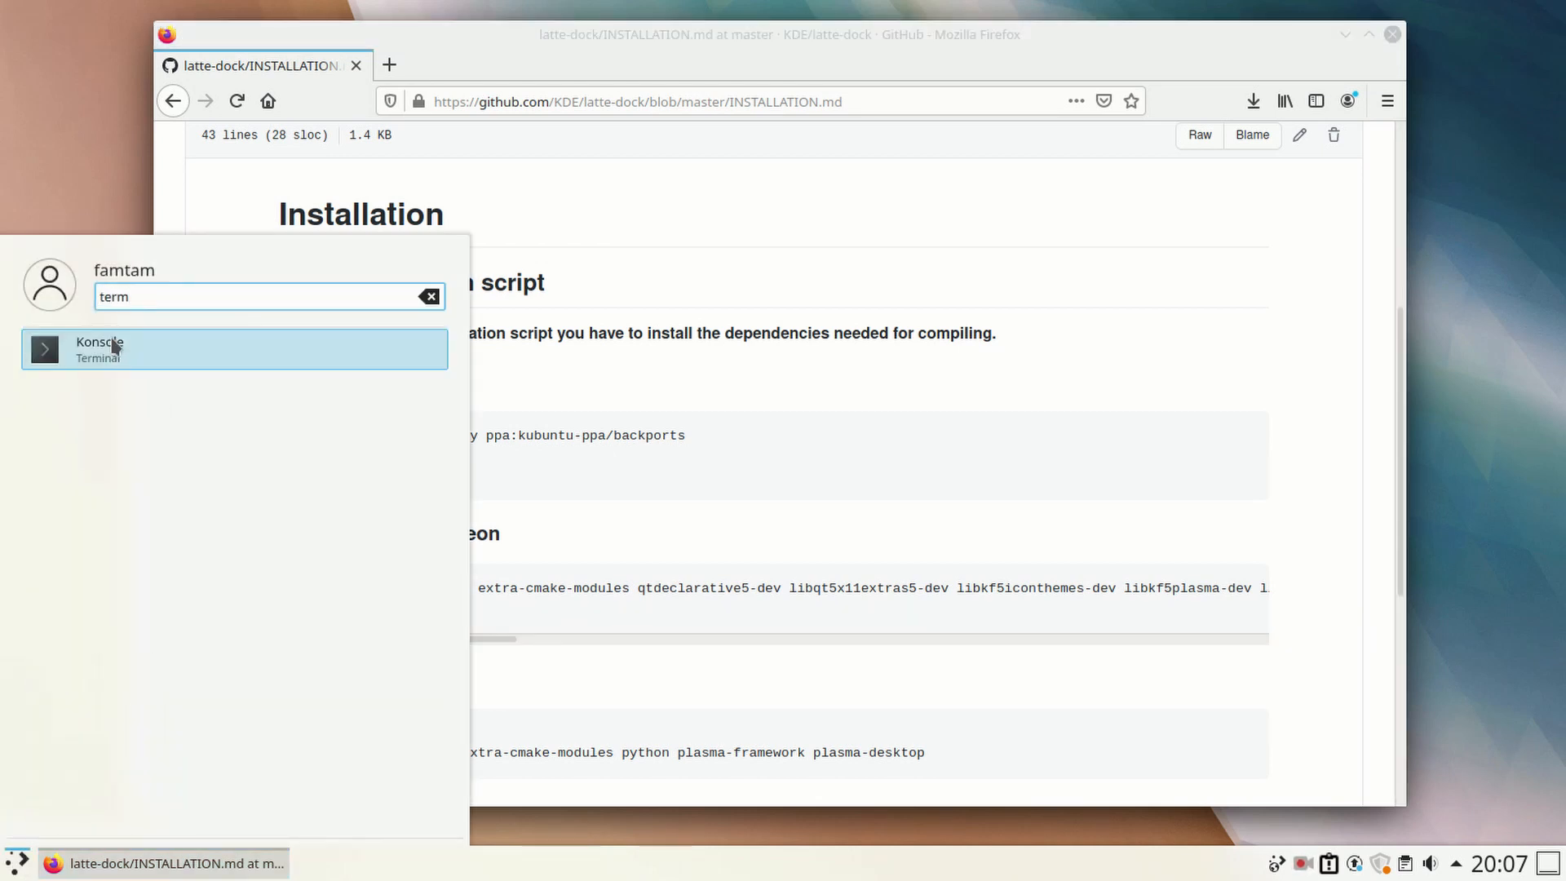
click(115, 347)
drag(1010, 287, 773, 216)
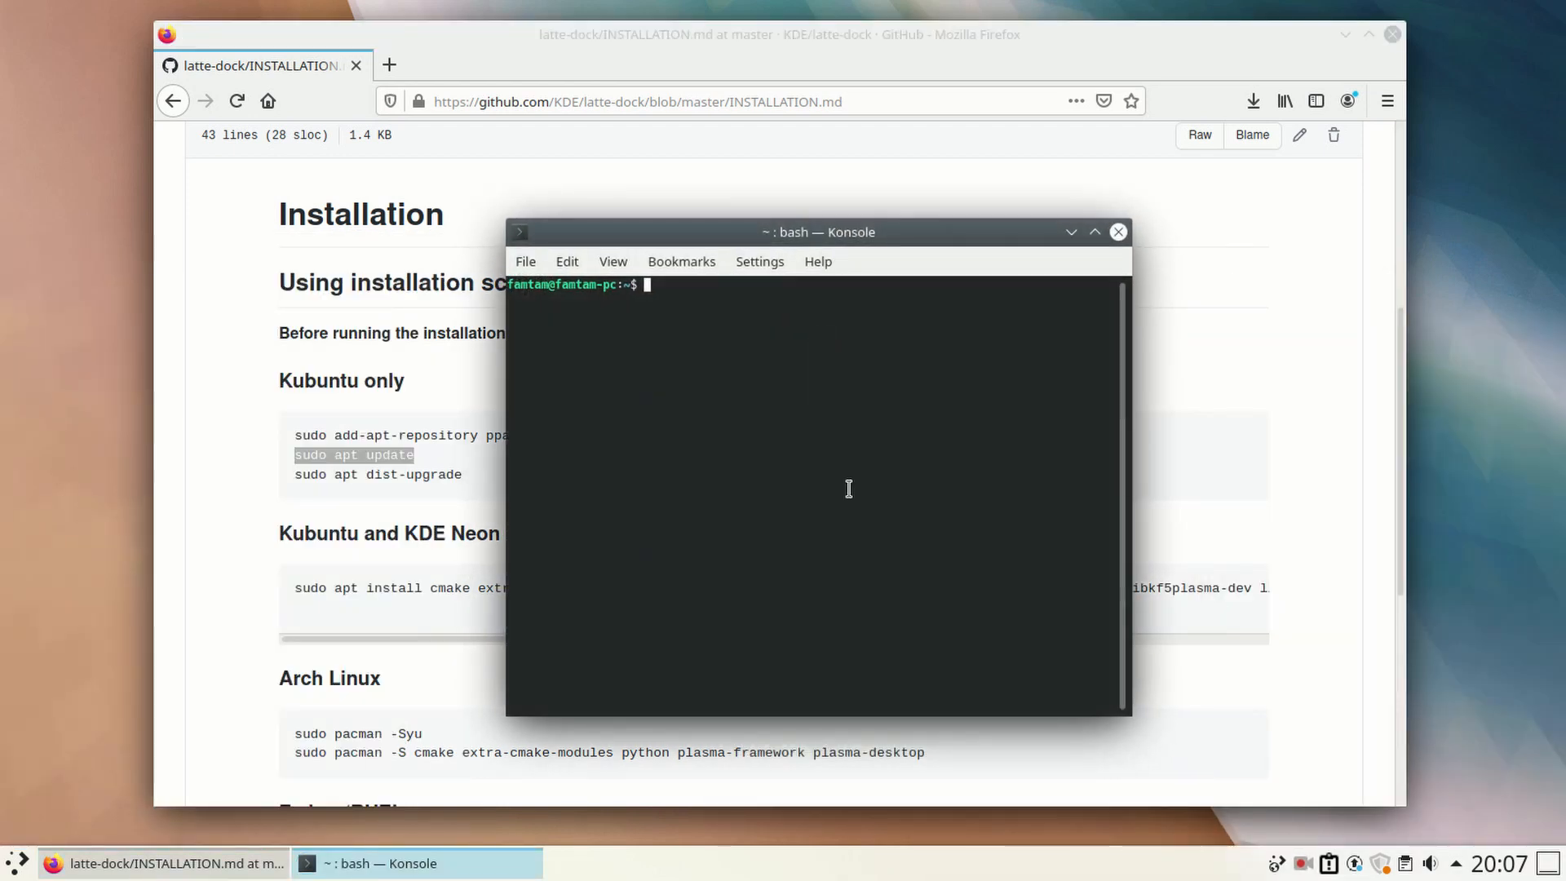
Step: Run "sudo apt update" in the terminal with the account password and clear the output once it finishes
middle_click(850, 487)
key(Return)
text(*)
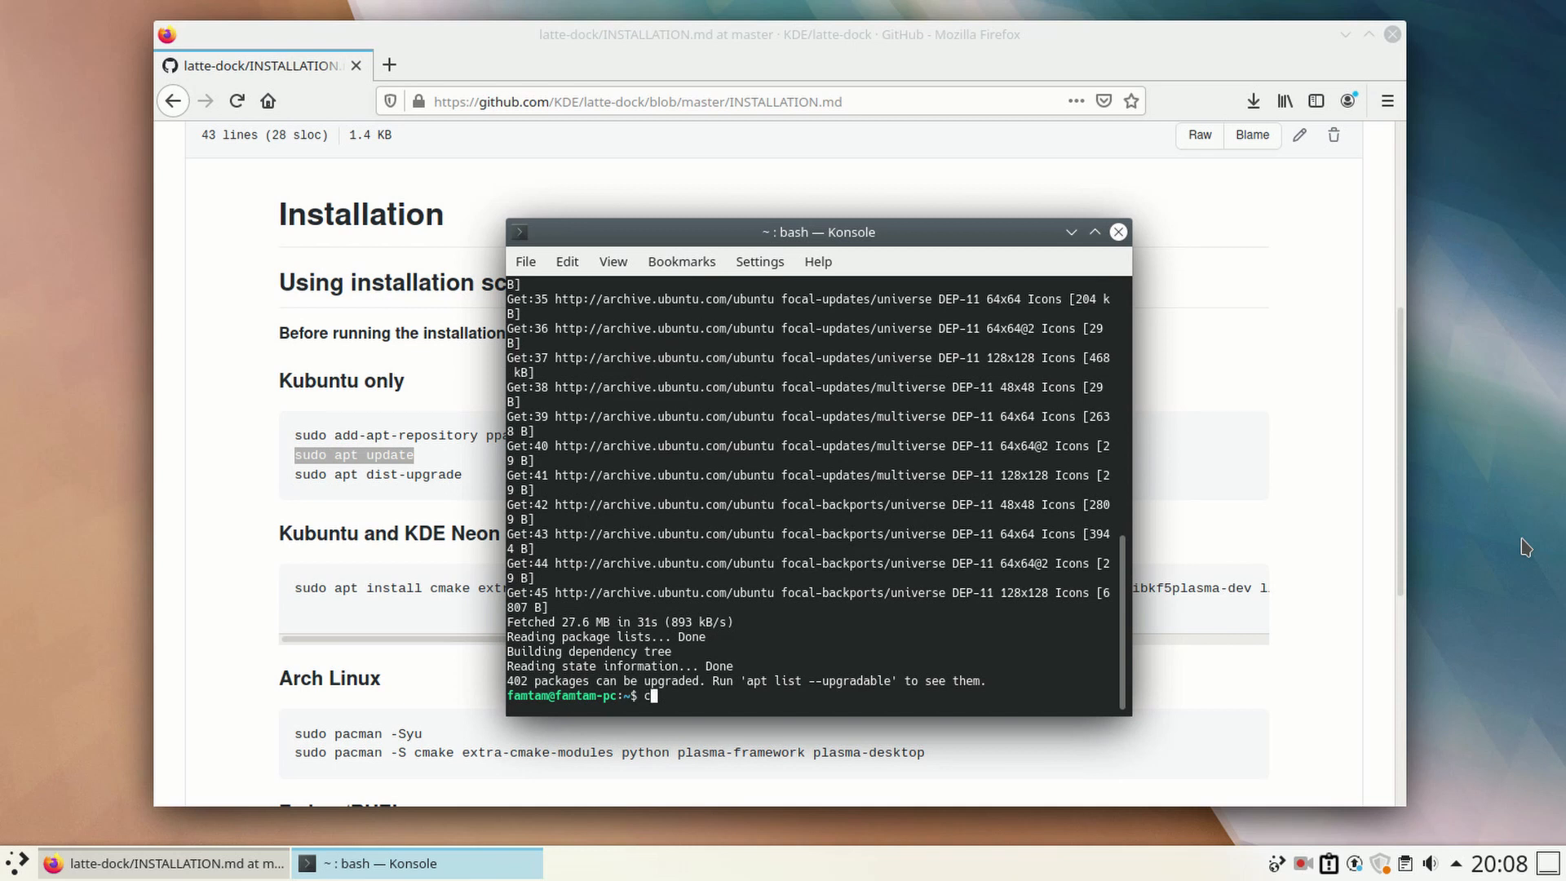
text(lear)
key(Return)
Step: Copy the "sudo apt dist-upgrade" command from the instructions, run it in the terminal and agree to continue with the upgrade
click(441, 475)
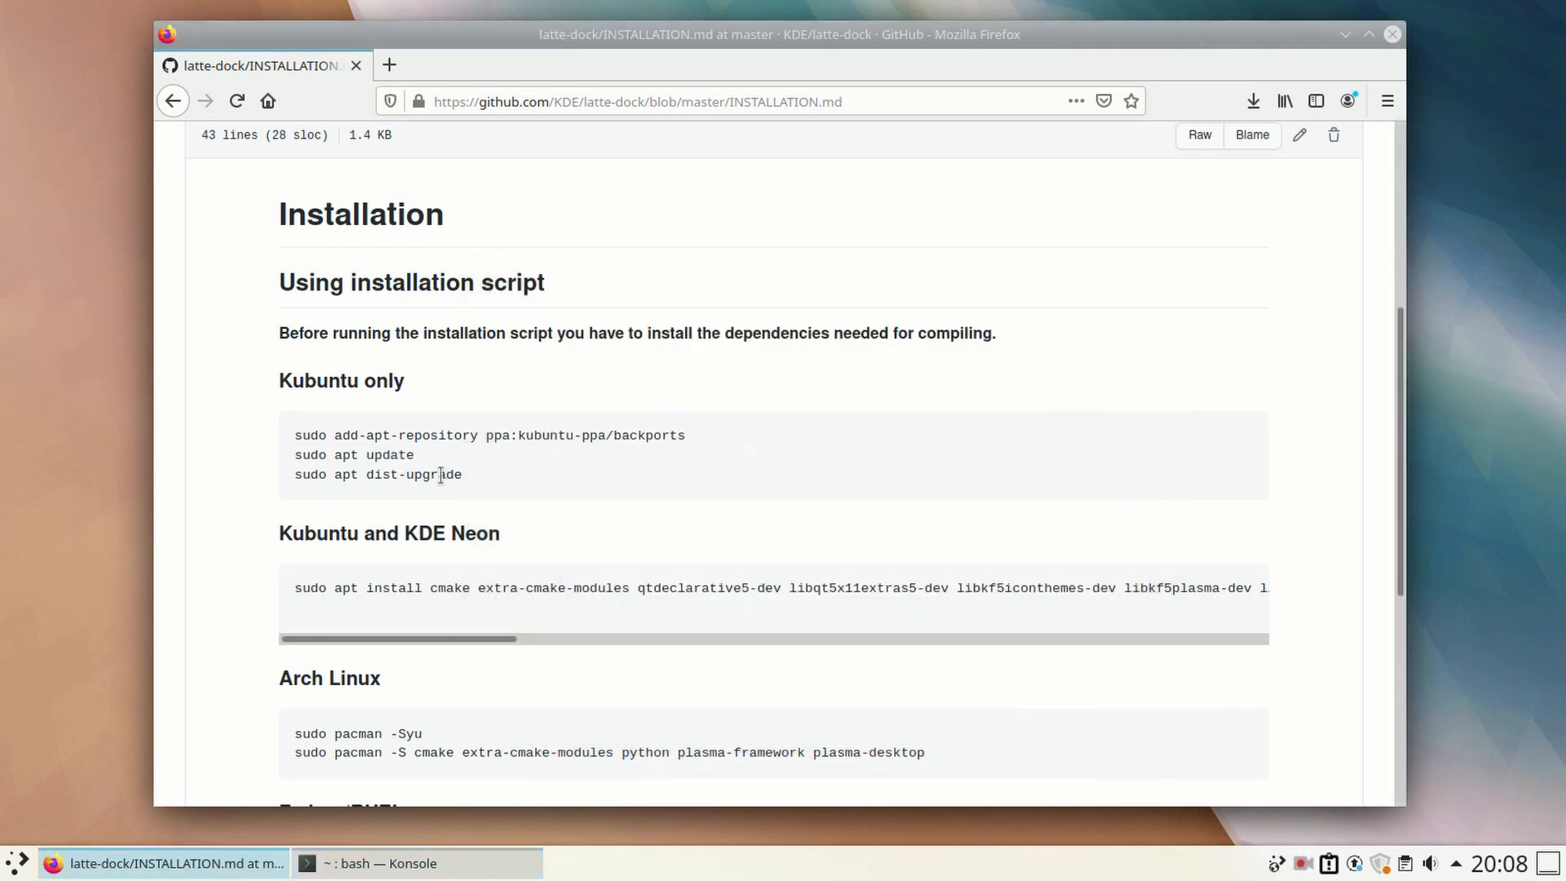
triple_click(441, 475)
click(376, 863)
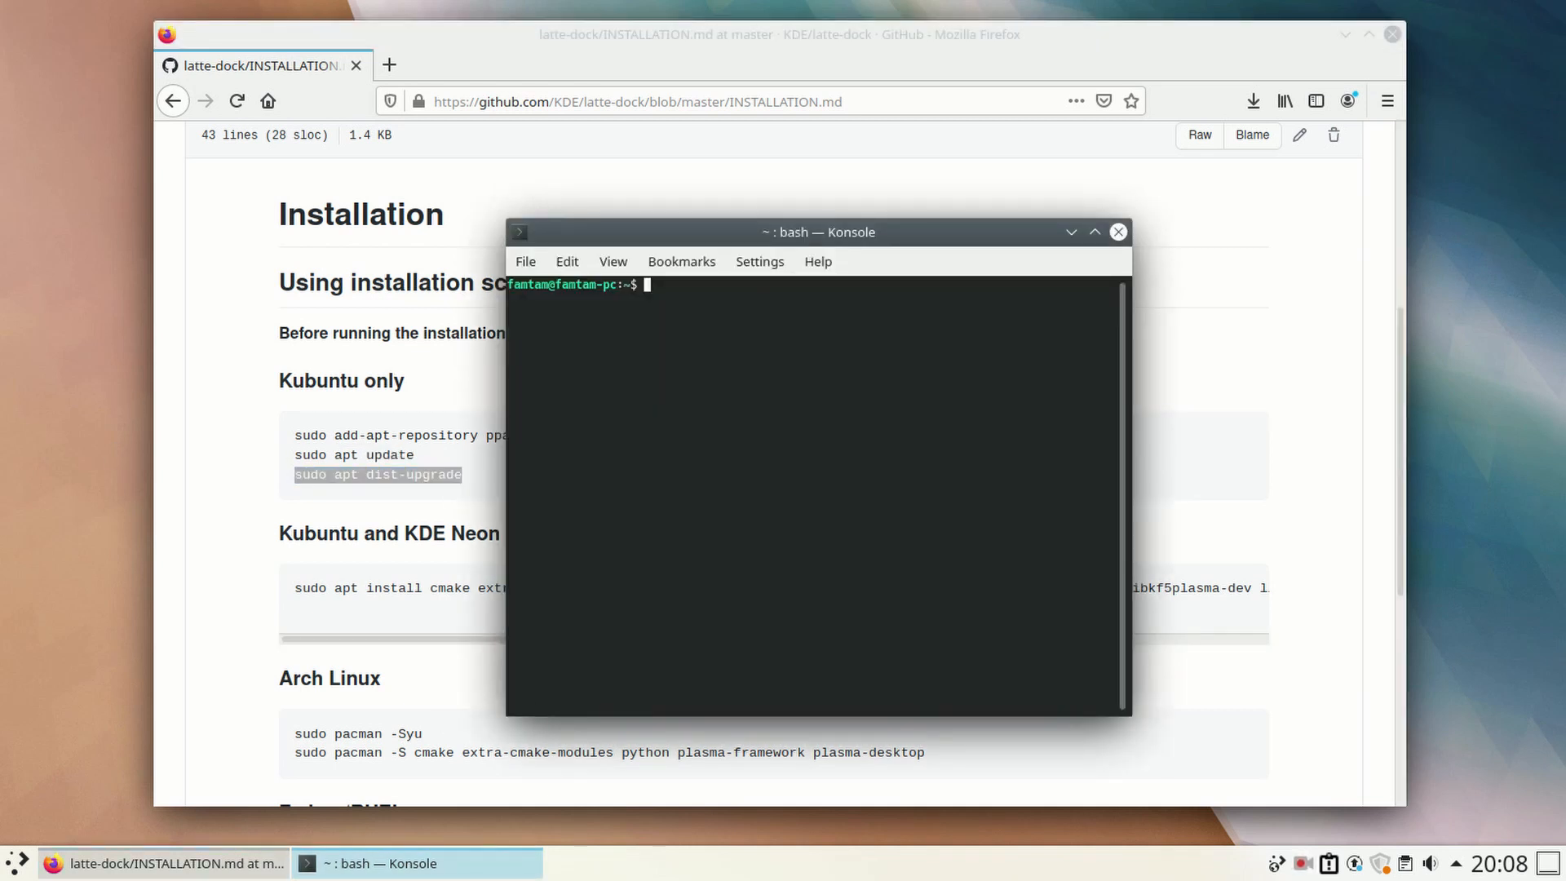
text(sudo apt dist-upgrade)
key(Return)
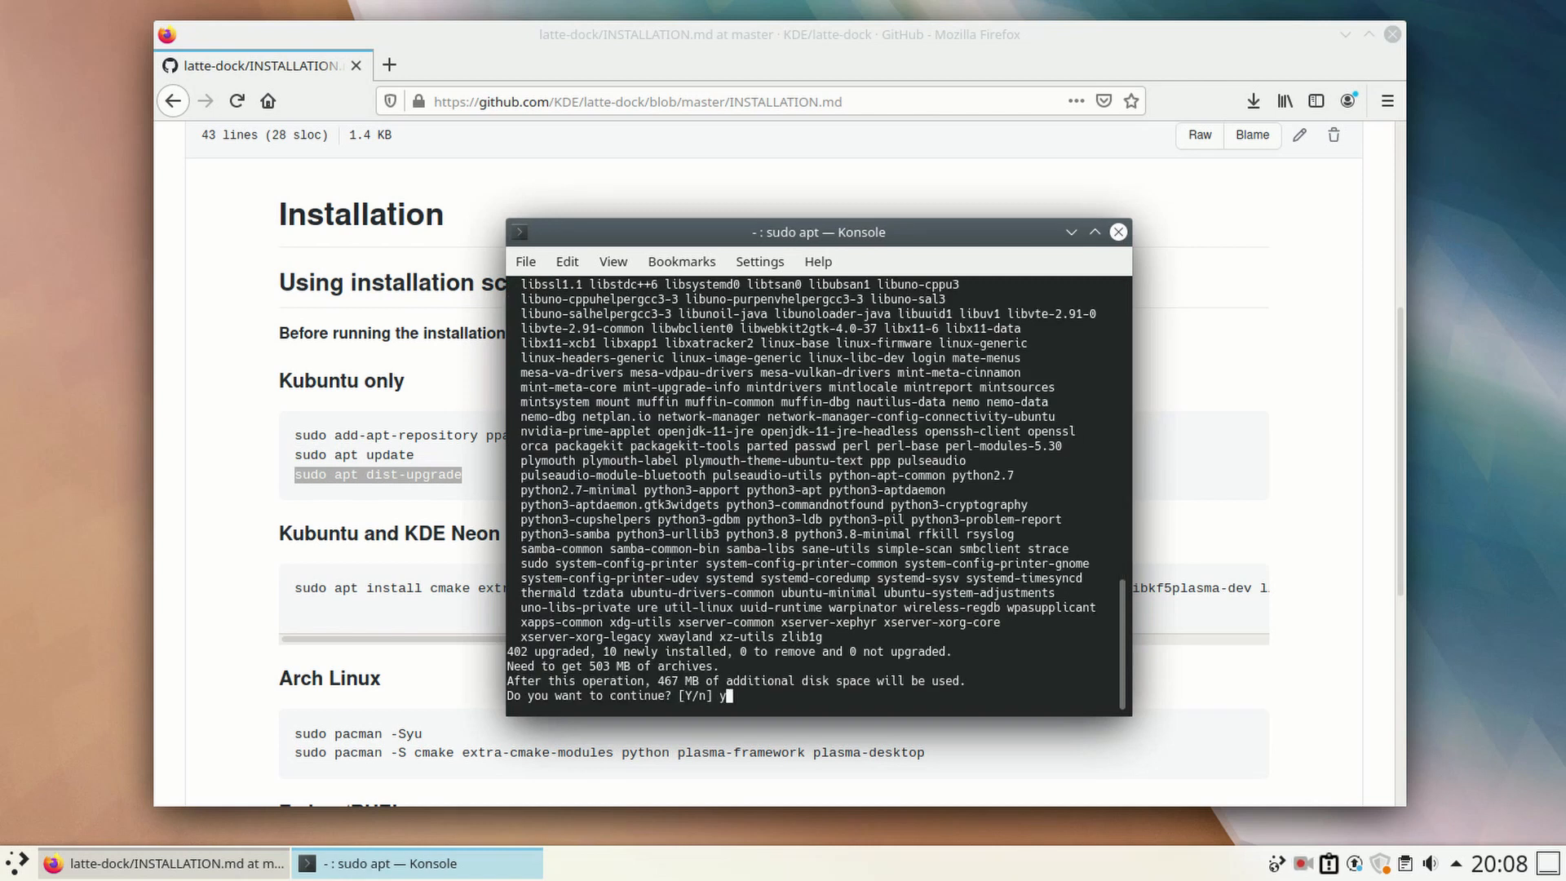
key(Return)
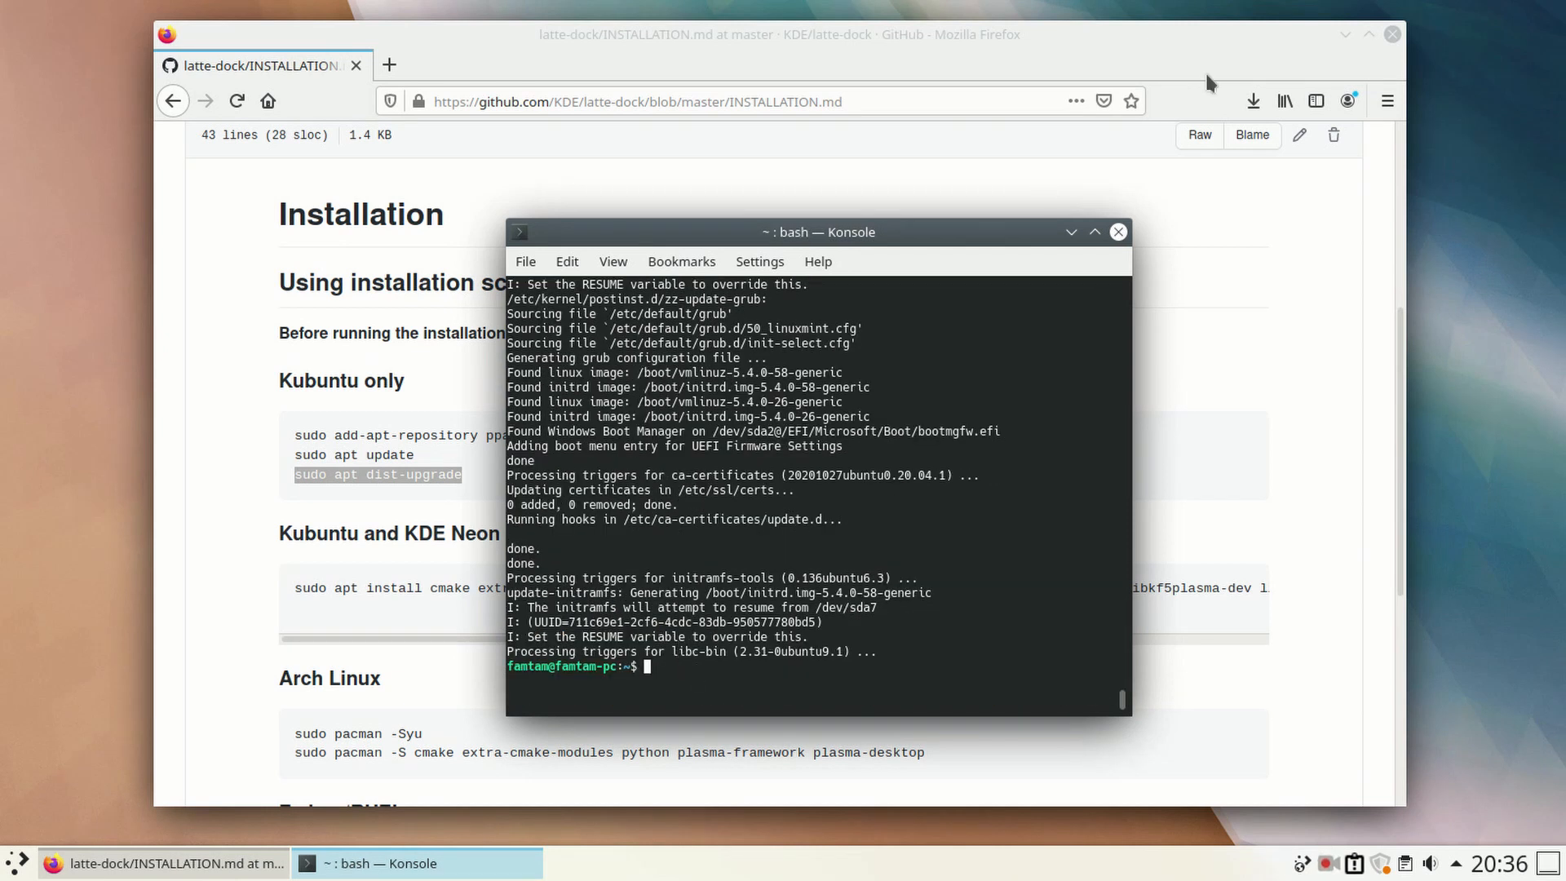
Step: Copy the "sudo apt install" command for Kubuntu and KDE Neon and run it in the cleared terminal
triple_click(417, 588)
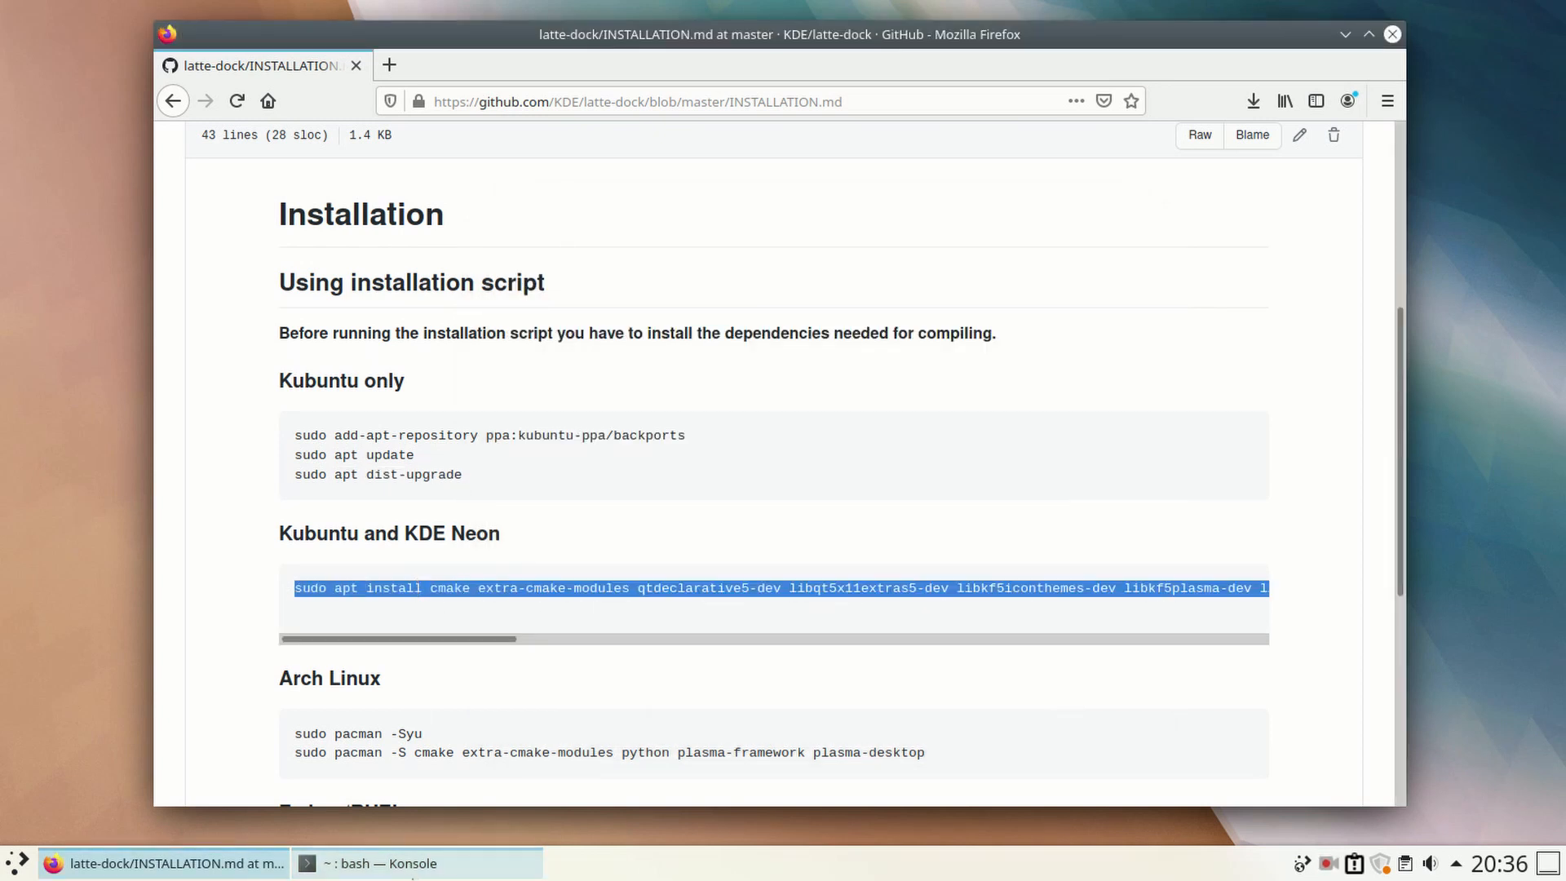
click(375, 863)
text(clear)
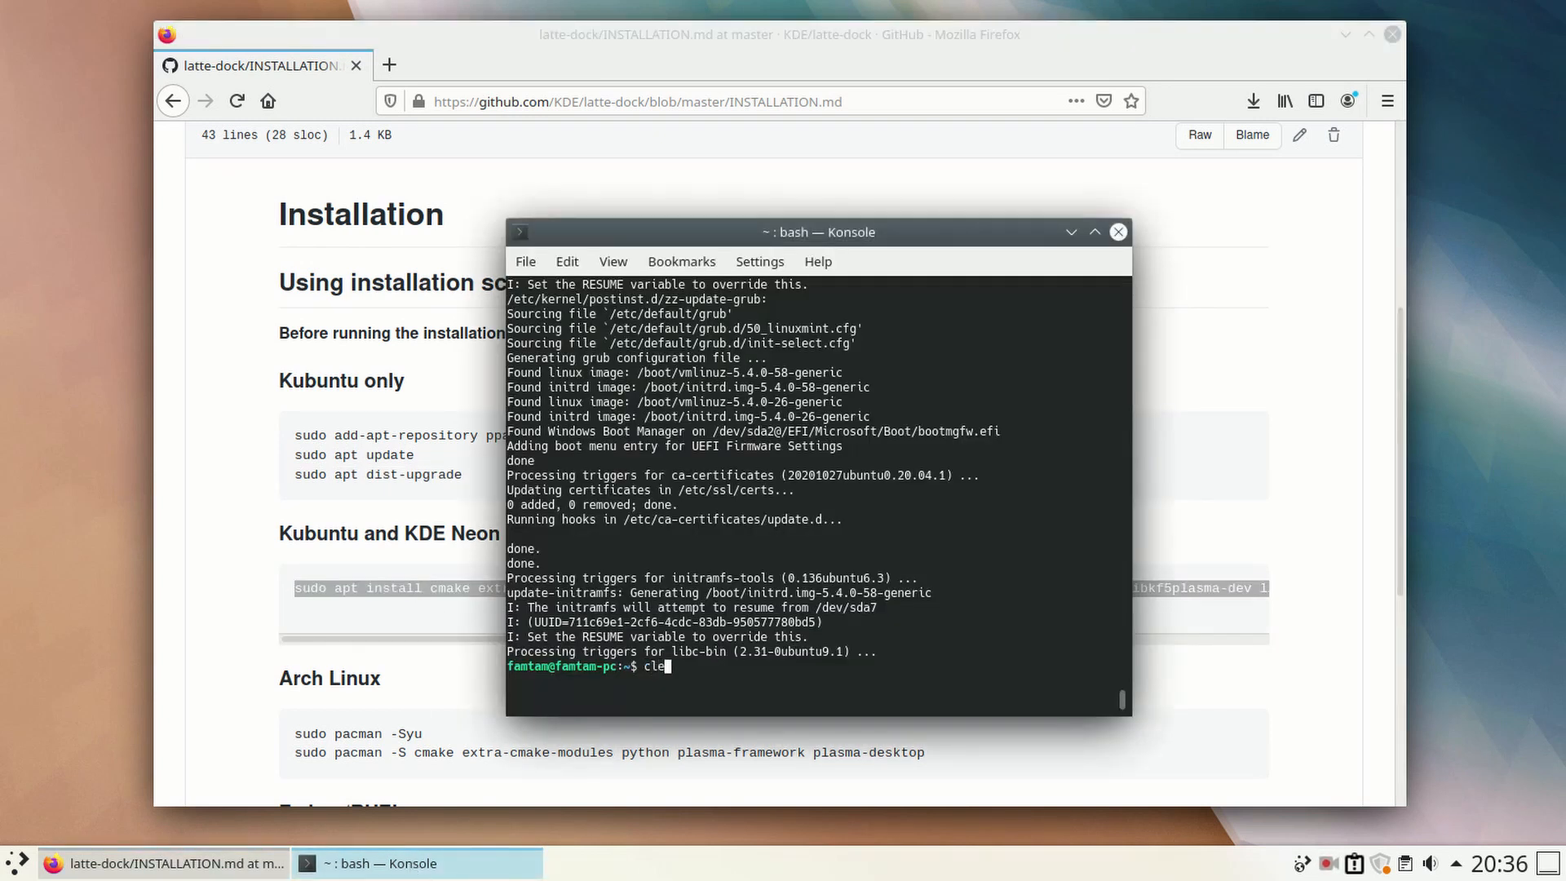
key(Return)
key(ctrl+shift+v)
key(Return)
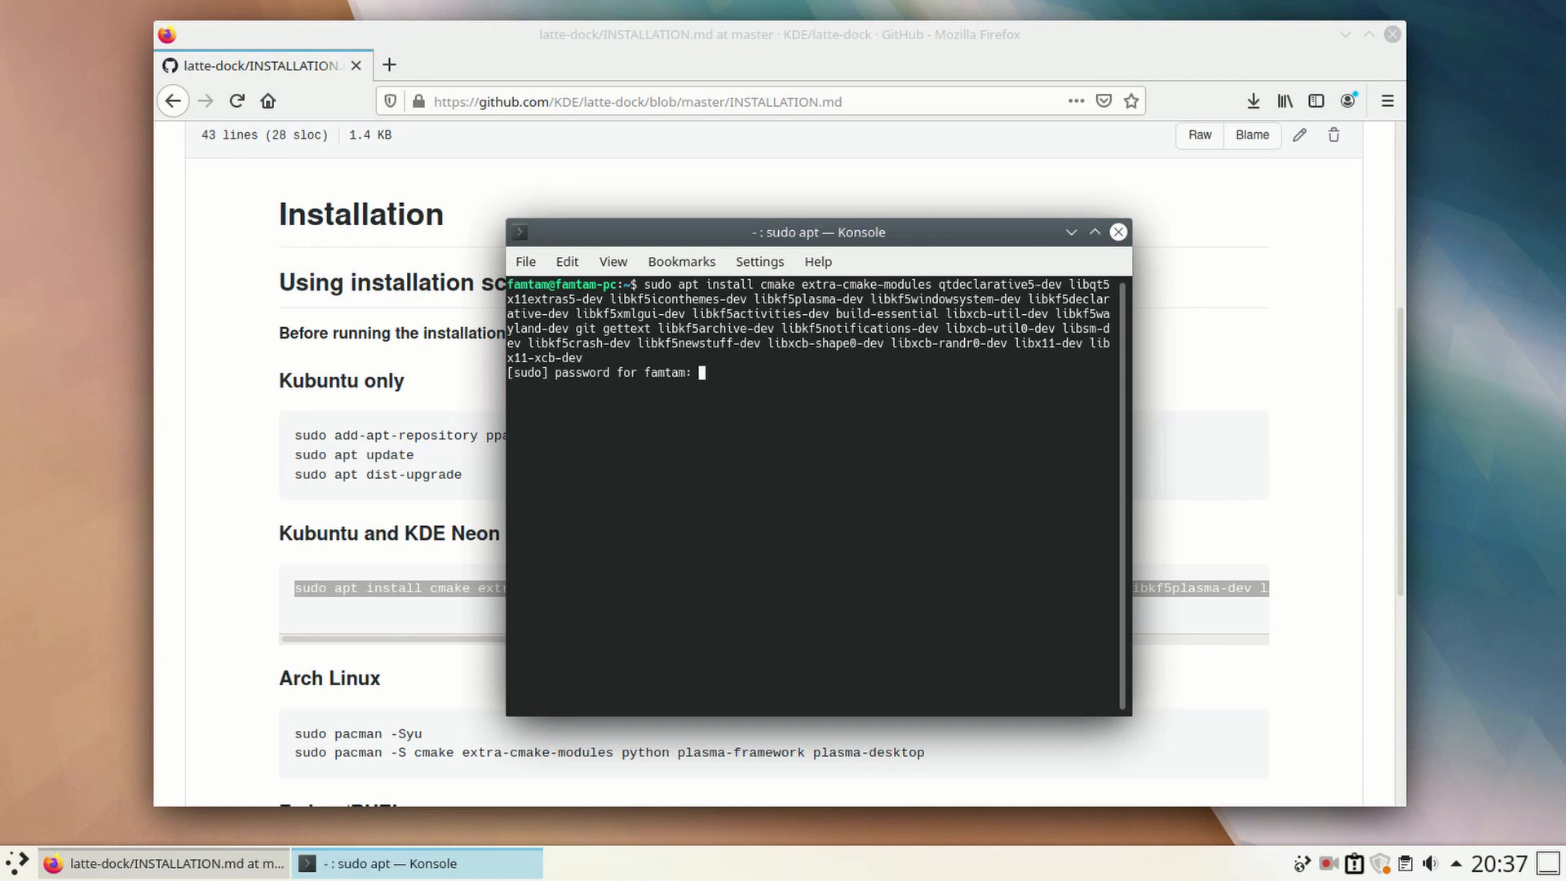
Step: Authorize the dependency installation with the account password, answer y to continue, and clear the terminal after it completes
text(*****)
key(Return)
text(*****)
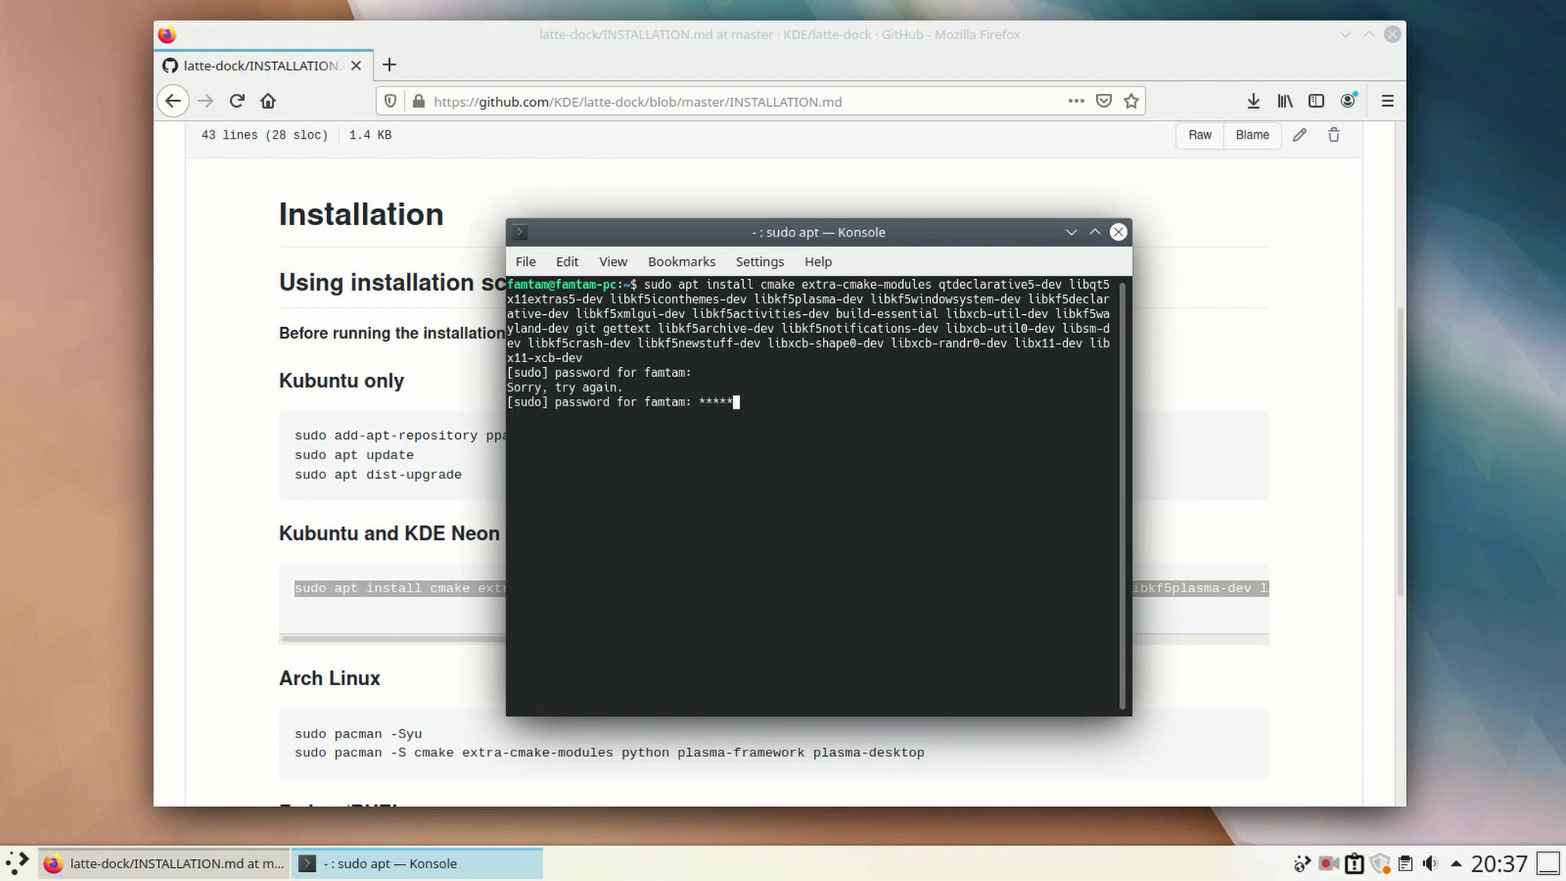
key(Return)
text(y)
key(Return)
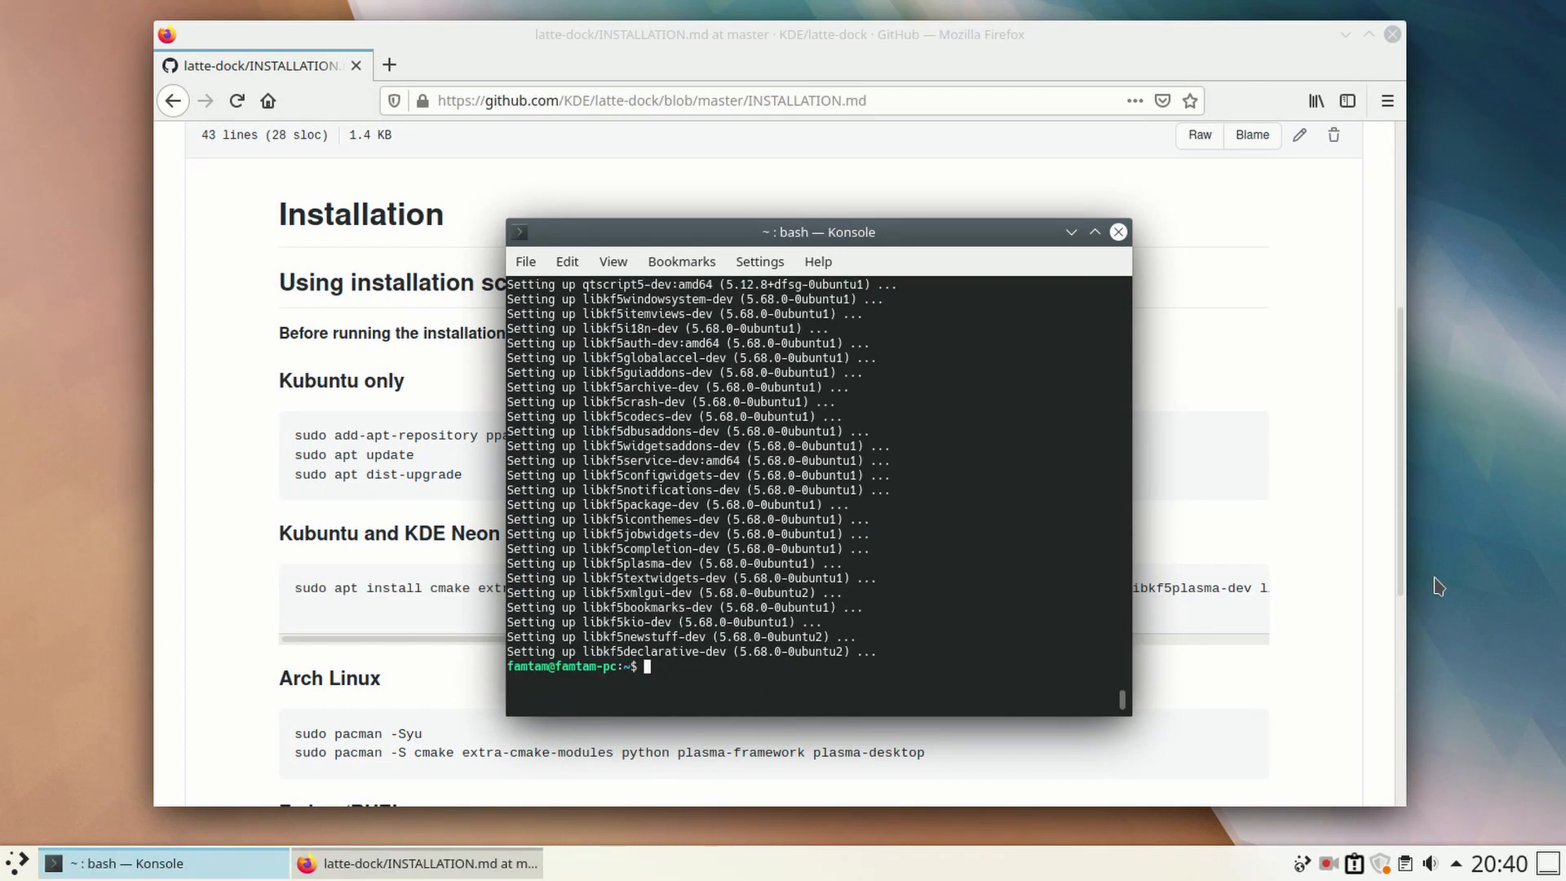
key(Return)
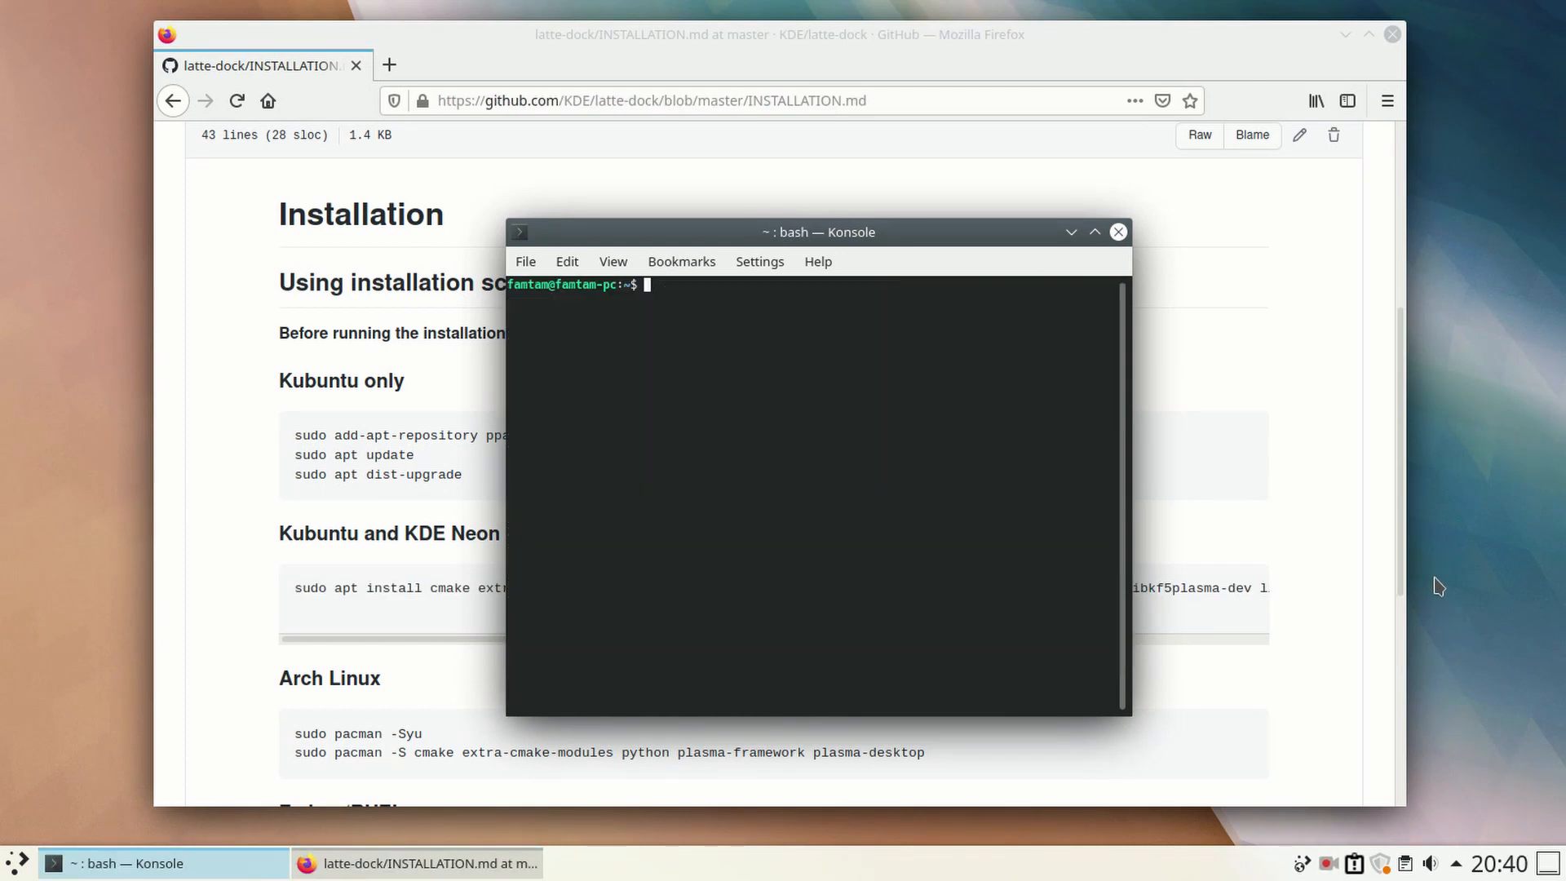
Step: Return to the Google results page in Firefox and search for "kubuntu dependency"
click(214, 218)
click(173, 100)
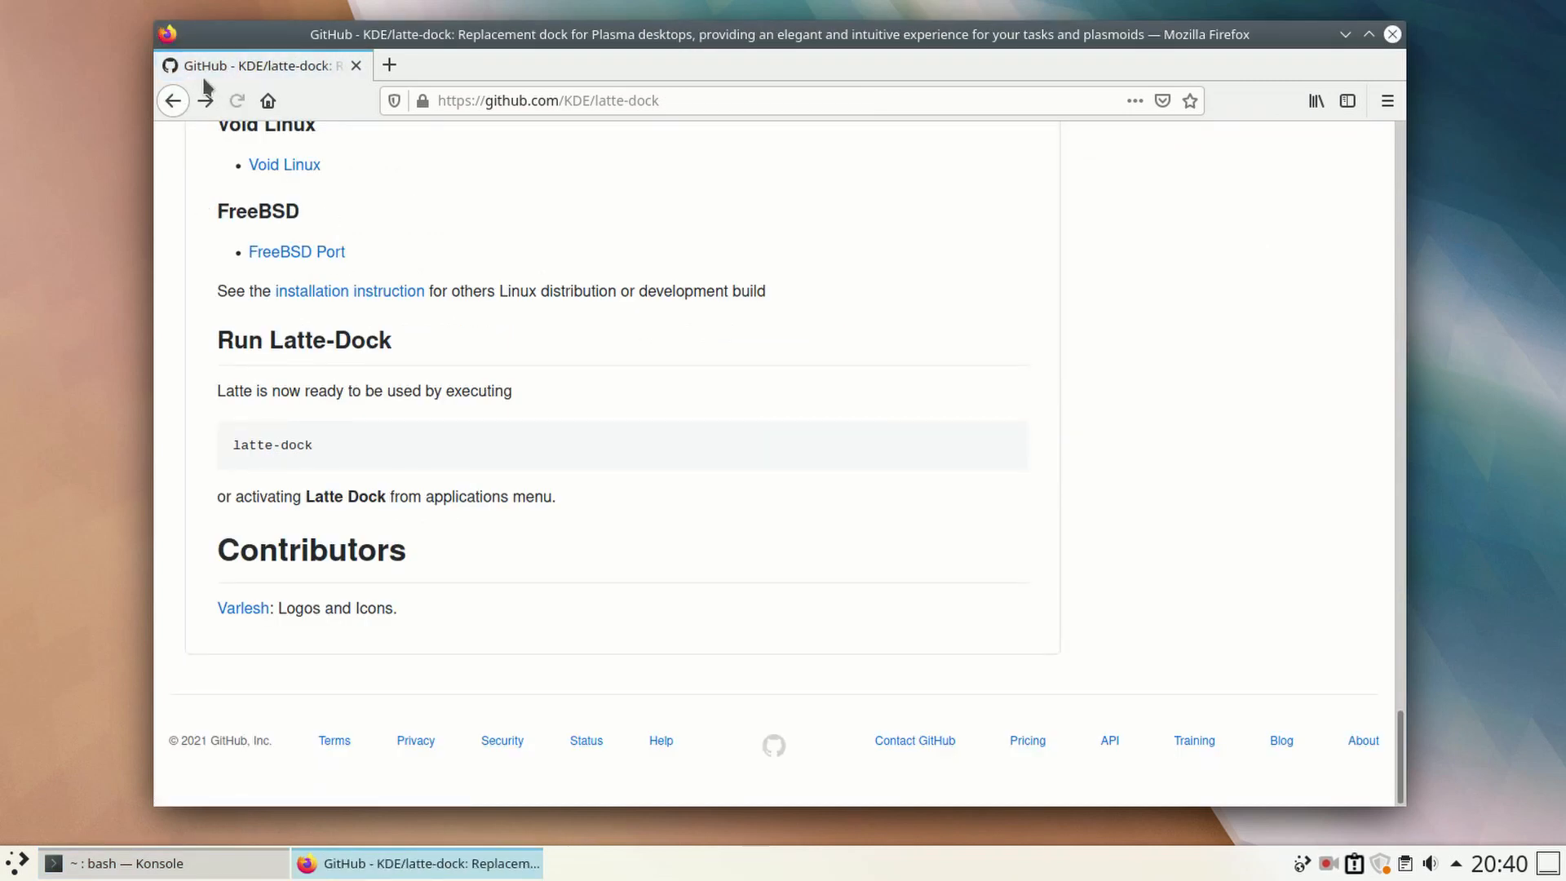
triple_click(467, 163)
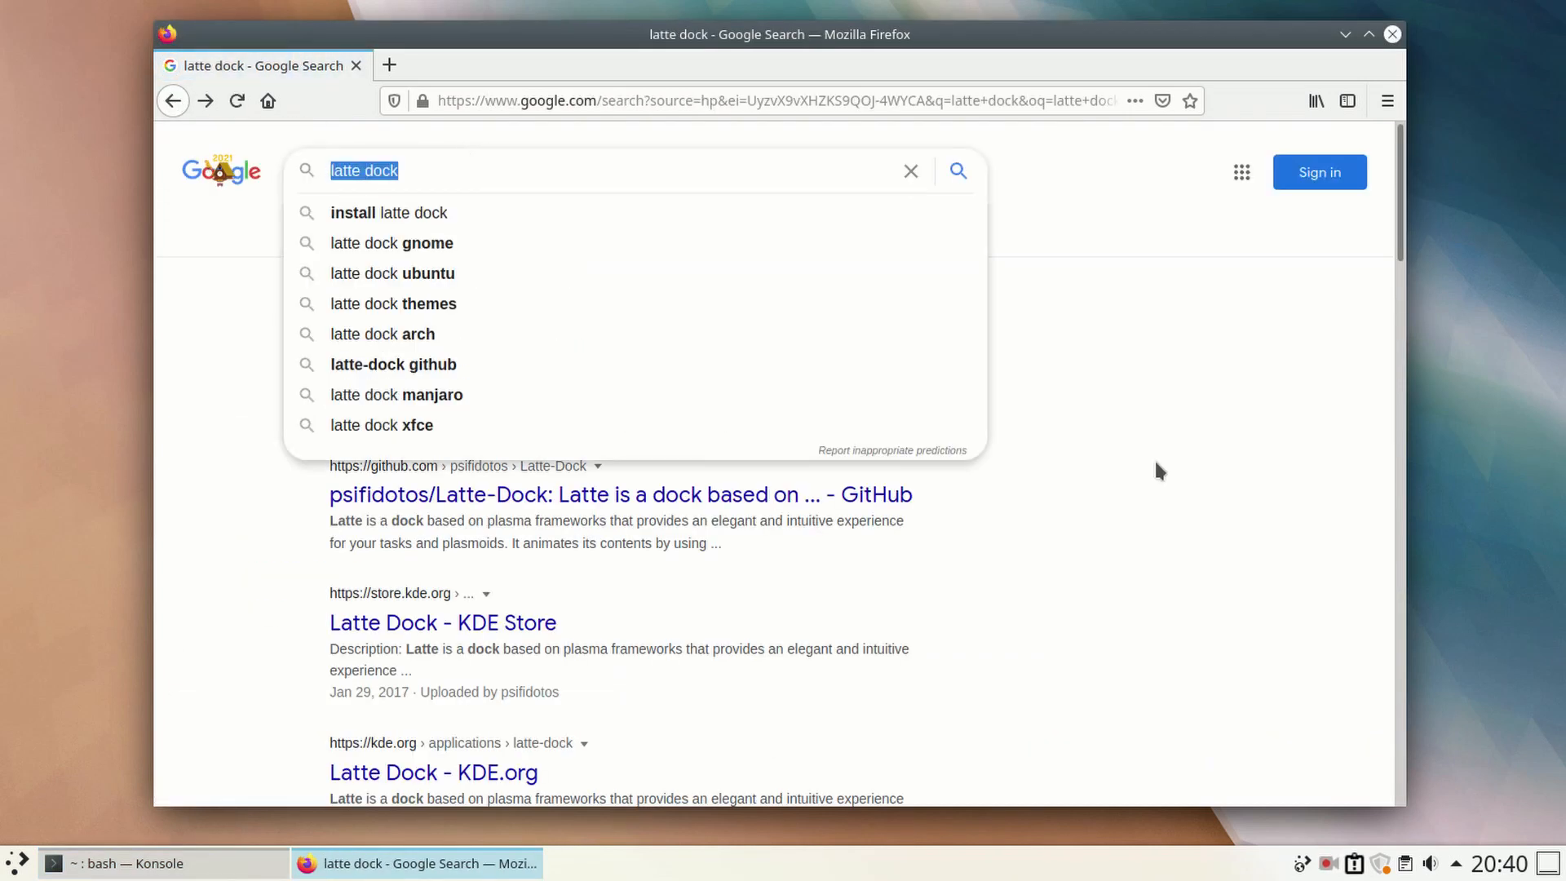
text(kubuntu)
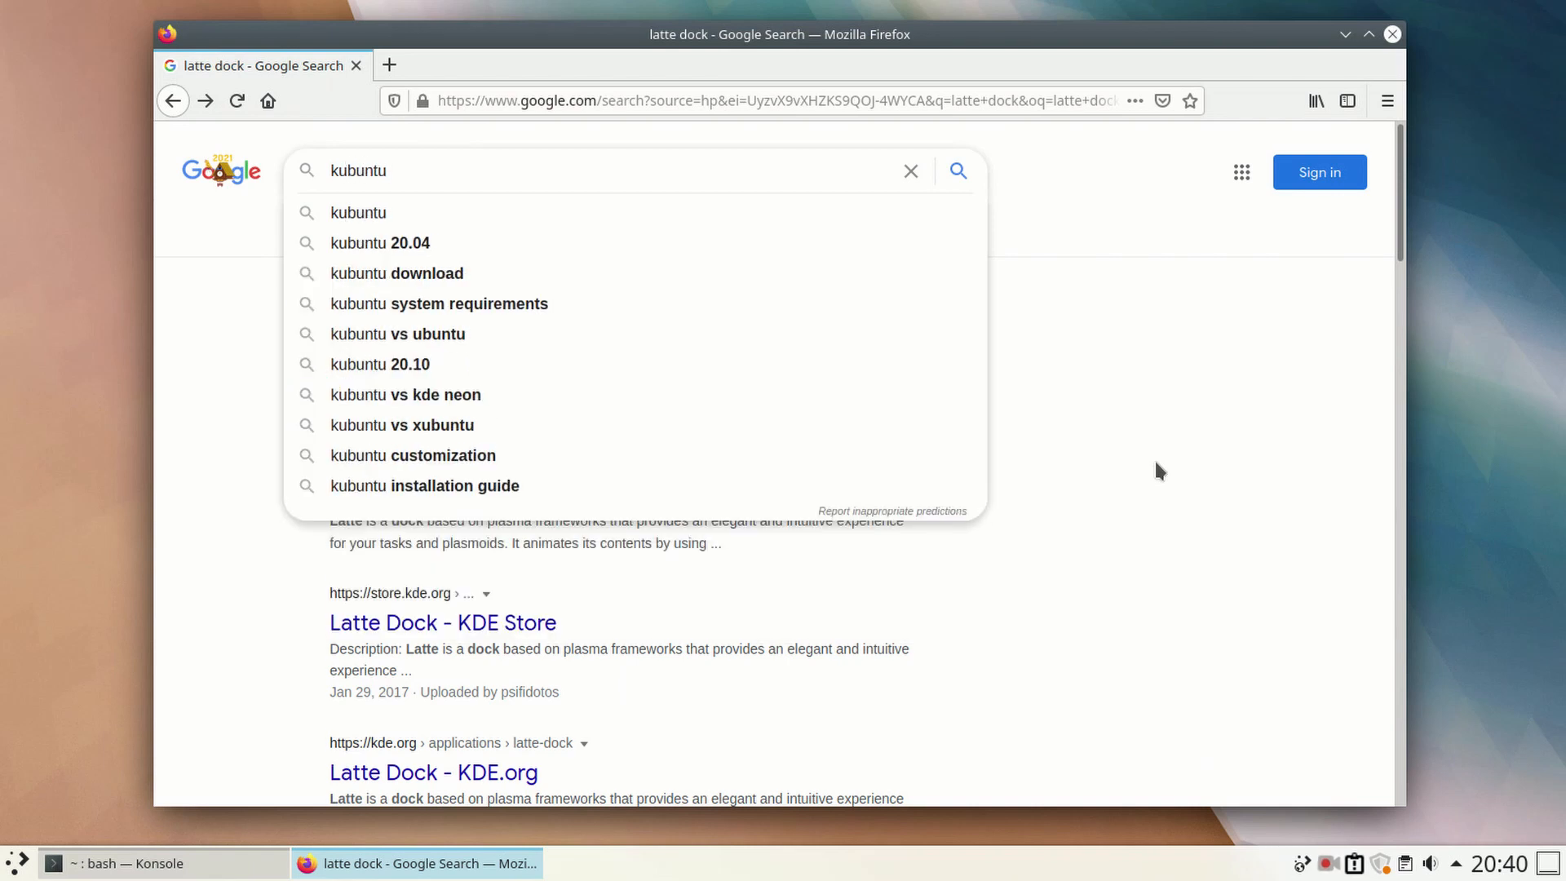
text( depend)
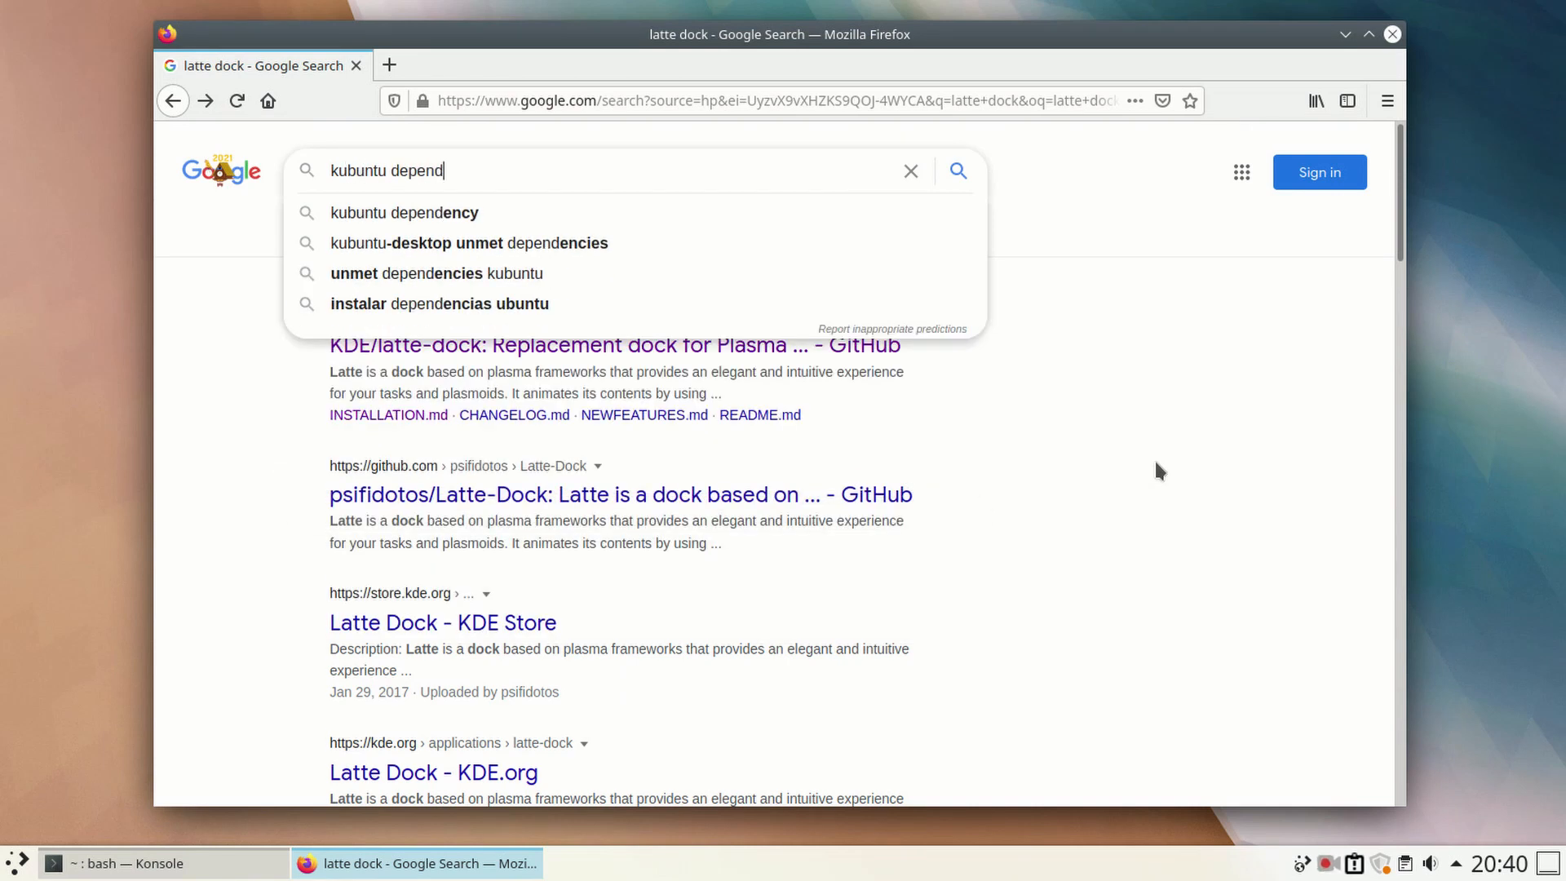
text(ency)
key(Return)
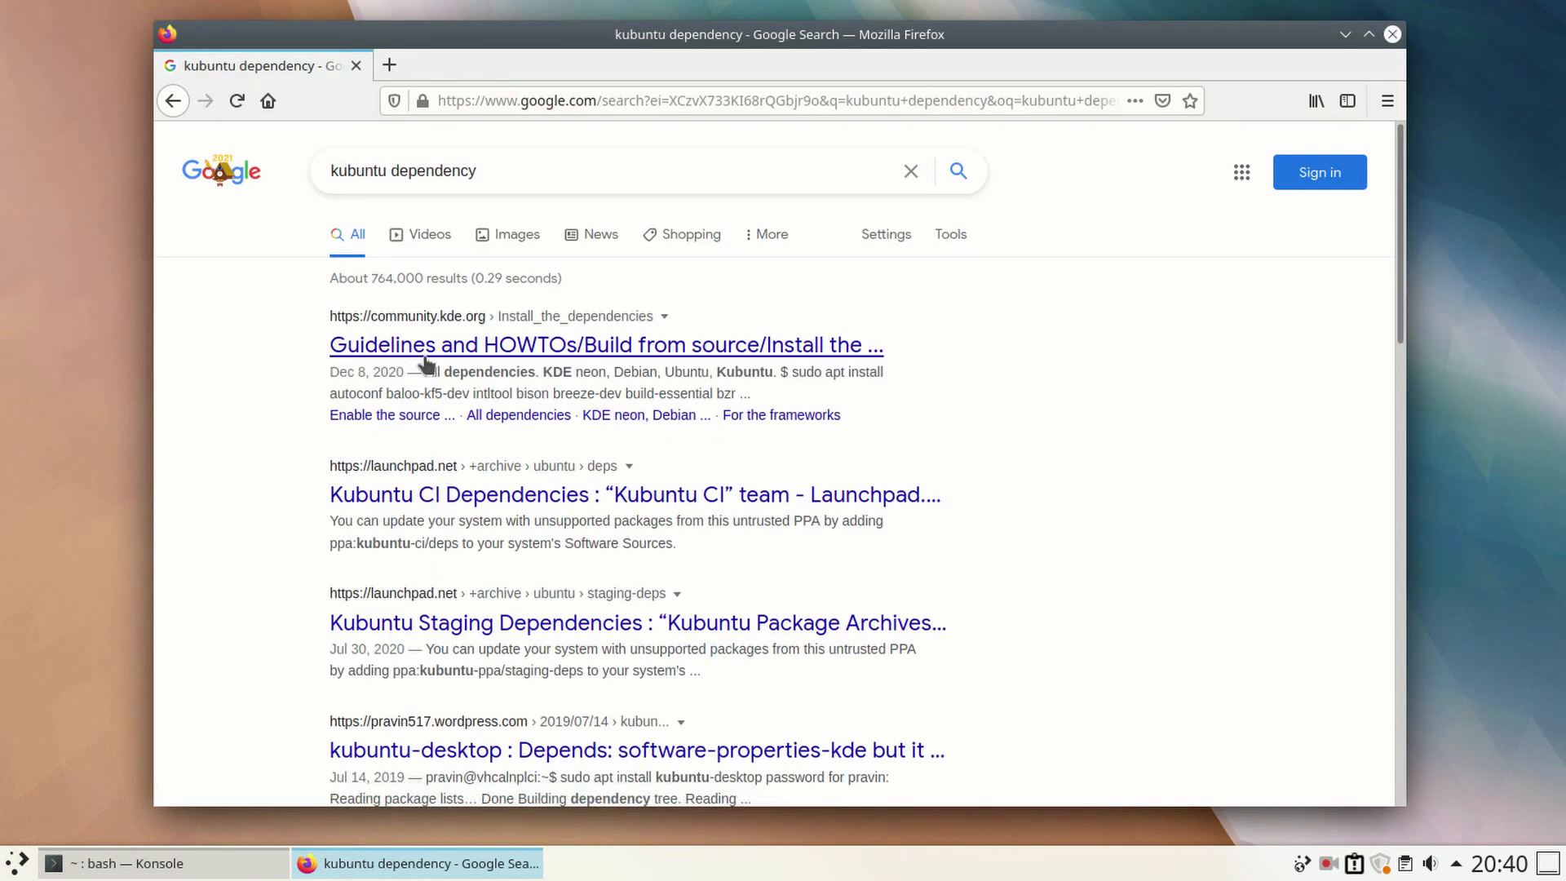
Step: Copy the full KDE neon, Debian, Ubuntu, Kubuntu install command from KDE's "Install the dependencies" wiki page and minimize the browser
click(461, 350)
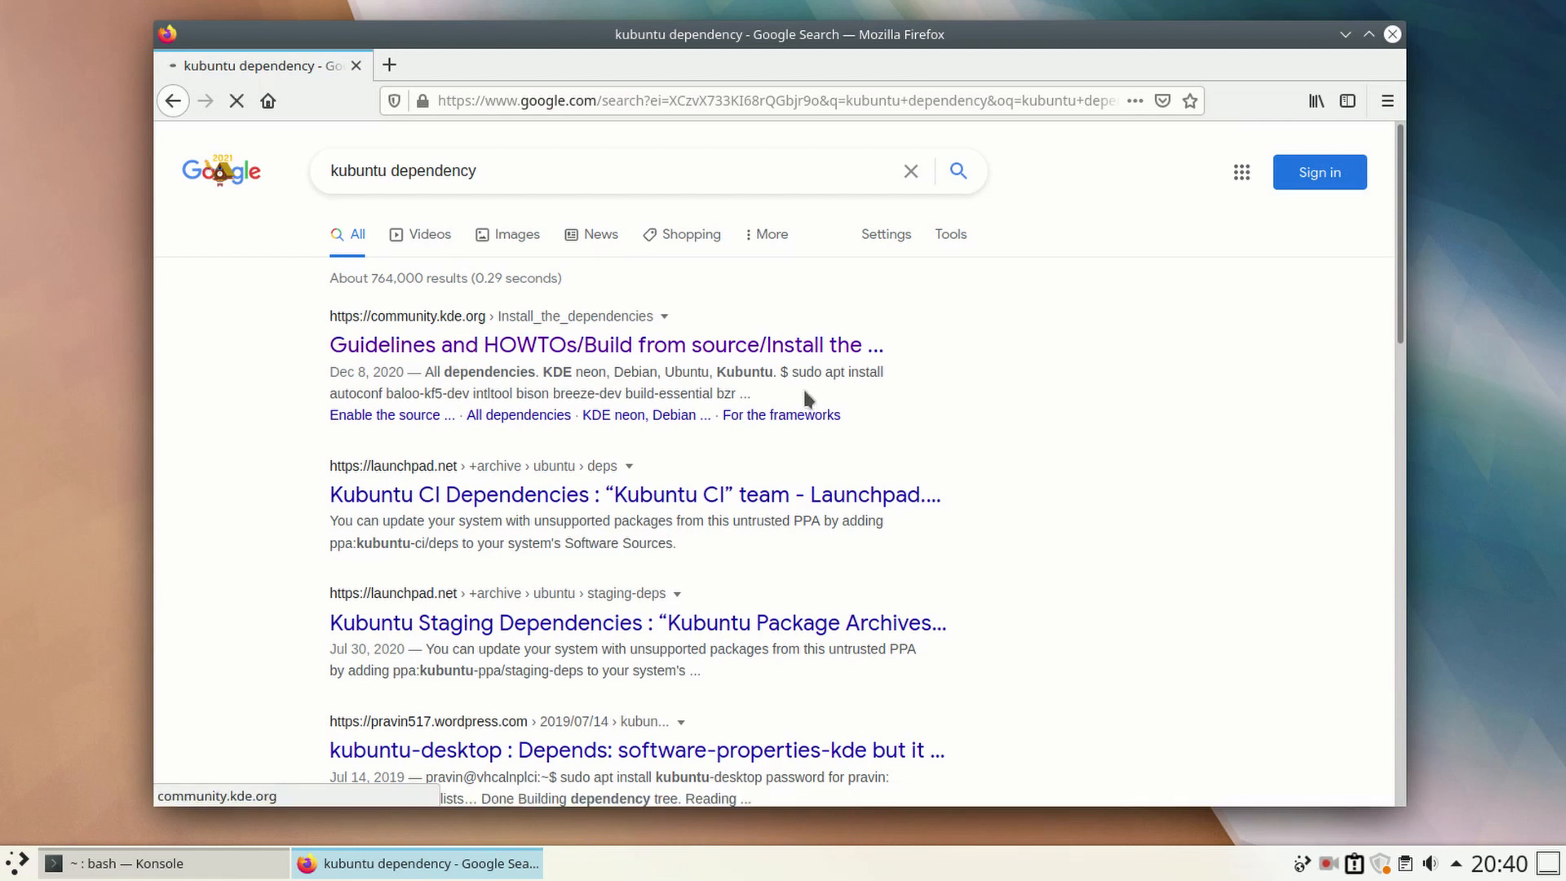
scroll(1310, 369, down, 5)
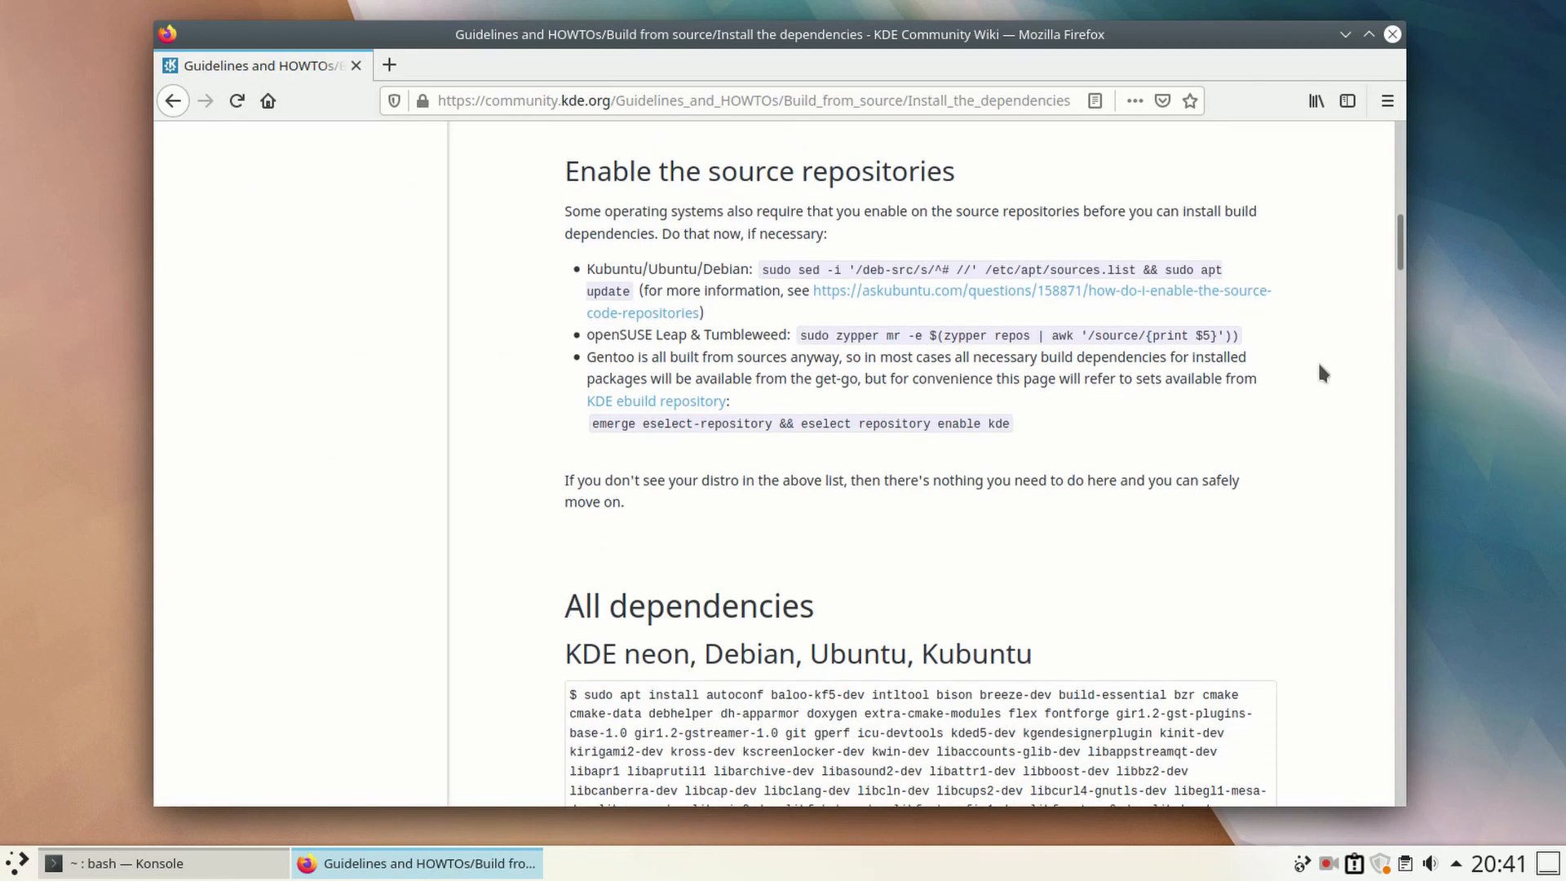
scroll(1287, 353, down, 3)
drag(582, 261, 1151, 575)
right_click(1002, 304)
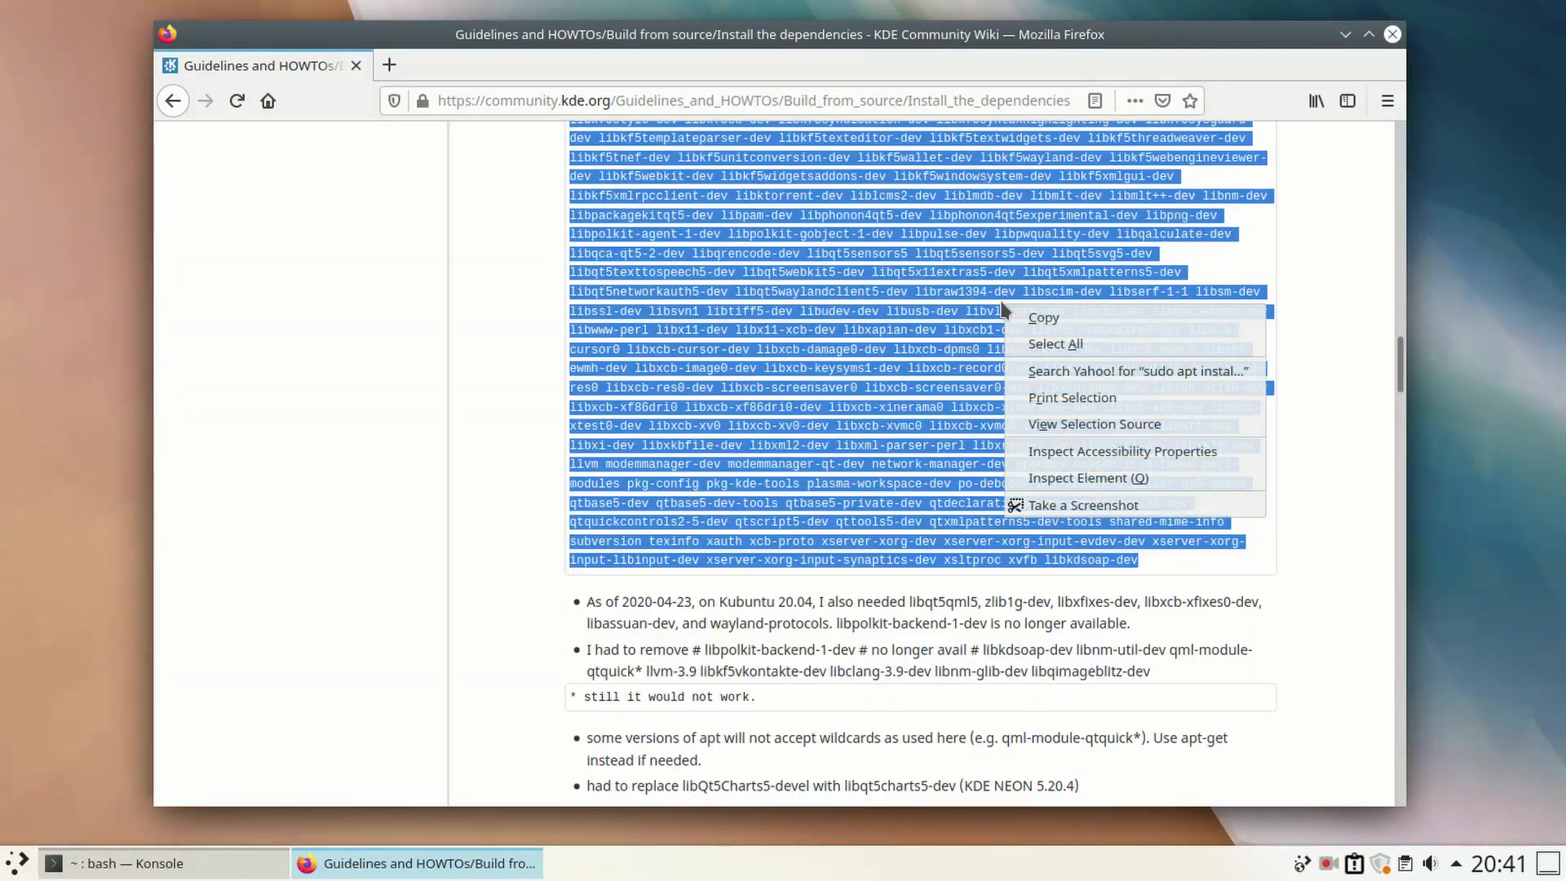
click(1038, 320)
click(1346, 35)
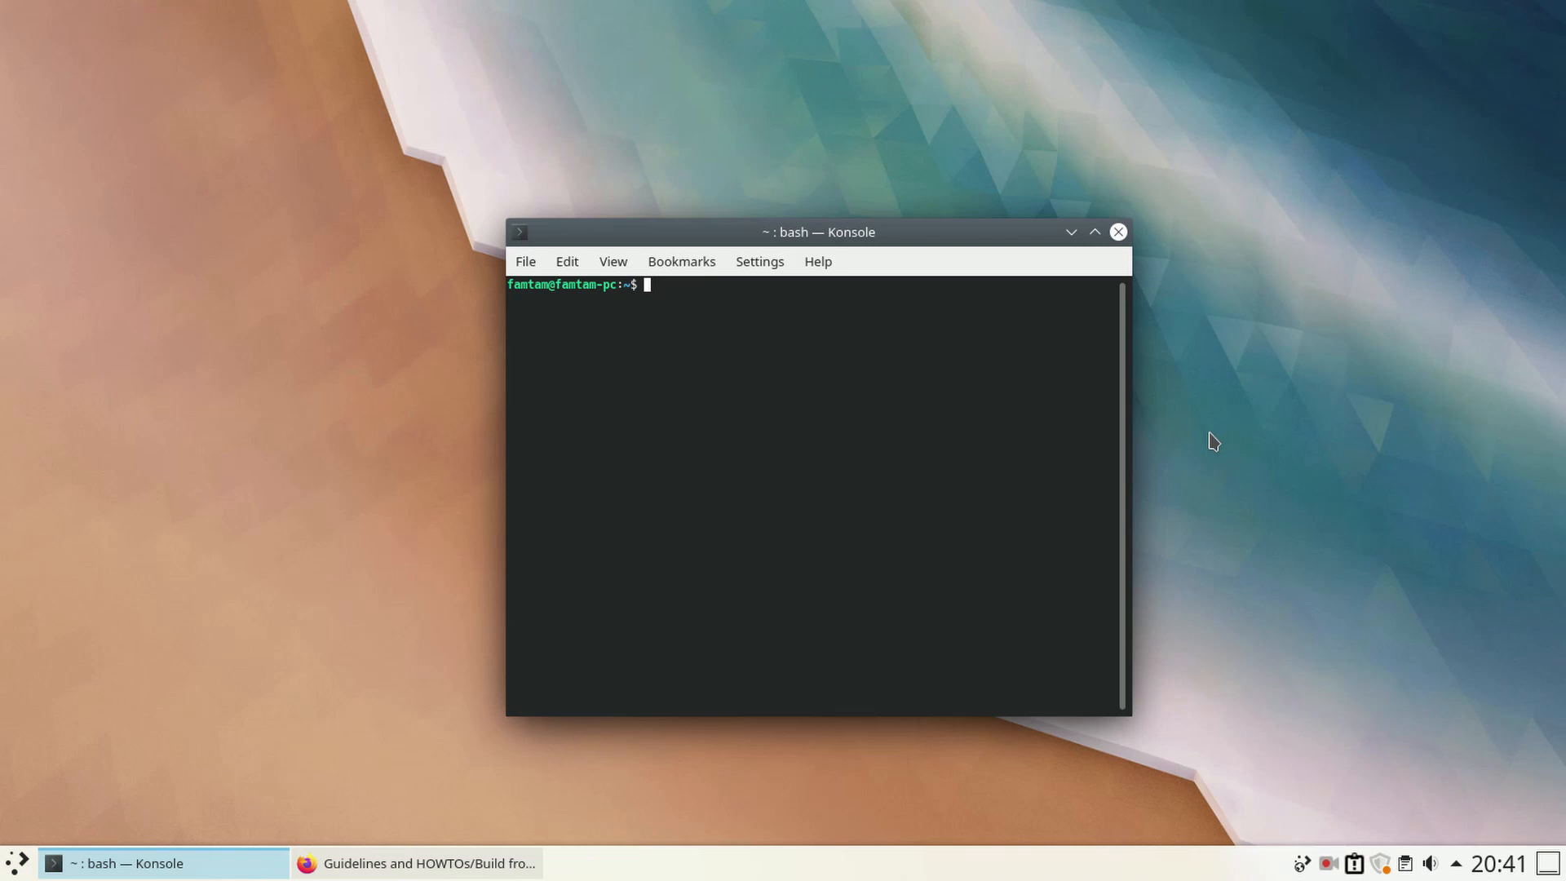
Step: Run the copied KDE dependency install command in the terminal and review the package errors at the end of its output
key(ctrl+shift+v)
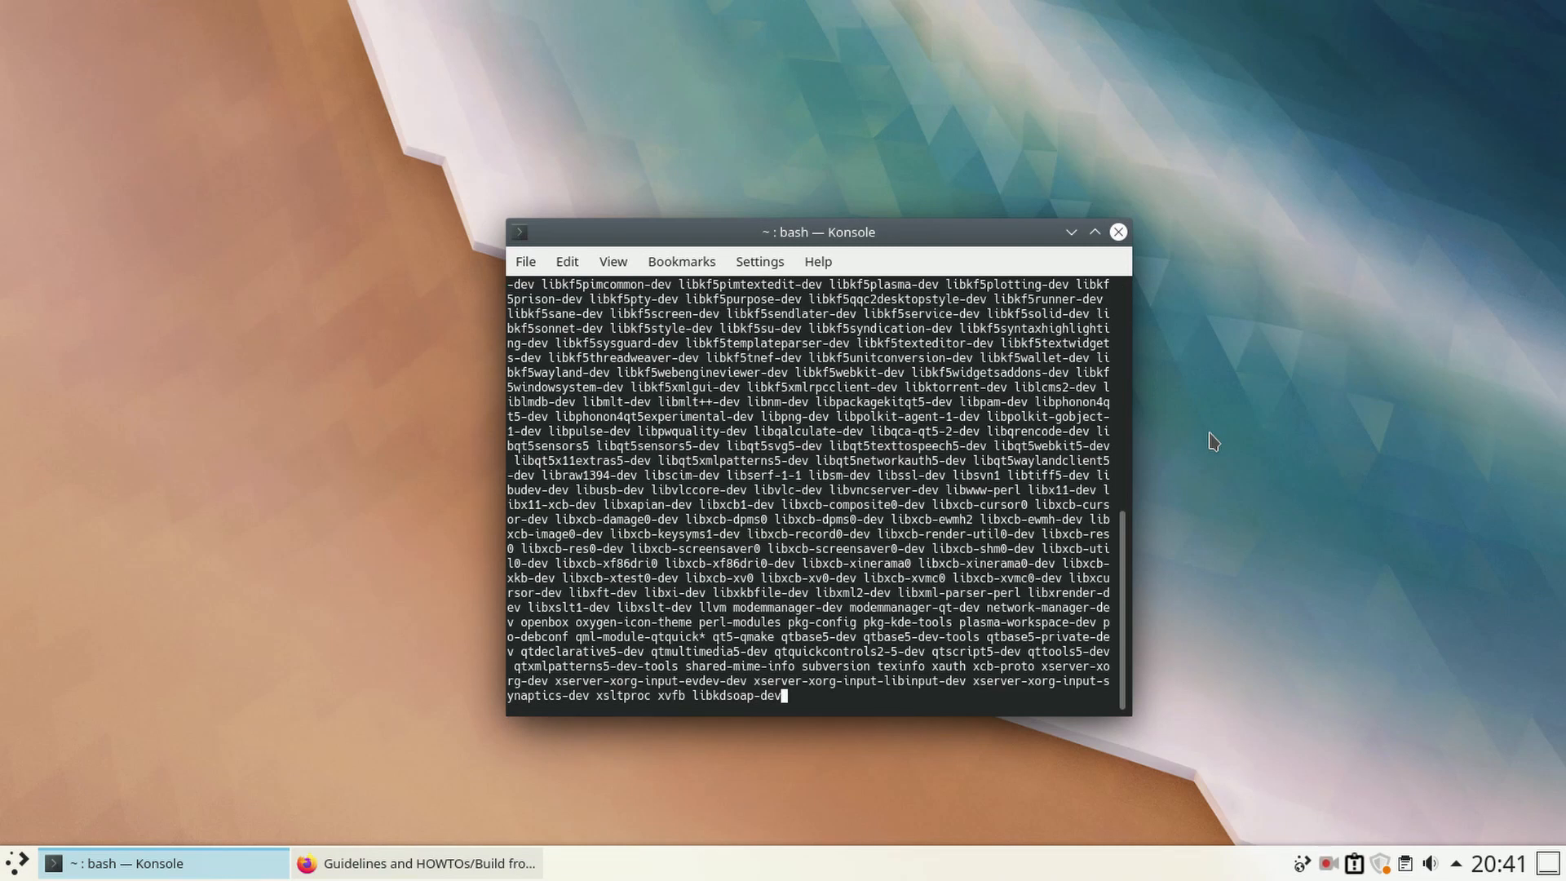
key(Return)
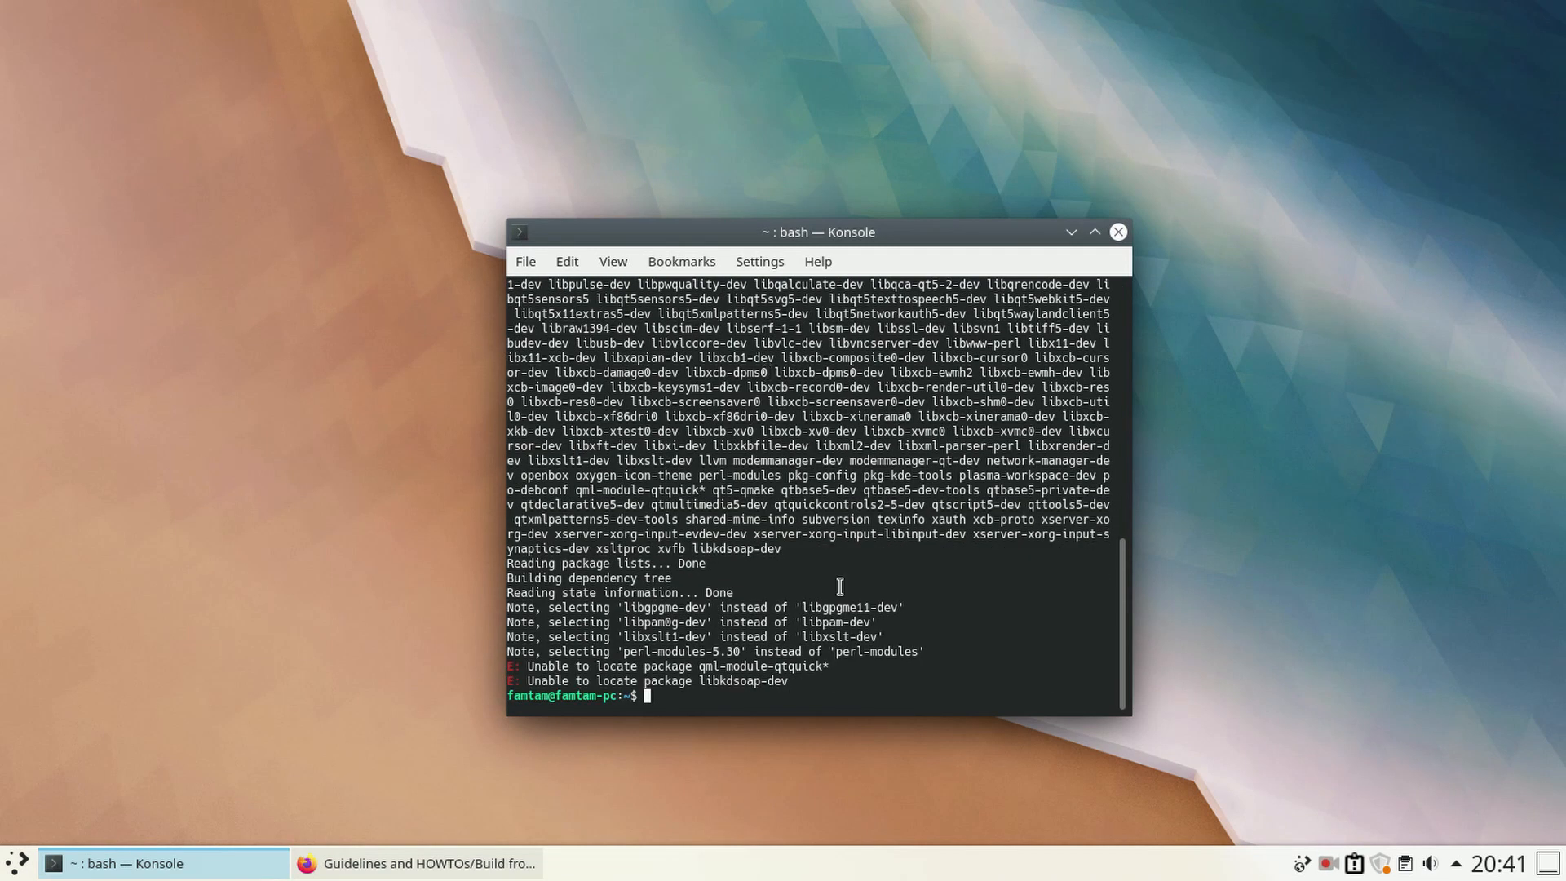
drag(788, 681, 641, 665)
click(688, 671)
drag(790, 681, 529, 668)
click(695, 669)
drag(795, 680, 656, 668)
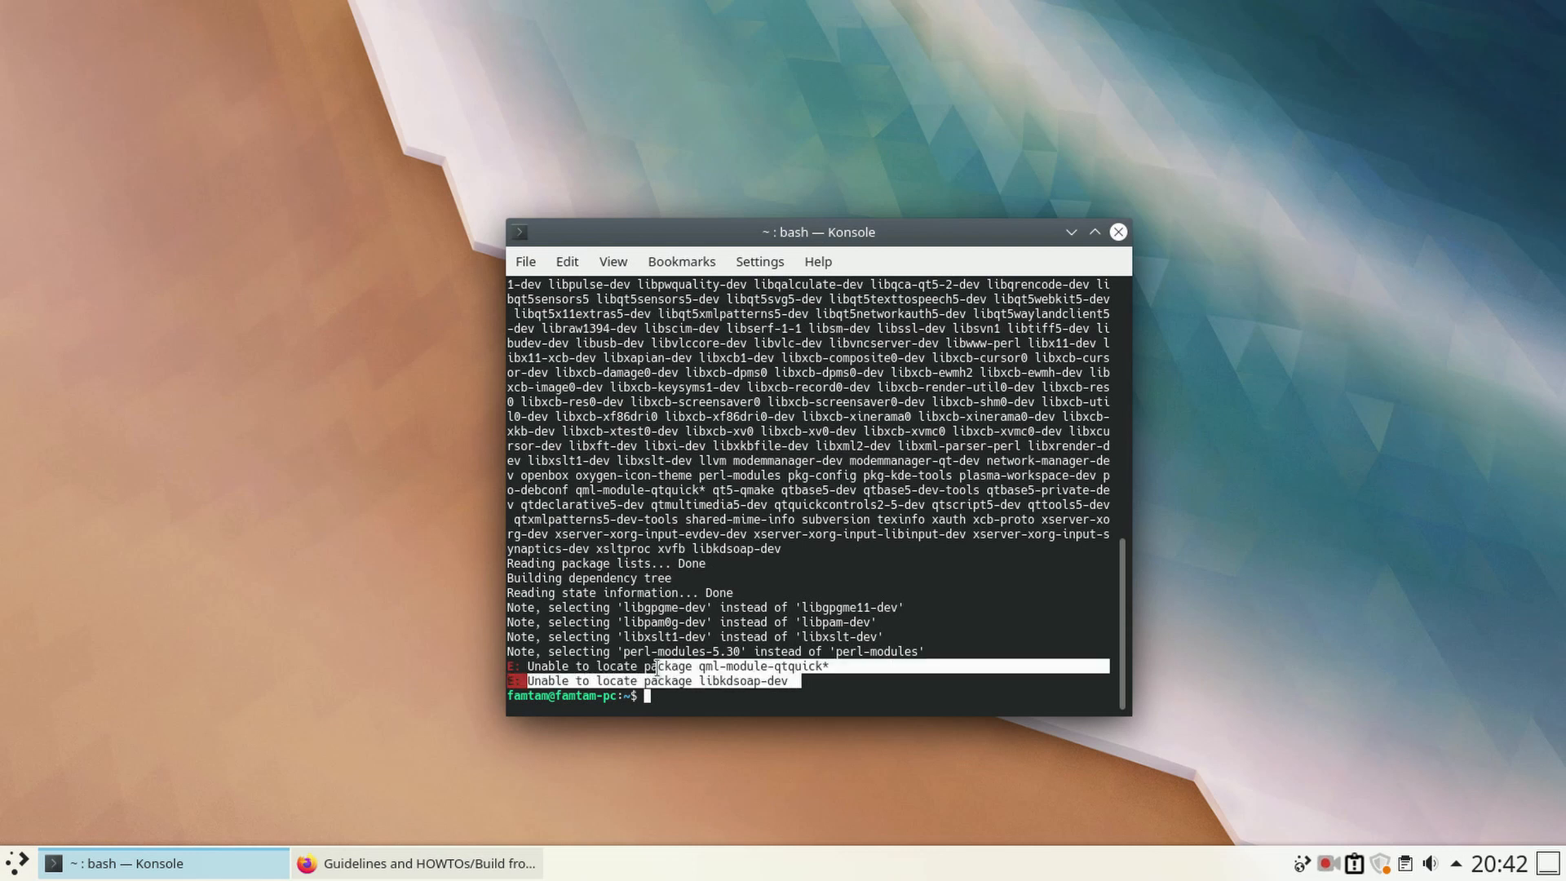
click(654, 668)
scroll(822, 568, up, 8)
scroll(750, 432, down, 8)
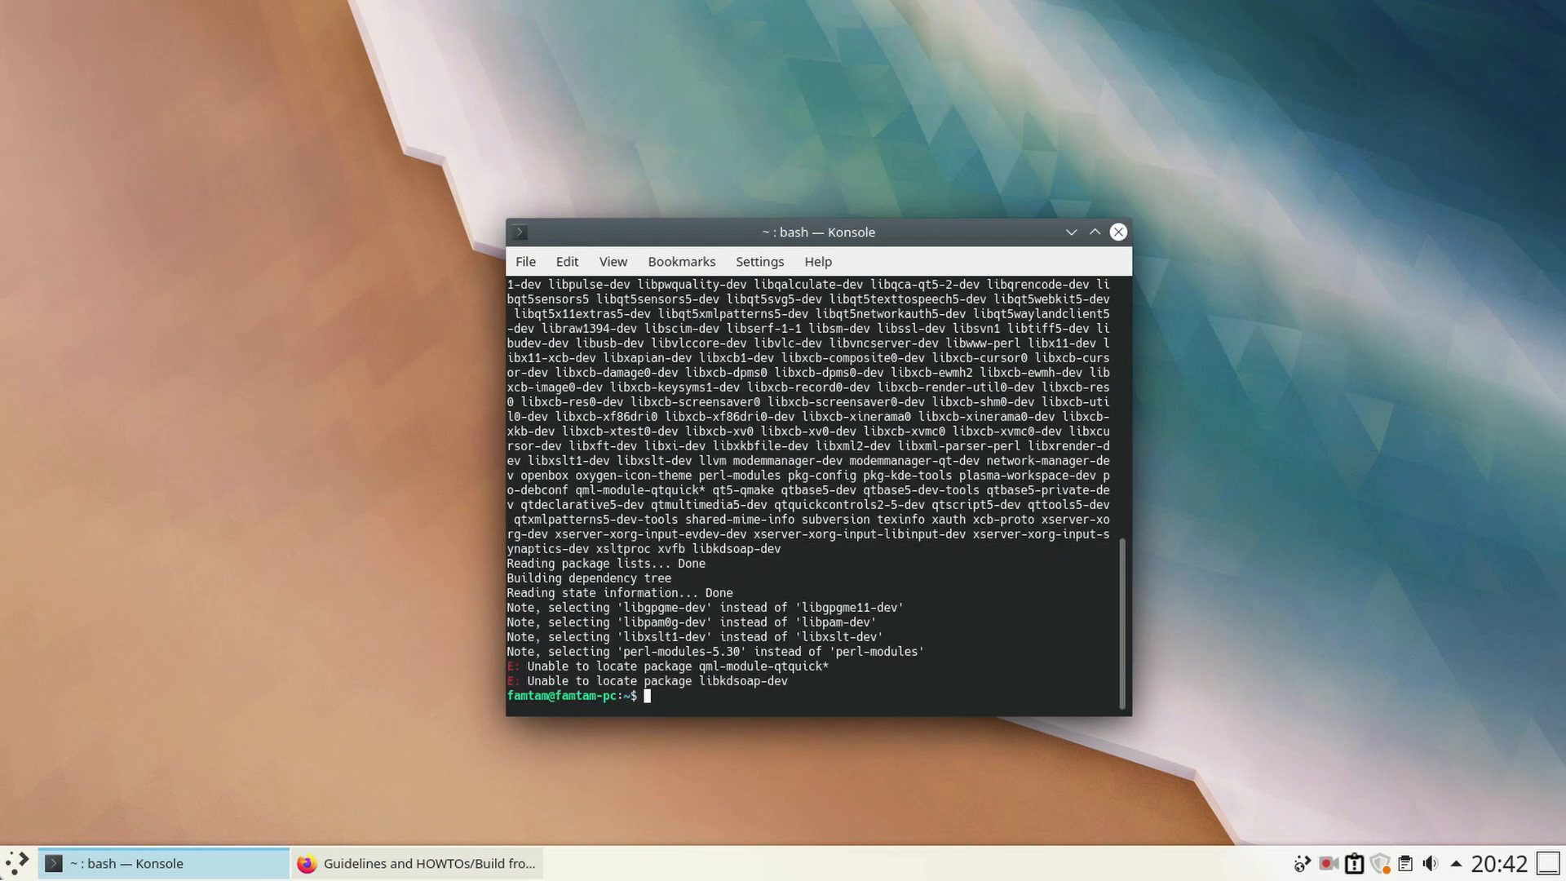
Step: Open the text editor, paste the full install command into the blank document and move its window clear of the terminal errors
key(super)
text(text)
key(Return)
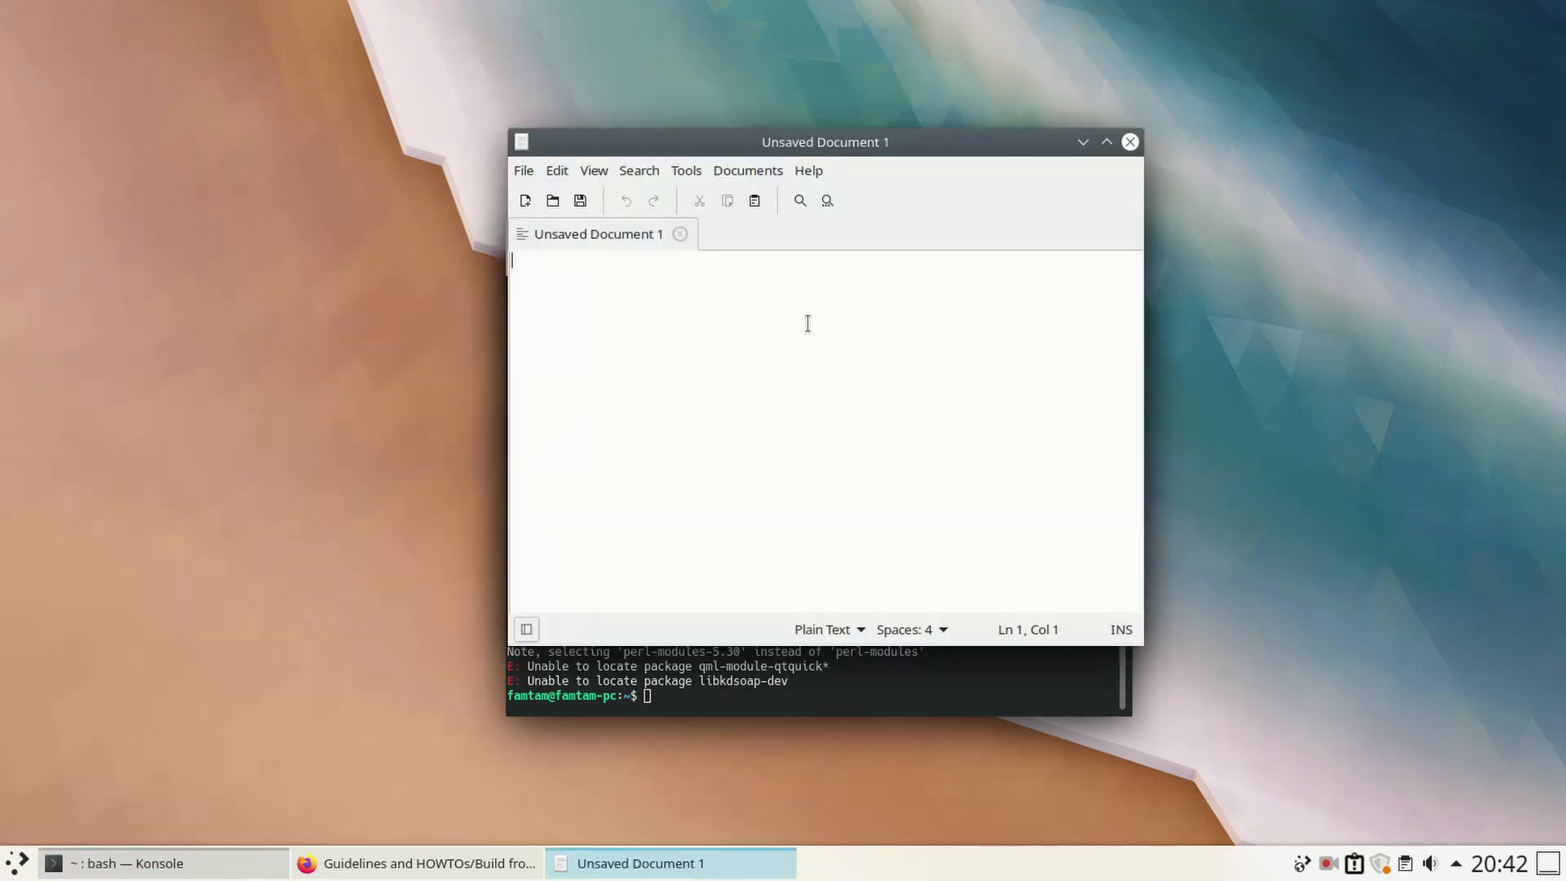
key(ctrl+v)
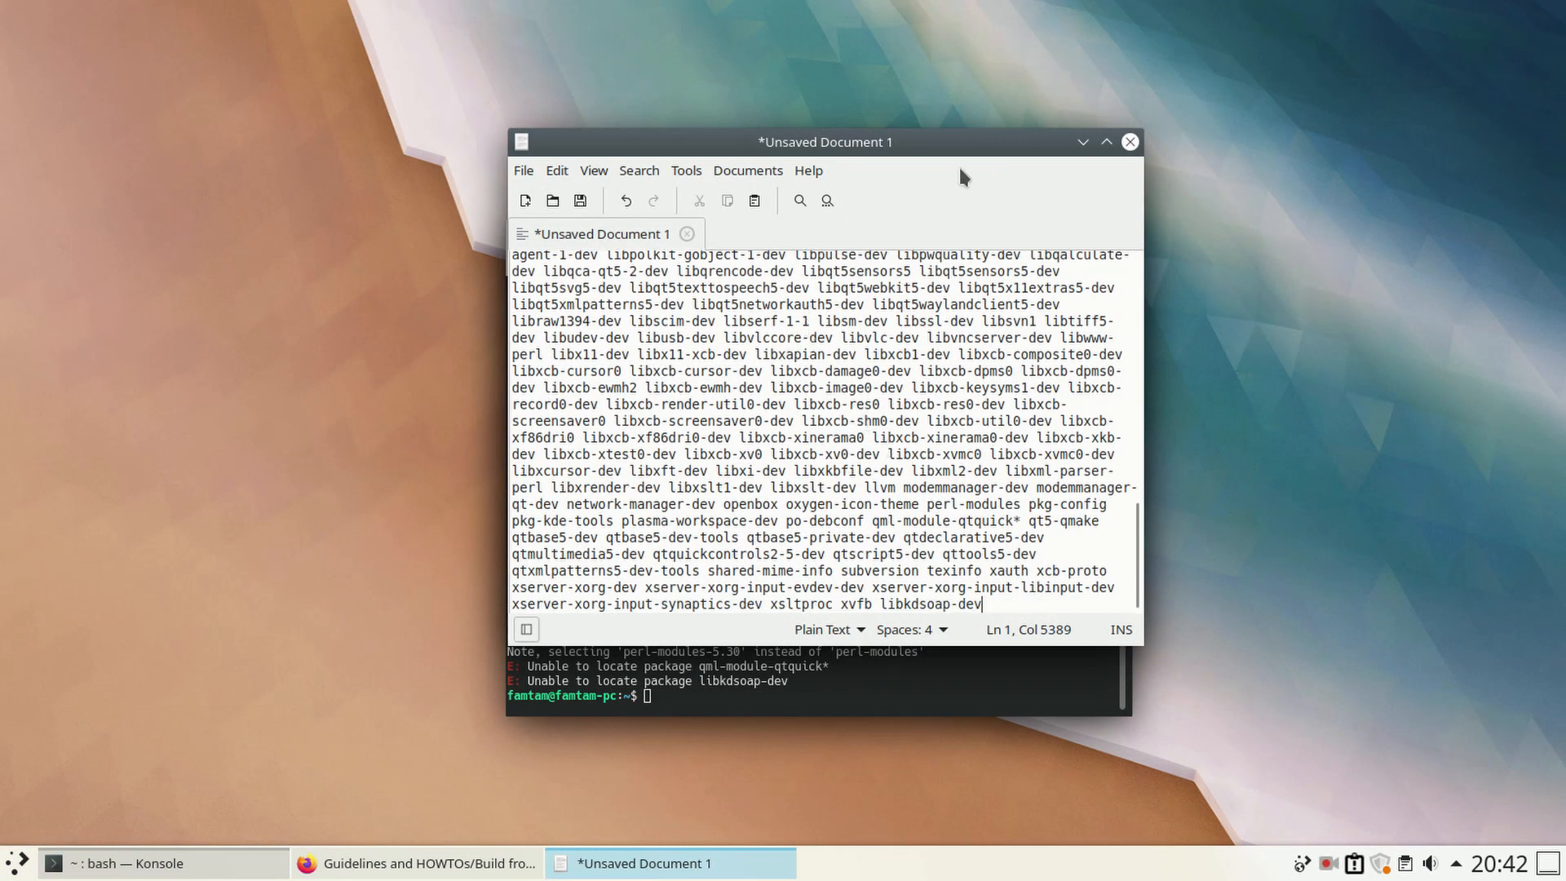
drag(961, 177, 633, 102)
Step: Copy the package name qml-module-qtquick* from the terminal error, find it in the text document and delete it from the command
click(827, 674)
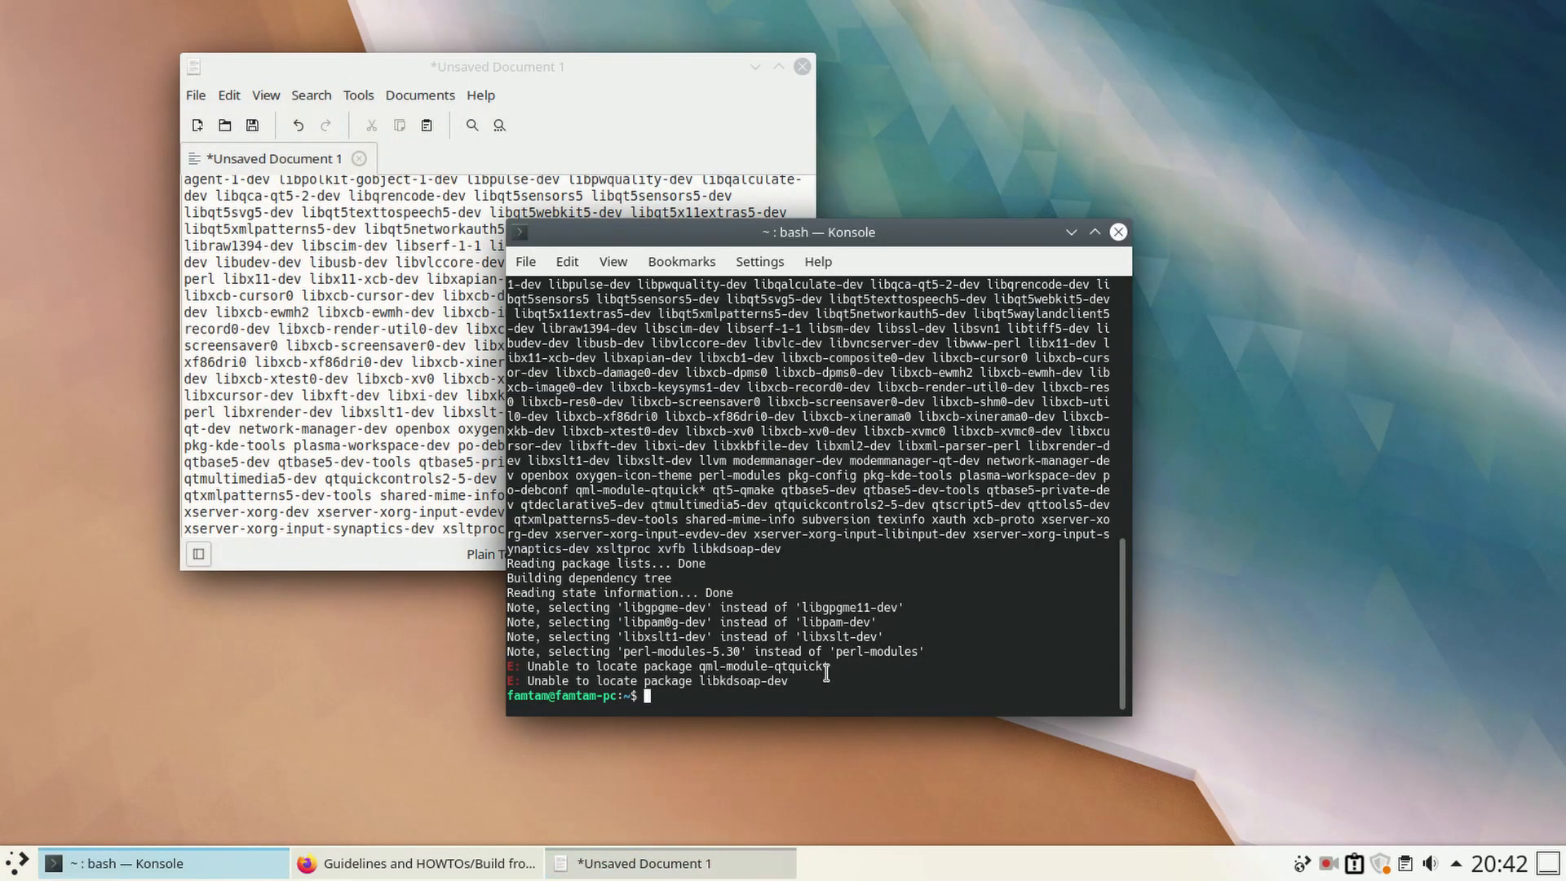
drag(826, 674, 699, 668)
right_click(716, 670)
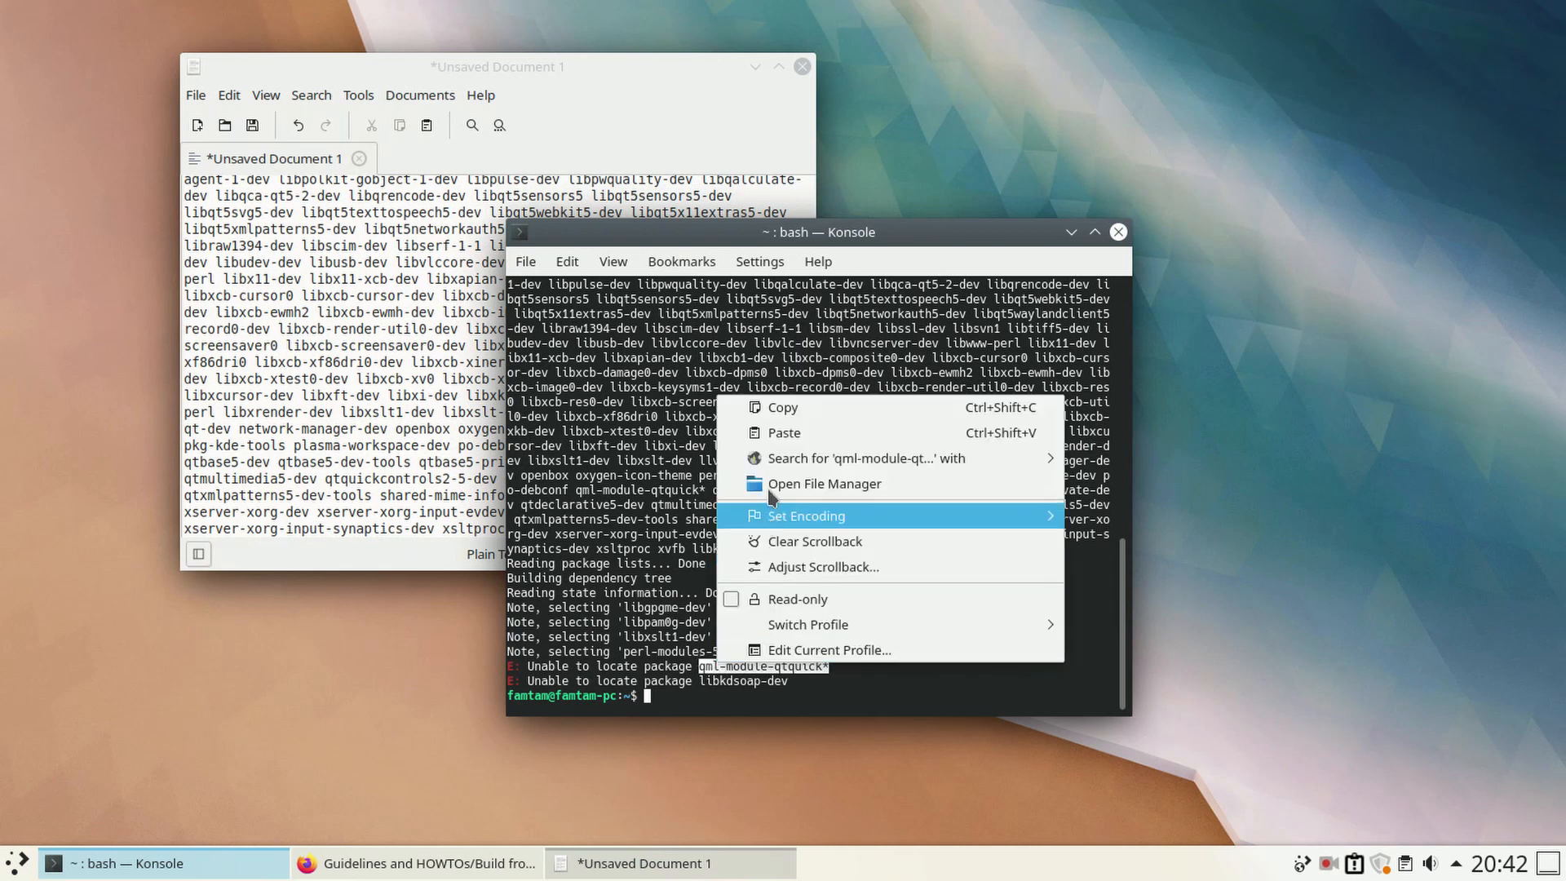
click(785, 407)
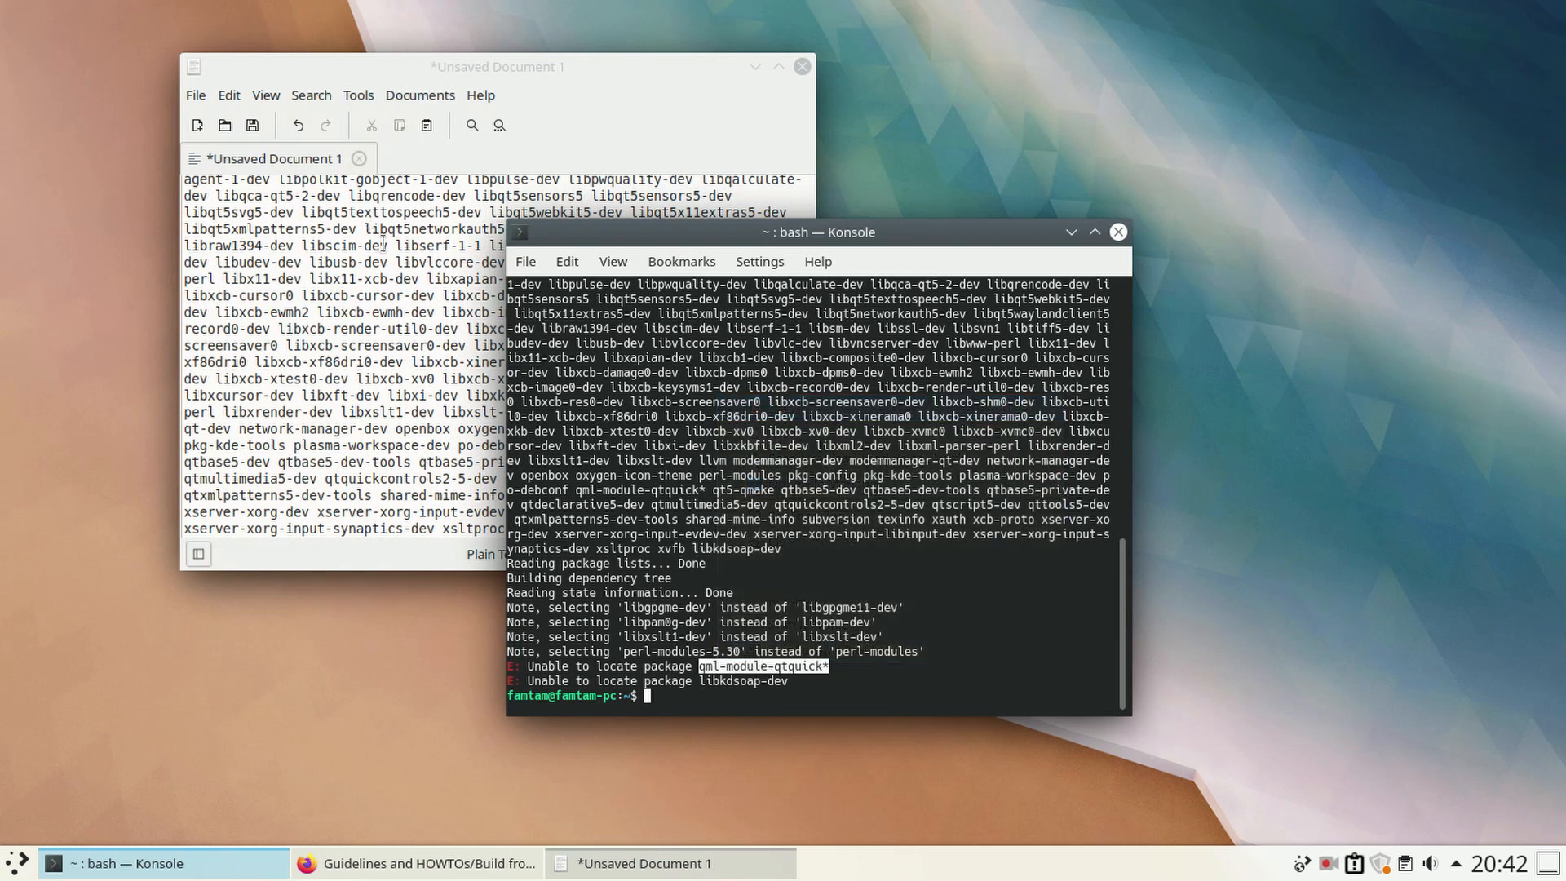
click(431, 316)
drag(622, 66, 779, 155)
key(ctrl+f)
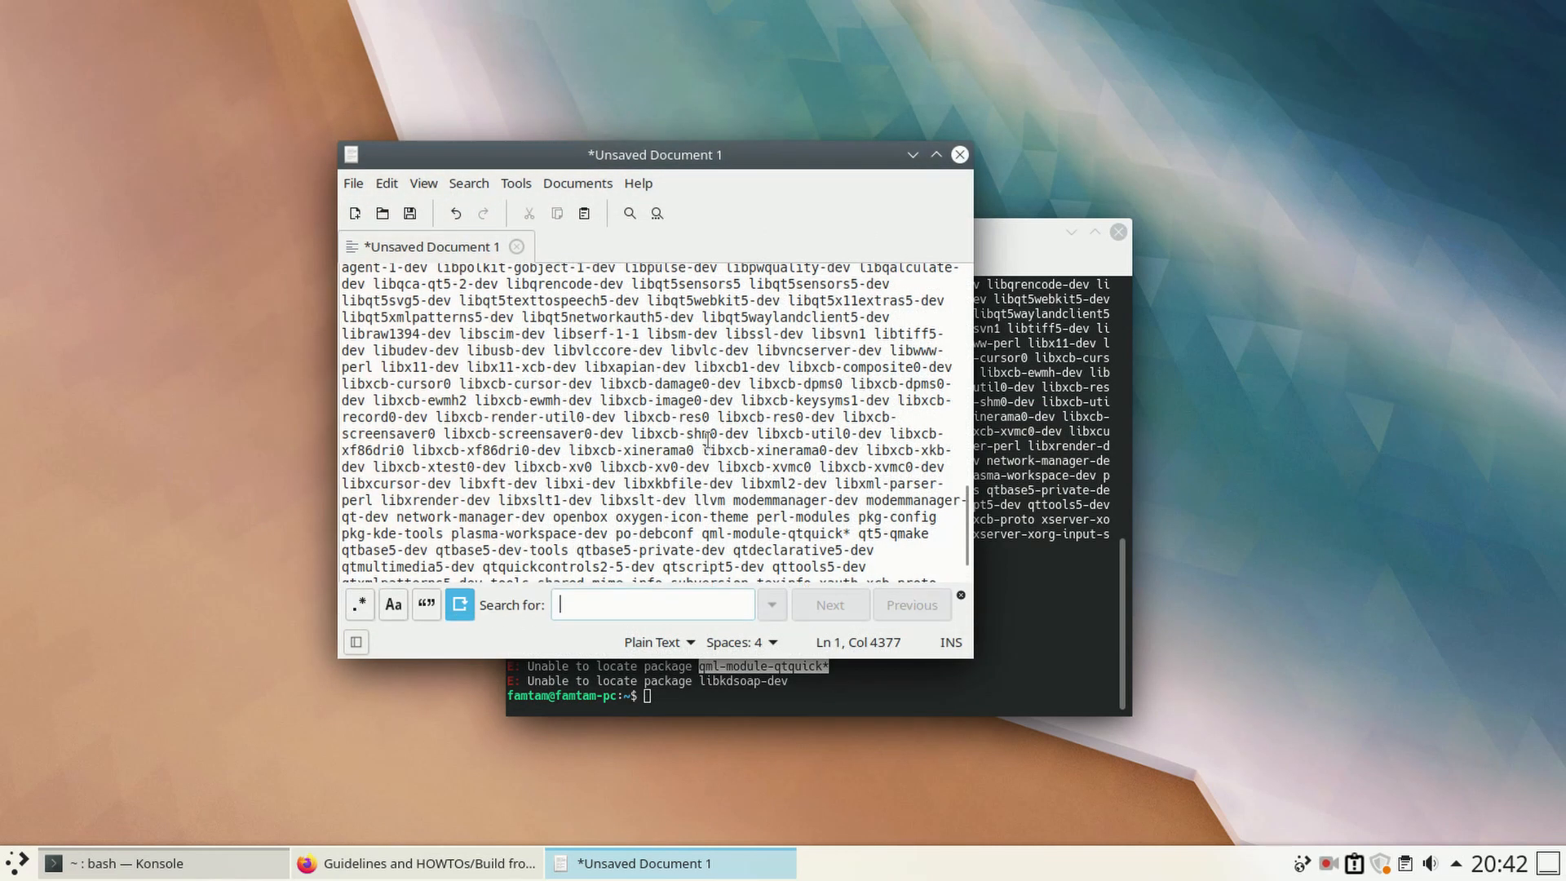
key(ctrl+v)
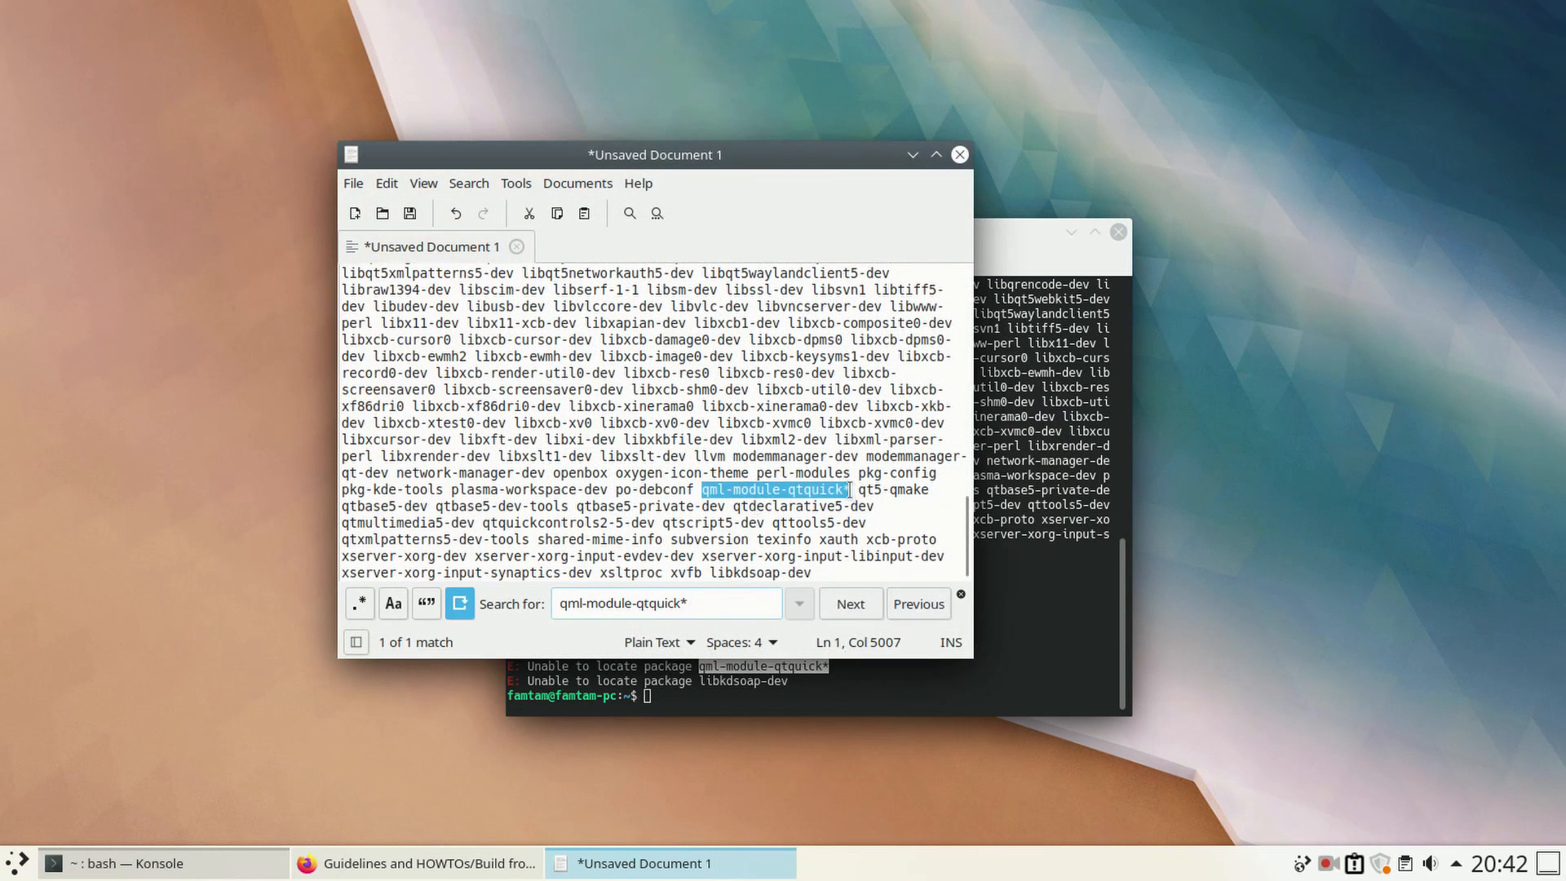
drag(852, 490, 697, 490)
key(BackSpace)
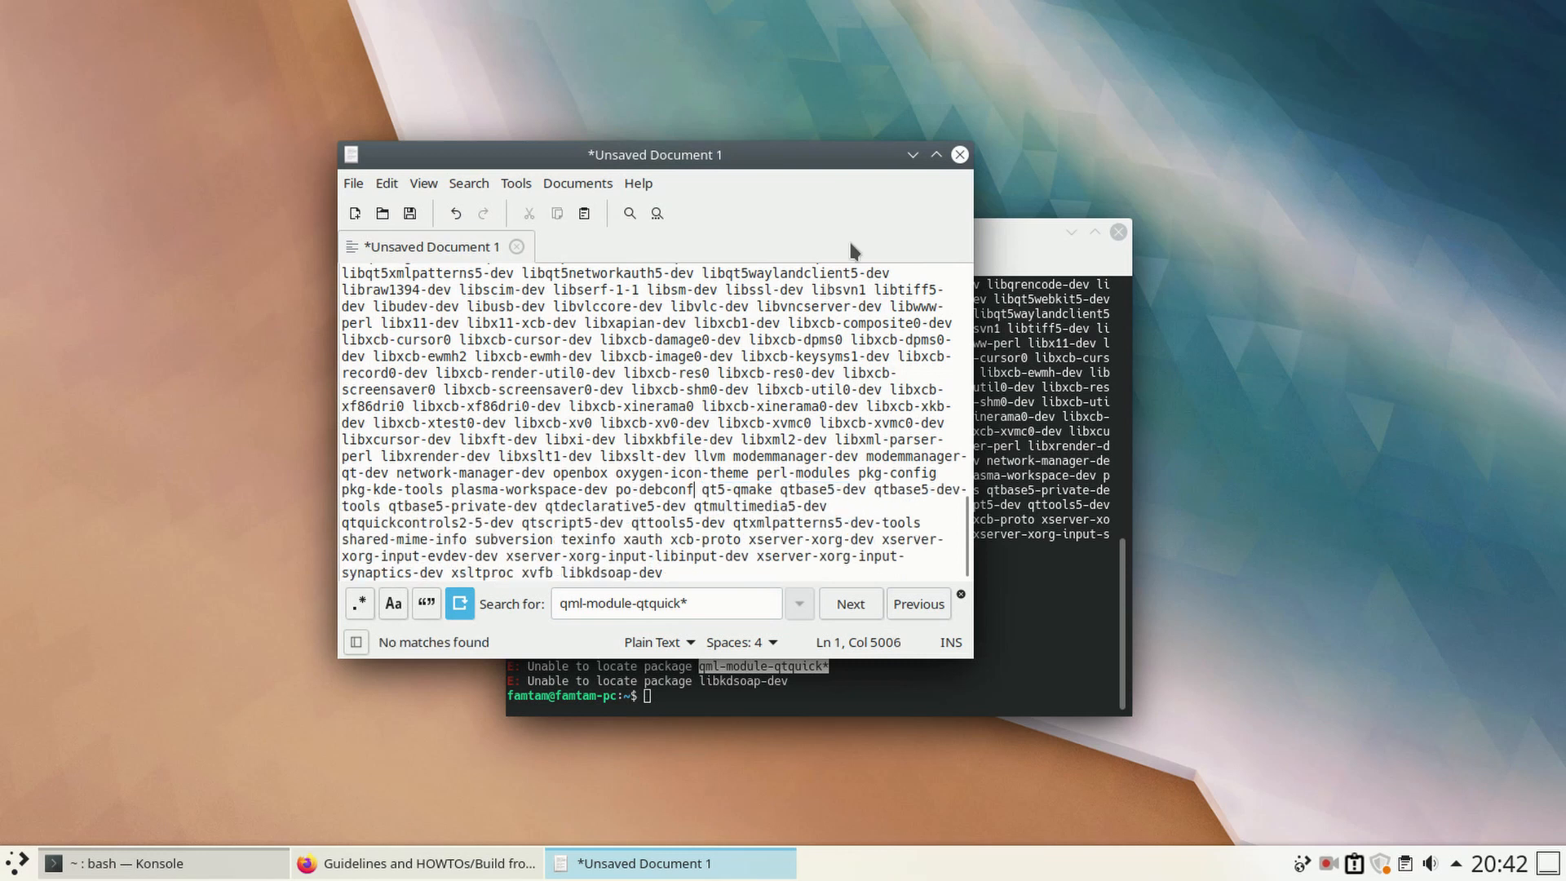
Step: Copy the package name libkdsoap-dev from the terminal error, find it in the text document and delete it from the command
click(1043, 514)
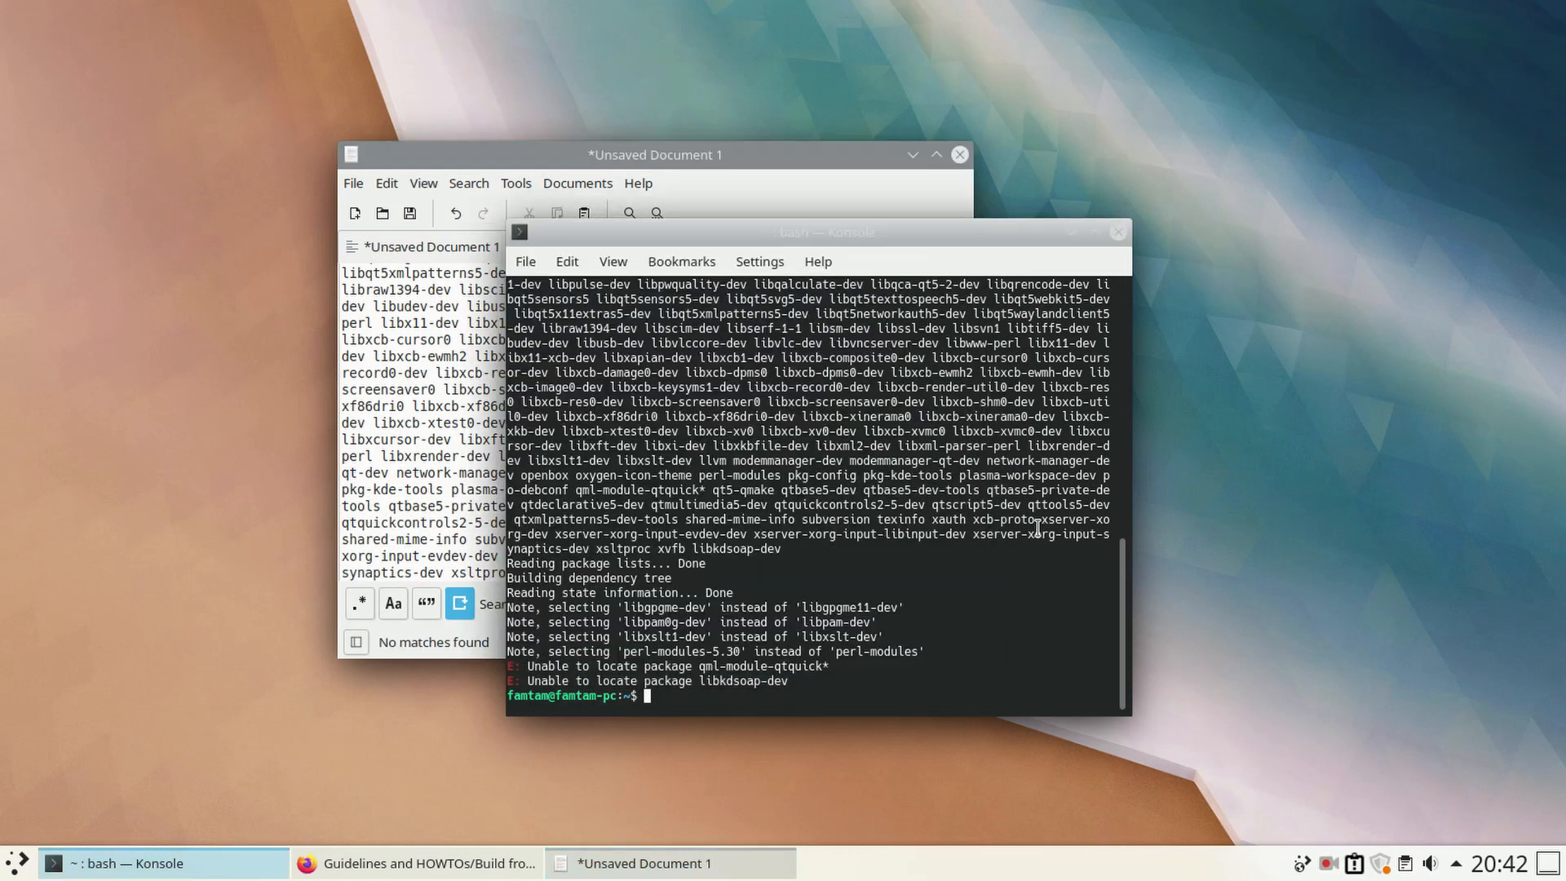
drag(786, 683, 702, 682)
click(795, 682)
right_click(712, 682)
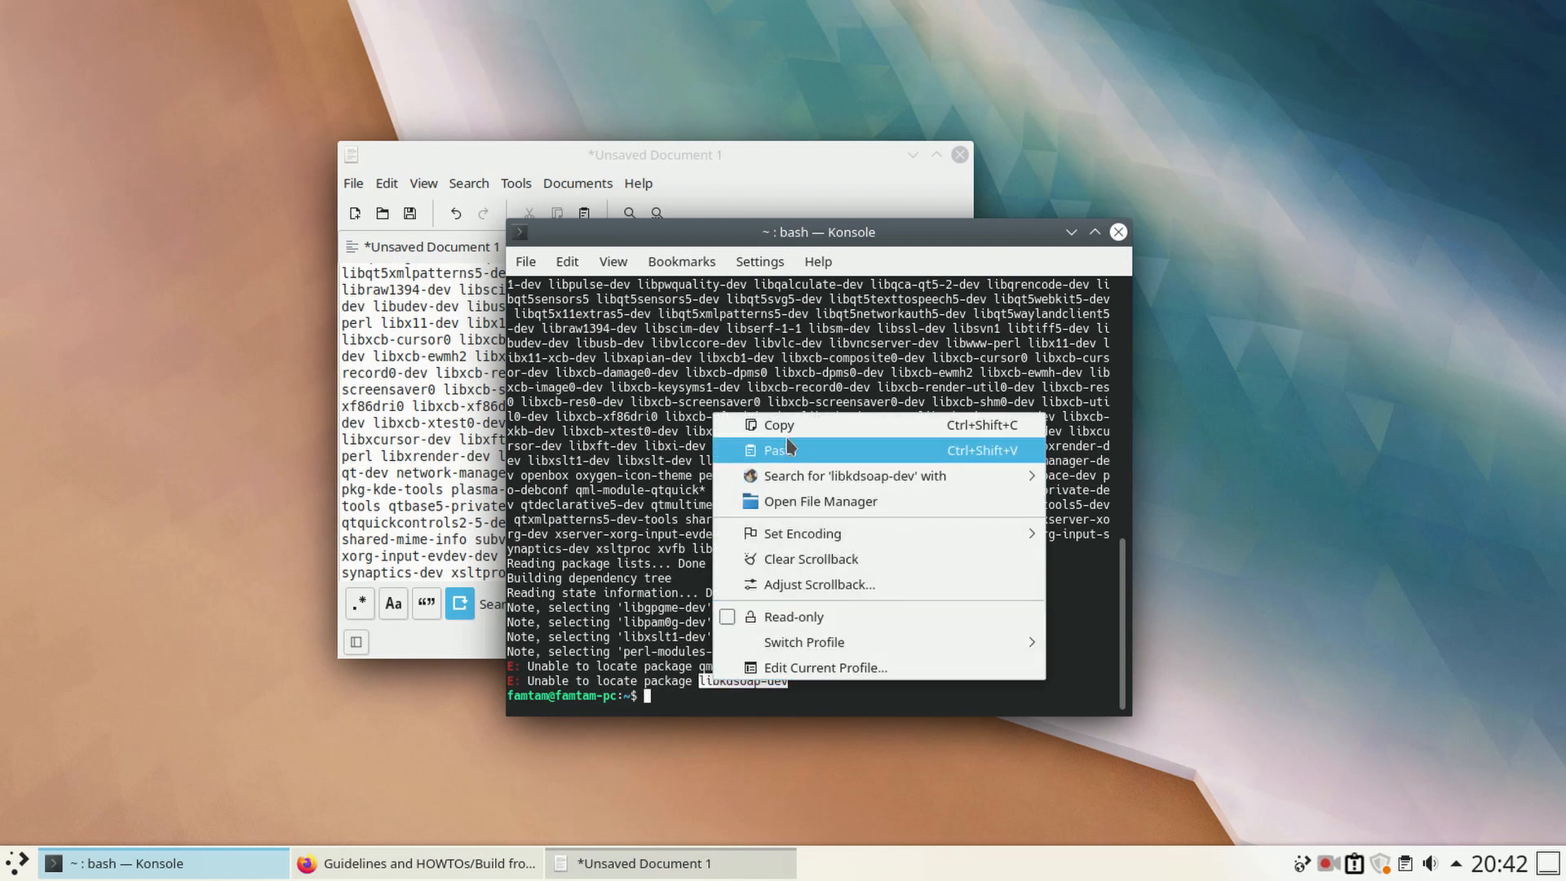
click(751, 424)
click(406, 394)
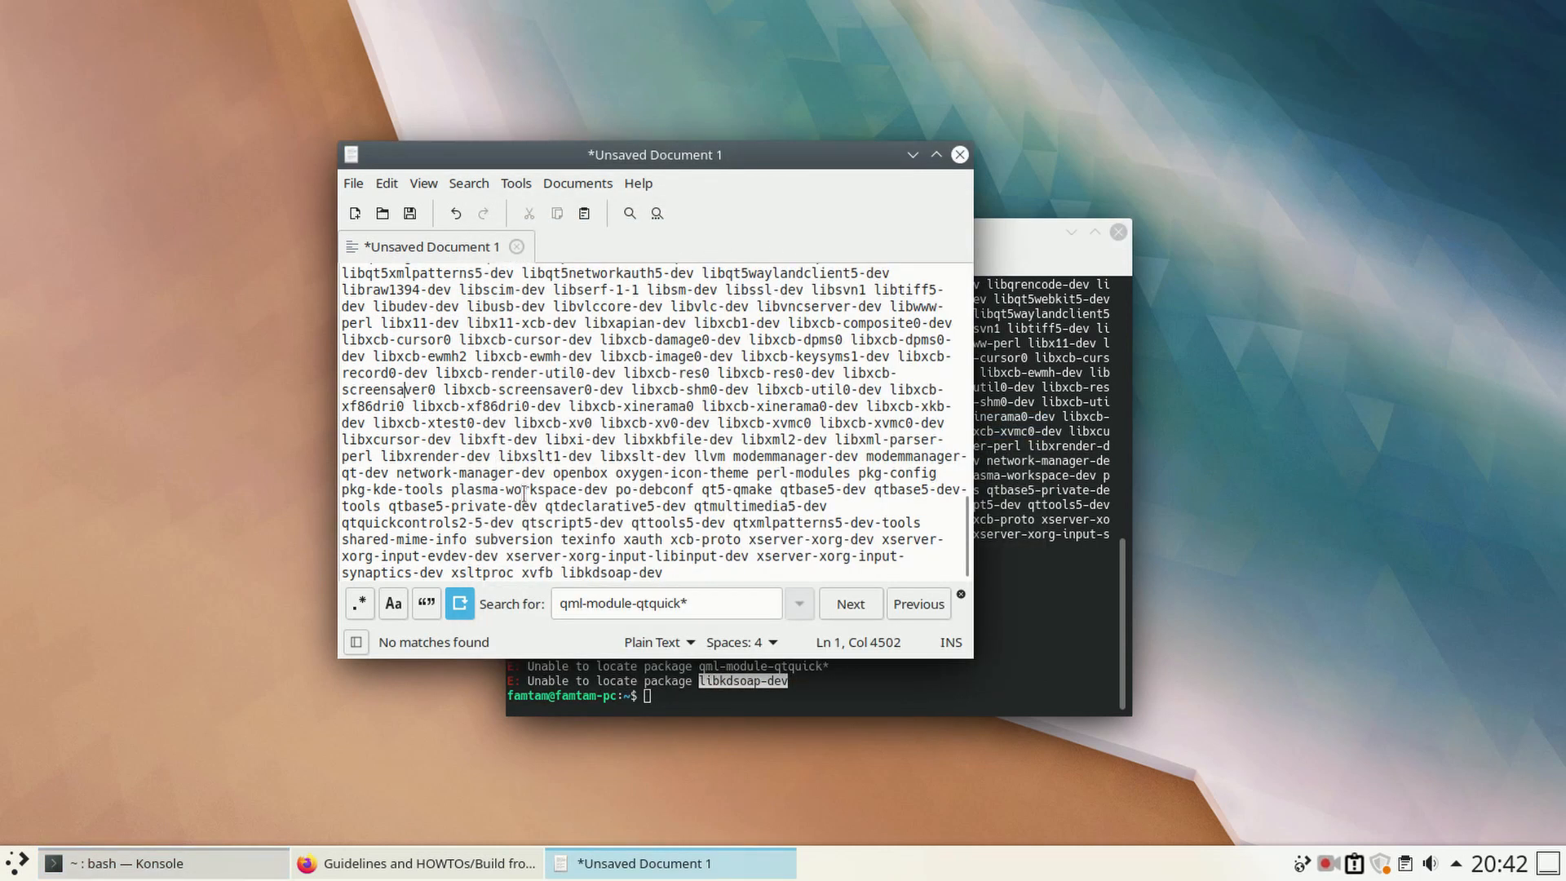
key(ctrl+f)
key(ctrl+v)
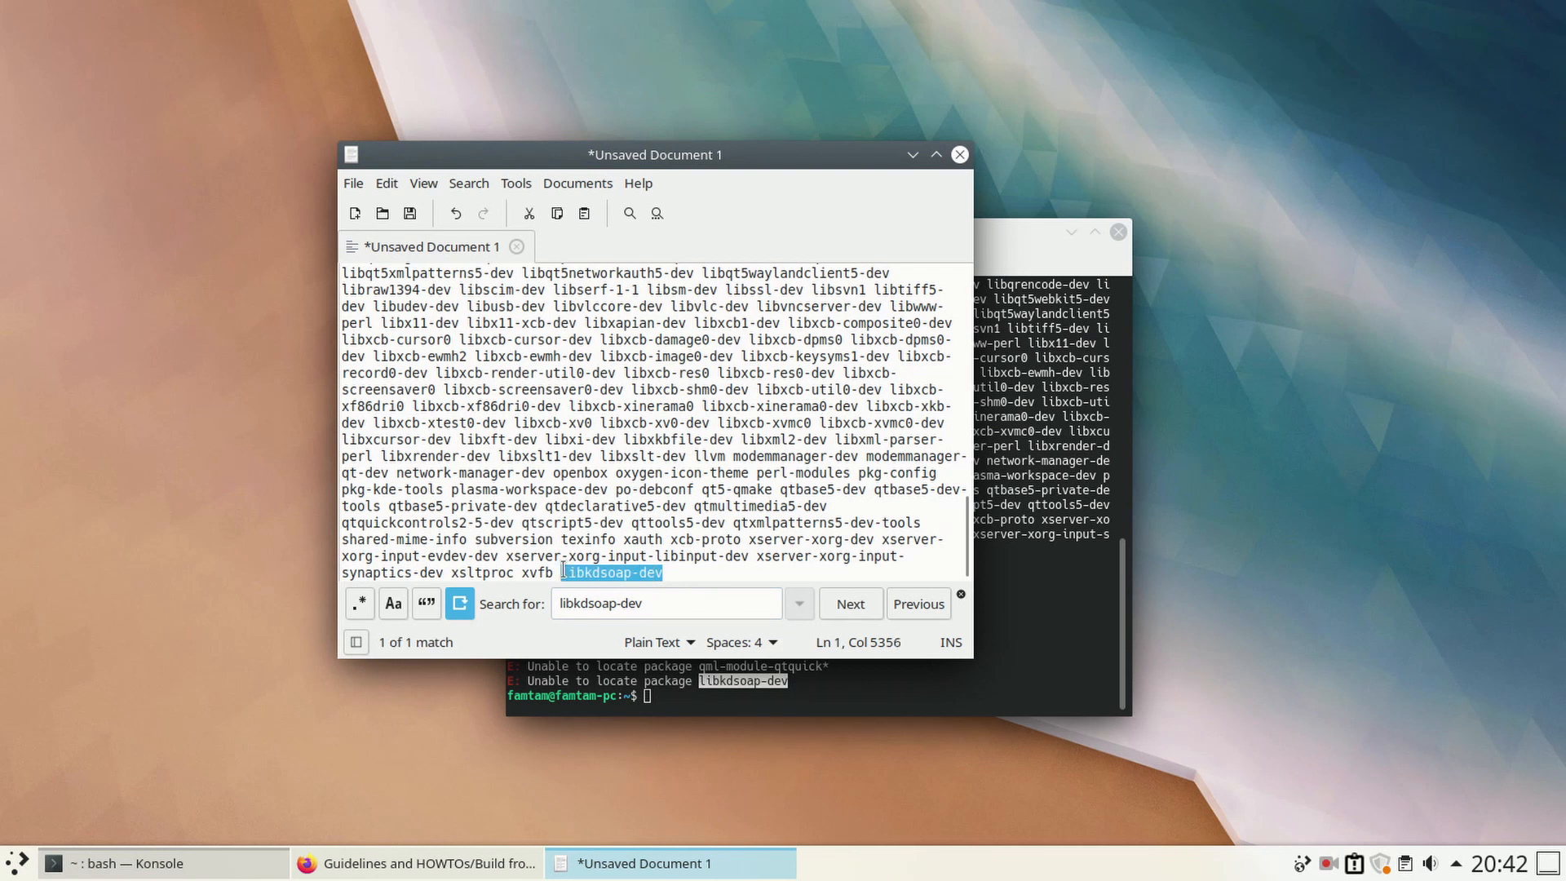
key(BackSpace)
key(BackSpace)
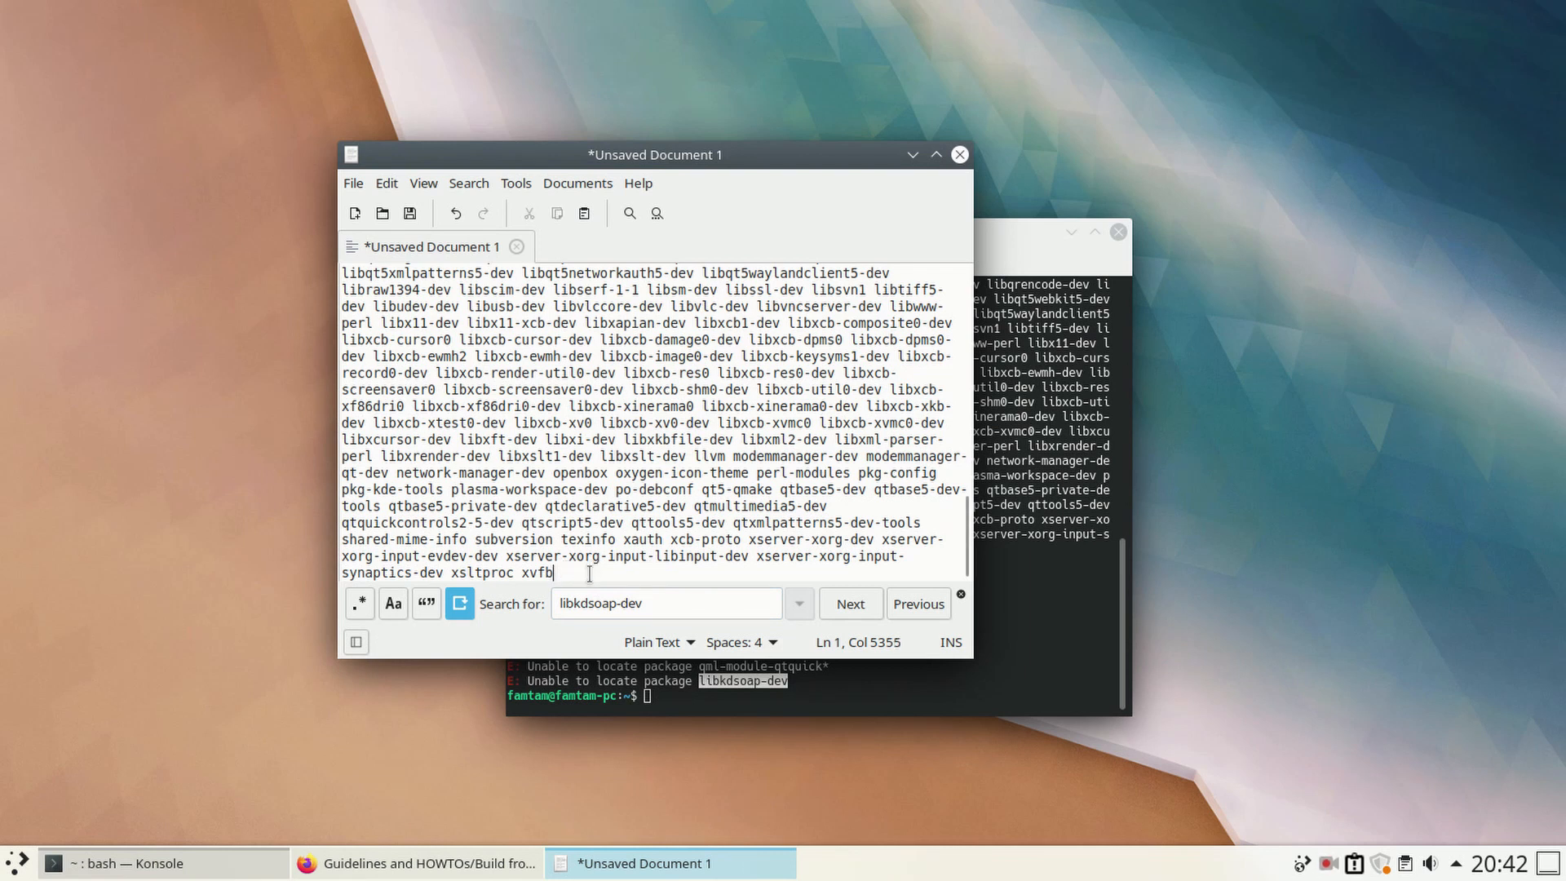
Step: Copy the entire edited install command from the text document, return to the terminal and clear it
drag(589, 574, 313, 97)
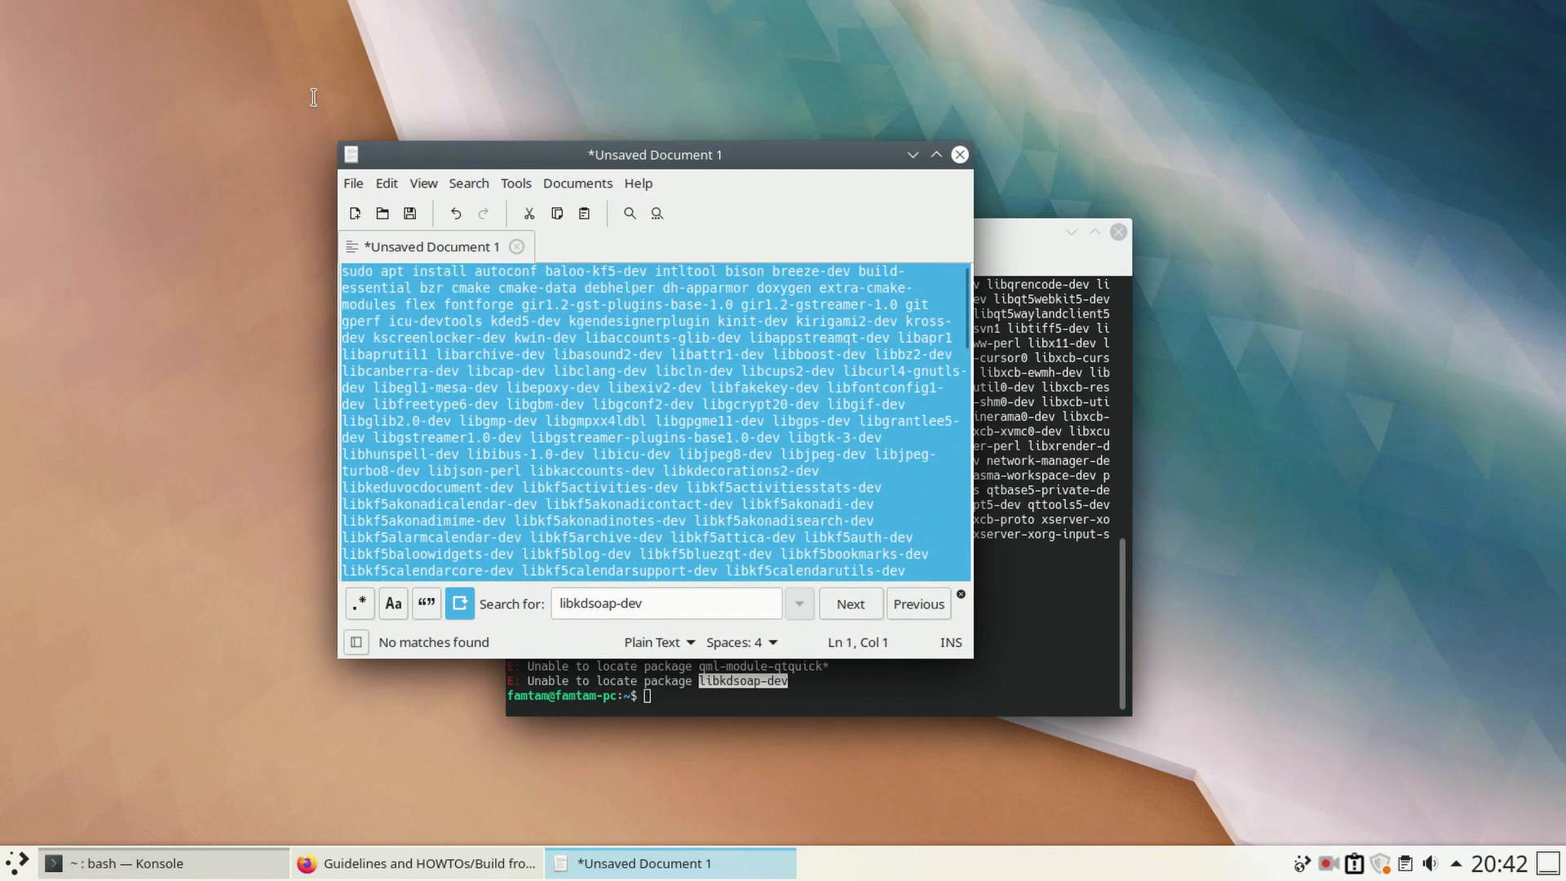
right_click(604, 359)
click(648, 439)
click(852, 704)
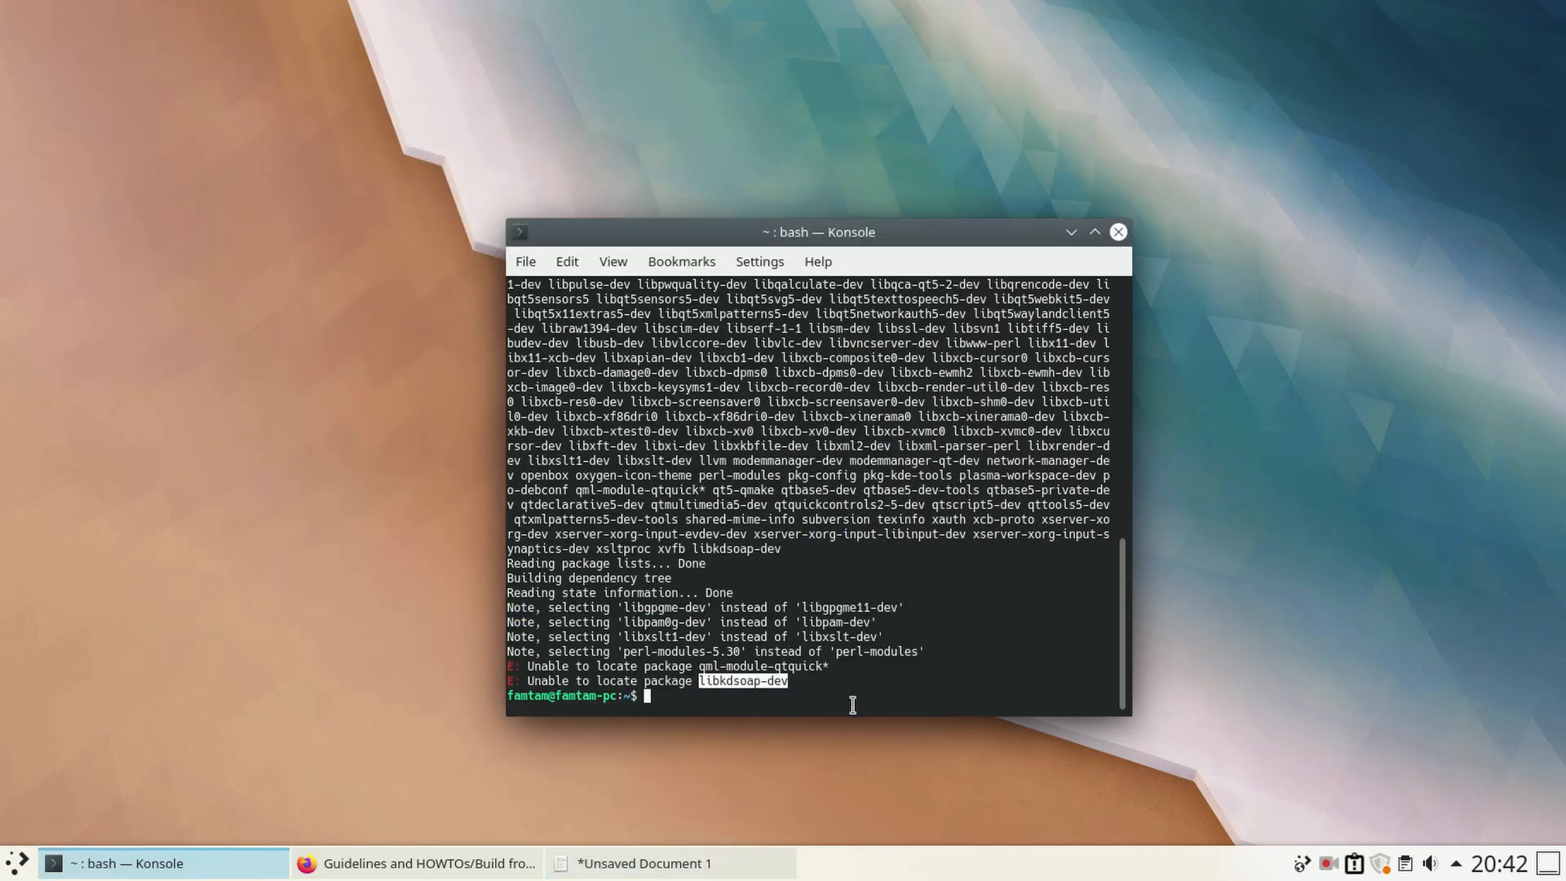
text(clear)
key(Return)
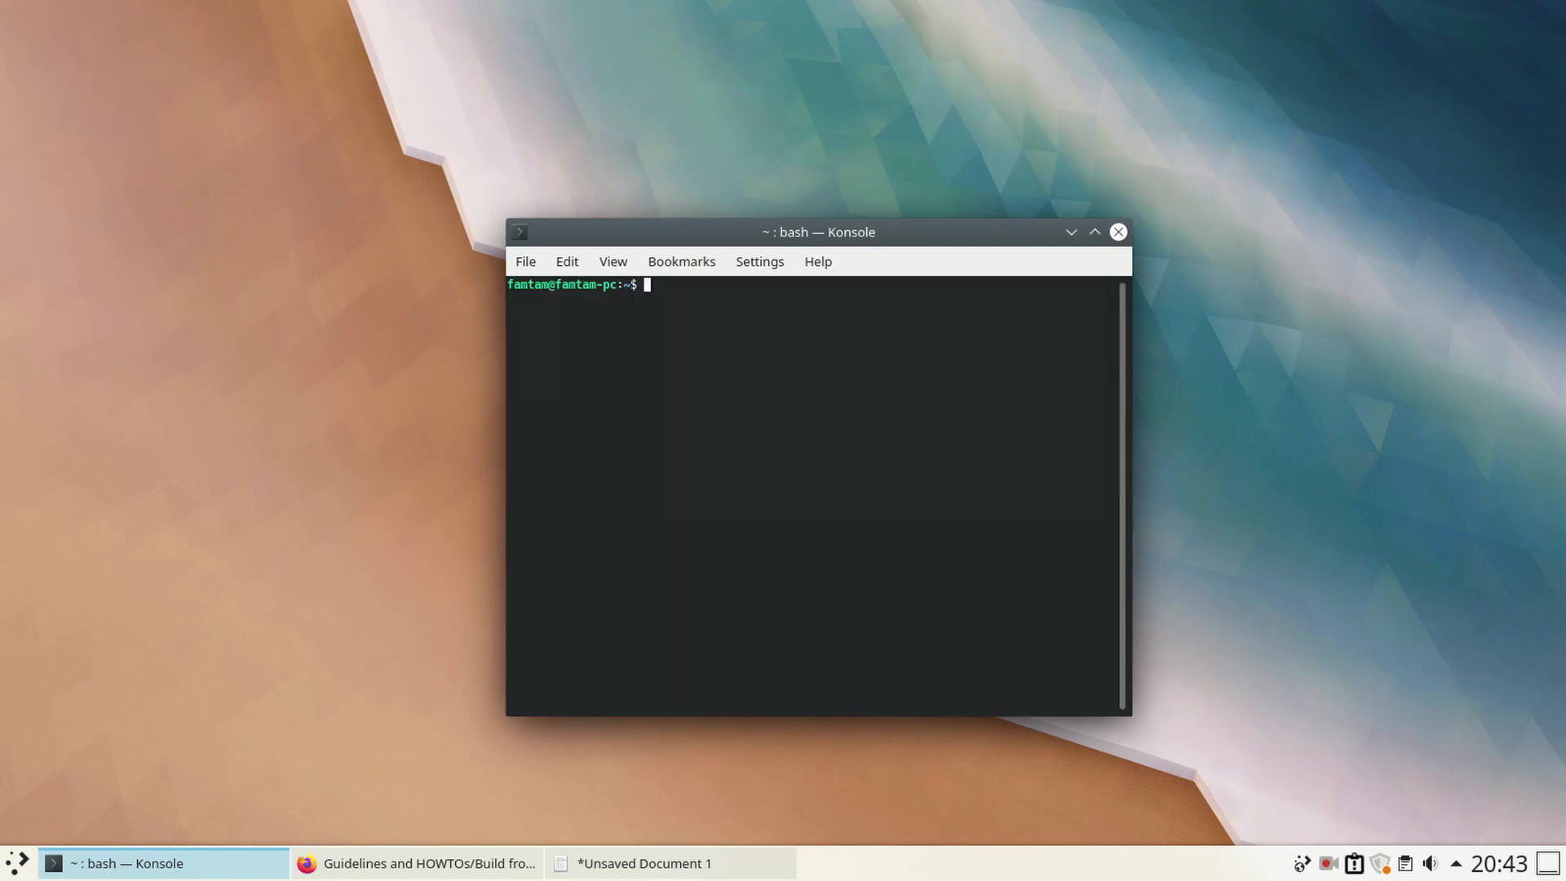
Step: Run the edited install command in the terminal, answer y to continue, and close the terminal after the installation completes
right_click(820, 335)
click(824, 369)
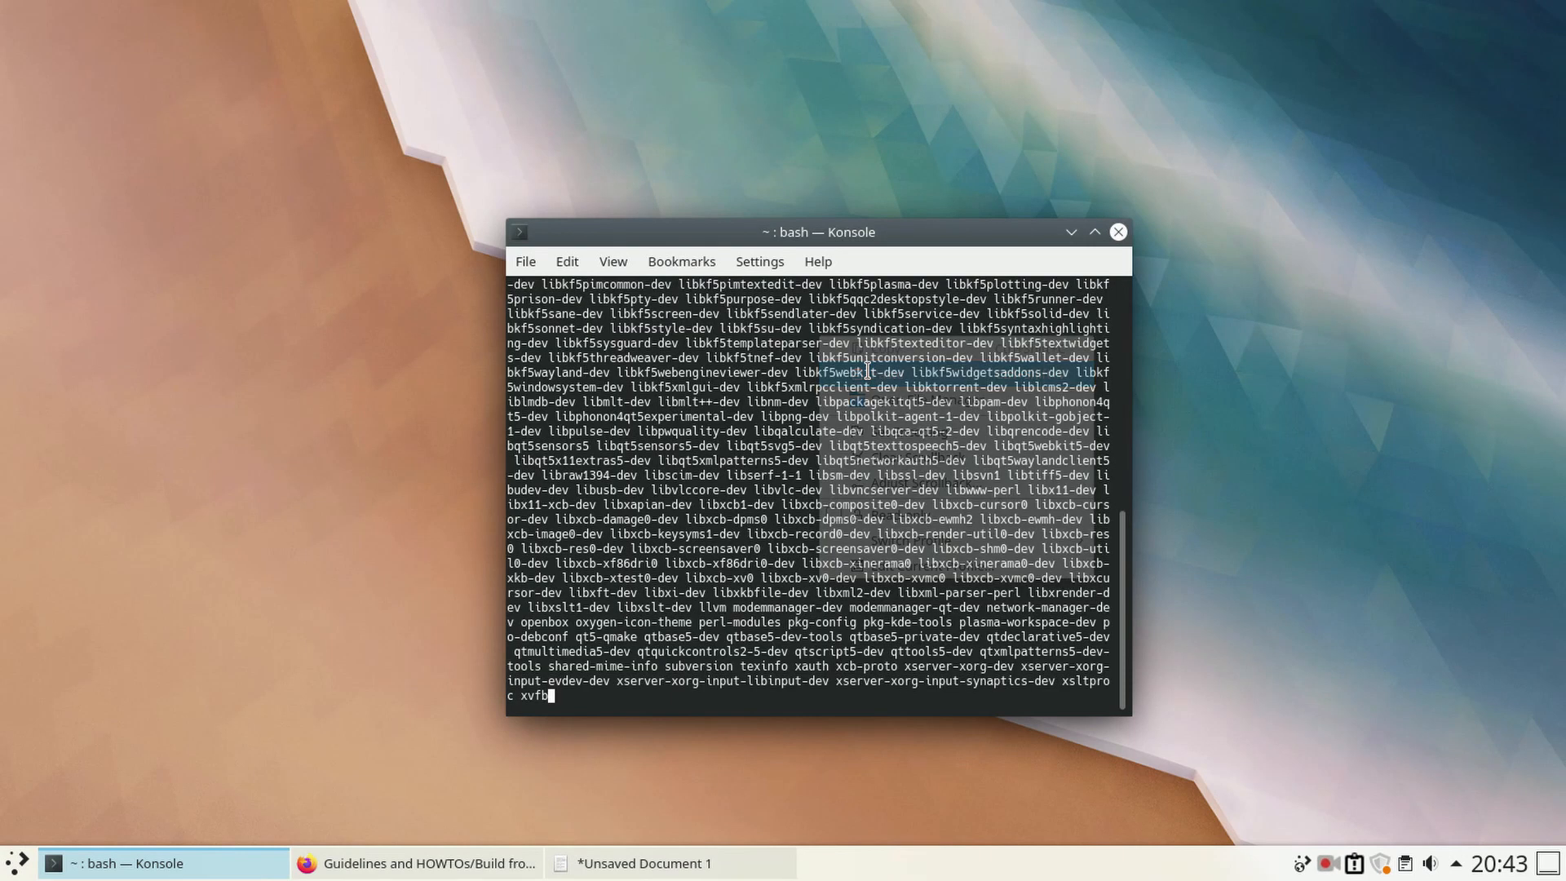
key(Return)
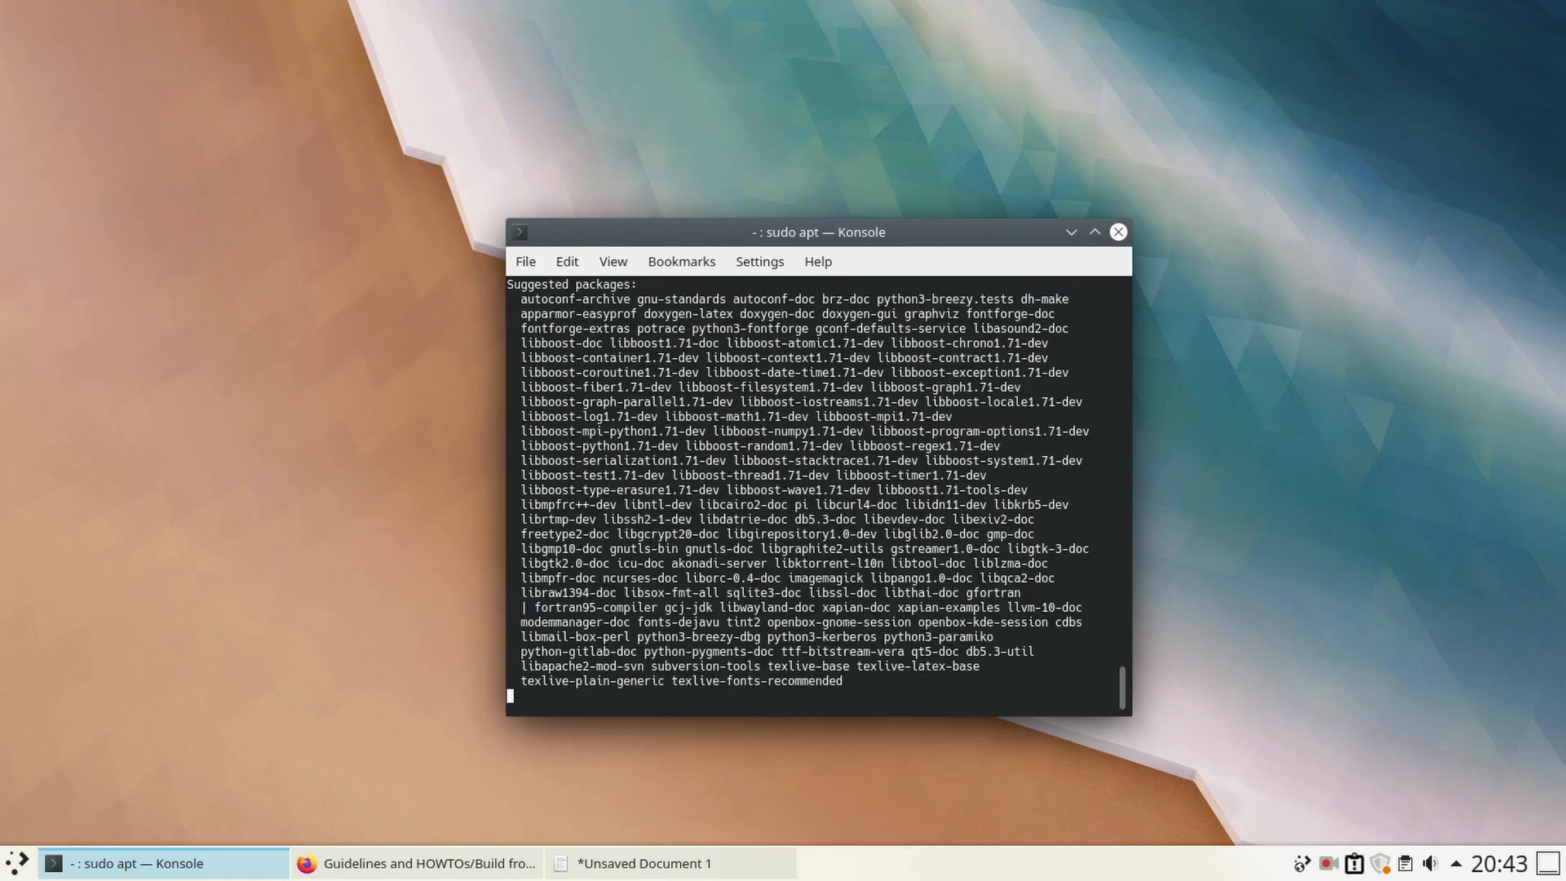
text(y)
key(Return)
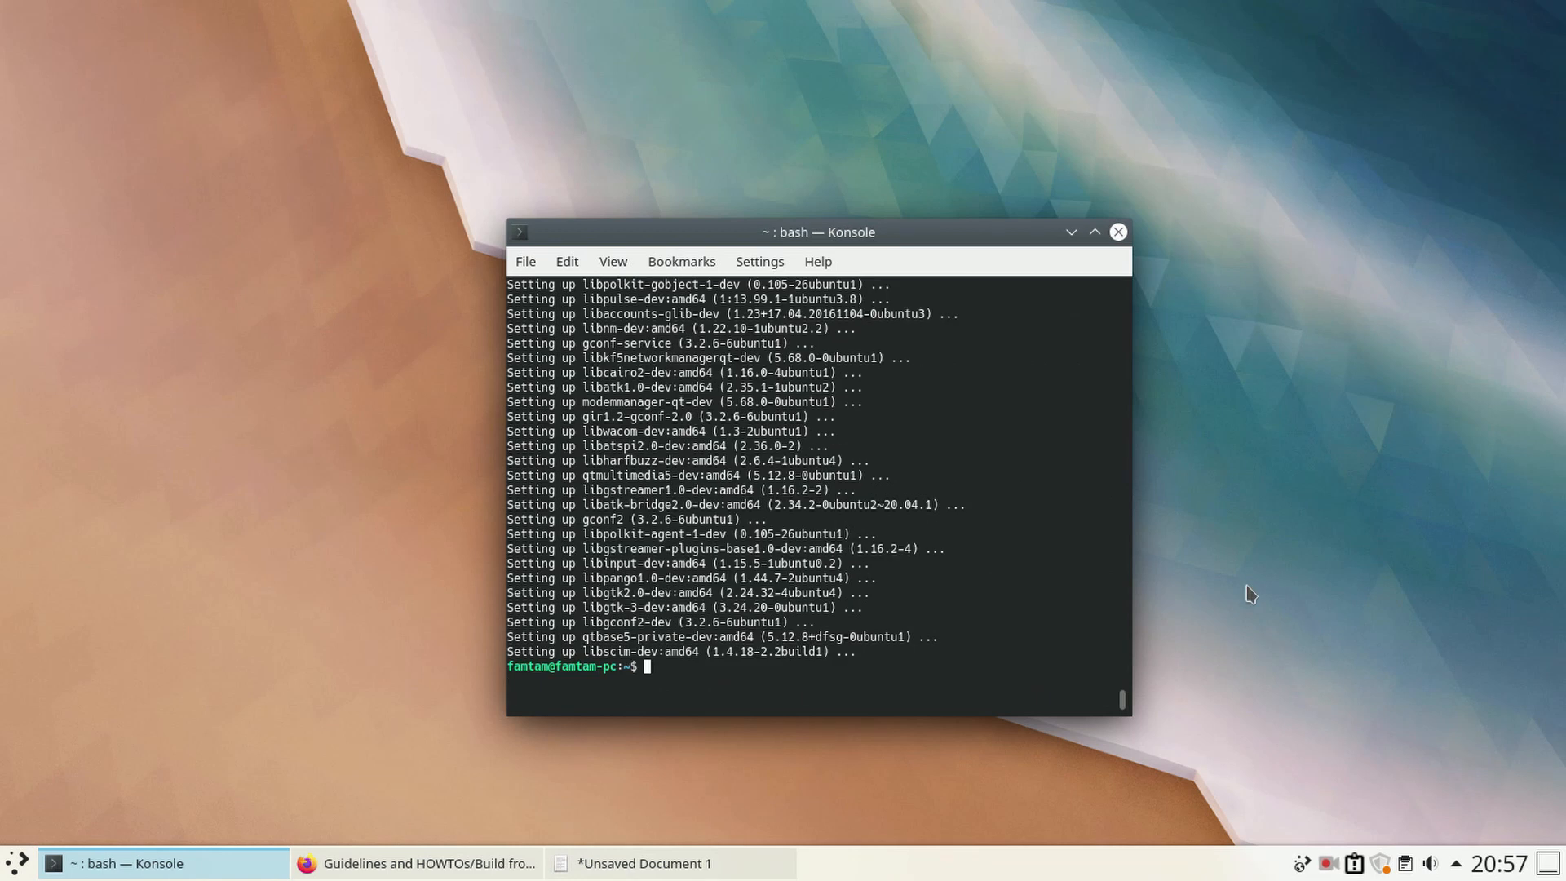
click(1119, 232)
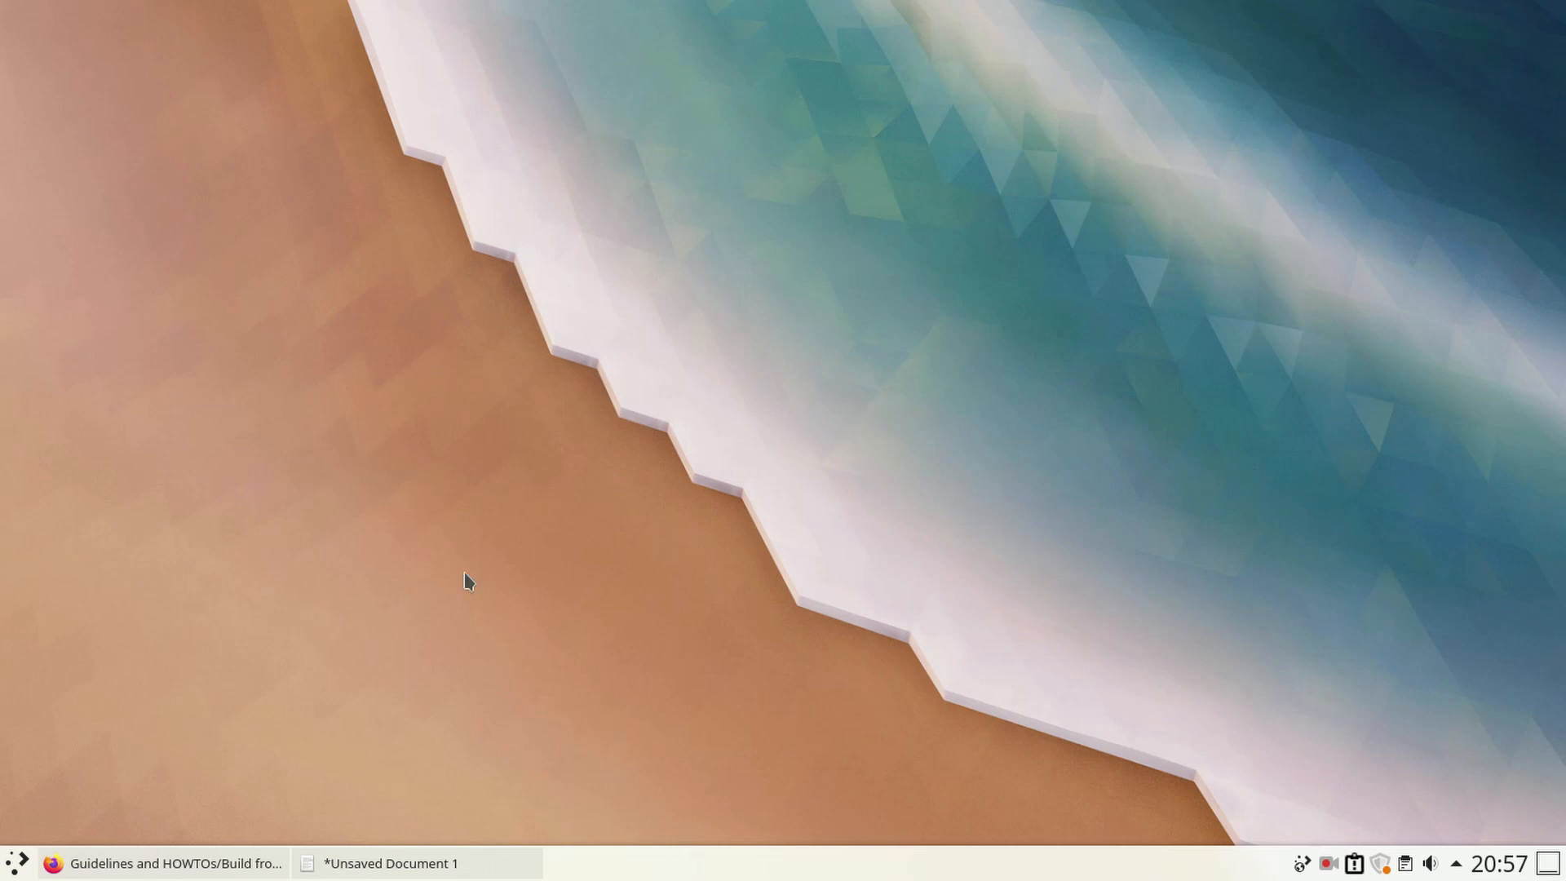
Step: Open the Downloads folder in Dolphin and locate the latte-dock-master.zip archive
click(16, 863)
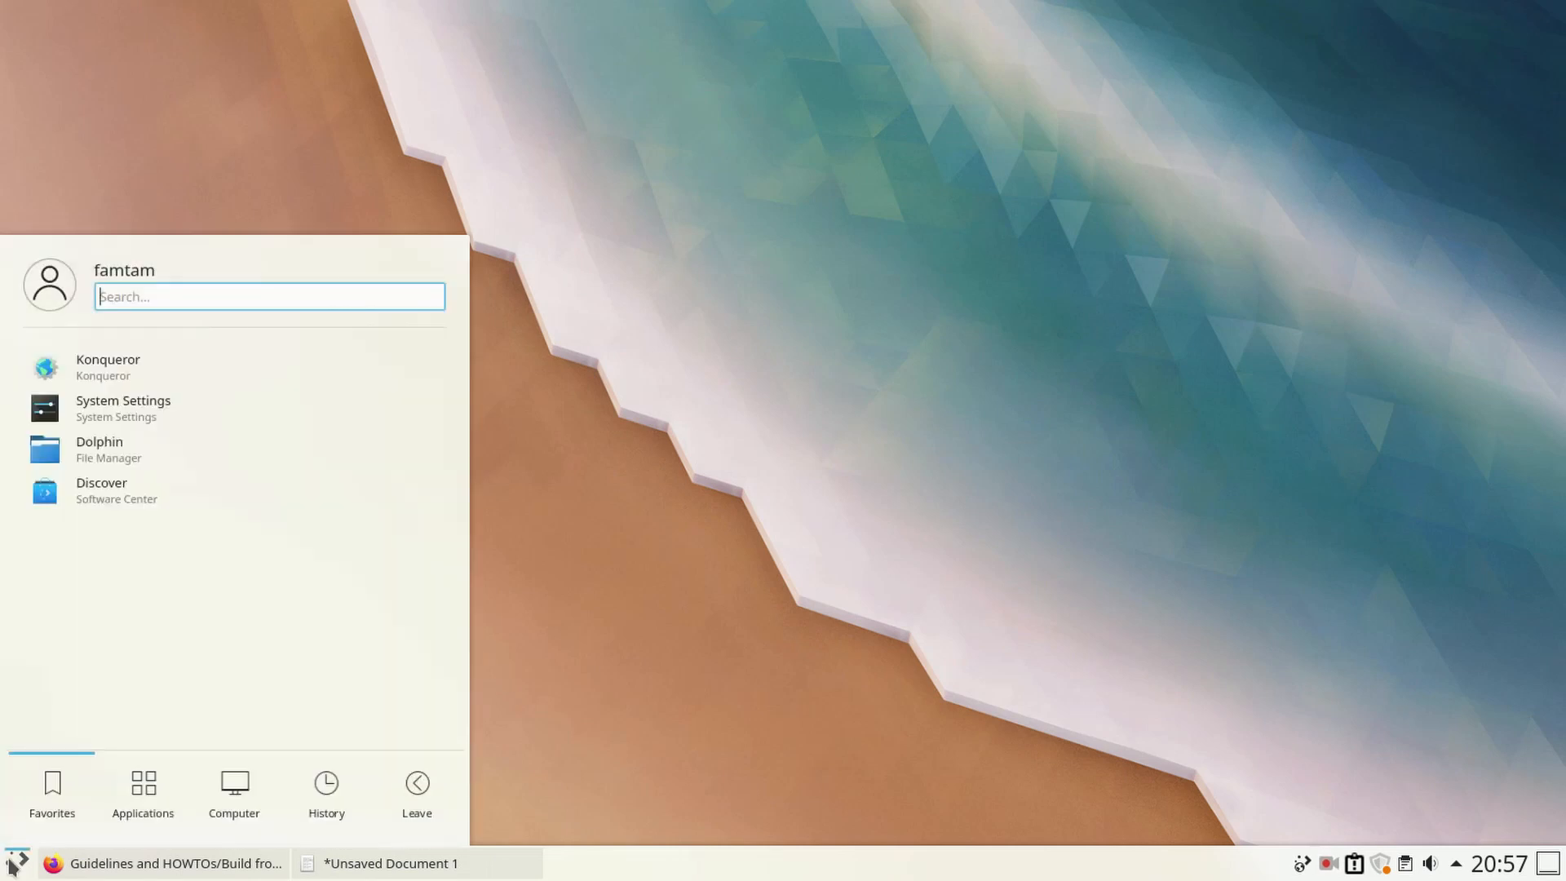
click(112, 455)
drag(545, 25, 945, 160)
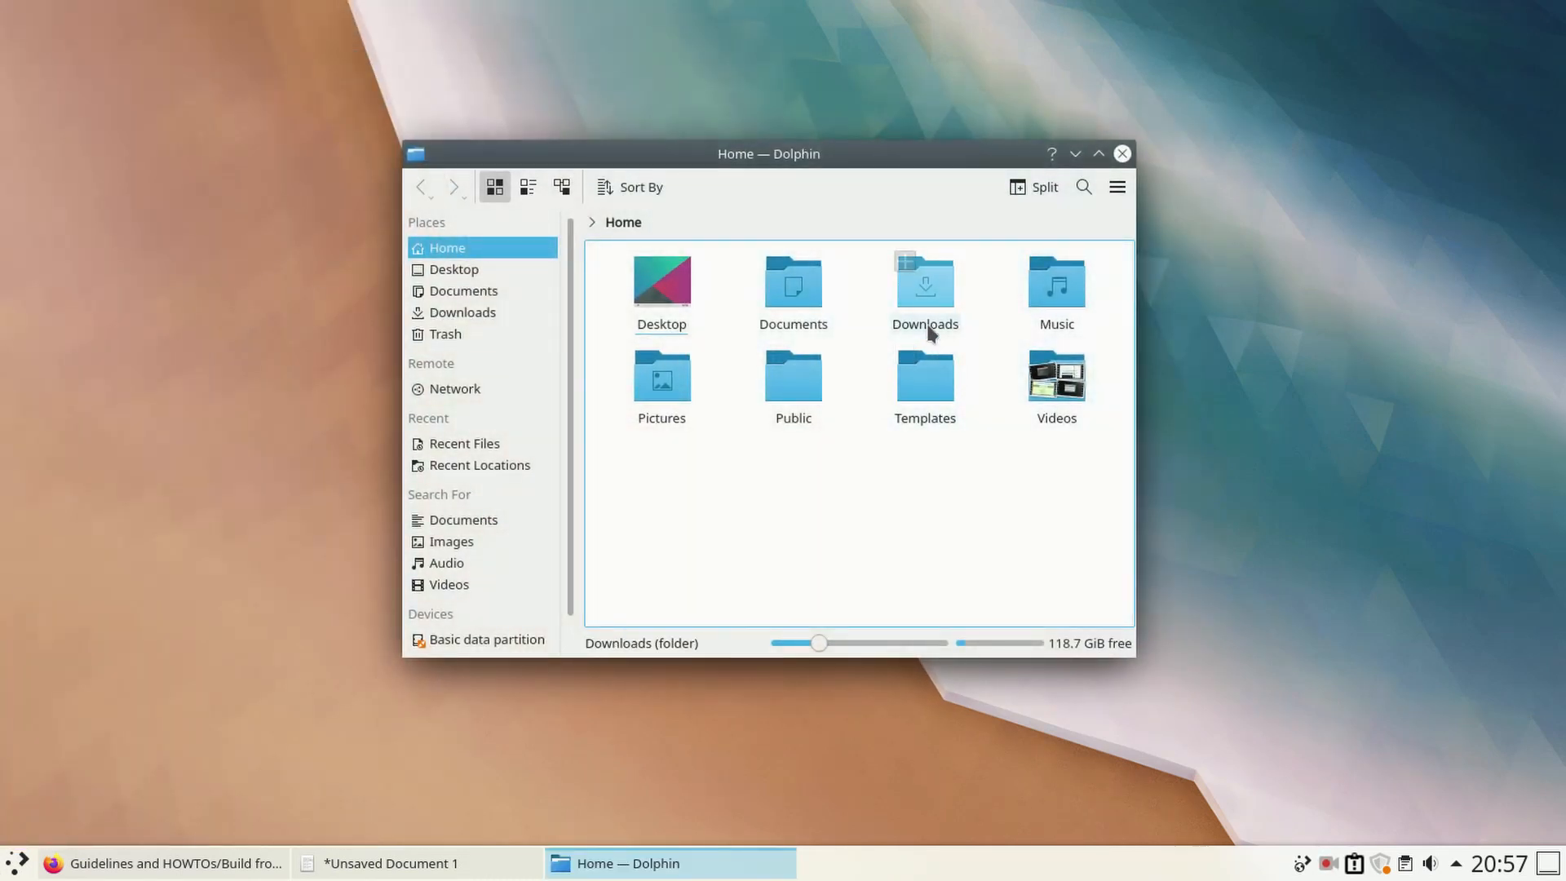
click(926, 322)
drag(678, 409, 568, 259)
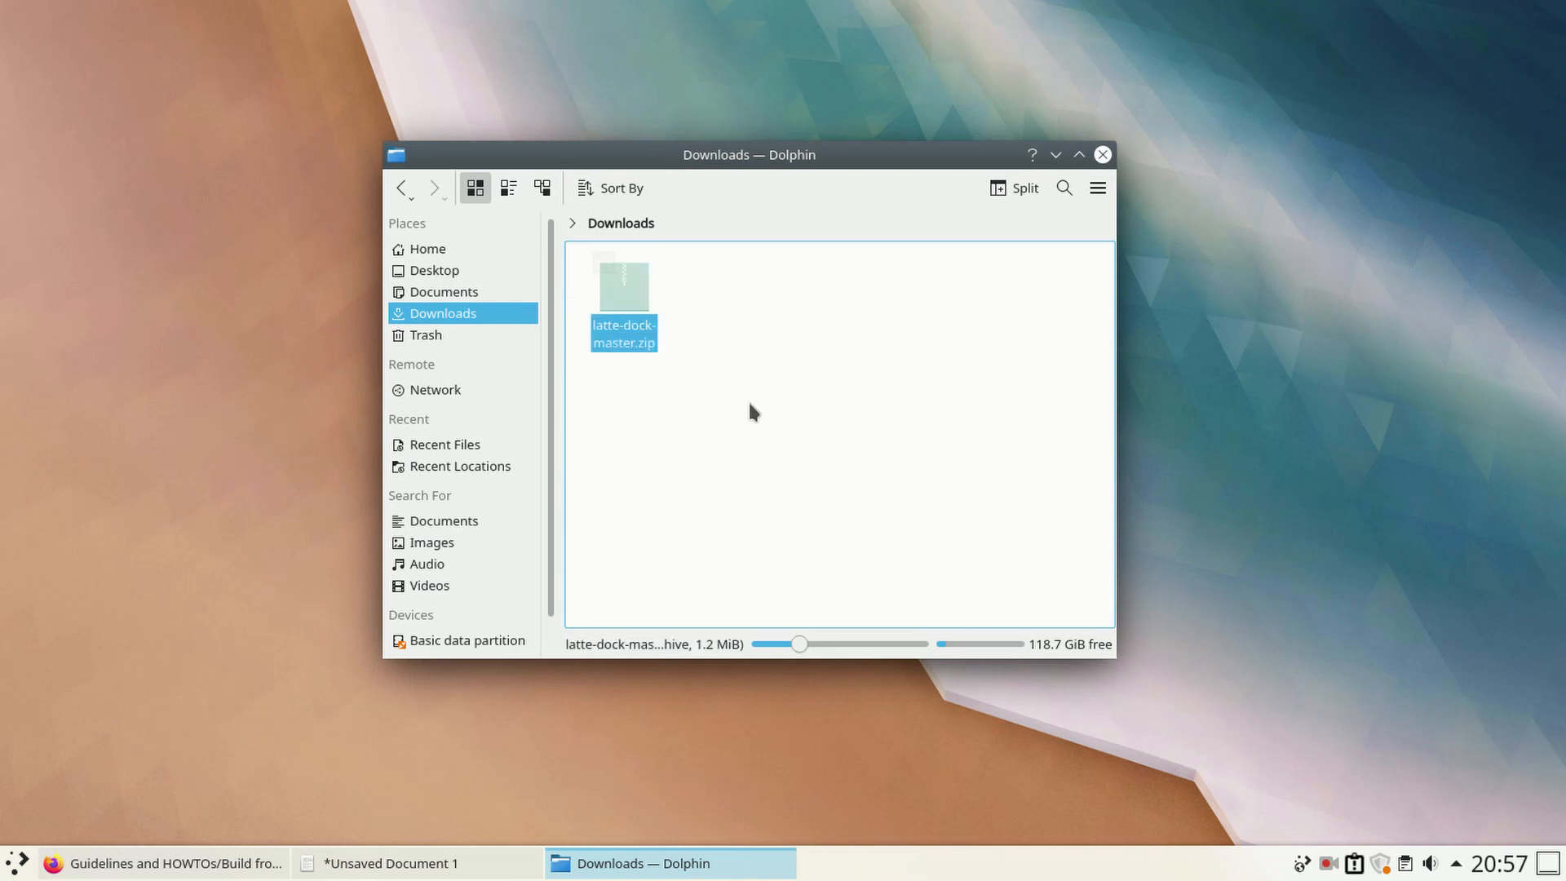
drag(718, 382, 594, 254)
click(709, 355)
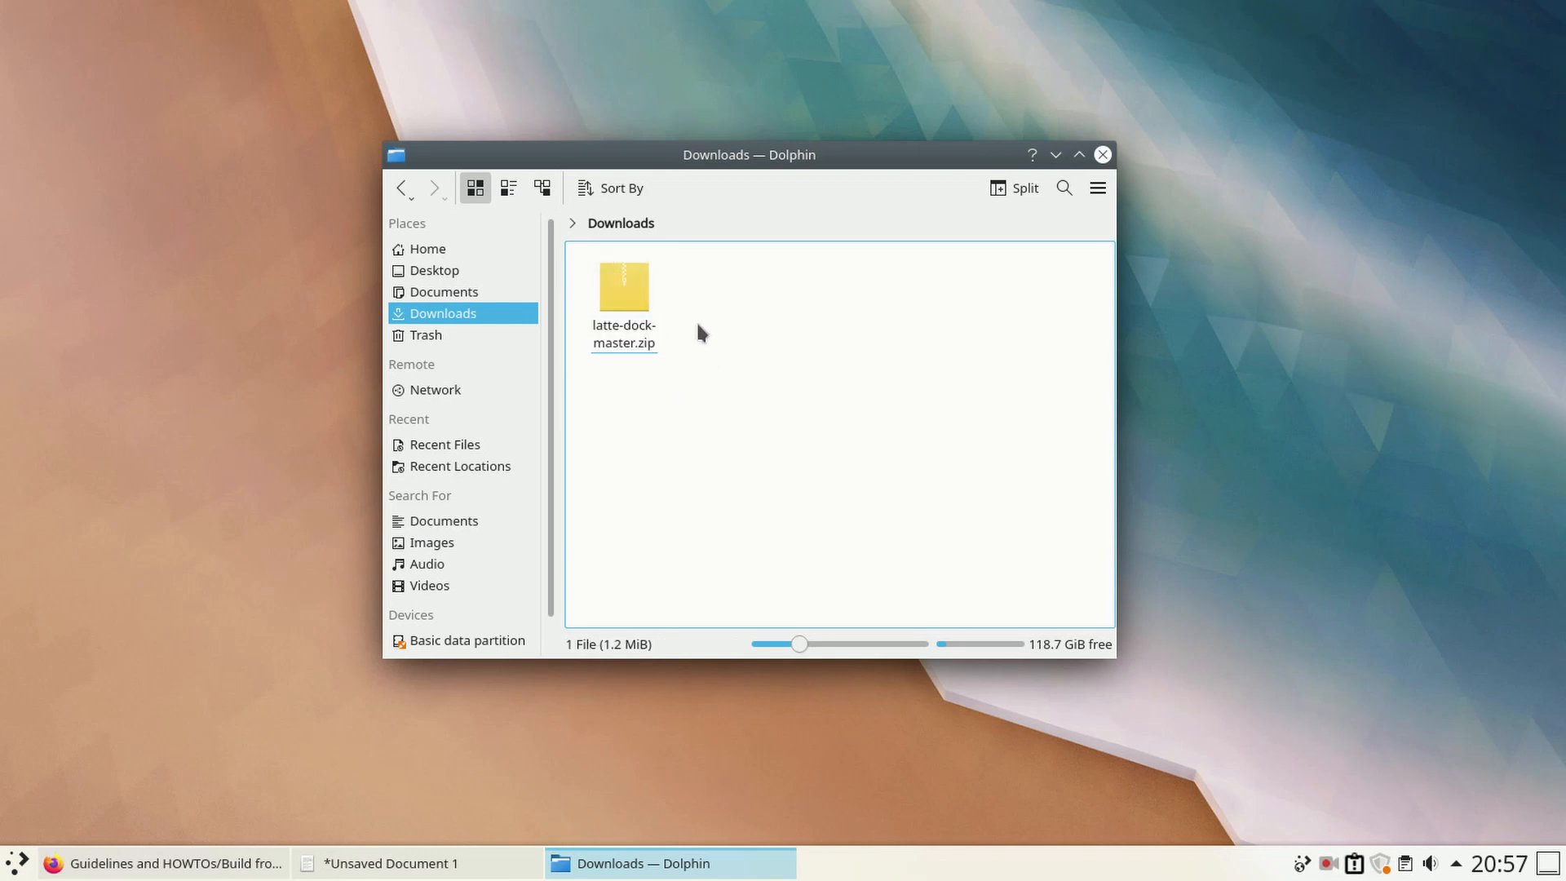
drag(684, 395, 612, 261)
drag(731, 377, 623, 297)
click(669, 378)
Step: Open Discover and search its Applications category for "ark"
click(17, 863)
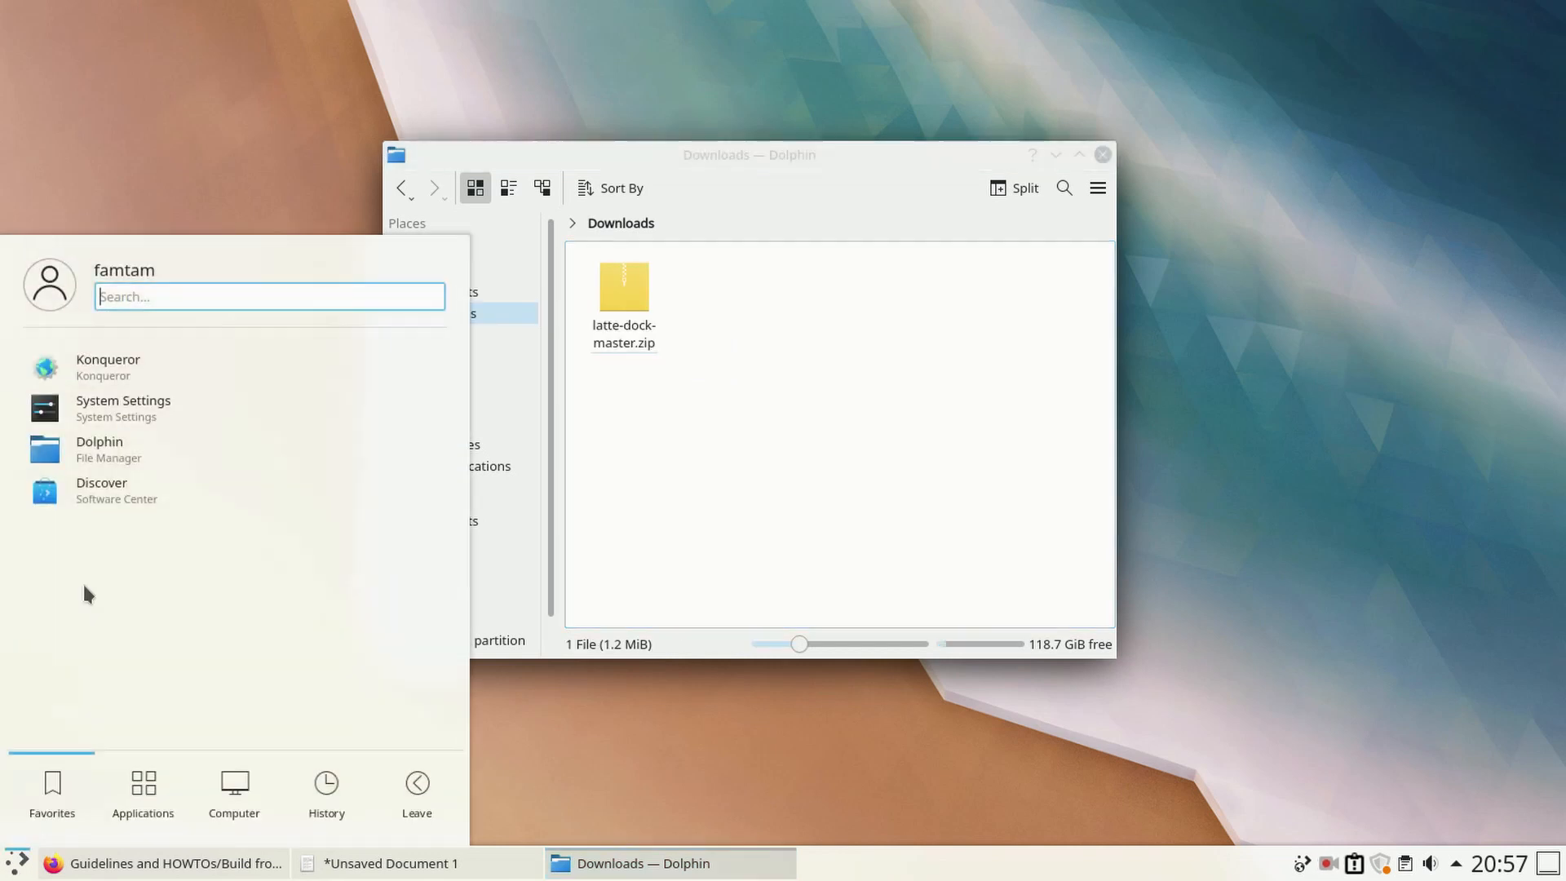
click(130, 498)
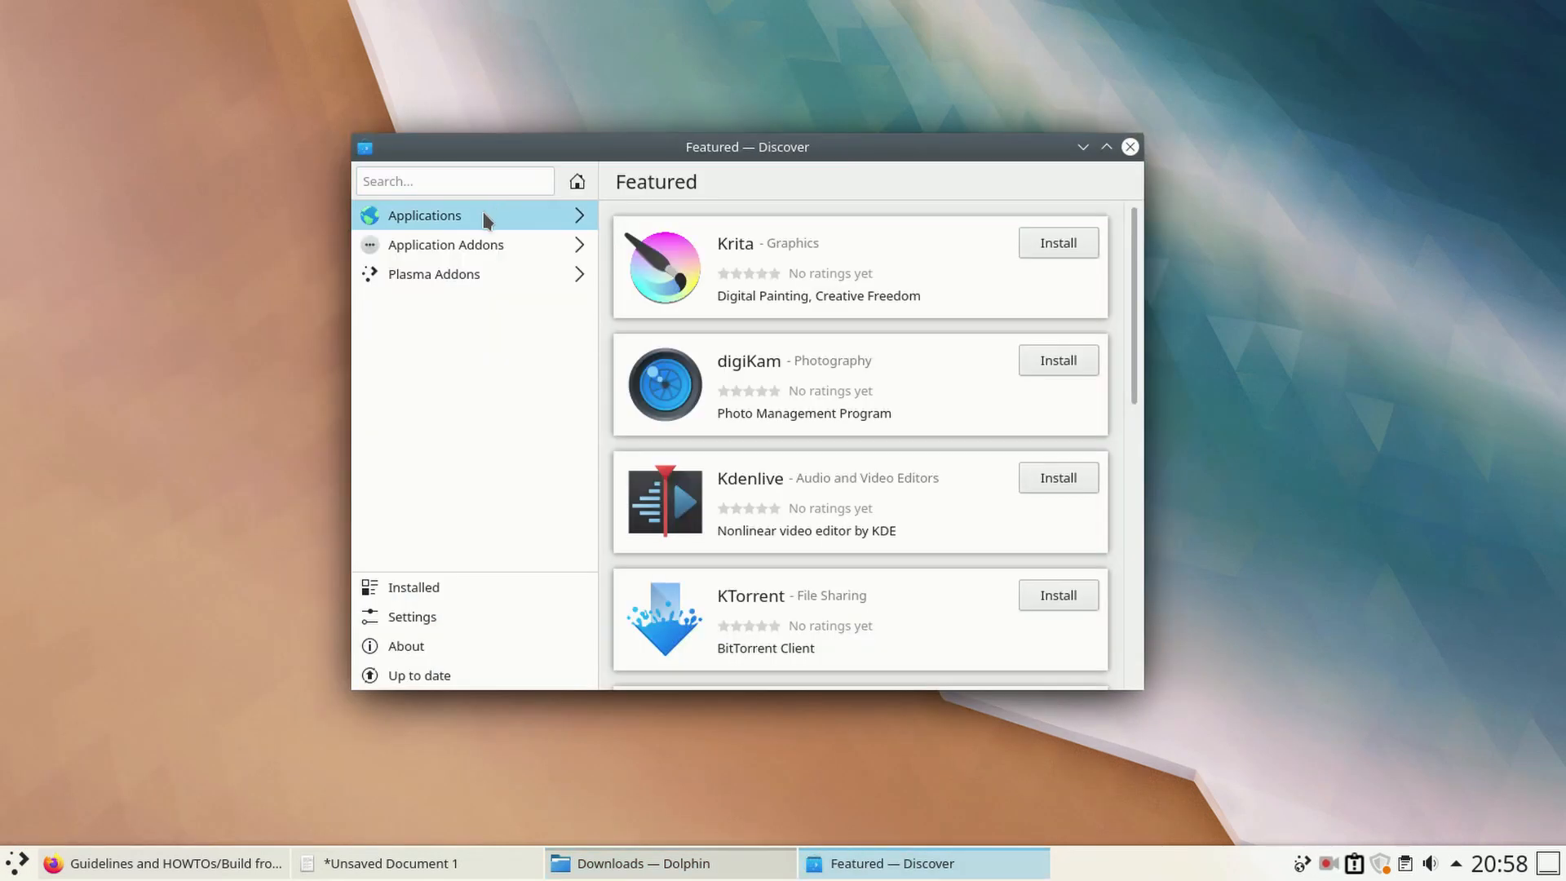
click(486, 217)
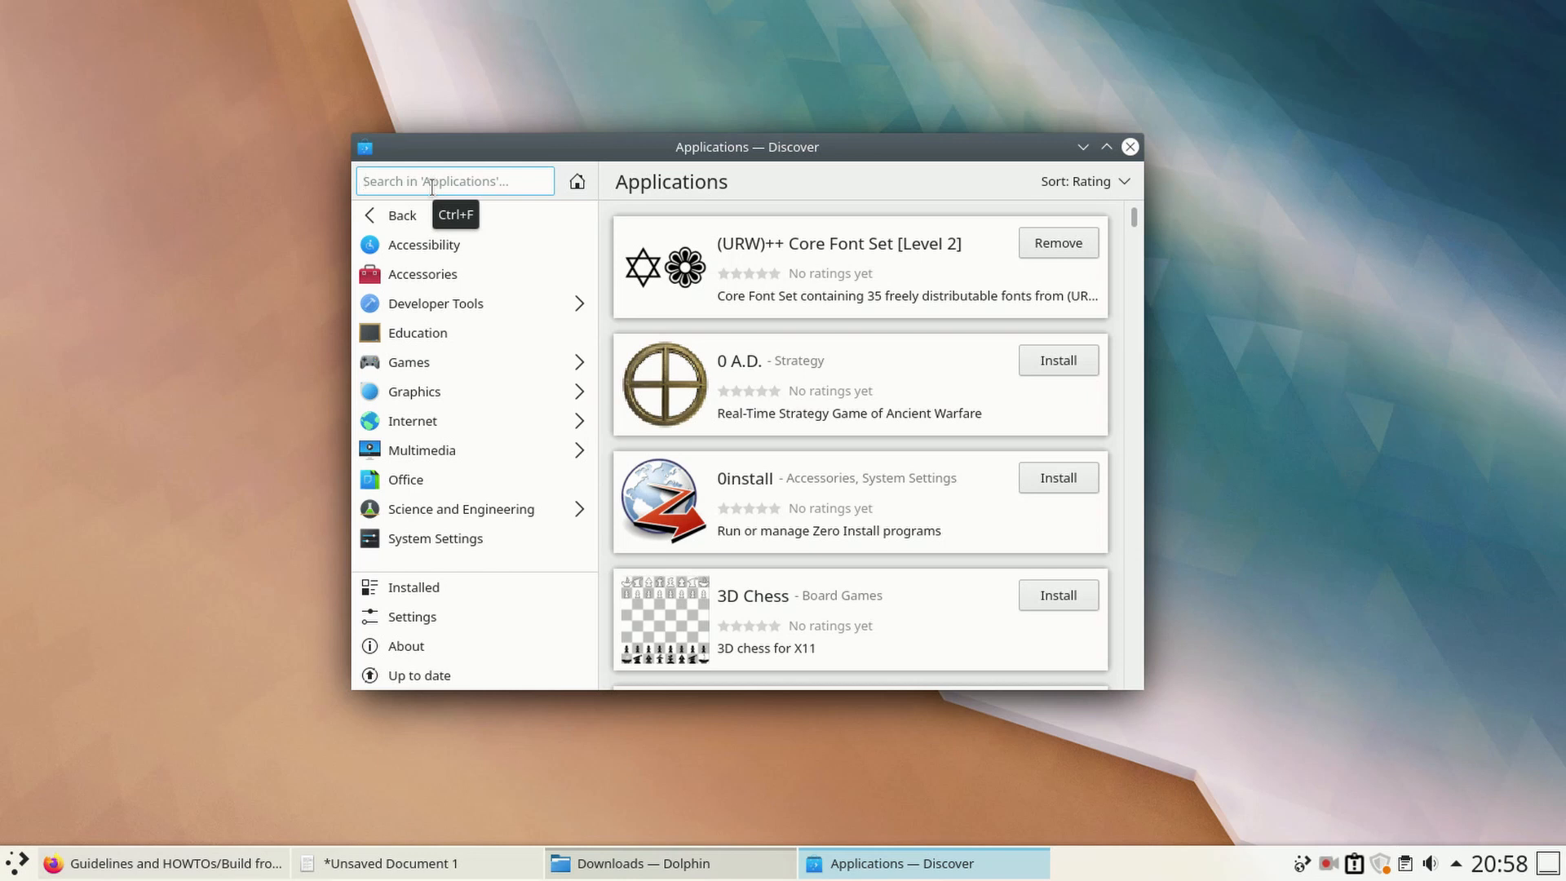
text(ark)
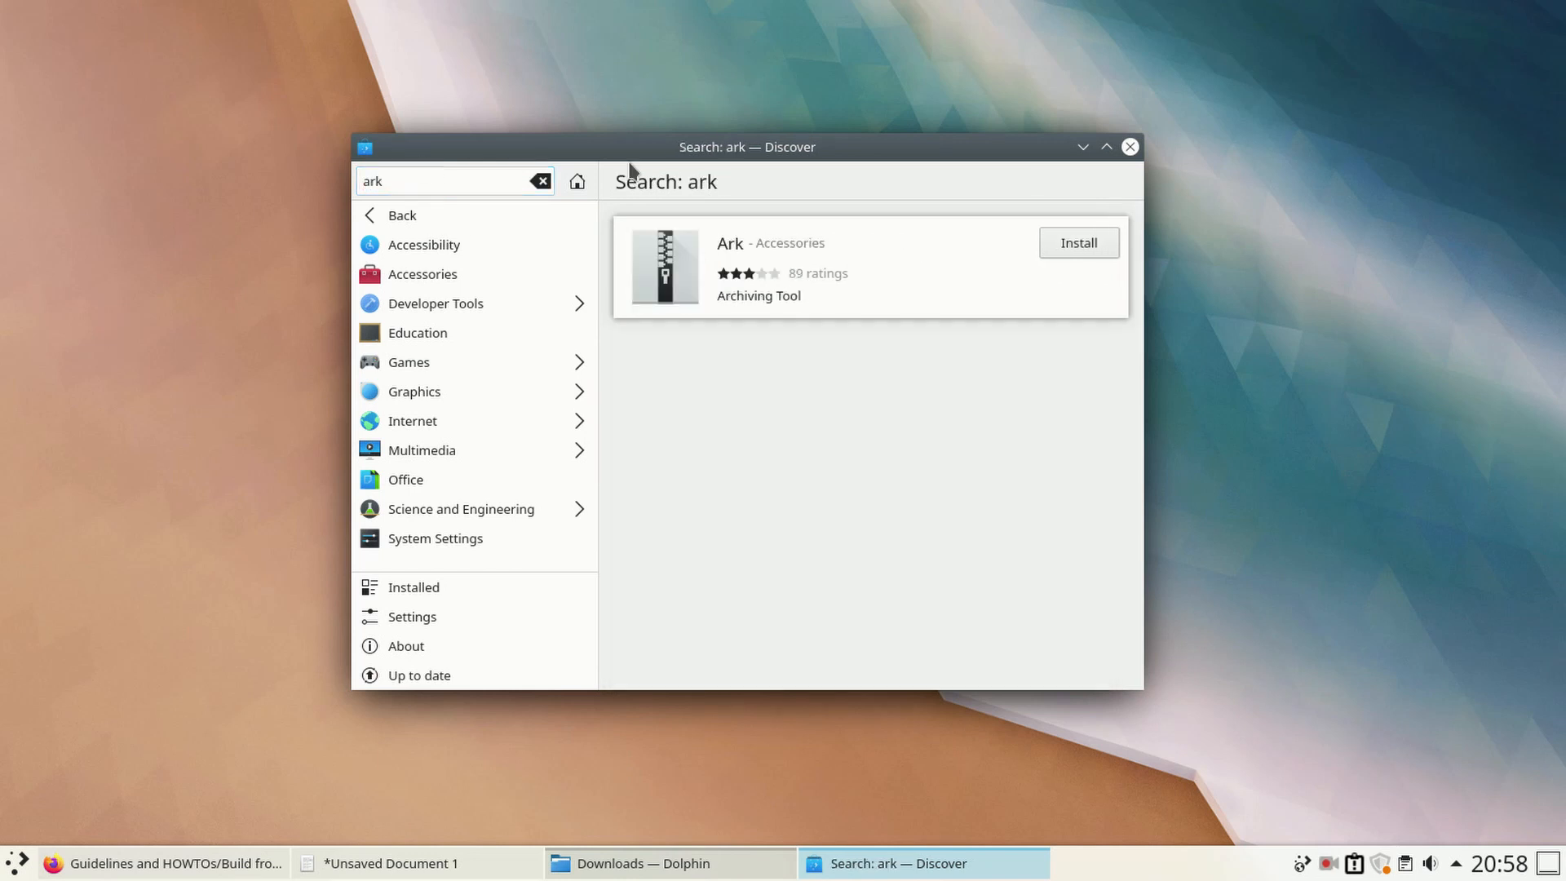
Step: Install the Ark archiving tool, authorizing with the account password, and close Discover once it is installed
click(1078, 243)
text(••••••)
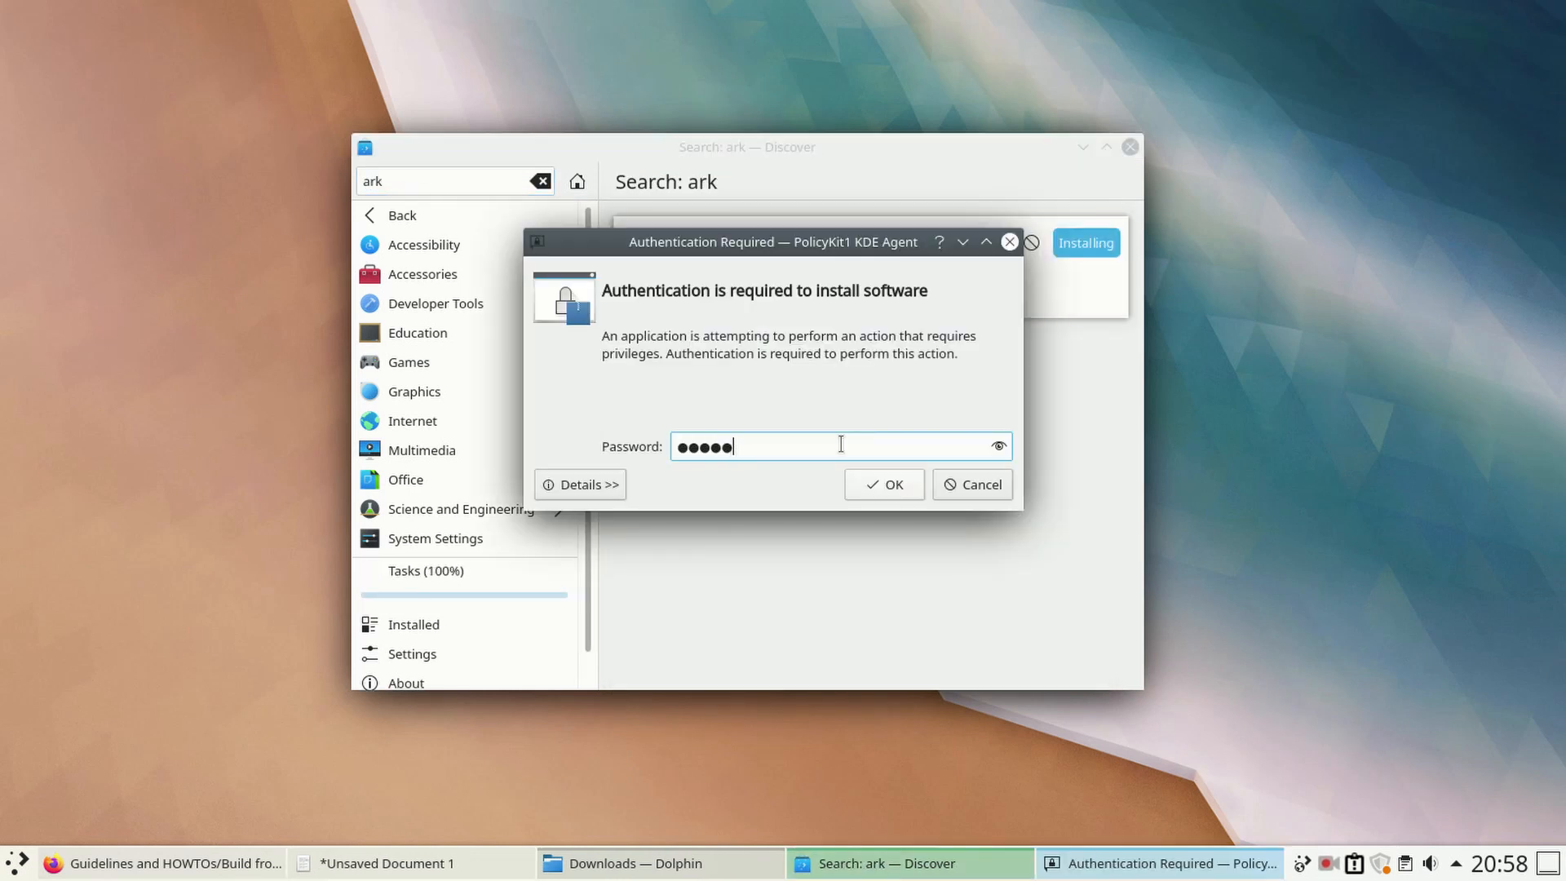
key(Return)
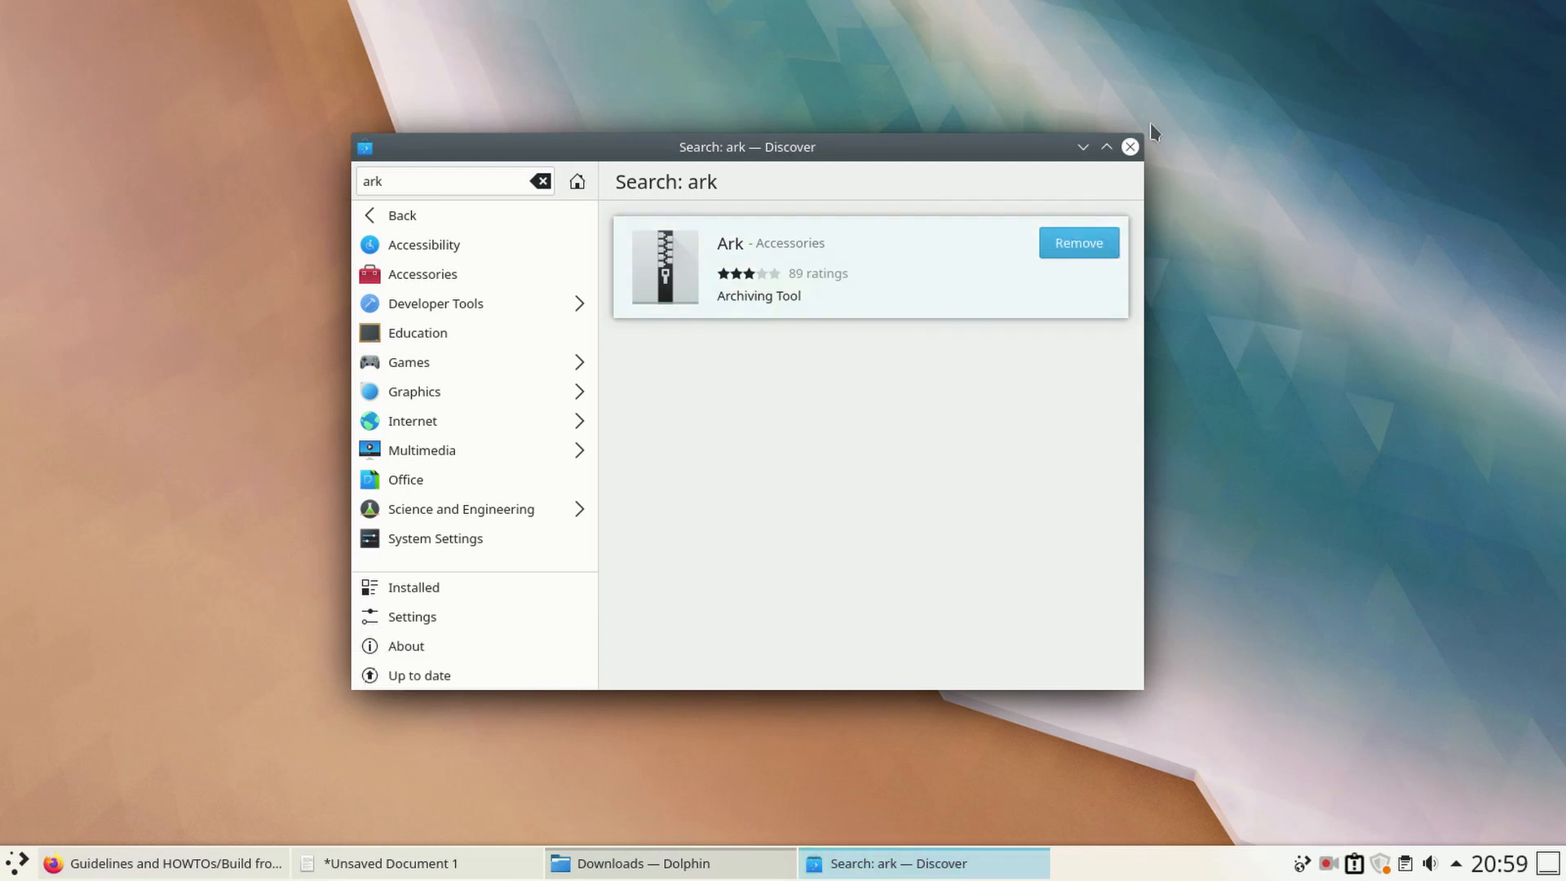
click(1130, 147)
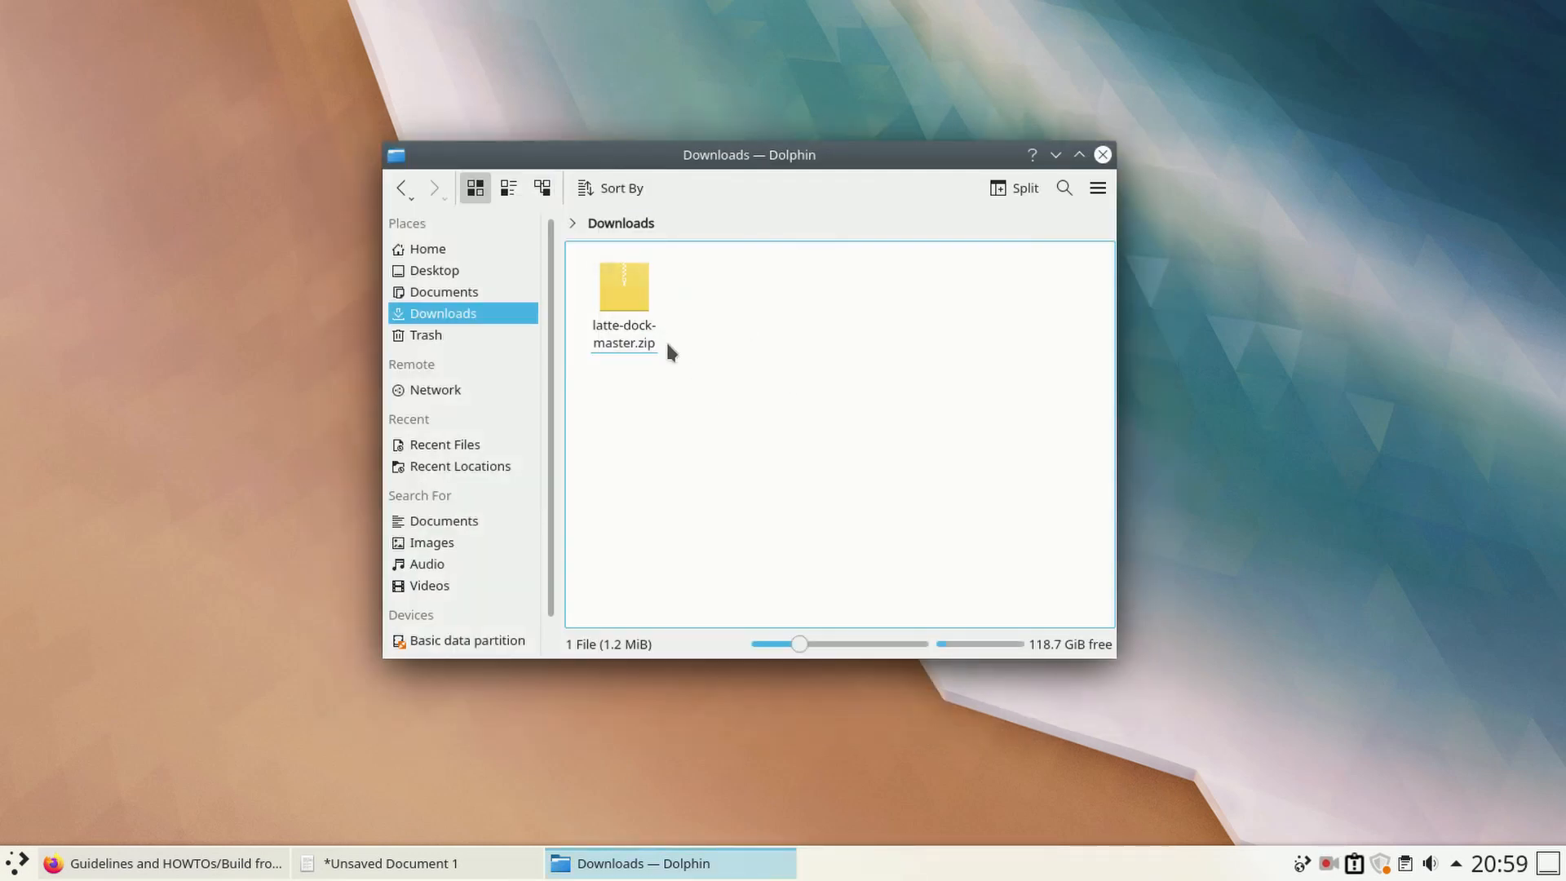
Step: Open latte-dock-master.zip with Ark, extract it into the Downloads folder, and close Ark
right_click(623, 300)
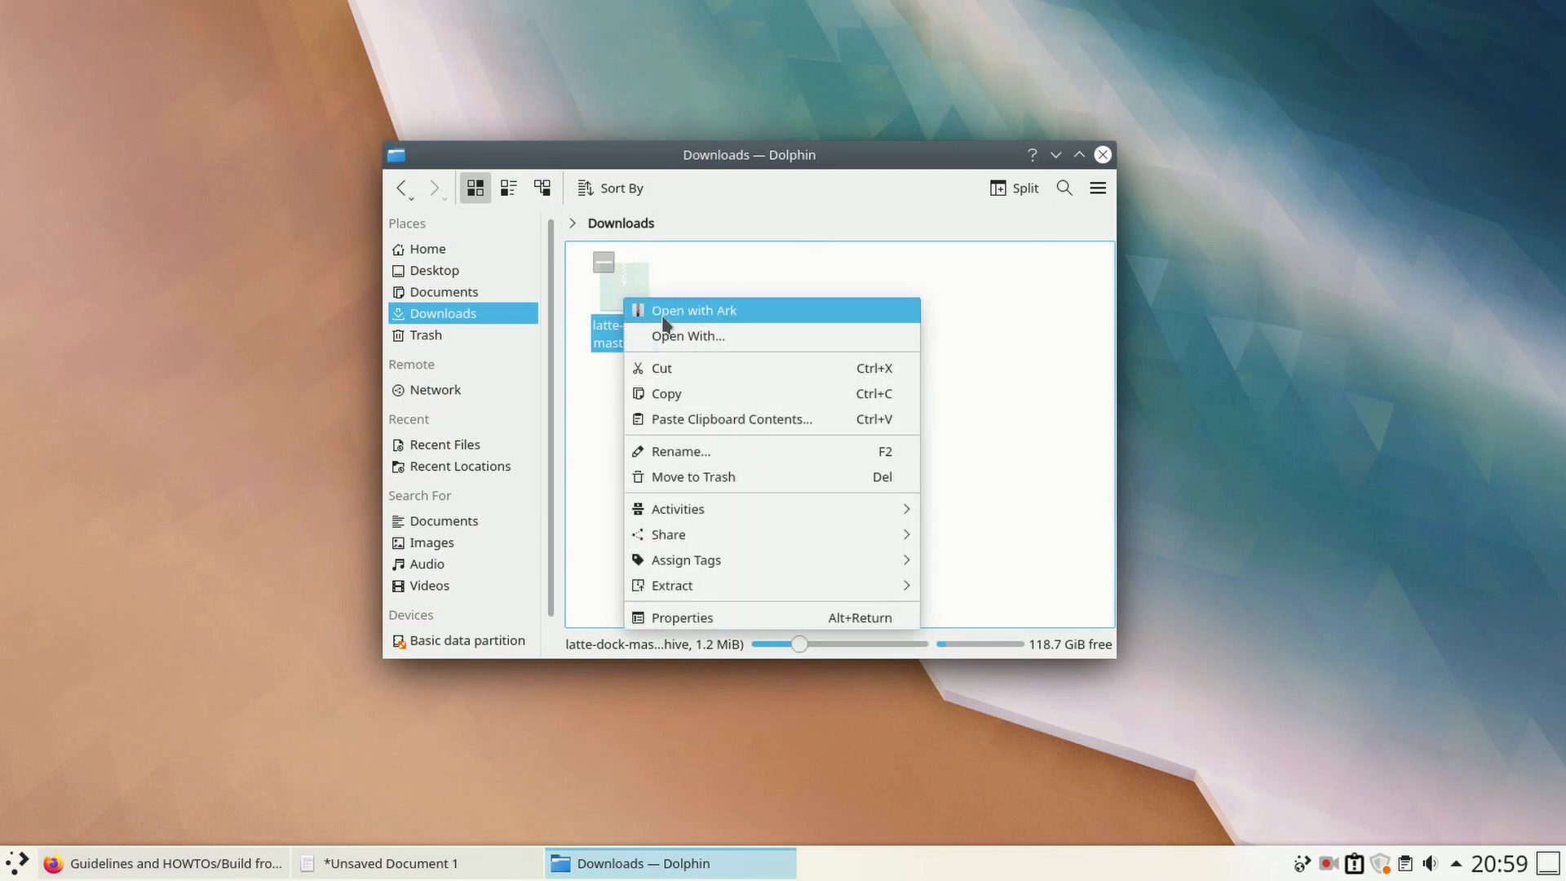
click(737, 312)
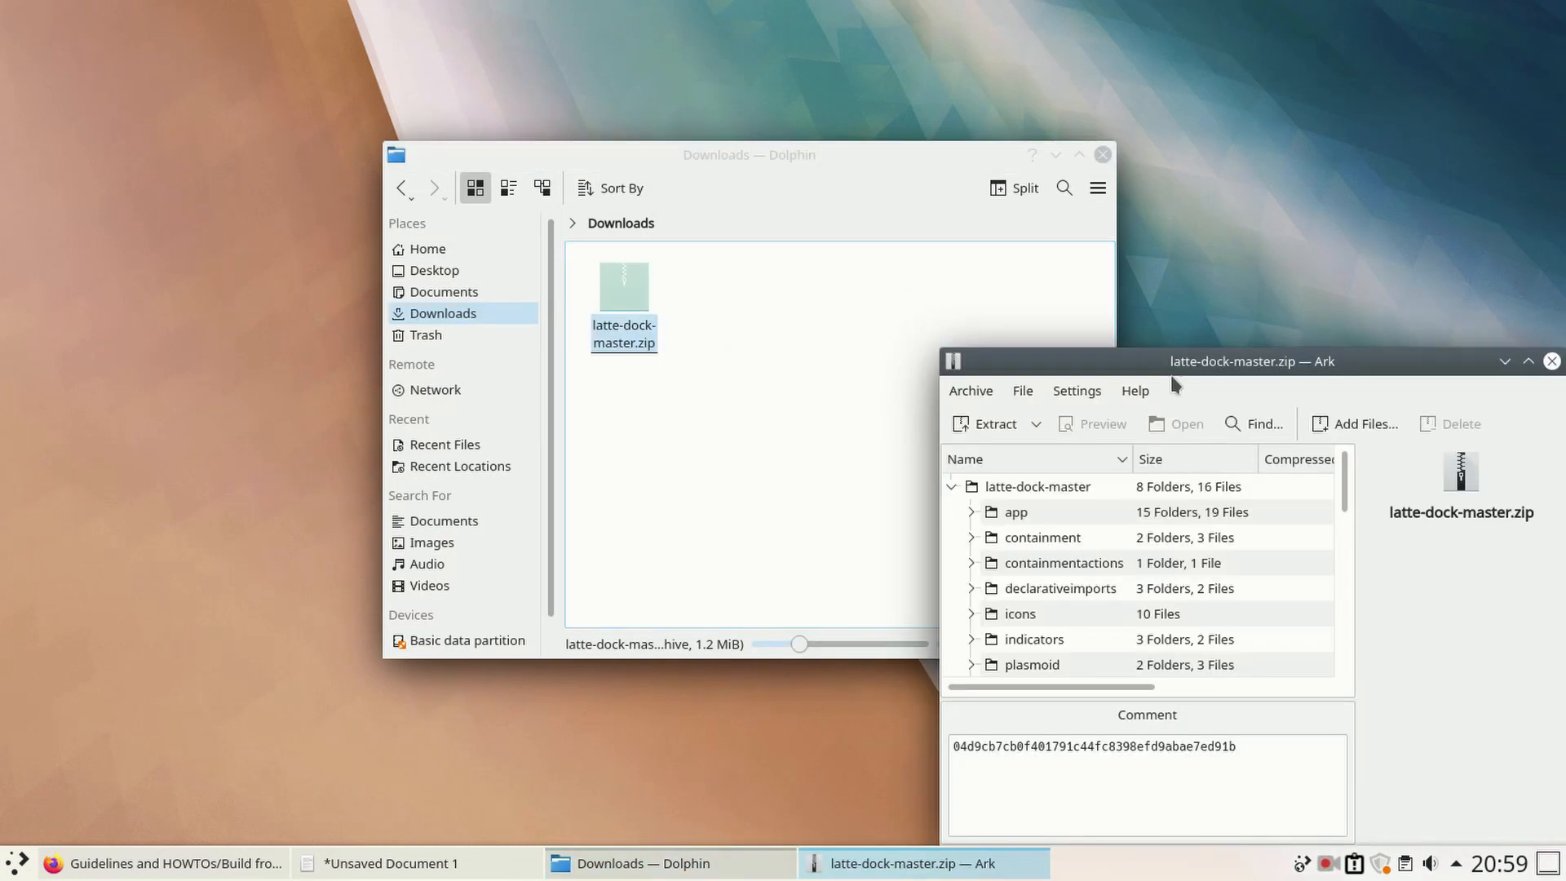
drag(1220, 369, 744, 222)
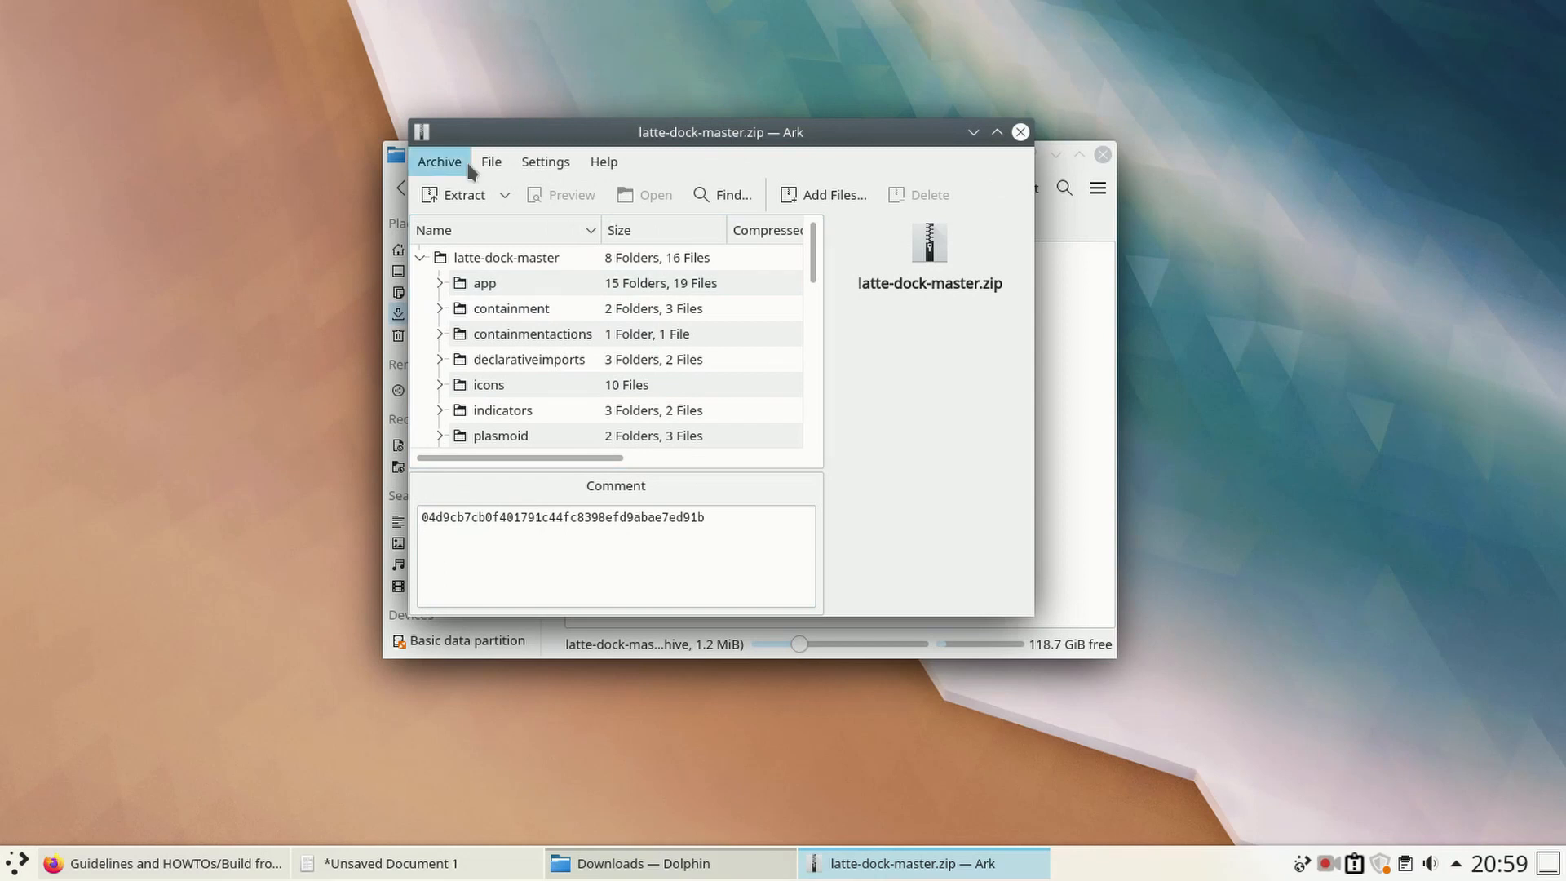
click(456, 194)
click(919, 551)
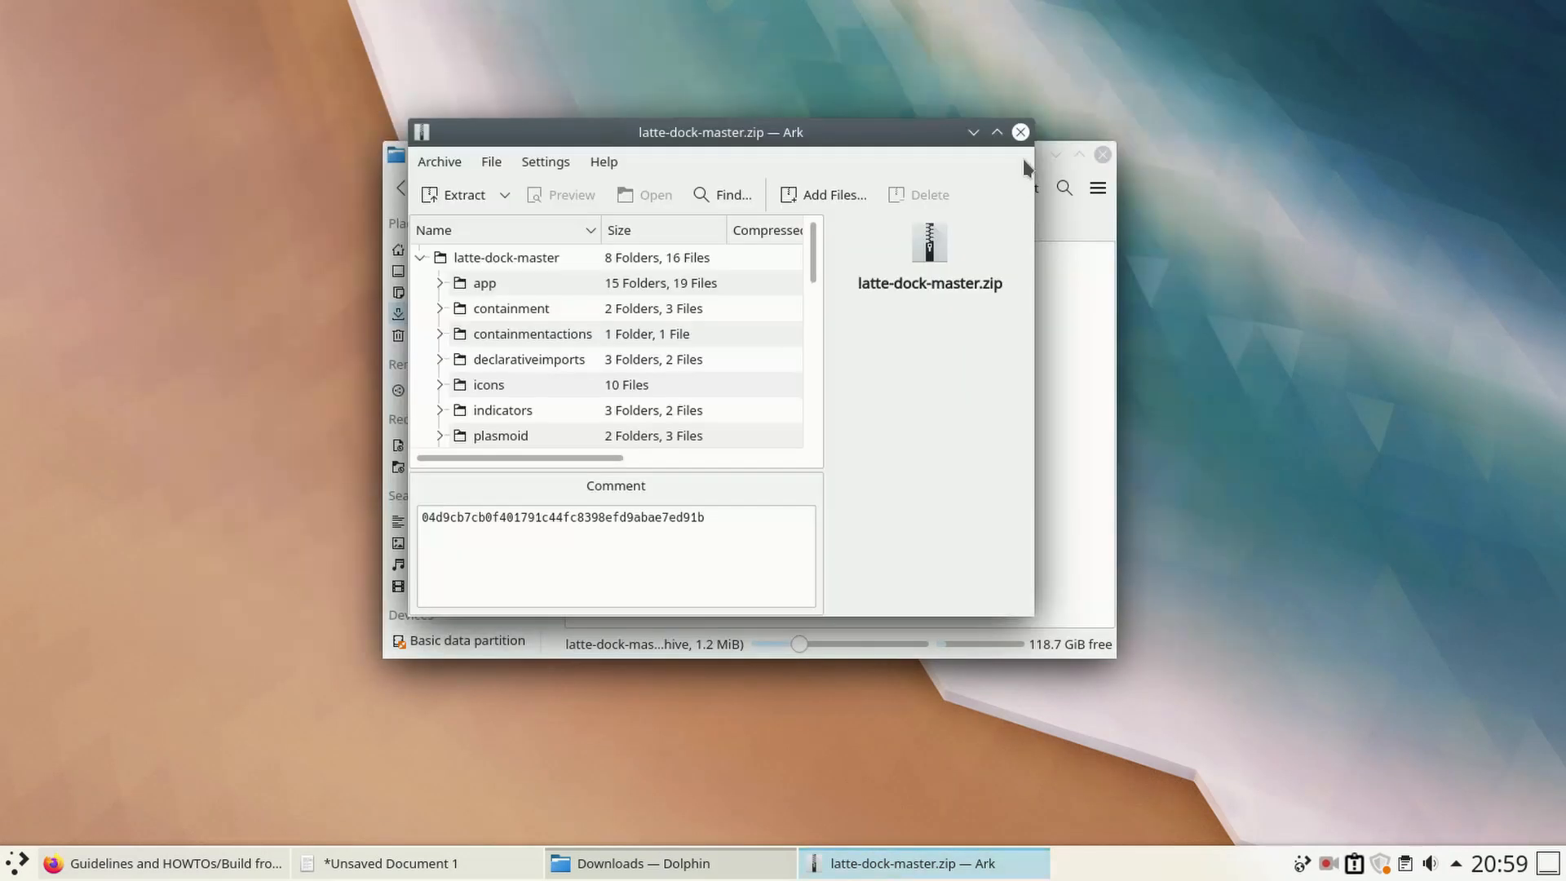
drag(896, 144, 1309, 234)
click(1430, 229)
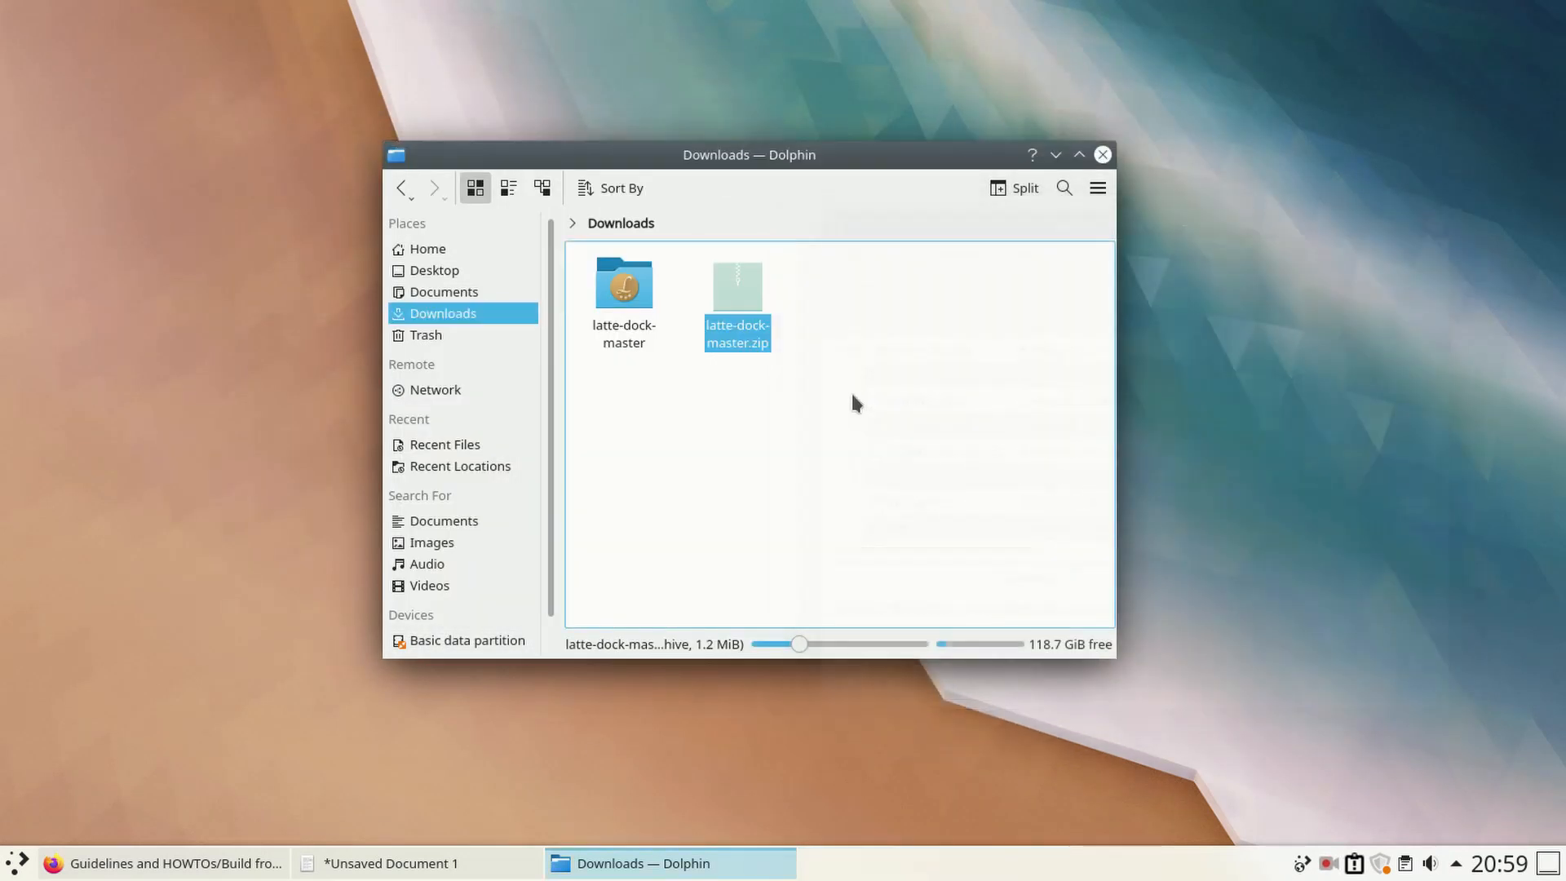
Step: Open the extracted latte-dock-master folder and start a terminal in it
click(850, 390)
double_click(640, 334)
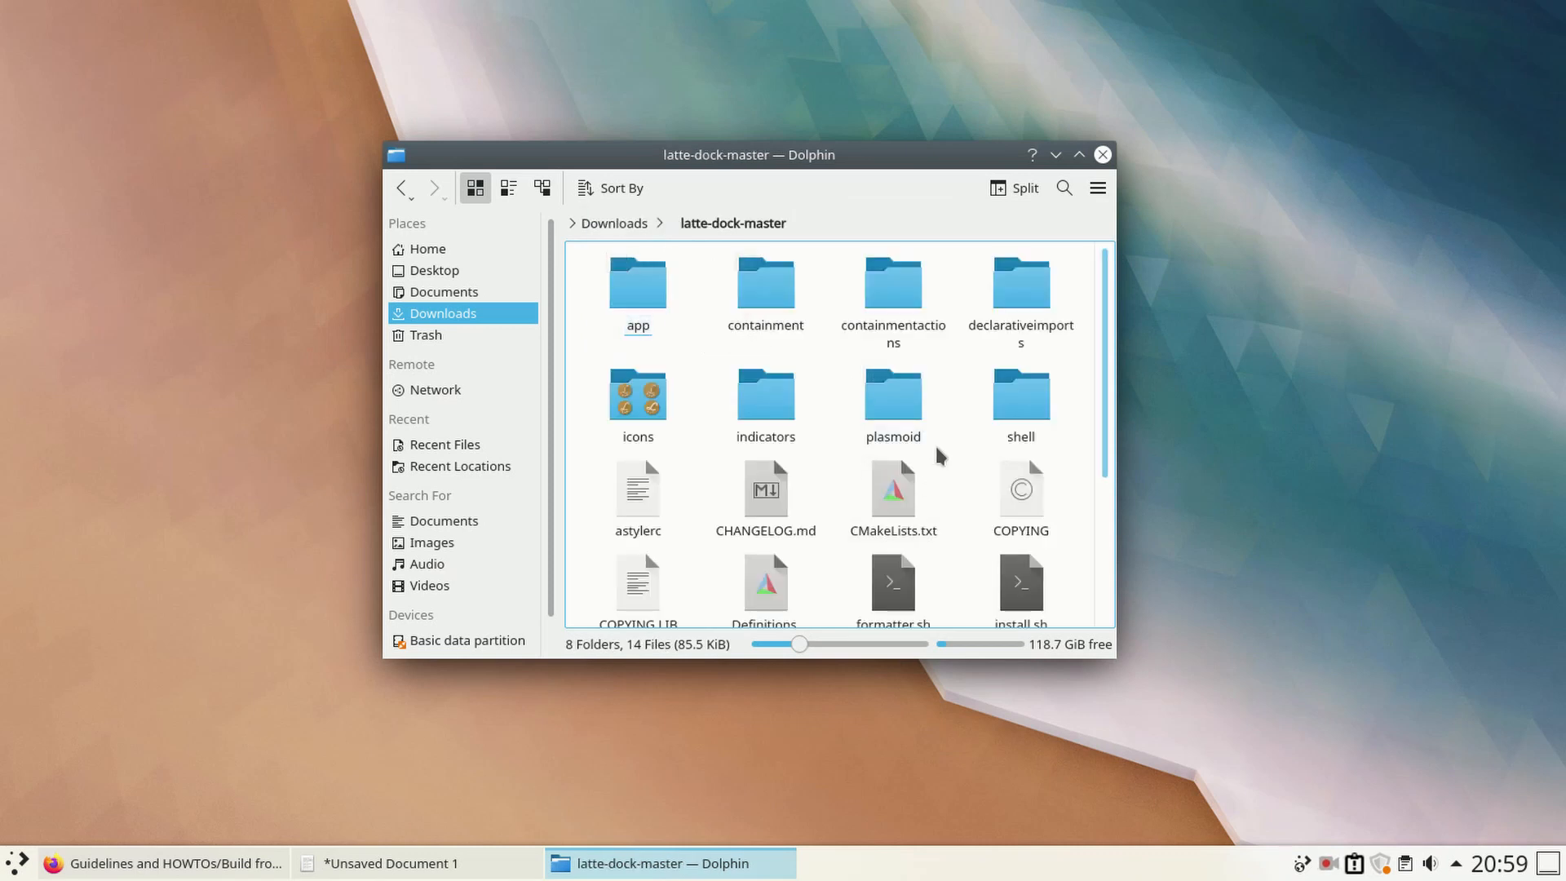
scroll(897, 457, down, 3)
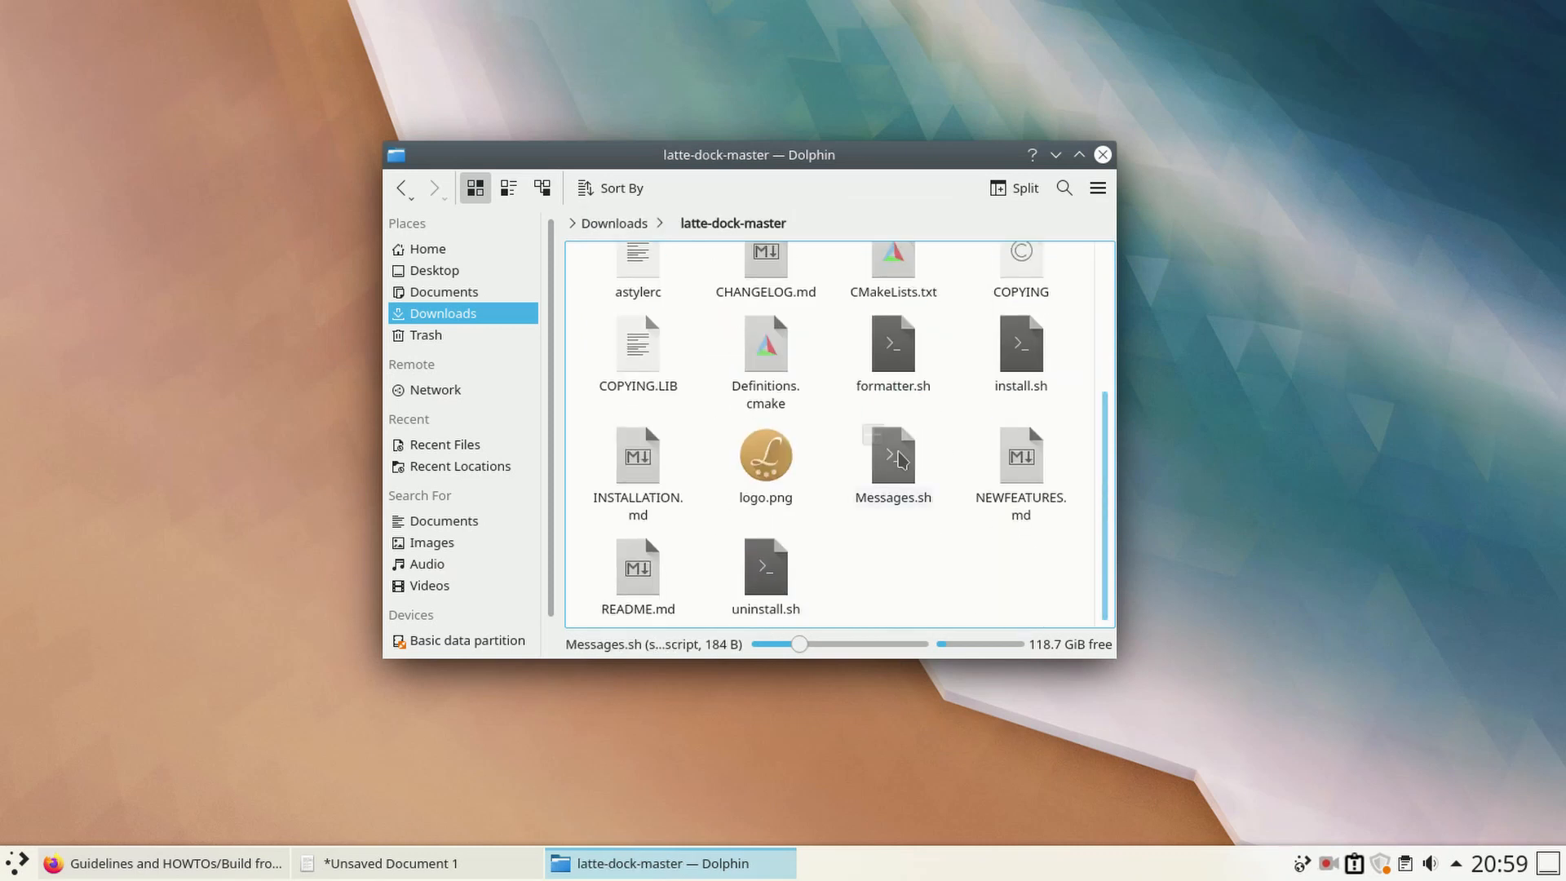
right_click(881, 557)
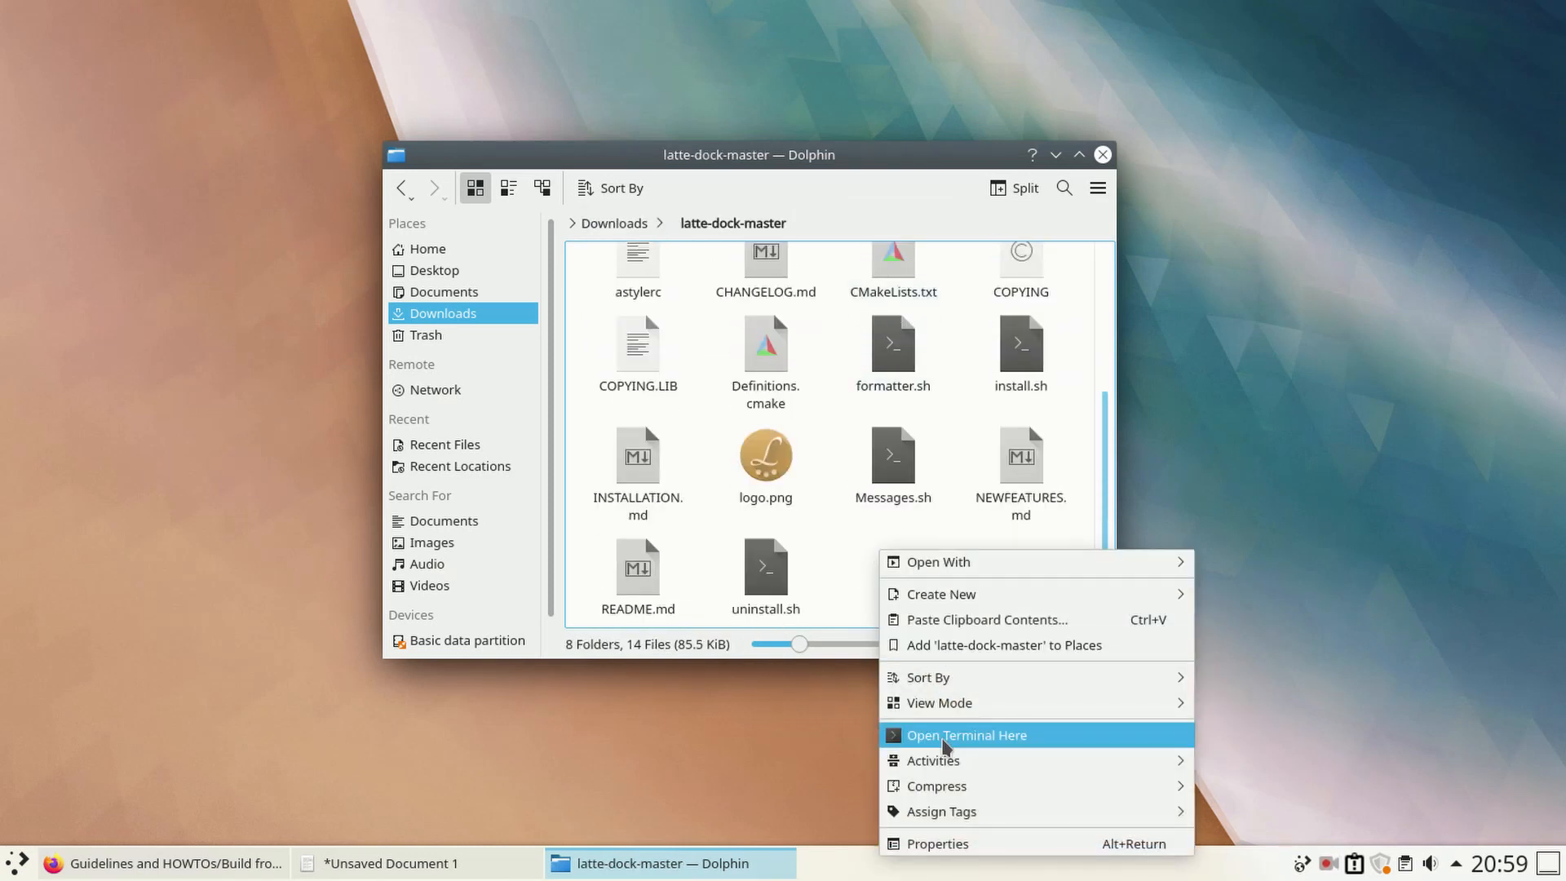
click(947, 736)
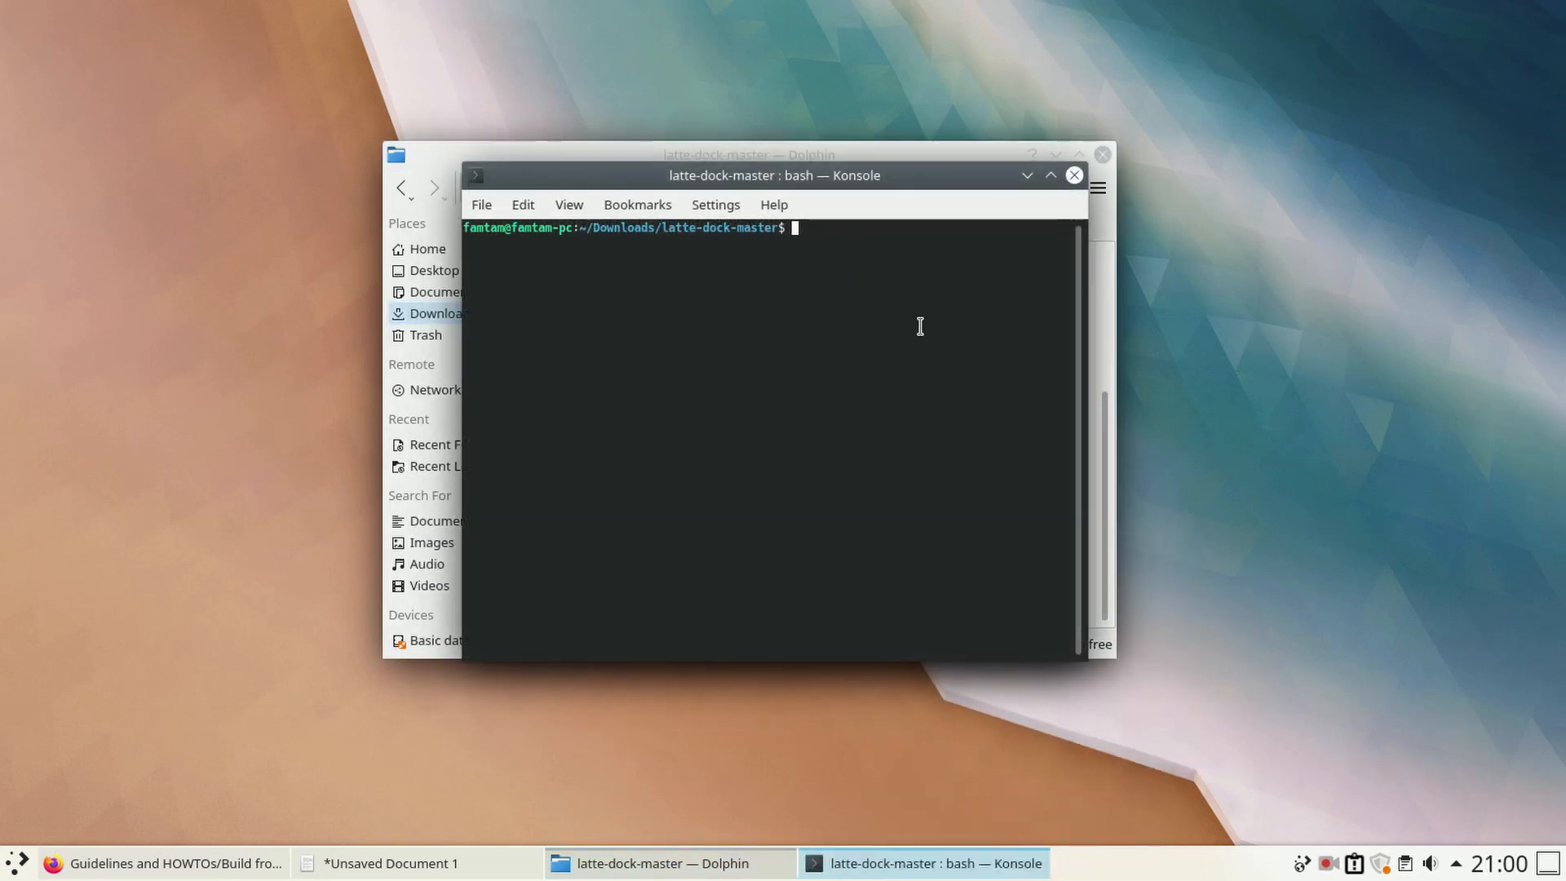
Step: Run sh install.sh, authorize with the account password, and close the terminal and file manager once the installation completes
text(sh install.sh)
key(Return)
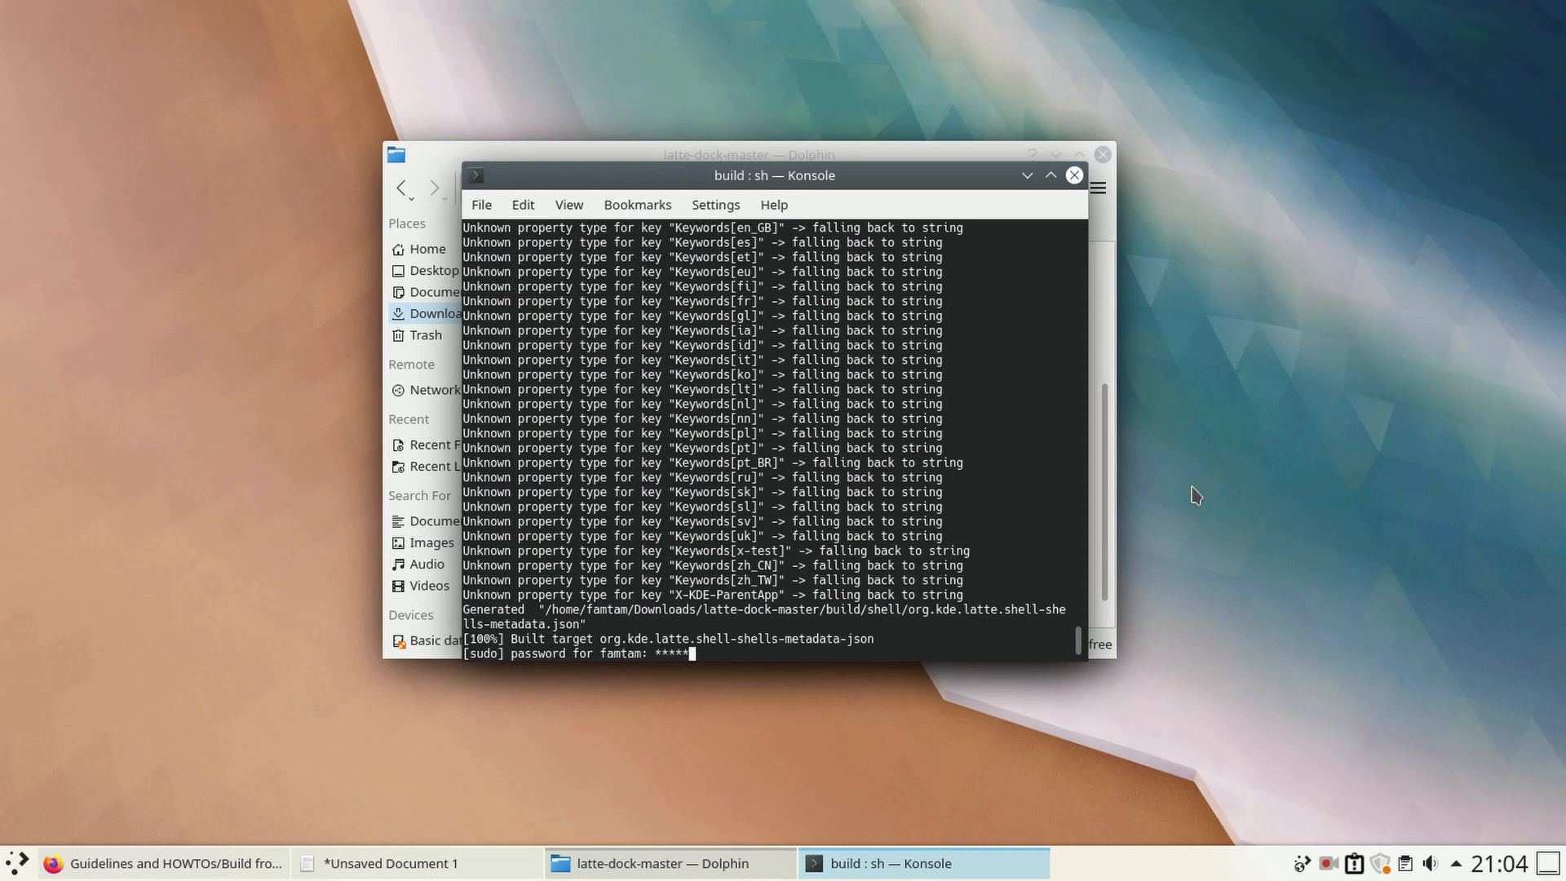
key(Return)
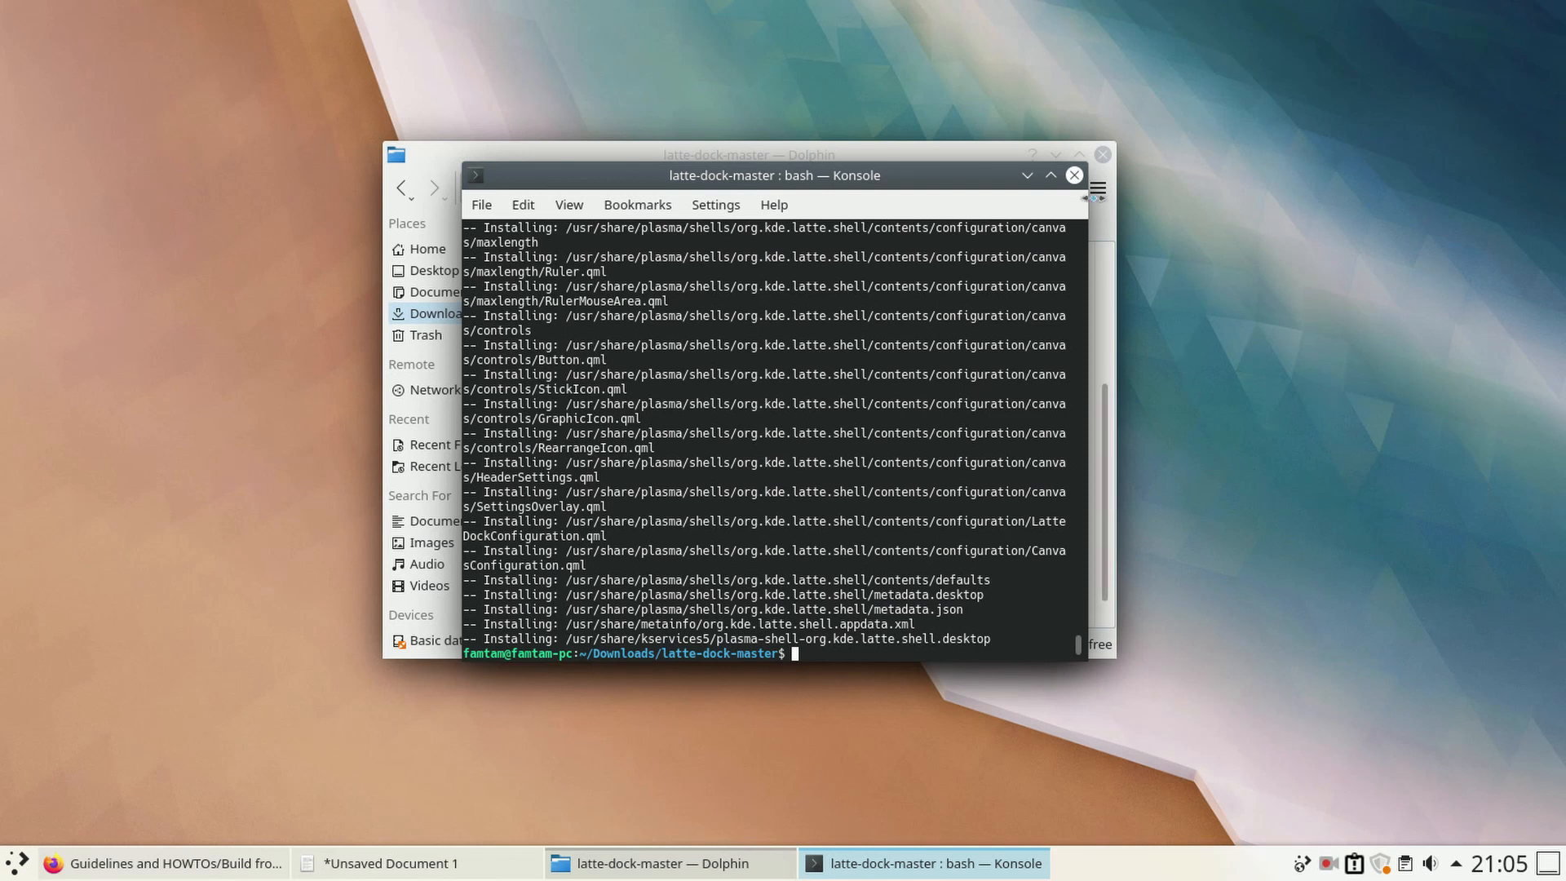
click(1075, 175)
click(1102, 161)
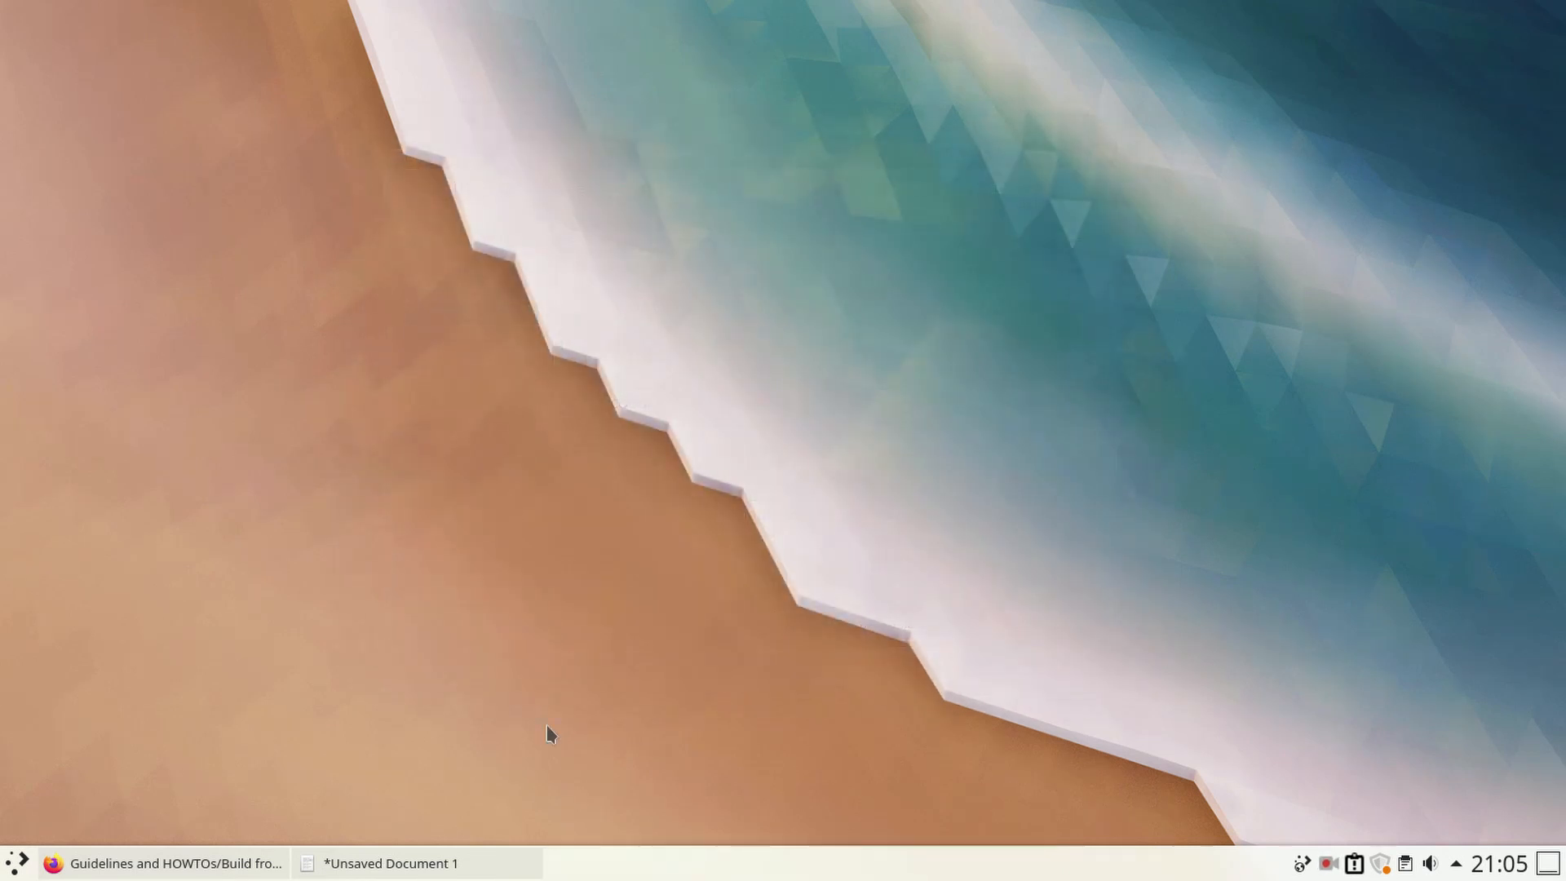
Step: Search the application launcher for "latte" and start Latte Dock
click(14, 872)
text(latte)
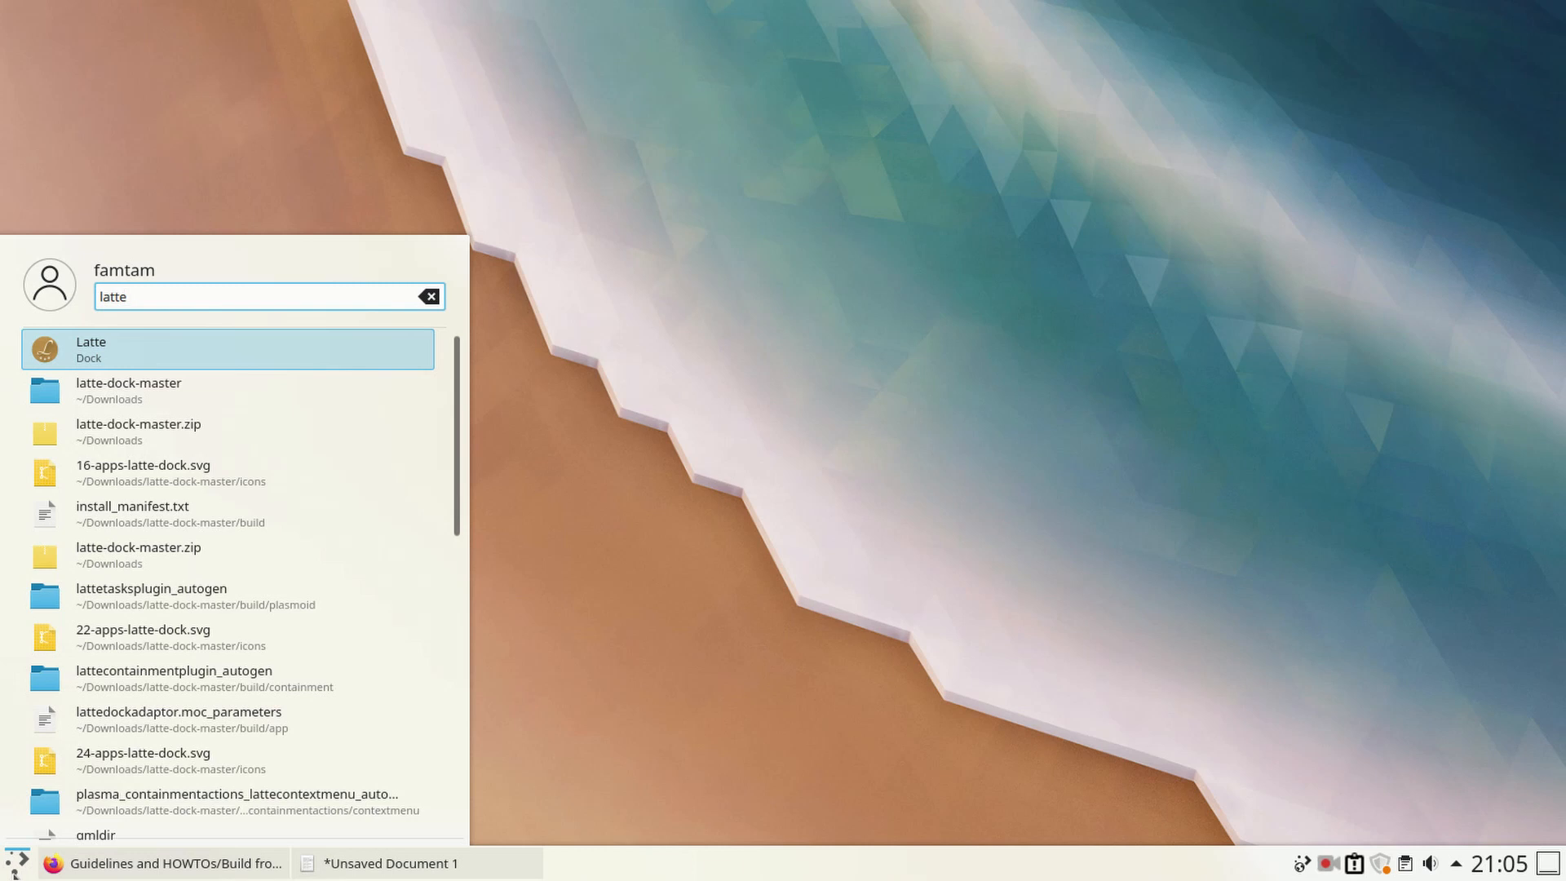
click(98, 349)
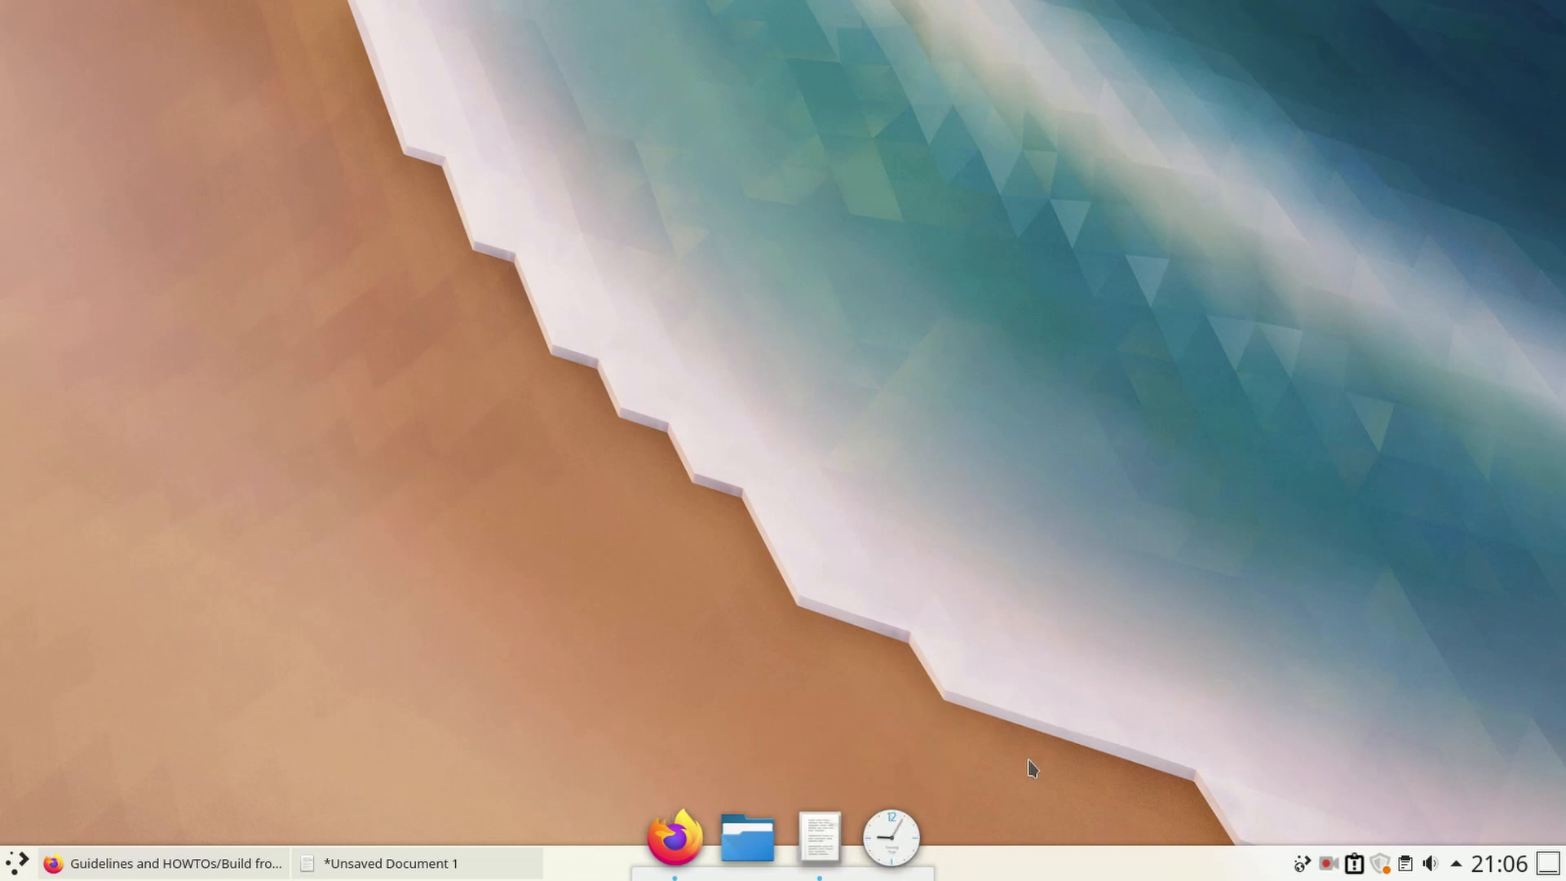
Step: Open the dock's layout manager and install Moe Layout from the downloadable add-ons
right_click(791, 860)
mouse_move(947, 565)
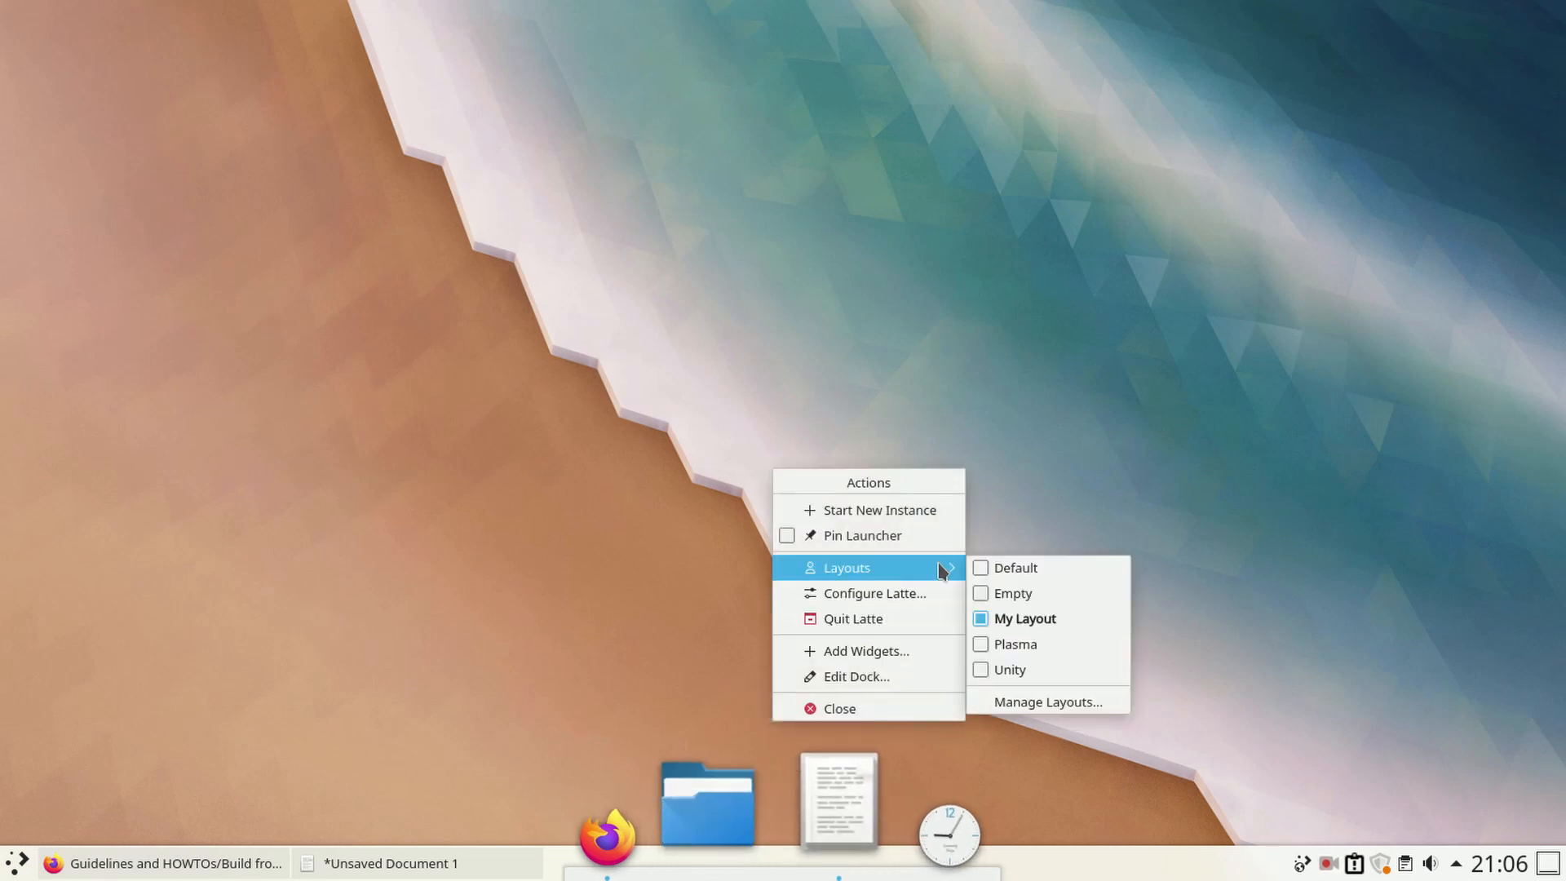
click(1049, 703)
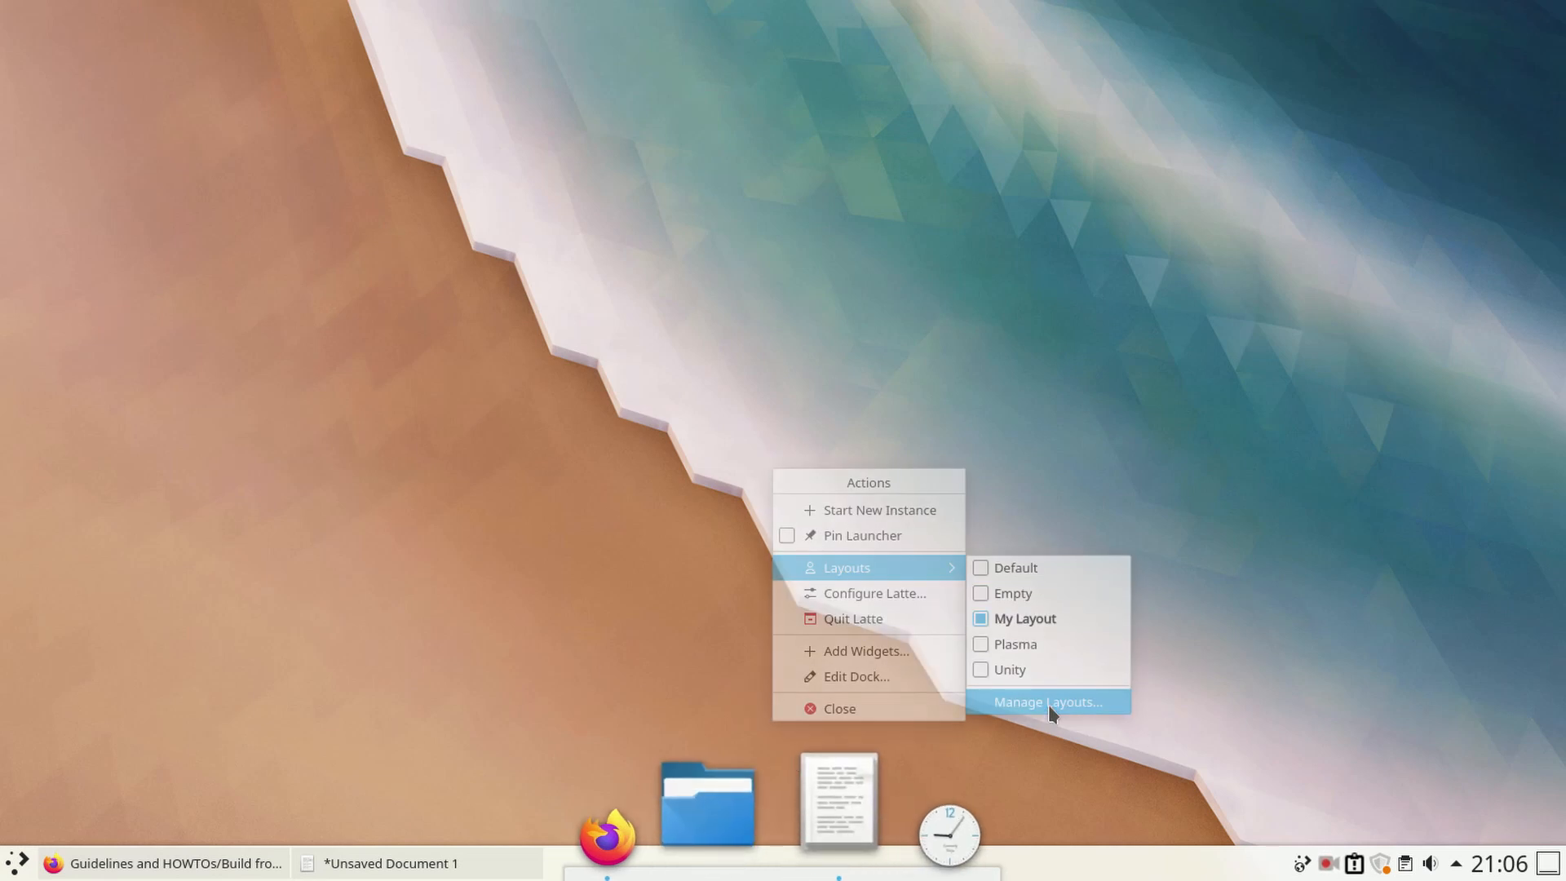
click(1034, 592)
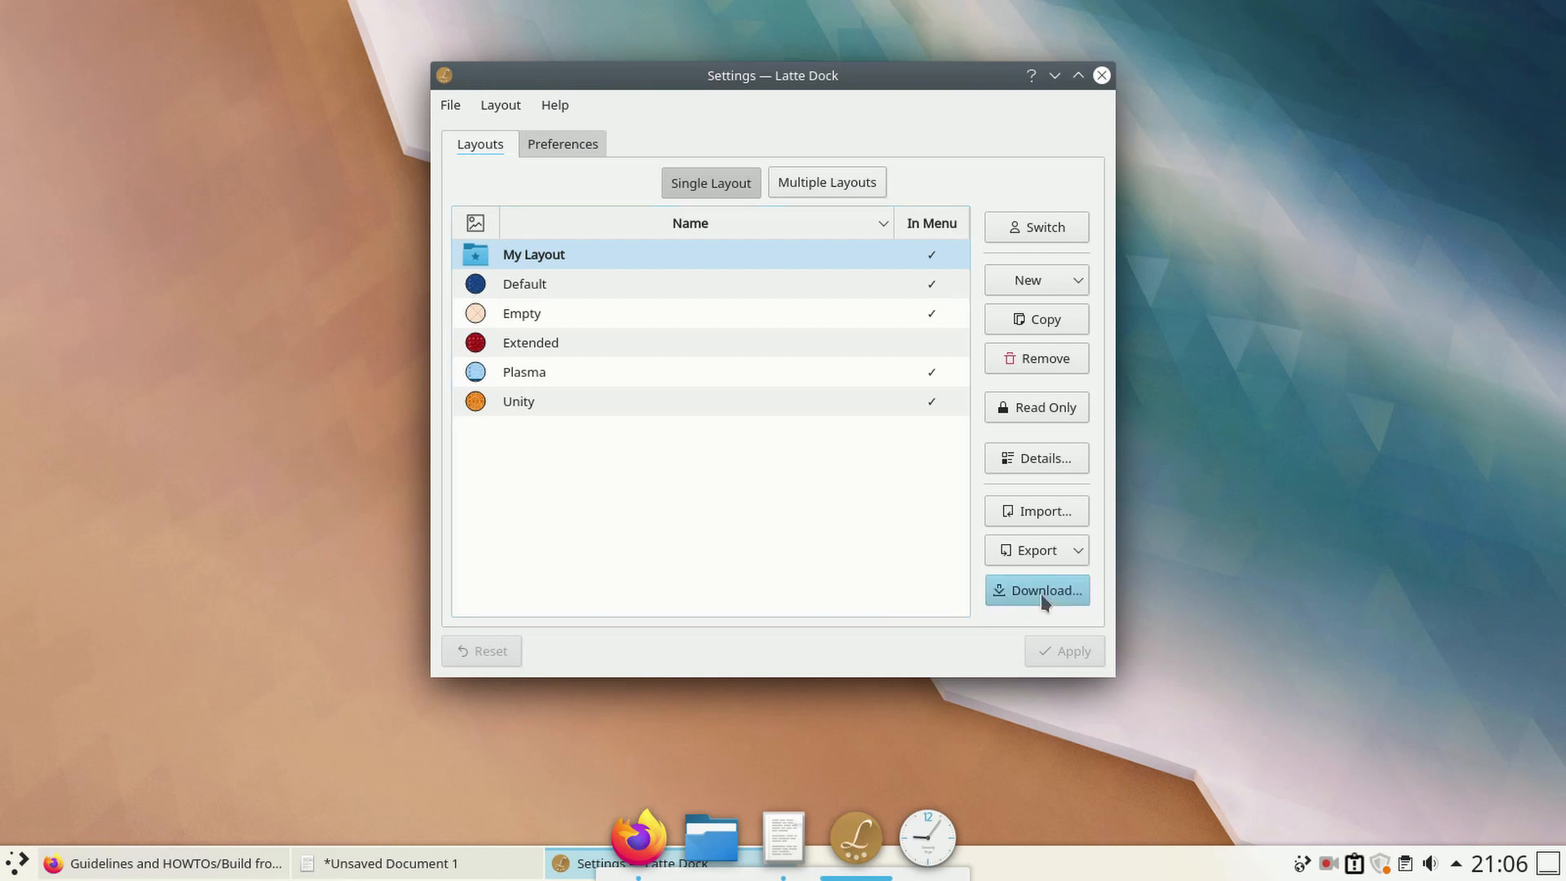
scroll(730, 418, down, 1)
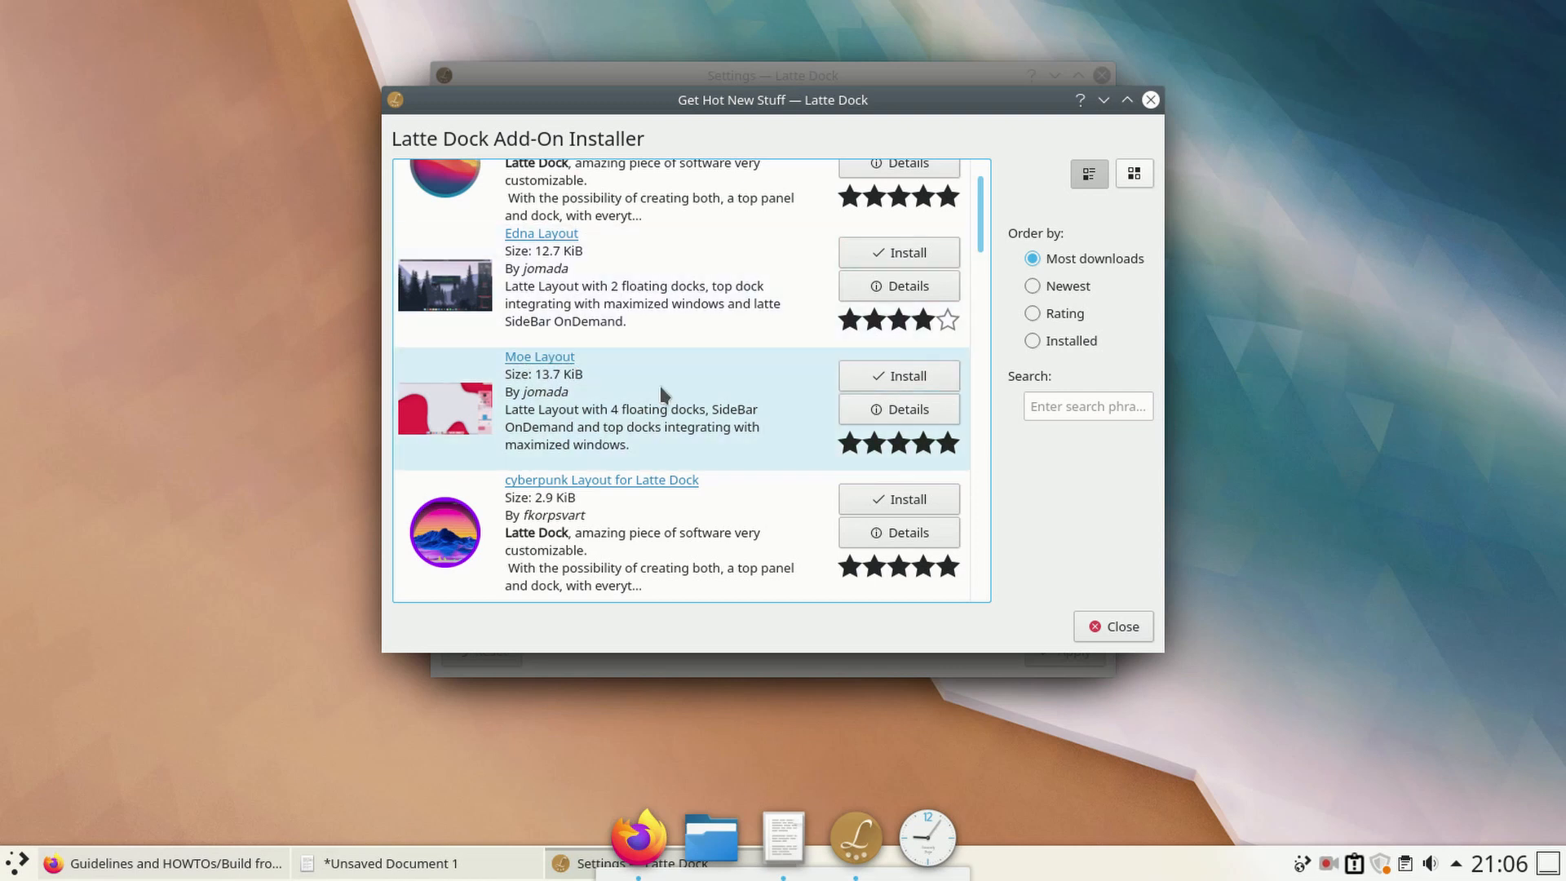
click(895, 379)
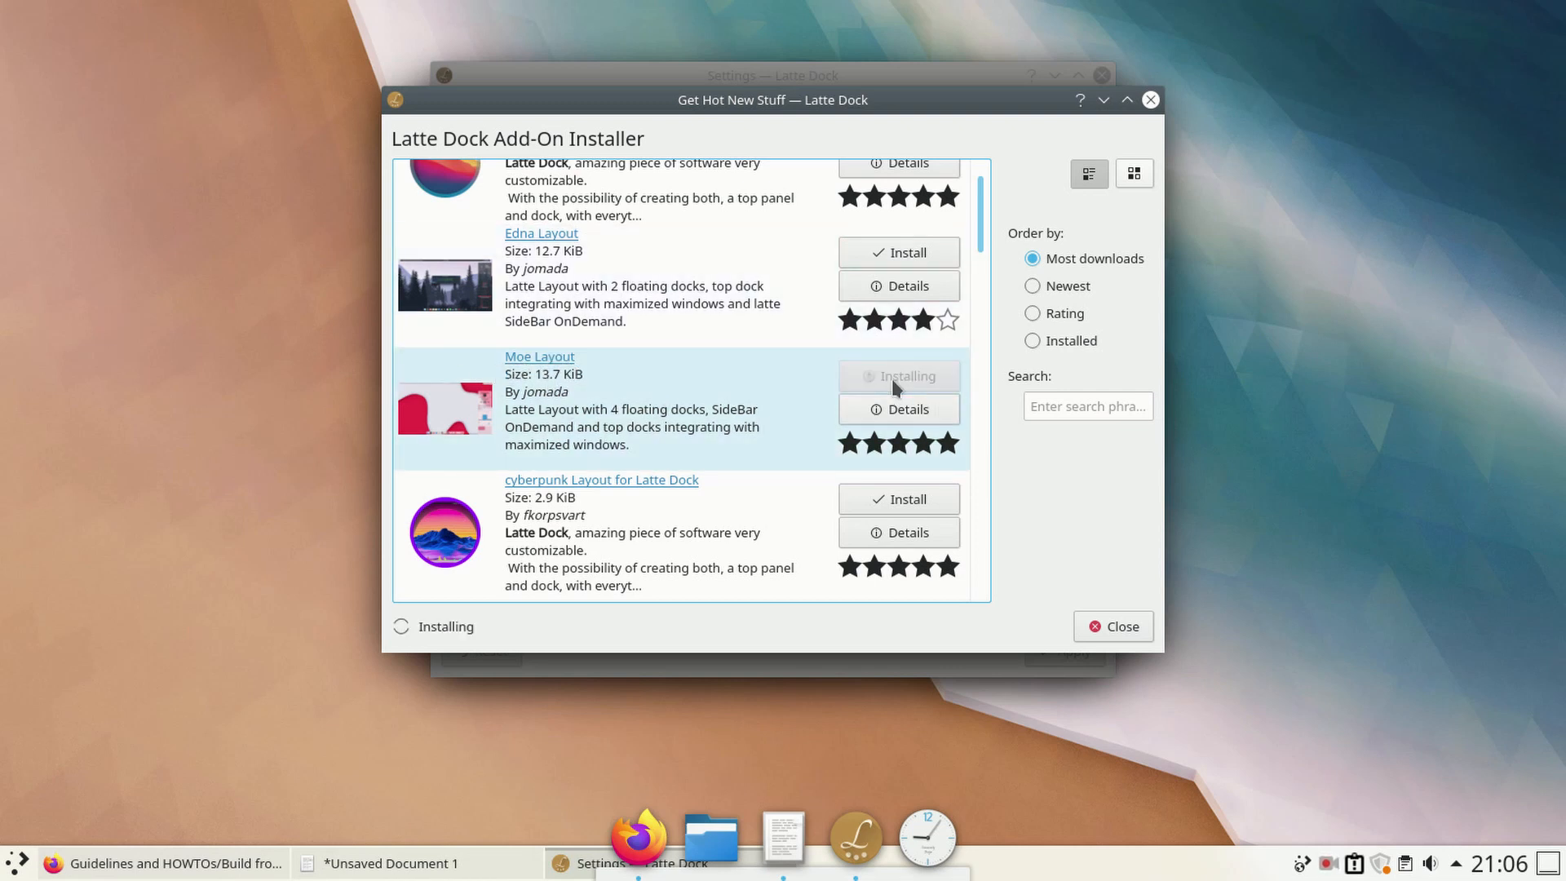
click(1152, 100)
Step: Apply the downloaded Moe layout, switch the dock to it, and close the Latte Dock settings
click(571, 375)
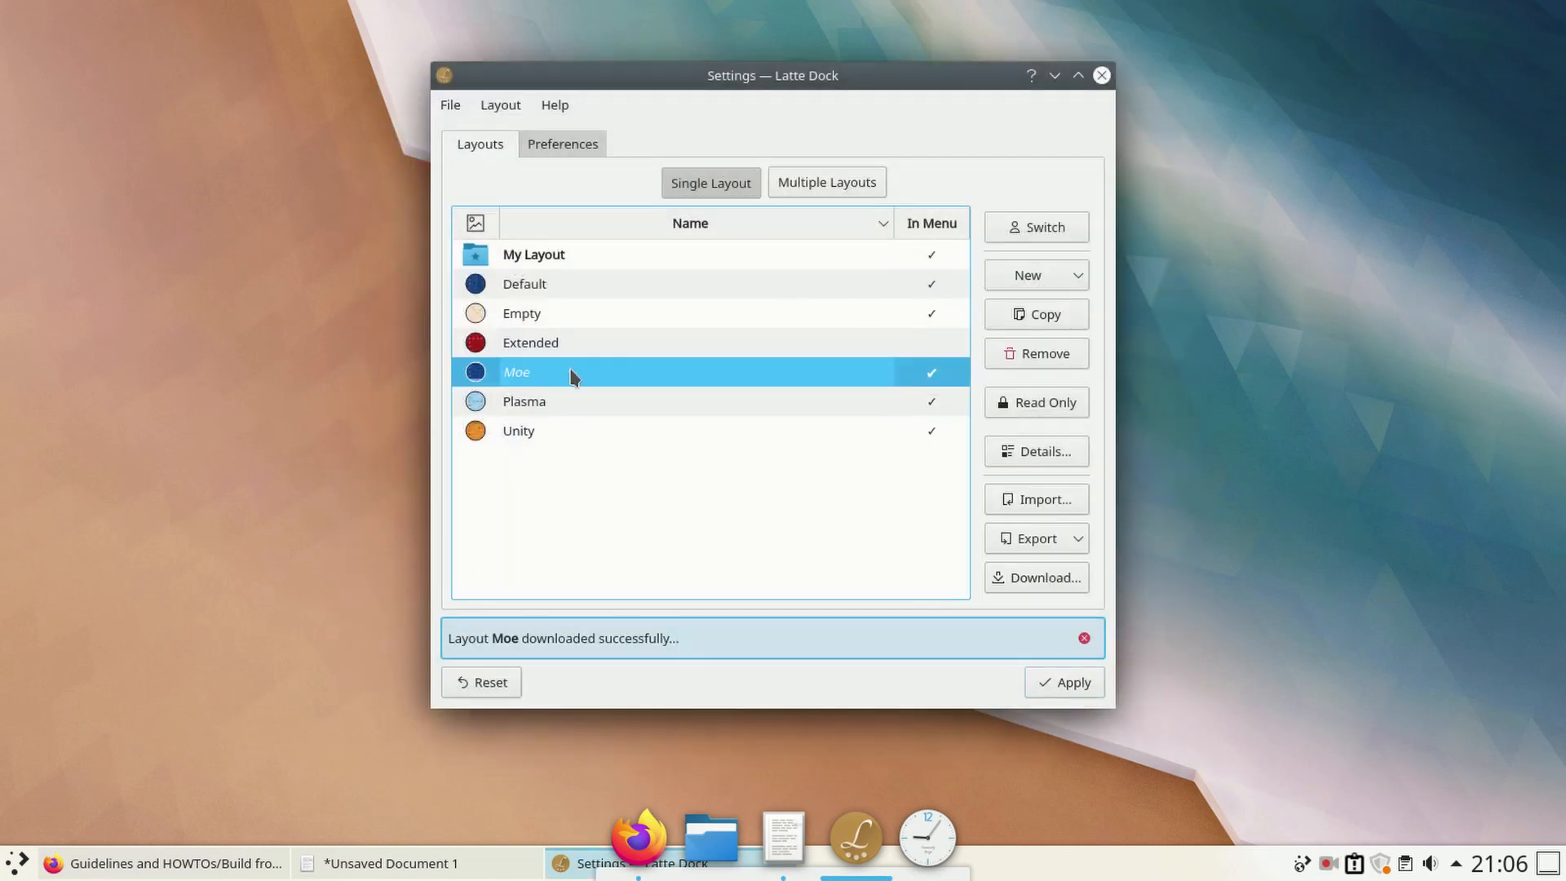
click(1079, 688)
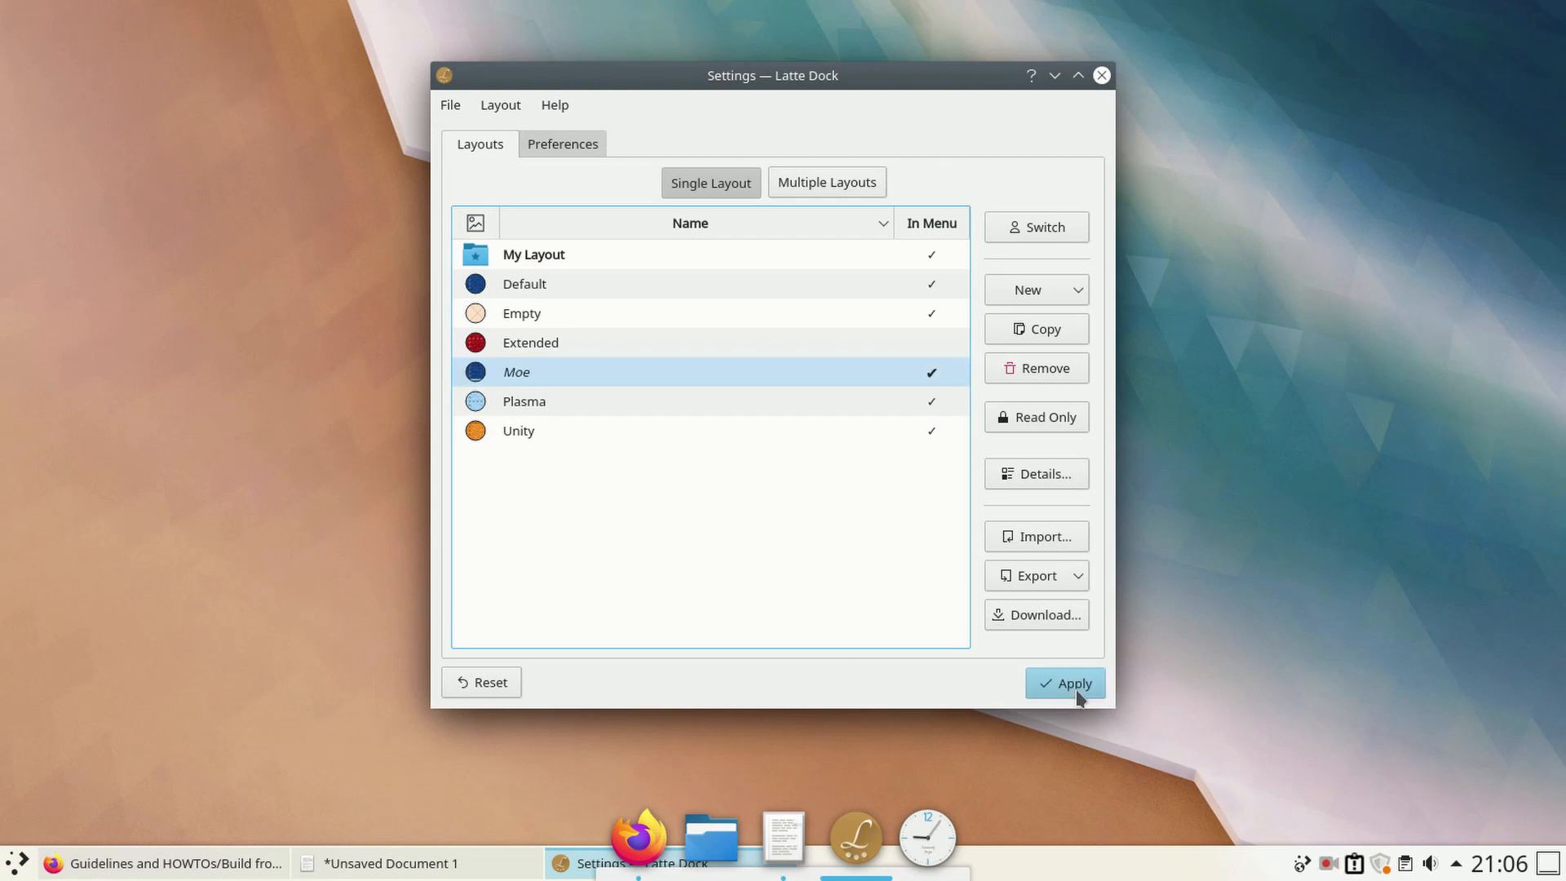
click(1040, 232)
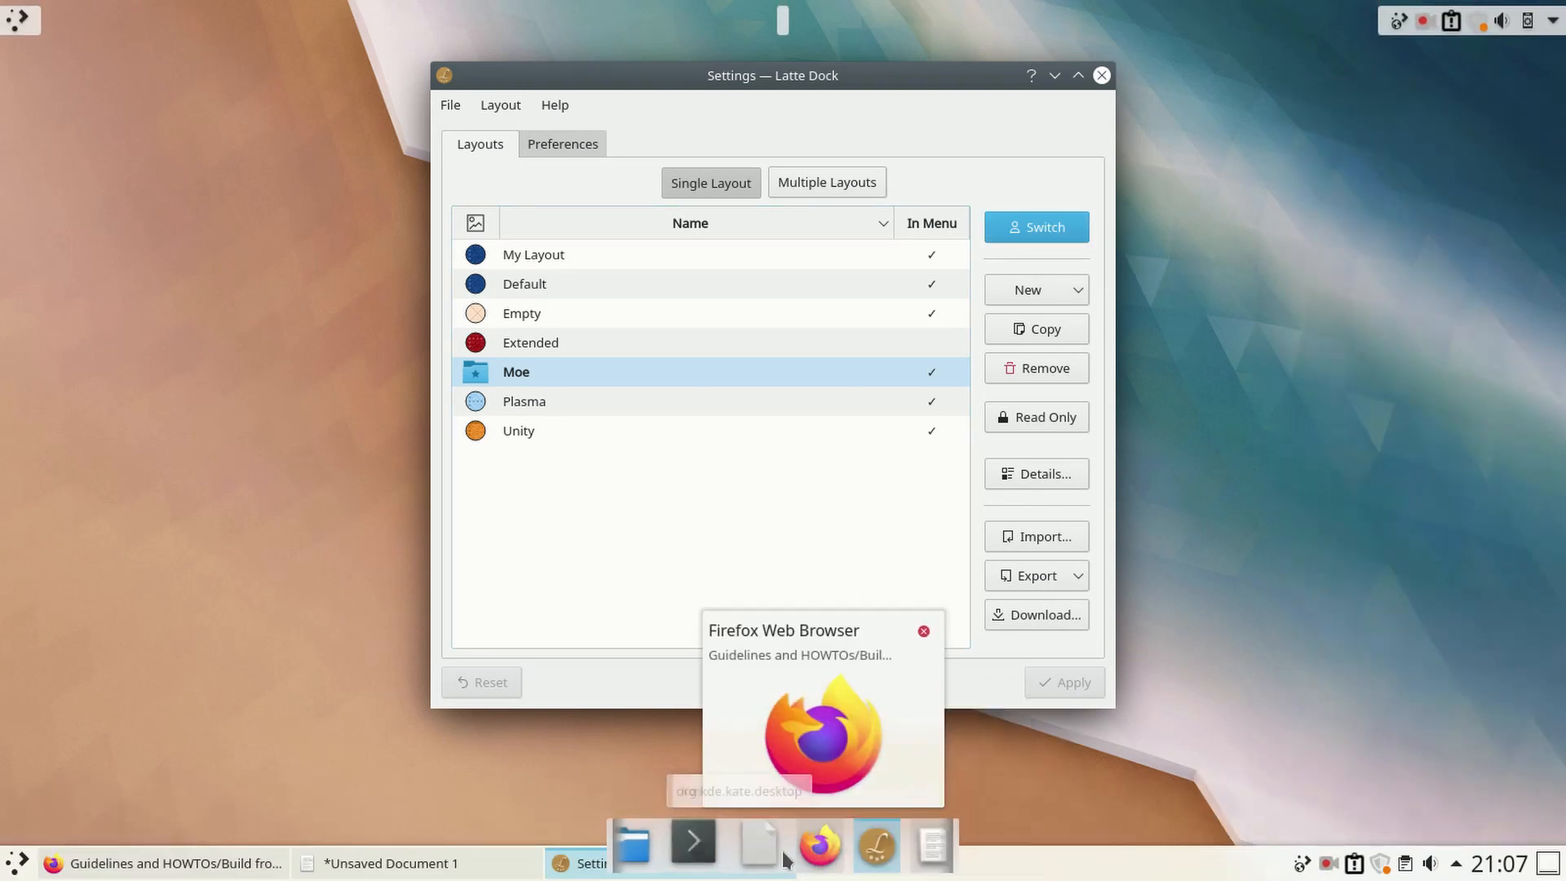
click(1101, 75)
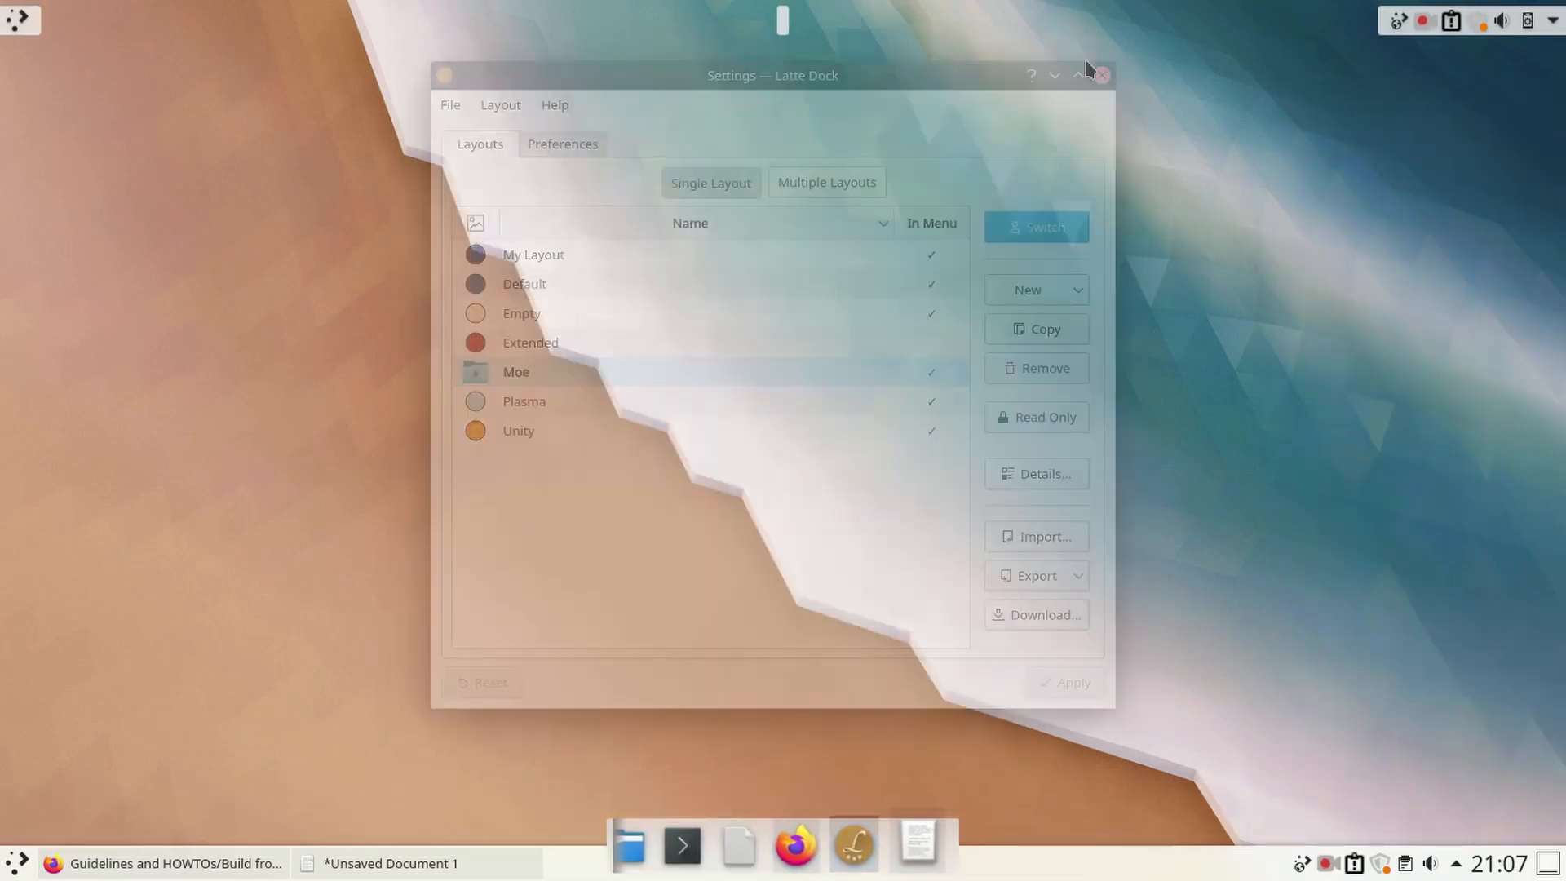
click(1555, 23)
click(1554, 23)
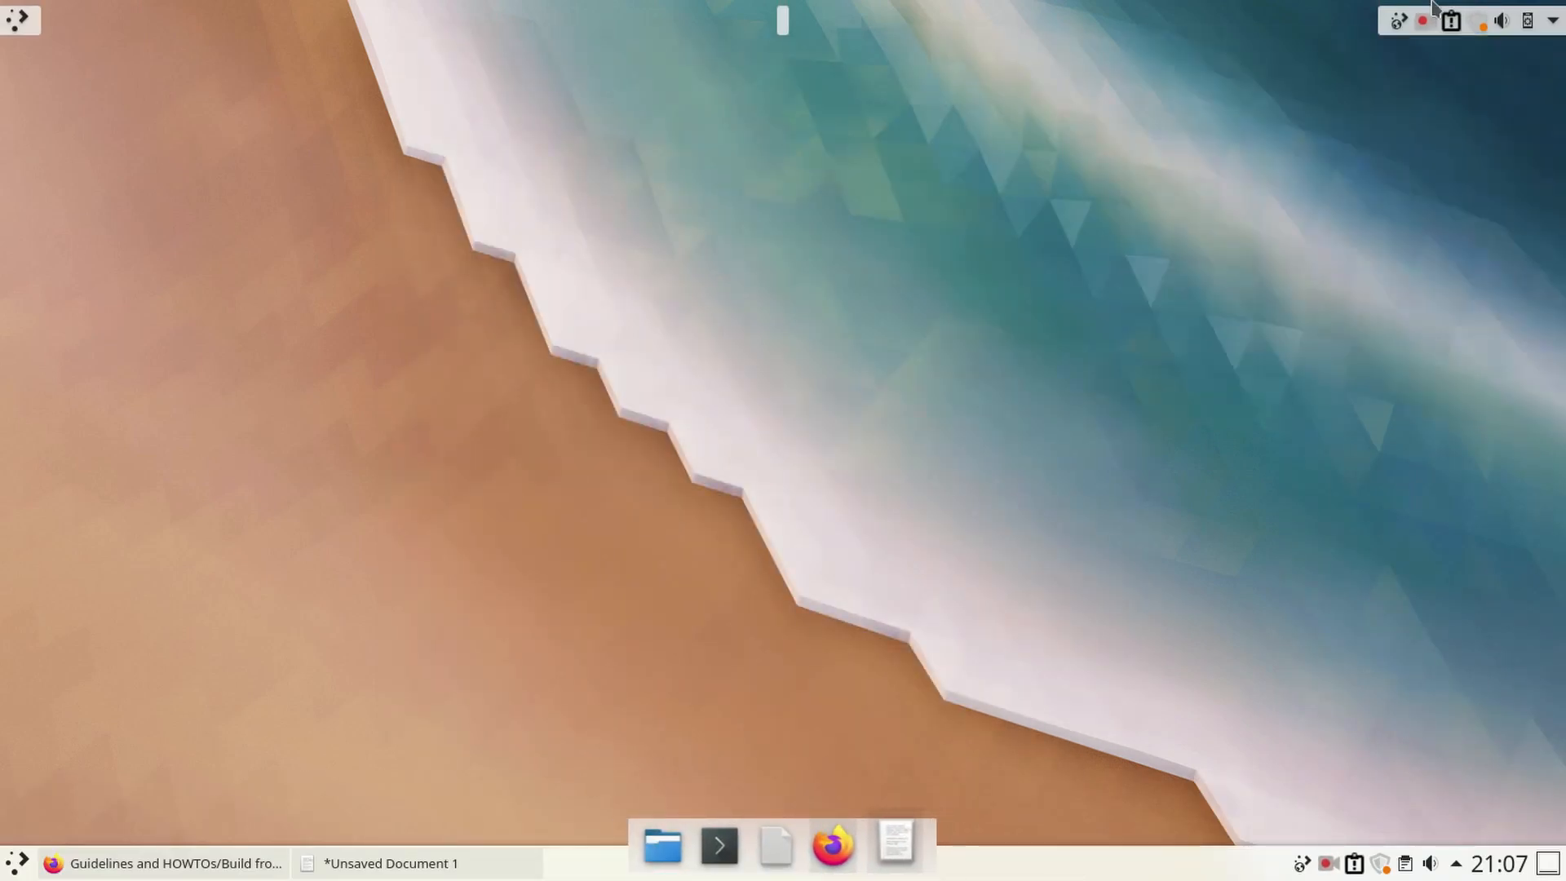
click(12, 23)
click(8, 27)
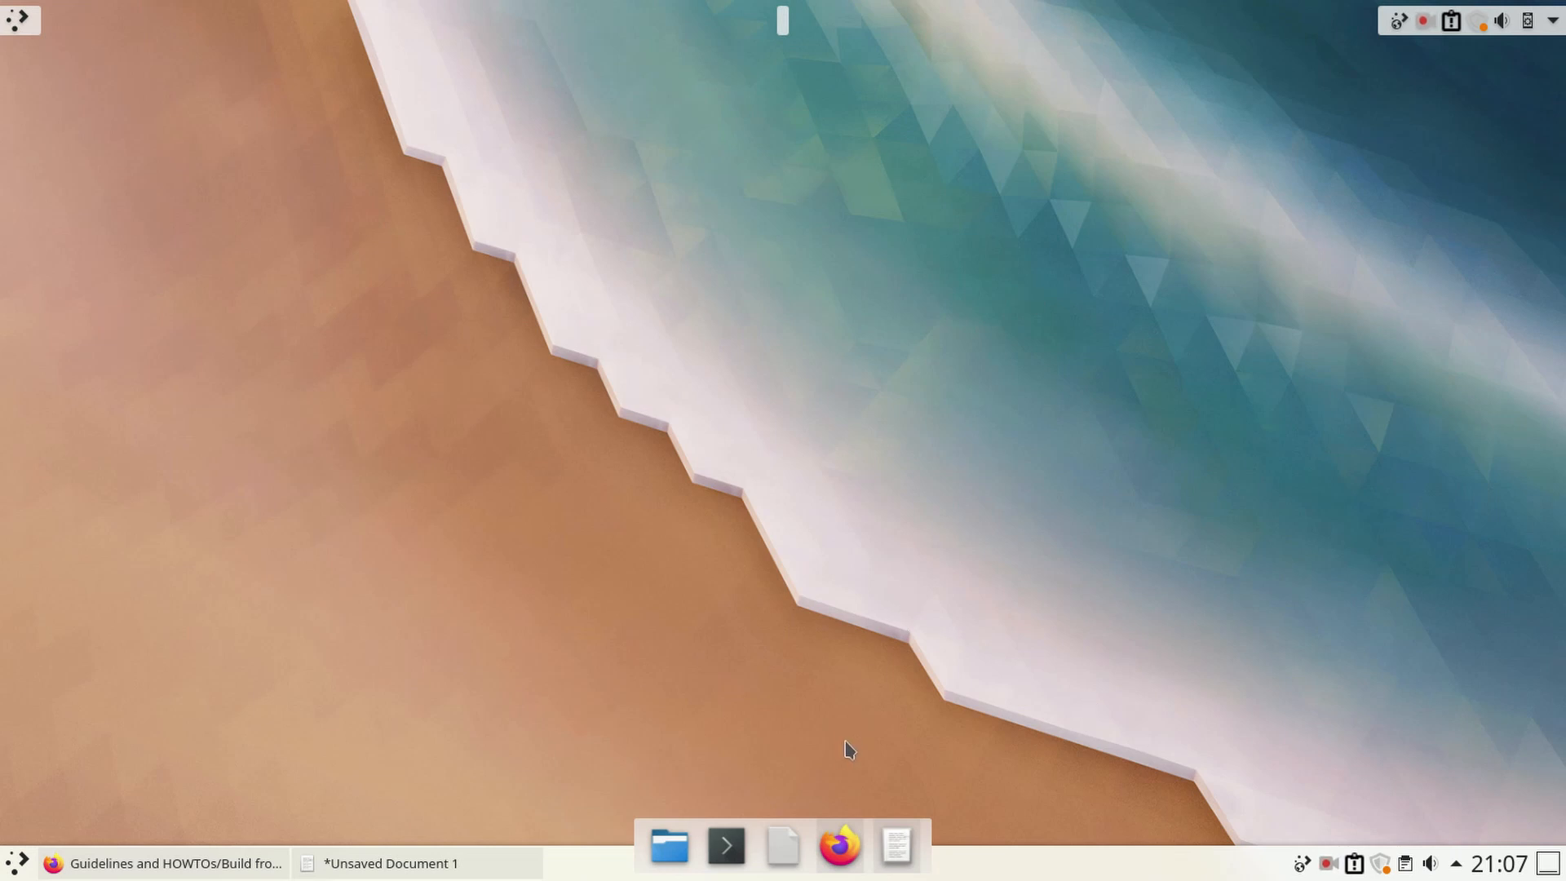
Step: Edit the bottom dock with advanced options enabled, setting its background opacity to 0 % and turning off Blur
right_click(816, 850)
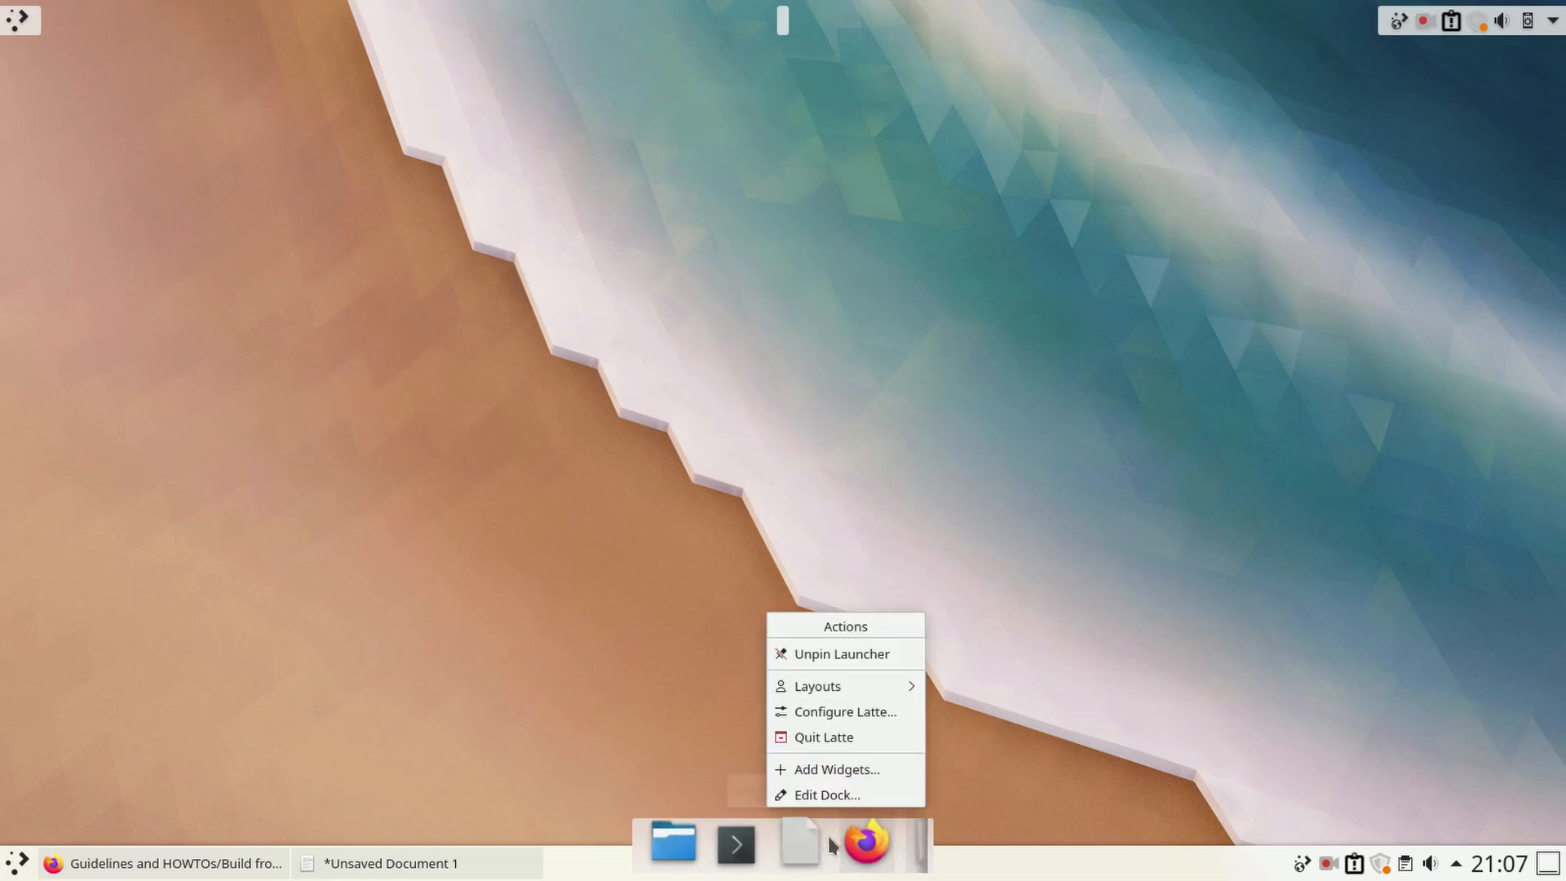
click(821, 796)
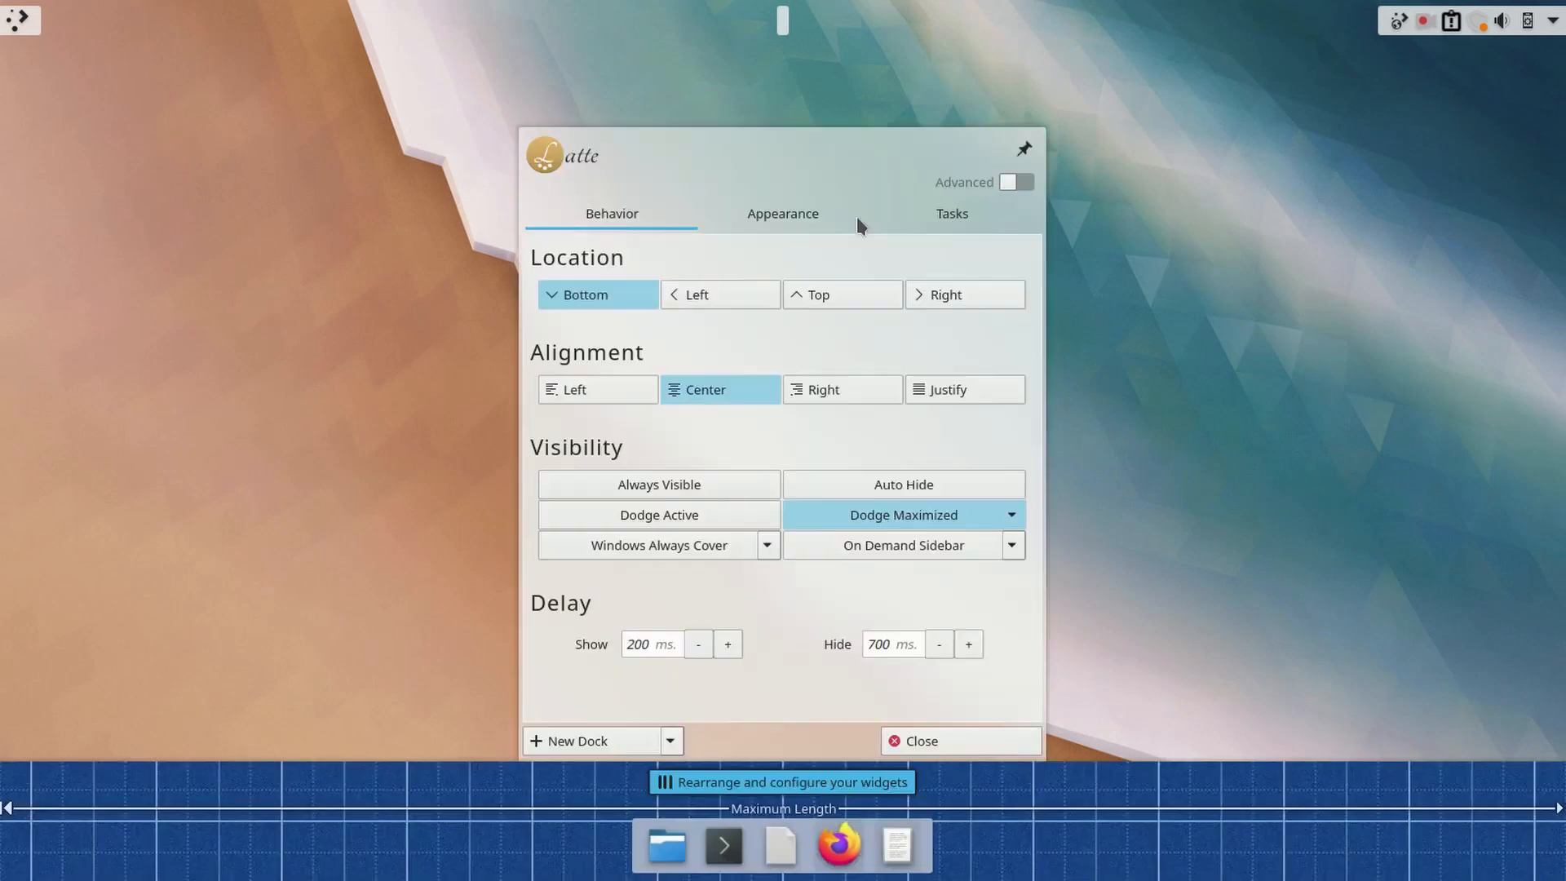
click(1011, 181)
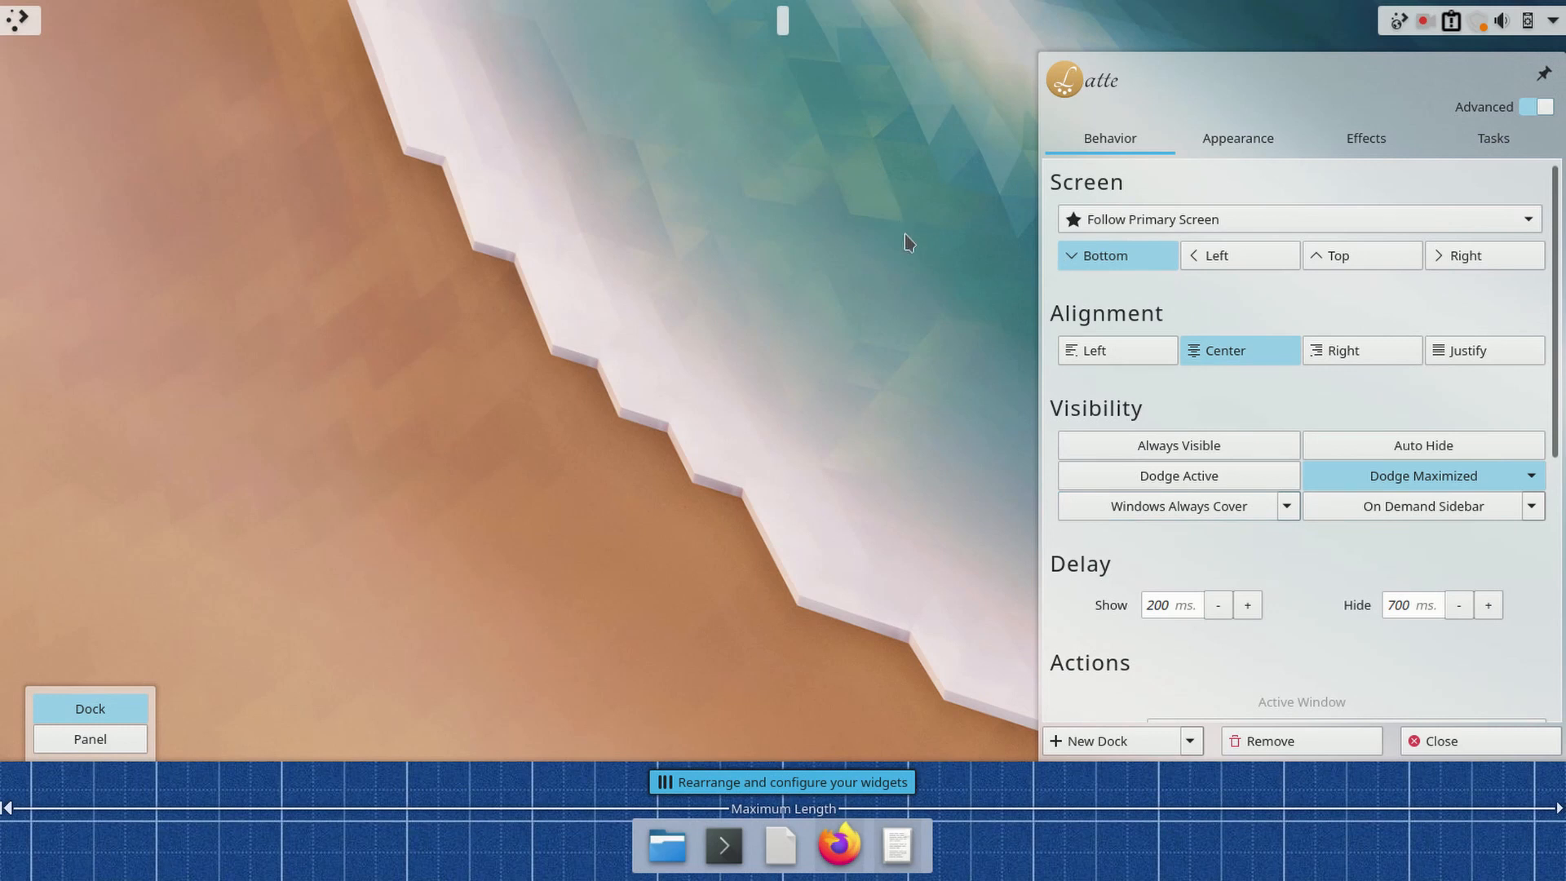
click(1262, 145)
scroll(1101, 409, down, 5)
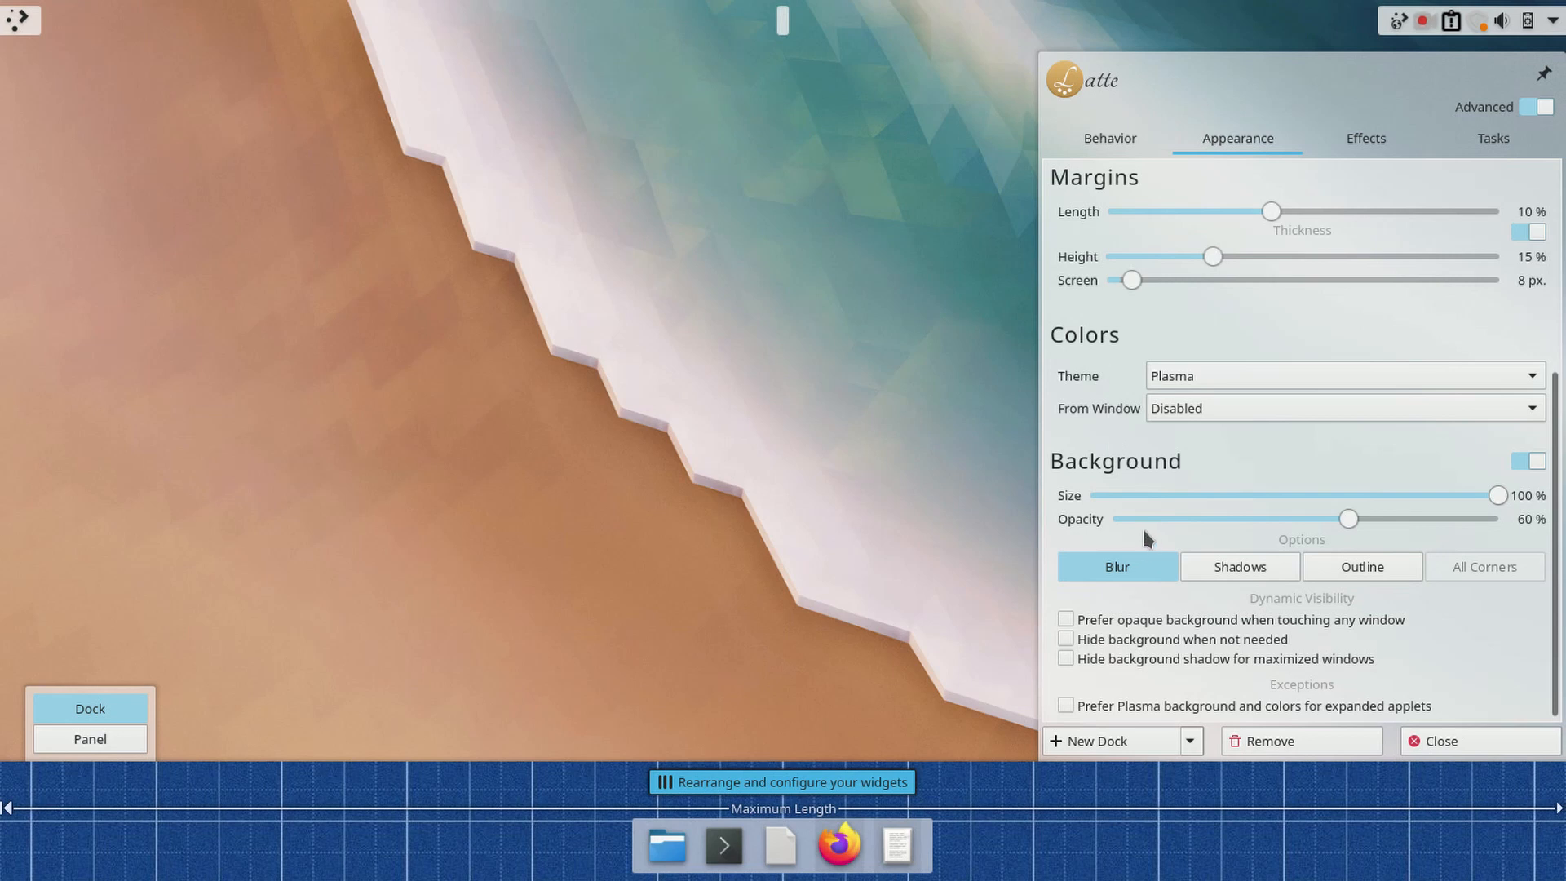
drag(1139, 519, 1077, 516)
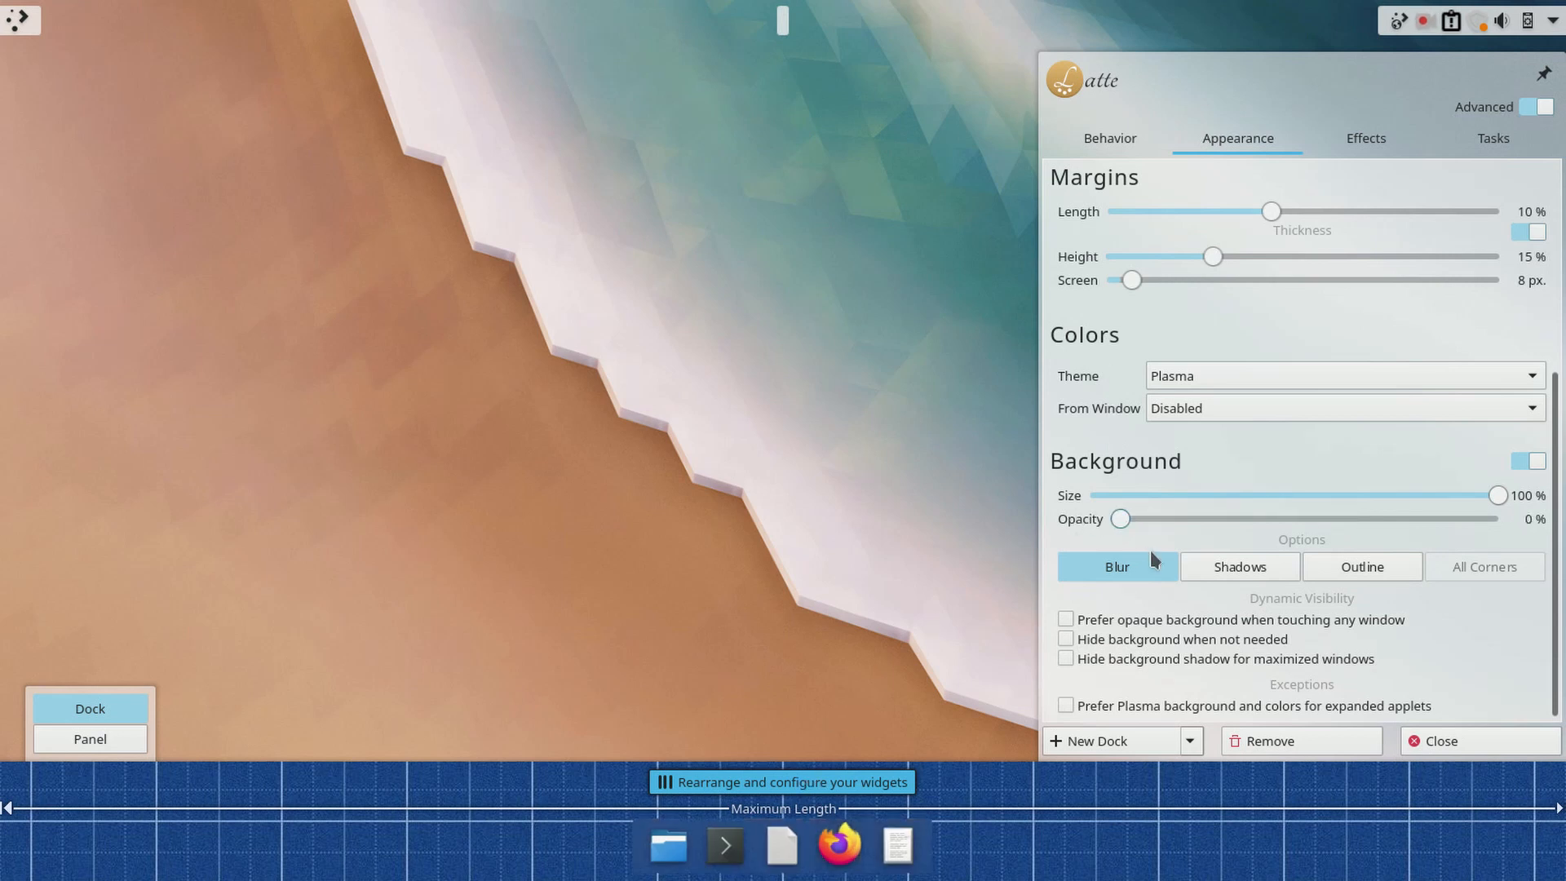
Step: Increase the bottom dock's screen margin to raise it well above the screen edge
scroll(1099, 409, up, 2)
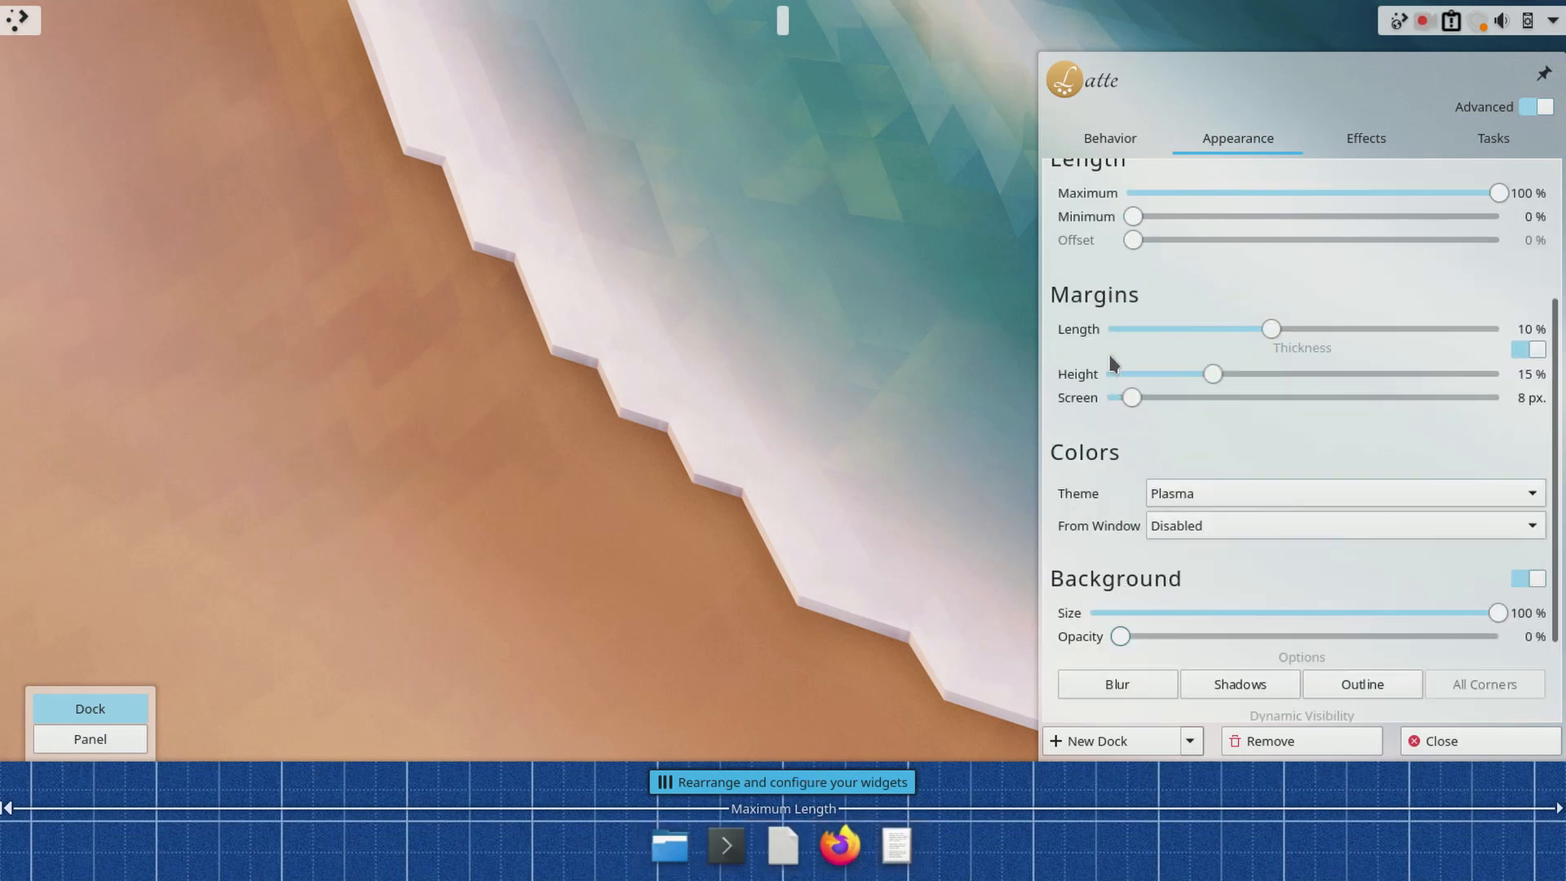
scroll(1109, 354, up, 2)
drag(1176, 514, 1349, 517)
Step: Set the dock's Zoom On Hover effect to 0 % and its absolute item size to 46 px
scroll(1097, 498, up, 2)
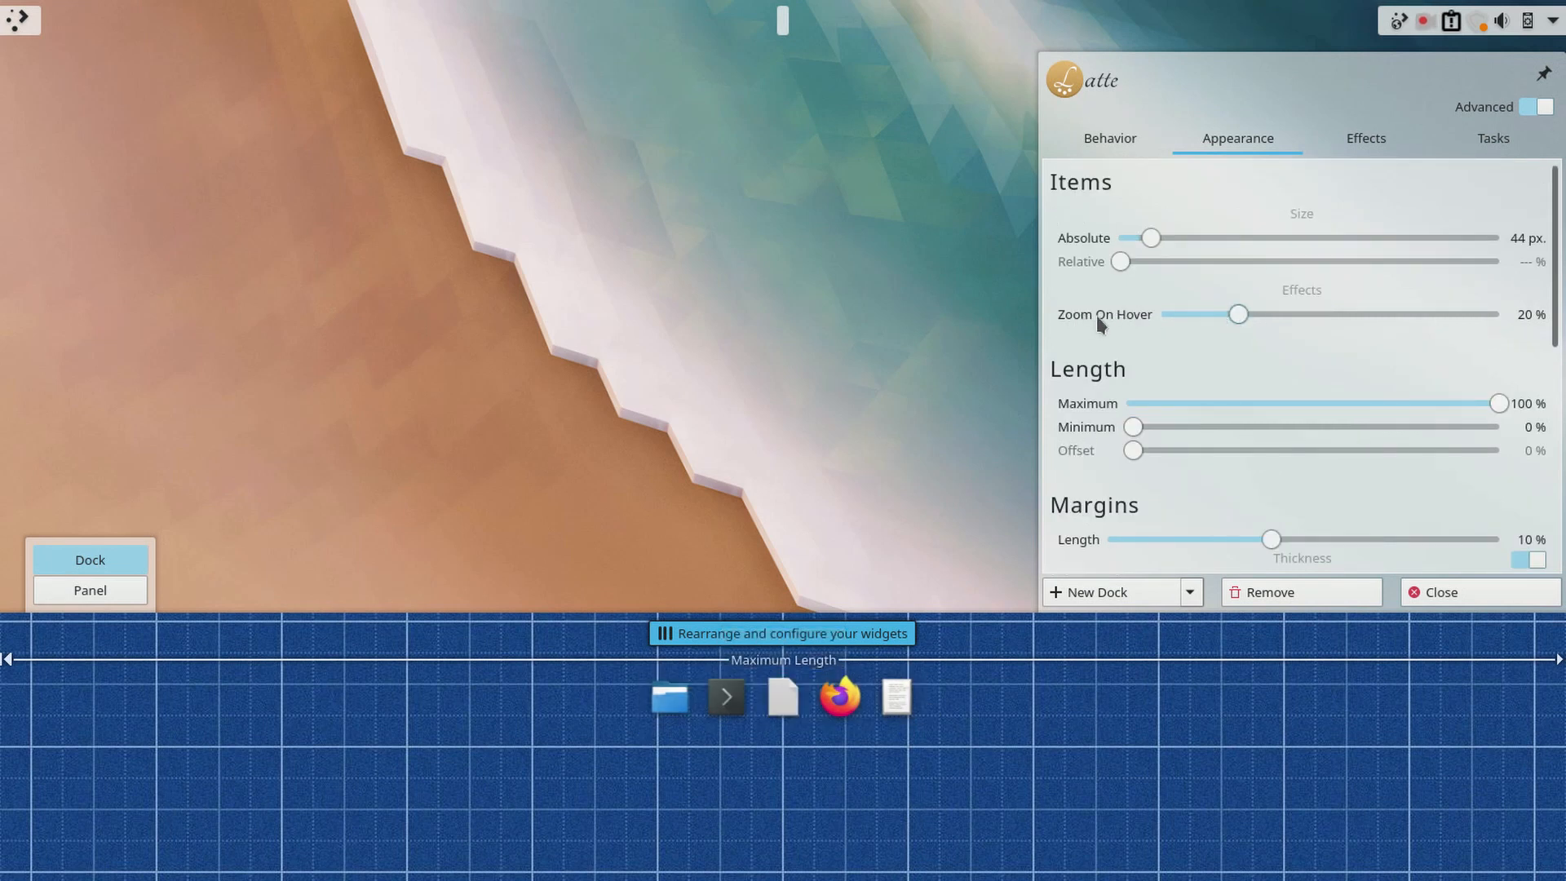
drag(1238, 313, 1146, 320)
scroll(1271, 205, down, 1)
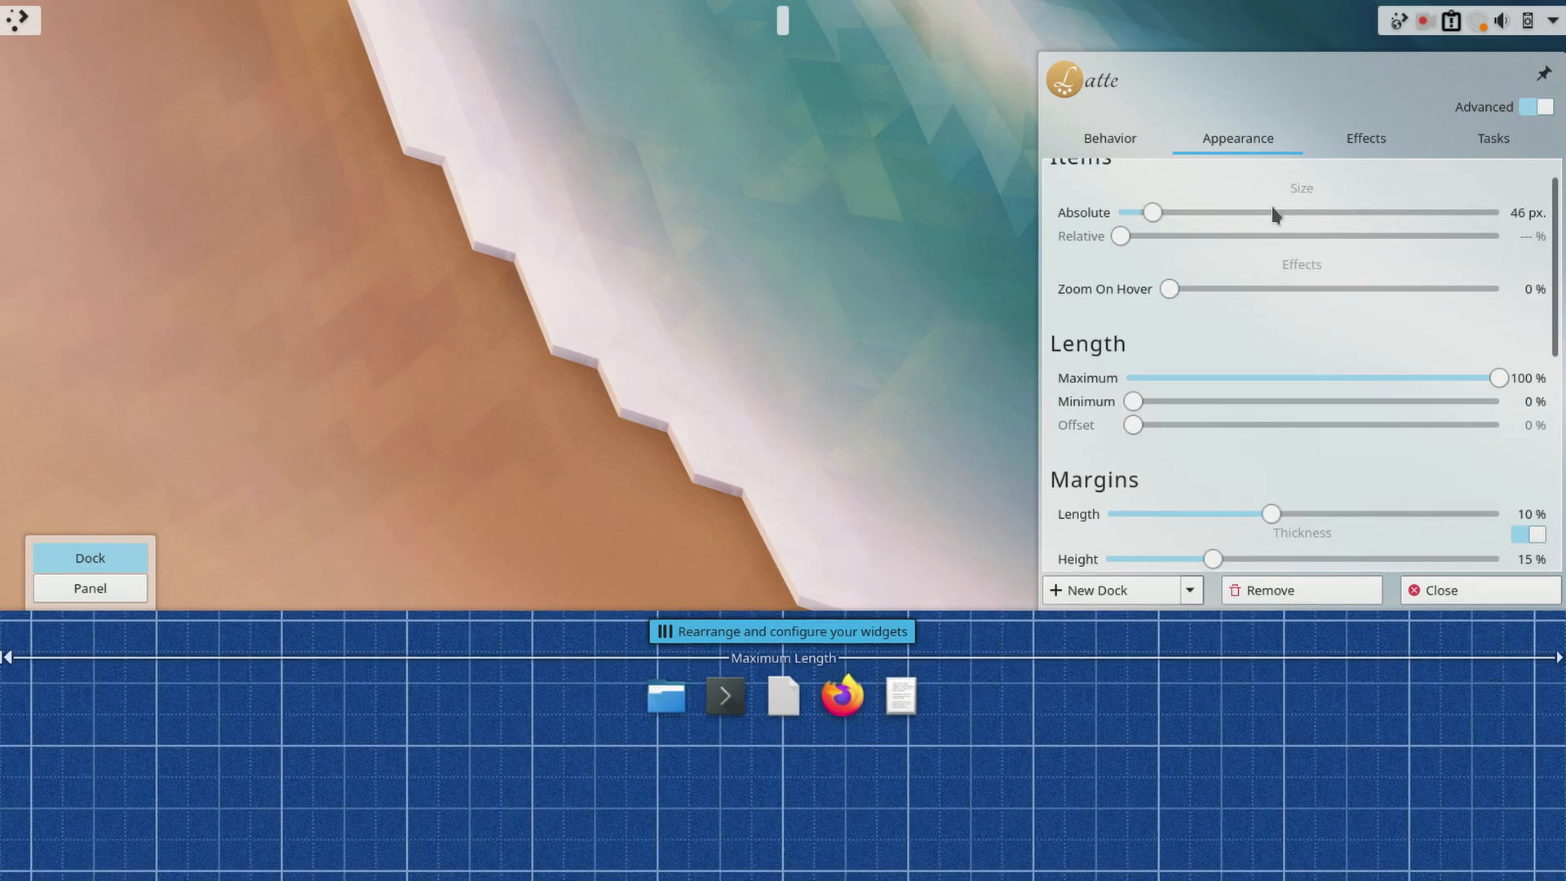
Step: Switch the bottom dock's indicator style from Plasma to Latte
click(1369, 139)
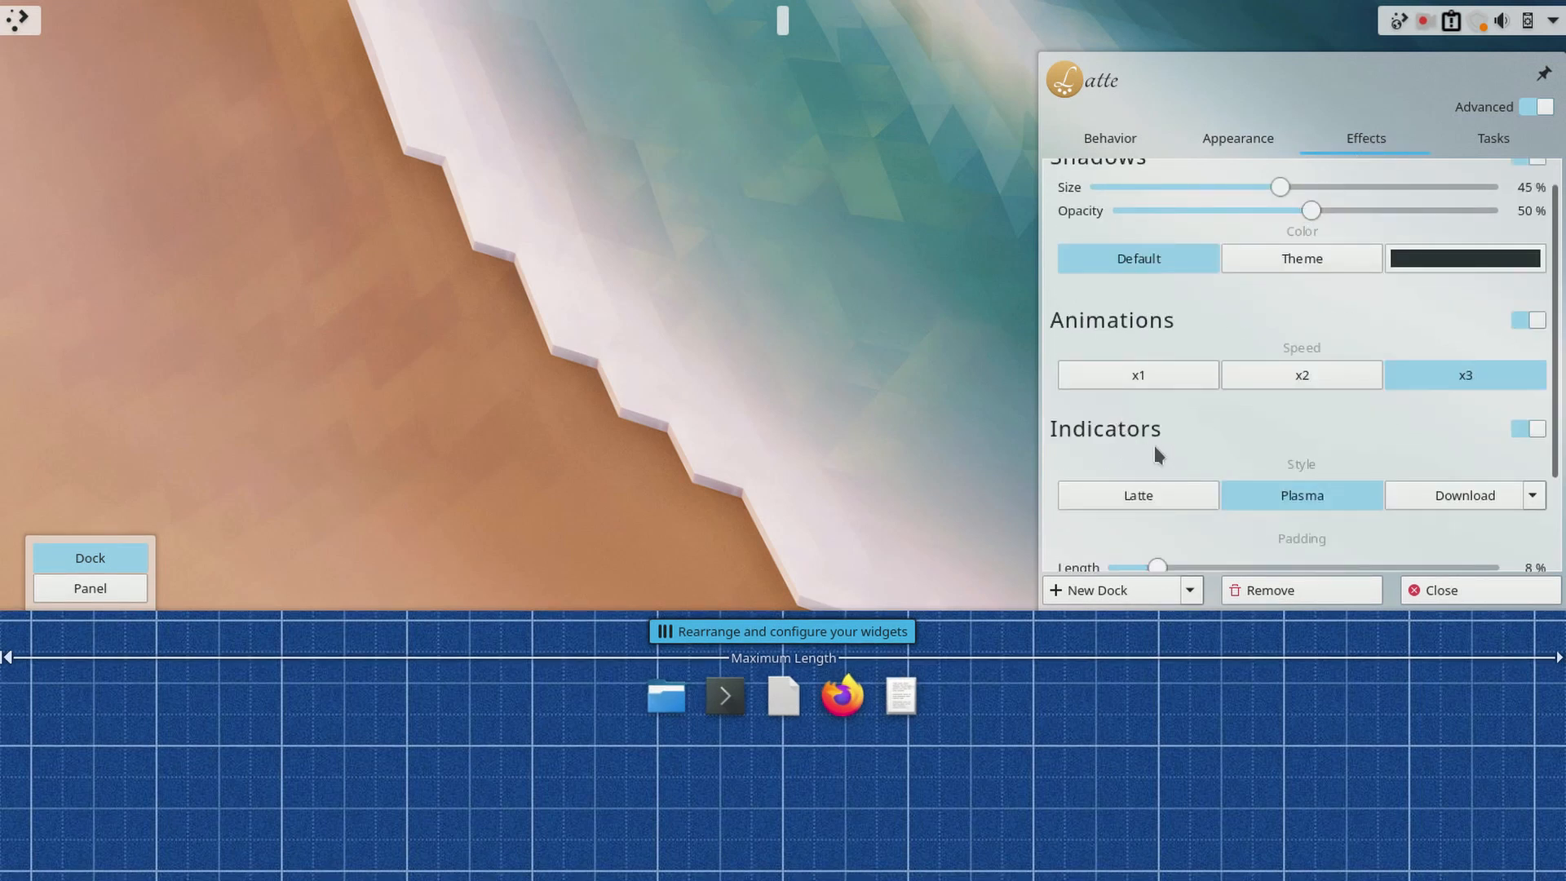
scroll(1155, 451, down, 2)
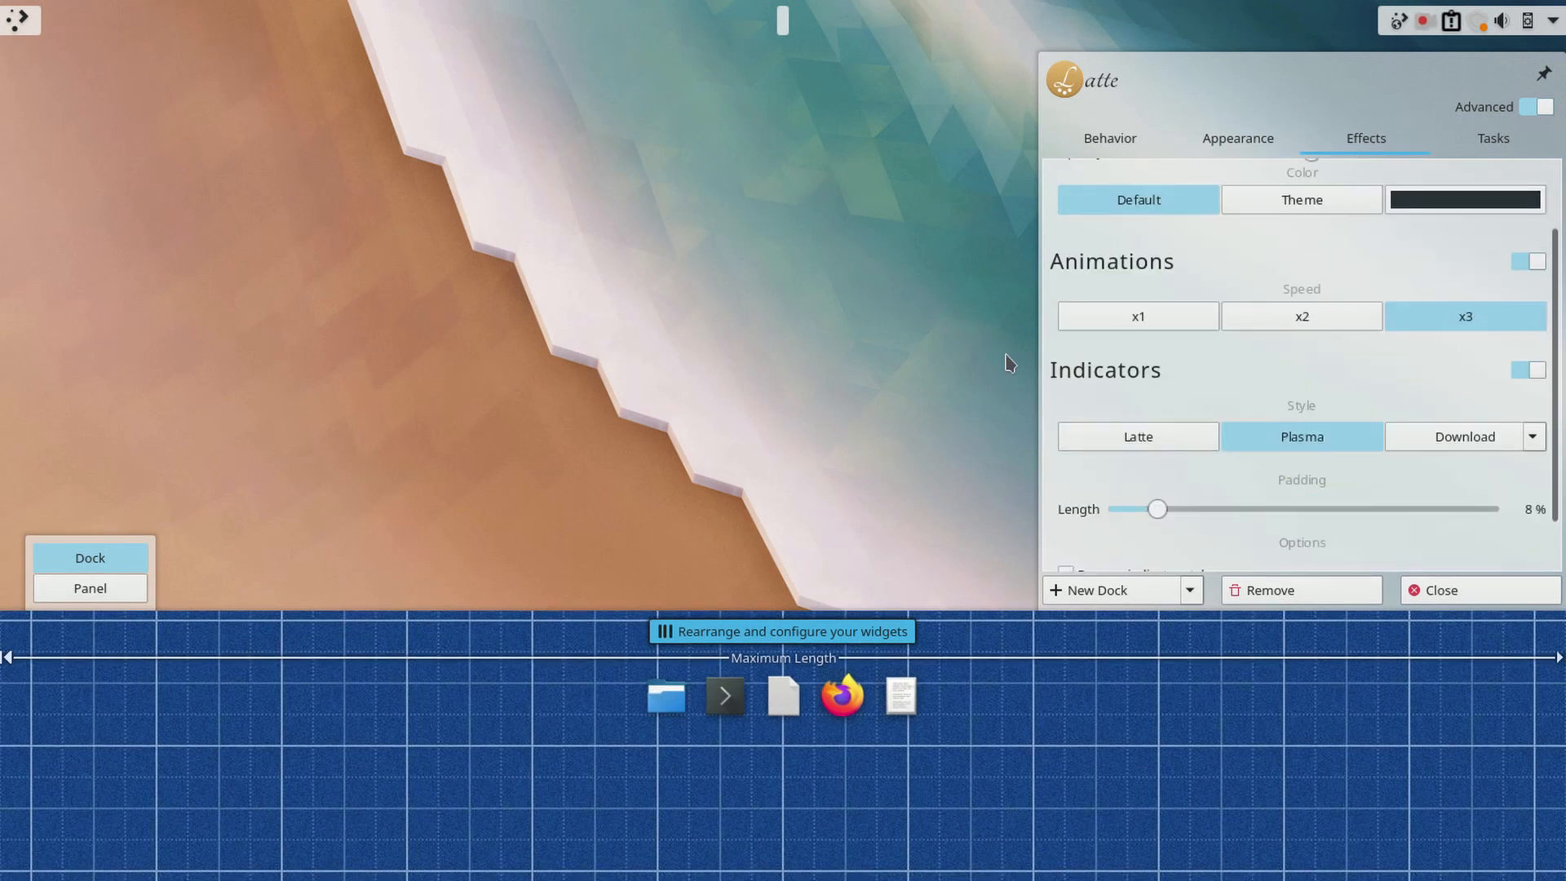
click(1145, 438)
scroll(1260, 474, up, 3)
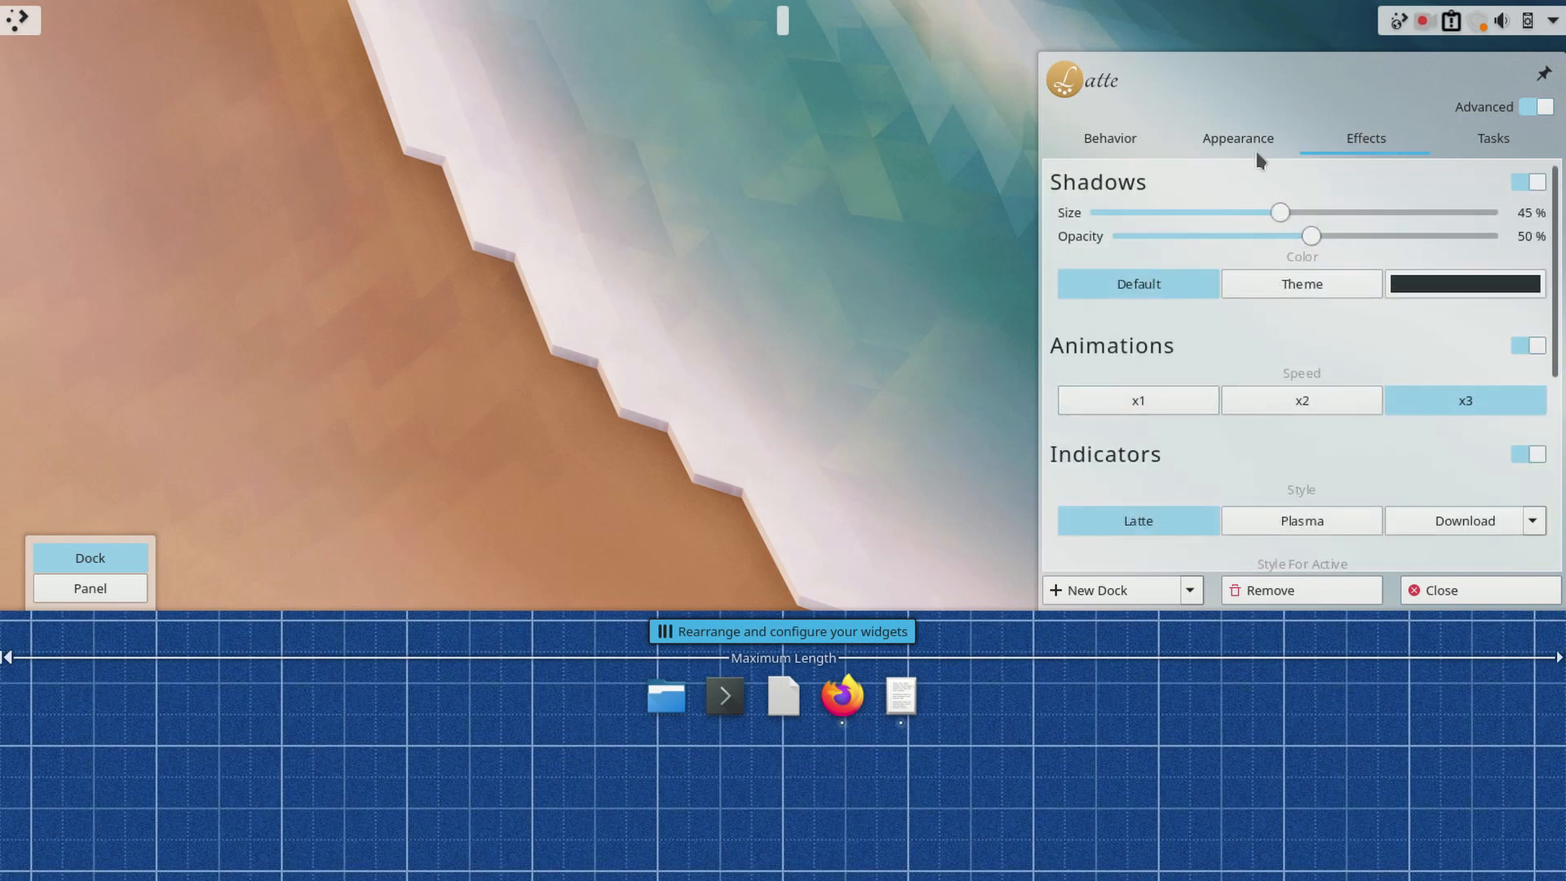
Step: Set the bottom dock's margins to 24 % length and 16 % height, then leave dock editing
scroll(1143, 374, down, 5)
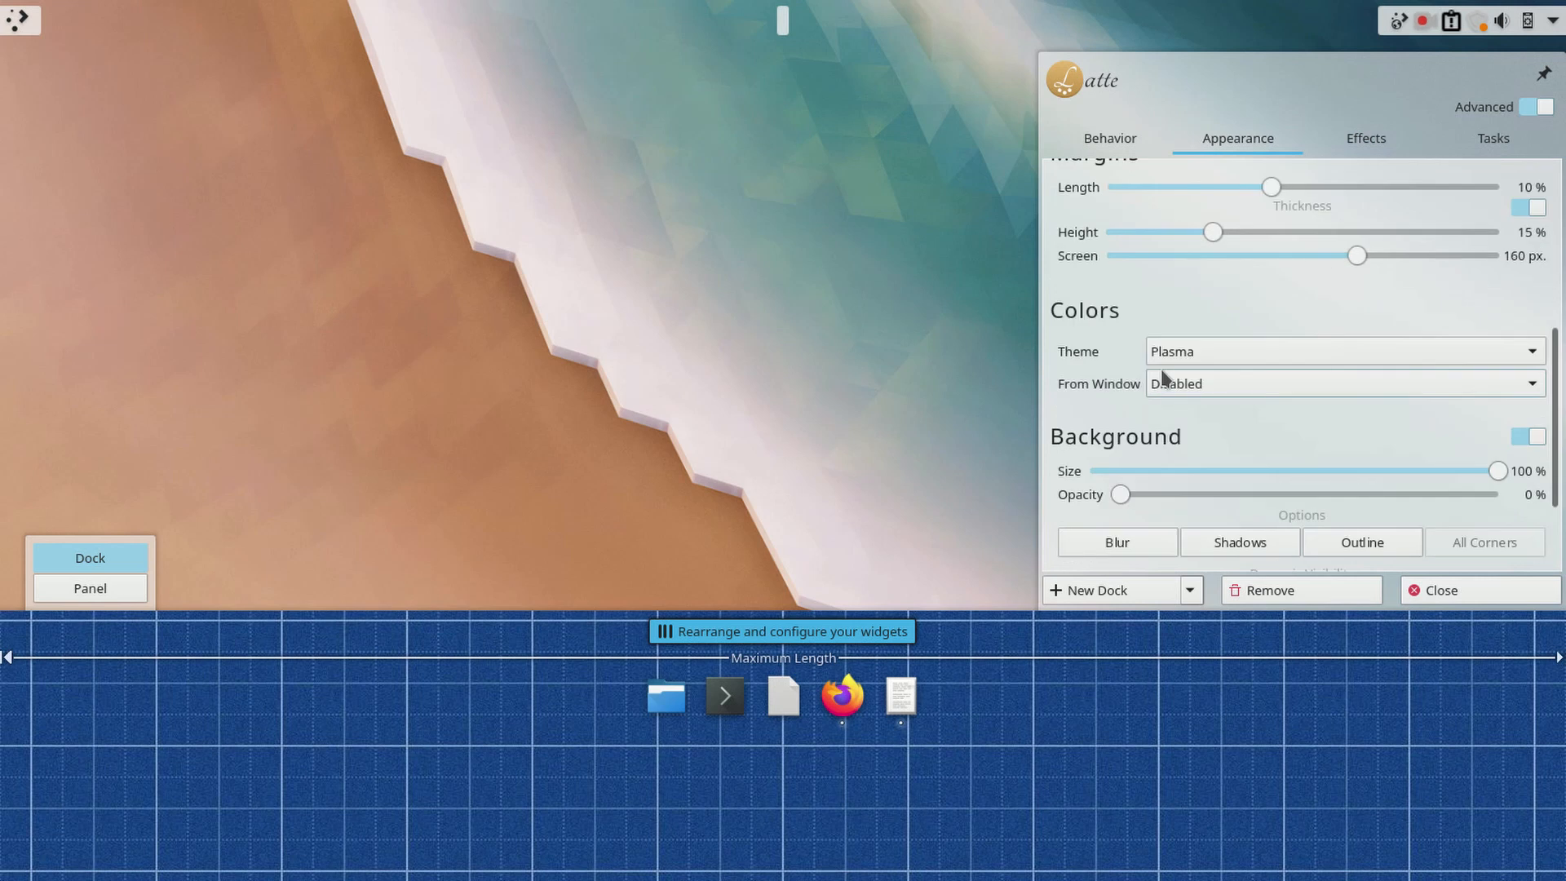
scroll(1122, 377, up, 5)
drag(1268, 298, 1484, 297)
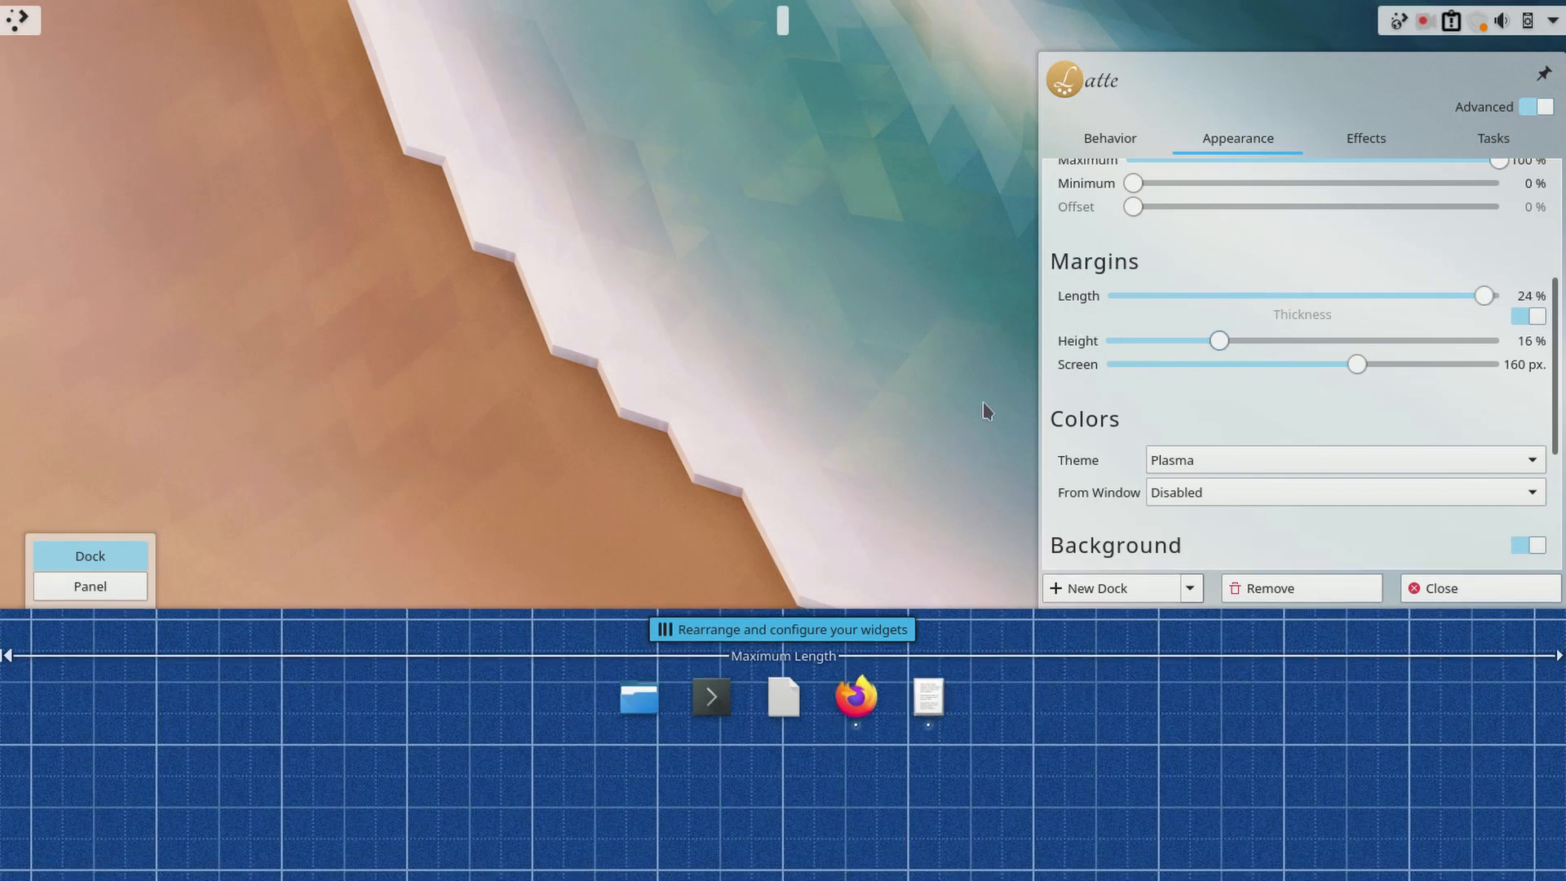
click(950, 405)
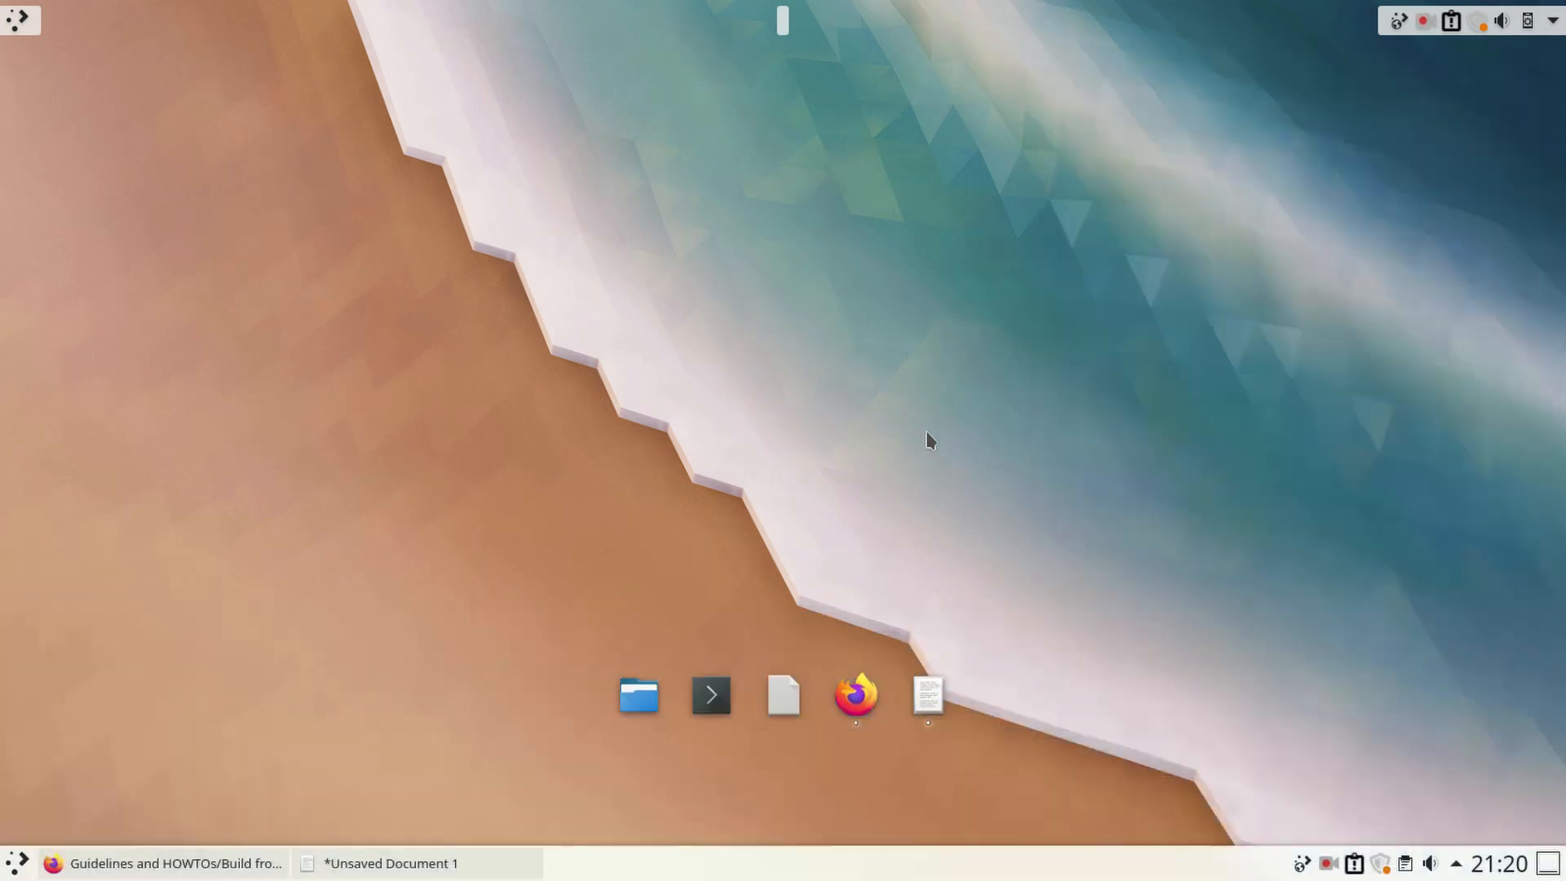
Step: Remove the small empty dock at the top centre of the desktop and confirm its removal
right_click(783, 19)
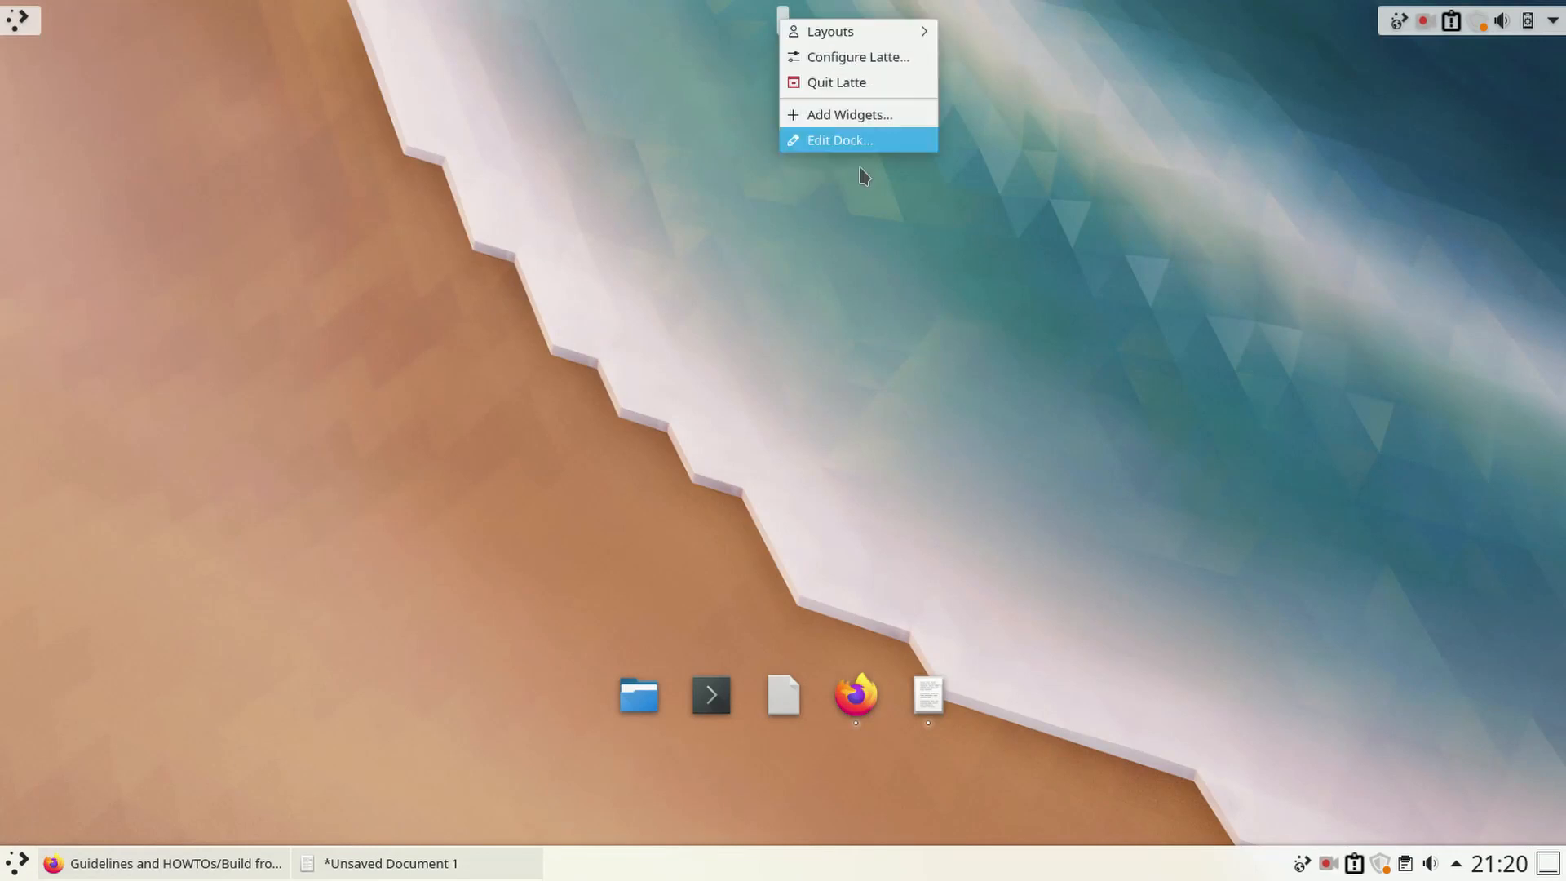
click(829, 143)
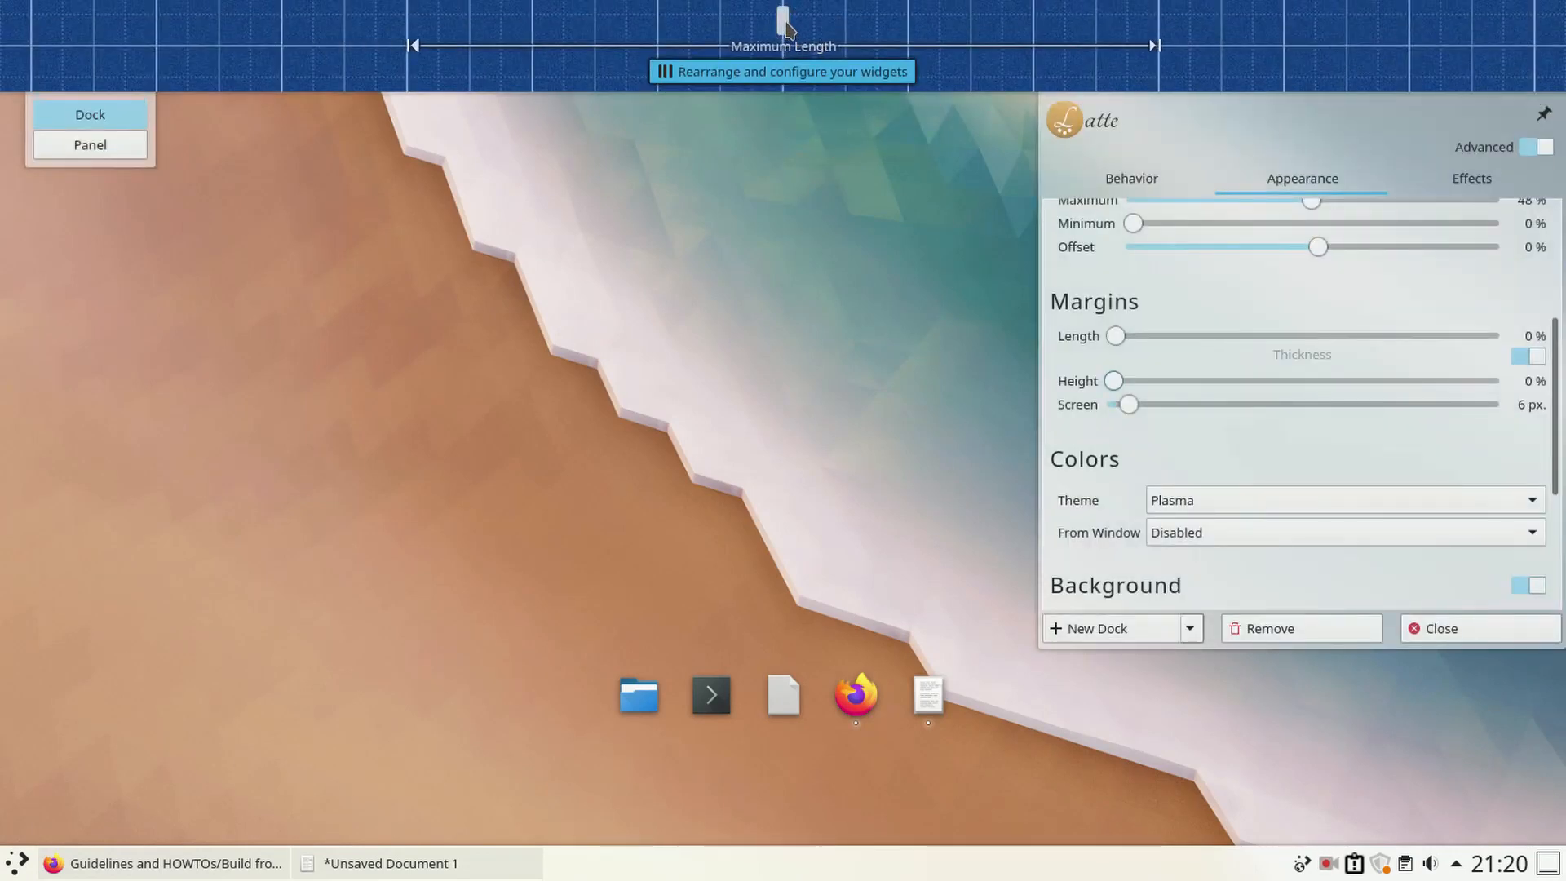
click(1292, 629)
click(1518, 535)
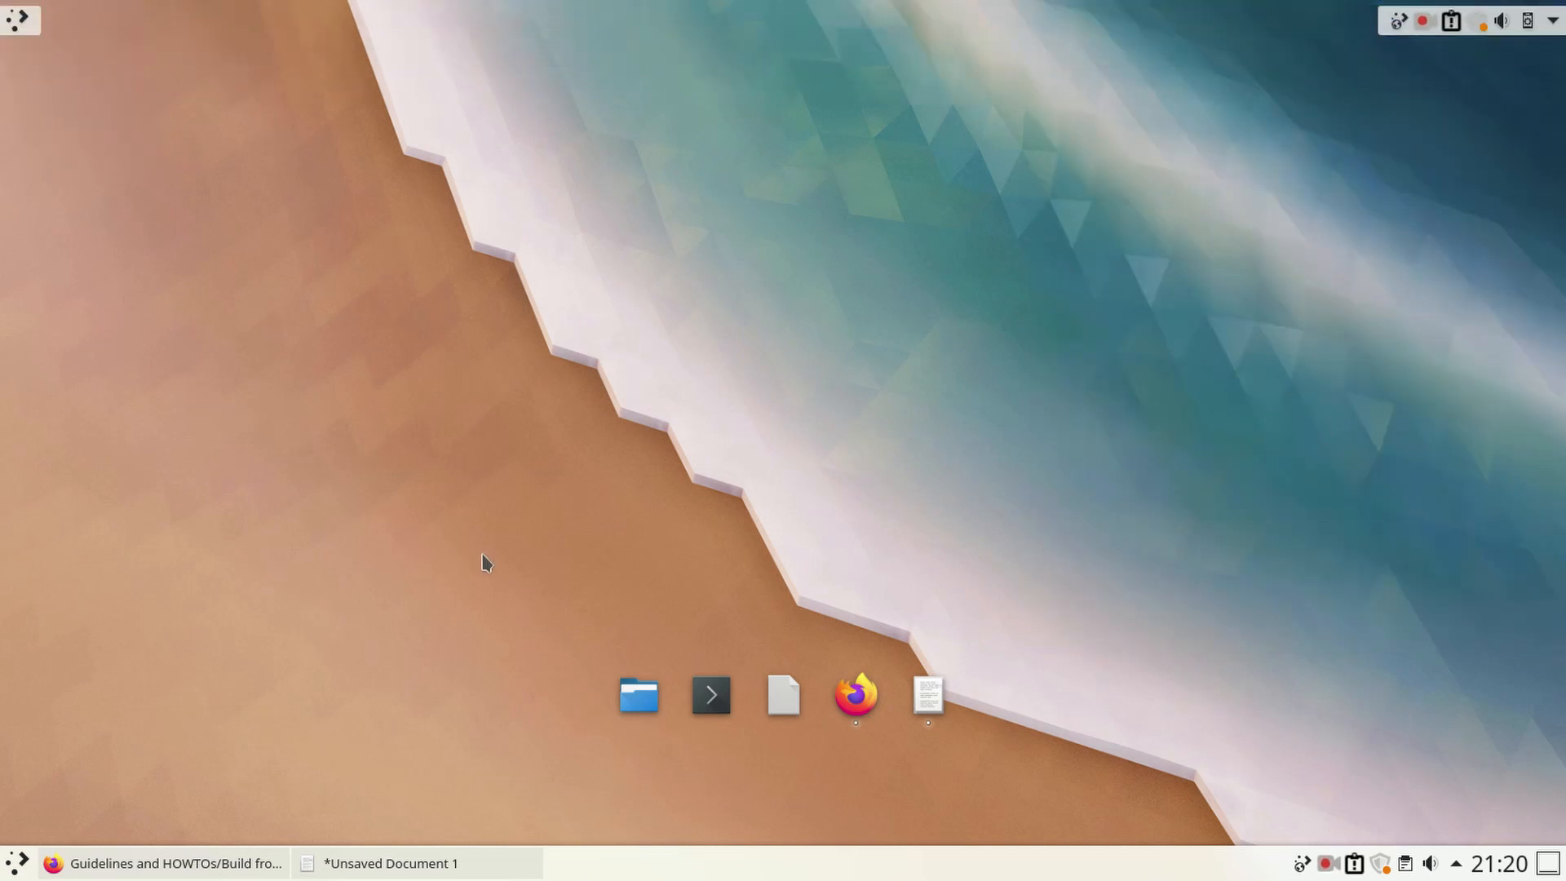
Step: Switch to Firefox and bring up the WallpapersCraft page for the leaves, plant, bw wallpaper
click(218, 864)
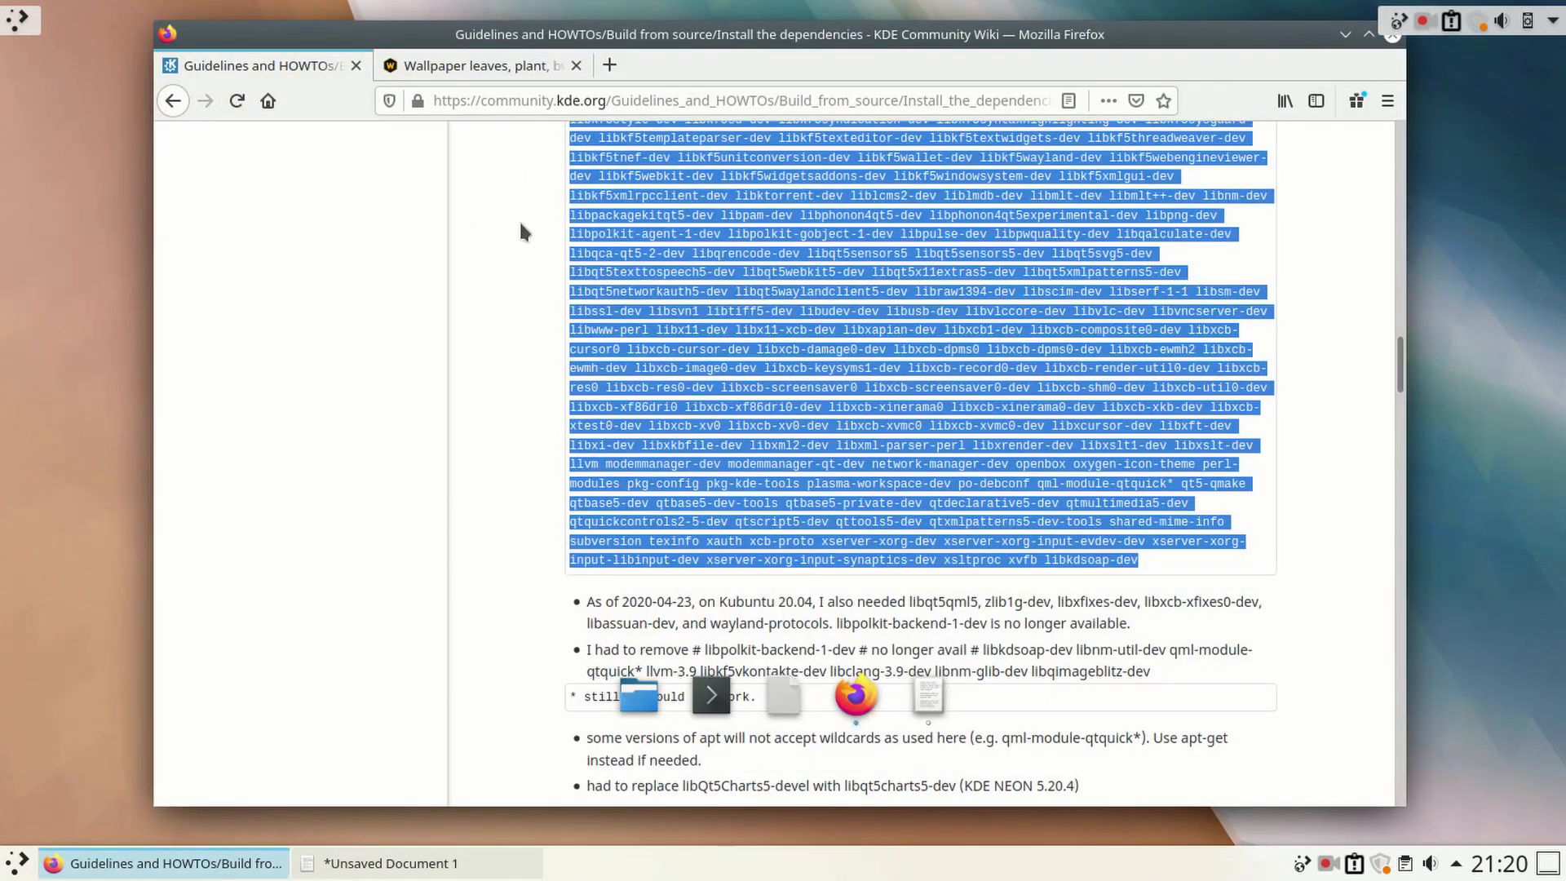
click(473, 67)
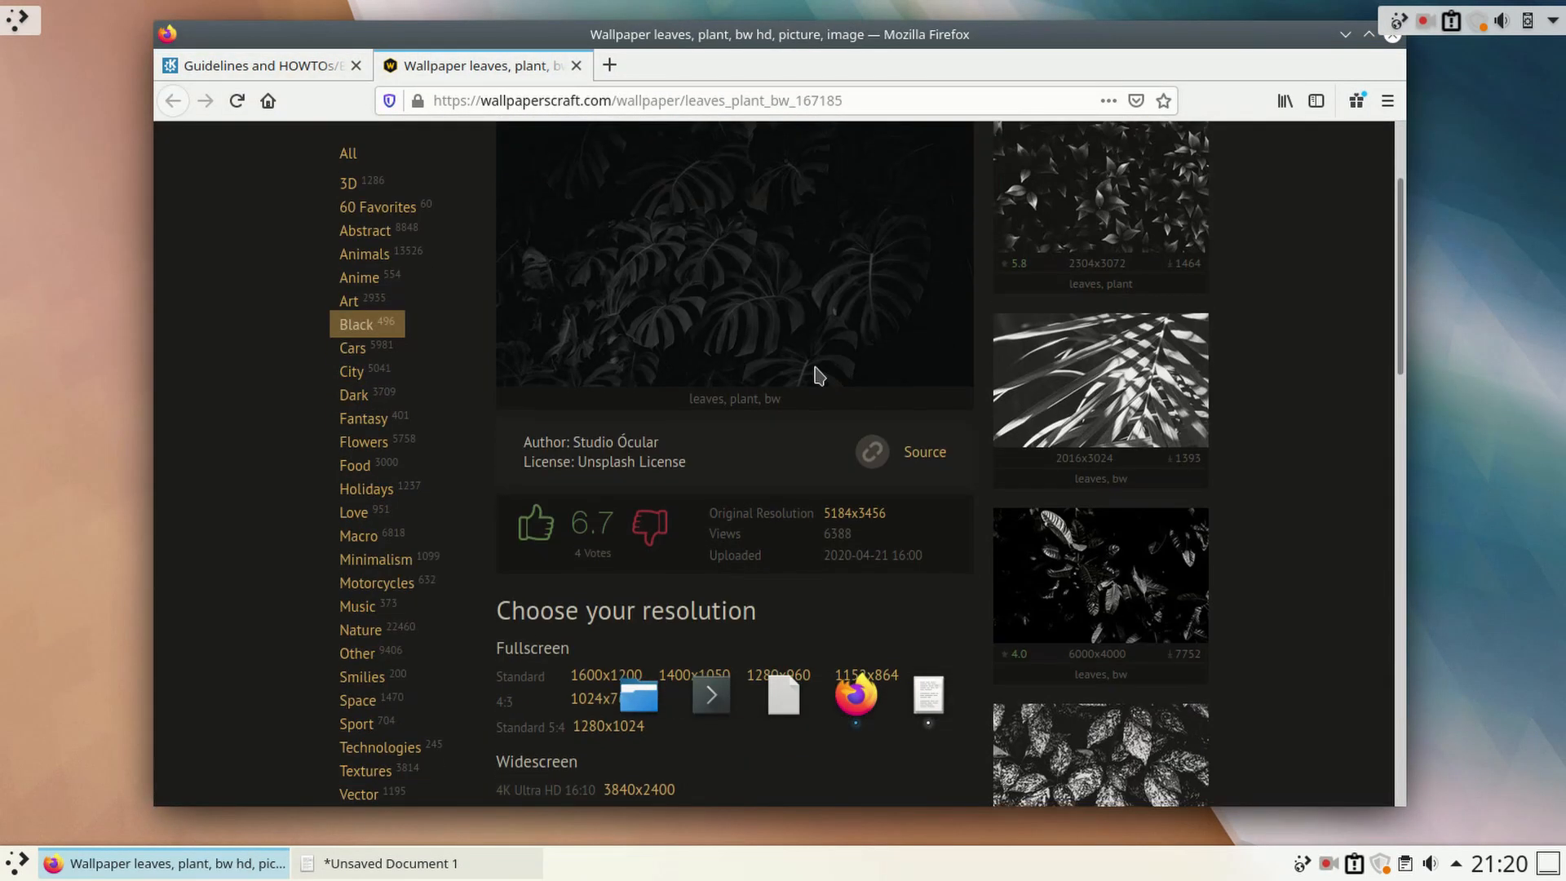
scroll(774, 360, up, 2)
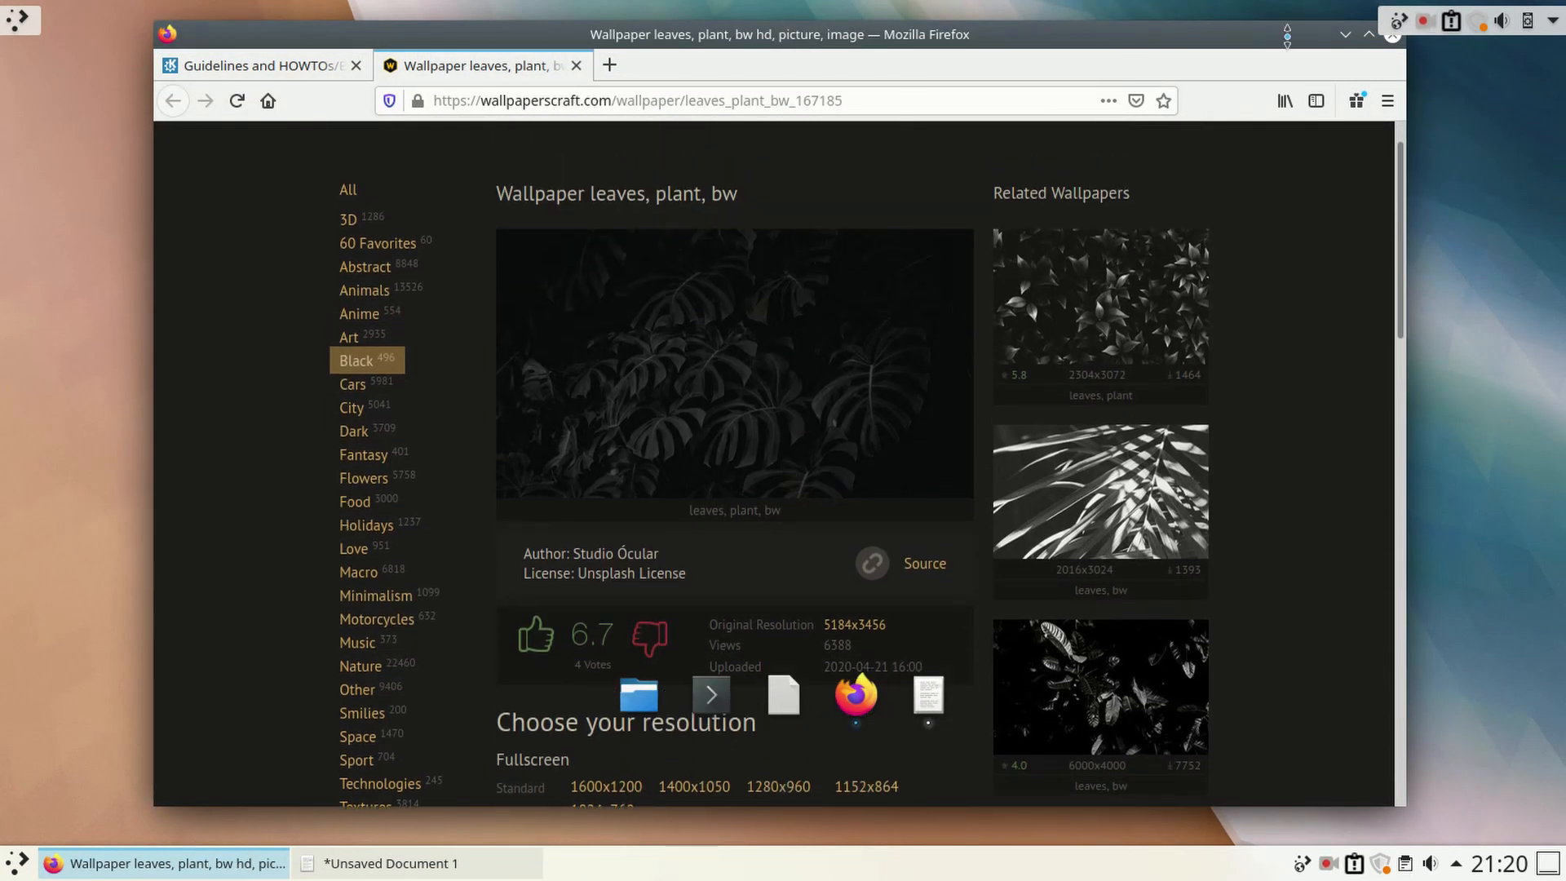
Step: Edit the bottom dock and set its visibility mode to Windows Can Cover
right_click(797, 713)
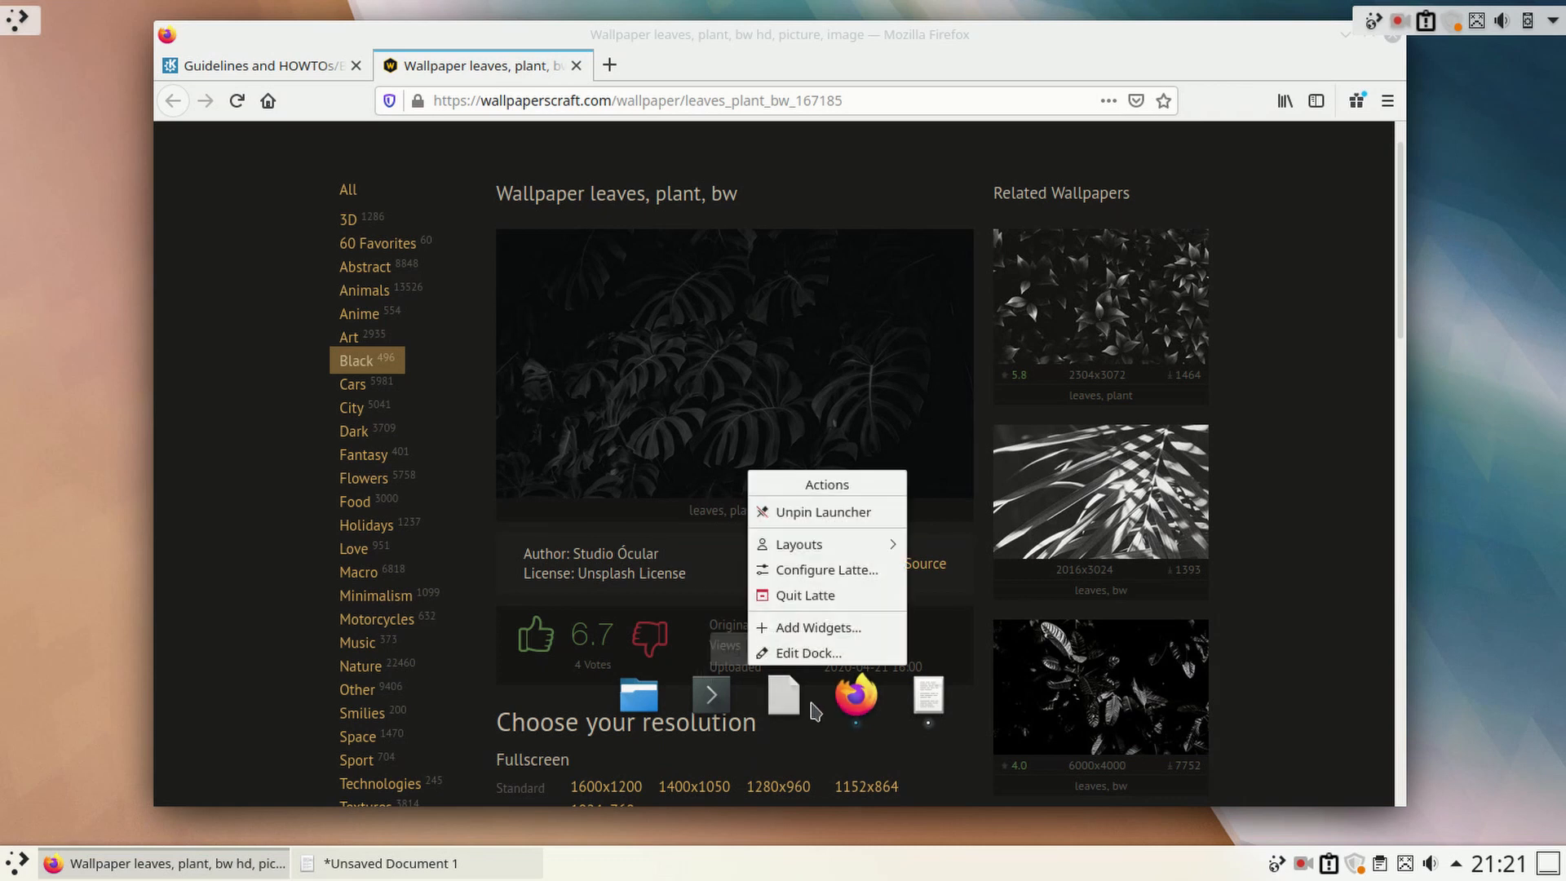
click(808, 650)
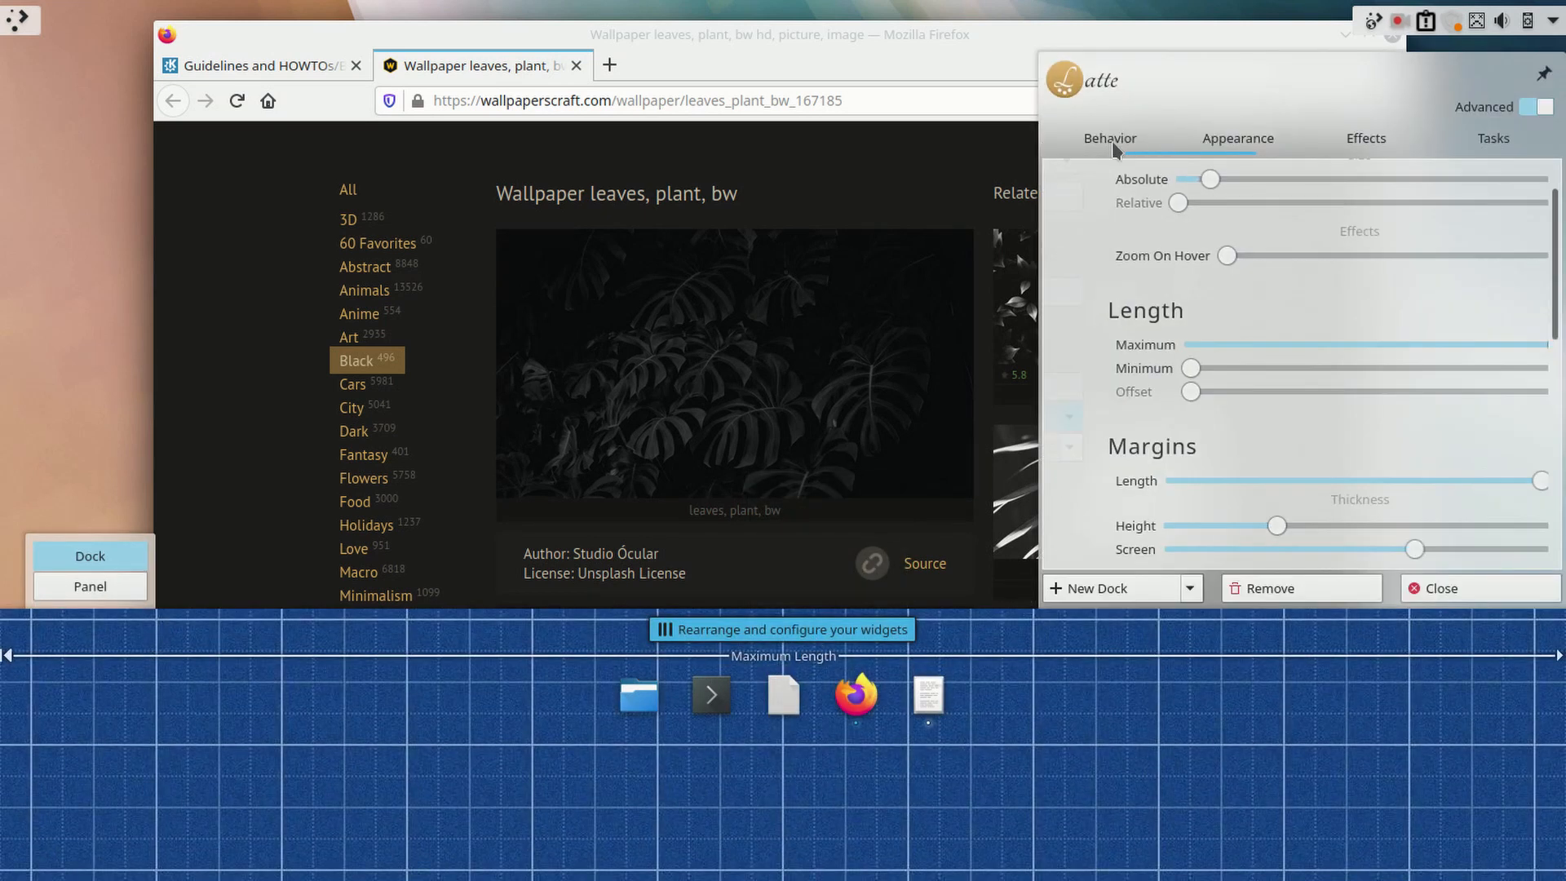
click(1112, 143)
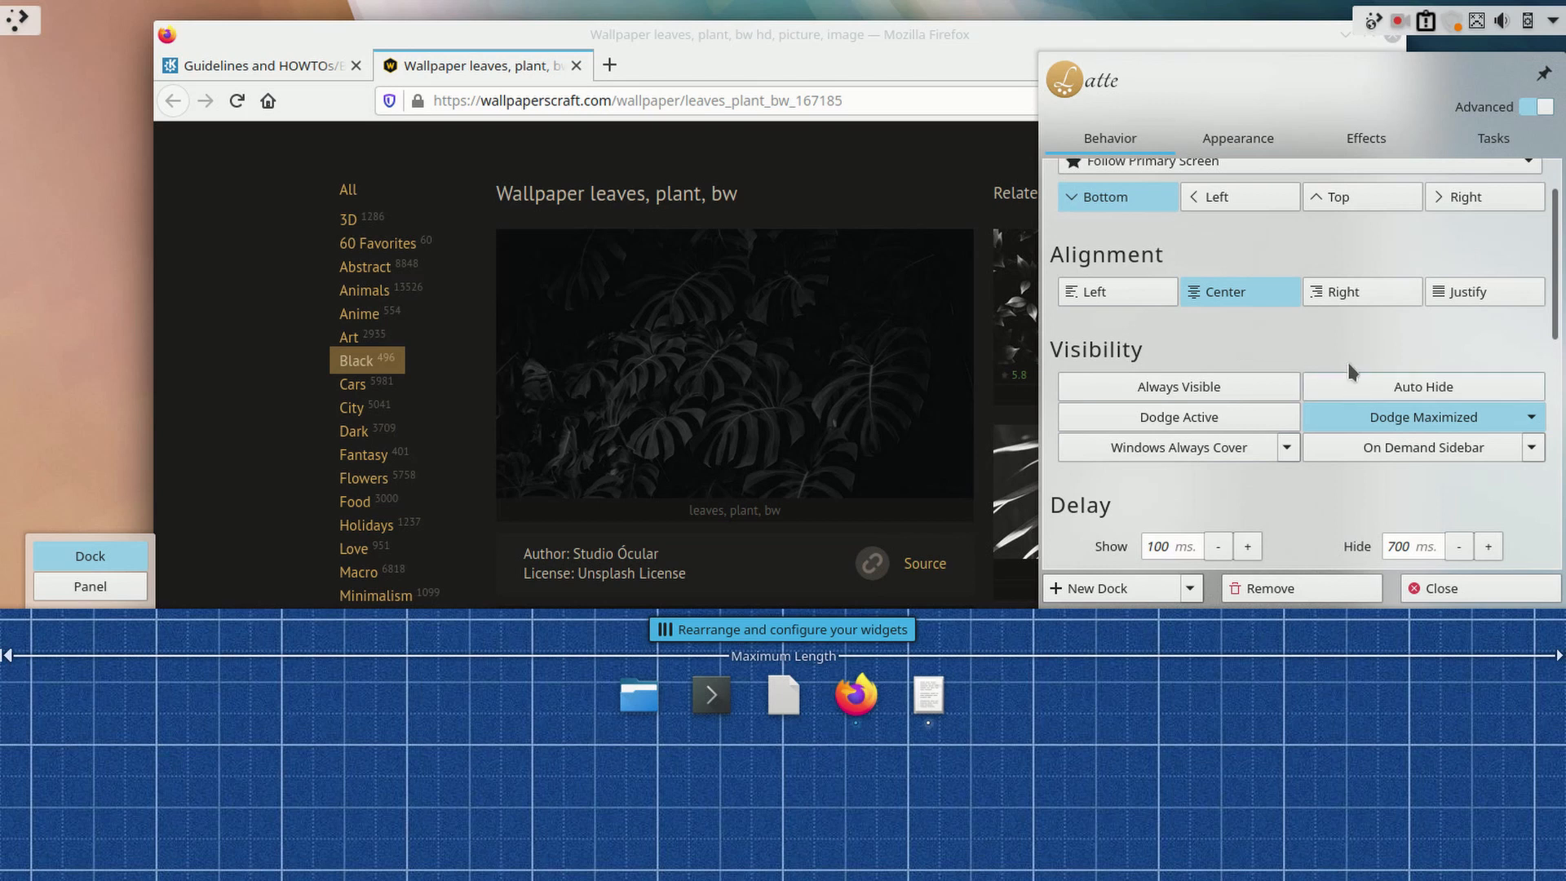
click(1286, 448)
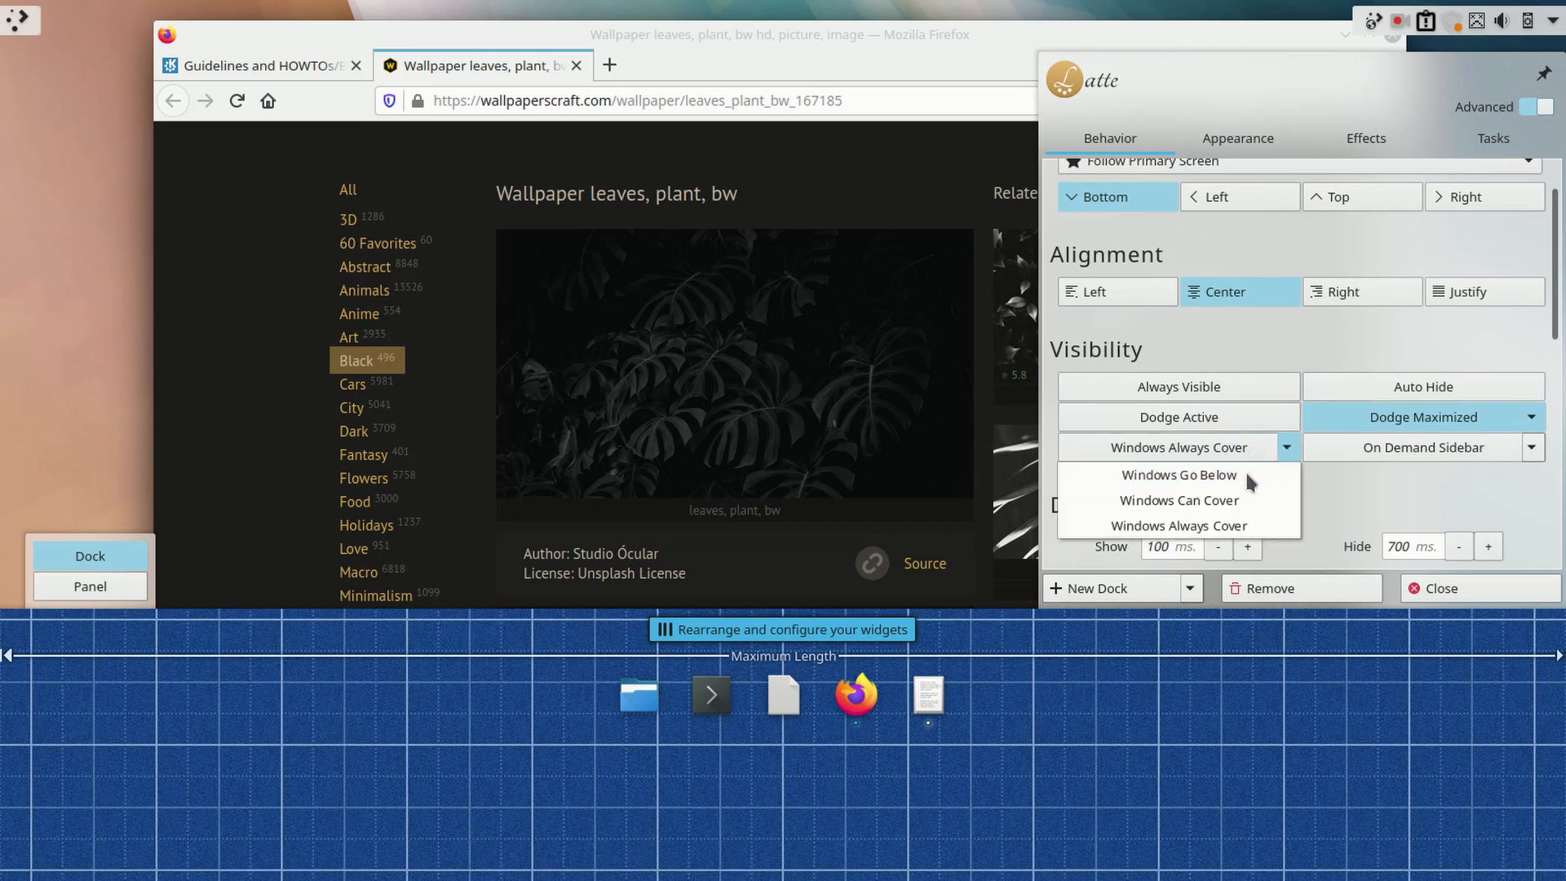
click(1204, 505)
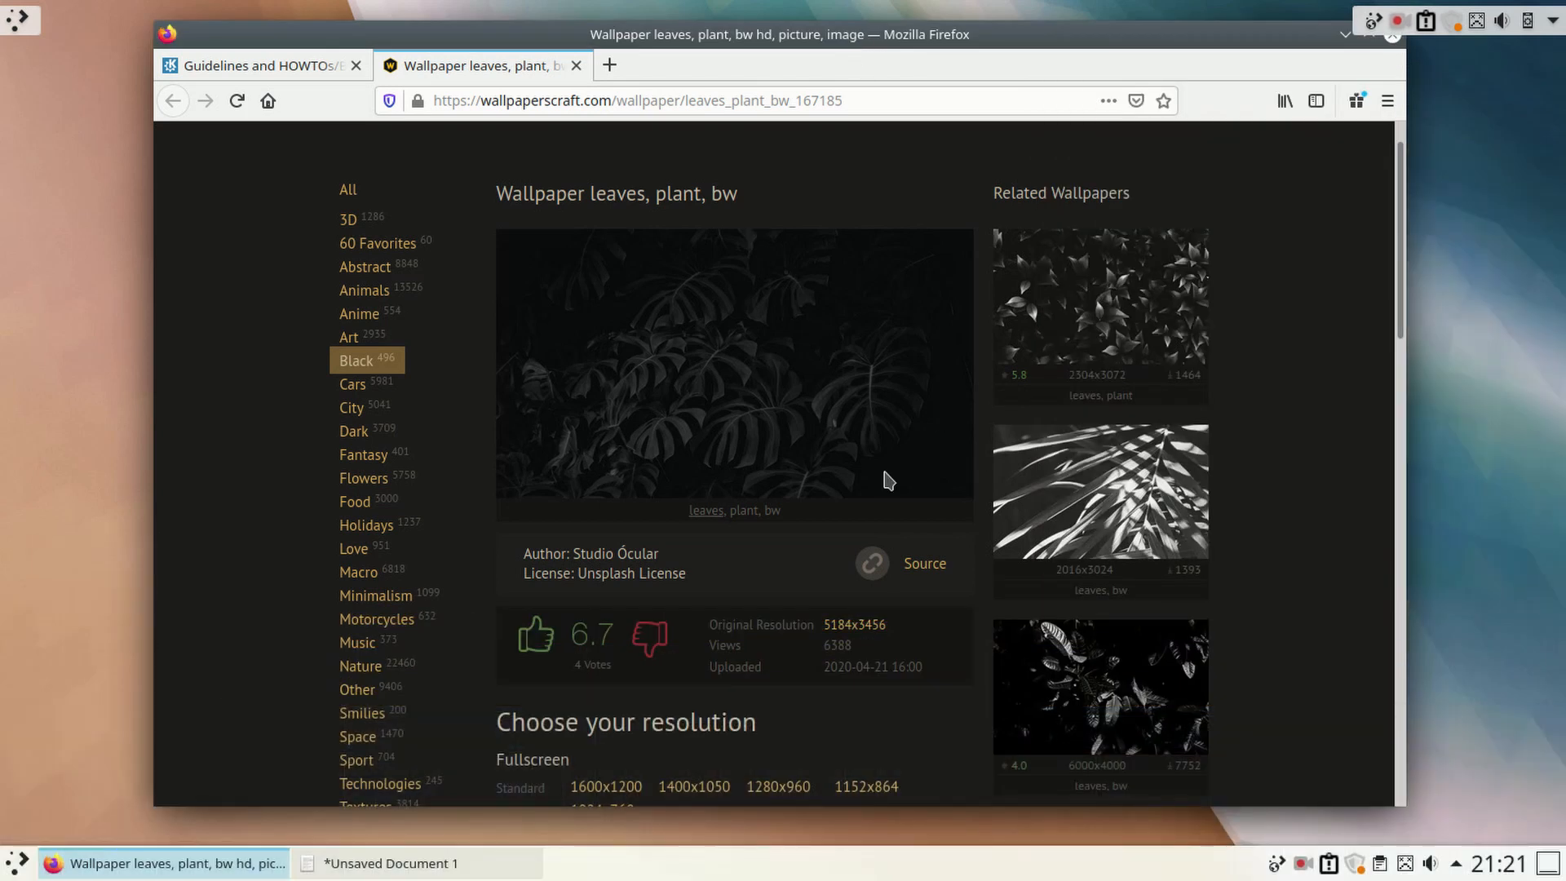
Step: Choose the 1600x900 widescreen 16:9 resolution of the leaves wallpaper and open its full image
drag(805, 40, 842, 18)
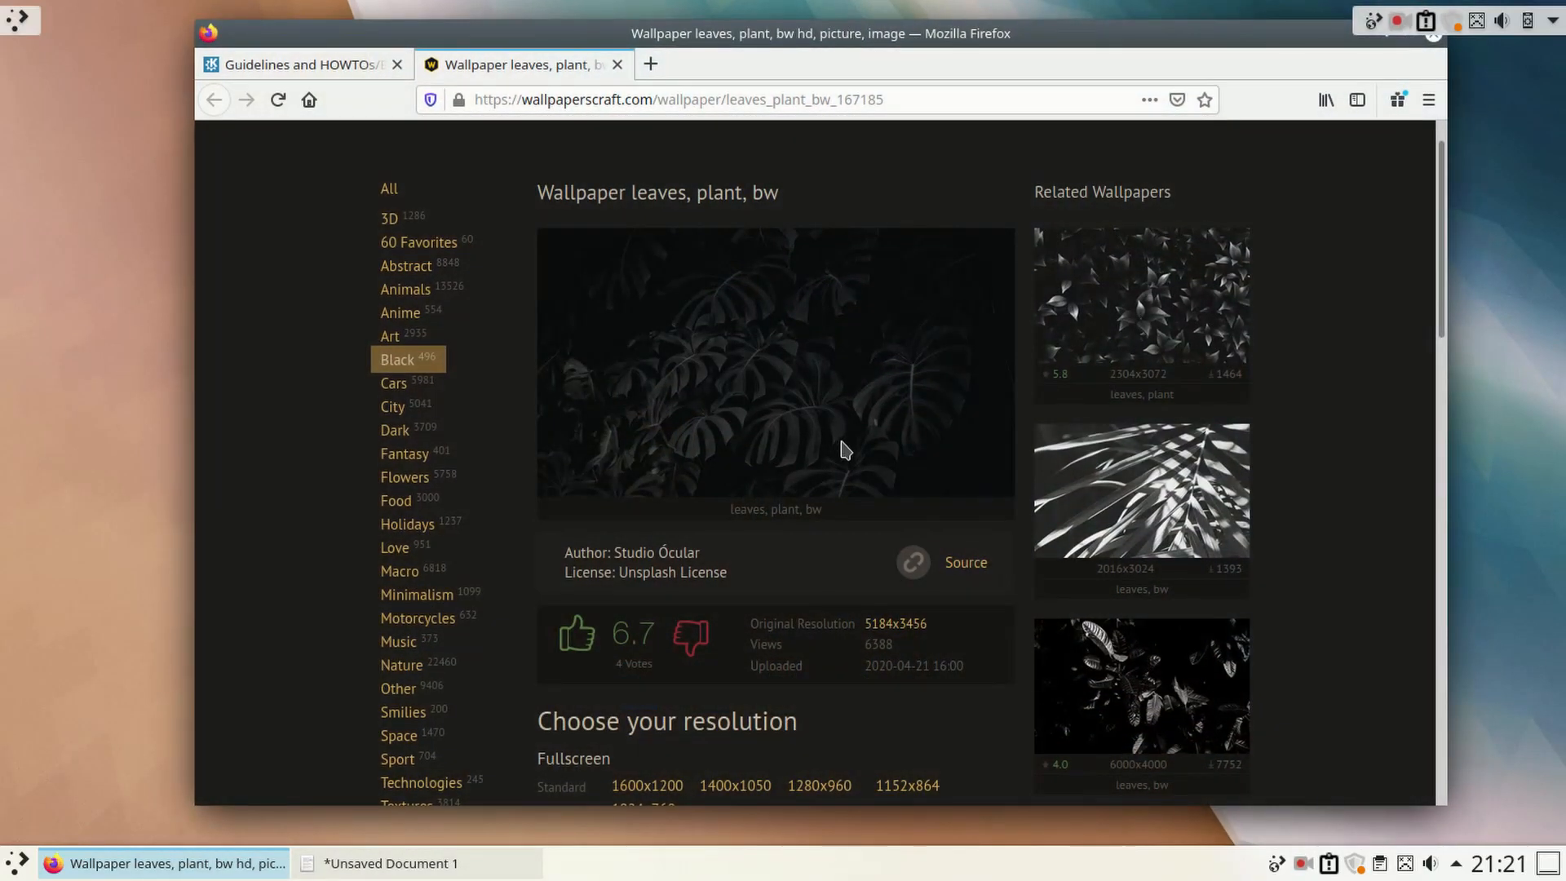
scroll(846, 448, down, 2)
scroll(868, 508, down, 2)
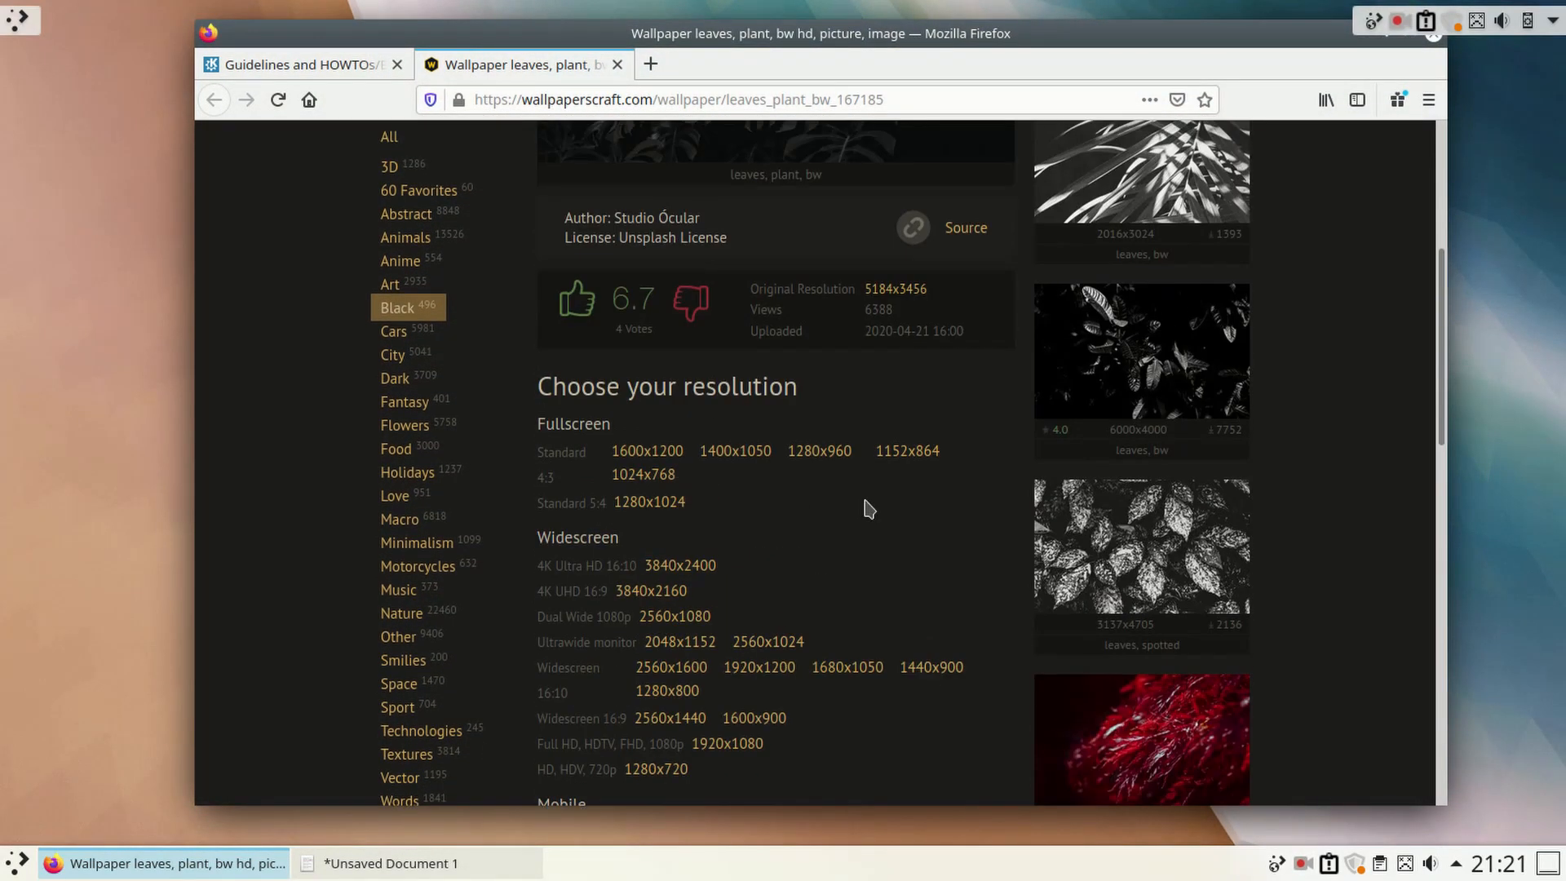
scroll(870, 555, down, 2)
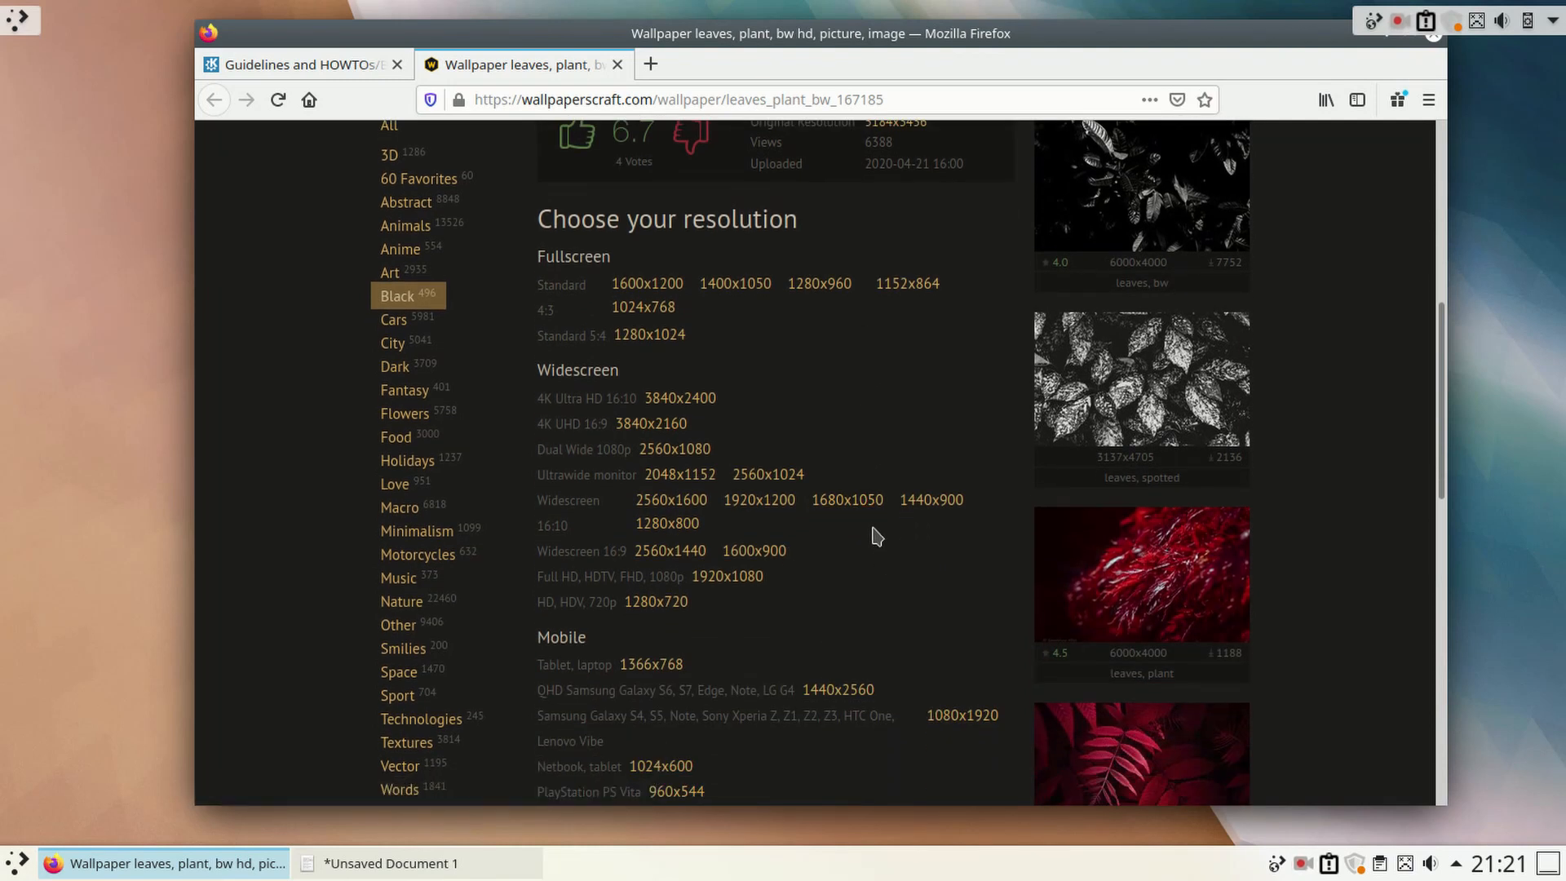
click(767, 553)
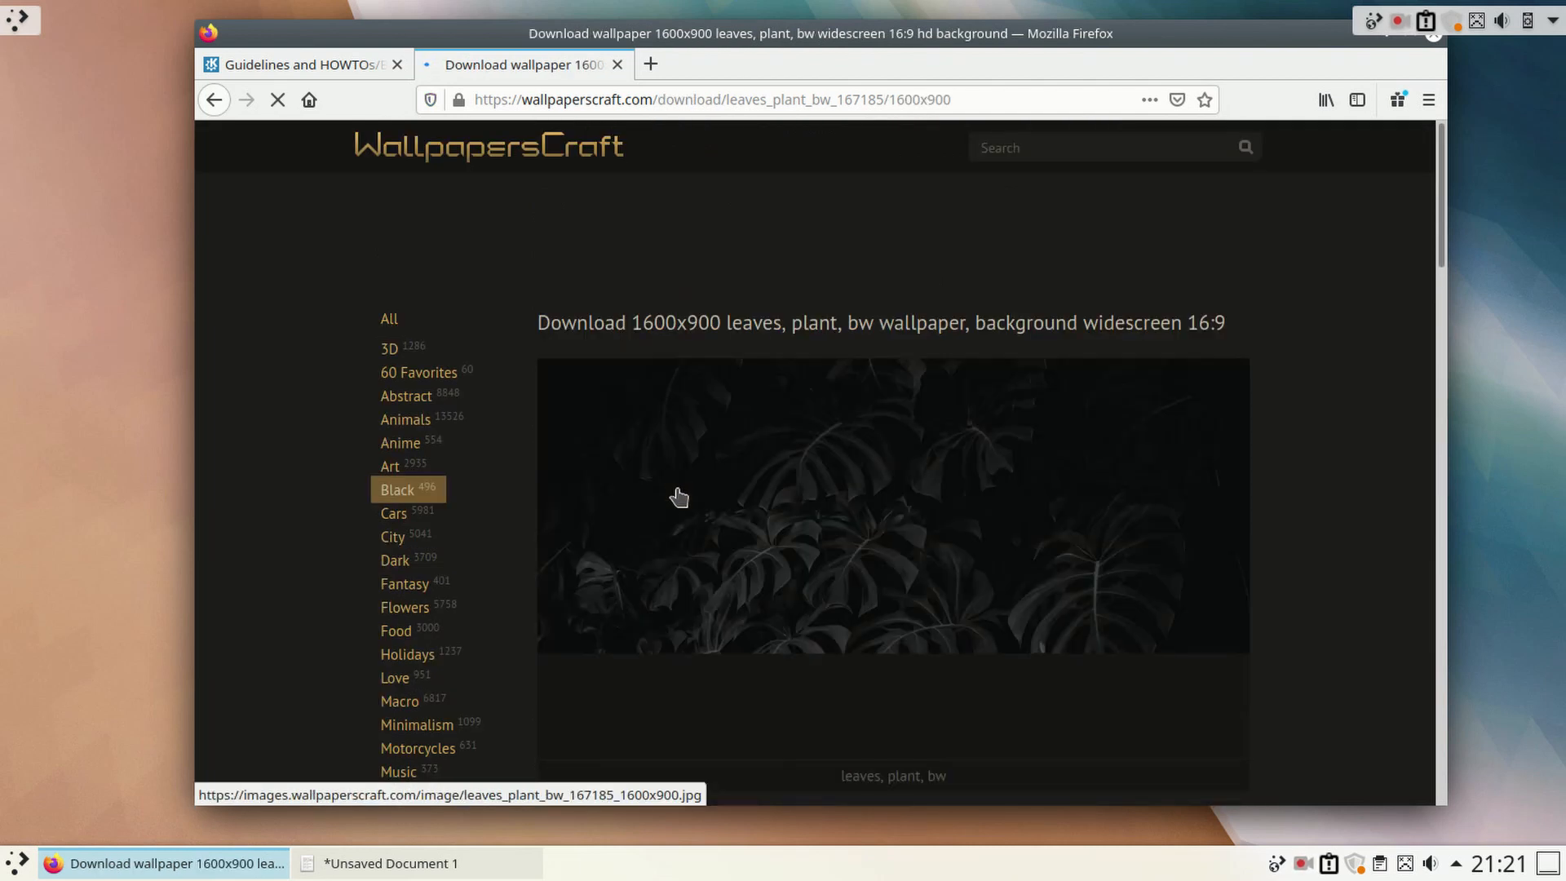
scroll(723, 548, down, 3)
click(718, 531)
Step: Save the leaves wallpaper image to Downloads as leaves_plant_bw_167185_1600x900.jpeg
right_click(767, 292)
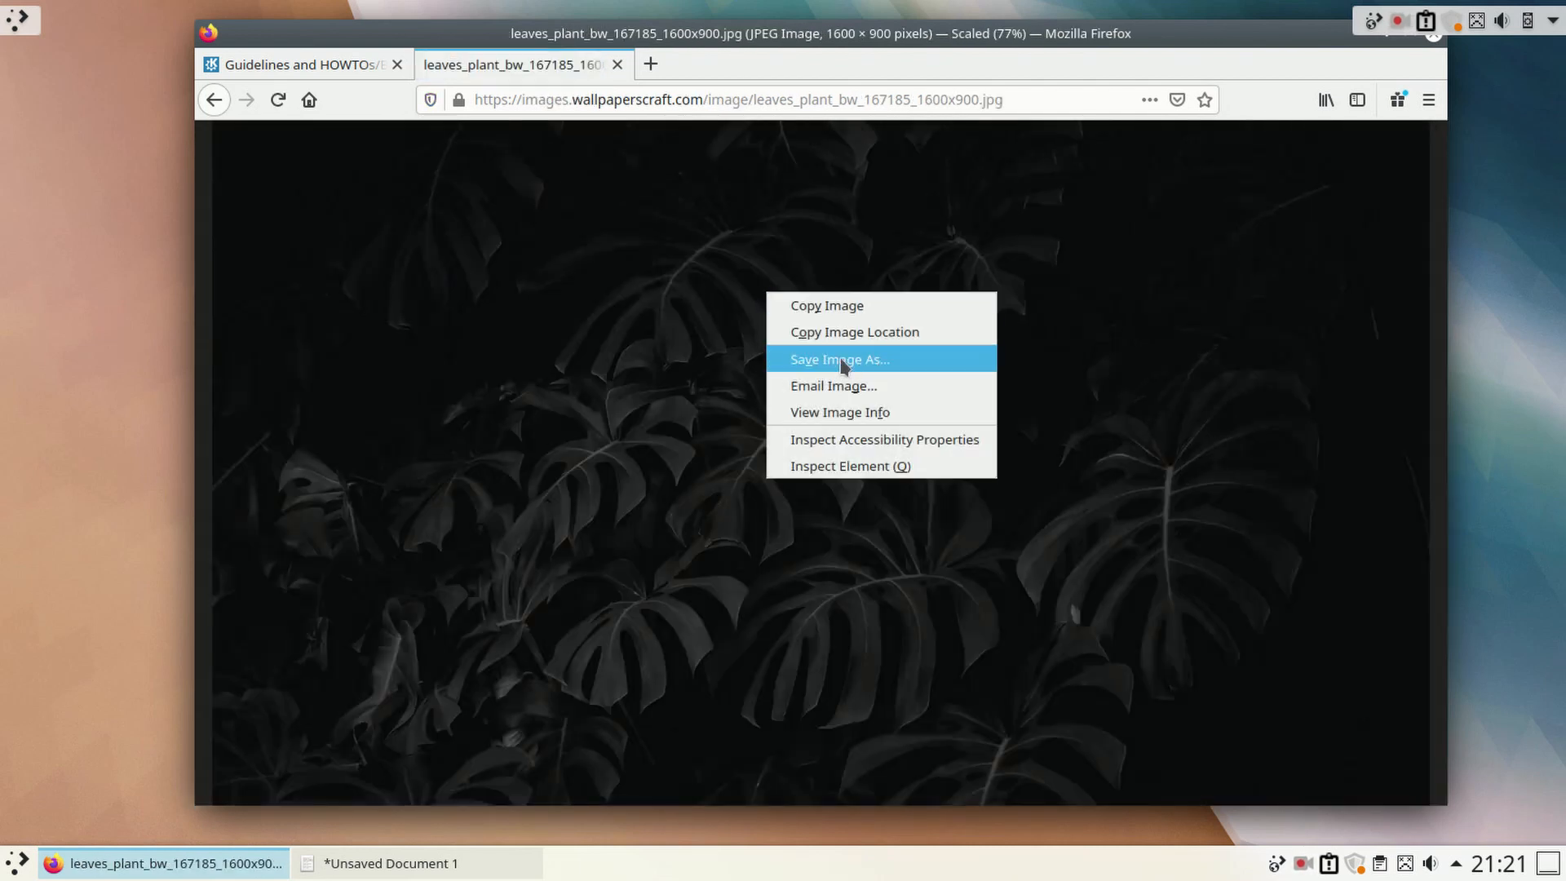
click(845, 364)
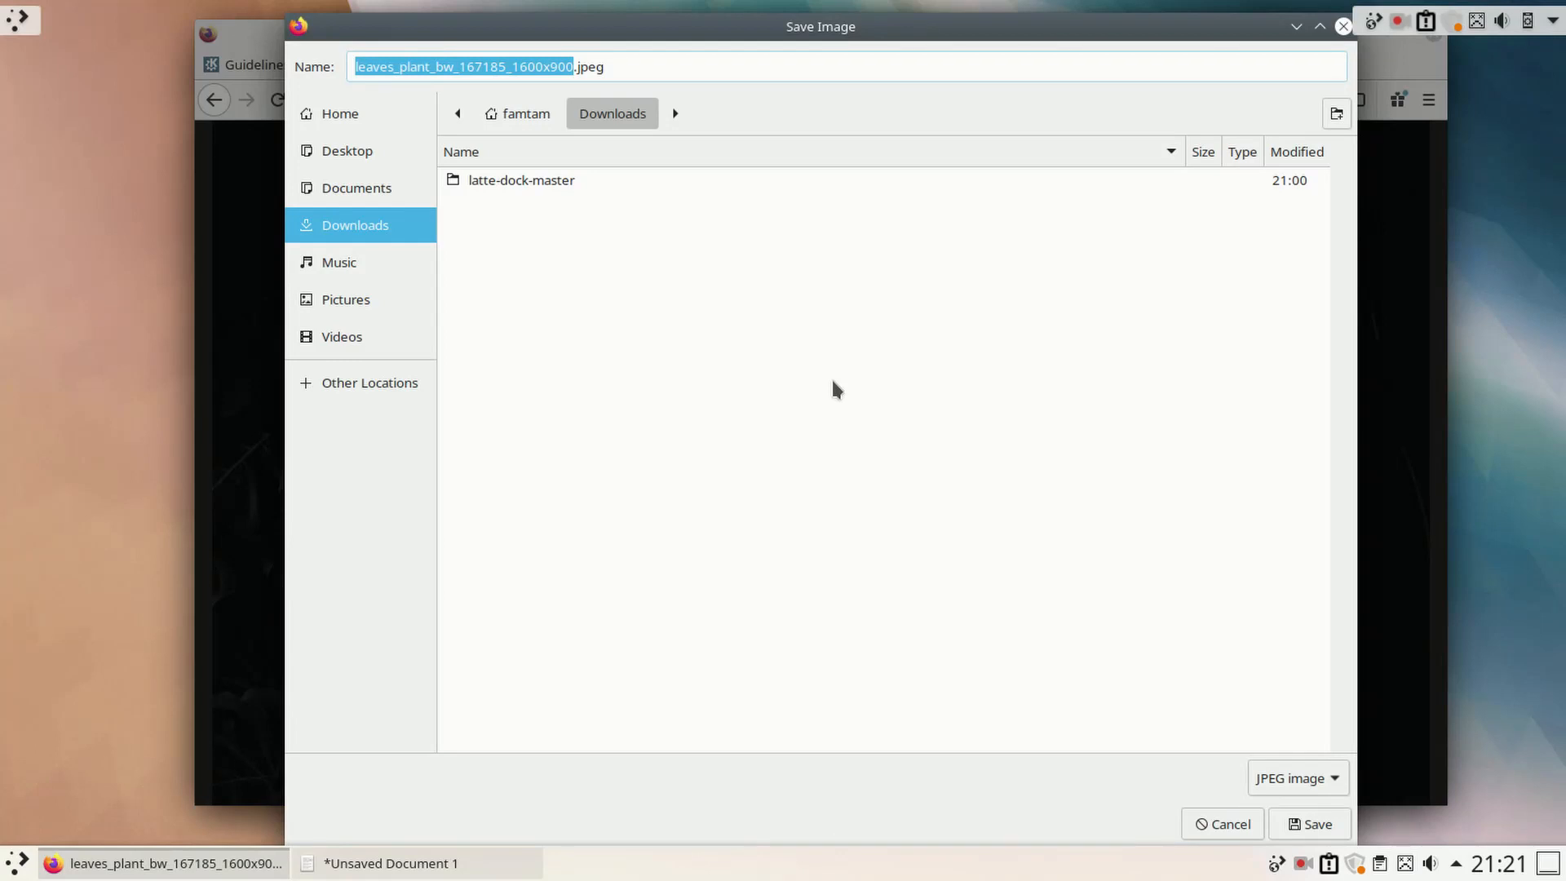
click(1309, 824)
Step: Show the desktop, launch Dolphin and open the Downloads folder containing the saved wallpaper
drag(1071, 71, 861, 124)
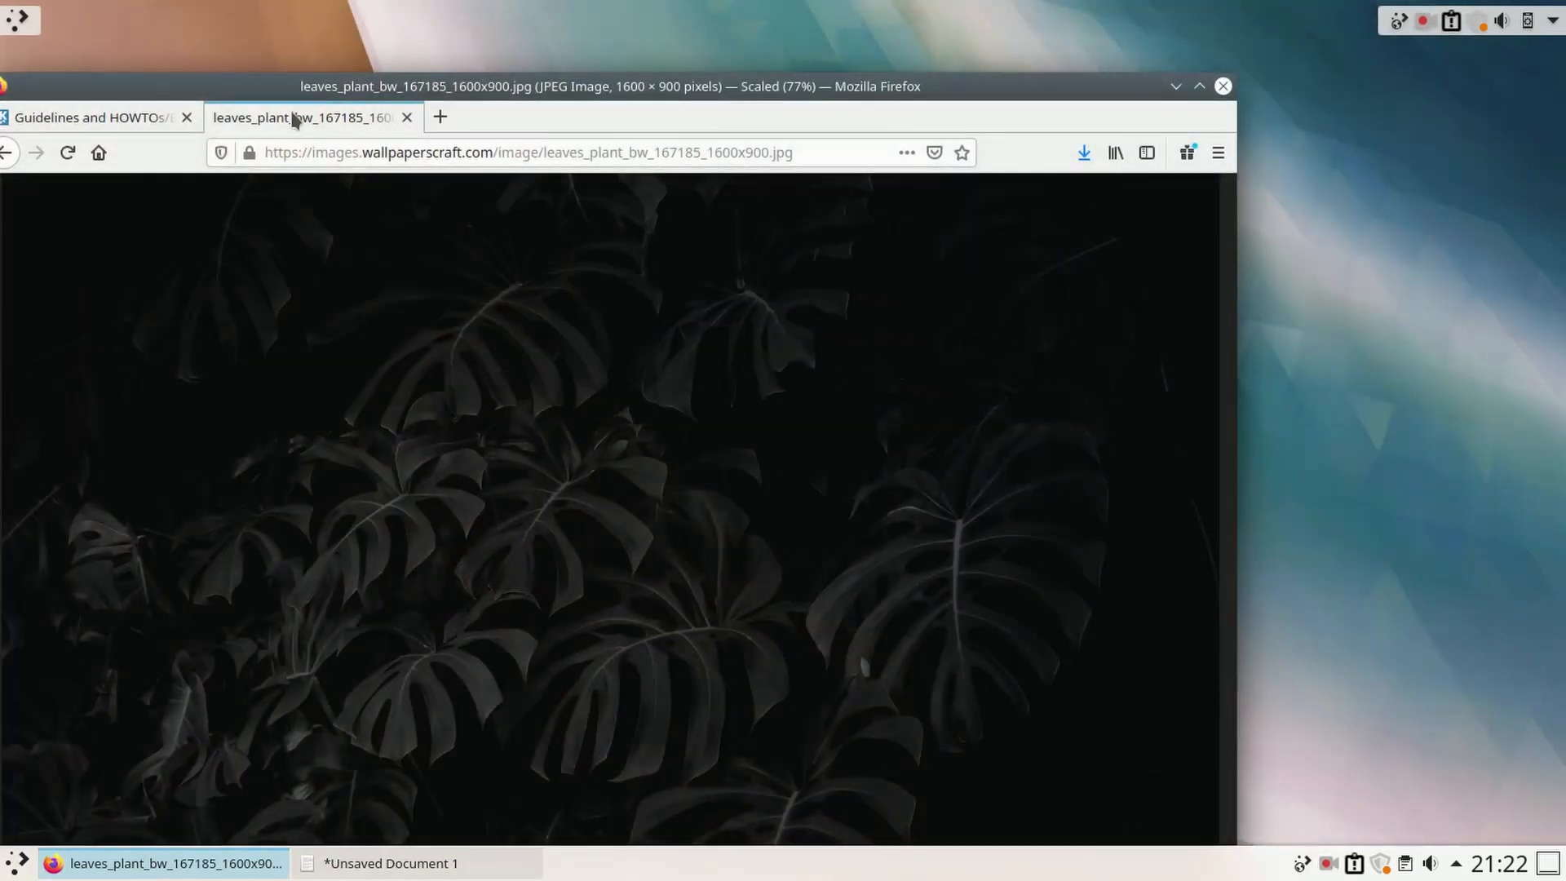
key(super+d)
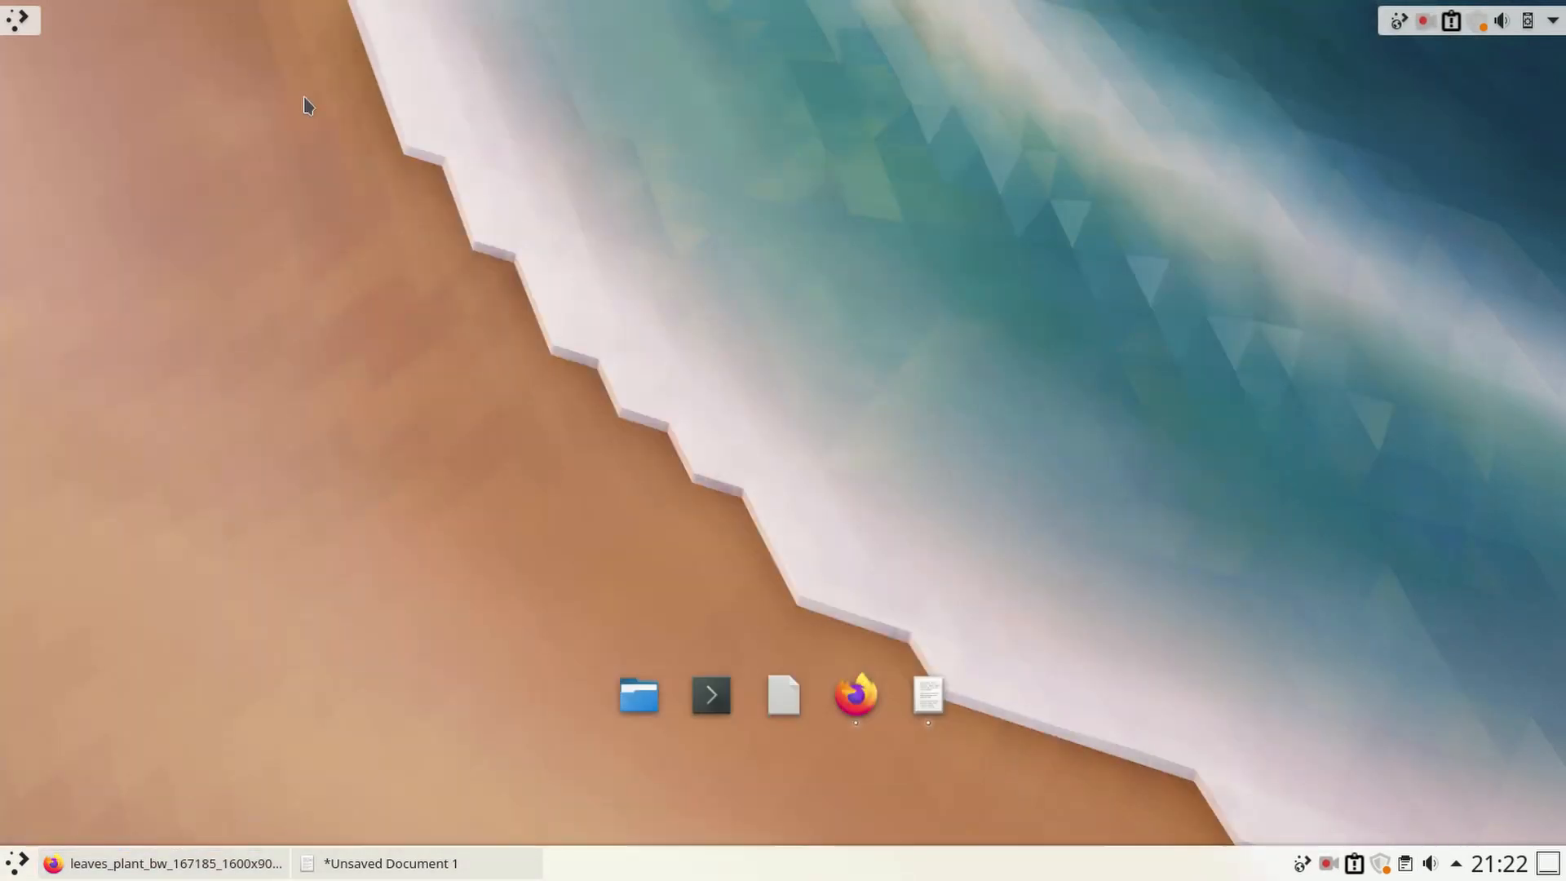
click(25, 20)
click(224, 89)
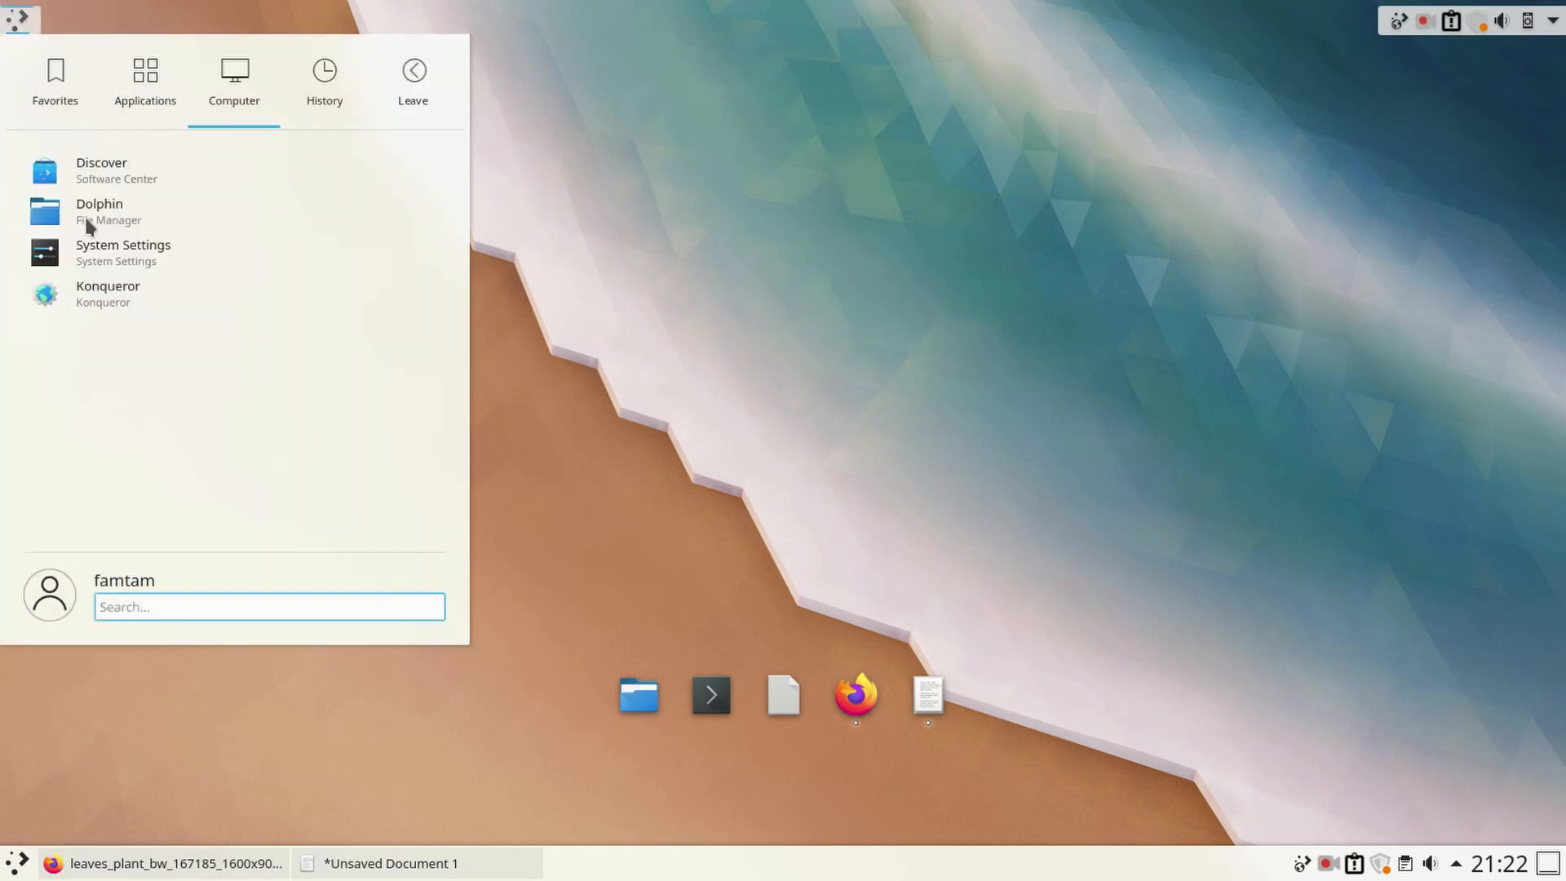
click(100, 211)
click(442, 266)
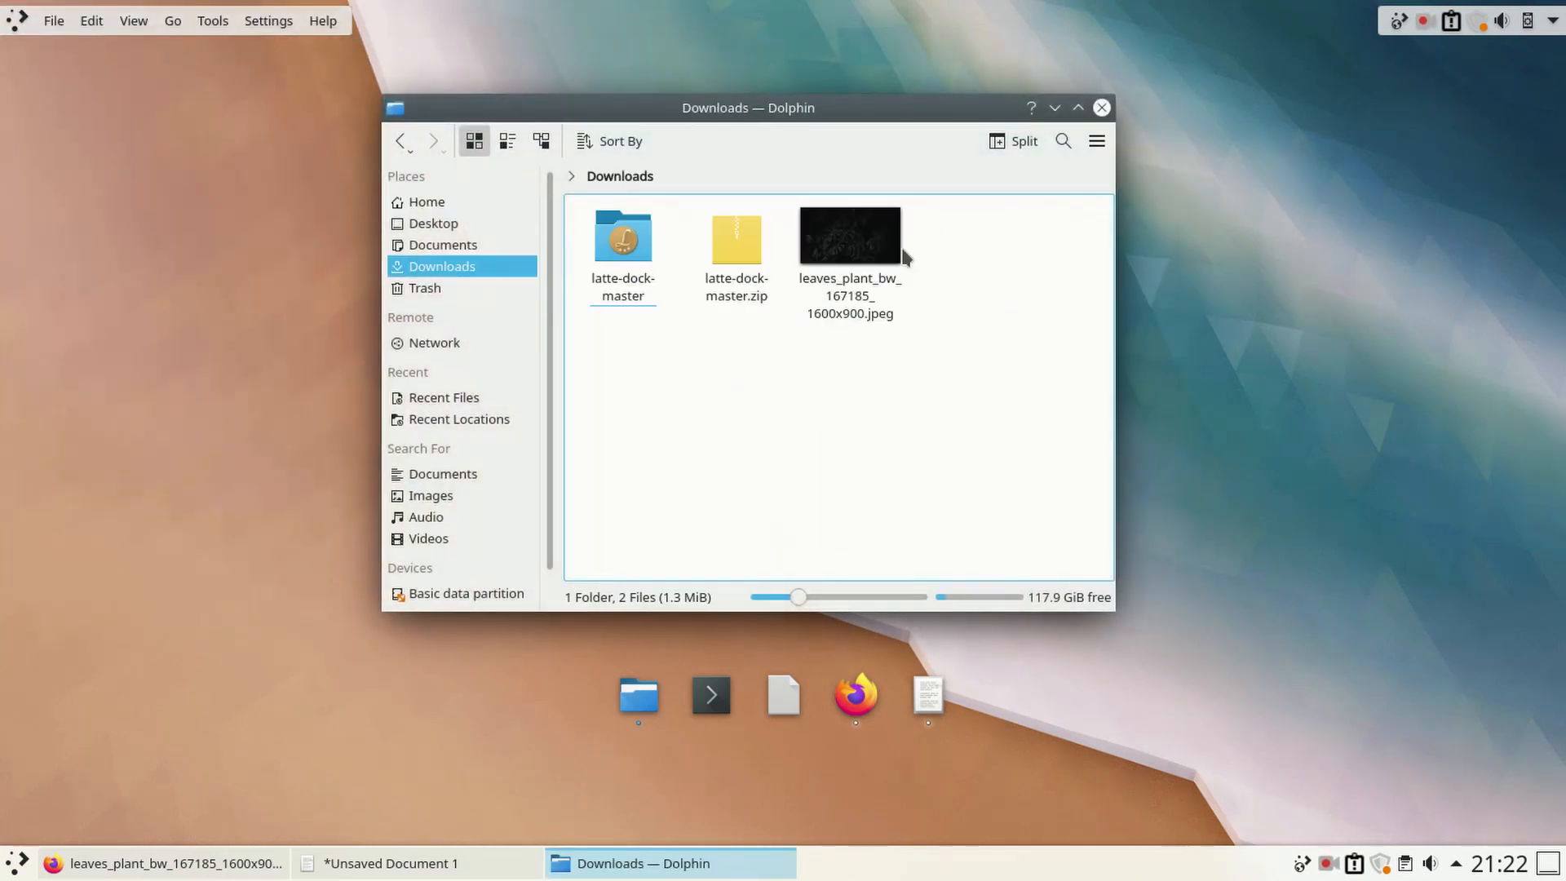
drag(856, 407, 901, 252)
mouse_move(803, 397)
mouse_down()
mouse_move(960, 210)
mouse_move(943, 208)
mouse_up()
click(941, 299)
drag(833, 406, 939, 211)
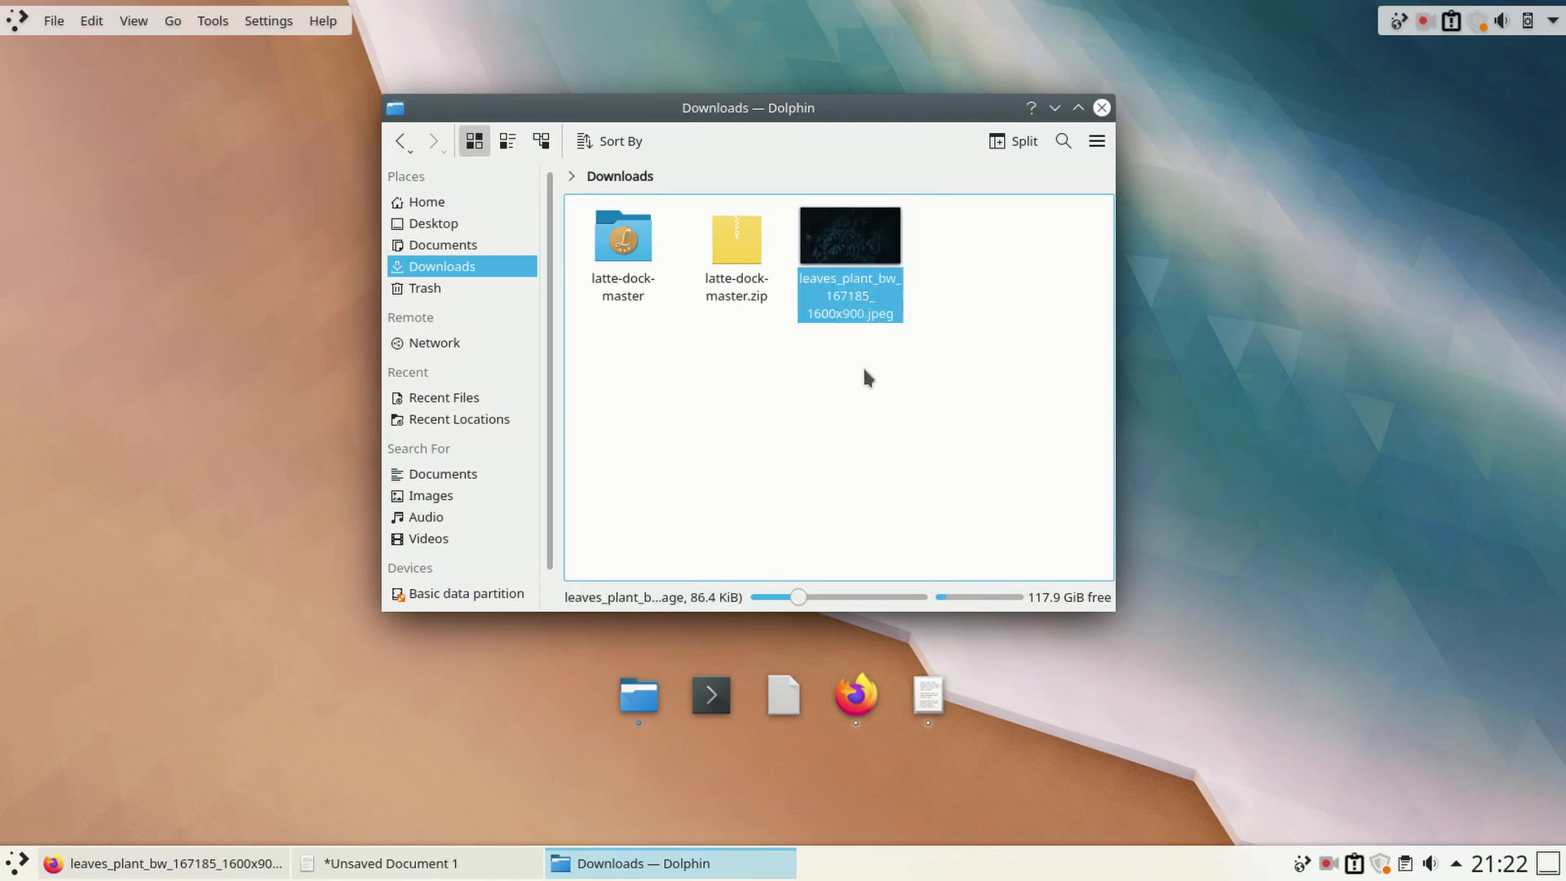
click(864, 370)
drag(790, 377, 925, 226)
drag(829, 412, 940, 228)
click(801, 397)
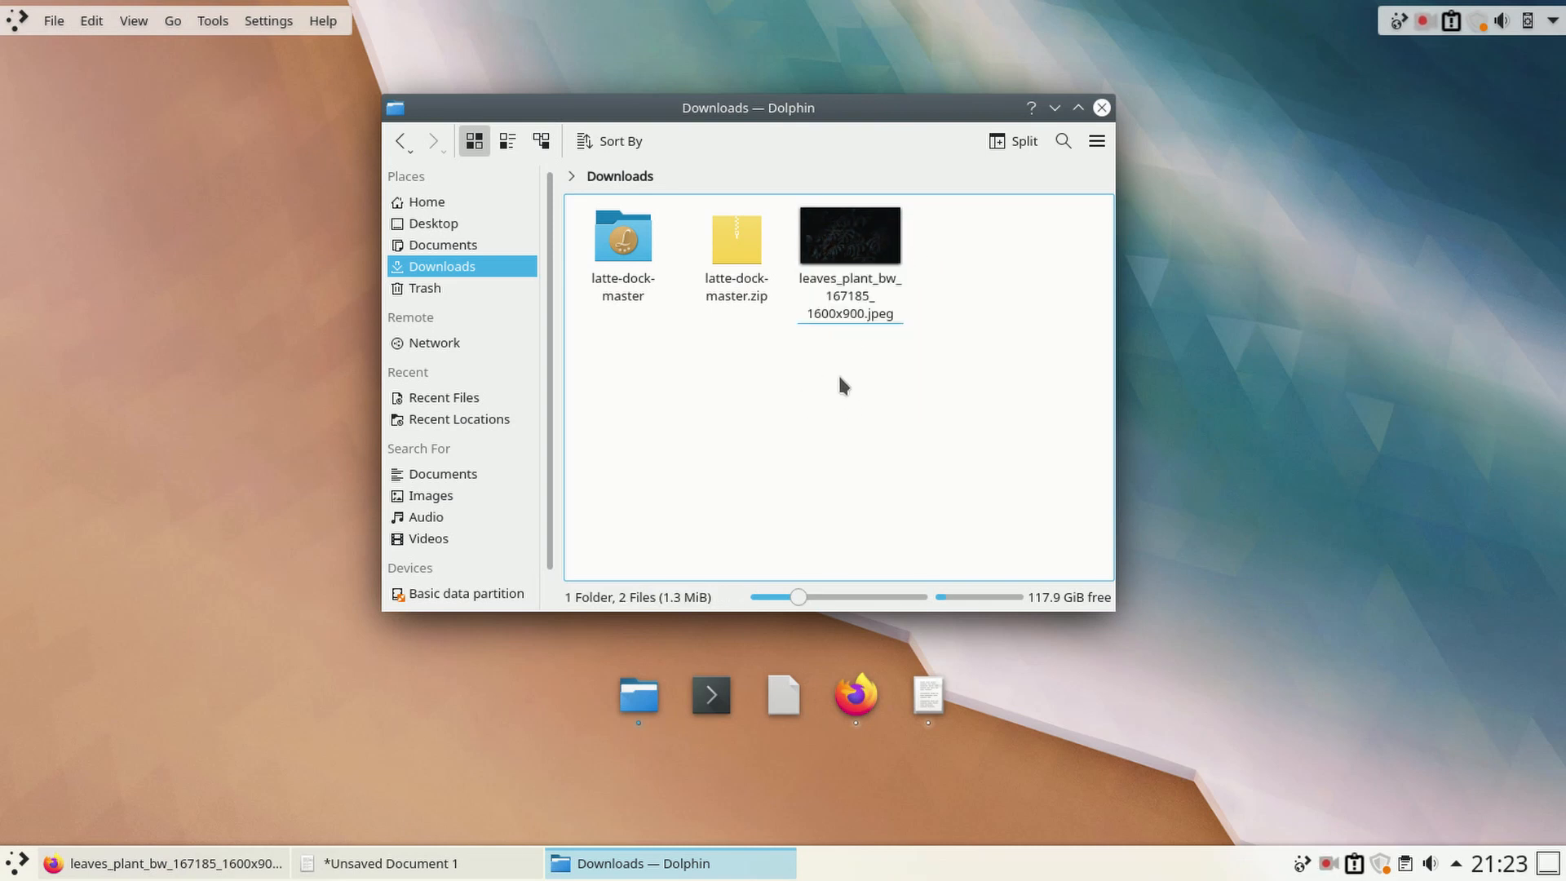
drag(829, 388, 798, 429)
Step: Launch Discover and search its applications for gimp
click(17, 23)
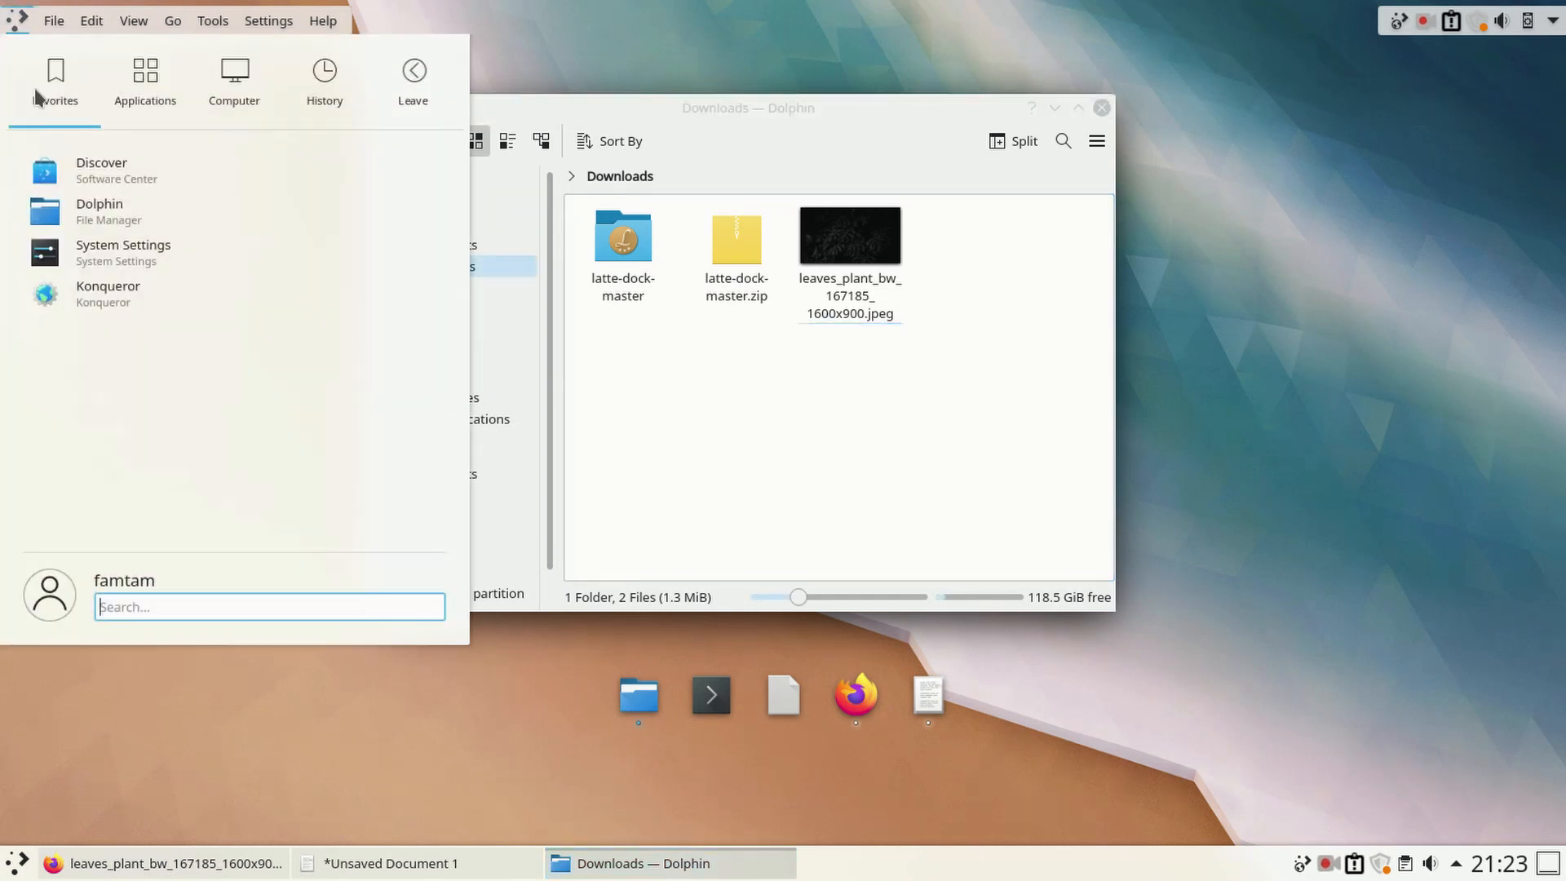
click(124, 171)
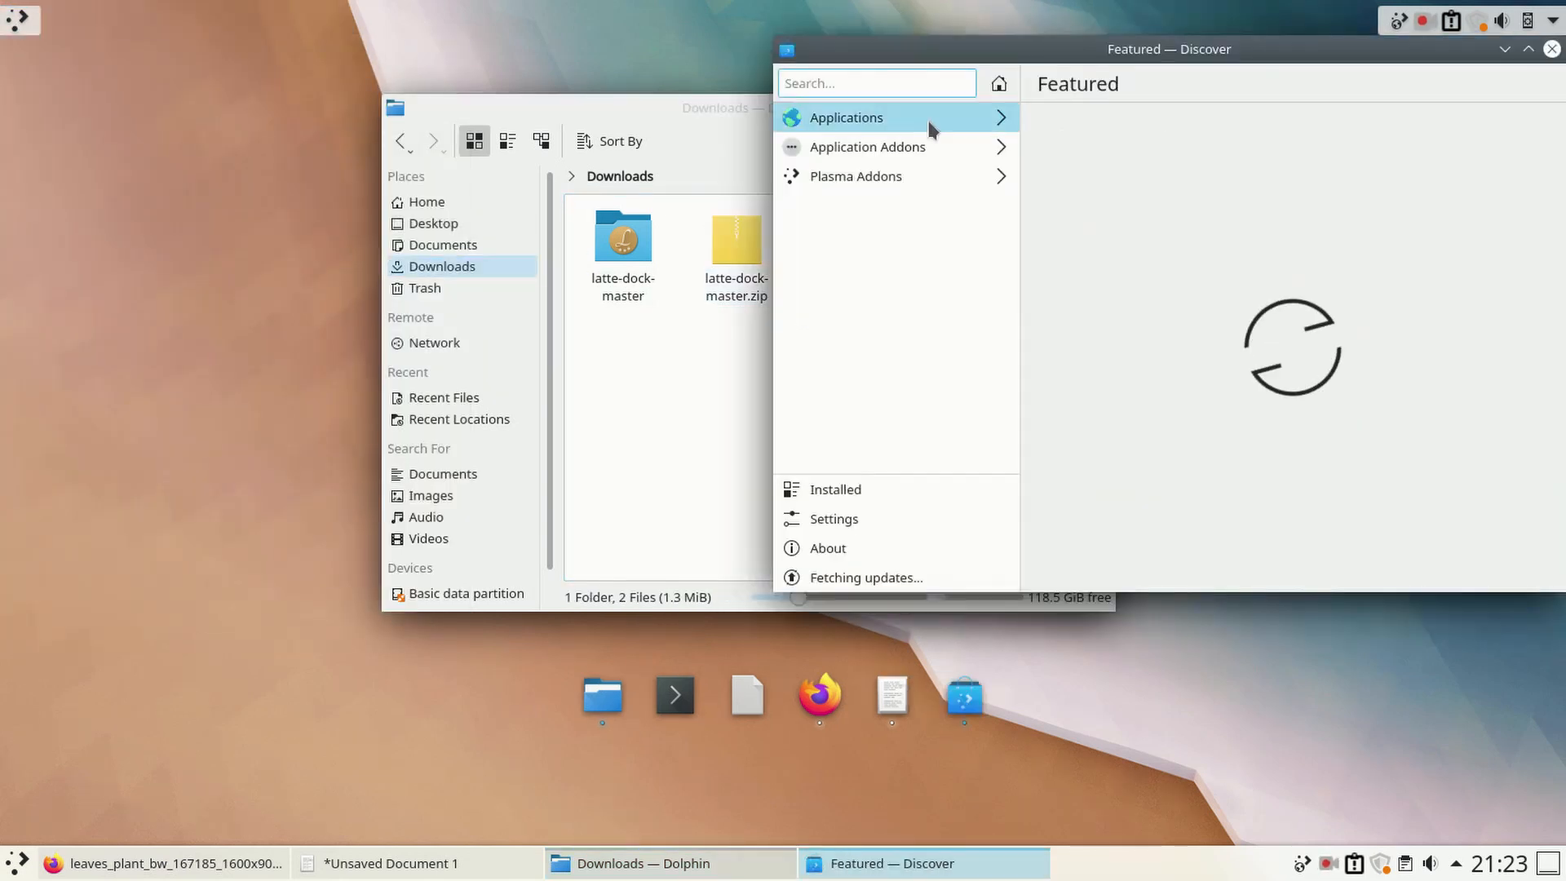
click(921, 119)
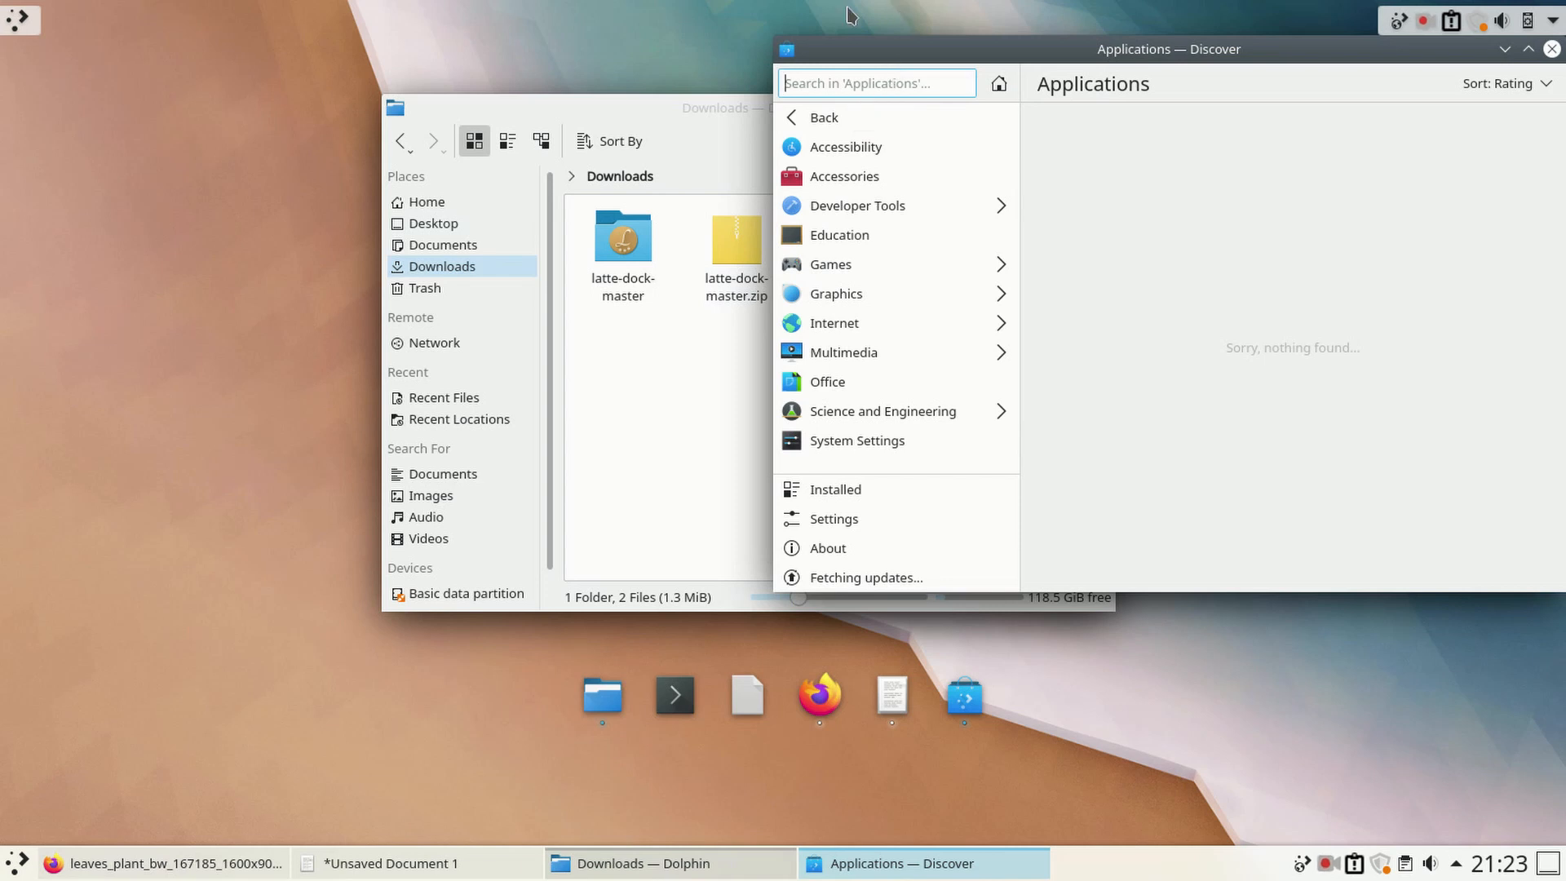
text(gimp)
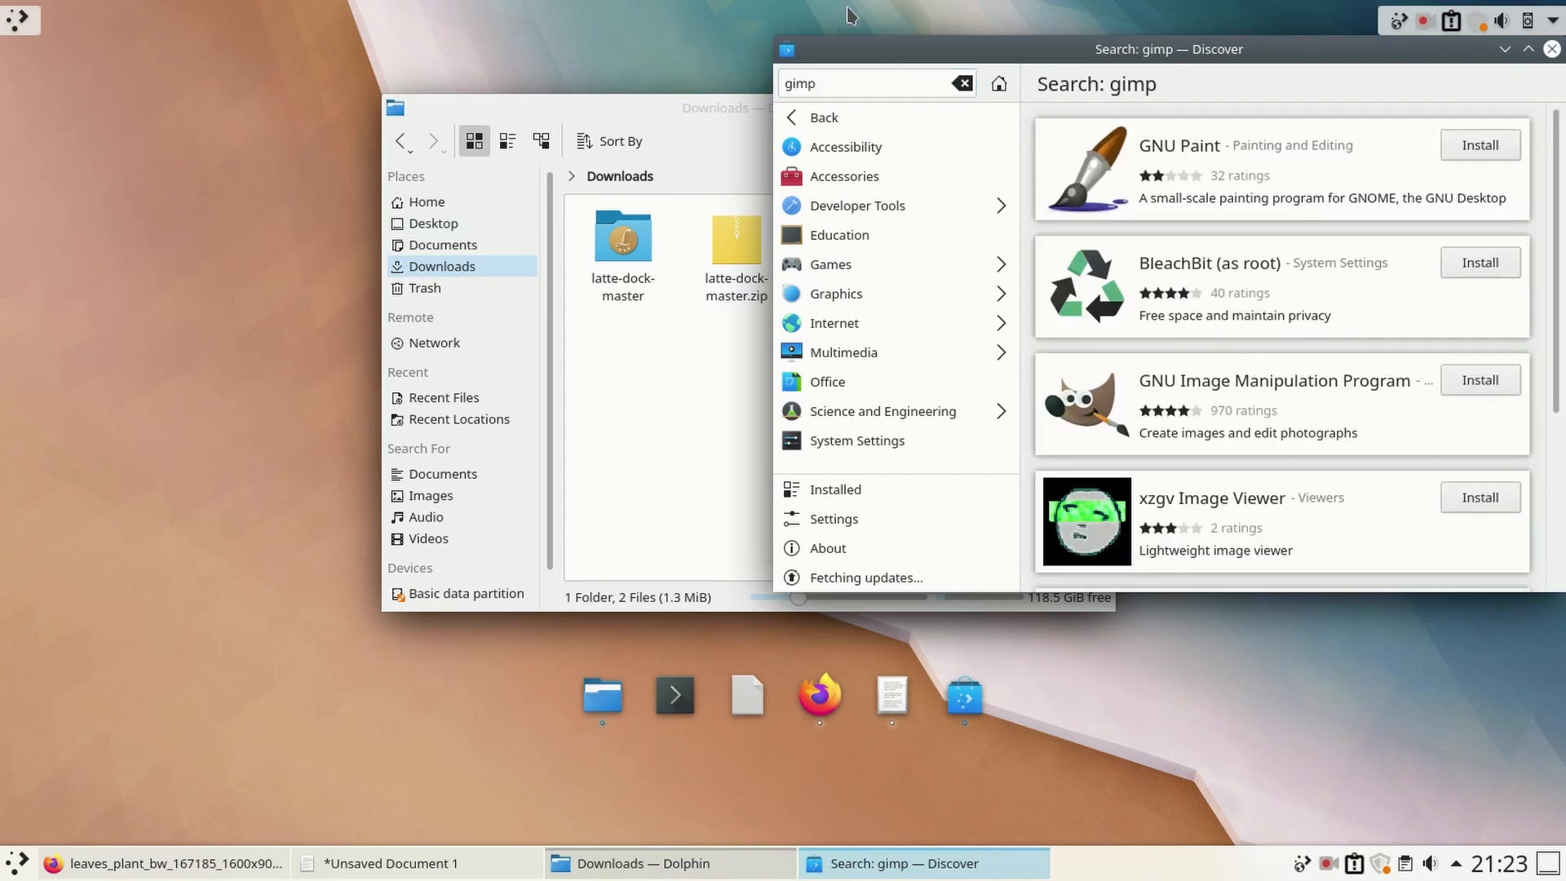
Step: Install the GNU Image Manipulation Program from Discover, authorizing with the account password, and close Discover
drag(1144, 57, 863, 93)
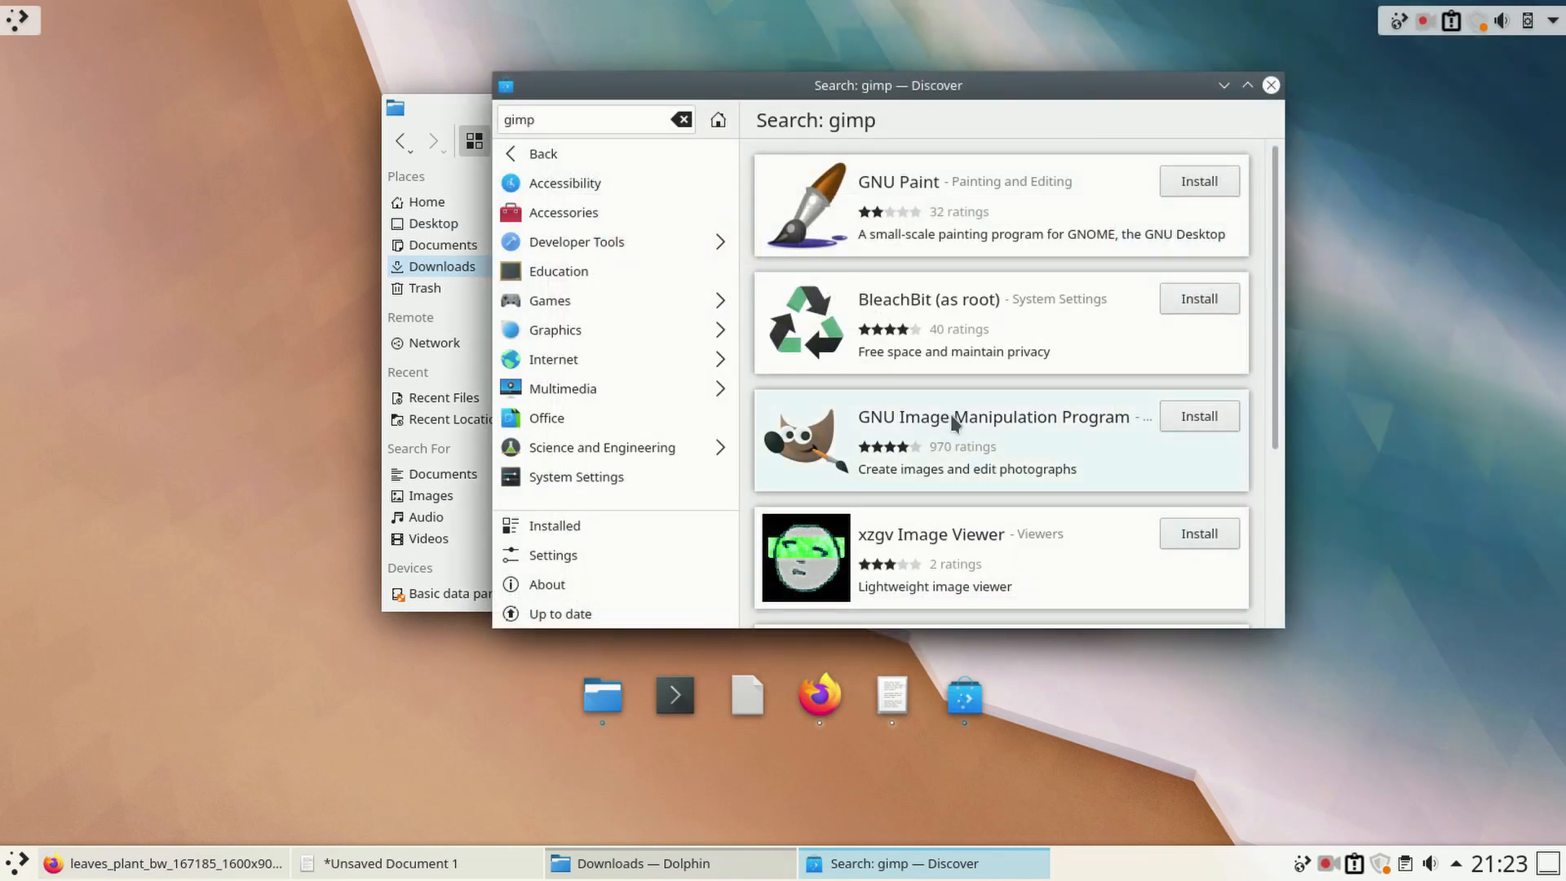
click(1237, 416)
text(*****)
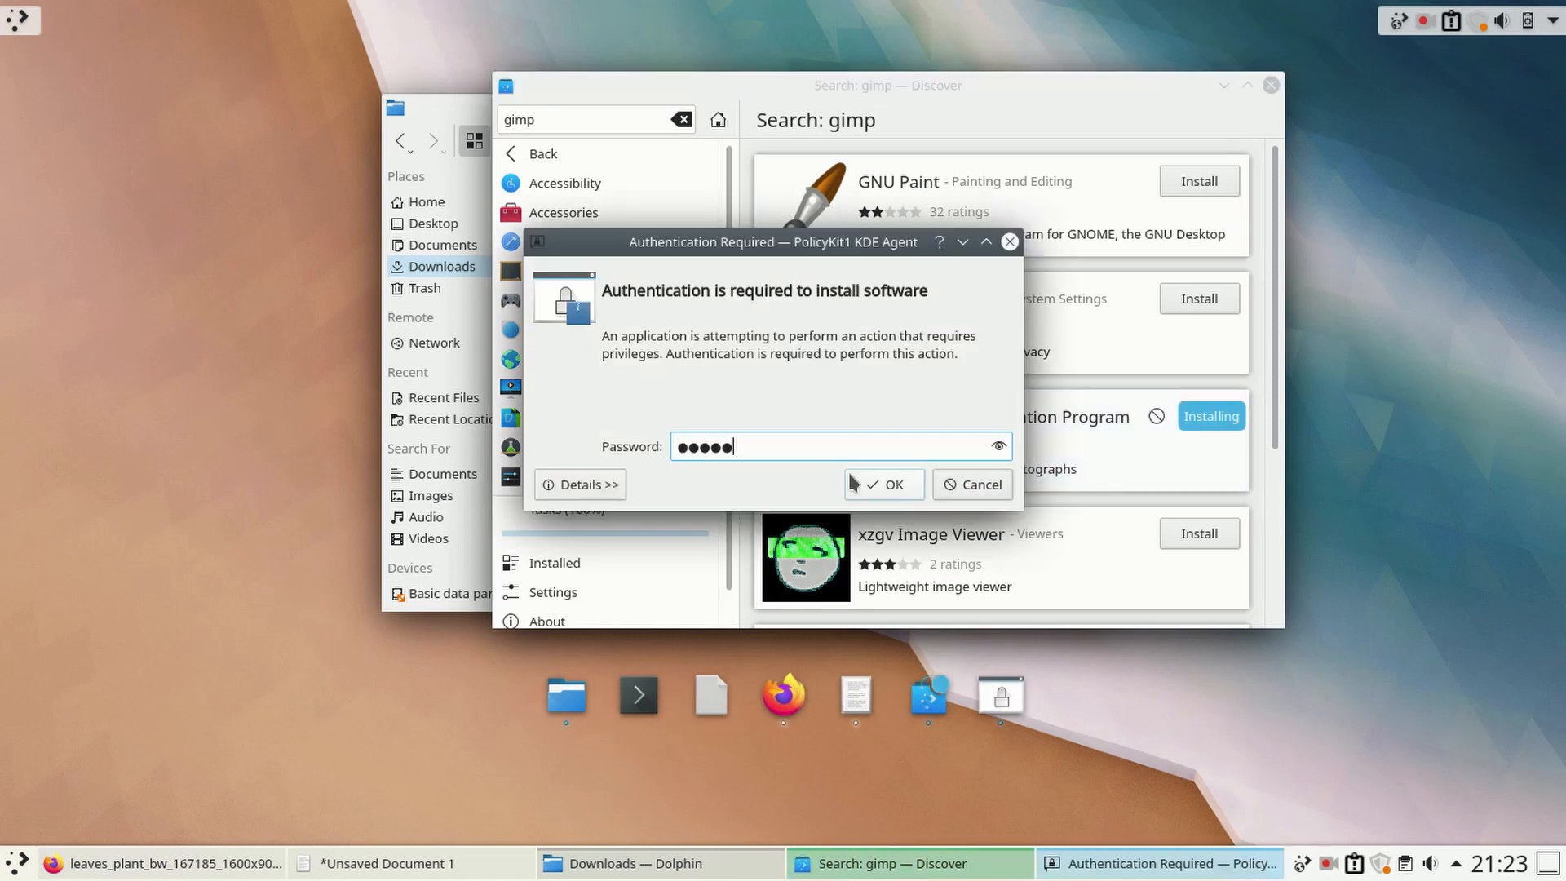
click(851, 483)
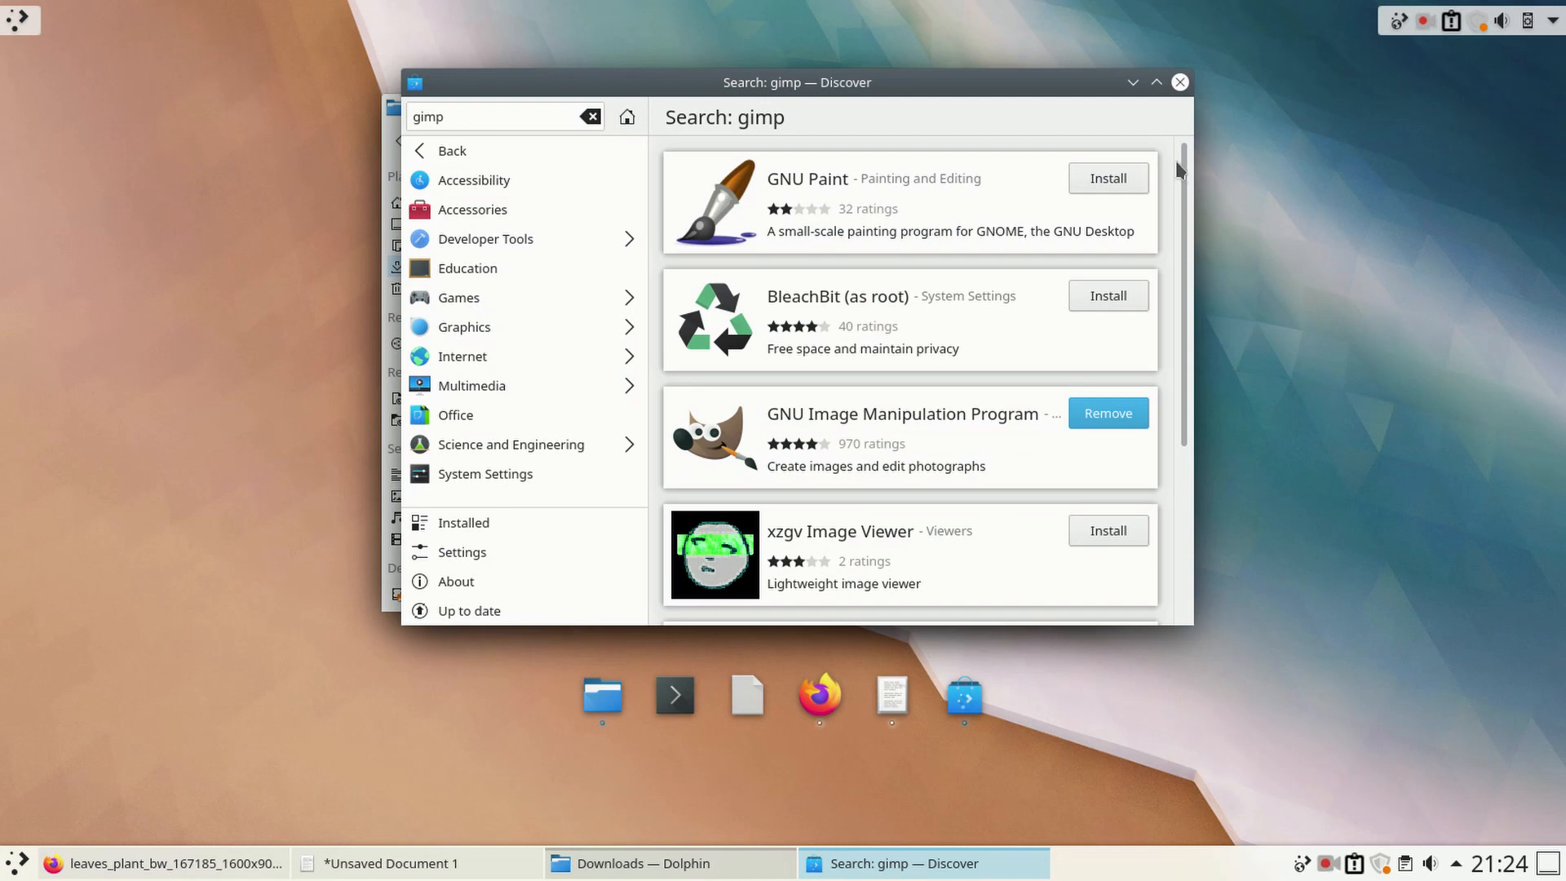
click(1179, 83)
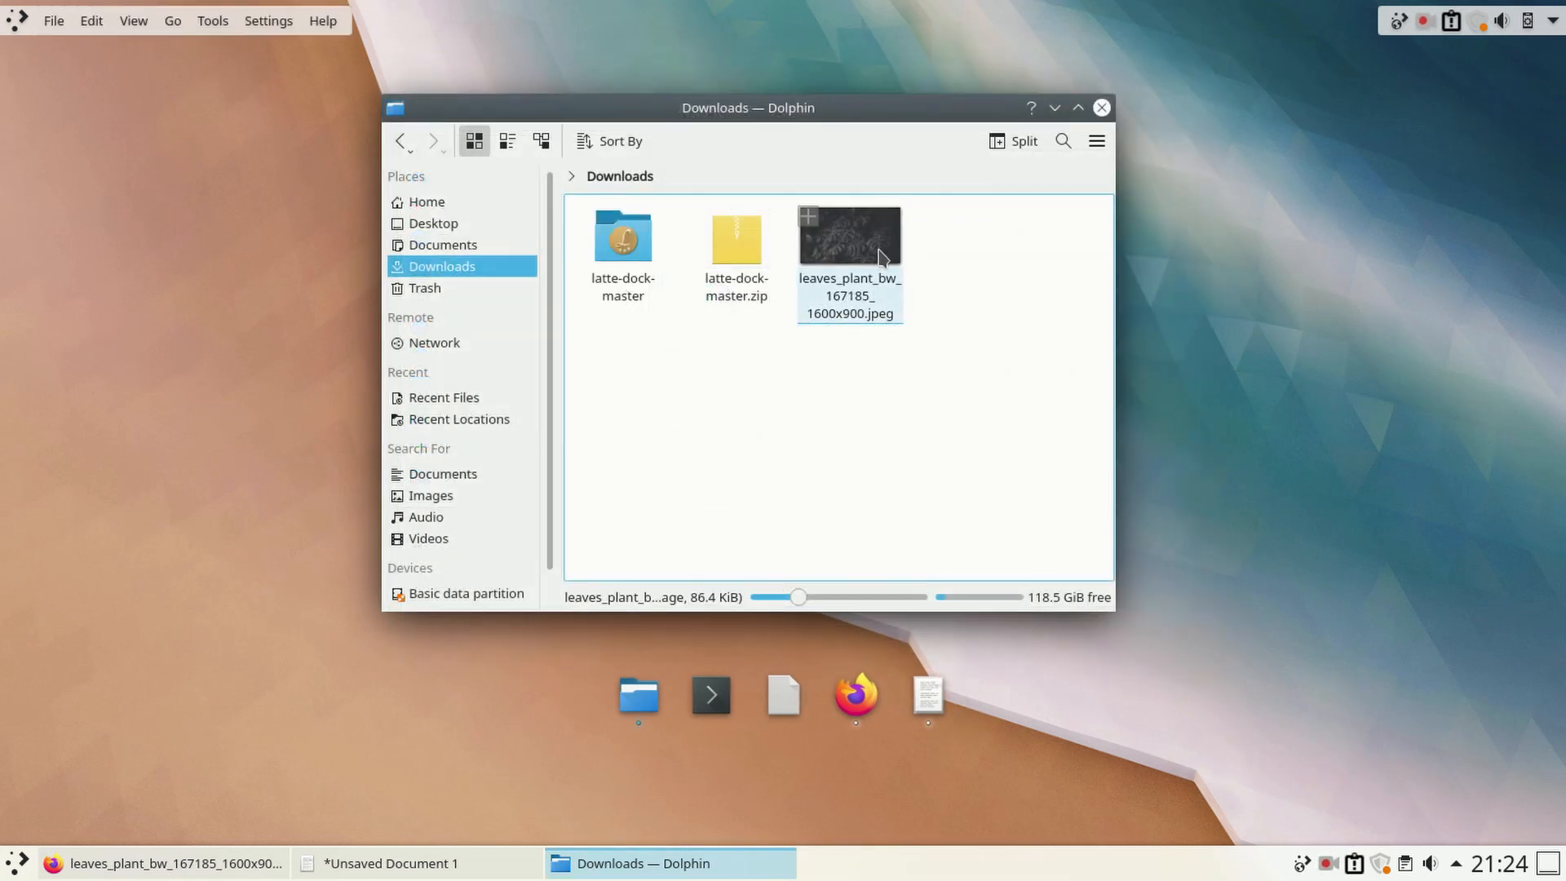
Step: Open the leaves wallpaper in GIMP and use Shadows-Highlights with shadows about 74, highlights about -79 and highlights color adjustment 0
right_click(880, 256)
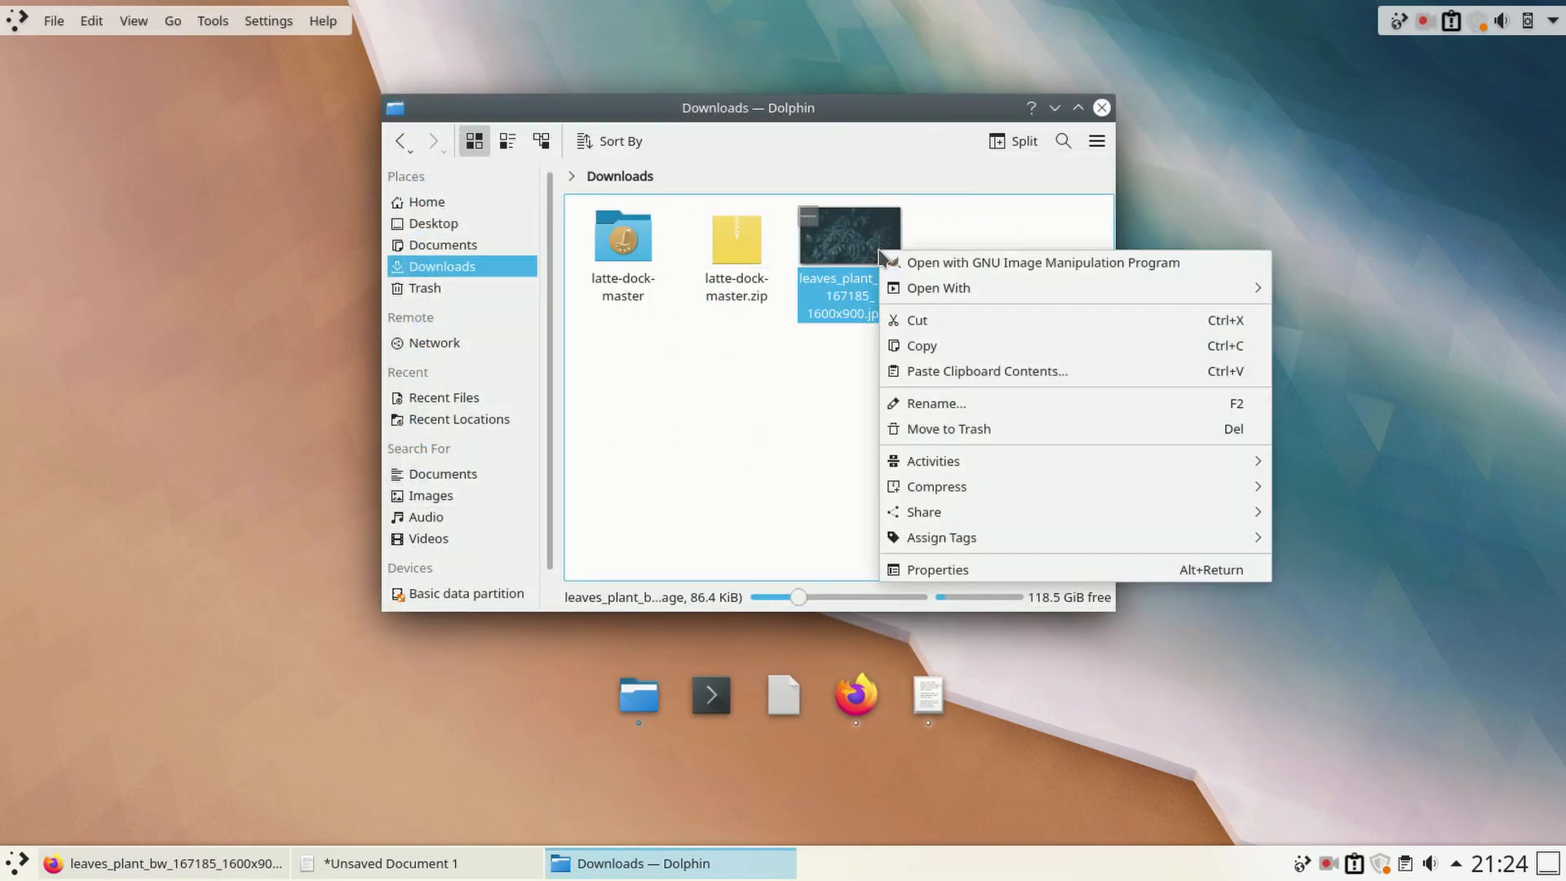
click(1005, 263)
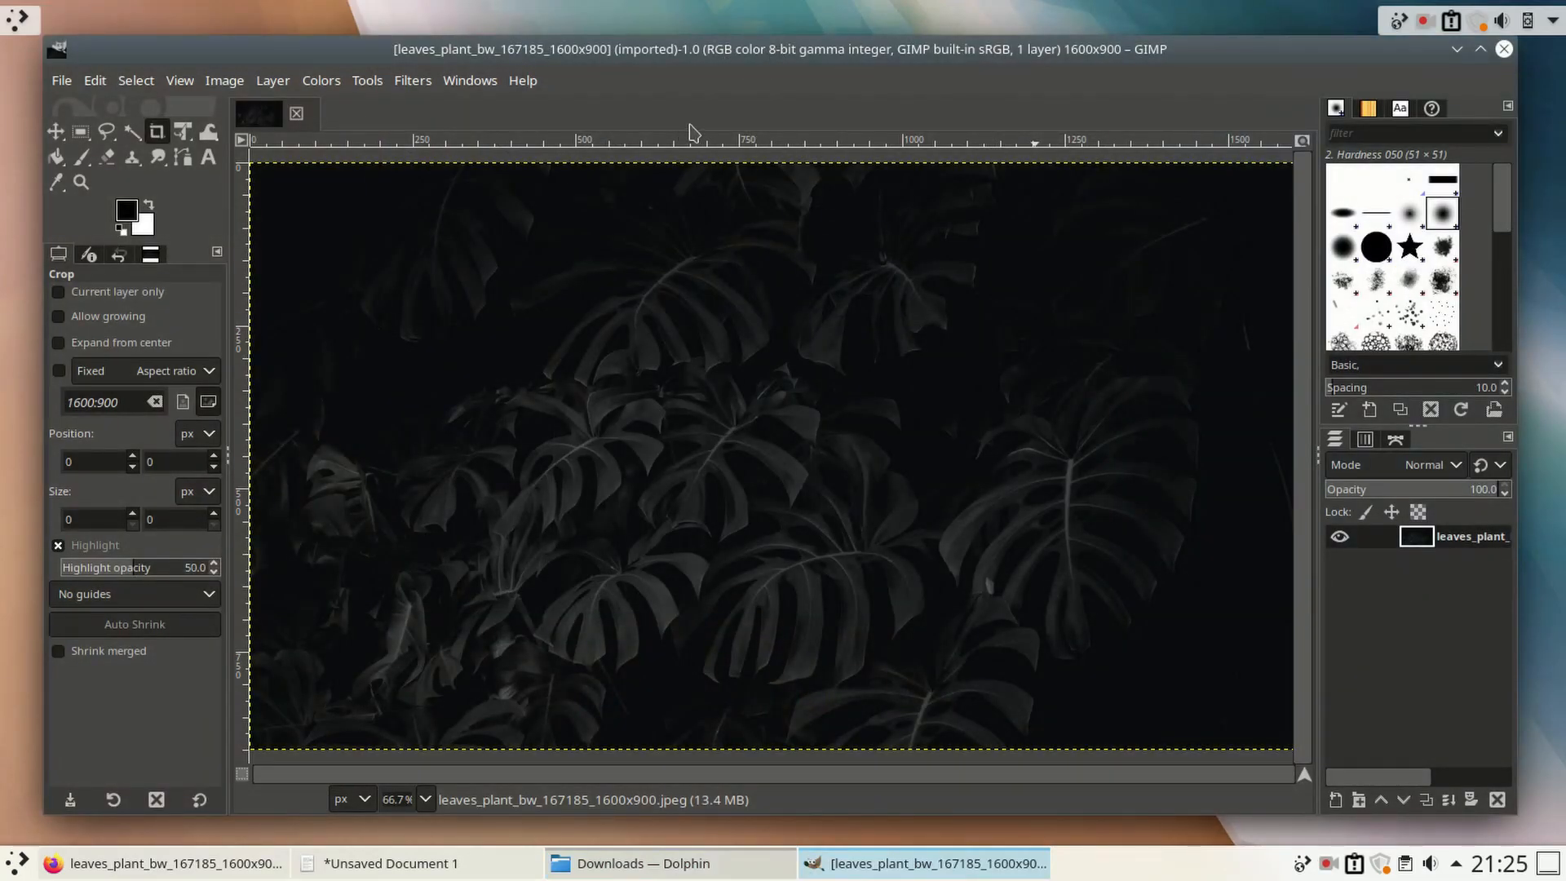
click(320, 80)
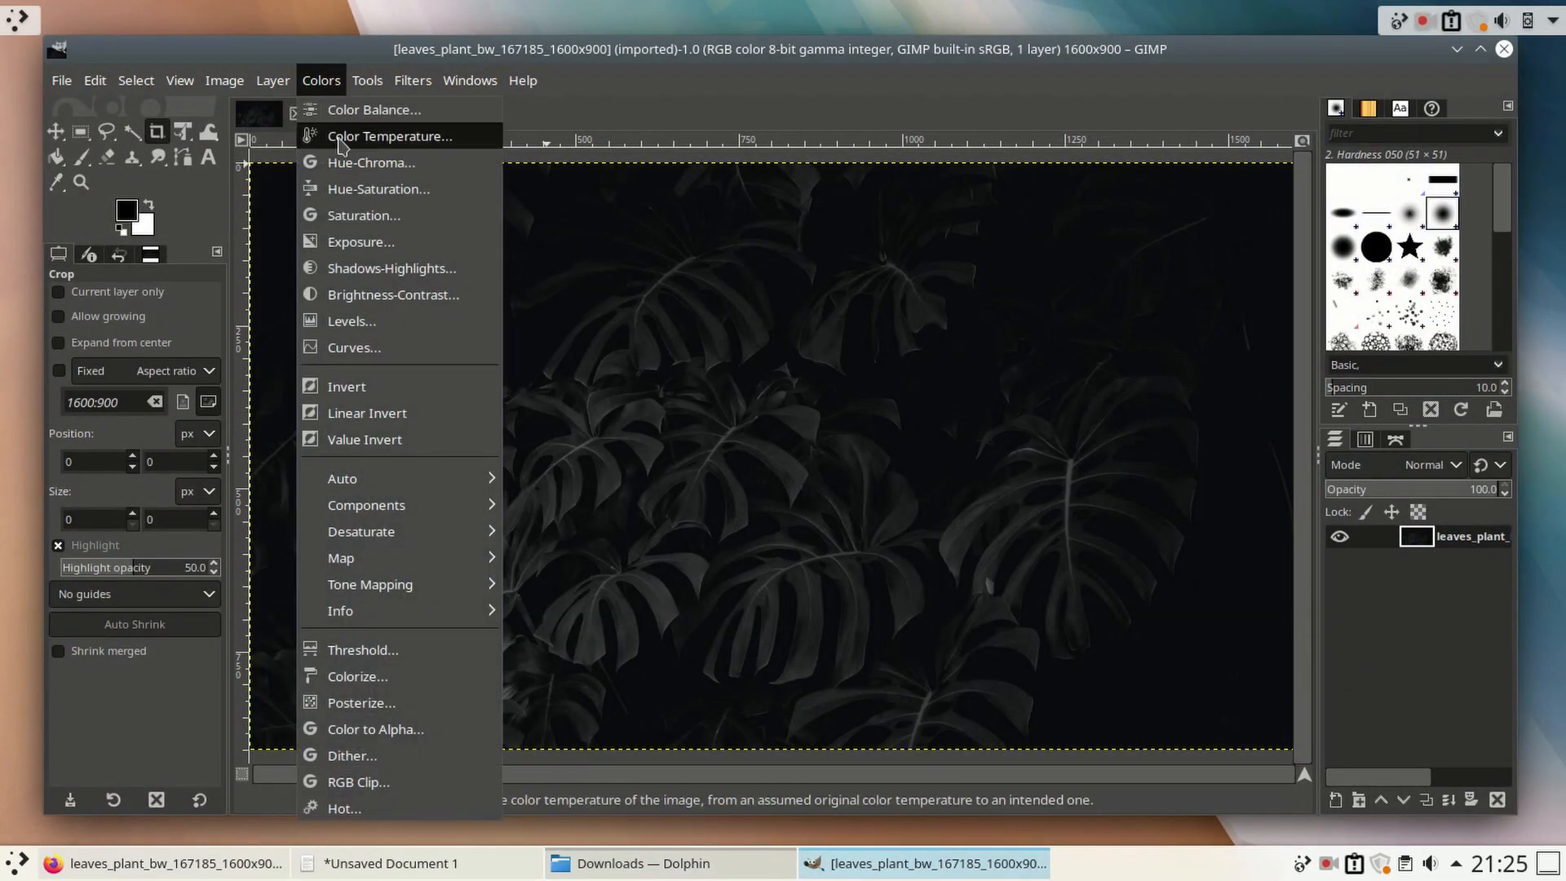
click(369, 270)
click(384, 345)
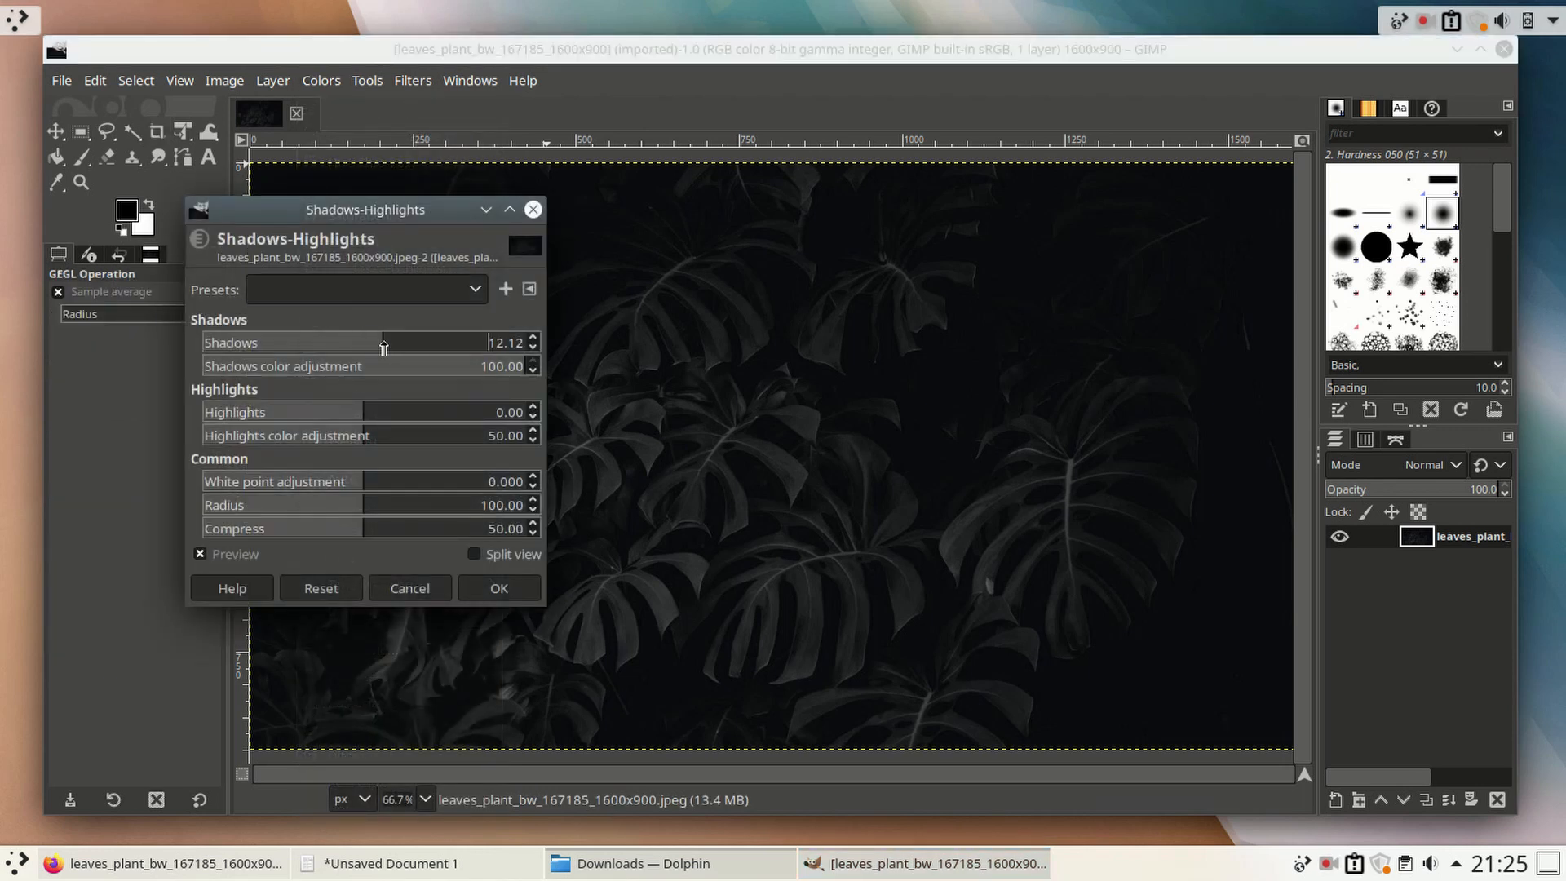
drag(413, 342, 482, 350)
drag(355, 400, 163, 443)
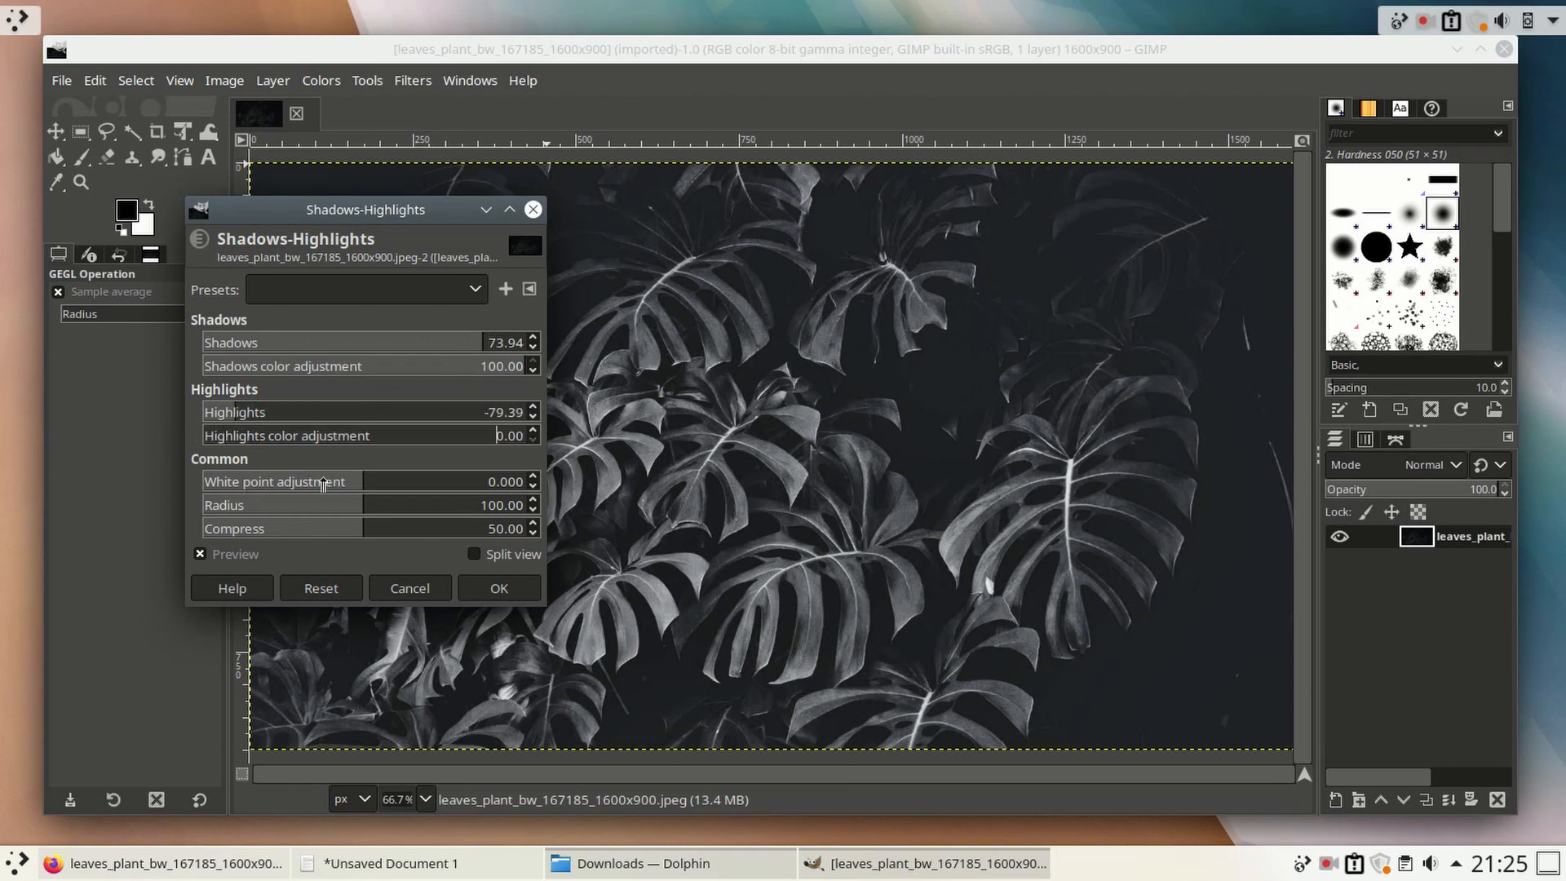
Step: Set white point adjustment to about -9.15, radius 27.96, shadows 73.33 and compress 62.42, and apply the Shadows-Highlights filter
drag(323, 485, 349, 532)
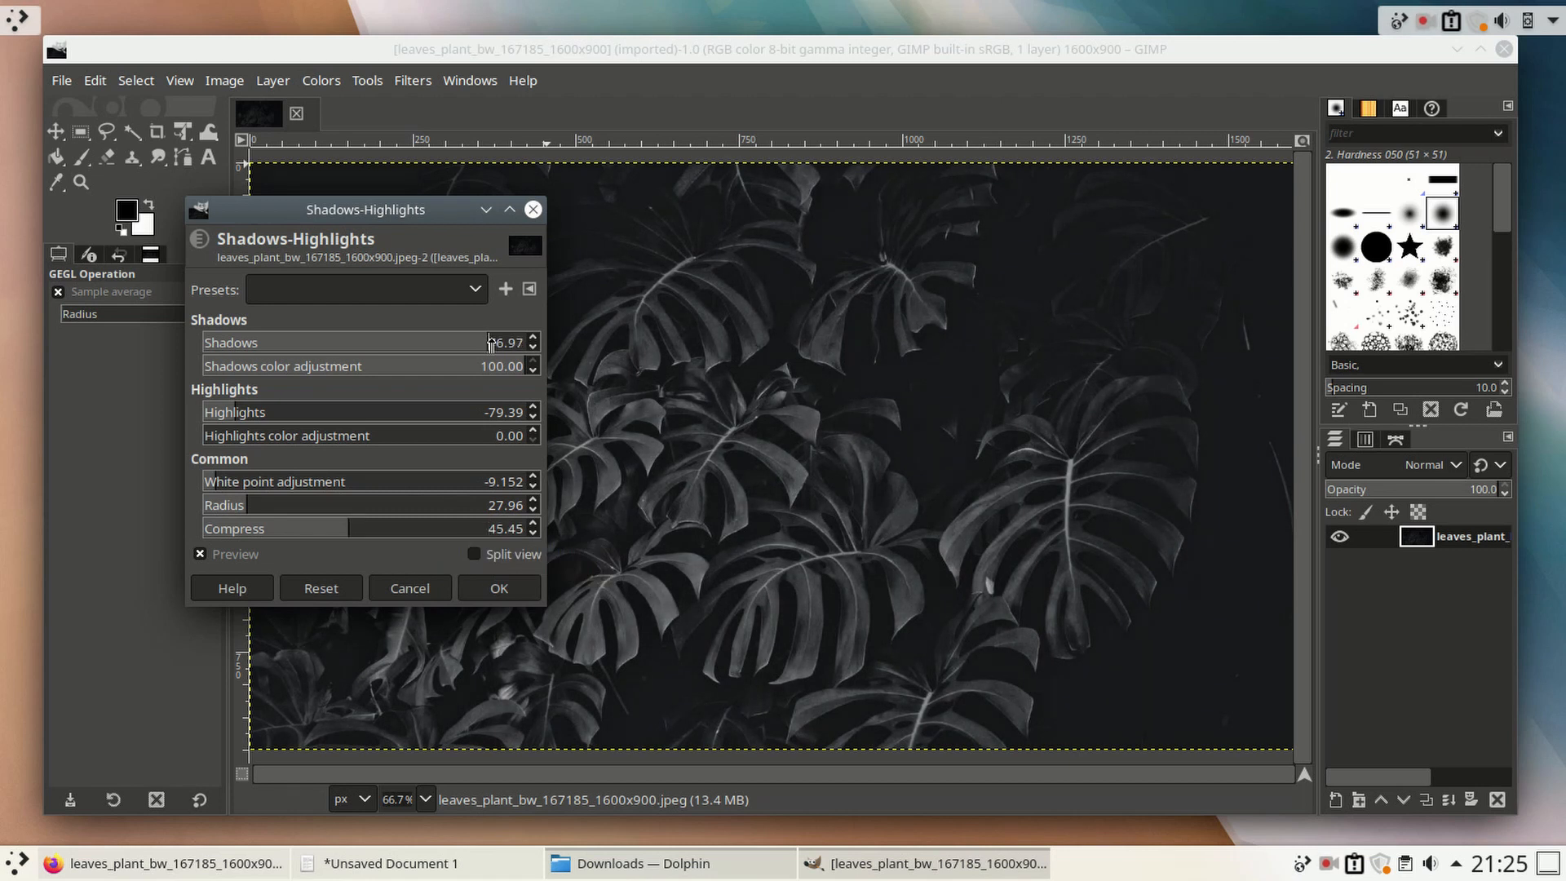
drag(490, 342, 483, 343)
click(419, 529)
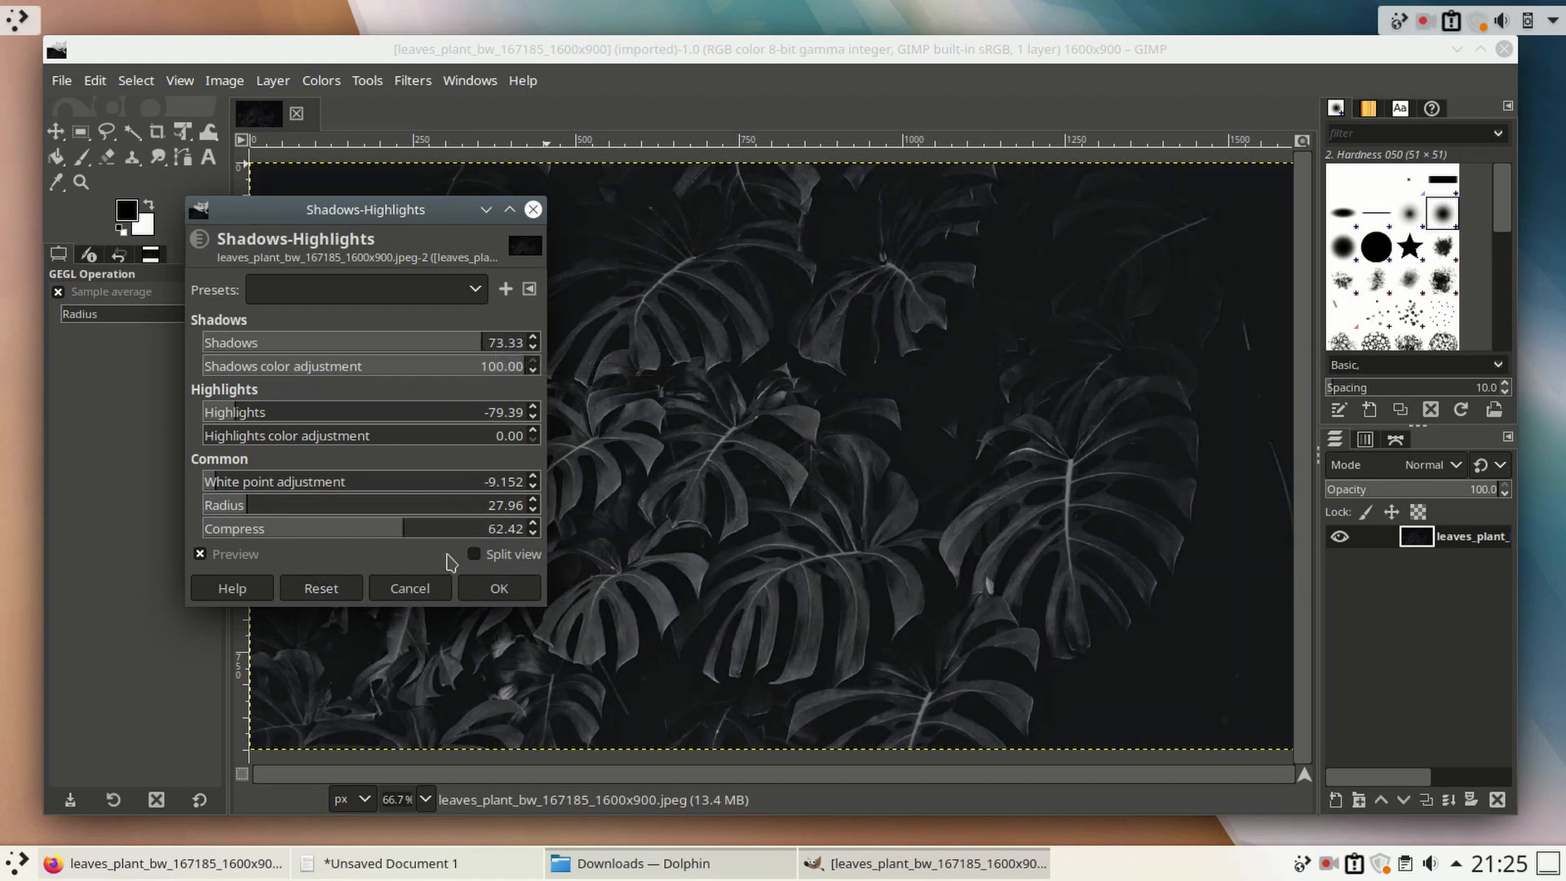
click(502, 594)
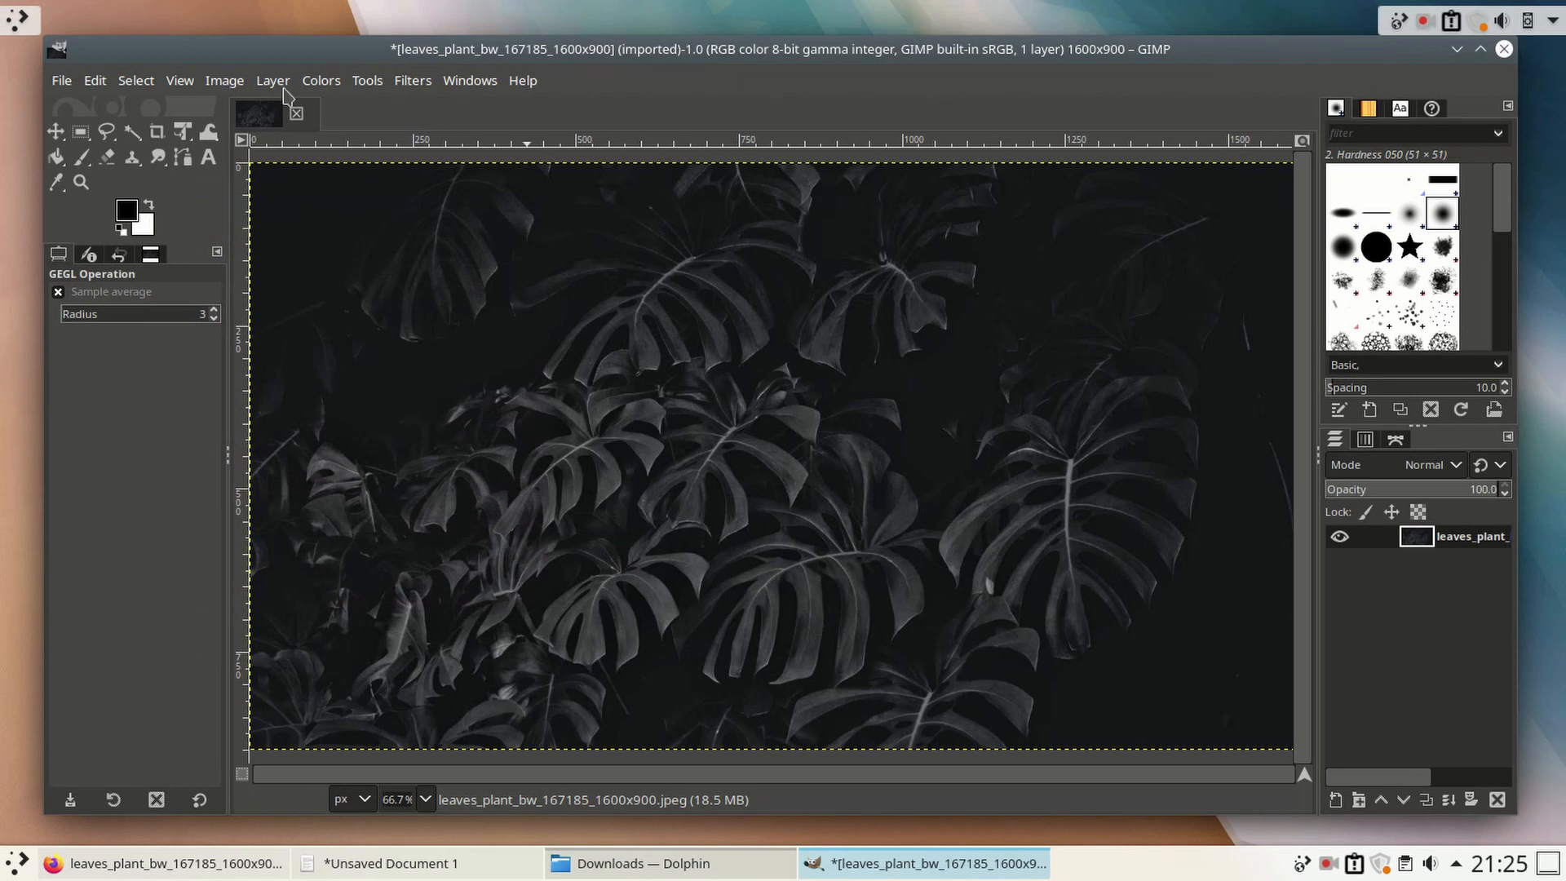
Step: Export the brightened leaves image to the Downloads folder as weg.jpeg
click(67, 88)
click(242, 418)
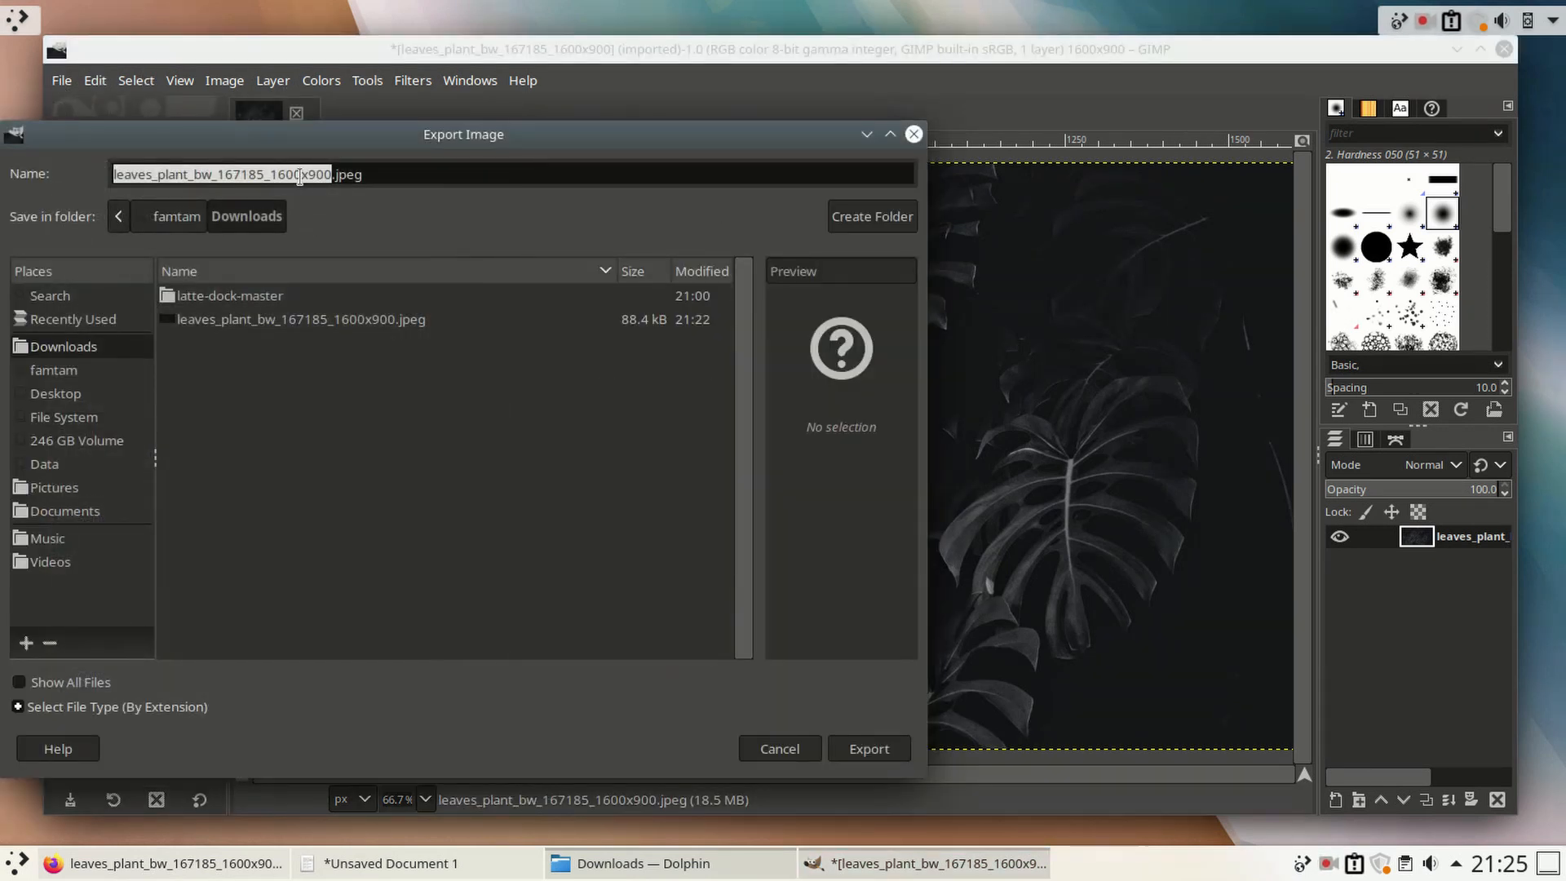
drag(332, 175, 113, 173)
text(weg)
click(874, 747)
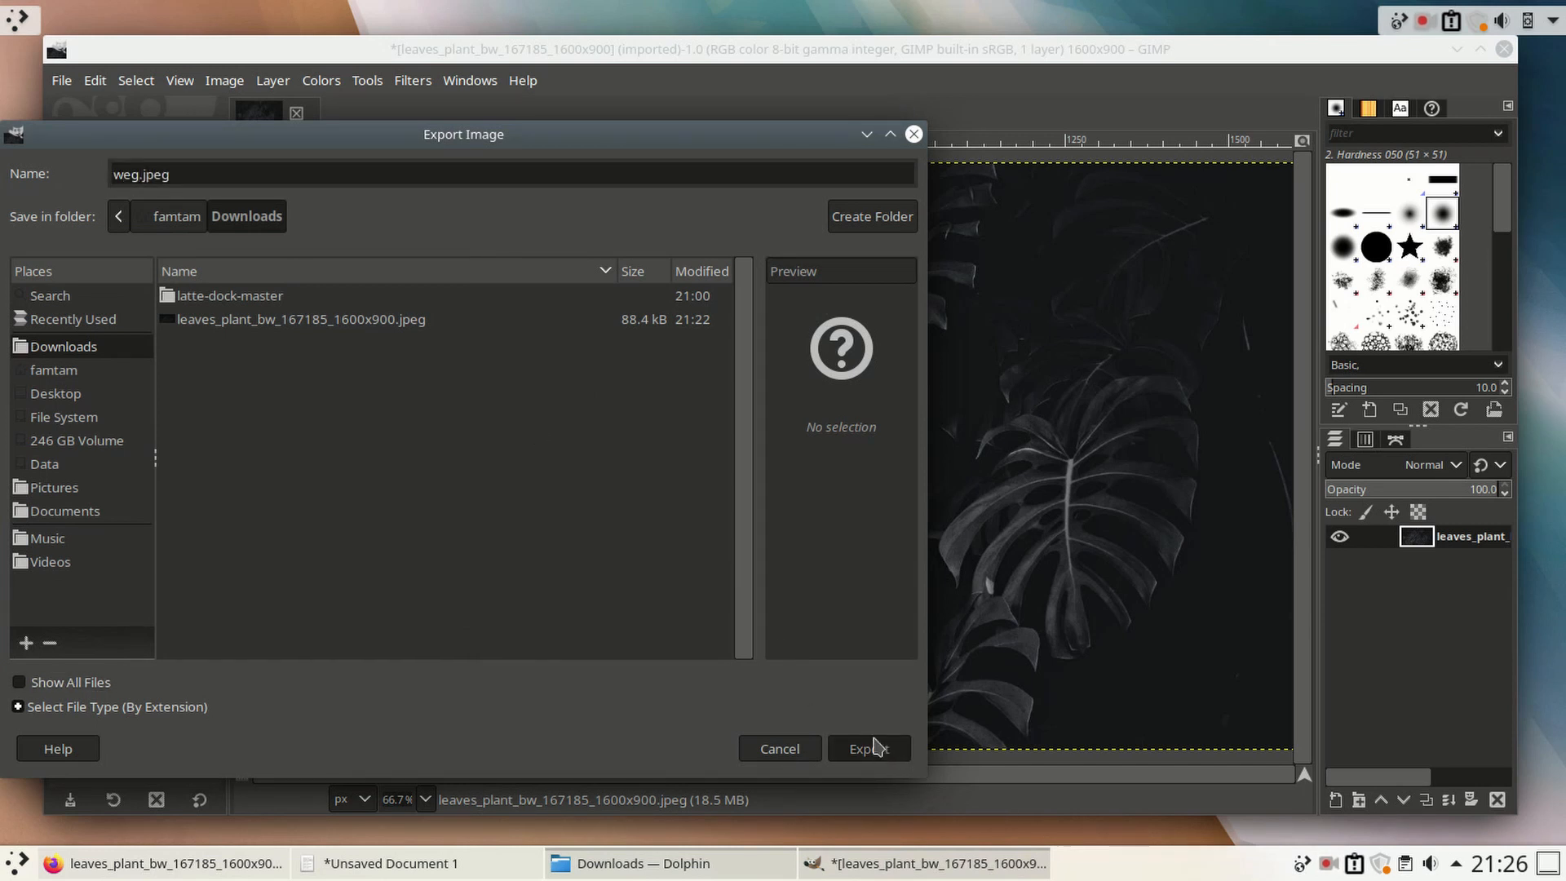
click(567, 683)
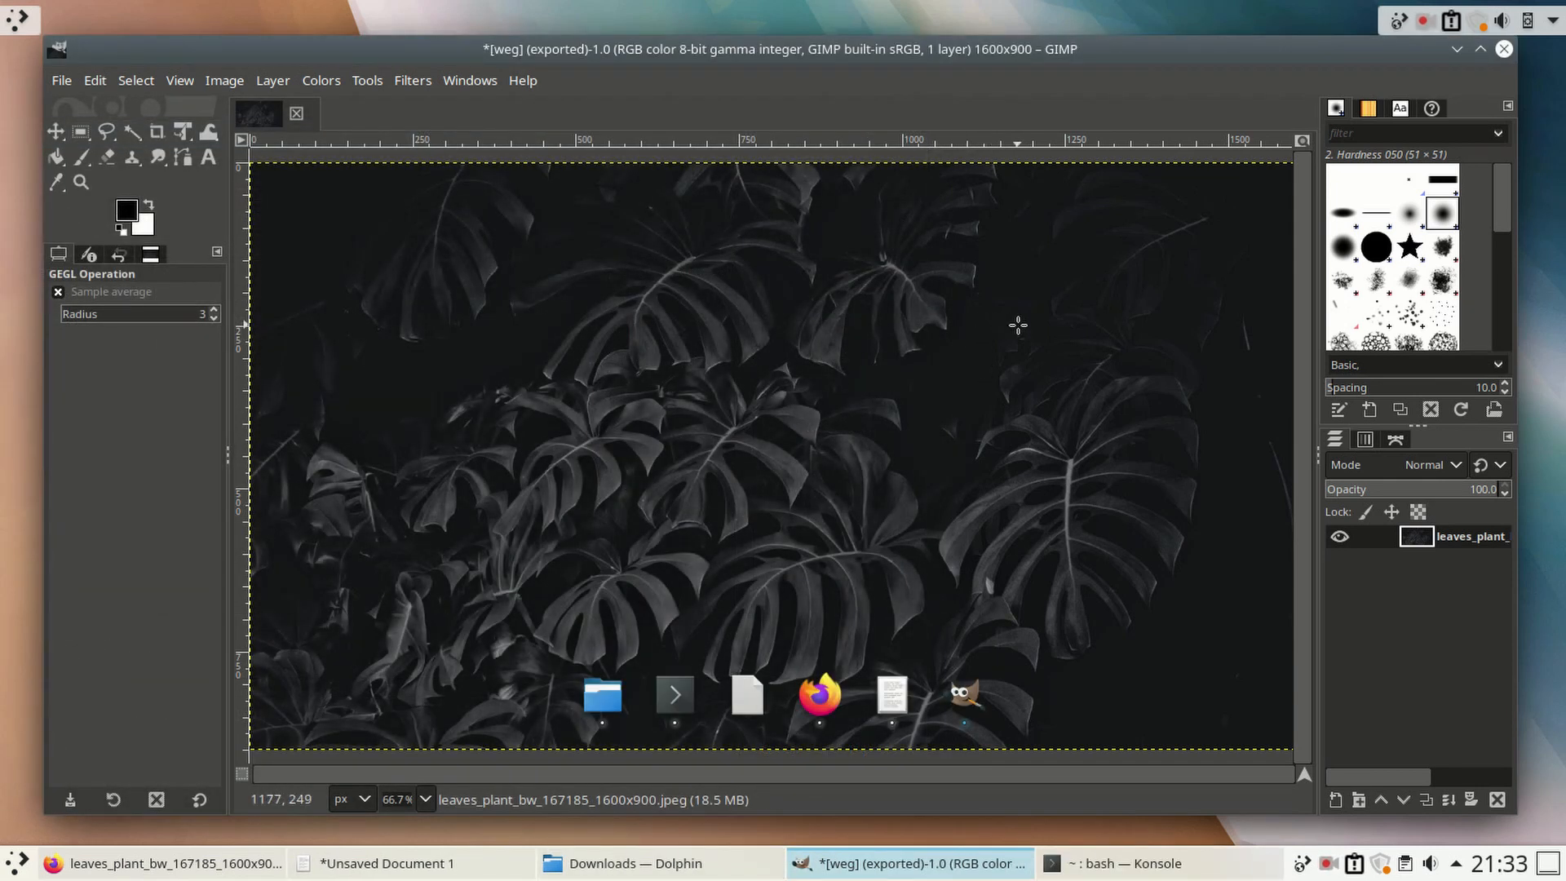
Step: Quit GIMP discarding the unsaved changes and switch to the Downloads folder in Dolphin
click(1505, 49)
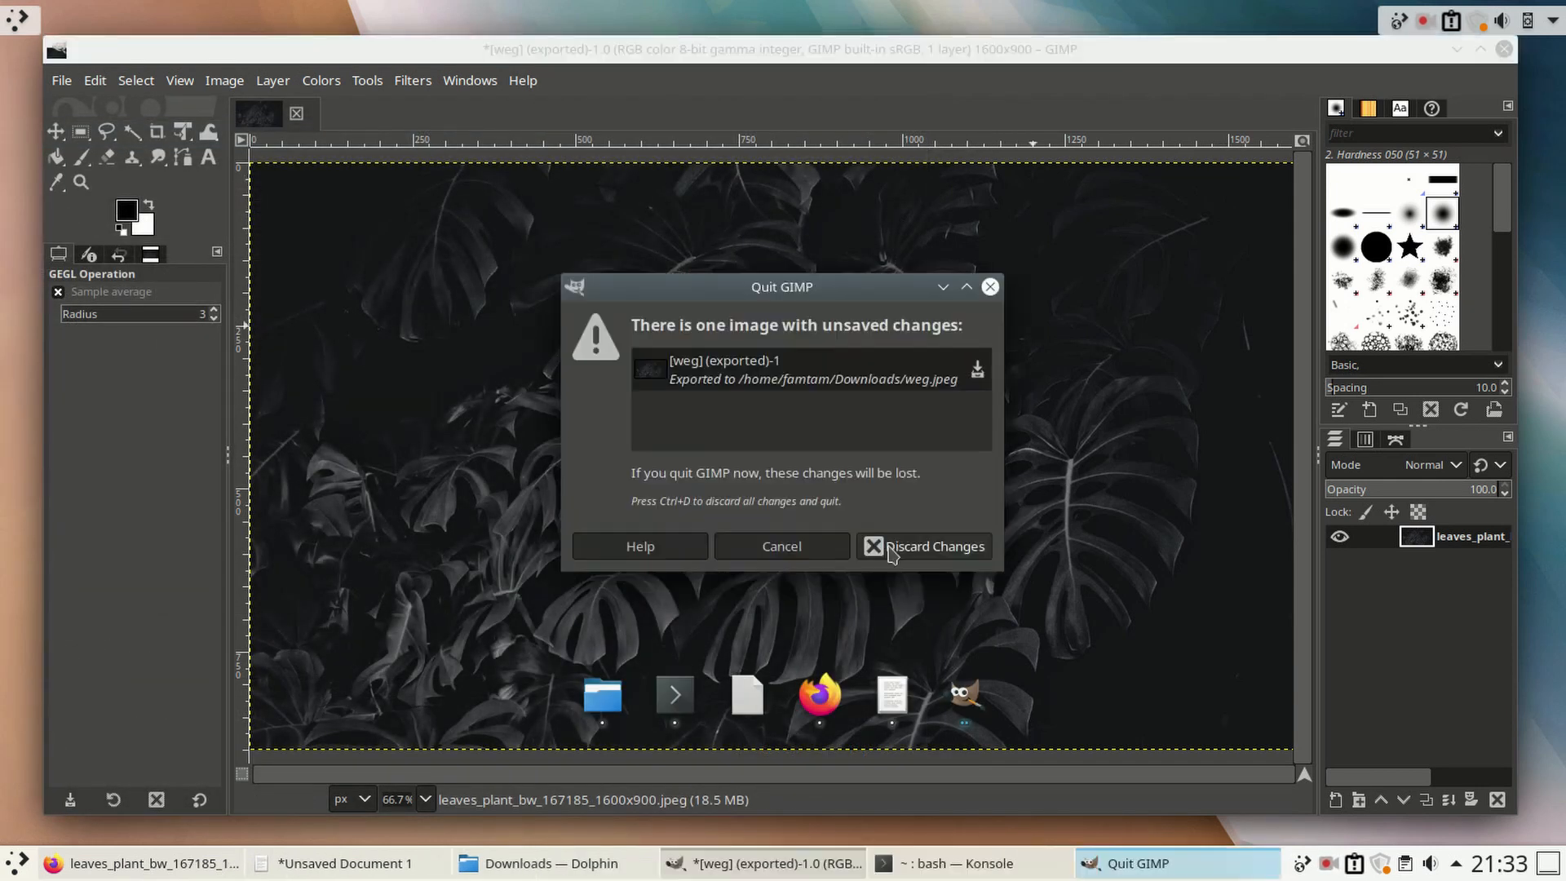
click(877, 546)
click(633, 874)
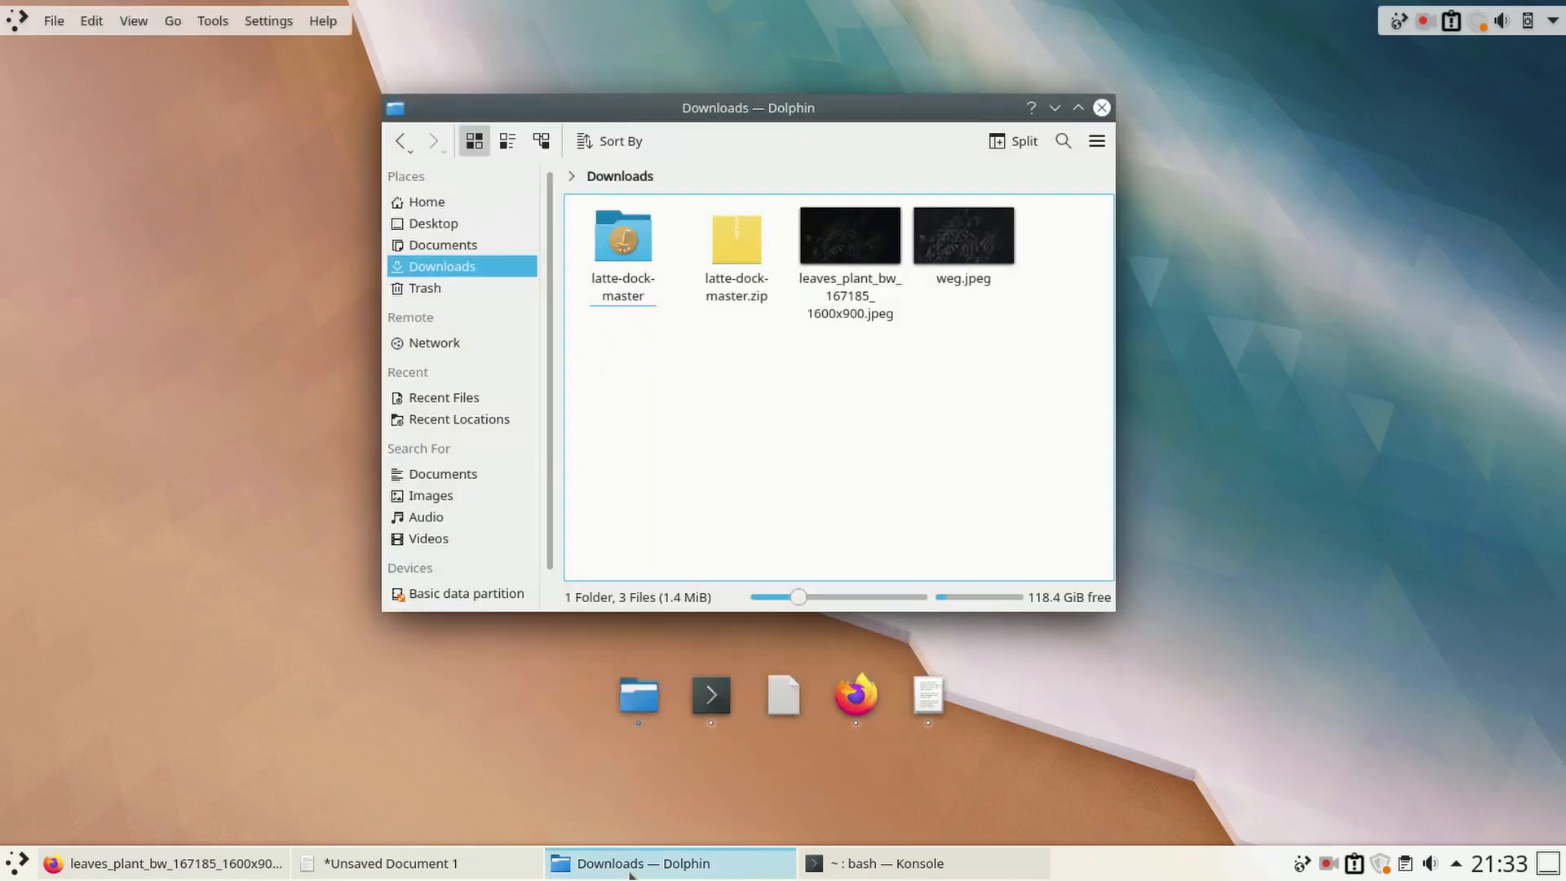
mouse_move(968, 376)
mouse_down()
mouse_move(1003, 206)
mouse_move(968, 388)
mouse_move(1004, 208)
mouse_move(969, 374)
mouse_up()
Step: Open the desktop's wallpaper settings and add weg.jpeg from Downloads to the available images
right_click(1250, 330)
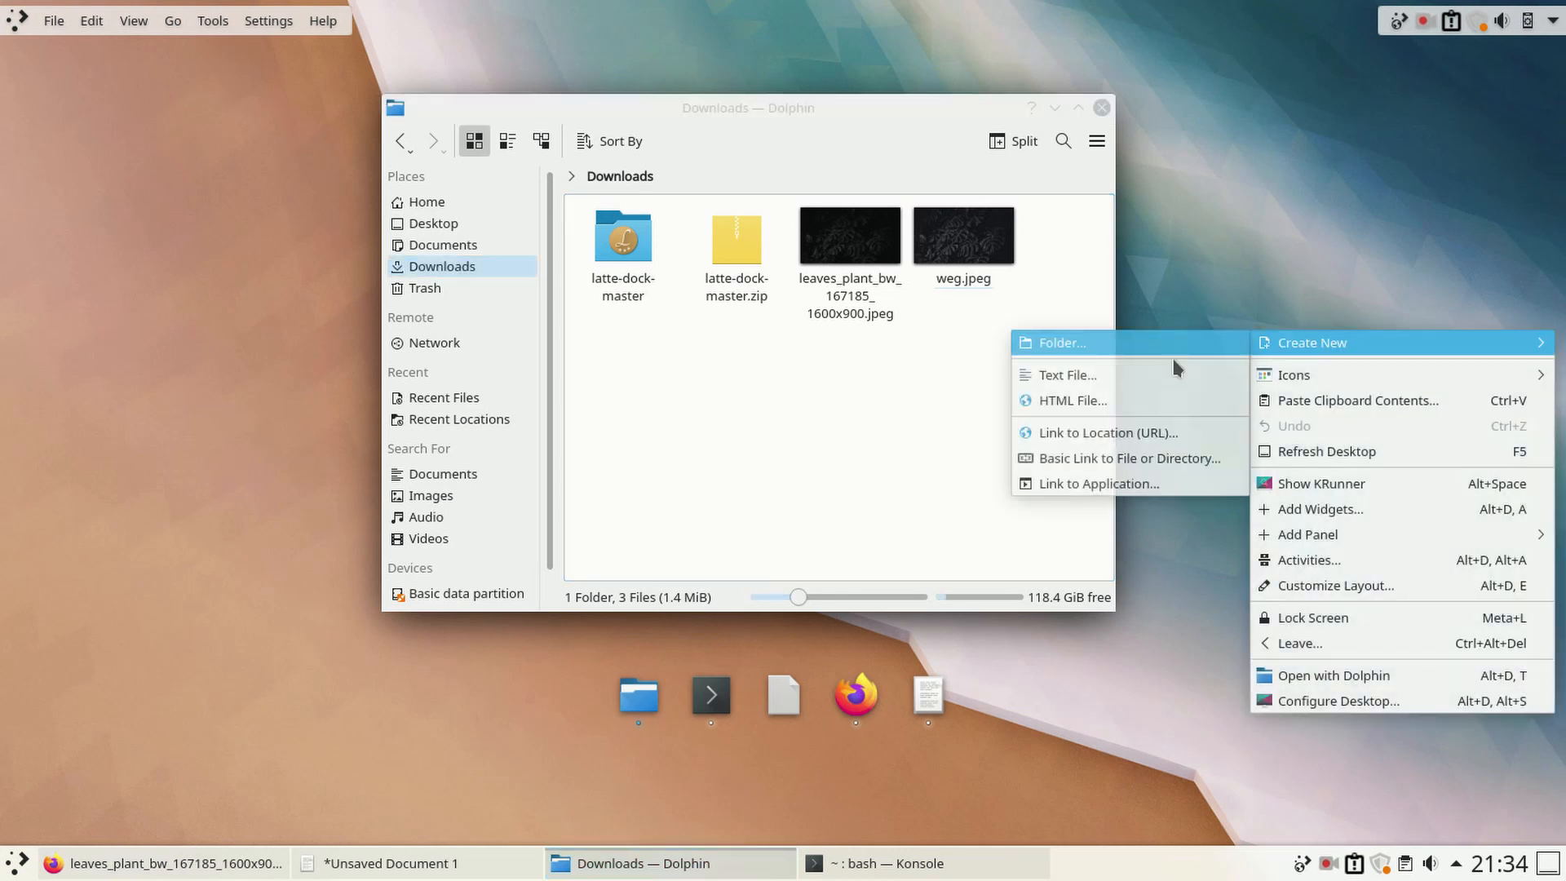
click(1335, 703)
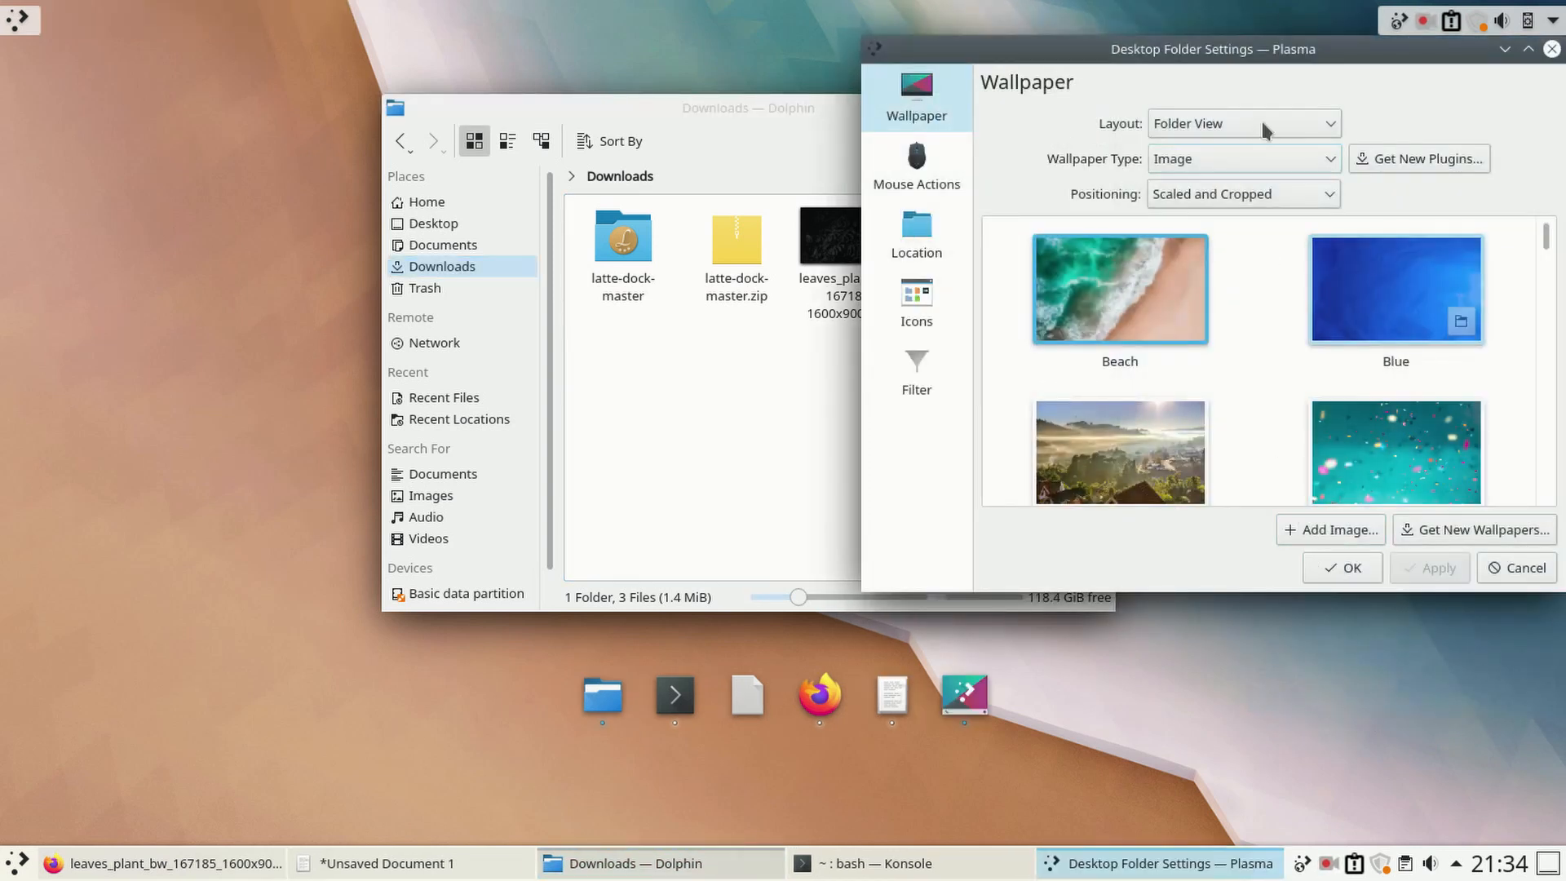
click(1319, 529)
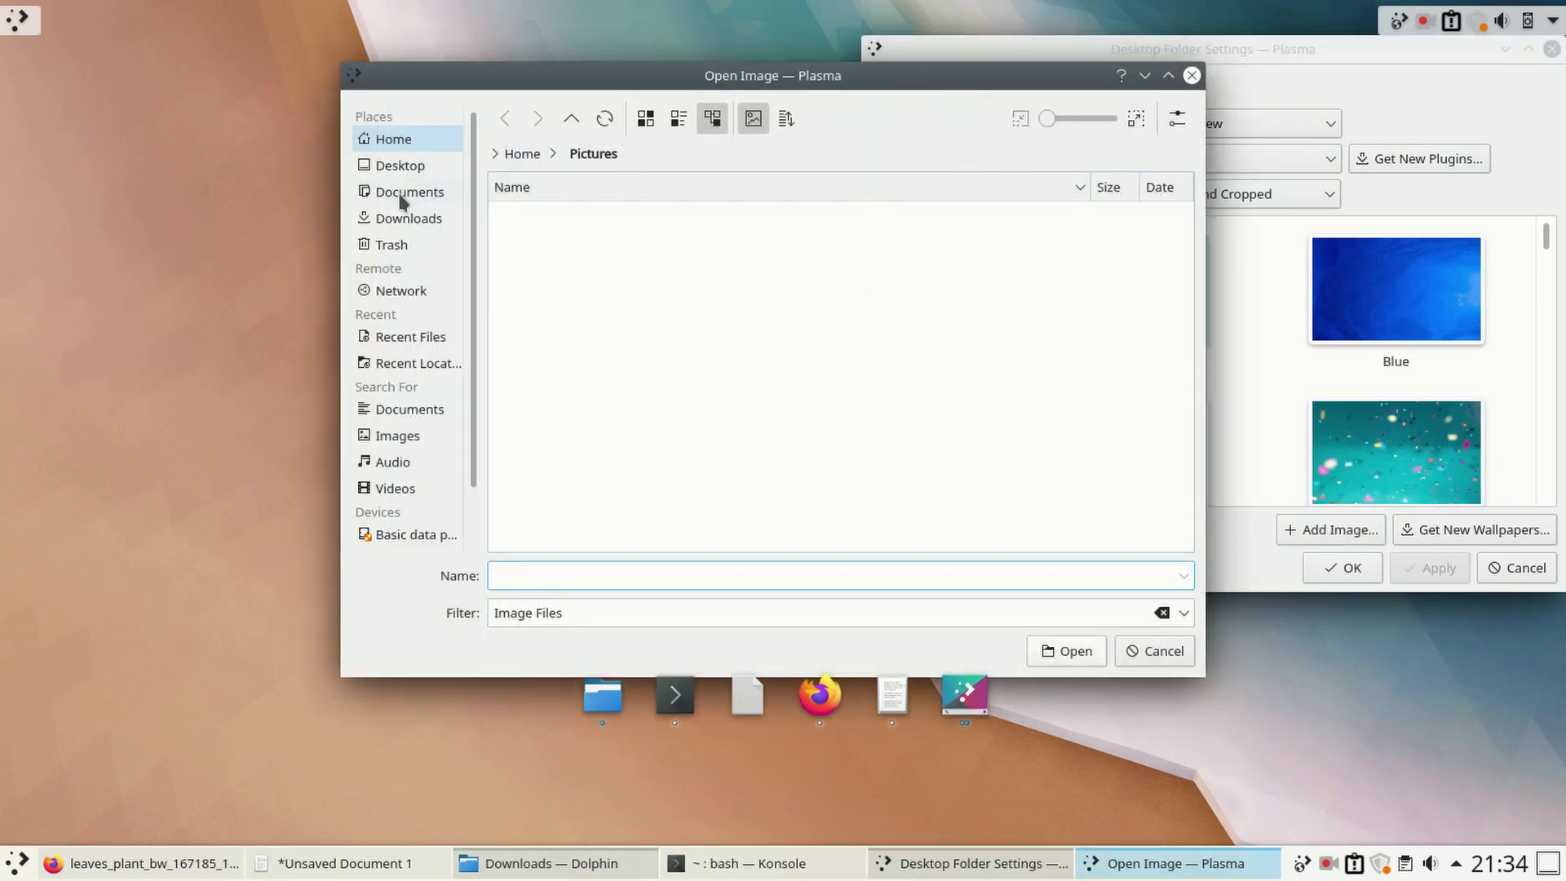
click(389, 220)
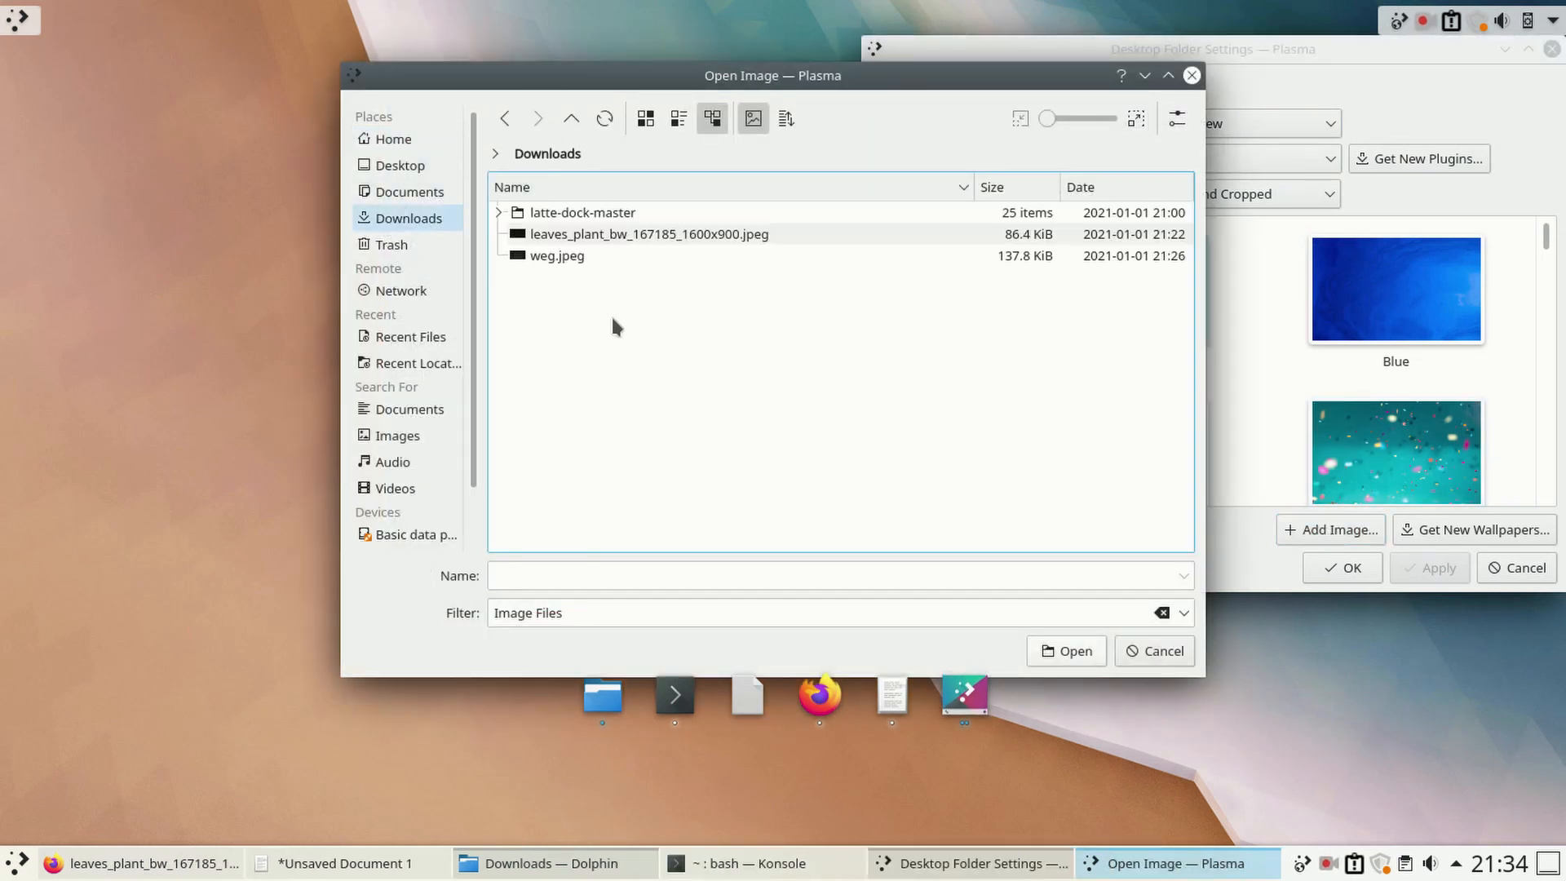
double_click(541, 257)
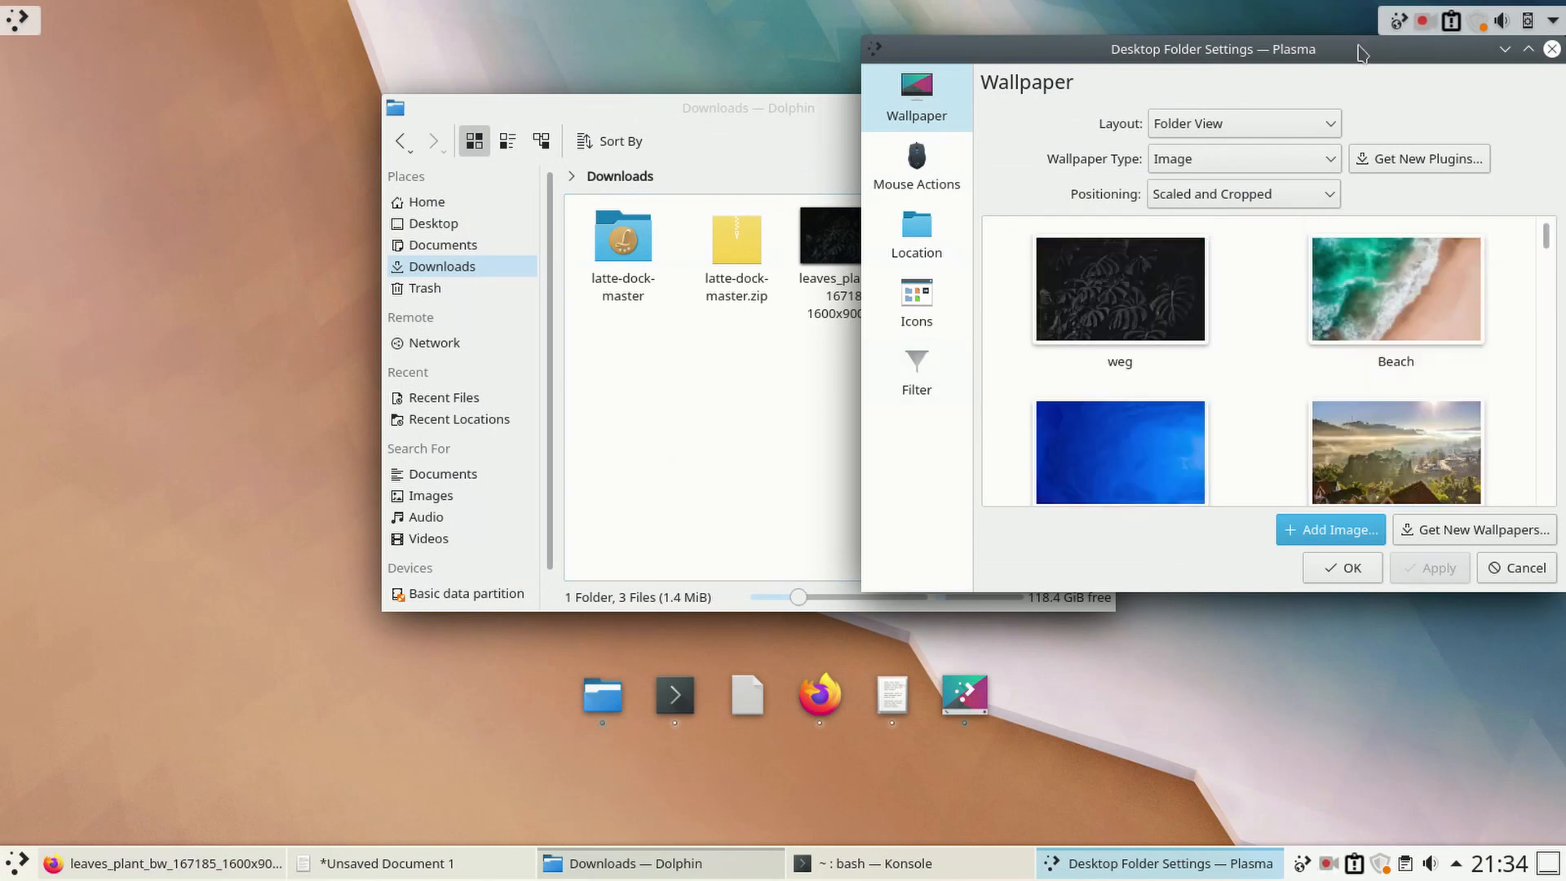
Step: Apply the weg image as the desktop wallpaper and close the settings and Dolphin windows
drag(1359, 52, 987, 125)
click(747, 363)
click(1063, 642)
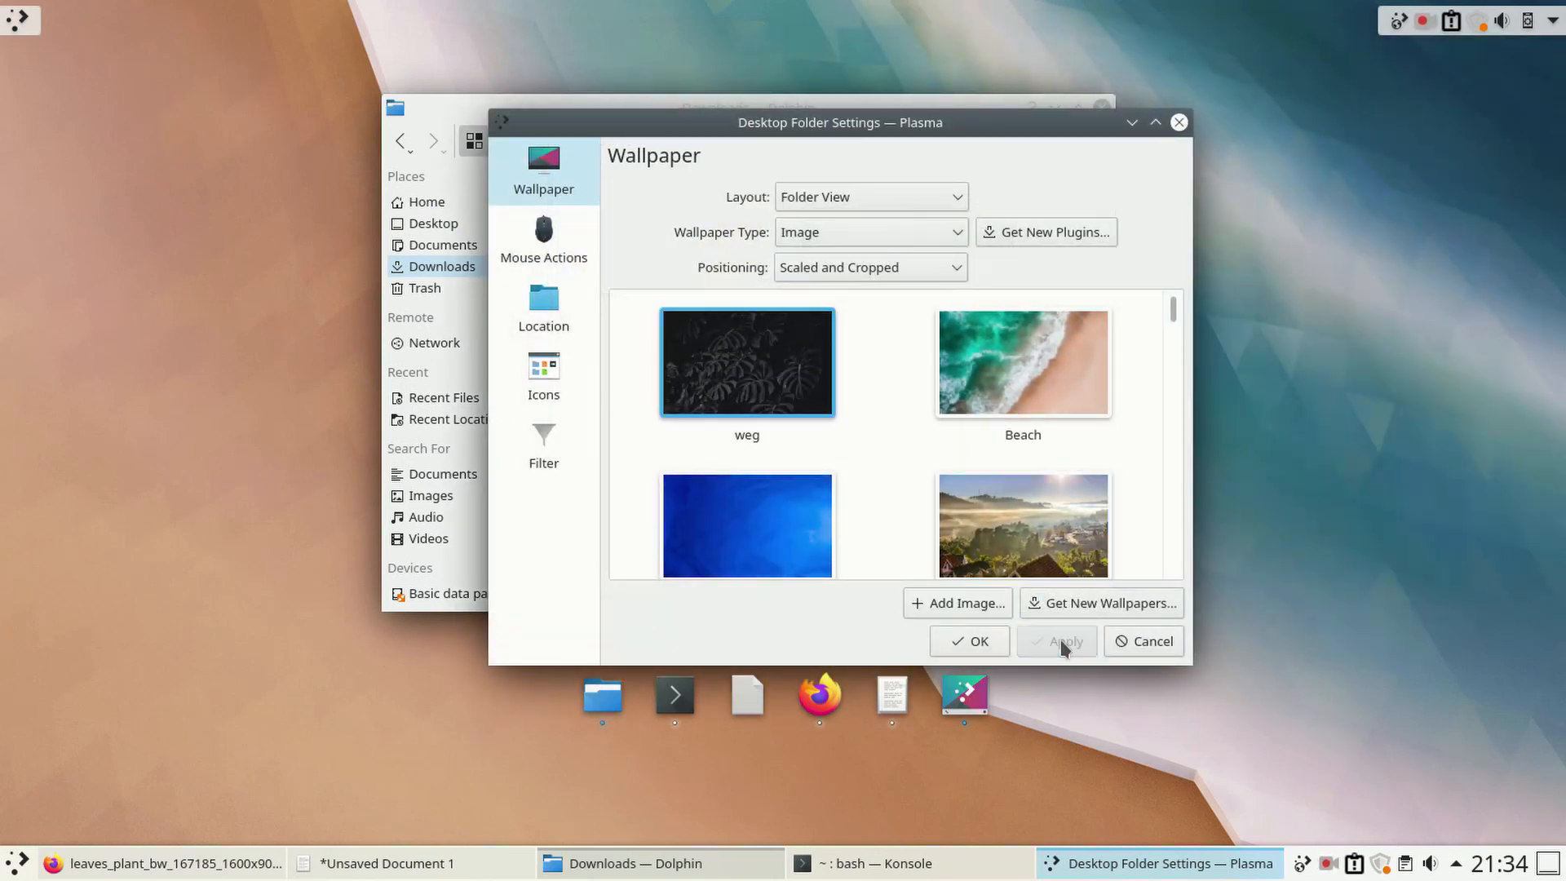
click(1178, 123)
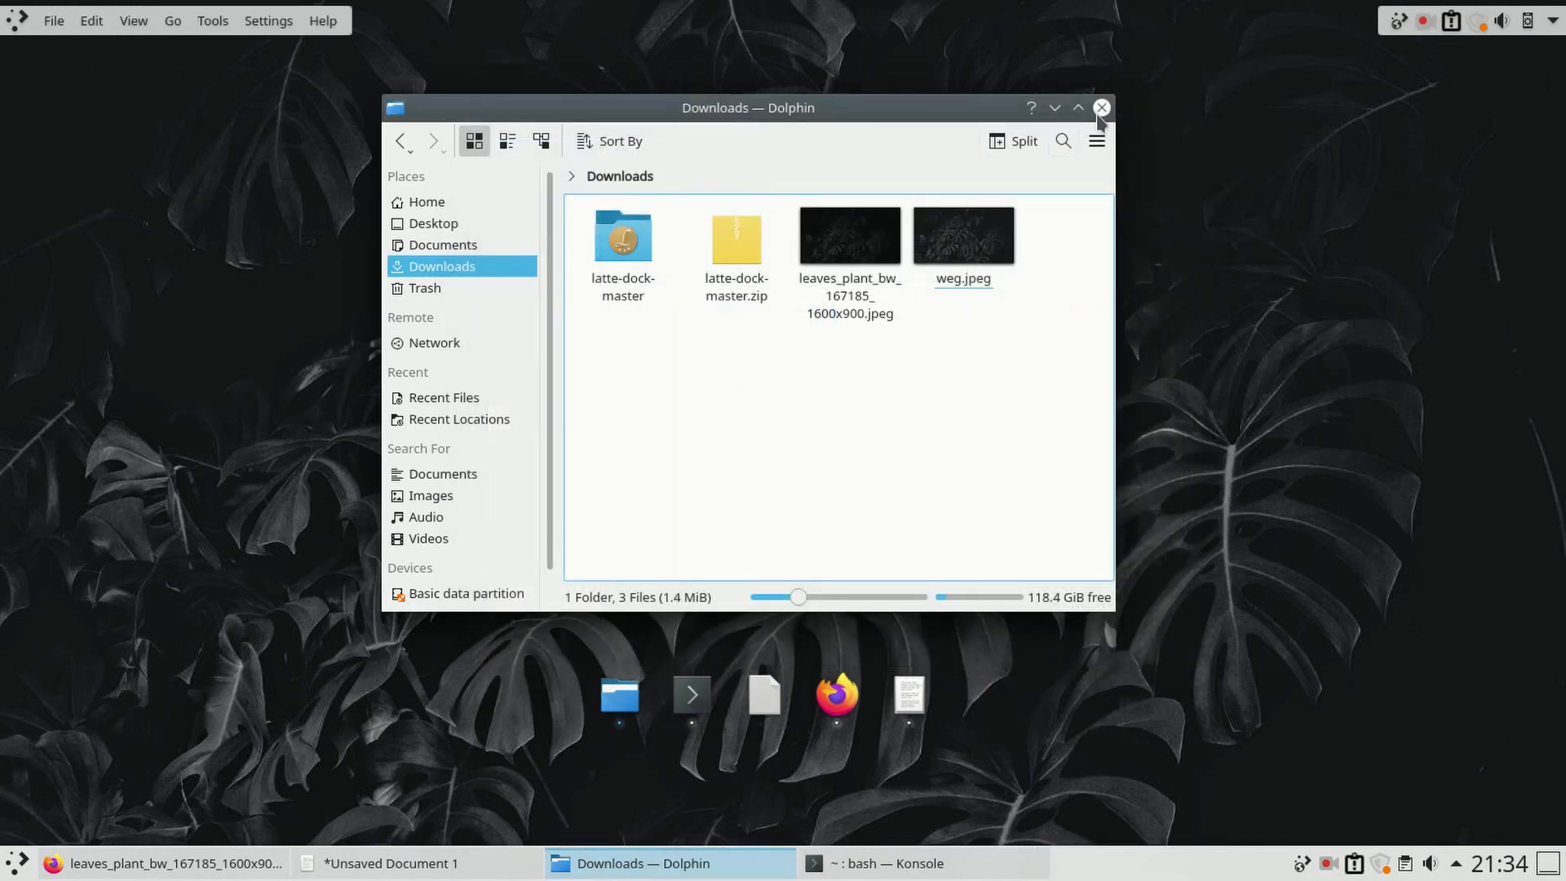
click(1100, 112)
Step: Unpin the blank document launcher from the dock and add launchers for LibreOffice Calc, Impress, Math and Discover
right_click(783, 695)
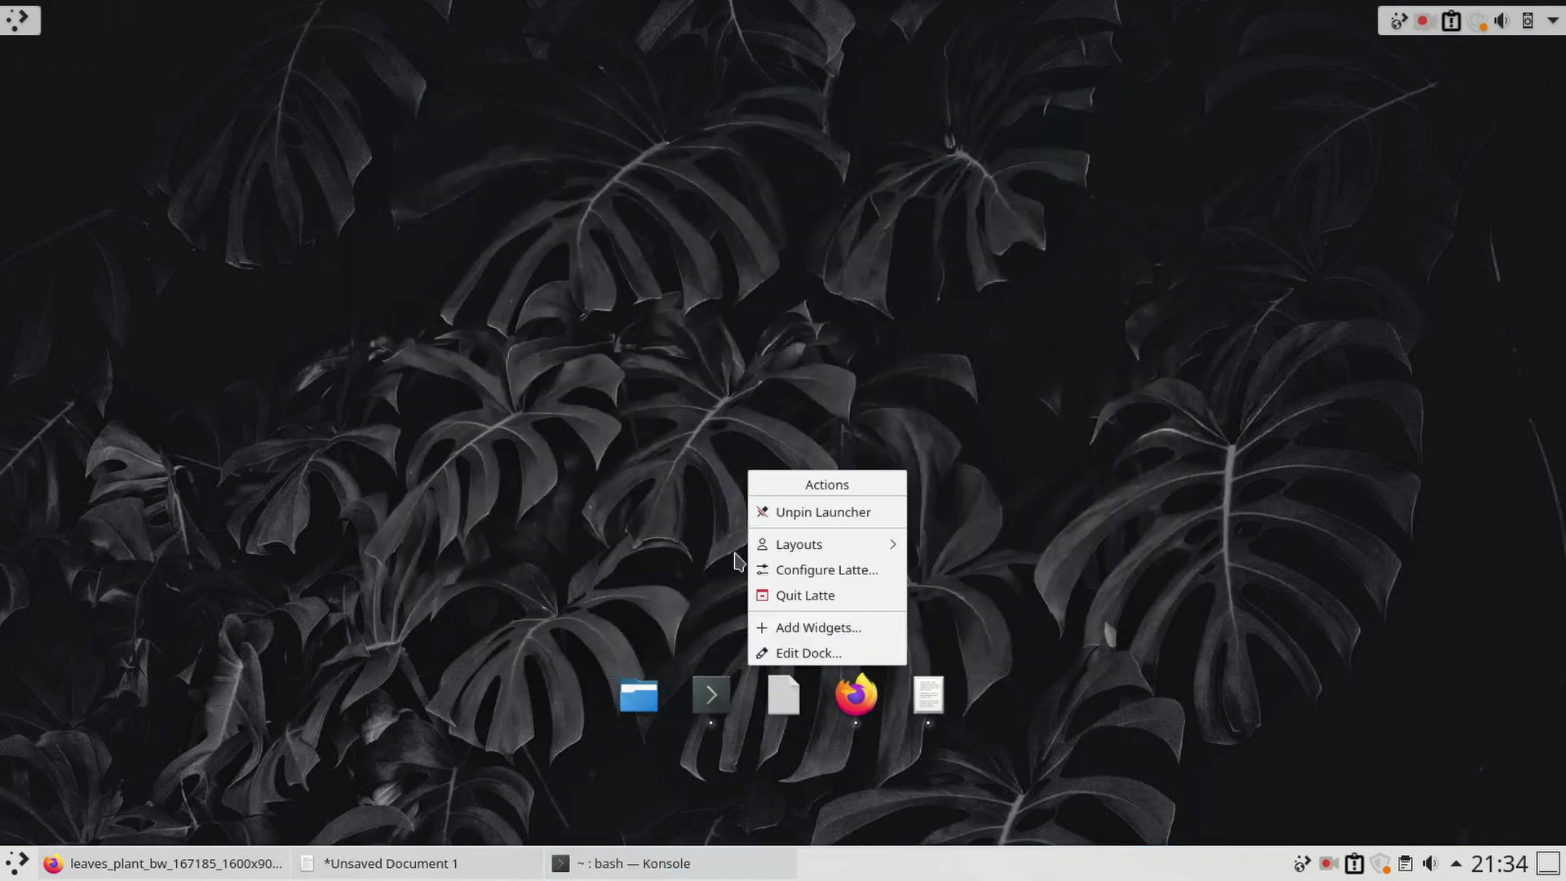
click(812, 514)
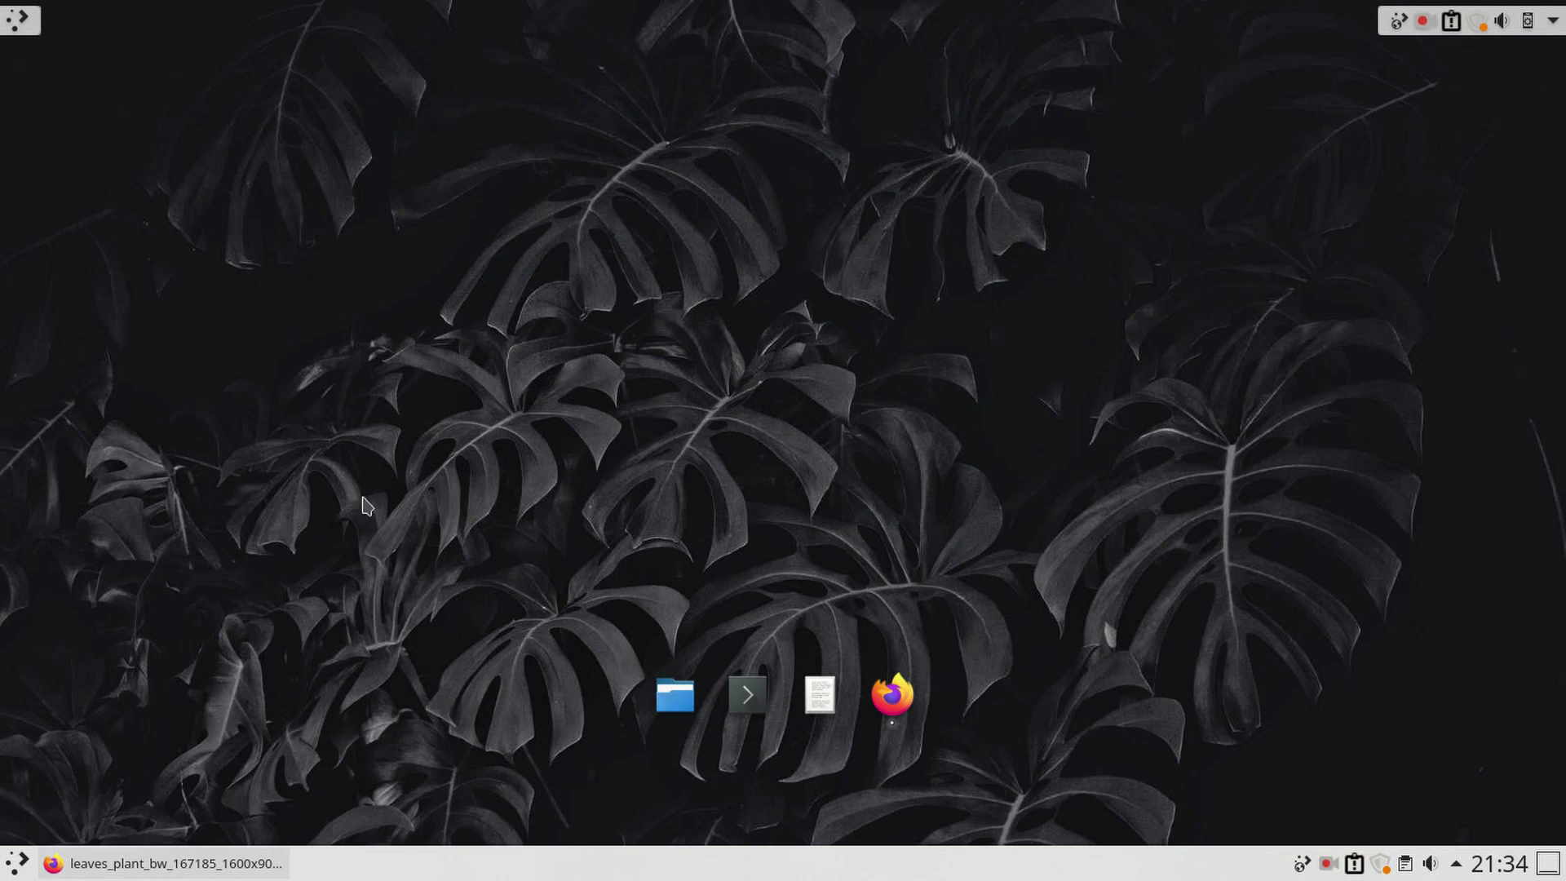
drag(431, 479, 1105, 671)
drag(388, 554, 840, 693)
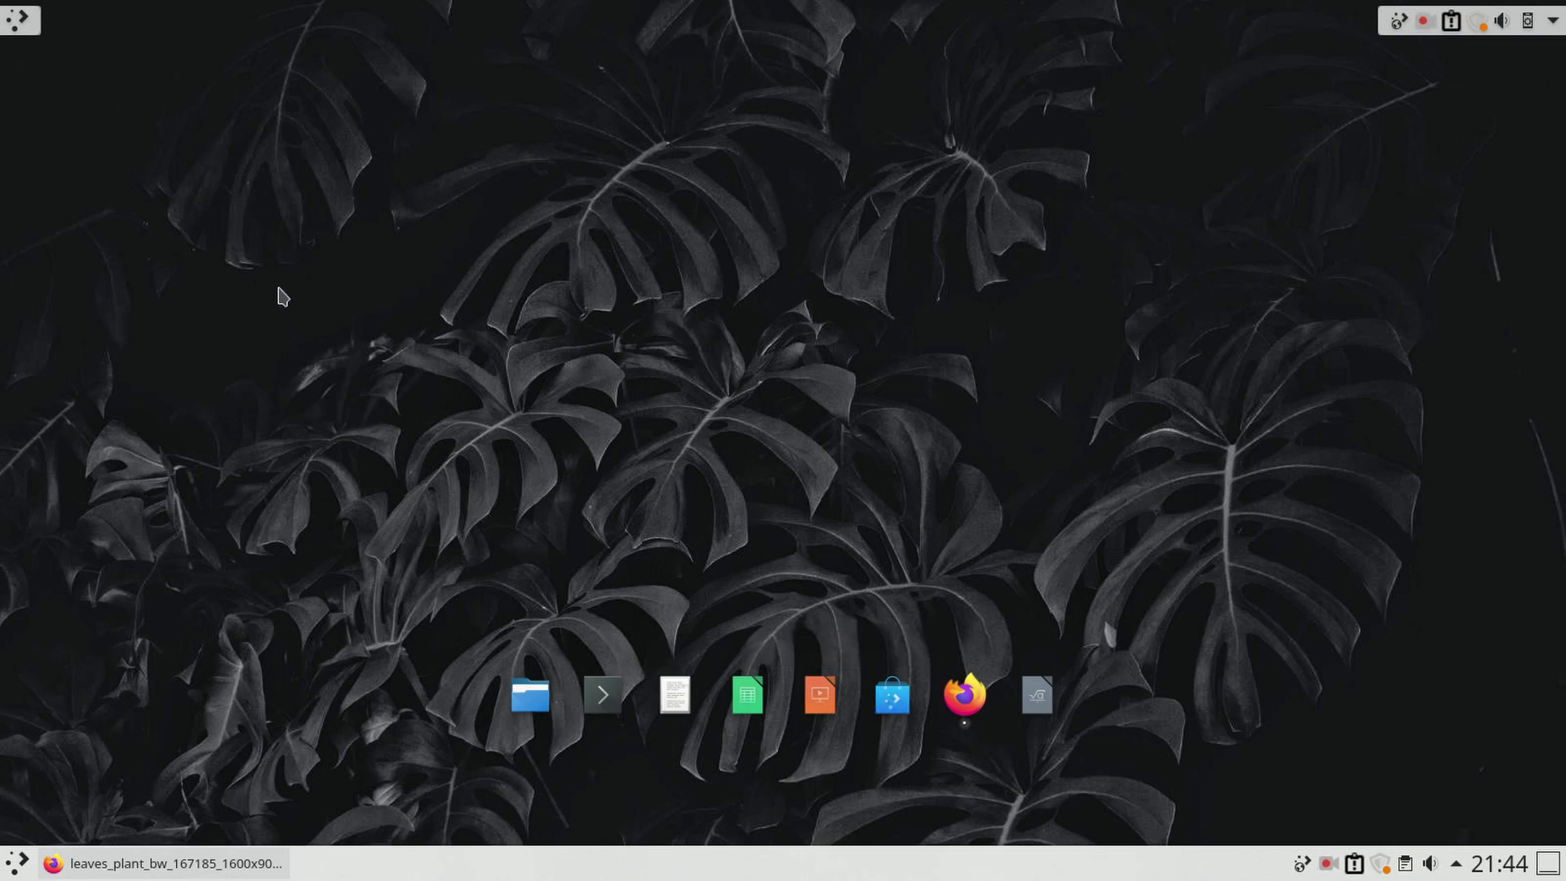
Step: In System Settings, open the download catalogue for new global themes and search for "sweet mars"
click(16, 20)
click(84, 249)
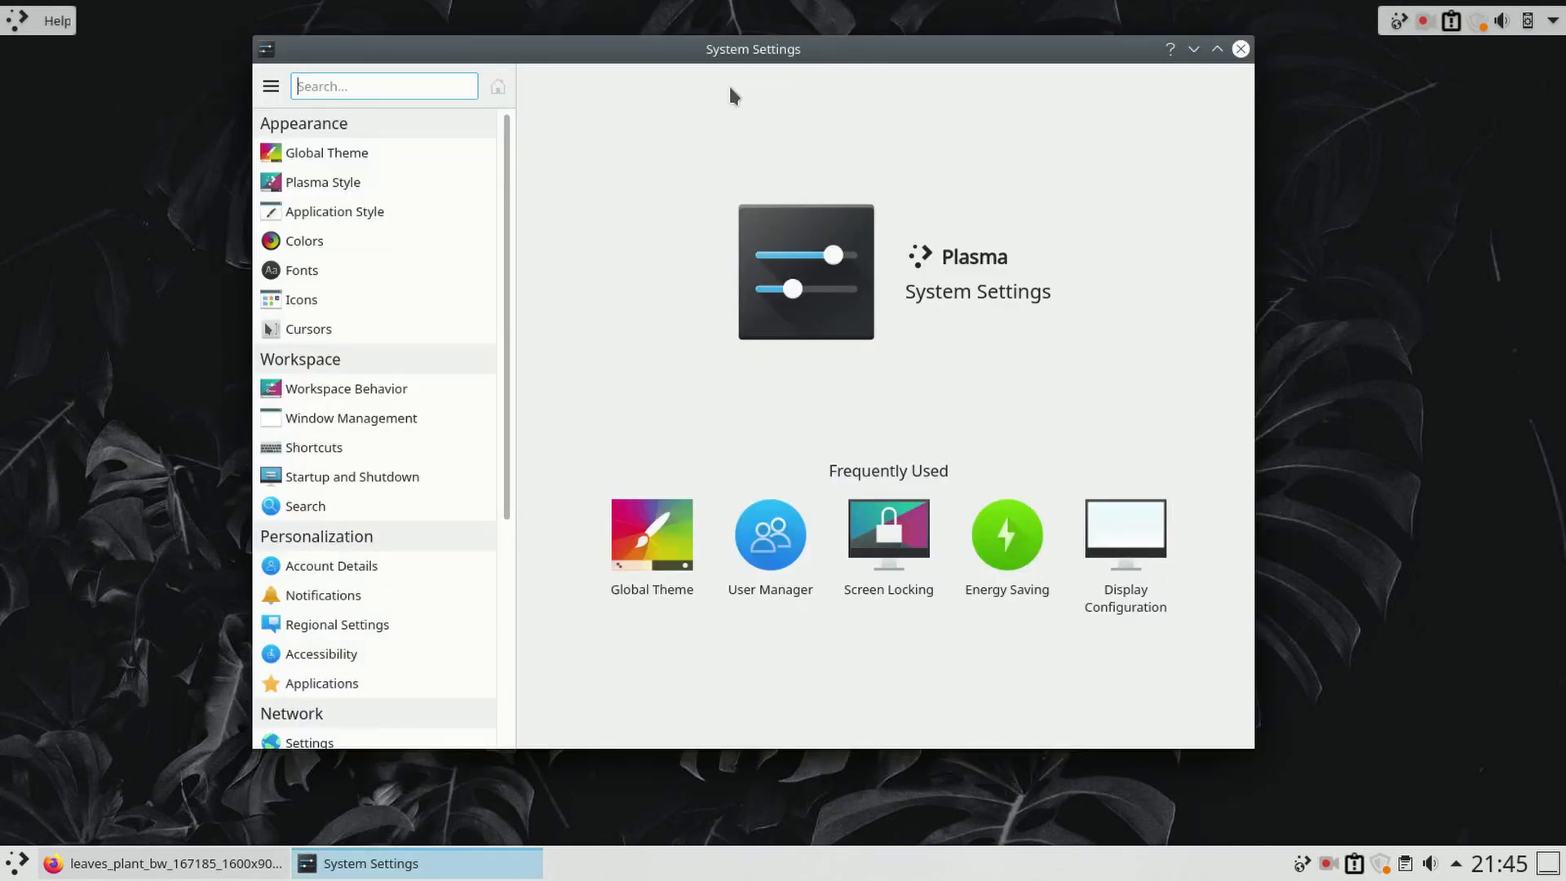
click(327, 150)
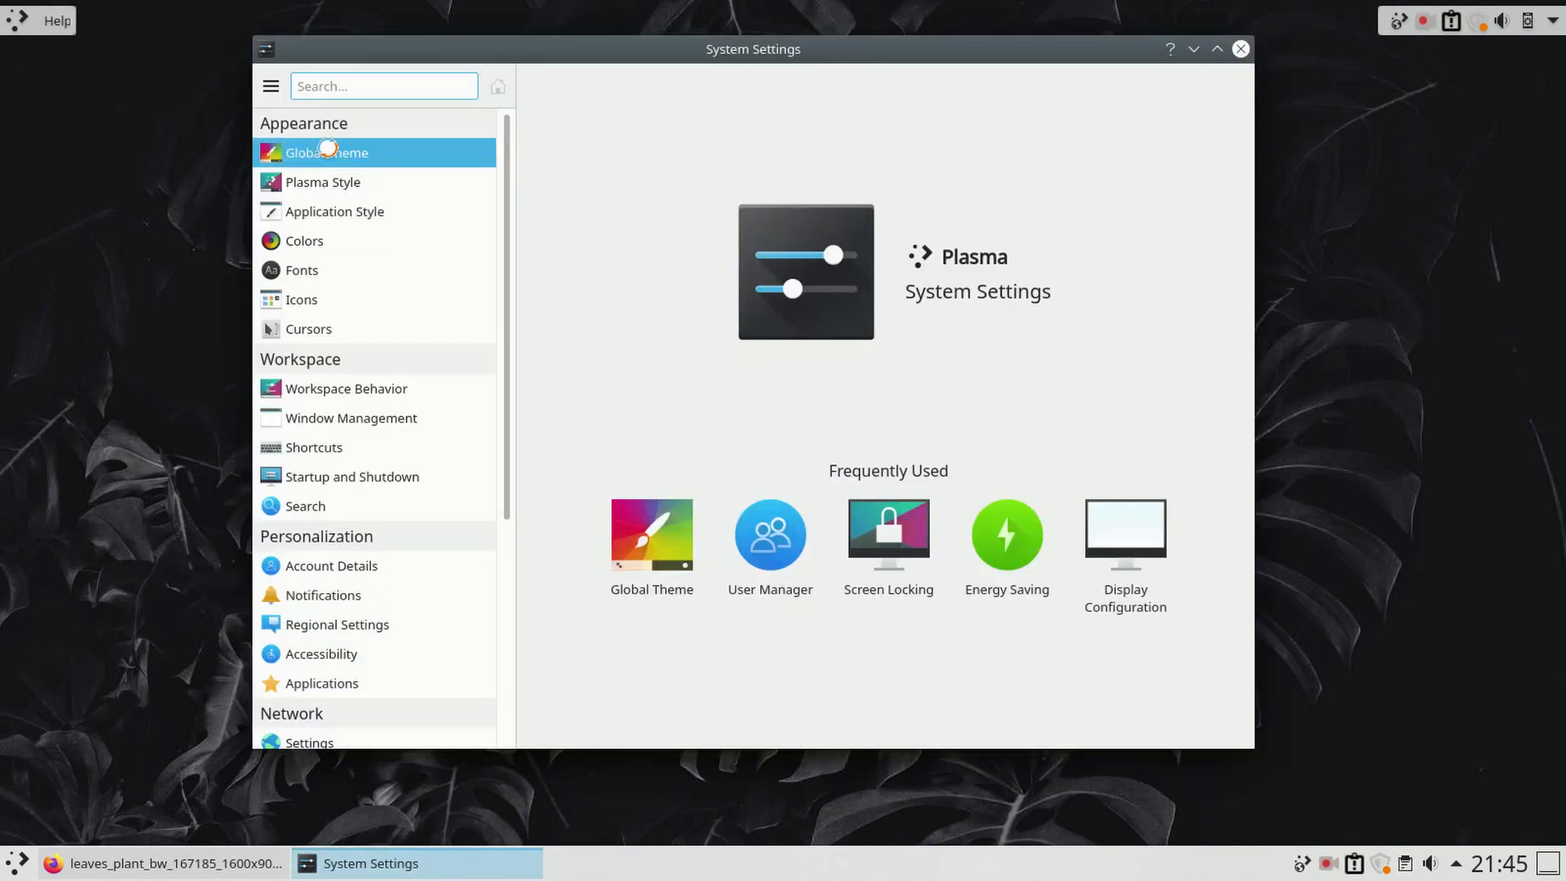
click(1155, 675)
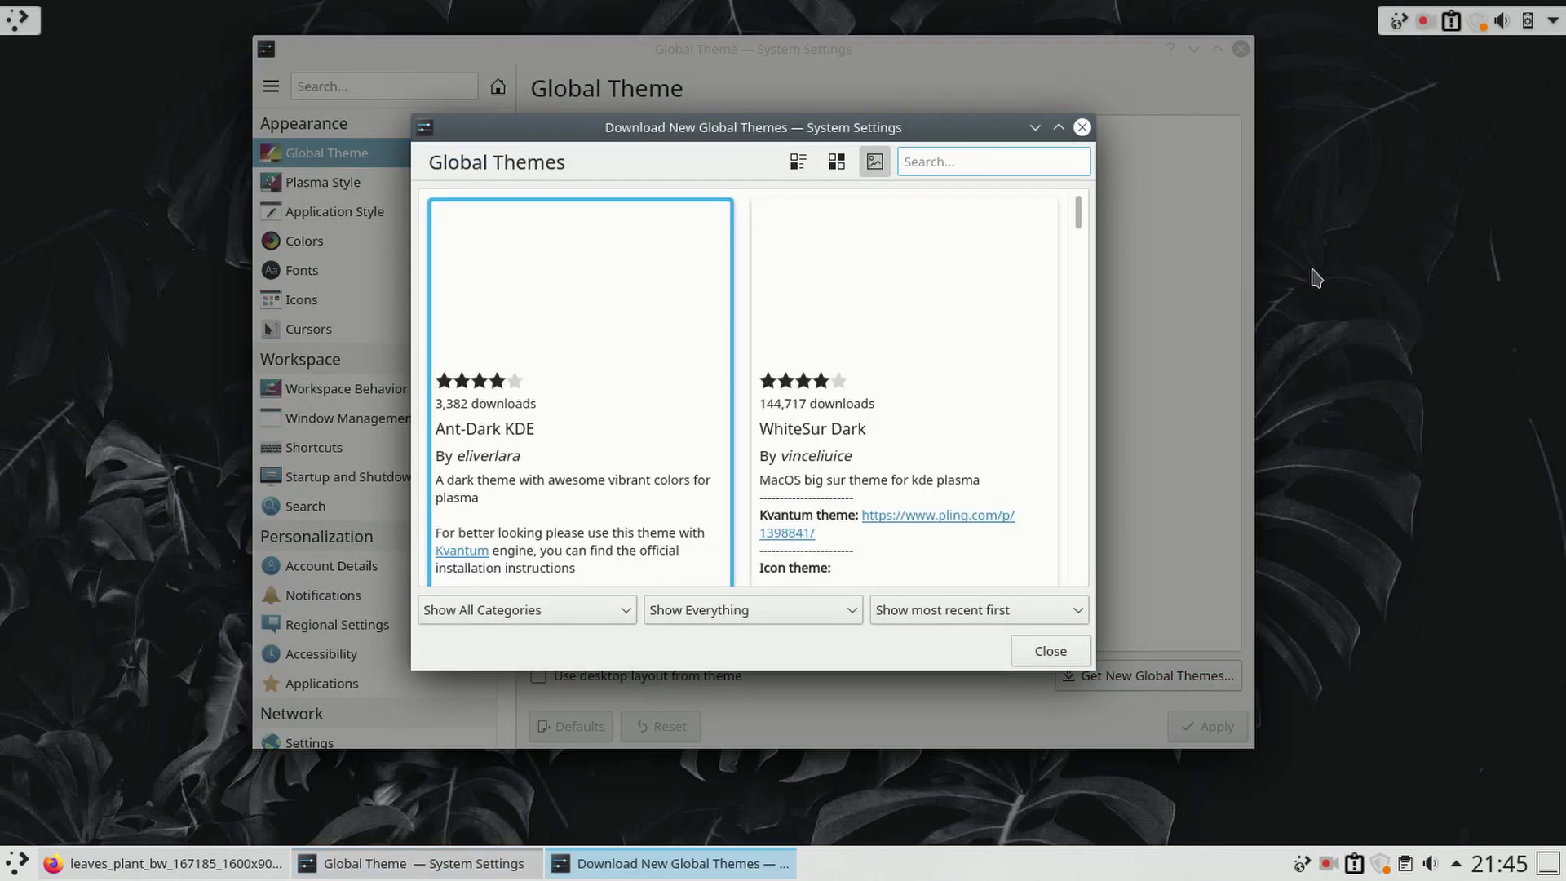
text(s)
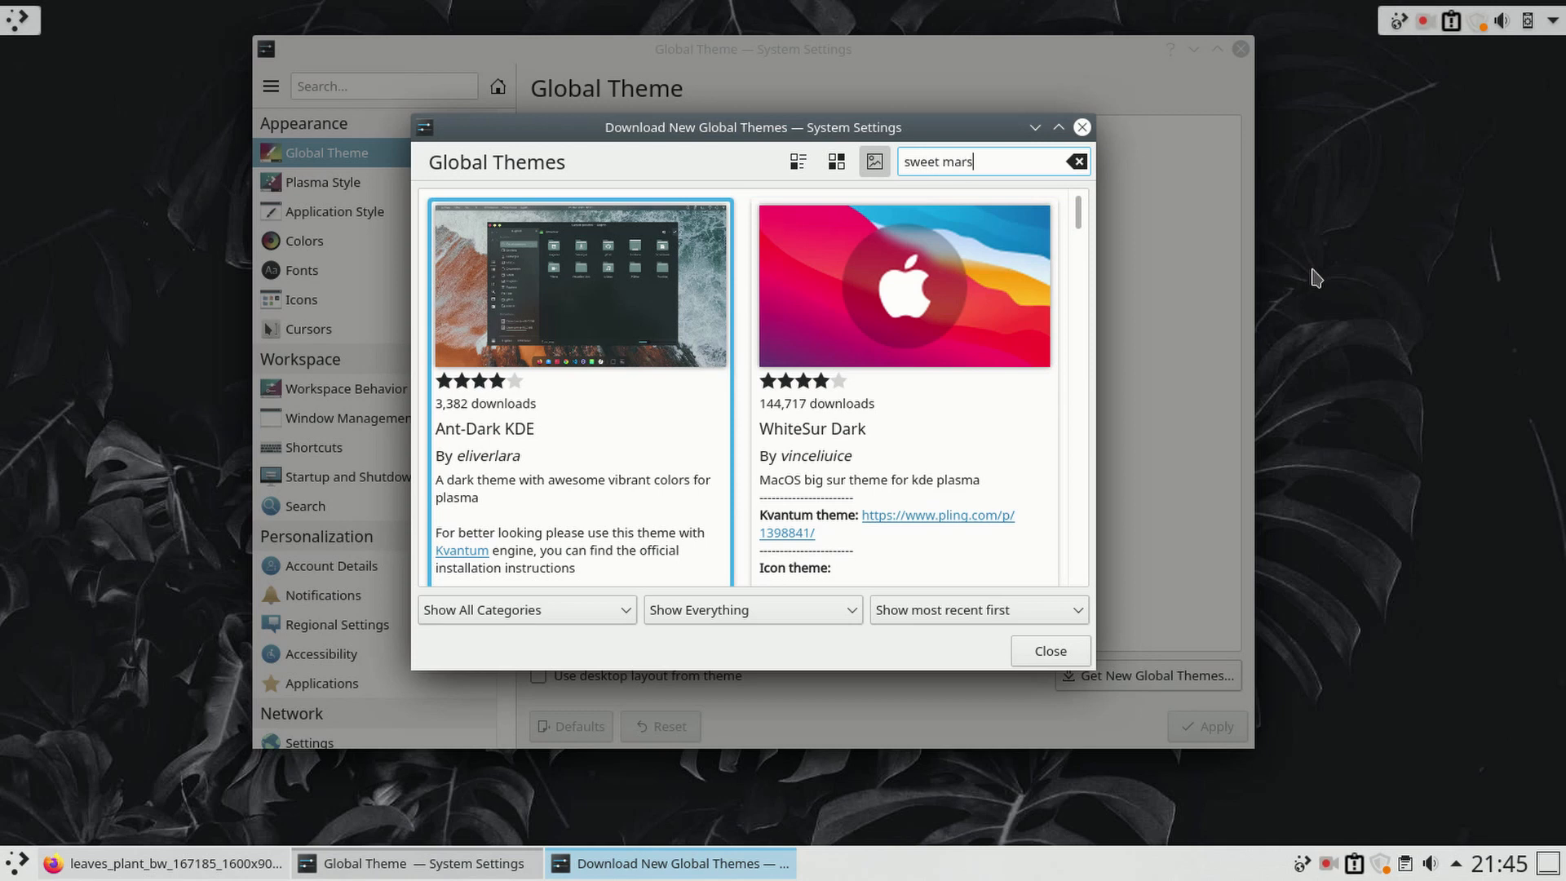
text(weet mars)
Step: Install the Sweet Mars KDE global theme, authorizing with the account password, and close the theme catalogue
click(670, 395)
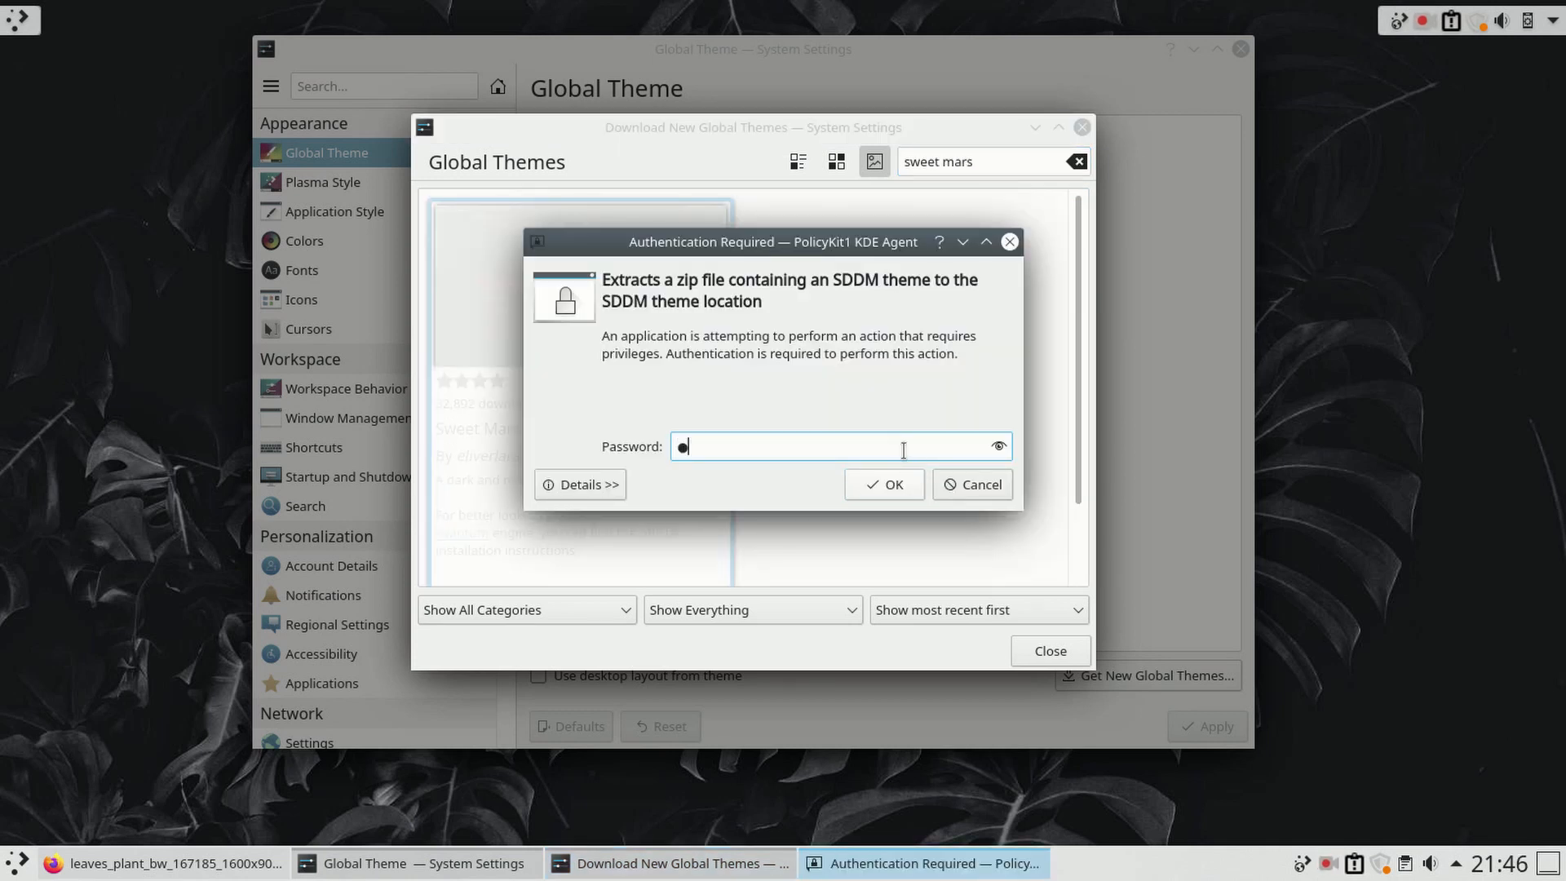
key(Return)
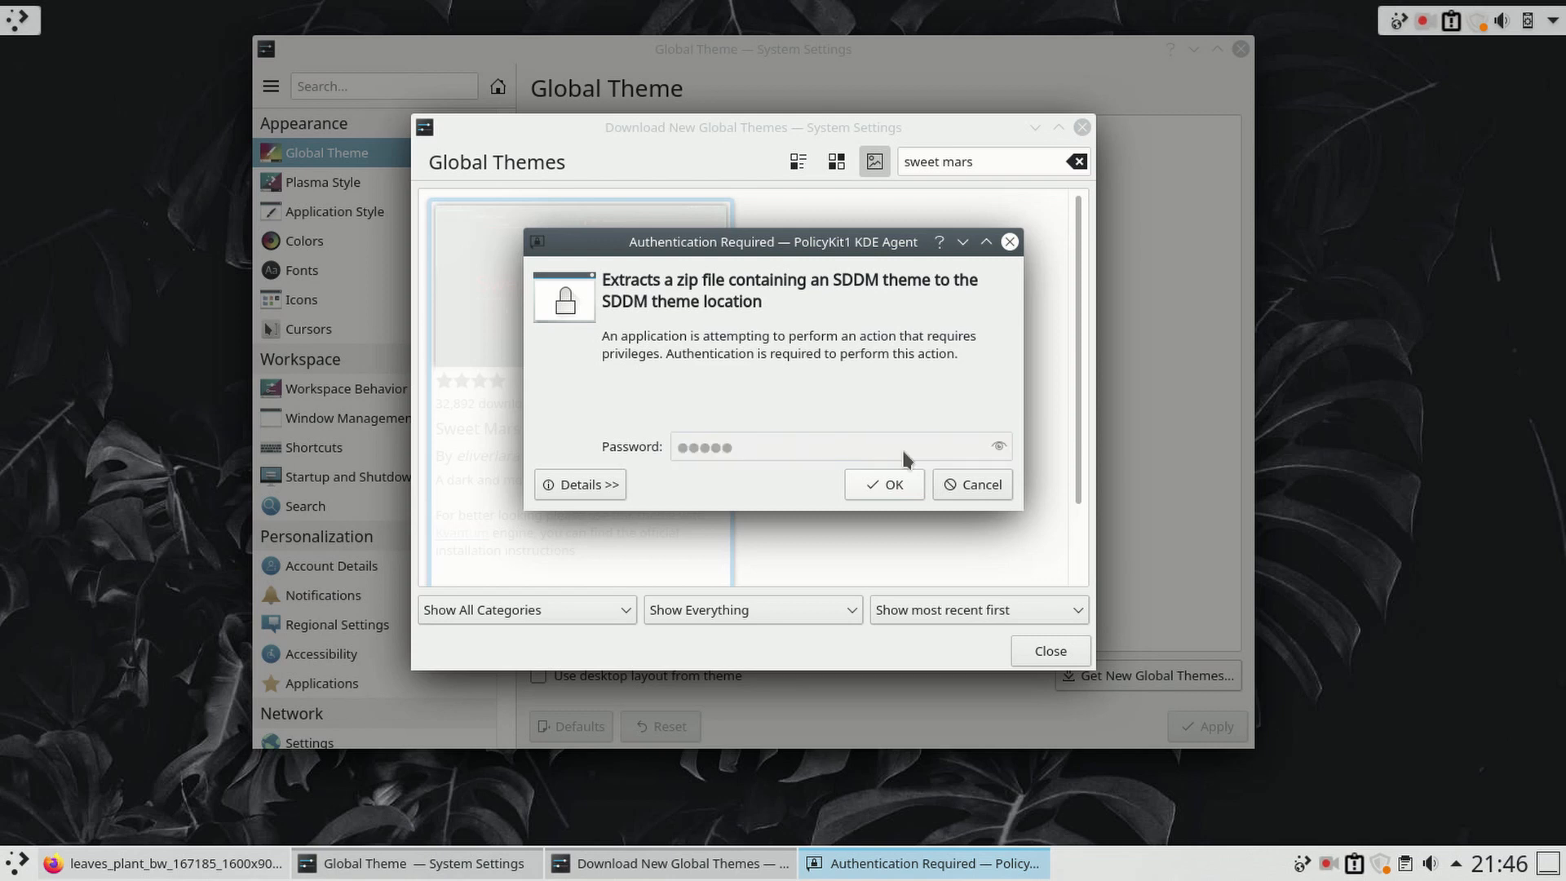
click(1082, 127)
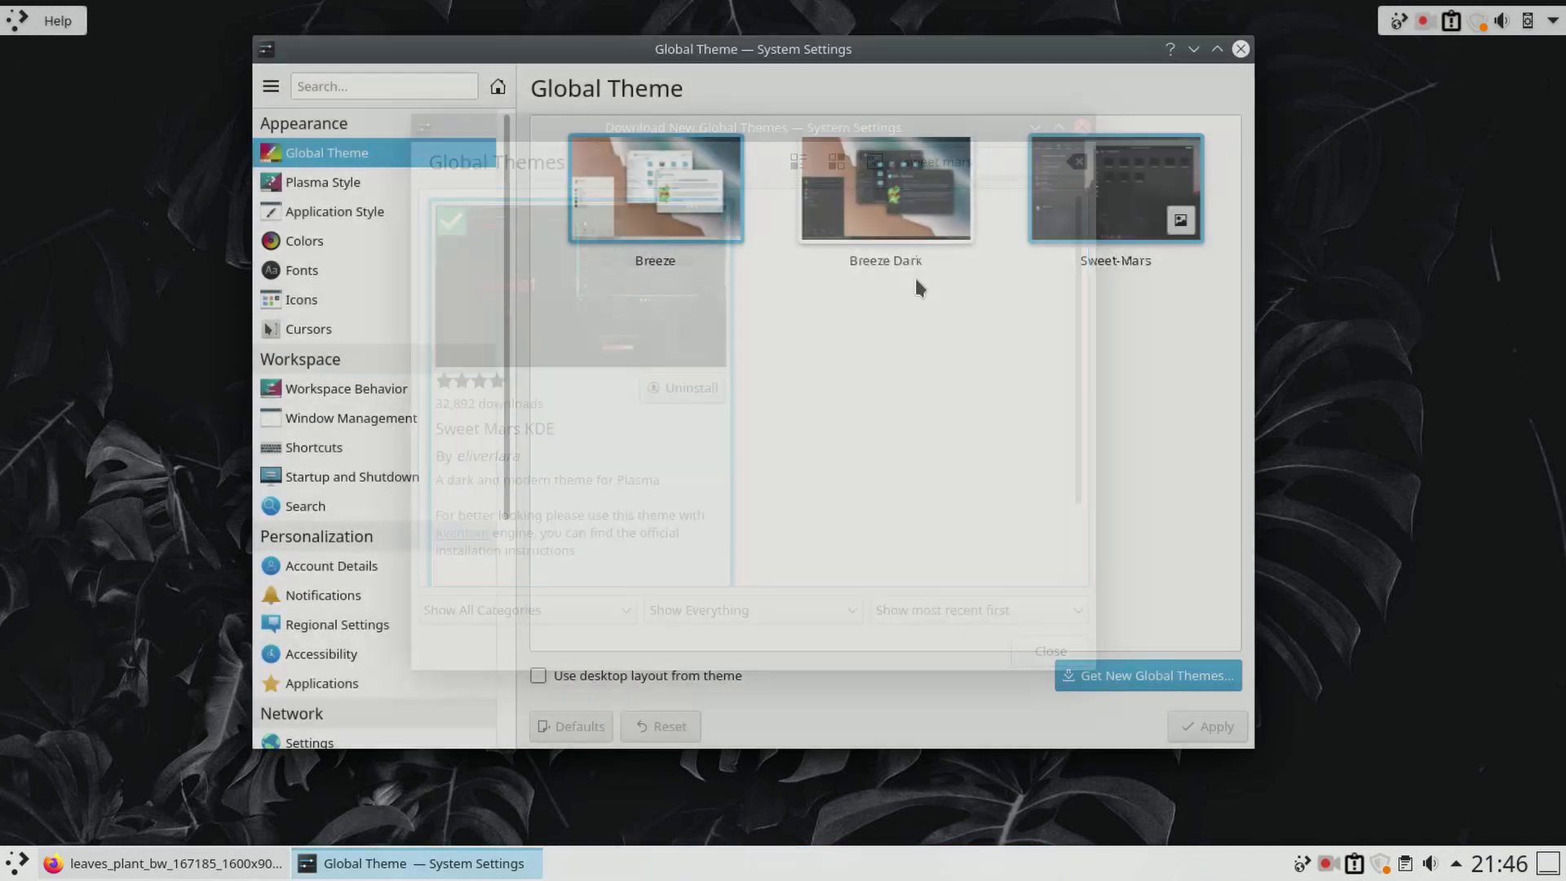
Step: Apply the Sweet-Mars global theme and open the Plasma Style settings to check the selected style
click(1116, 188)
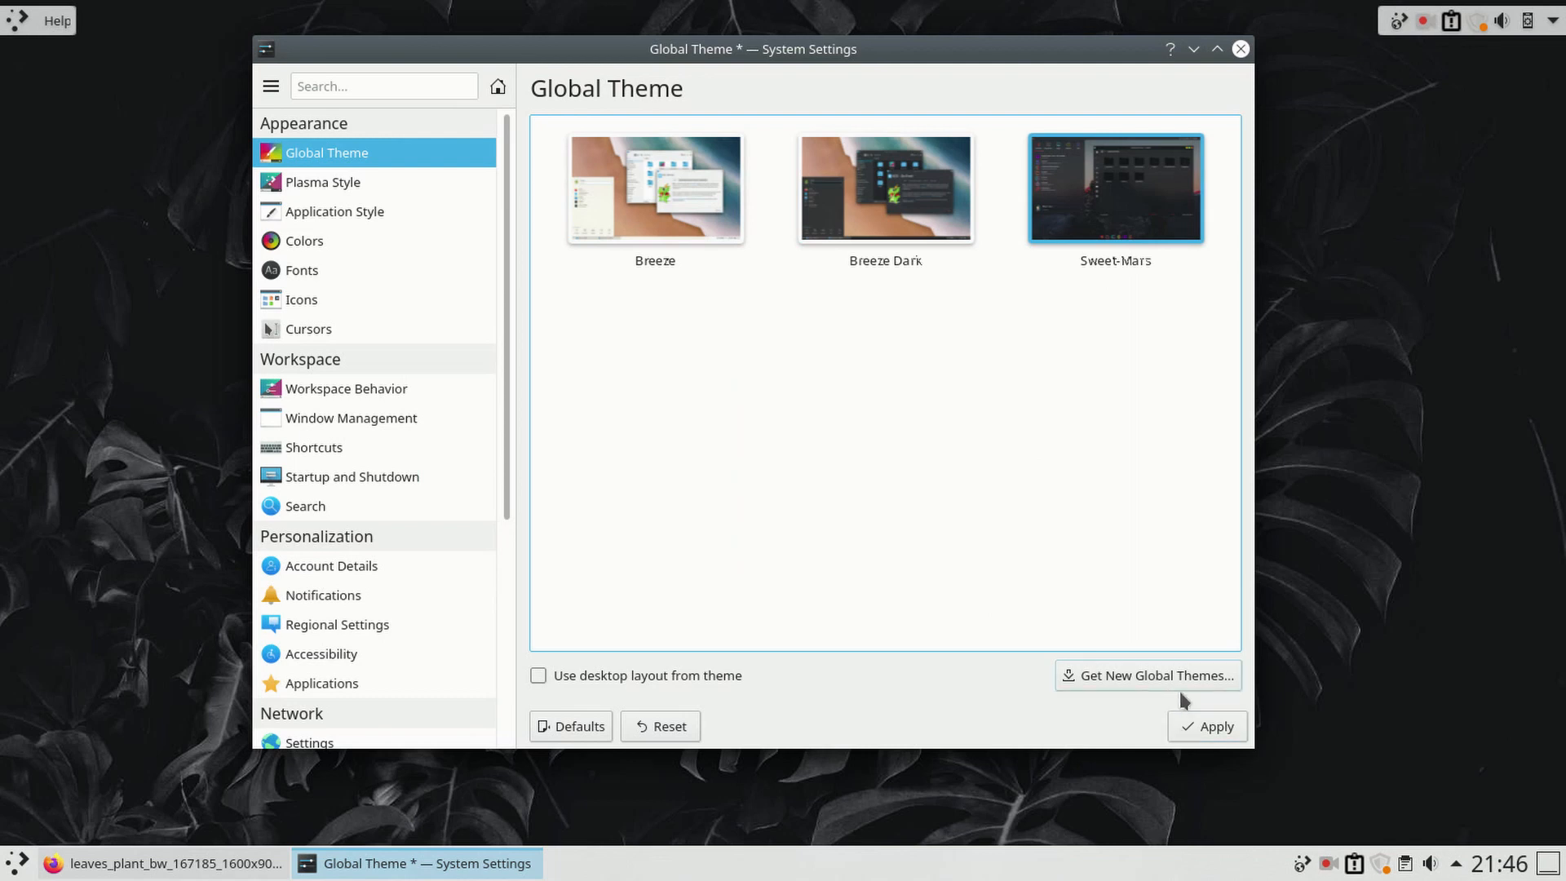
click(1204, 727)
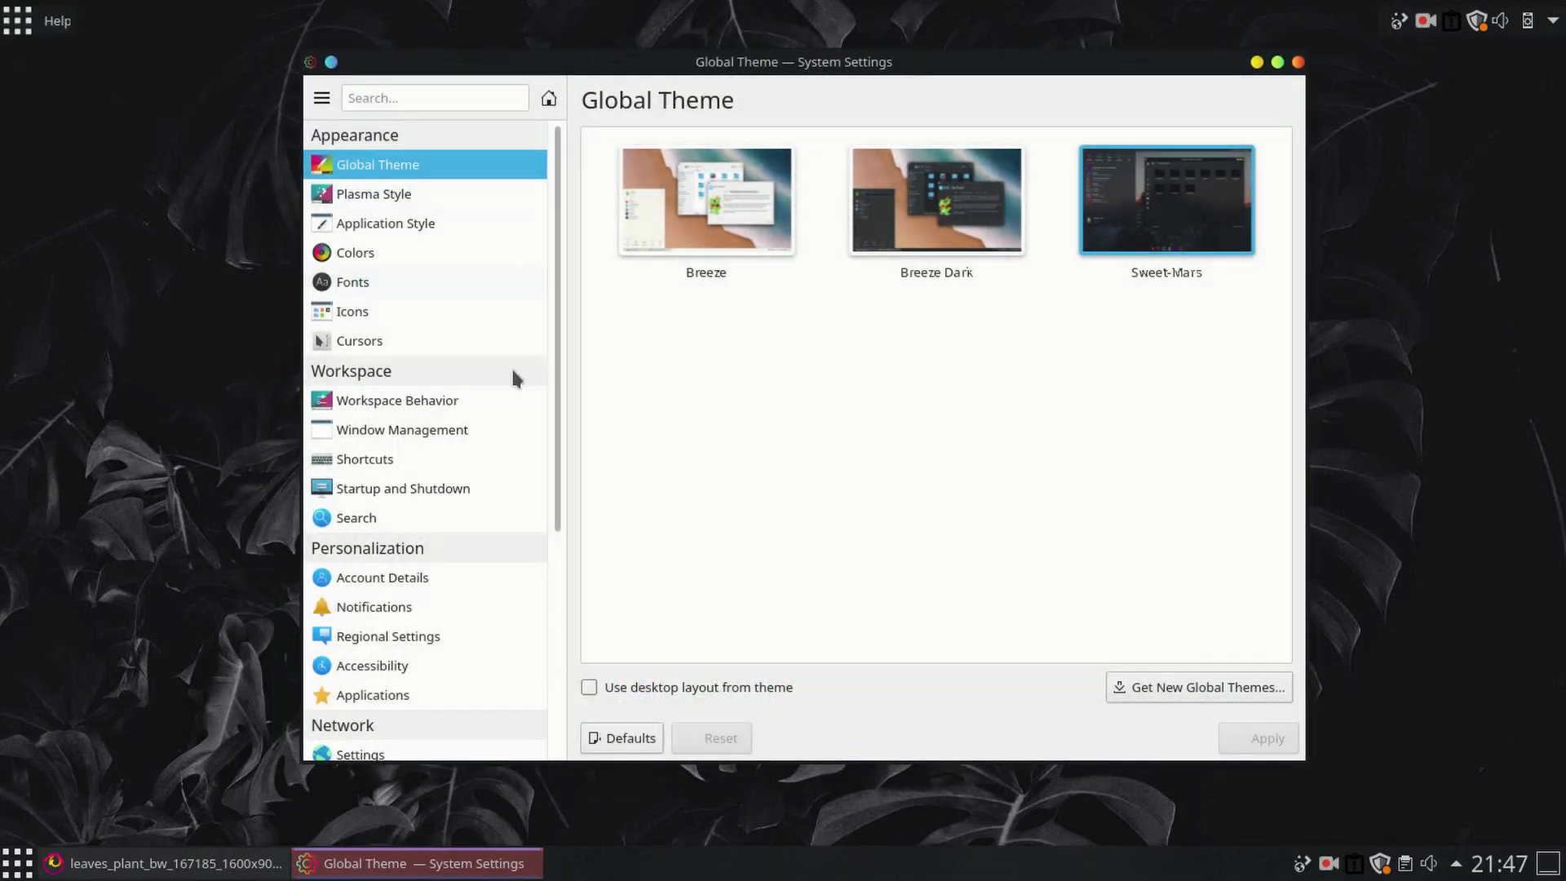
click(348, 197)
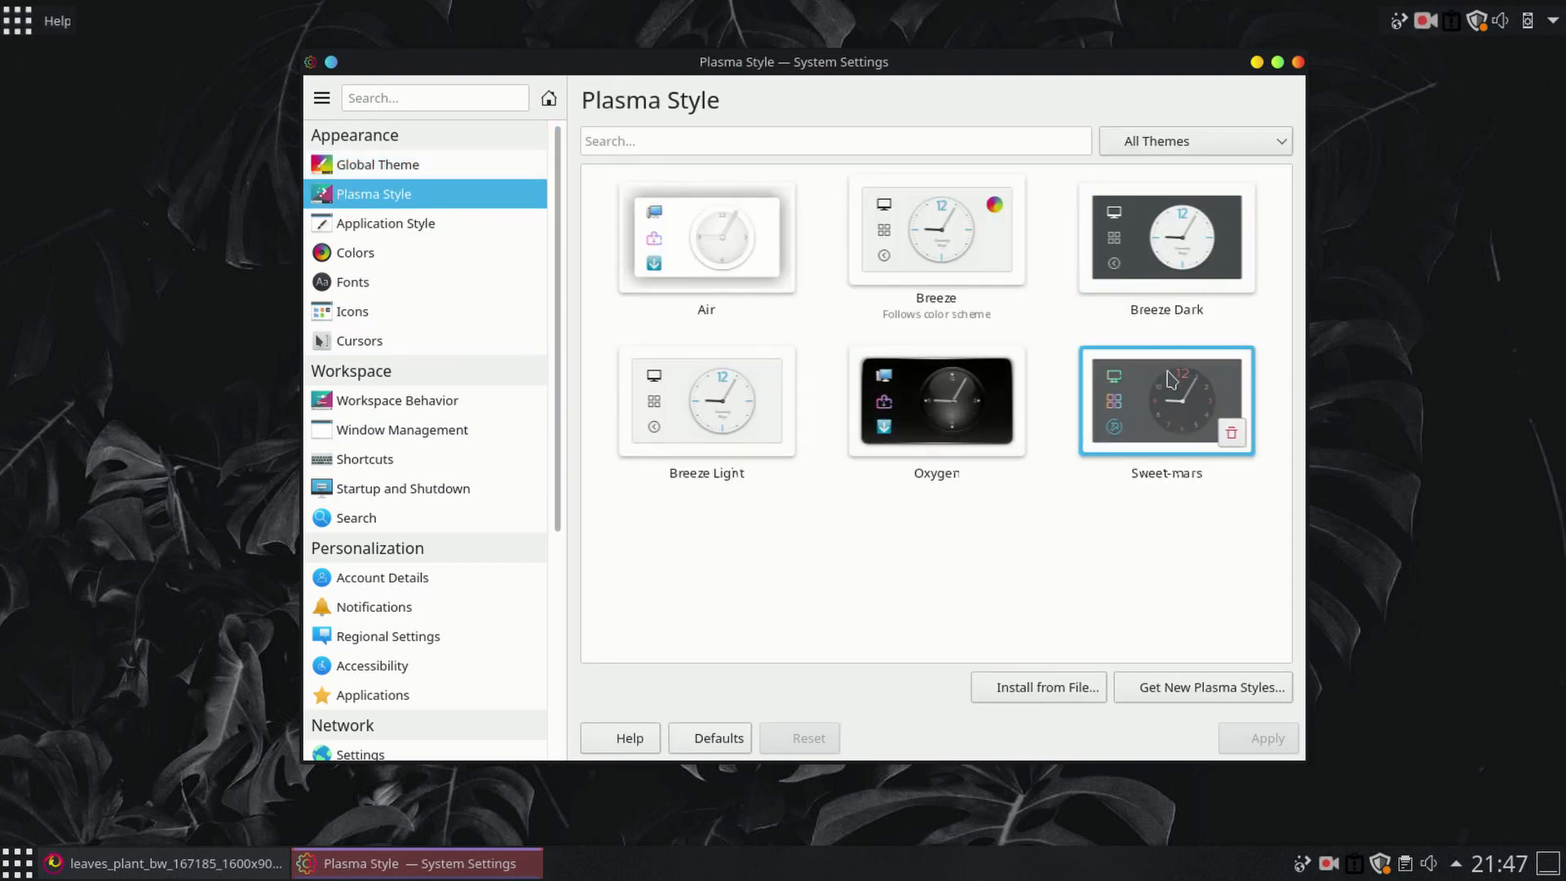
Step: In the Window Decorations titlebar button settings, remove the Menu and Context help buttons from the titlebar and apply
click(385, 231)
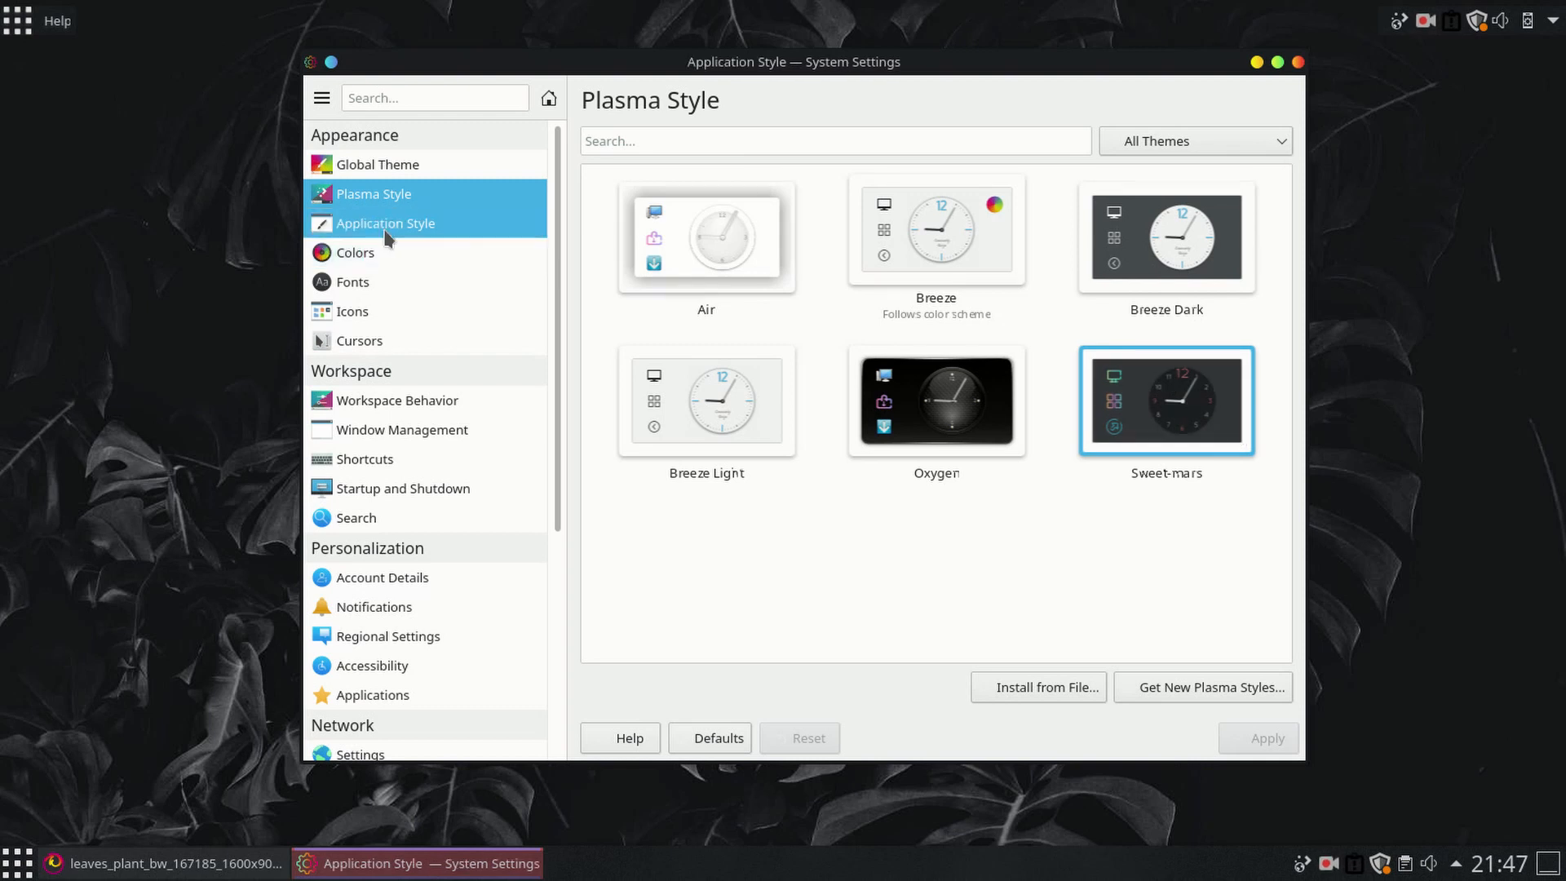
click(421, 165)
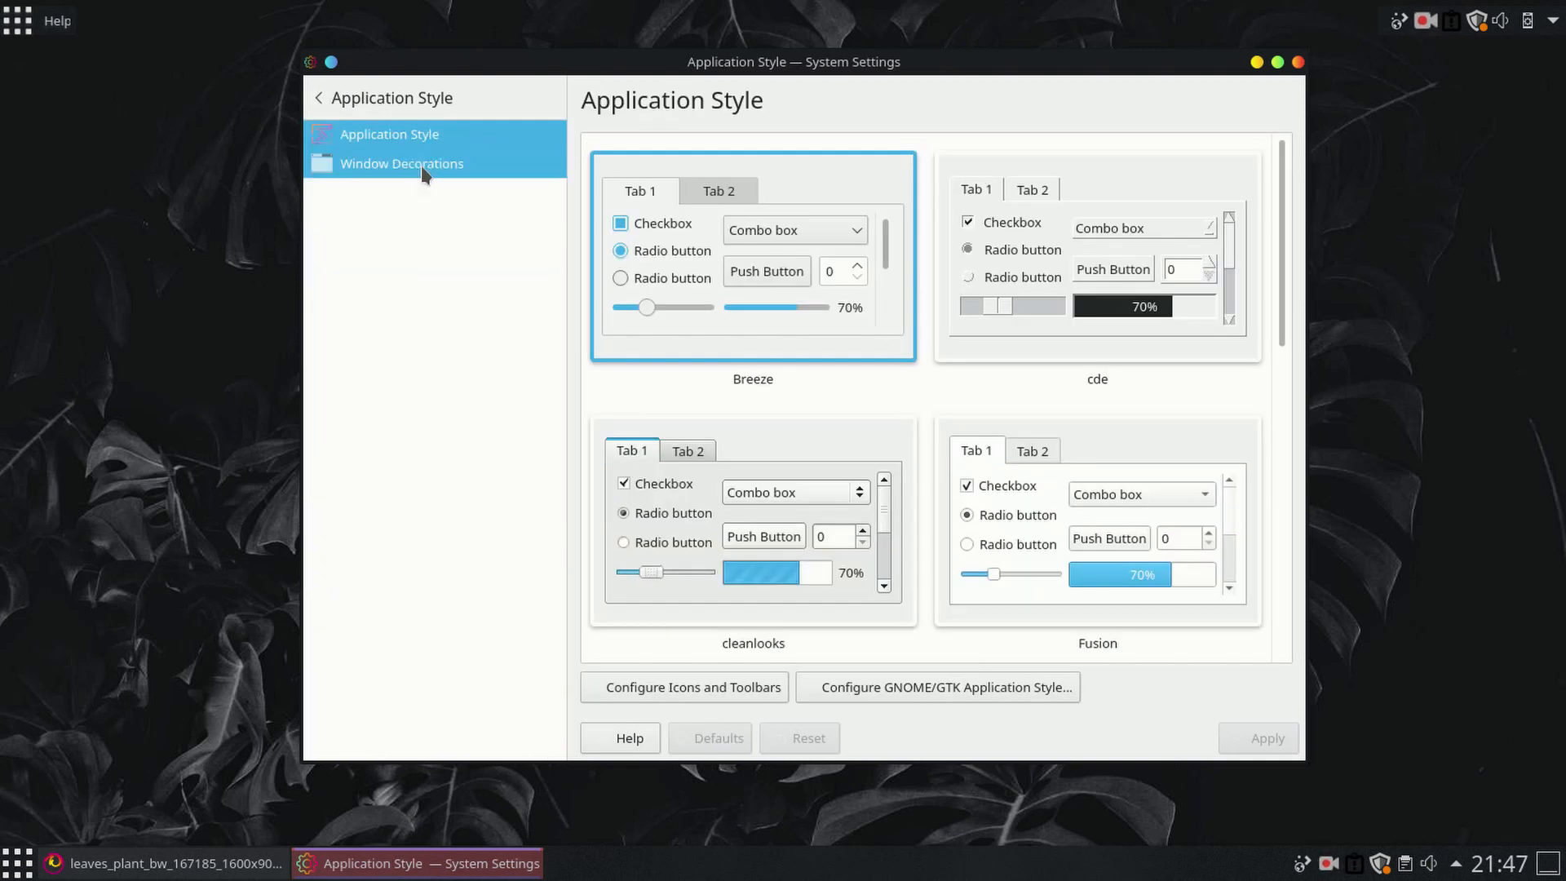
click(738, 144)
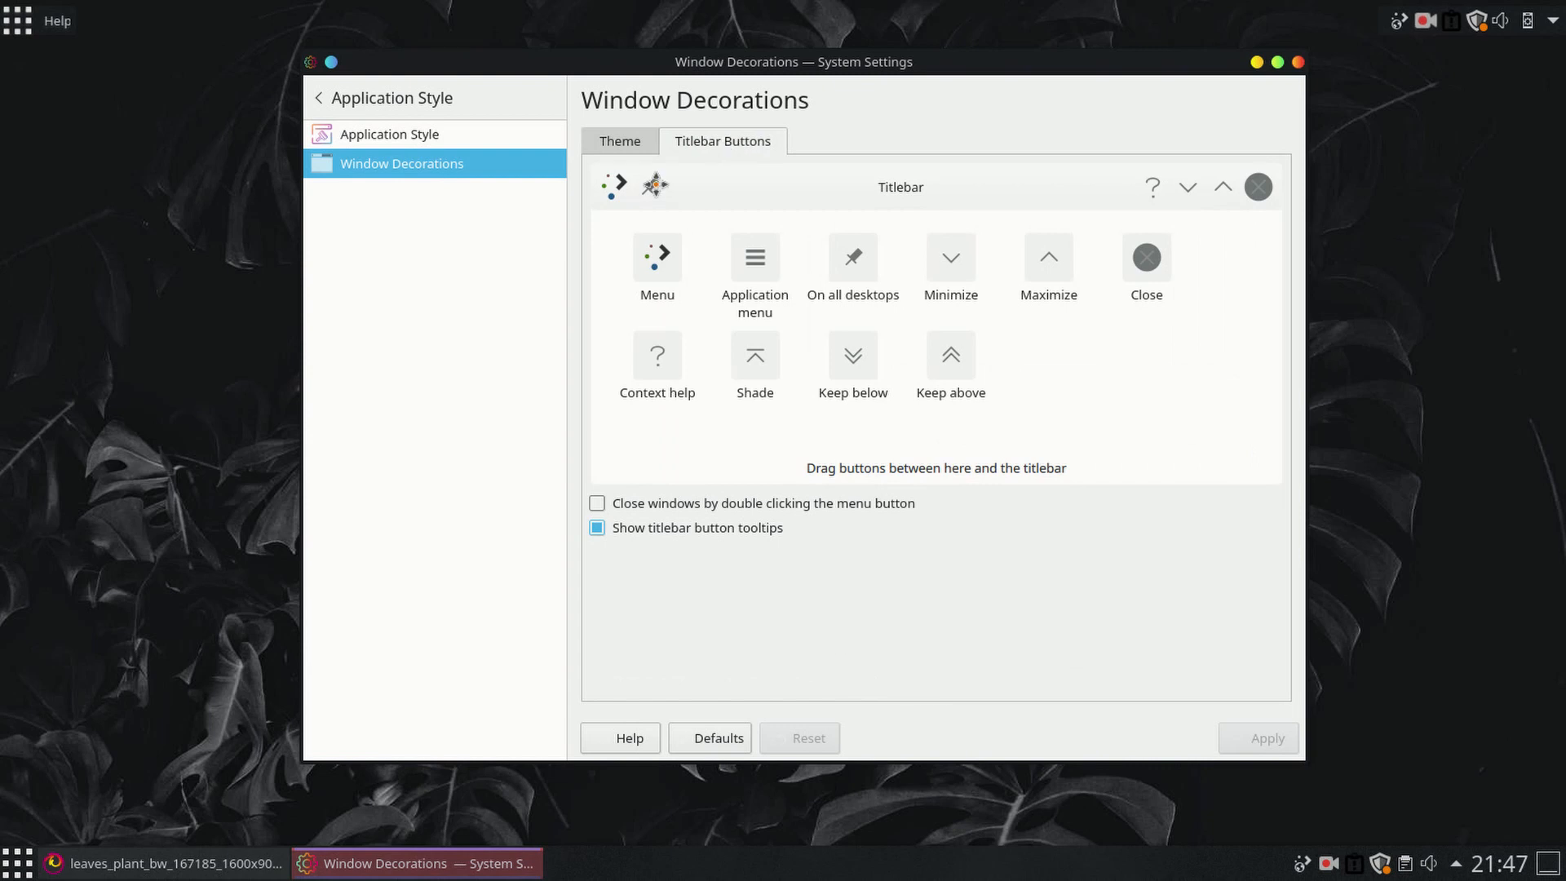
drag(610, 186, 745, 315)
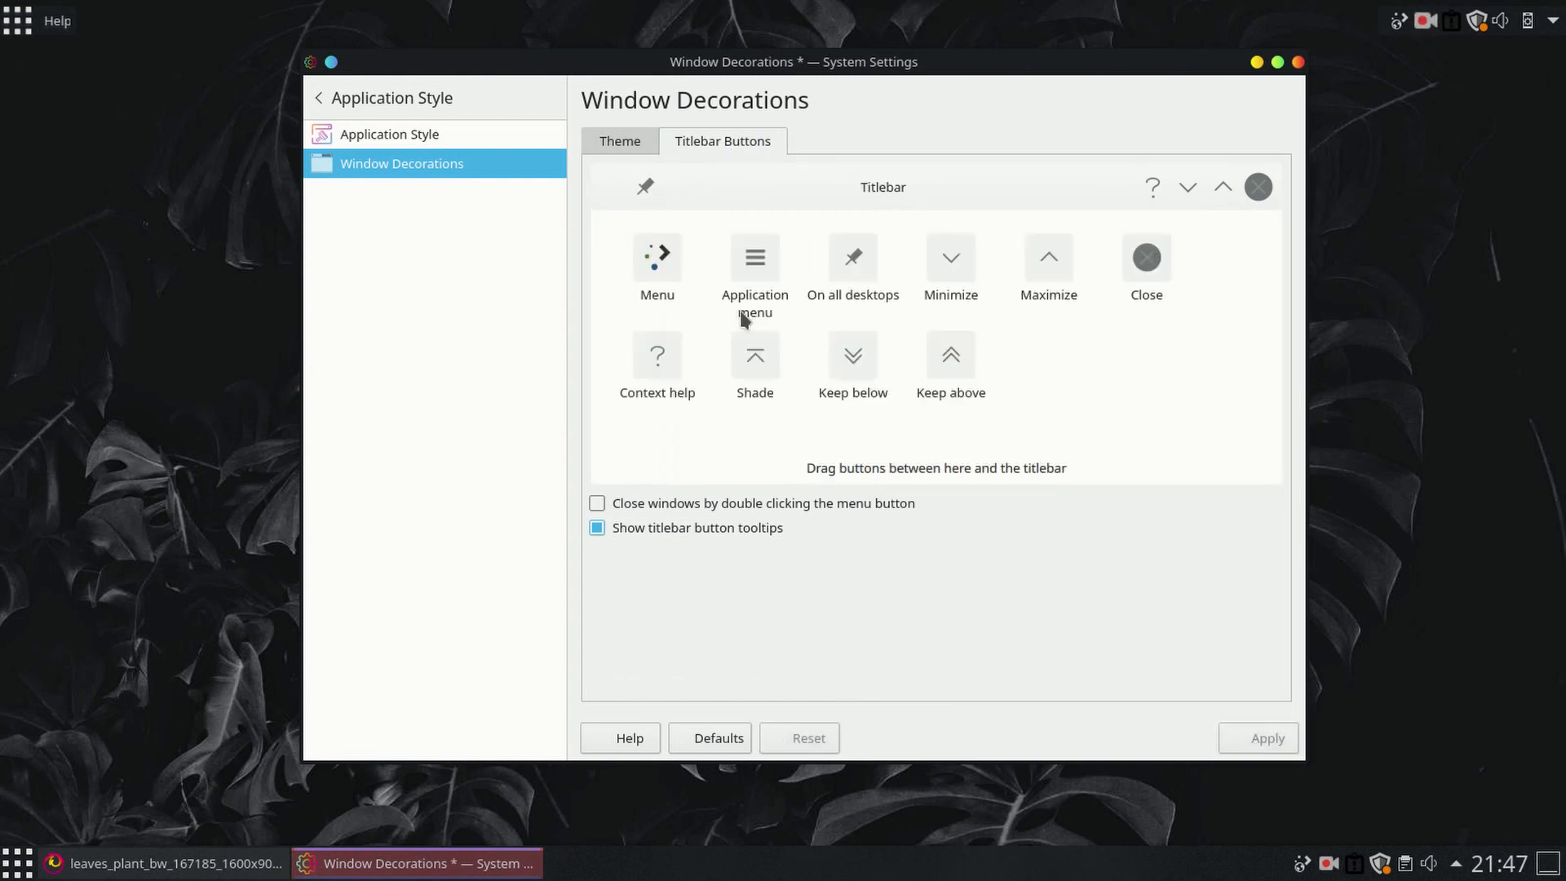
drag(1153, 187, 1035, 361)
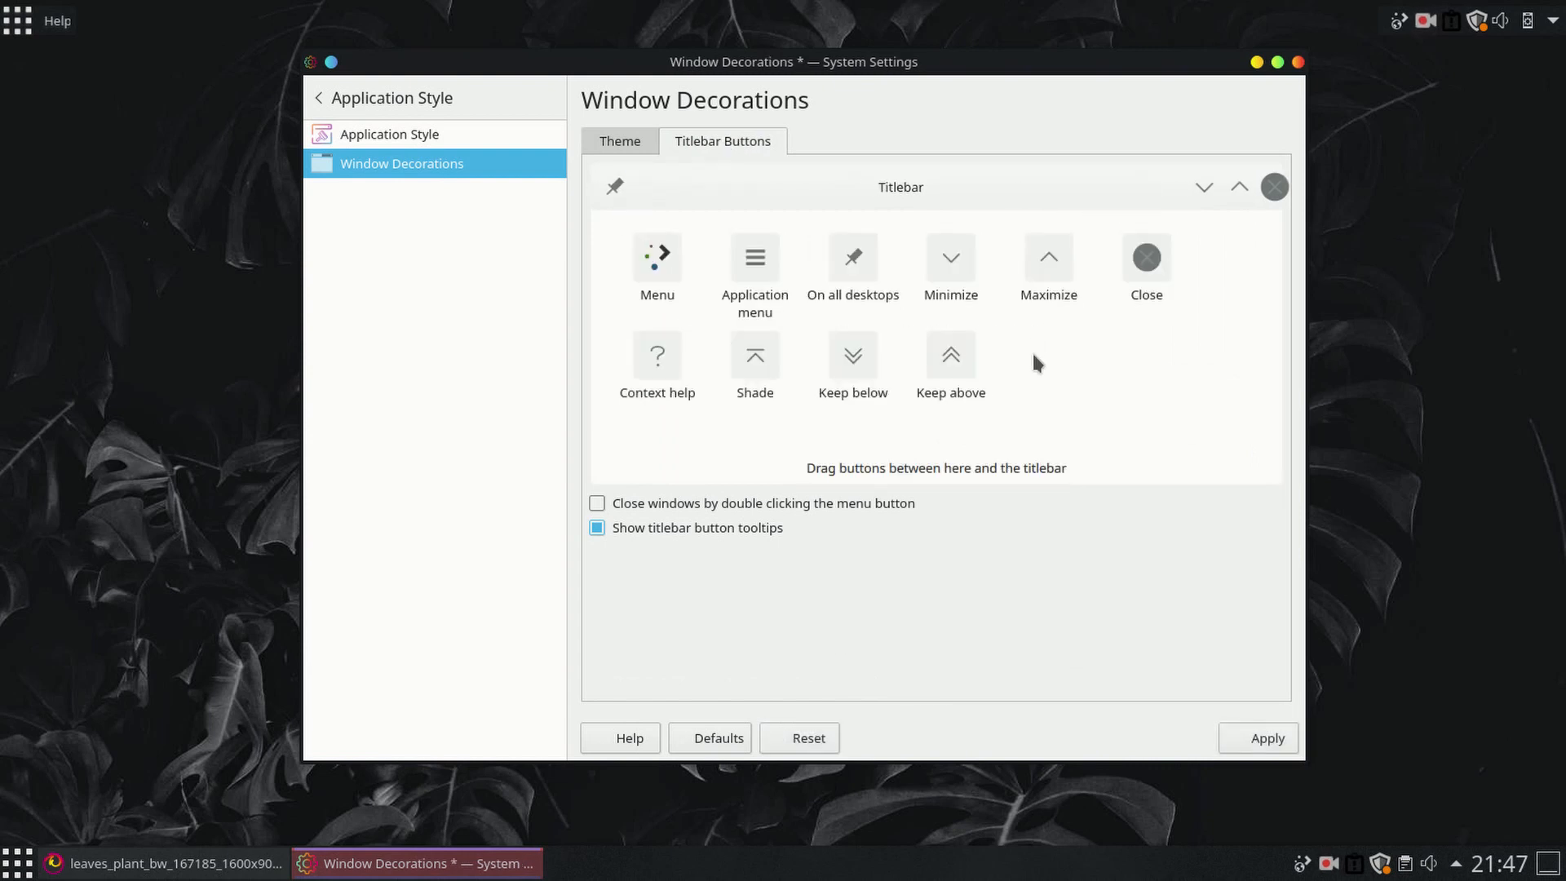
click(1257, 738)
Step: Open the Colors settings and apply the Sweet-Mars color scheme
click(367, 107)
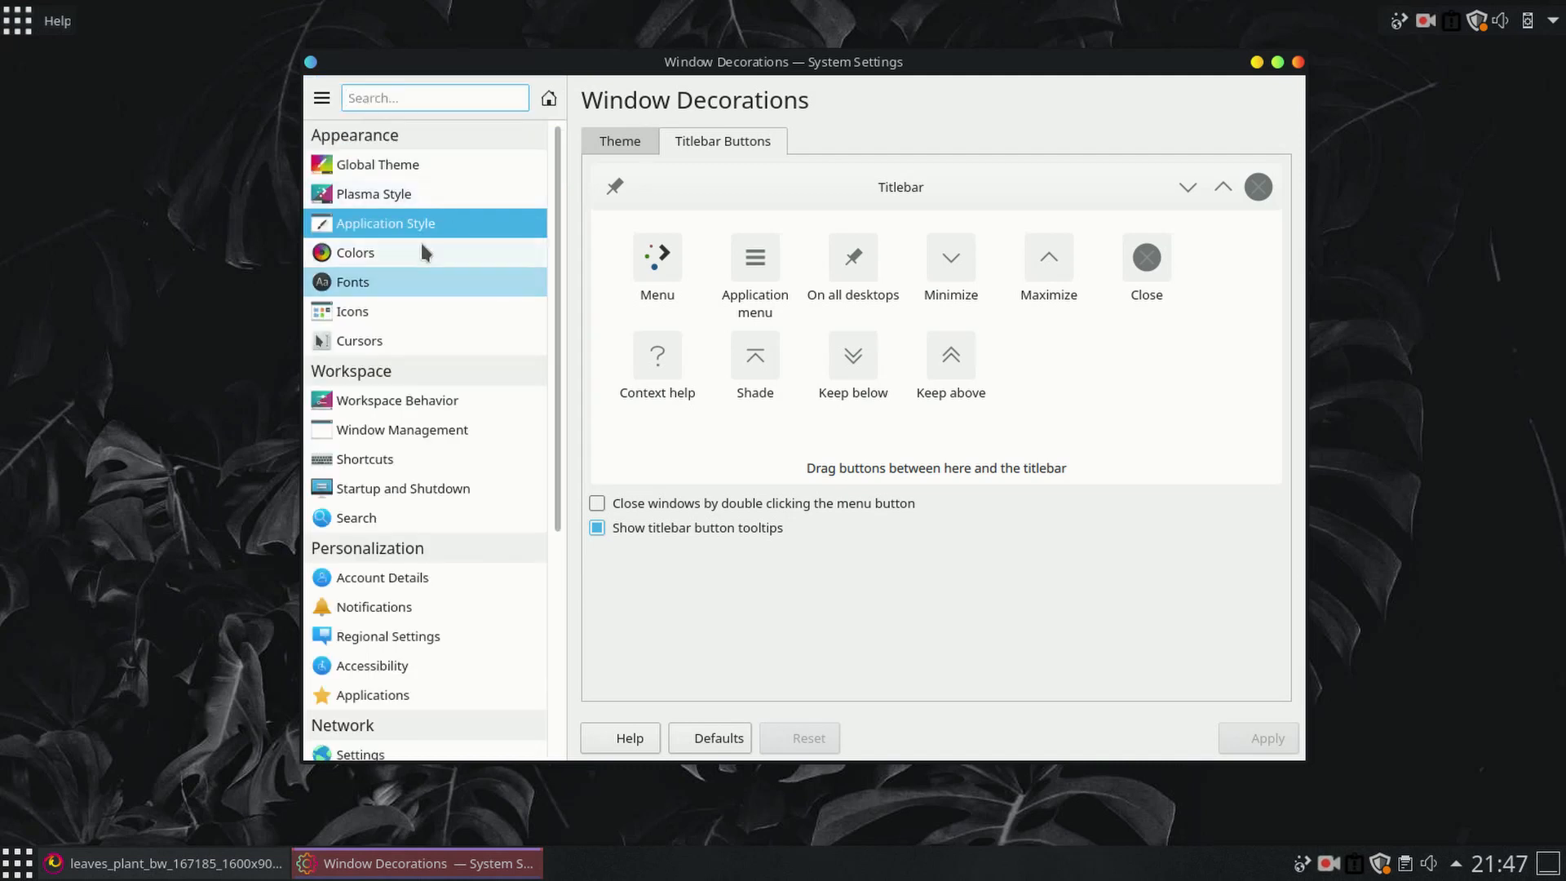
click(389, 258)
scroll(937, 339, down, 5)
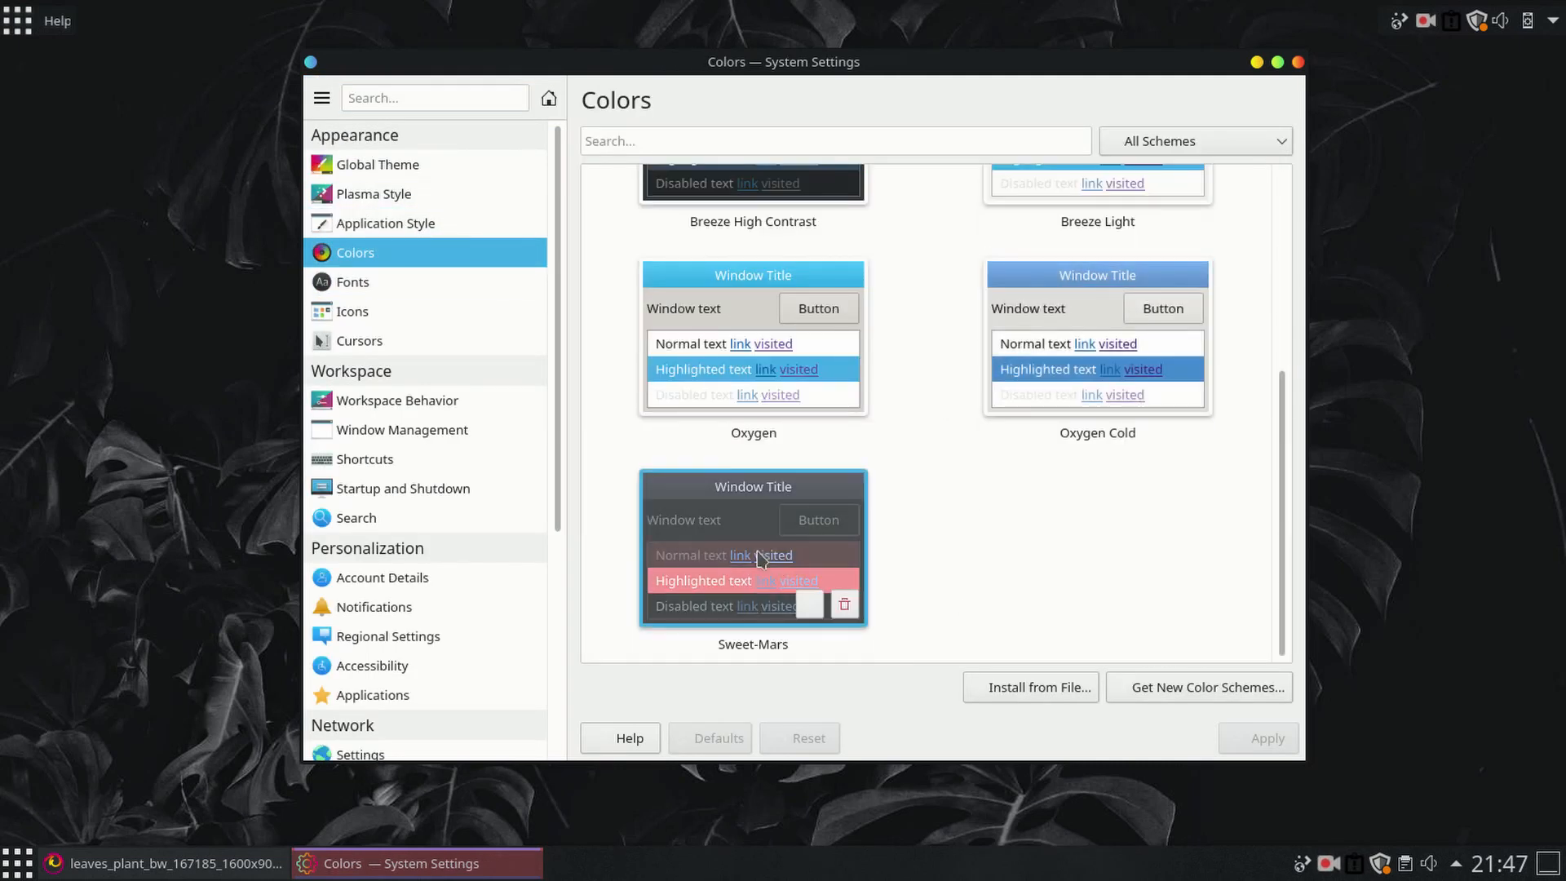
click(815, 588)
click(1257, 744)
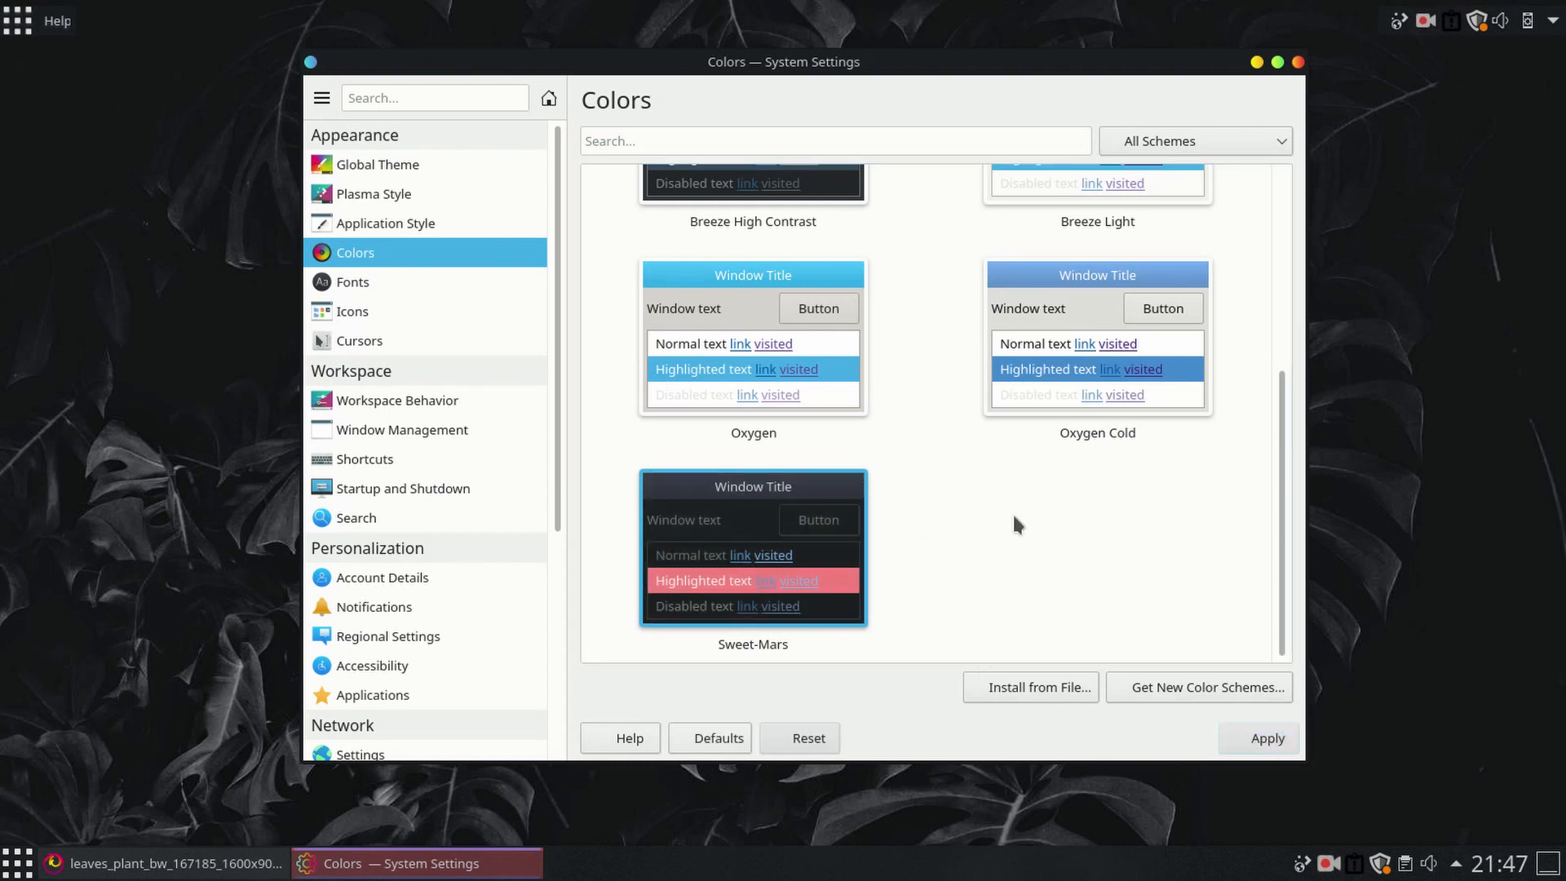
scroll(1006, 409, up, 5)
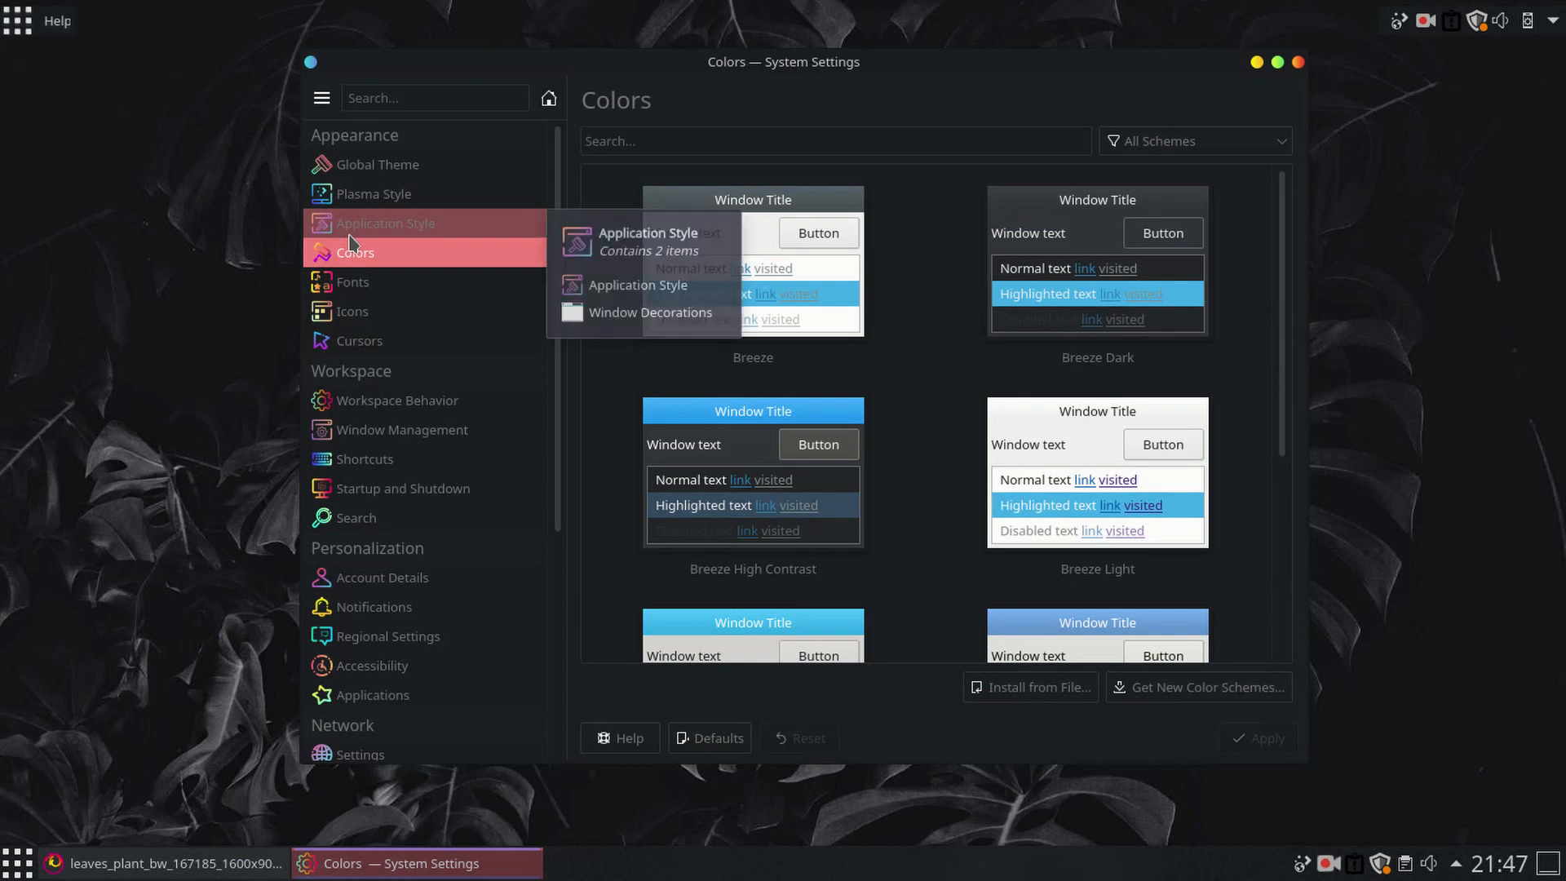
Step: In the Icons settings, search the download catalogue for "mcmuse", install the McMuse-circle-grey variant and close the catalogue
click(405, 308)
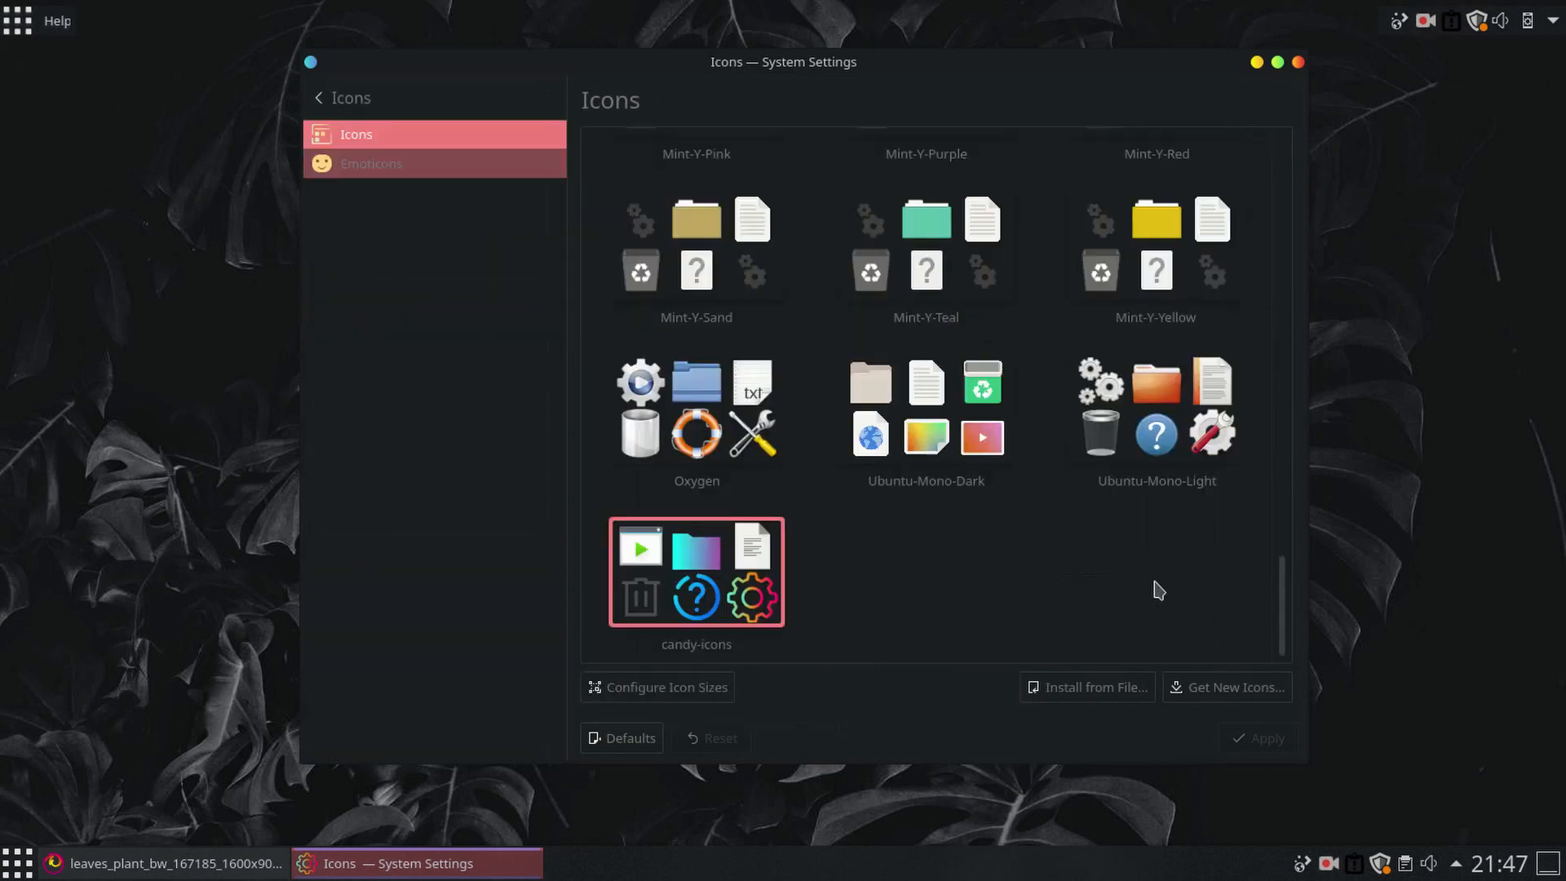
click(1227, 689)
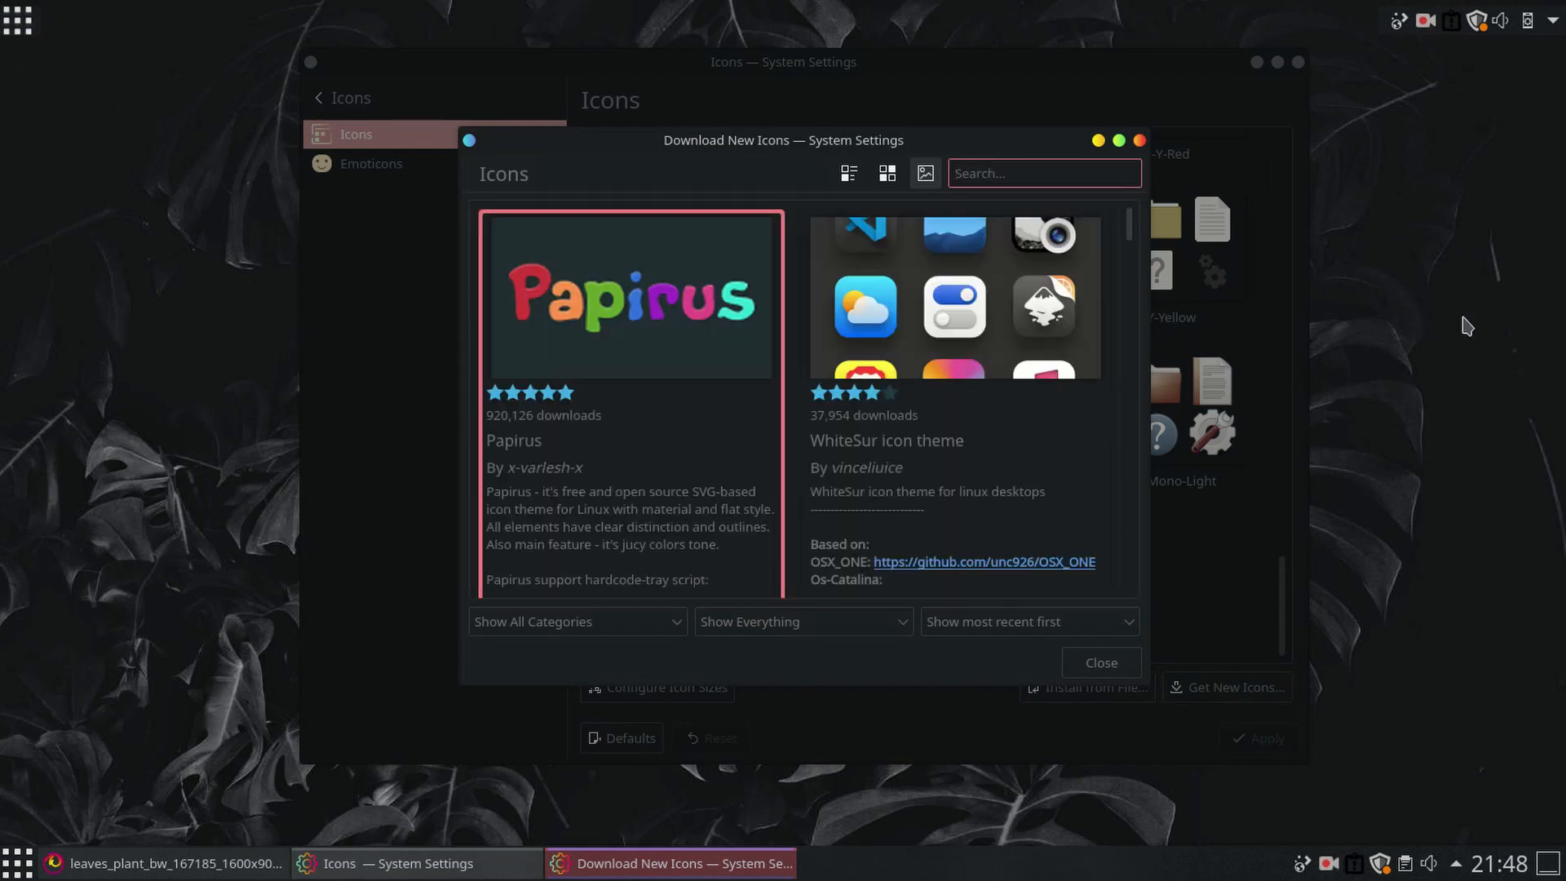
text(mcmuse)
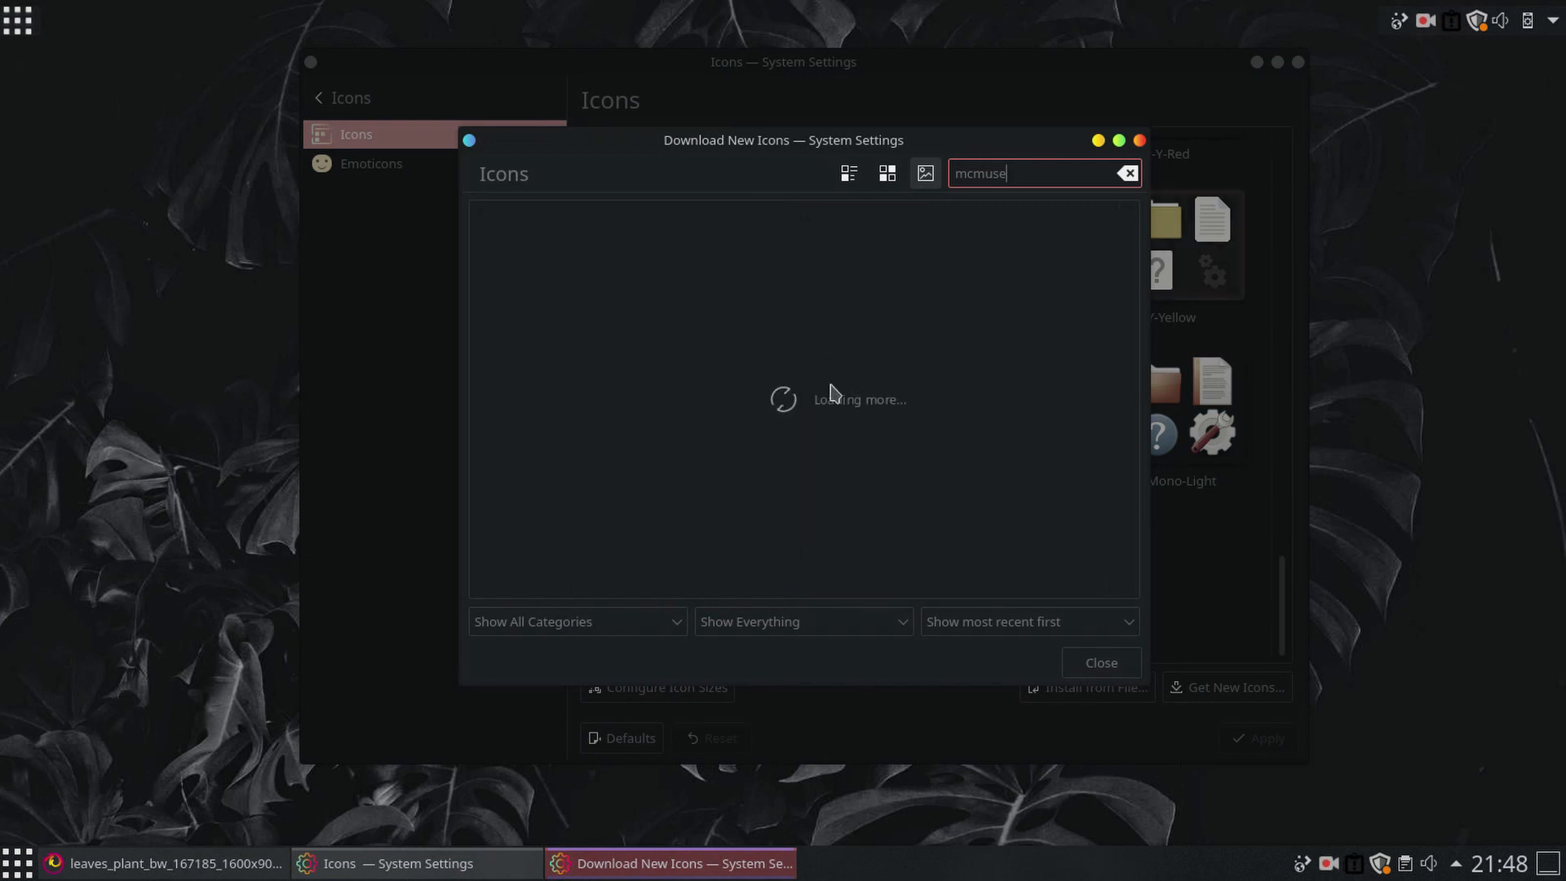
click(1060, 399)
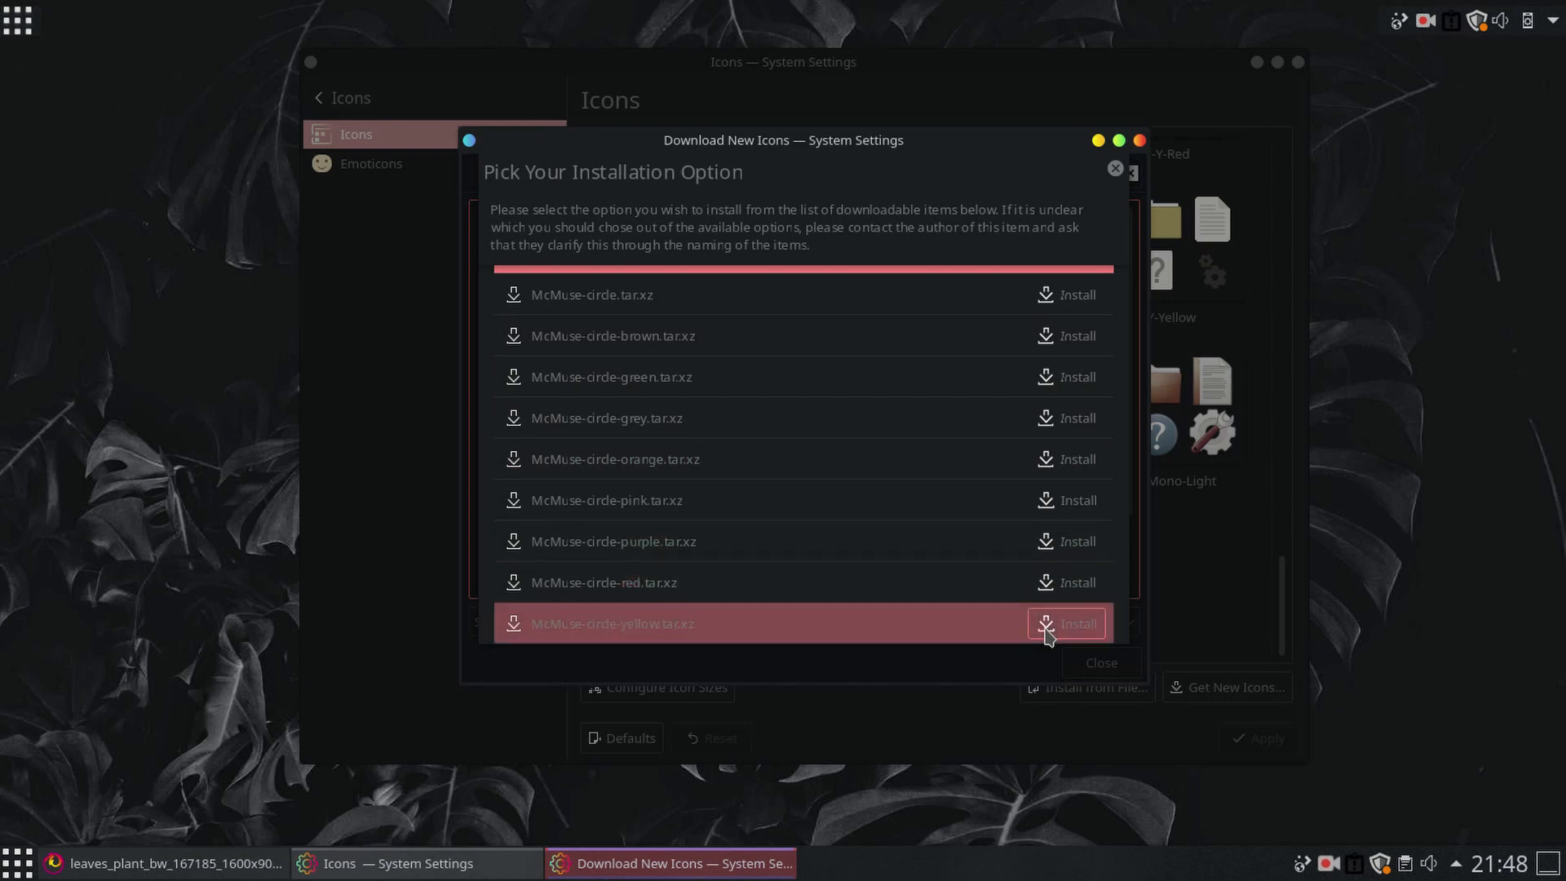
click(1076, 420)
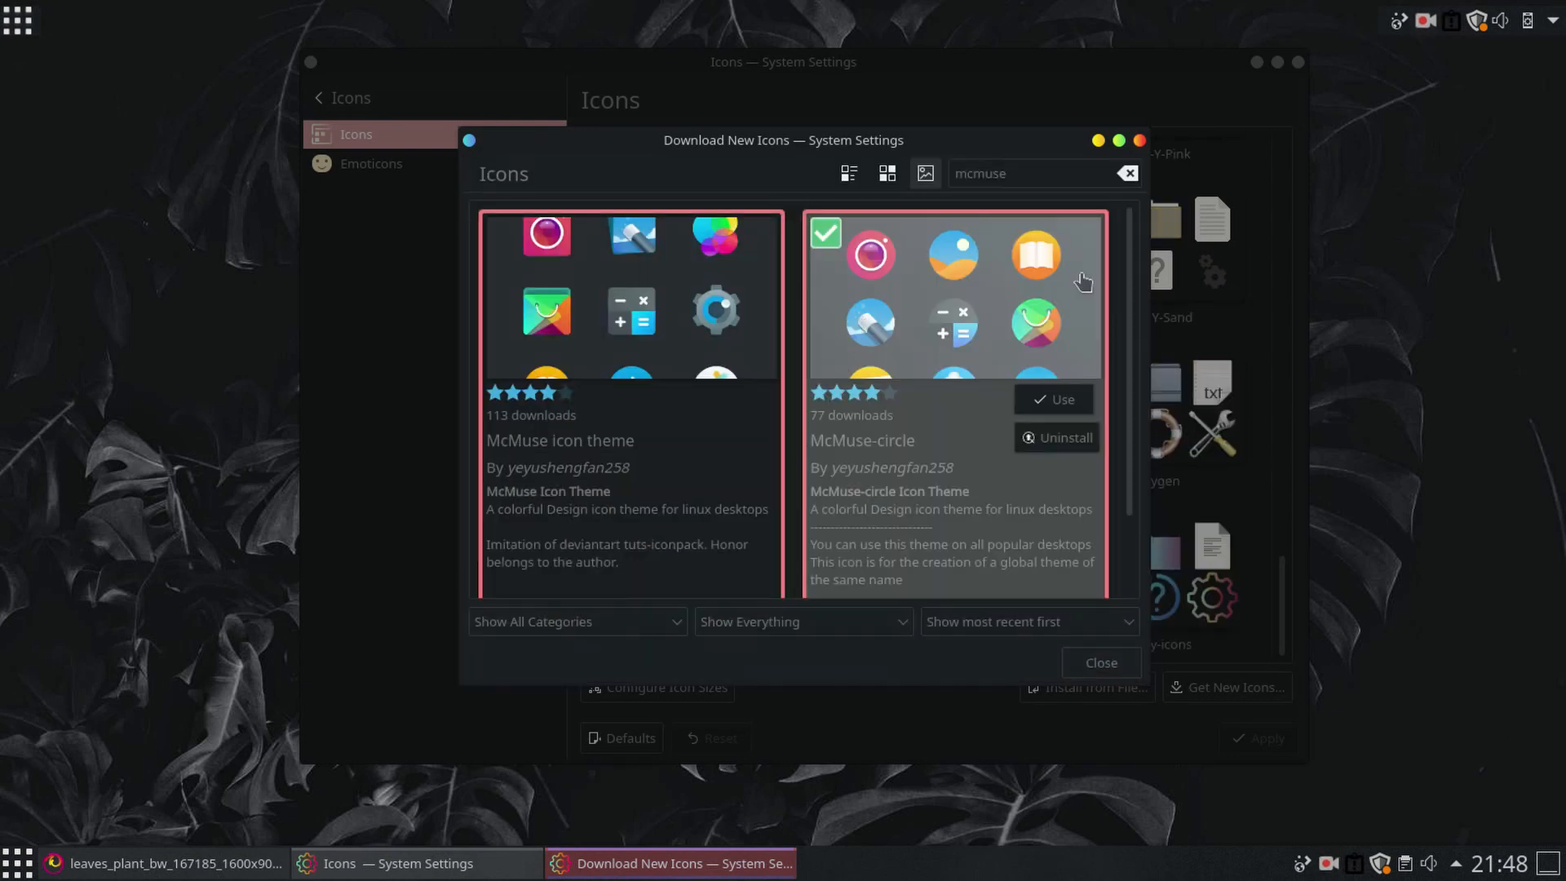
click(1140, 141)
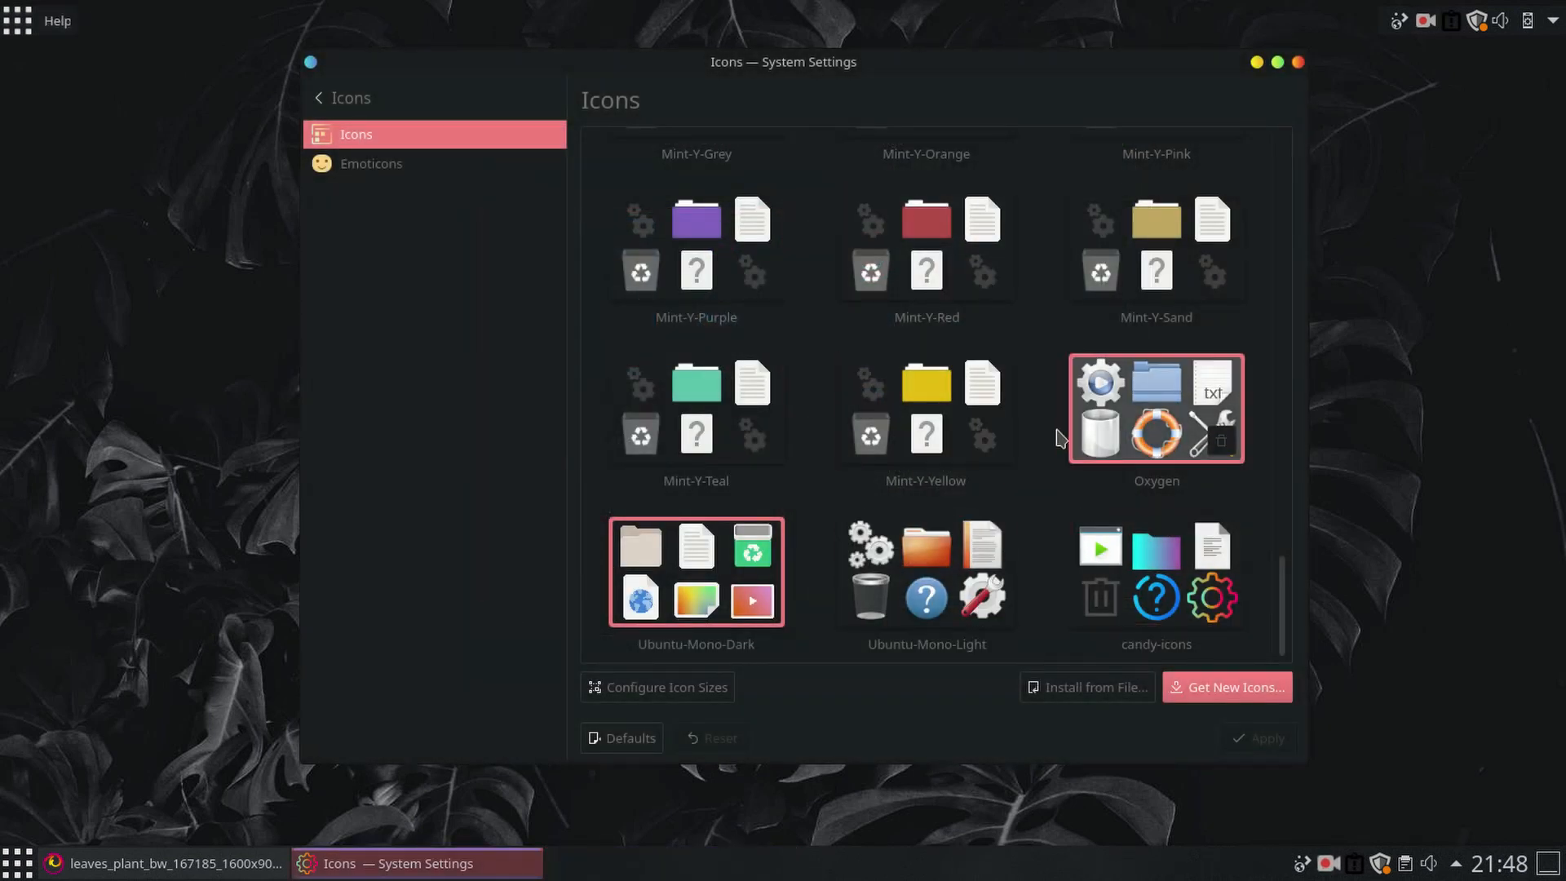
Step: Apply the McMuse-circle-grey-dark icon theme
scroll(1061, 364, up, 1)
scroll(991, 313, up, 3)
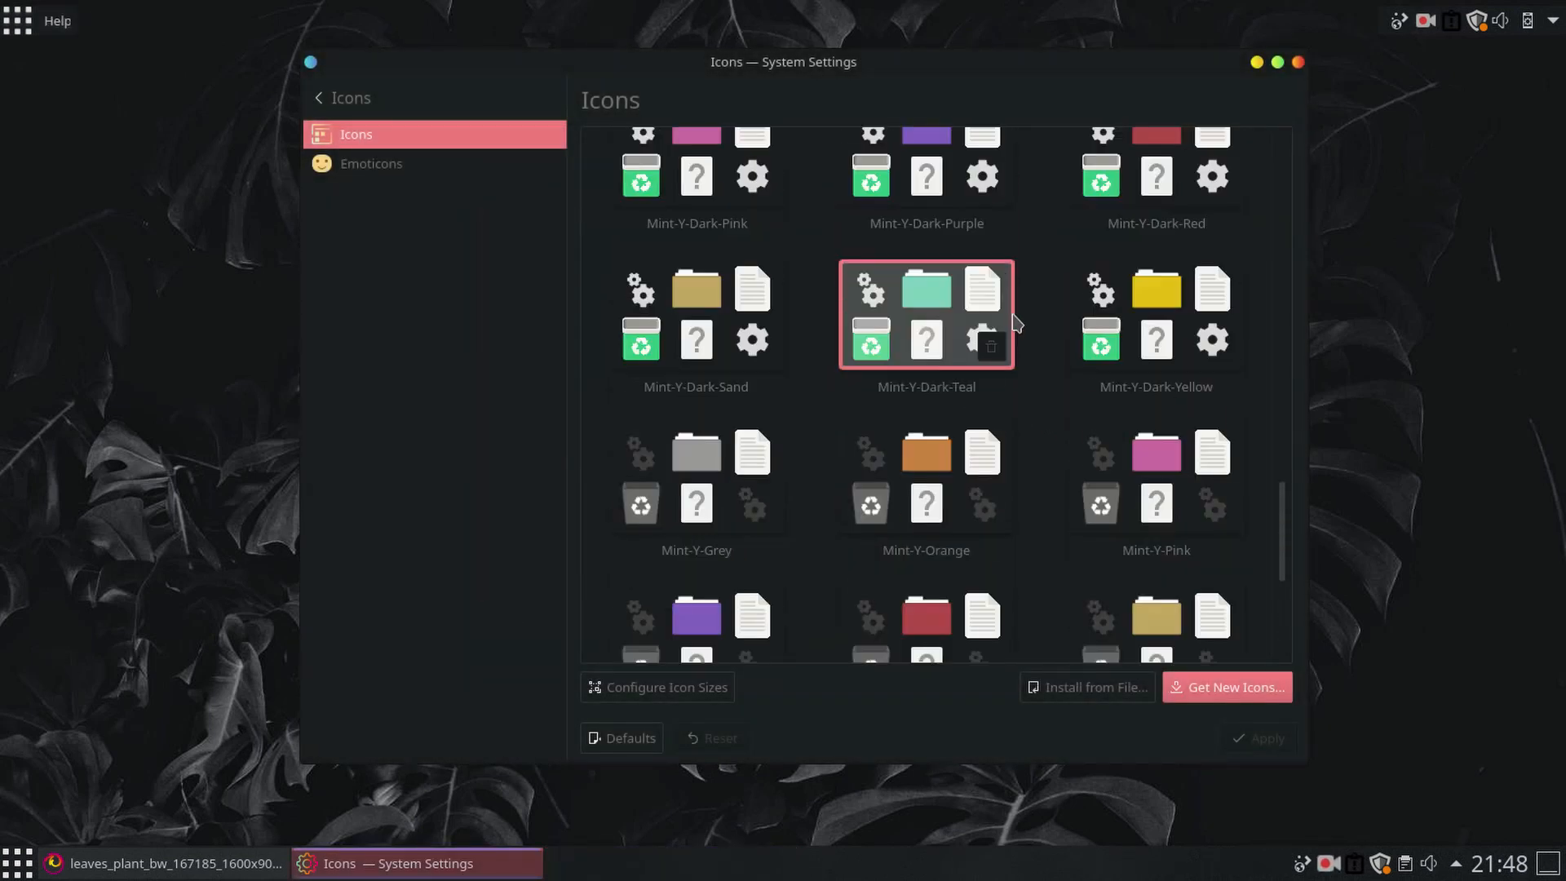
scroll(1011, 334, up, 8)
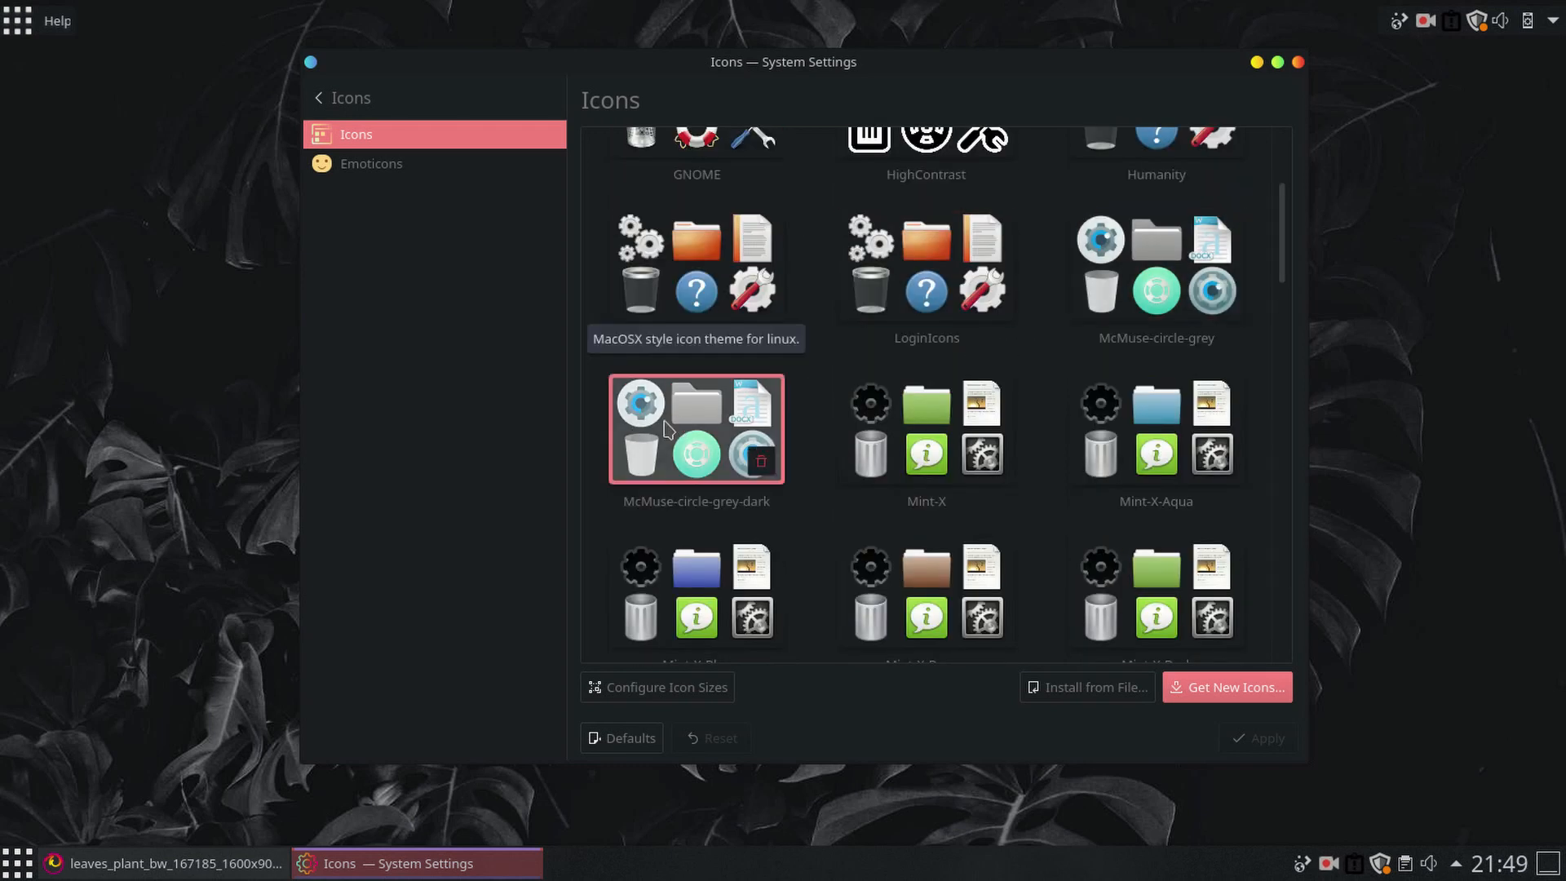
click(654, 428)
click(1259, 739)
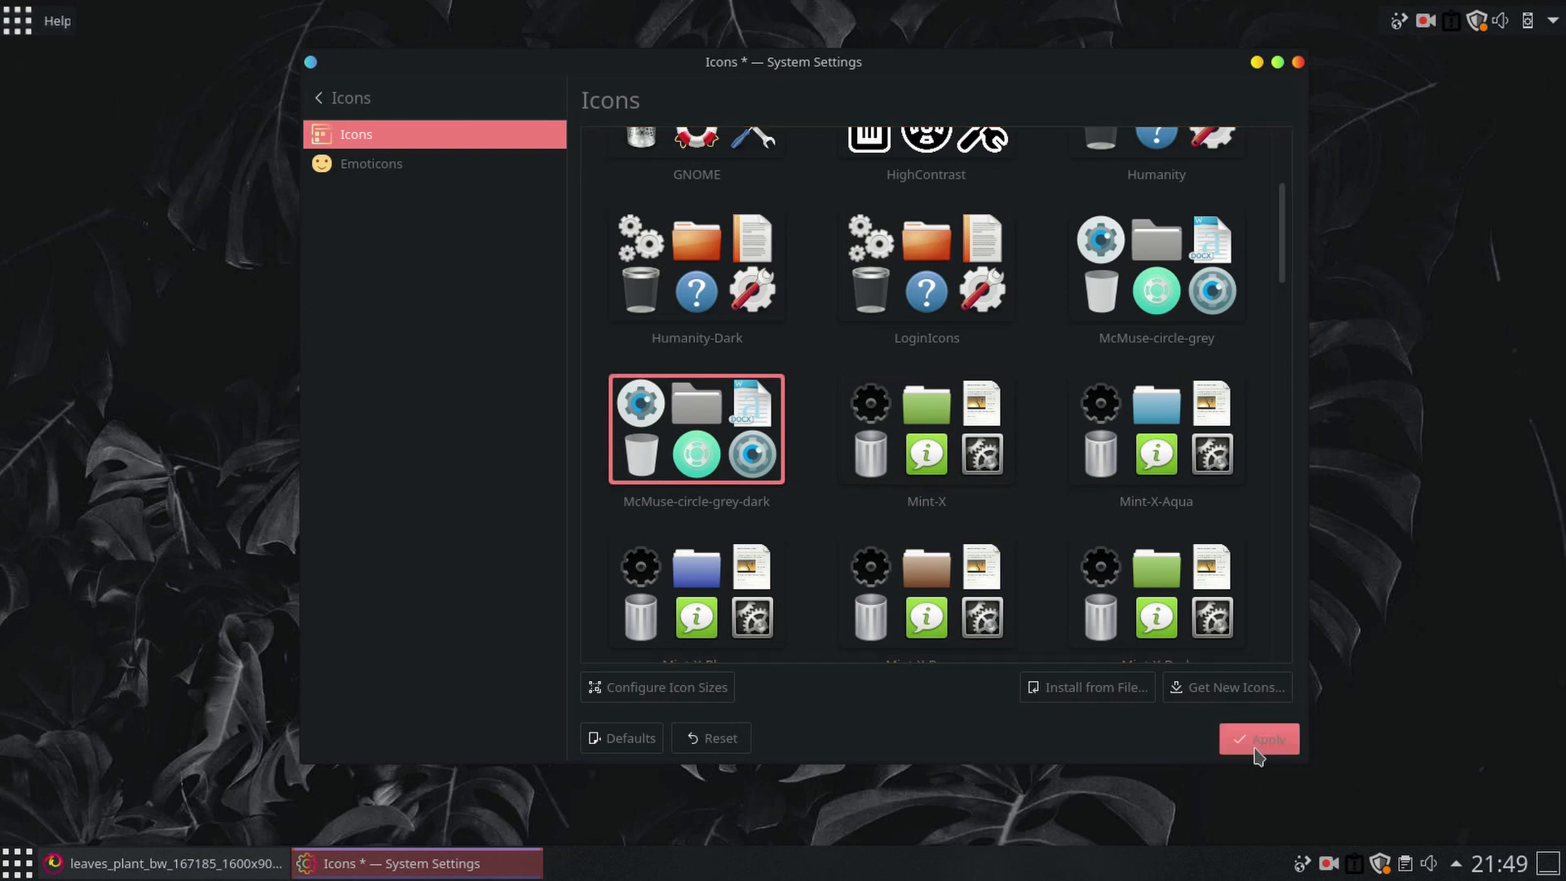
Step: Open the application launcher, view the application categories with the new icons, and close it
click(8, 29)
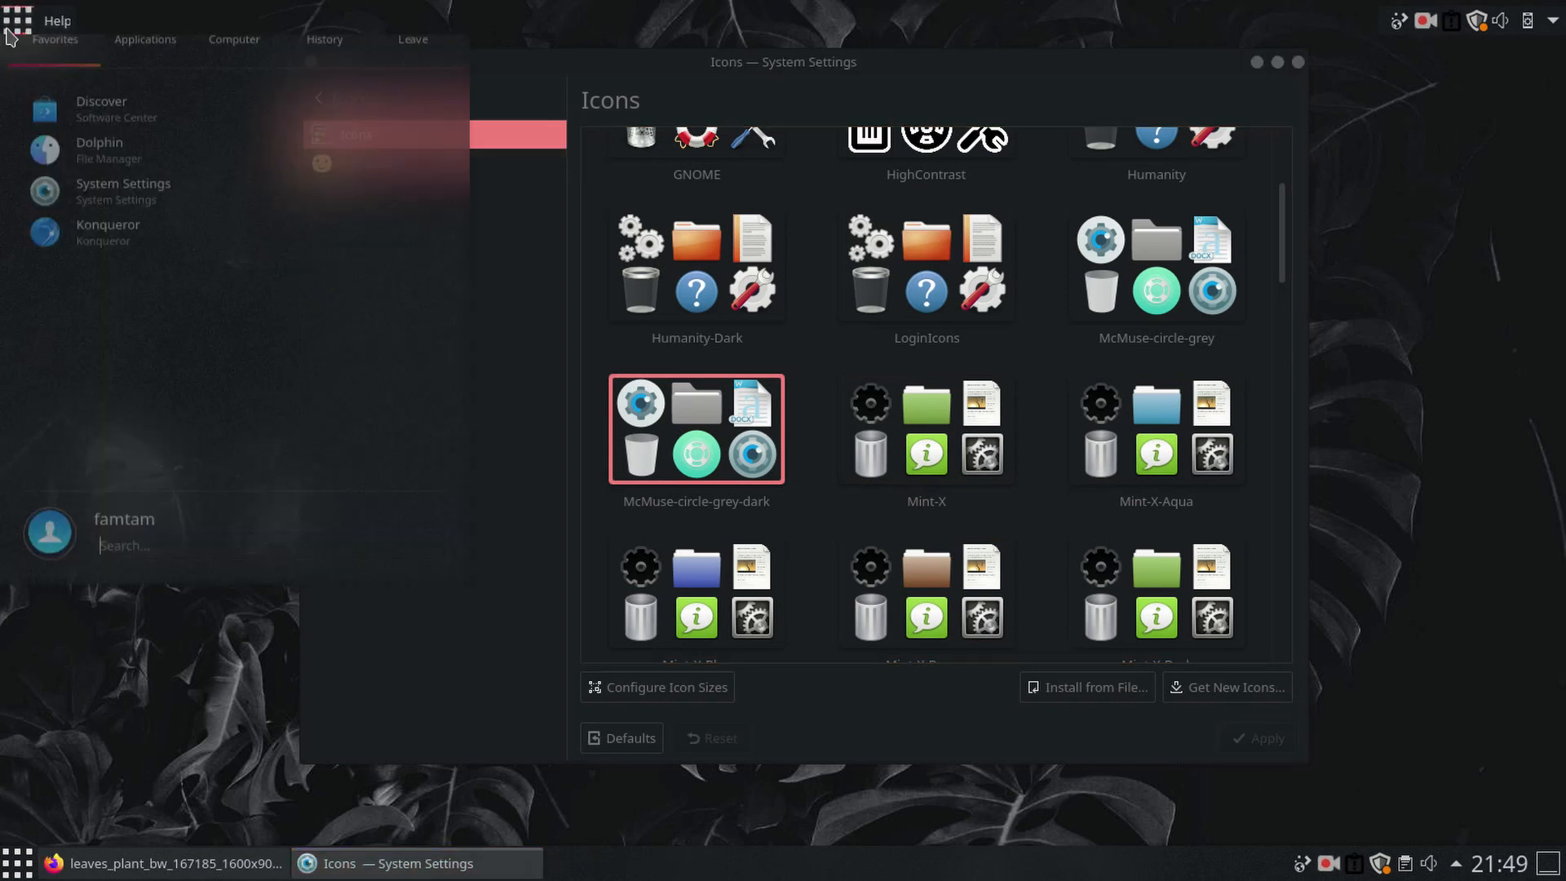
click(146, 78)
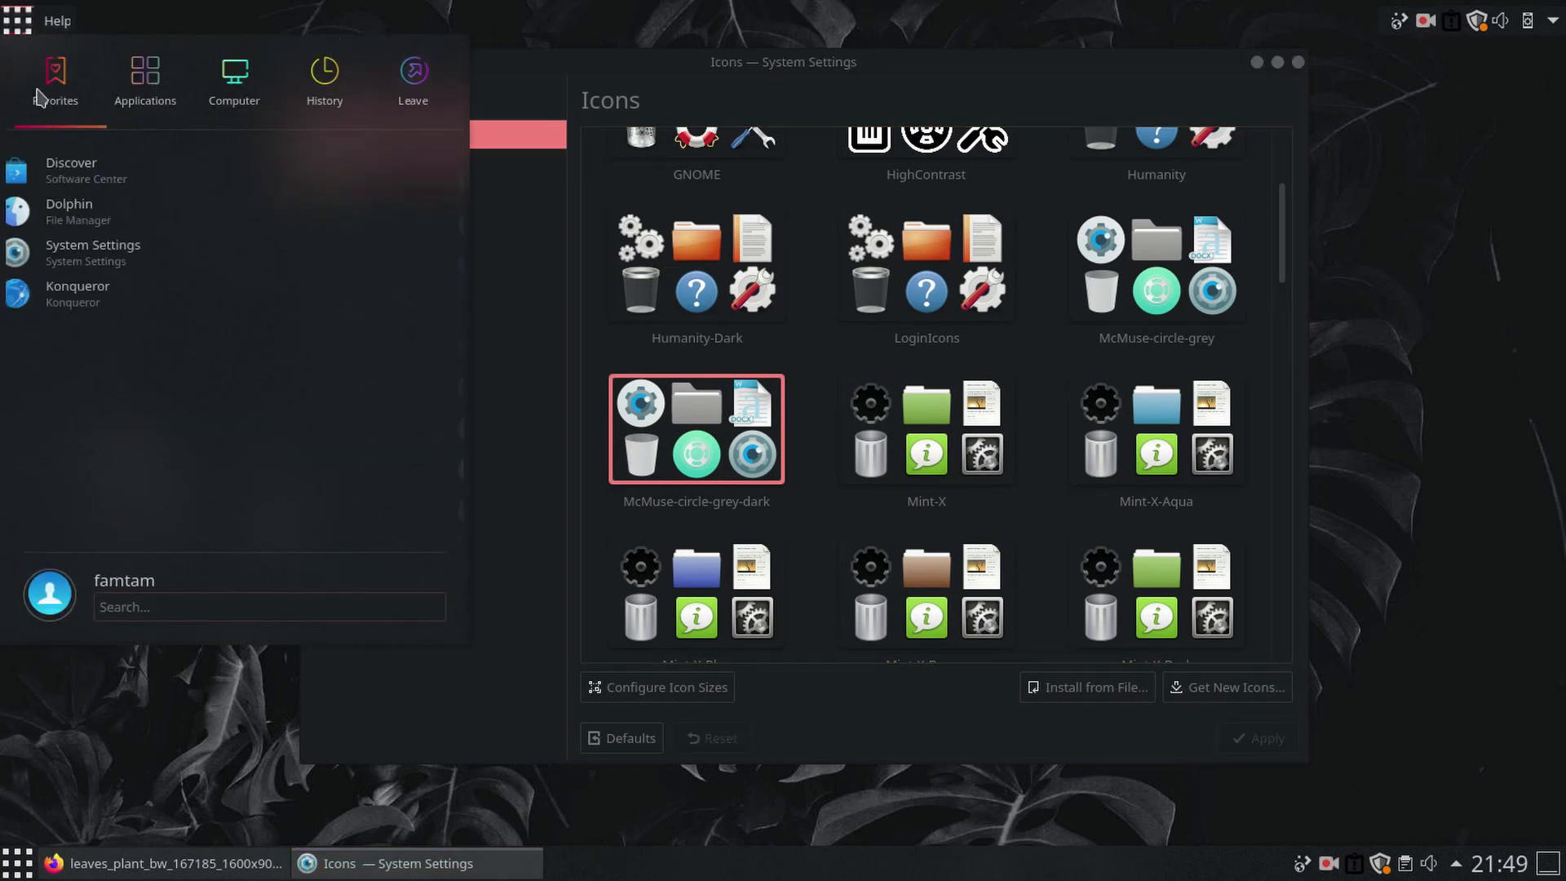
click(519, 522)
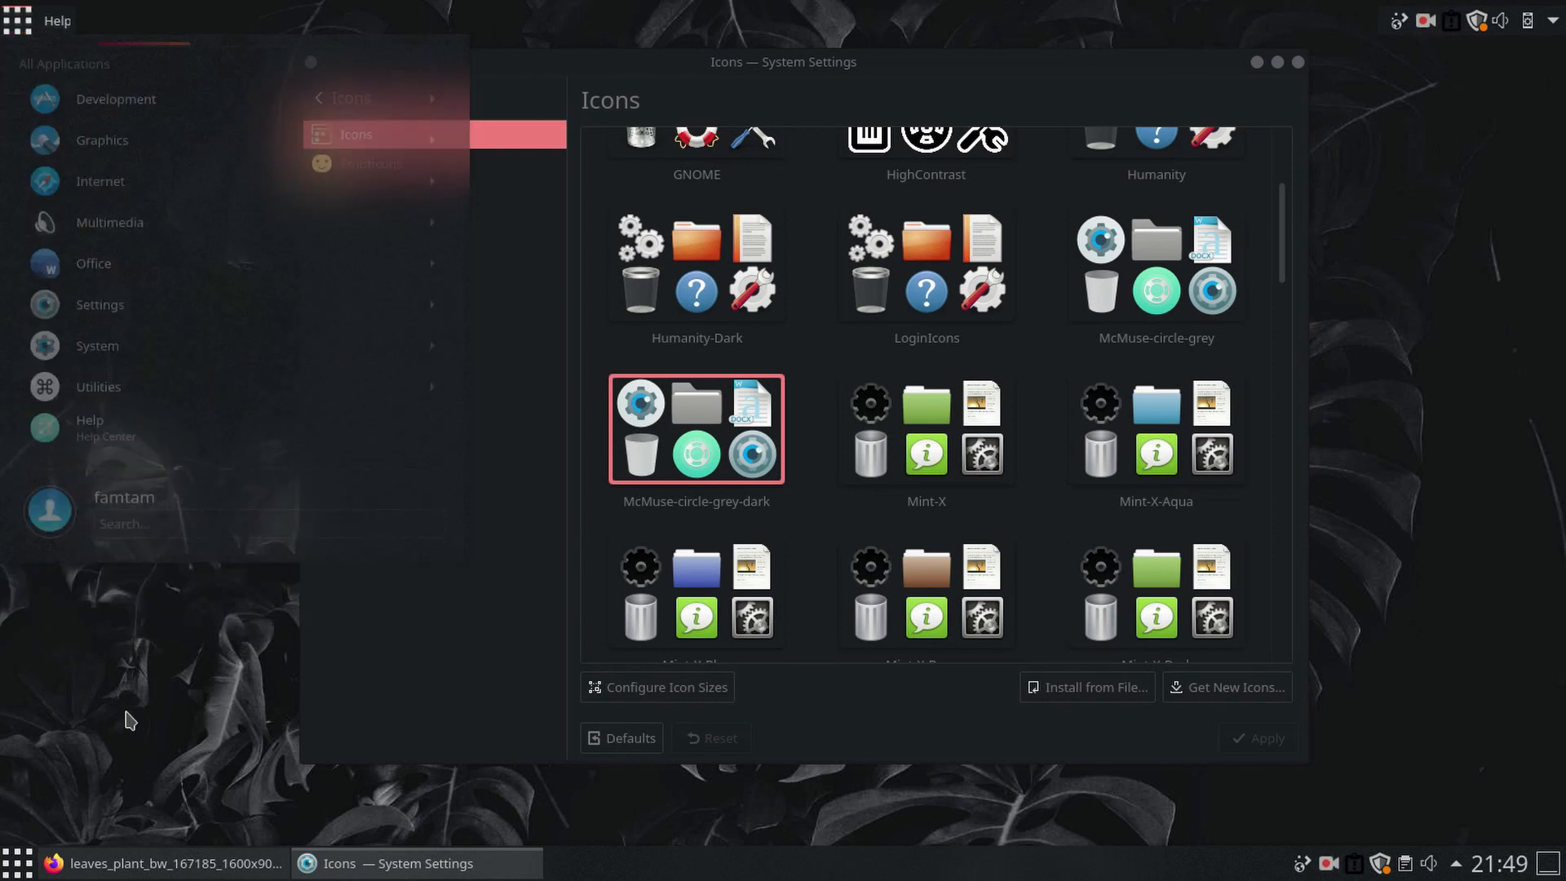
Step: In the Startup and Shutdown settings, apply the Sweet-Mars login screen theme, authorizing with the account password
click(391, 99)
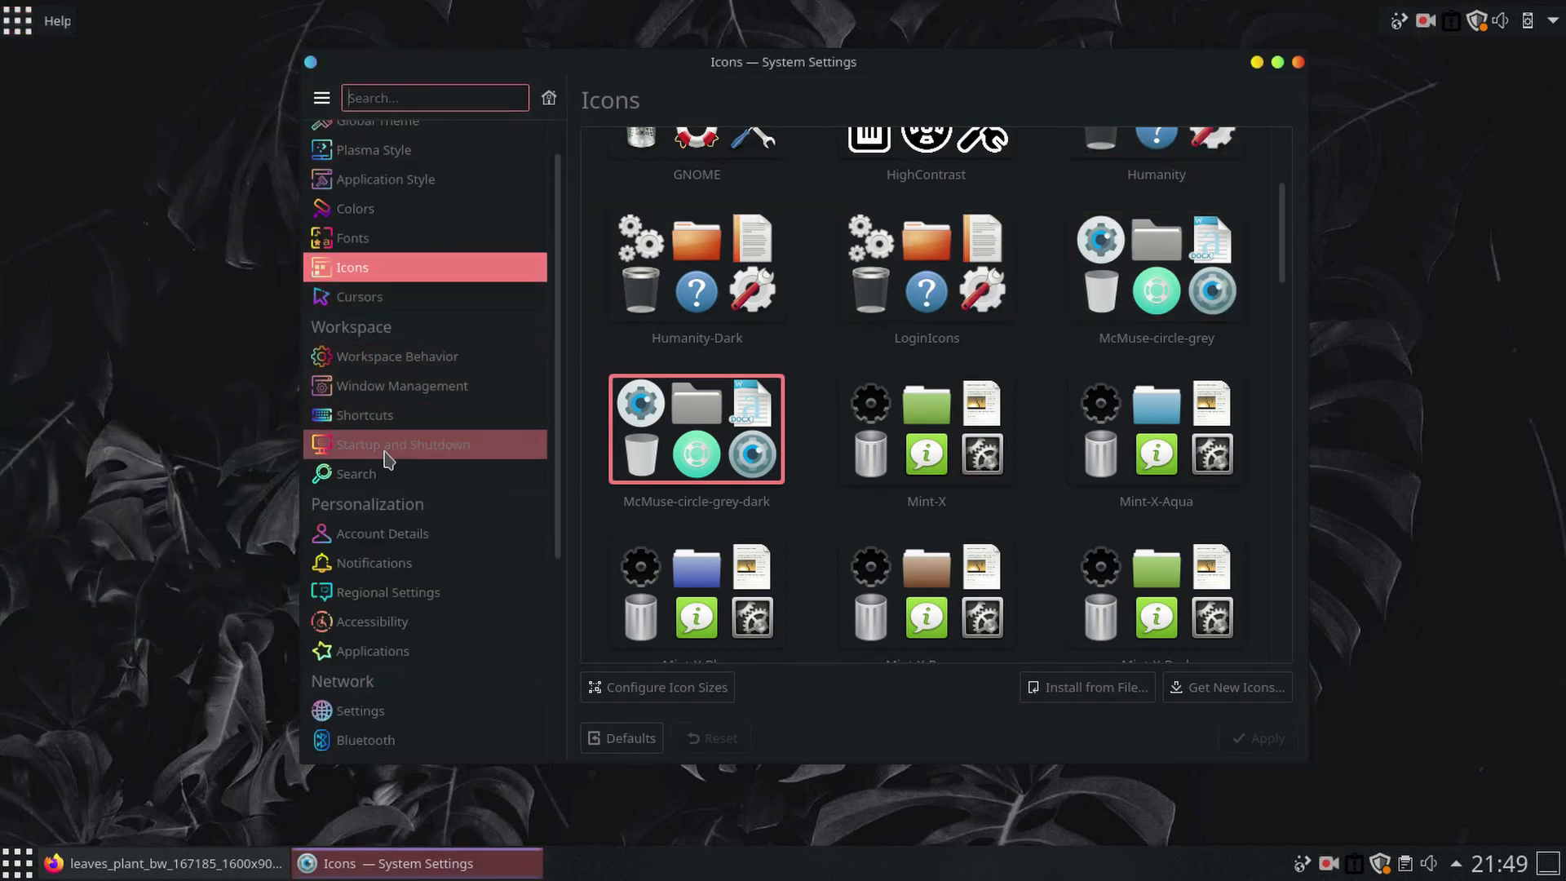
click(435, 446)
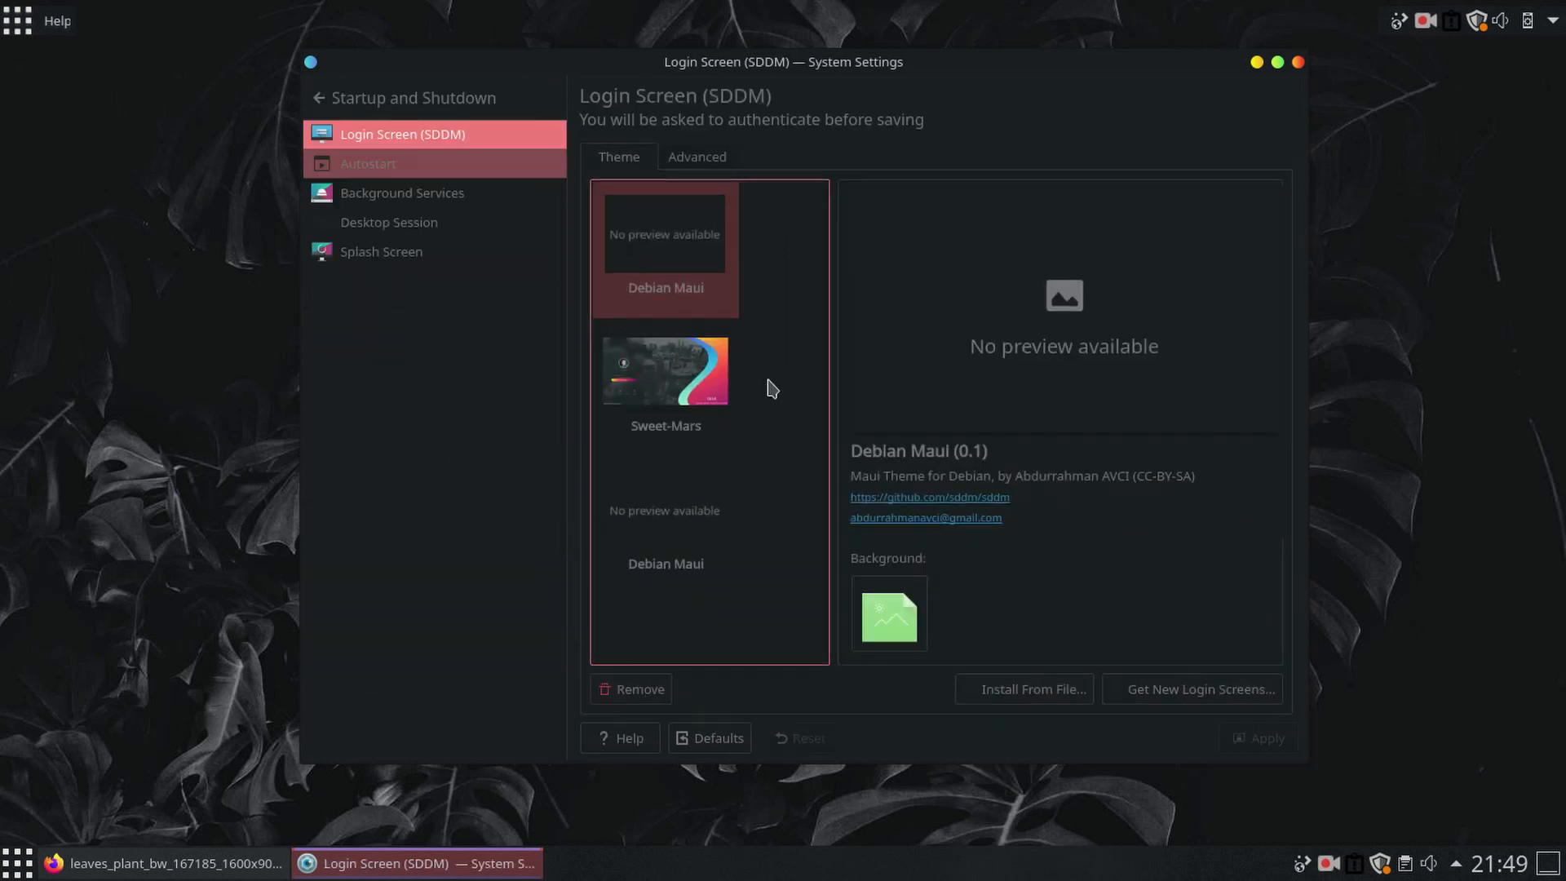
click(667, 395)
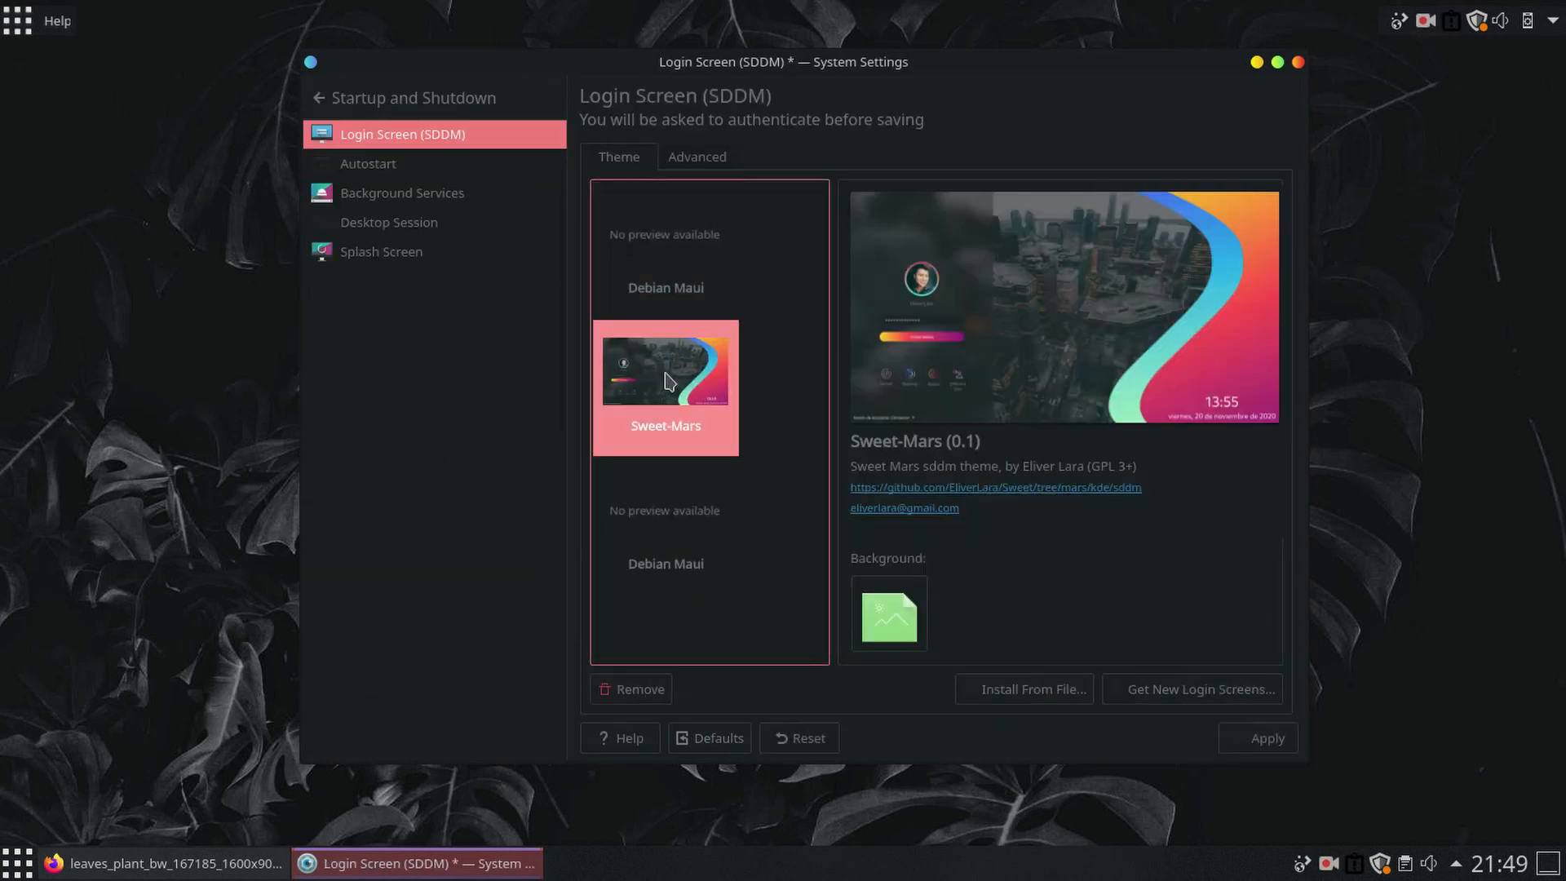
click(1267, 740)
key(Return)
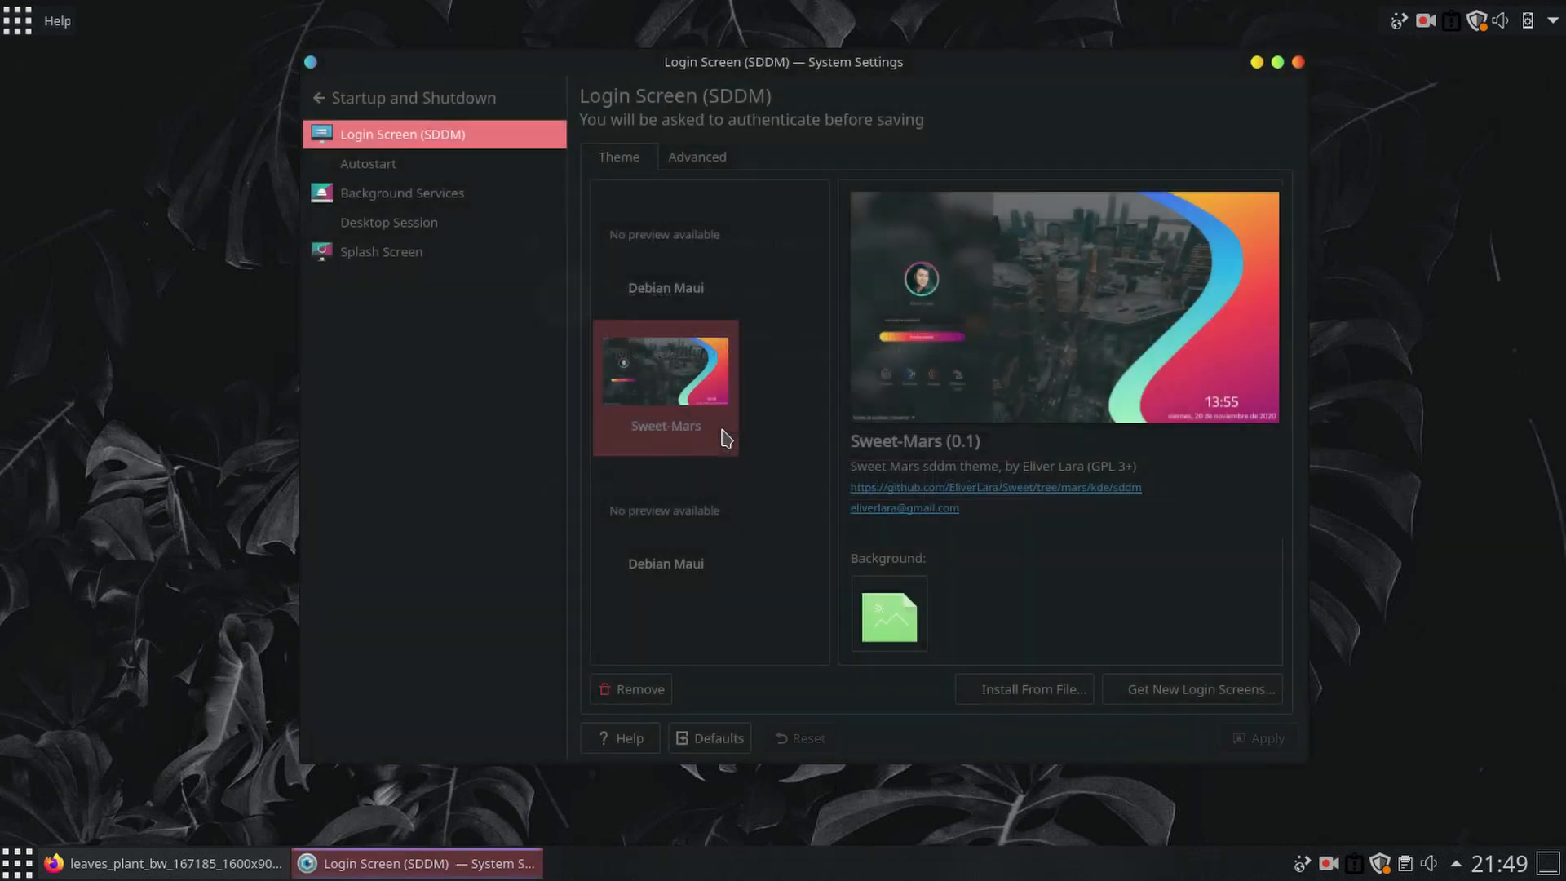
Step: Check the selected splash screen theme, look through the remaining settings categories and close System Settings
click(393, 258)
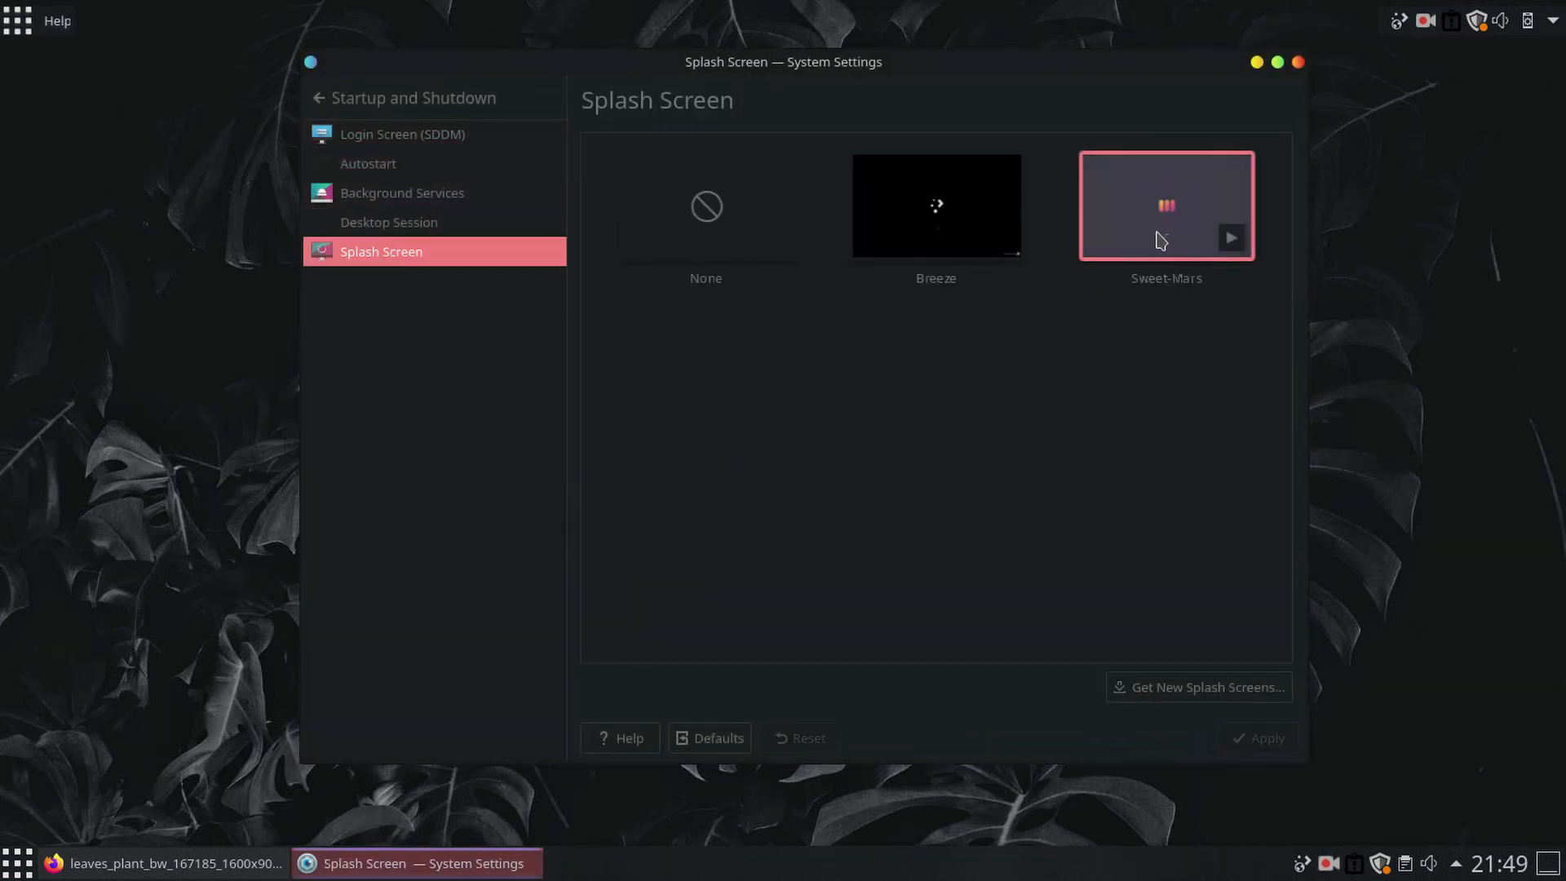
click(441, 98)
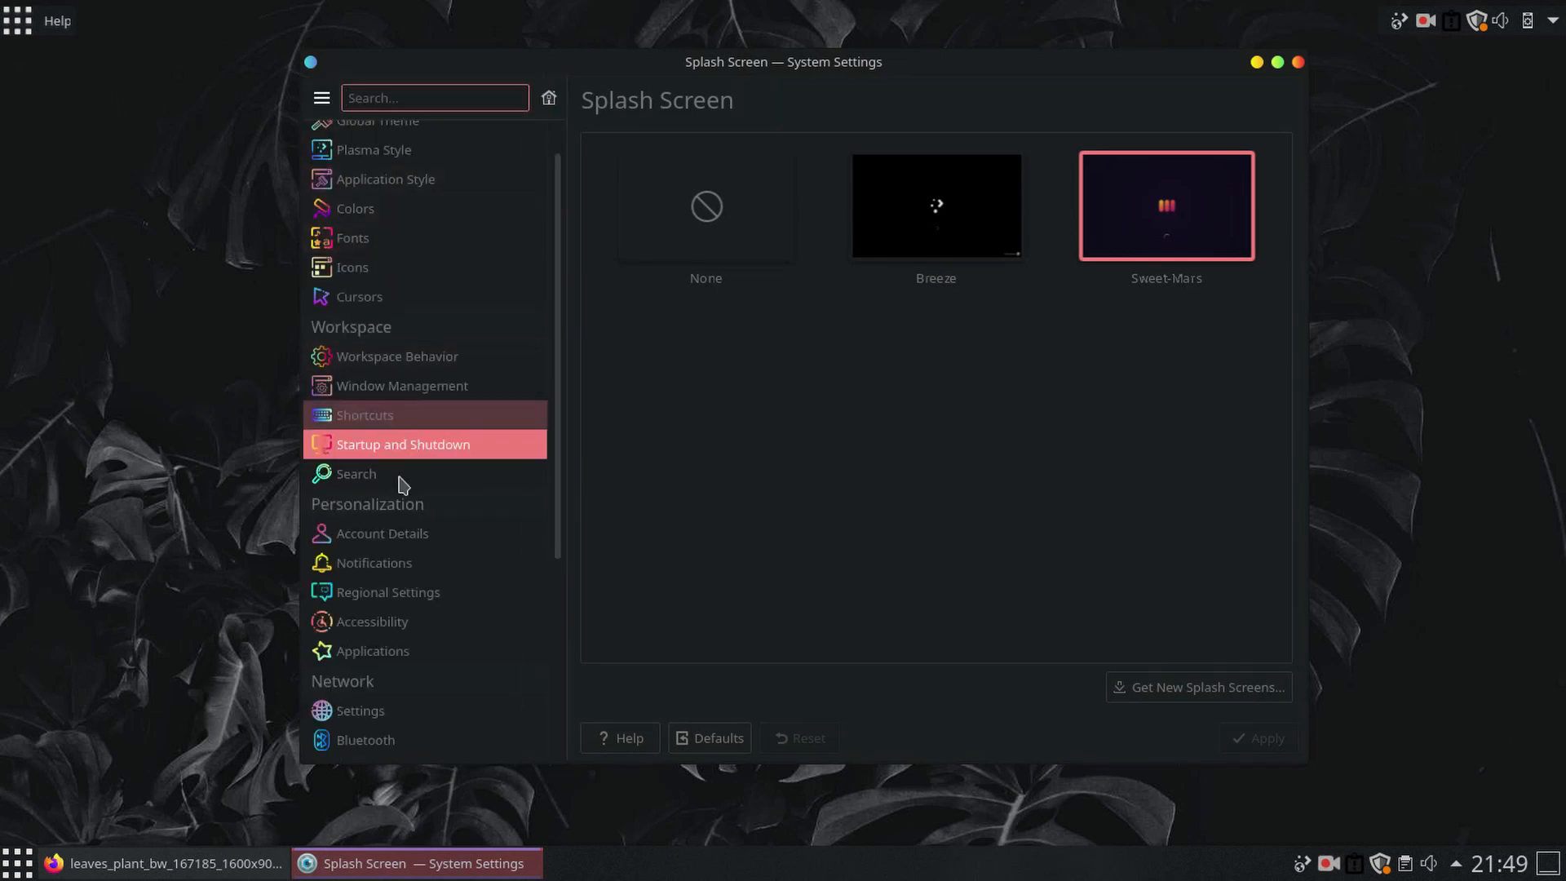
scroll(400, 485, down, 5)
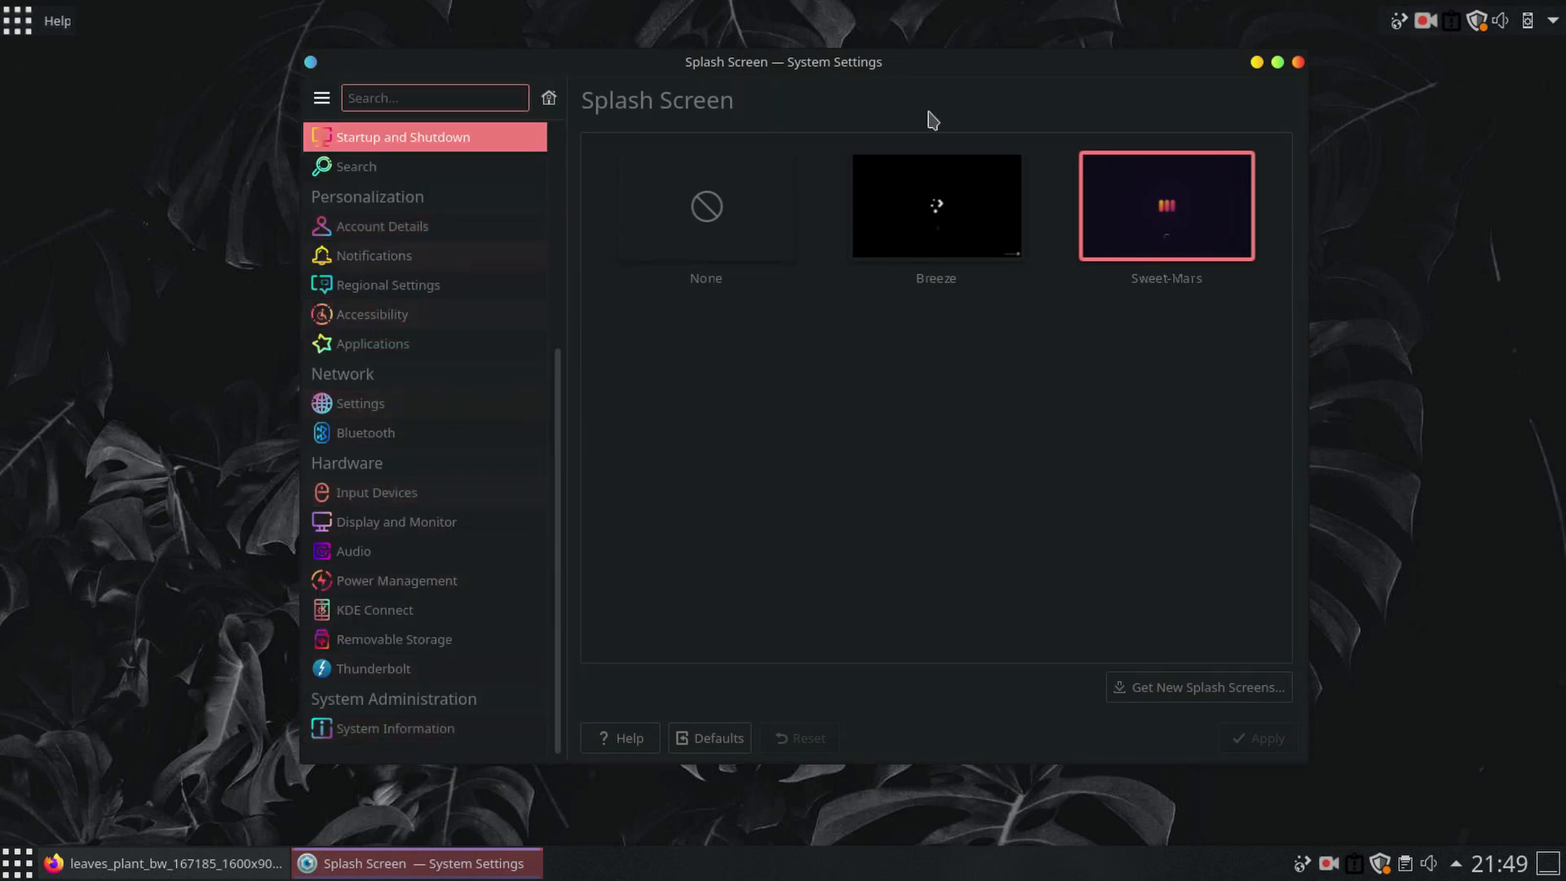
click(1299, 63)
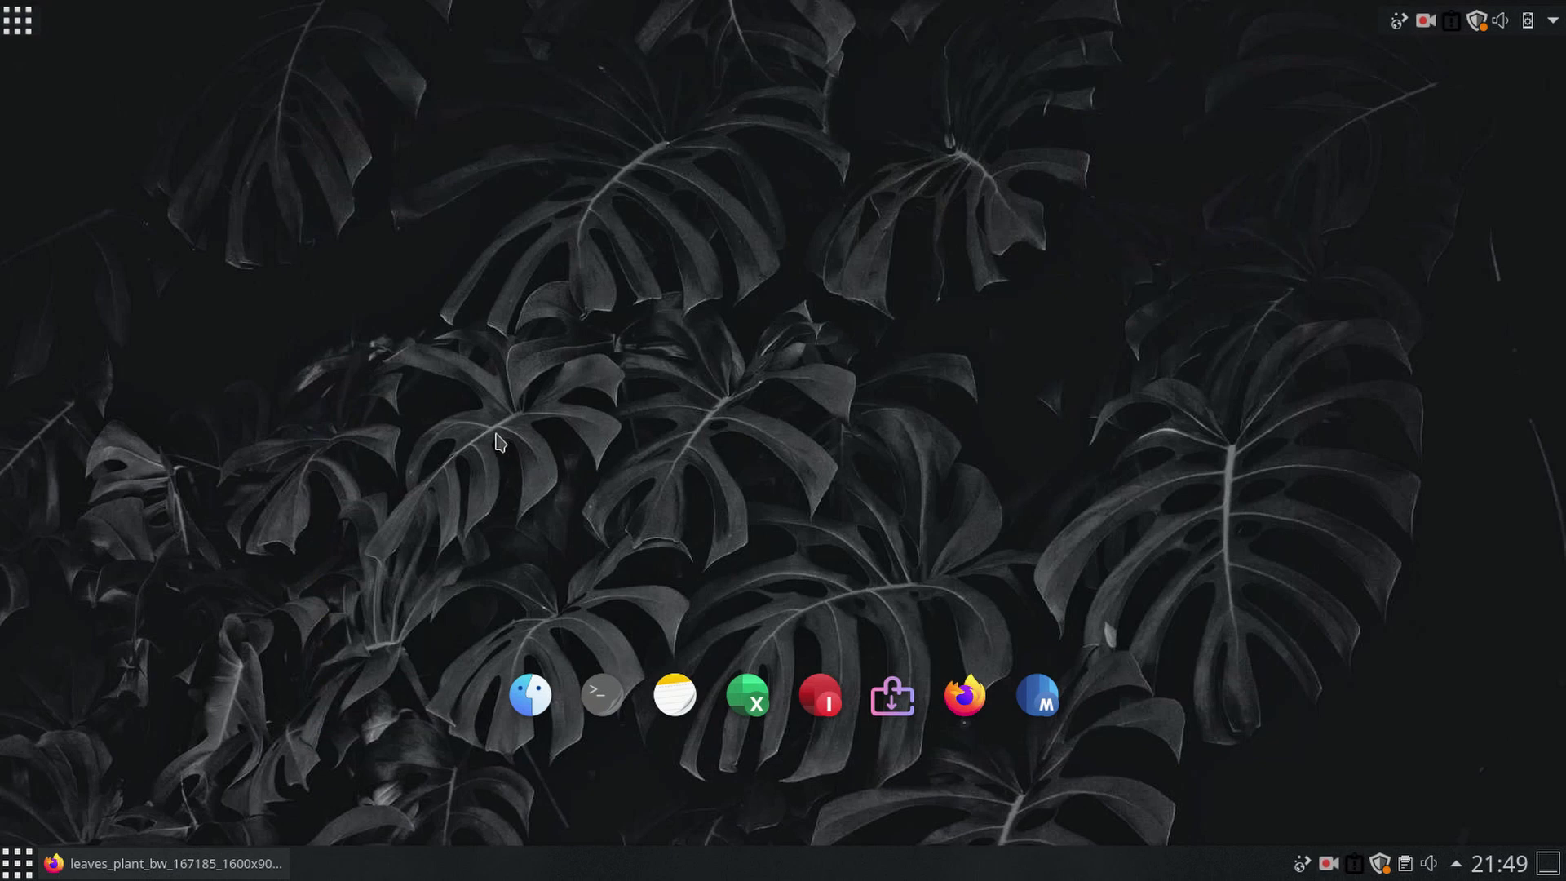
Step: Switch to Firefox, return to the Google results and search for "kvantum sweet mars"
click(163, 864)
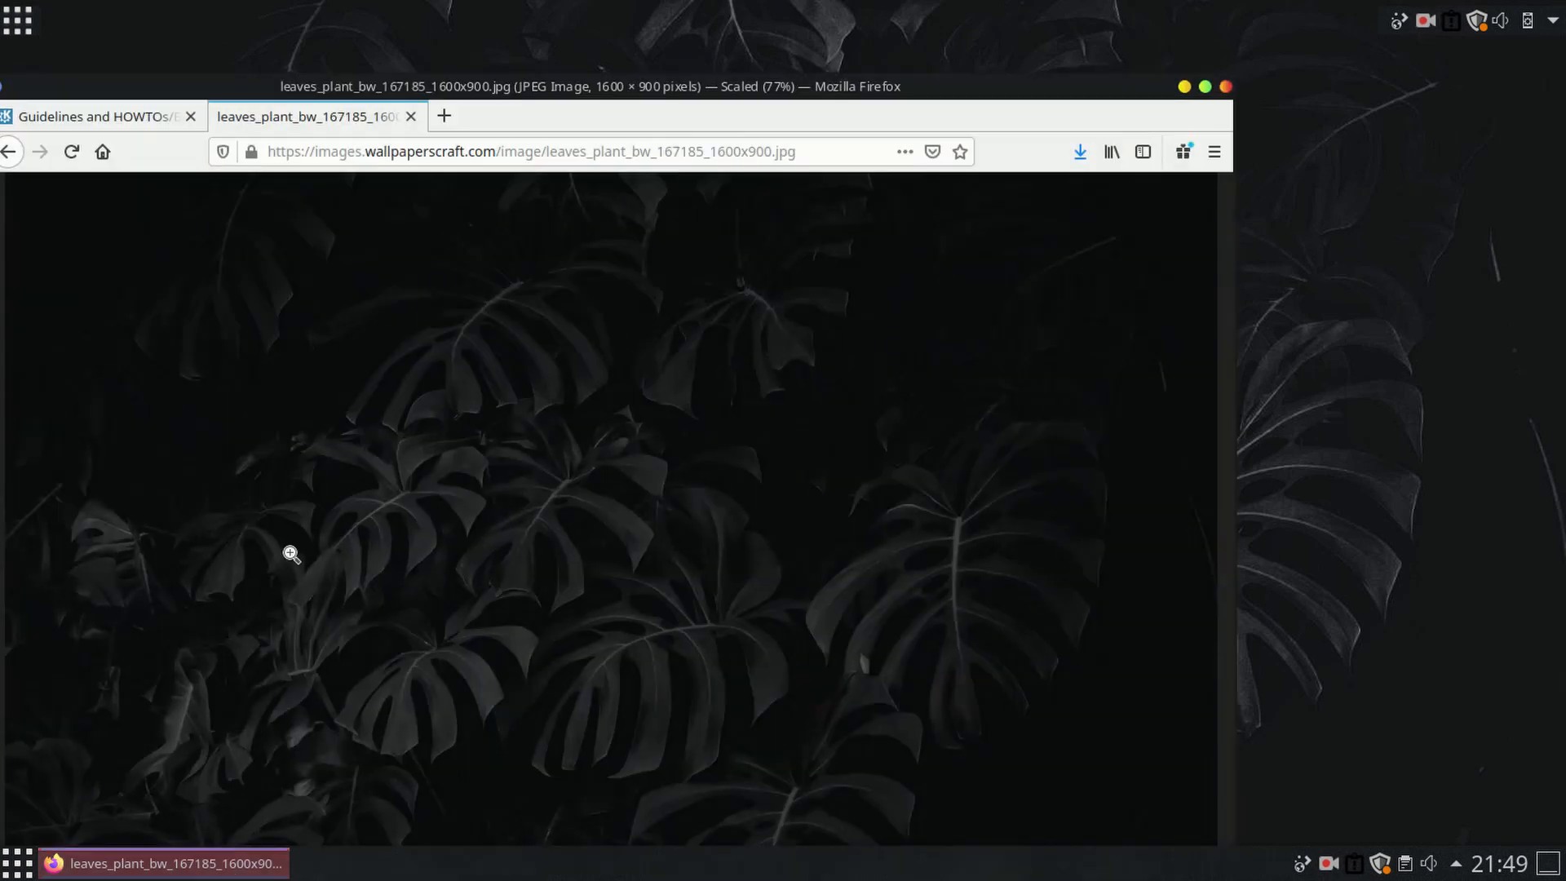
drag(576, 88, 740, 31)
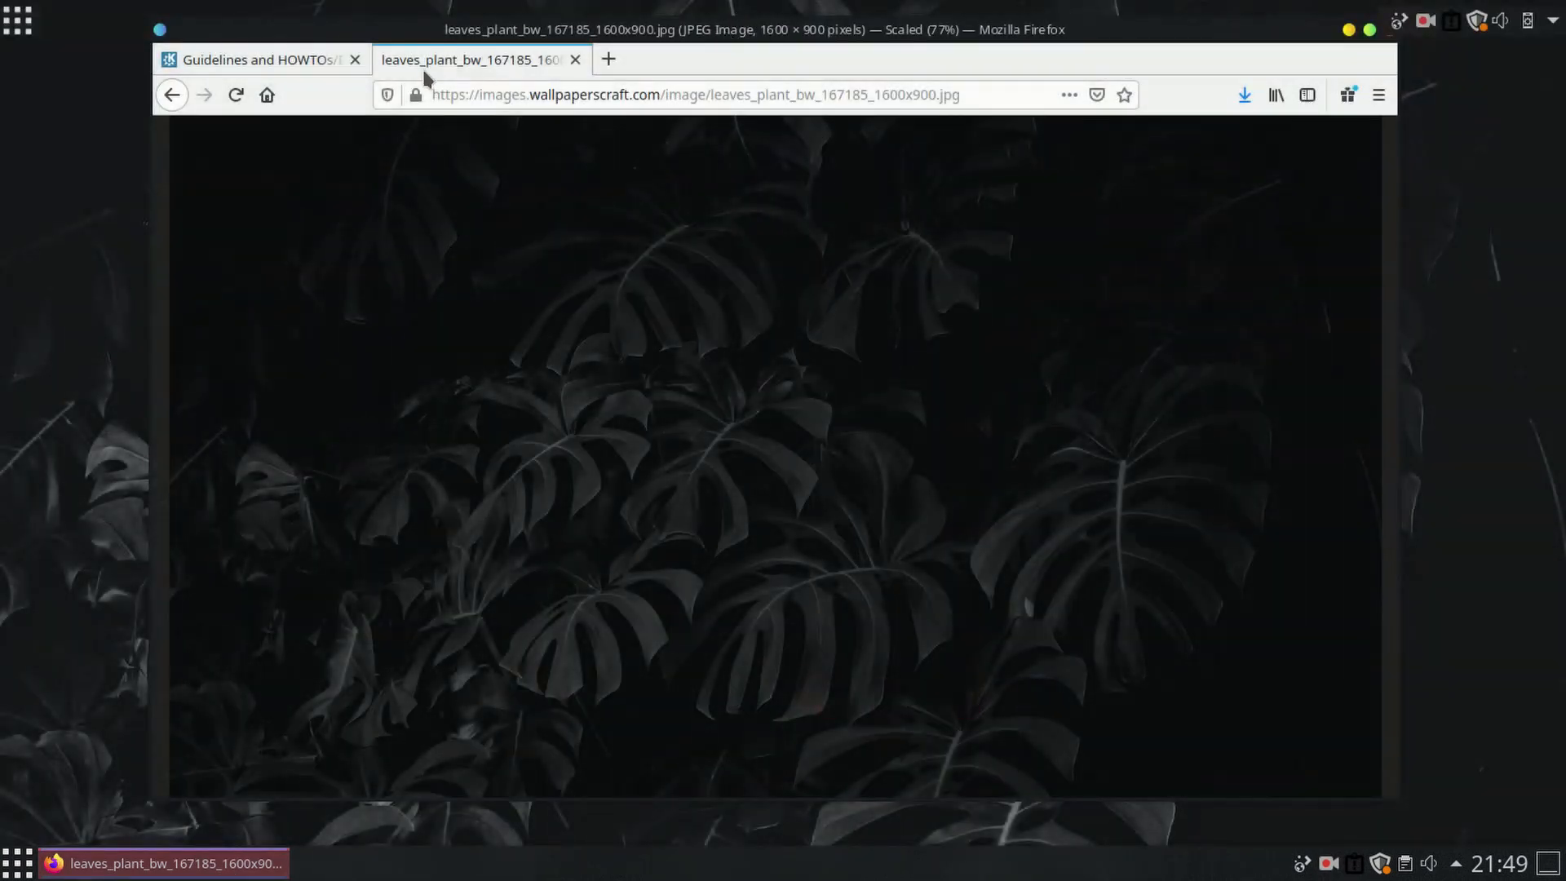
click(288, 62)
click(171, 97)
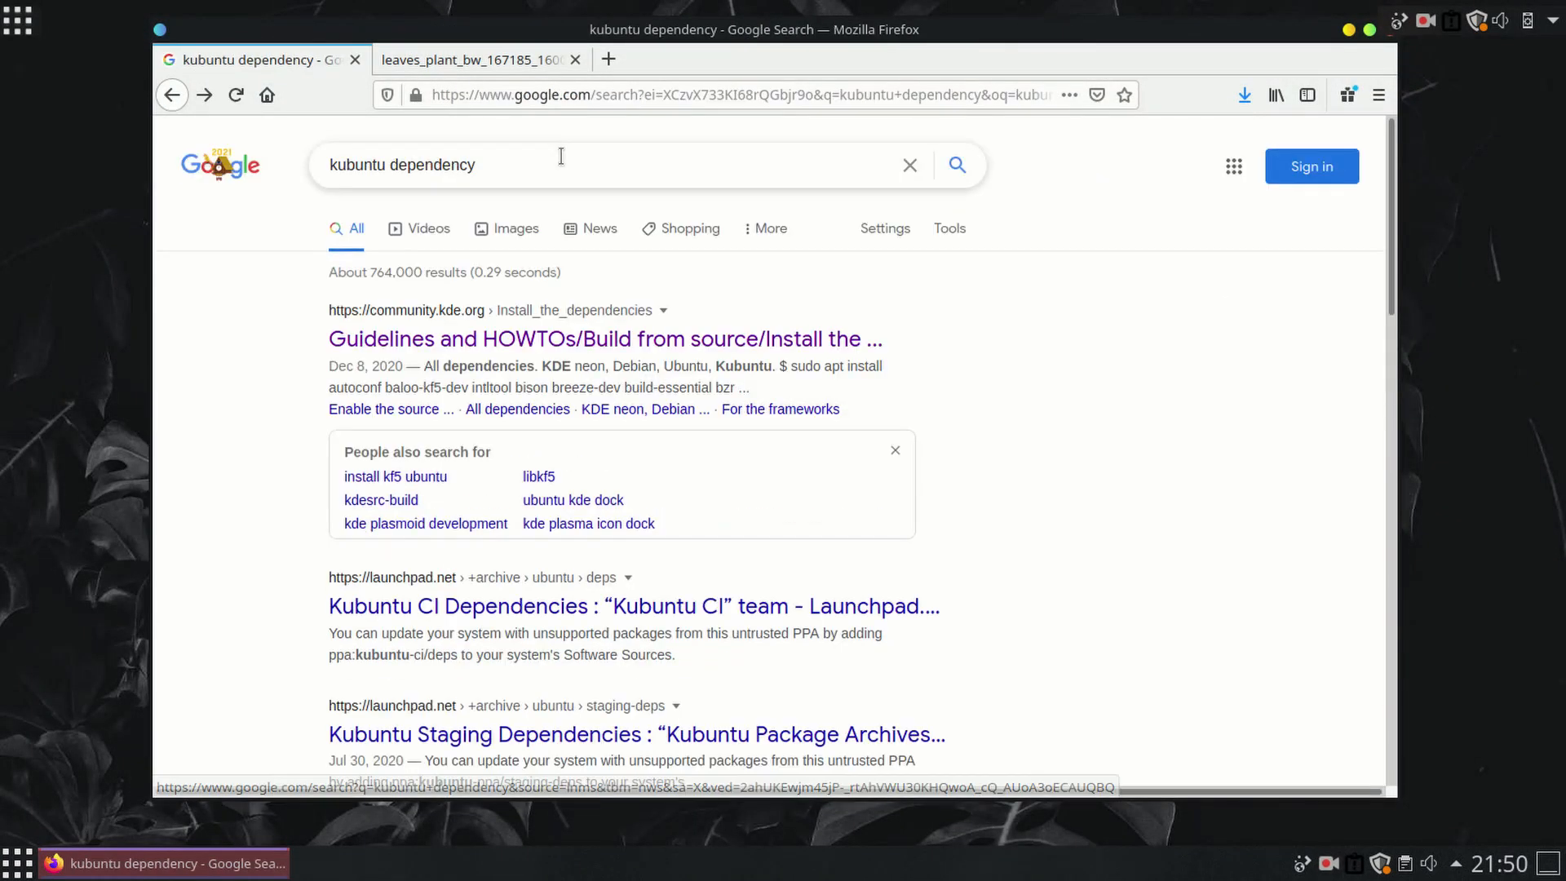
triple_click(560, 153)
text(kva)
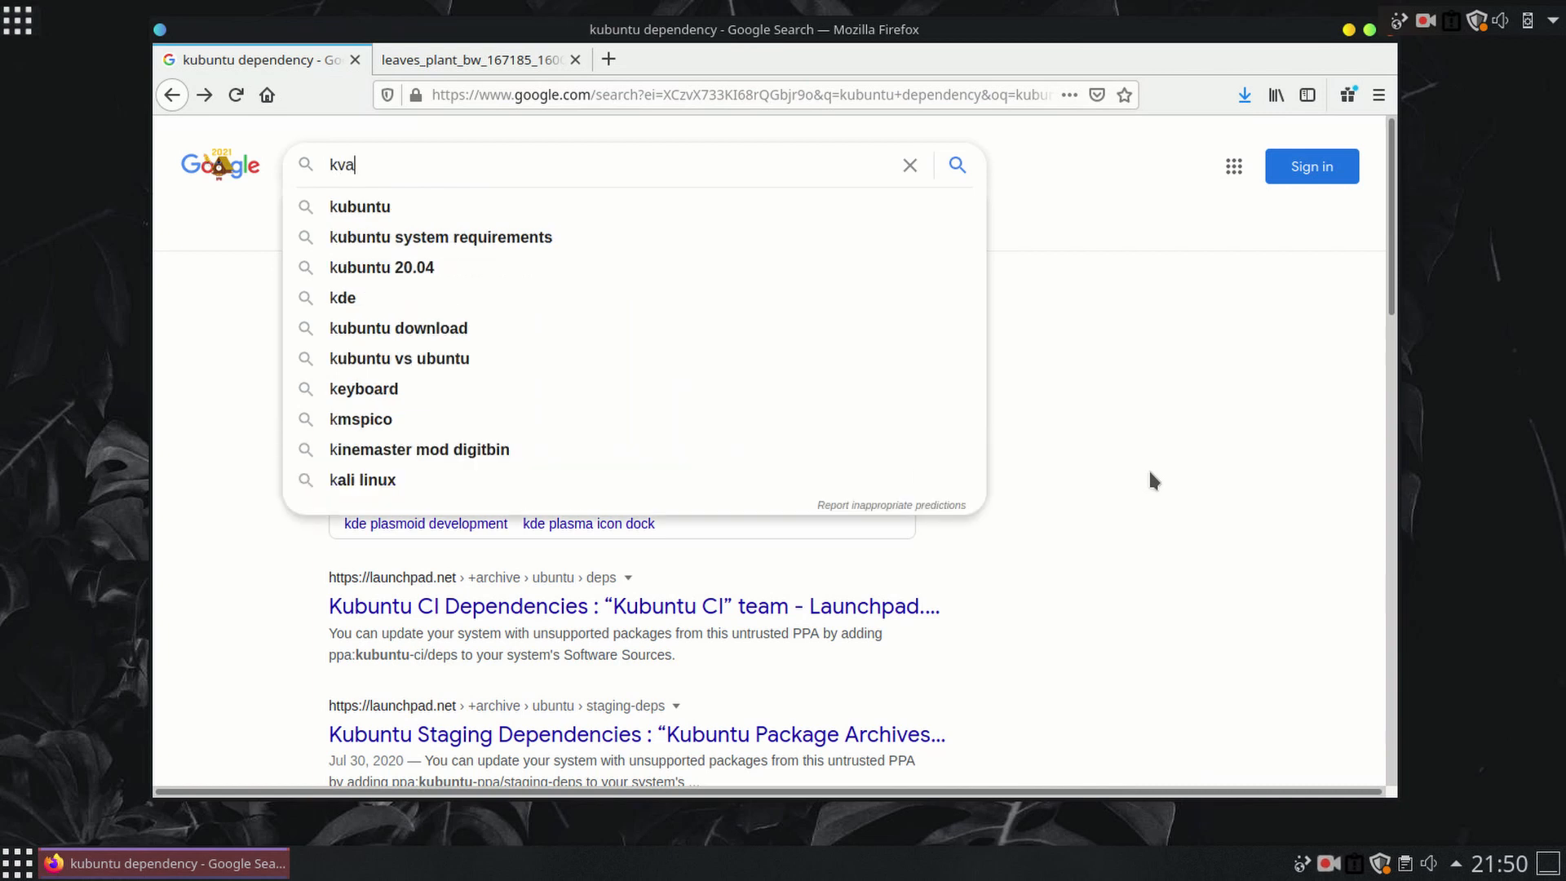
text(ntum sweet mars)
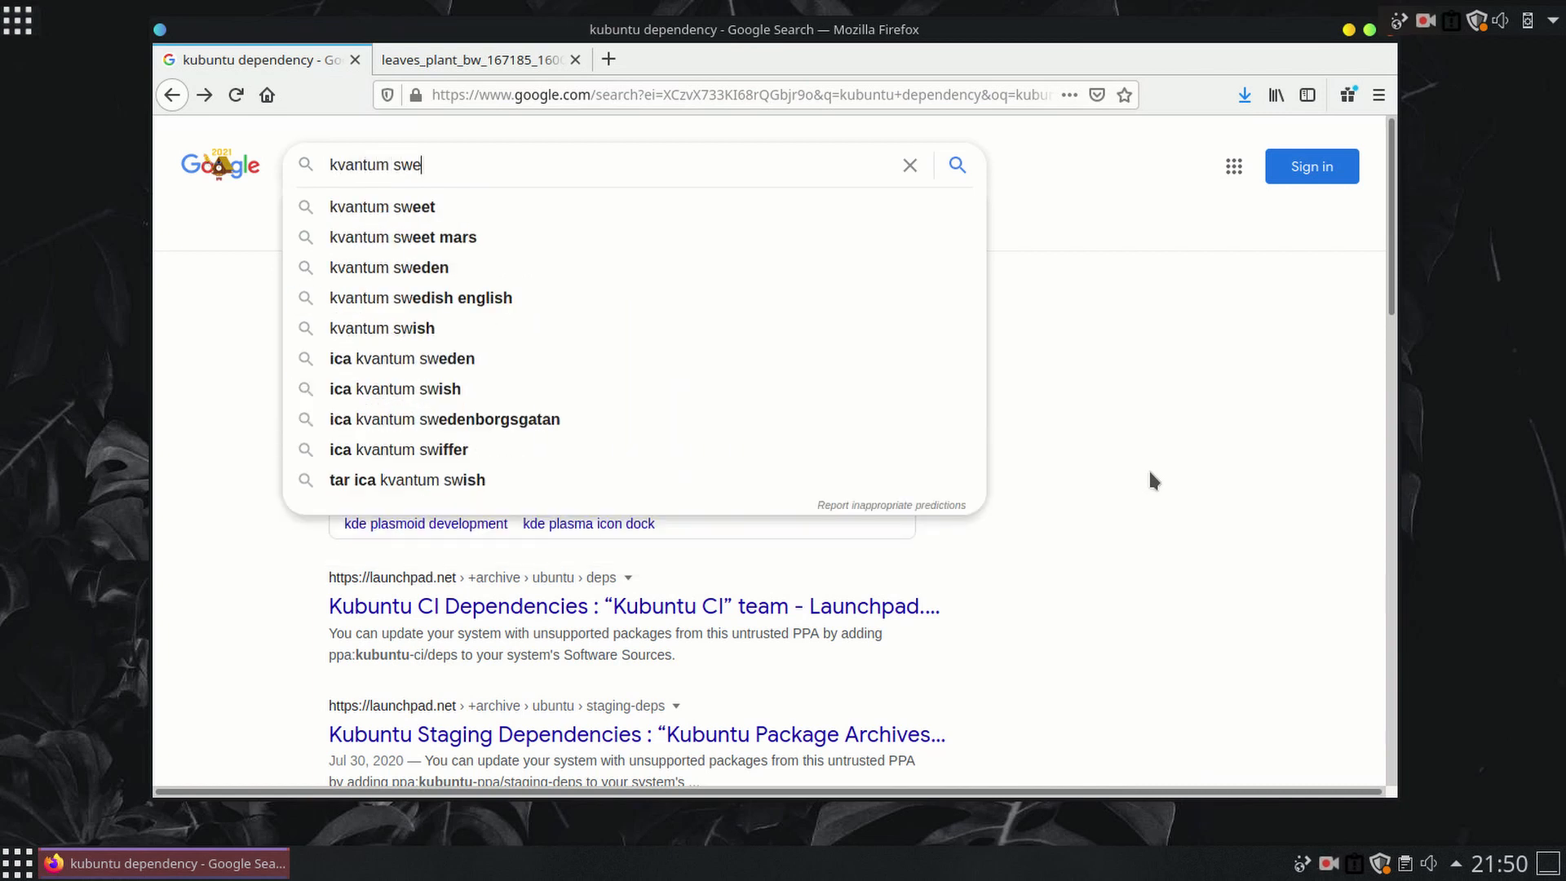
key(Return)
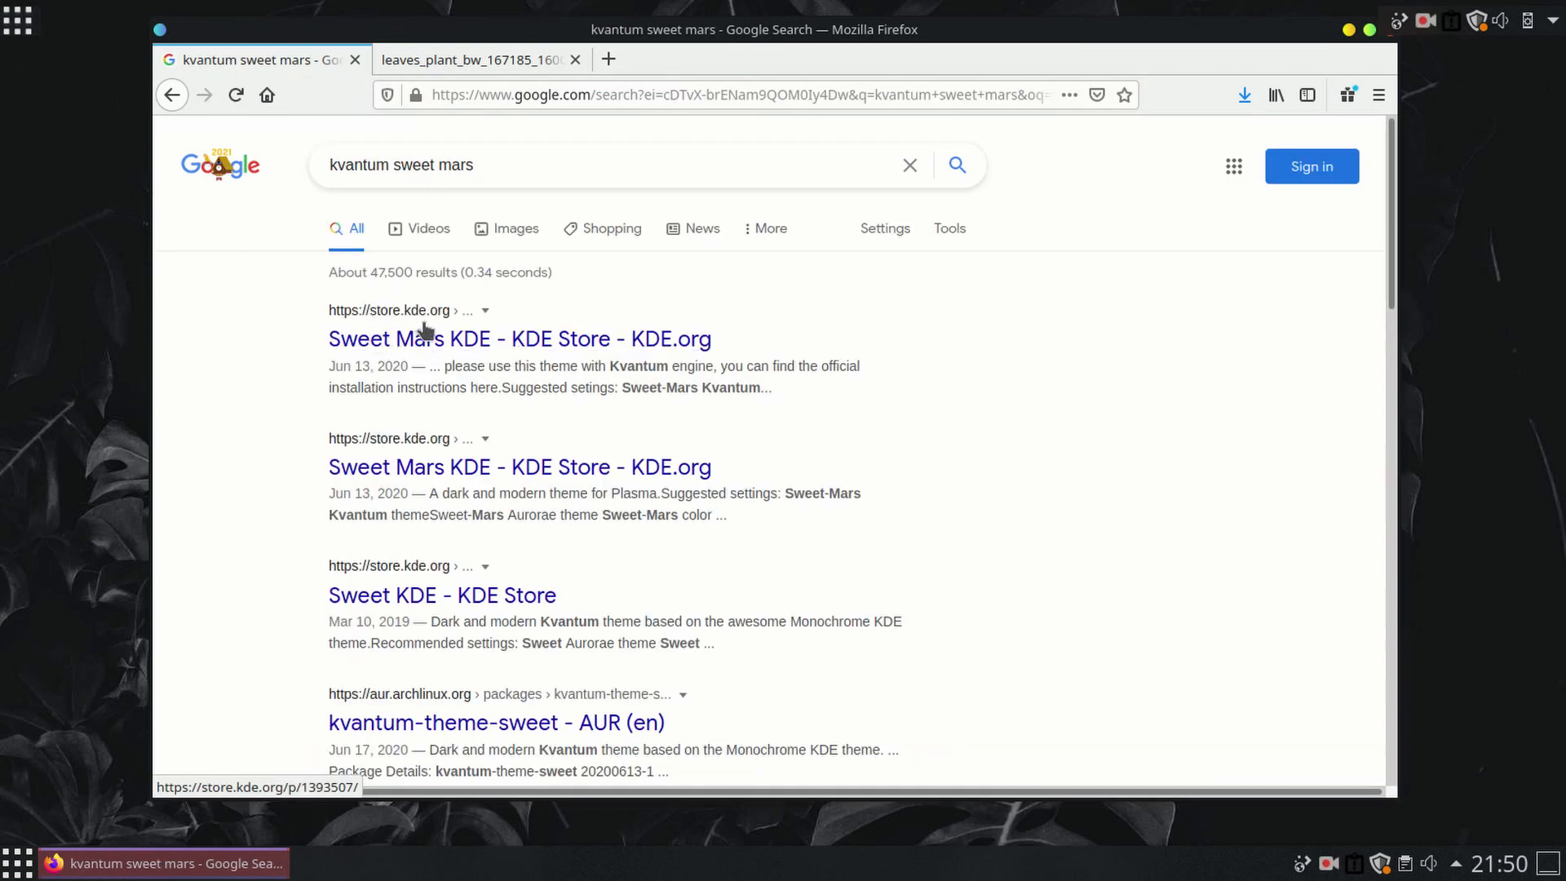
Step: Open the Sweet Mars KDE page on the KDE Store and follow its suggested Sweet-Mars Kvantum theme link
click(441, 329)
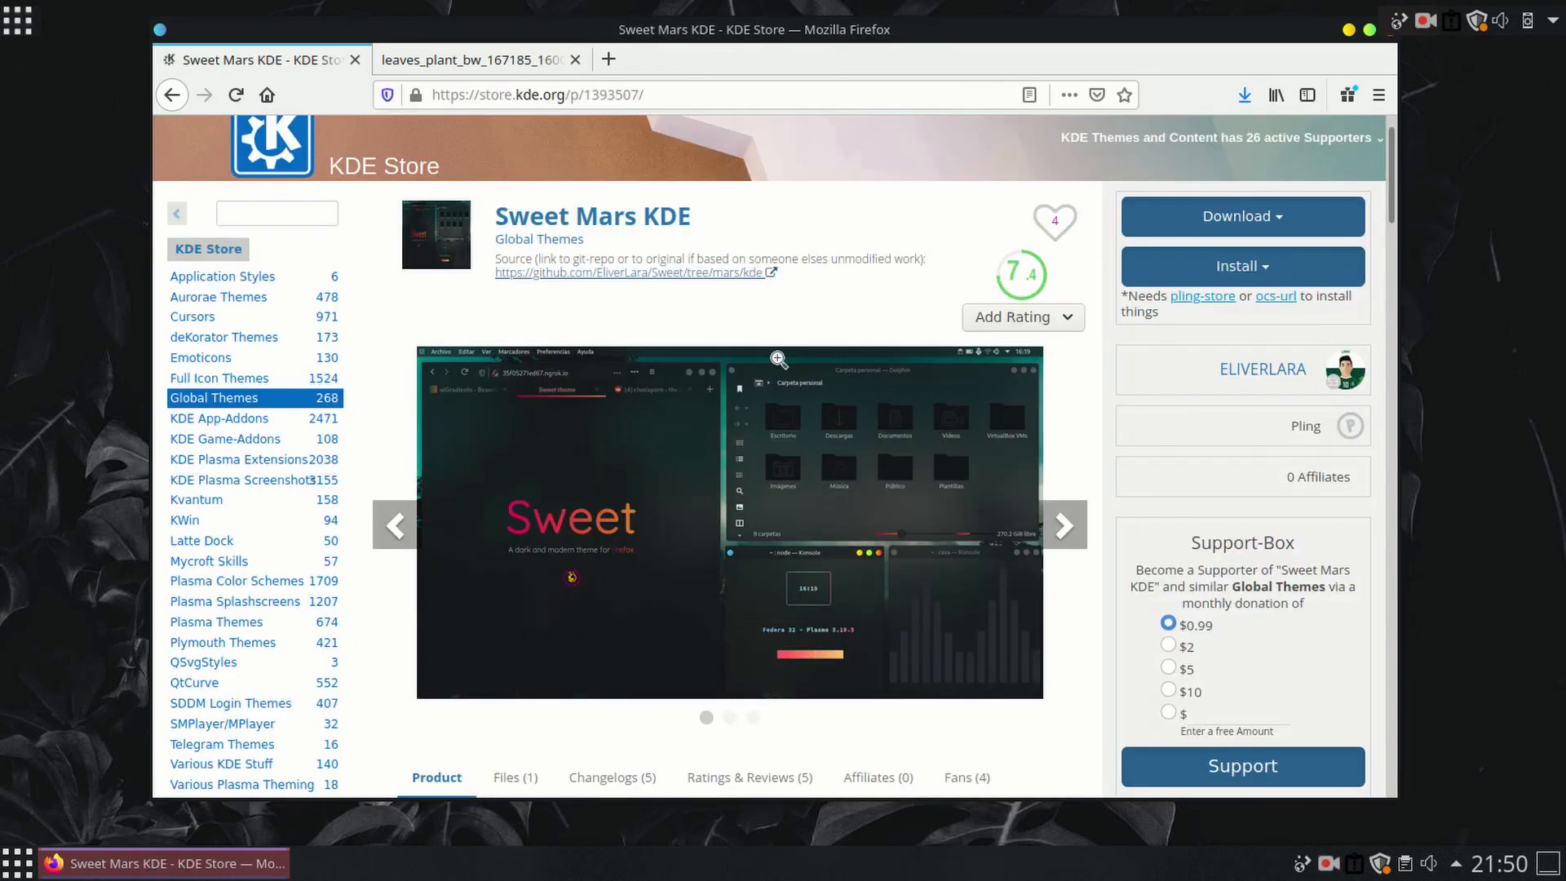
scroll(826, 357, down, 1)
scroll(825, 357, down, 5)
scroll(824, 355, down, 3)
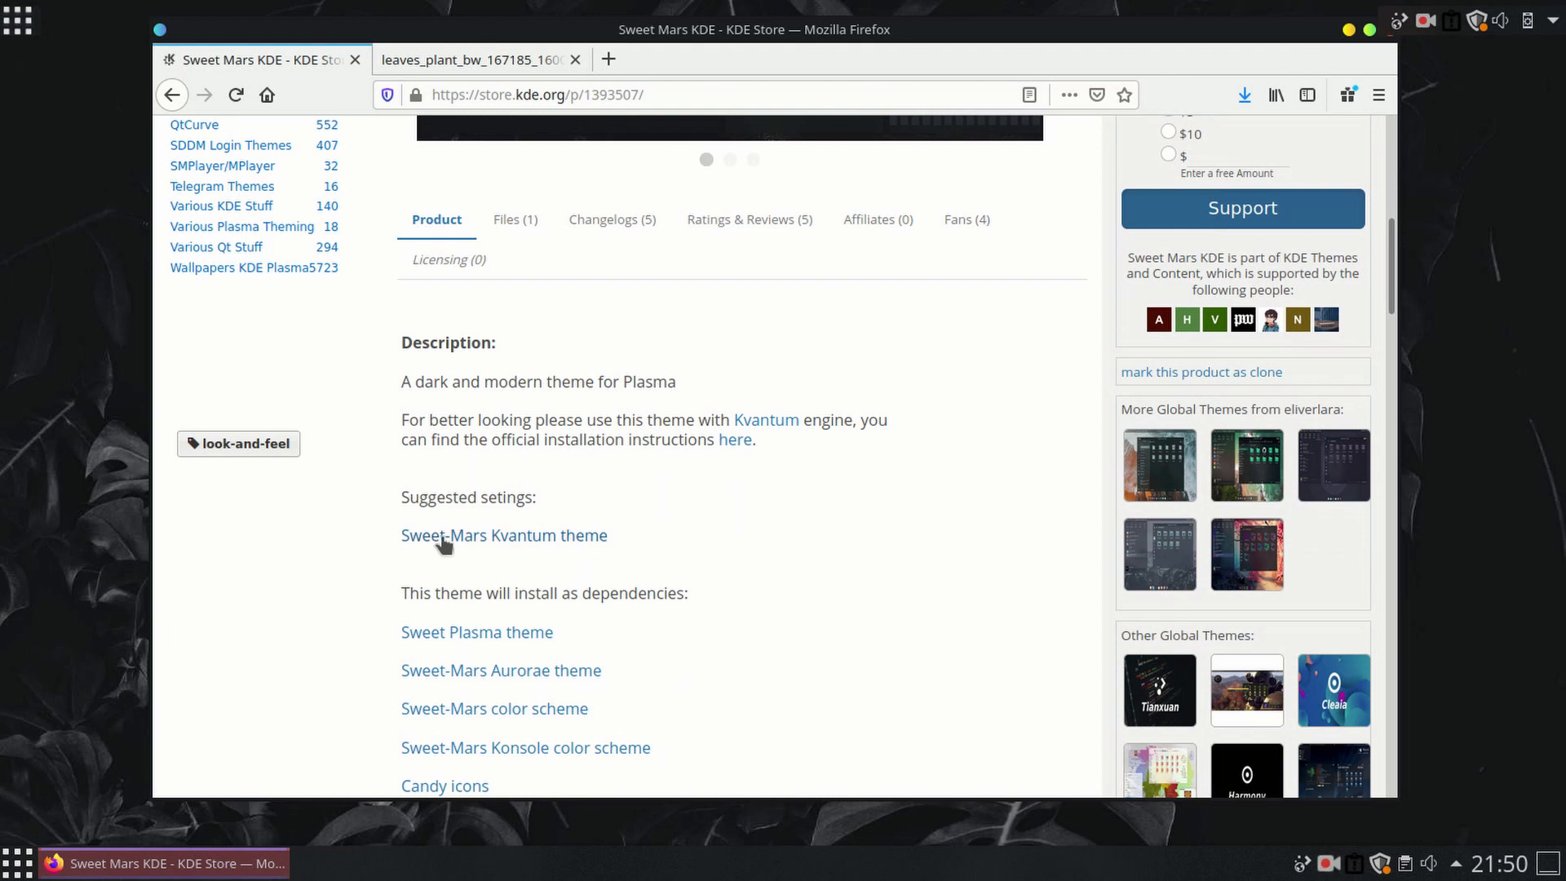
click(566, 540)
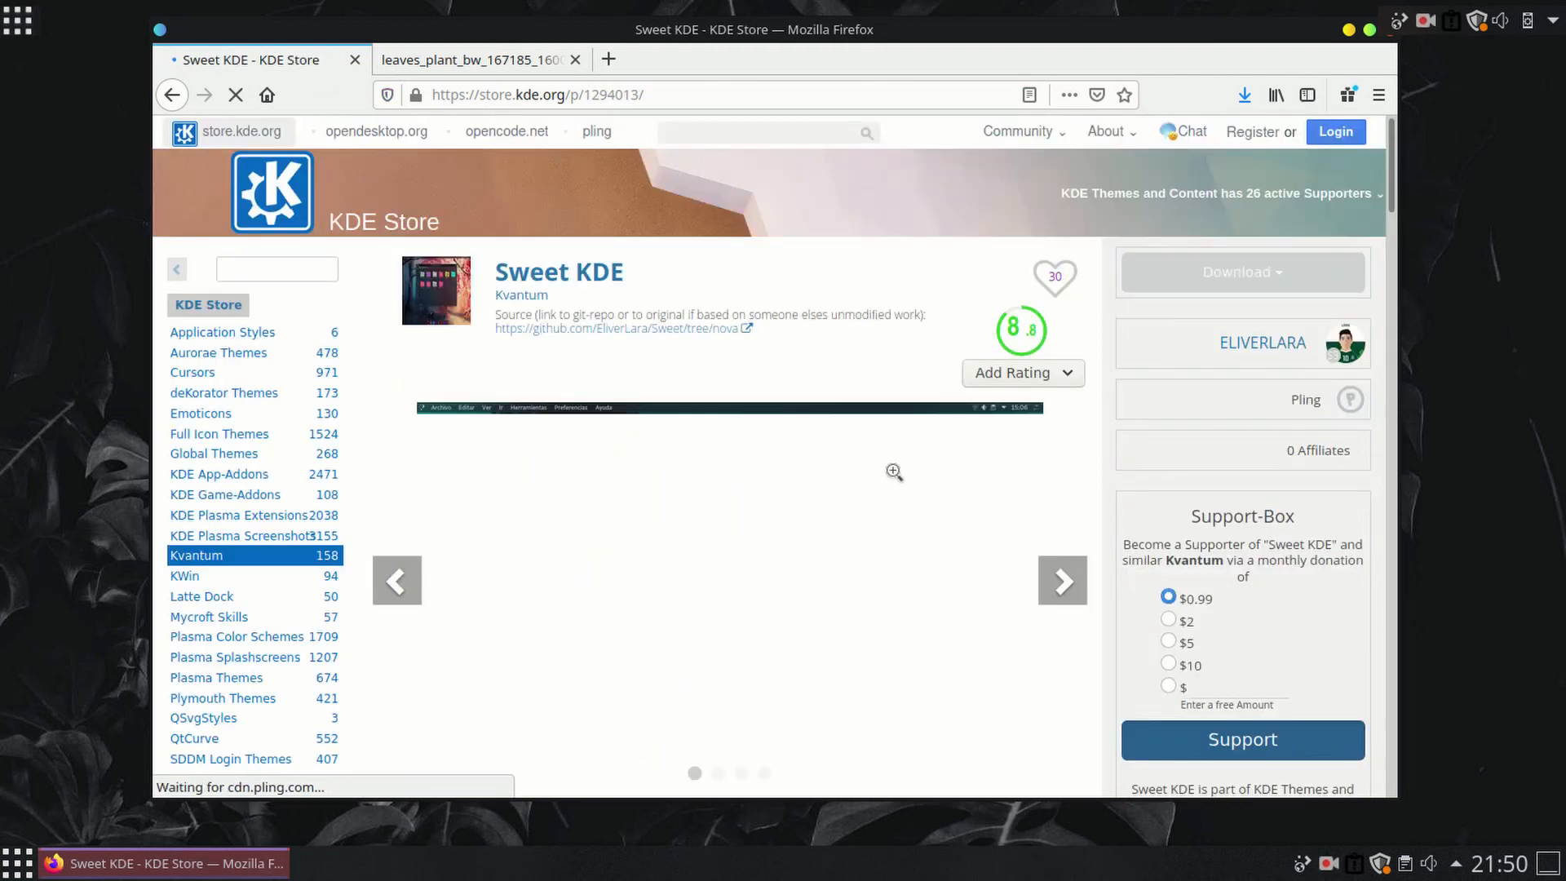
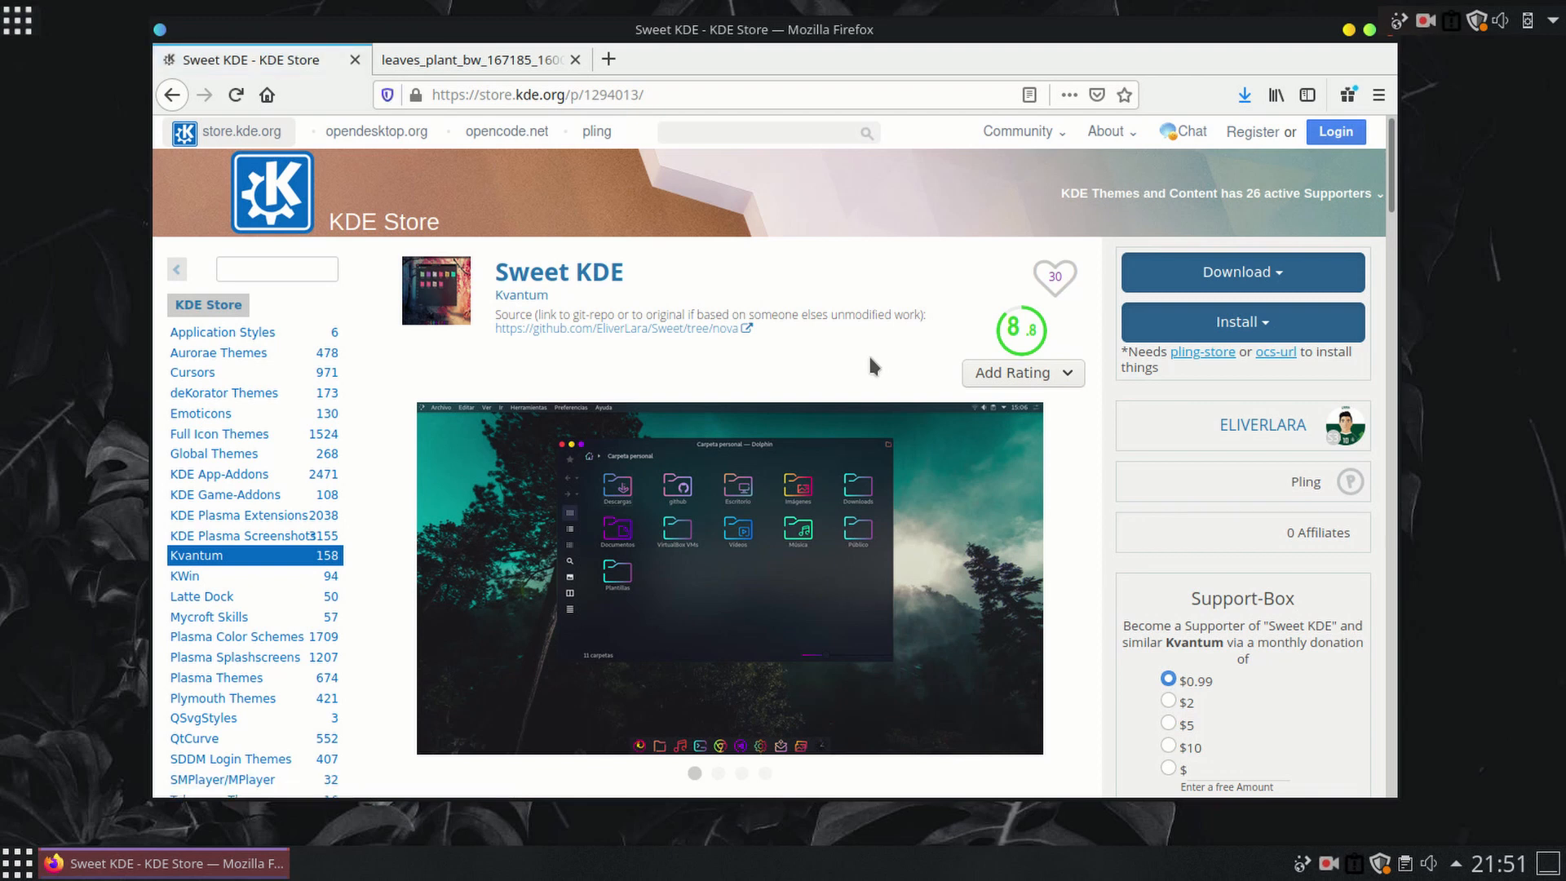
Step: Download Sweet-Mars.tar.xz from the Sweet KDE Kvantum theme's files and minimize the browser
scroll(870, 365, down, 3)
scroll(539, 380, down, 1)
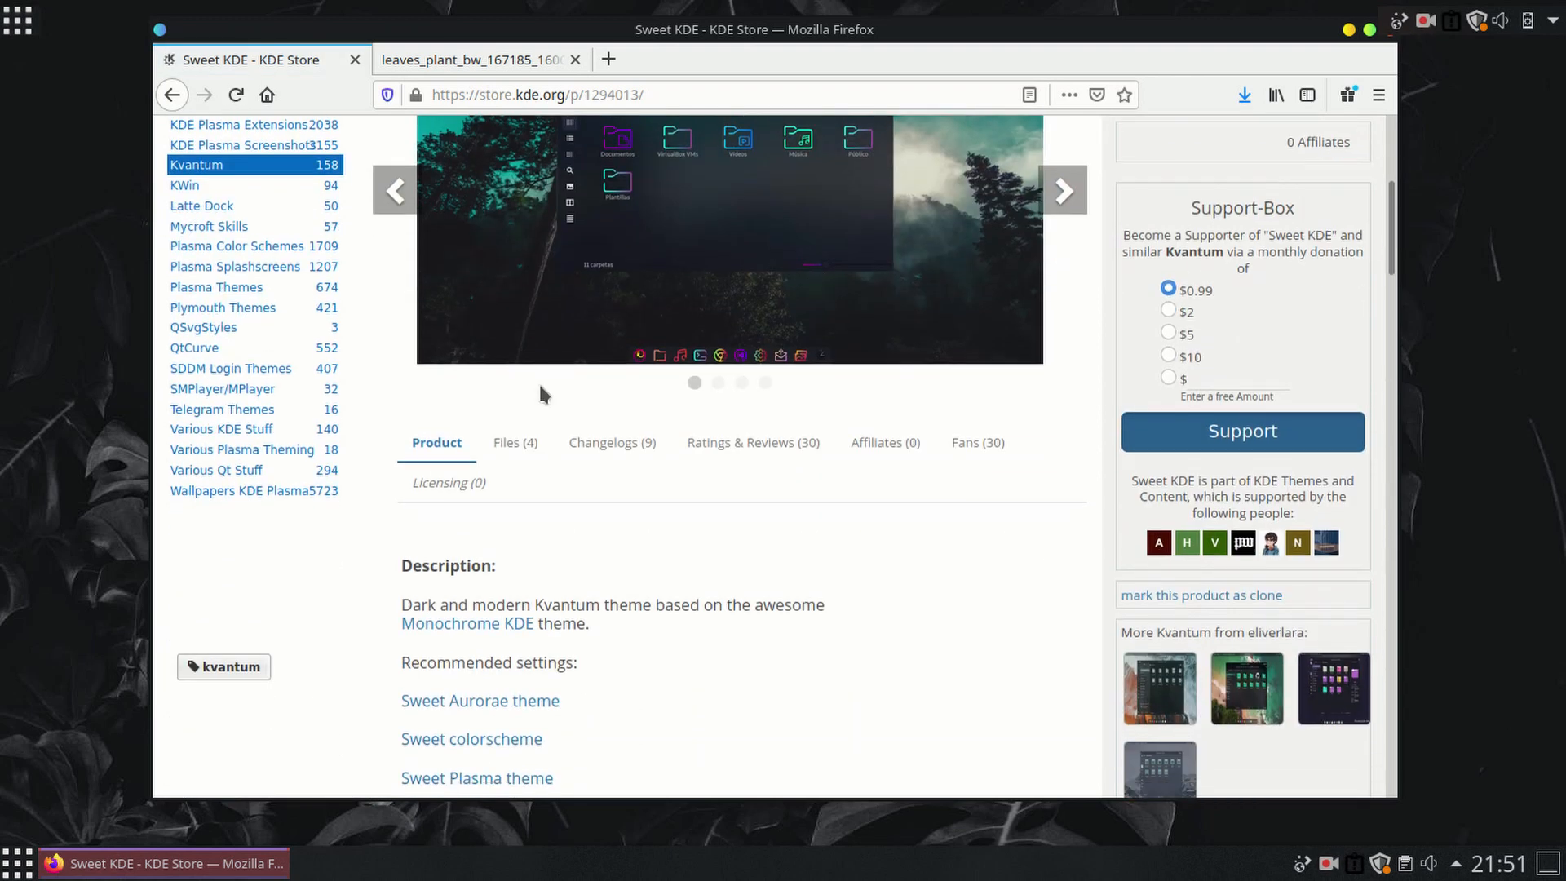
click(526, 447)
scroll(588, 530, down, 2)
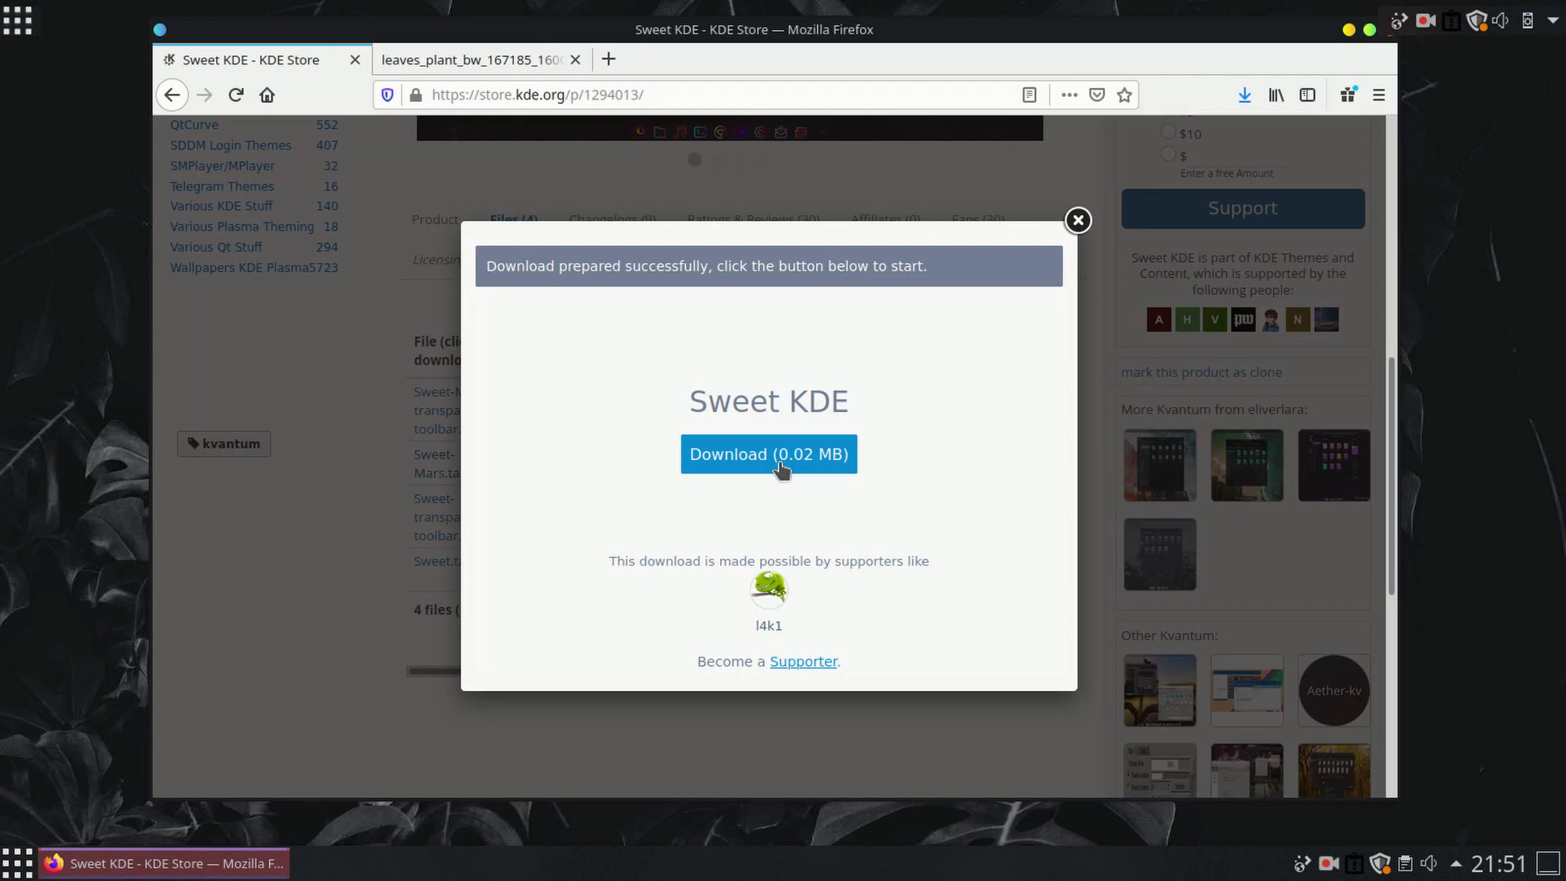
click(783, 465)
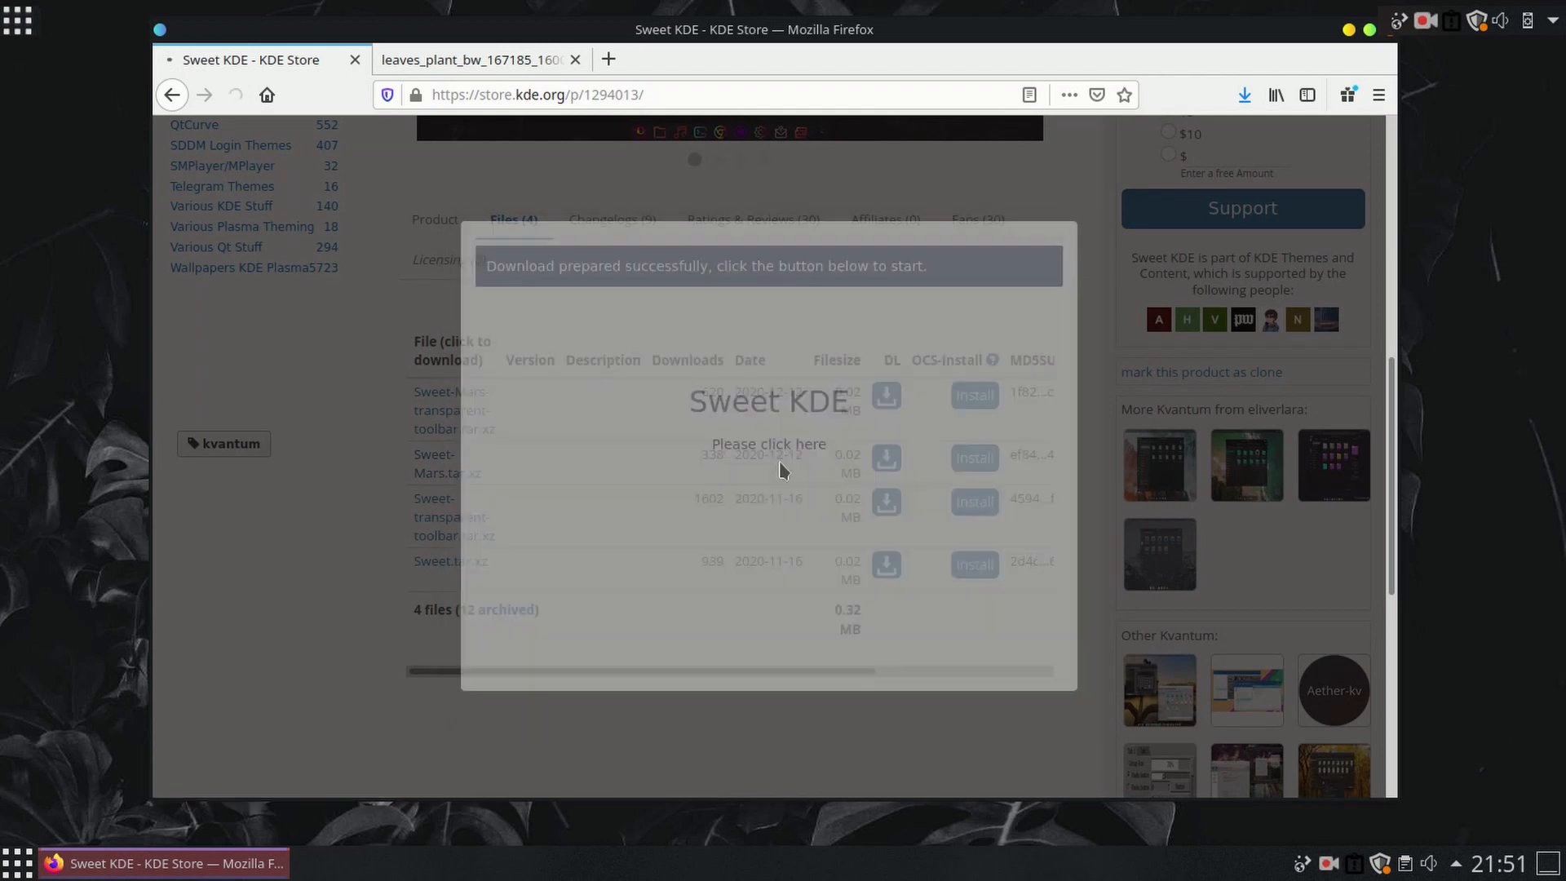
click(946, 545)
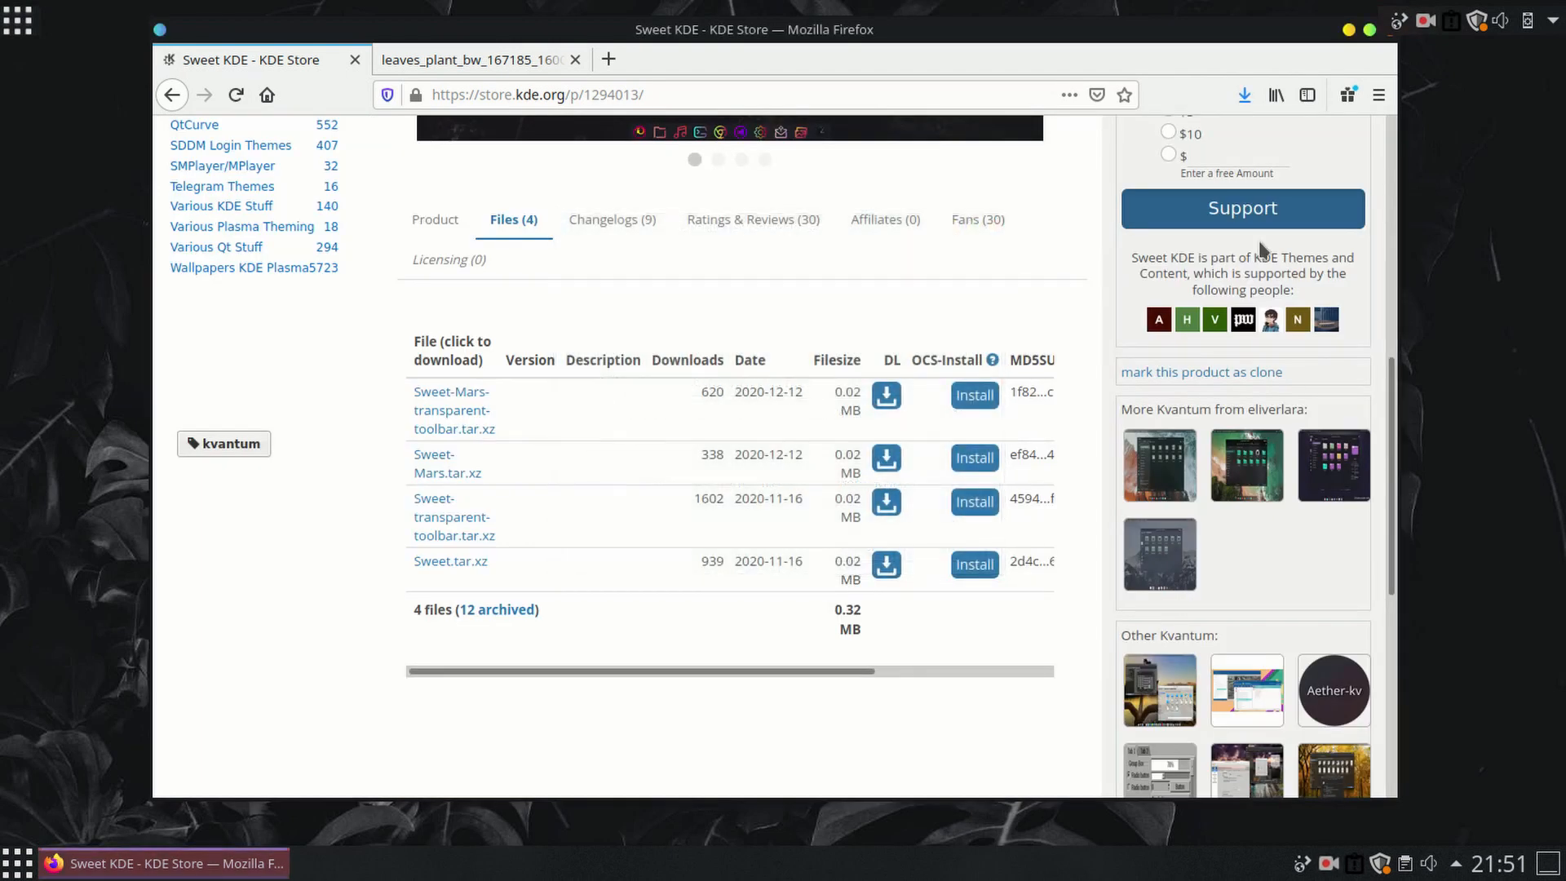
click(1349, 31)
Step: In Discover, search the applications for "kvantum", install Kvantum Manager with the account password as authorization, and close Discover
click(36, 39)
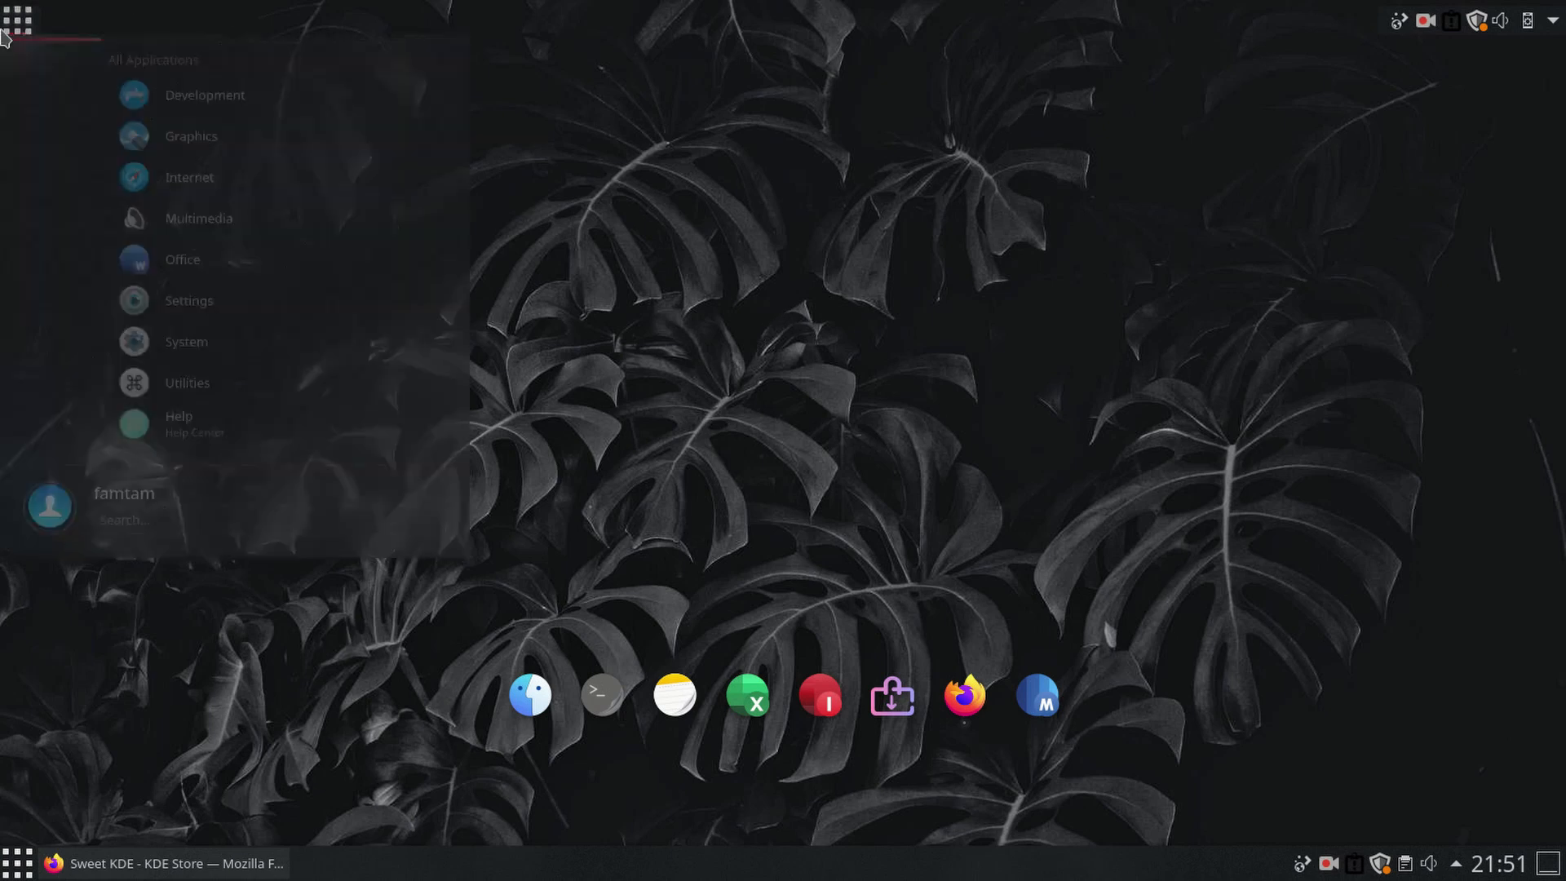
click(131, 171)
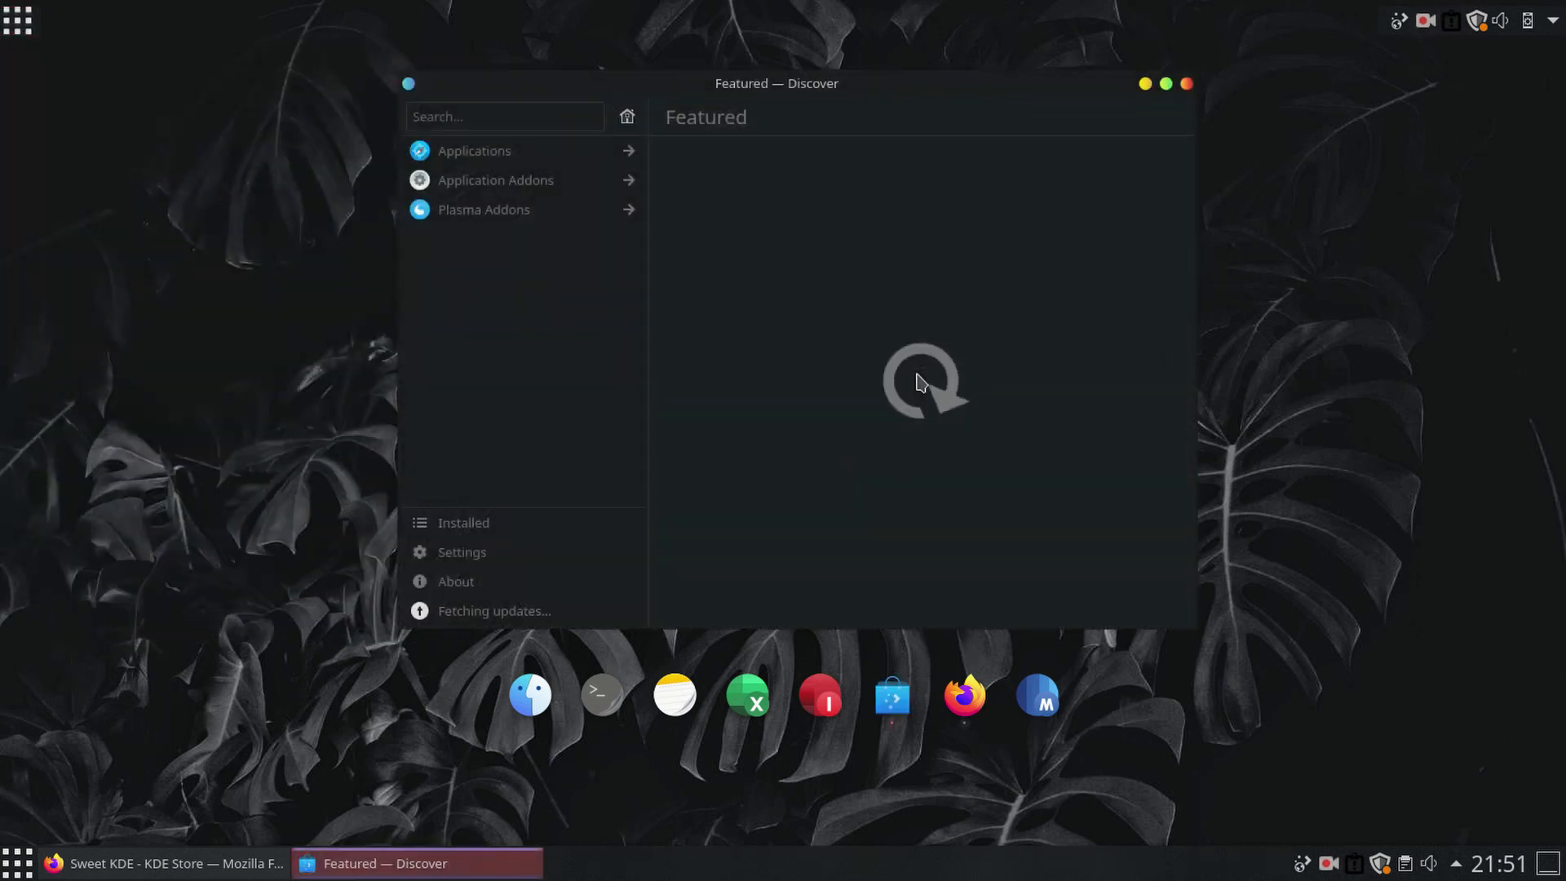
click(517, 150)
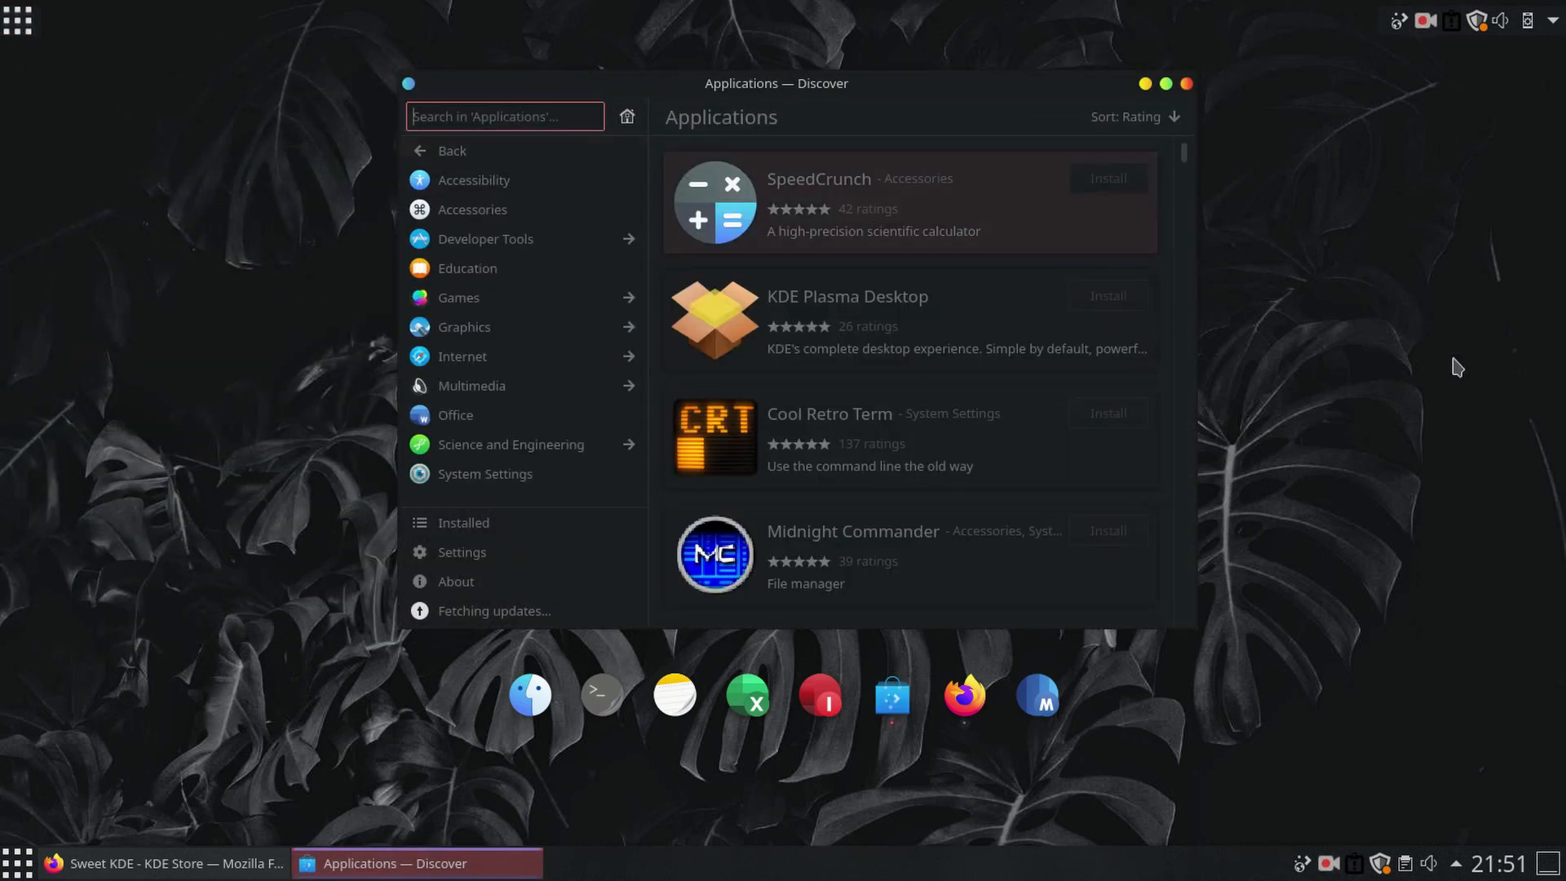
text(kvantu)
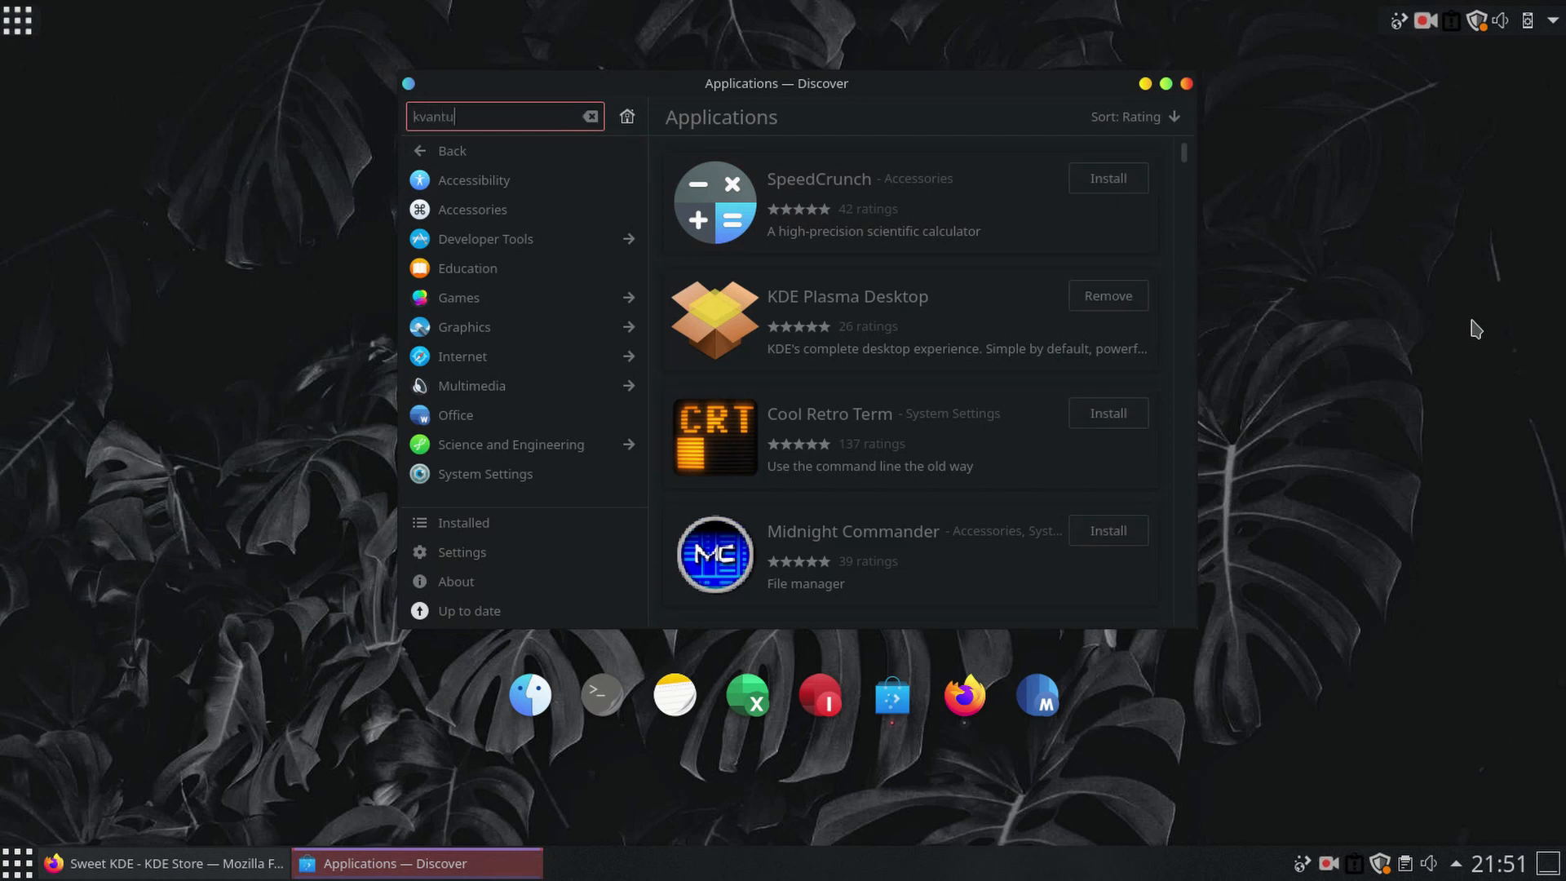
text(m)
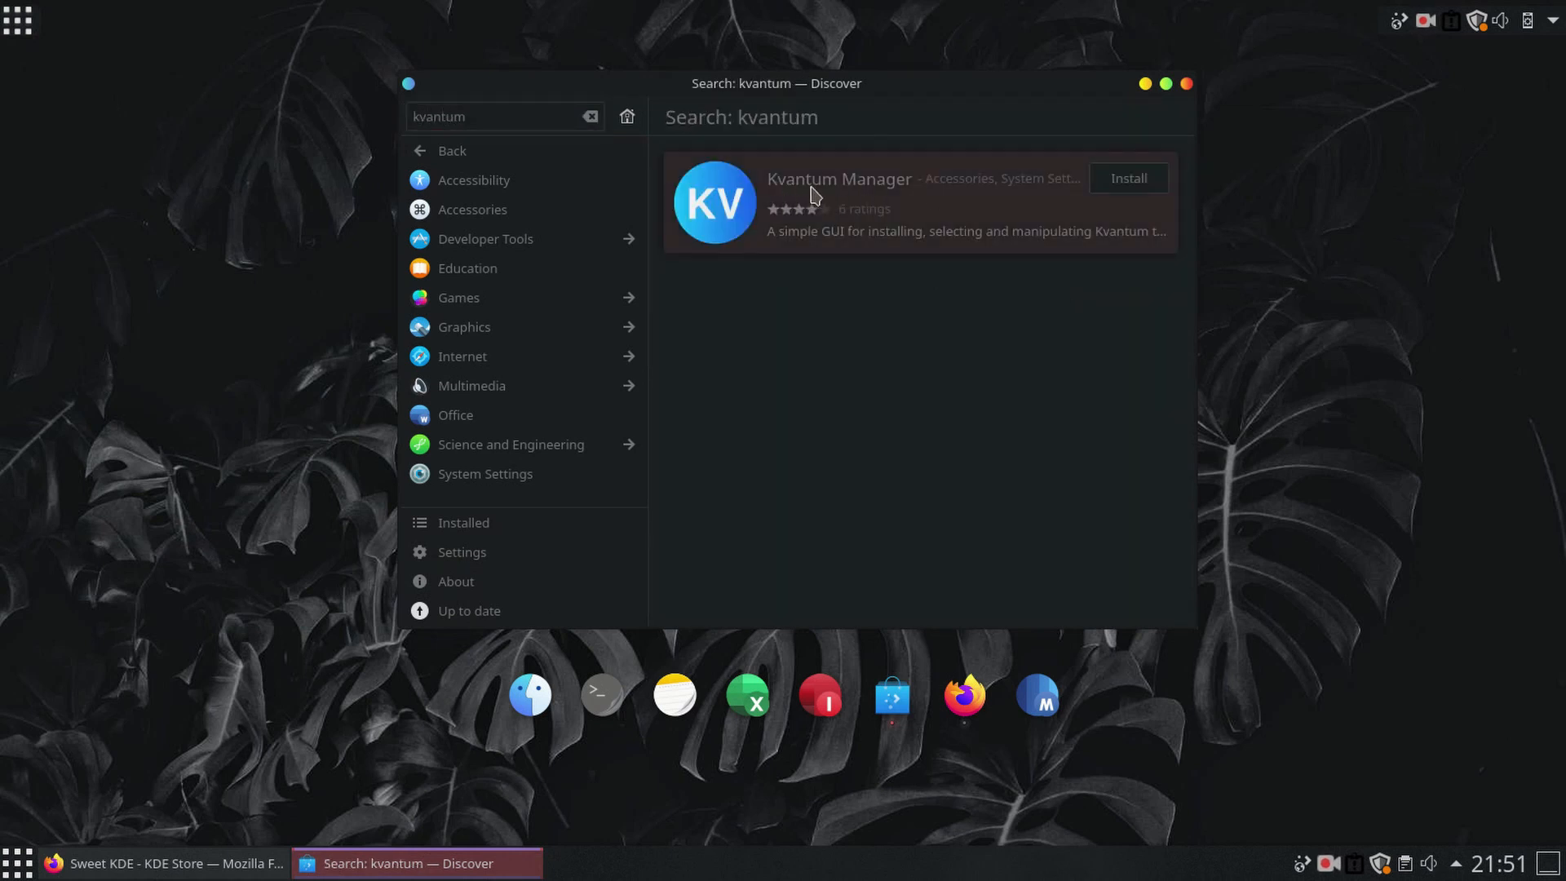
click(1128, 178)
key(Return)
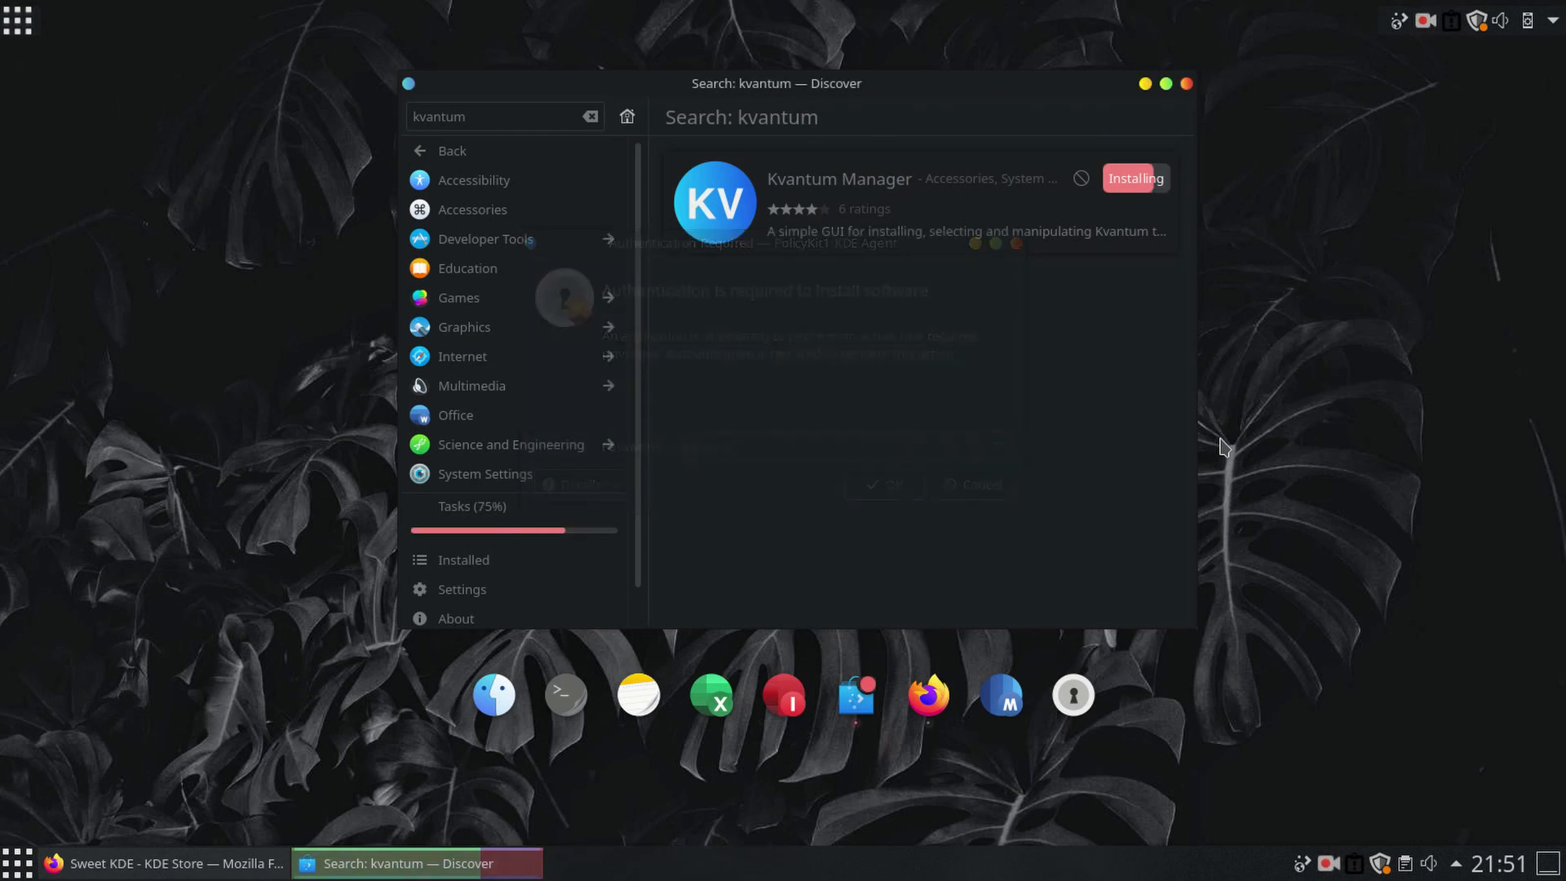
click(1187, 85)
Step: Find Kvantum Manager through the application launcher and start it
click(19, 19)
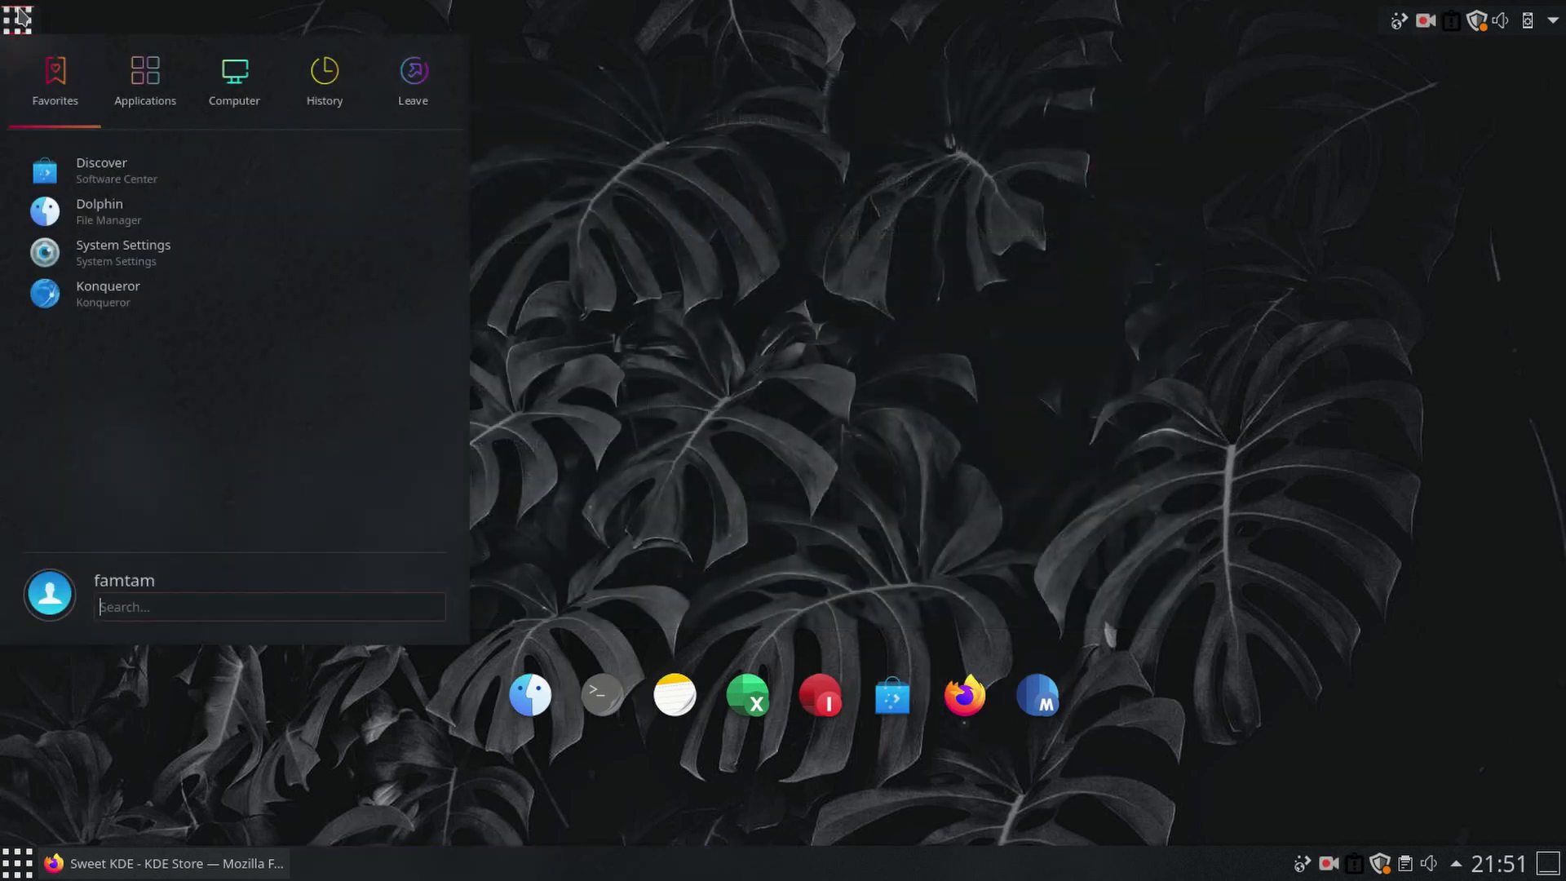
text(kvantu)
click(146, 83)
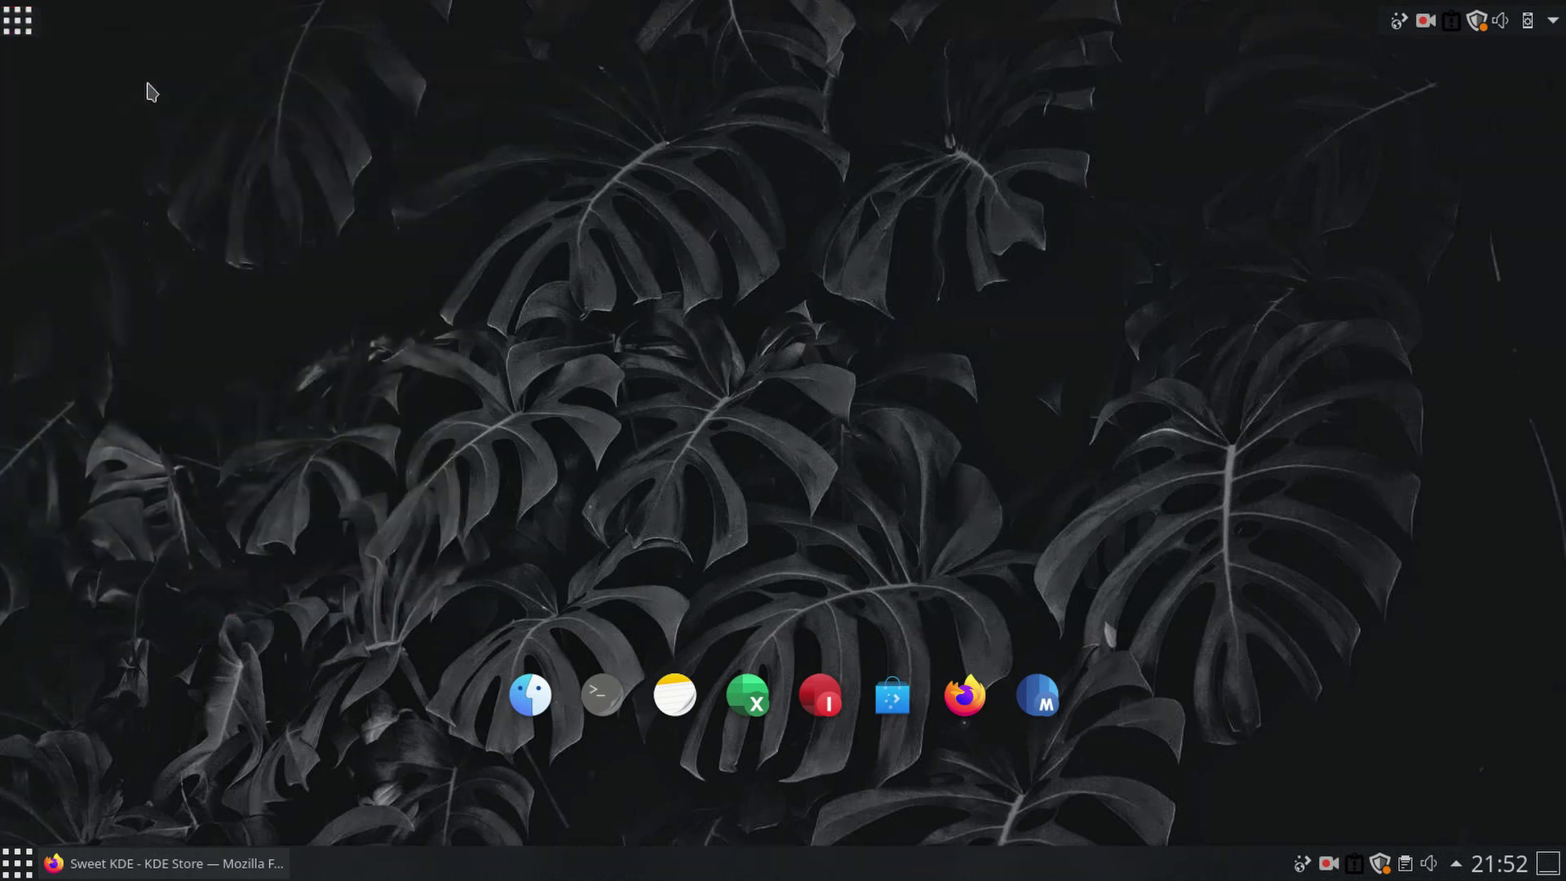
Step: Open the Downloads folder in the Dolphin file manager
click(10, 871)
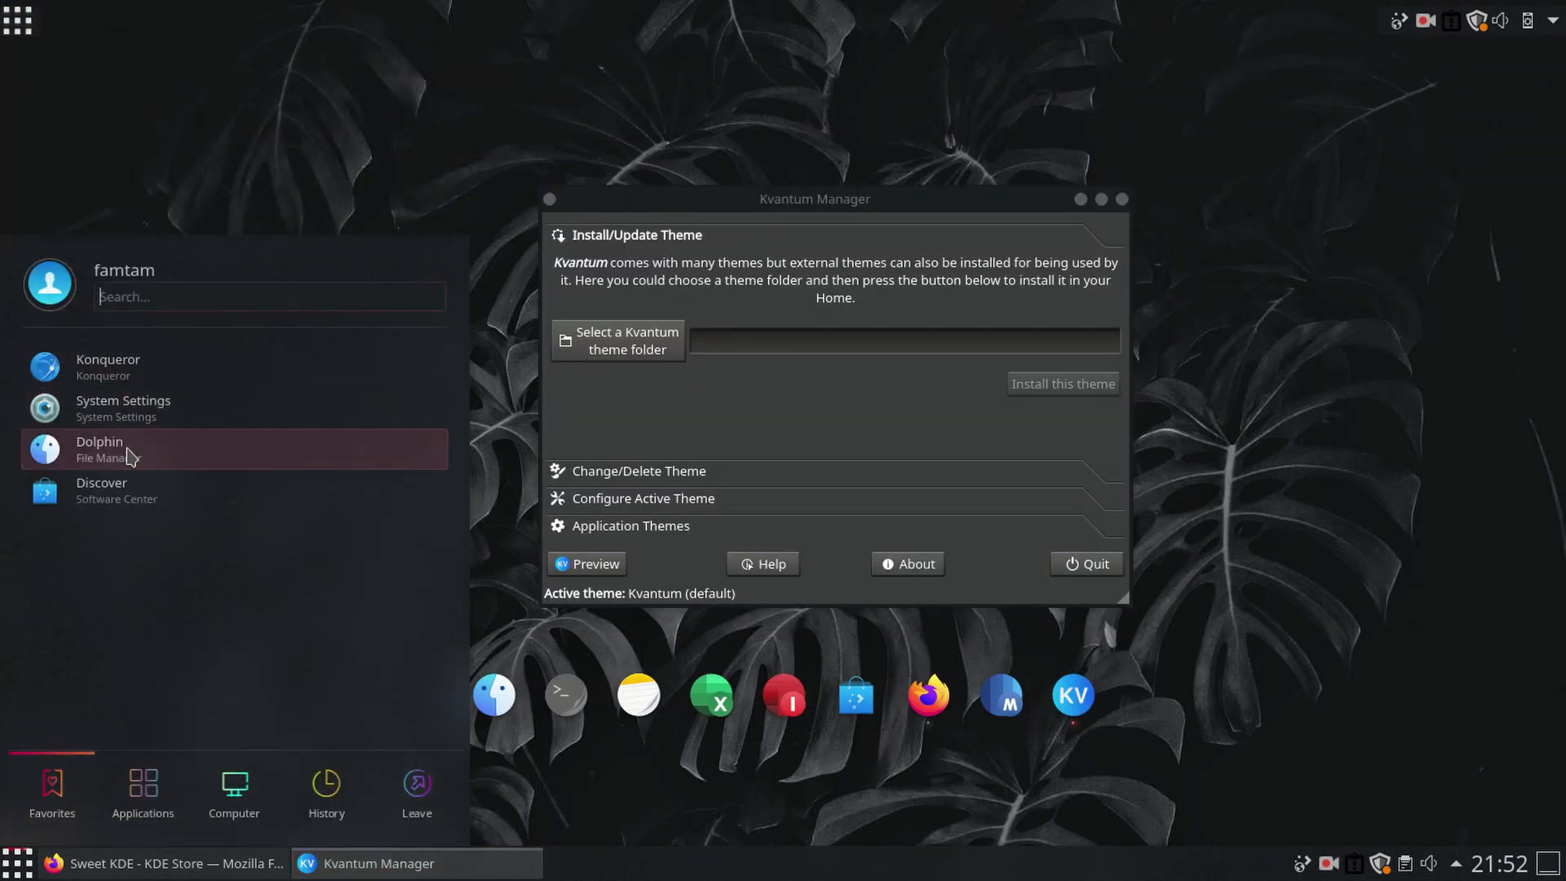
click(129, 449)
click(876, 282)
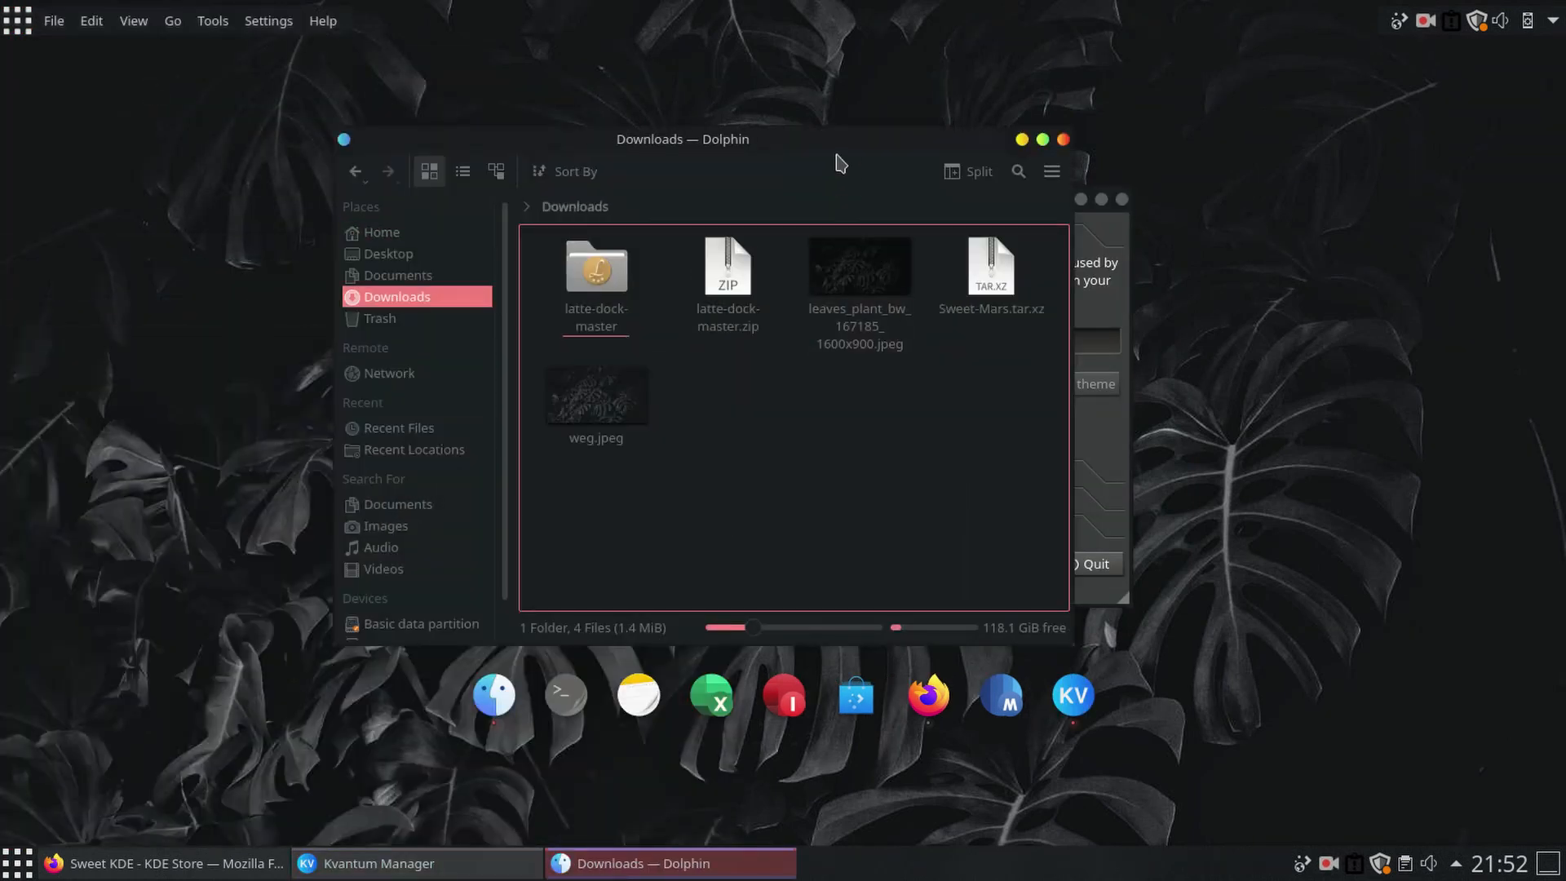
drag(838, 141, 884, 133)
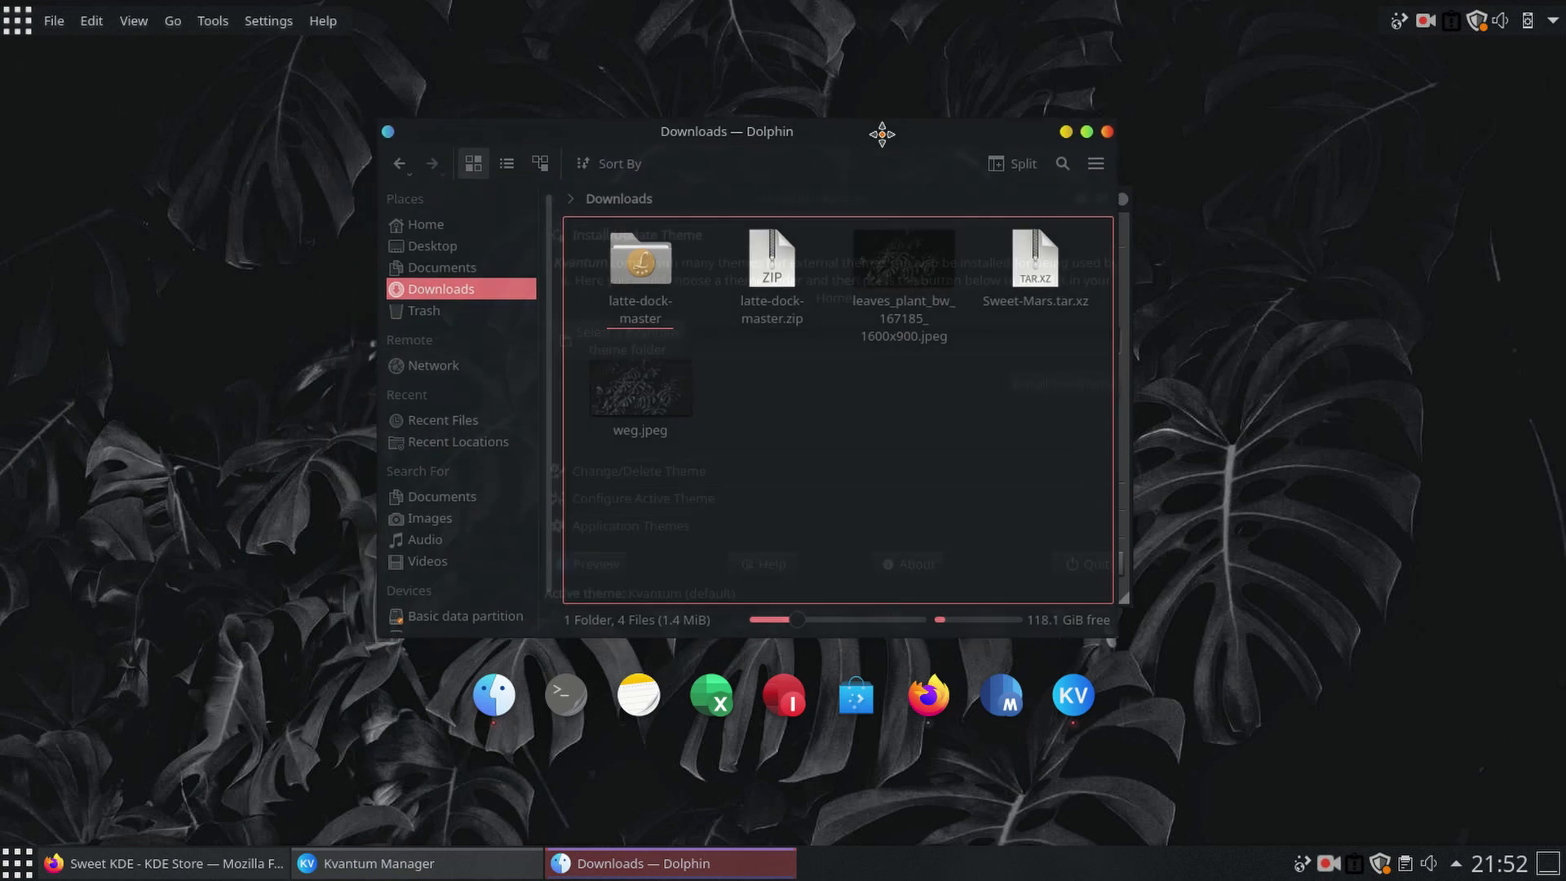
Step: Extract Sweet-Mars.tar.xz into the Downloads folder with Ark, and close Ark and Dolphin
right_click(1046, 281)
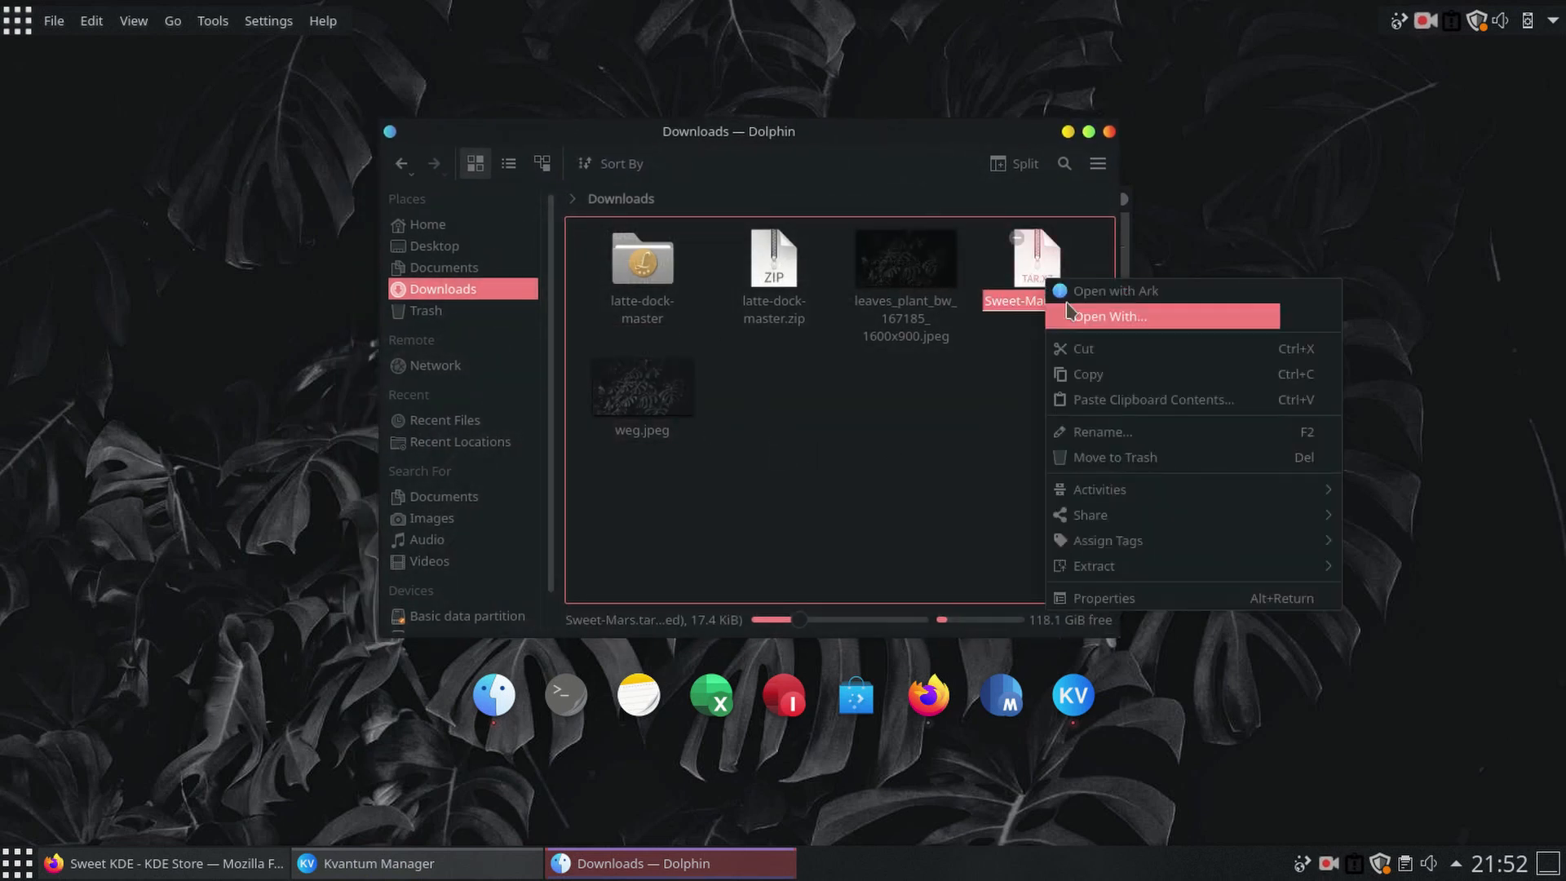
click(1108, 292)
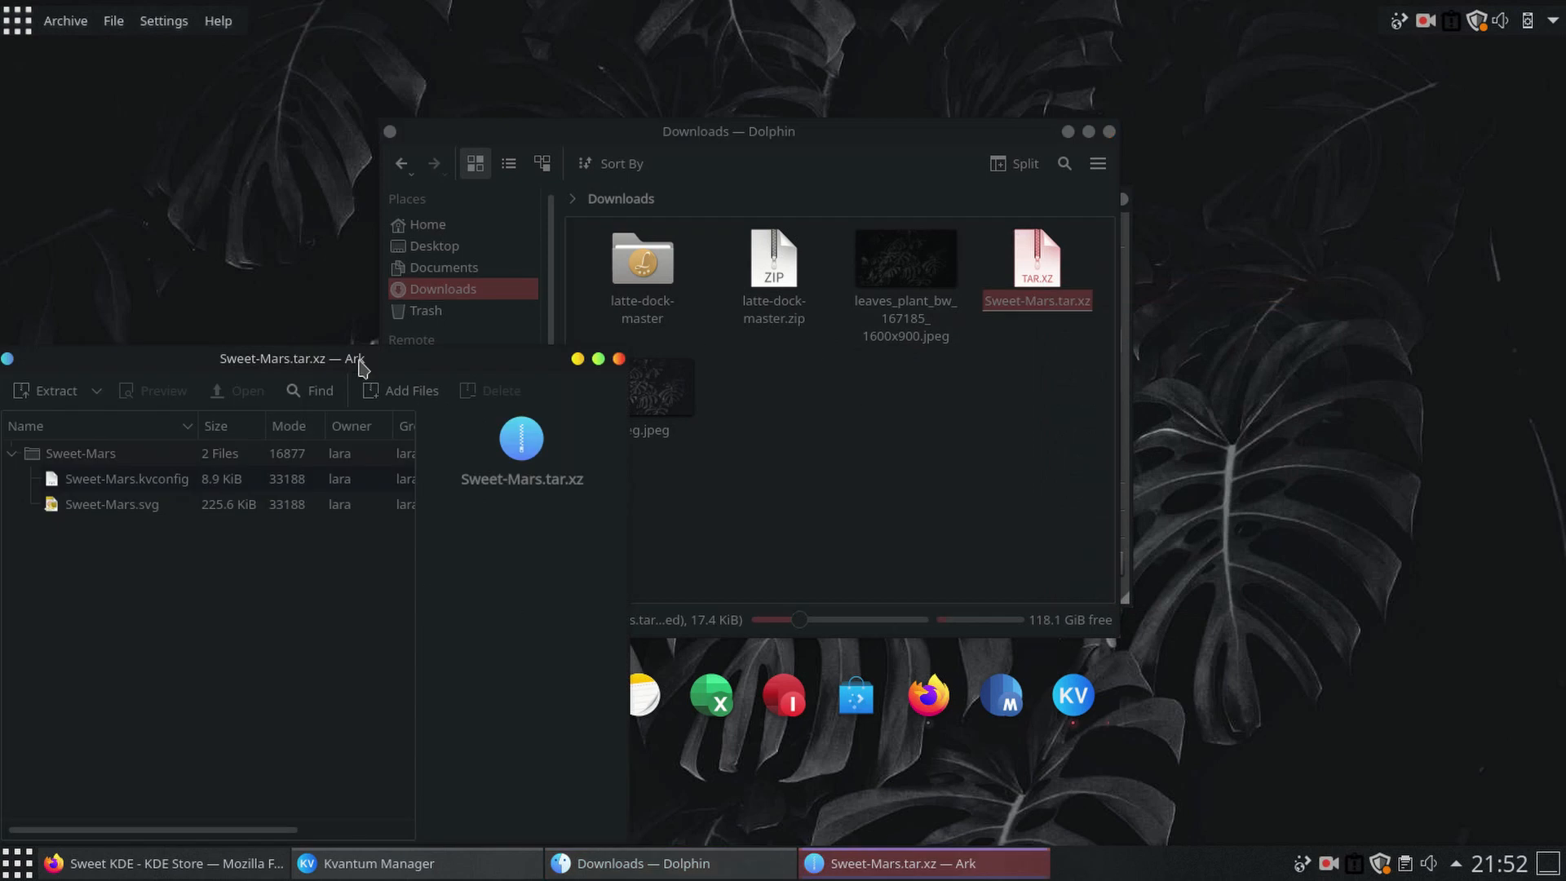
click(630, 213)
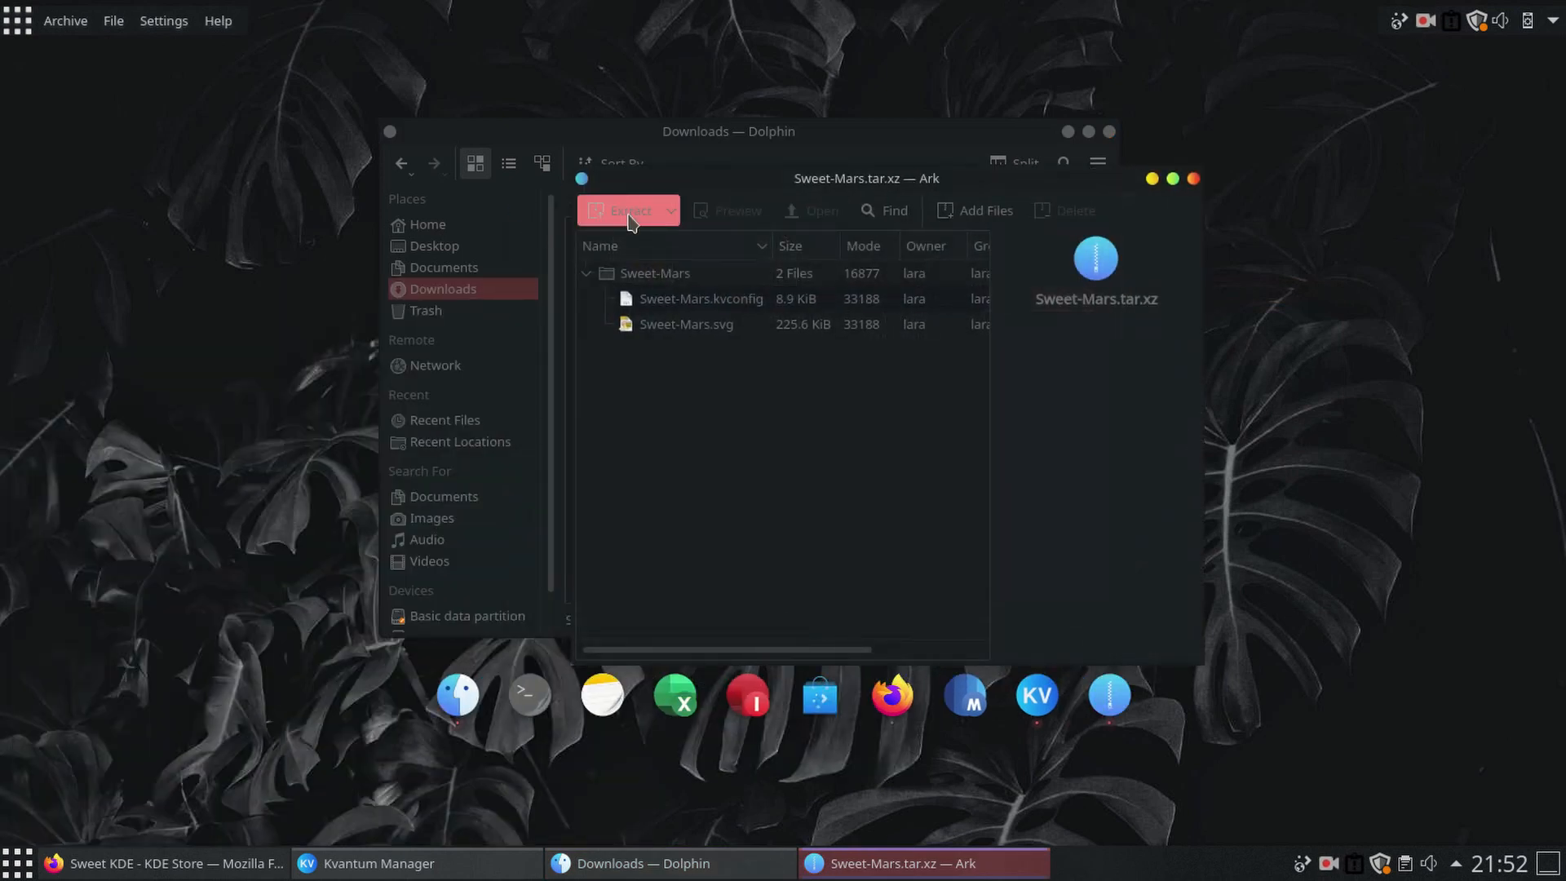
click(1076, 609)
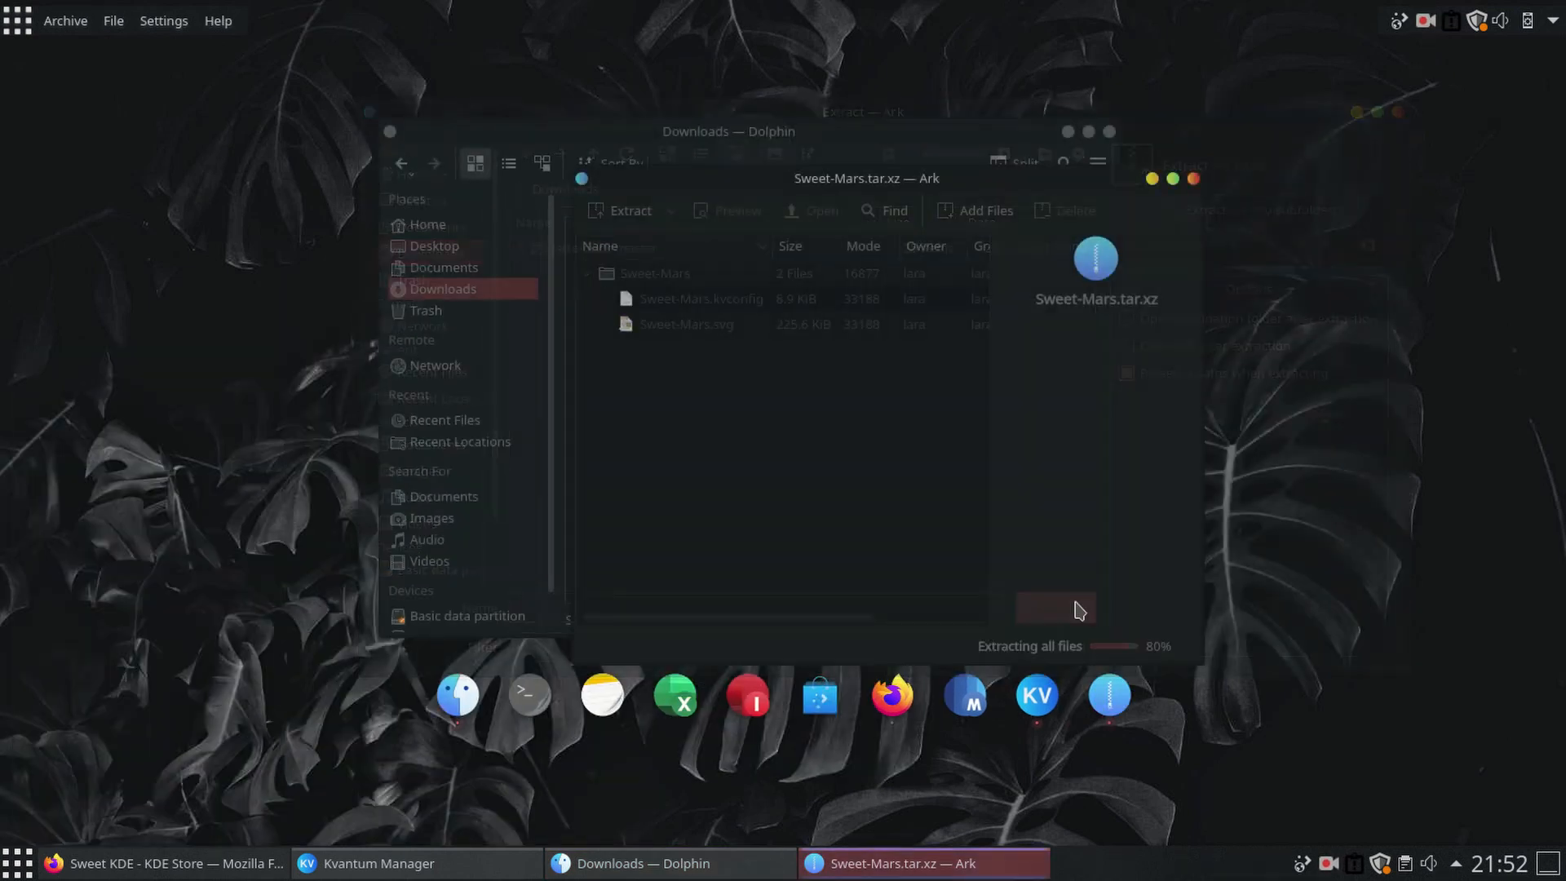
click(1195, 180)
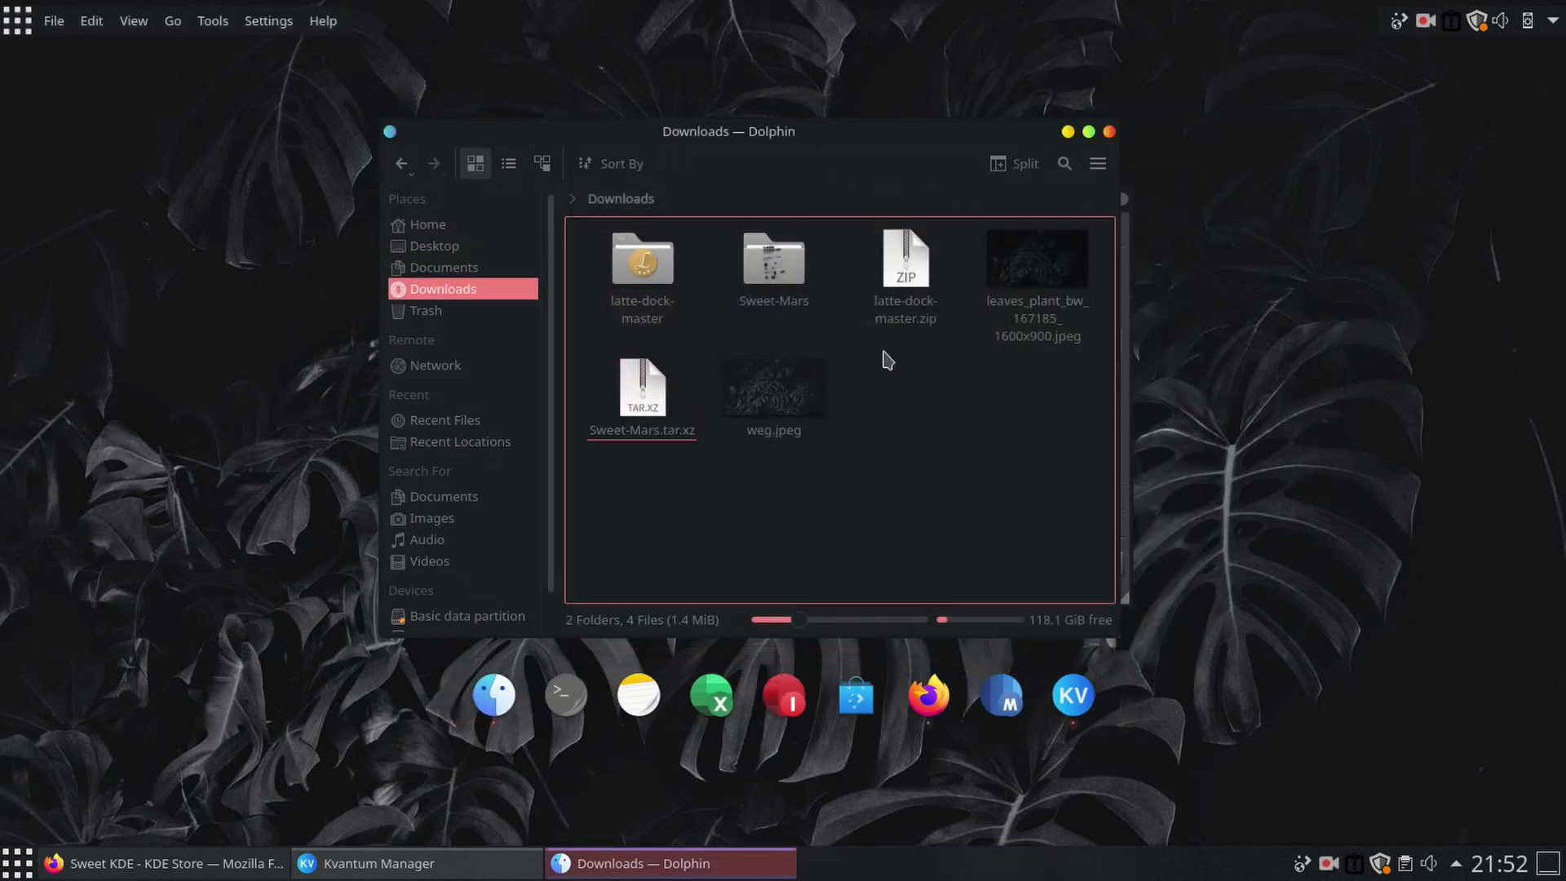
click(811, 268)
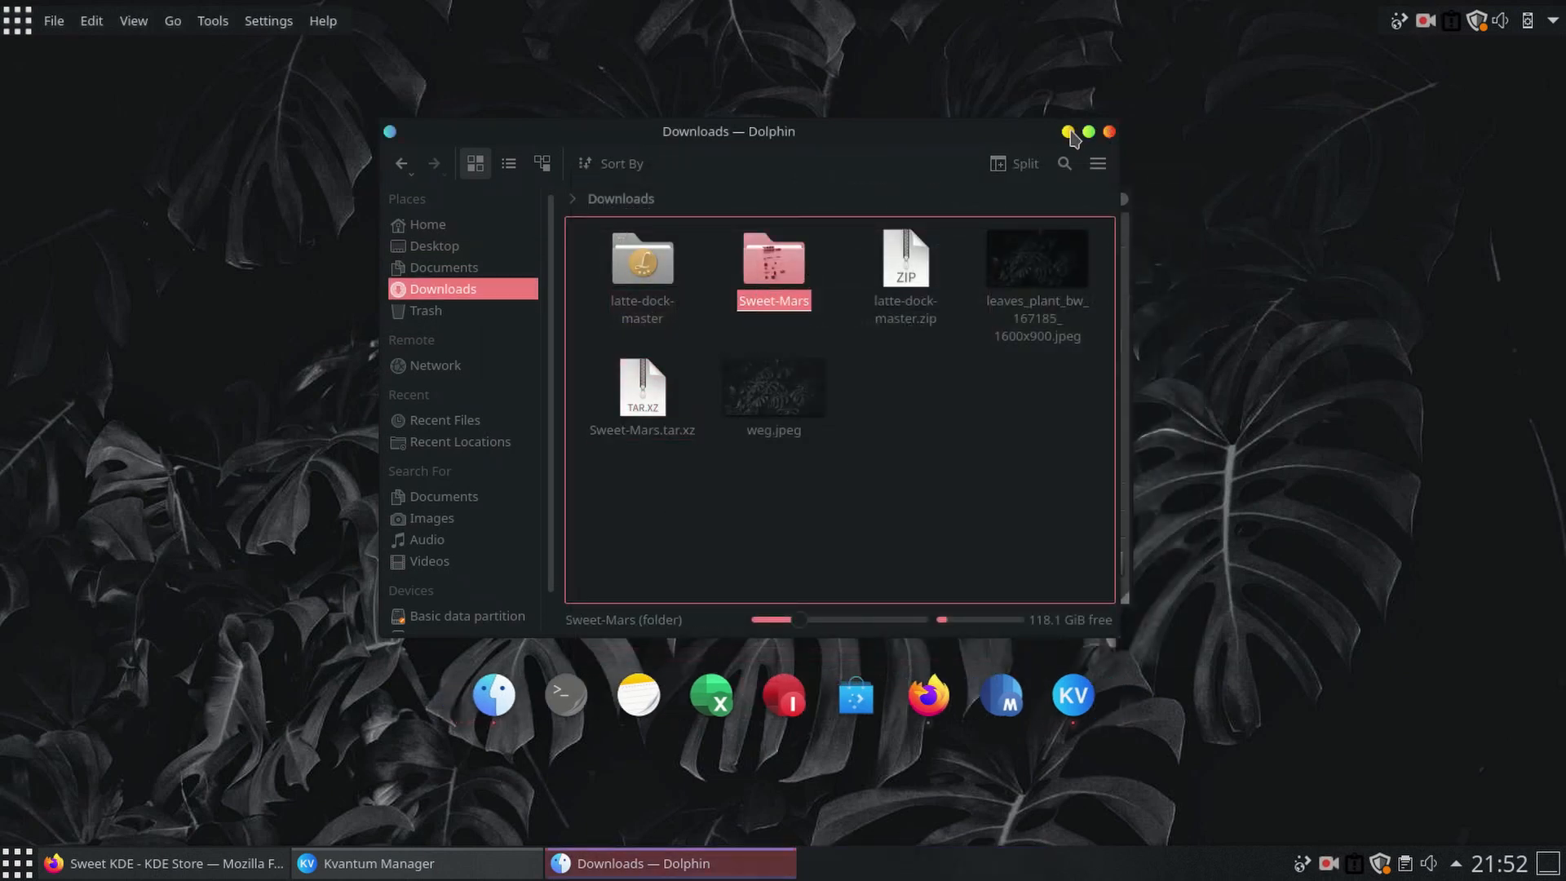
click(1110, 132)
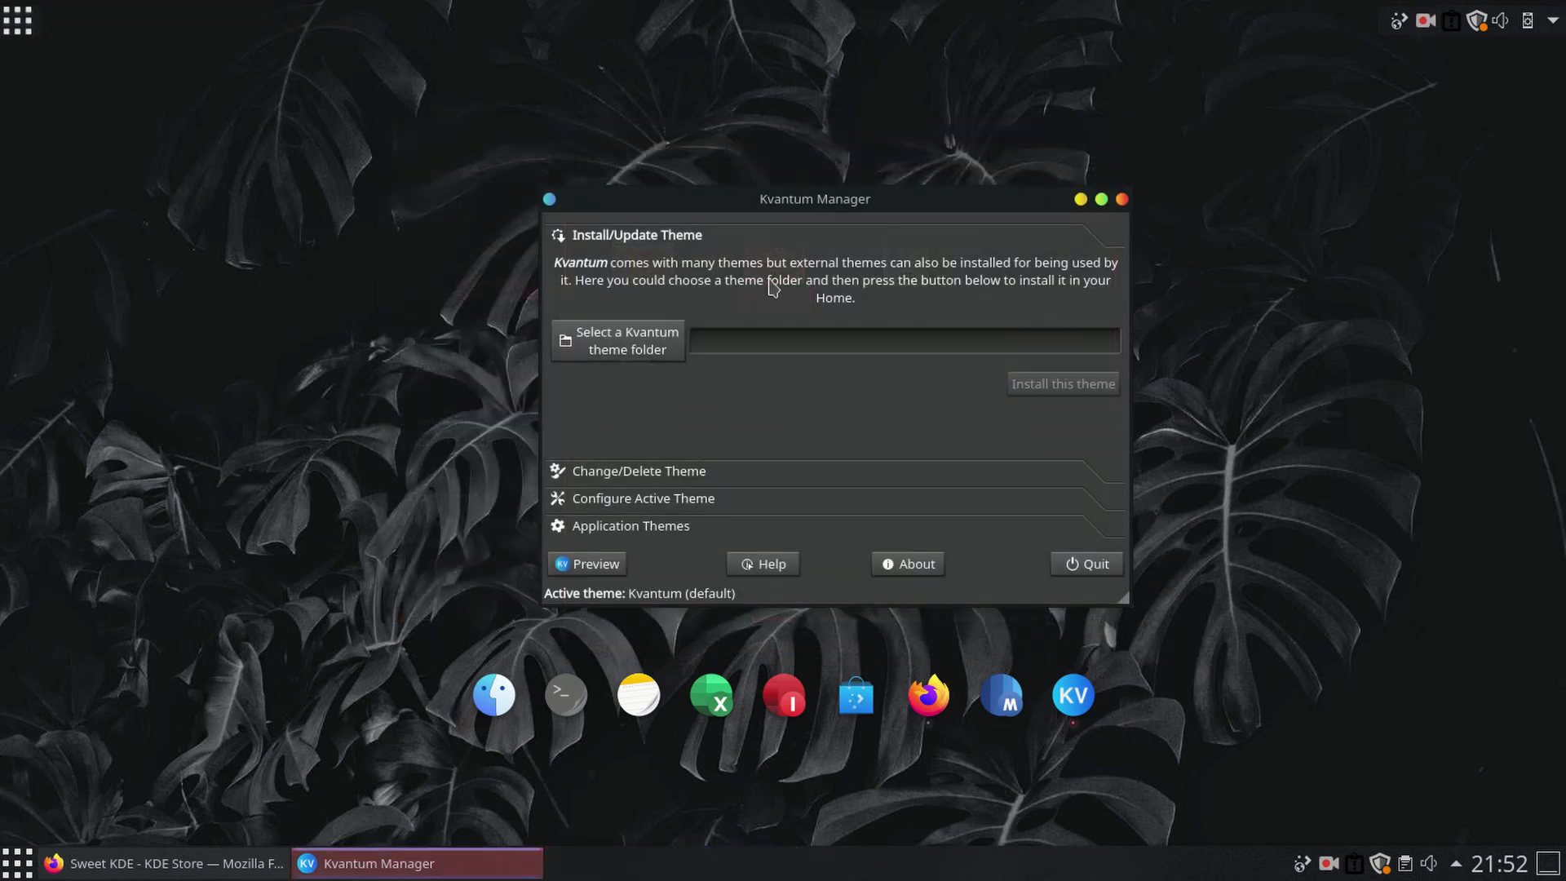
Step: In Kvantum Manager, choose the Downloads/Sweet-Mars folder as the theme folder and install the theme
click(643, 336)
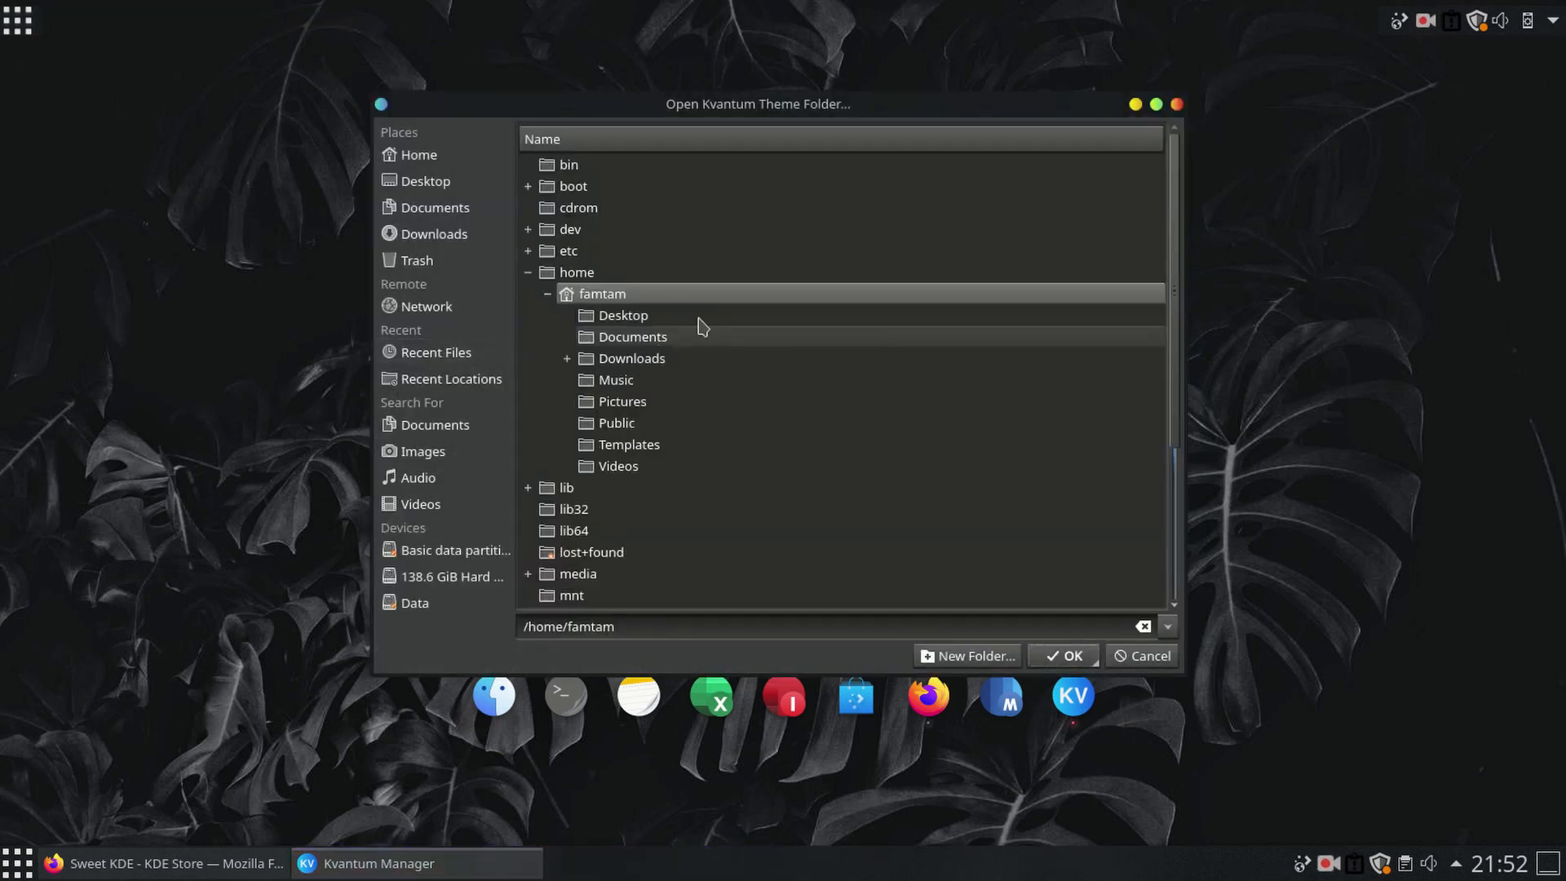
double_click(633, 358)
click(648, 402)
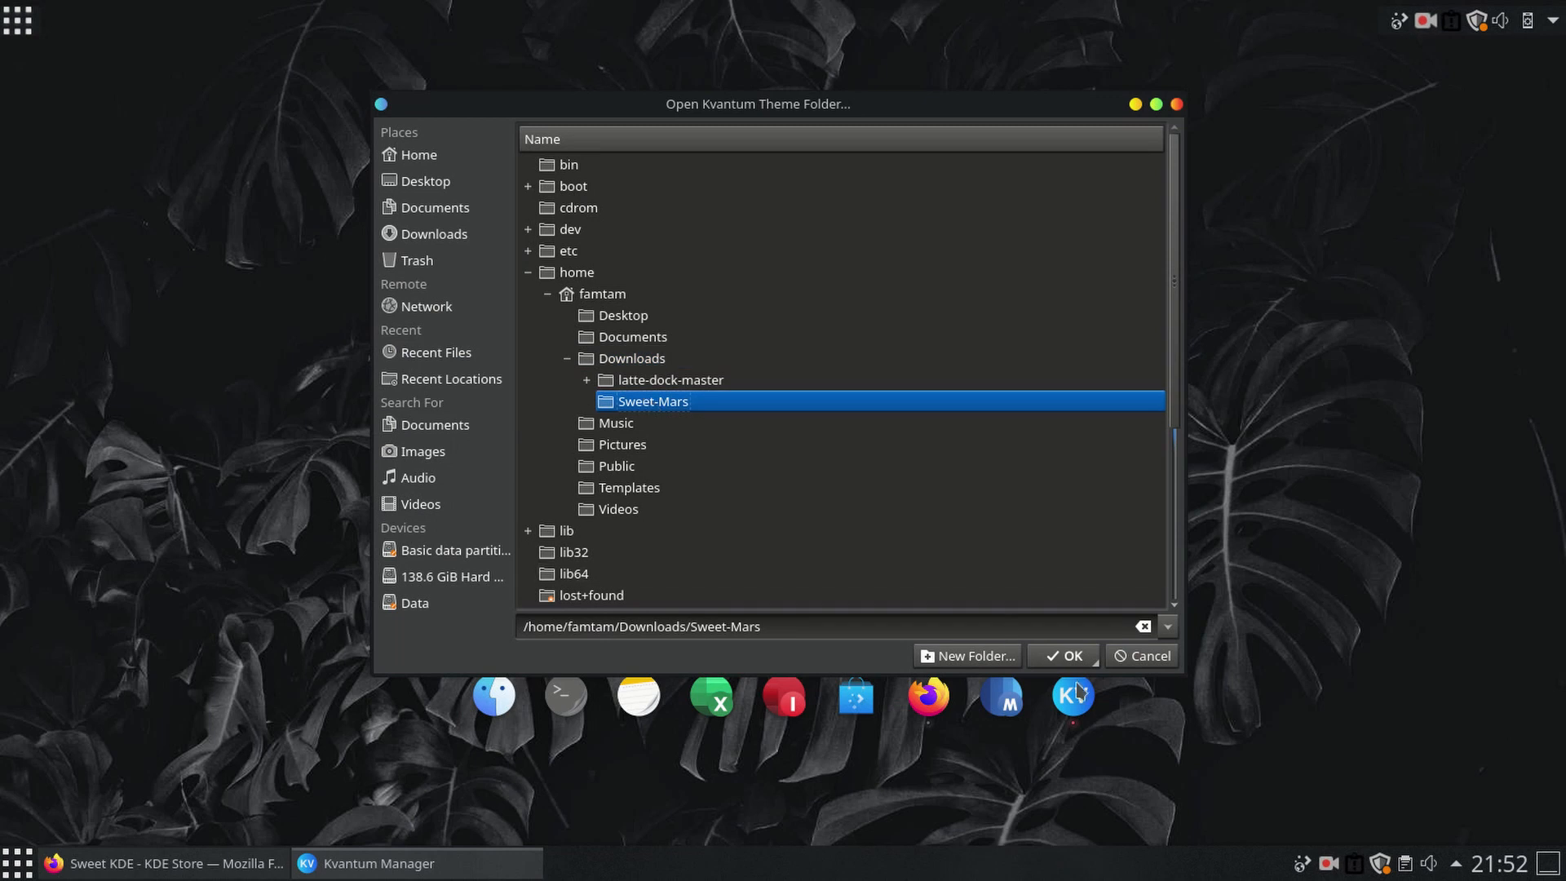
click(1064, 656)
click(1047, 377)
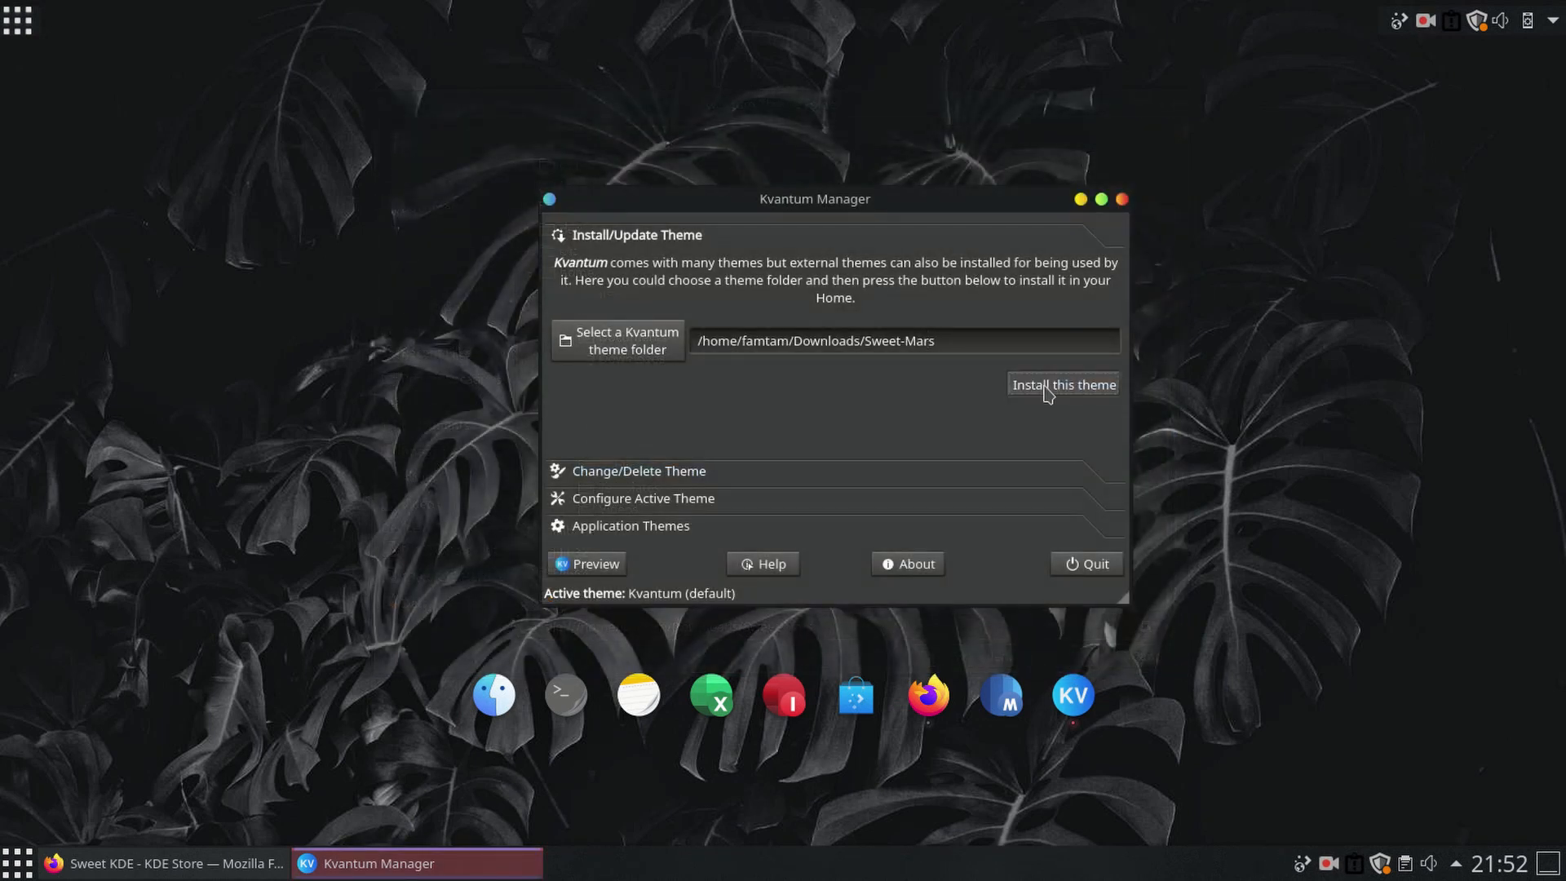
Step: Set Sweet-Mars as the active theme in Kvantum Manager and close the manager
click(638, 473)
click(1110, 297)
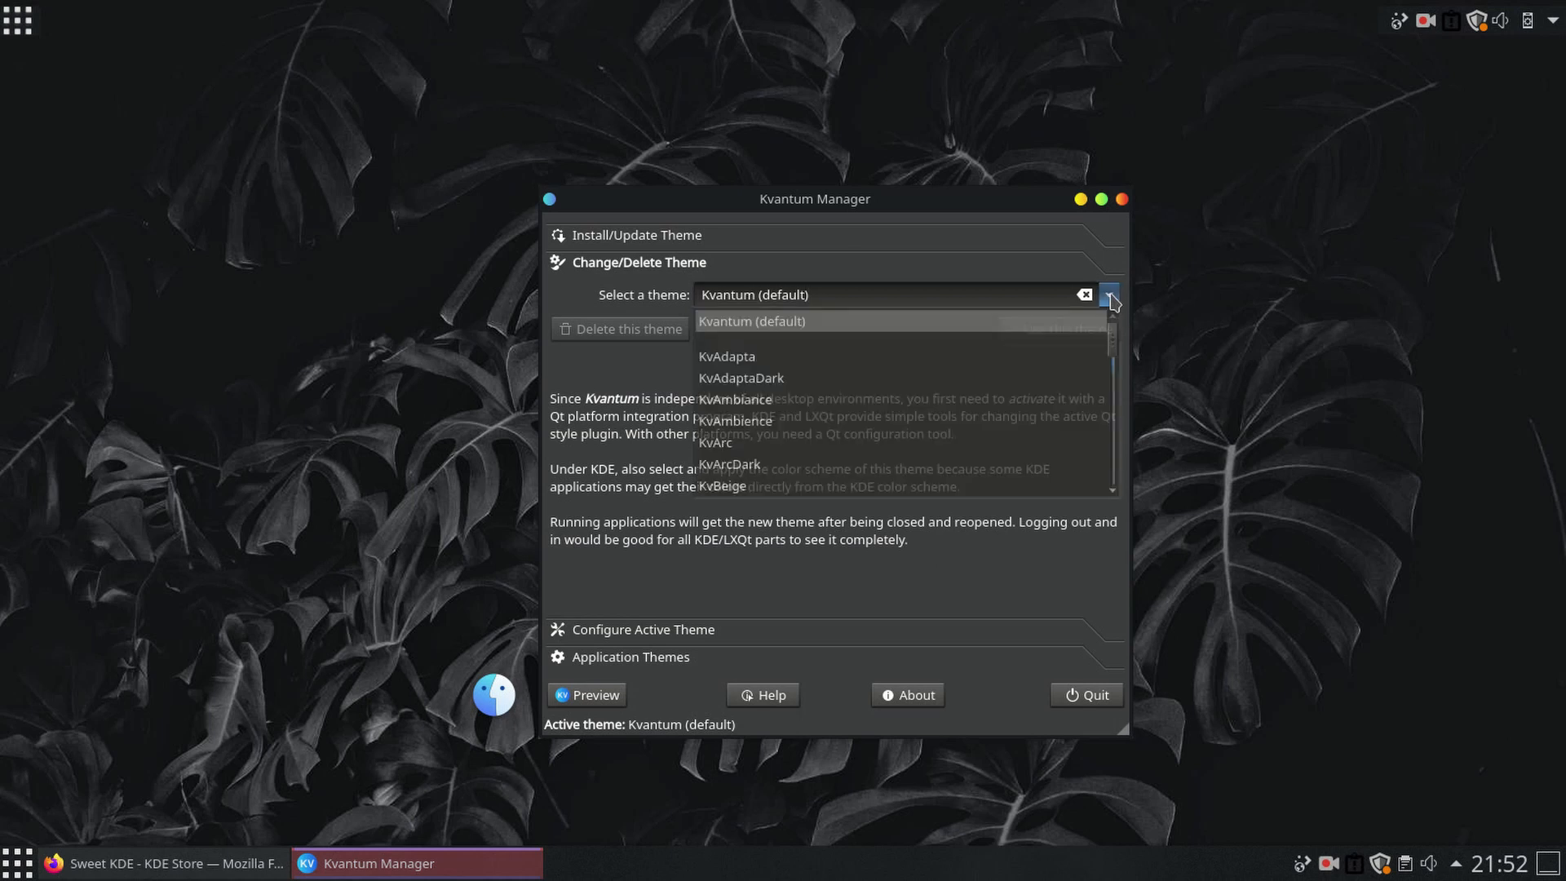
scroll(938, 407, down, 5)
click(840, 473)
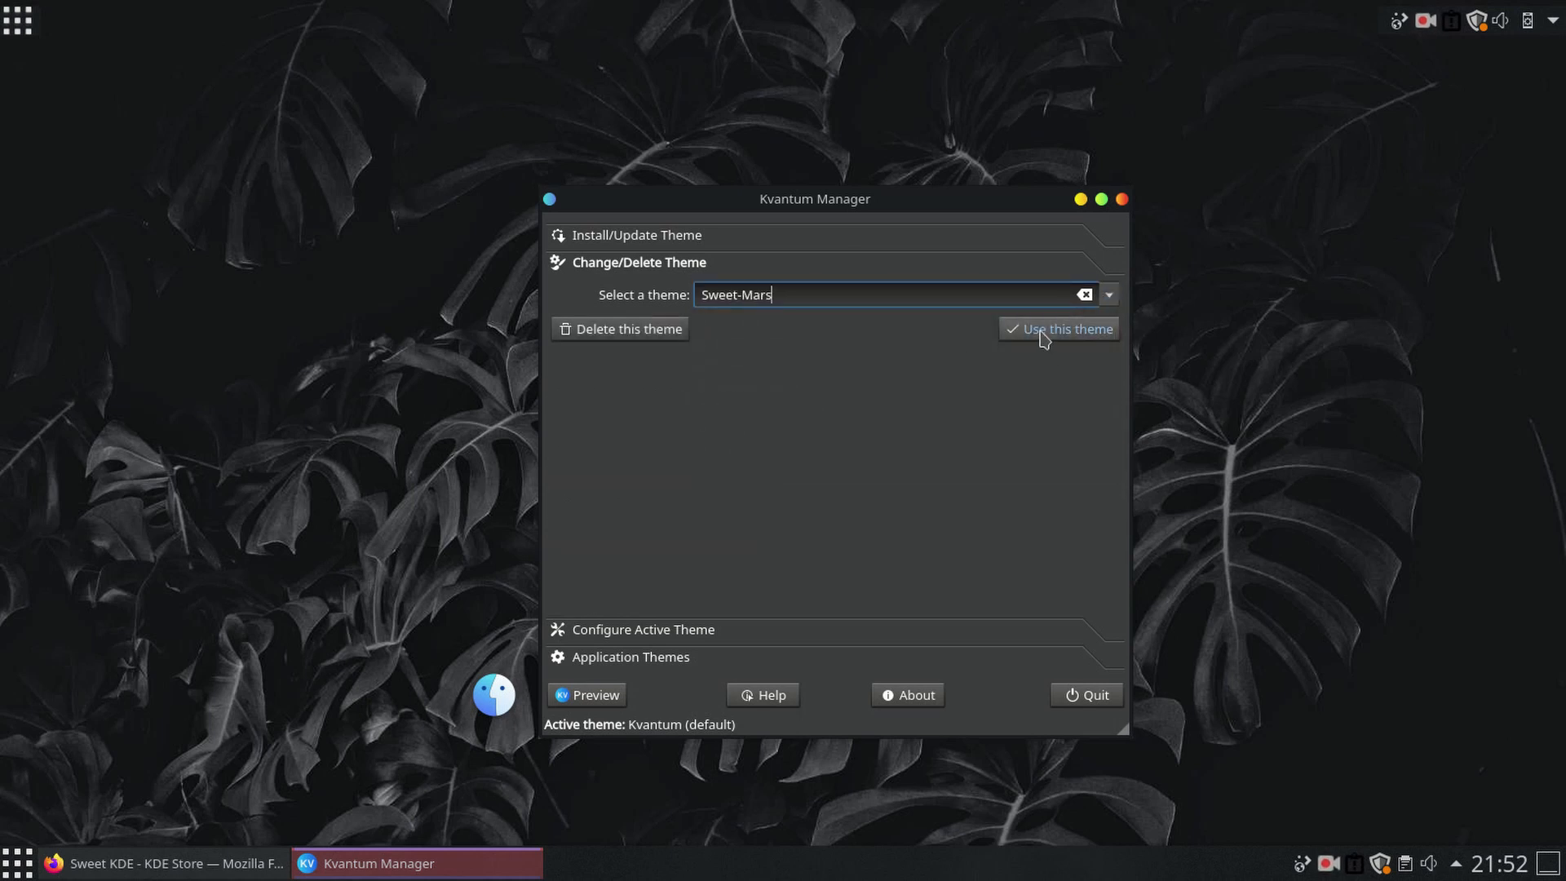
click(1044, 332)
drag(956, 116, 949, 124)
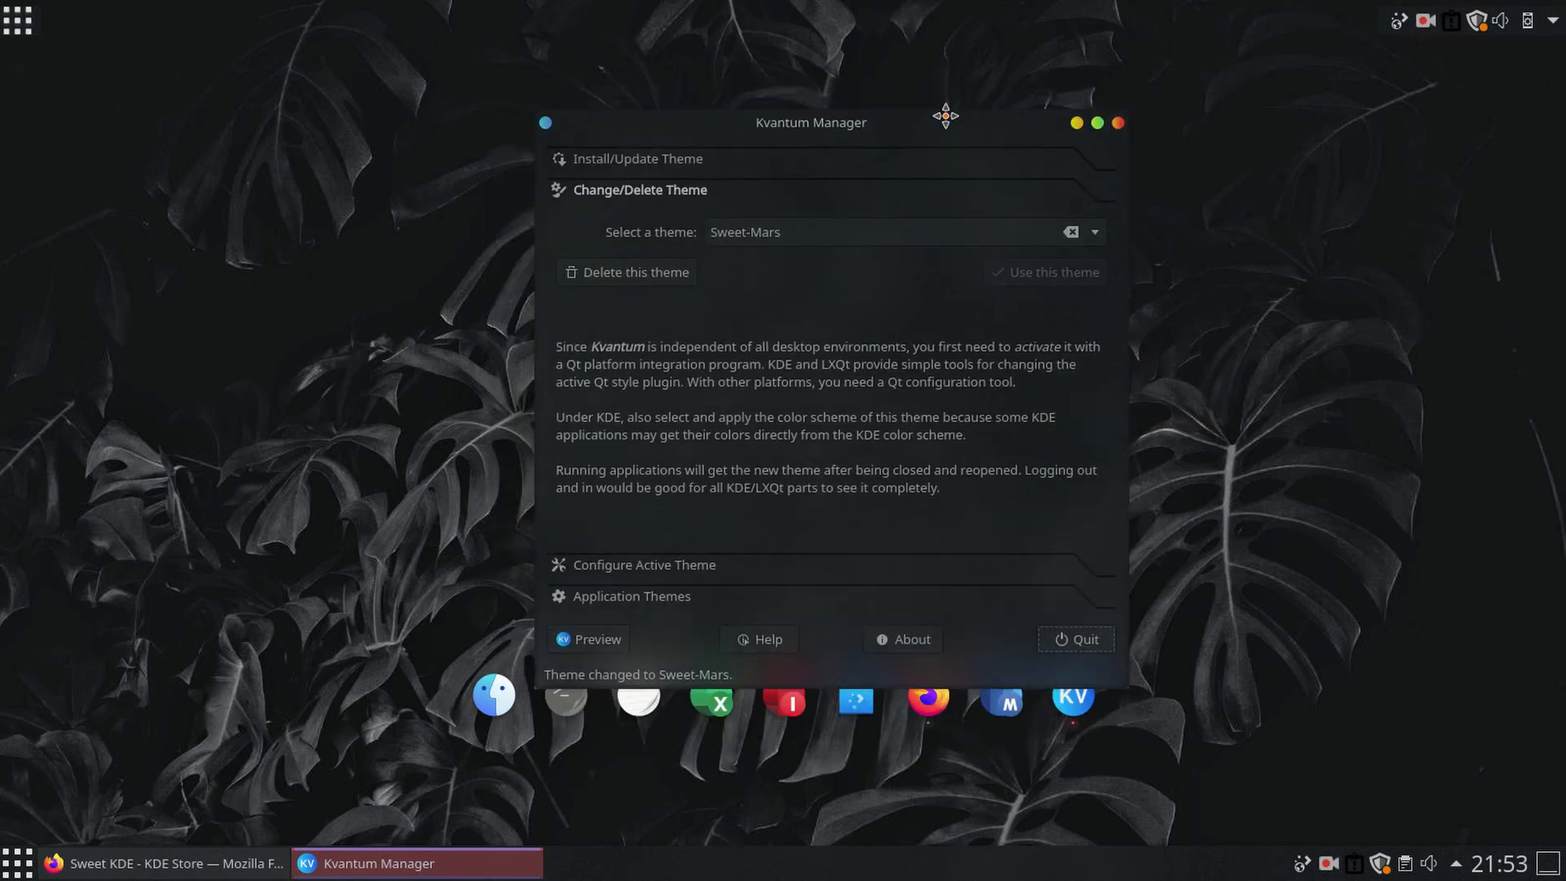
click(1115, 121)
Step: In System Settings, apply kvantum-dark as the application style and close the settings window
click(17, 863)
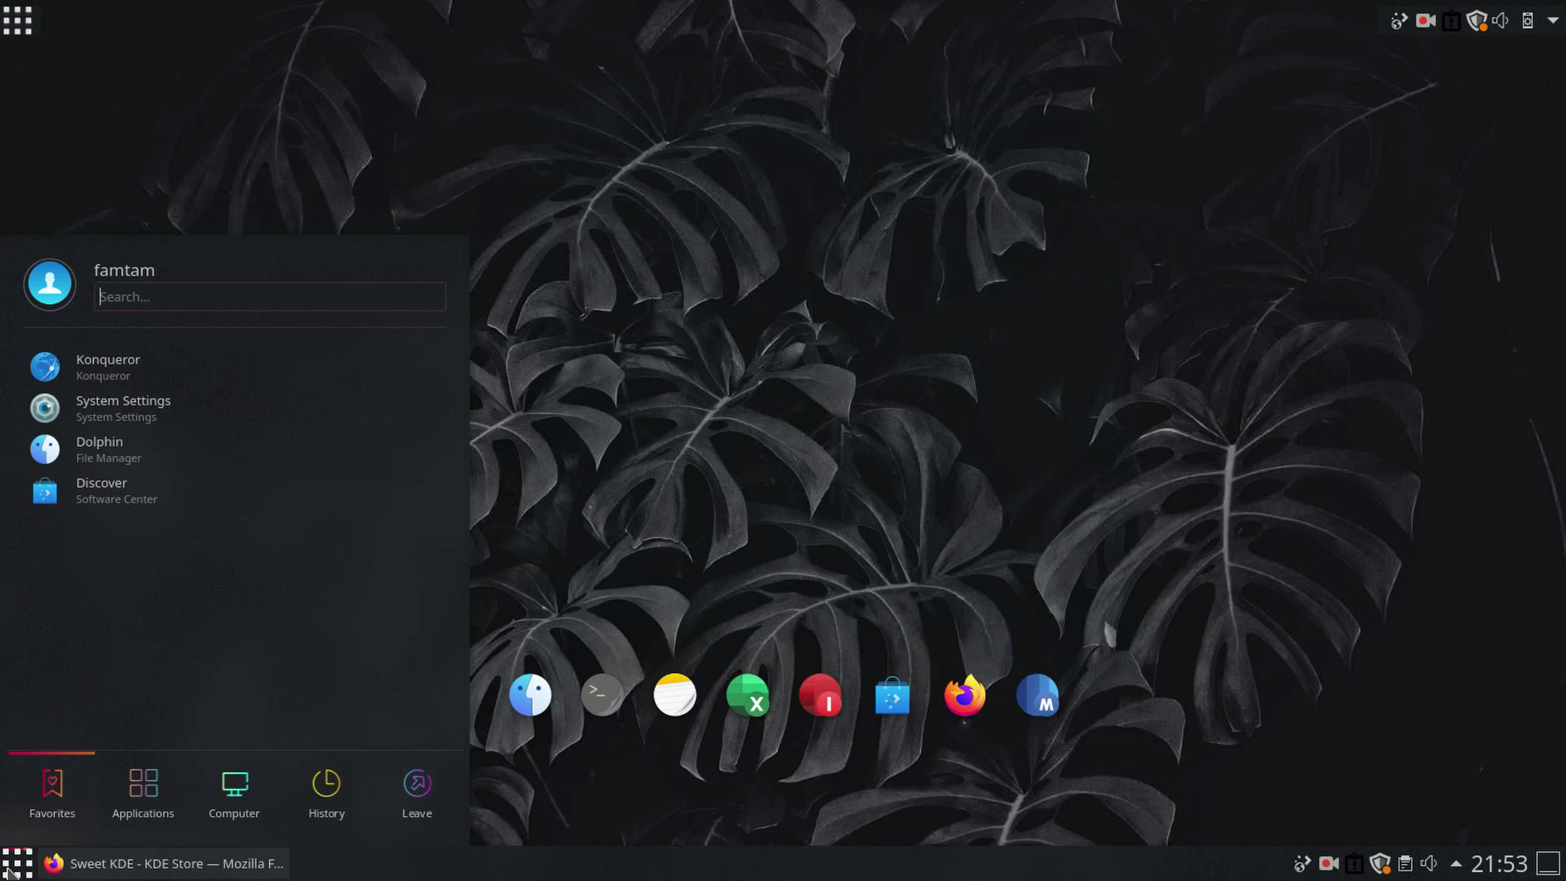
click(119, 419)
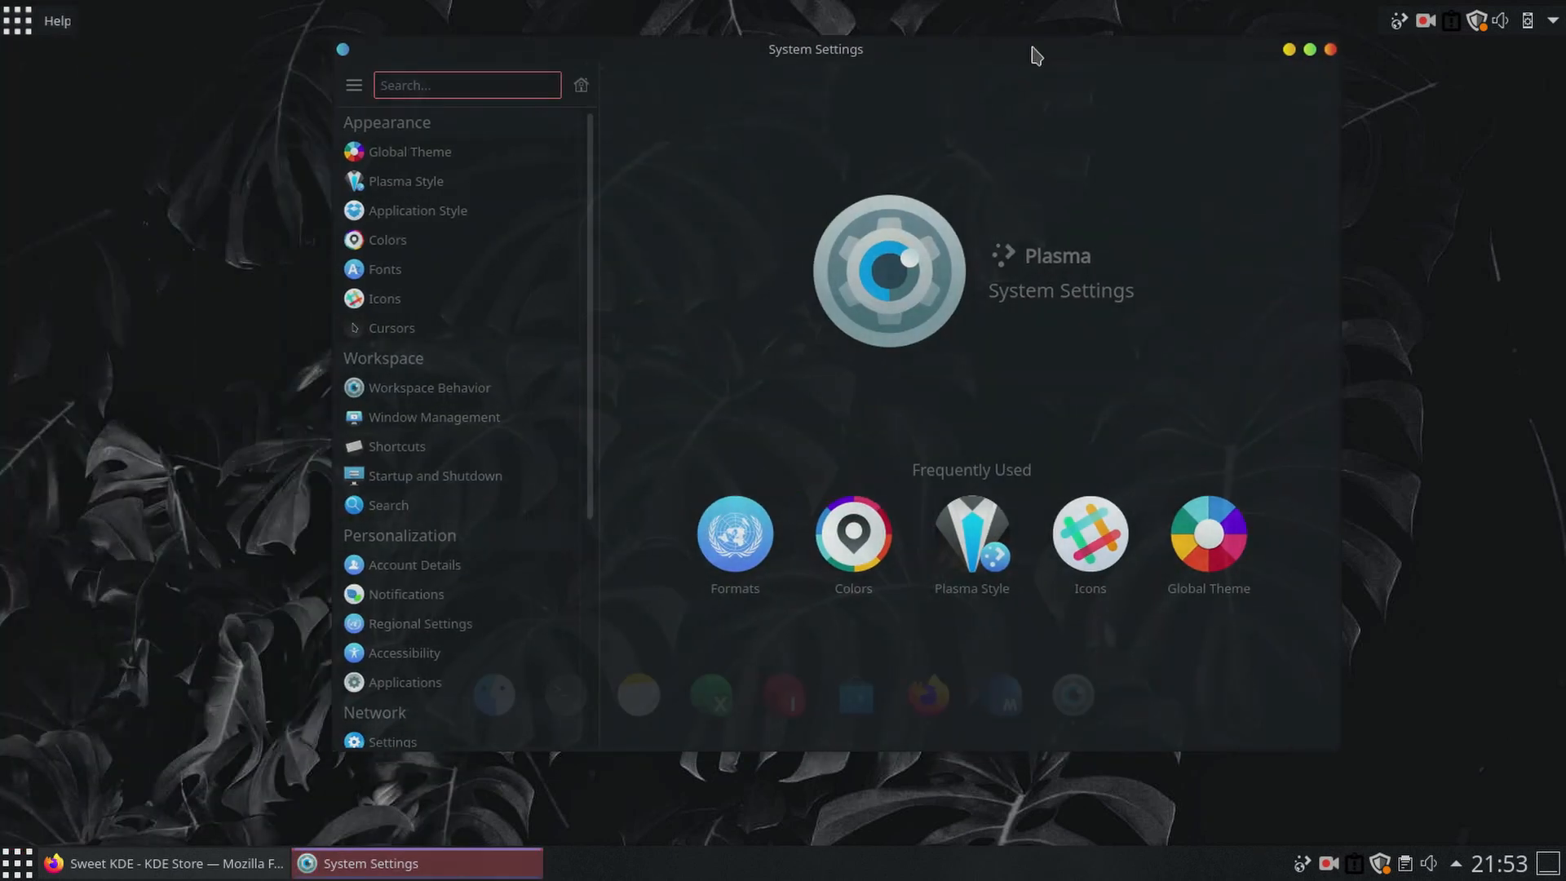
click(441, 214)
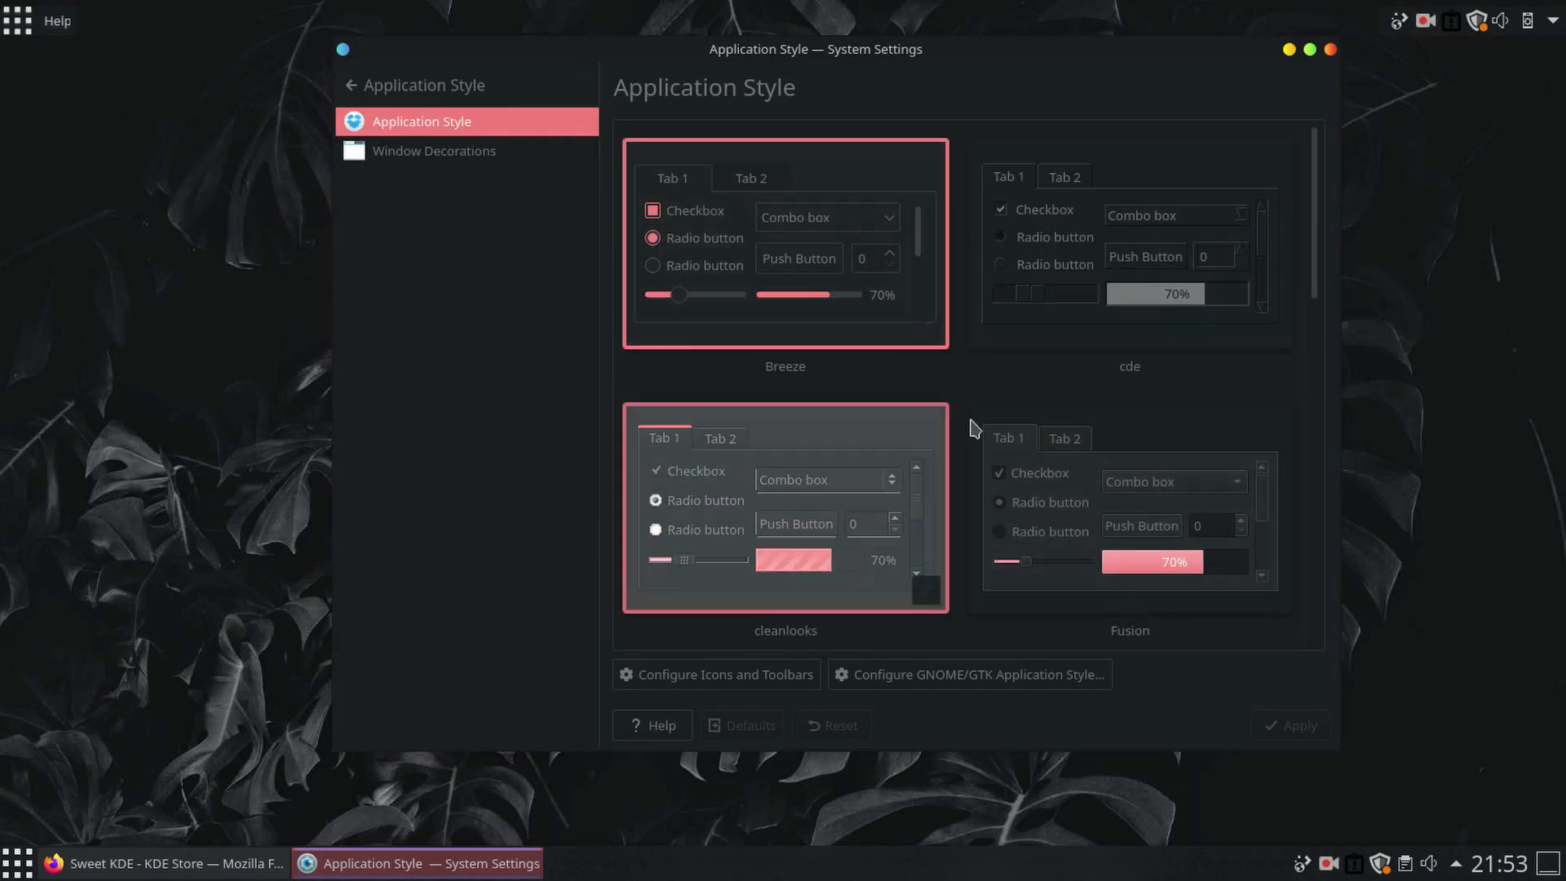
scroll(963, 427, down, 3)
scroll(949, 434, down, 5)
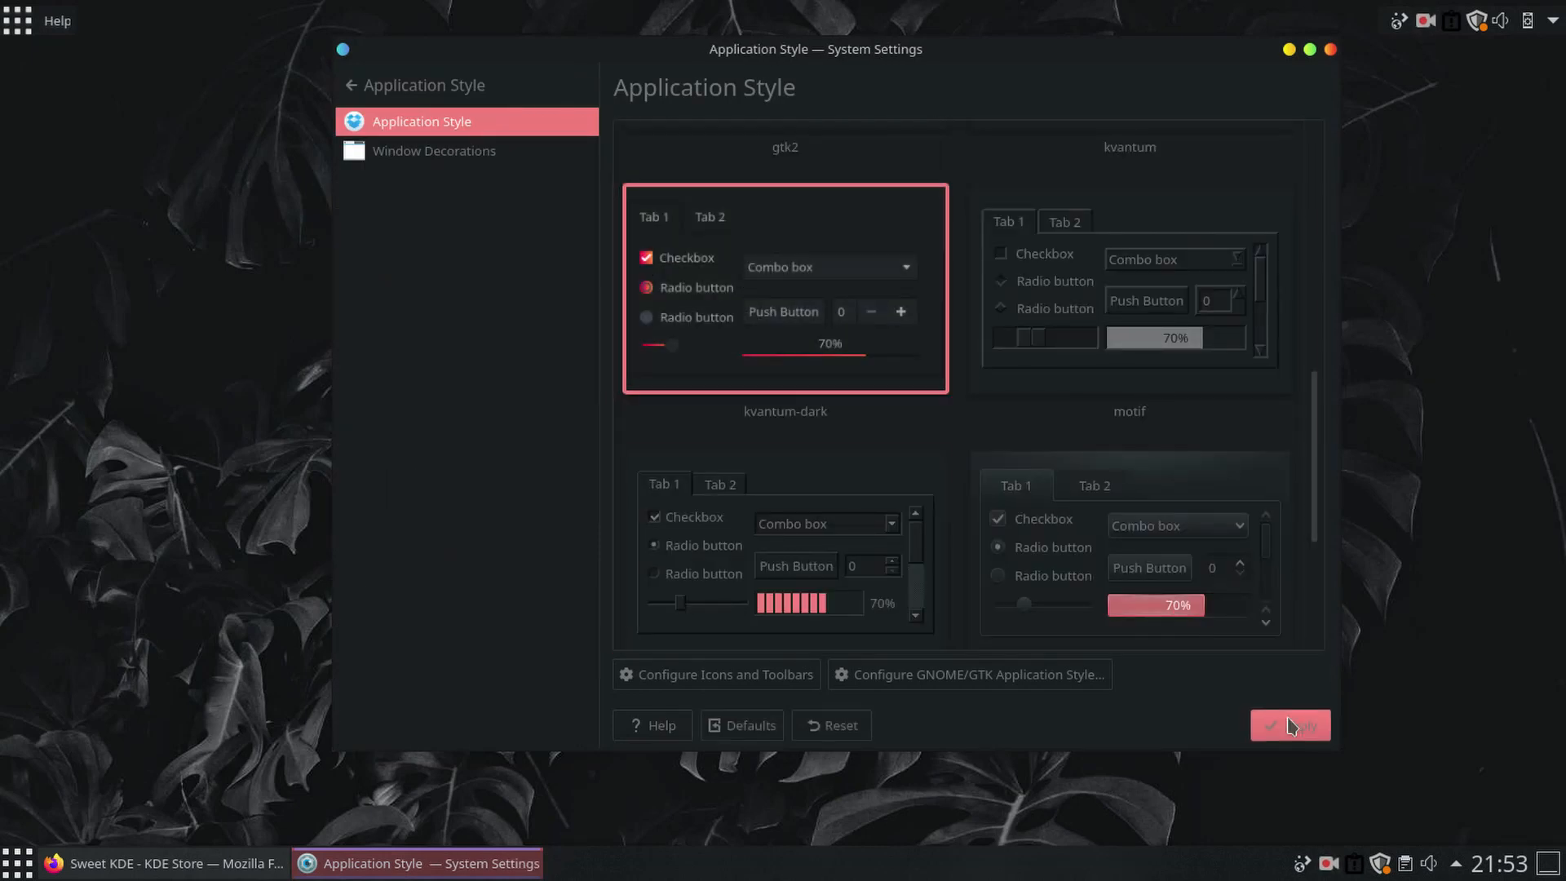
click(1289, 725)
drag(1185, 49, 1114, 120)
click(1207, 97)
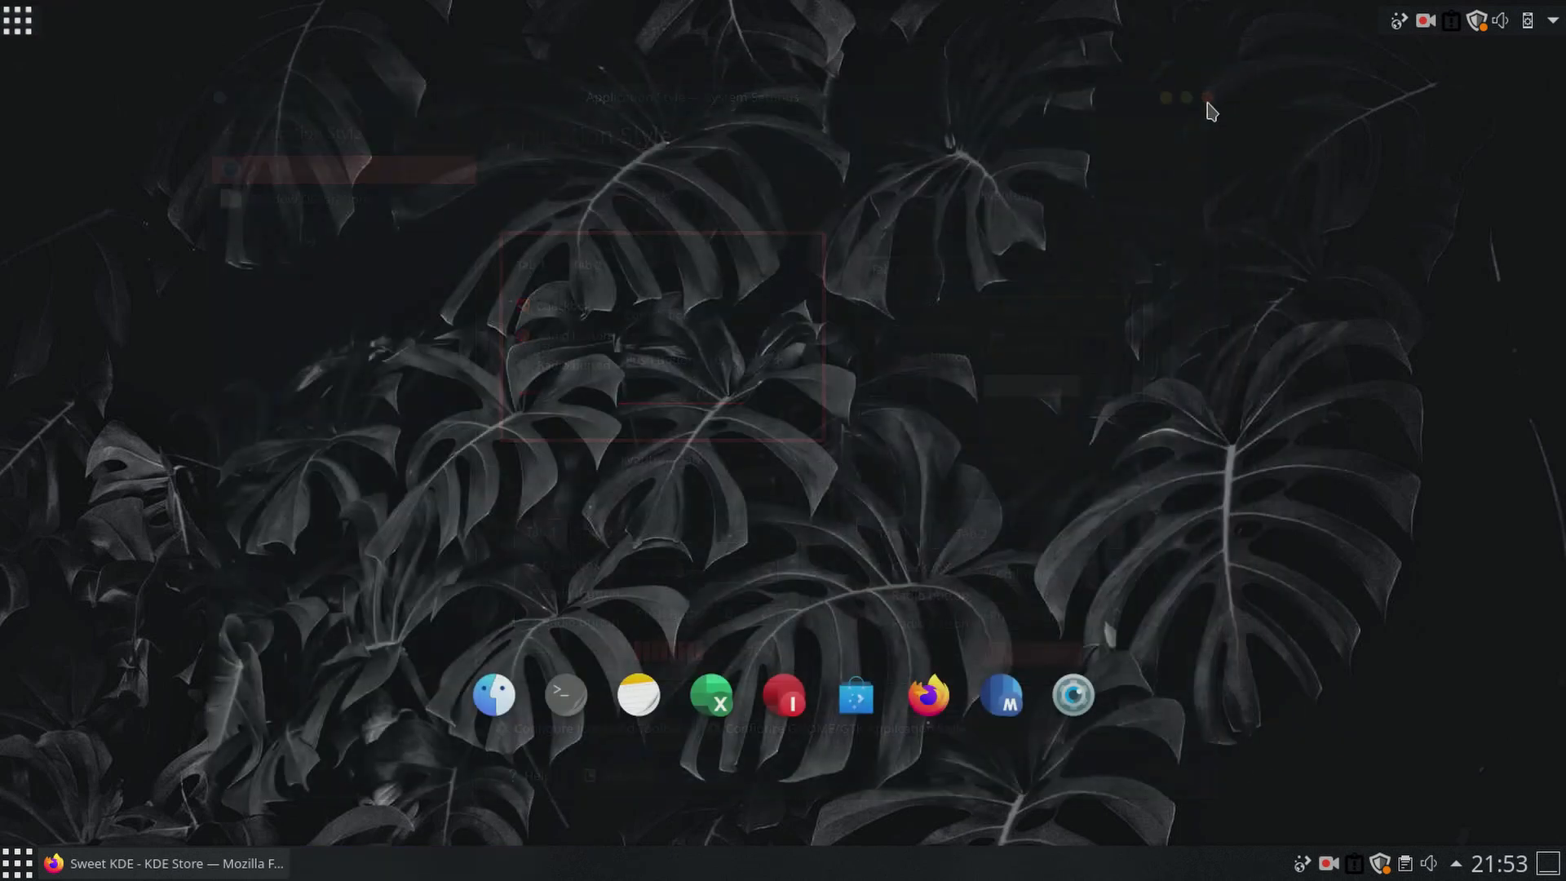
Step: Open the Dolphin file manager, reduce its window height and move the window toward the upper-left area of the desktop
click(23, 23)
click(114, 214)
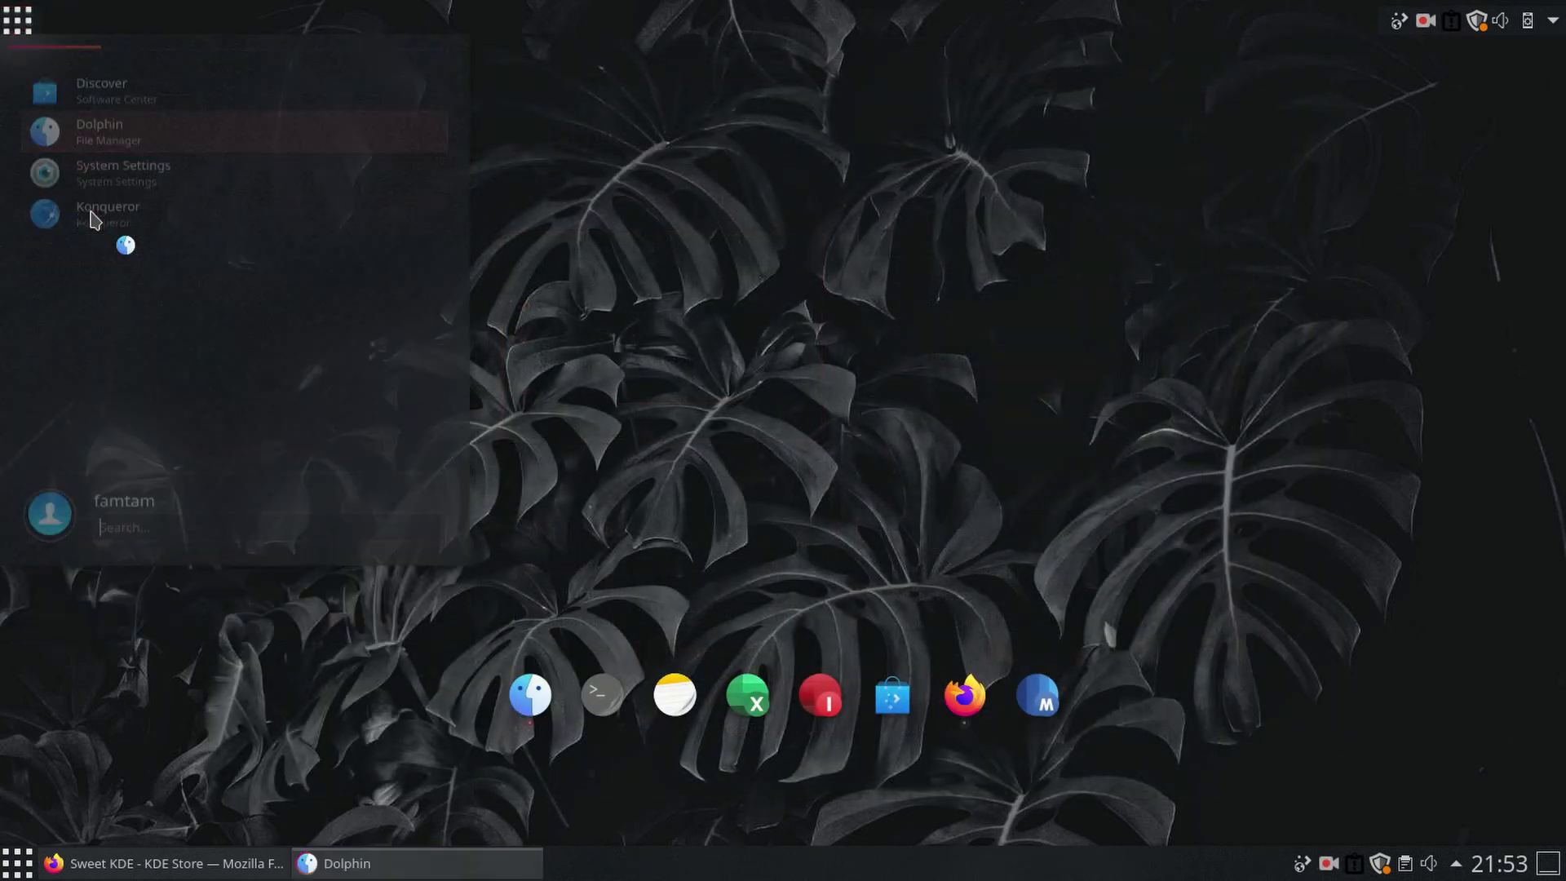
drag(471, 35, 916, 134)
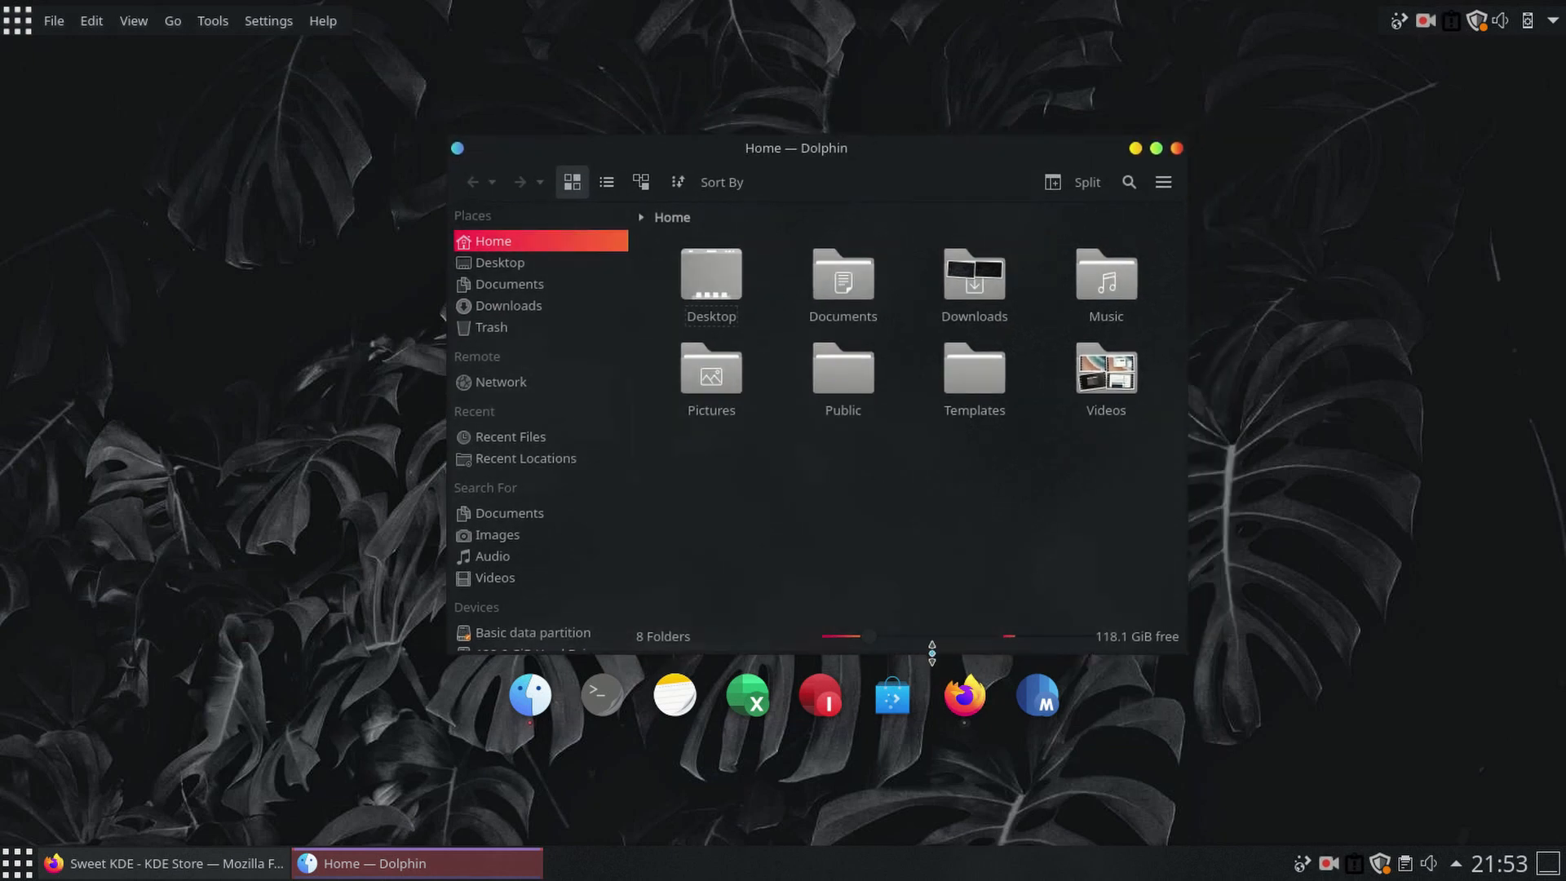
drag(932, 653, 932, 588)
drag(916, 149, 727, 162)
drag(840, 160, 802, 160)
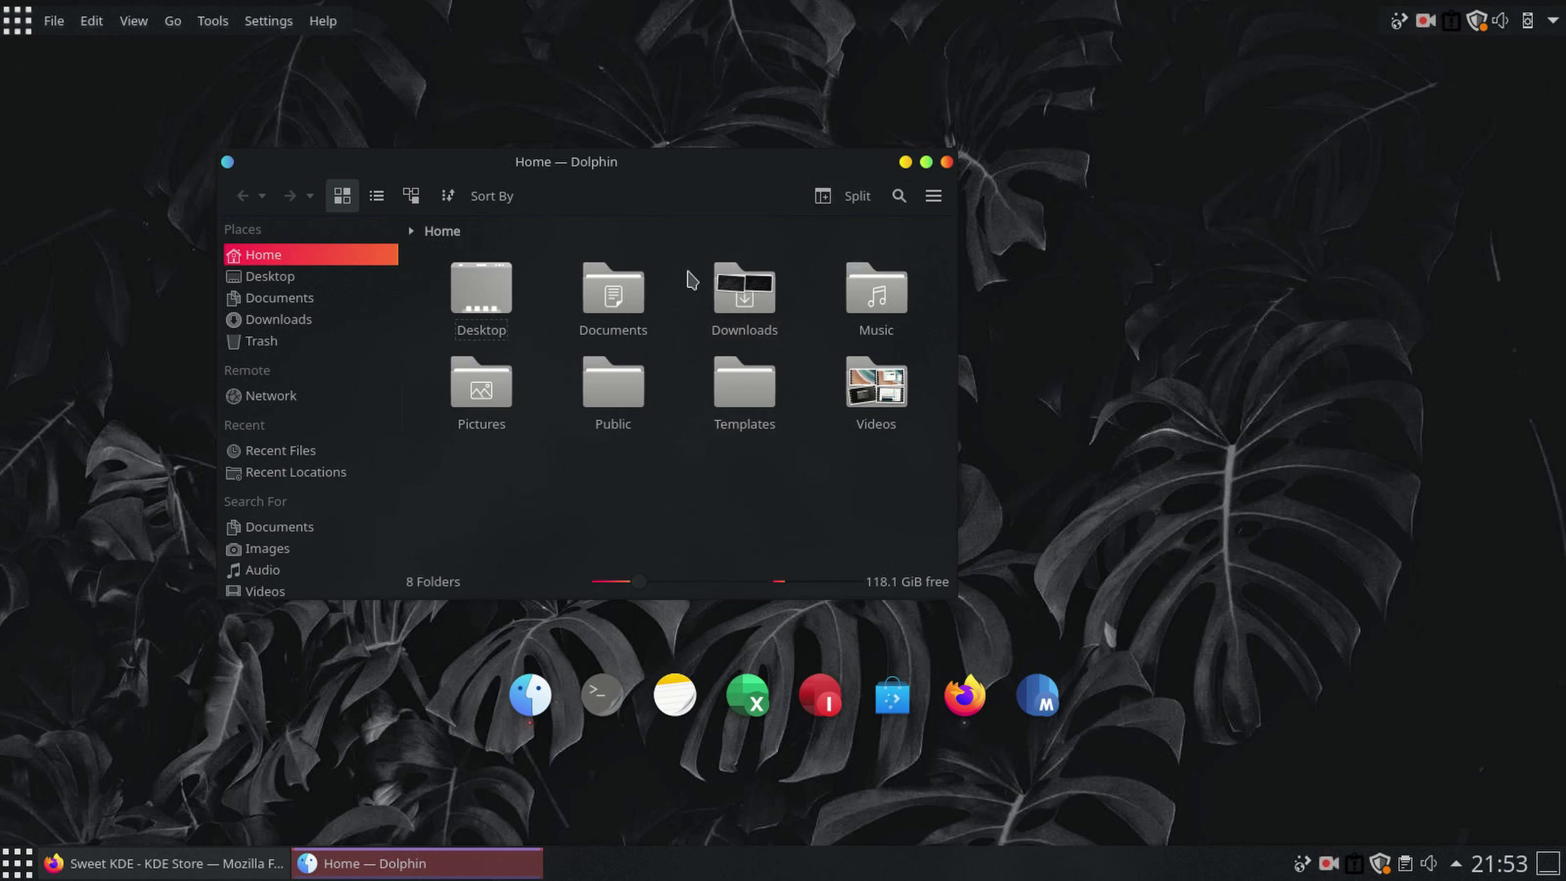
Step: Hide the Places panel in the file manager
click(934, 196)
mouse_move(1207, 690)
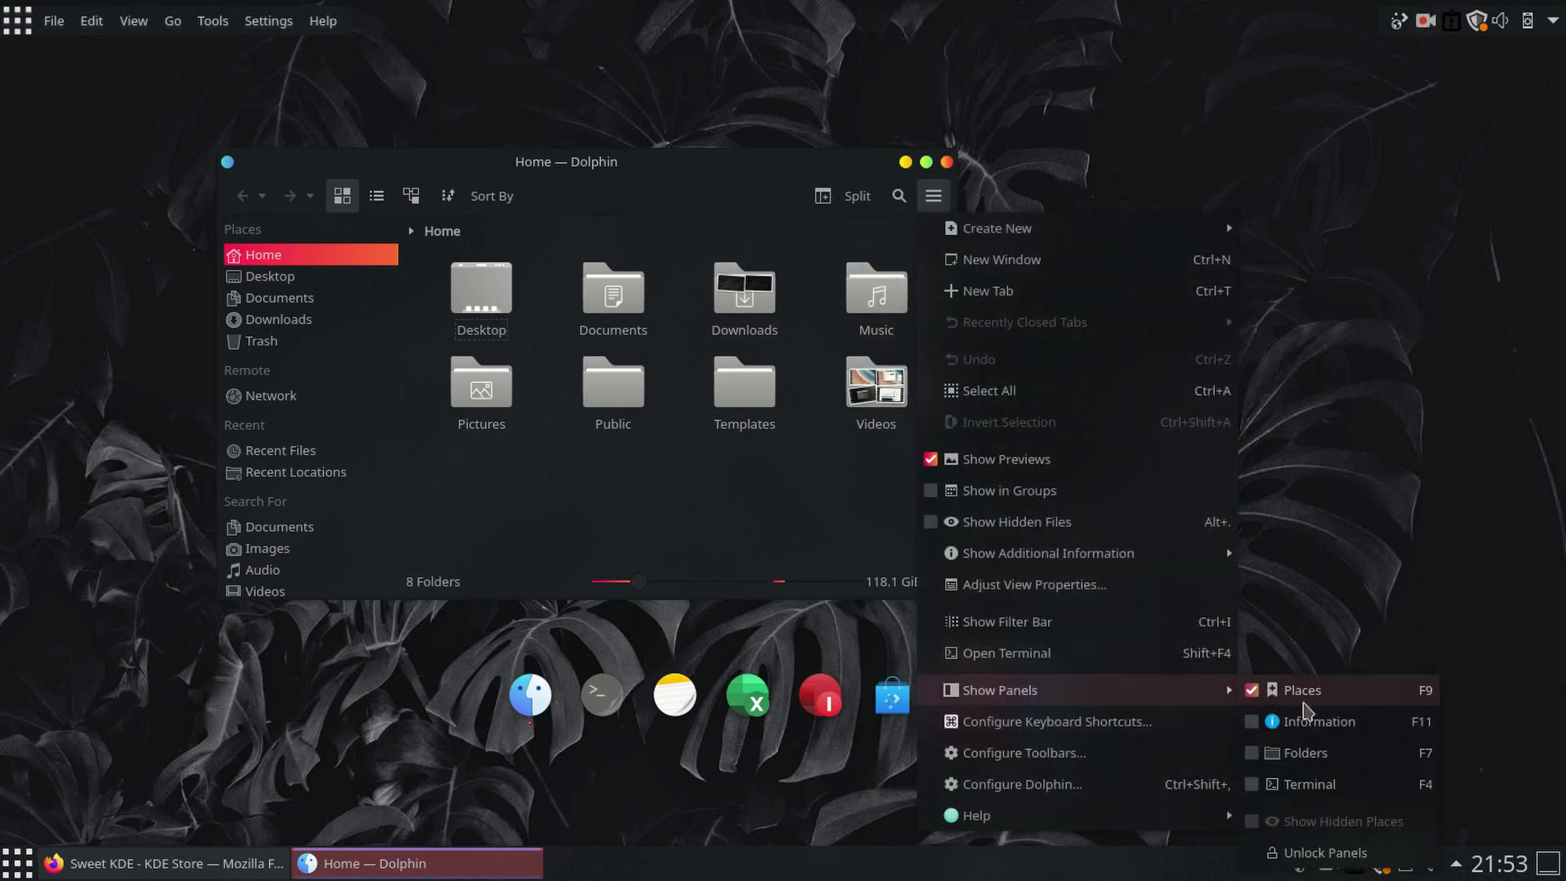
click(1302, 690)
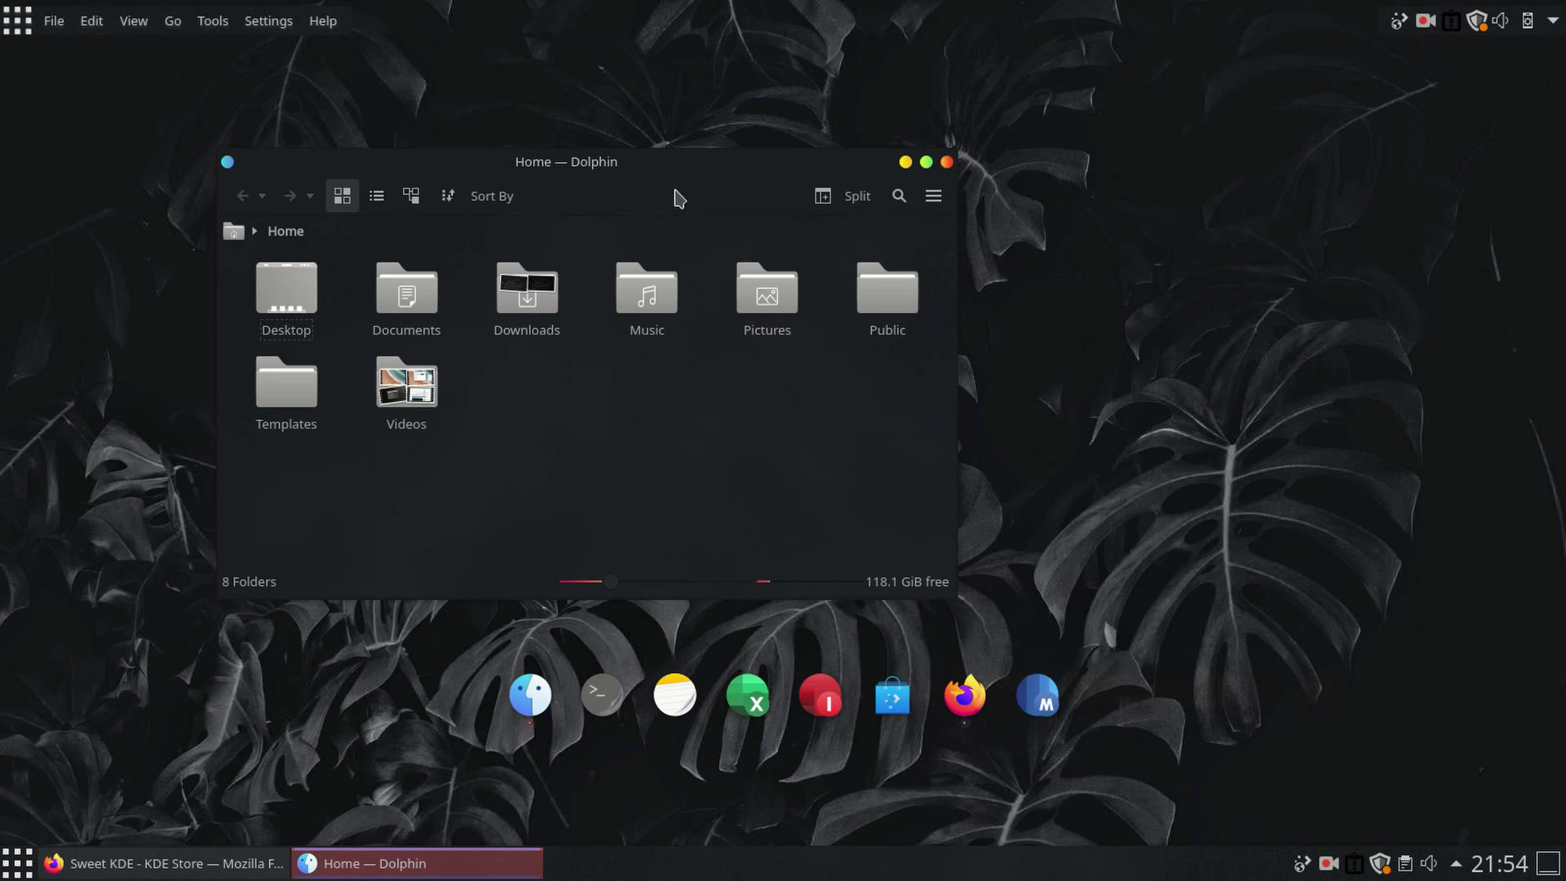
Step: Unlock the file manager's toolbar, dock it vertically along the window's left edge and show its icons without text
right_click(675, 199)
click(718, 300)
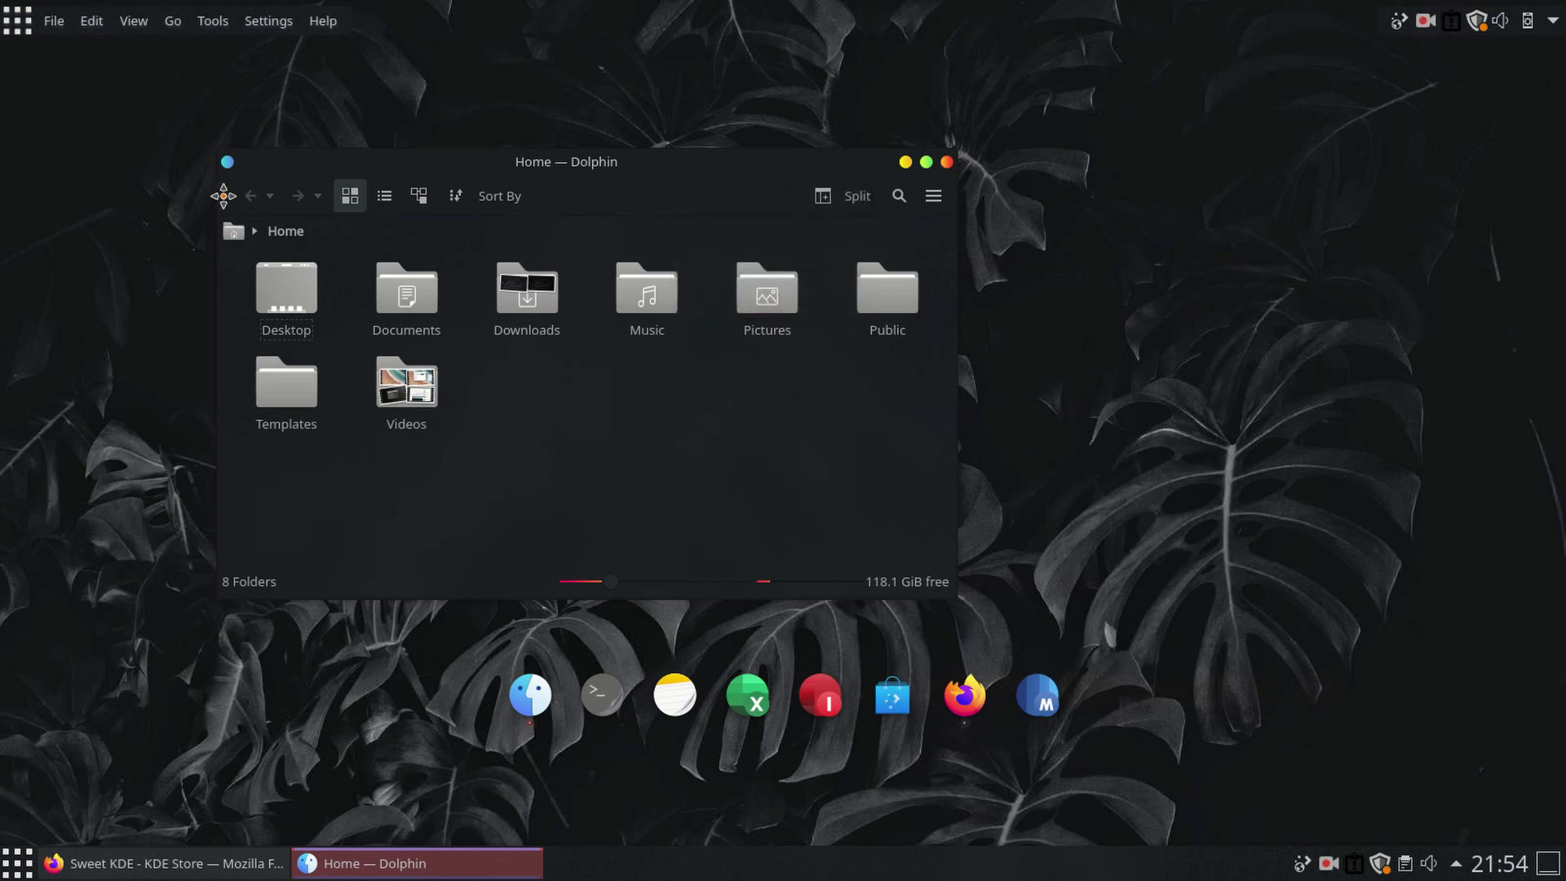
drag(225, 197, 228, 280)
right_click(270, 448)
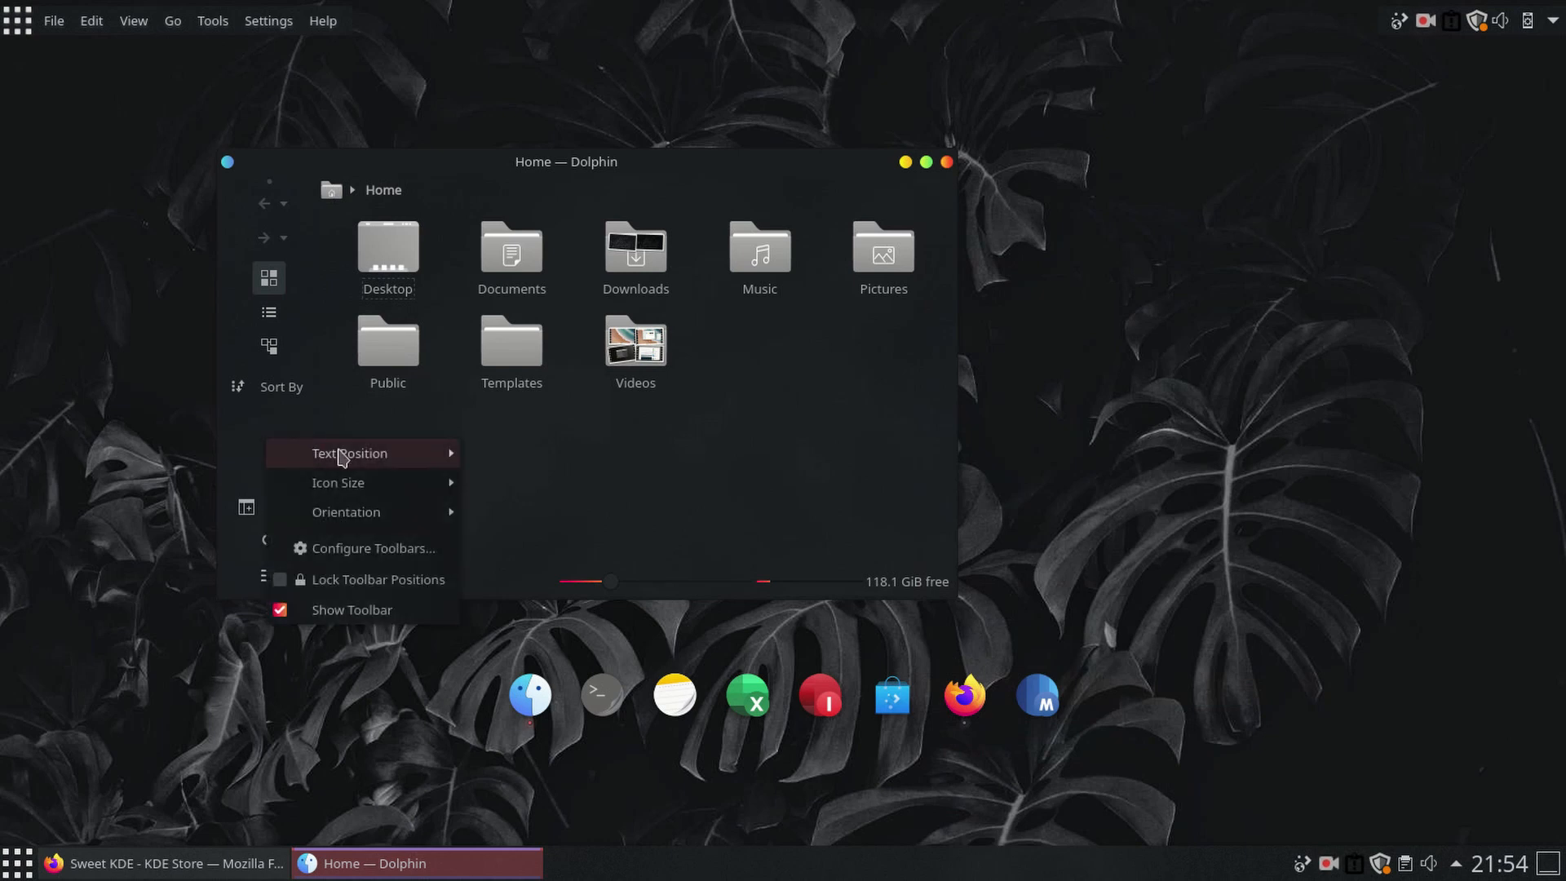
mouse_move(408, 454)
click(559, 459)
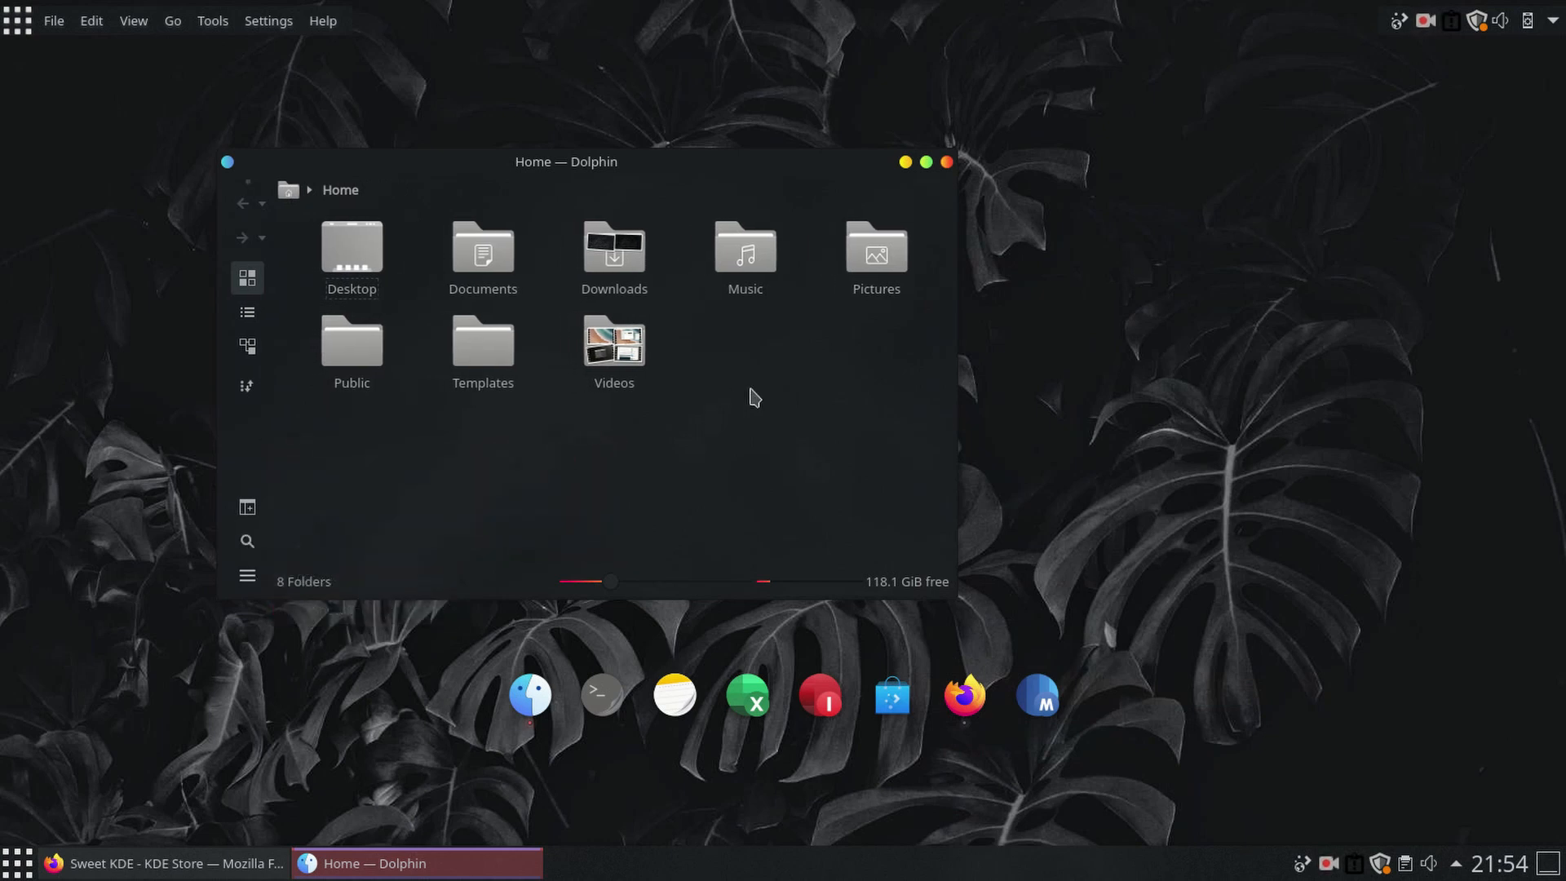
Step: Shift the file manager window slightly and hide the space information in its status bar
drag(718, 160, 772, 154)
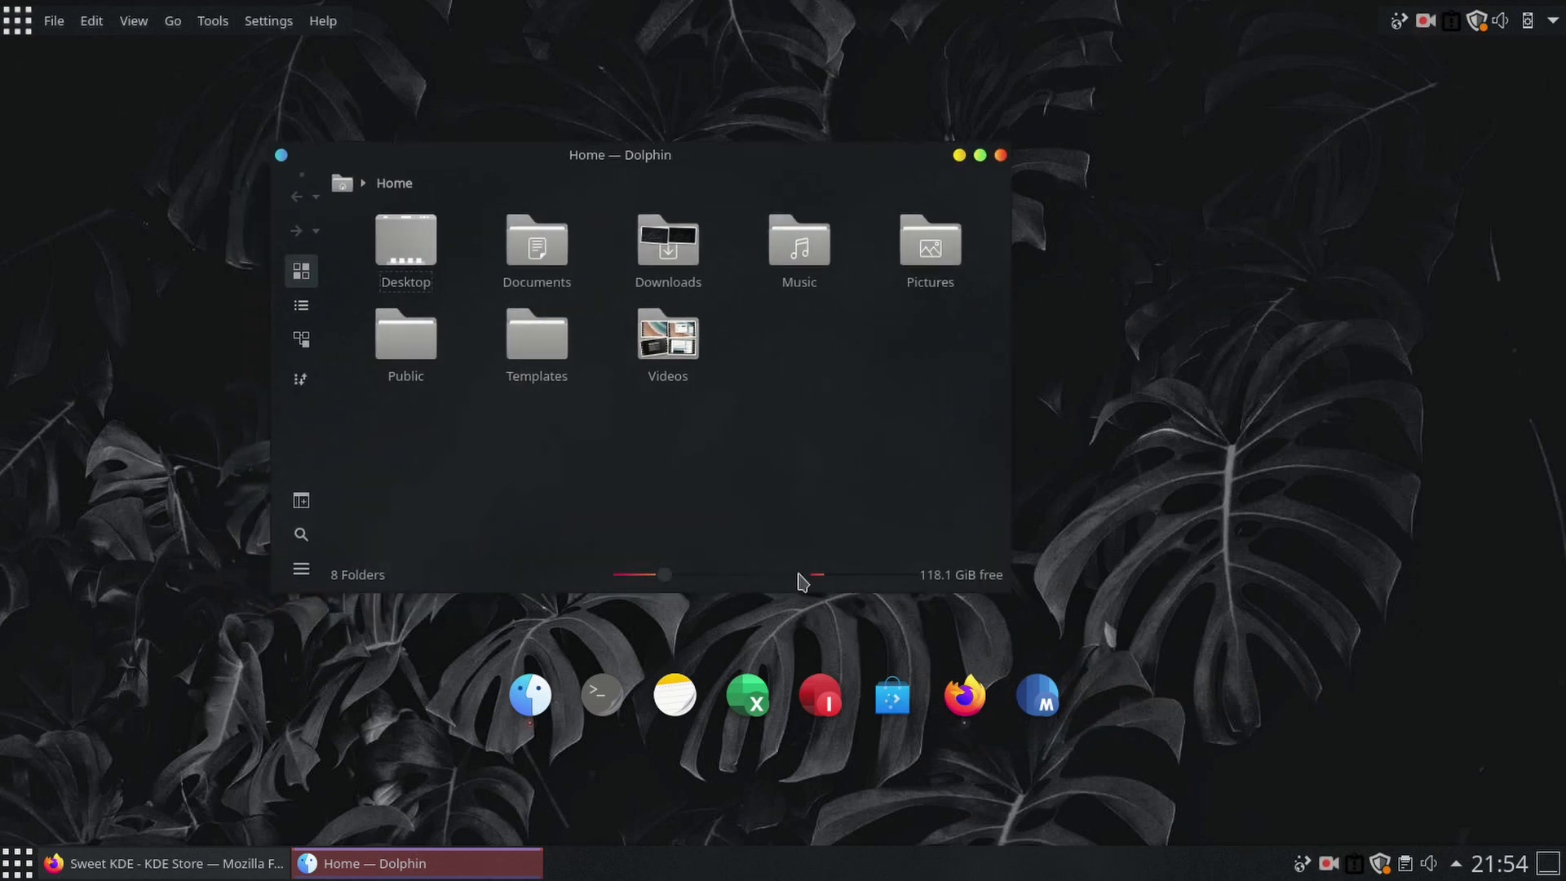
right_click(847, 575)
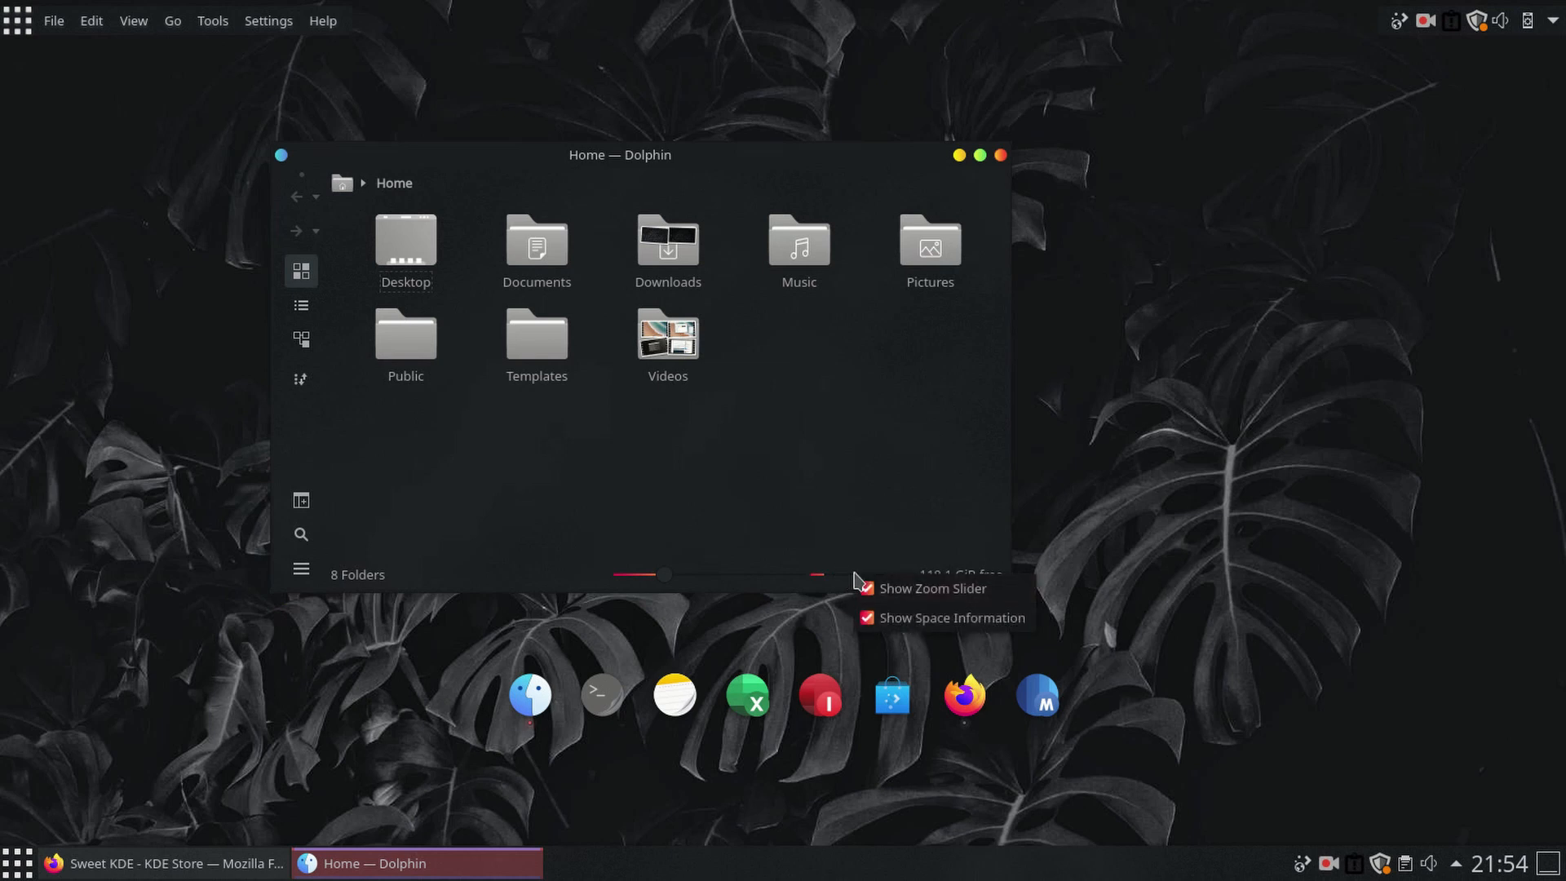
click(897, 617)
Step: Turn off file previews and zoom the folder icons down to the smallest size
click(301, 568)
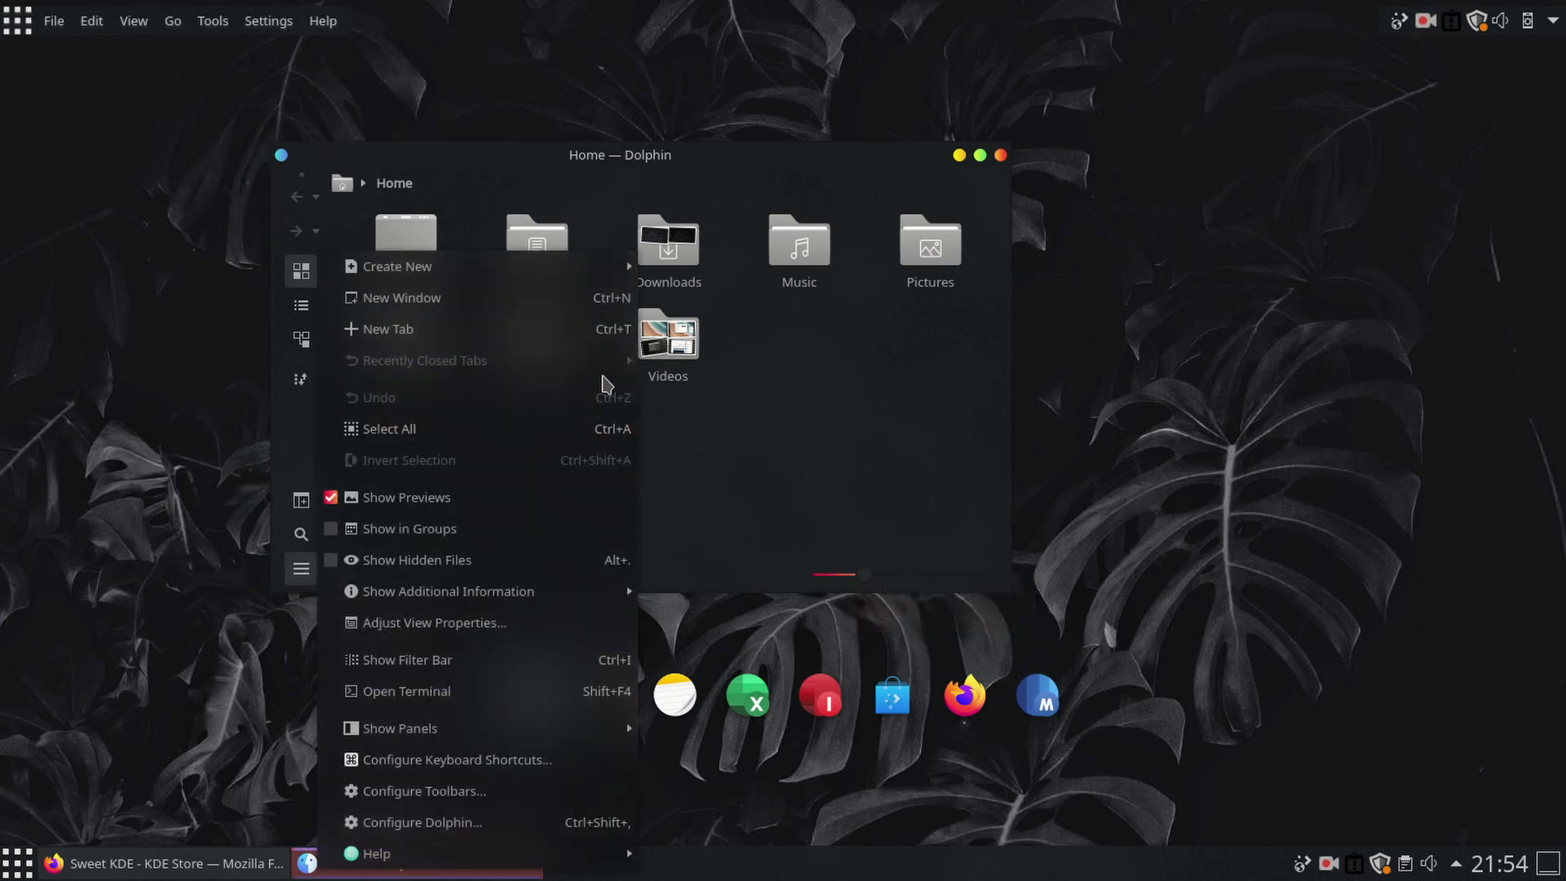
click(497, 499)
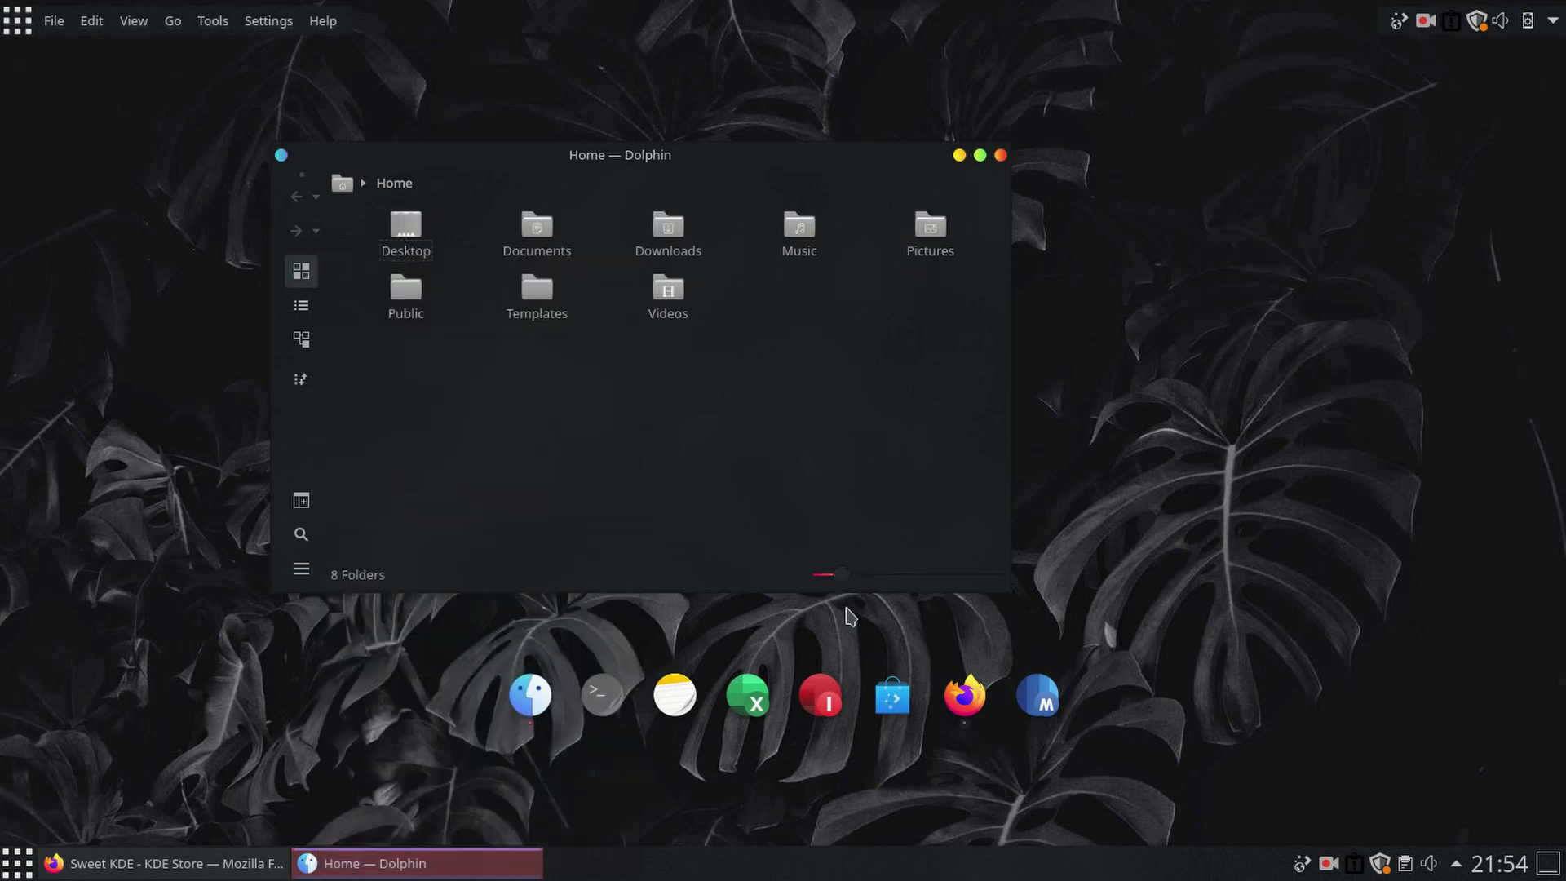
drag(834, 580, 820, 571)
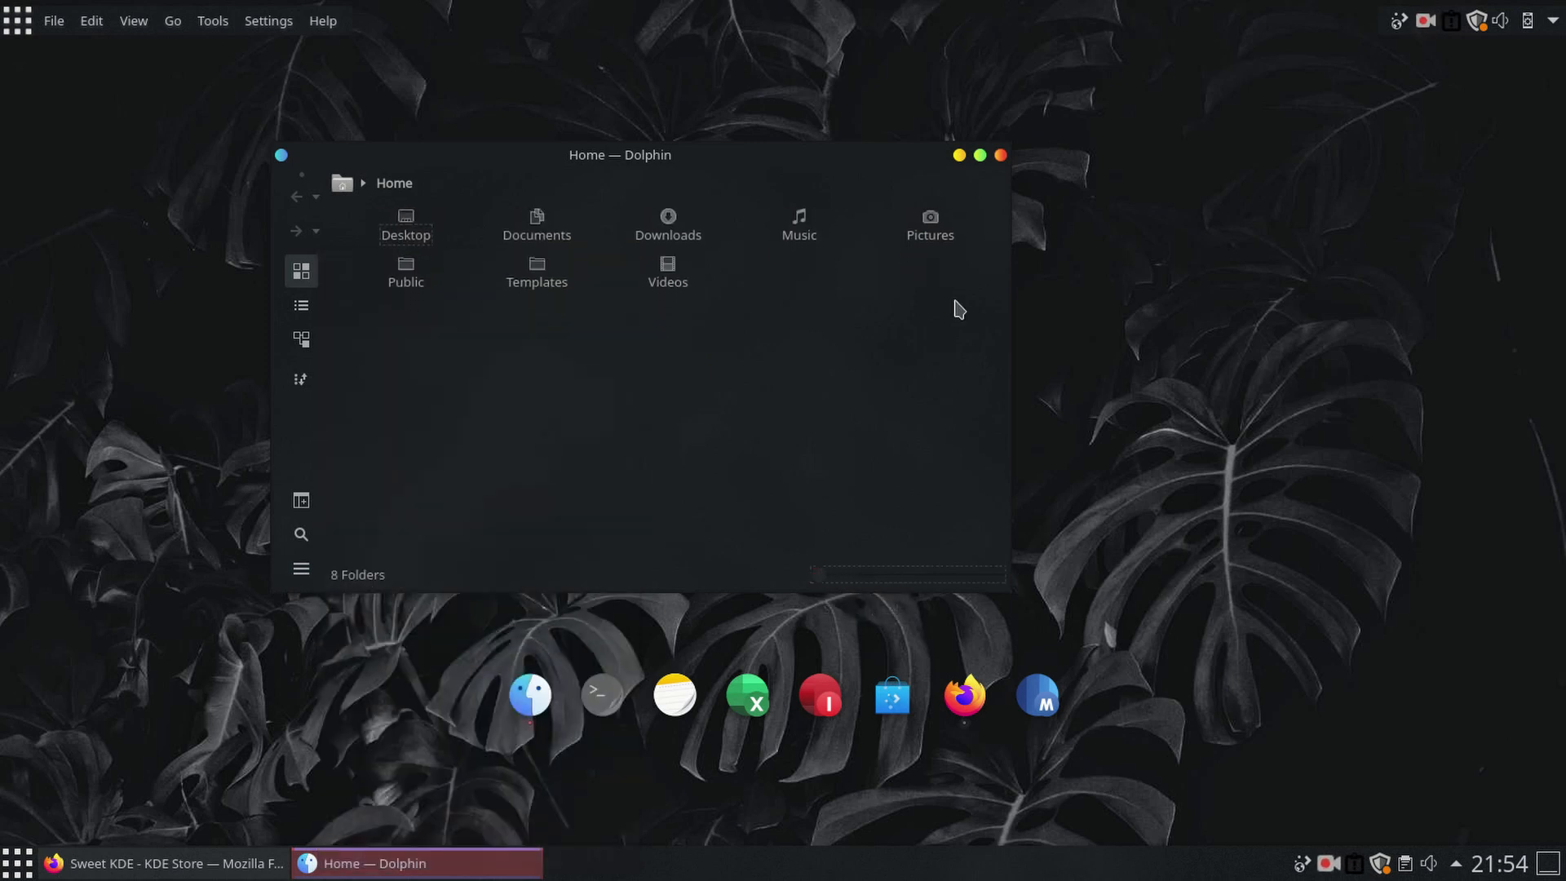
Step: Make the file manager window narrower and shorter, and move it toward the middle of the desktop
drag(1010, 289, 853, 286)
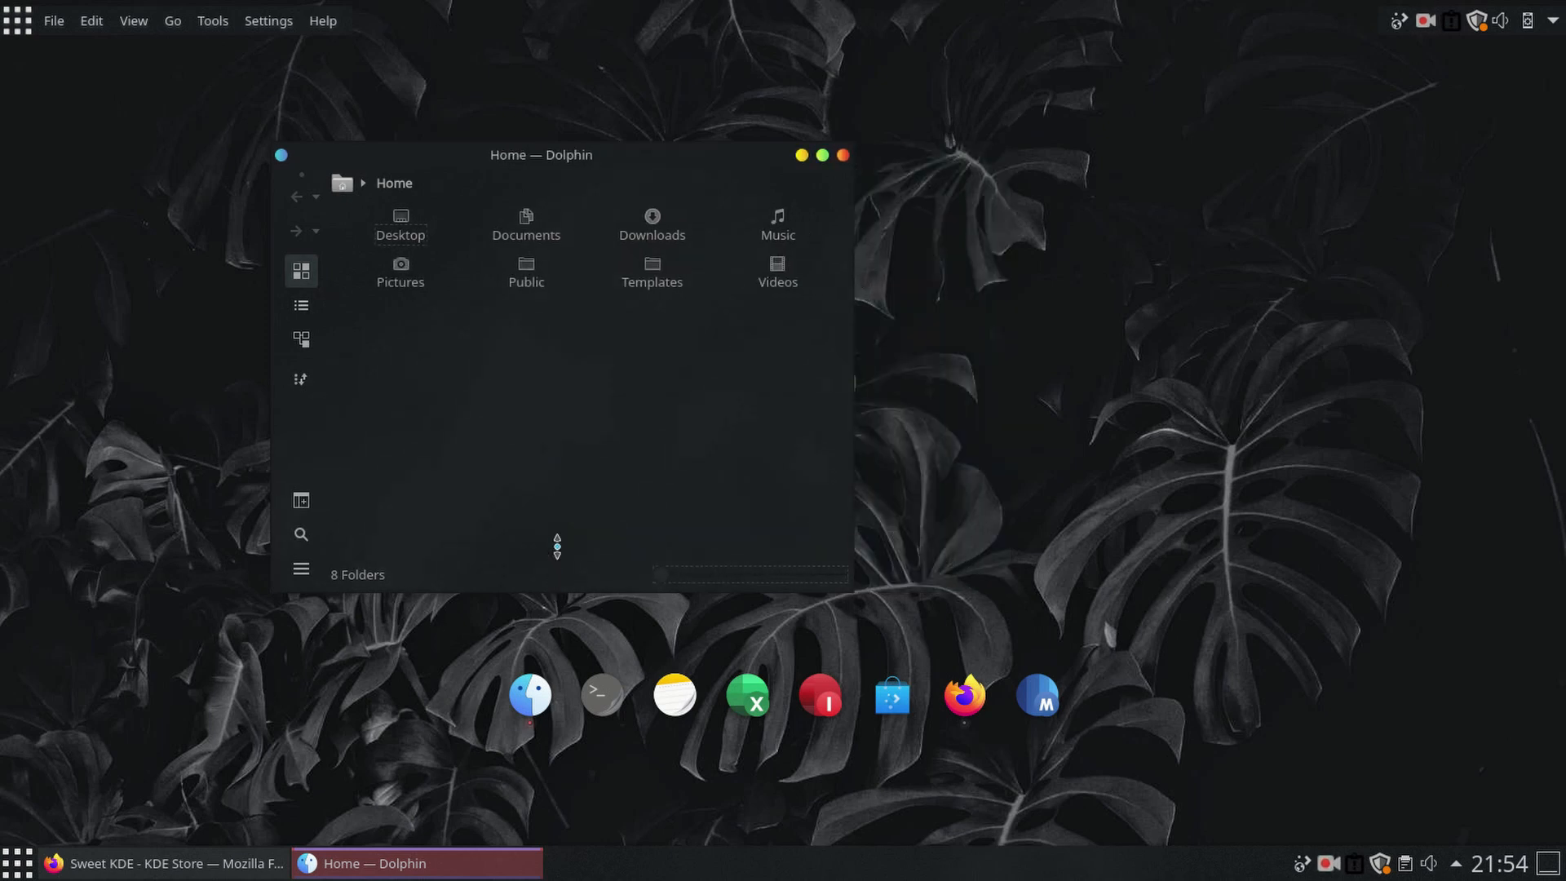
drag(558, 547, 560, 469)
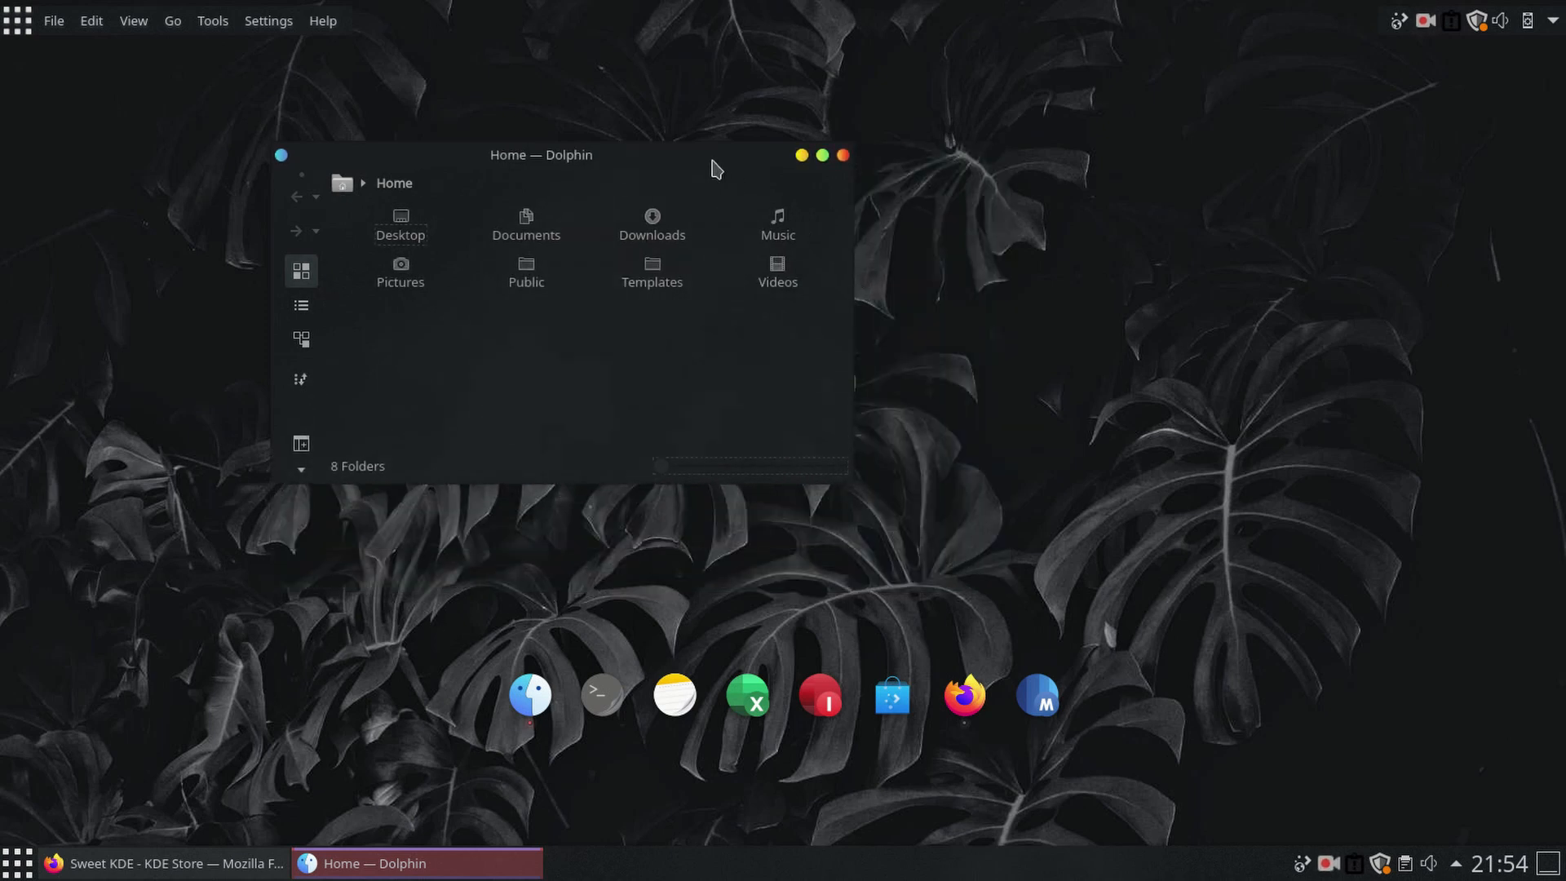
drag(716, 169, 893, 249)
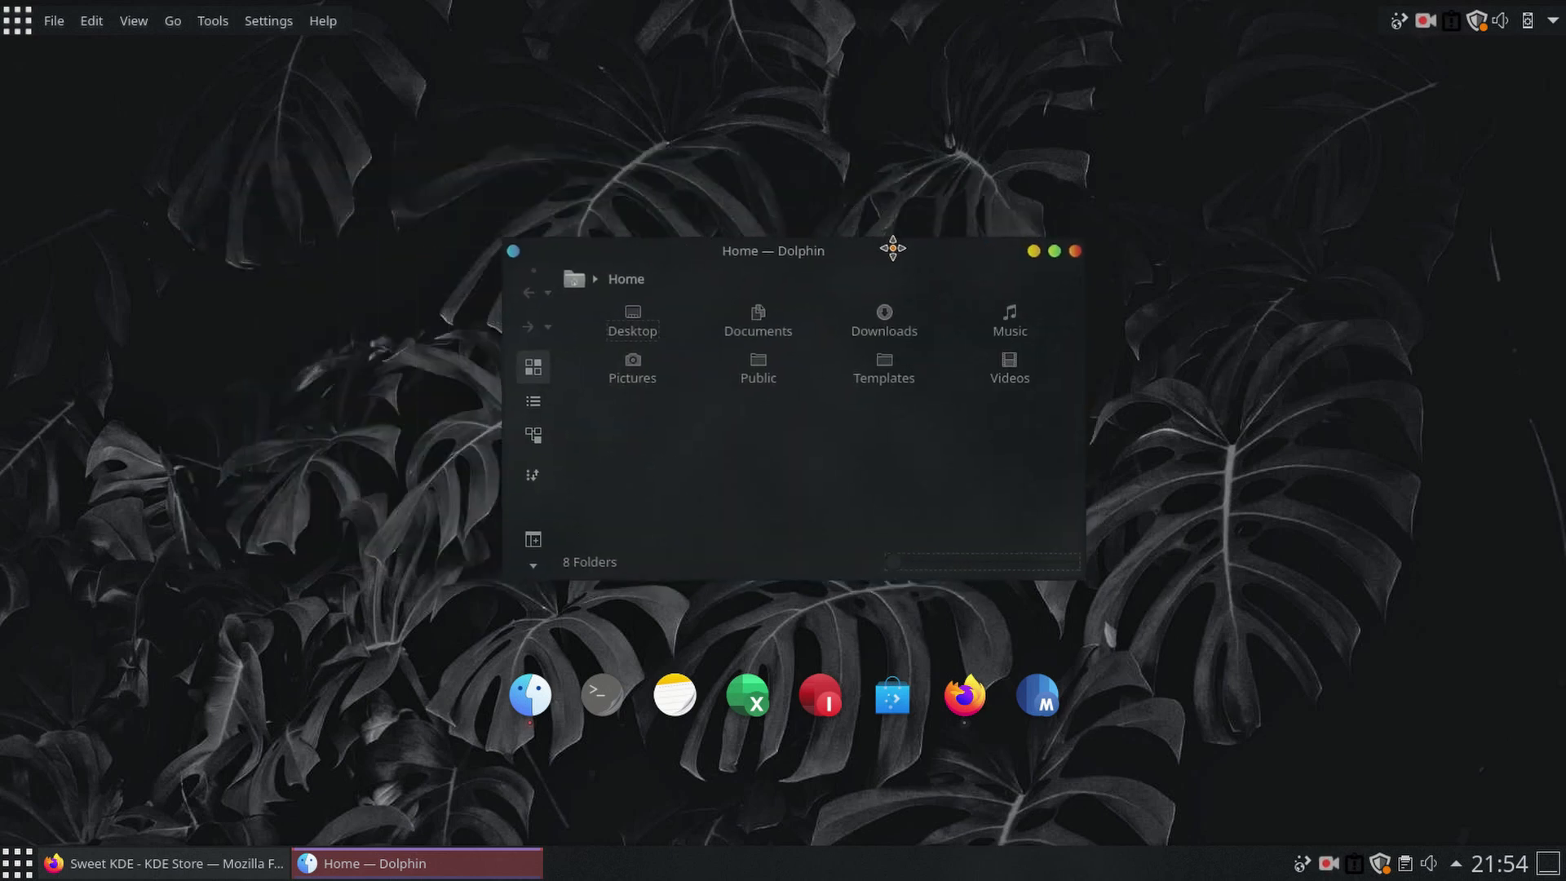
Step: Minimize and restore the Dolphin window repeatedly from the dock, and close it
click(544, 700)
click(544, 700)
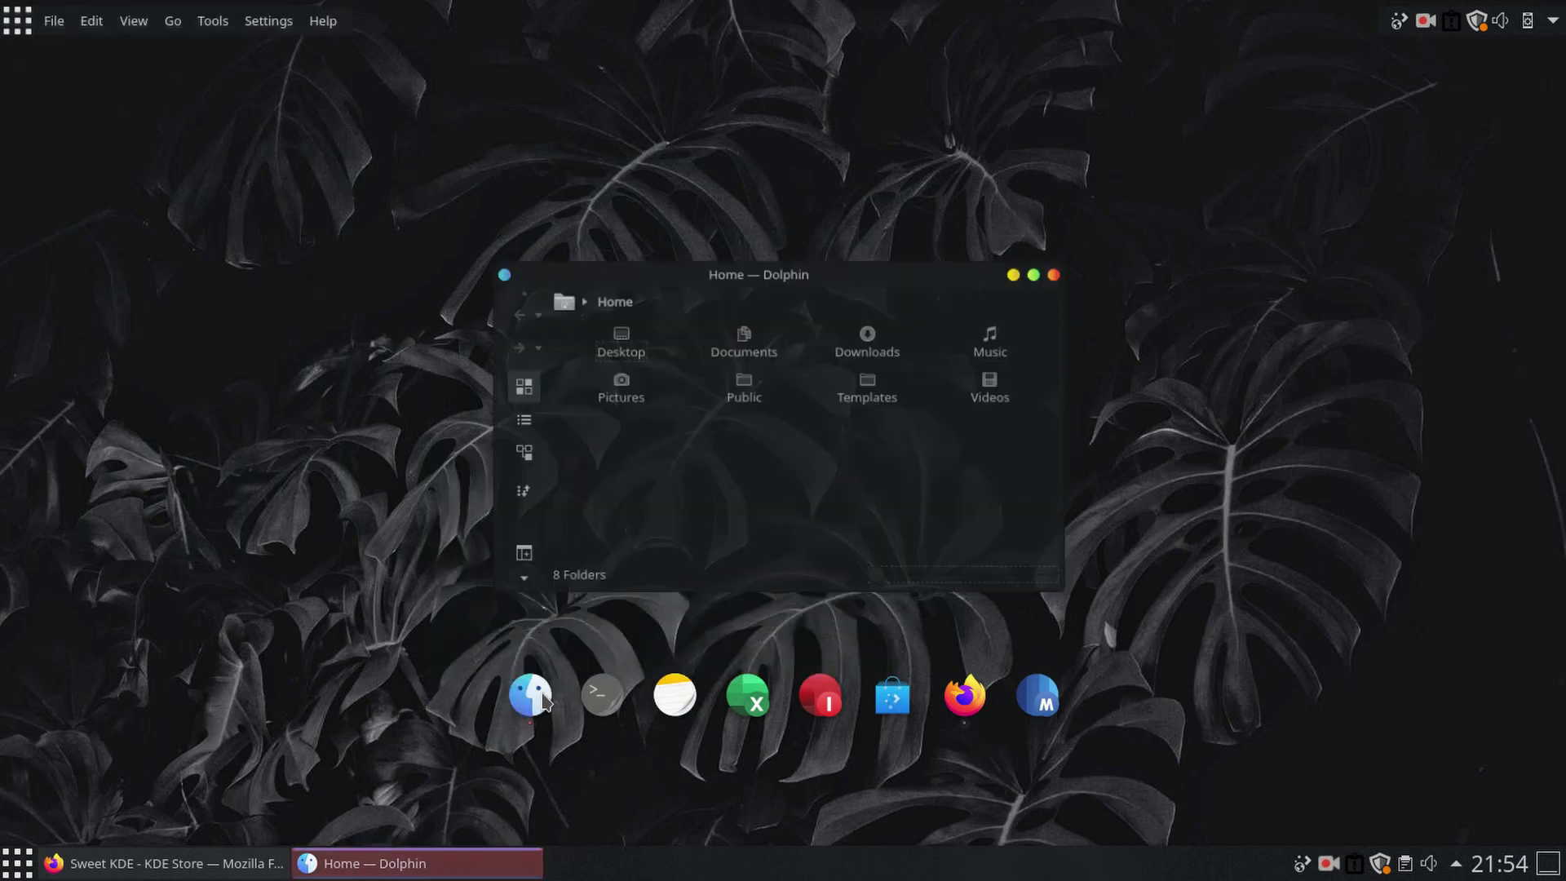
click(544, 700)
click(544, 700)
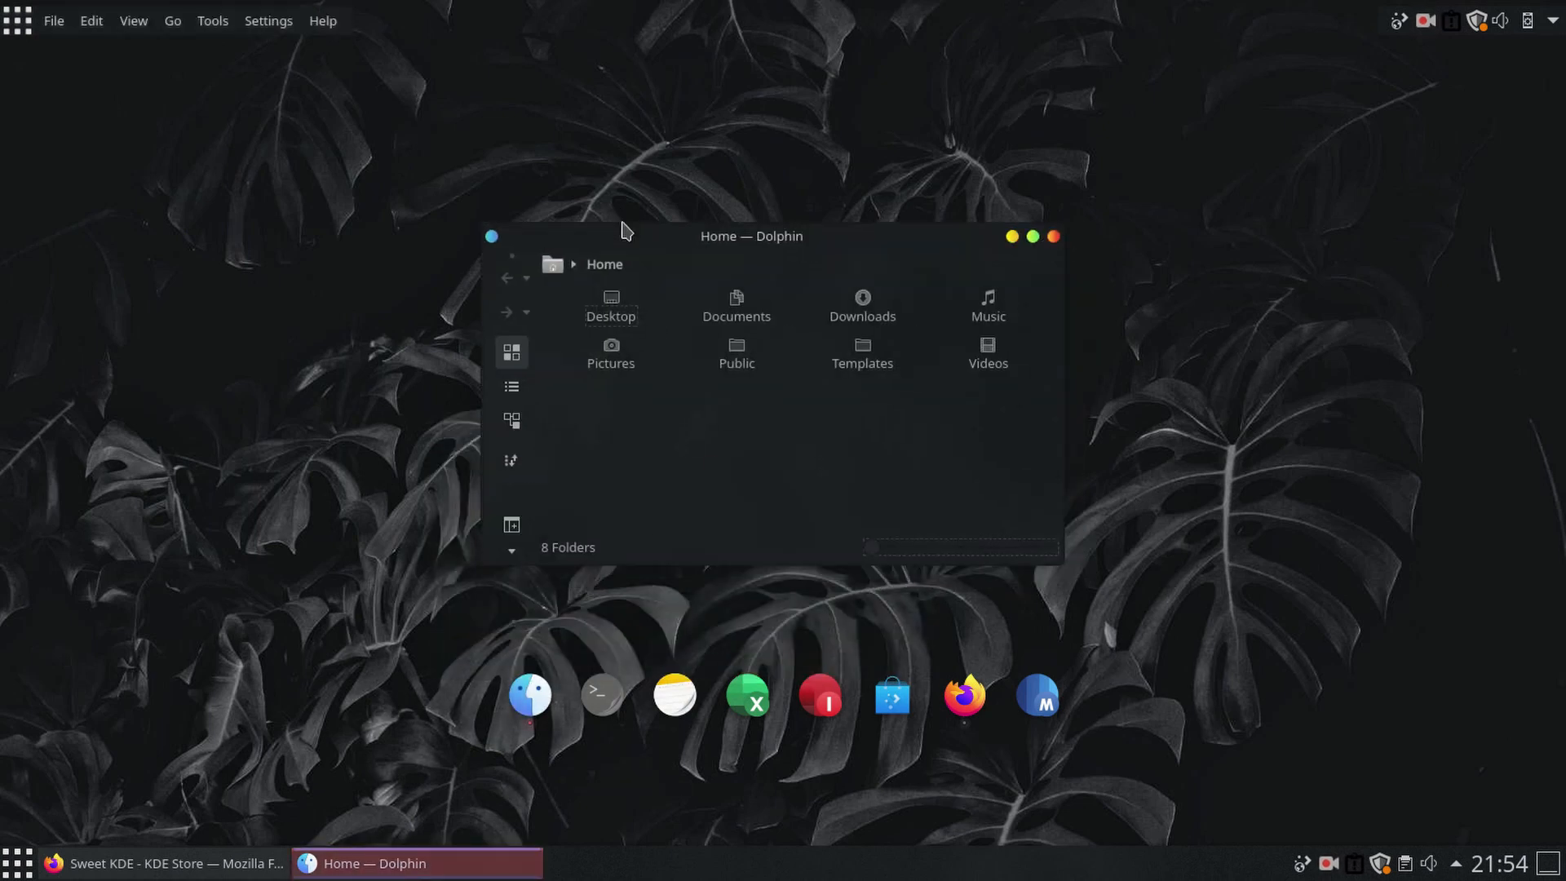
click(1052, 238)
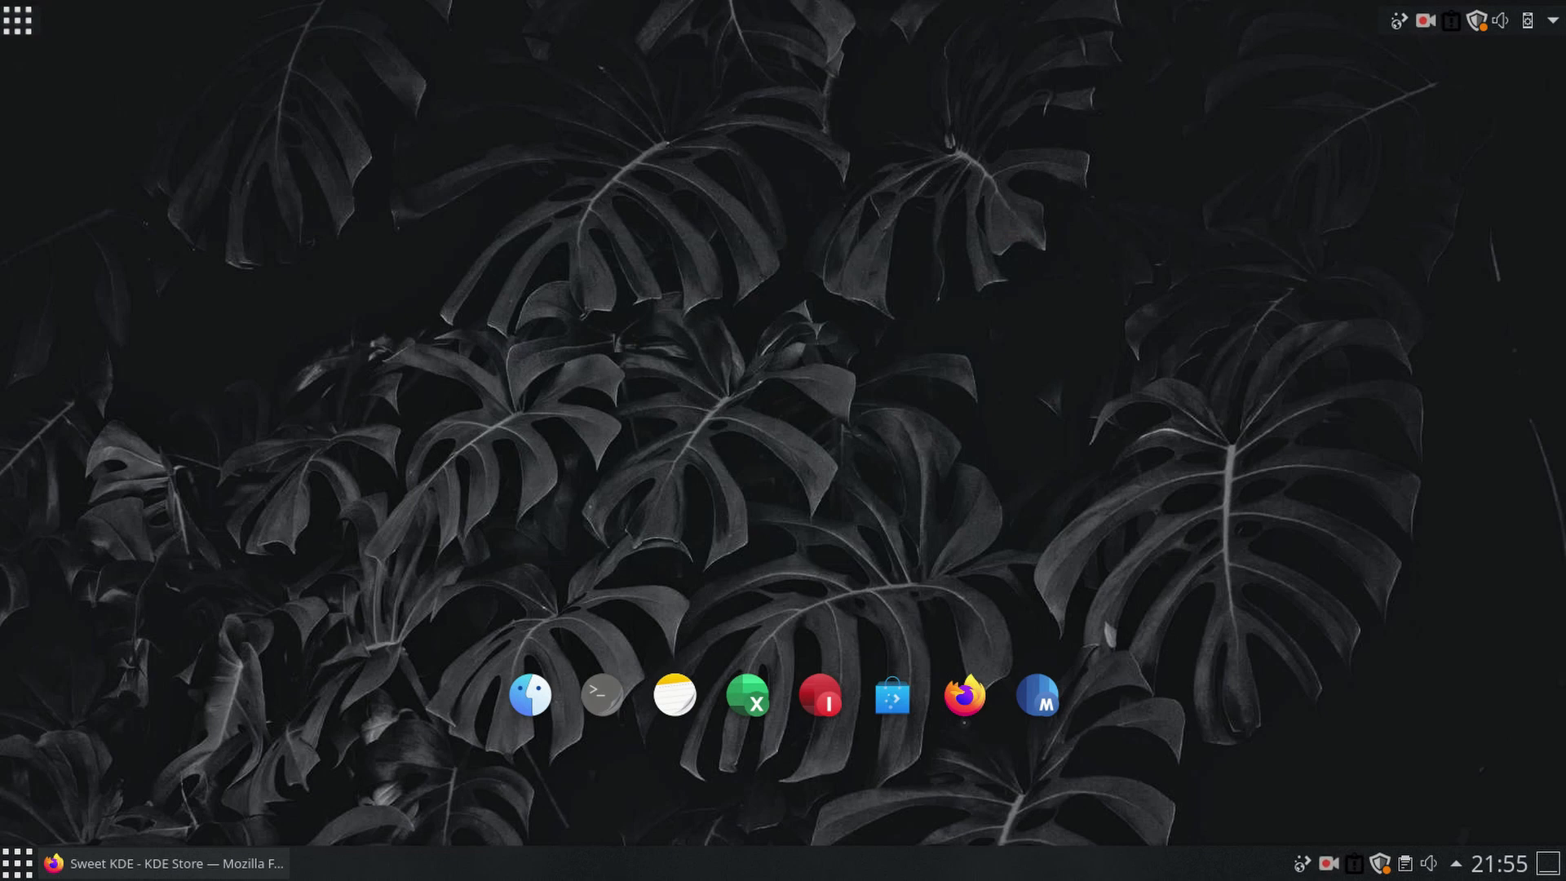
Step: Open the desktop's widget list and start the download dialog for new Plasma widgets
right_click(674, 695)
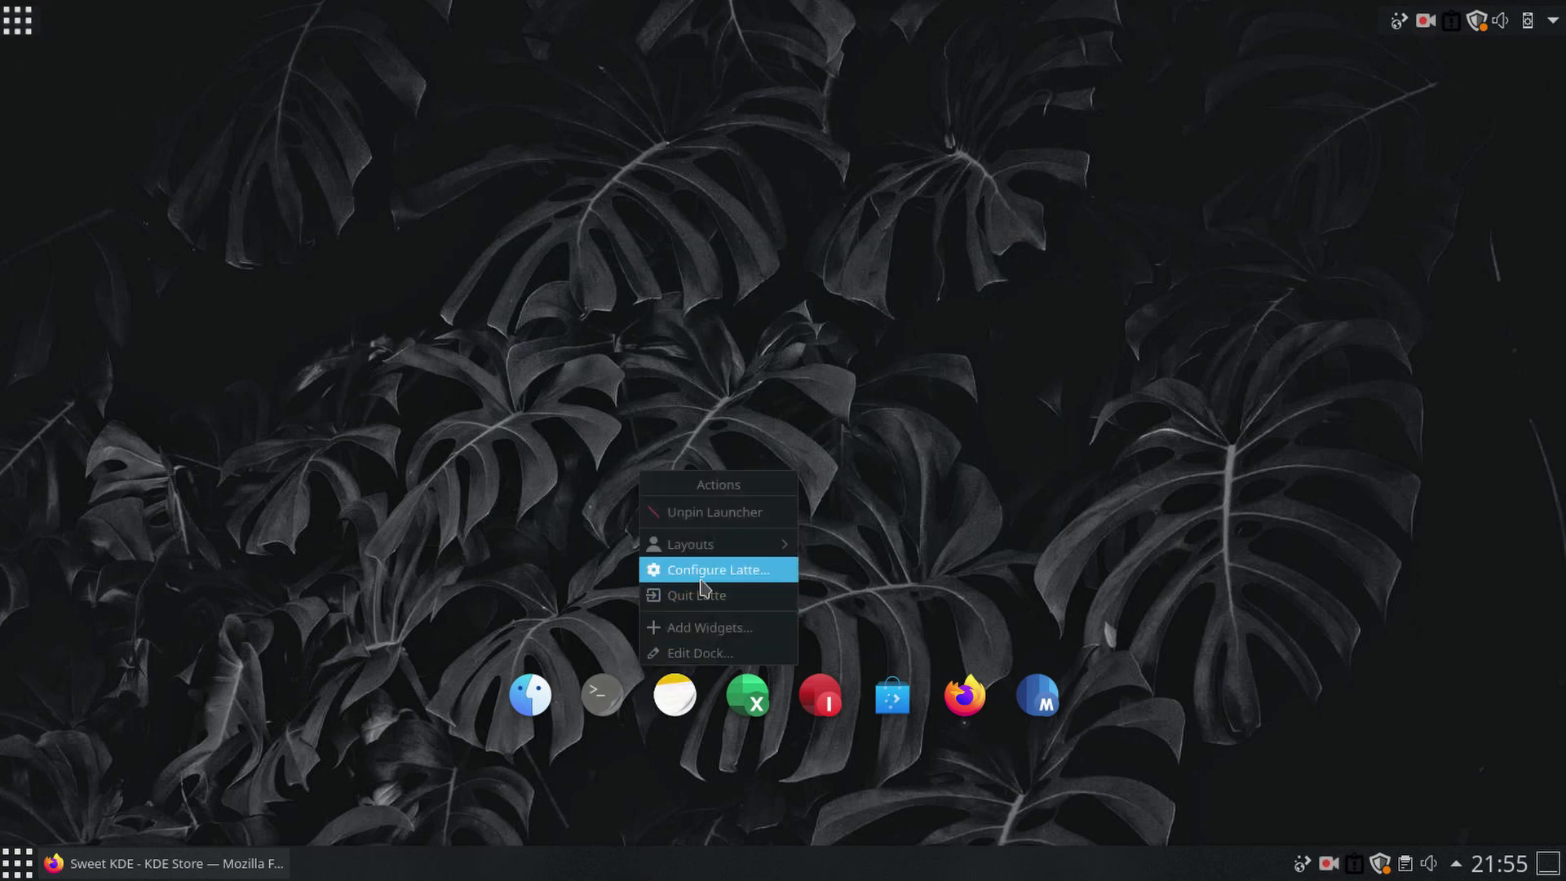
right_click(665, 874)
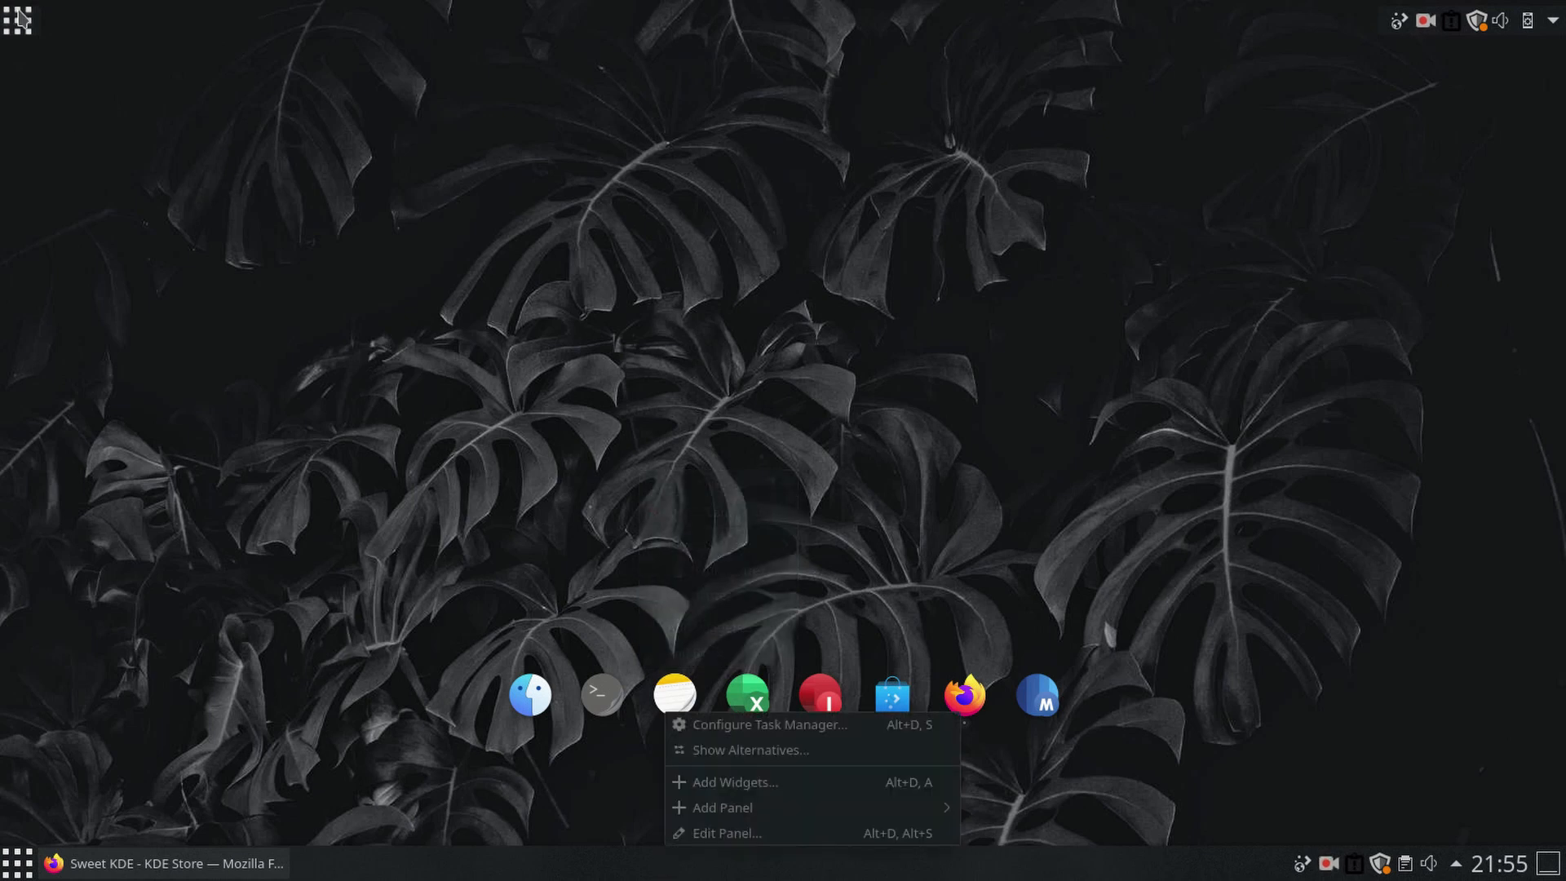
click(744, 785)
scroll(155, 408, down, 2)
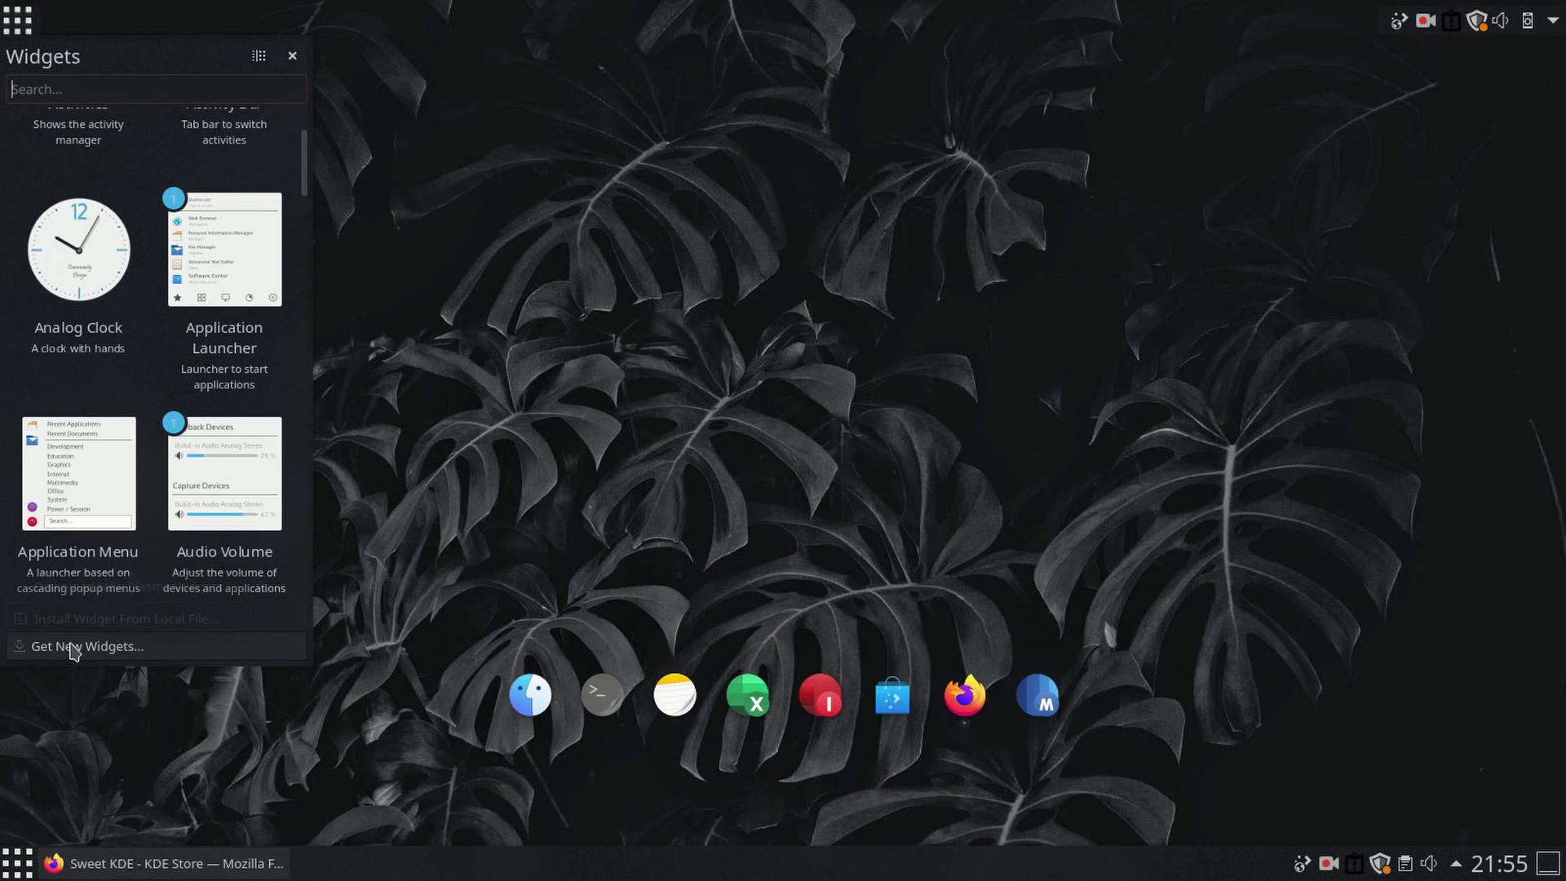
click(72, 646)
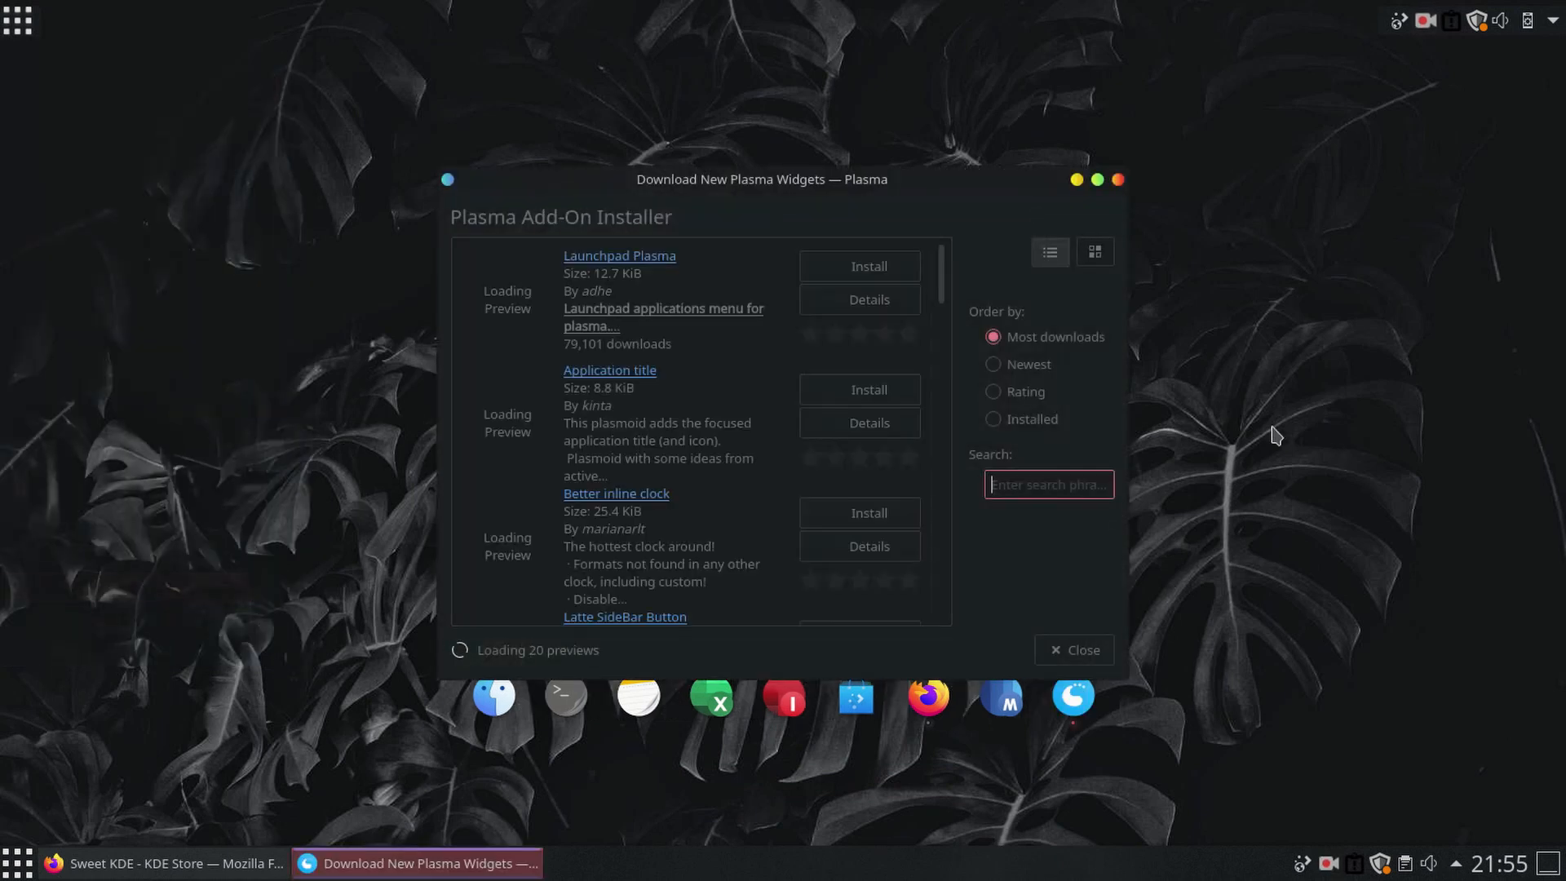
Step: Search the downloadable widgets for "clock" and install Plasma Fancy Clock and Split Digital Clock
text(clock)
scroll(713, 484, down, 3)
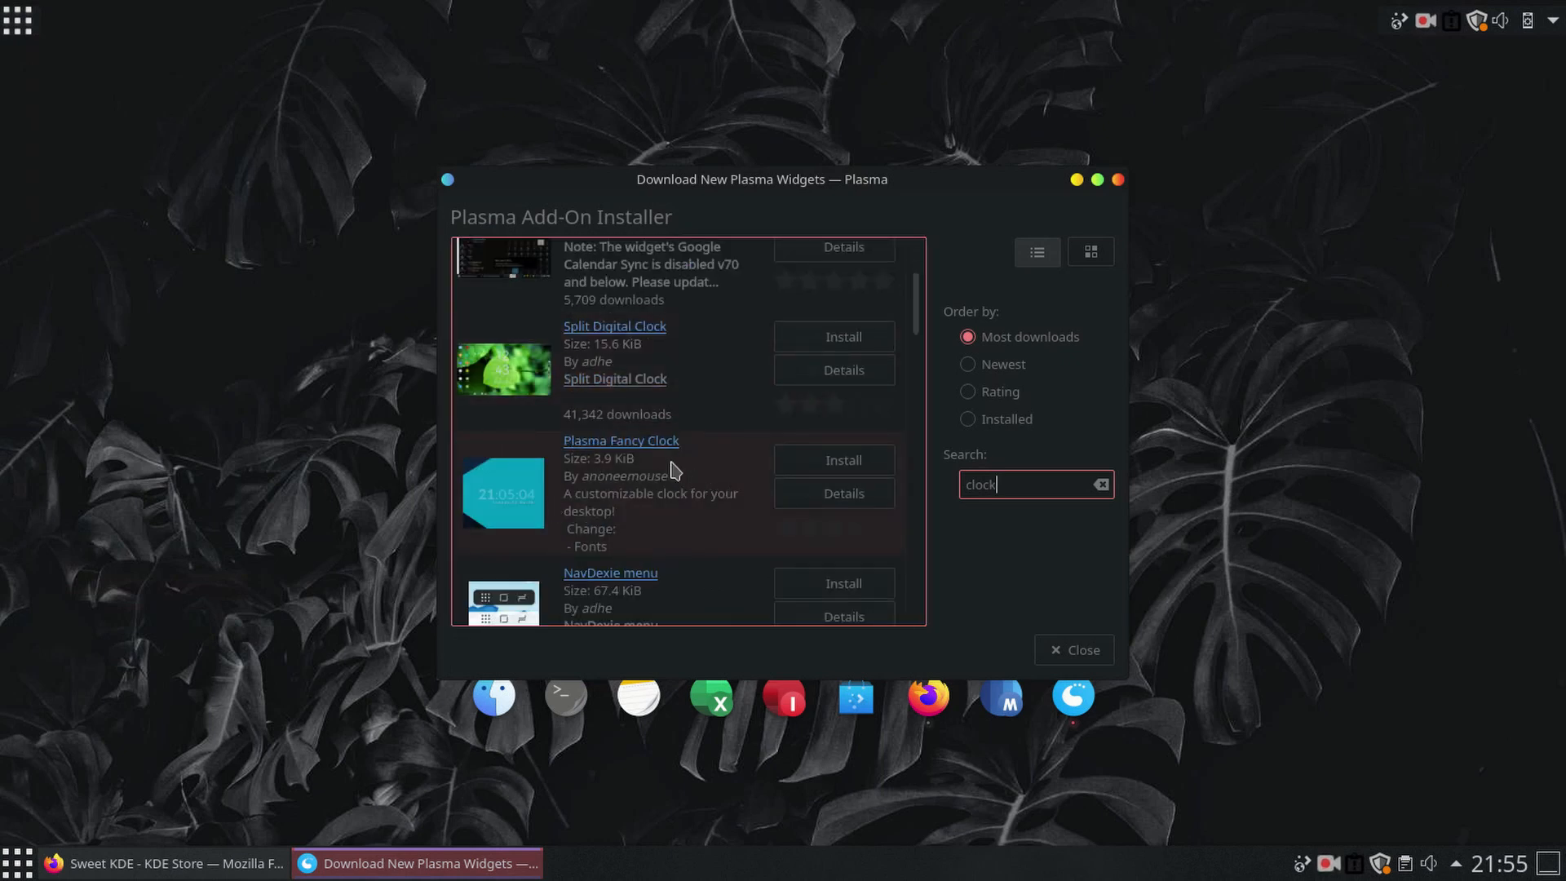
click(836, 467)
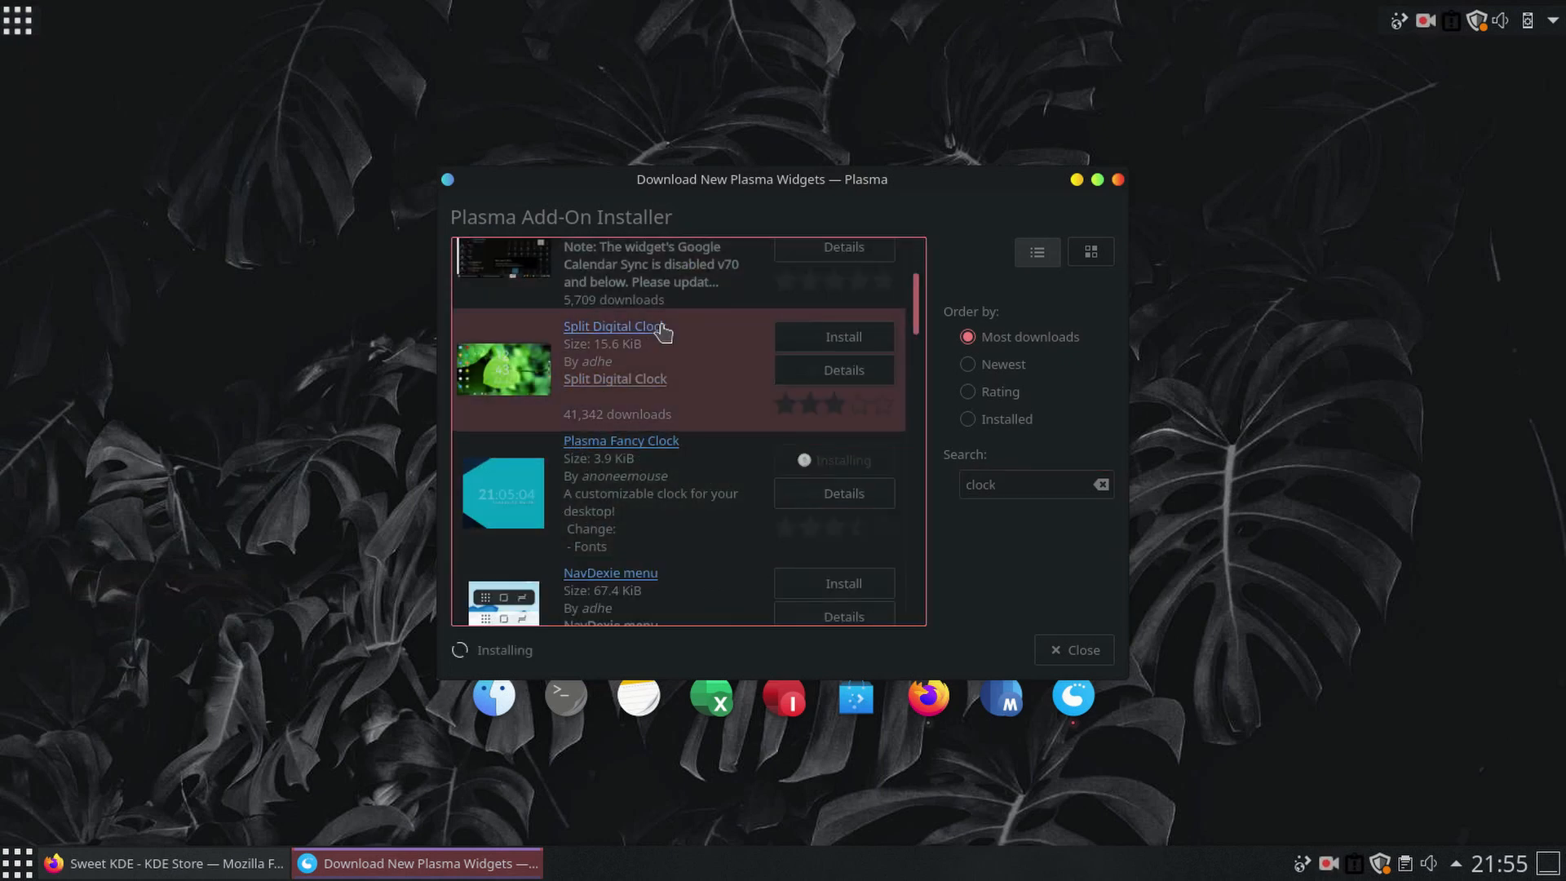
click(829, 339)
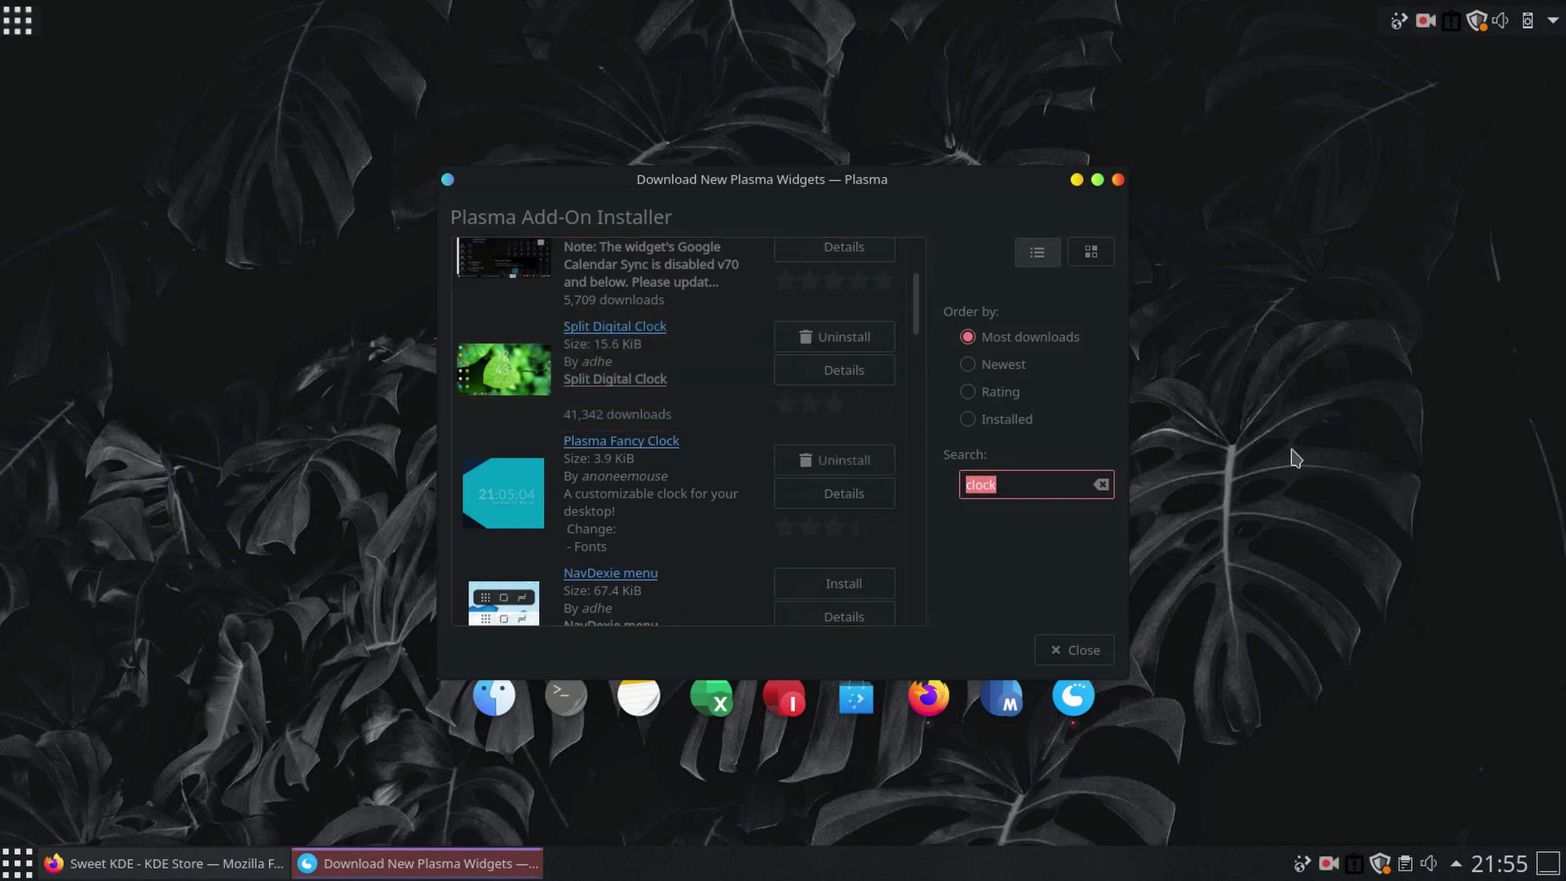
Step: Search for "panon", install the panon audio spectrum widget and close the add-on installer
text(panon)
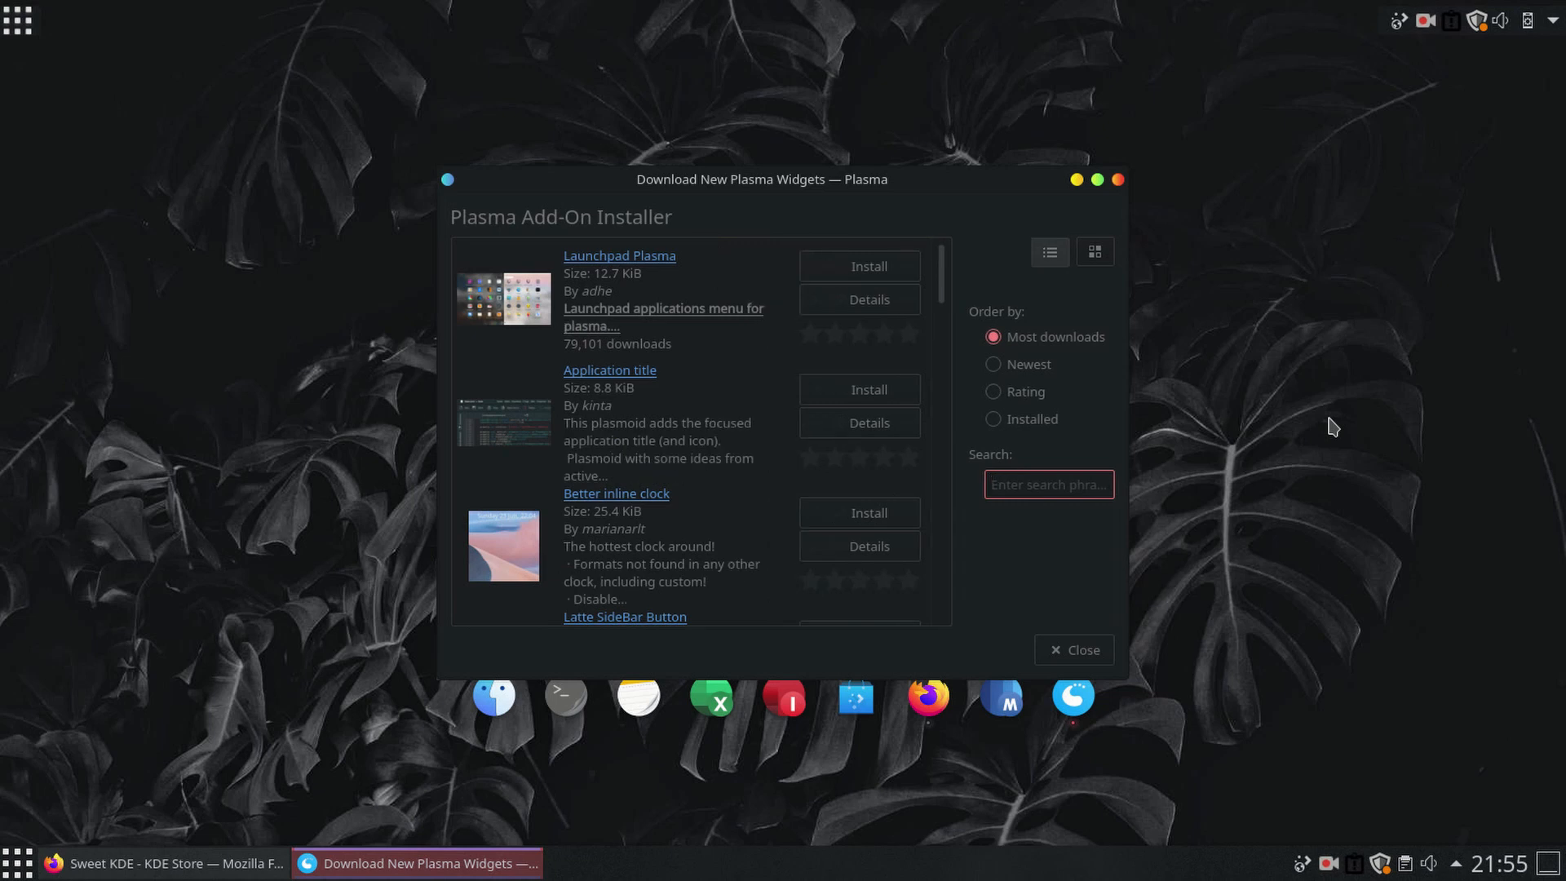
click(865, 269)
click(852, 323)
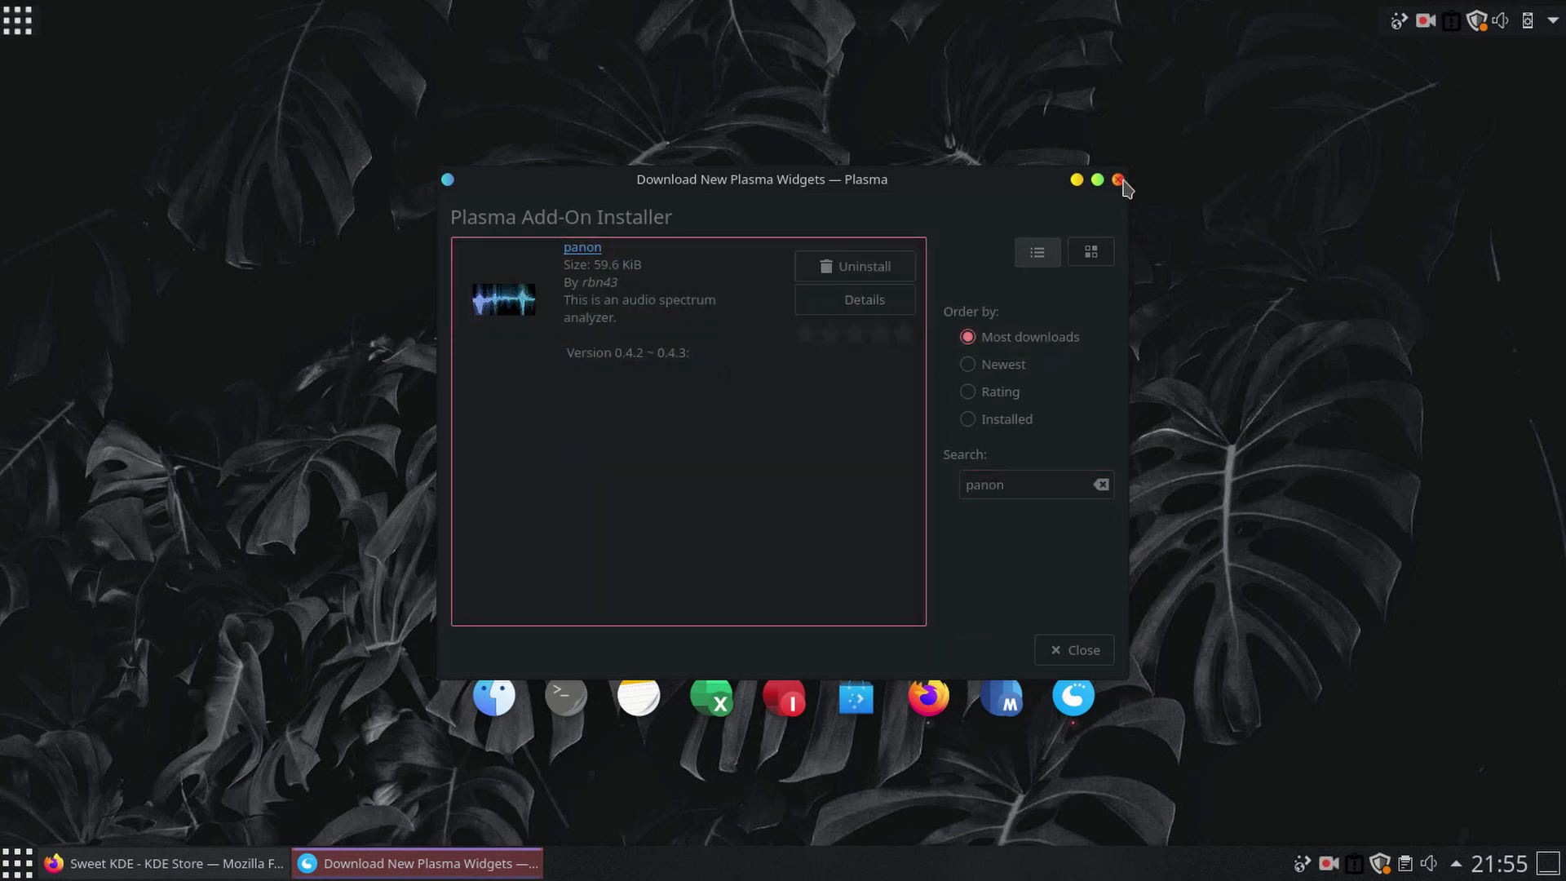
click(1117, 180)
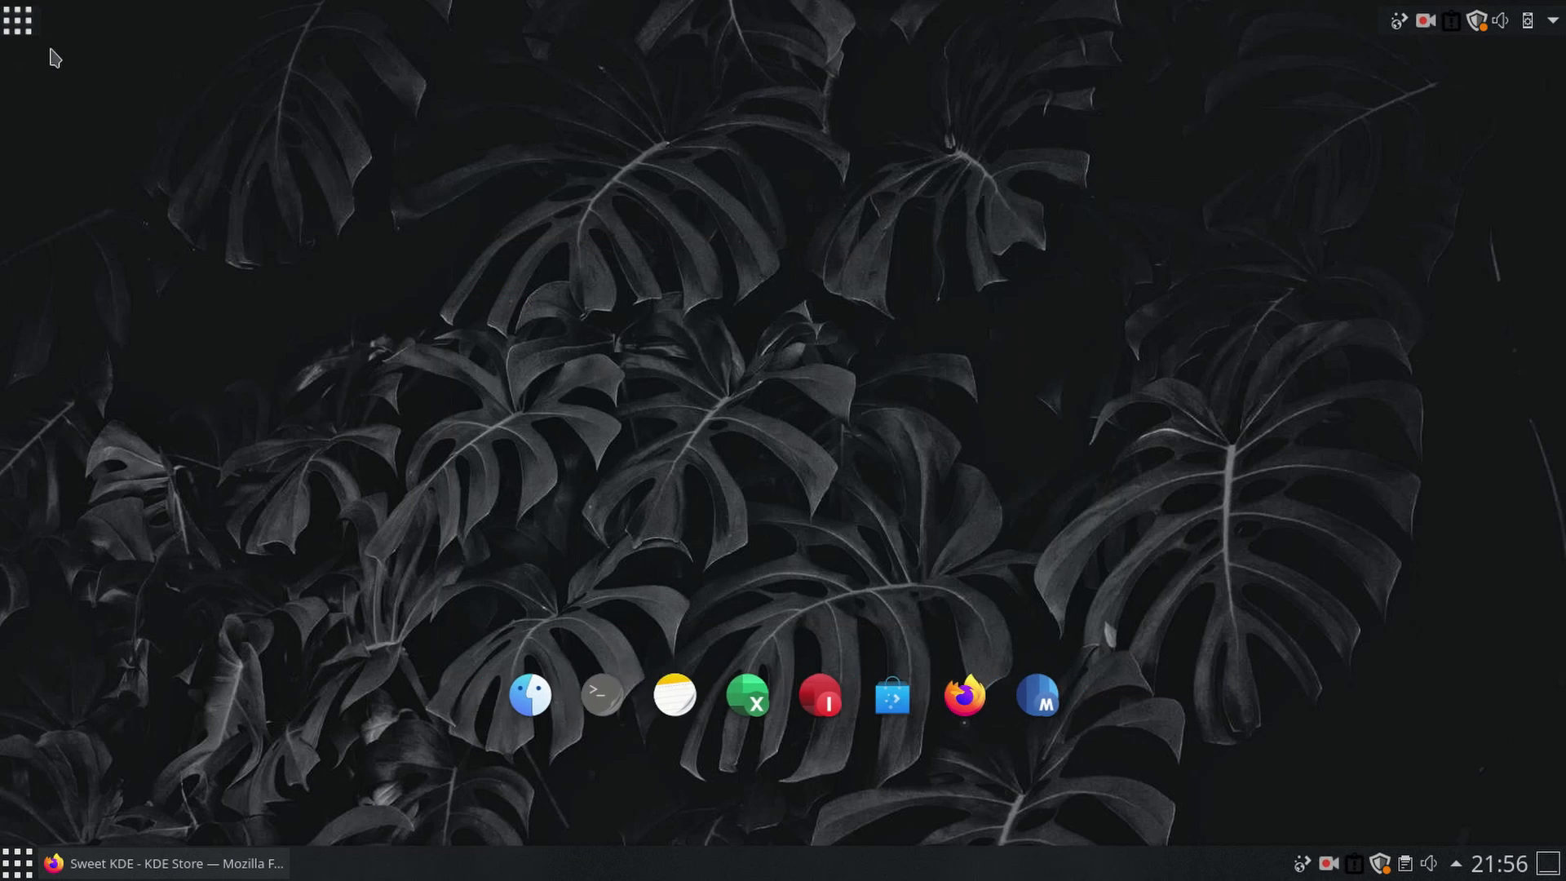
Step: Find the Fancy Clock among the installed widgets, place it in the upper middle of the desktop and close the widget list
right_click(615, 861)
click(643, 791)
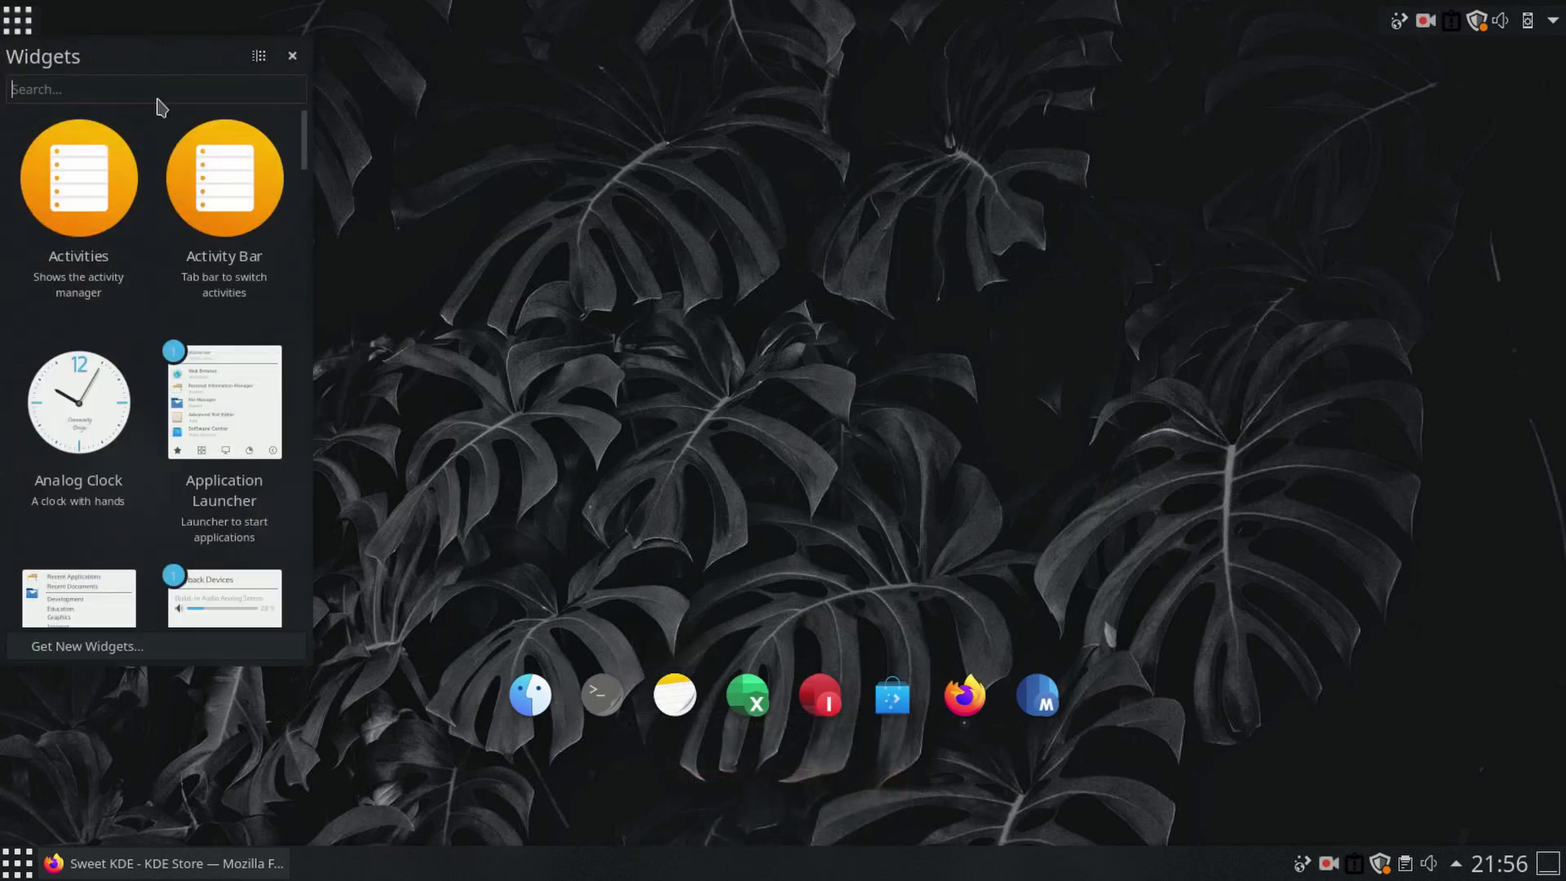
text(clock)
drag(78, 400, 743, 193)
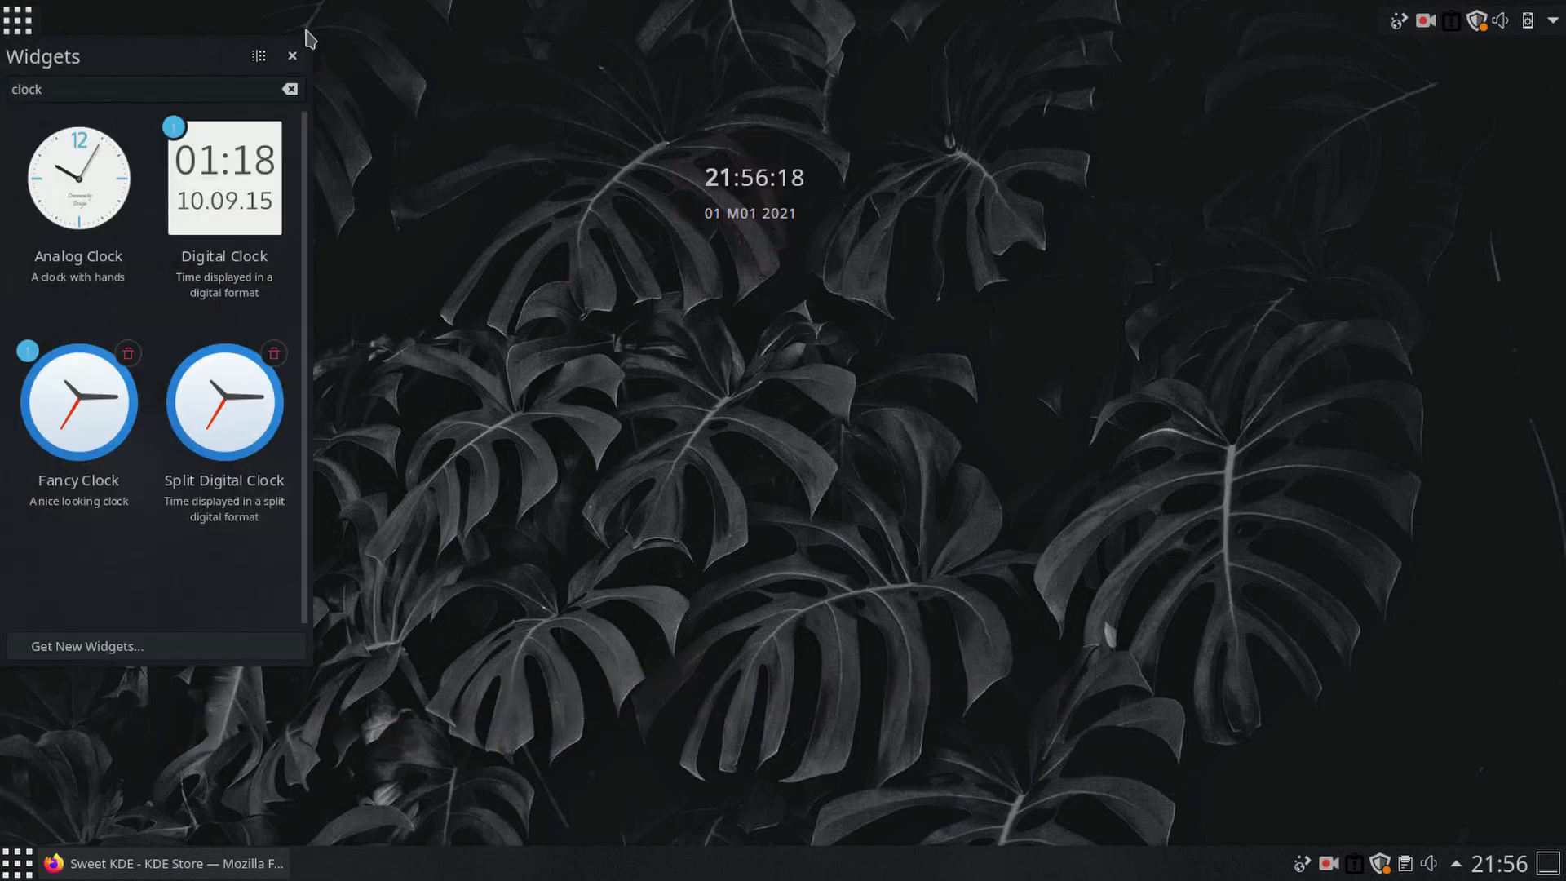
click(292, 57)
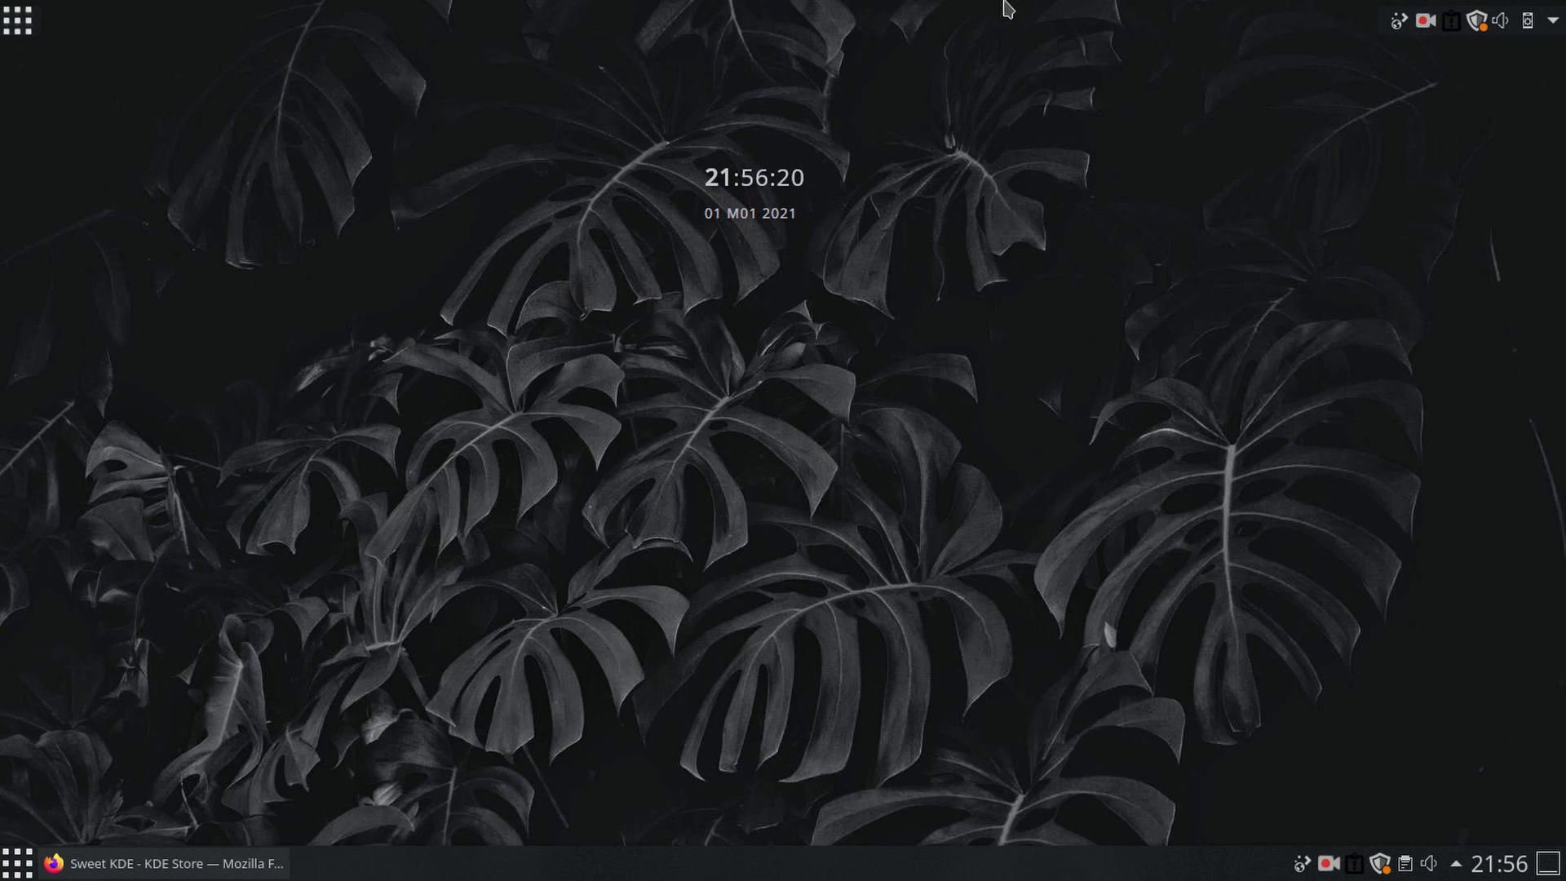
right_click(848, 877)
key(Escape)
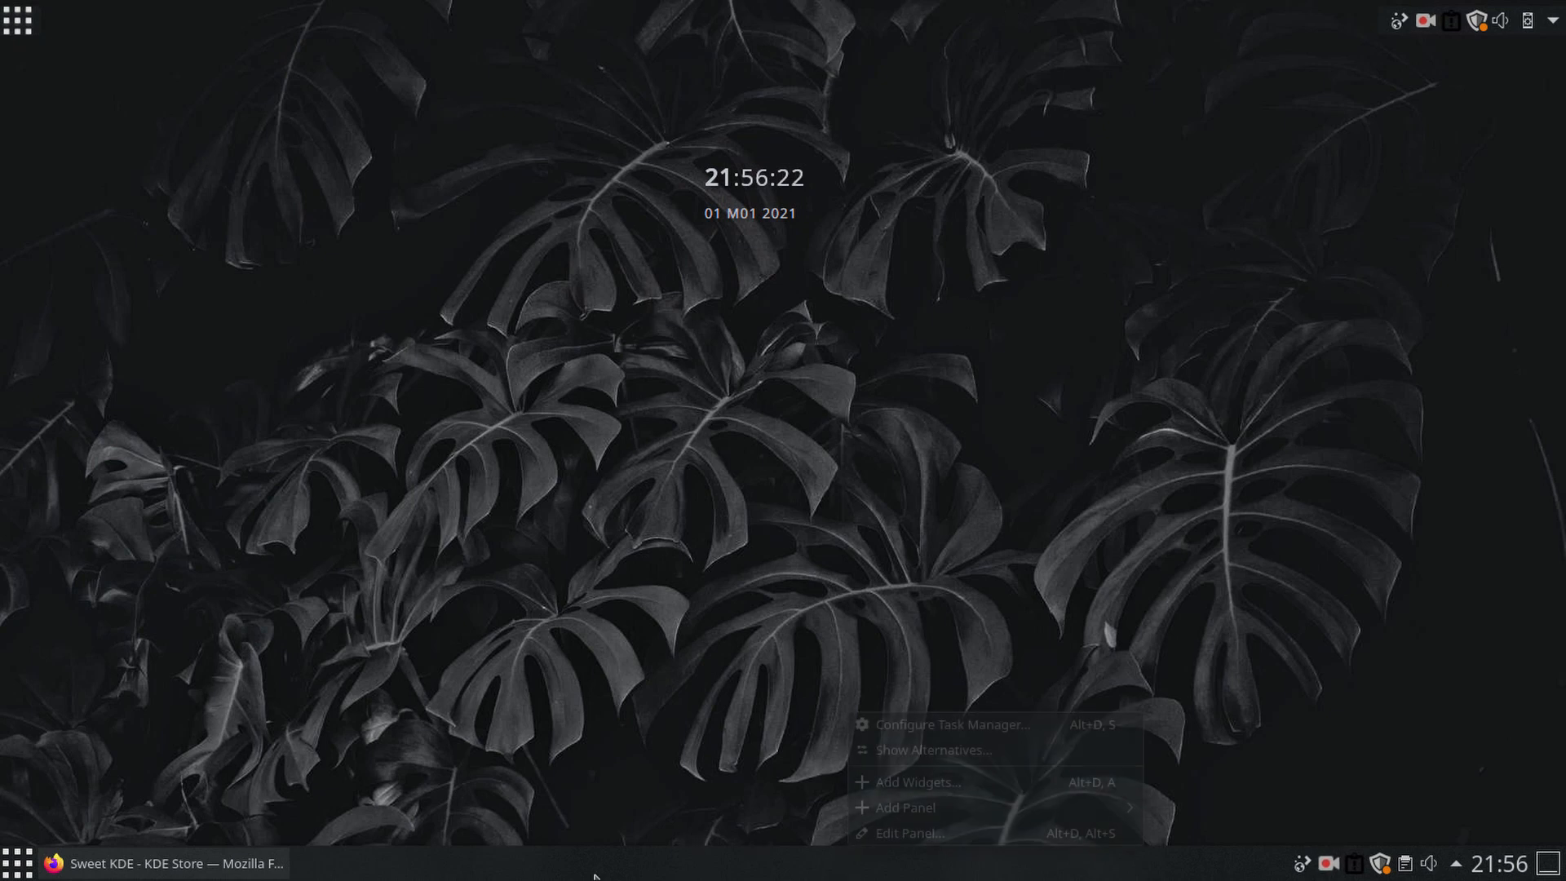
click(103, 874)
click(104, 874)
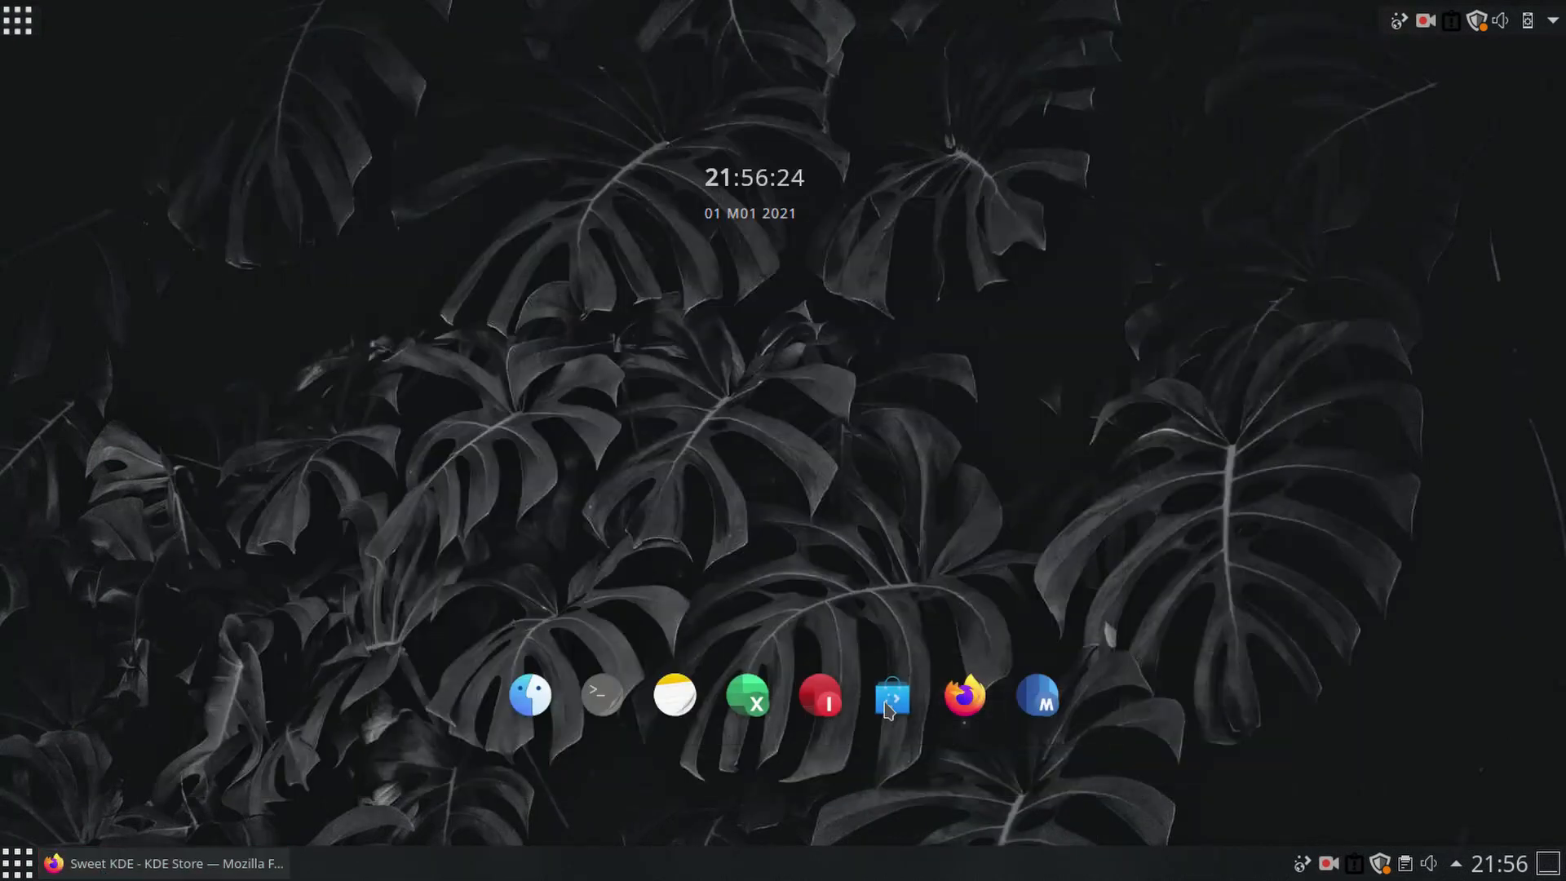
right_click(792, 703)
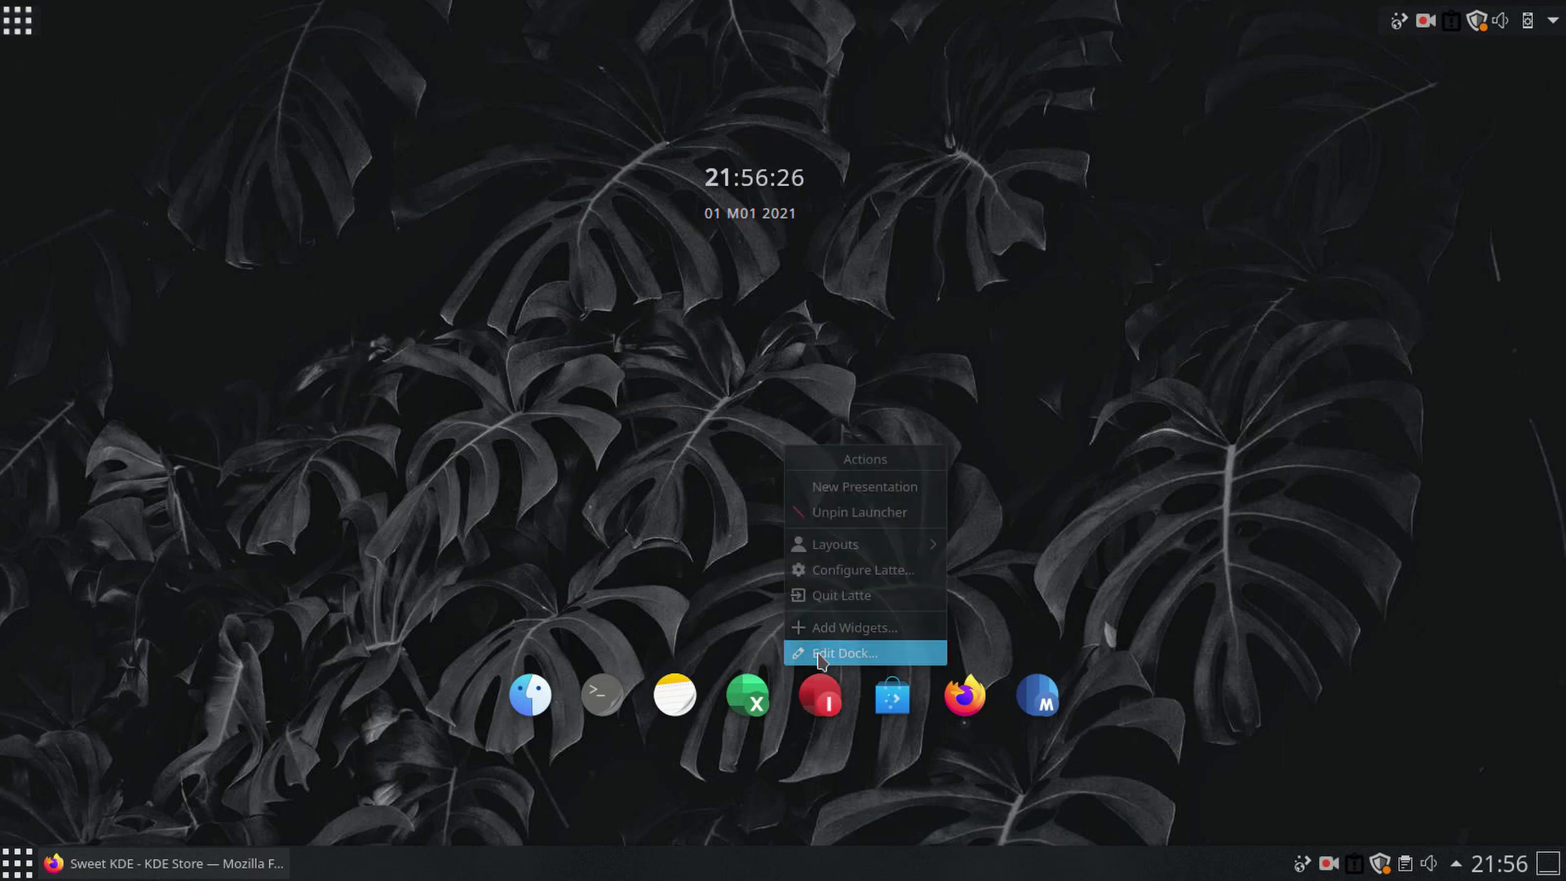
click(816, 651)
click(1159, 393)
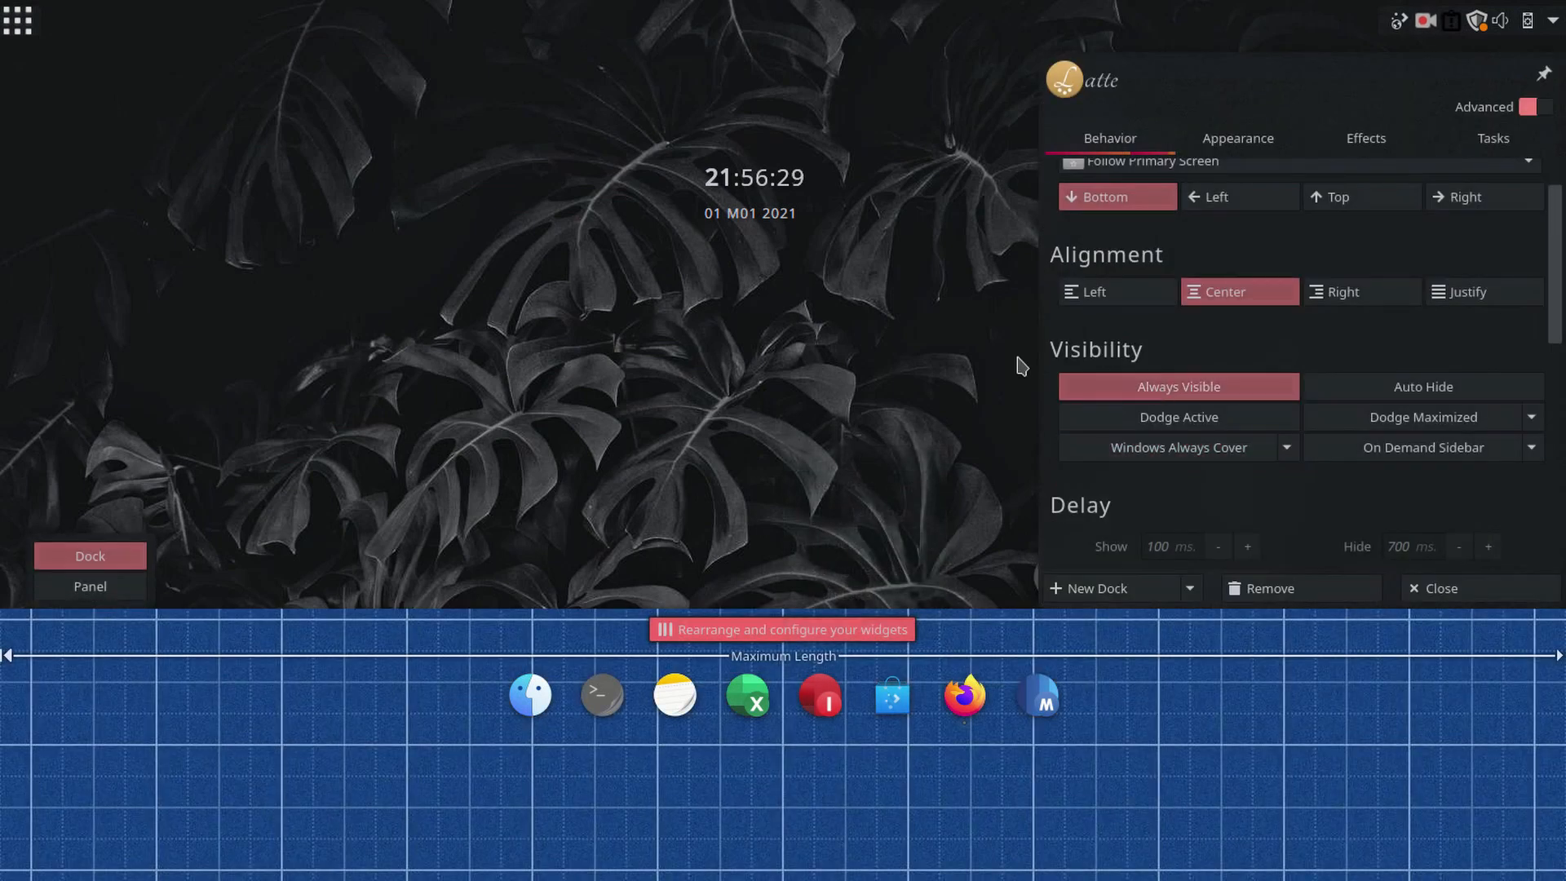
click(521, 355)
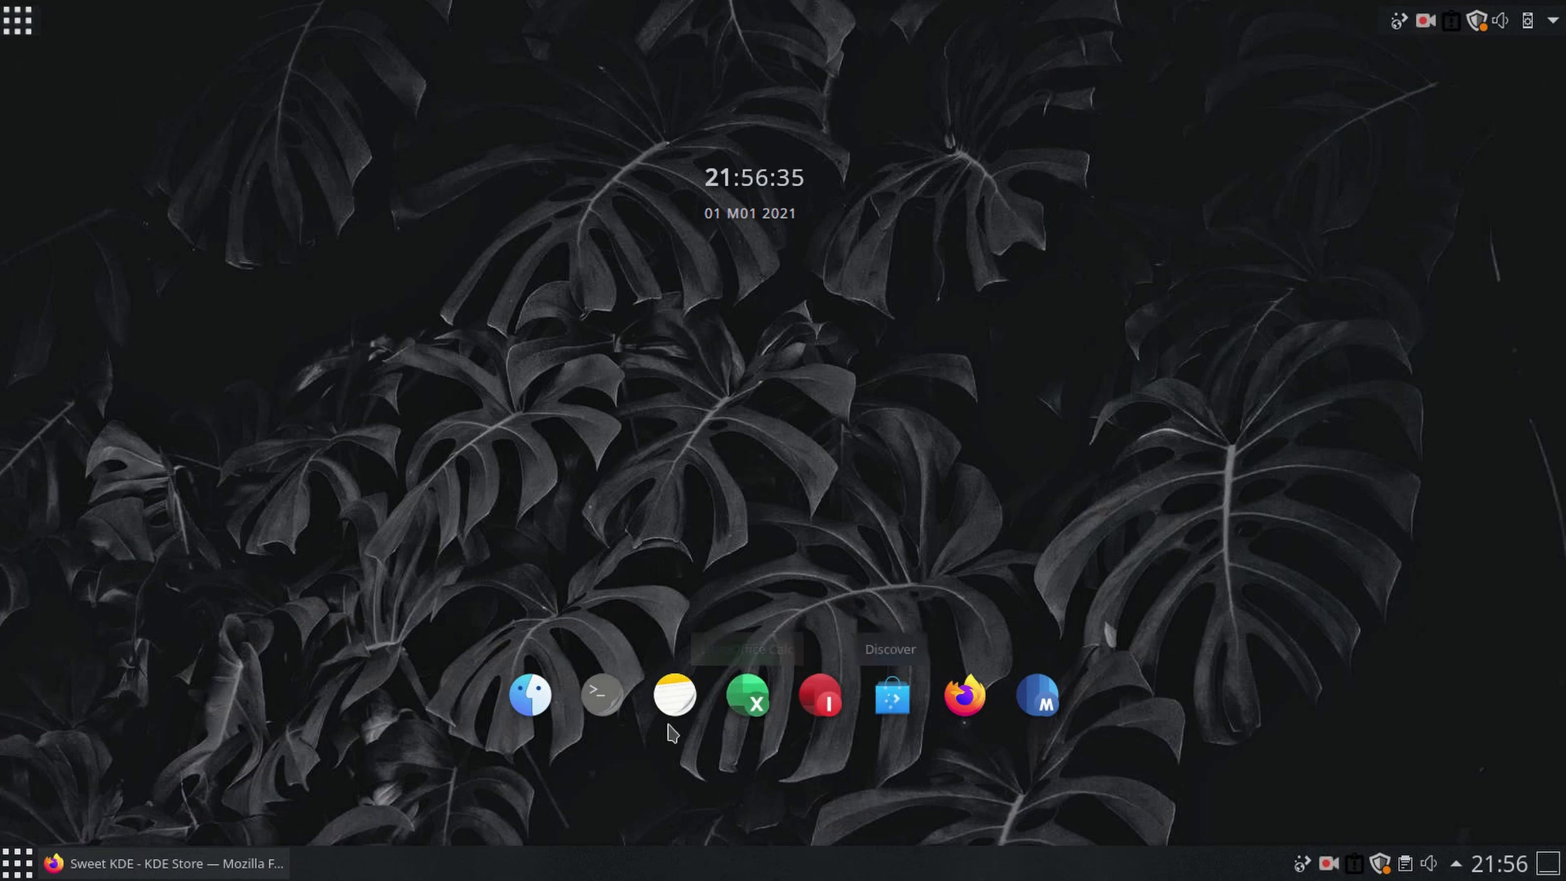
right_click(745, 166)
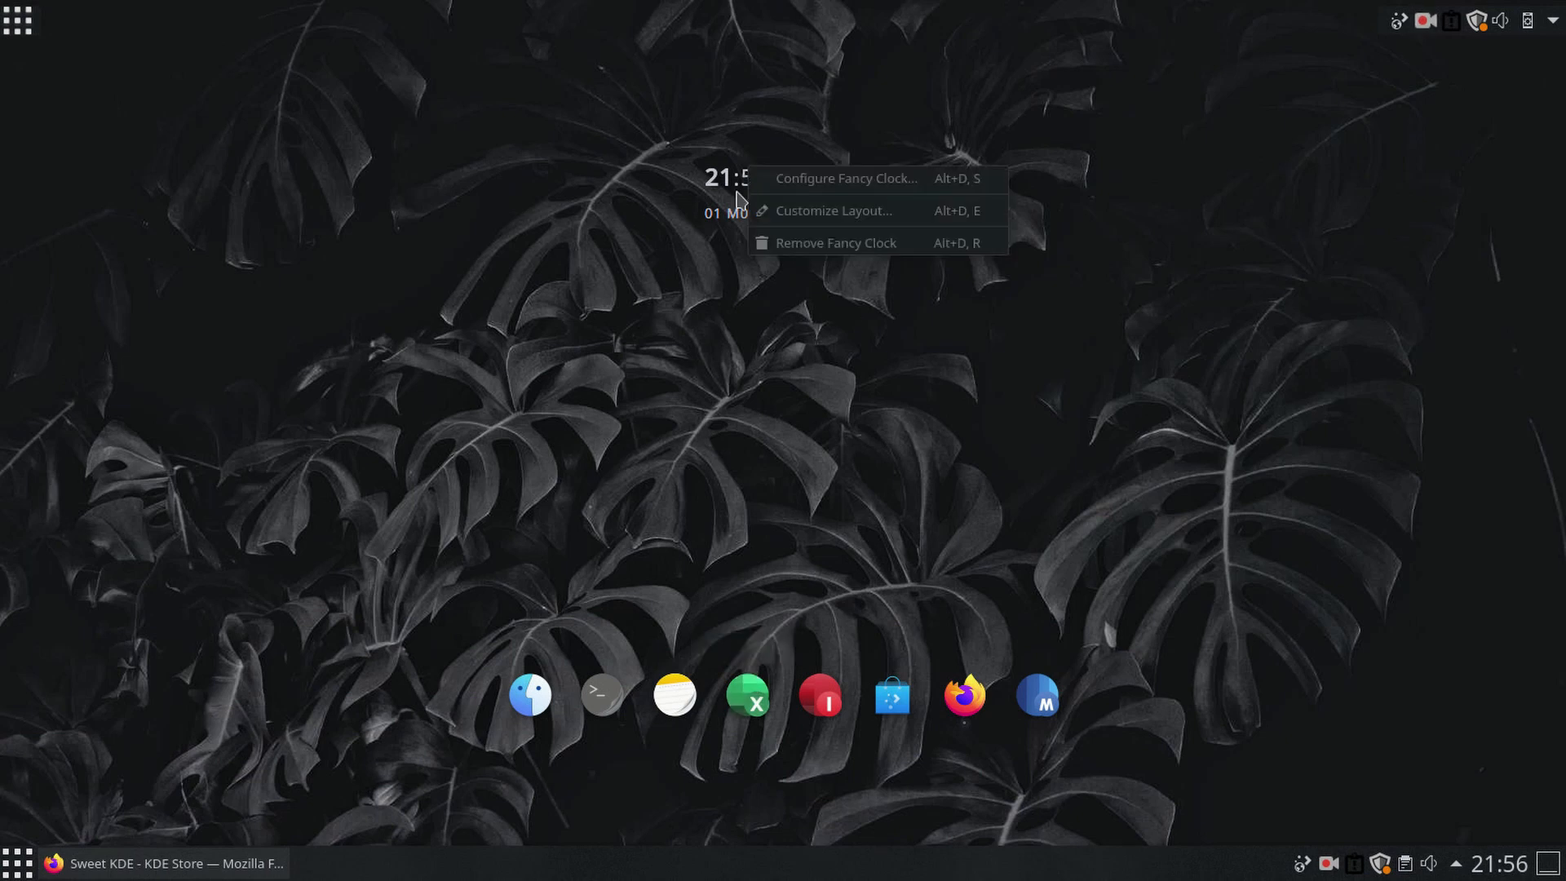
click(697, 247)
right_click(787, 679)
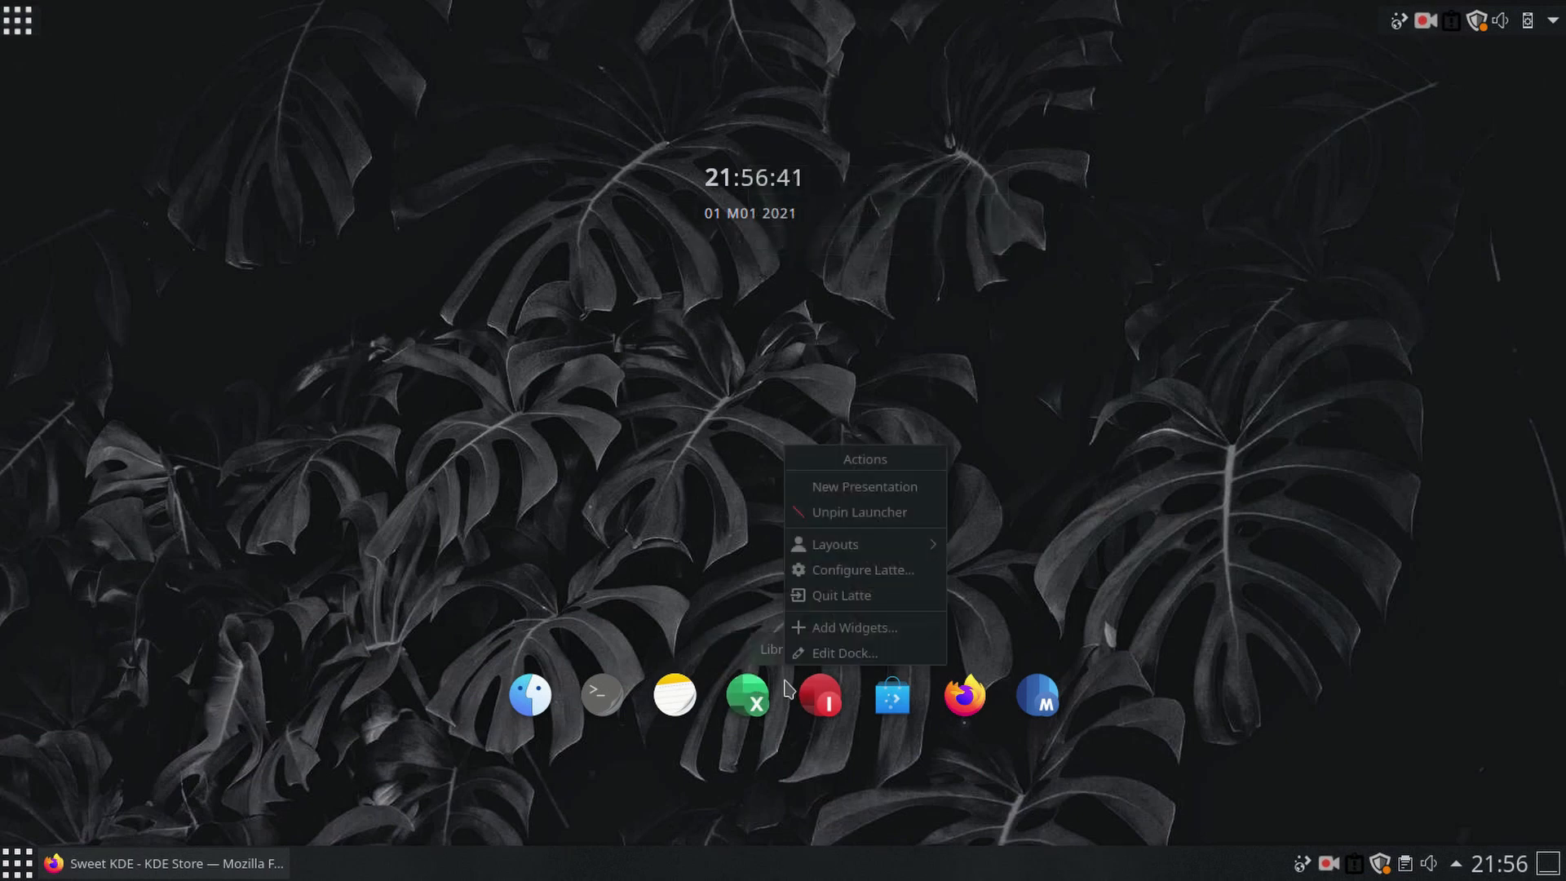
click(838, 649)
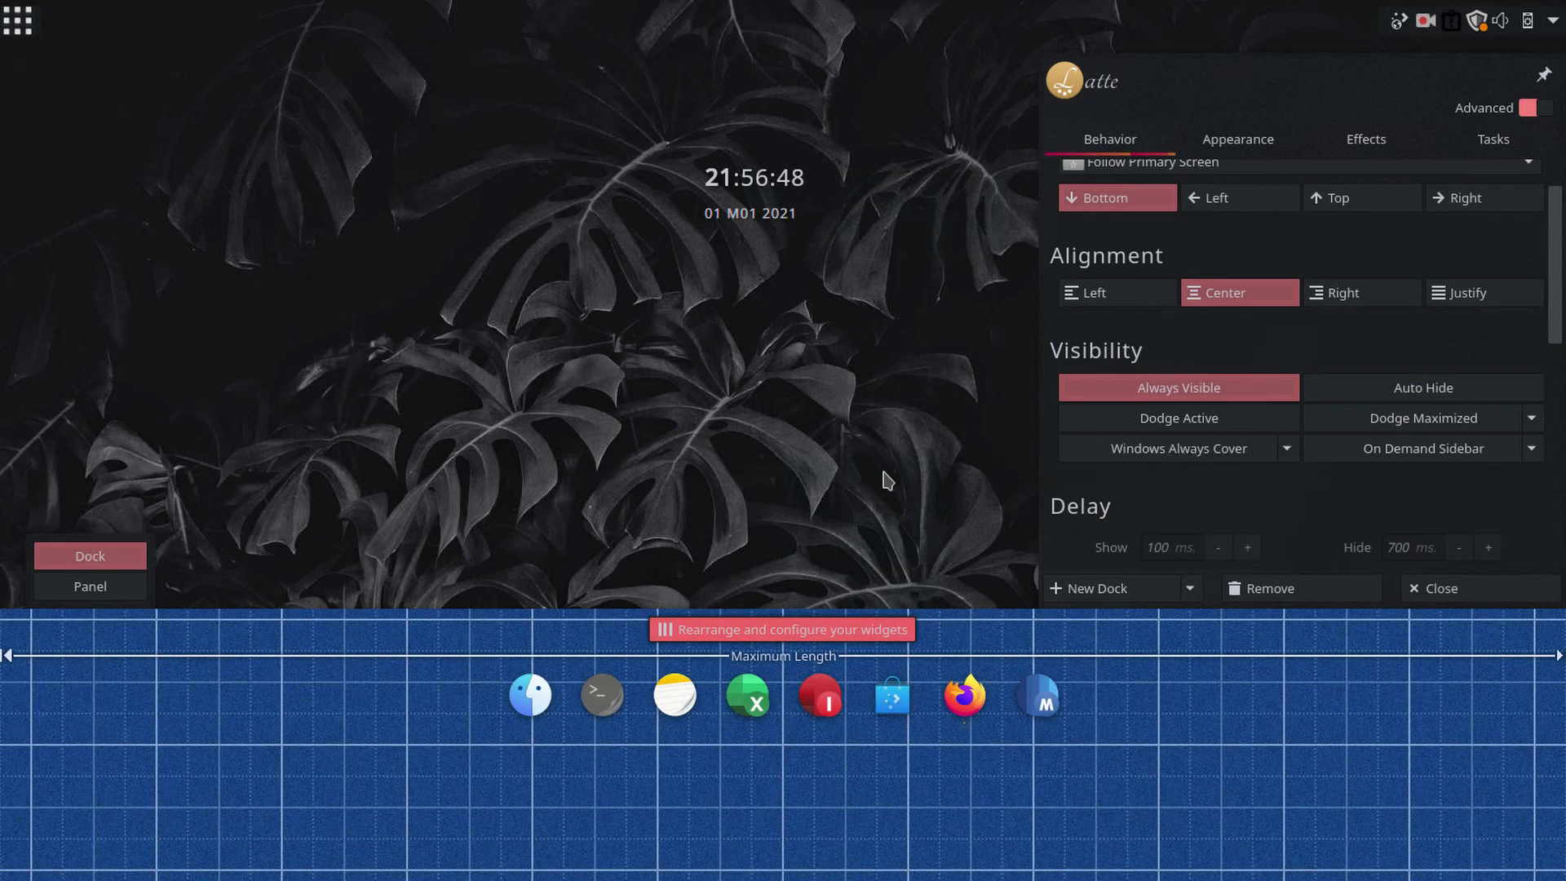
click(872, 448)
Step: Switch the desktop to layout customization, greatly enlarge the Fancy Clock widget and center it in the upper half of the desktop
right_click(761, 181)
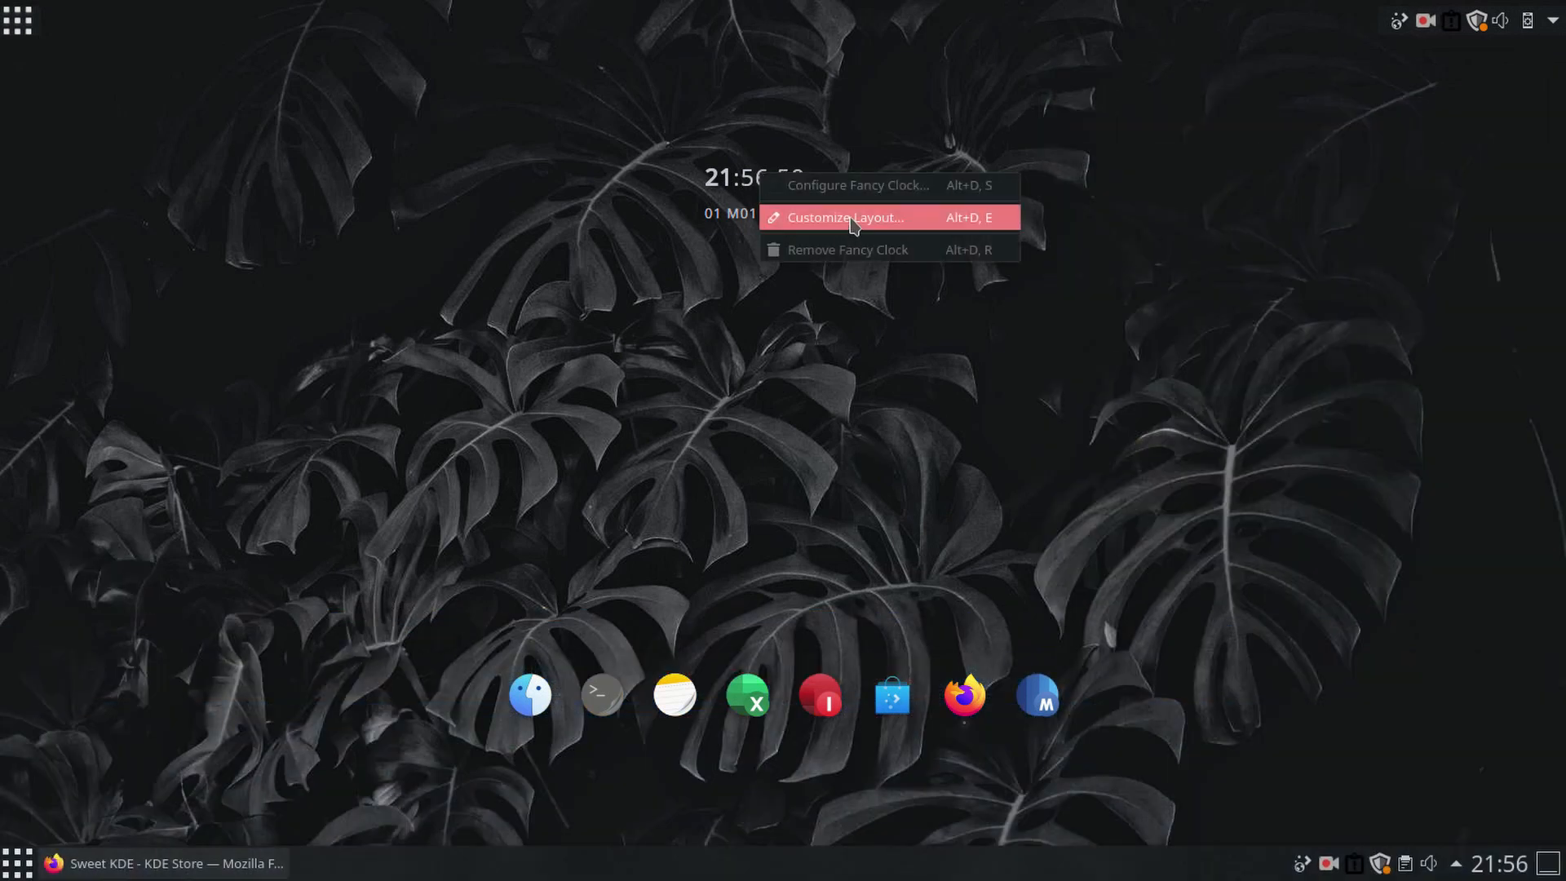
click(849, 218)
drag(703, 252, 356, 472)
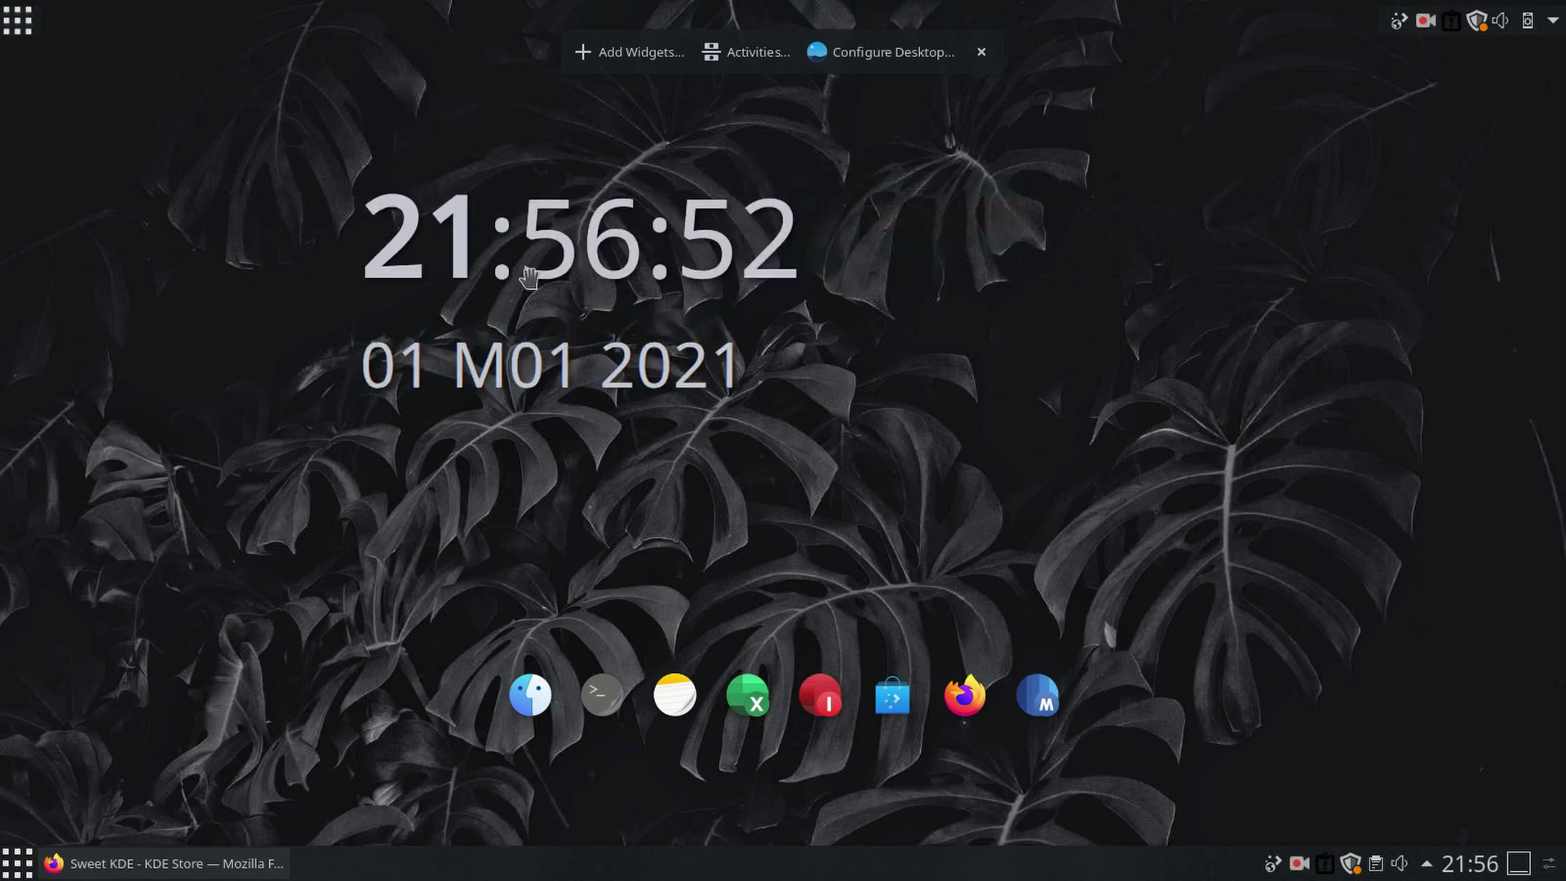
drag(550, 231, 816, 258)
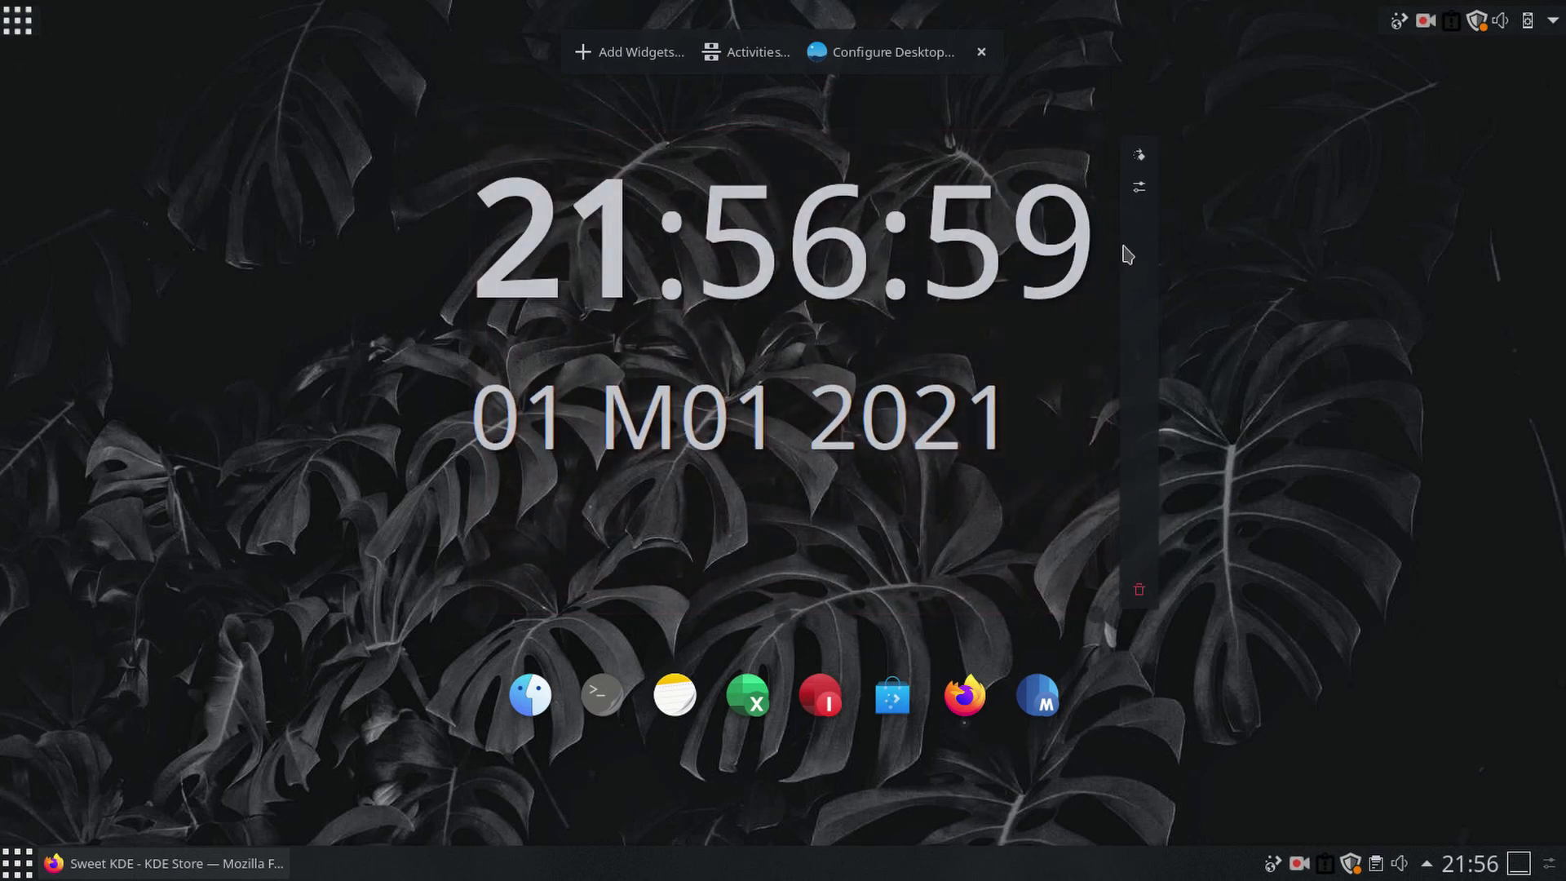
Step: Open the Fancy Clock's settings, disable the date display and apply the change
click(1139, 187)
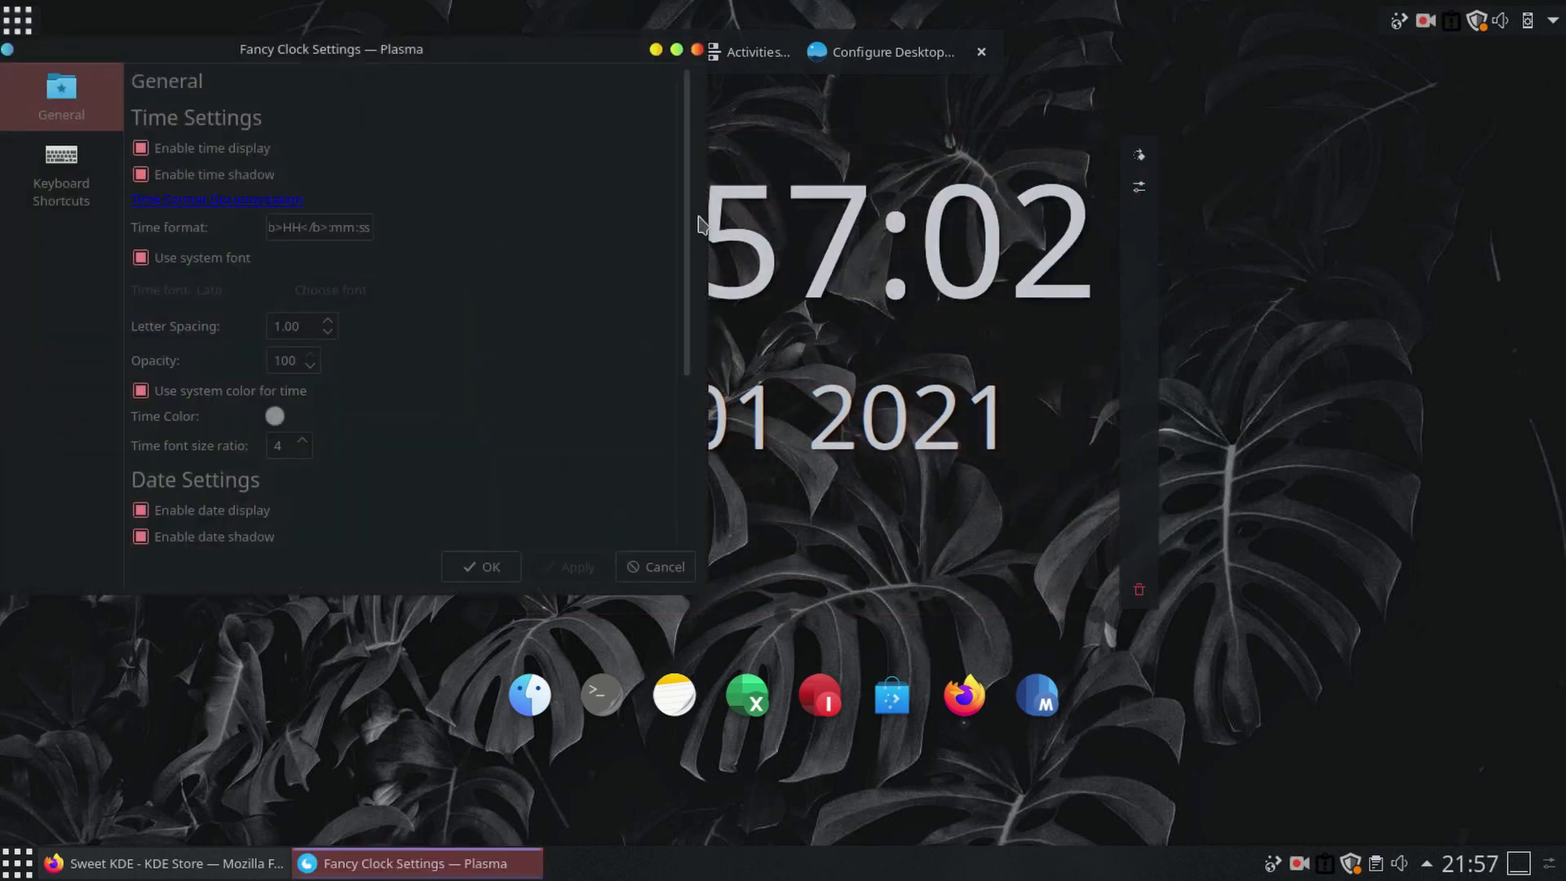
scroll(400, 489, down, 4)
click(187, 337)
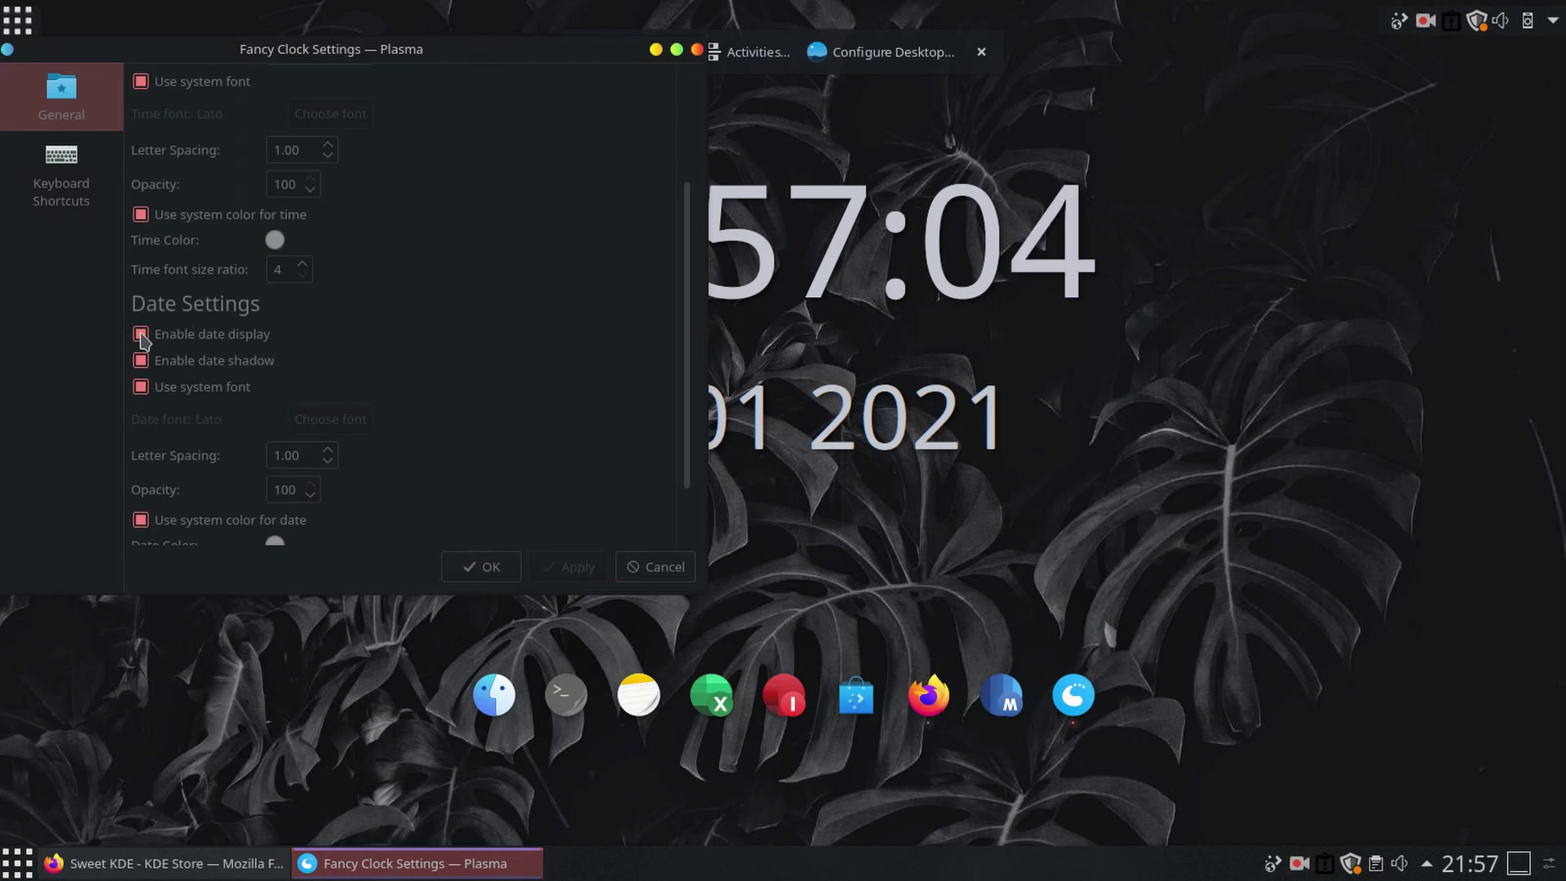
click(573, 563)
Step: Set the Fancy Clock's time opacity to 70, apply it, close the settings and leave layout customization
scroll(449, 184, up, 4)
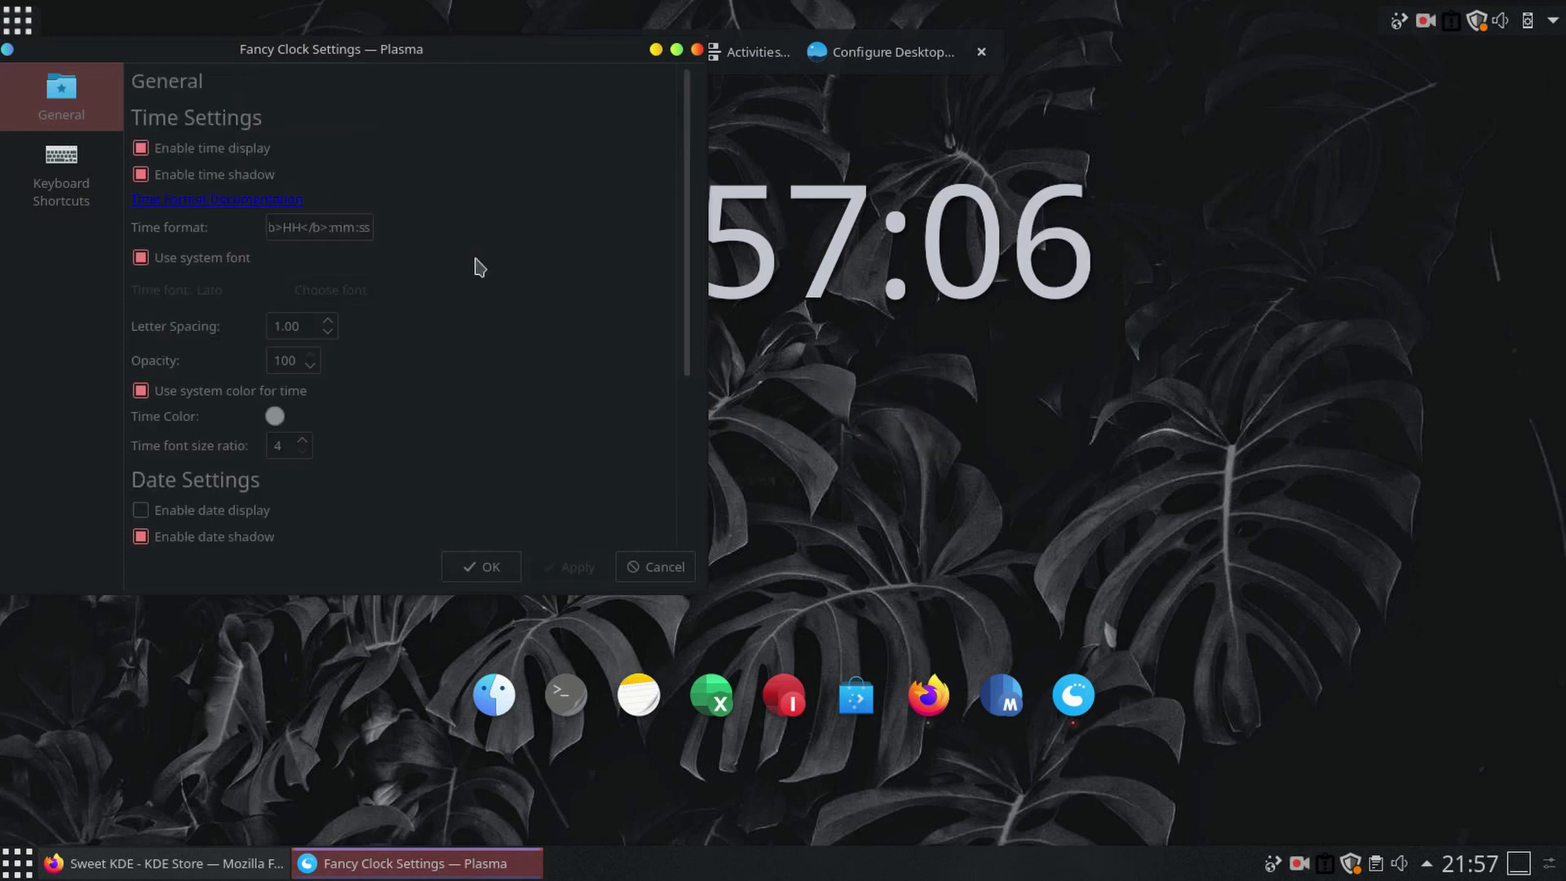
double_click(289, 369)
text(70)
click(565, 571)
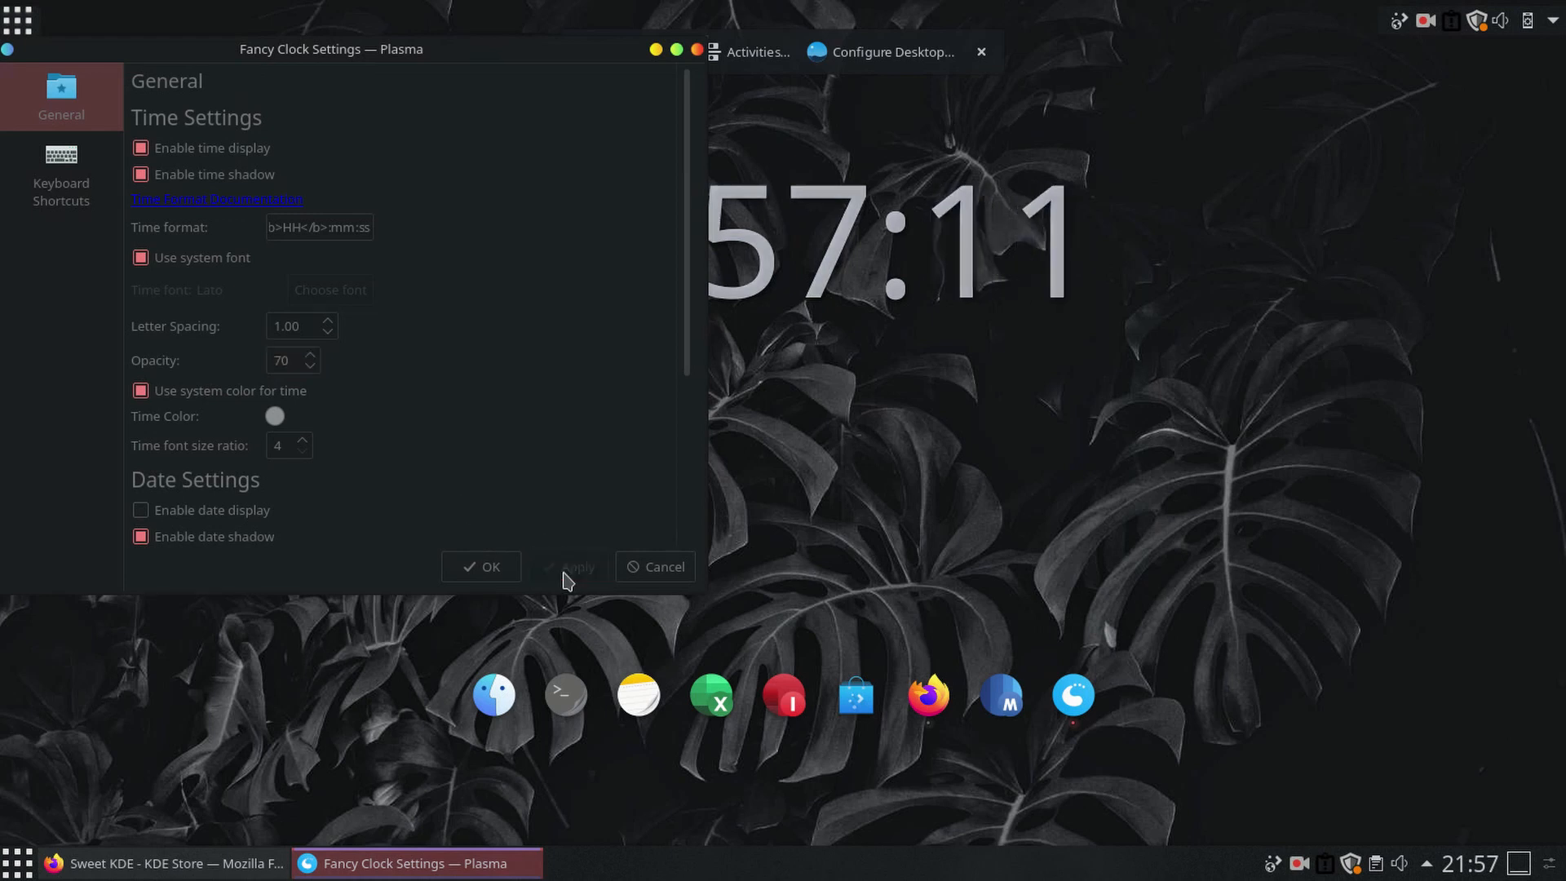
click(696, 50)
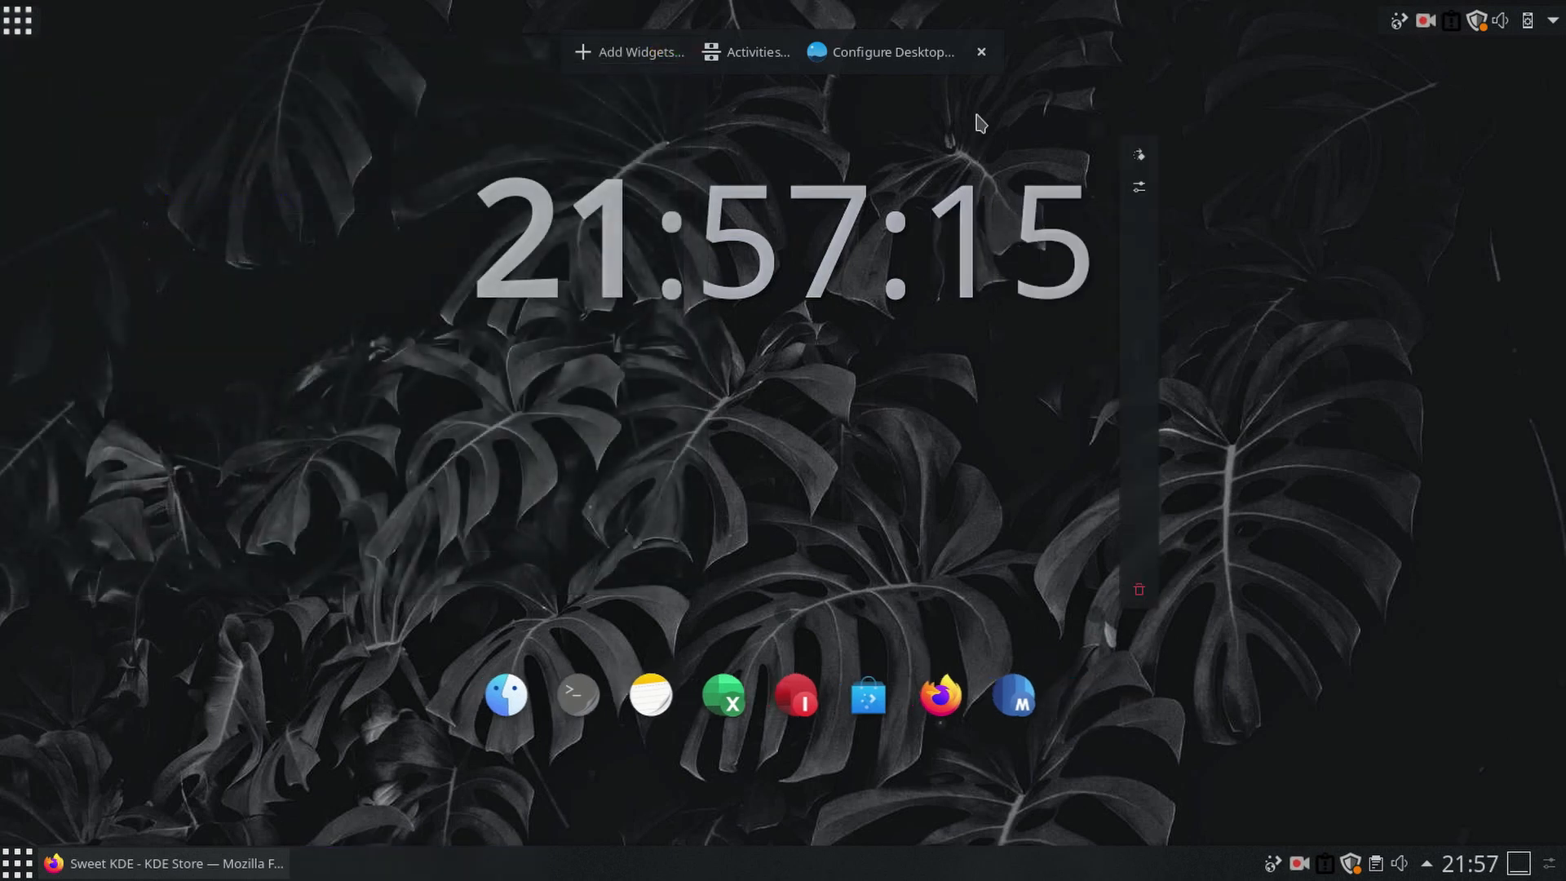
click(981, 51)
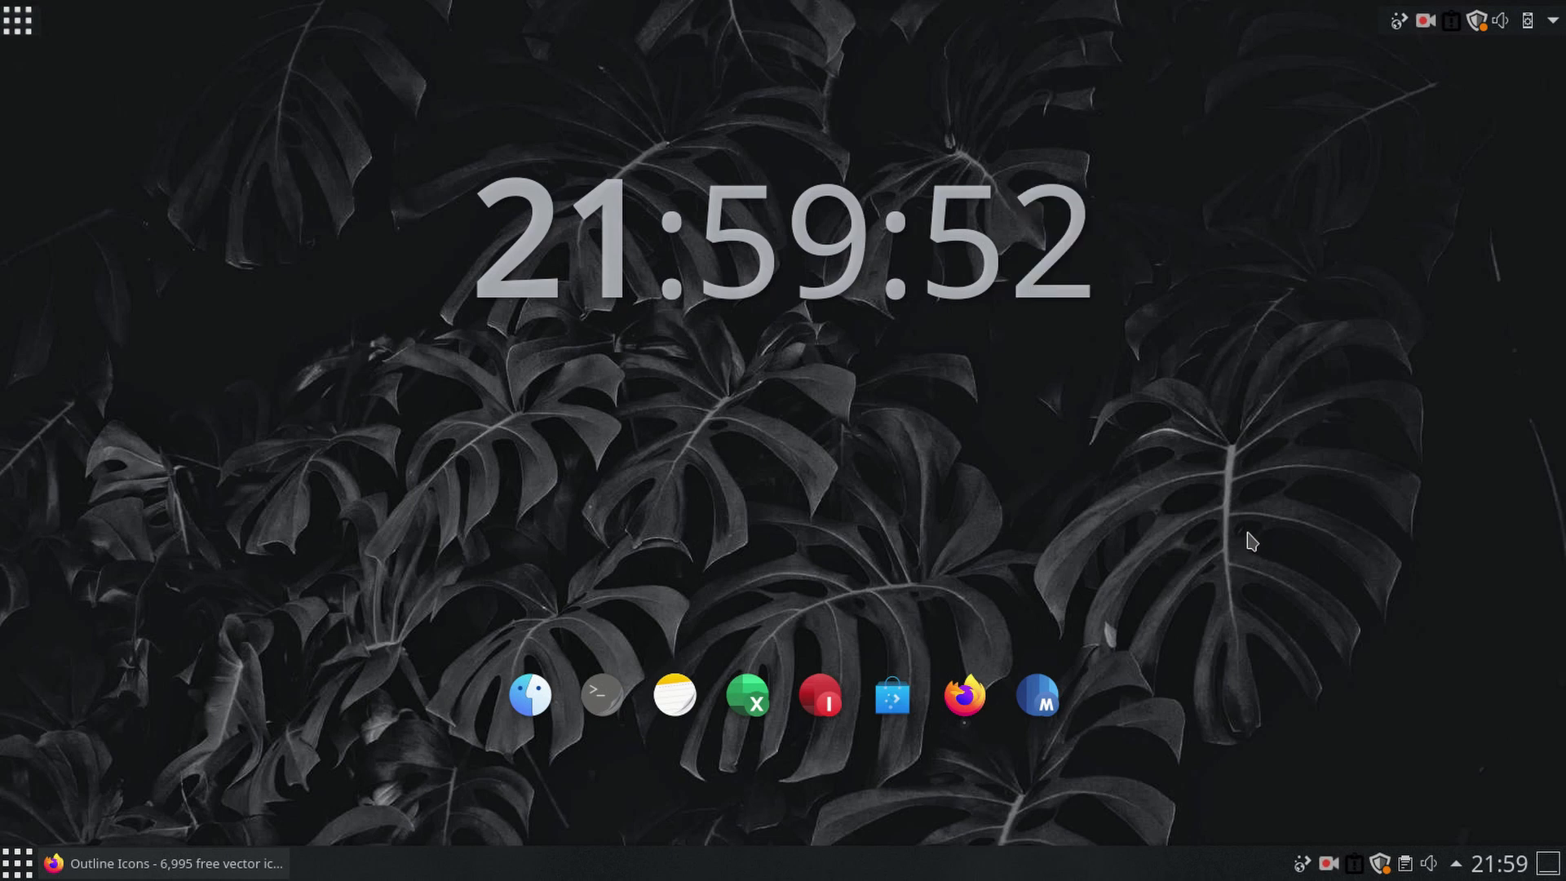
drag(370, 571, 1256, 703)
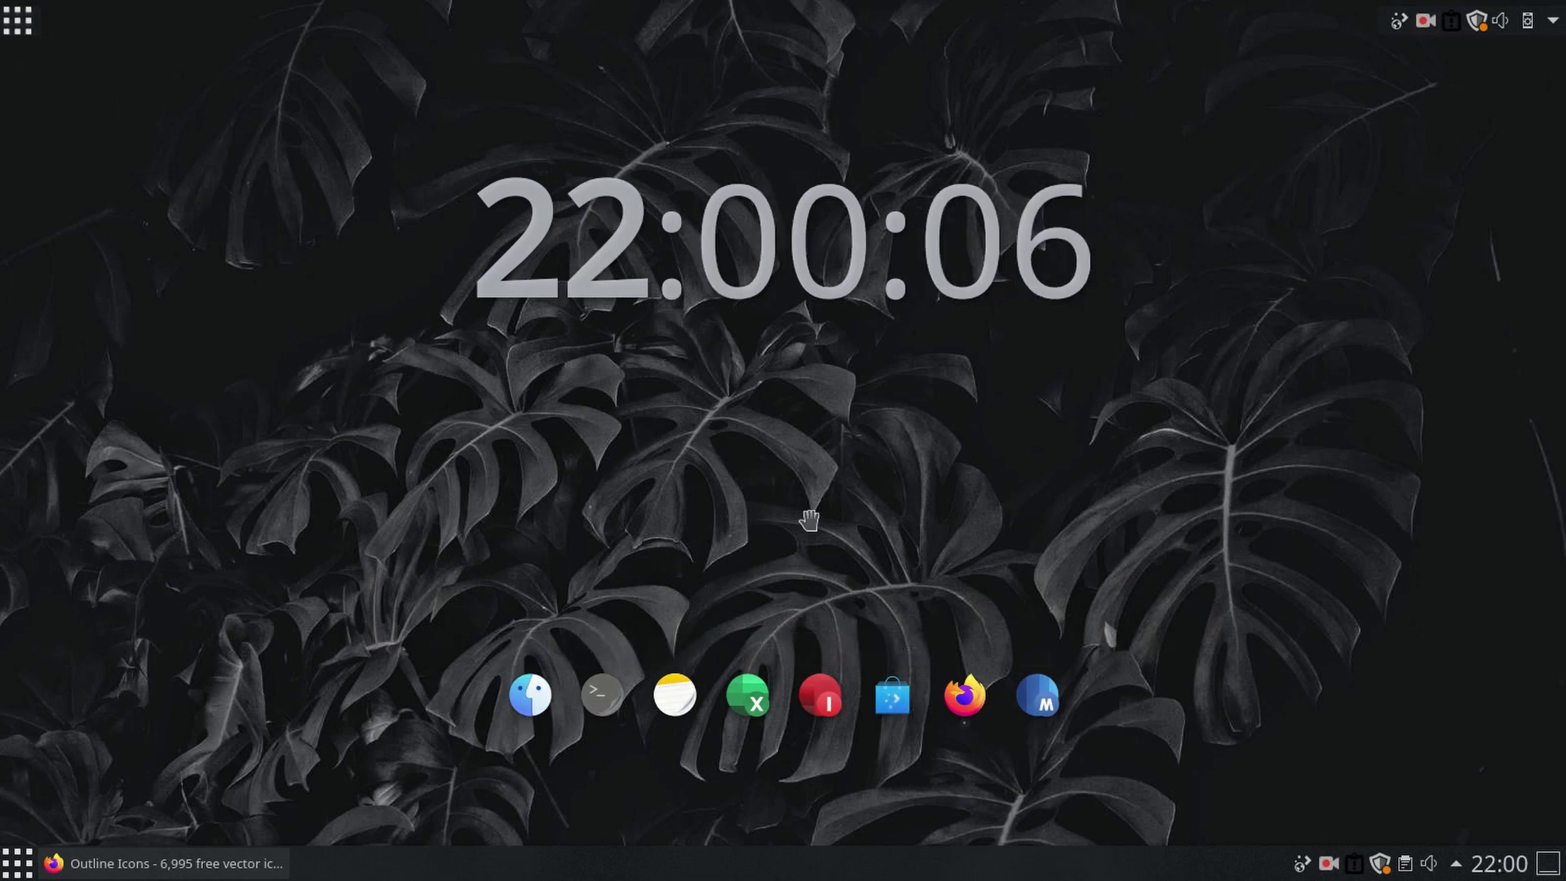
click(11, 22)
click(13, 24)
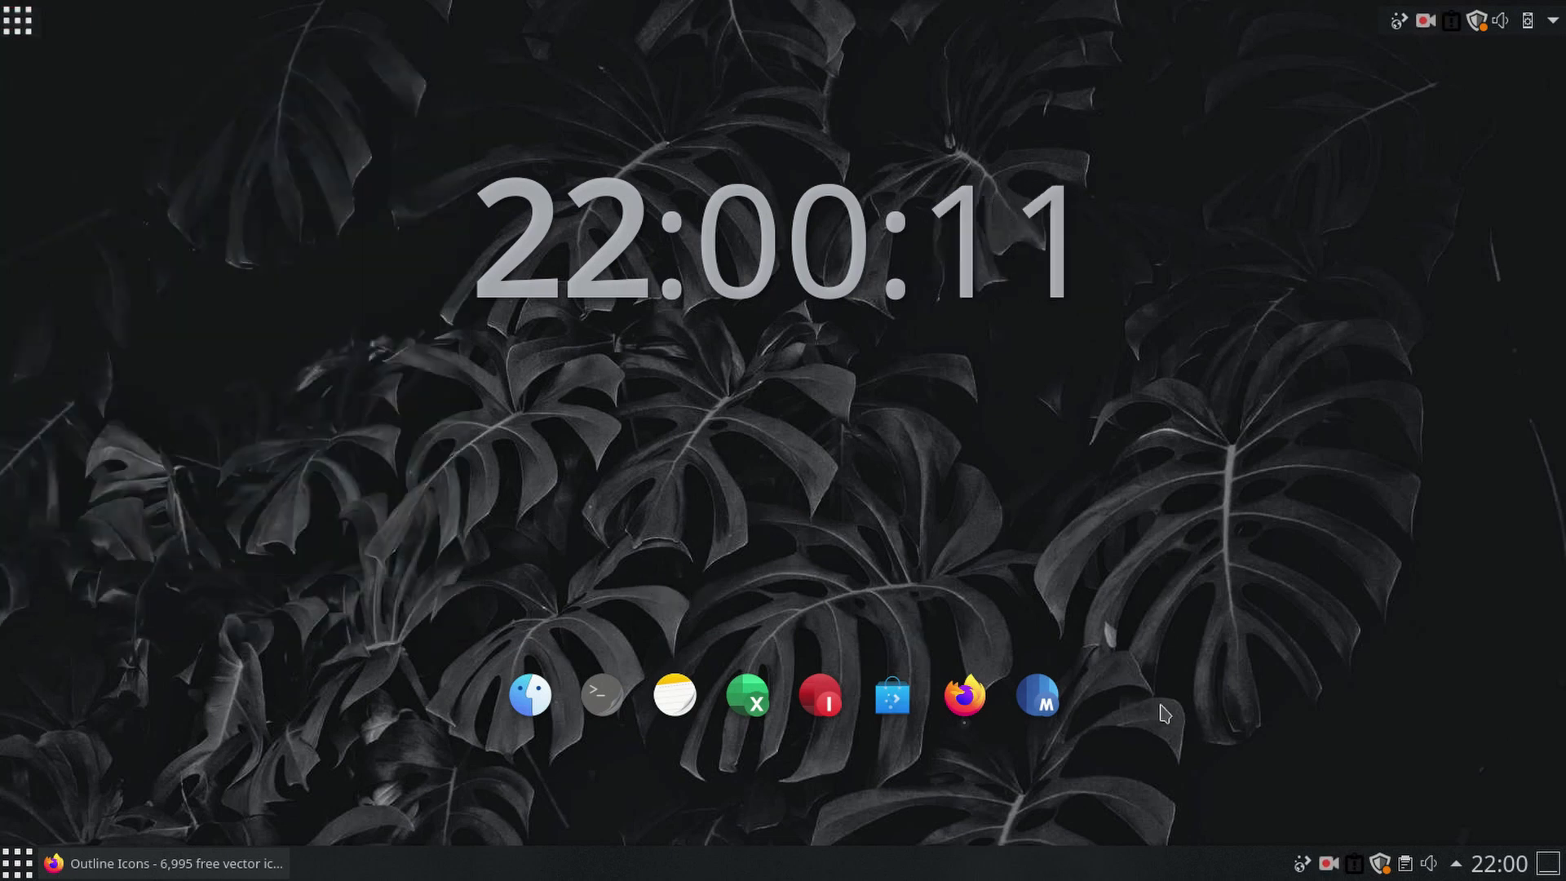
click(16, 20)
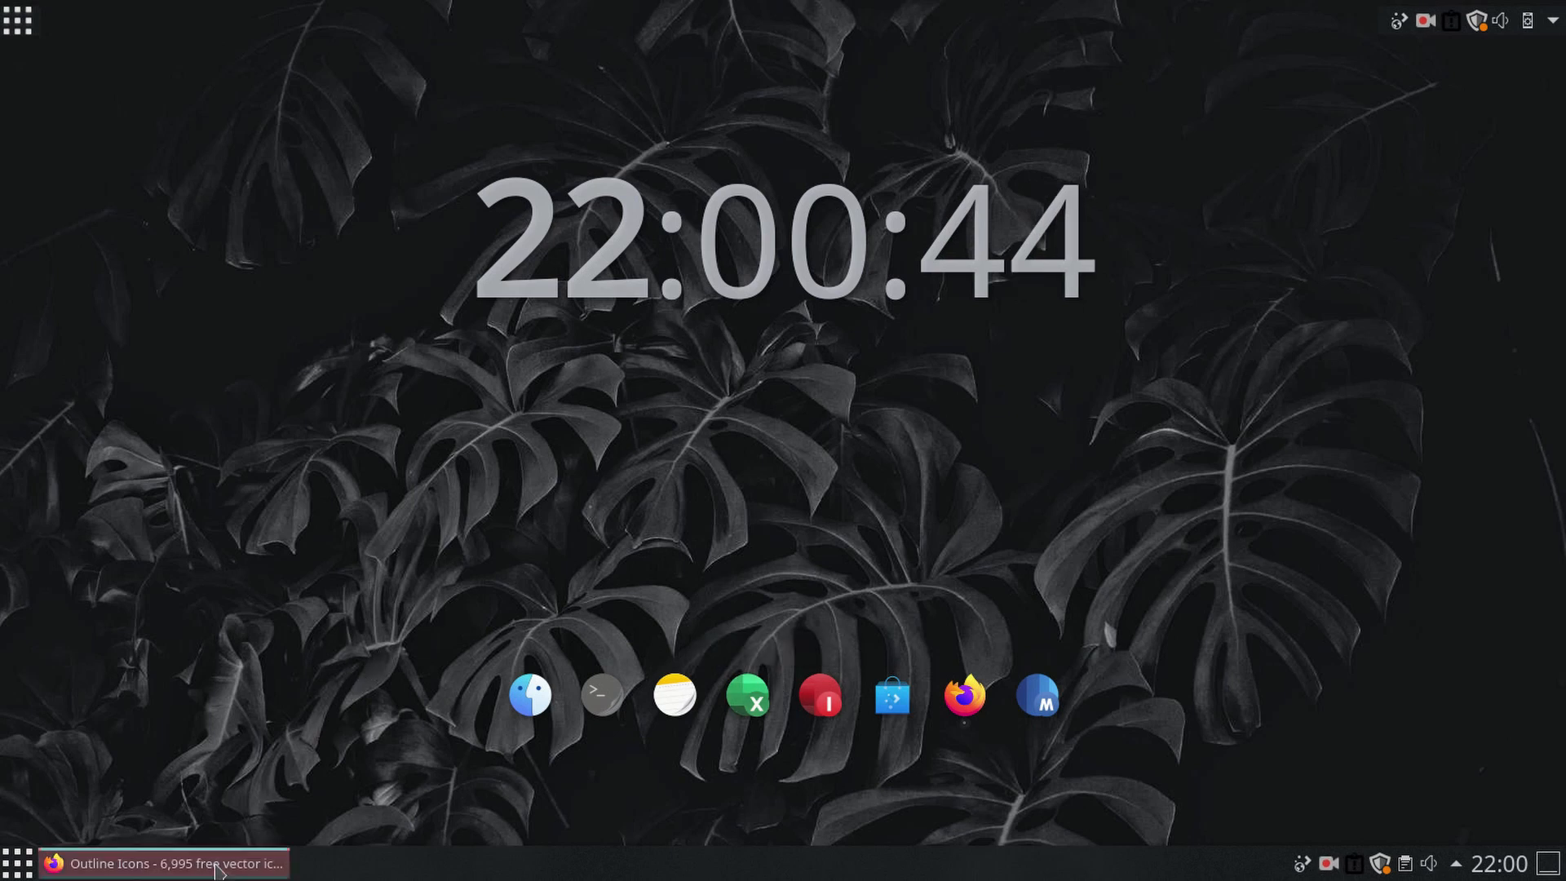
Step: Switch to Firefox, find the taxi icon among Flaticon's outline icons and save its free PNG version, dismissing the attribution notice
click(163, 863)
scroll(999, 352, up, 5)
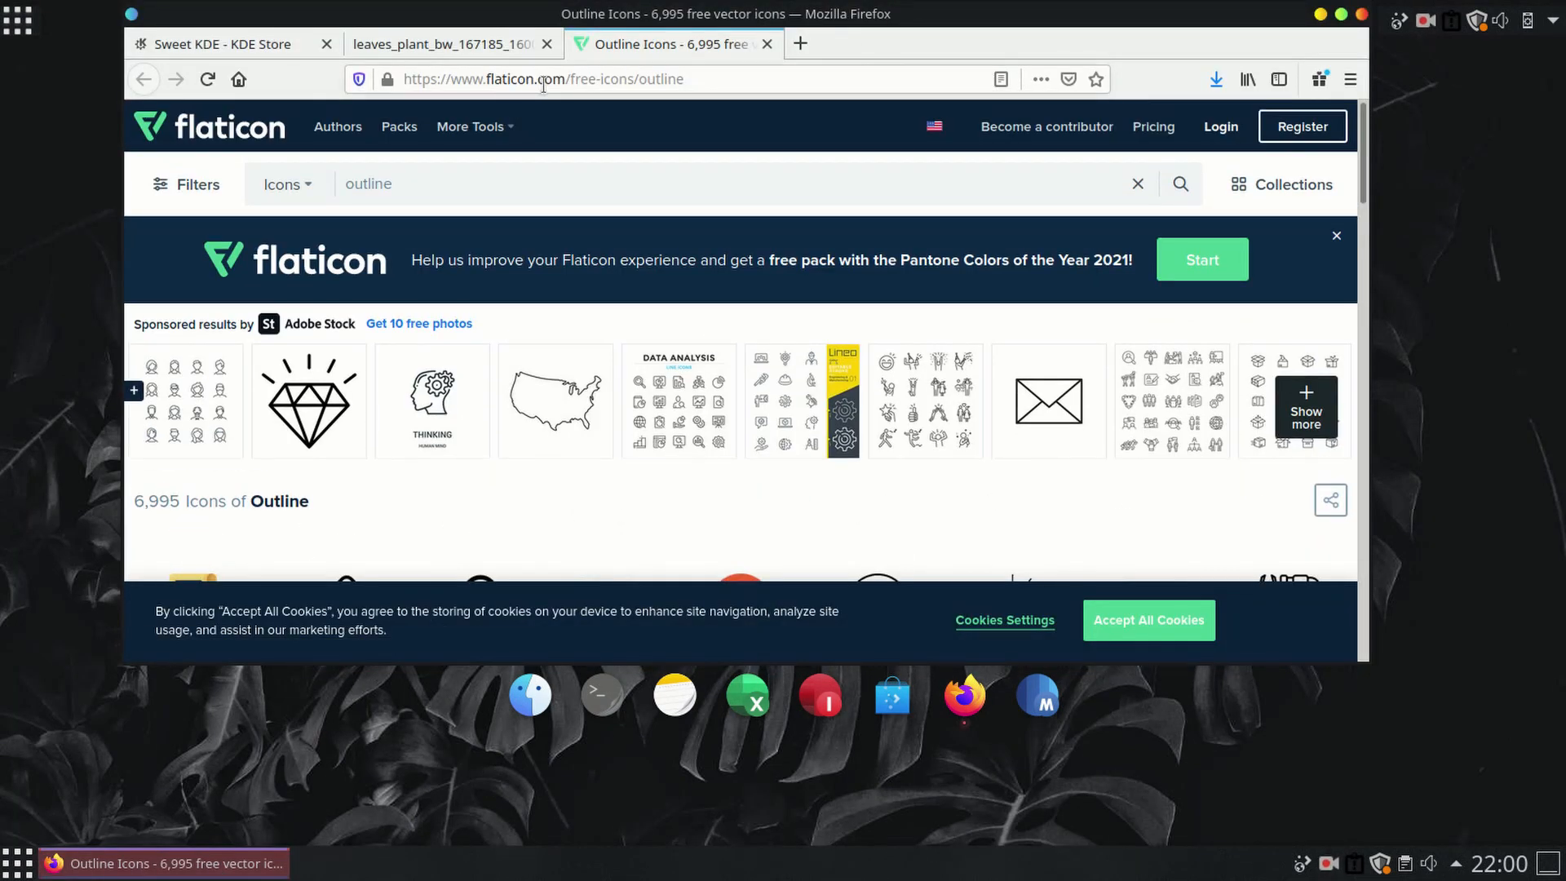
scroll(990, 392, down, 8)
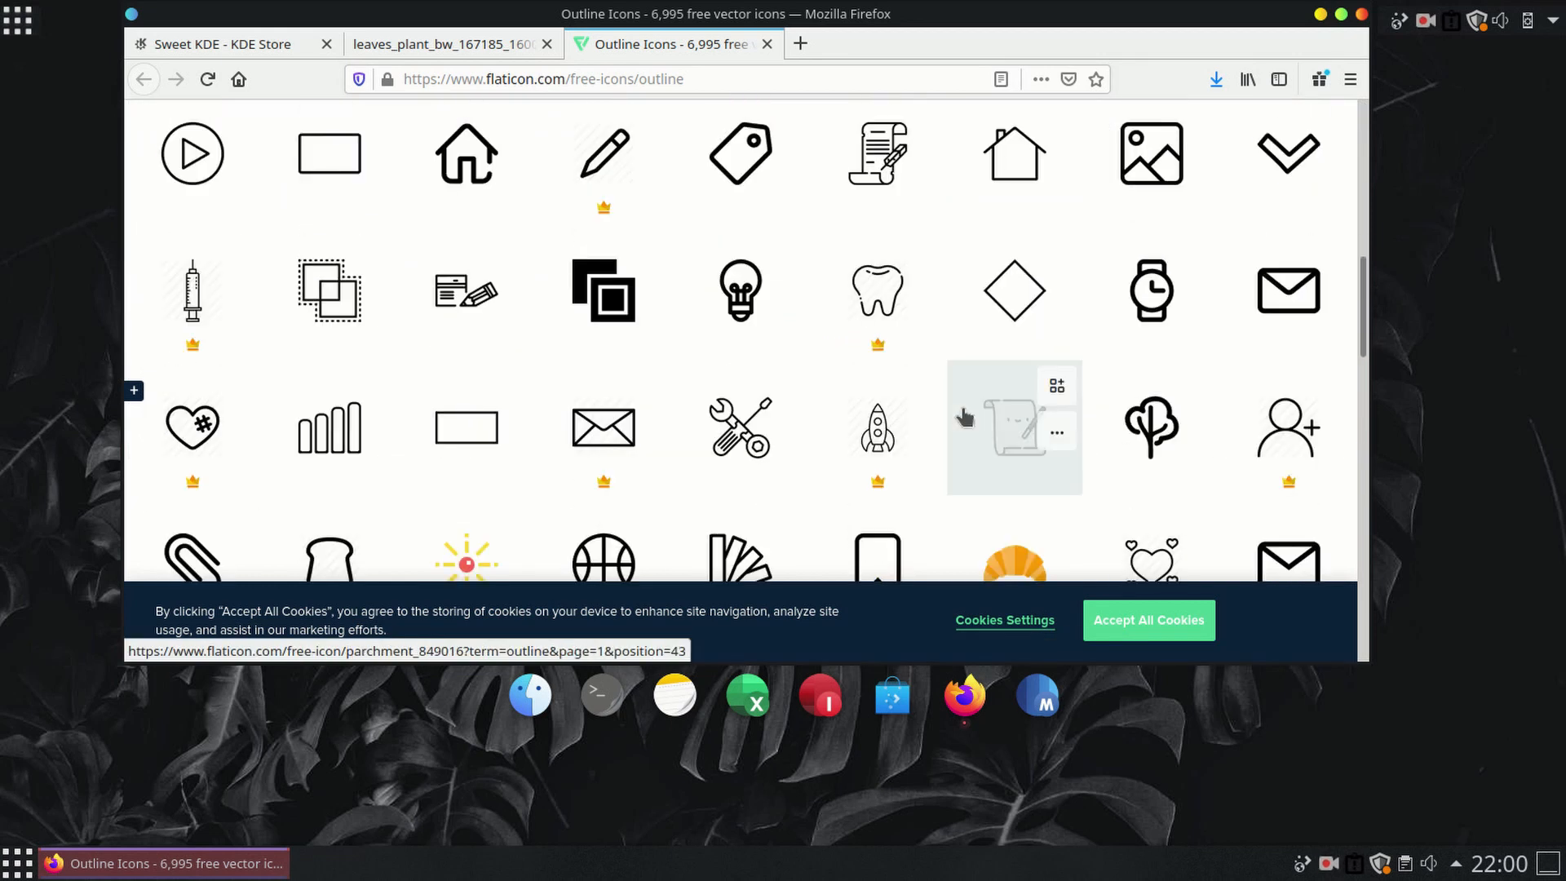
scroll(953, 391, down, 5)
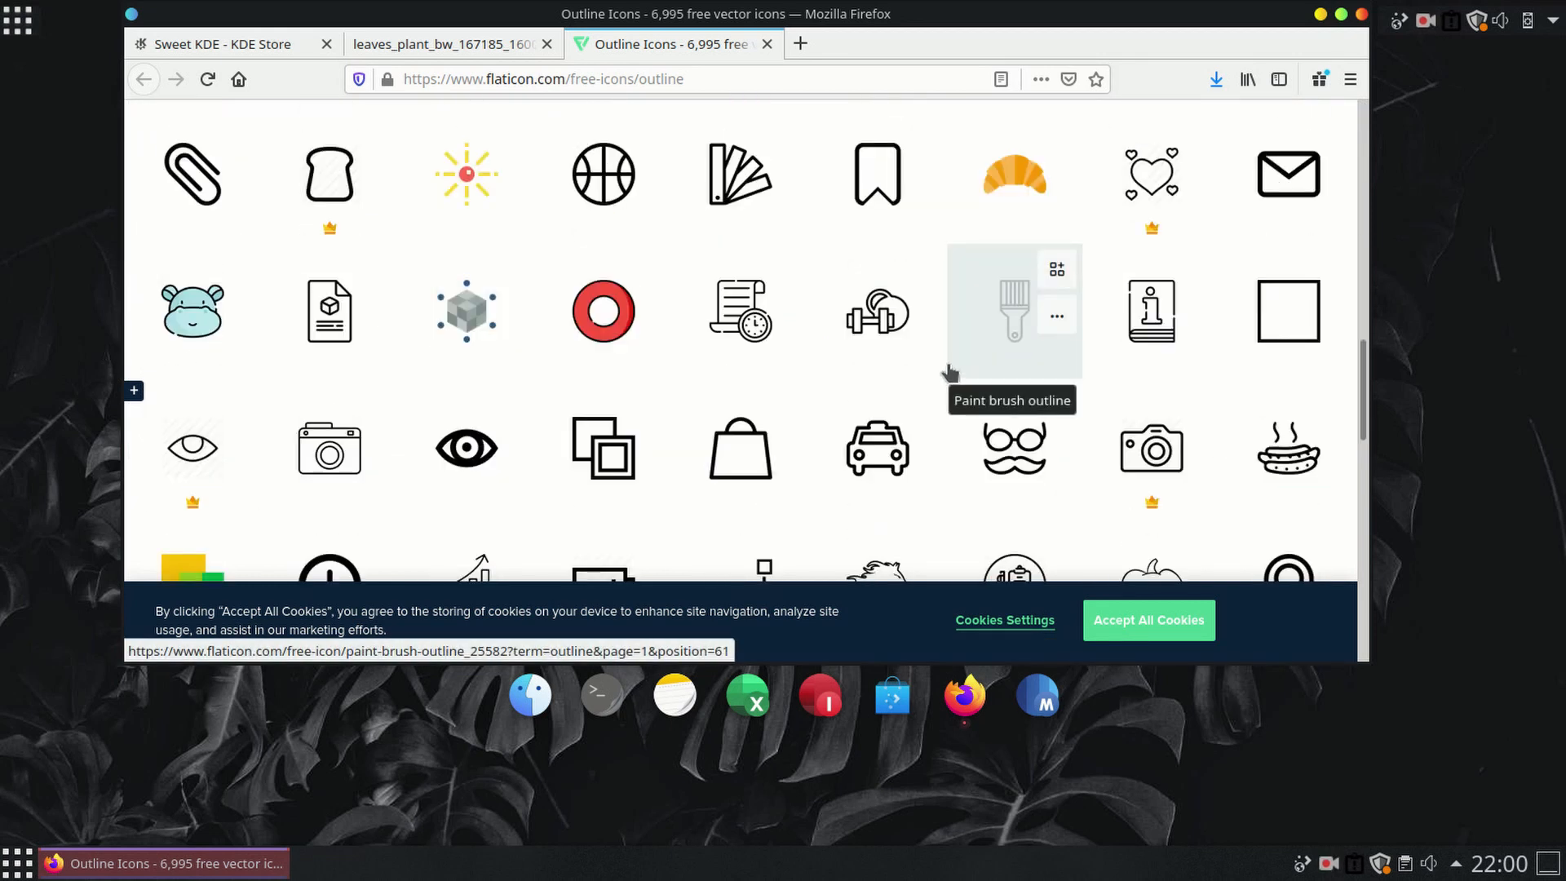
scroll(948, 381, down, 4)
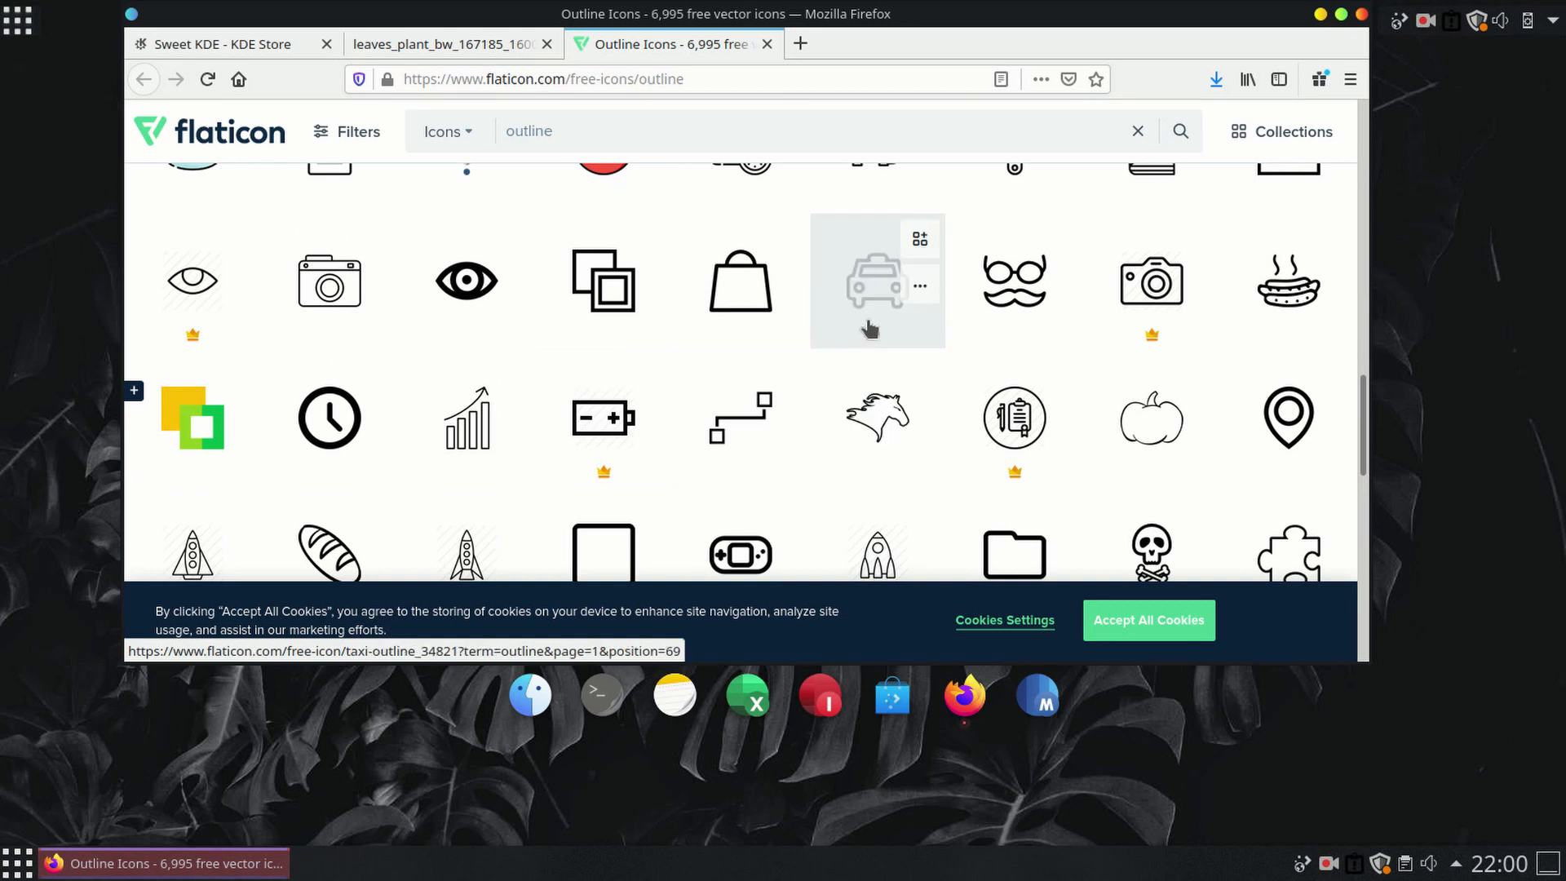
click(920, 287)
click(777, 450)
click(910, 356)
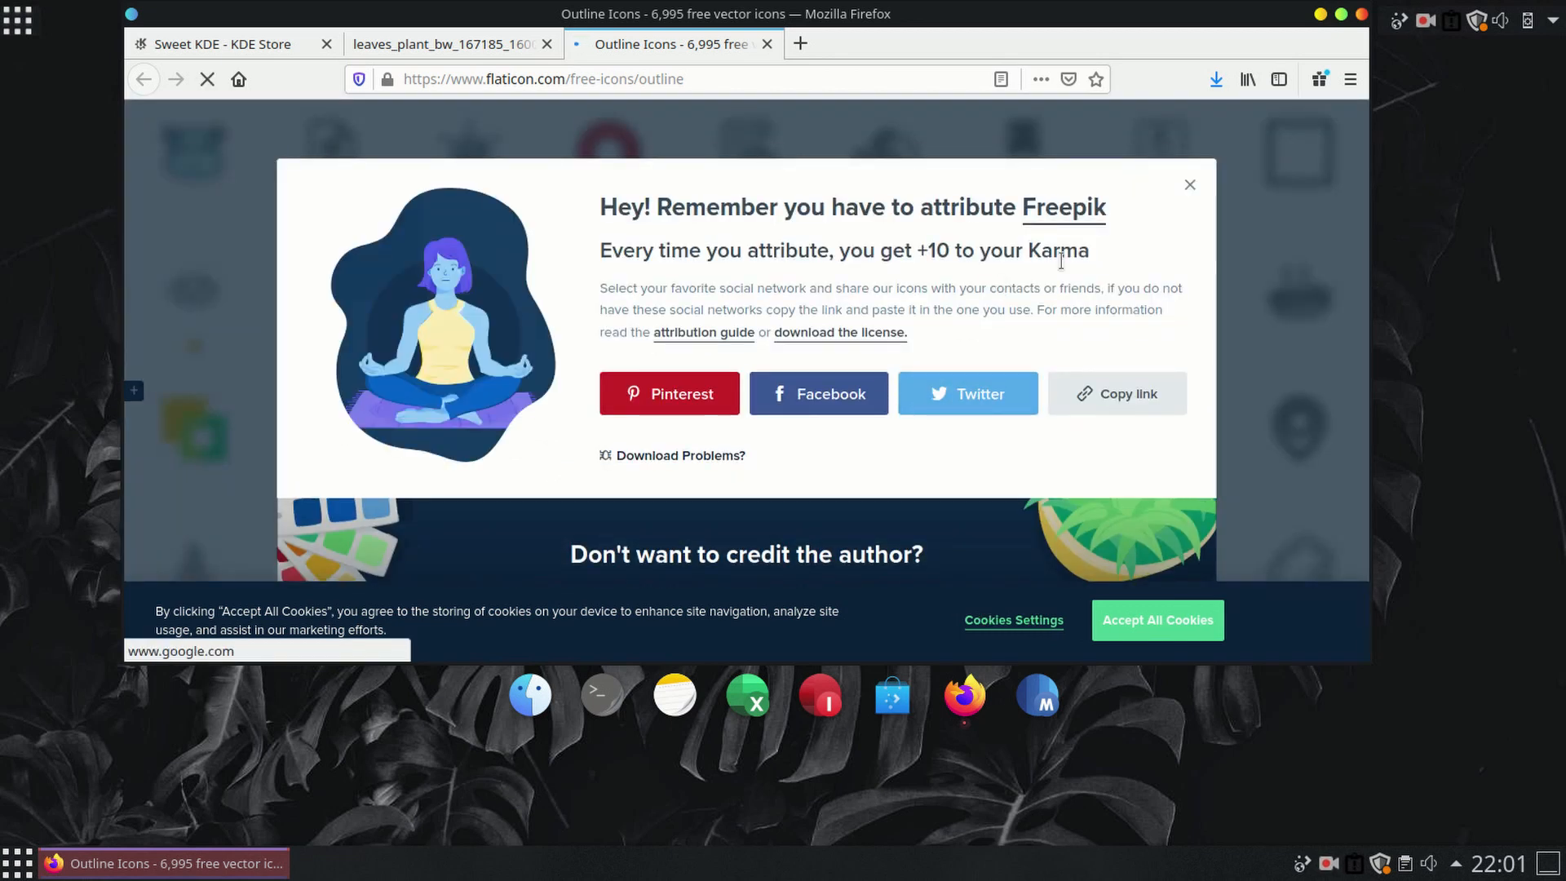
click(618, 435)
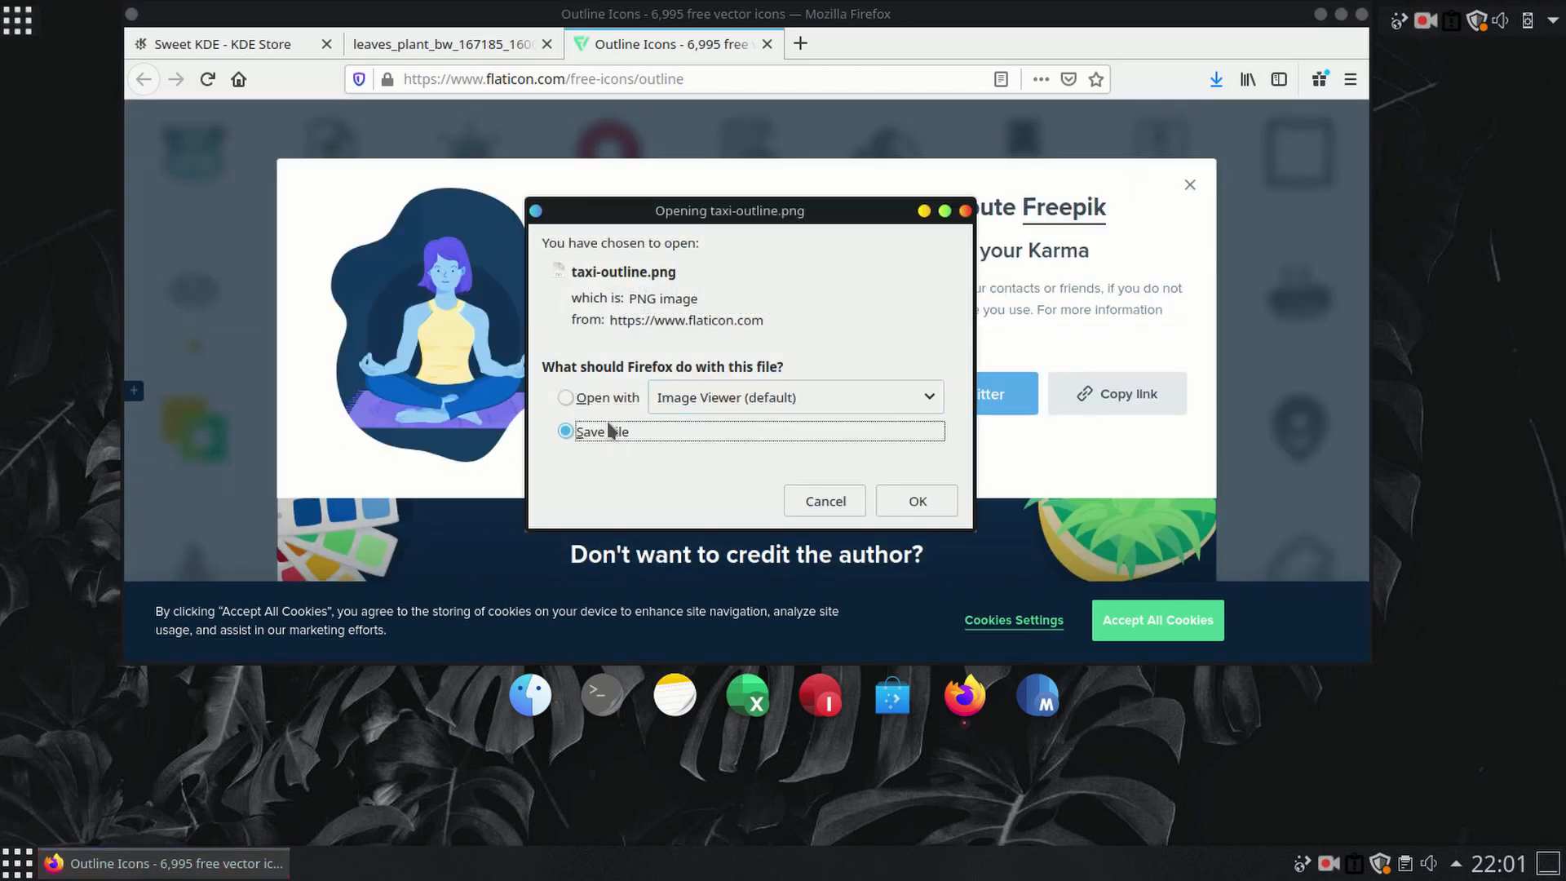
click(920, 503)
click(1190, 187)
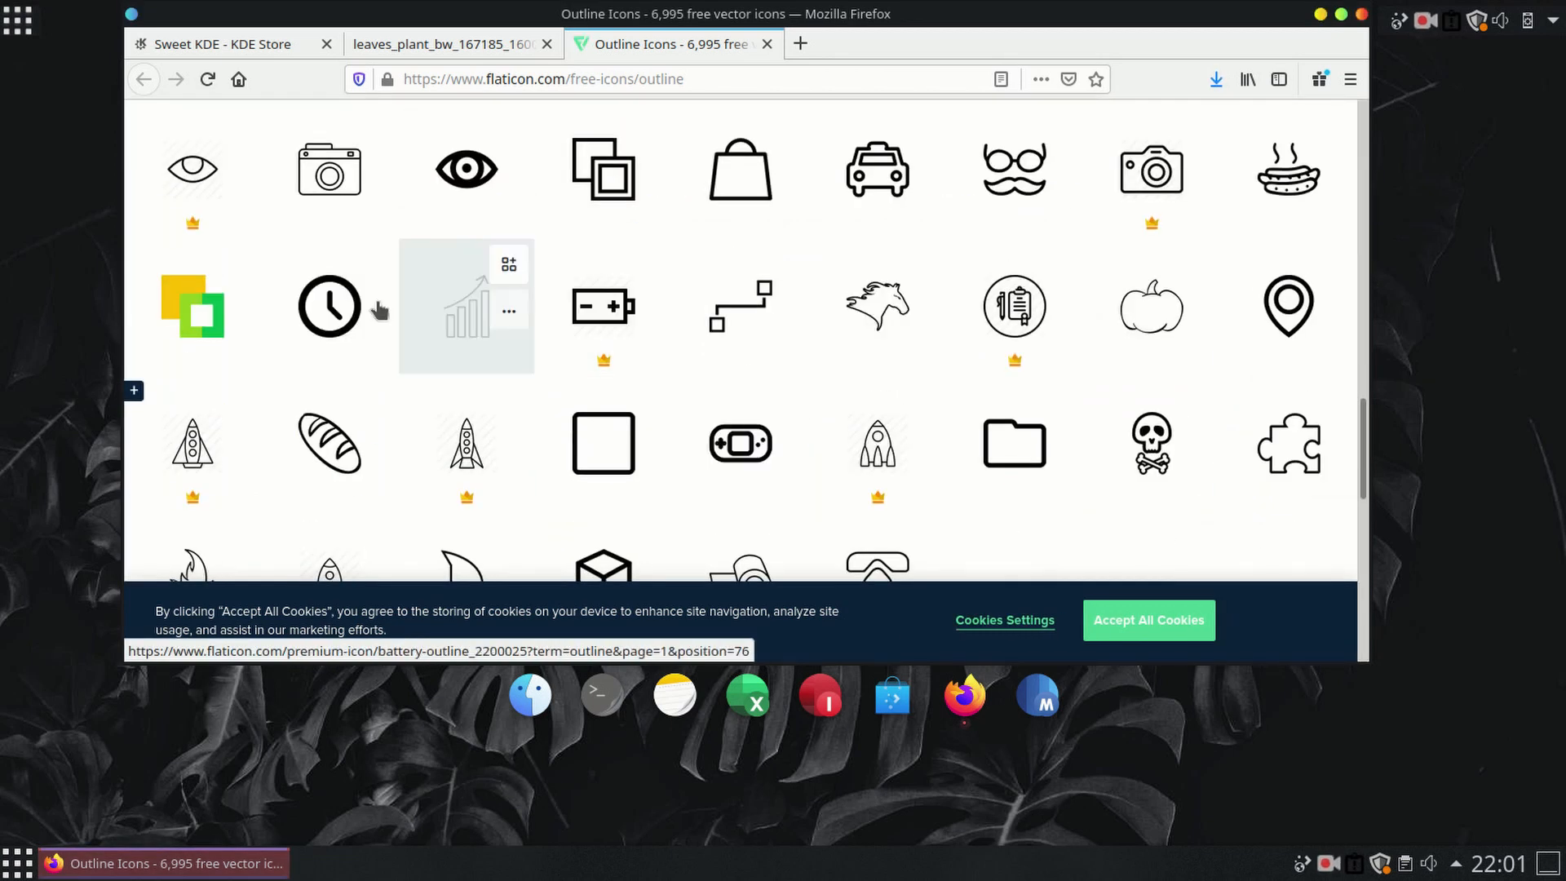
Step: Request the free download of the overlapping-squares Stroke icon on Flaticon and minimize the browser window
click(645, 176)
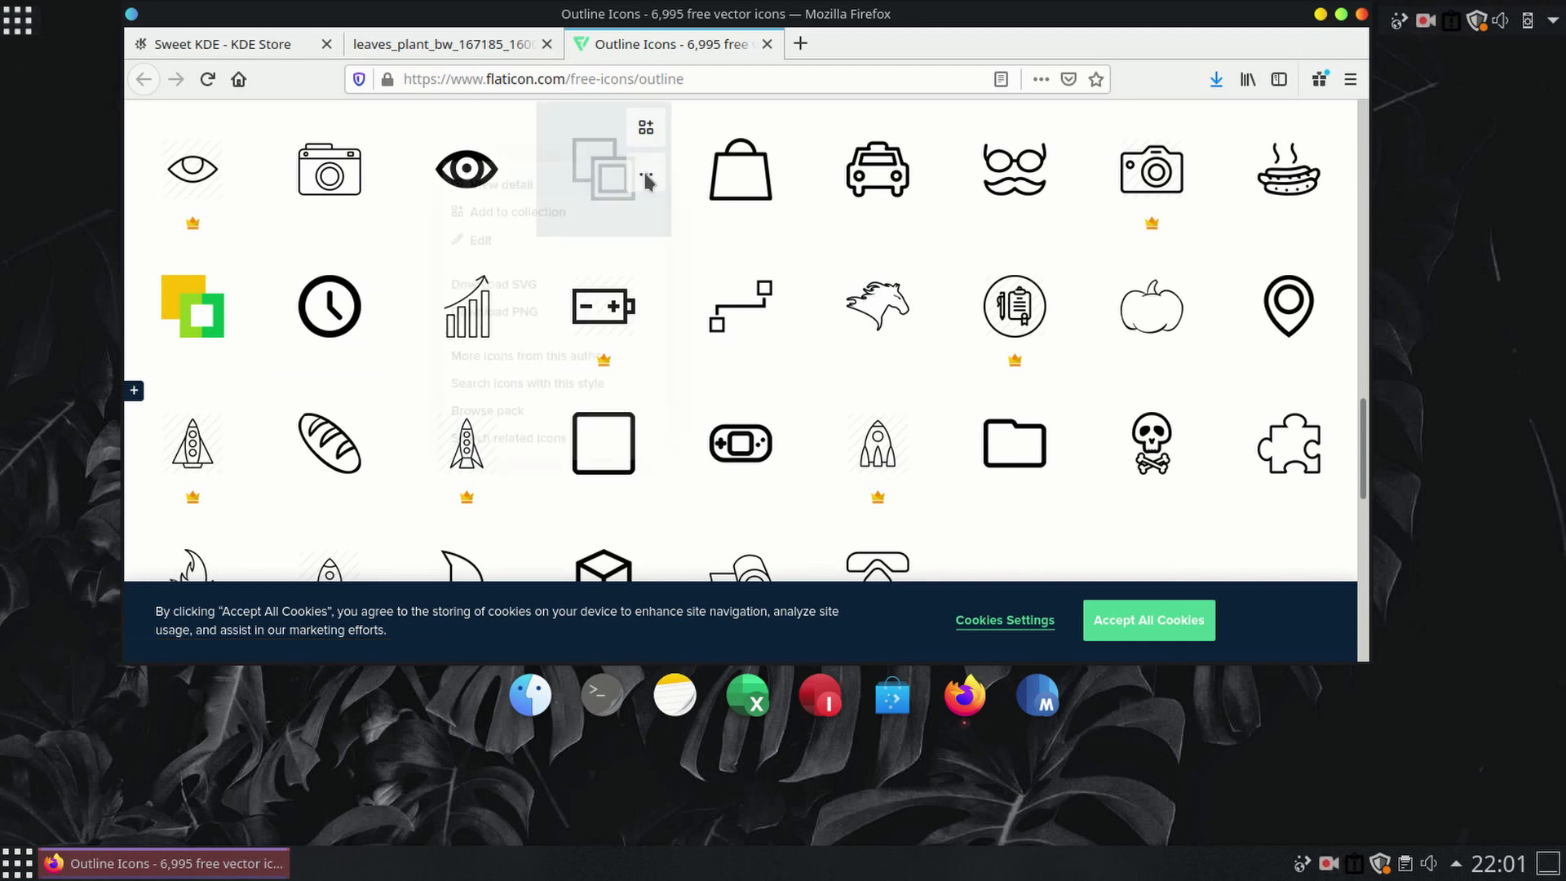
click(512, 338)
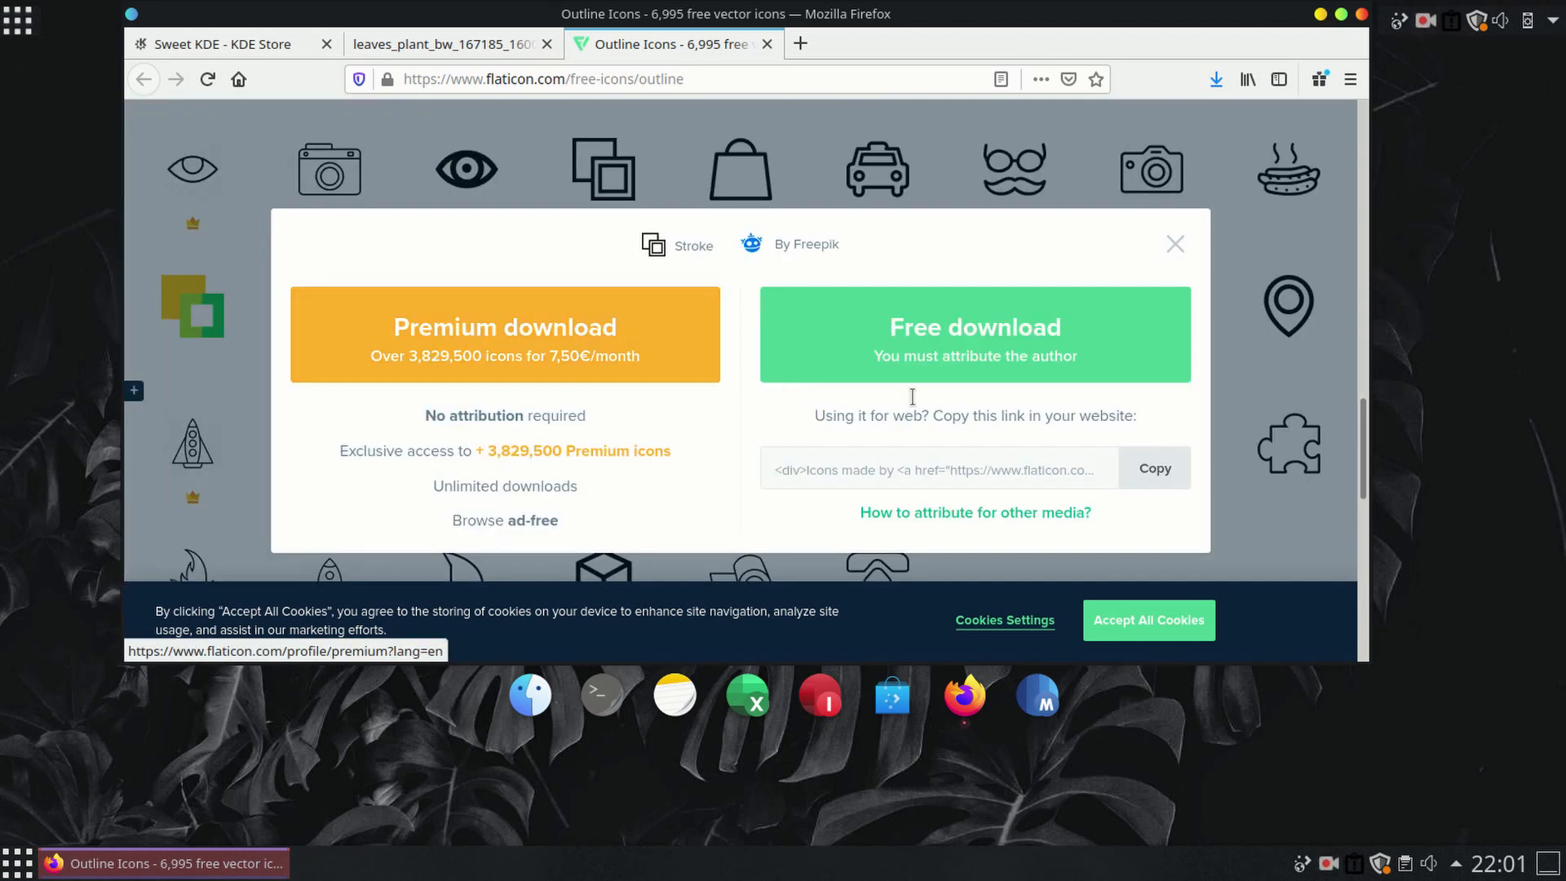
click(937, 363)
scroll(1114, 286, up, 4)
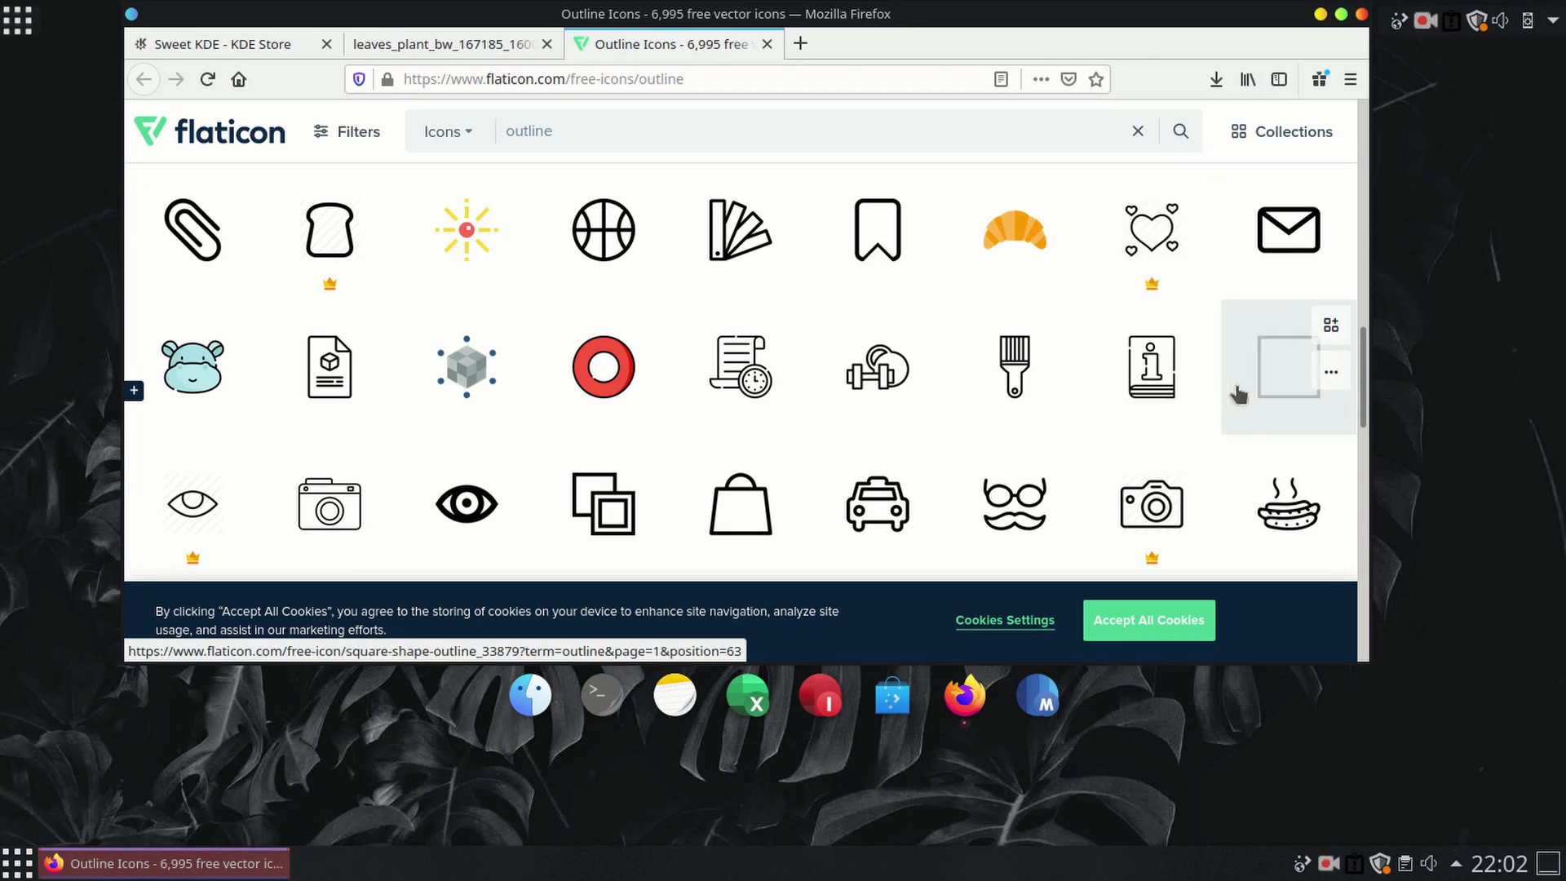
click(1322, 15)
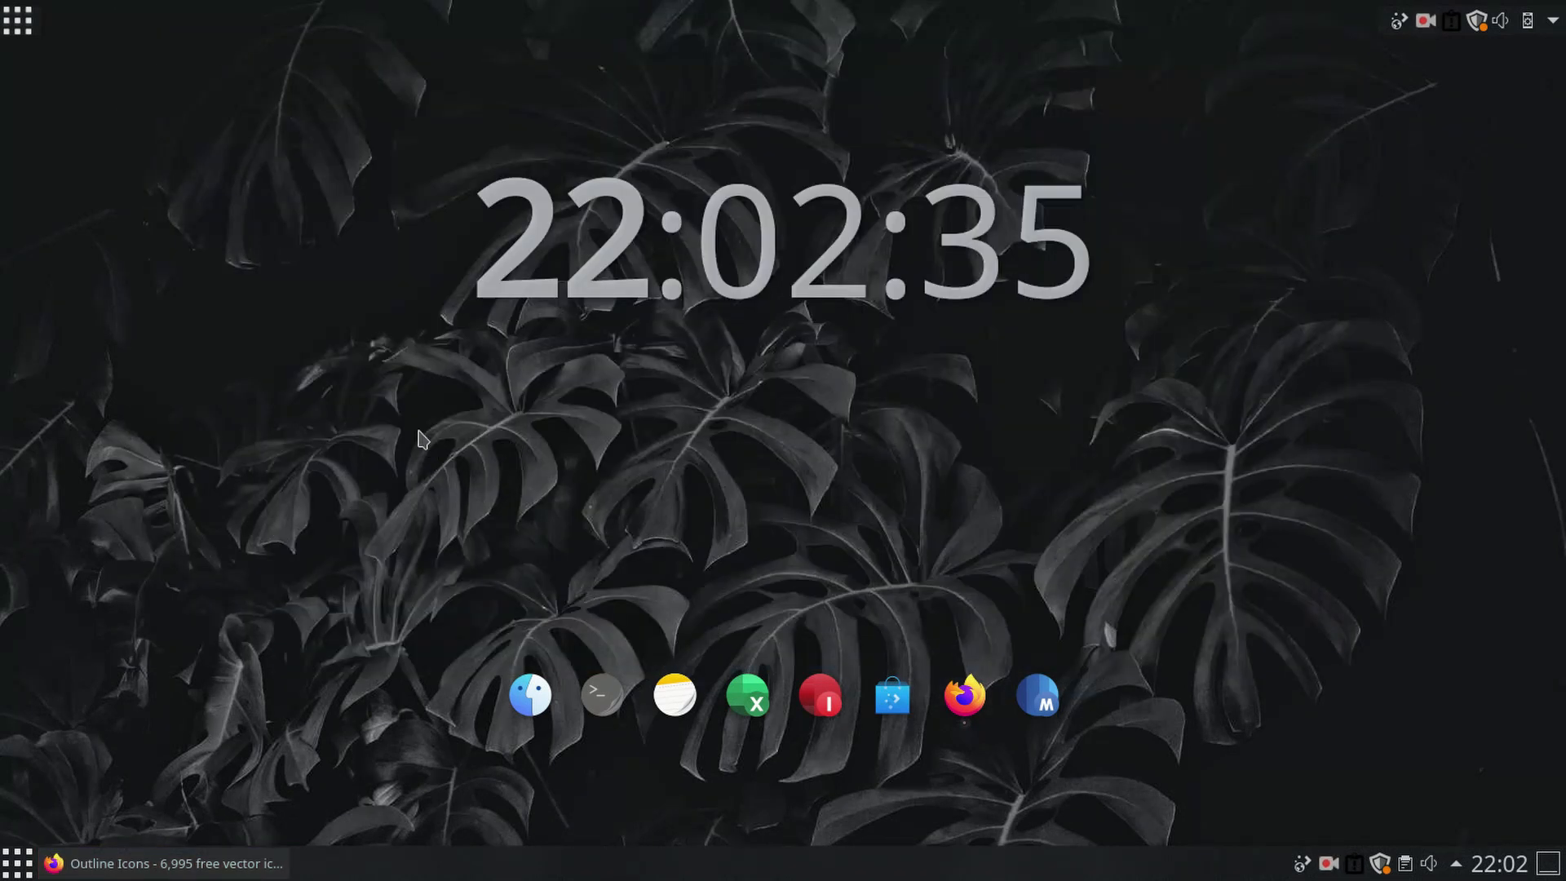
Step: Open the Discover software center and search for "menu editor"
click(17, 22)
click(104, 173)
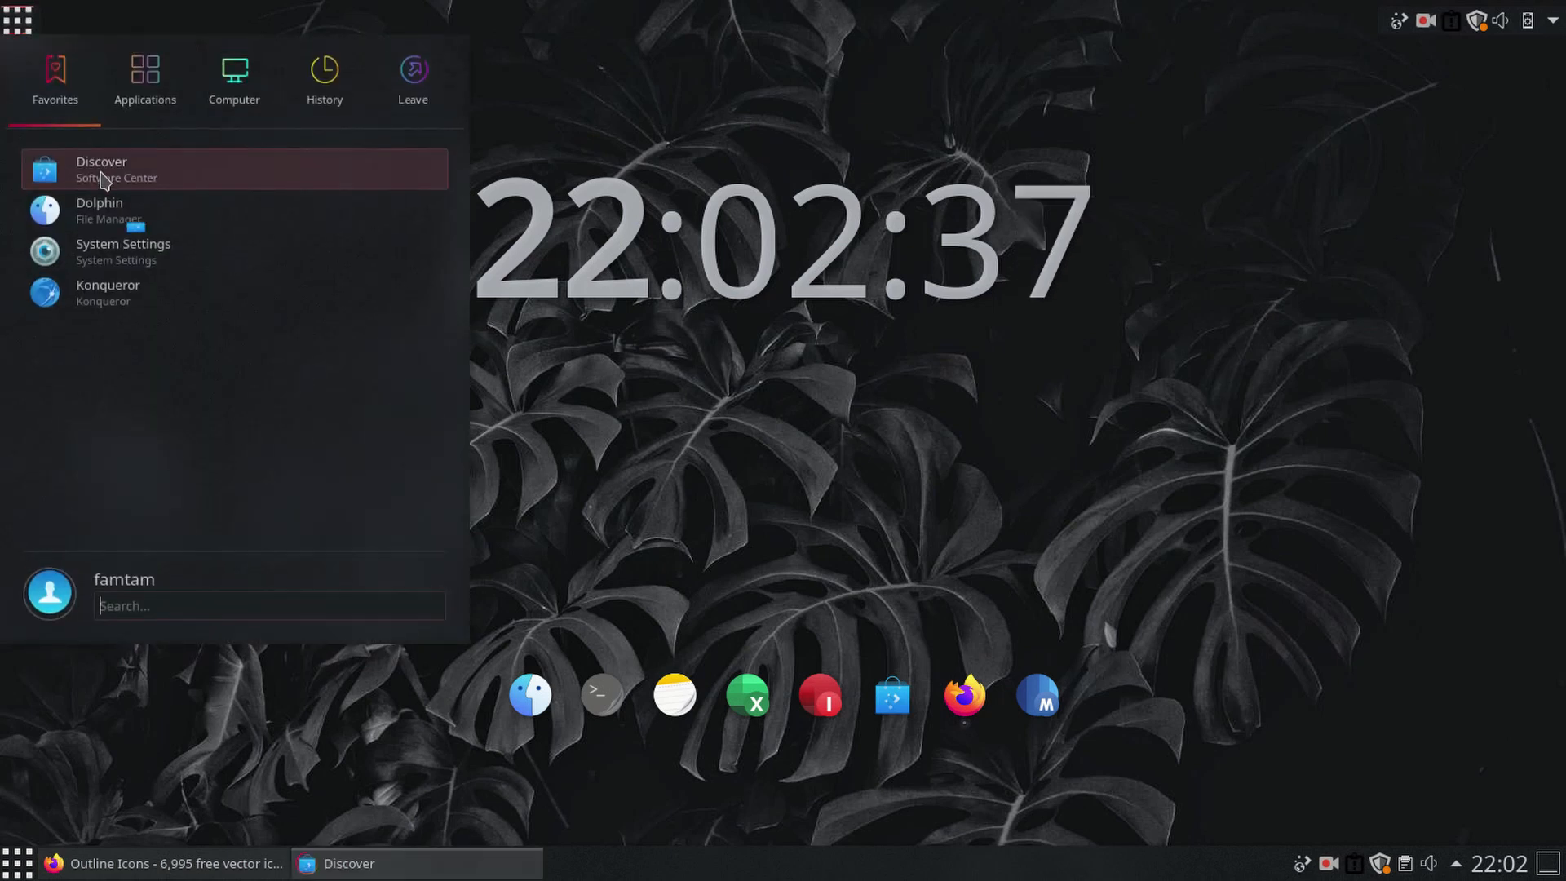
click(531, 150)
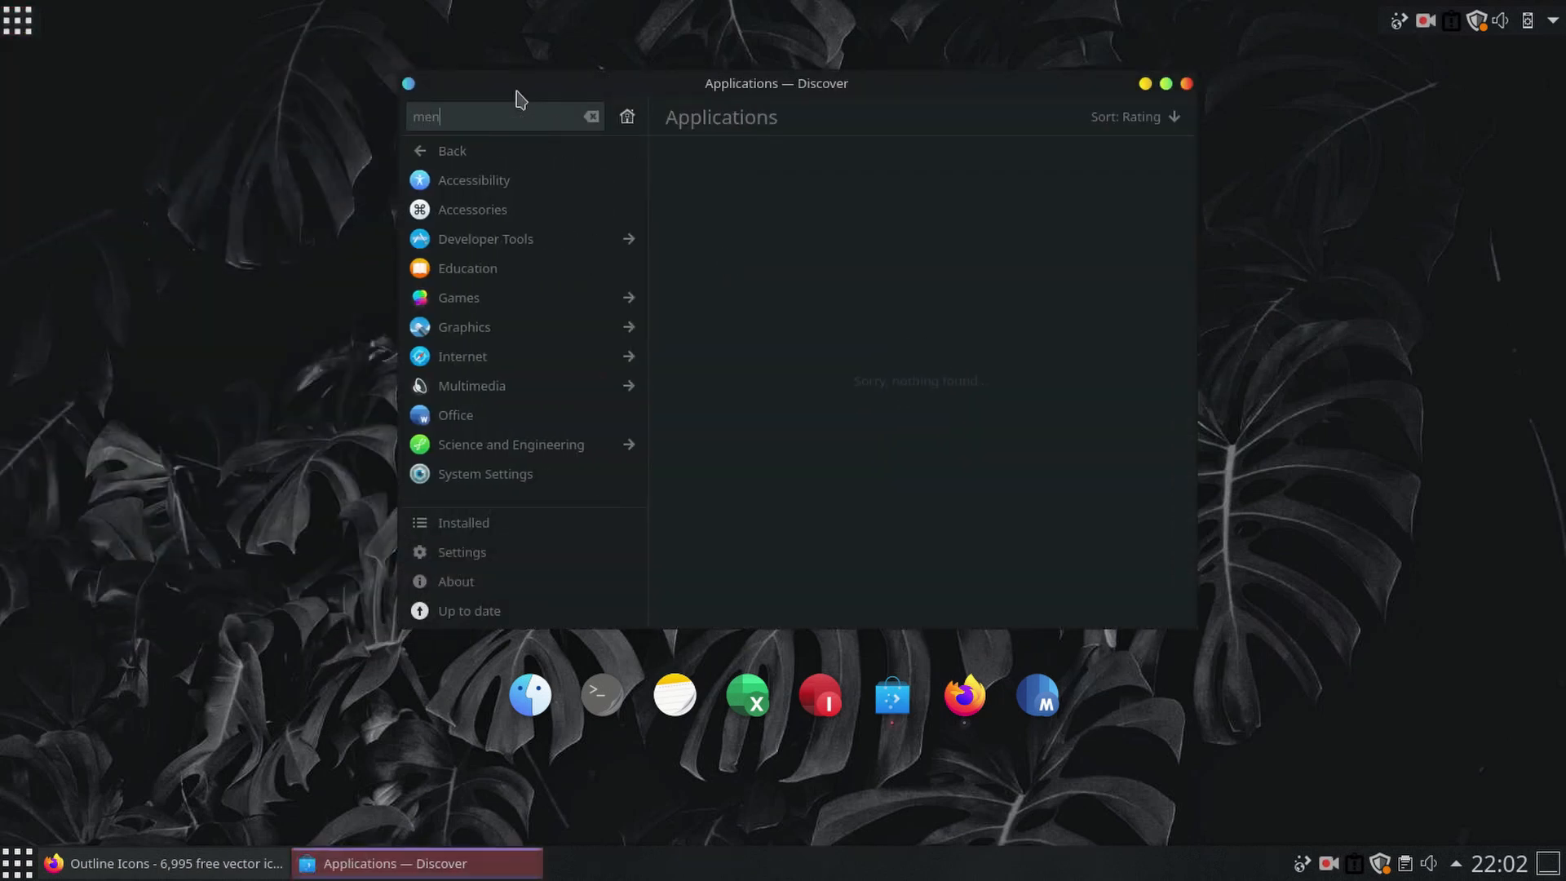
text(u editor)
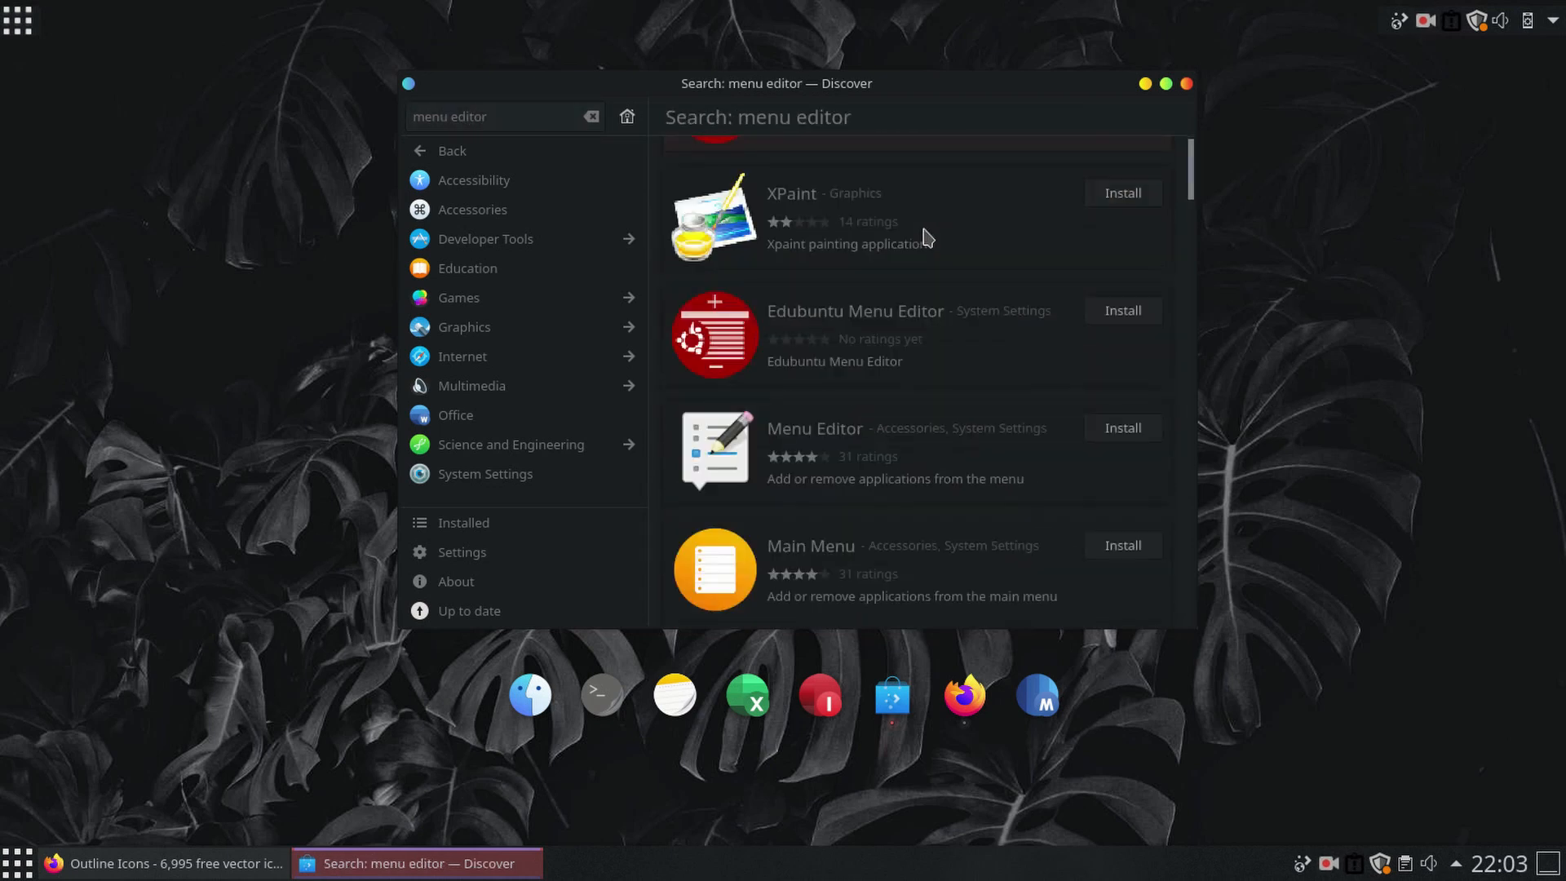
Step: Install Menu Editor, the tool for adding or removing applications from the menu, and close Discover
scroll(928, 245, down, 3)
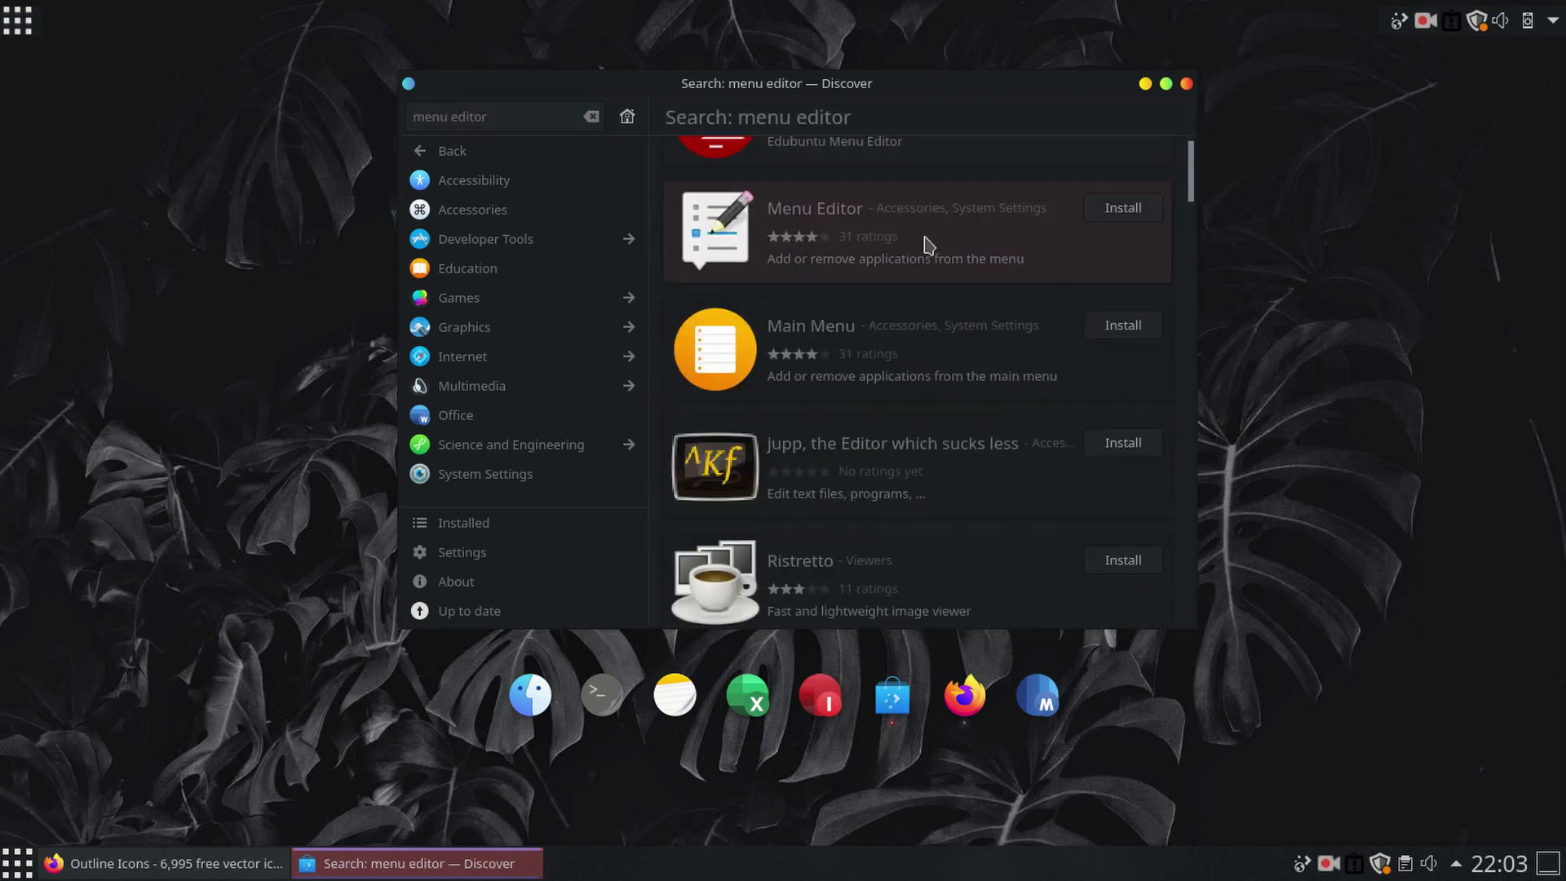
scroll(922, 363, up, 2)
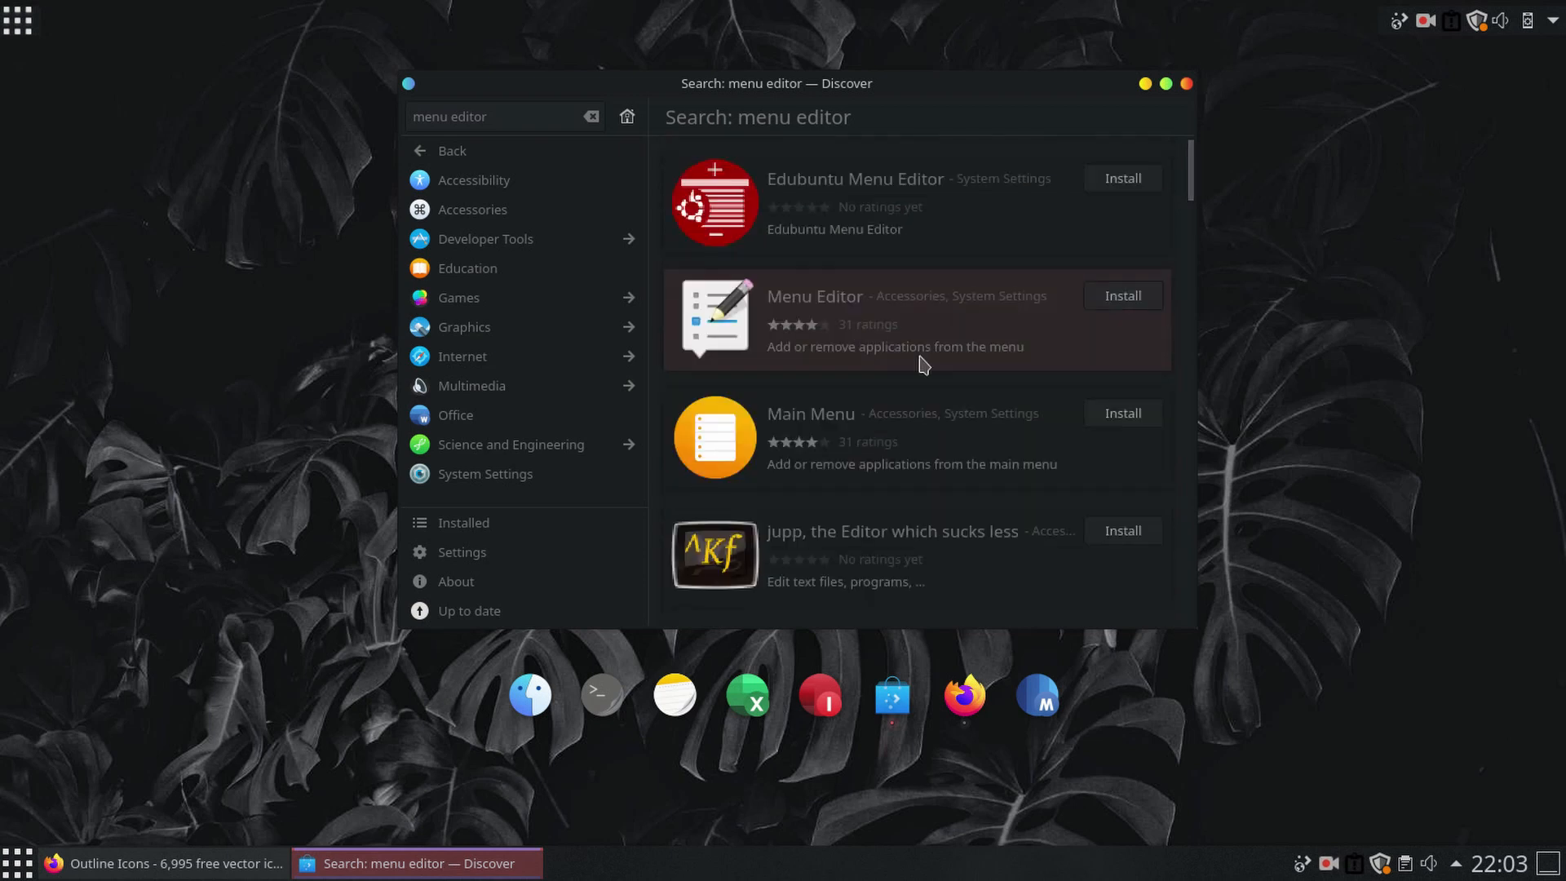
click(1120, 298)
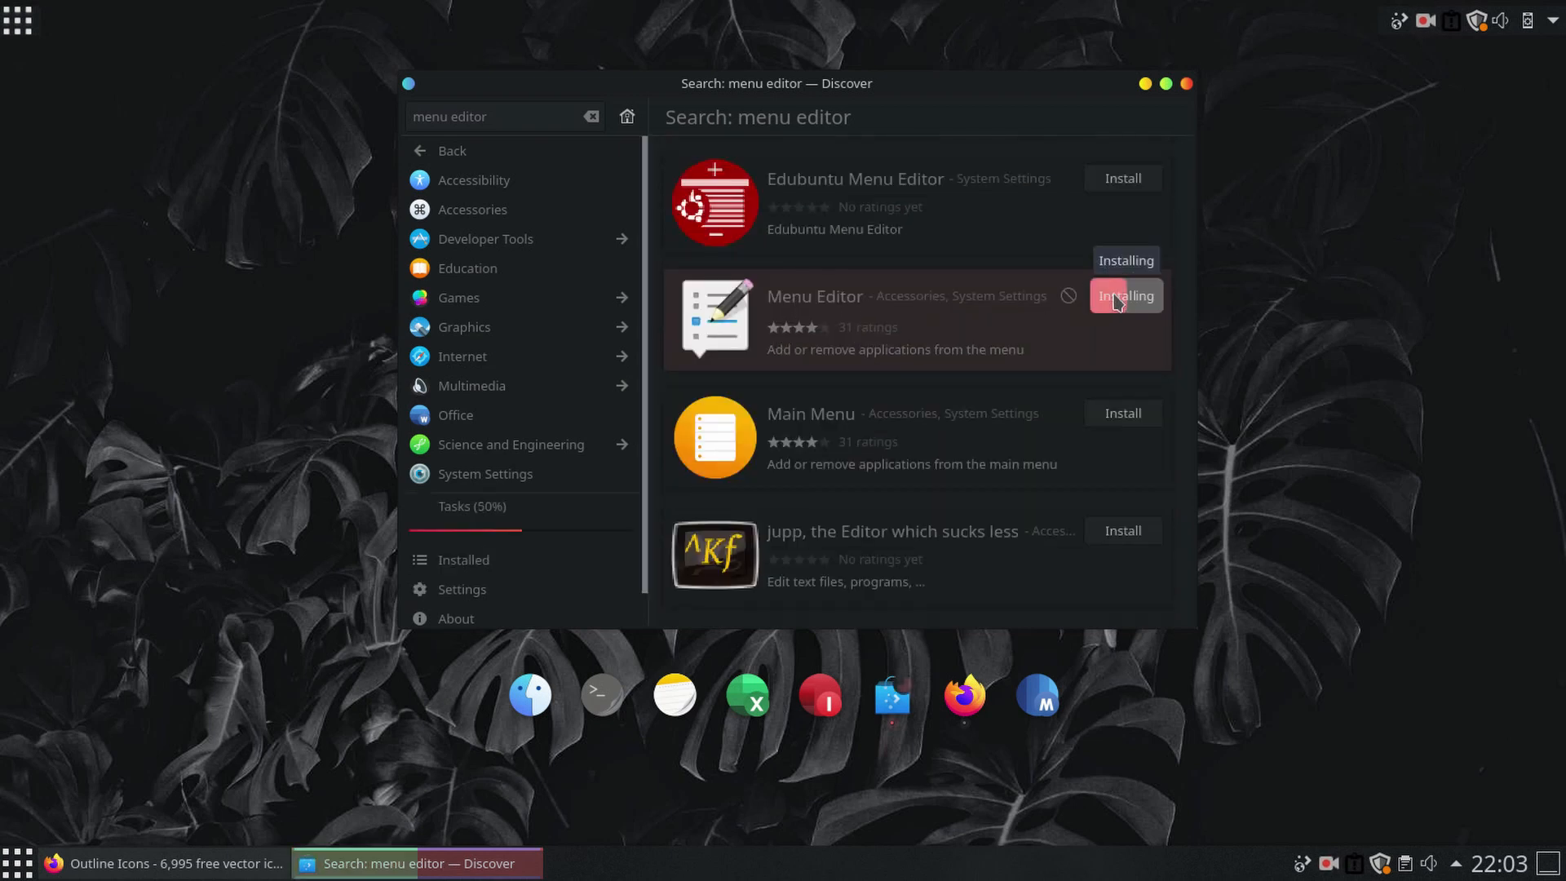
key(Return)
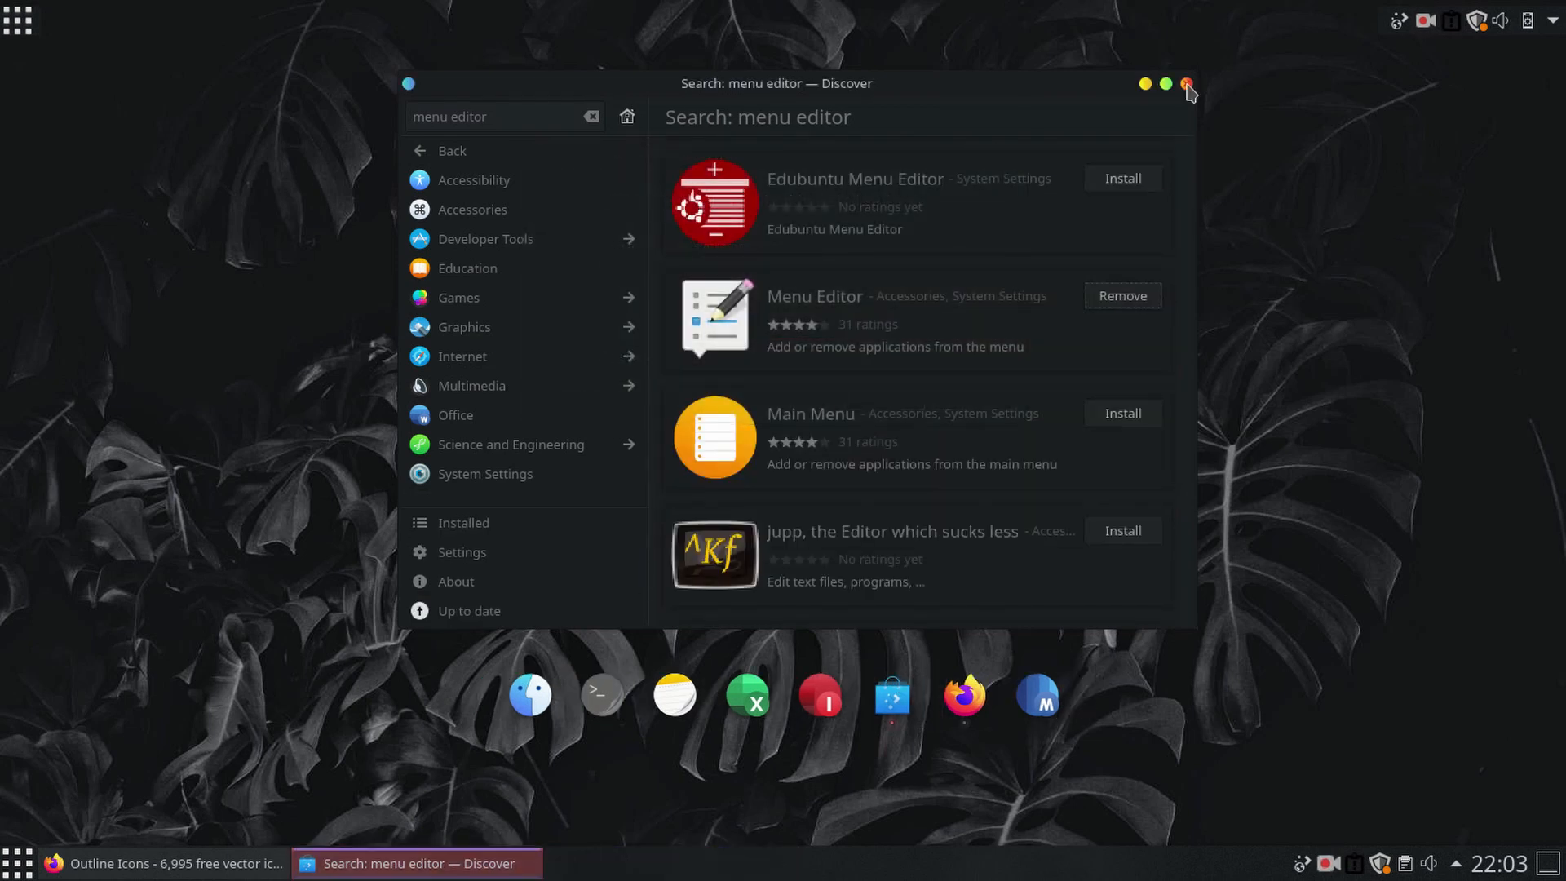
click(1187, 85)
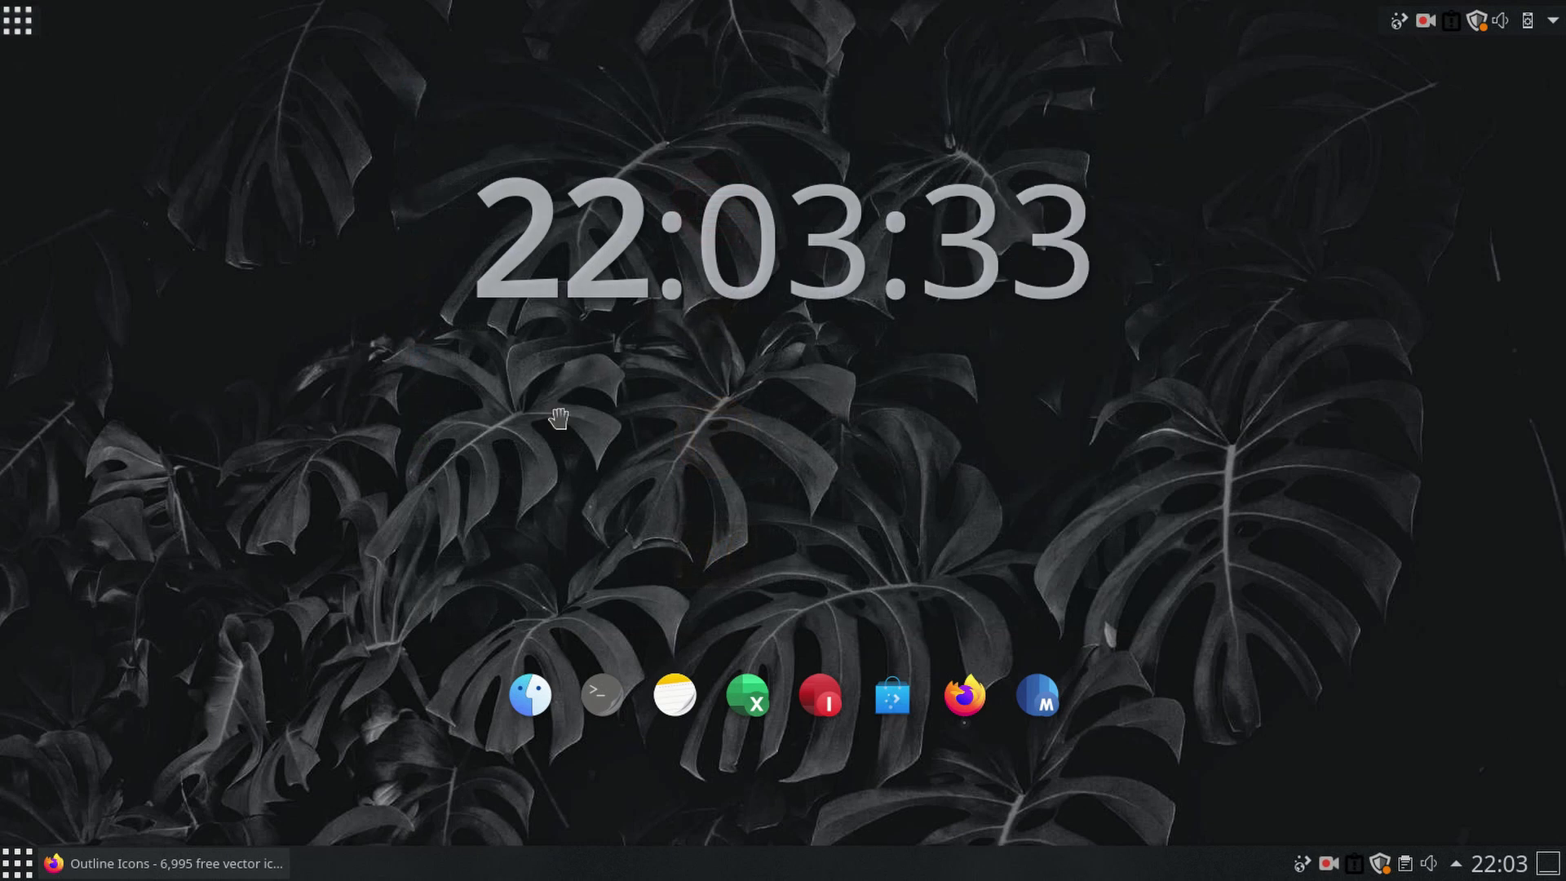
Step: Open the Downloads folder in Dolphin and enable file previews
click(17, 20)
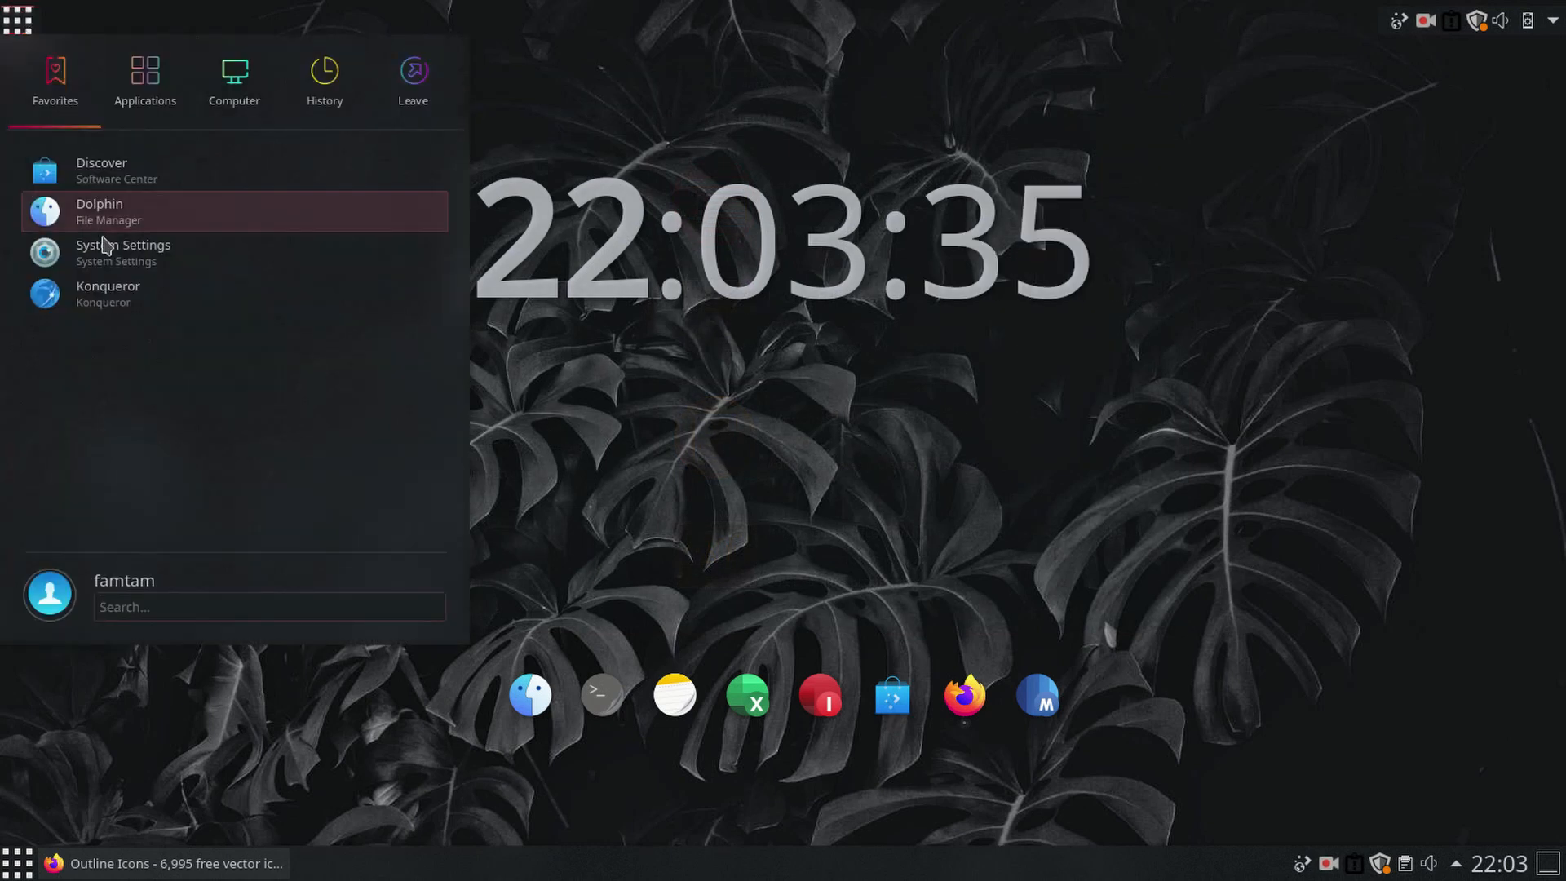
click(98, 211)
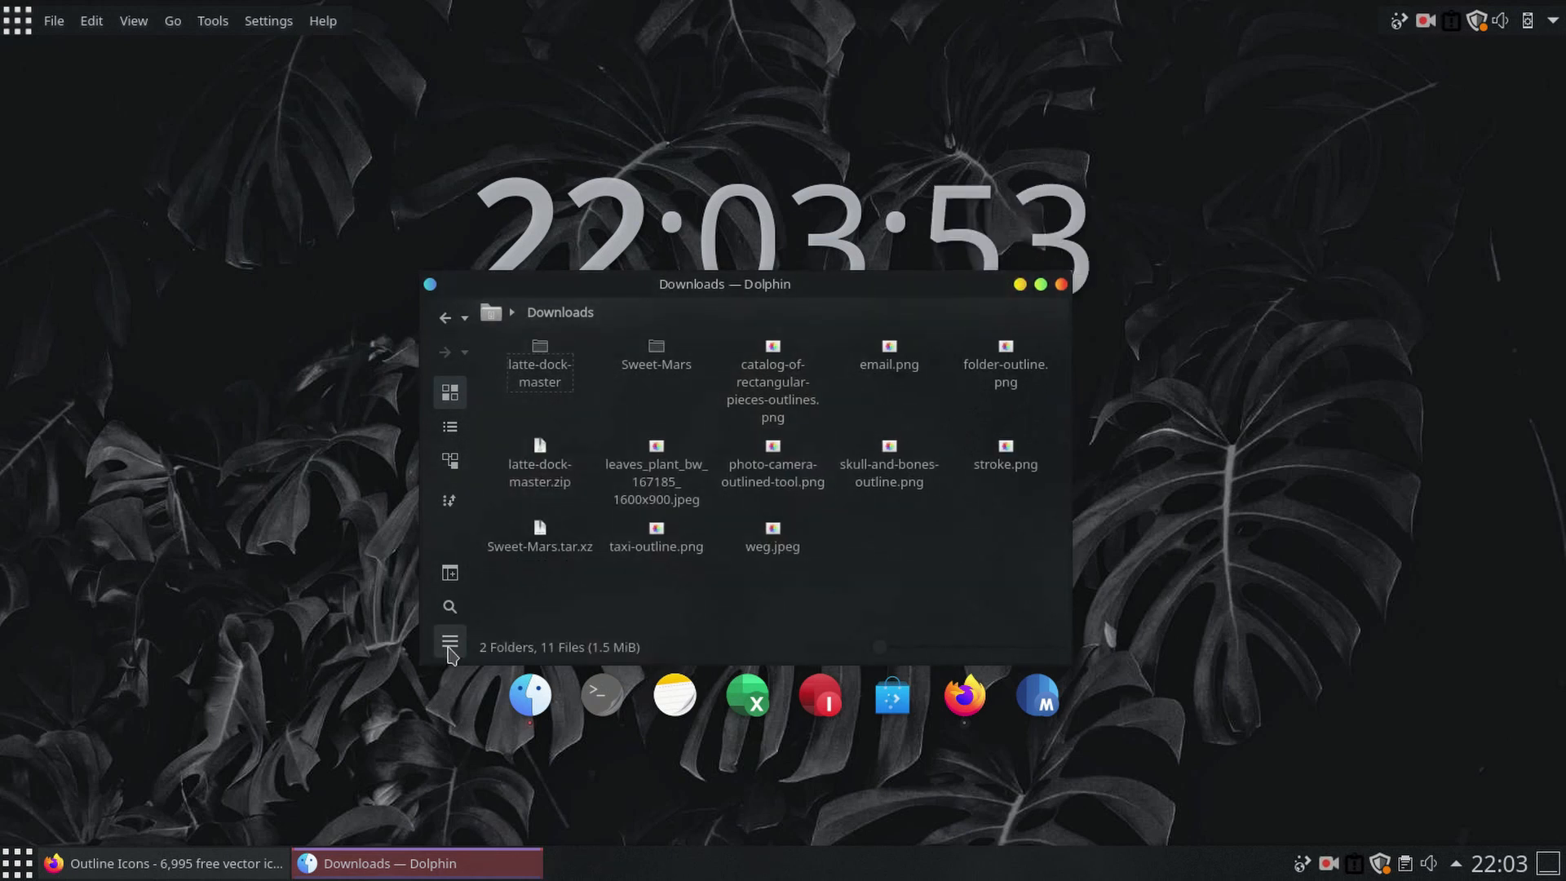
click(451, 641)
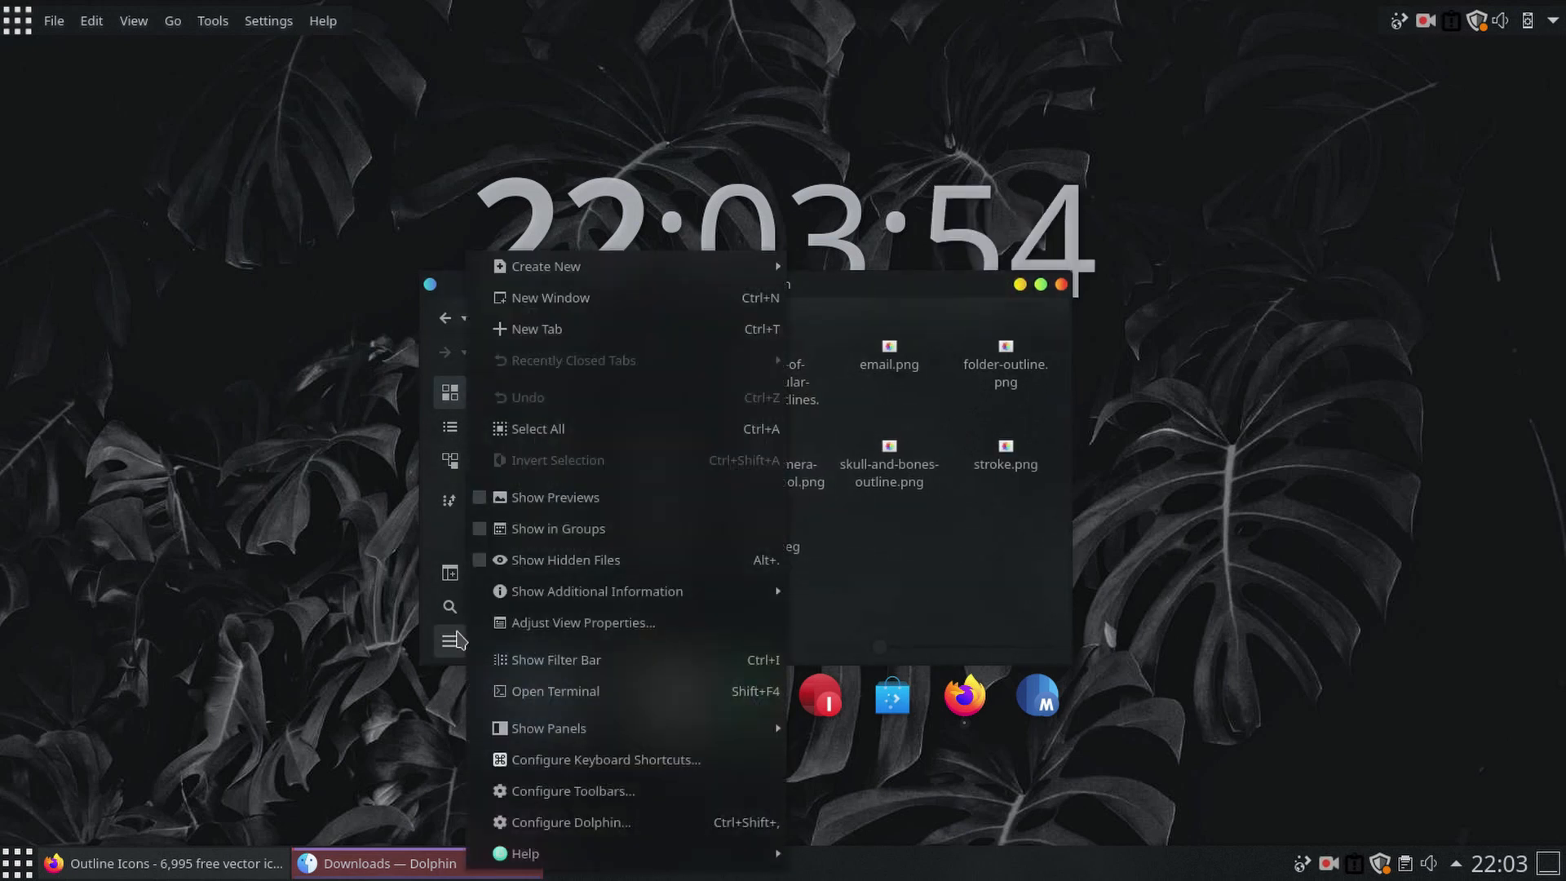
click(596, 499)
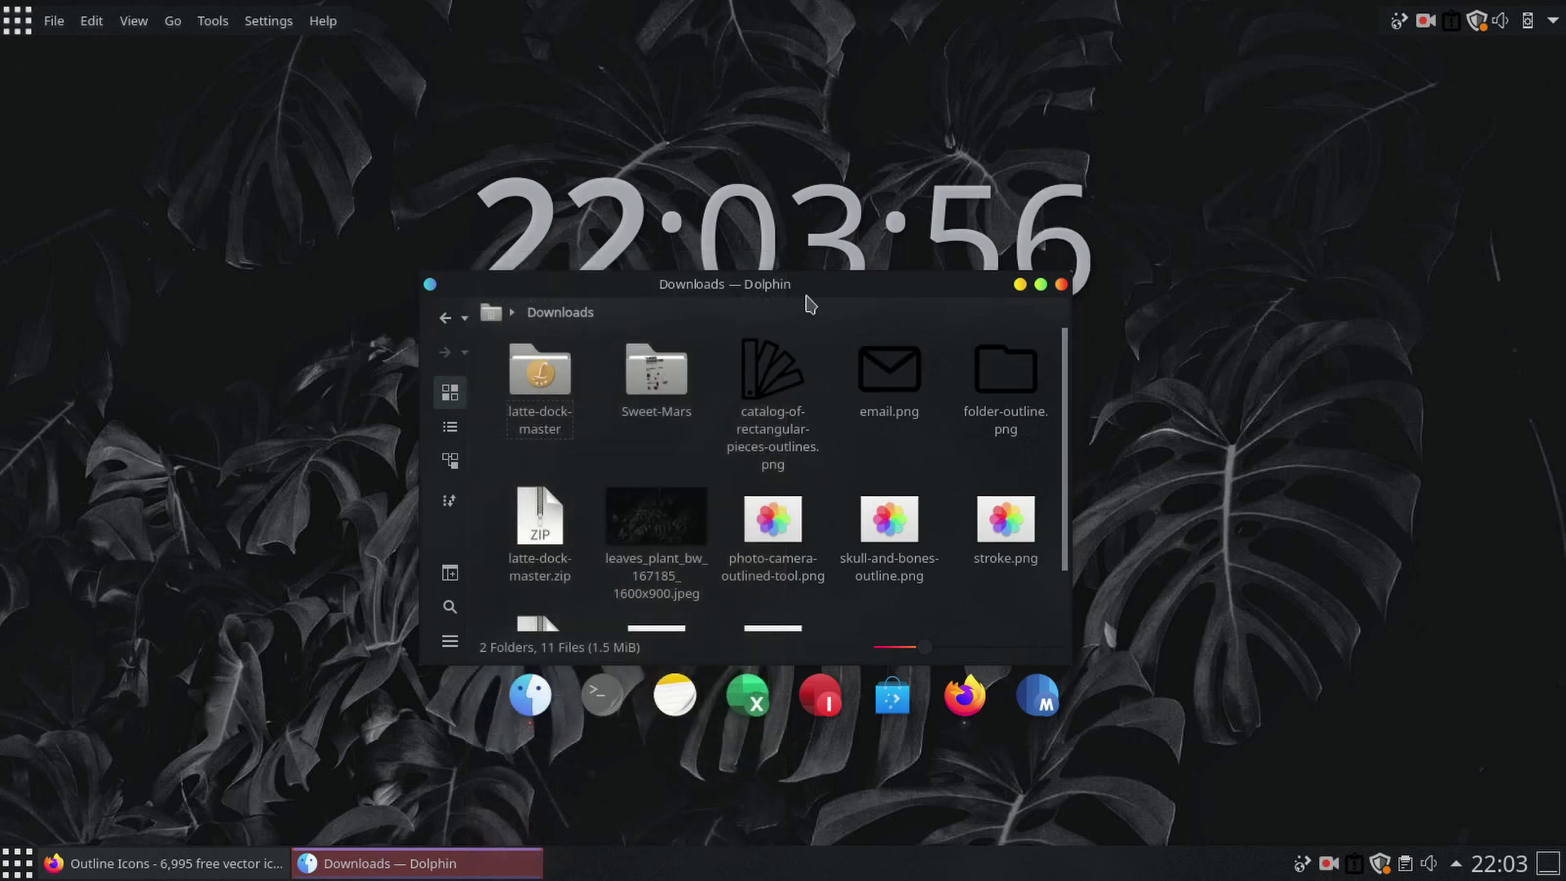
Step: Reposition the file manager window and look through the previews of the outline icons in Downloads
drag(811, 304, 761, 219)
scroll(867, 442, down, 1)
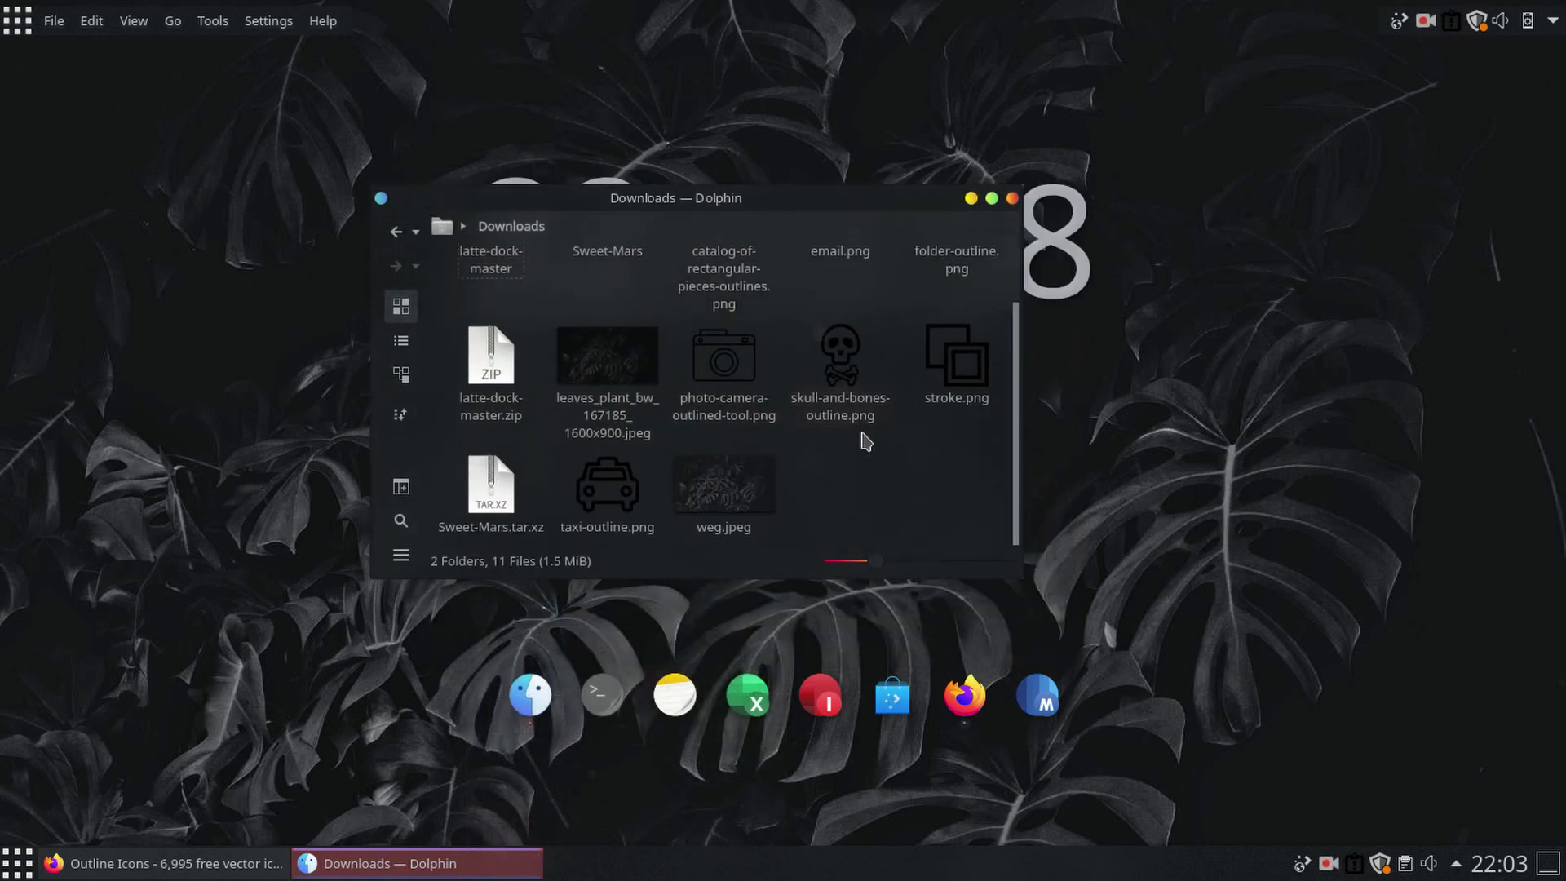
scroll(866, 441, up, 1)
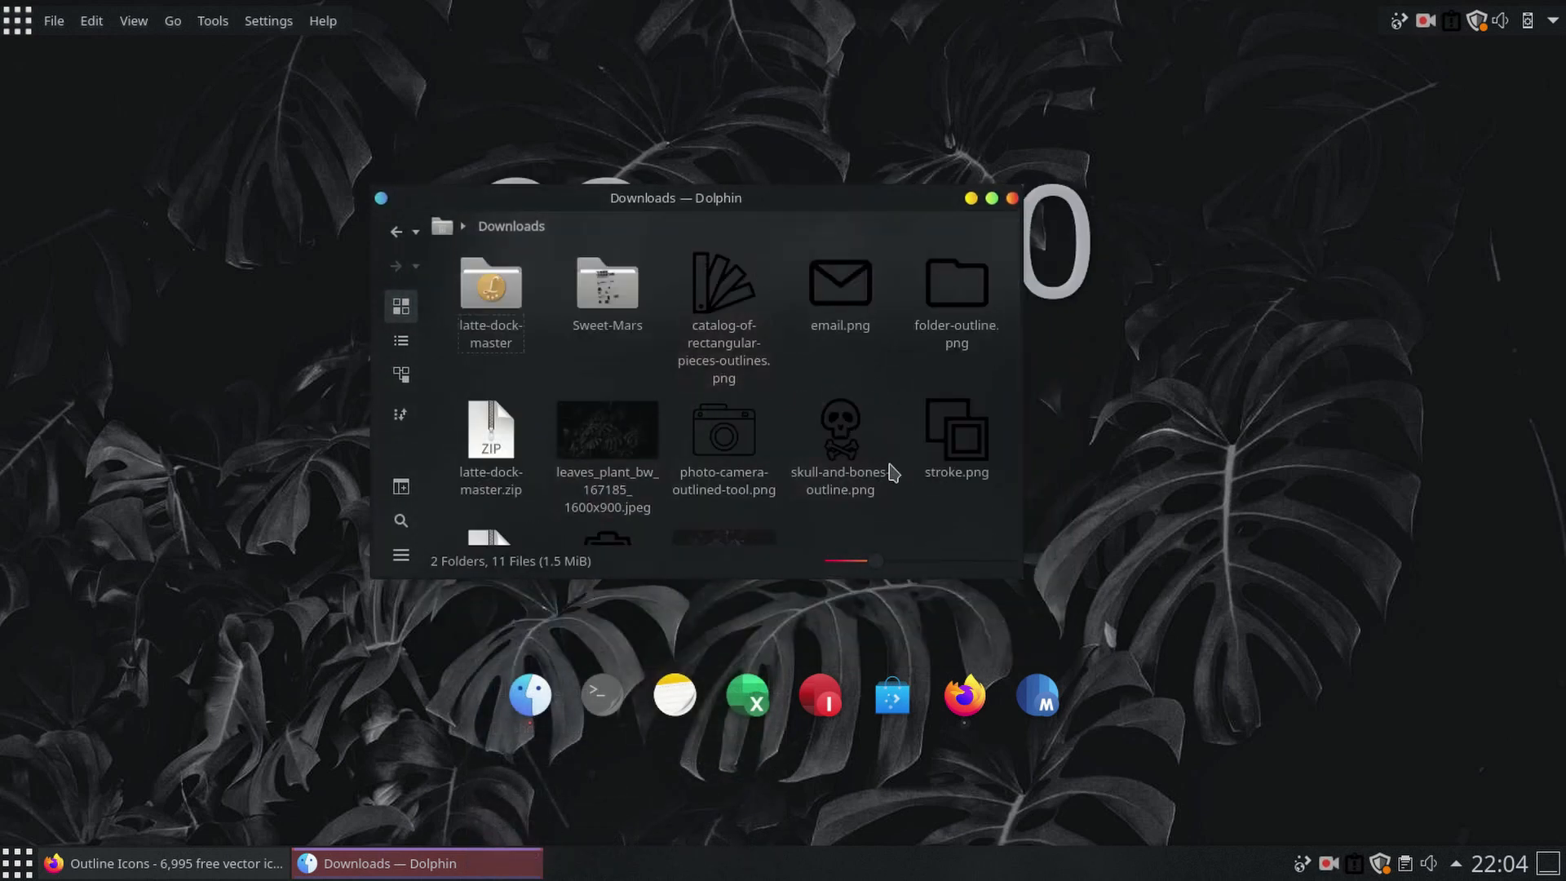
scroll(889, 465, down, 1)
mouse_move(838, 481)
mouse_down()
mouse_move(975, 328)
mouse_move(837, 477)
mouse_up()
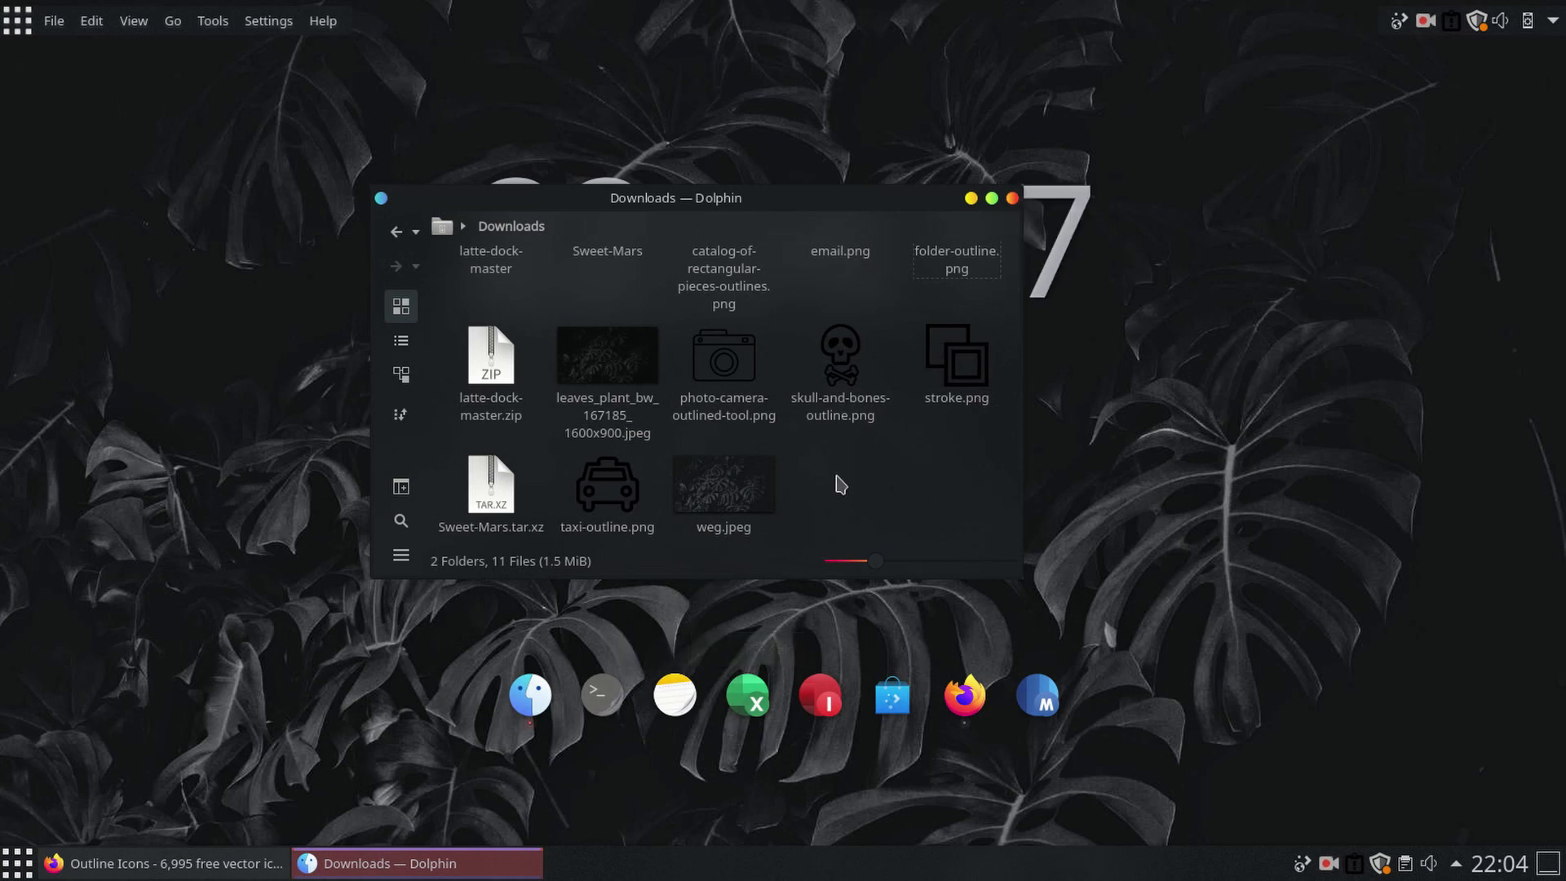
scroll(840, 486, up, 1)
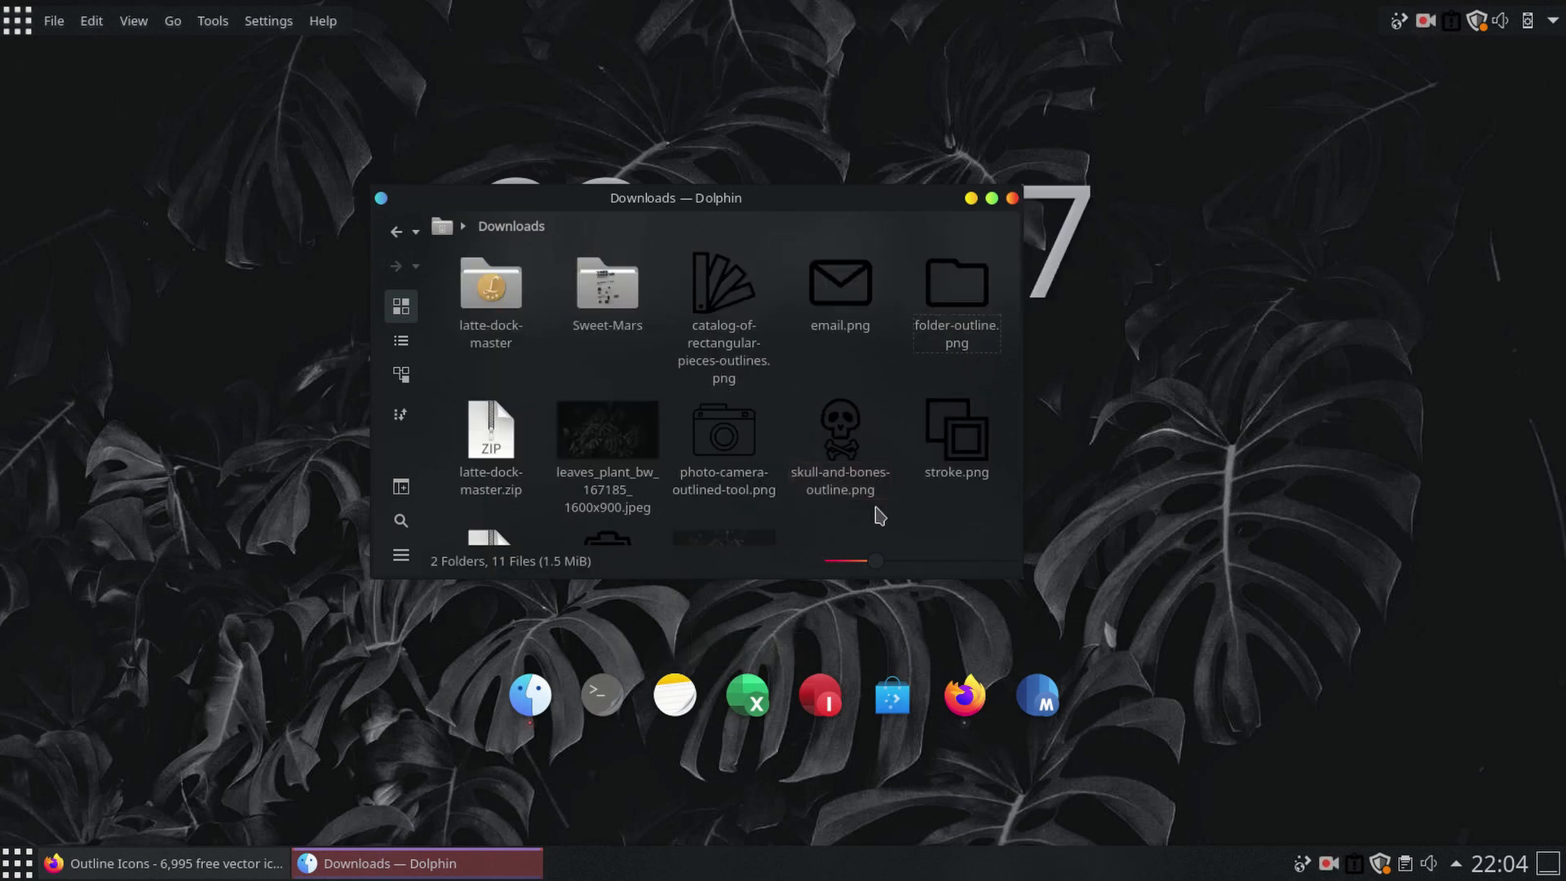
scroll(911, 514, down, 1)
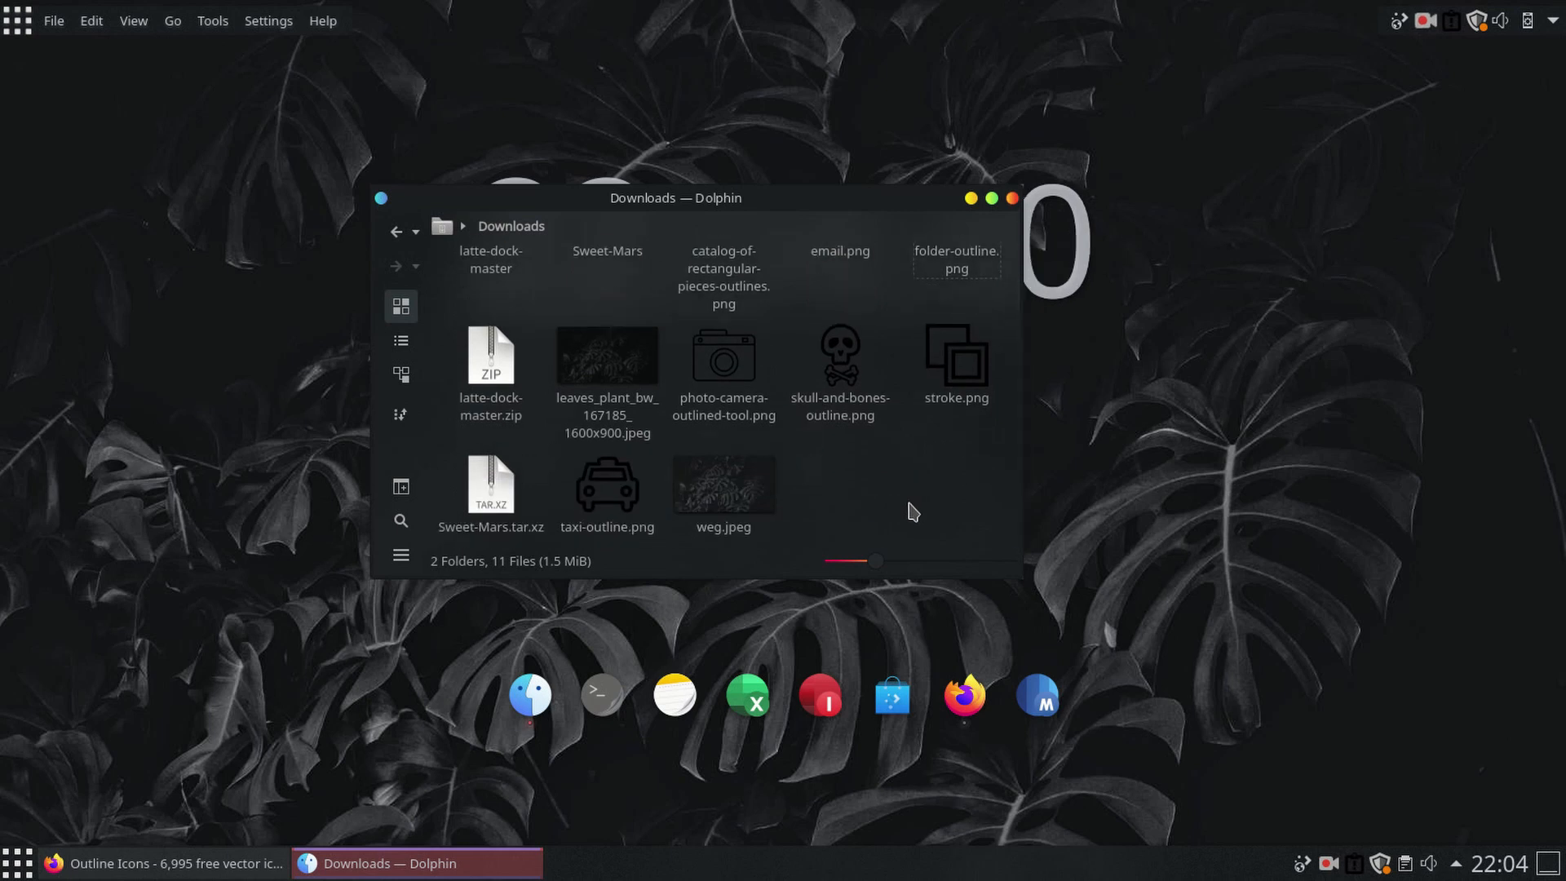
scroll(905, 486, up, 1)
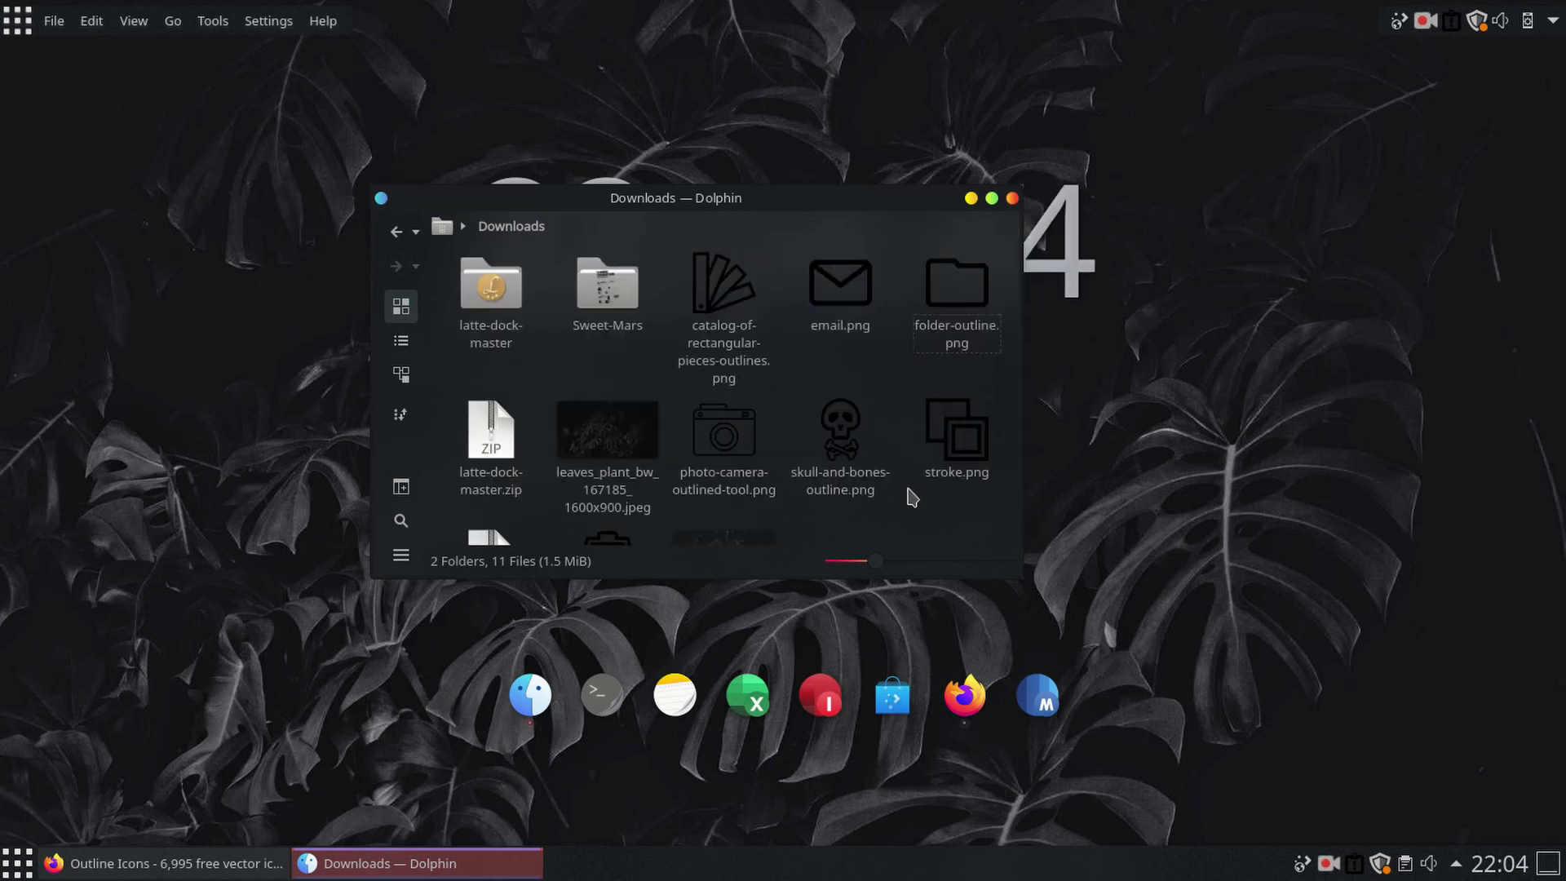
Step: Open catalog-of-rectangular-pieces-outlines.png in GNU Image Manipulation Program and invert its colors
right_click(713, 332)
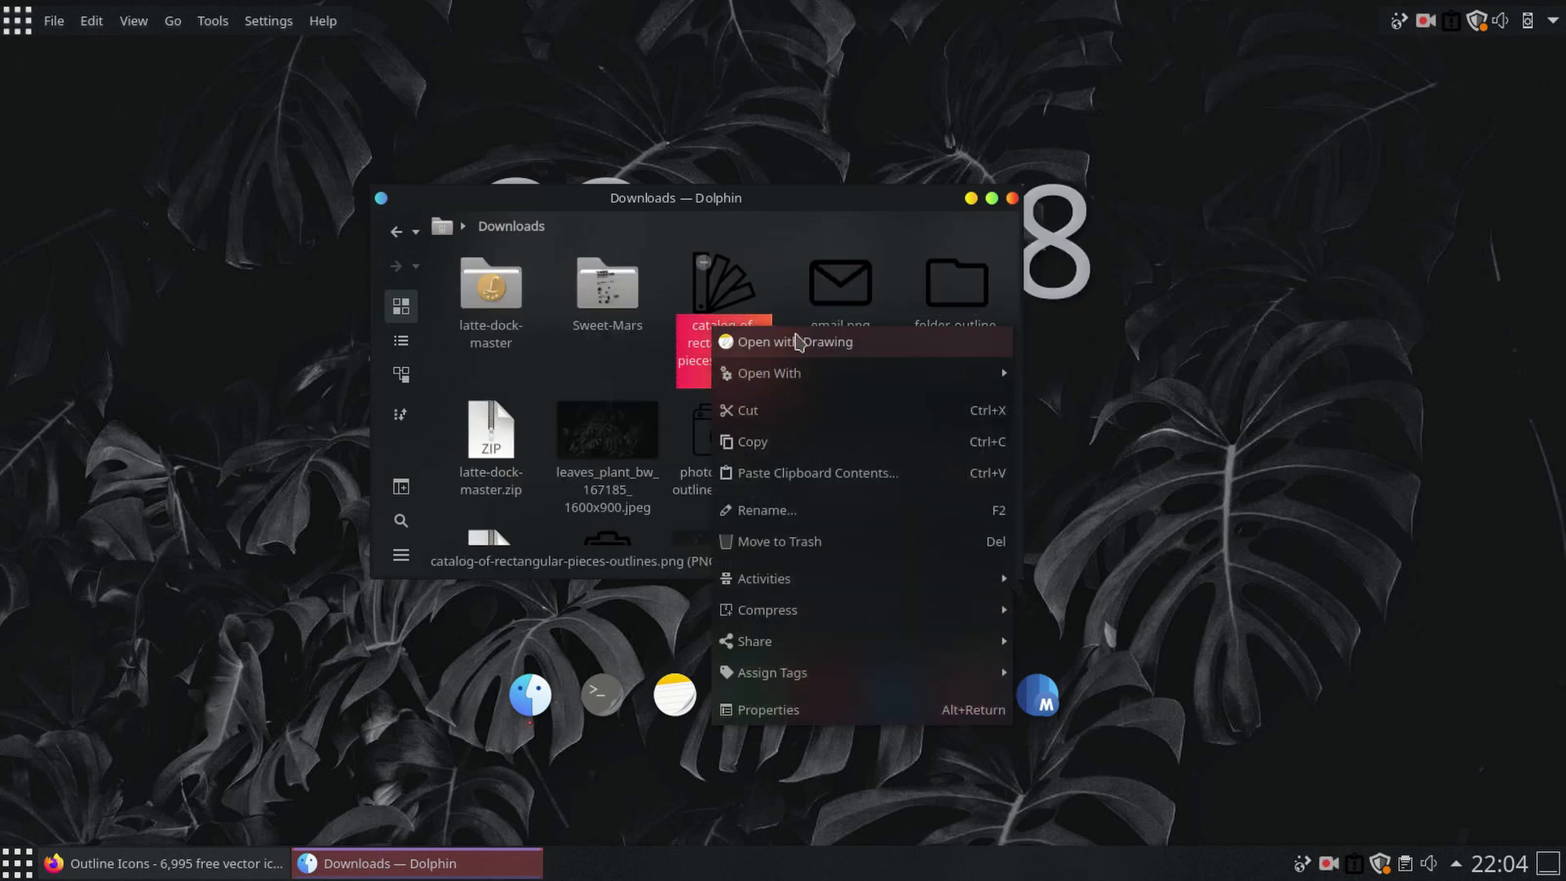
mouse_move(834, 372)
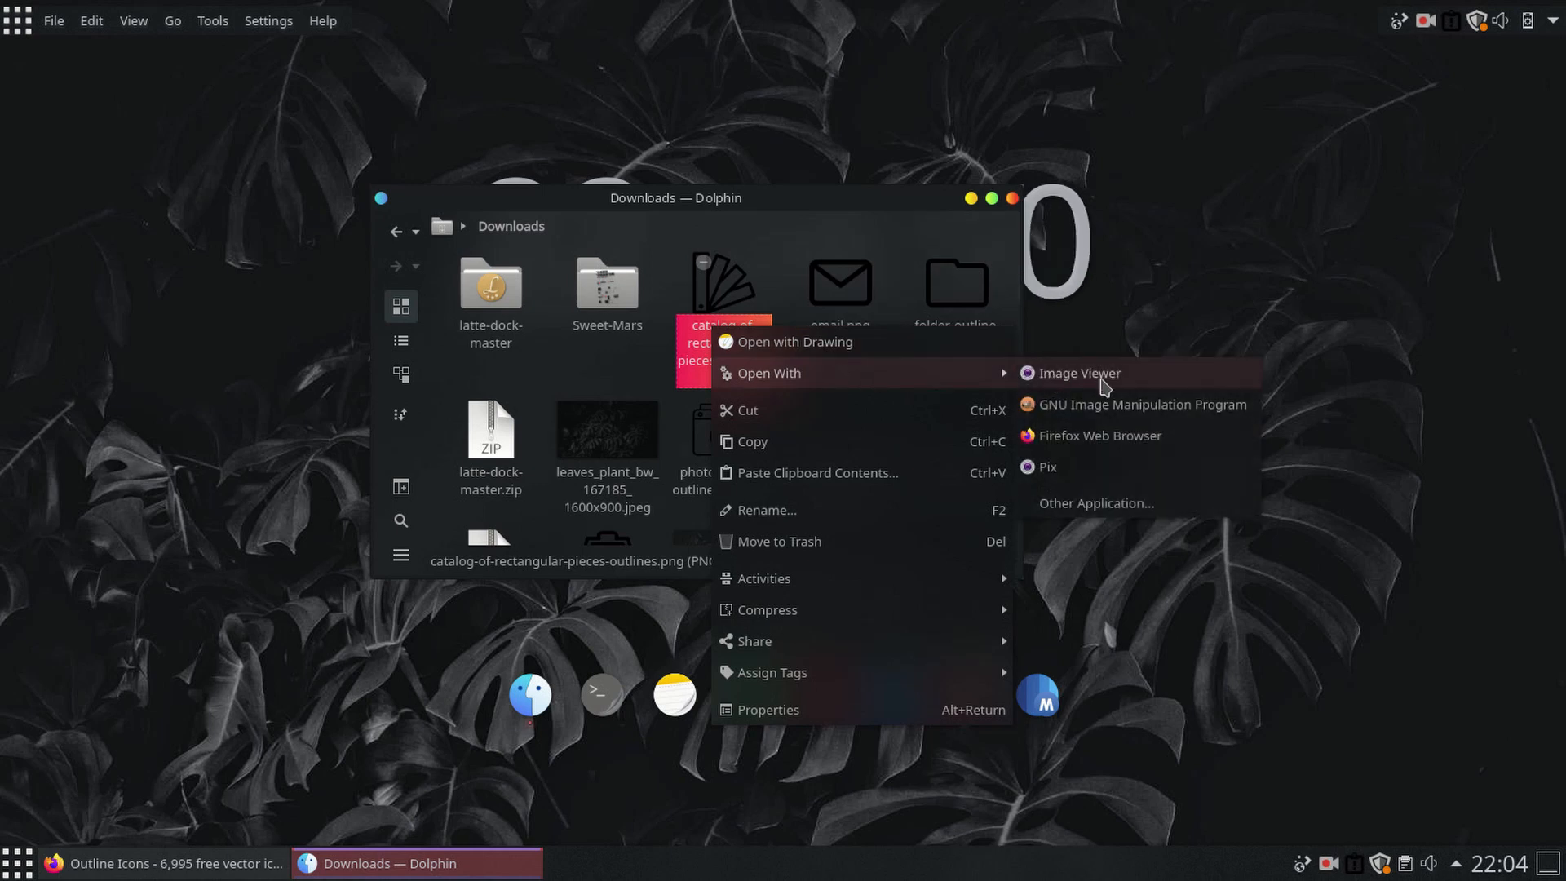
click(1059, 406)
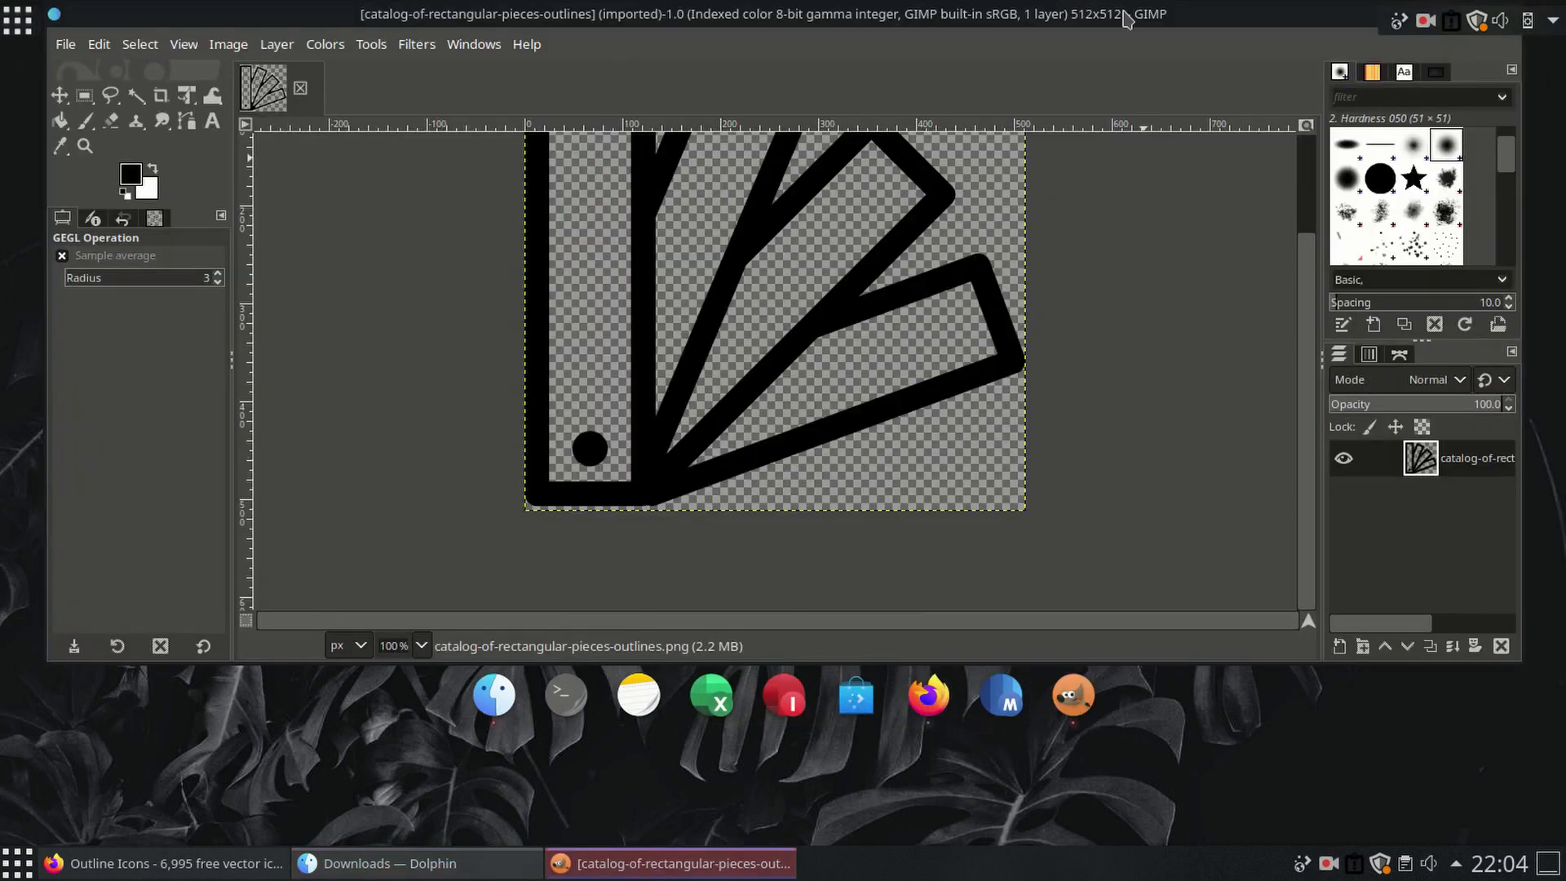
drag(1127, 18, 1121, 33)
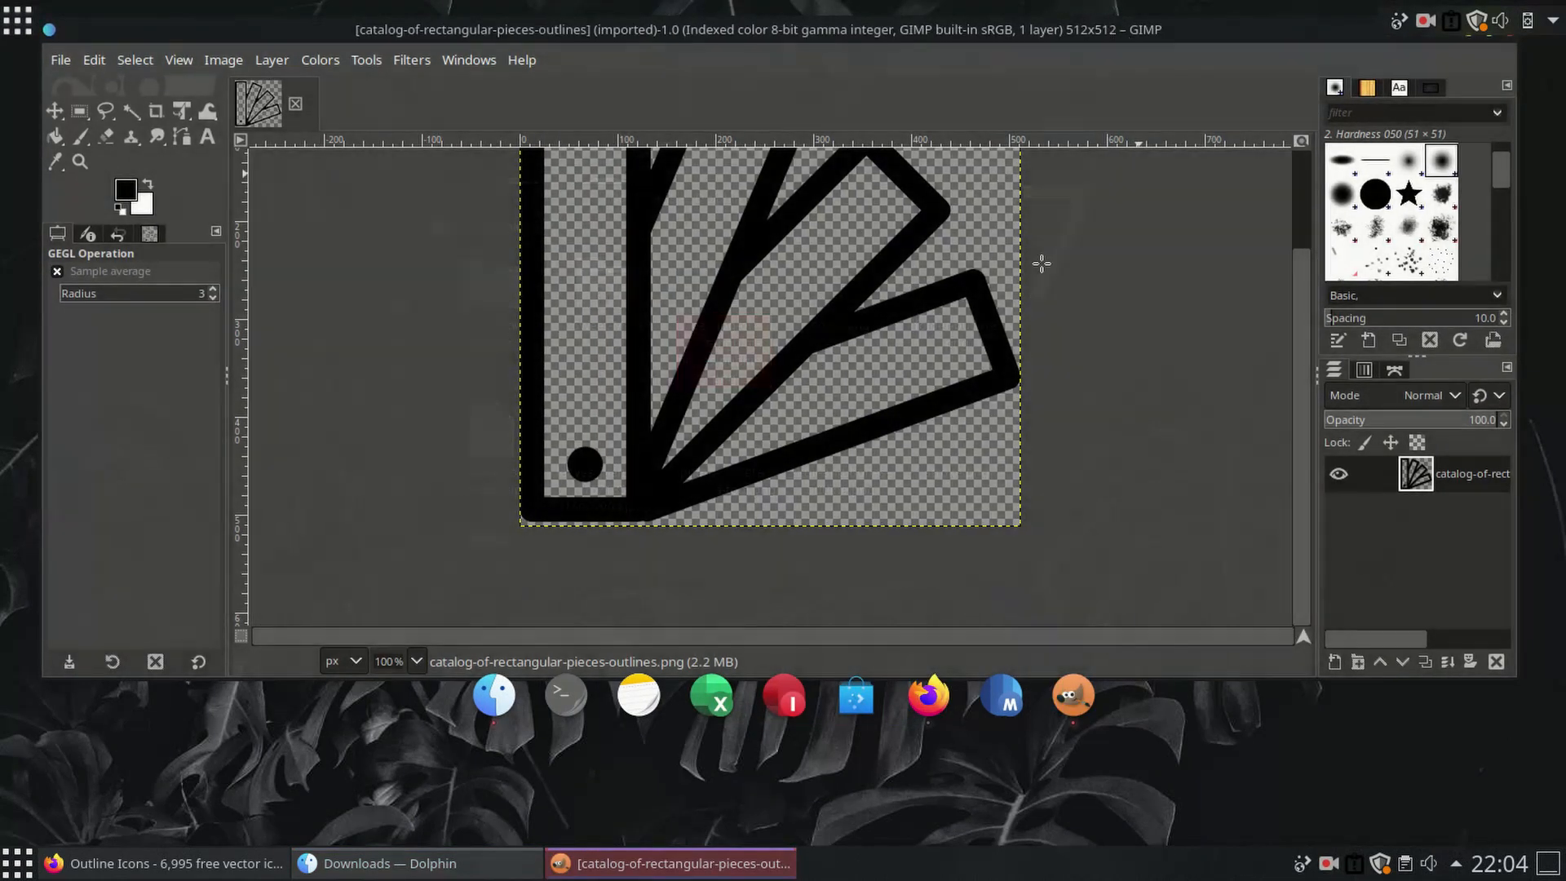
scroll(1059, 372, up, 3)
click(319, 69)
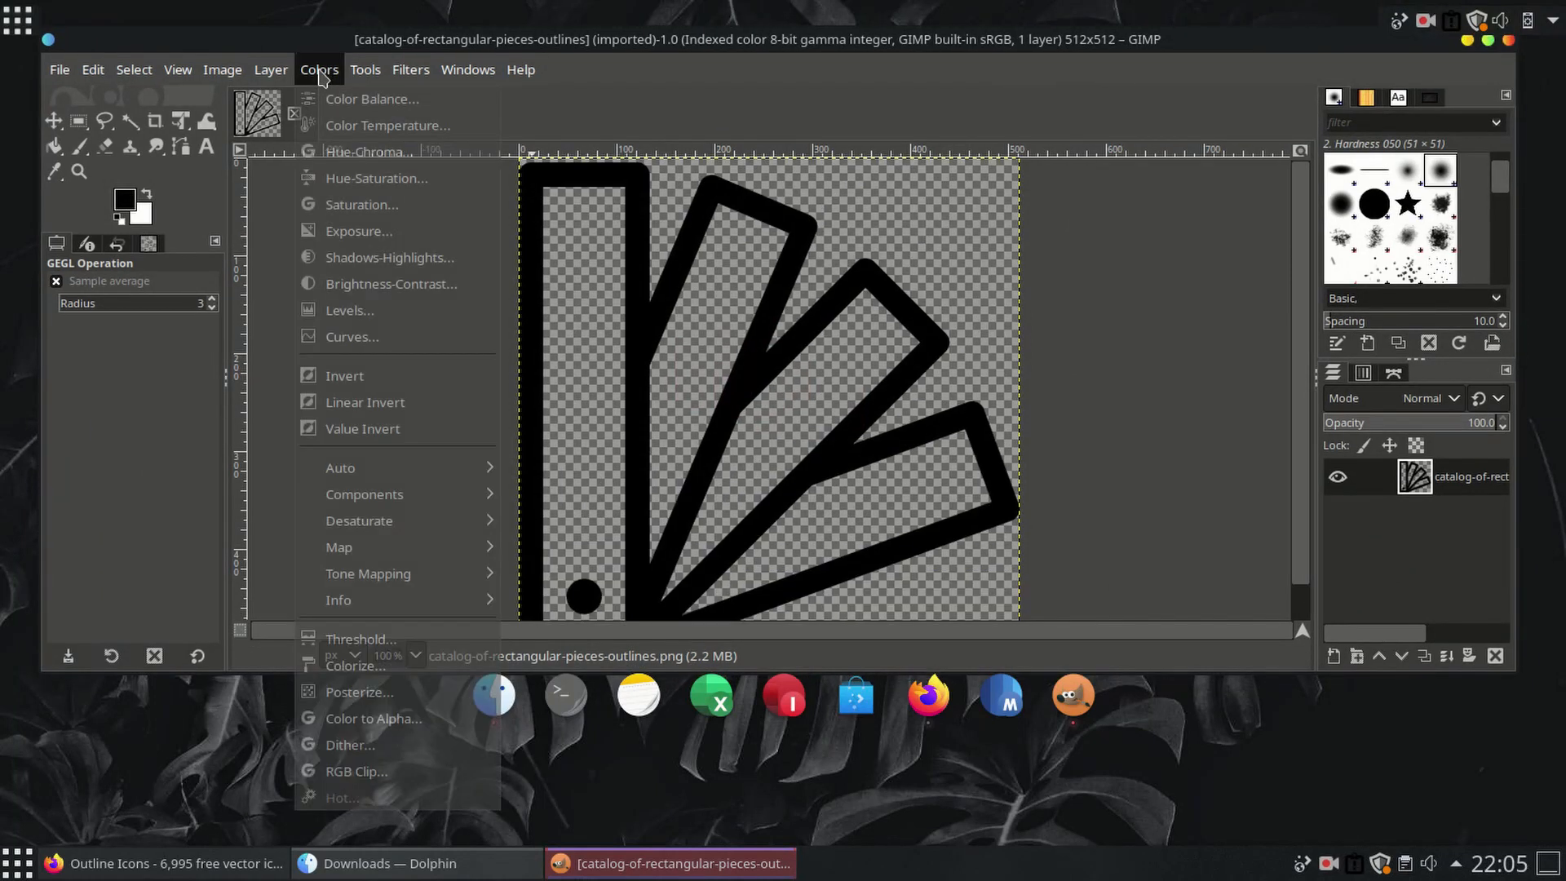
click(345, 376)
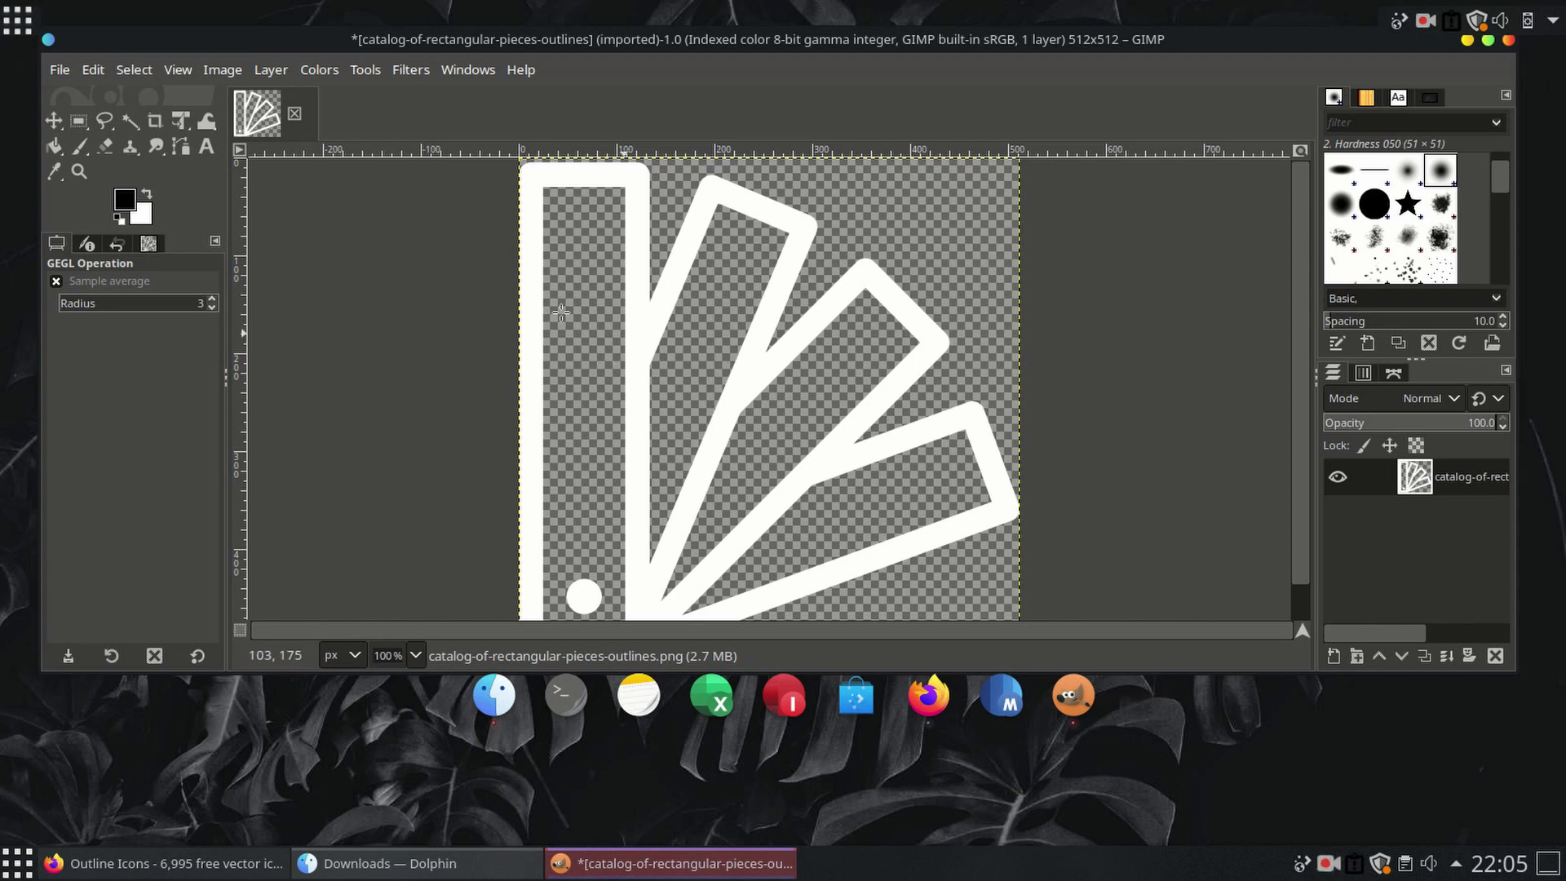
Step: Export the inverted catalog icon as a.png to the Downloads folder with the offered PNG options
click(60, 70)
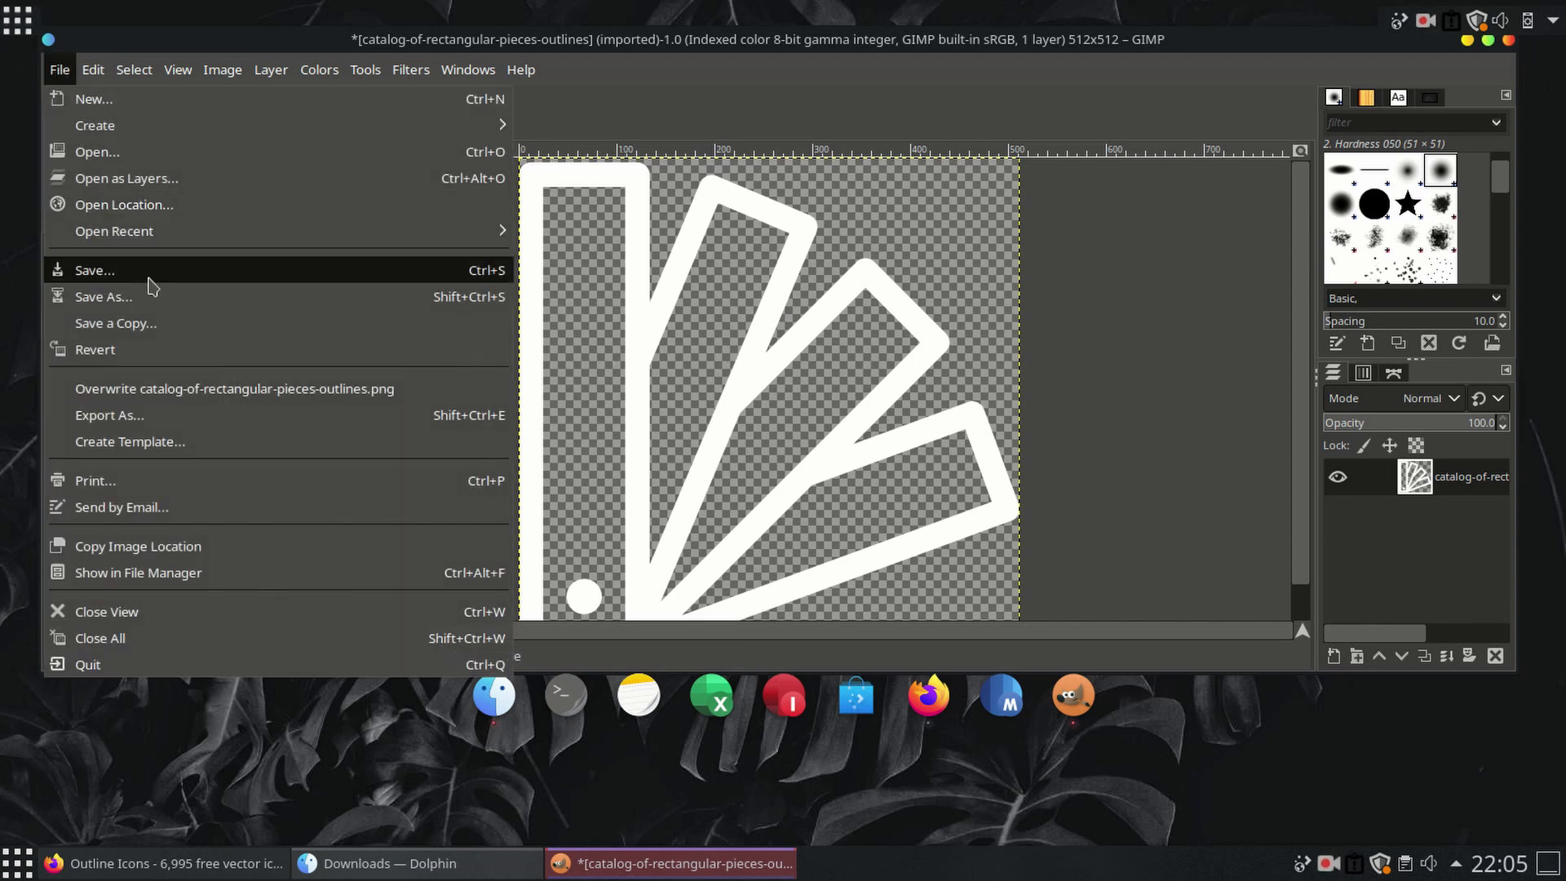
click(126, 417)
text(a)
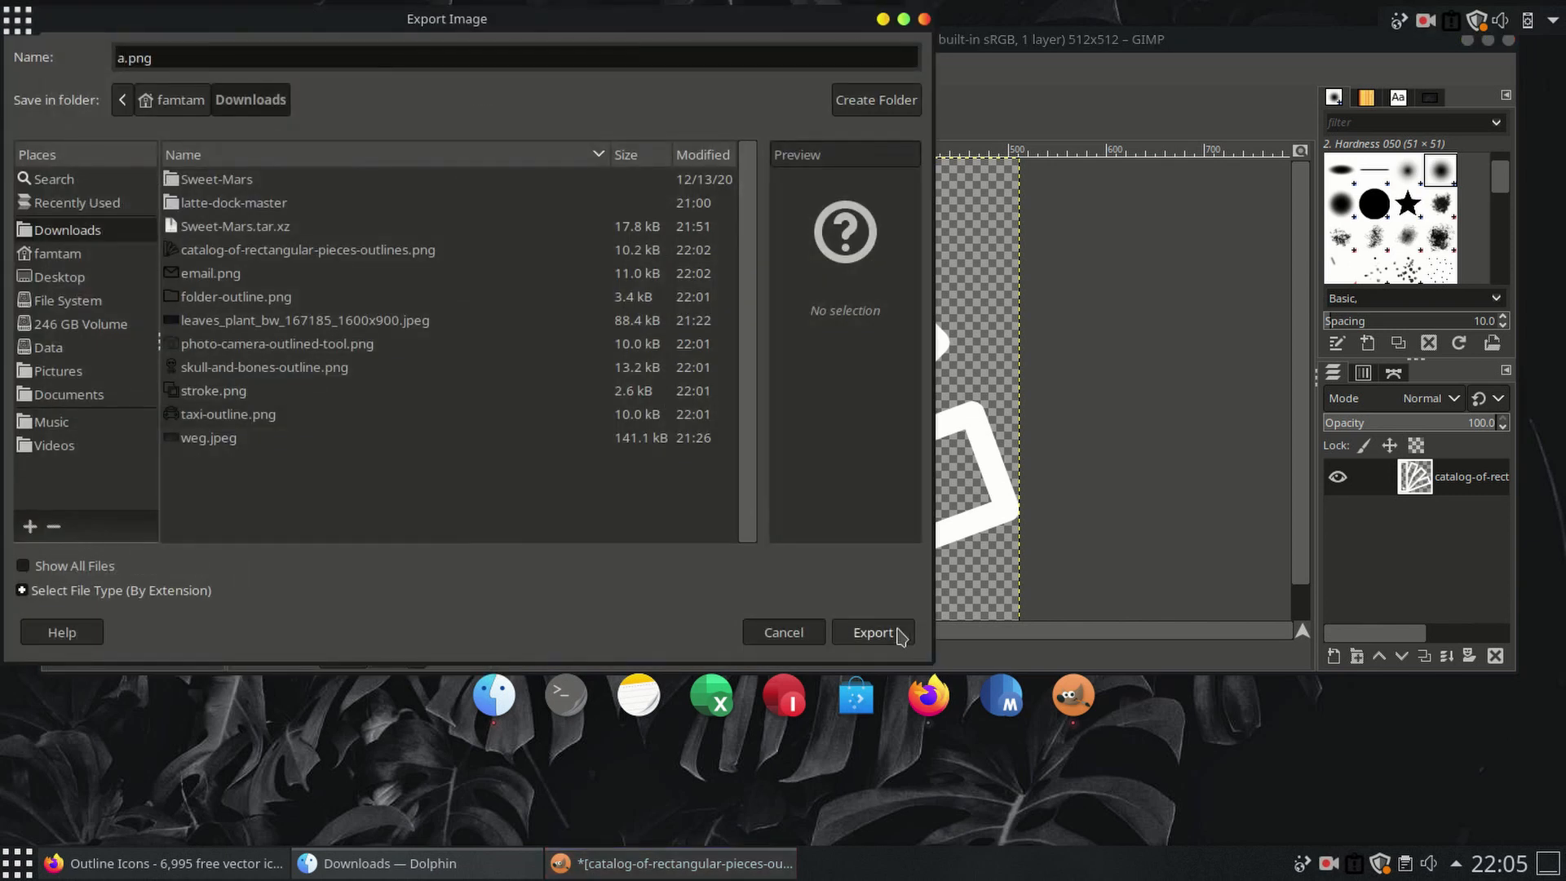
click(900, 634)
click(558, 553)
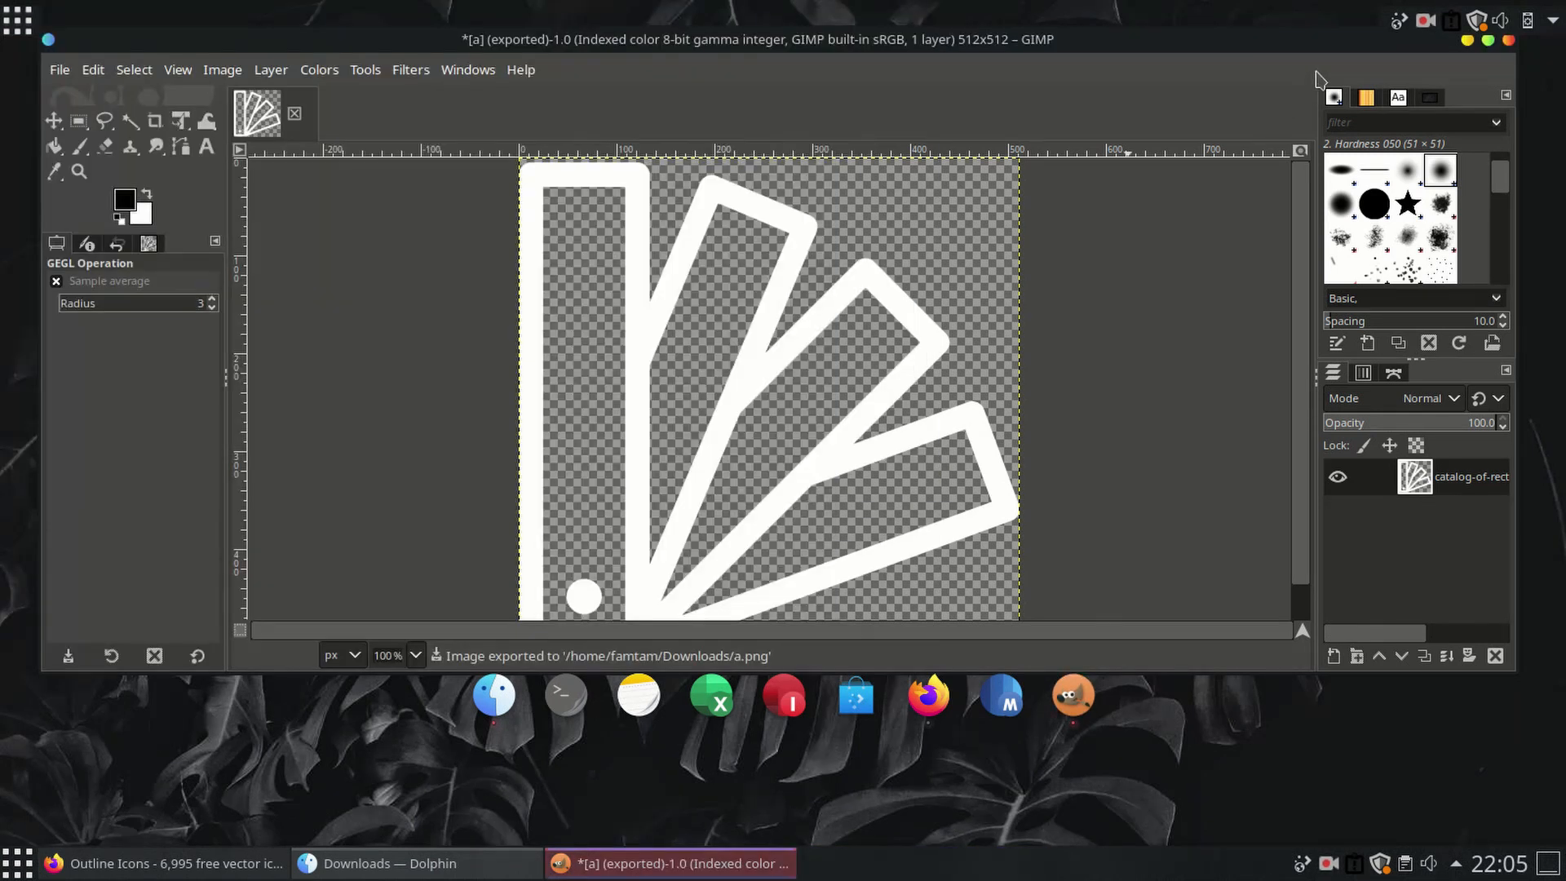
Step: Open the catalog, email, folder, photo camera, skull-and-bones, stroke and taxi outline PNGs from Downloads together
click(60, 71)
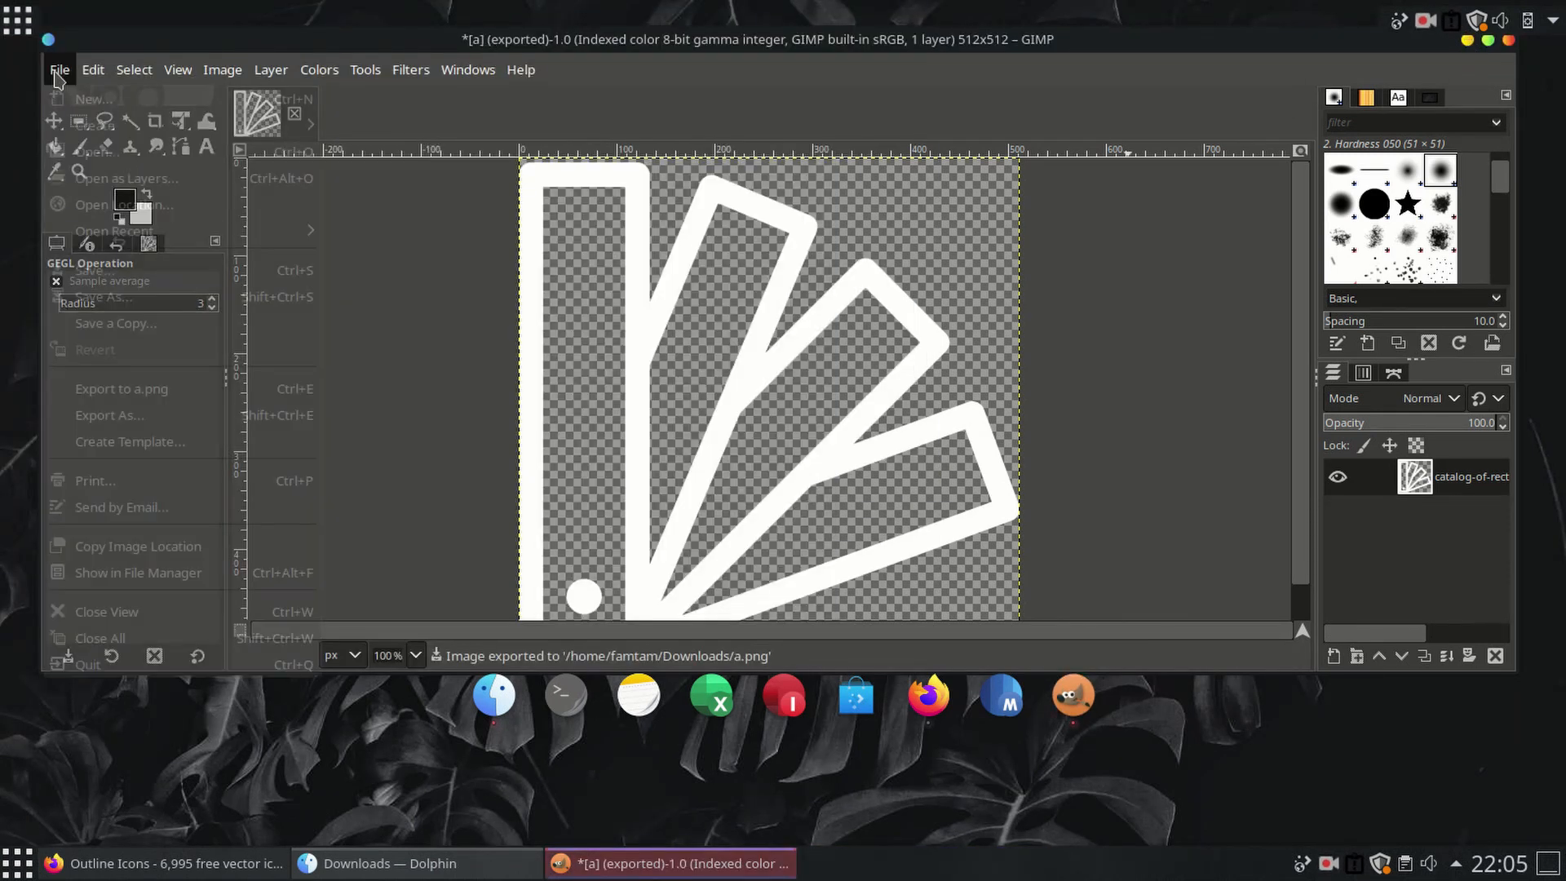
click(91, 151)
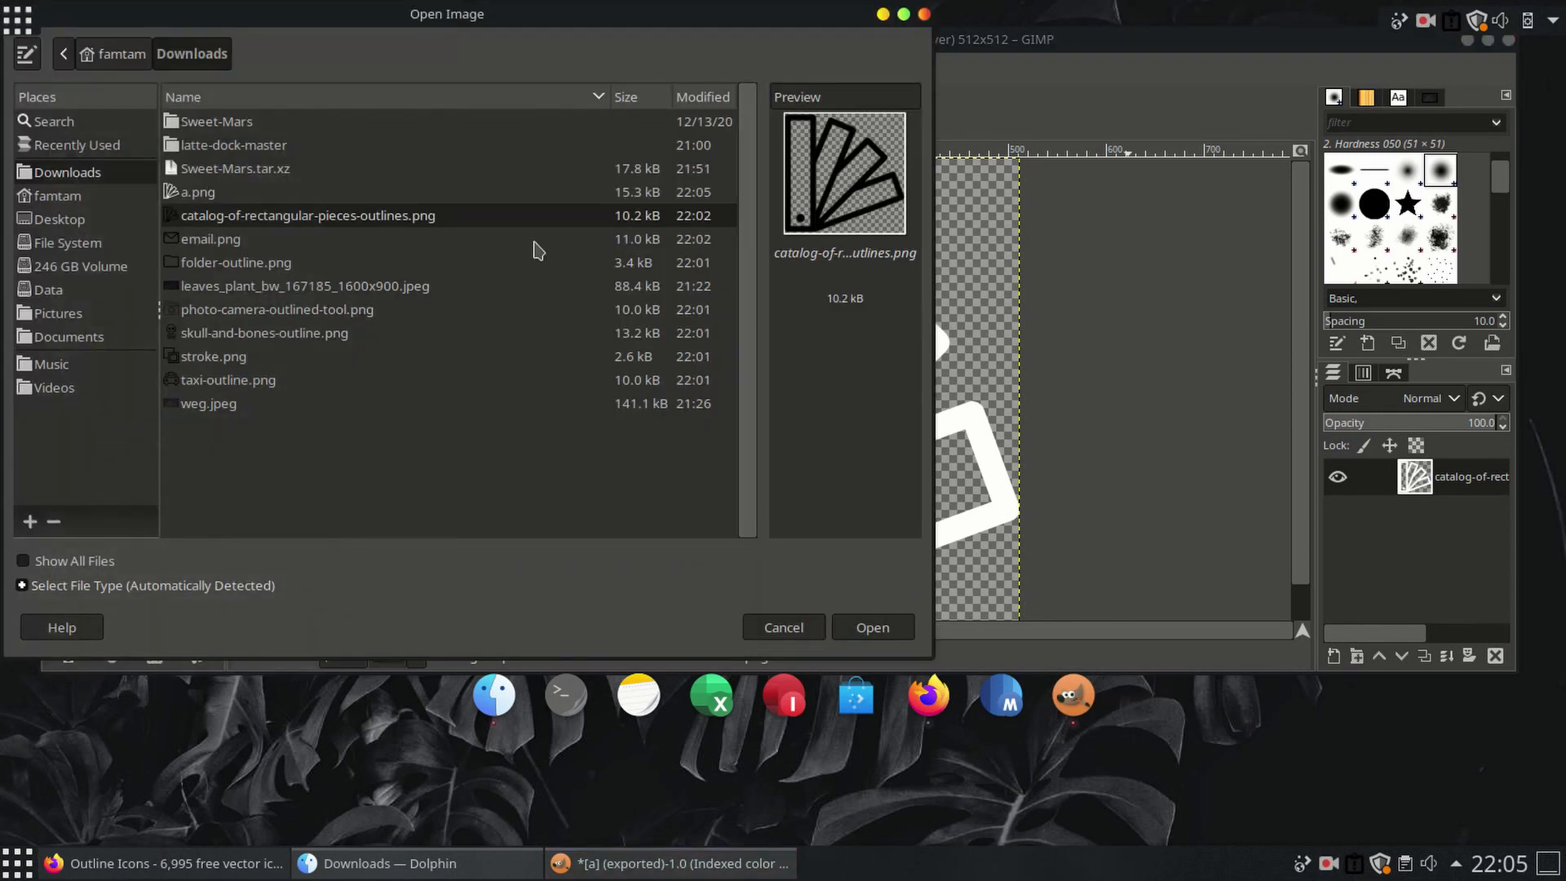
shift+click(205, 259)
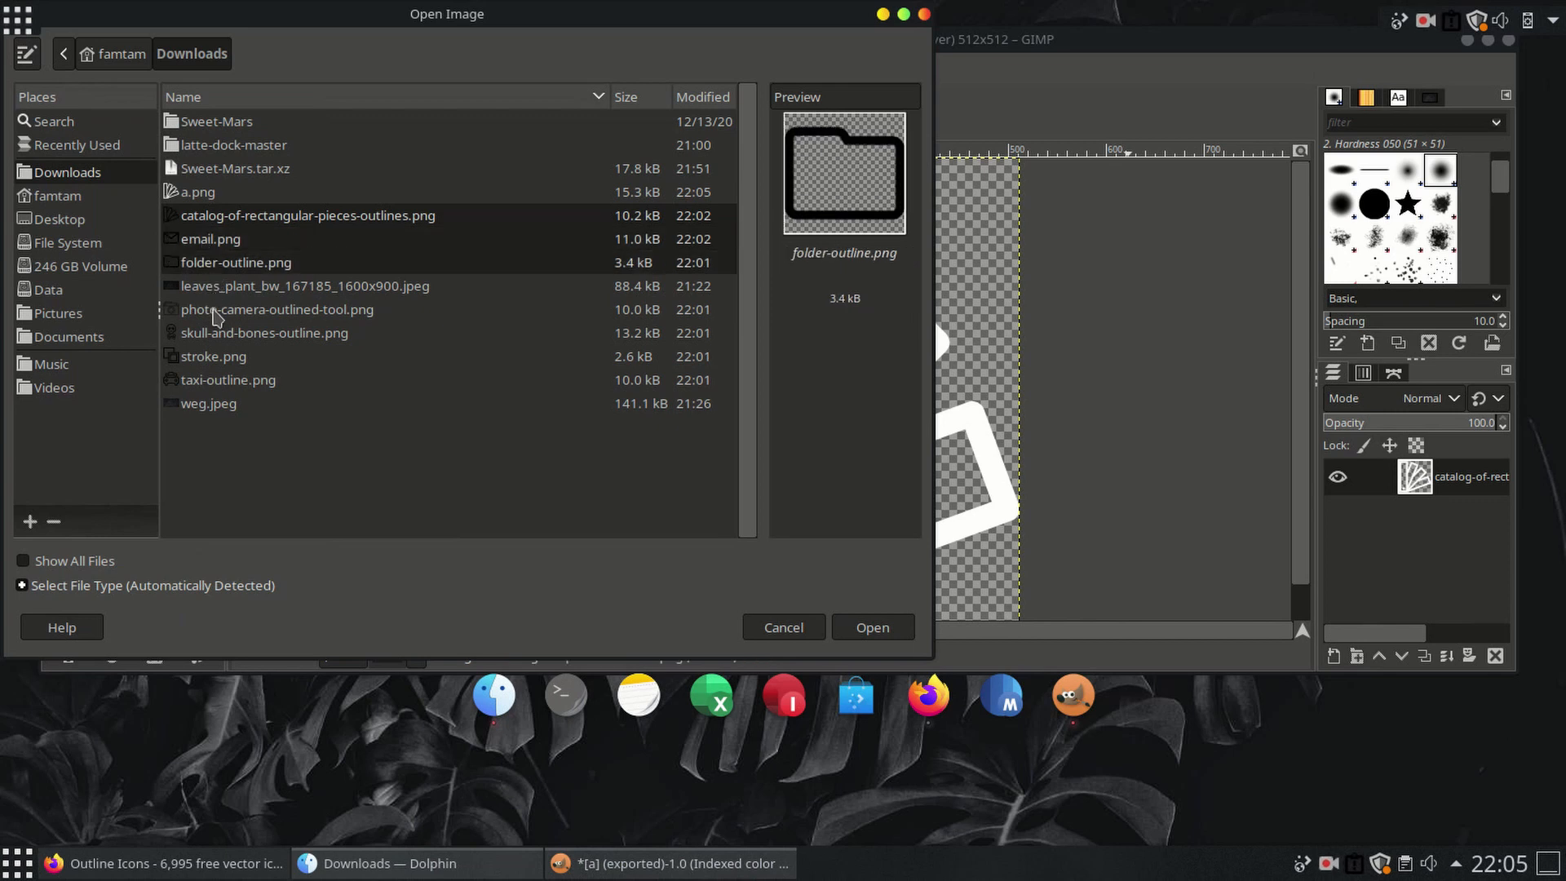
ctrl+click(217, 311)
ctrl+click(219, 334)
ctrl+click(219, 357)
ctrl+click(219, 383)
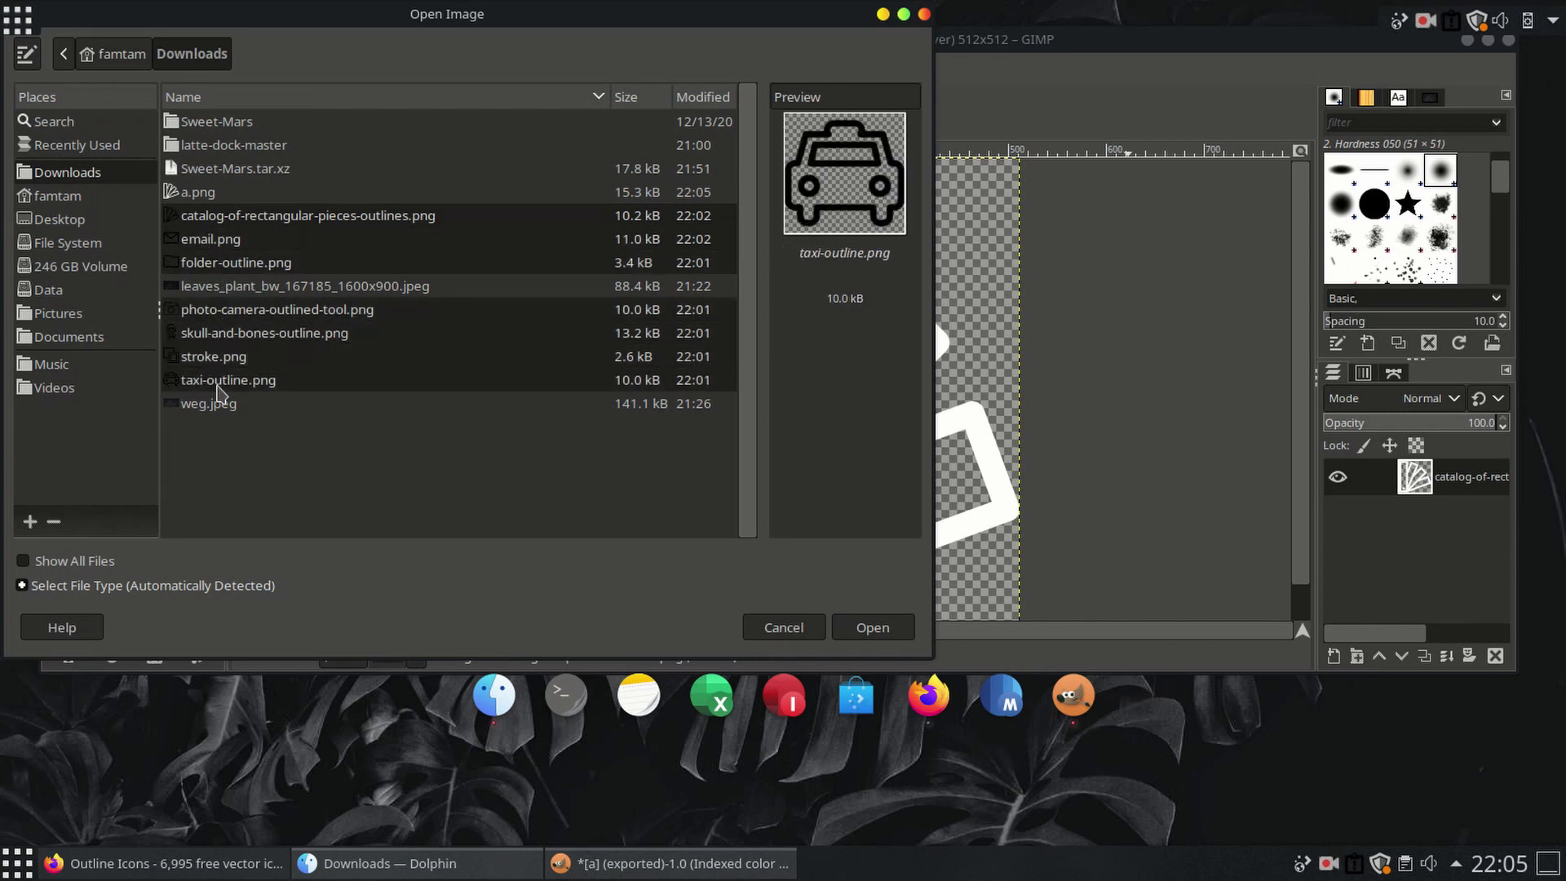
click(895, 632)
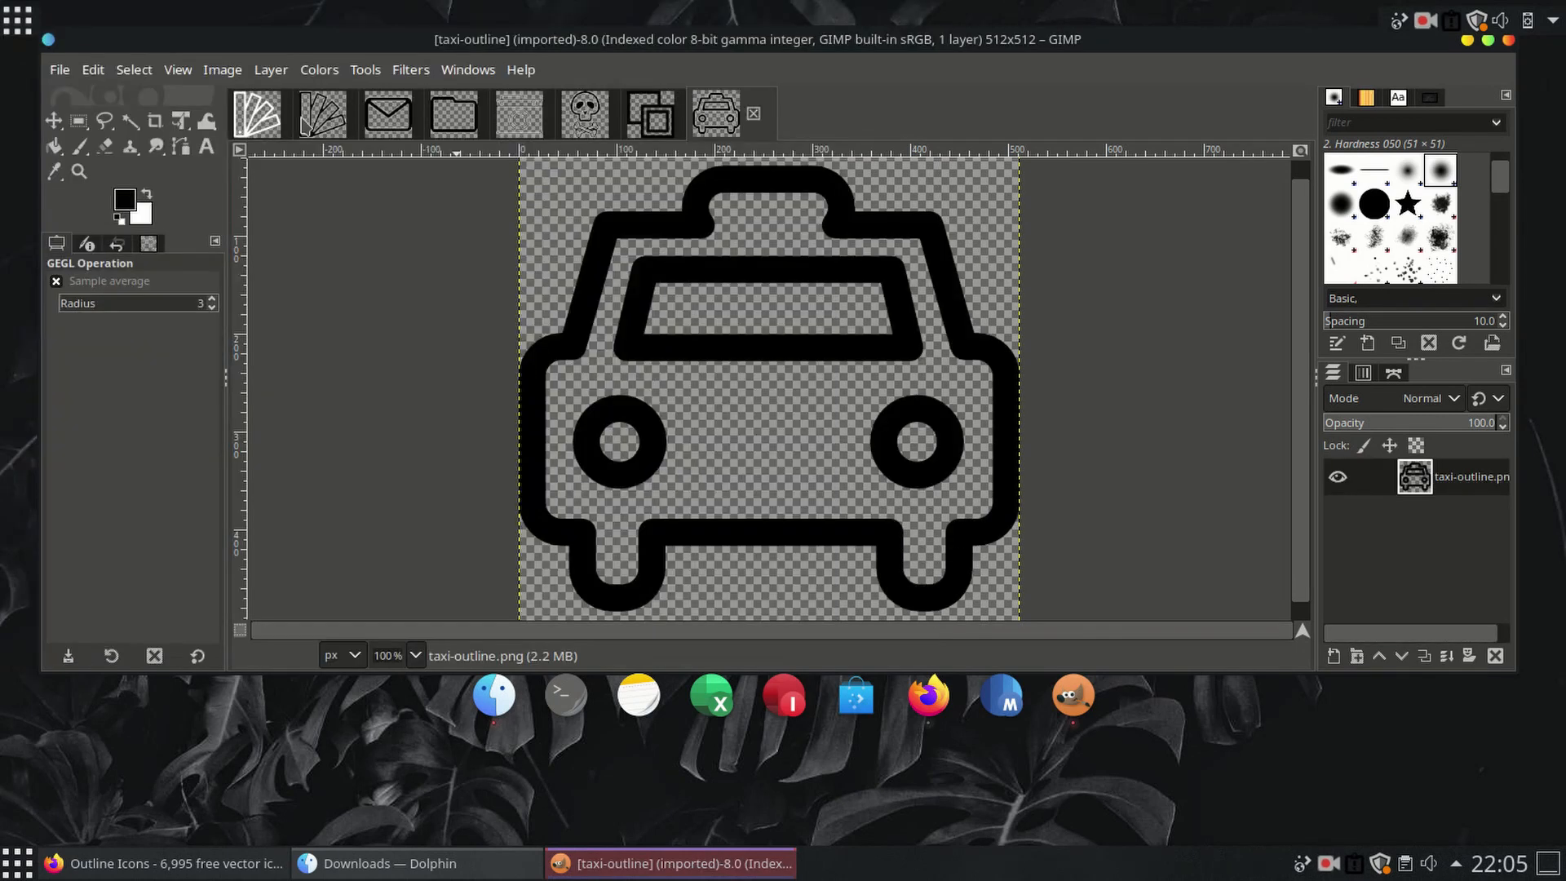
Step: Invert the colors of the newly opened black copy of the catalog icon
click(314, 123)
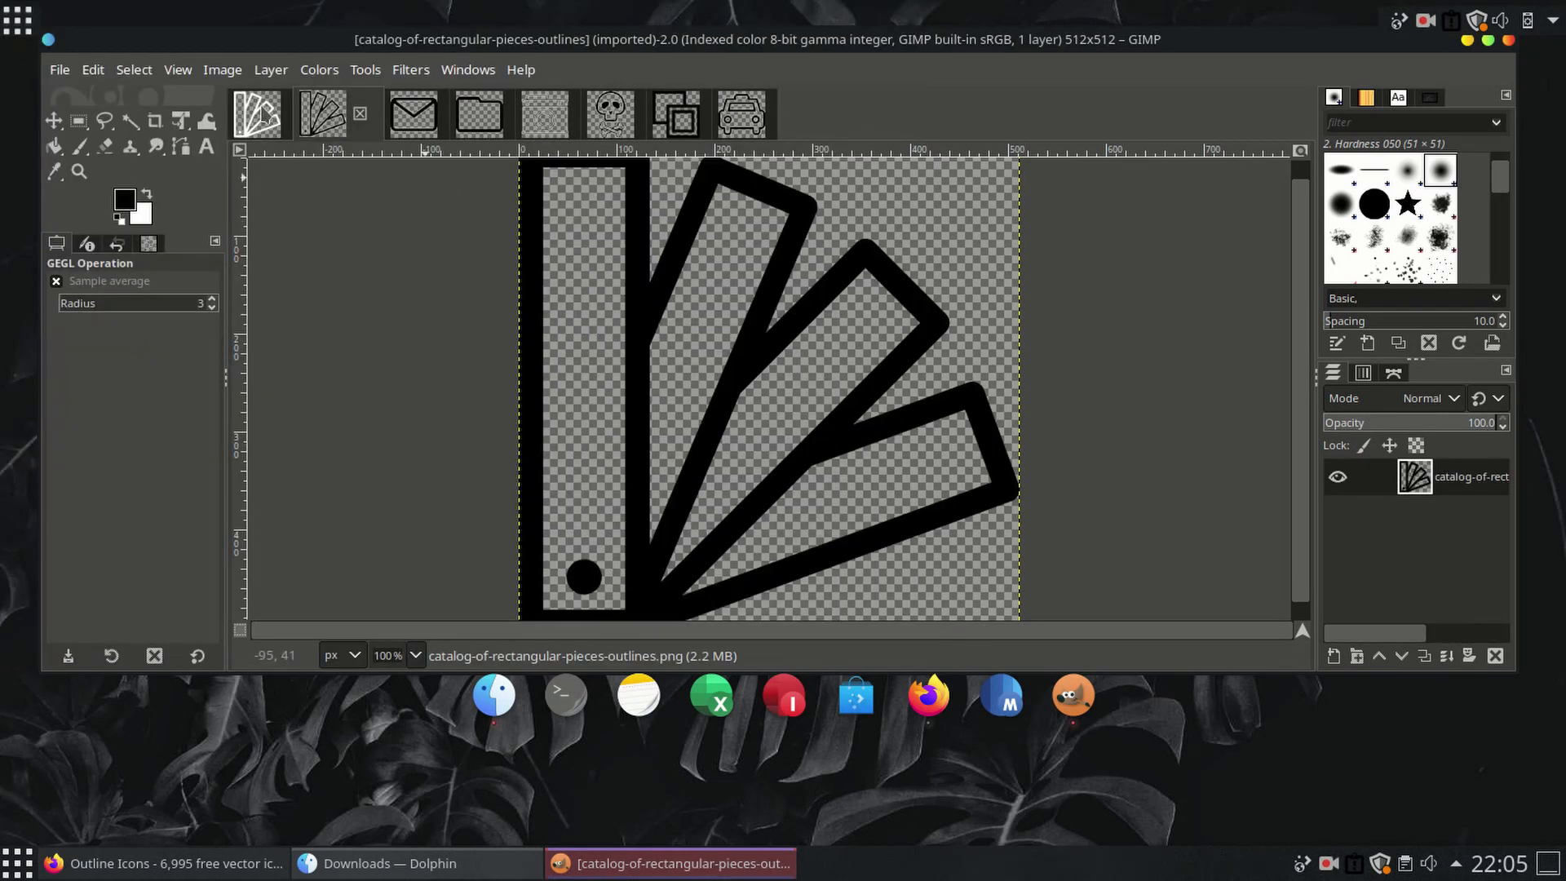
click(310, 73)
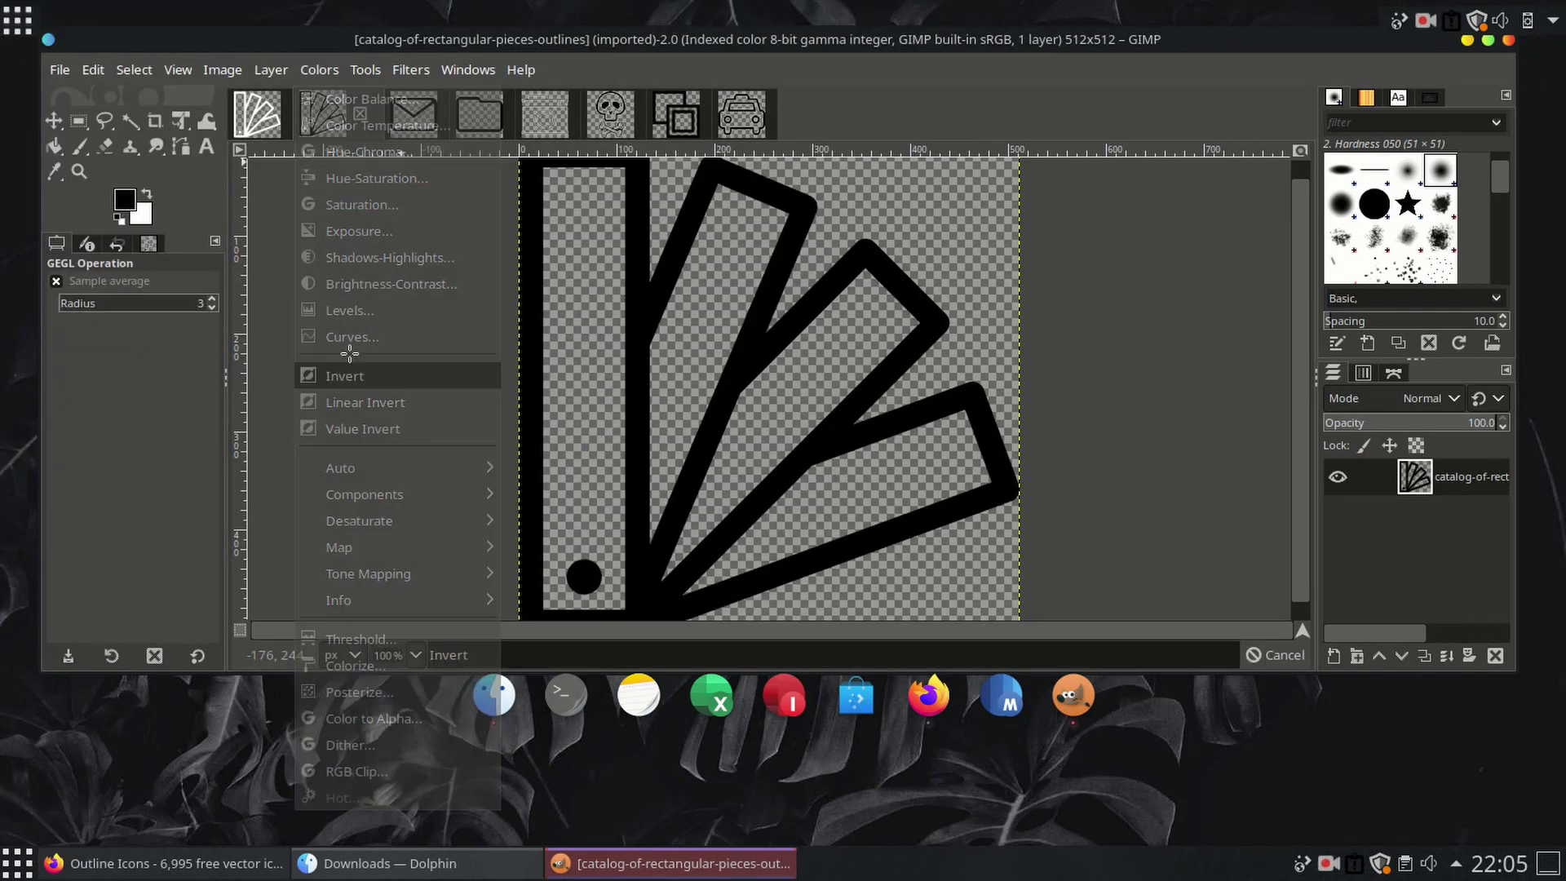
click(330, 374)
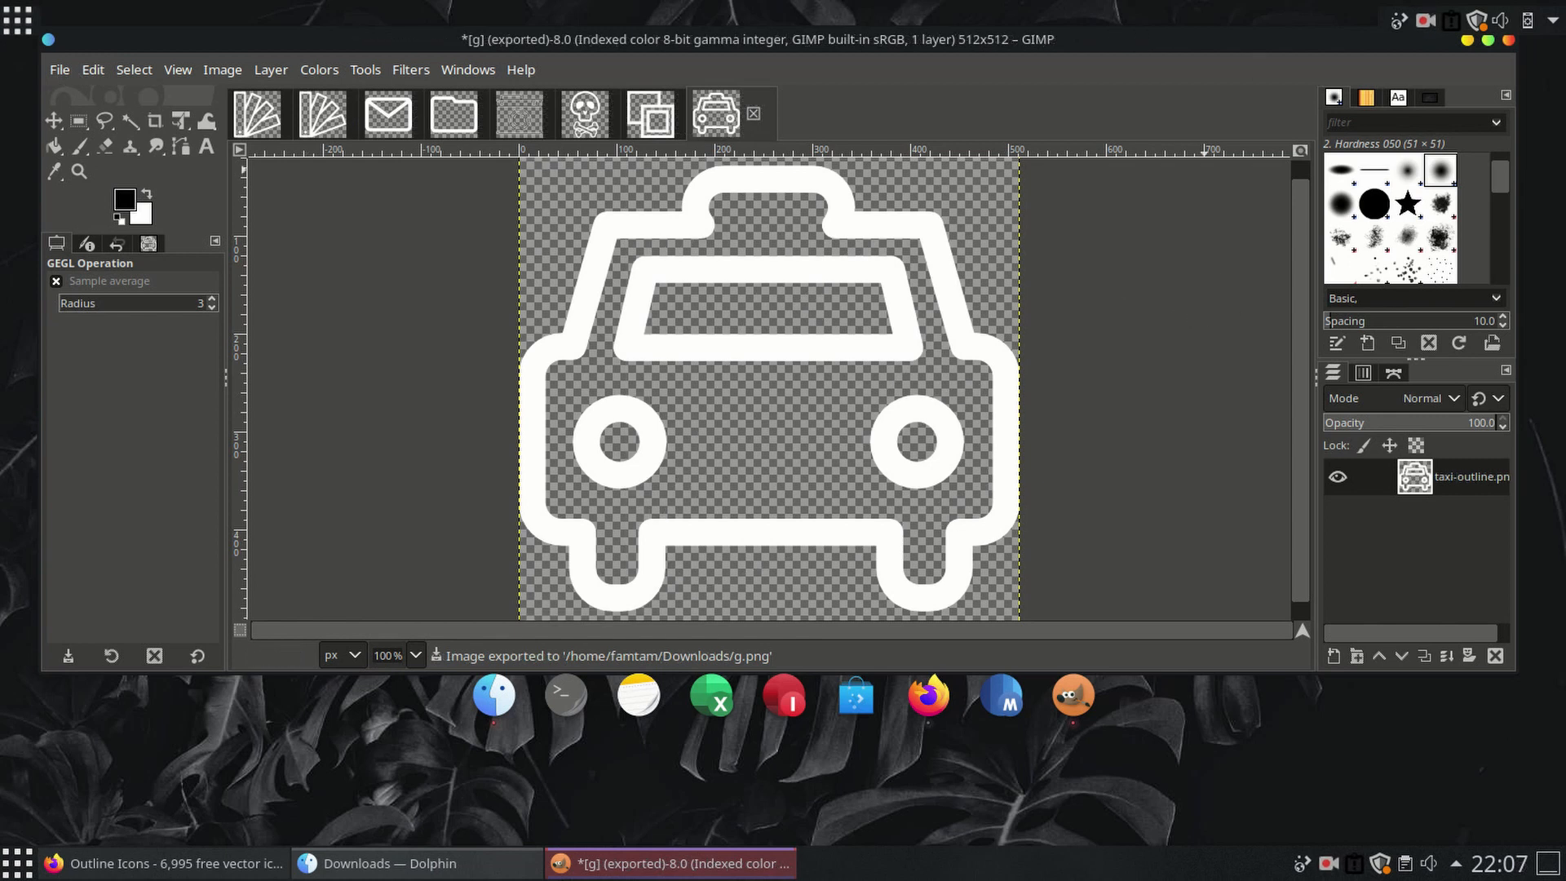
Step: Close the image editor and the file manager window showing the Downloads folder
click(1509, 41)
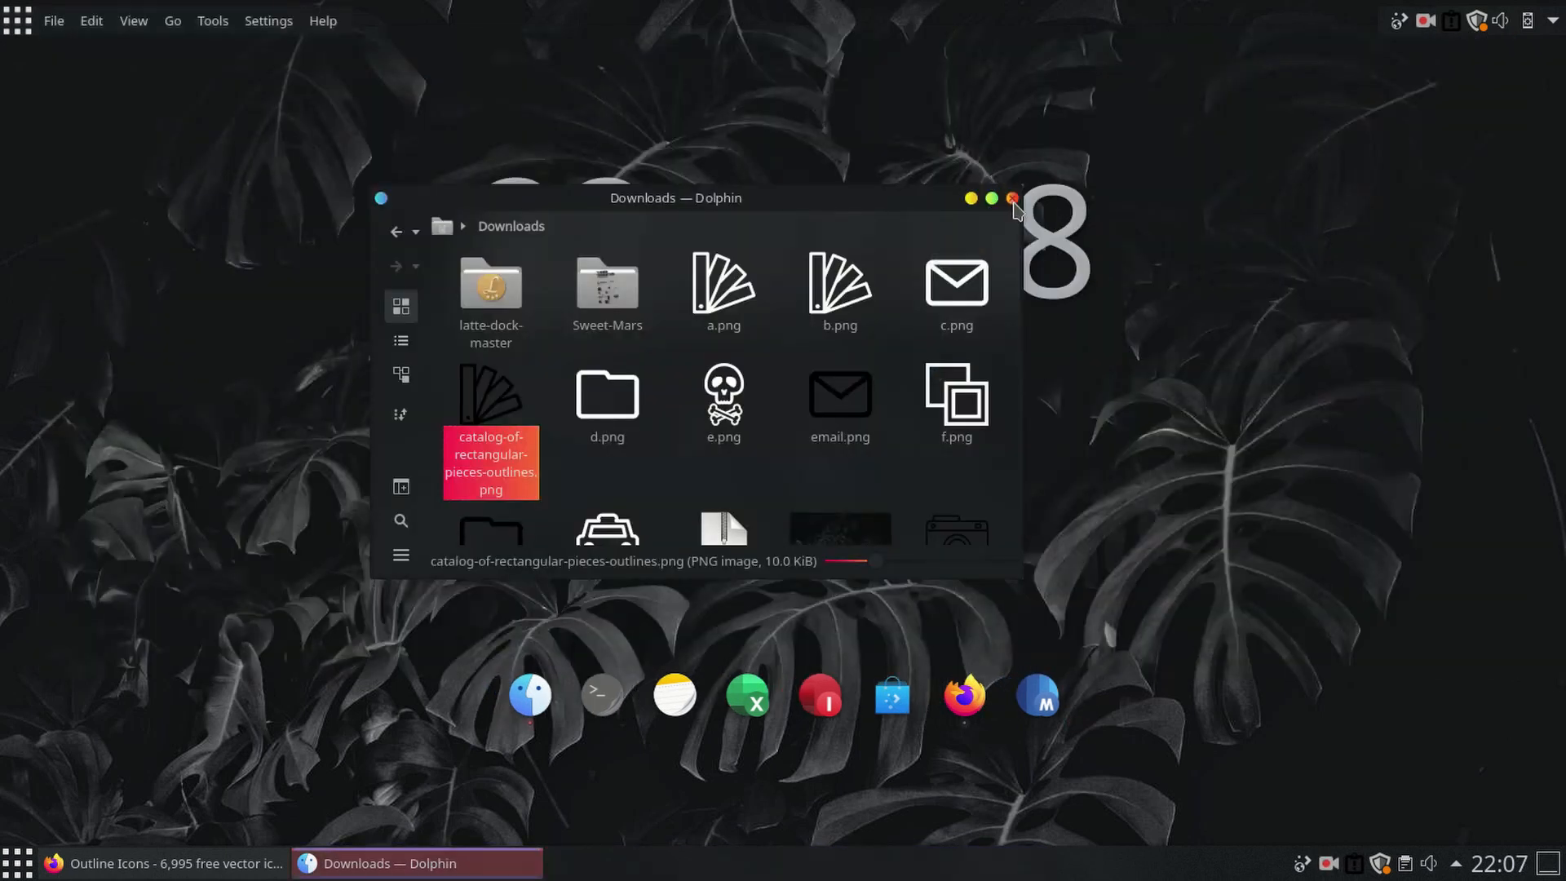
click(1017, 201)
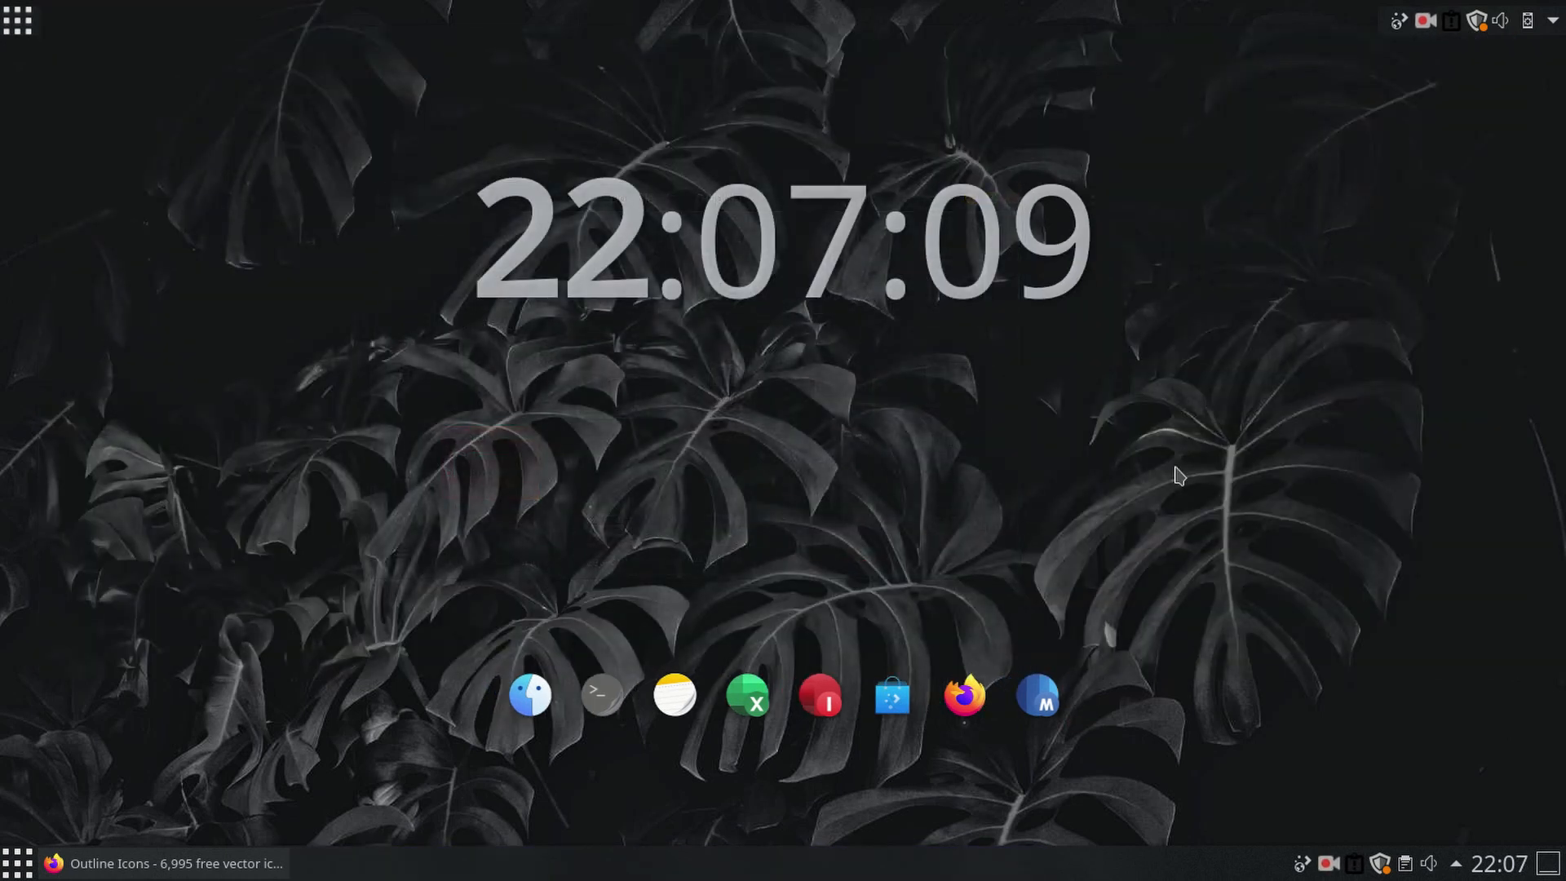
Step: Reopen the file manager on Downloads, look through the inverted icon PNGs, and close the window
click(8, 24)
click(93, 216)
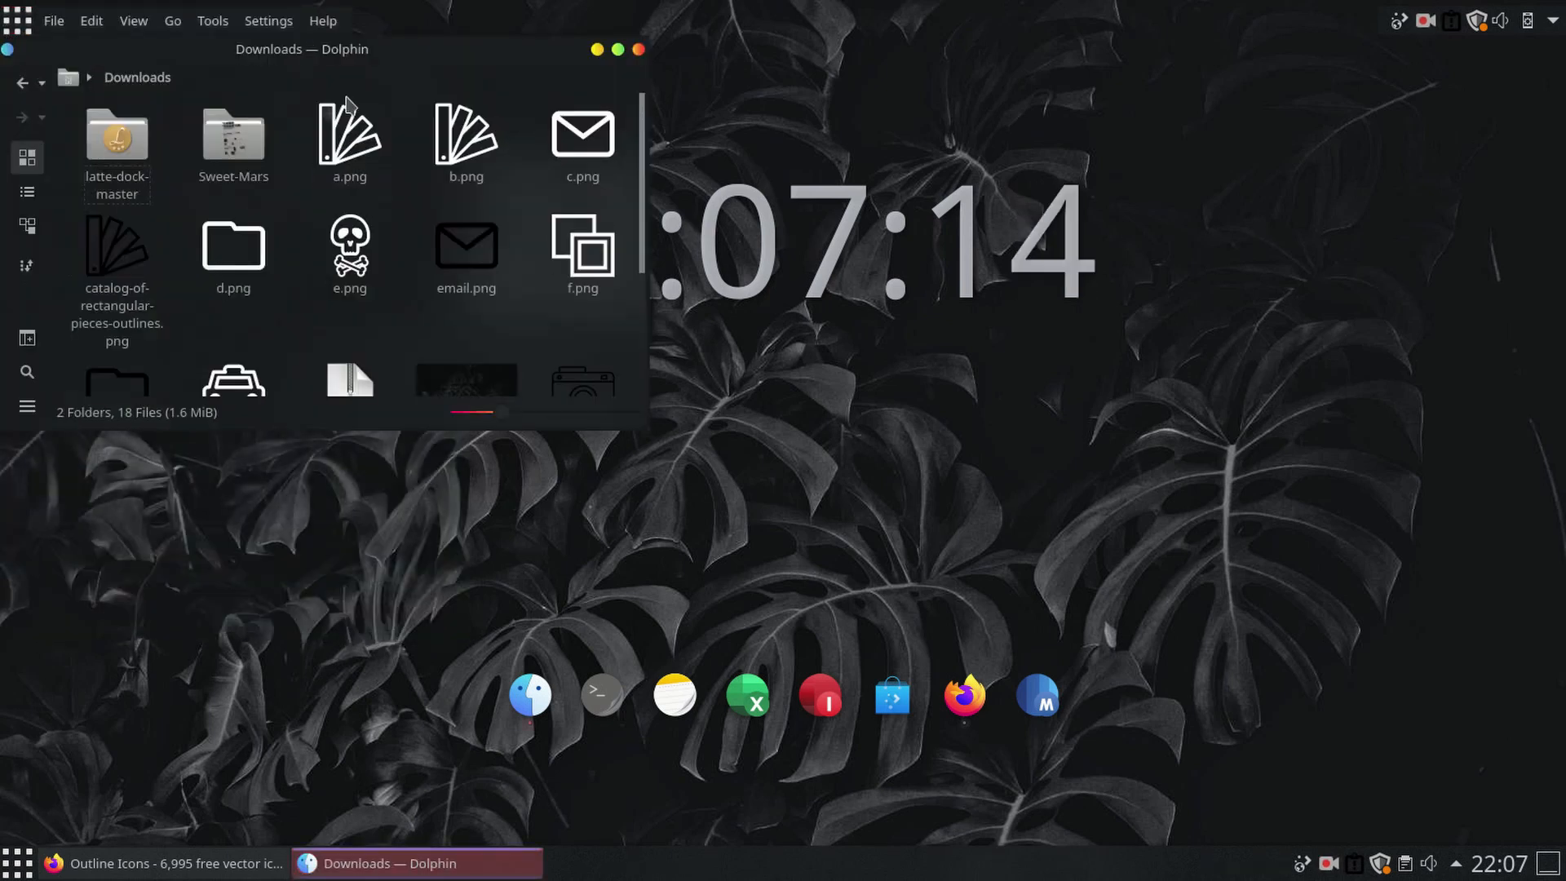
drag(397, 55, 770, 247)
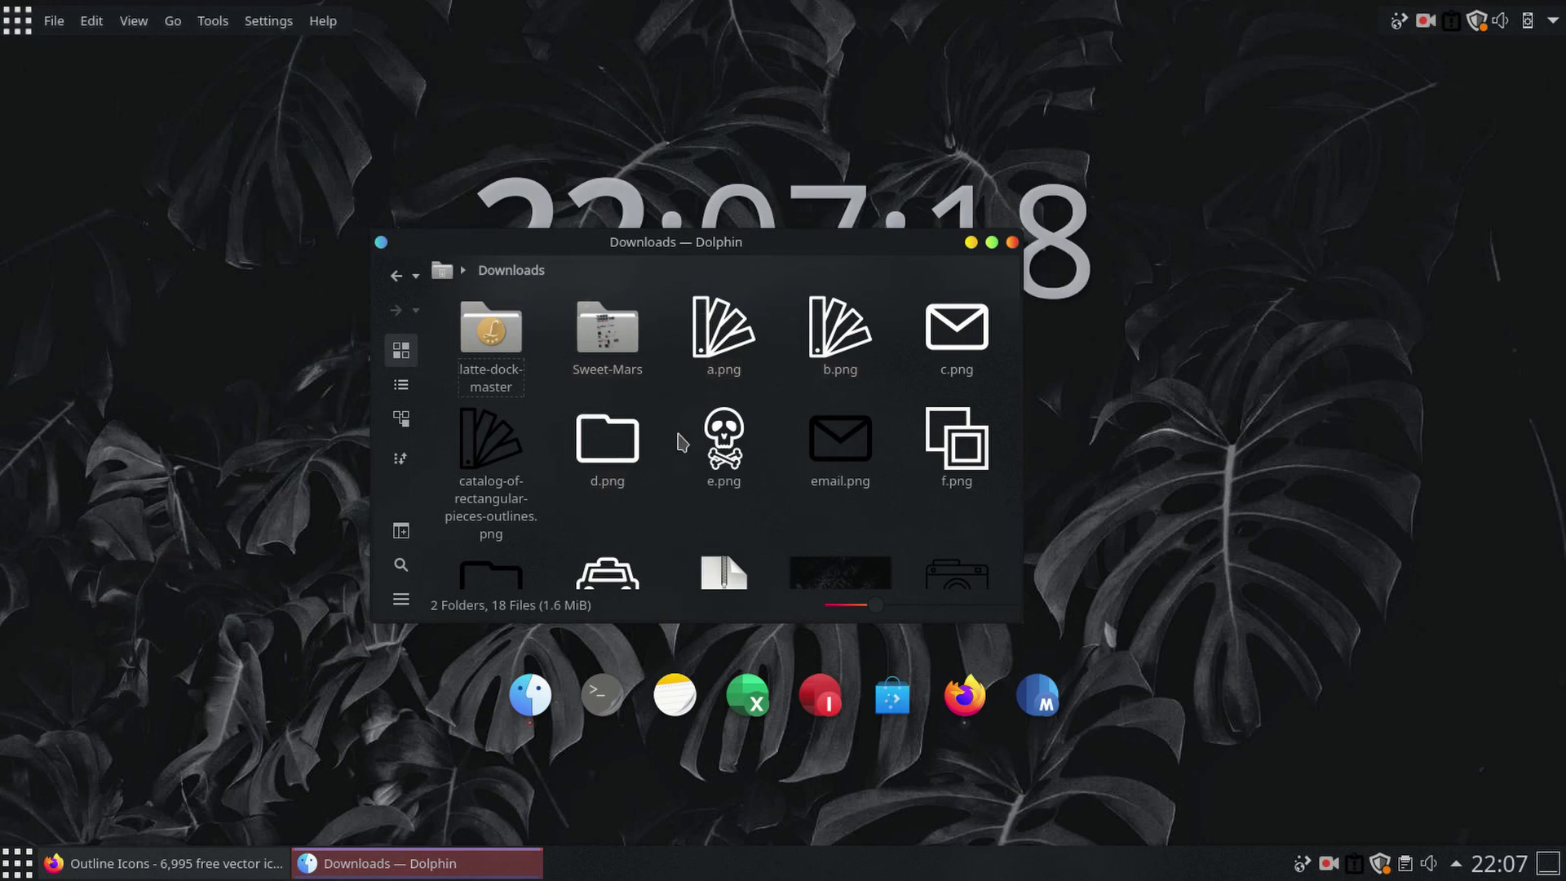
scroll(687, 447, down, 3)
scroll(687, 448, up, 3)
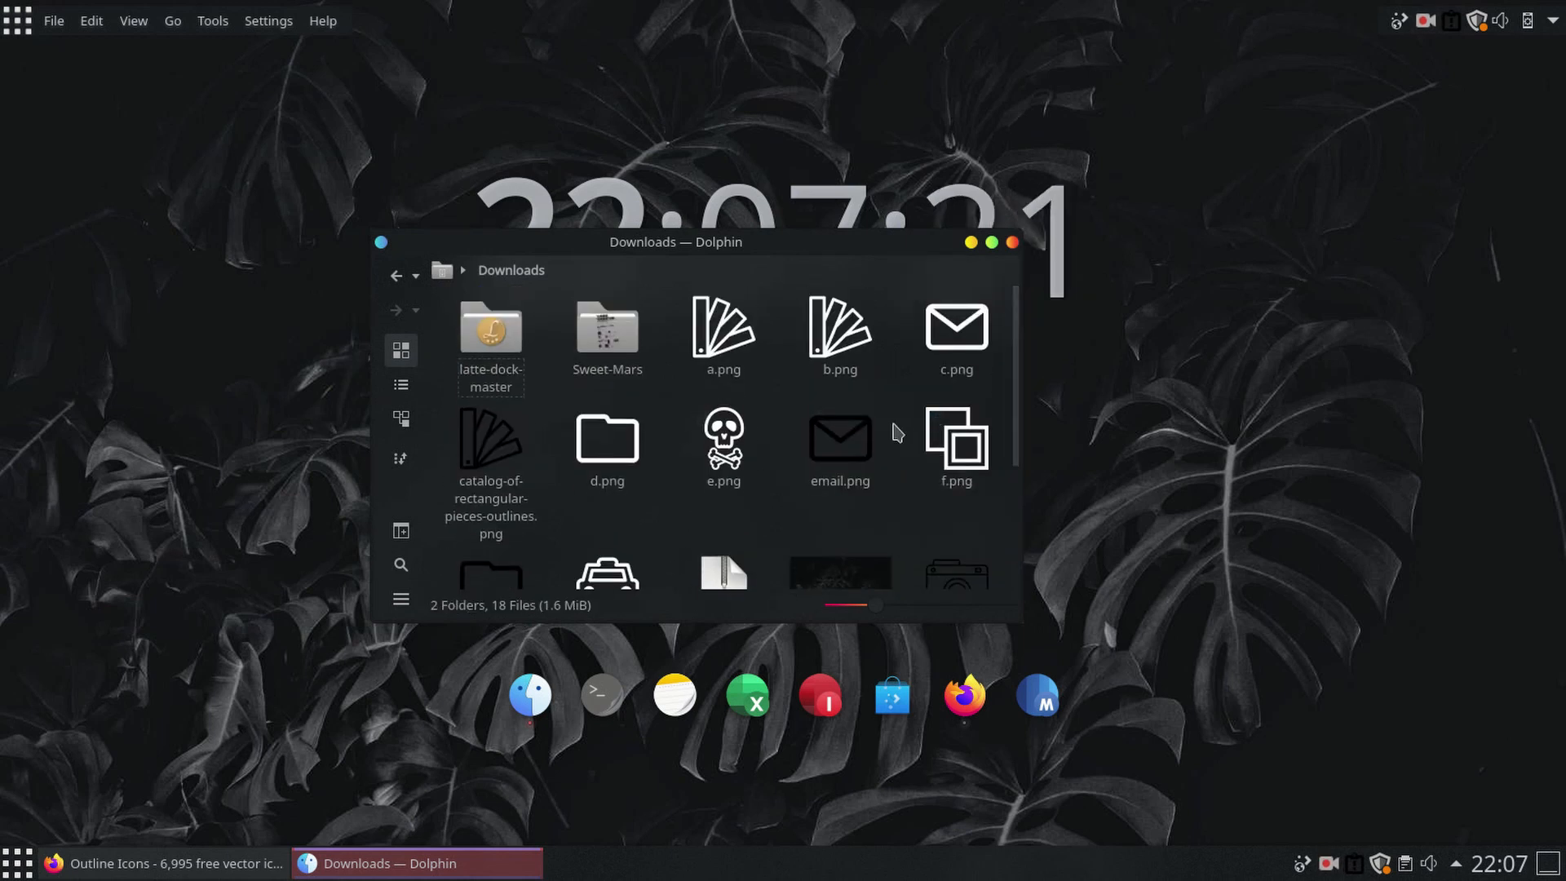
scroll(883, 380, down, 2)
scroll(881, 363, down, 1)
scroll(865, 380, up, 3)
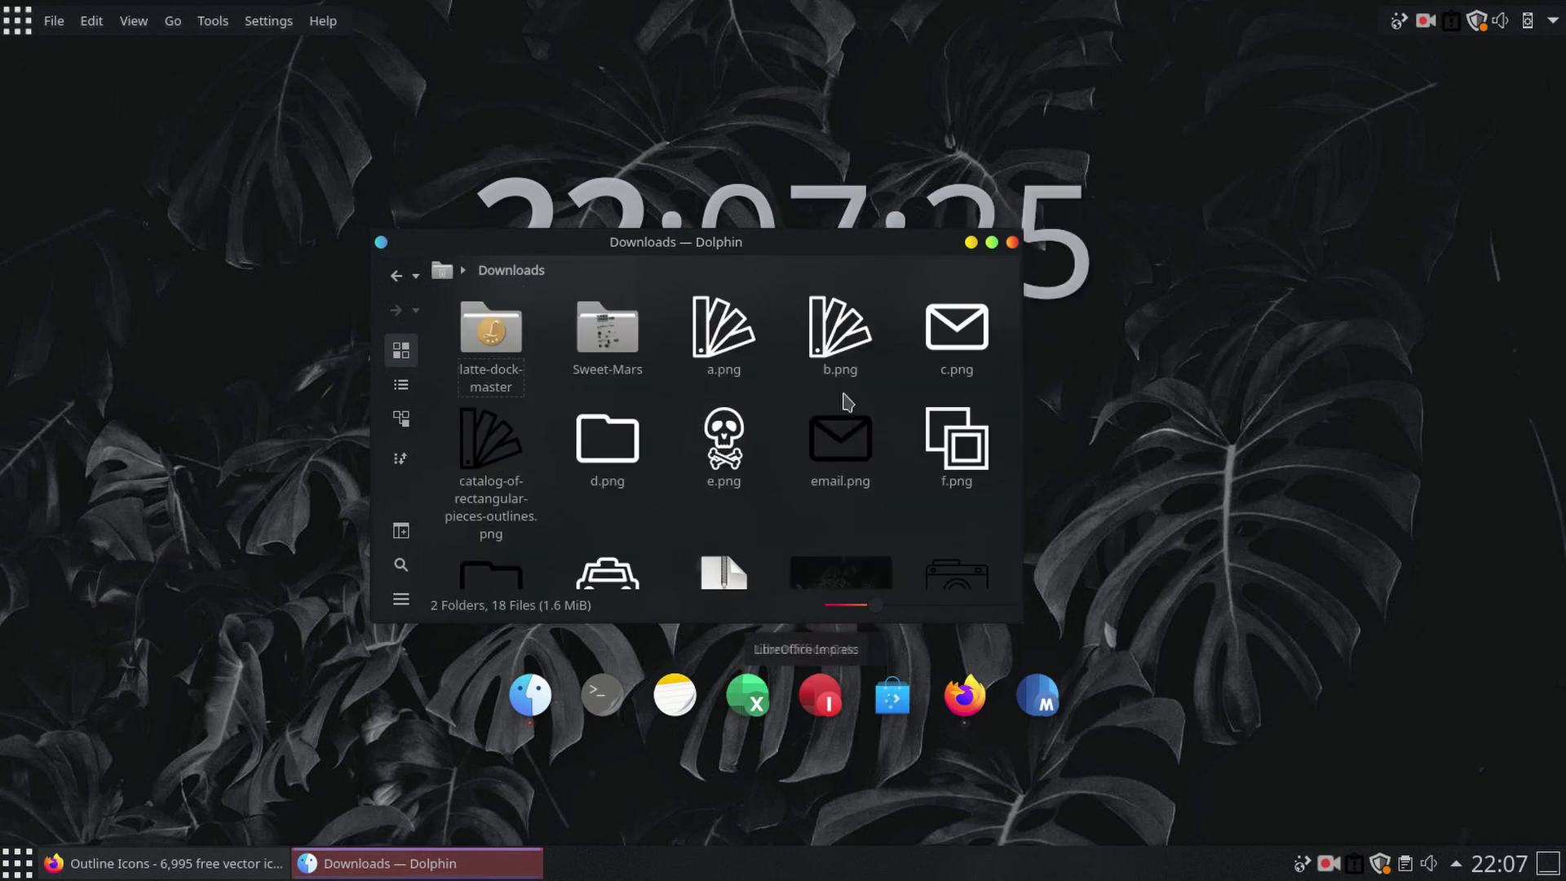
scroll(849, 395, down, 2)
click(1013, 243)
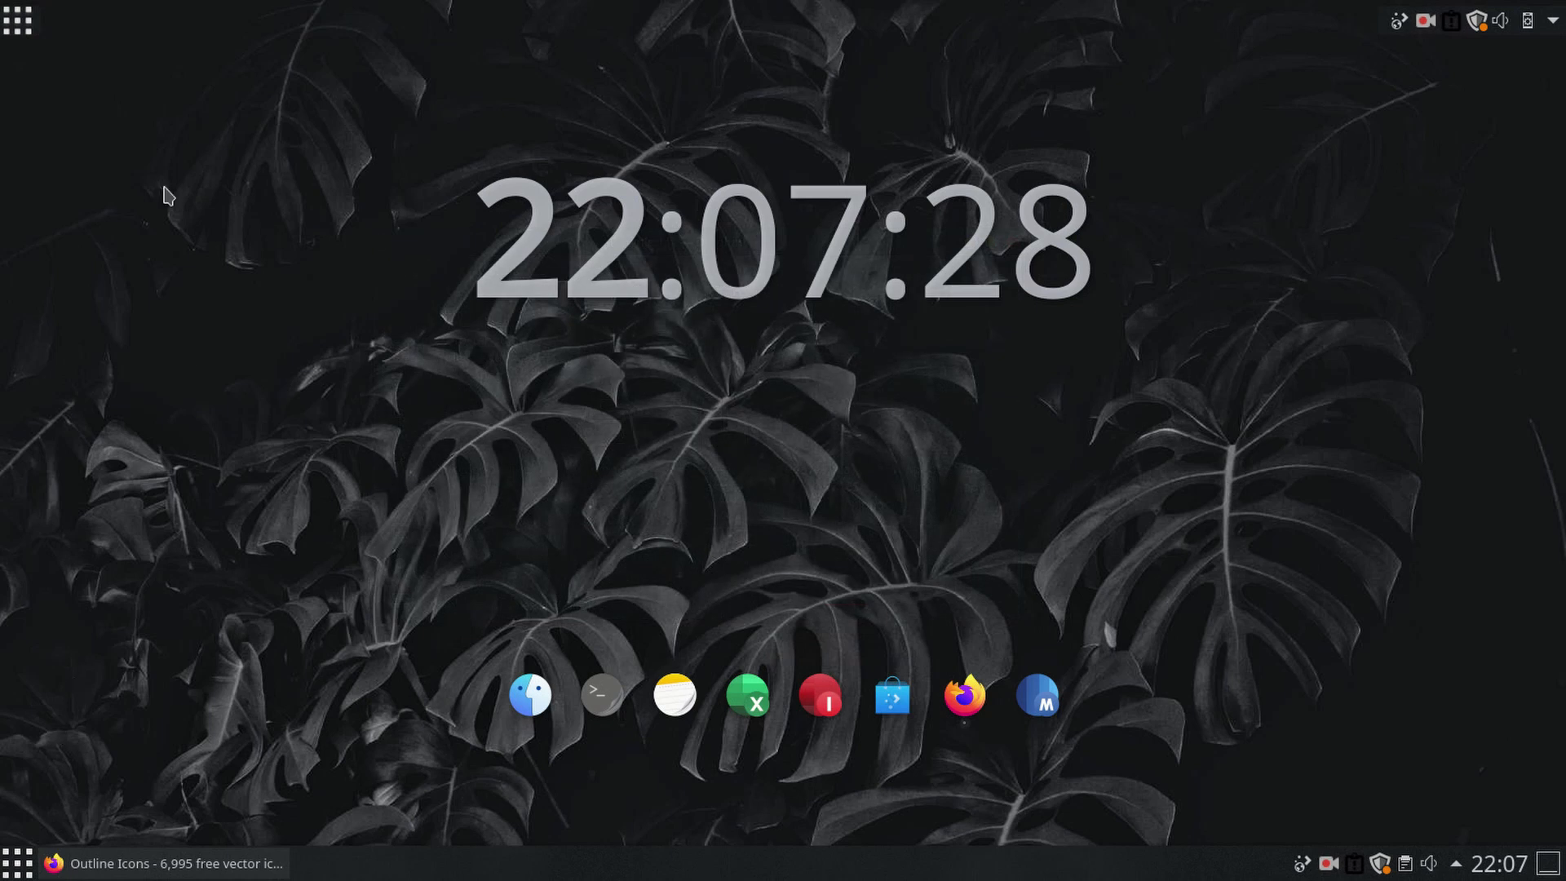
Step: Launch the Menu Editor through an application launcher search and place its window above the dock
click(21, 22)
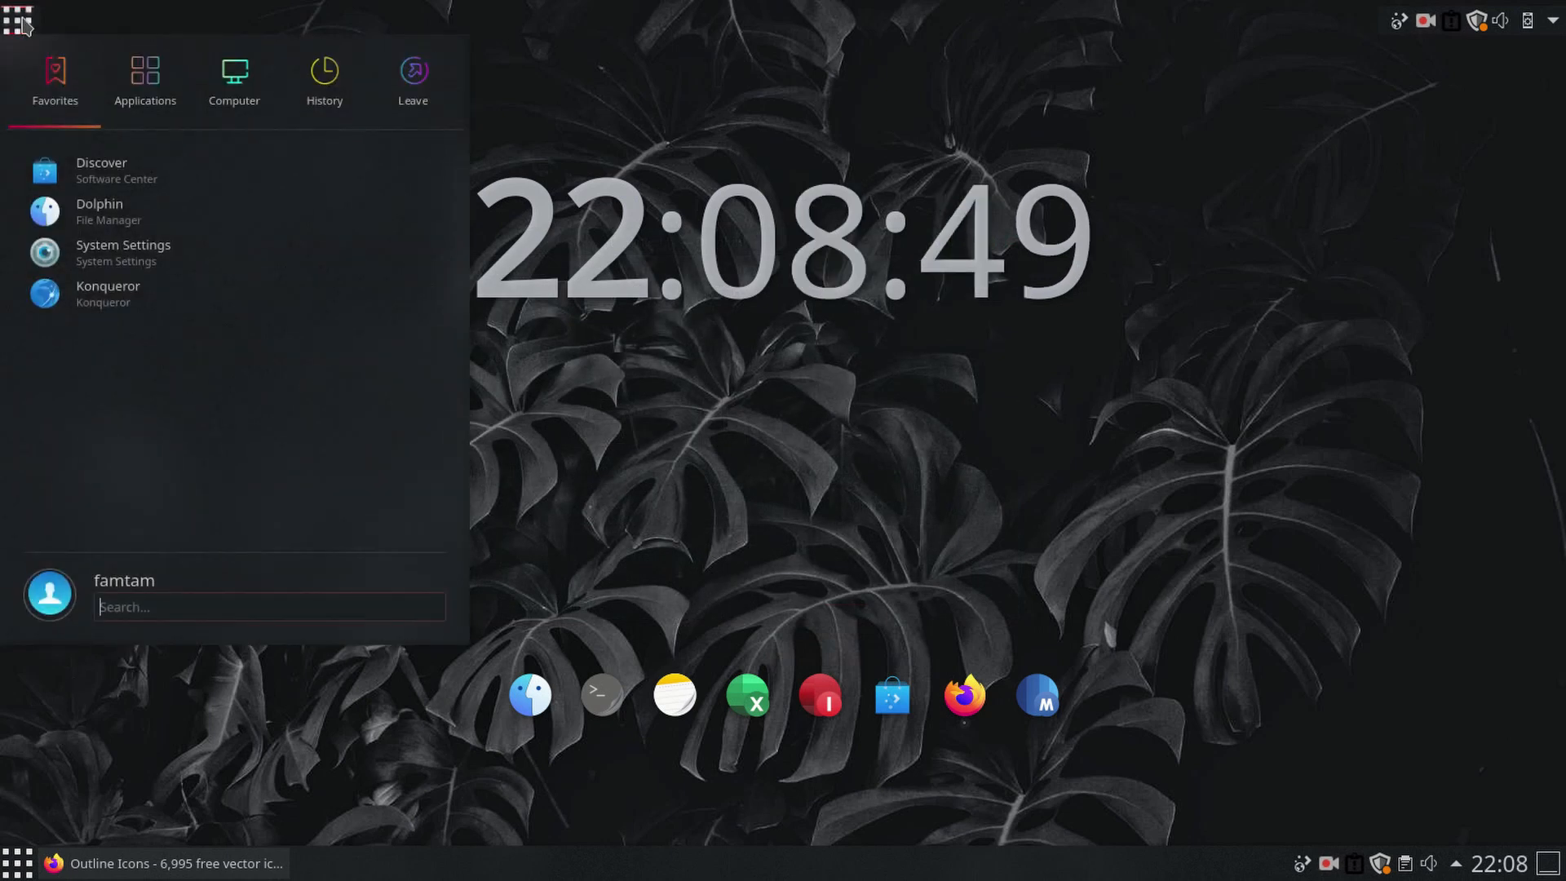
text(menu)
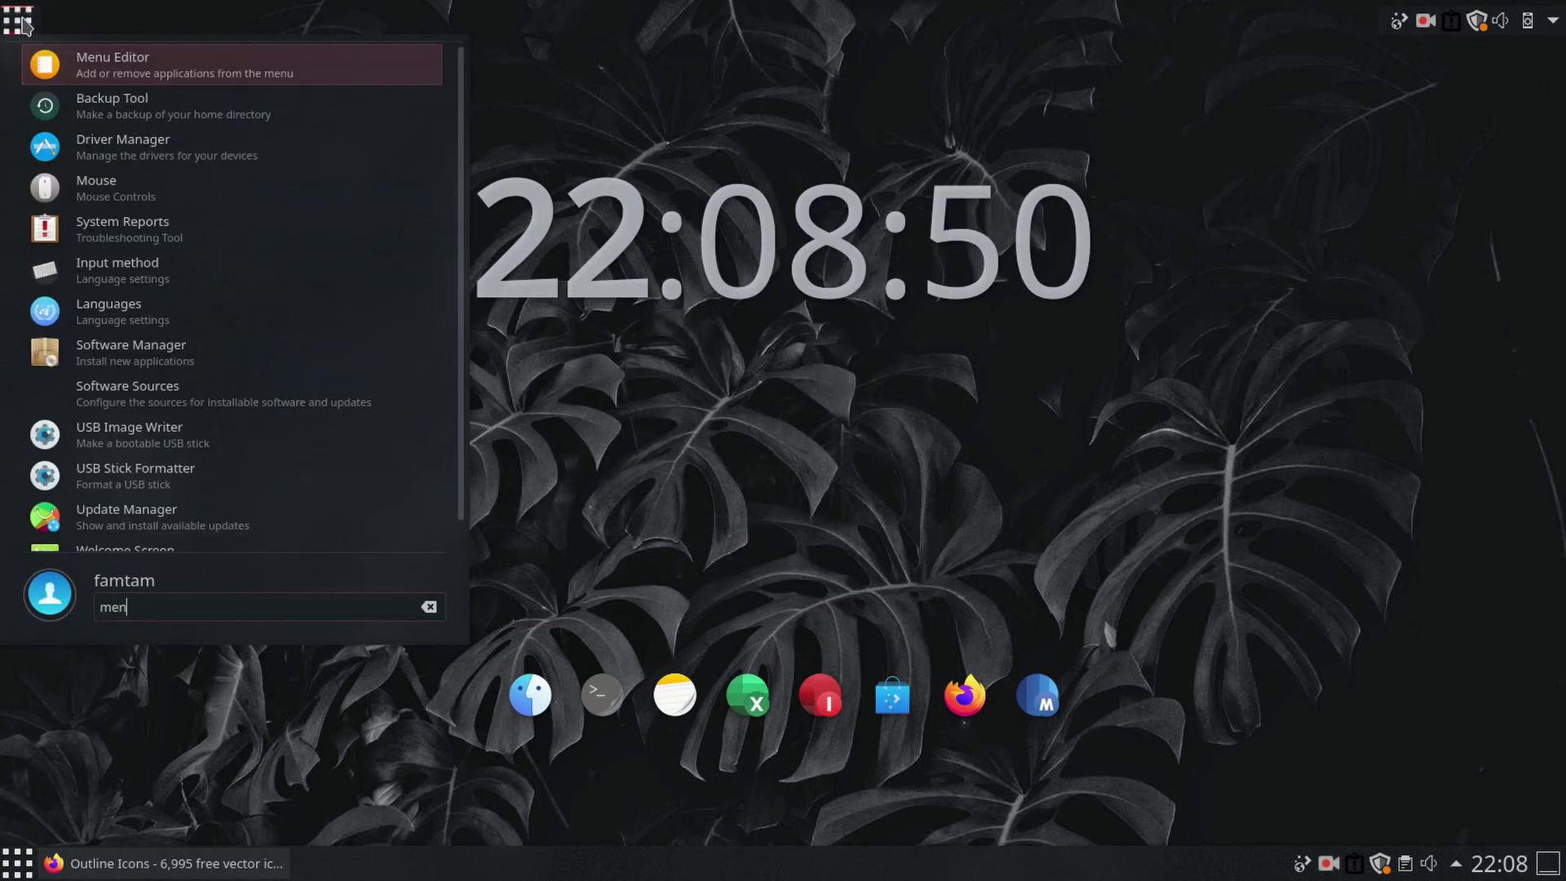
click(124, 59)
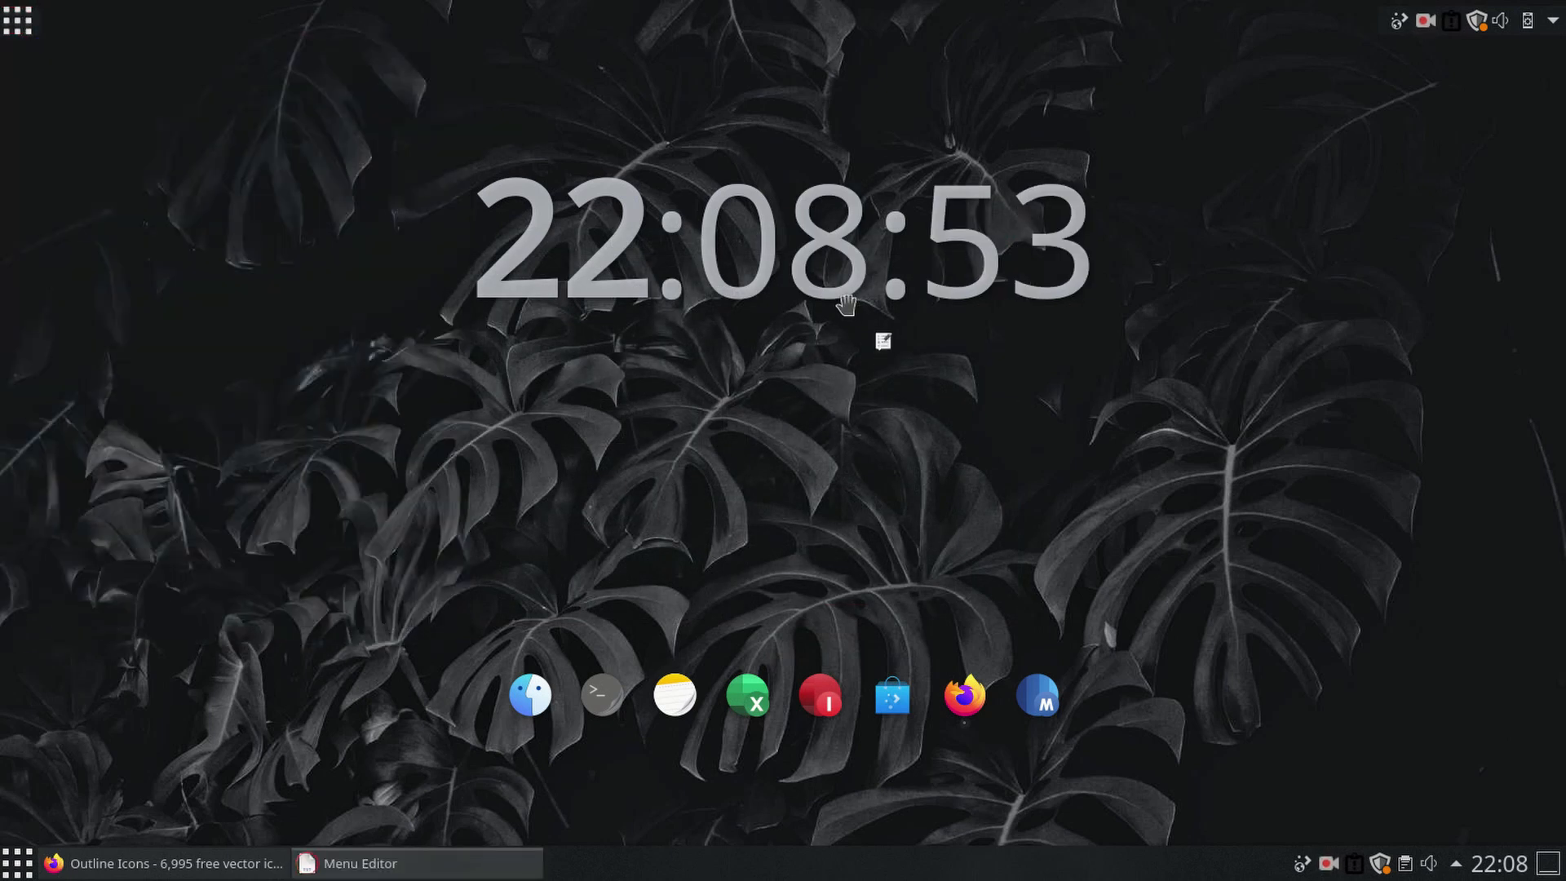
drag(787, 56, 784, 50)
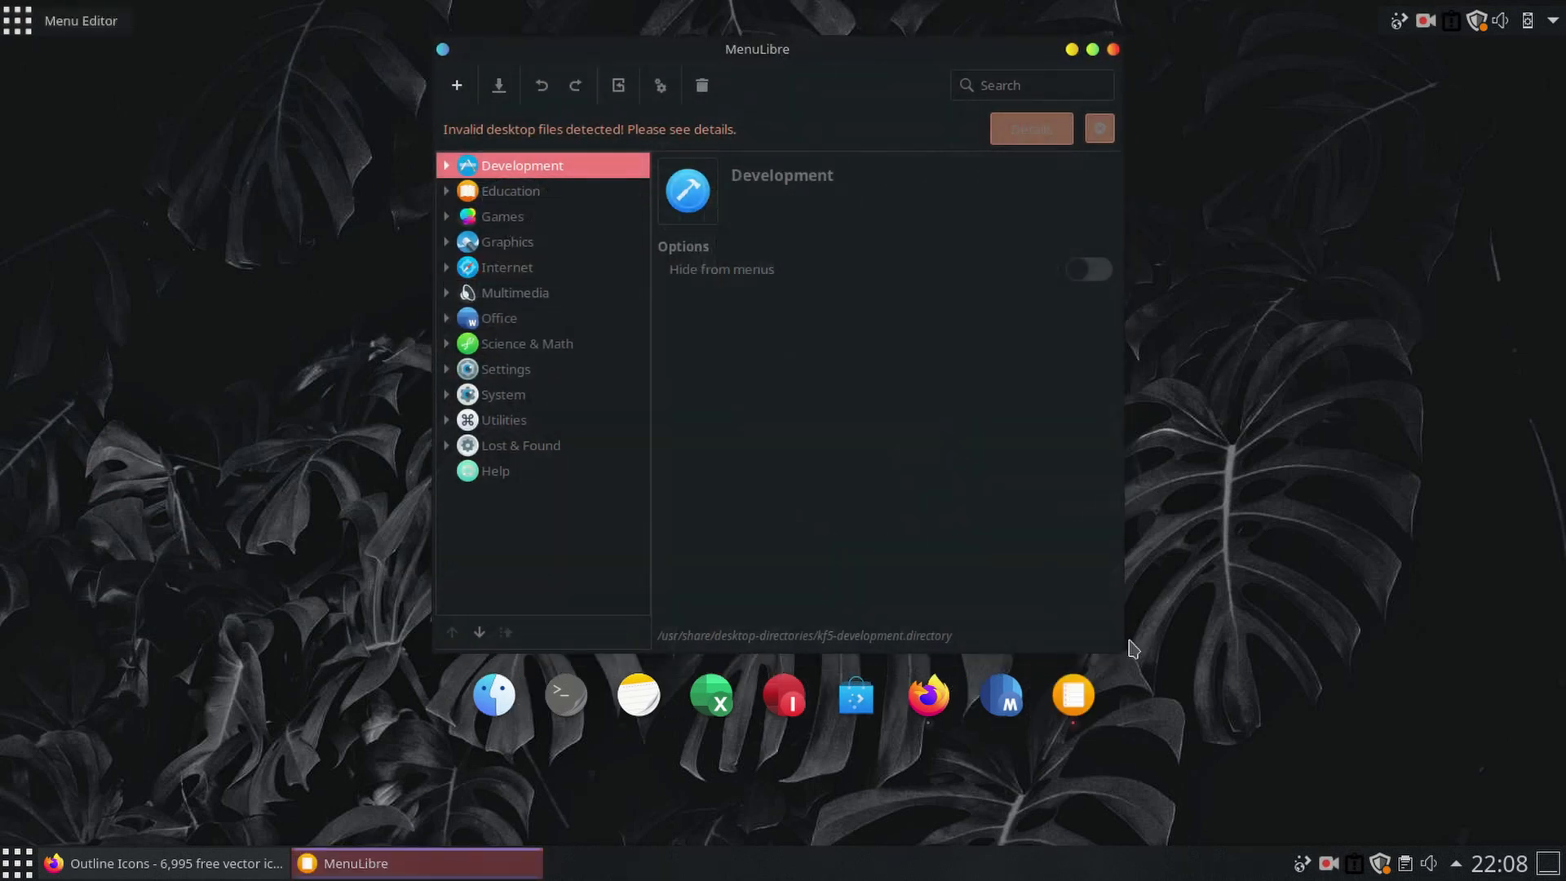
right_click(1072, 694)
click(1121, 483)
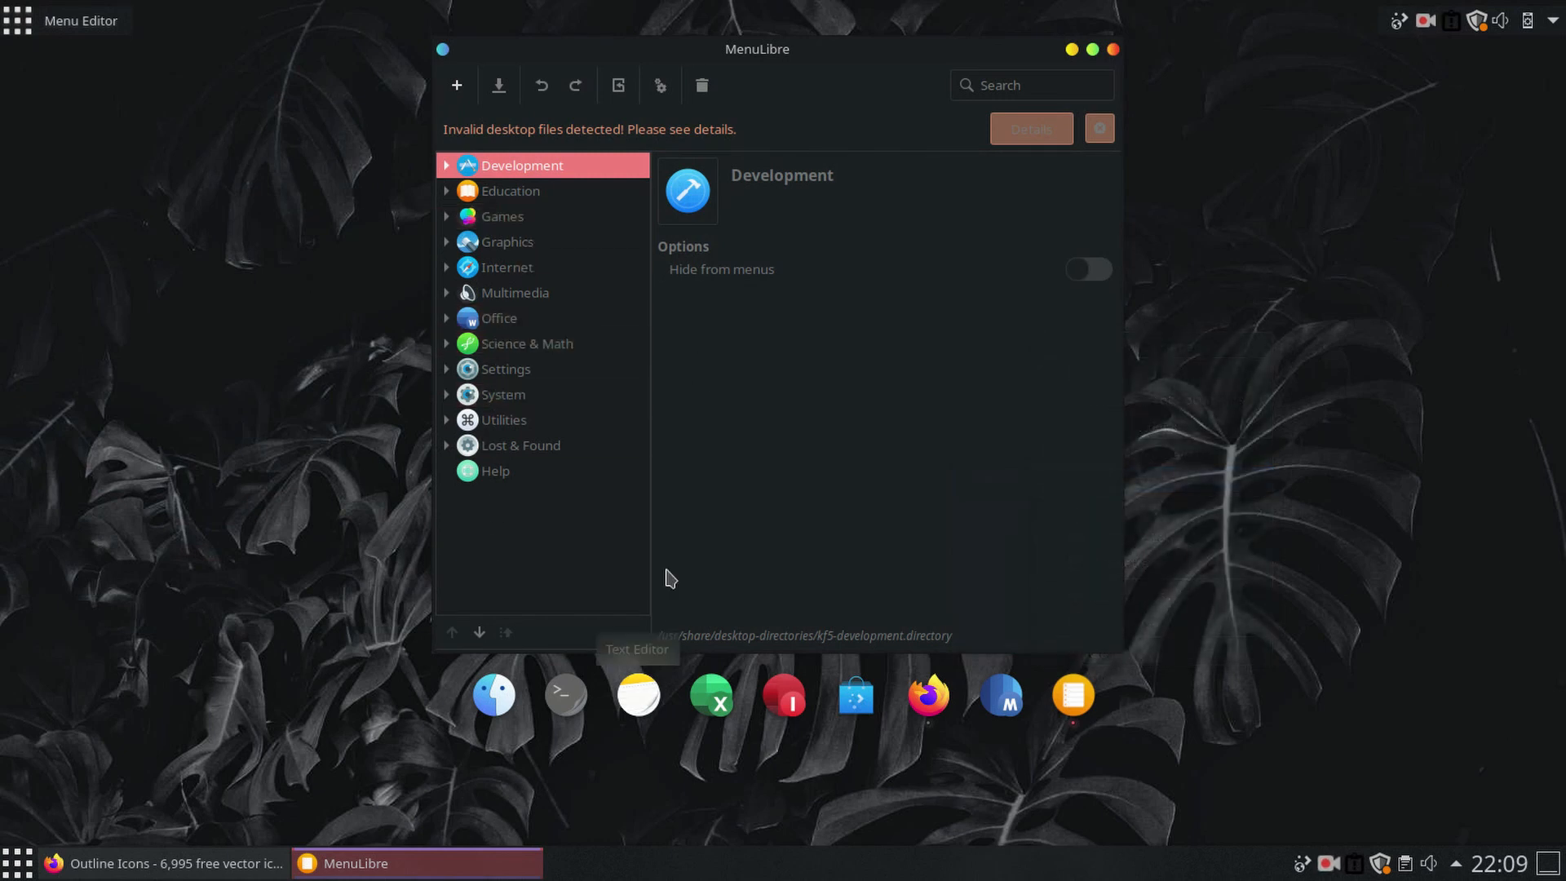
Step: Find the Konsole entry, replace its icon with a.png from the Downloads folder, and save the entry
click(1026, 86)
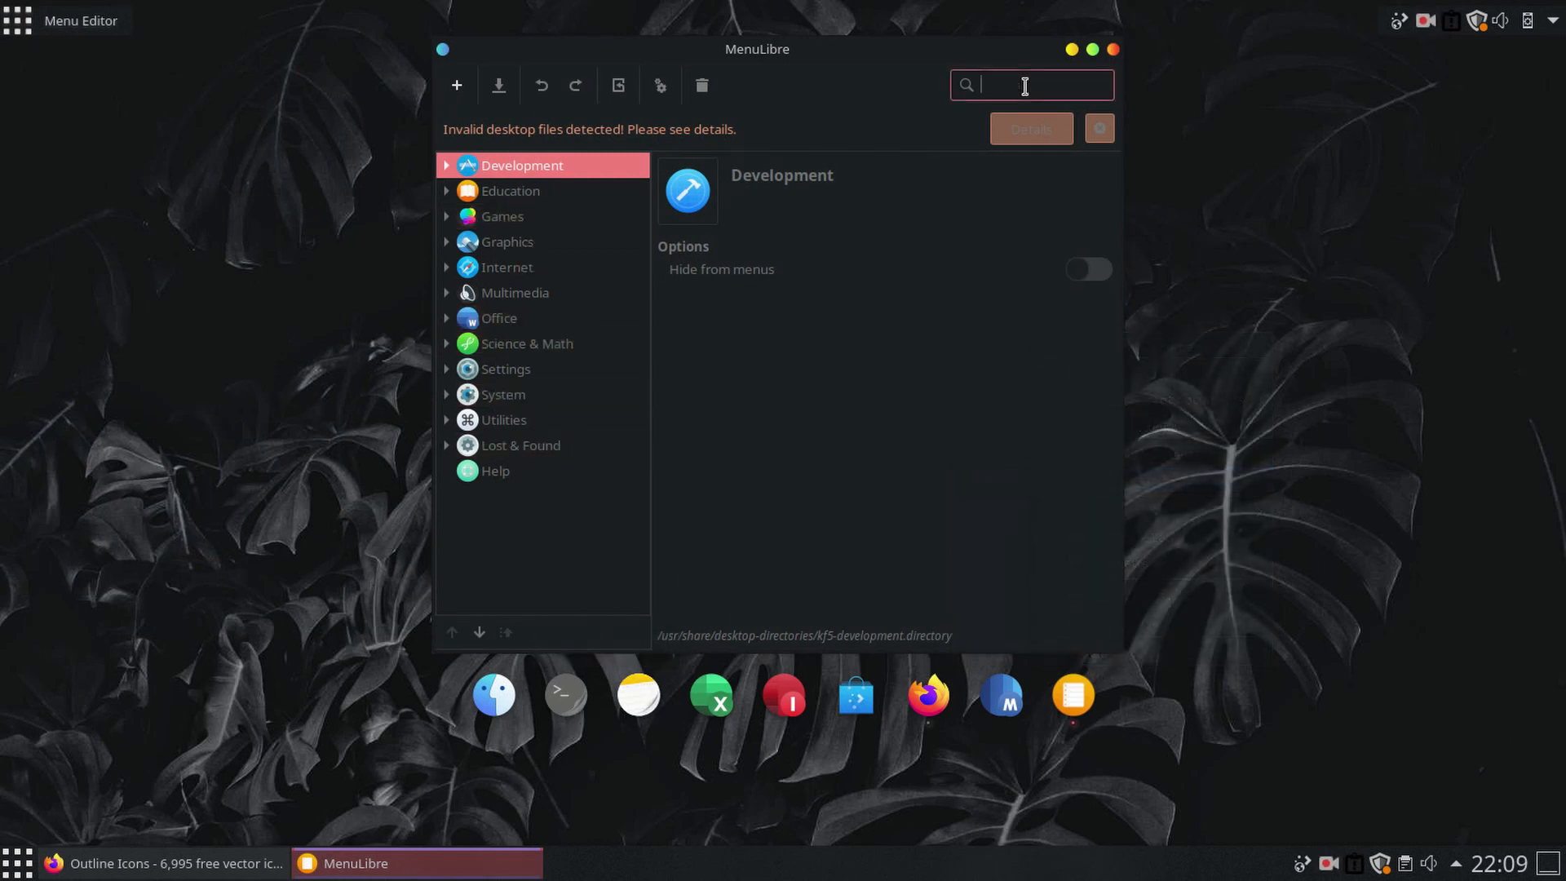
text(kon)
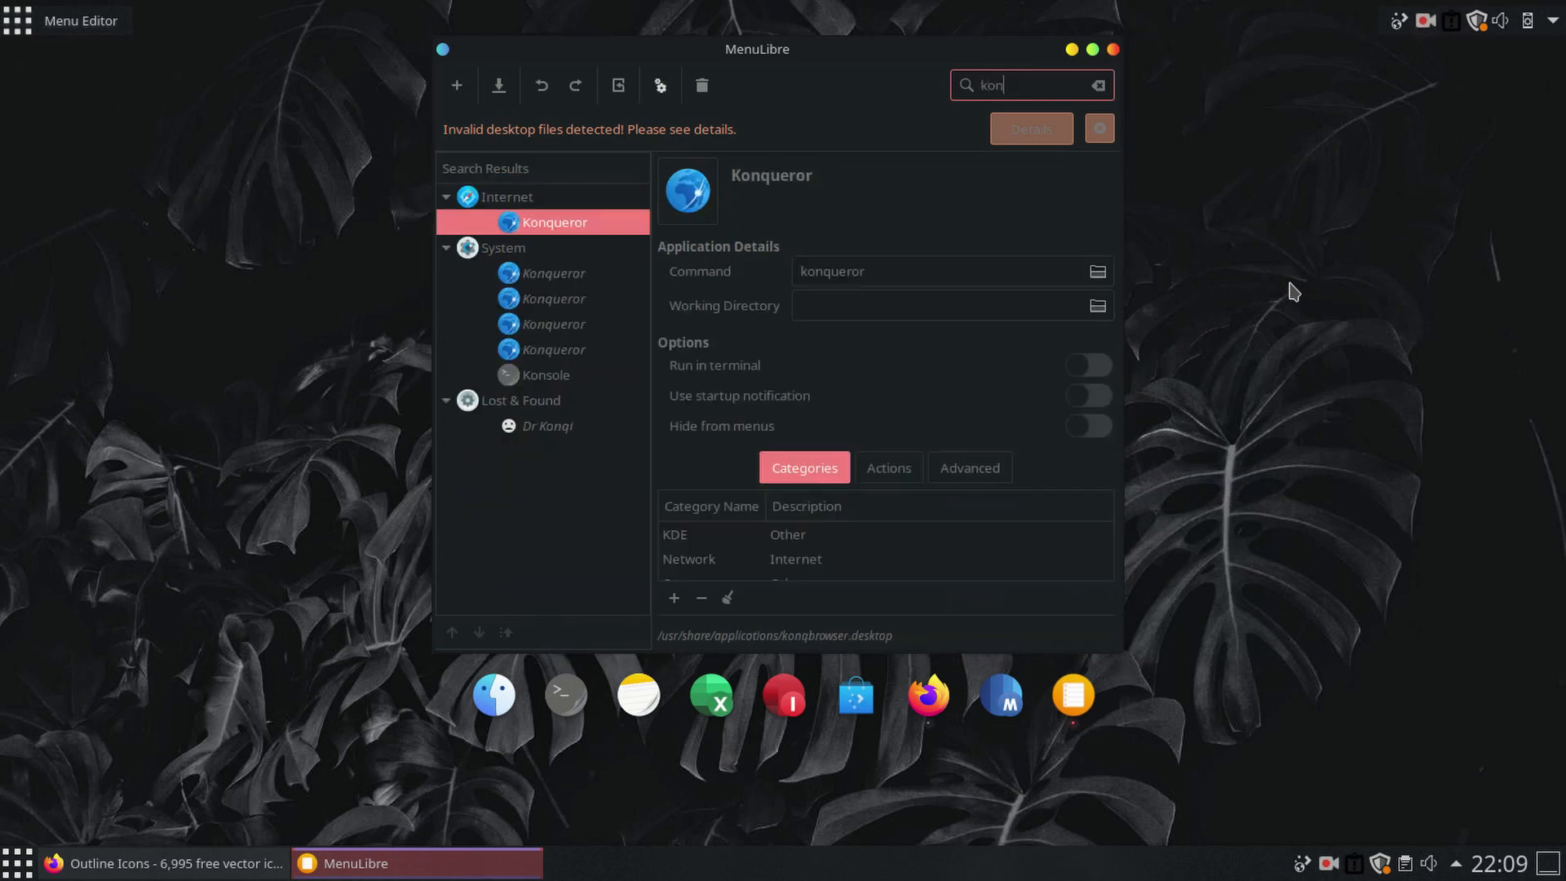
text(so)
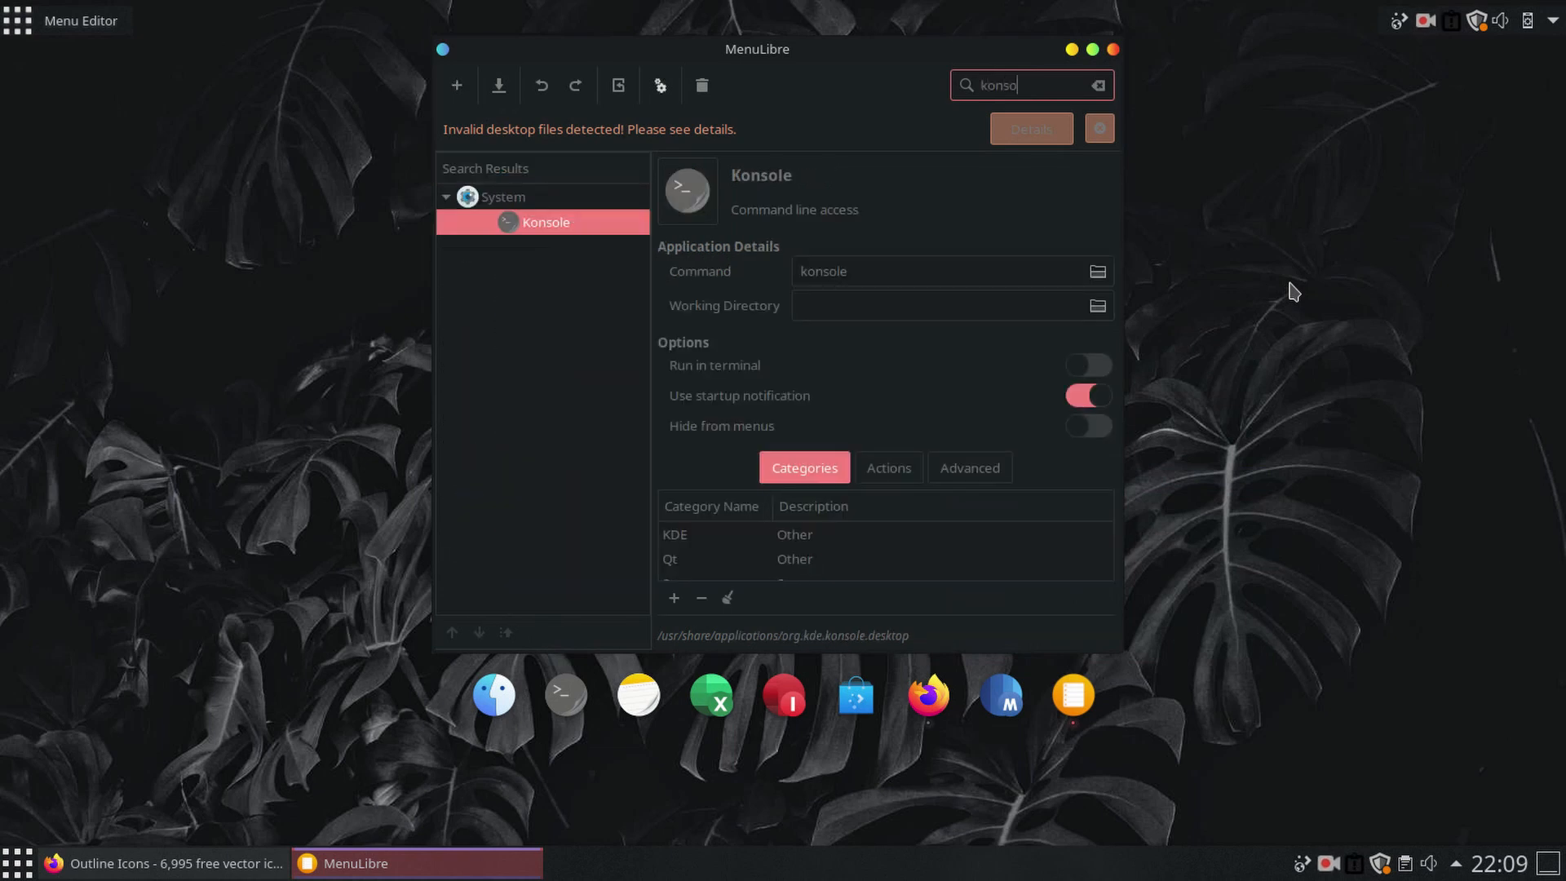
click(684, 188)
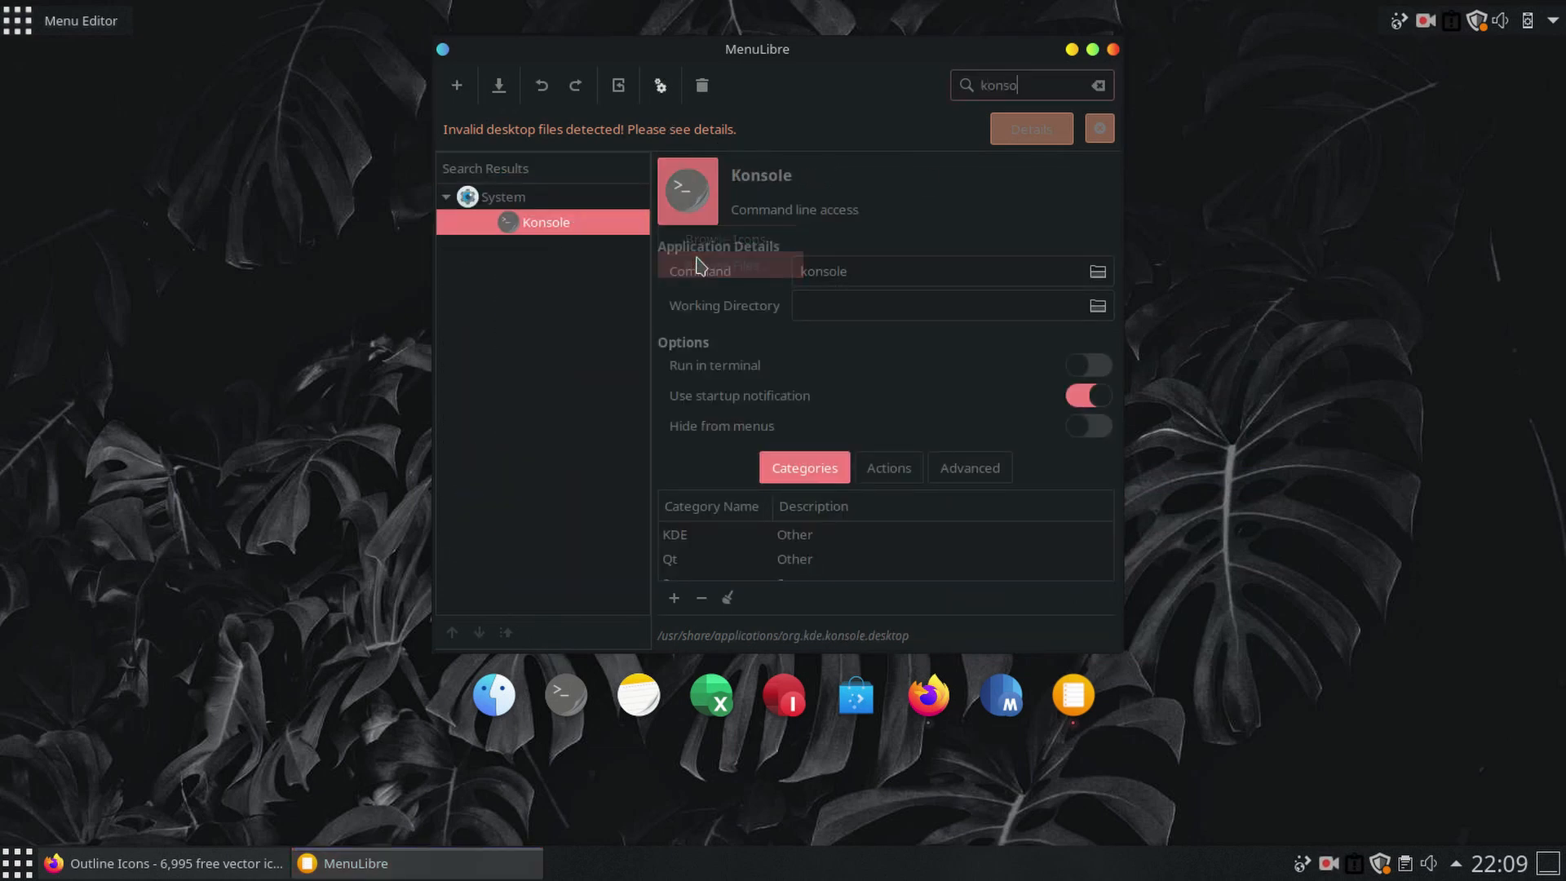
click(698, 265)
double_click(479, 163)
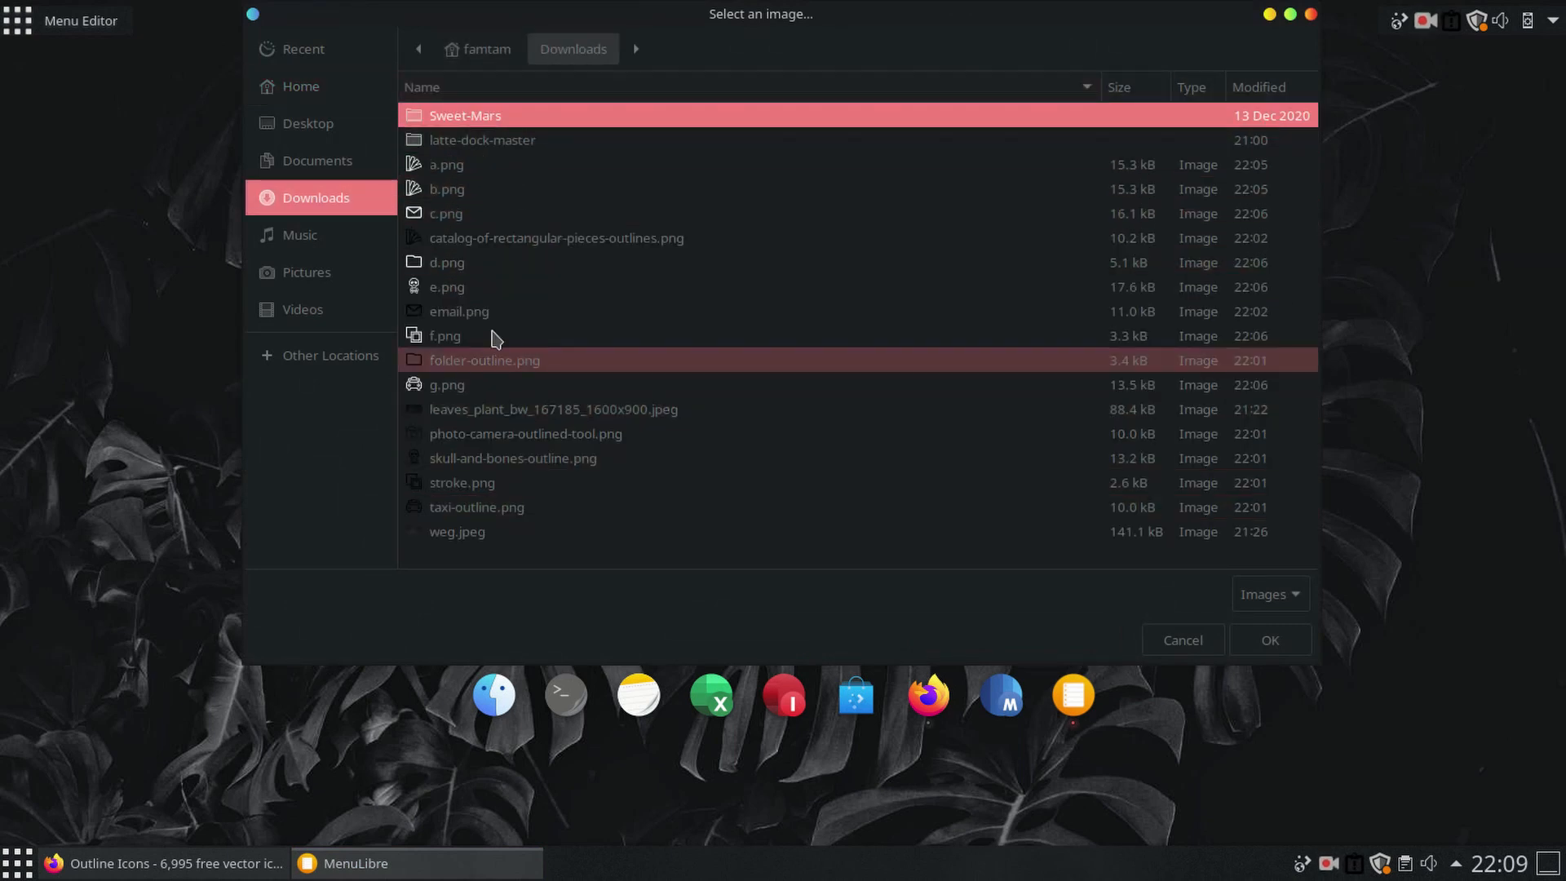
click(488, 173)
click(1265, 640)
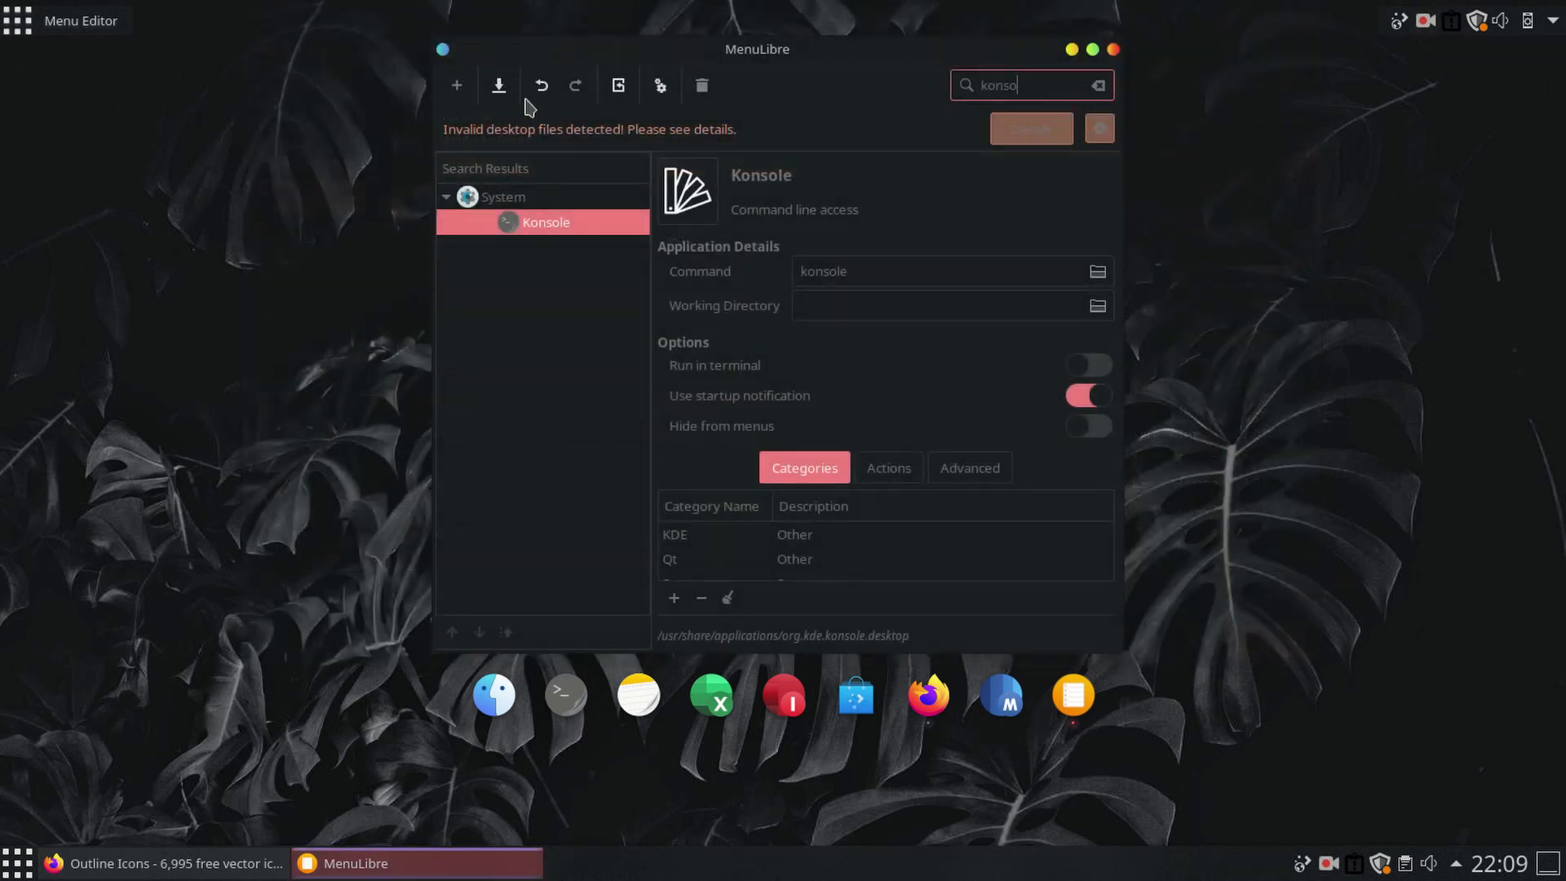
click(499, 86)
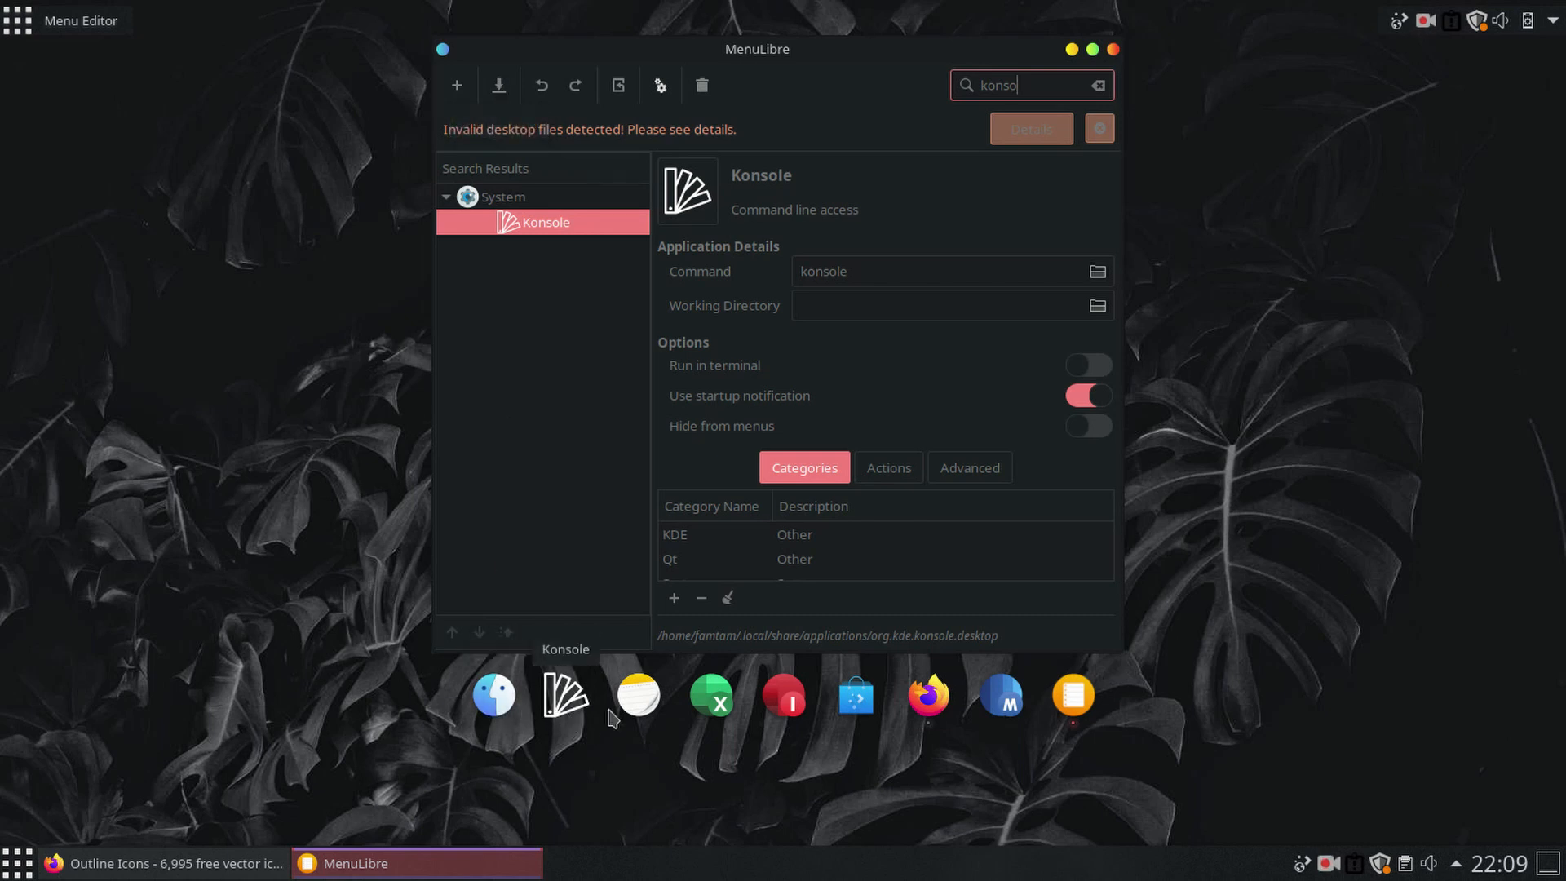
Step: Clear the entry search and close the menu editor
click(1098, 86)
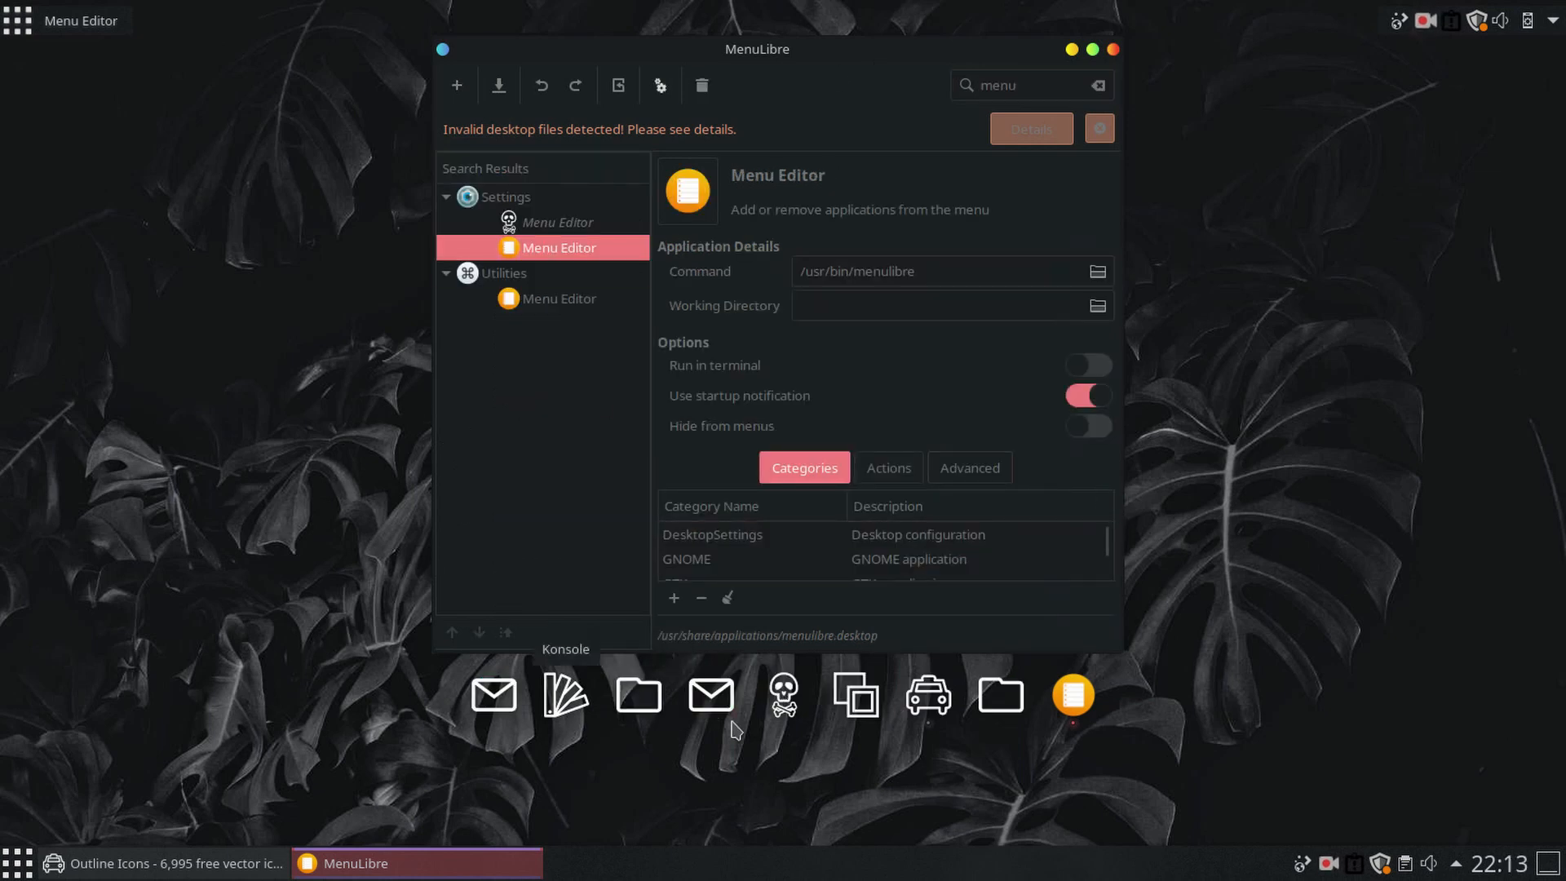
click(1114, 51)
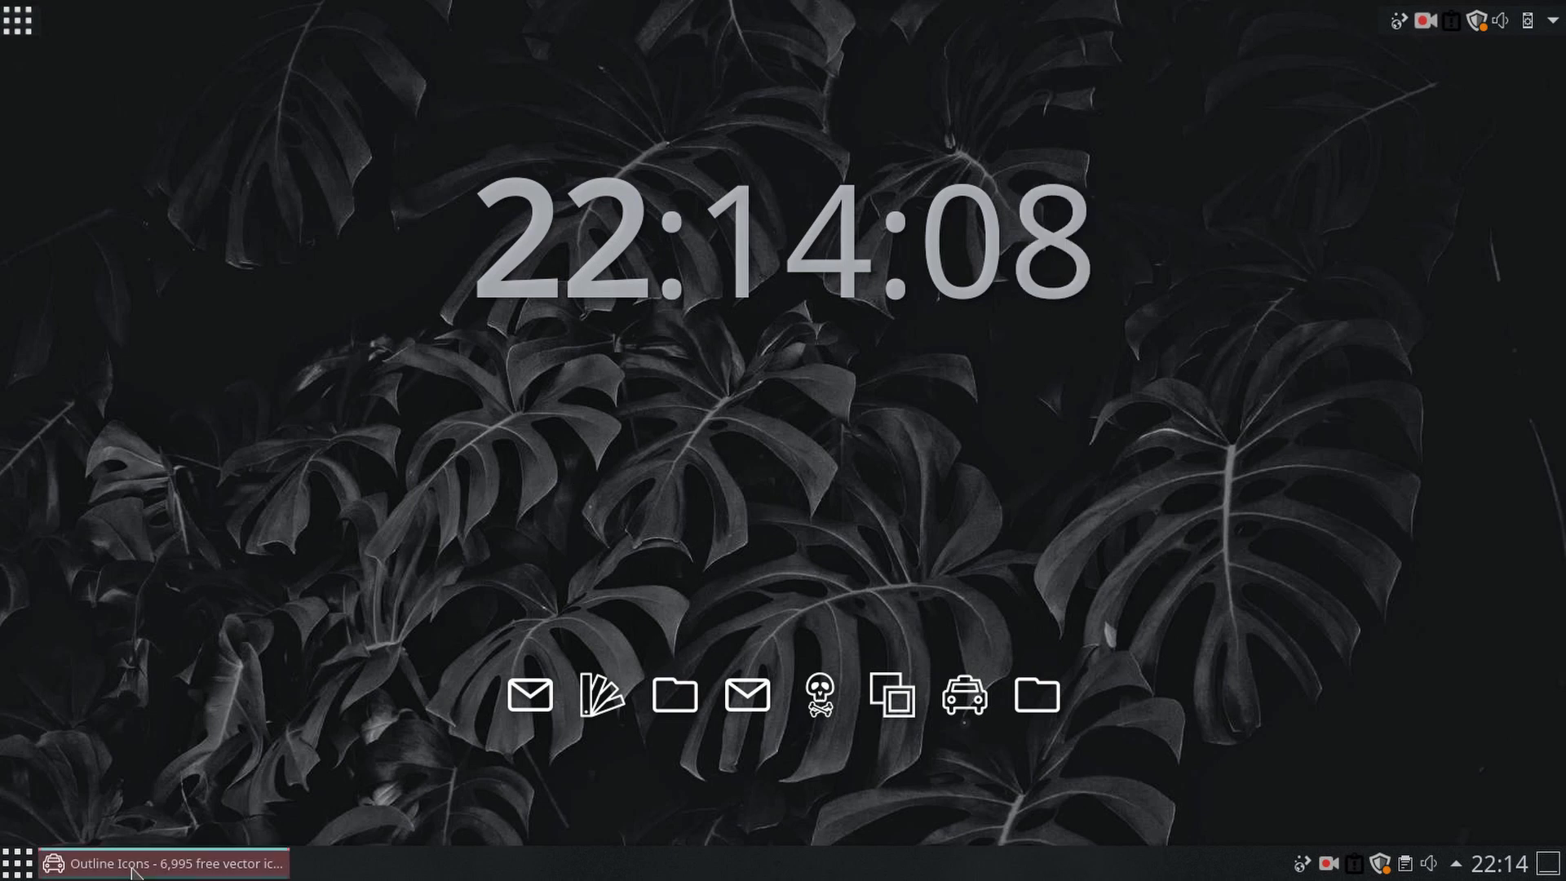
Step: Switch to Firefox and take the KDE Store tab back to its earlier Google search page
click(163, 863)
click(661, 77)
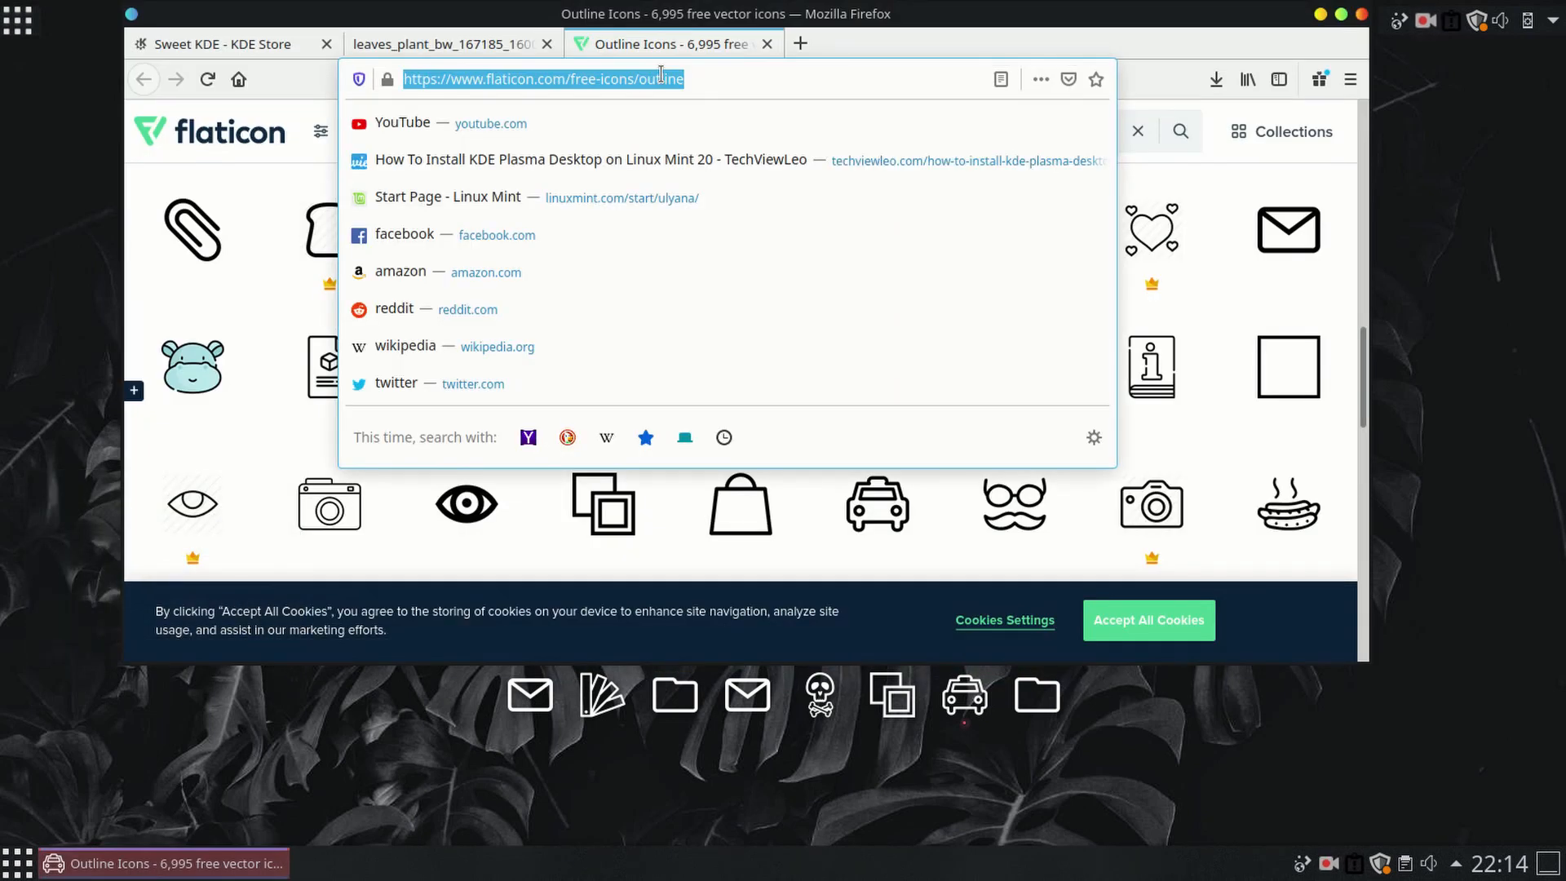
click(265, 49)
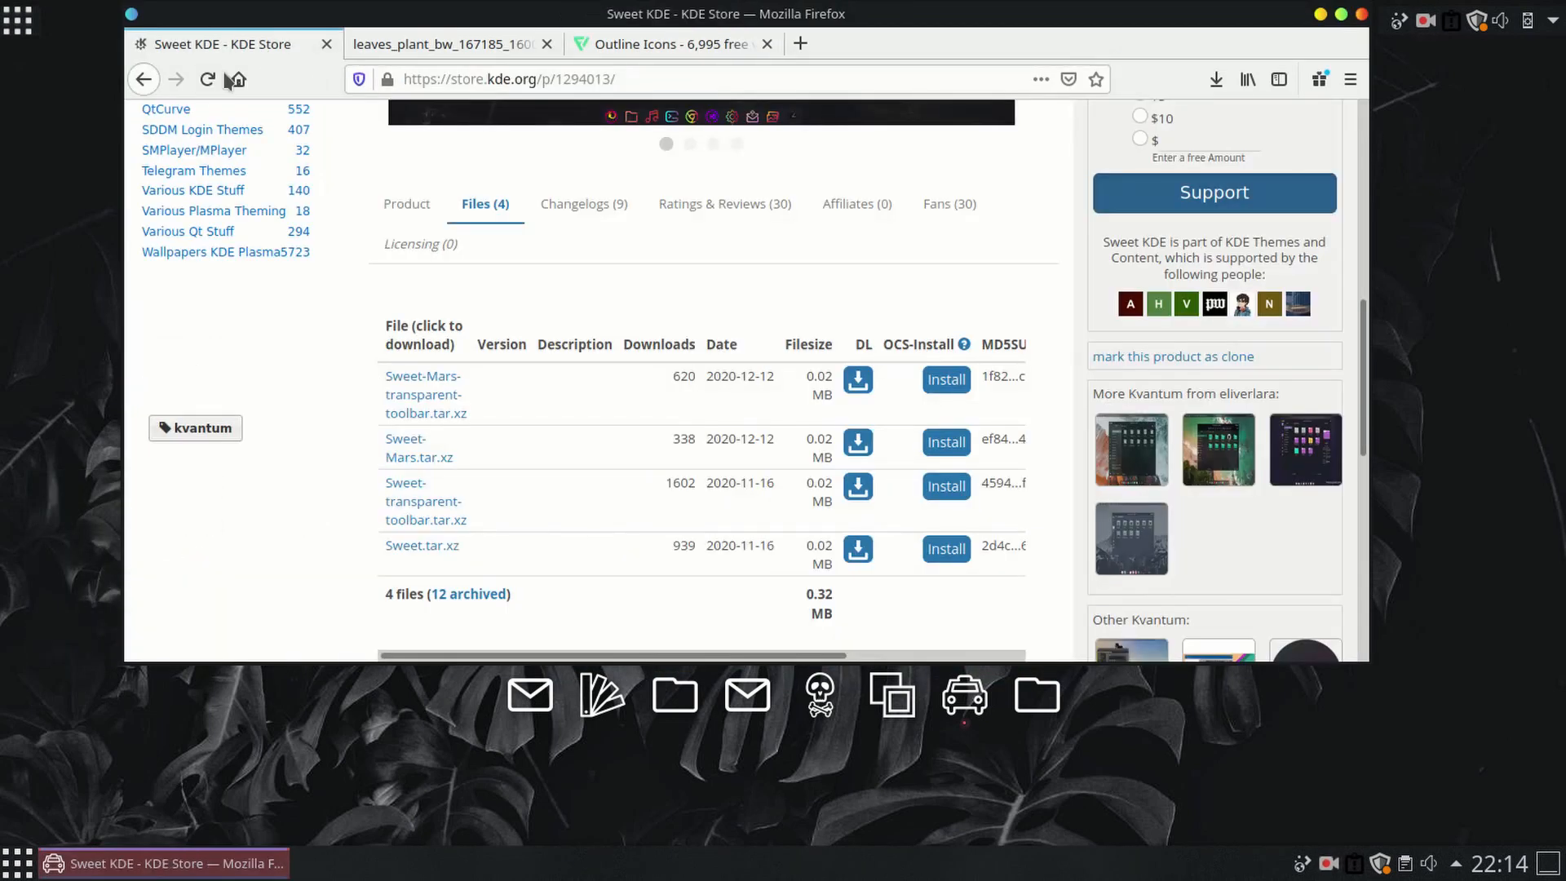
click(145, 80)
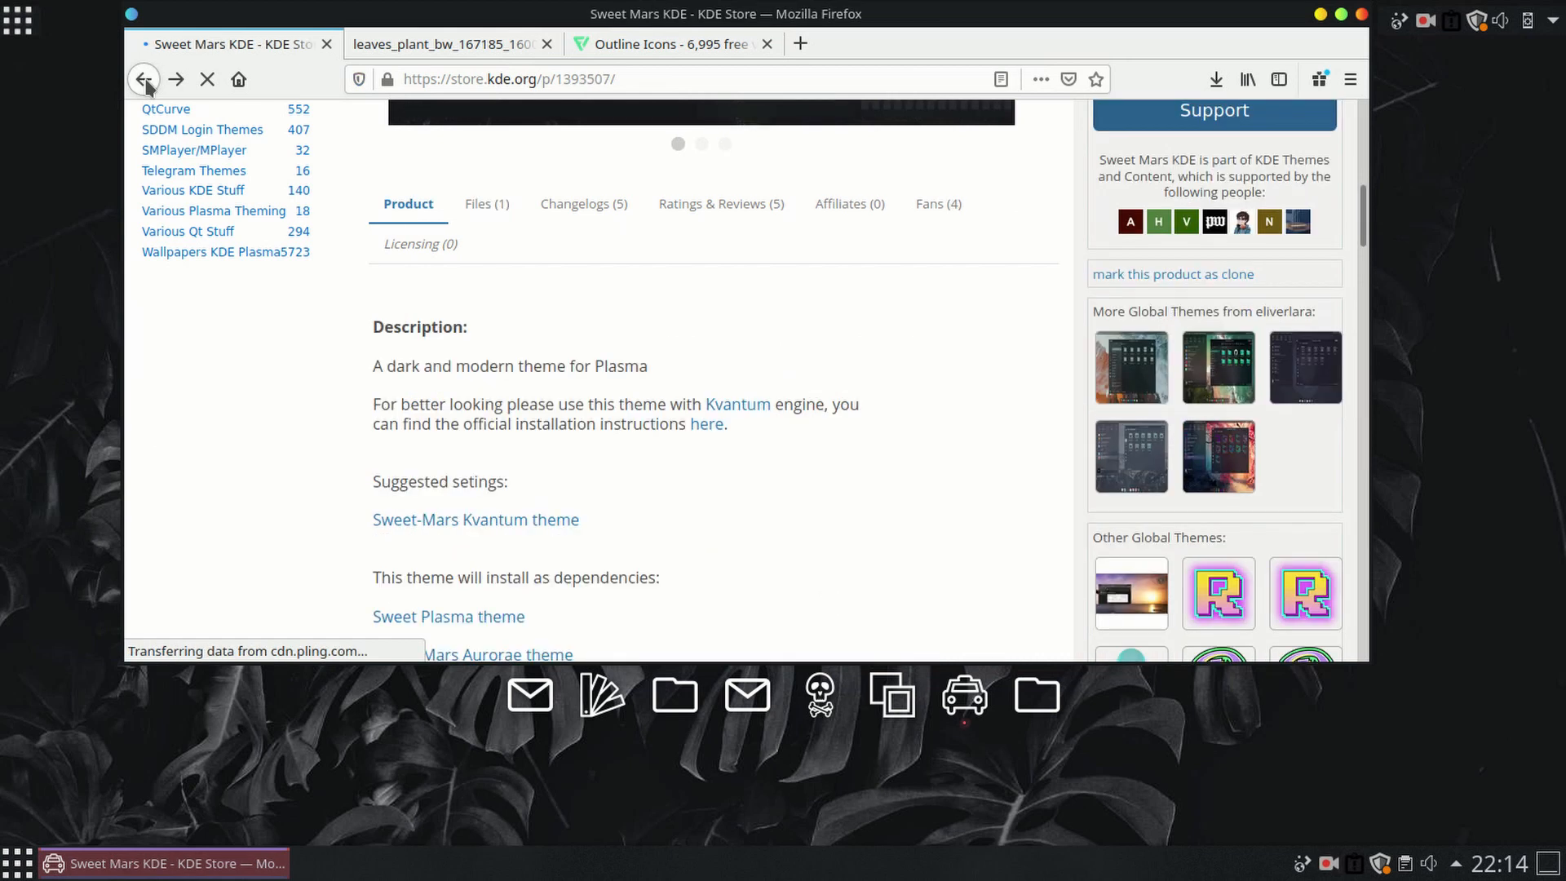
click(145, 79)
Step: Search Google for "panon kde" and open the panon page on the KDE Store
triple_click(474, 144)
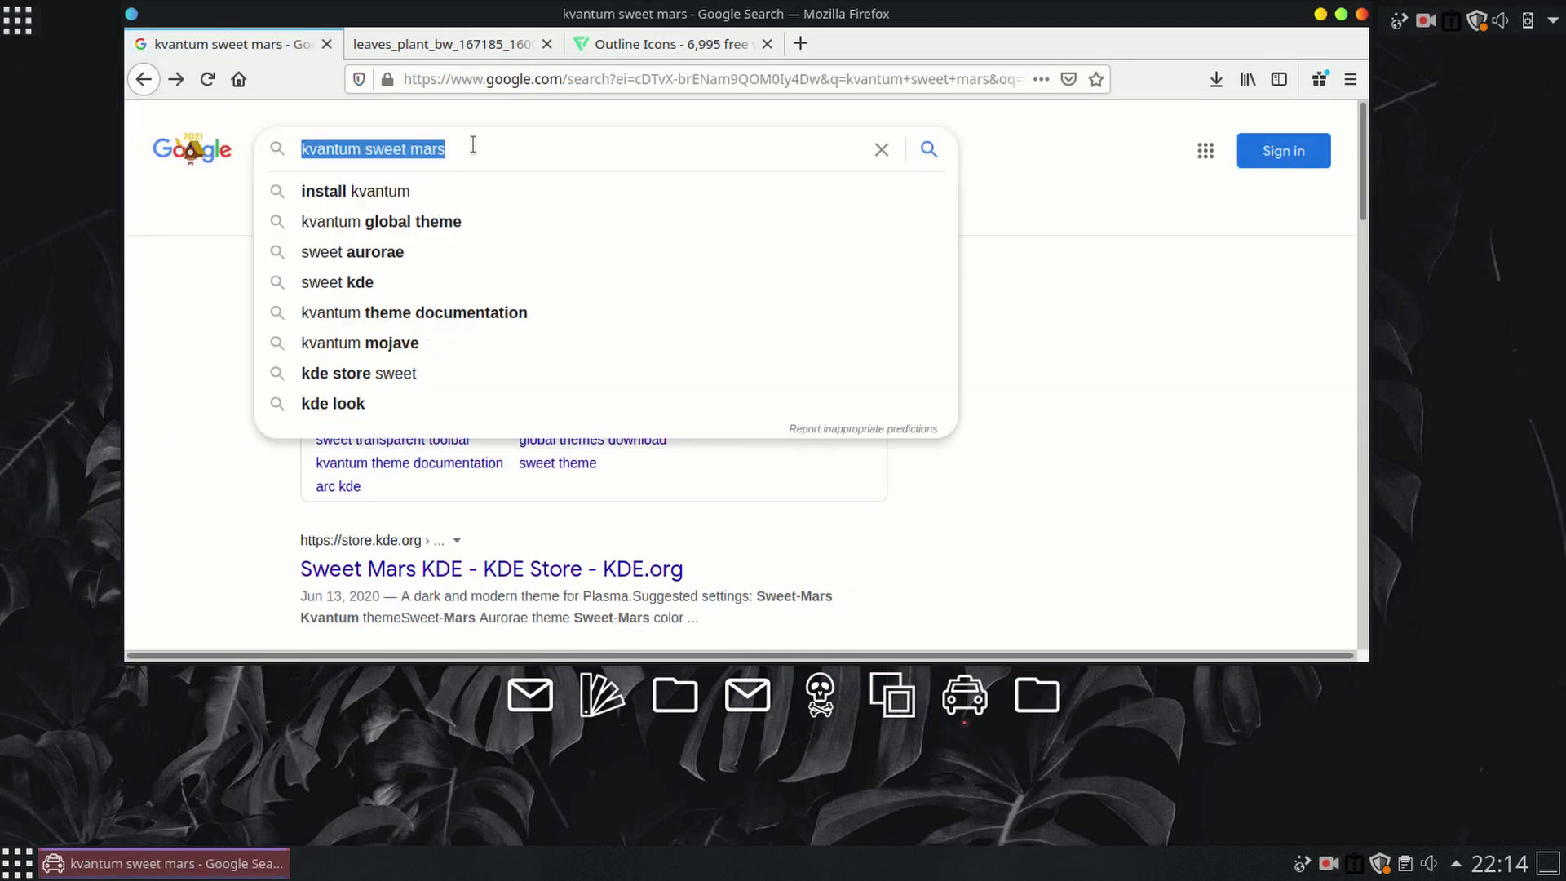
text(panon kde)
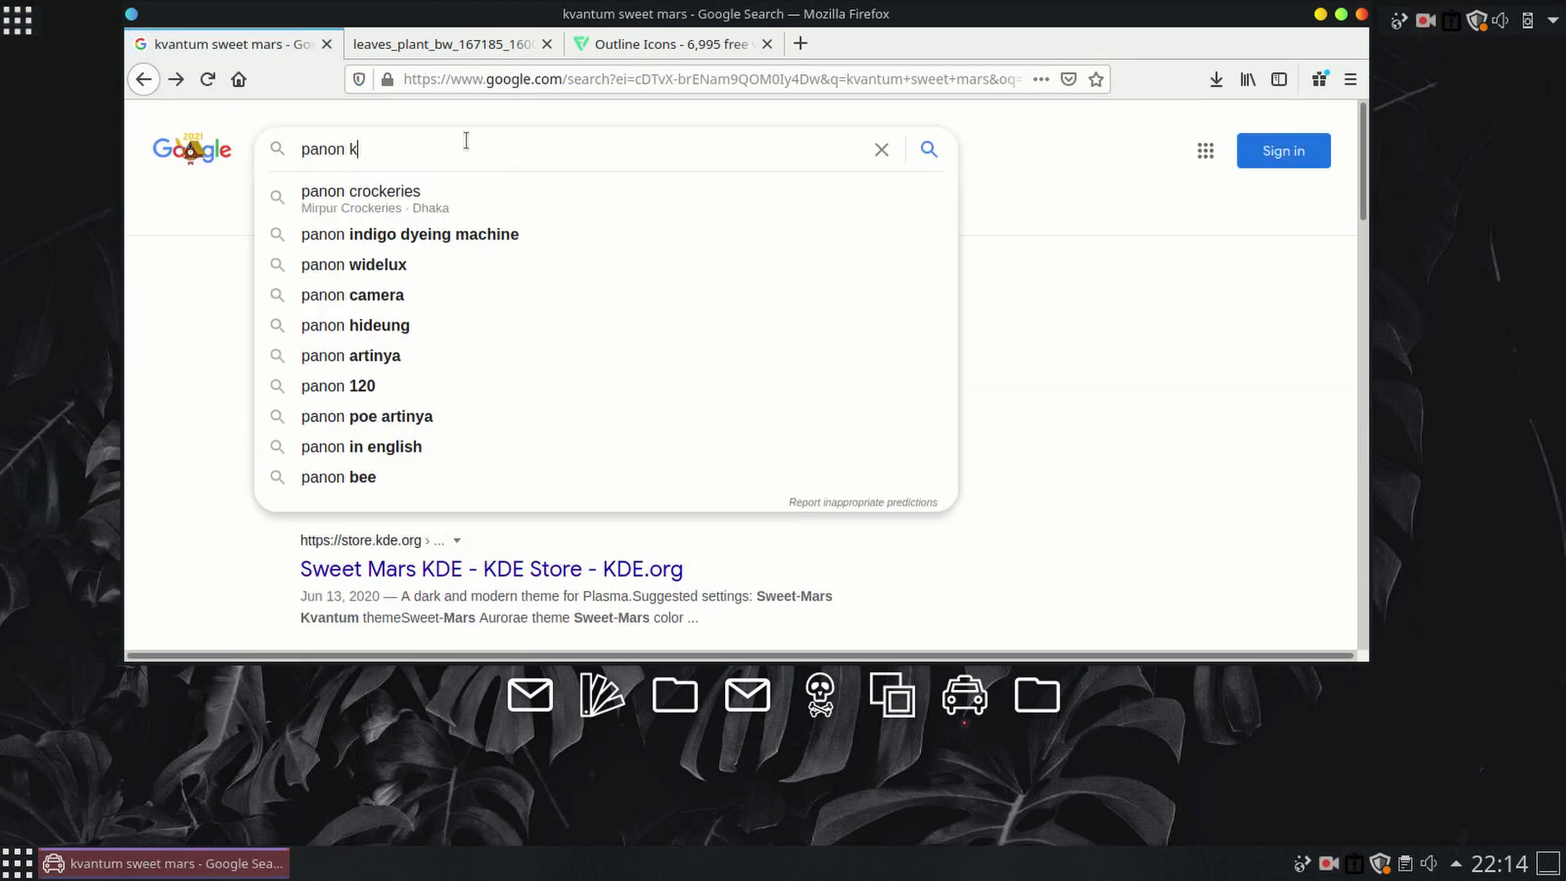
key(Return)
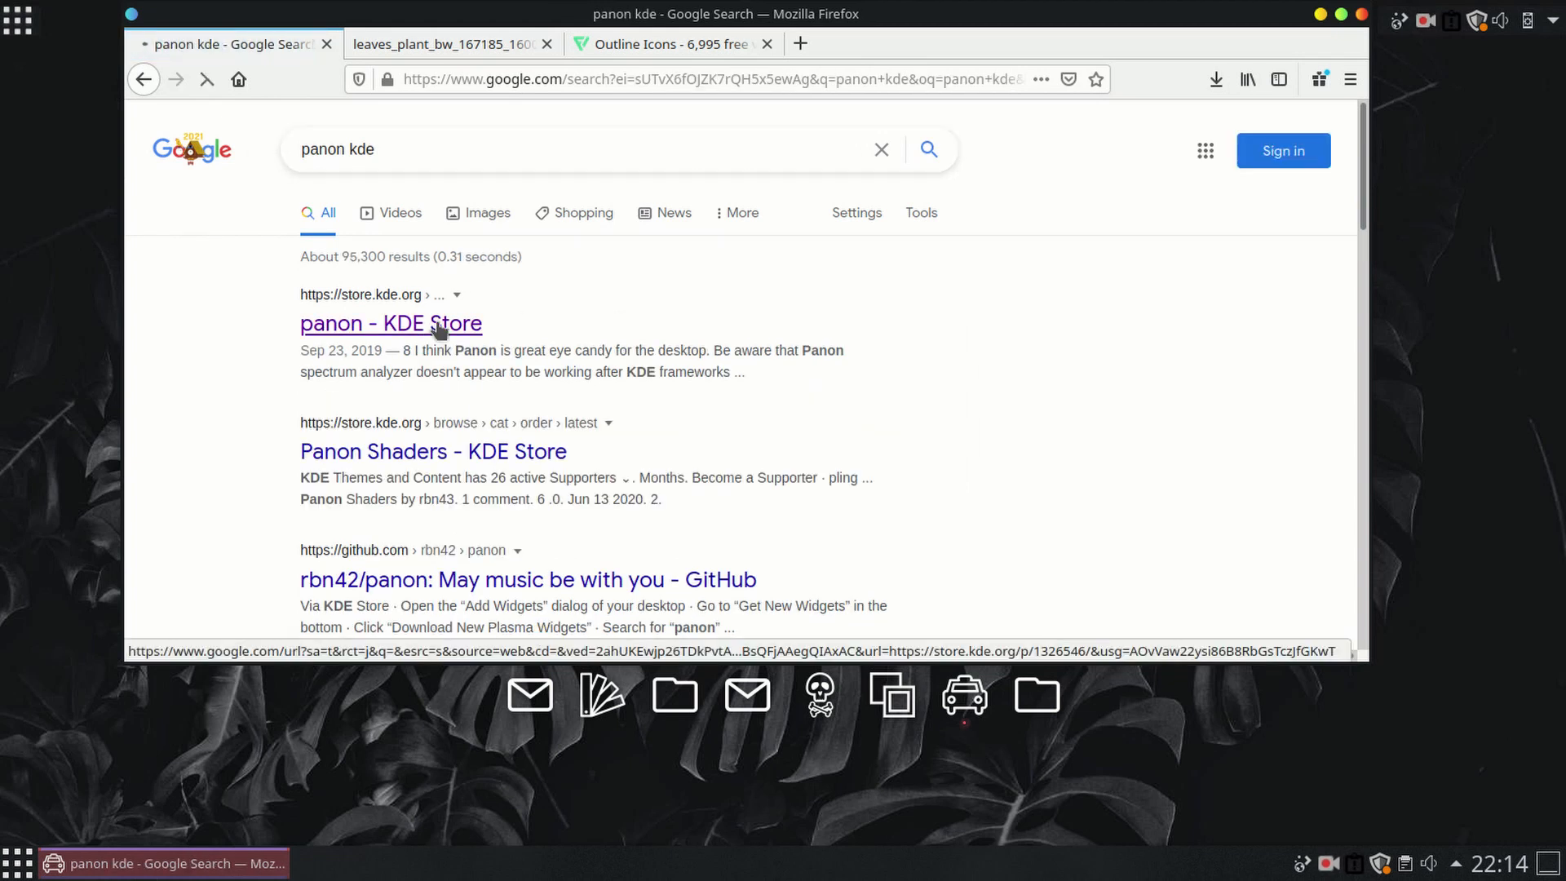
click(369, 324)
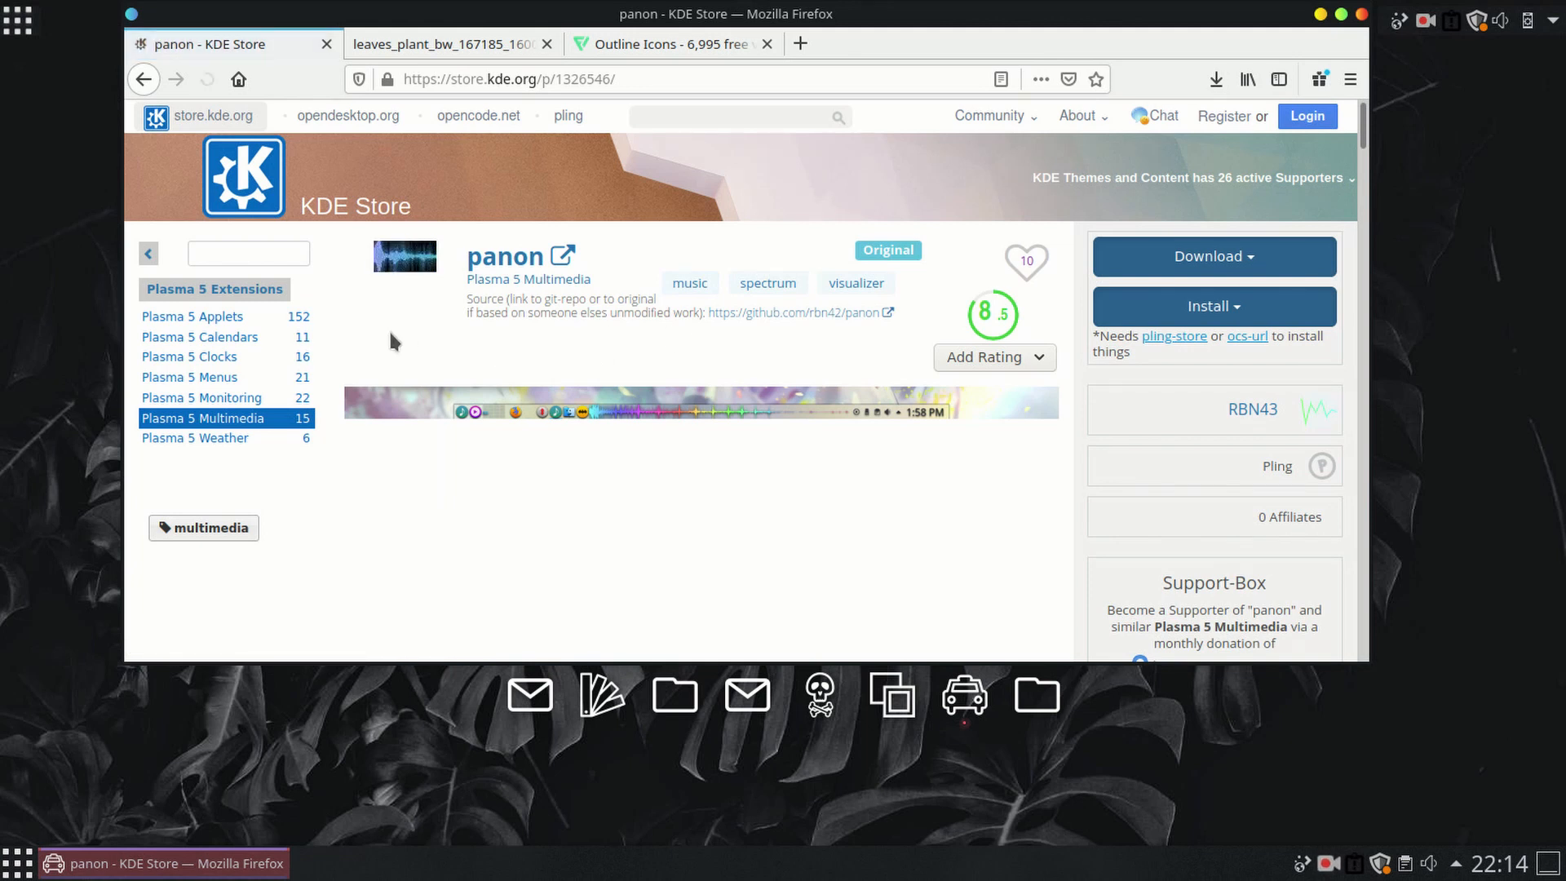
Step: Open panon's GitHub repository from the store page and copy the Ubuntu dependency installation command from its README
click(777, 313)
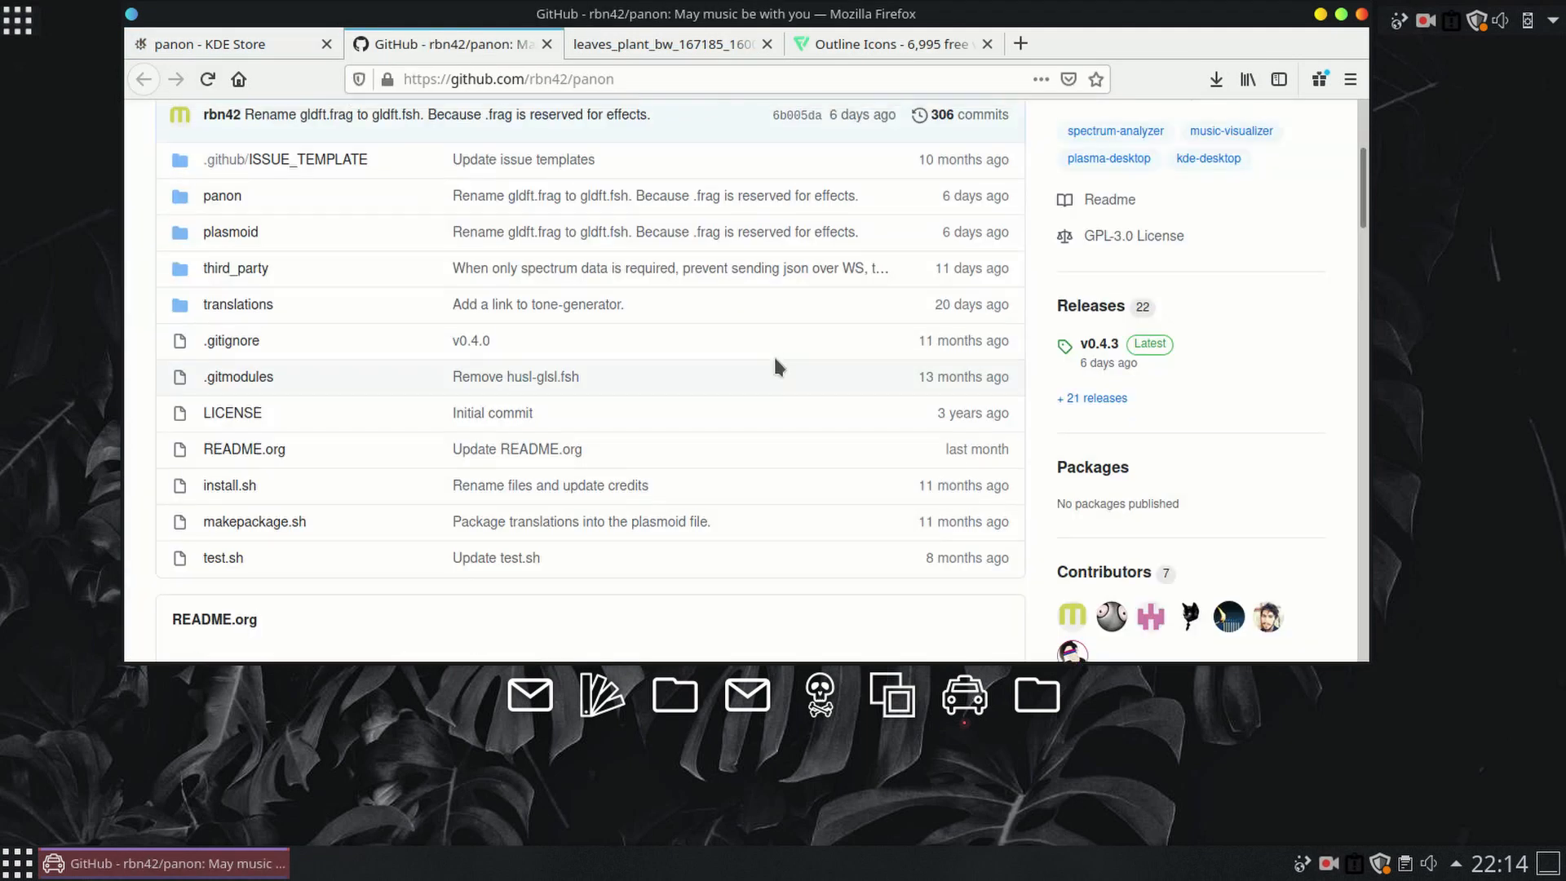
scroll(745, 302, down, 7)
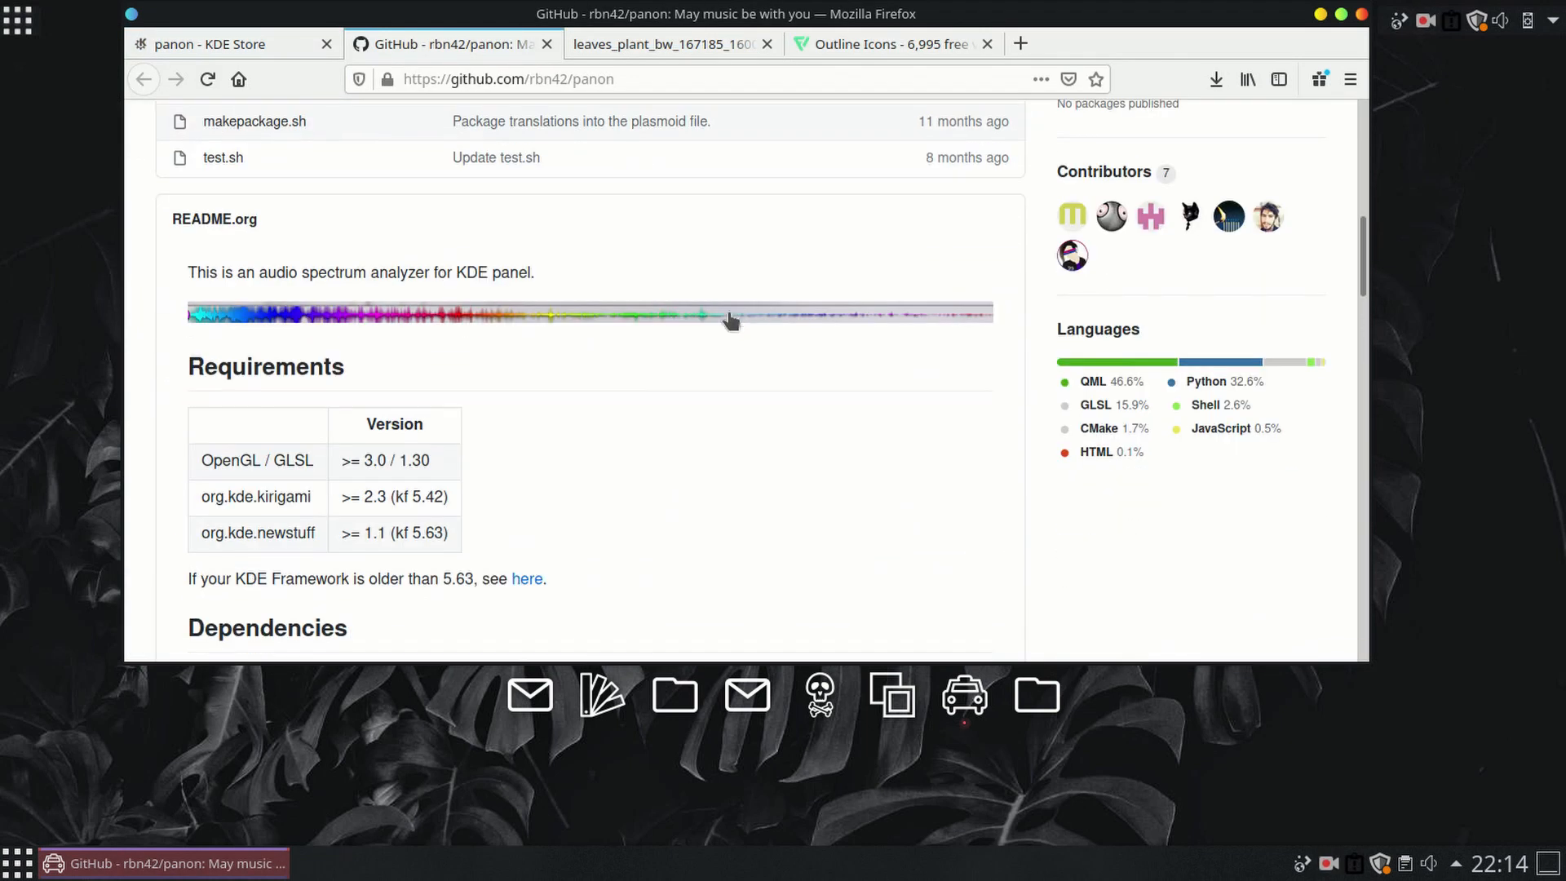
scroll(677, 453, down, 3)
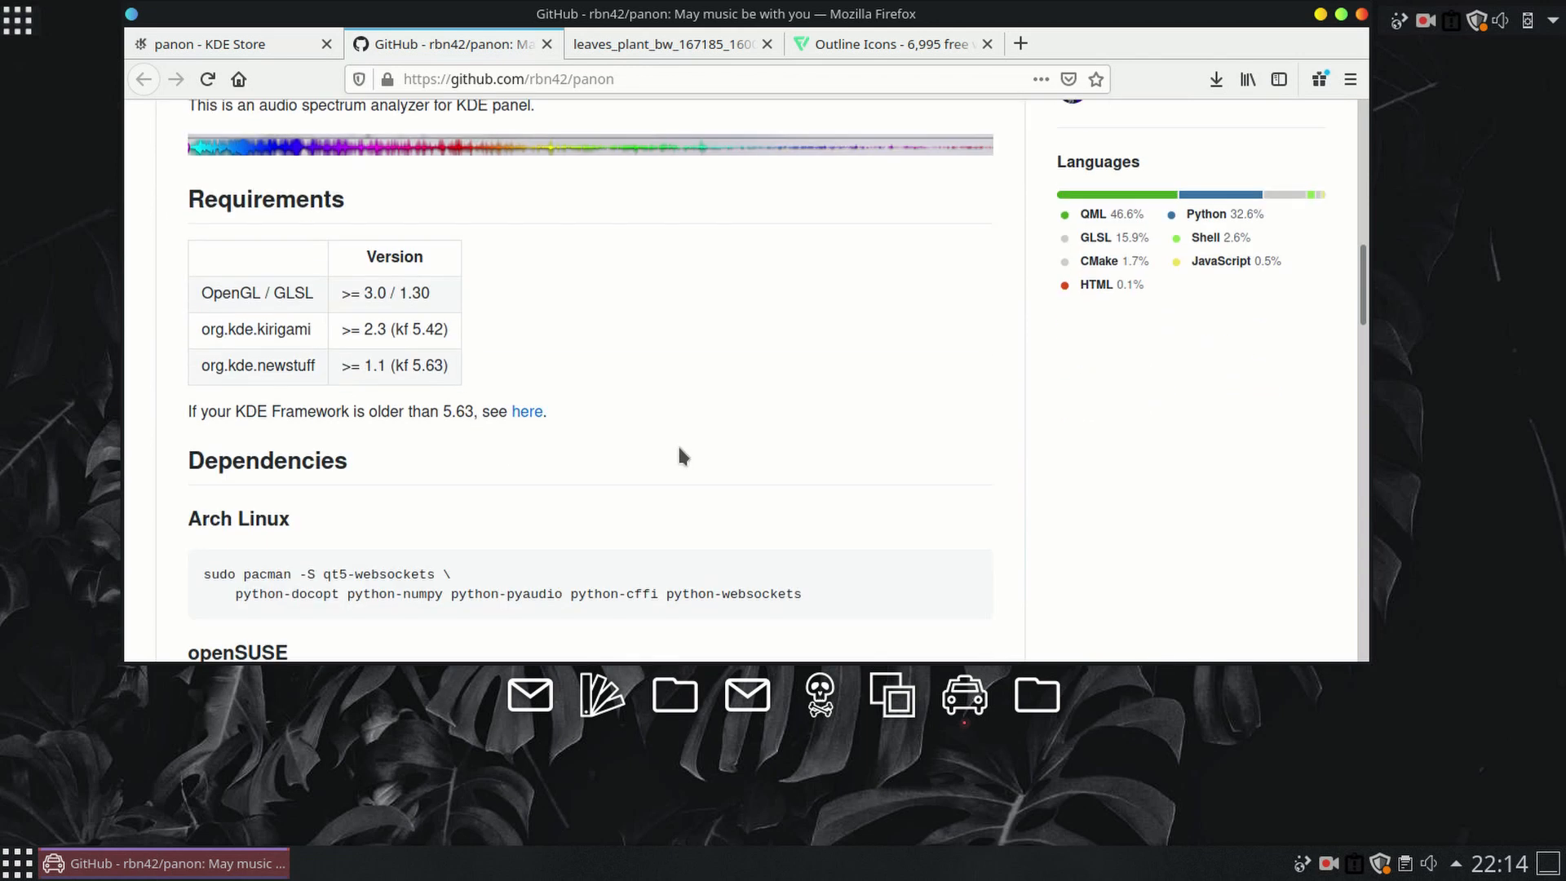
scroll(674, 450, down, 7)
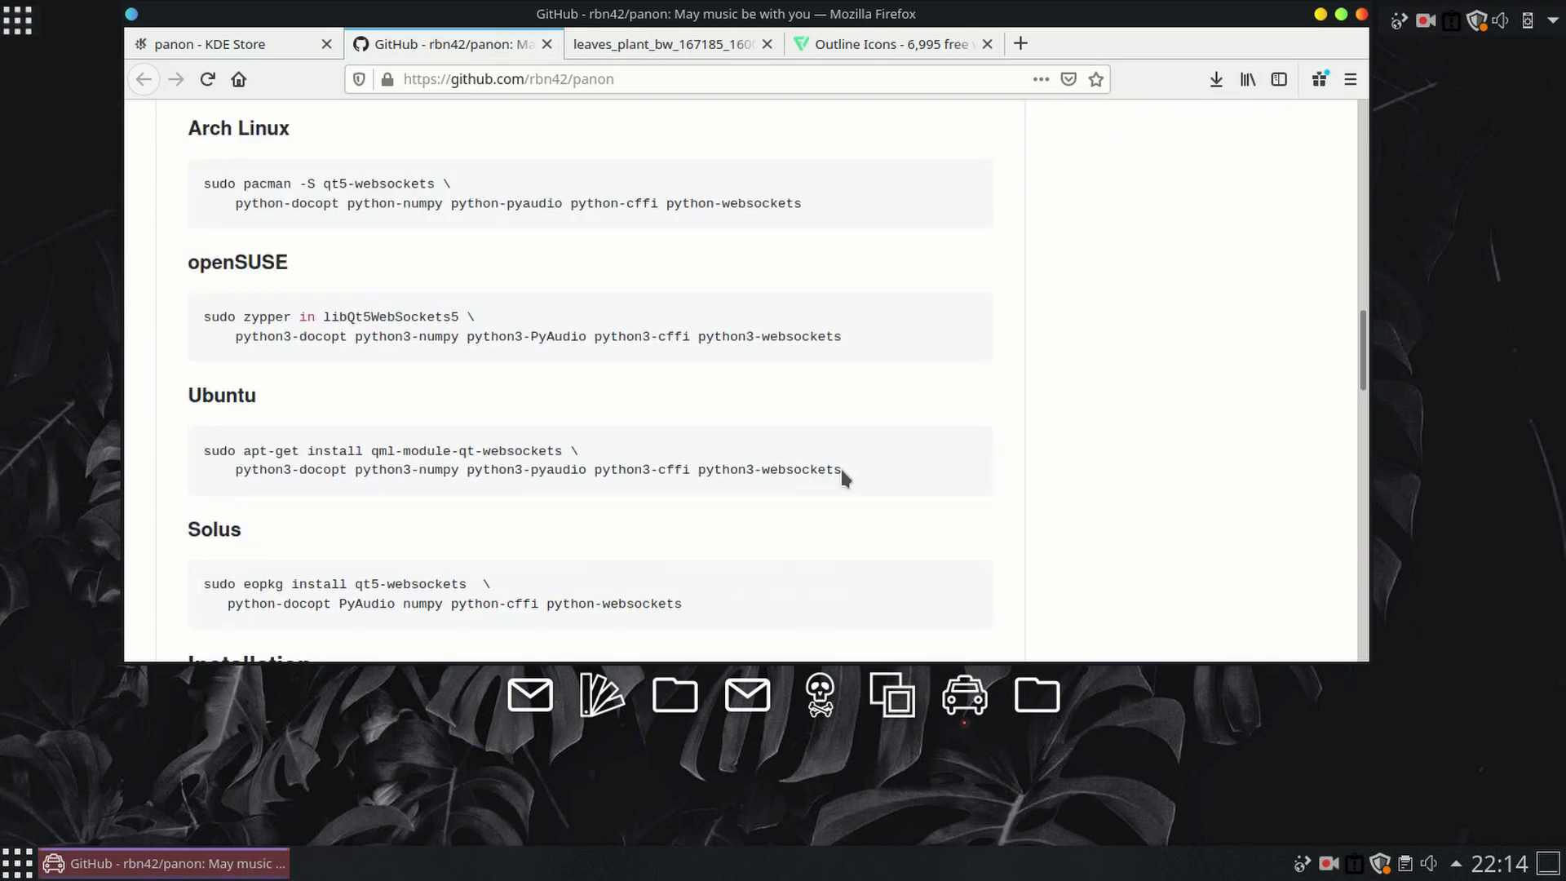
drag(843, 473, 204, 452)
right_click(247, 456)
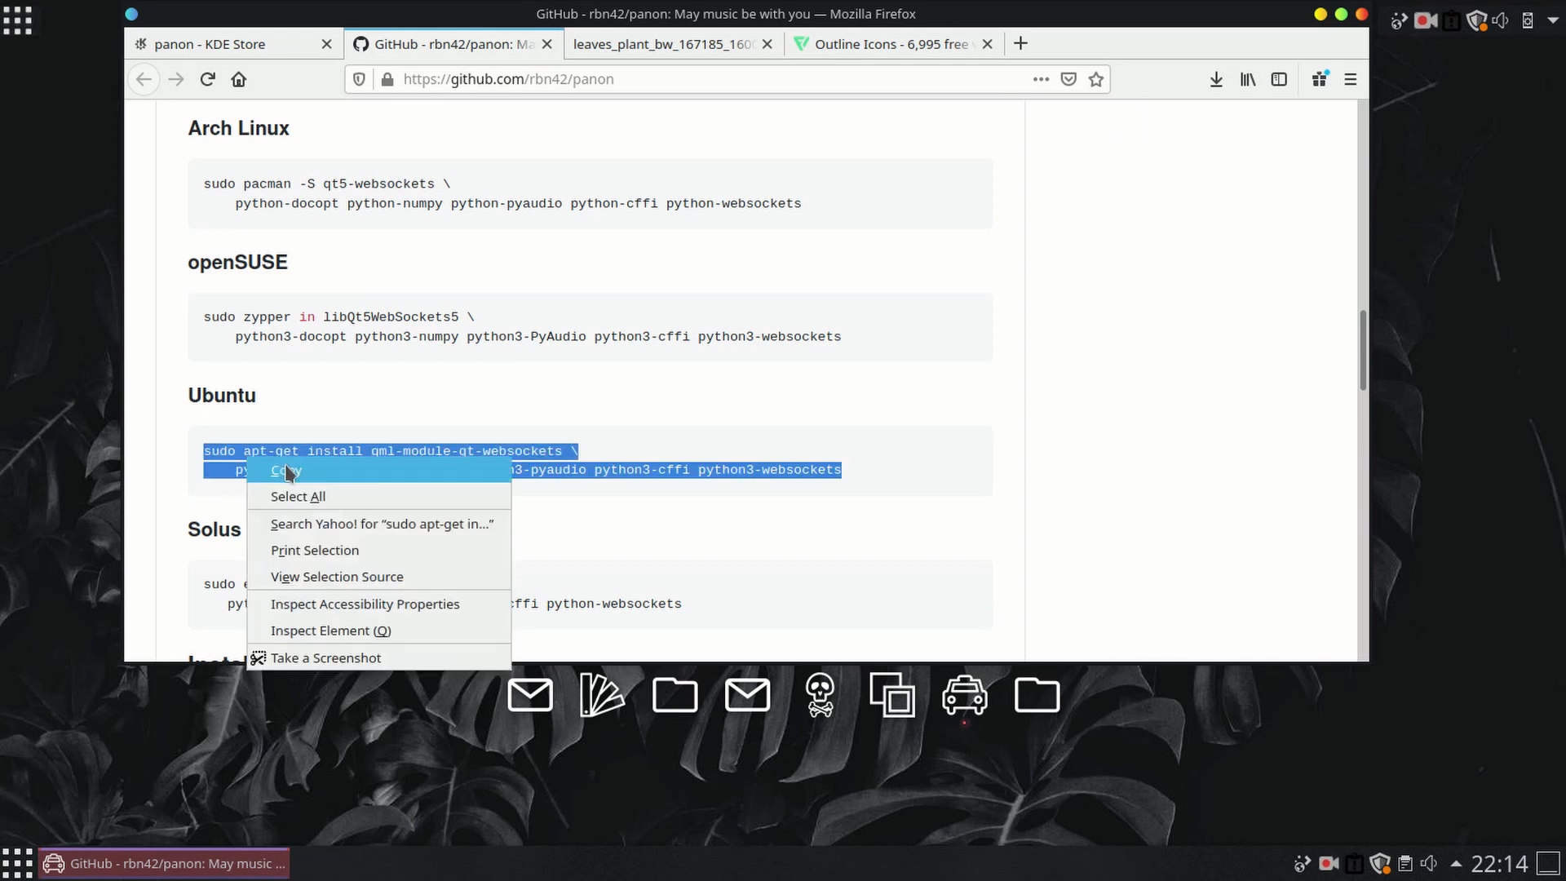
click(287, 471)
Step: Minimize Firefox, open a Konsole terminal, and paste the copied Ubuntu dependency installation command into it
click(1319, 13)
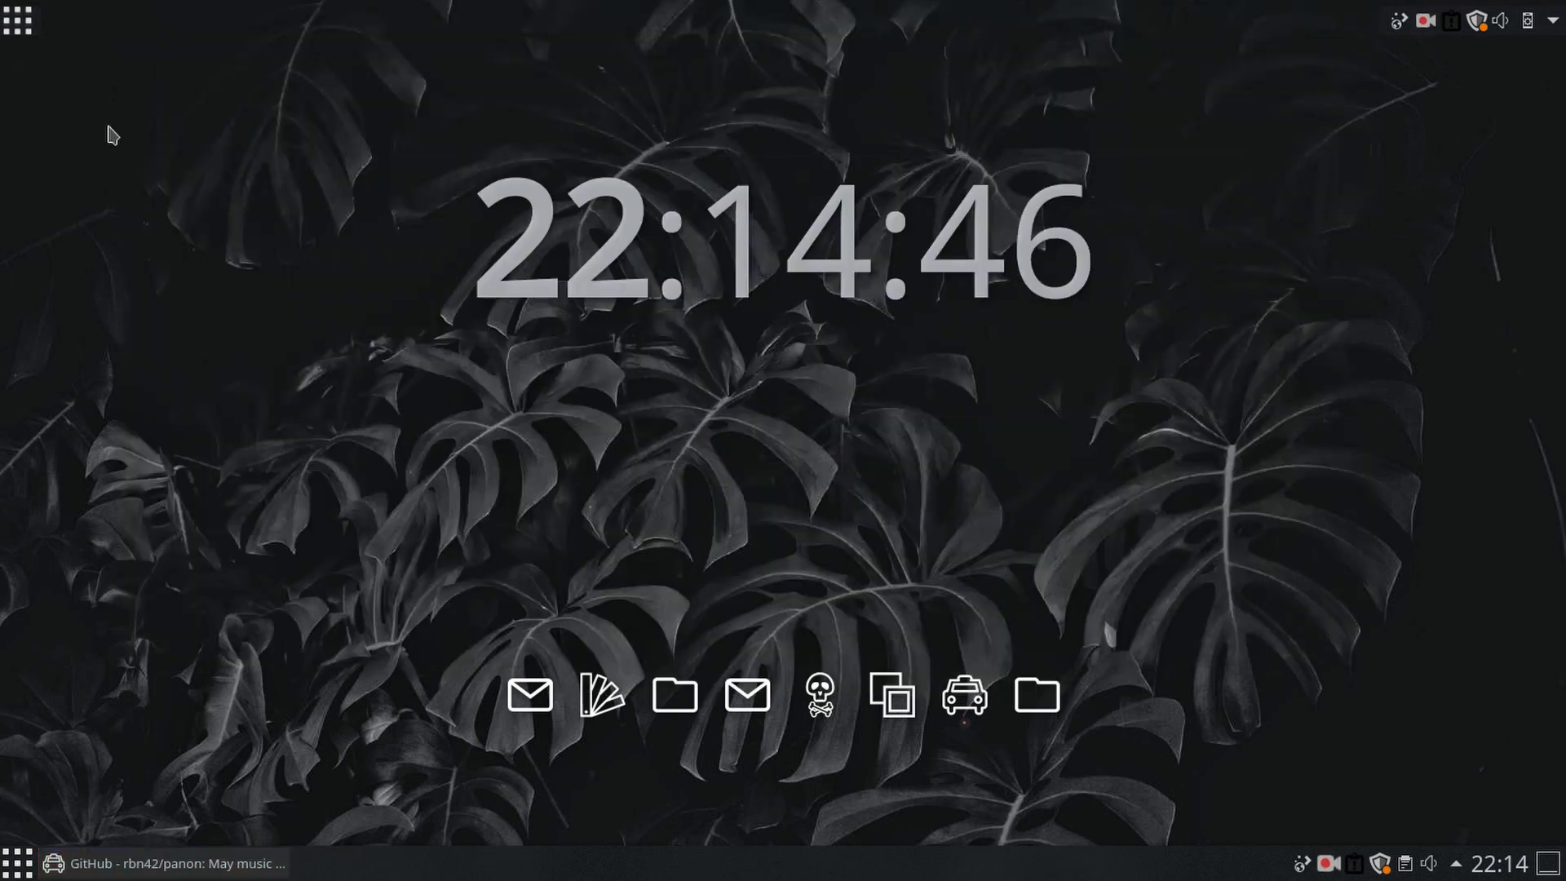
click(17, 20)
text(ter)
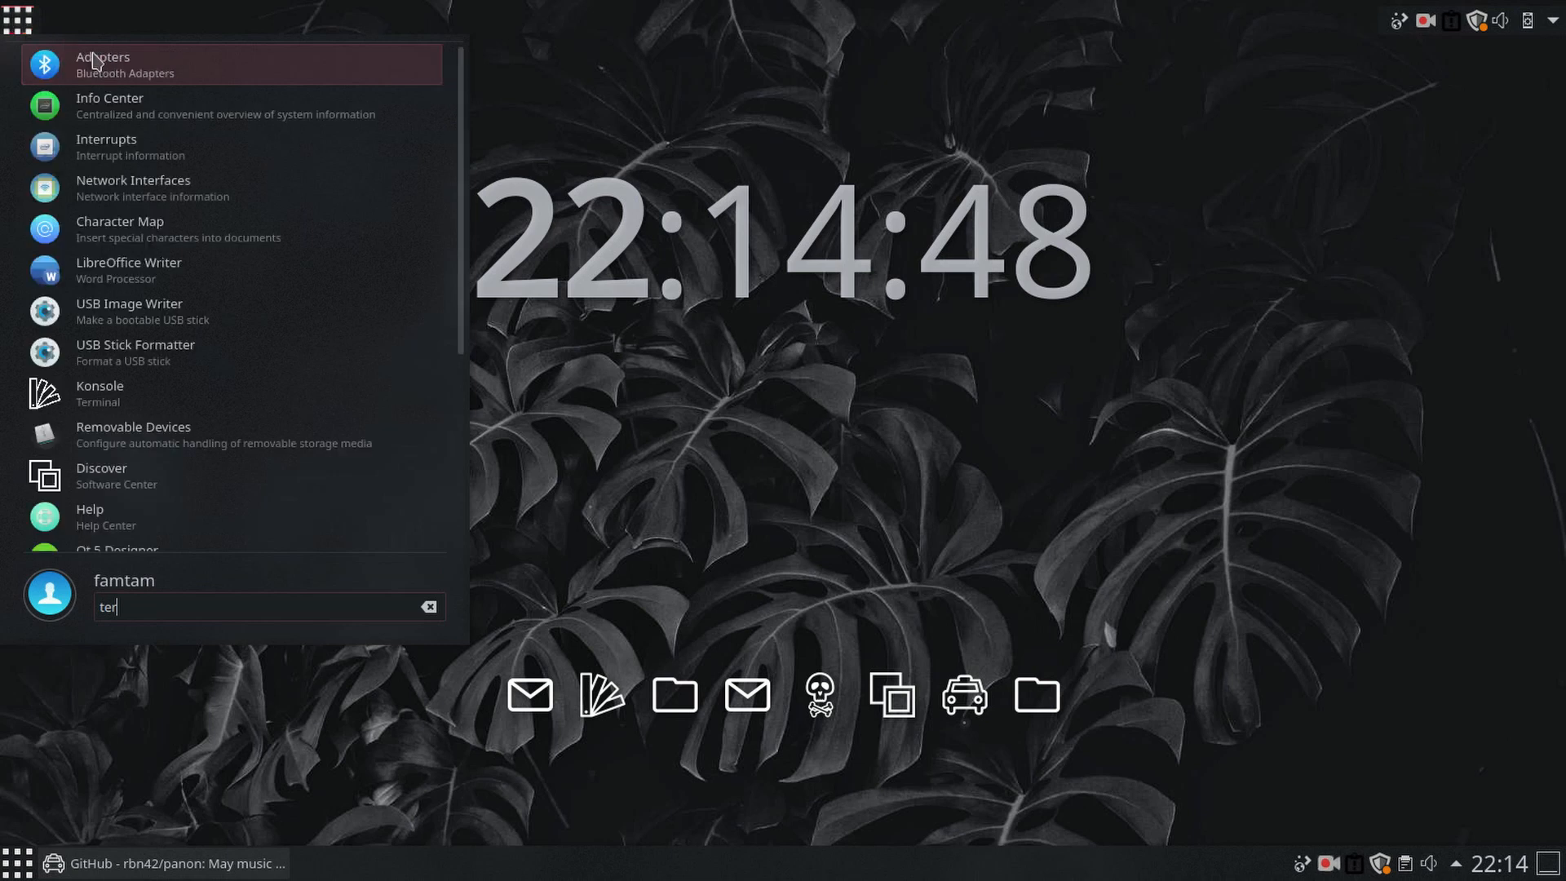
key(Return)
key(ctrl+shift+v)
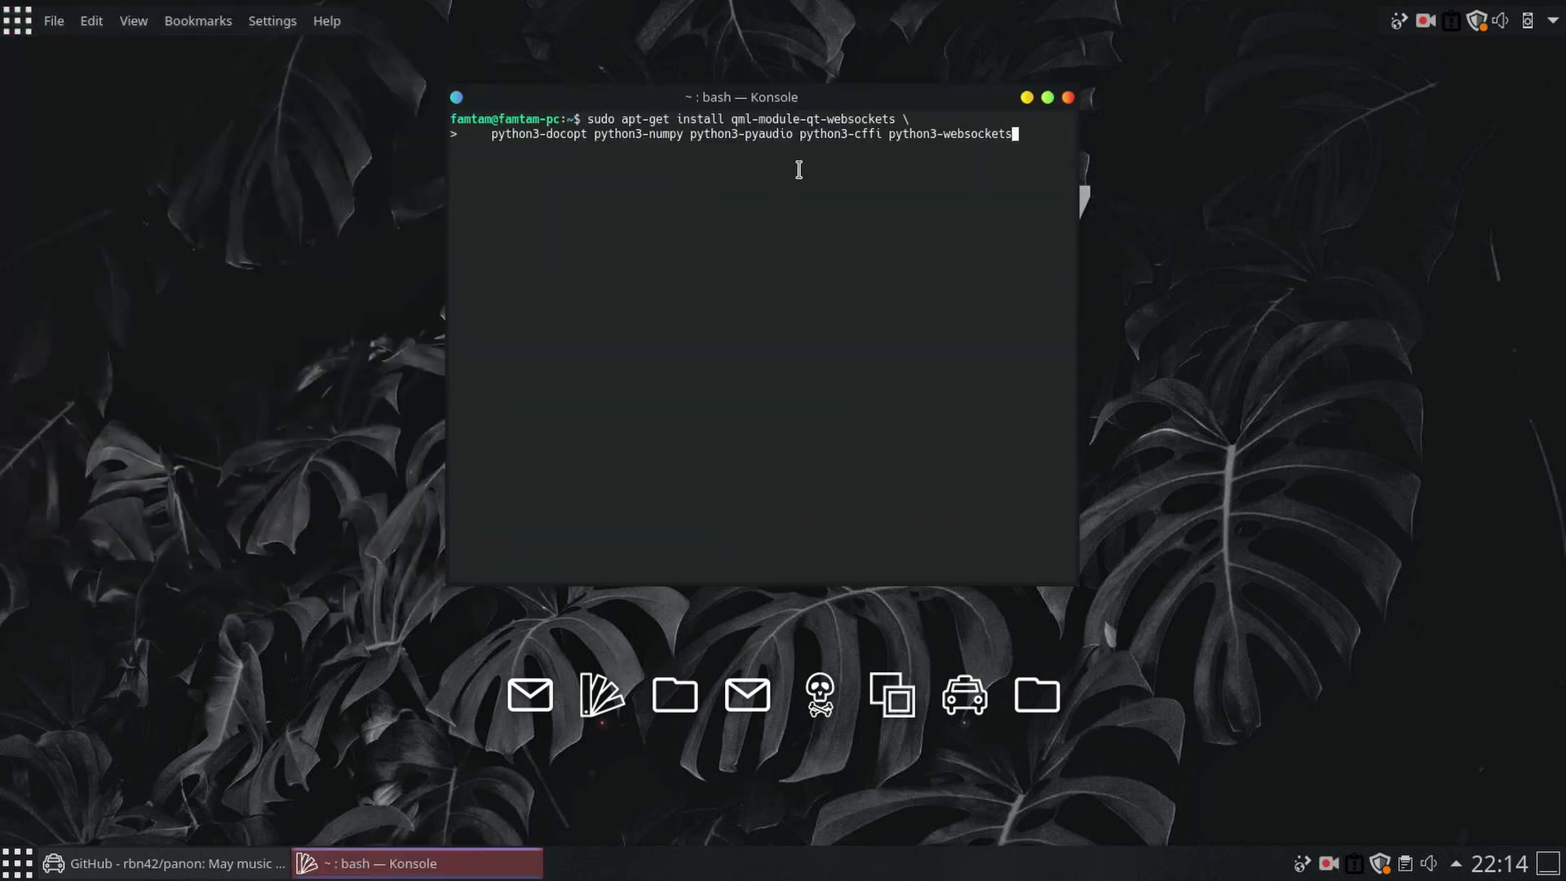
Step: Run the dependency installation, enter the account password for sudo, confirm with y, and clear the terminal output
key(Return)
text(*y)
key(Return)
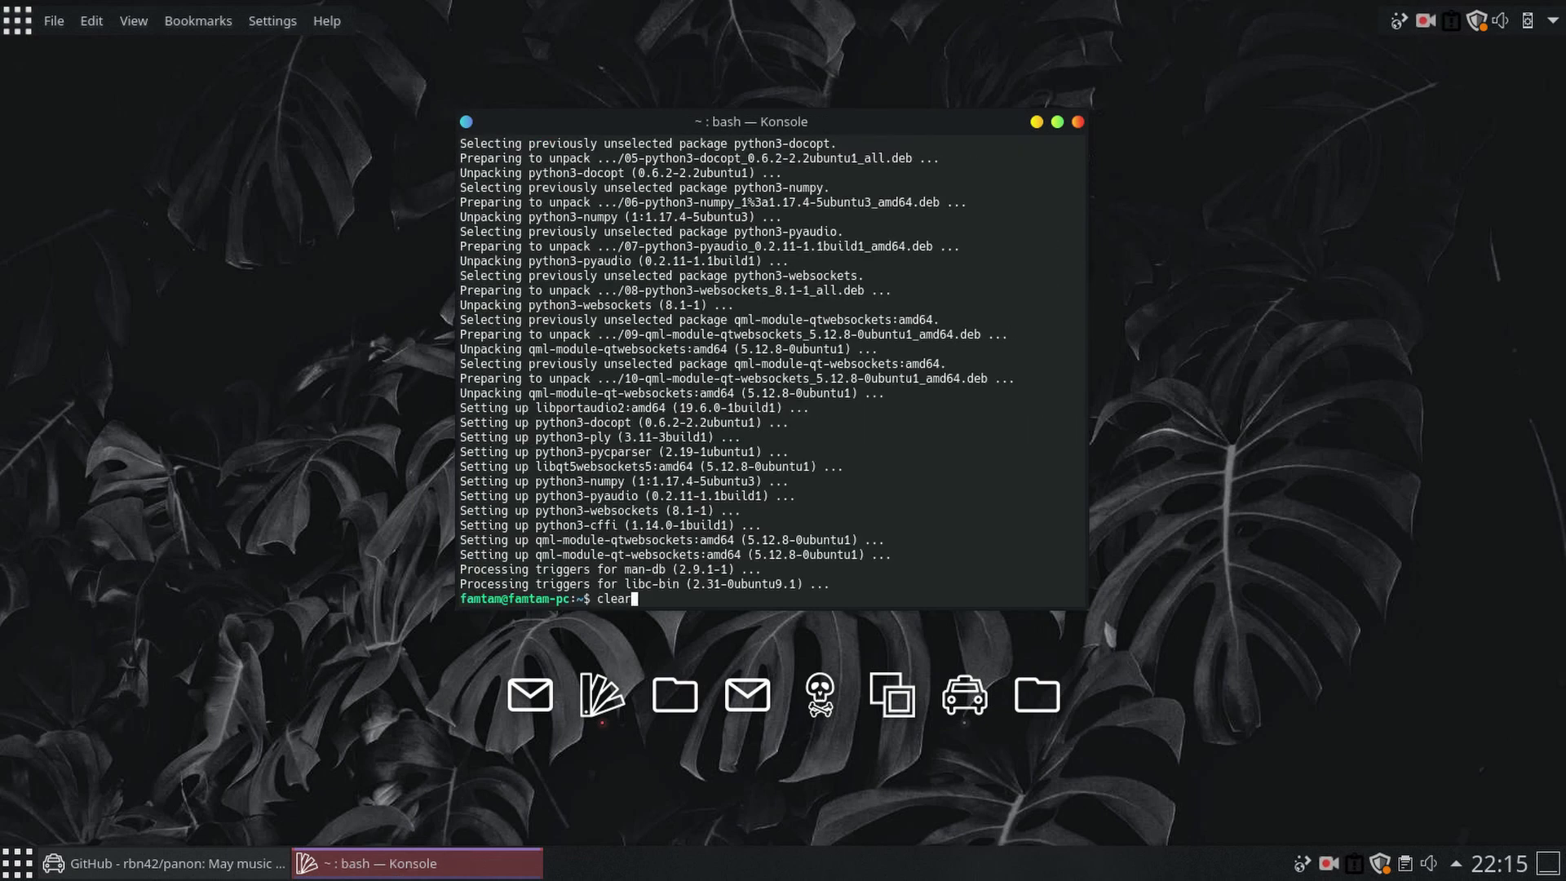
key(Return)
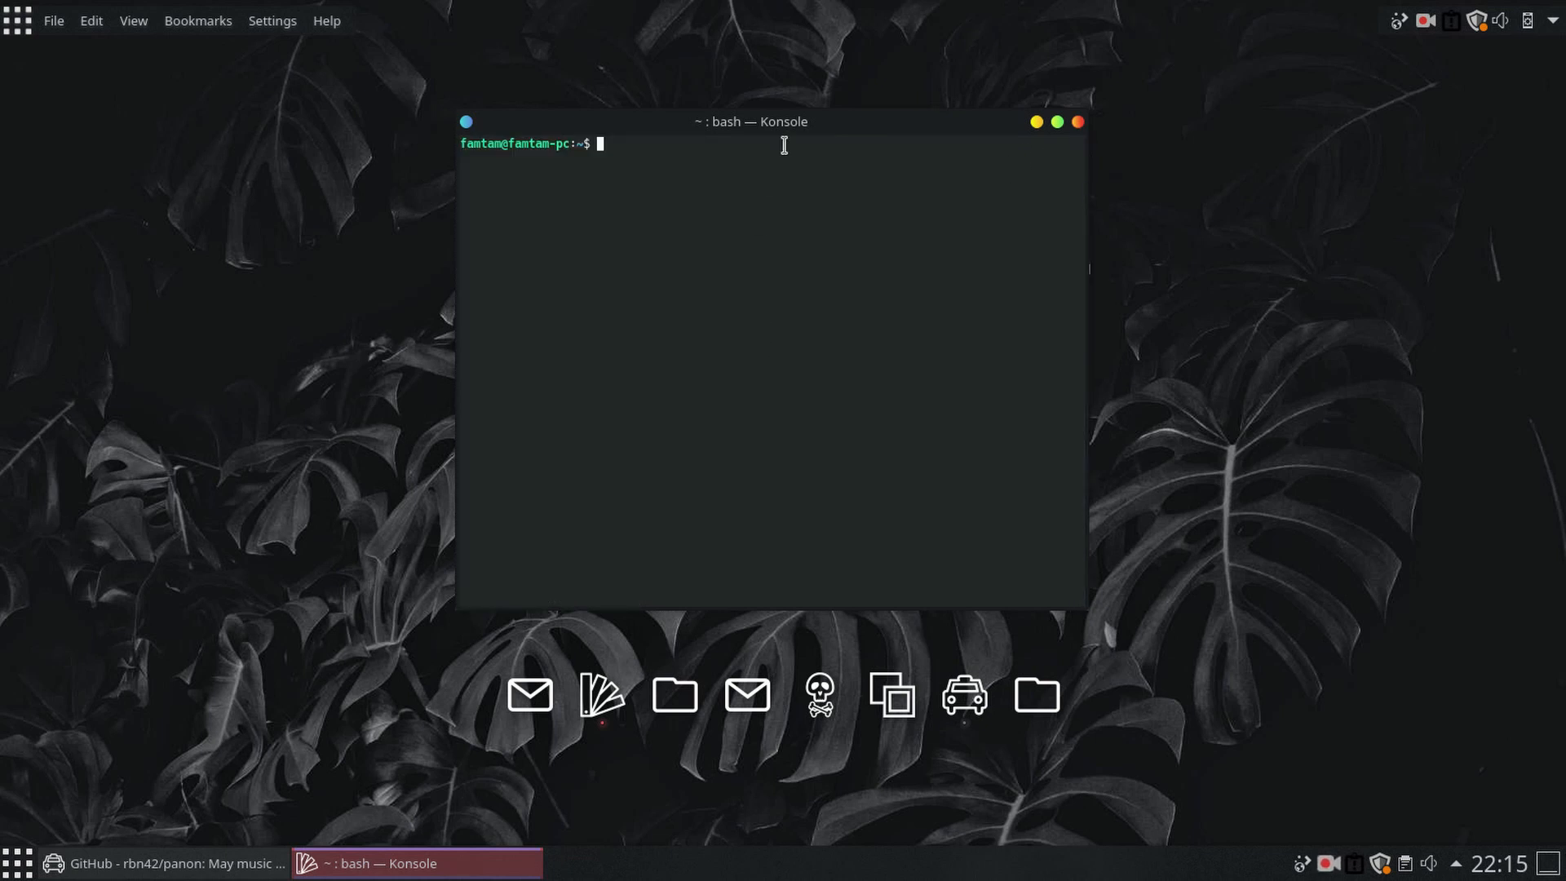
Step: Edit the current Konsole profile's appearance, search the add-on installer for "sweet", and install the Sweet KDE color scheme
right_click(750, 170)
click(840, 448)
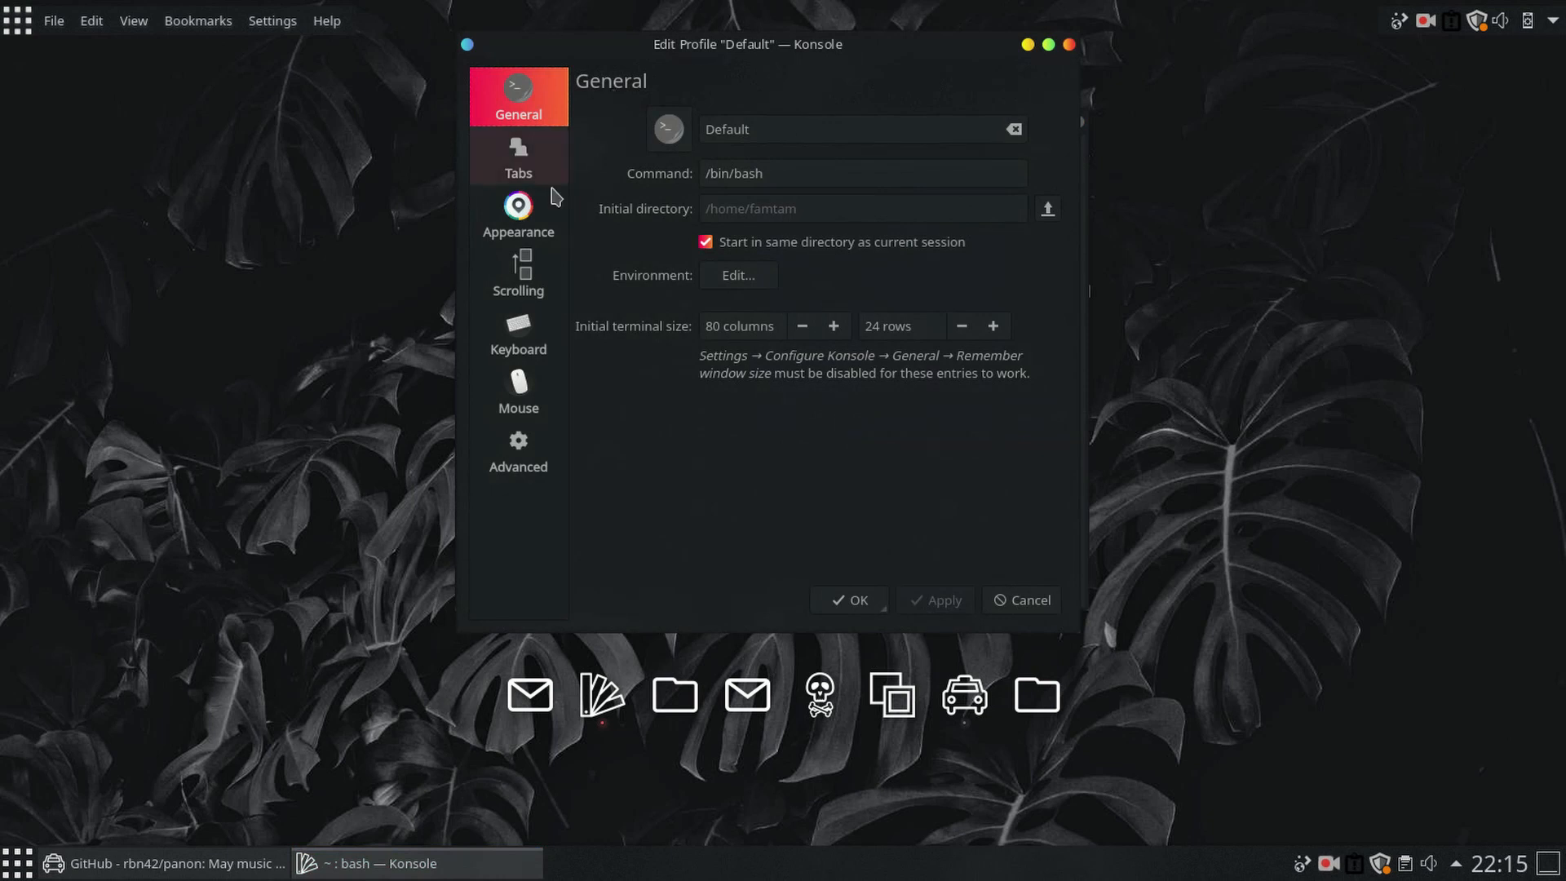
click(540, 218)
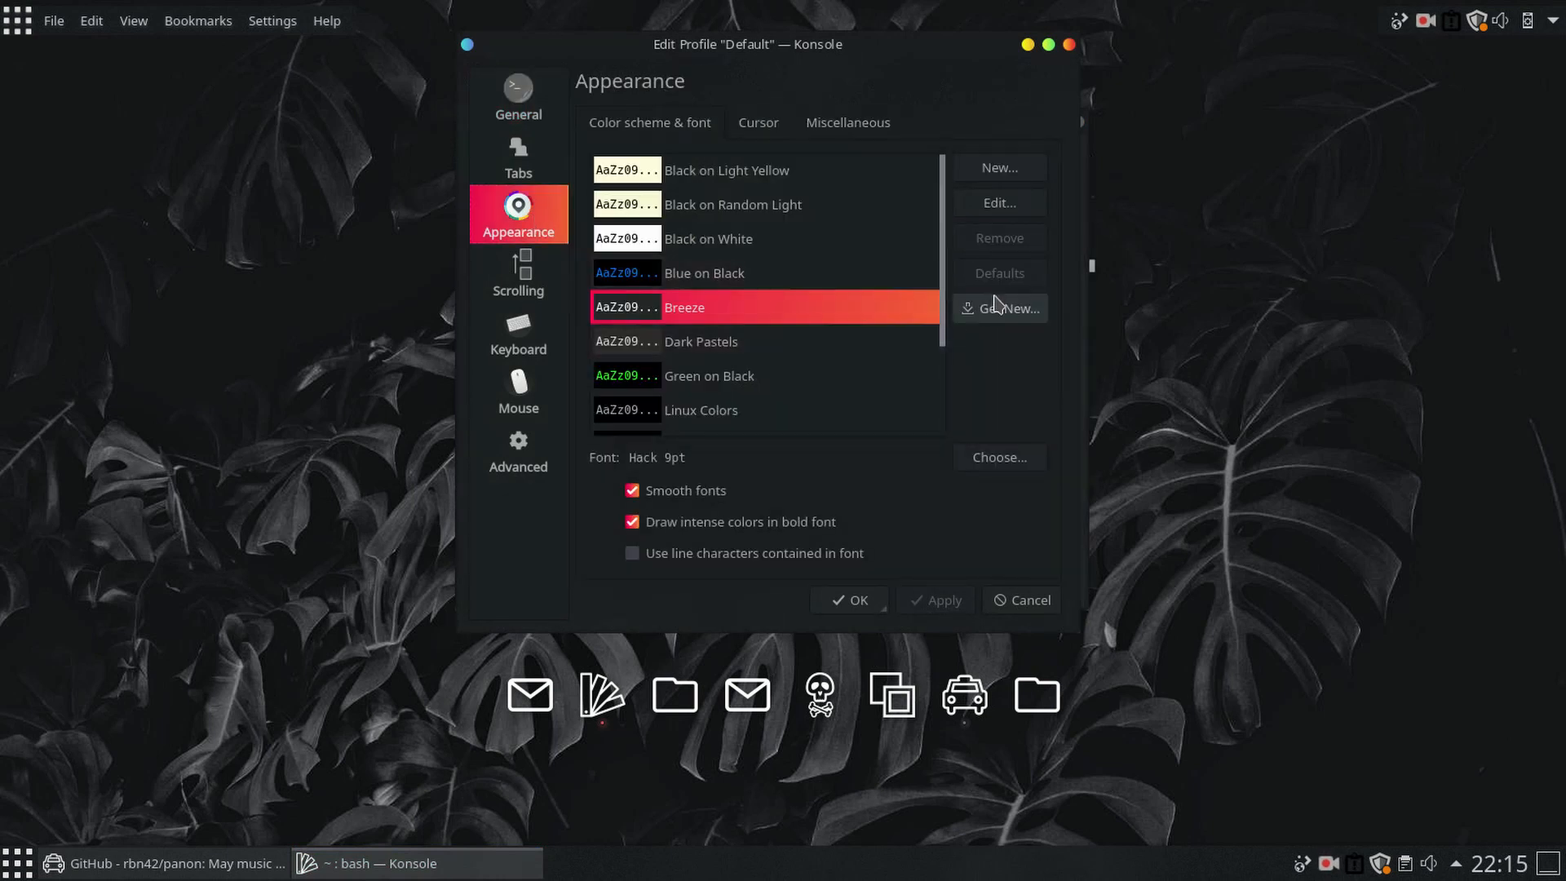
click(1026, 307)
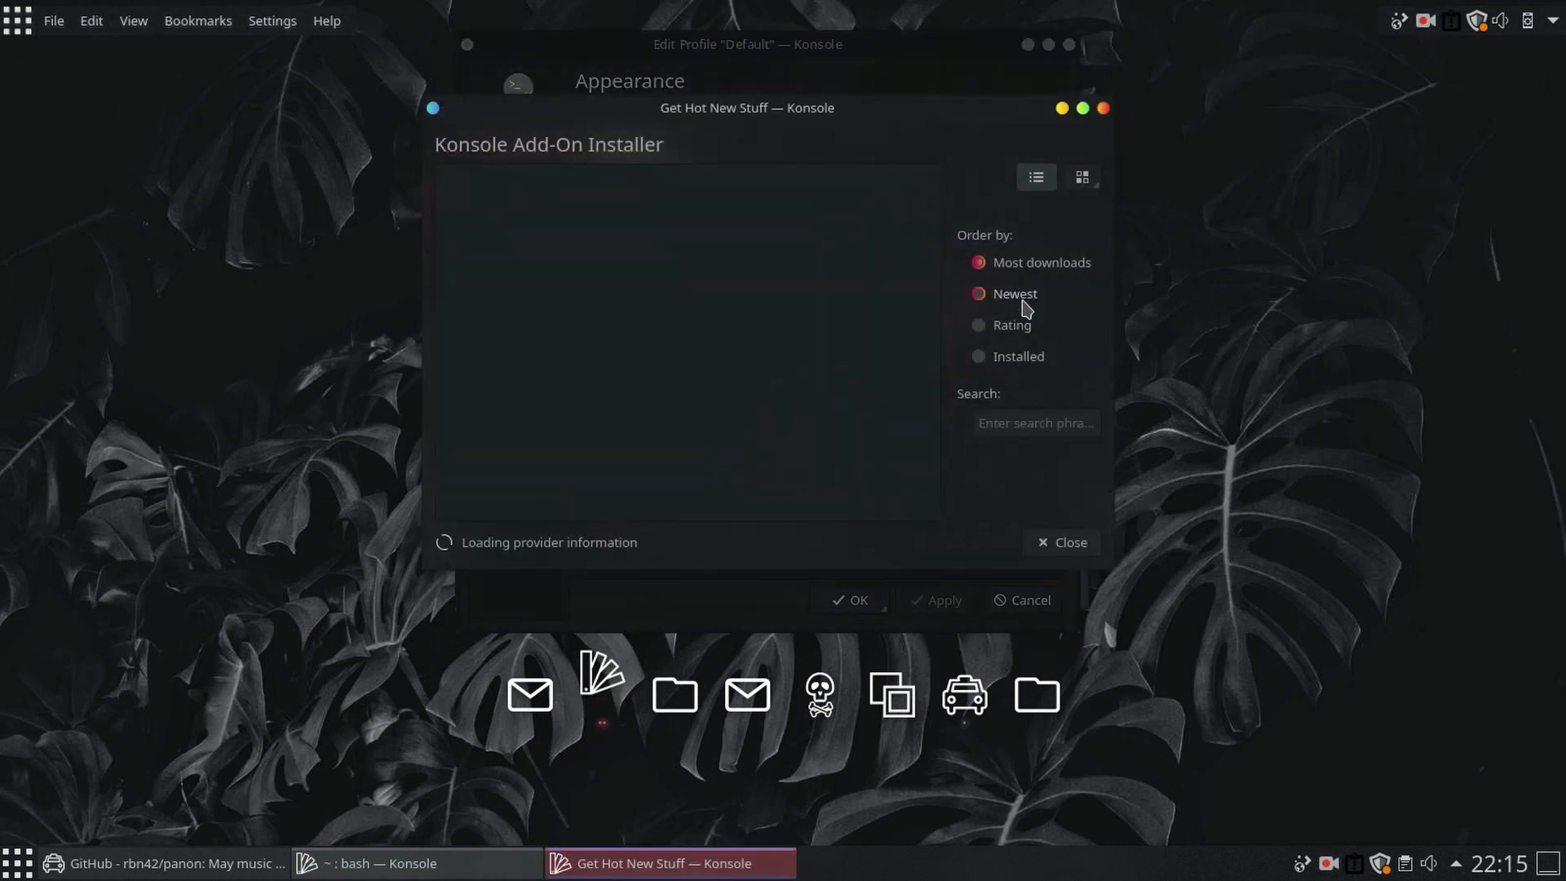
click(1031, 424)
text(sweet)
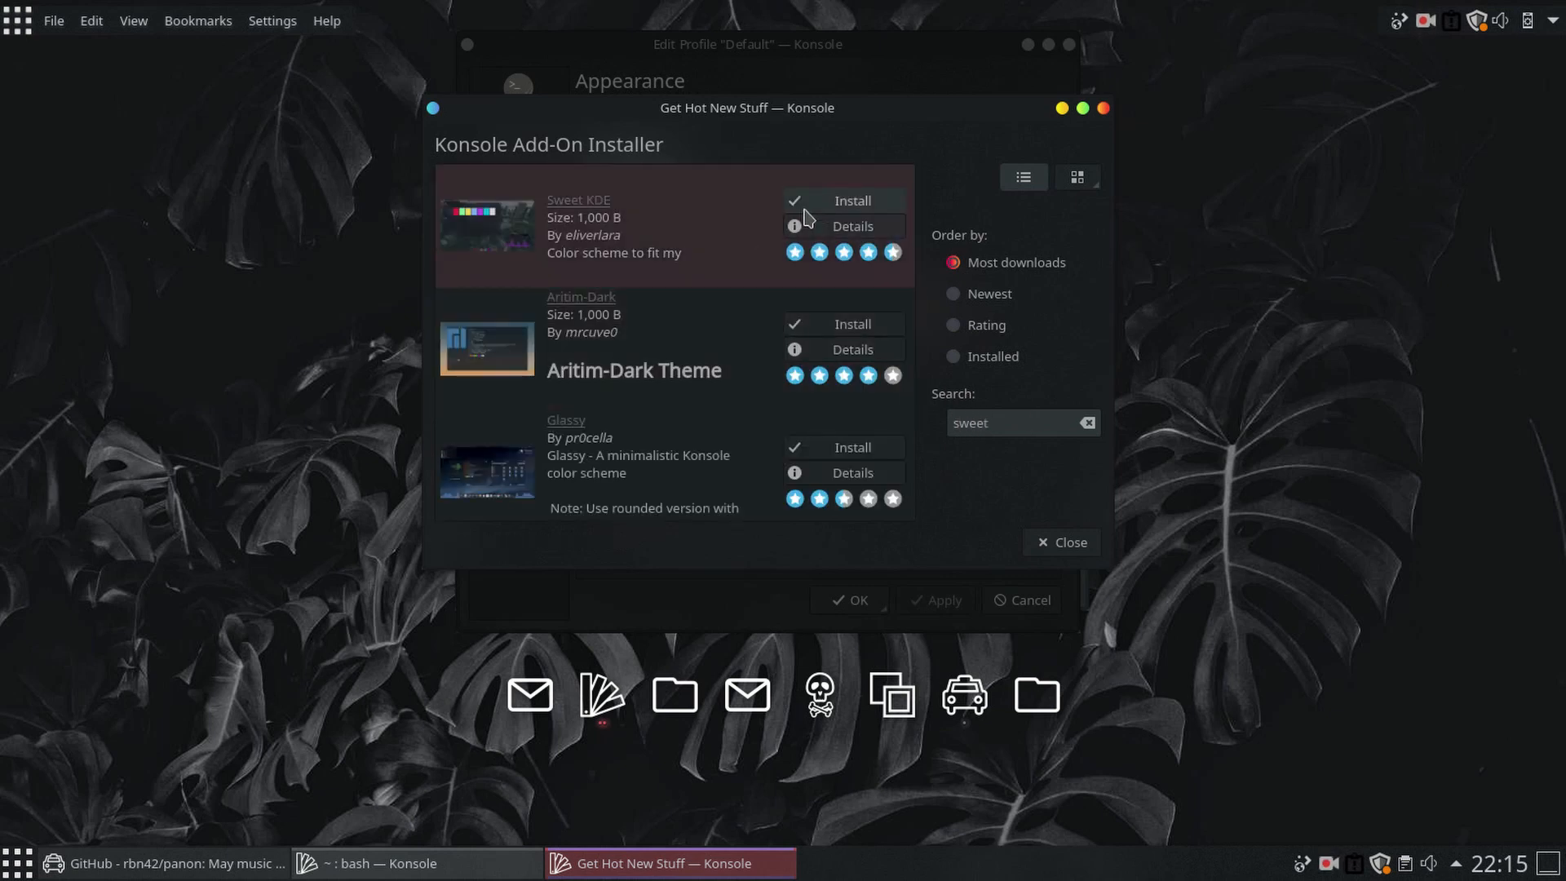
click(804, 208)
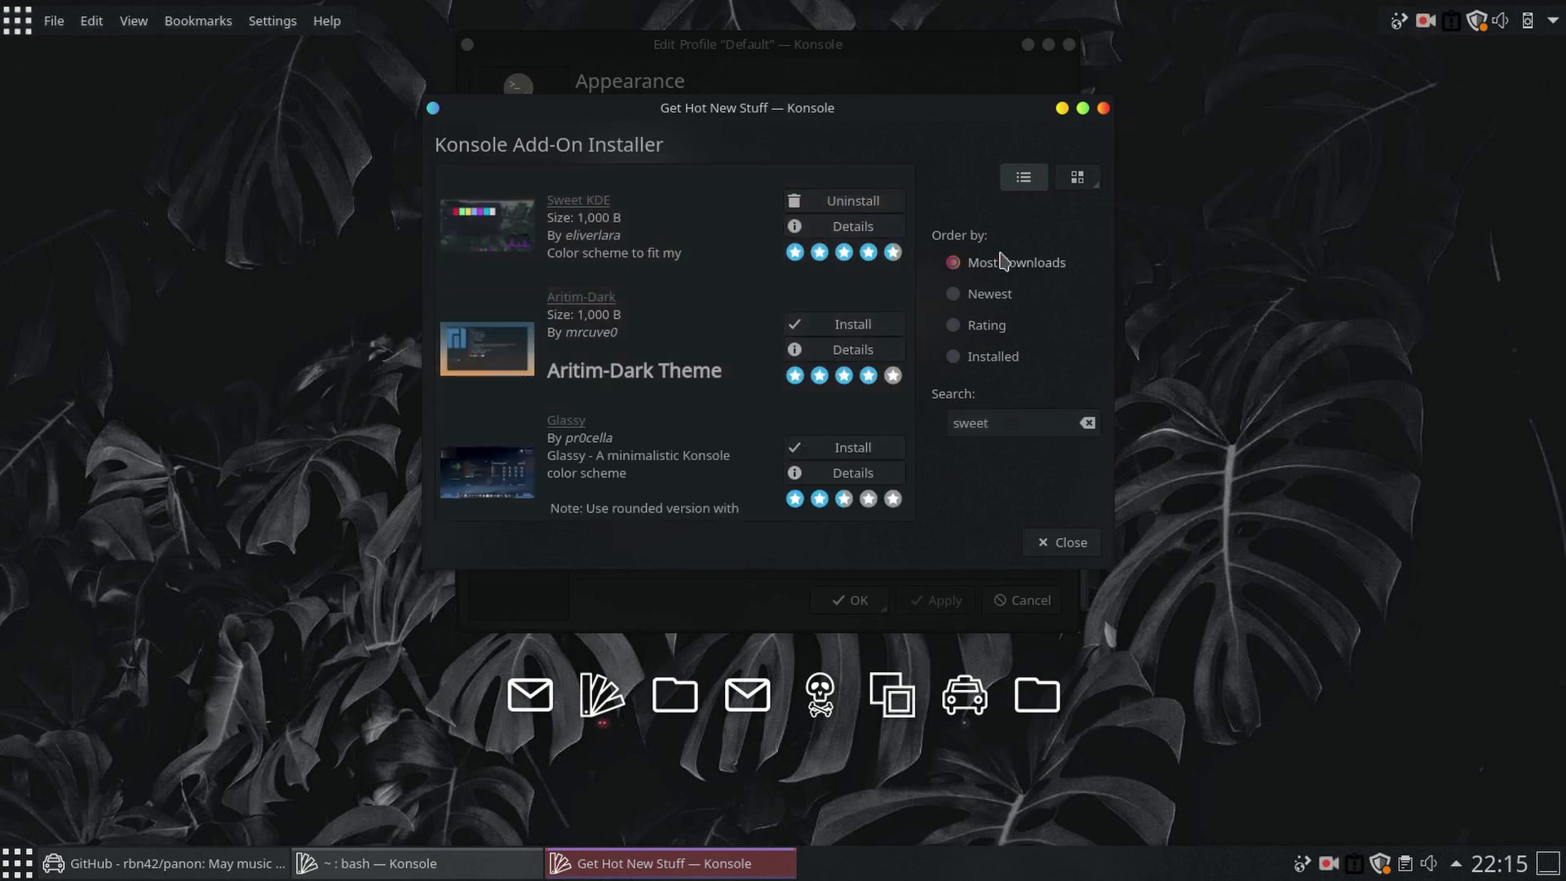
click(1103, 108)
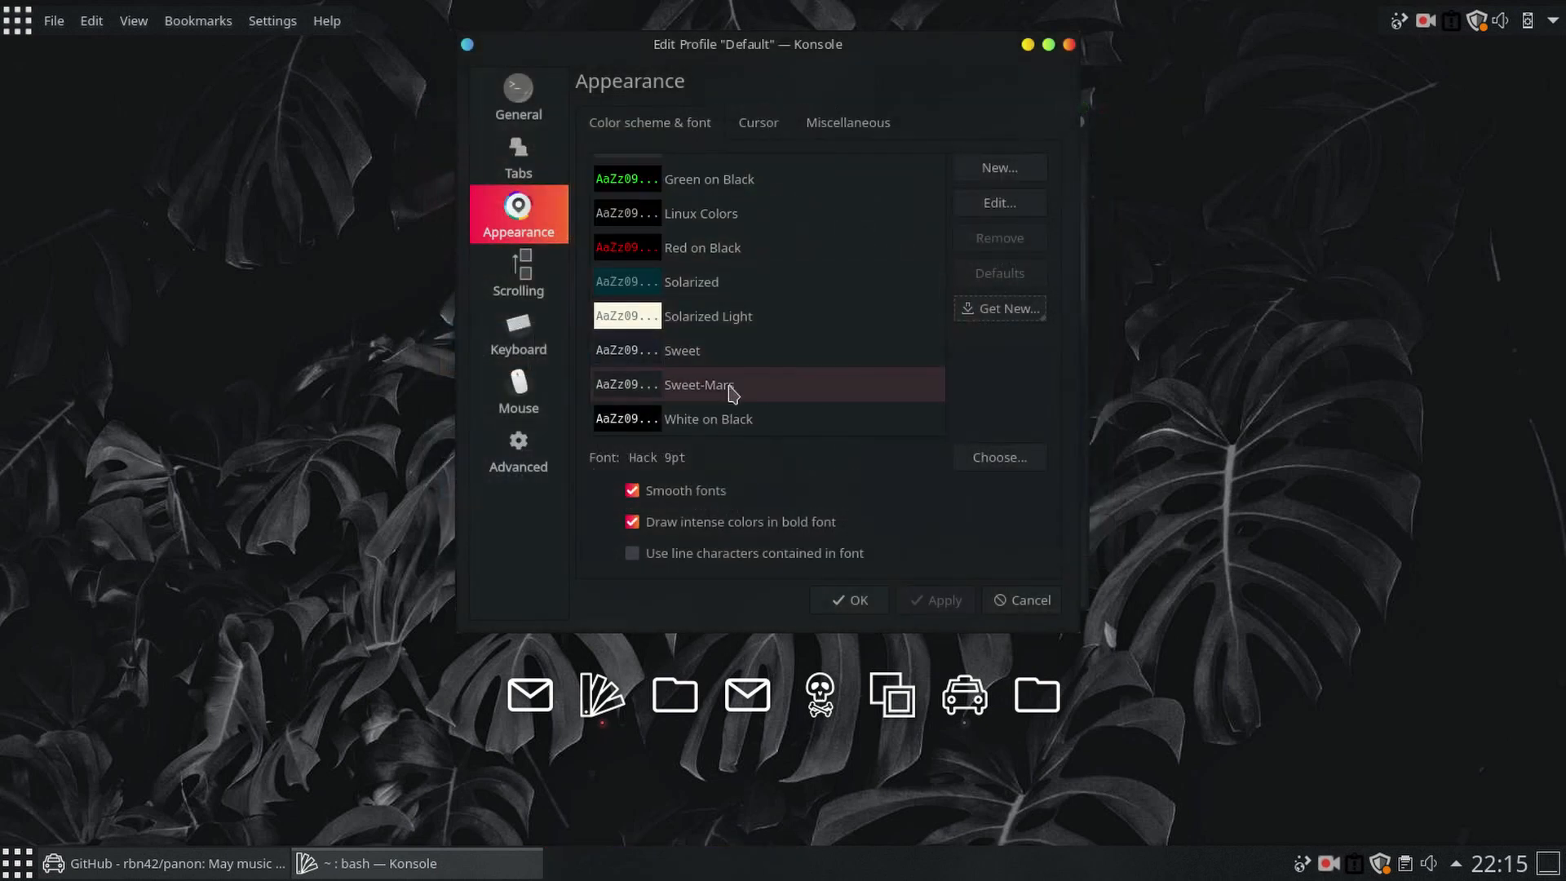
Step: Apply the Sweet-Mars color scheme to the Konsole profile and close the profile settings
click(724, 387)
click(944, 601)
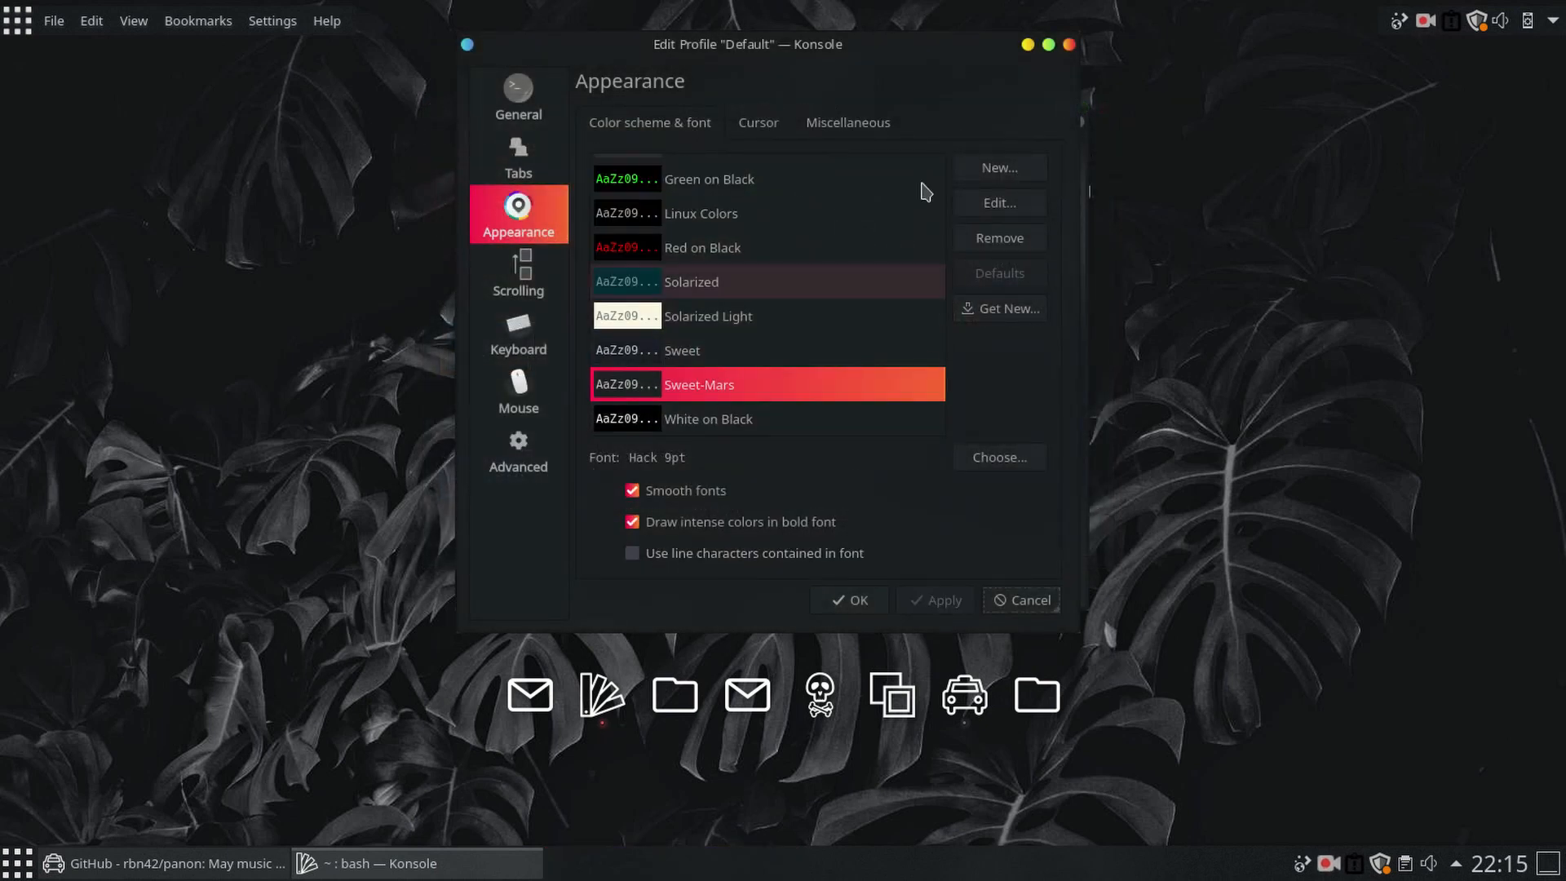
click(1070, 44)
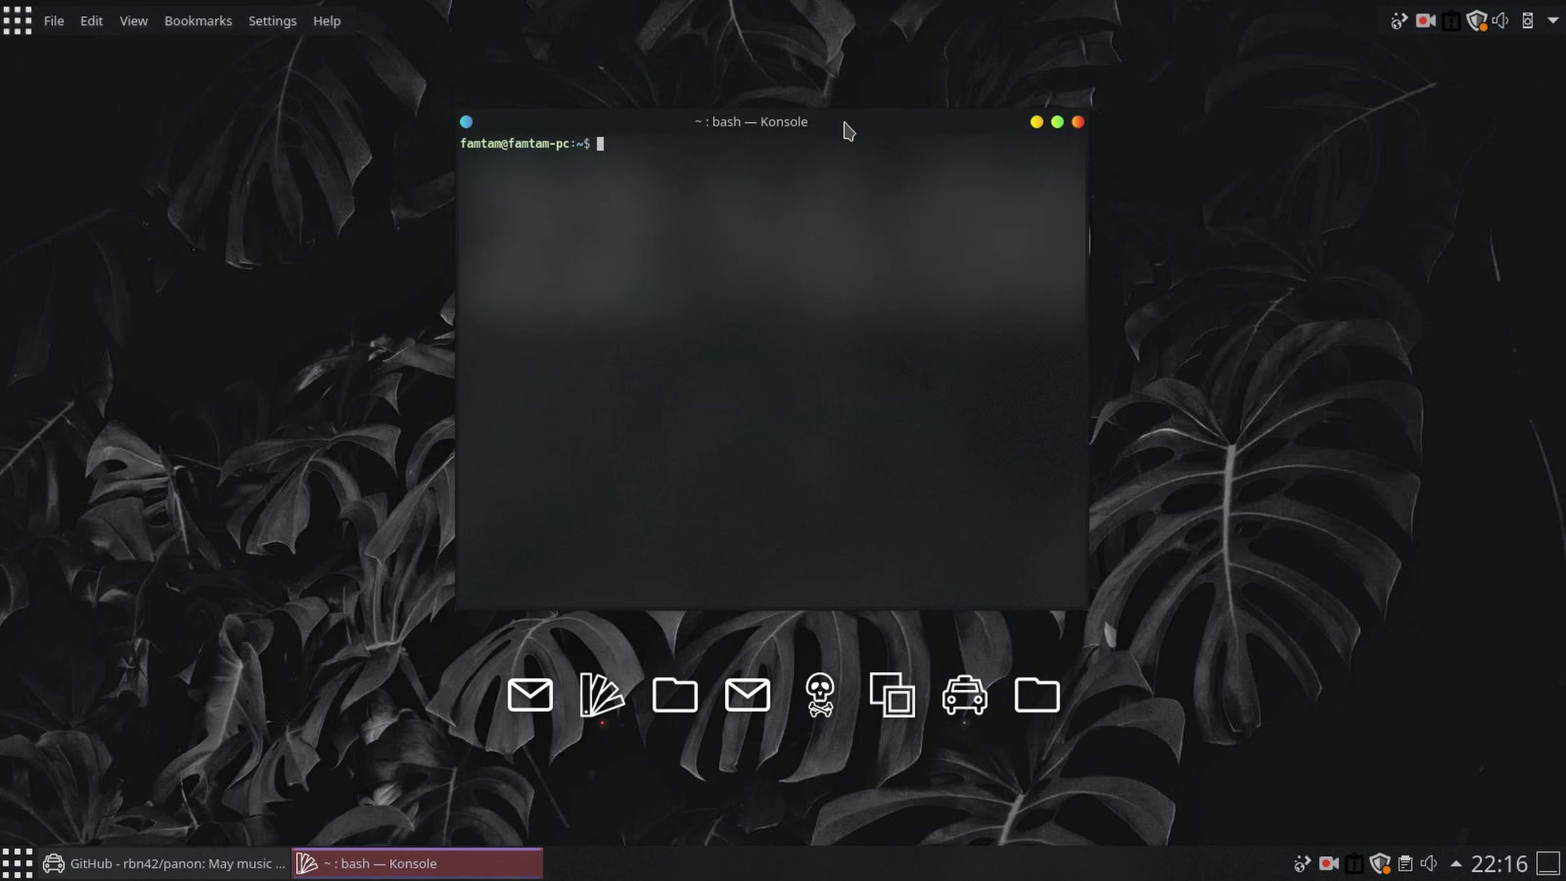
Step: Reposition the Konsole window over the desktop, reduce its height, and close it
drag(846, 124, 641, 147)
drag(471, 630, 465, 506)
drag(722, 165, 904, 261)
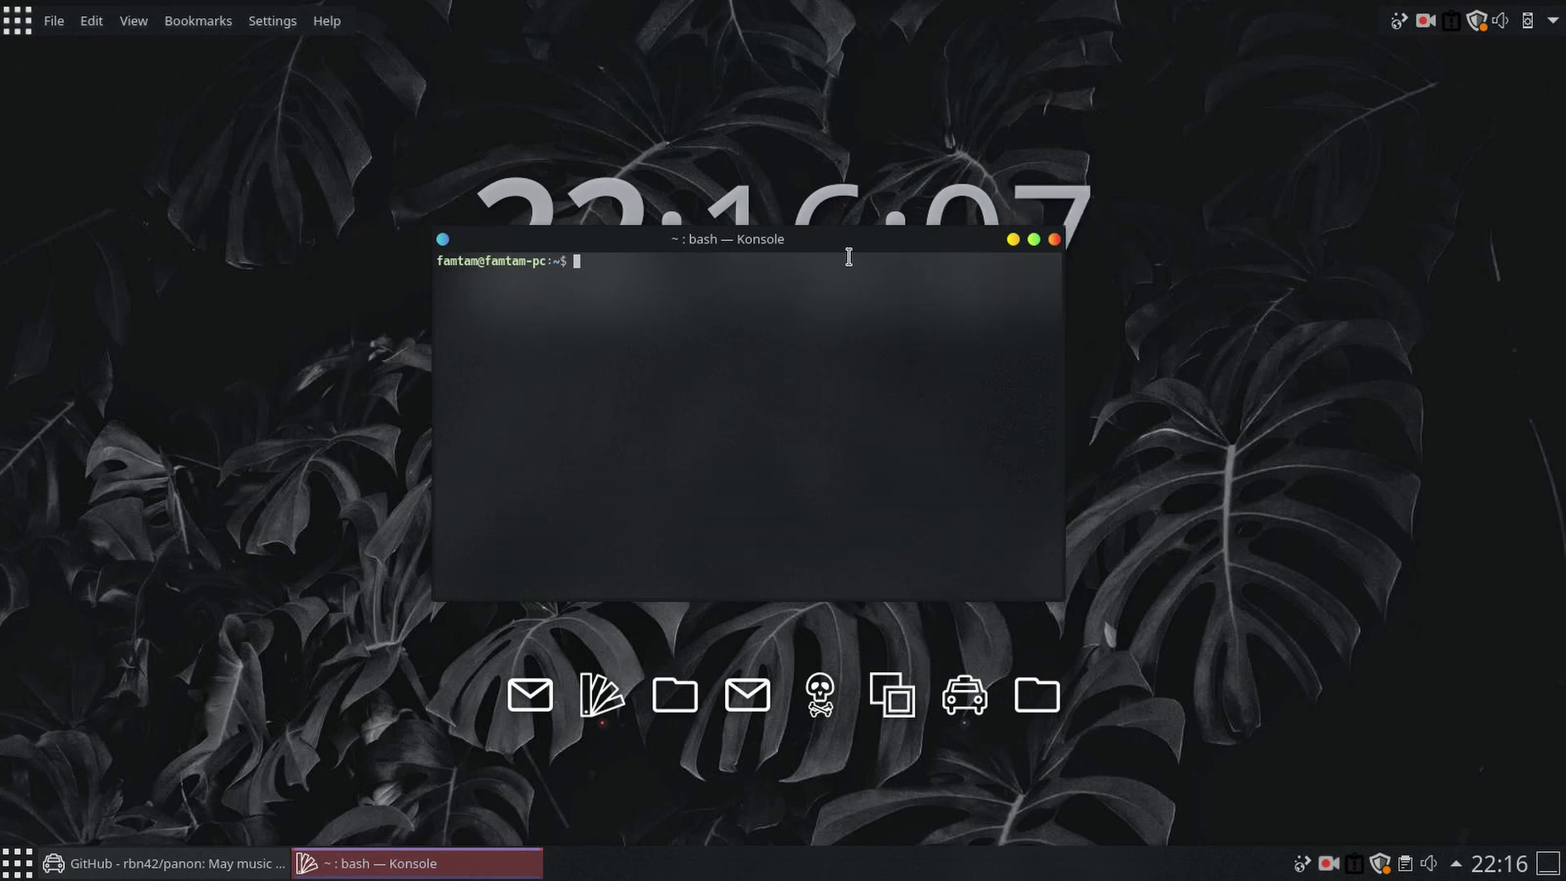
click(1054, 239)
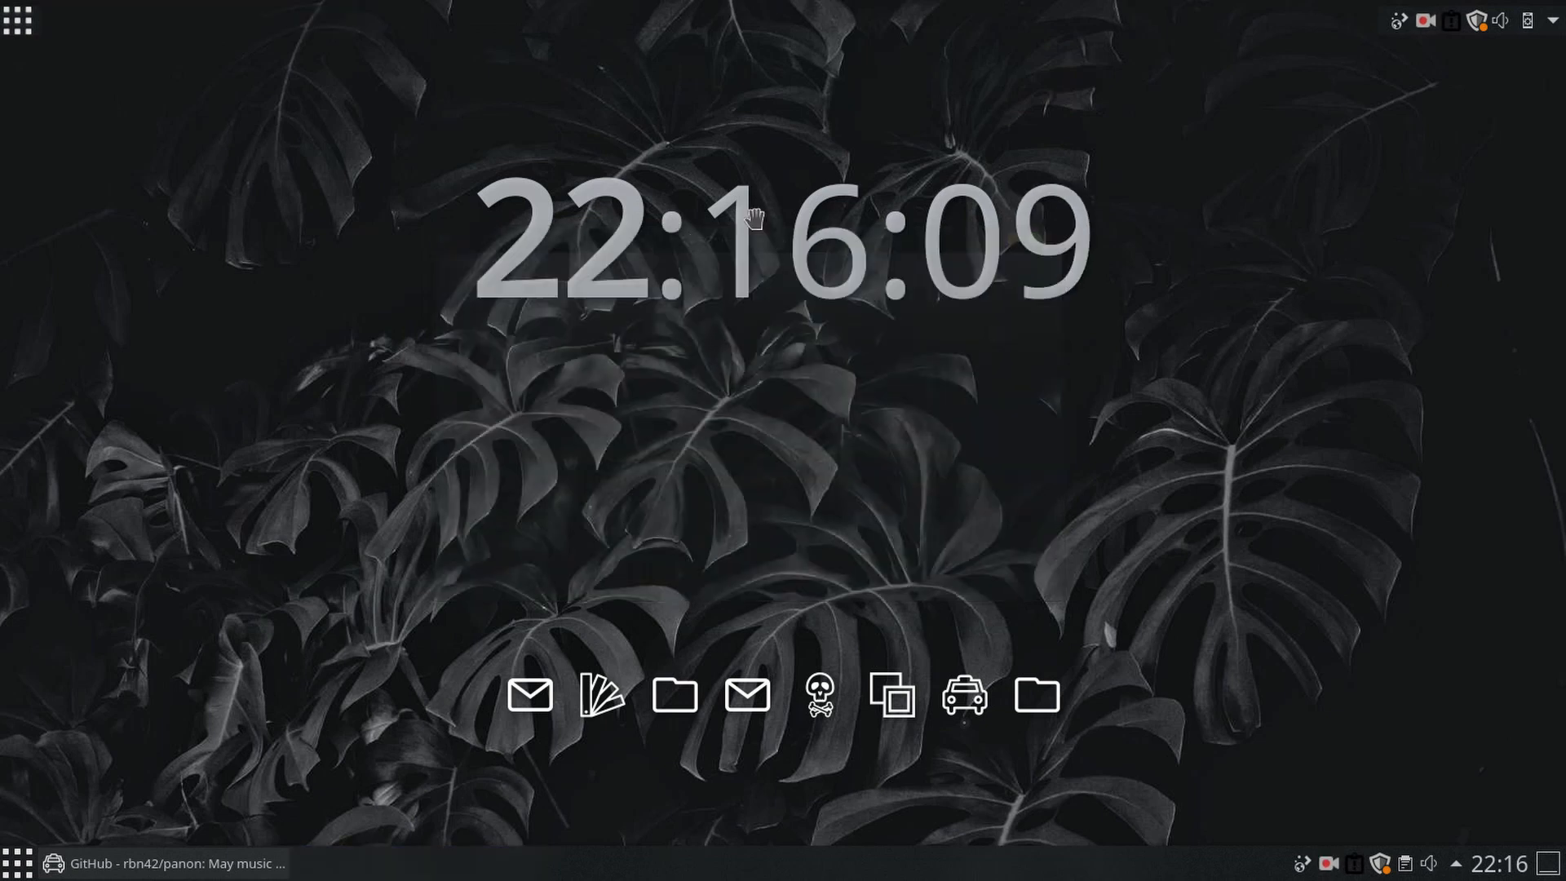
Step: Find the Panon widget in the widget list and add it to the desktop
right_click(487, 868)
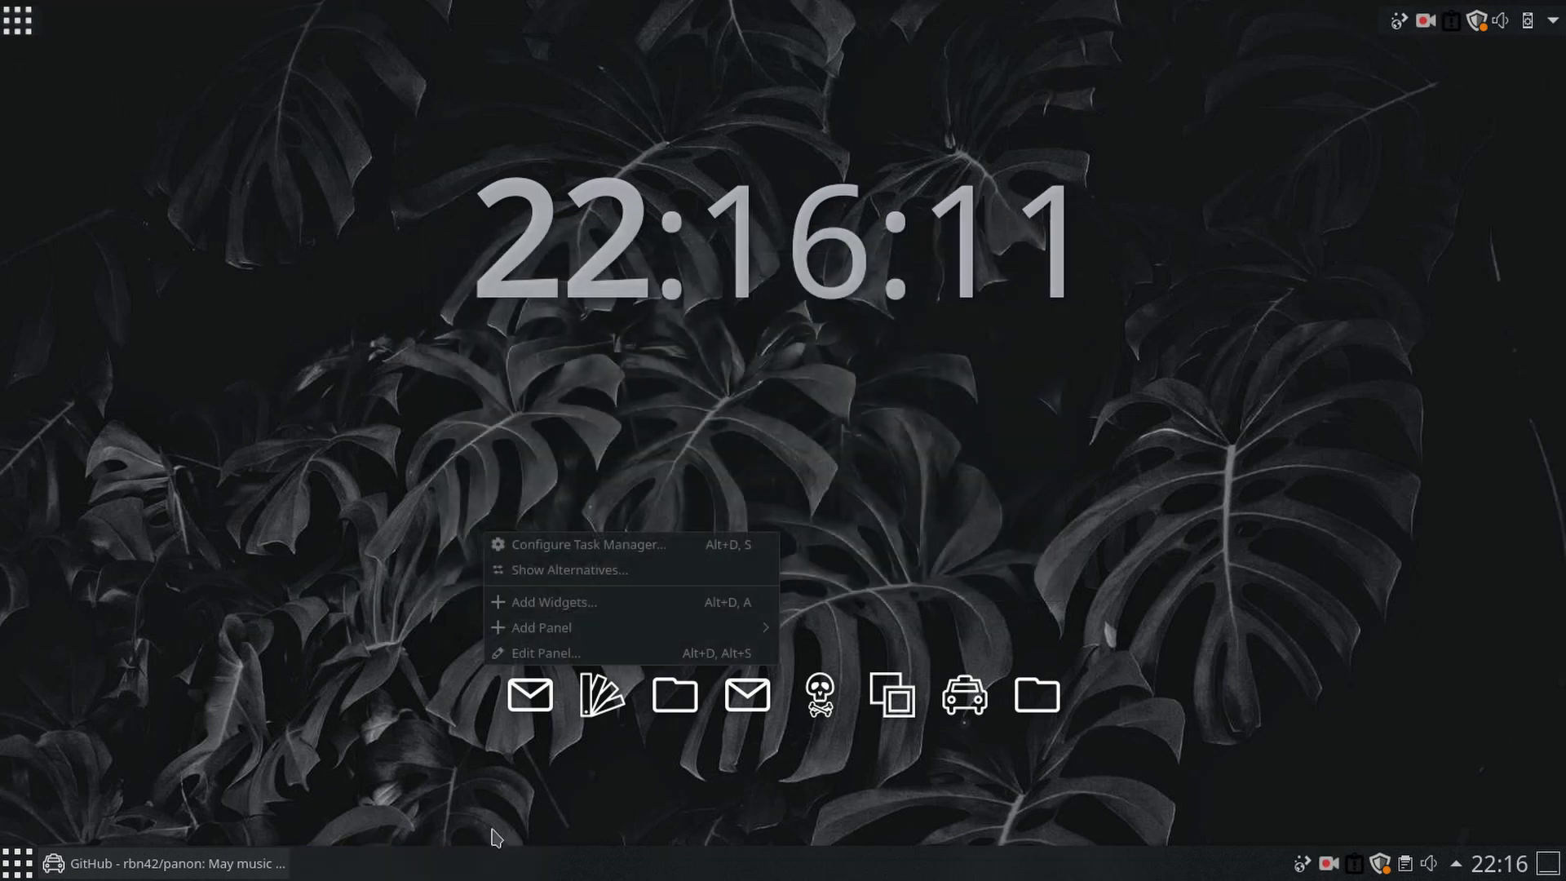
click(561, 601)
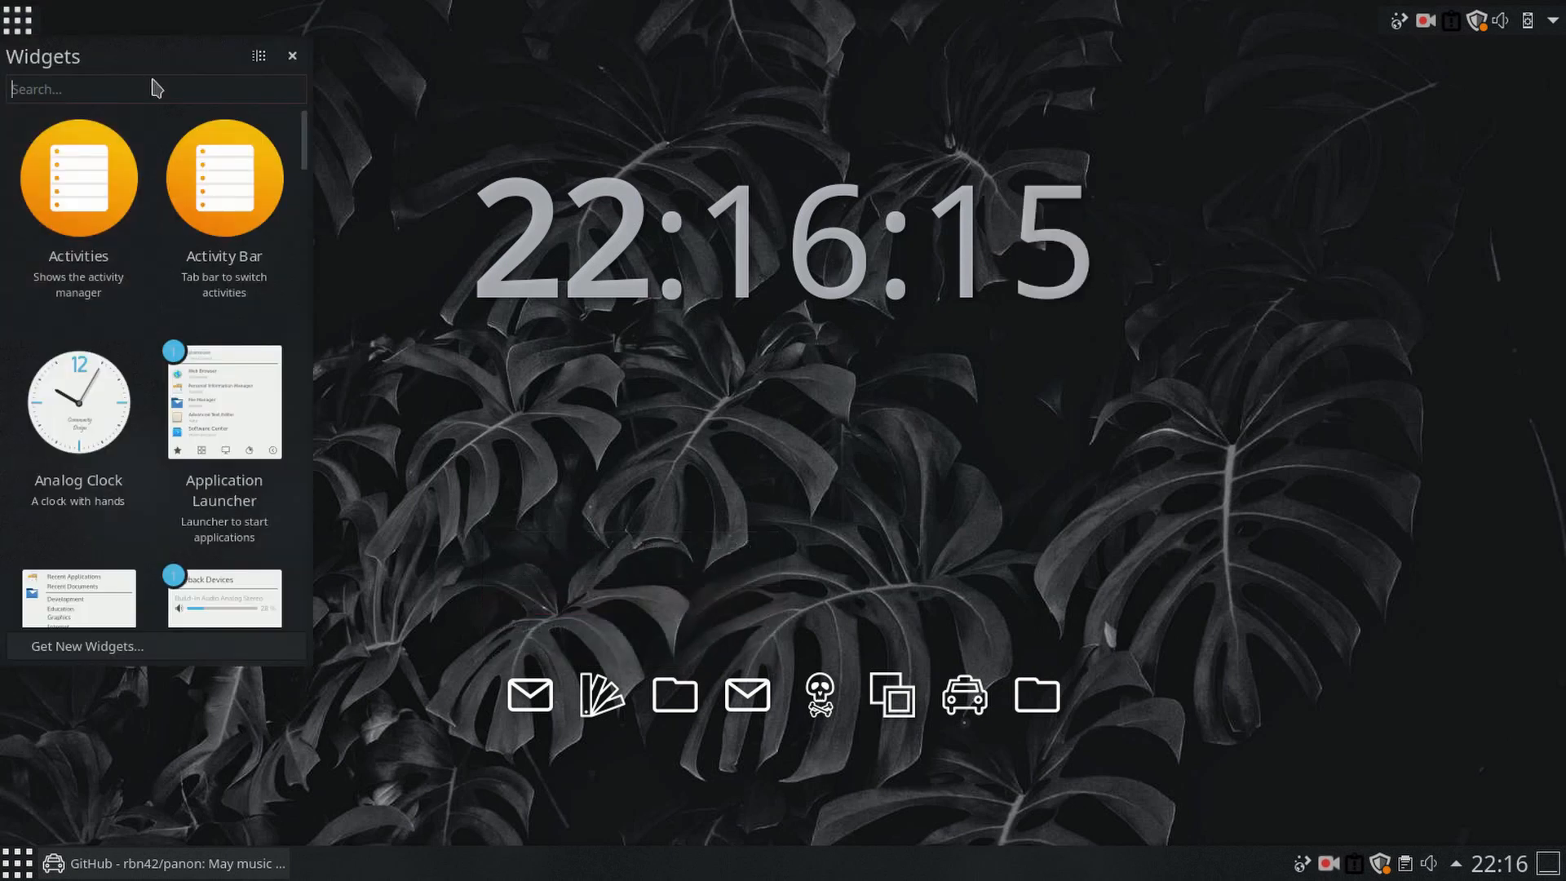
text(panono)
drag(78, 180, 791, 491)
Step: Try to move the Panon widget beneath the large clock in layout editing mode, and leave that mode
right_click(446, 486)
click(485, 530)
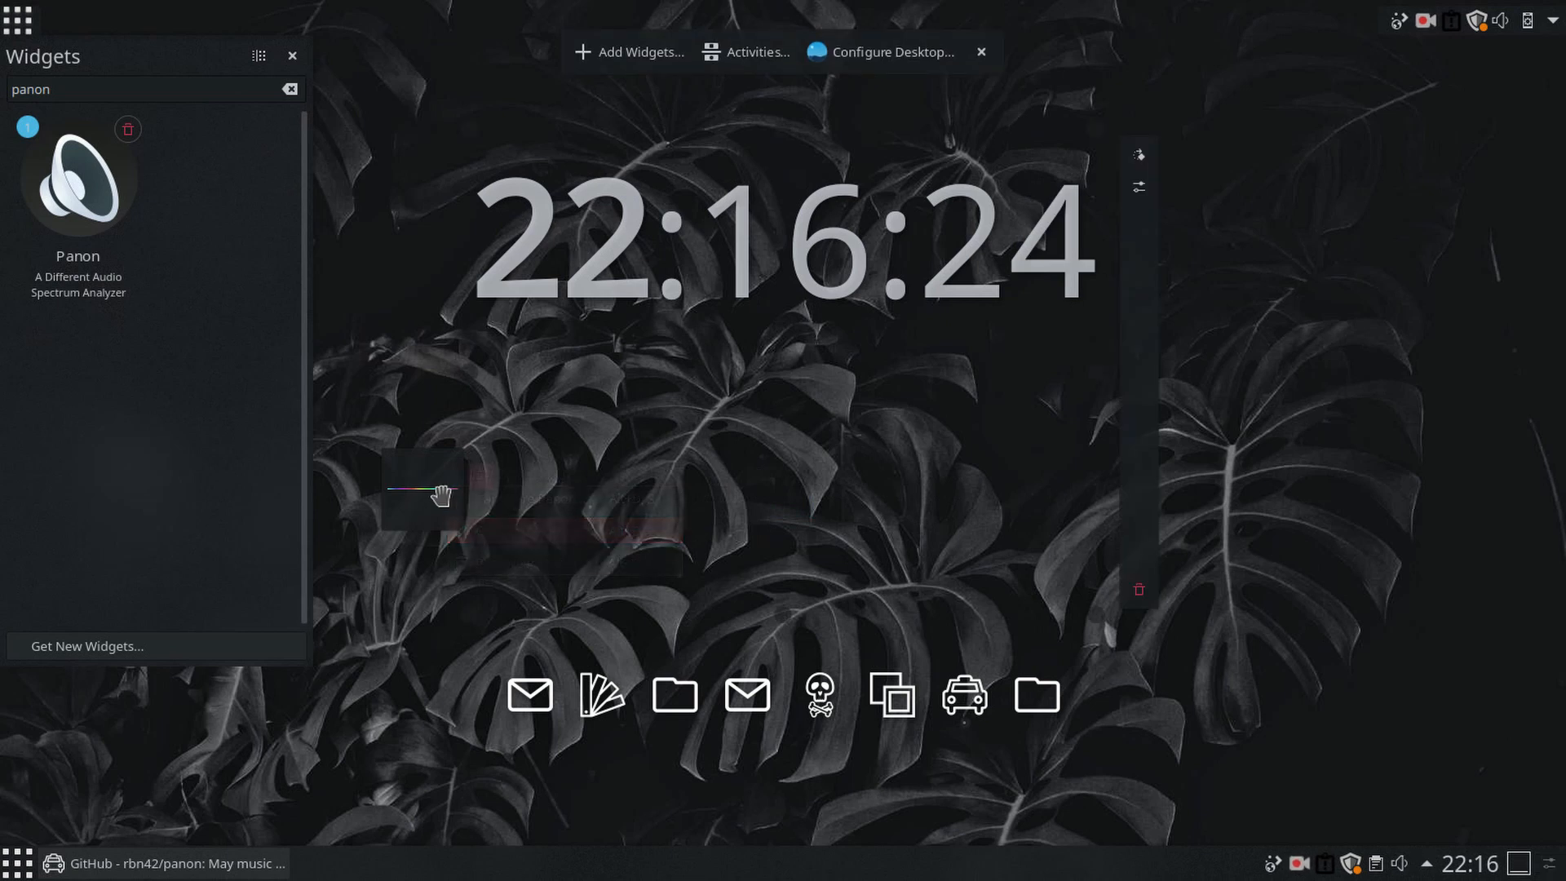
drag(441, 495, 774, 511)
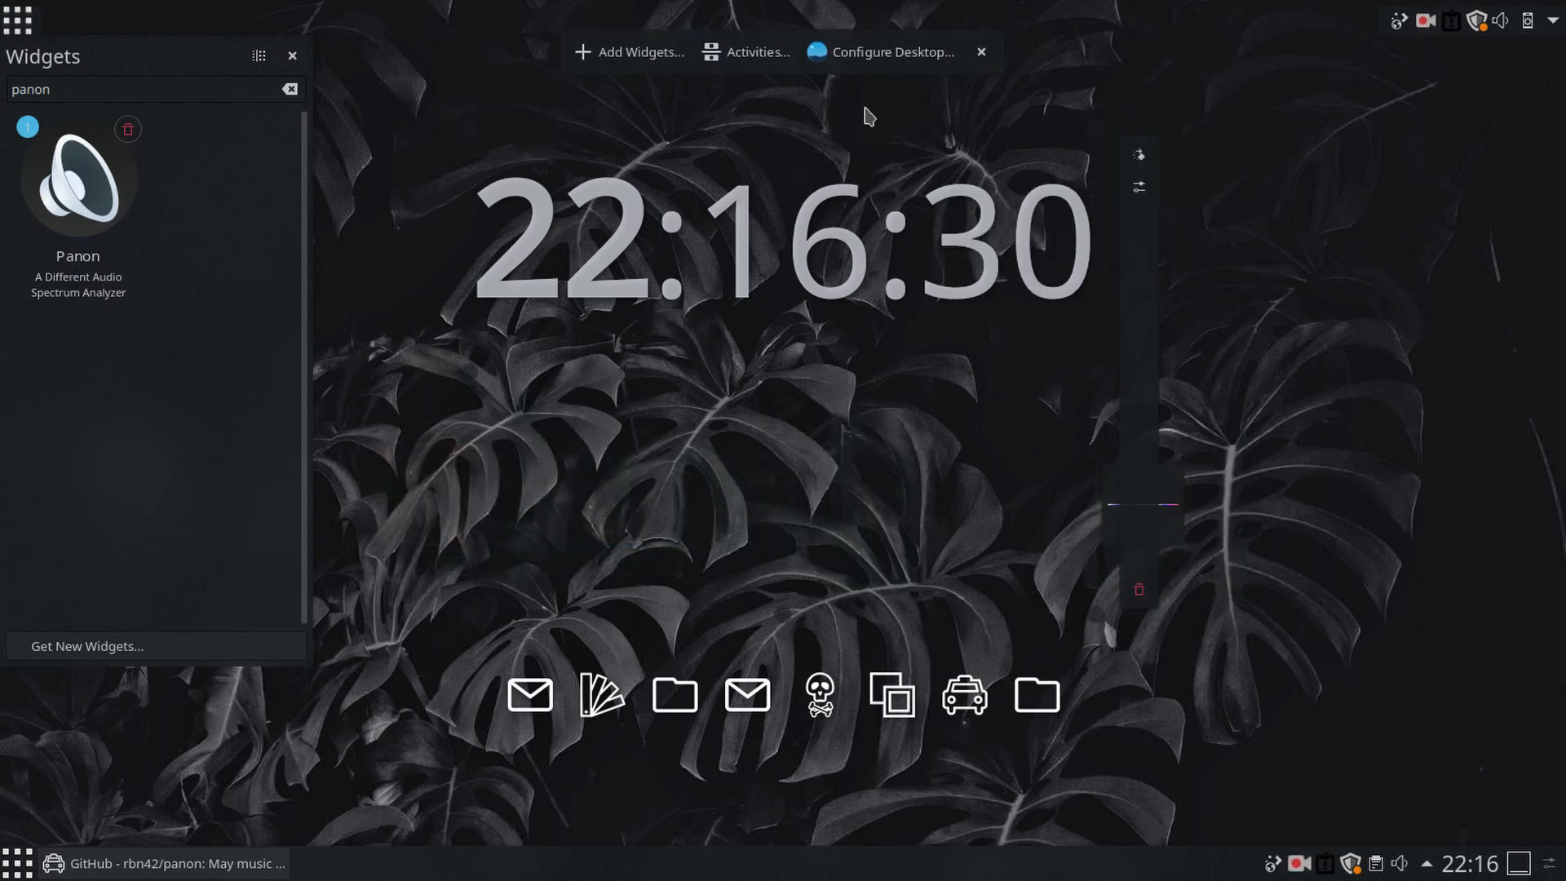
click(982, 53)
Step: Reopen desktop layout editing and shorten the Fancy Clock widget's frame to free the space below the digits
right_click(850, 246)
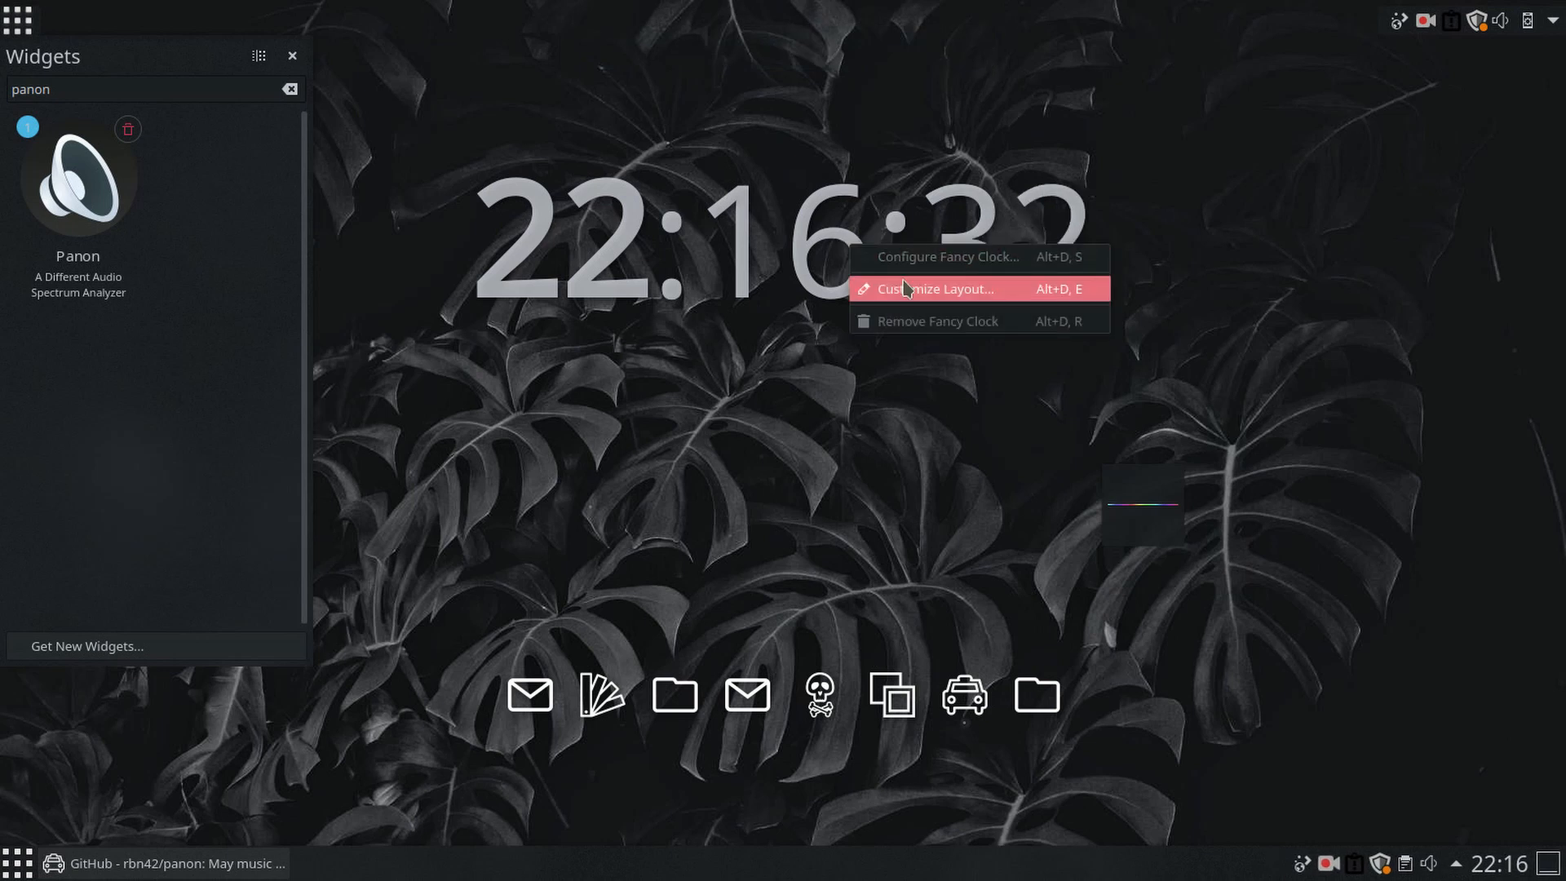
click(904, 288)
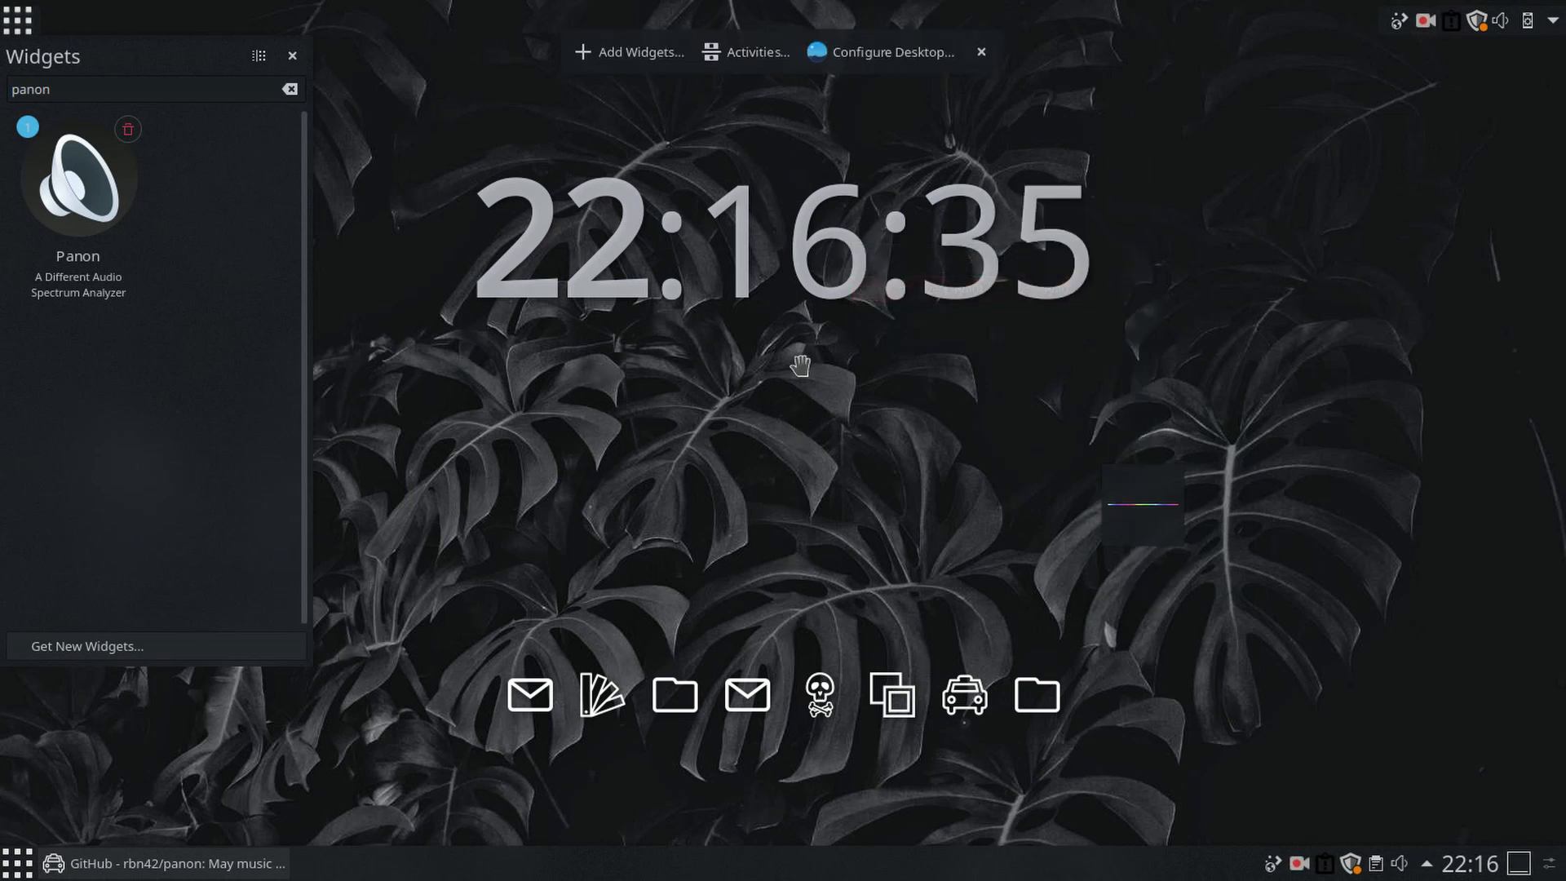
mouse_move(801, 345)
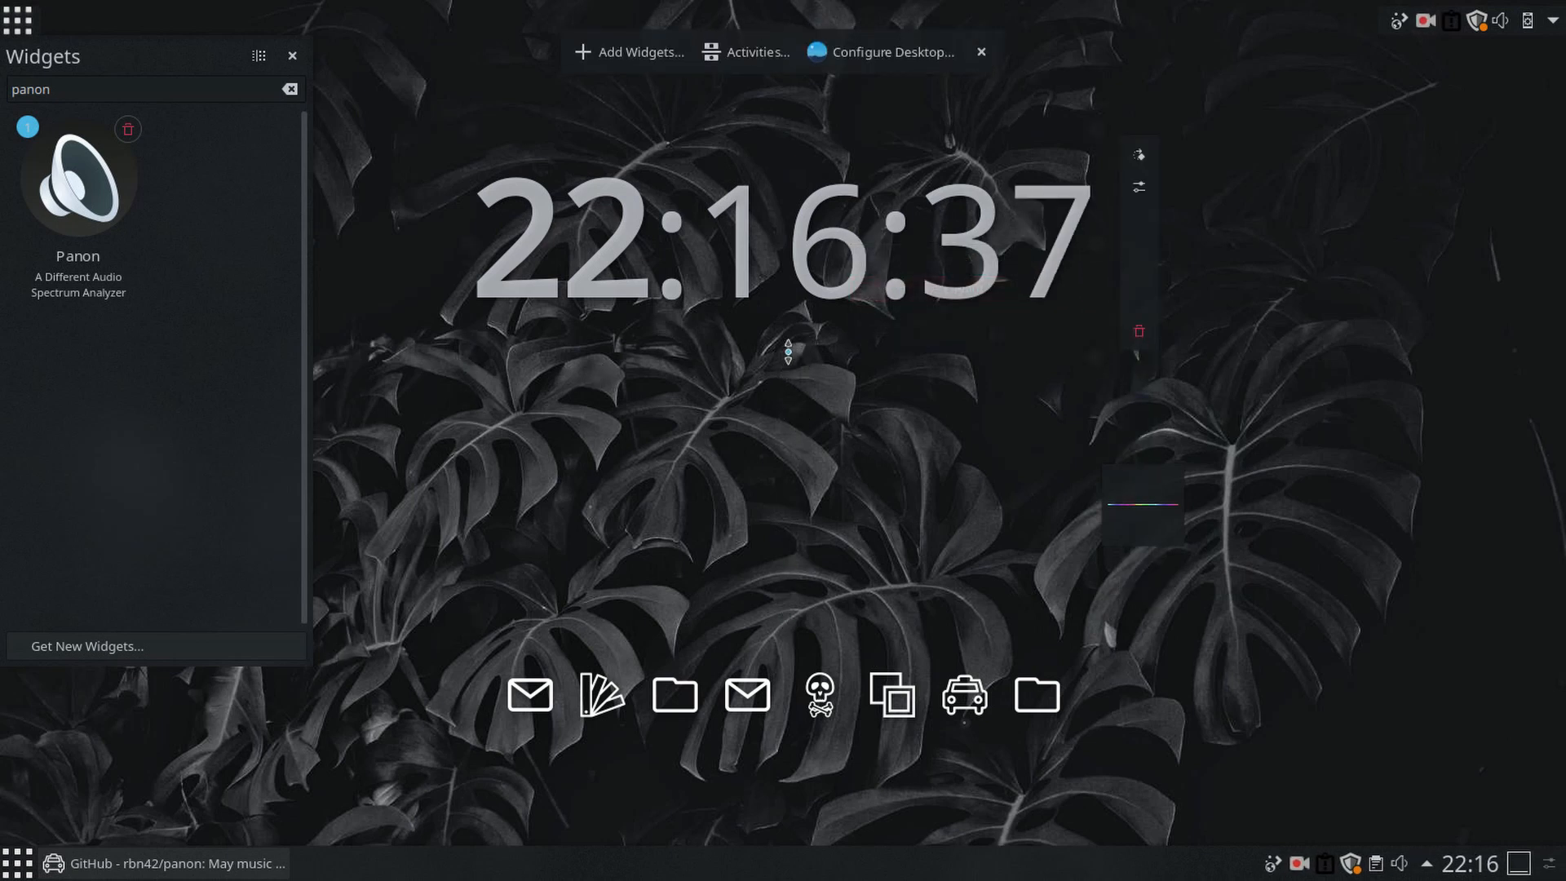
Step: Place the Panon widget centered between the clock and the dock, widen it, hide its background, and finish layout editing
drag(1130, 504, 607, 479)
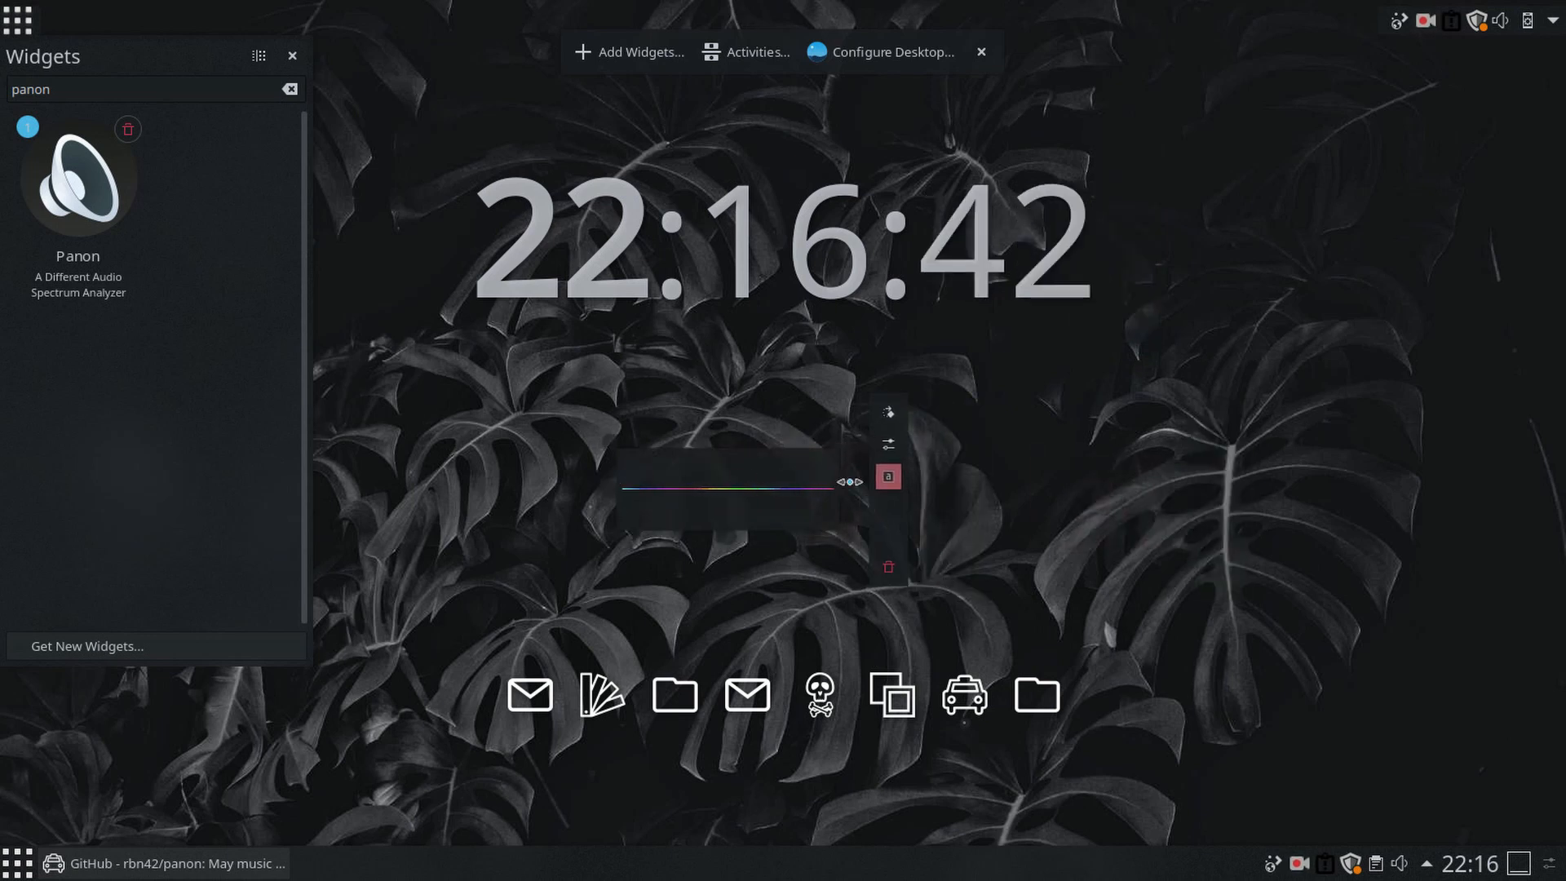
drag(850, 482, 971, 495)
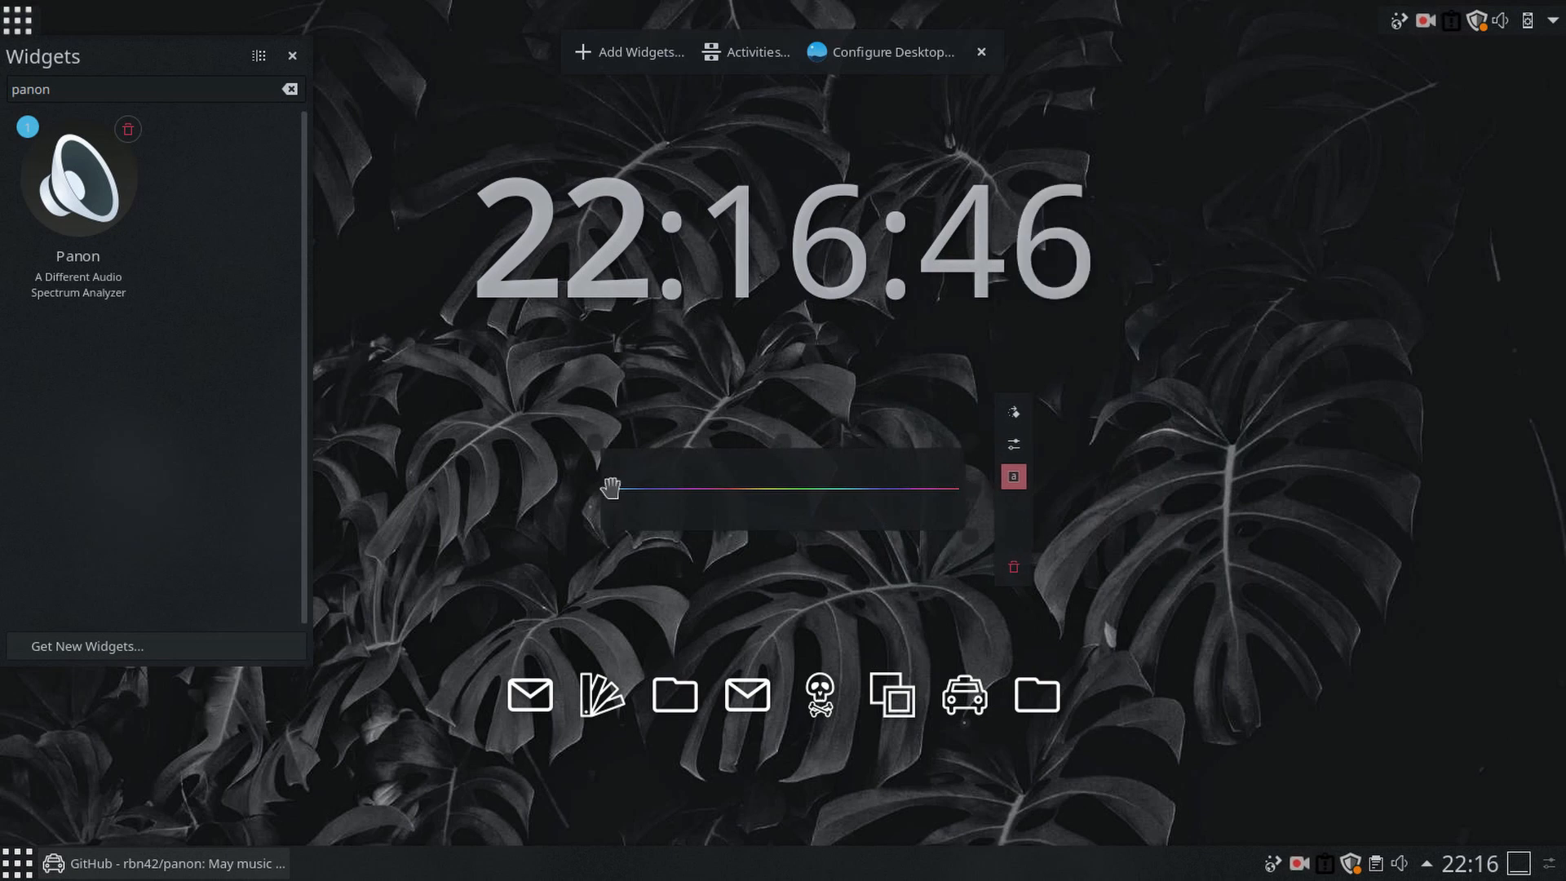
click(1013, 477)
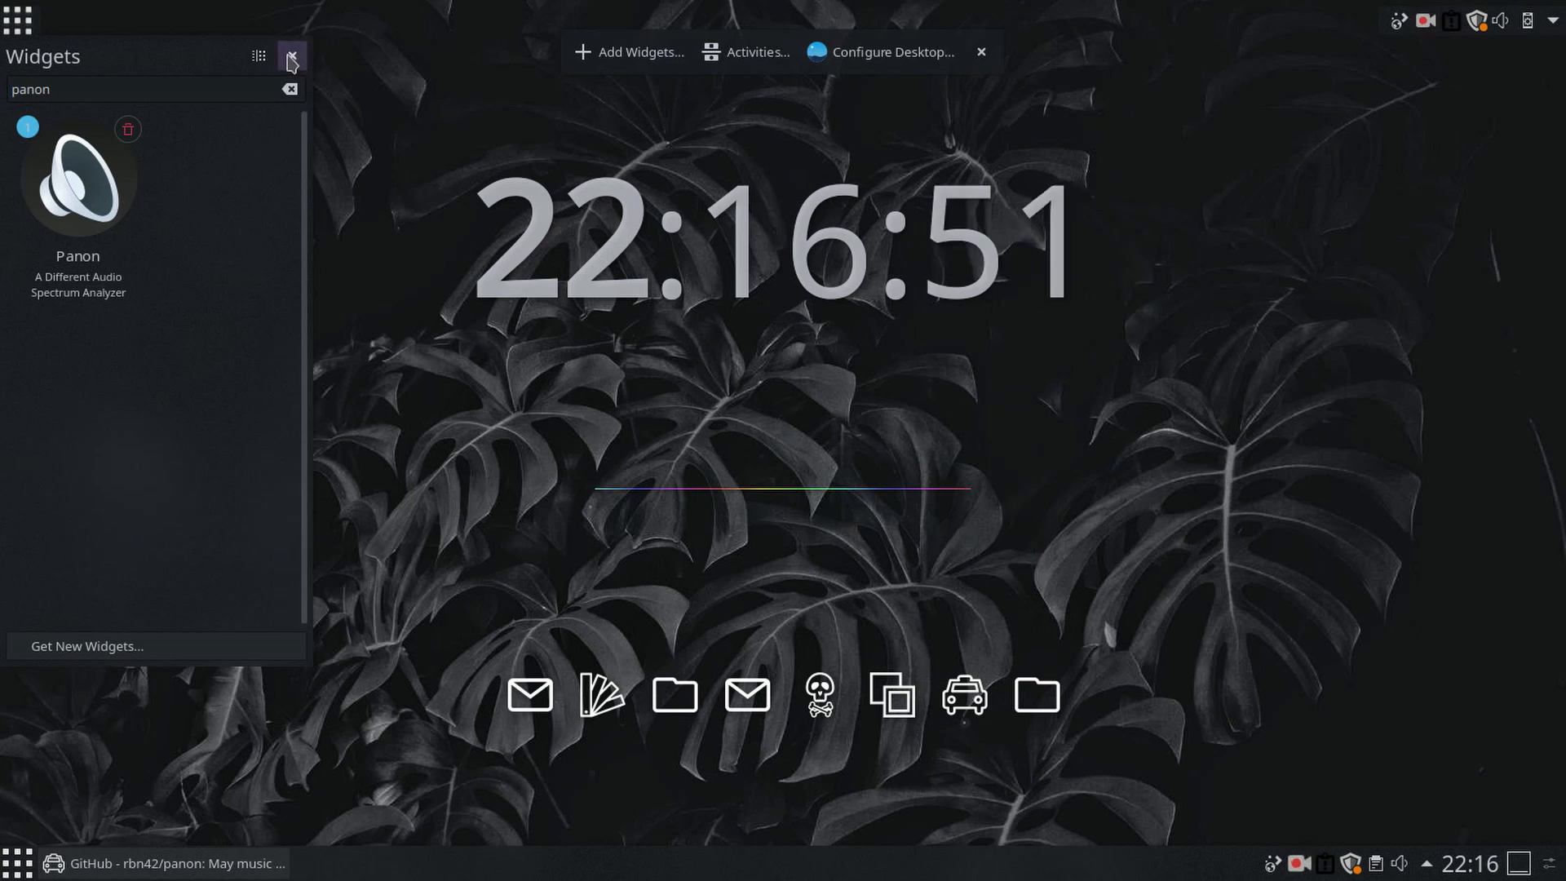
click(982, 52)
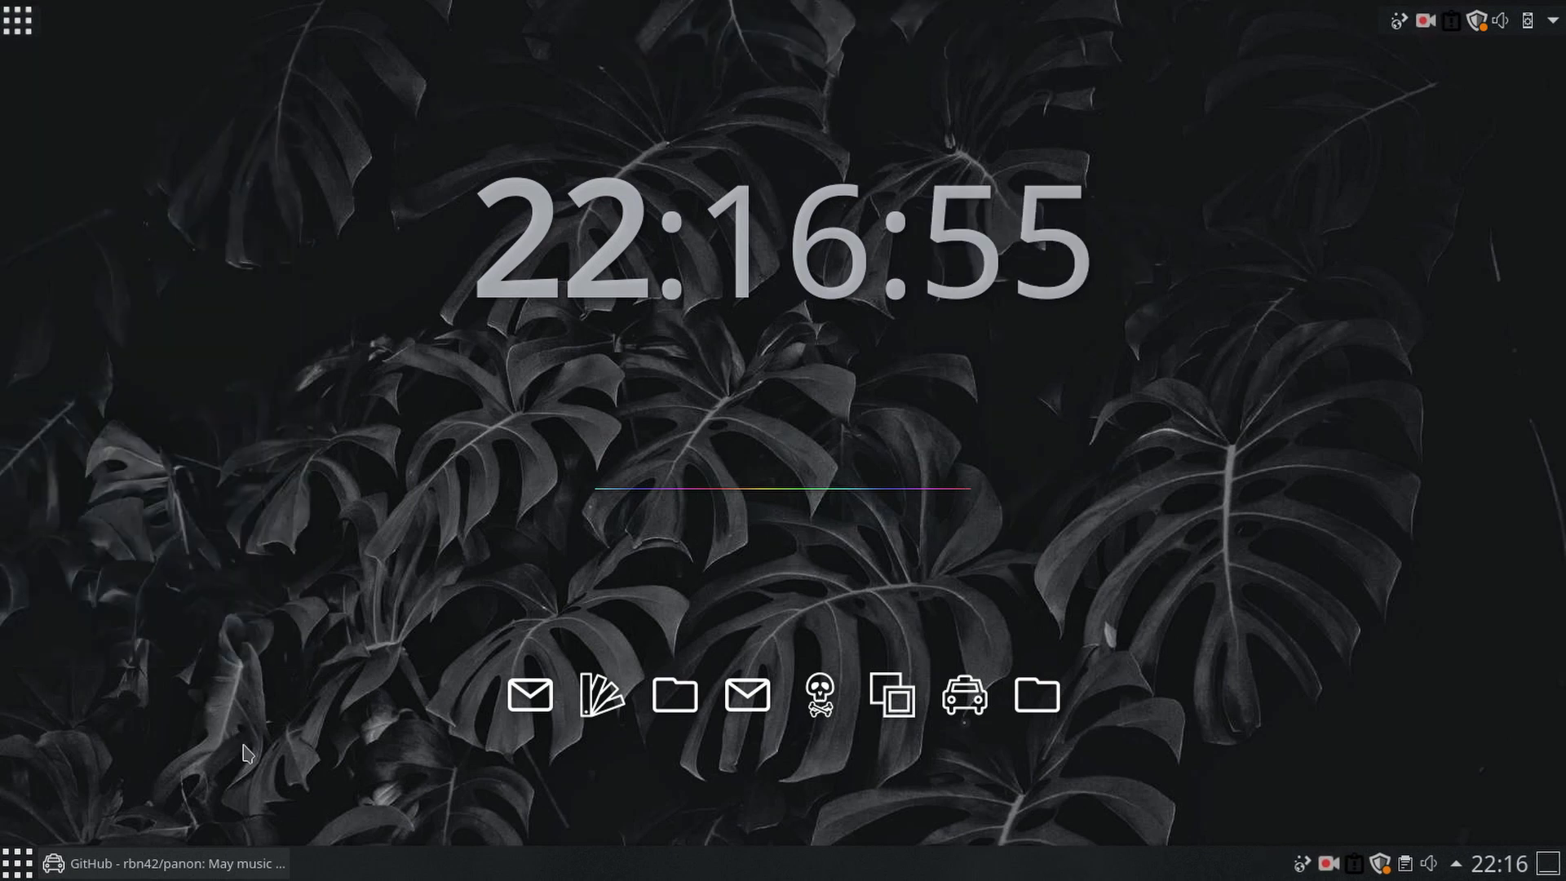
Step: Switch to Firefox, play the YouTube video "How to make KDE Plasma Desktop look like Windows 10", and minimize the browser
click(175, 863)
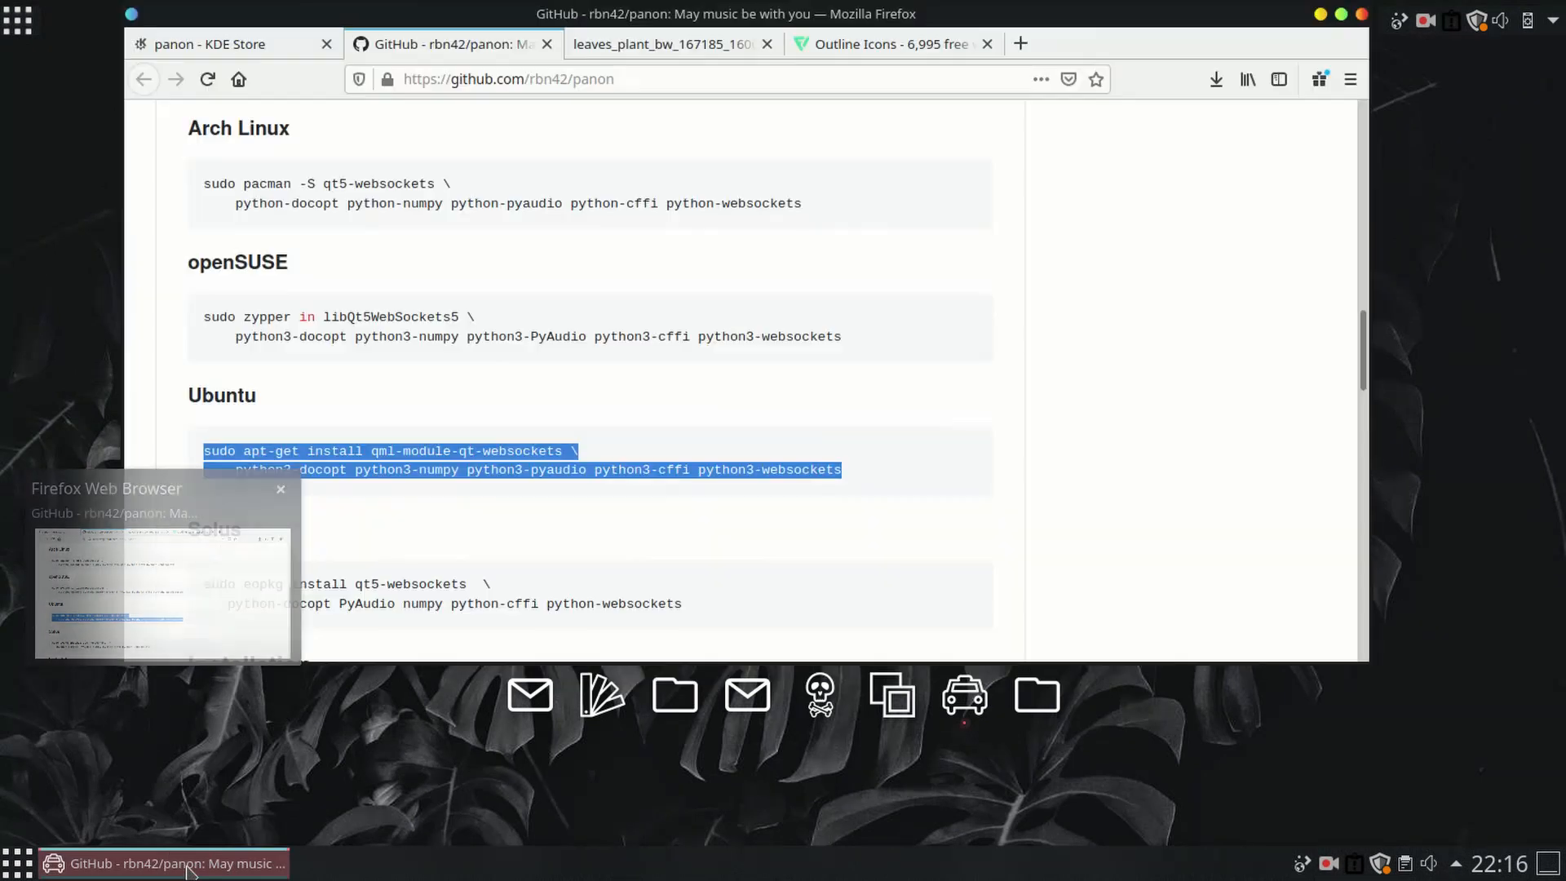
click(579, 78)
text(y)
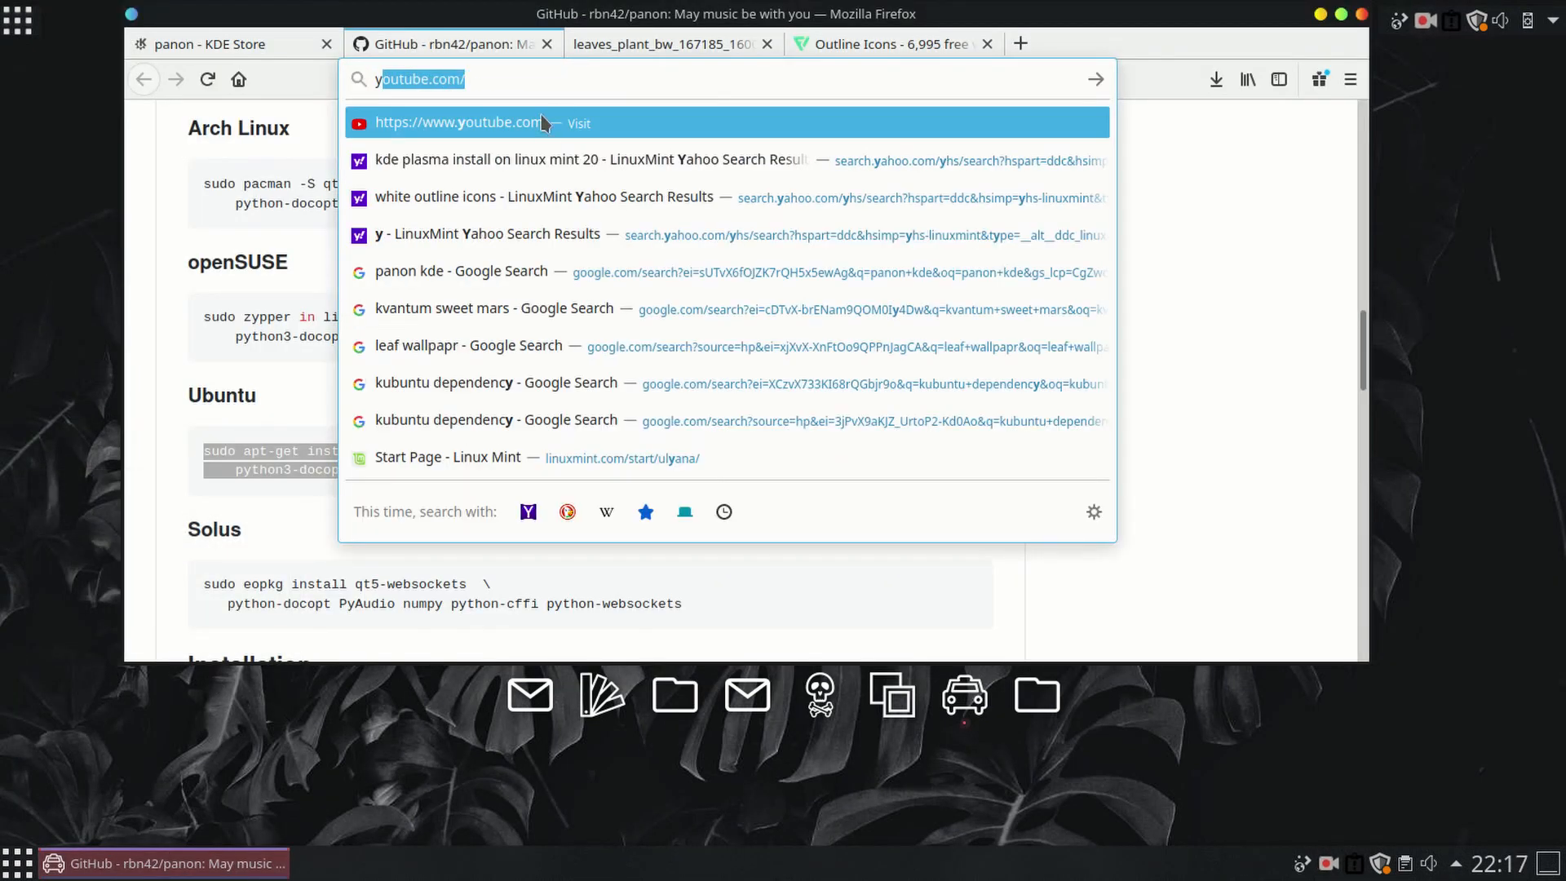
click(542, 122)
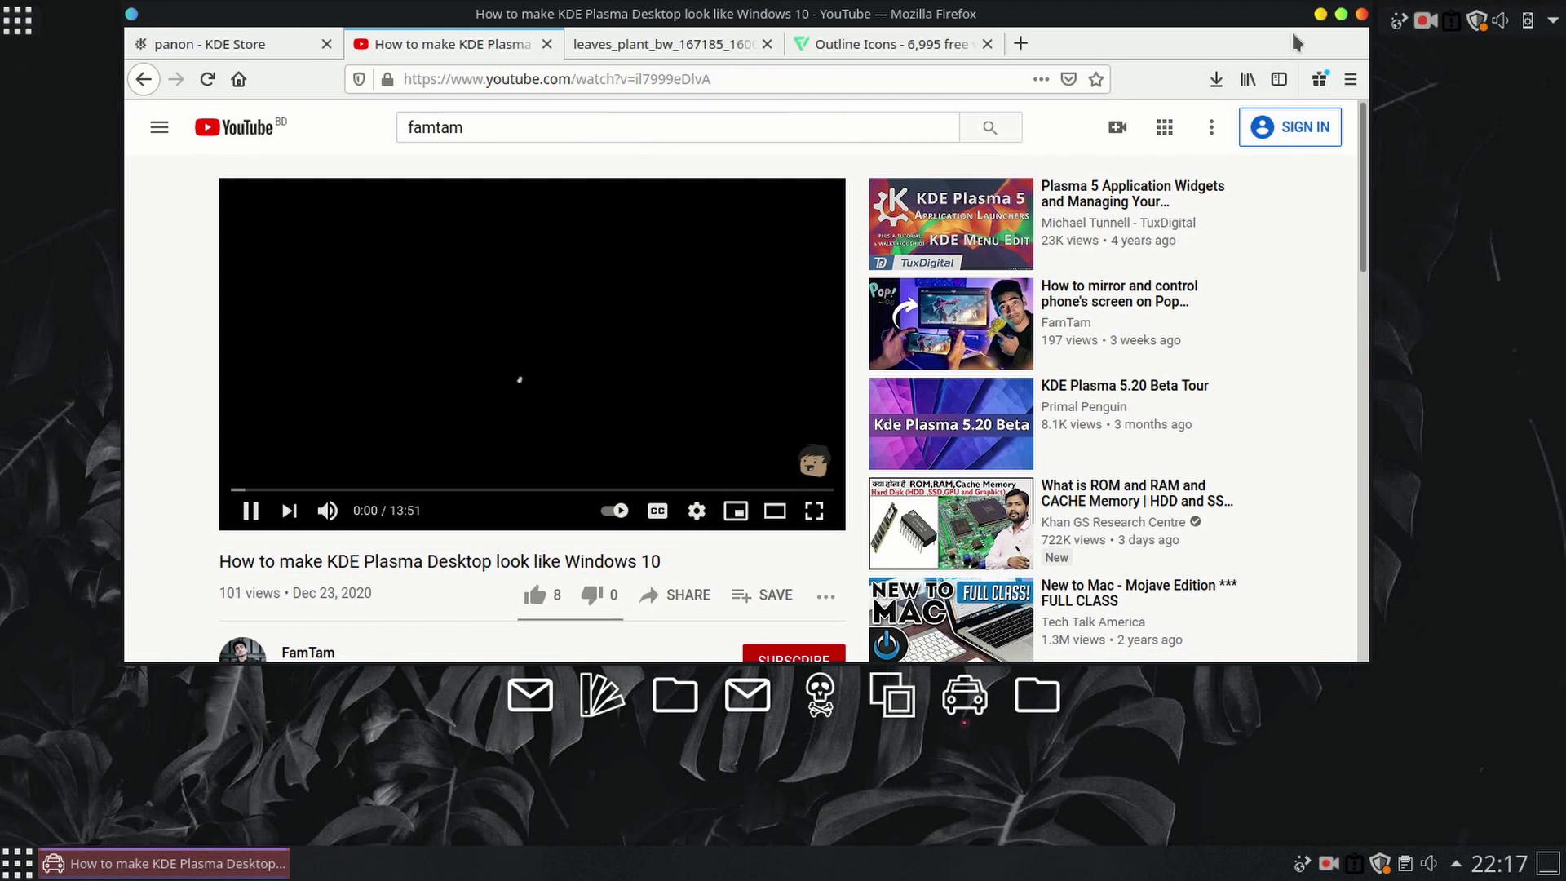
click(1320, 14)
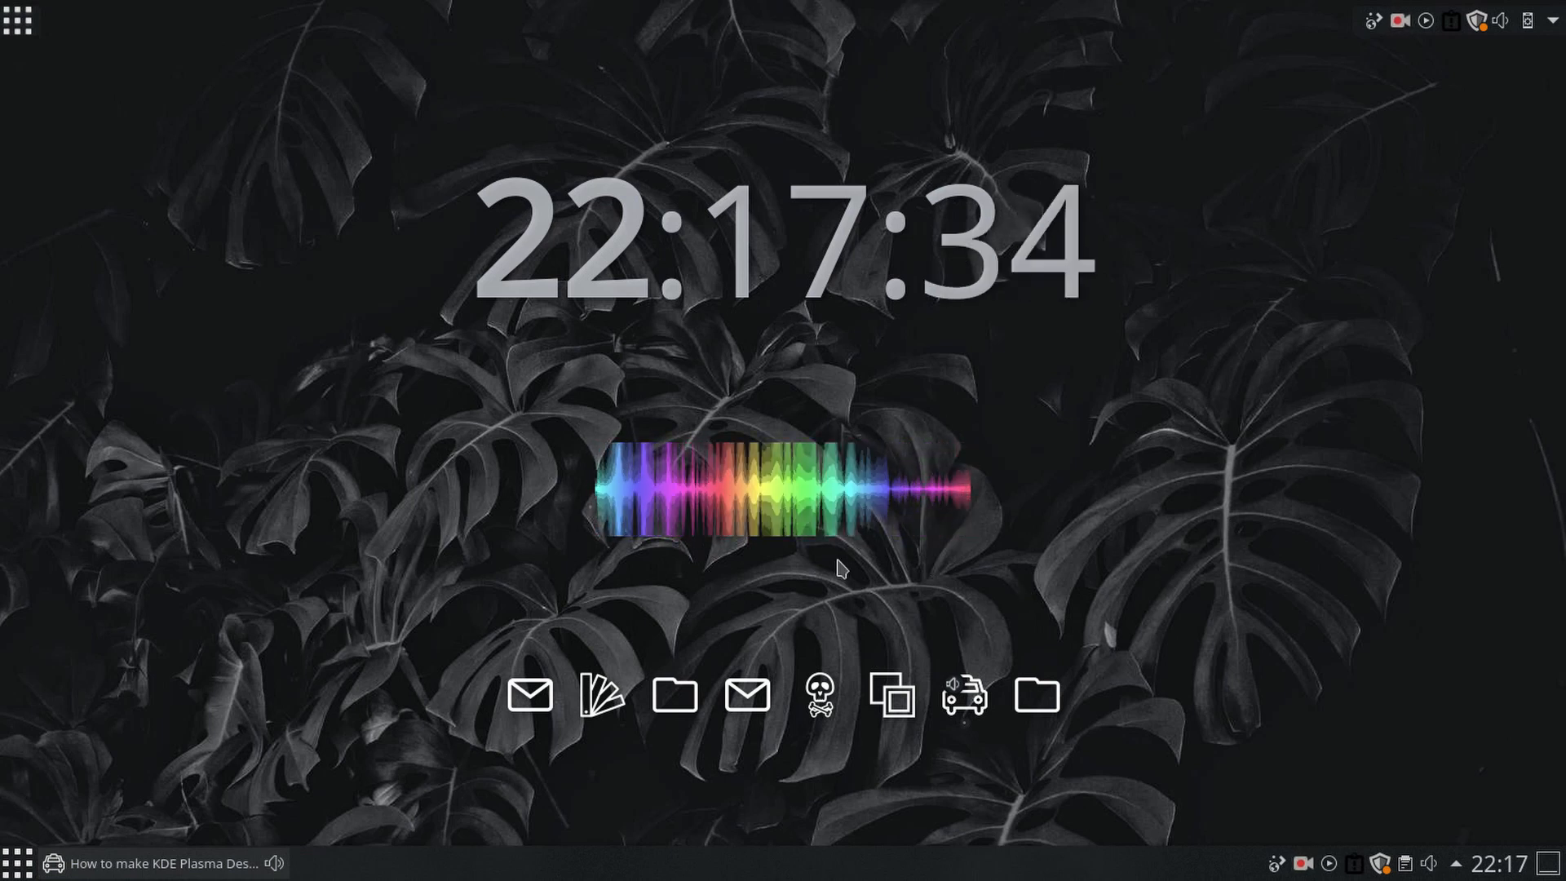
Step: Open Panon's visual effects settings, install the downloadable rbn42-bar effect, and close the download window
right_click(828, 497)
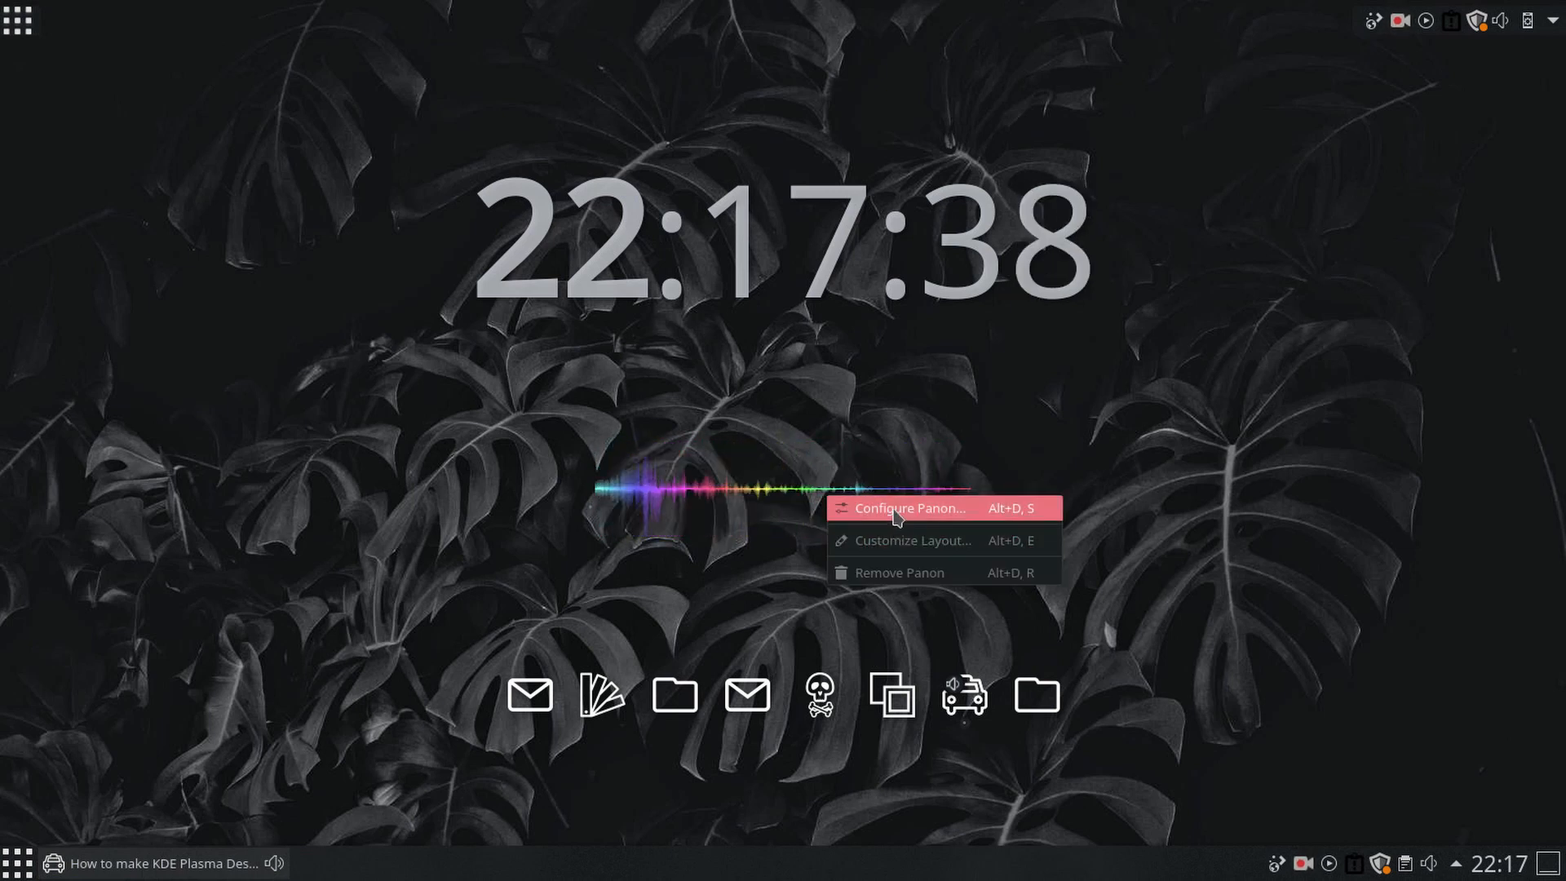
mouse_move(465, 60)
mouse_down()
mouse_move(524, 94)
mouse_move(457, 72)
mouse_move(473, 47)
mouse_up()
click(82, 169)
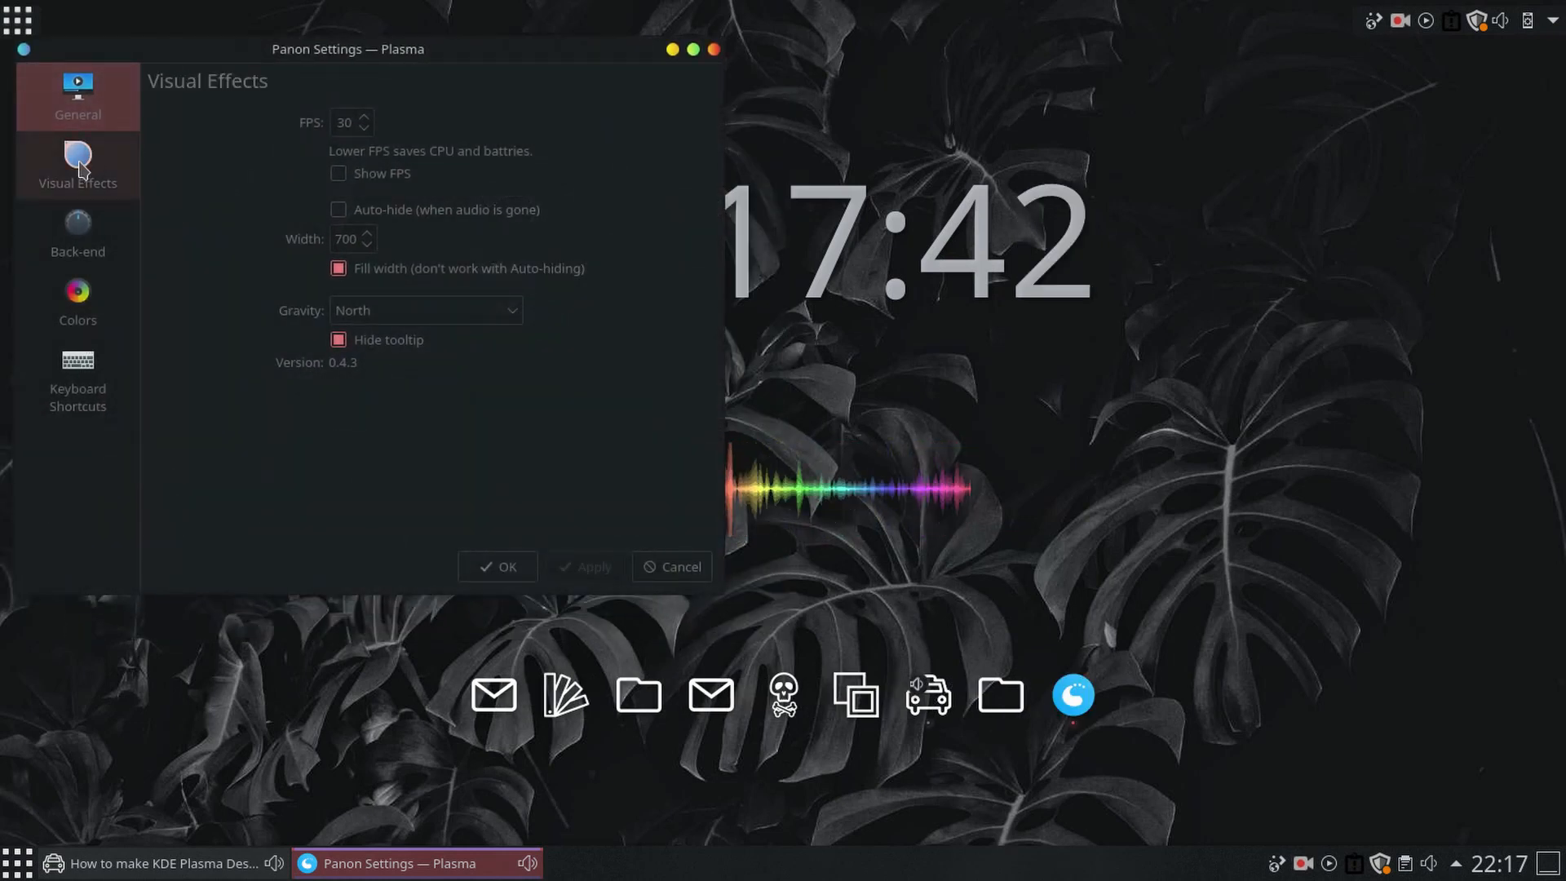
click(477, 129)
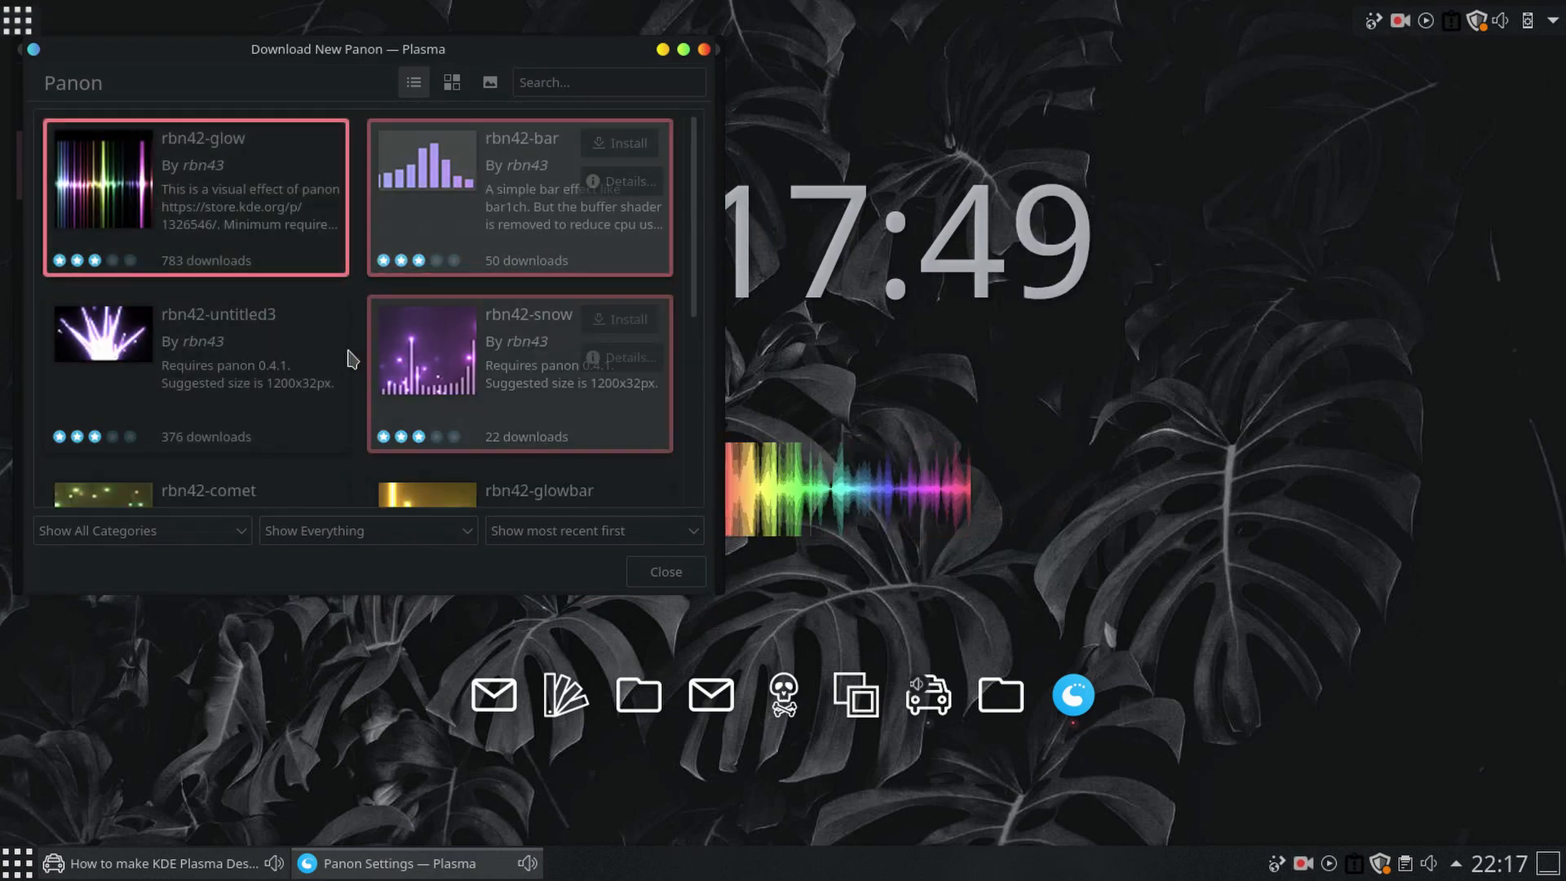
click(620, 143)
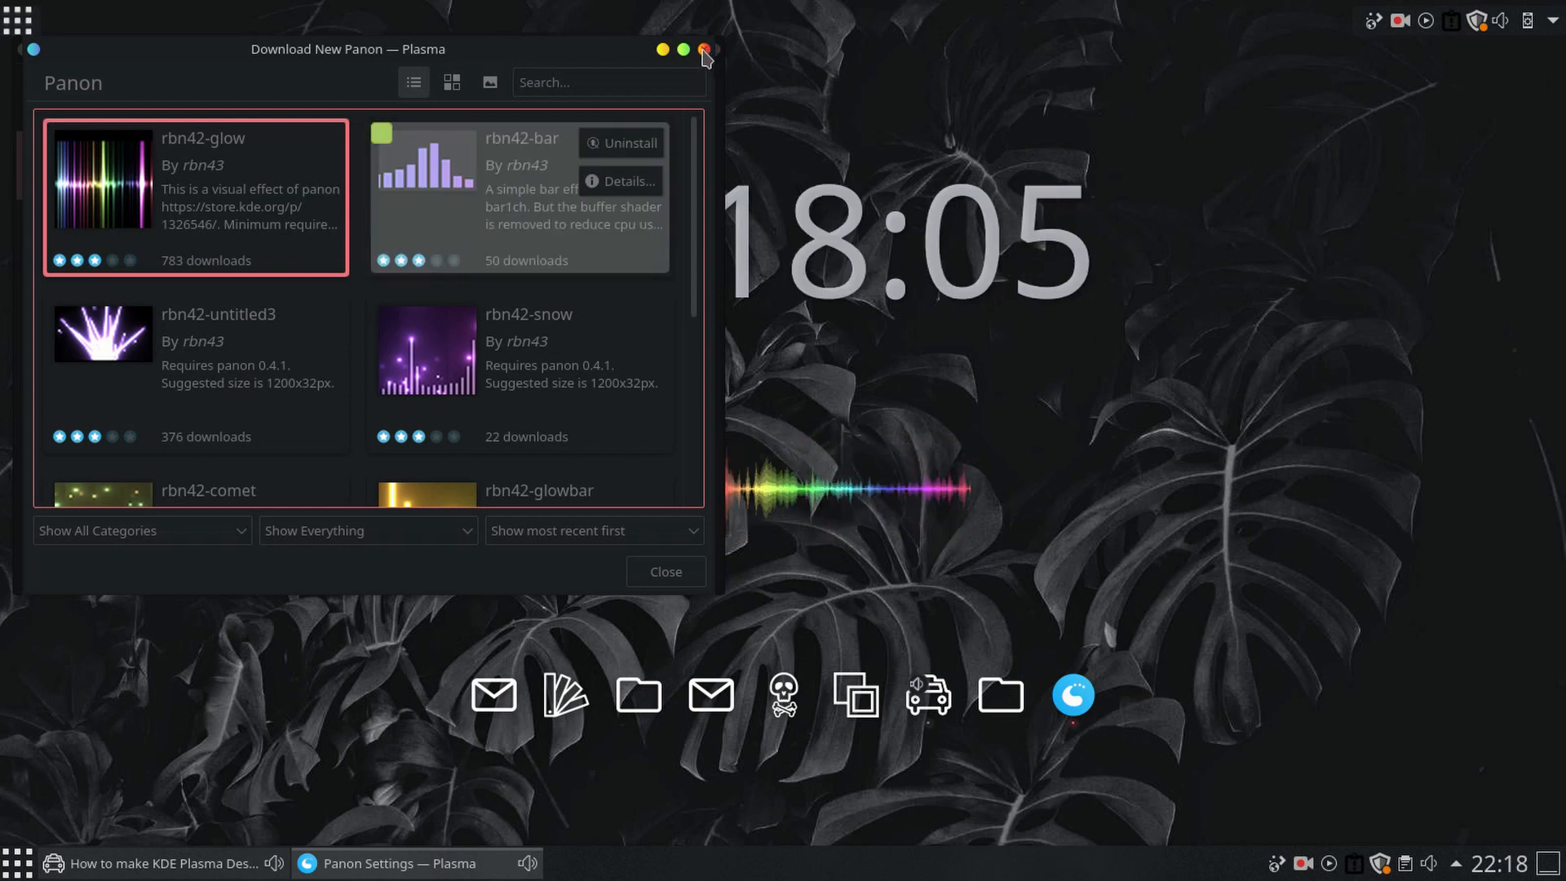
click(705, 50)
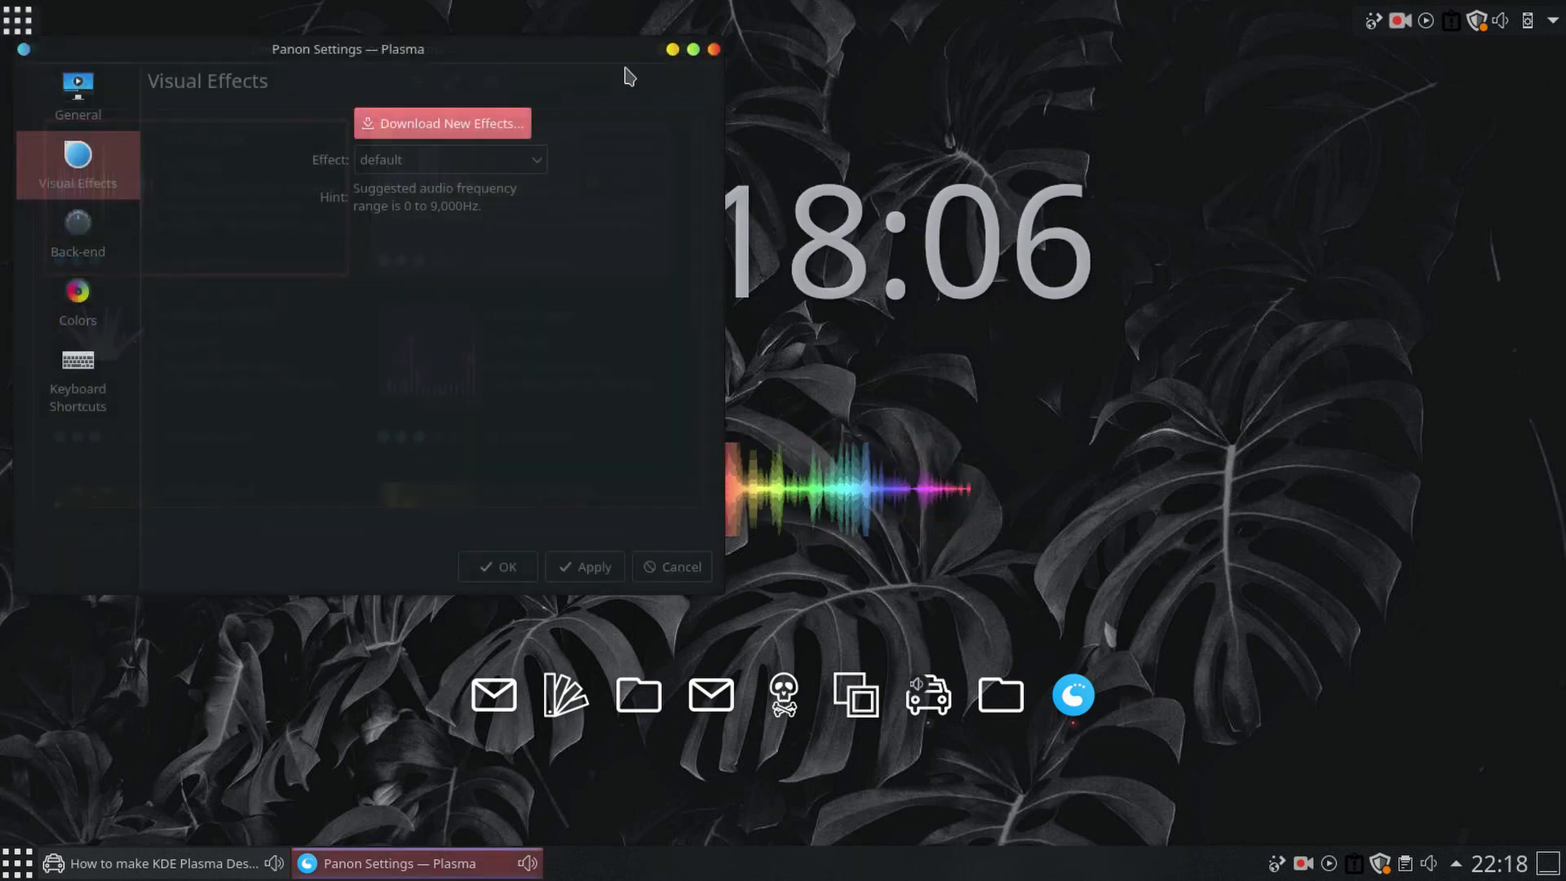
Step: Apply the rbn42-bar effect to the Panon visualizer and shift its settings window aside to view the bars
click(470, 161)
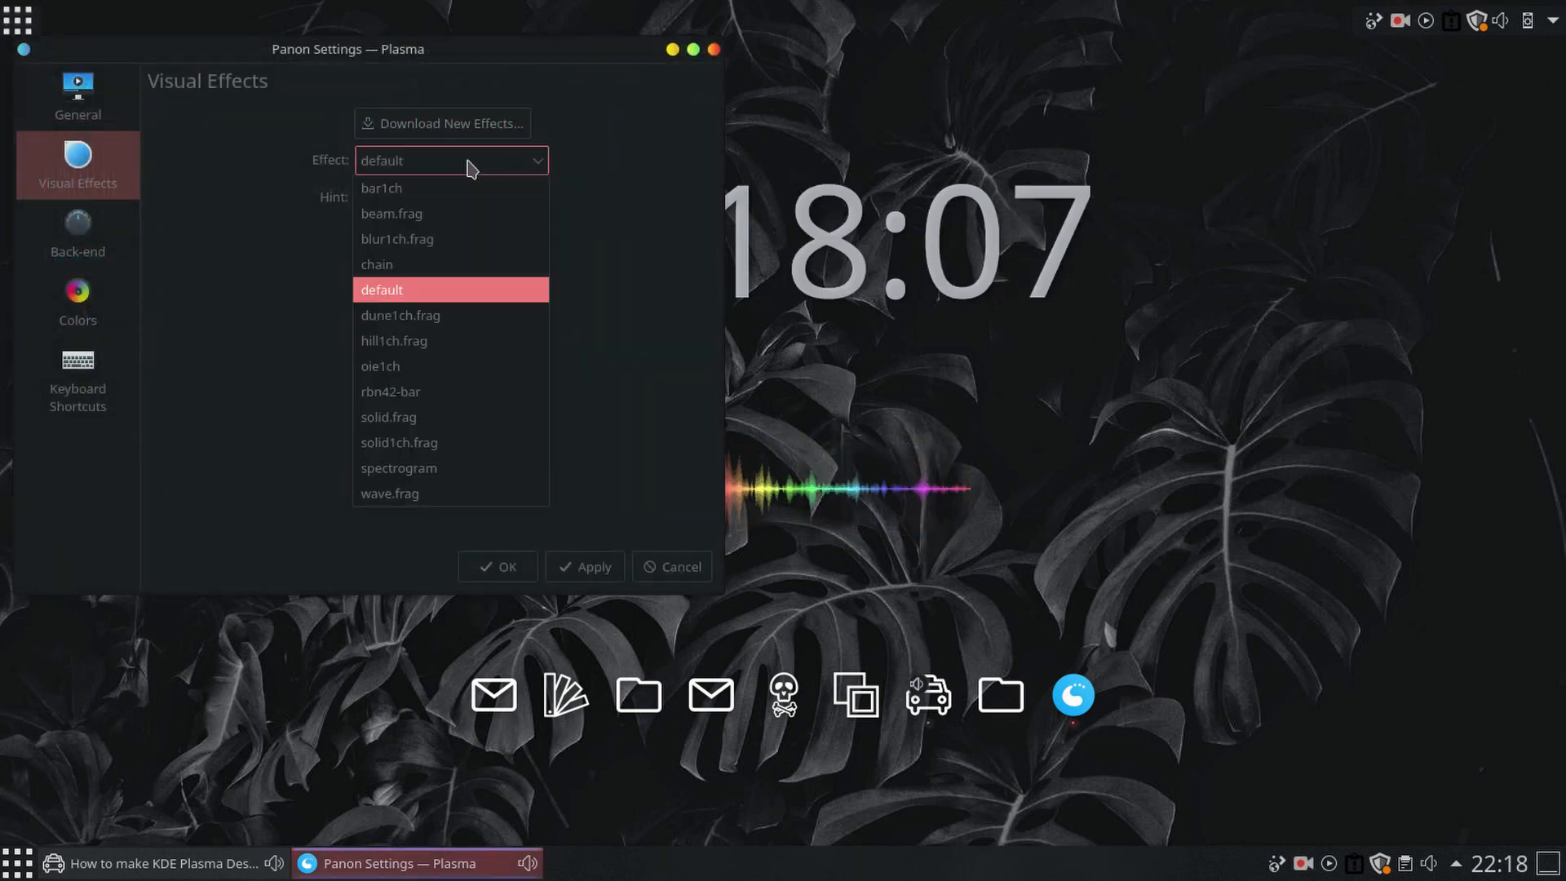
click(413, 397)
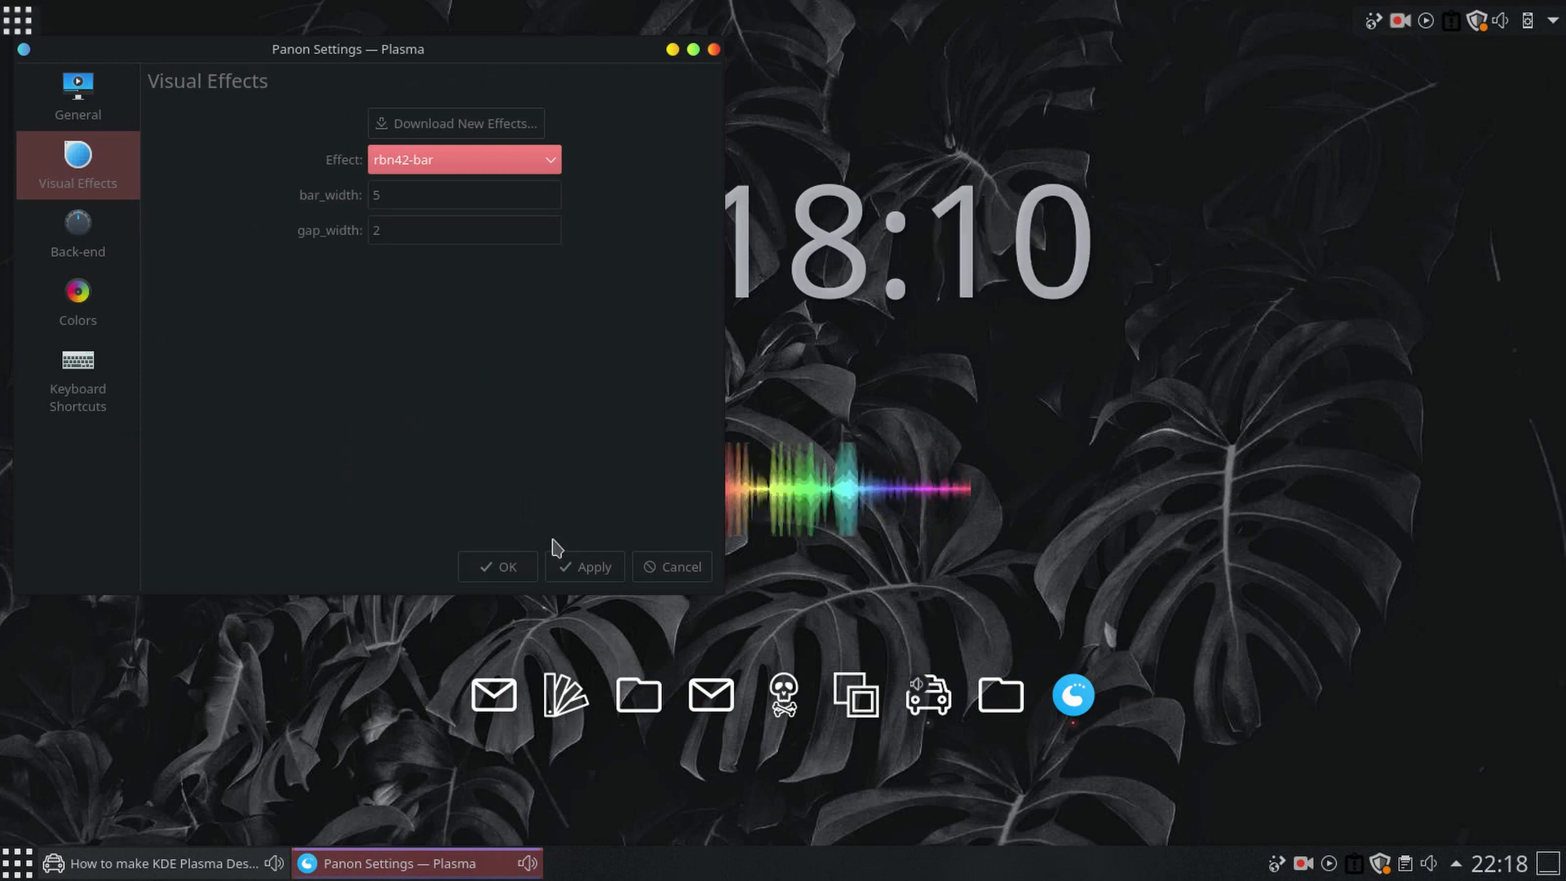
click(584, 568)
drag(591, 53, 493, 100)
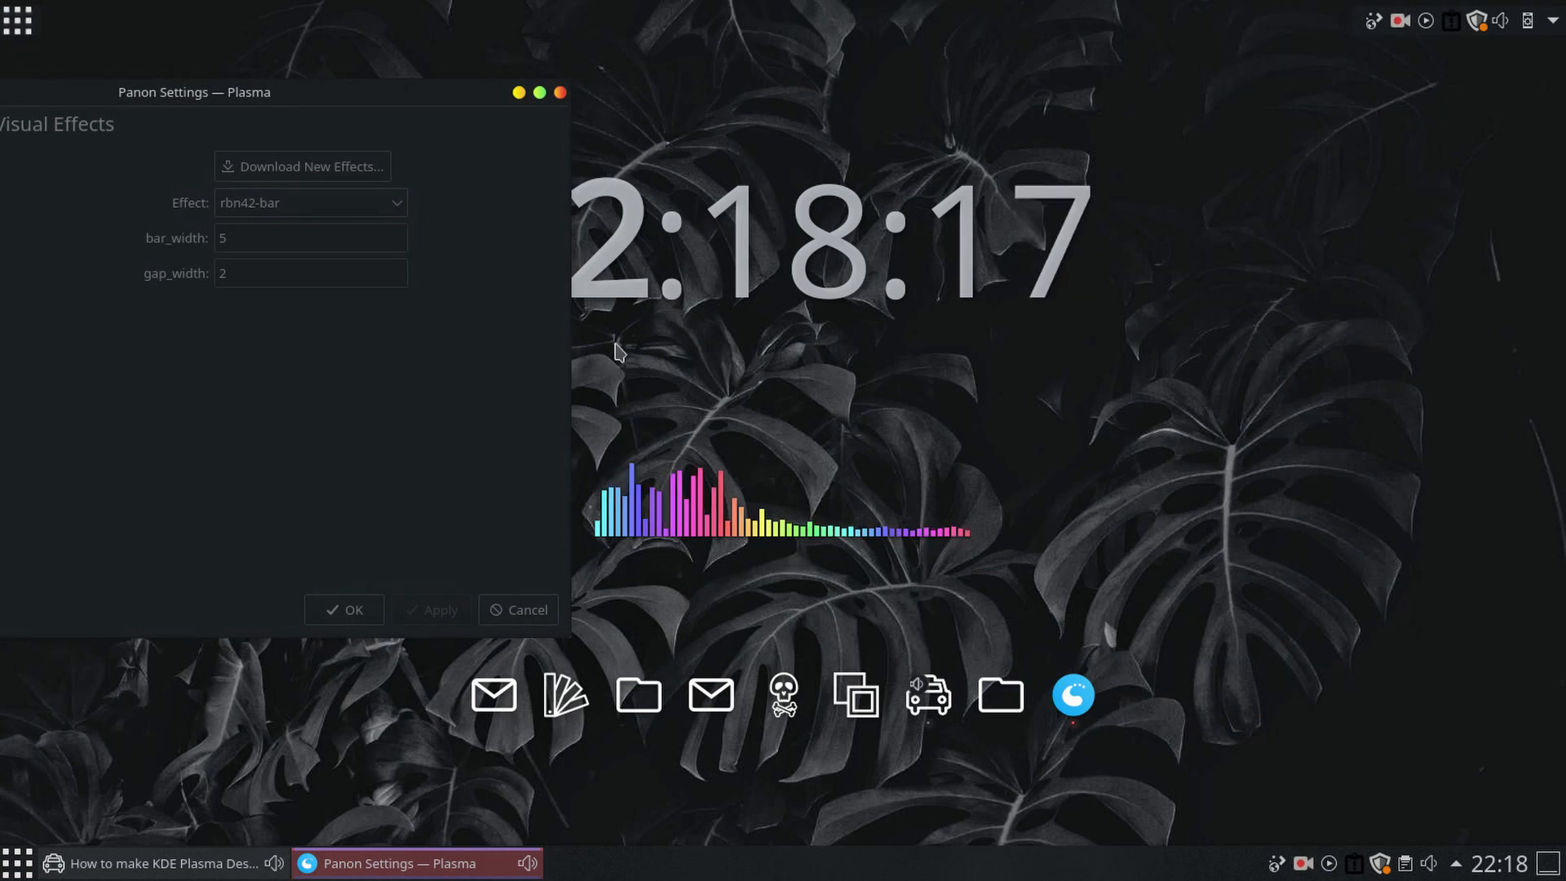
Step: Set the rbn42-bar effect's bar_width to 7 and gap_width to 3, and apply the changes
drag(216, 77, 297, 76)
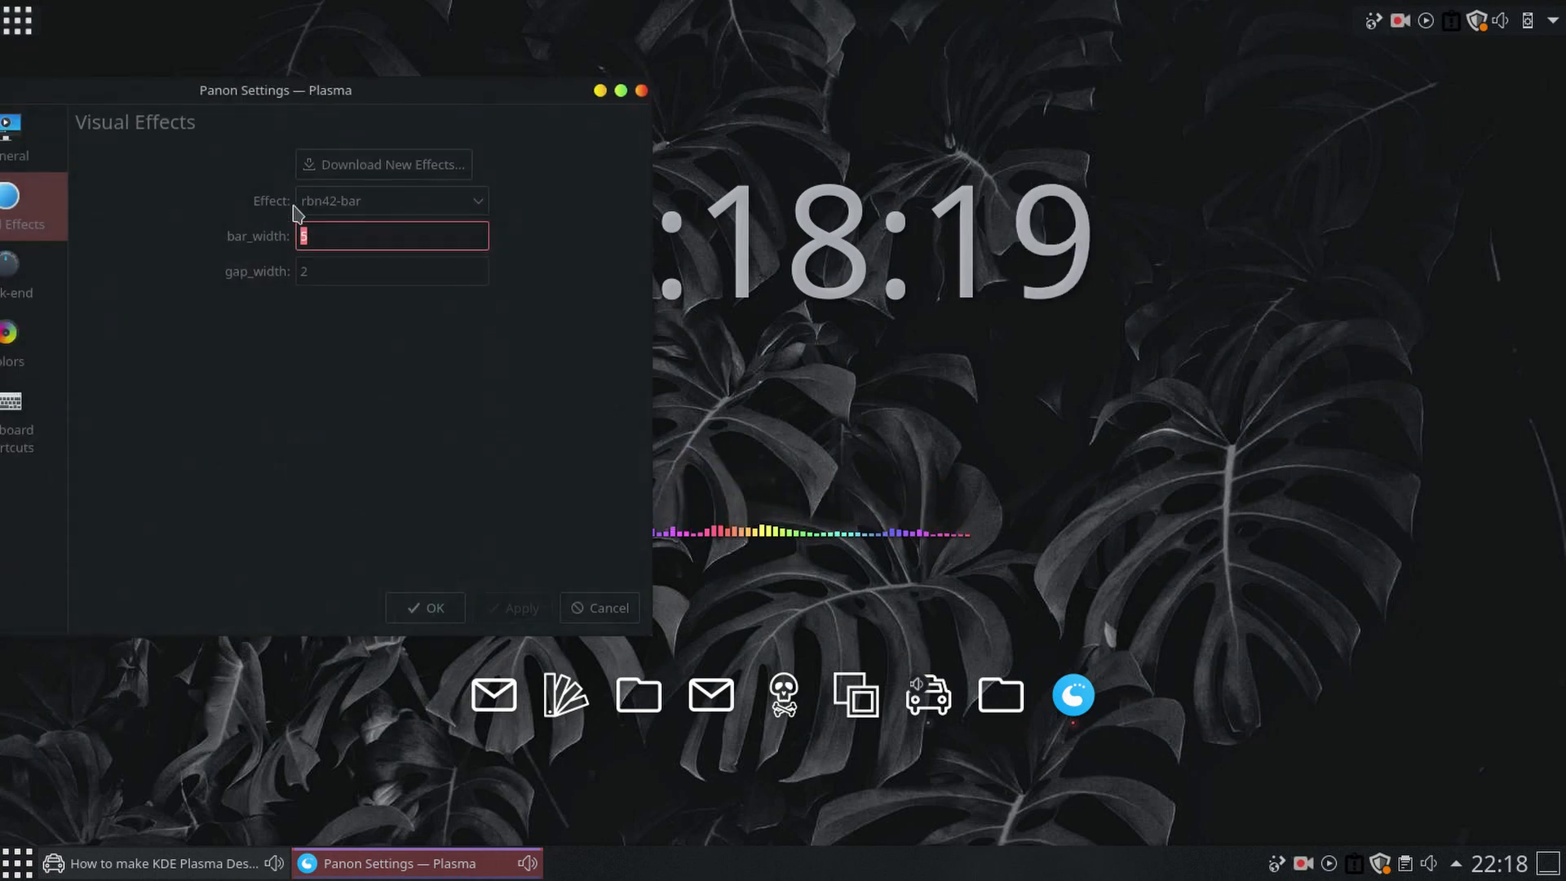
text(7)
click(509, 615)
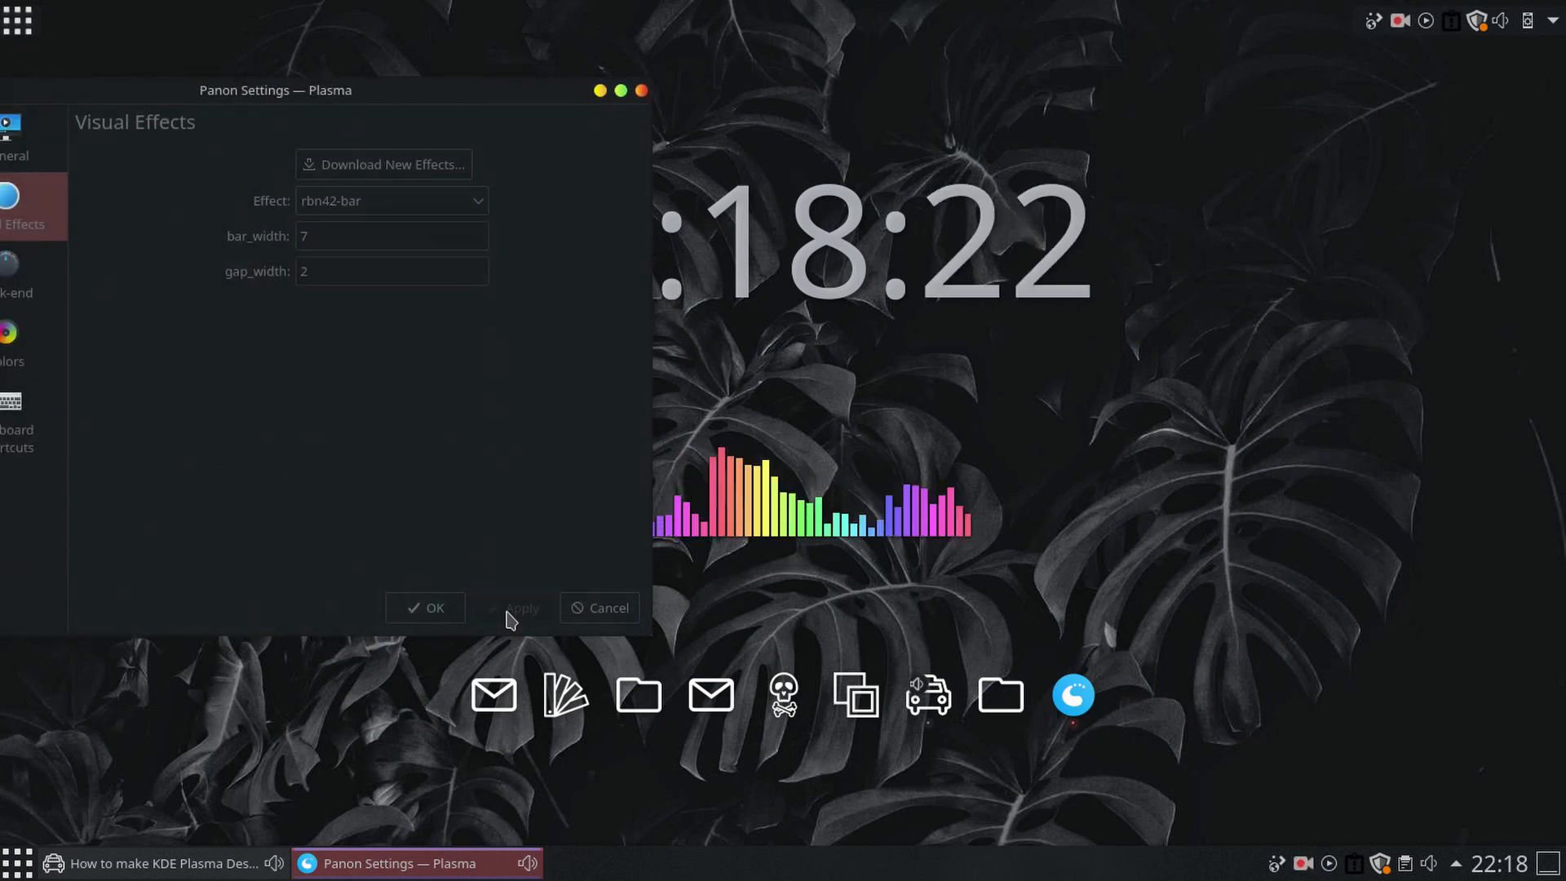
key(Tab)
text(3)
click(529, 612)
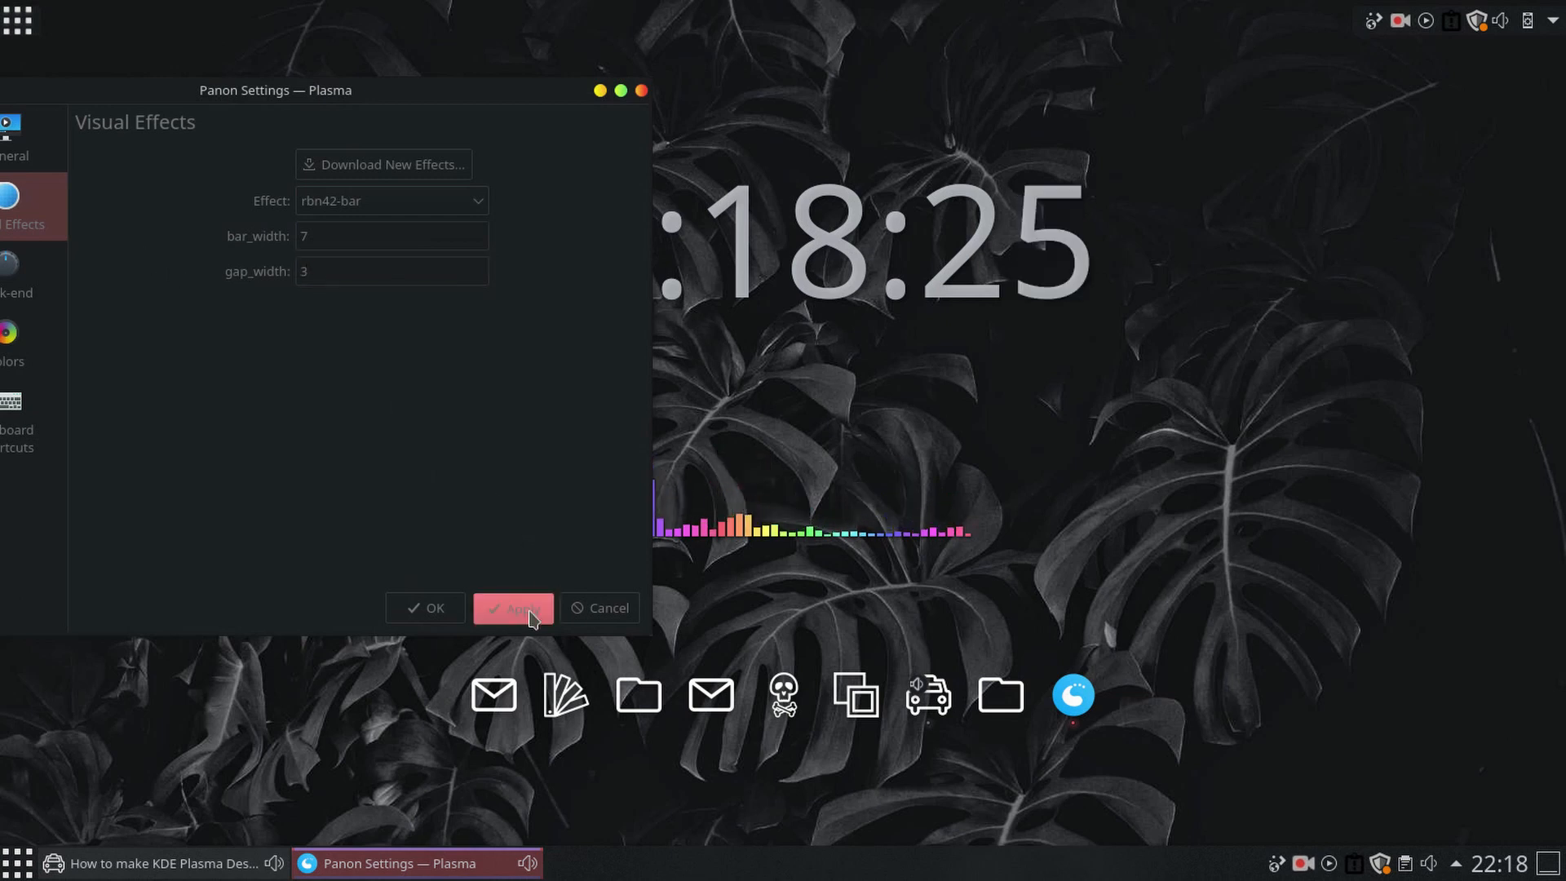
drag(426, 92, 473, 65)
Step: Set the Panon color saturation to 0, apply it, and close the Panon settings
click(72, 309)
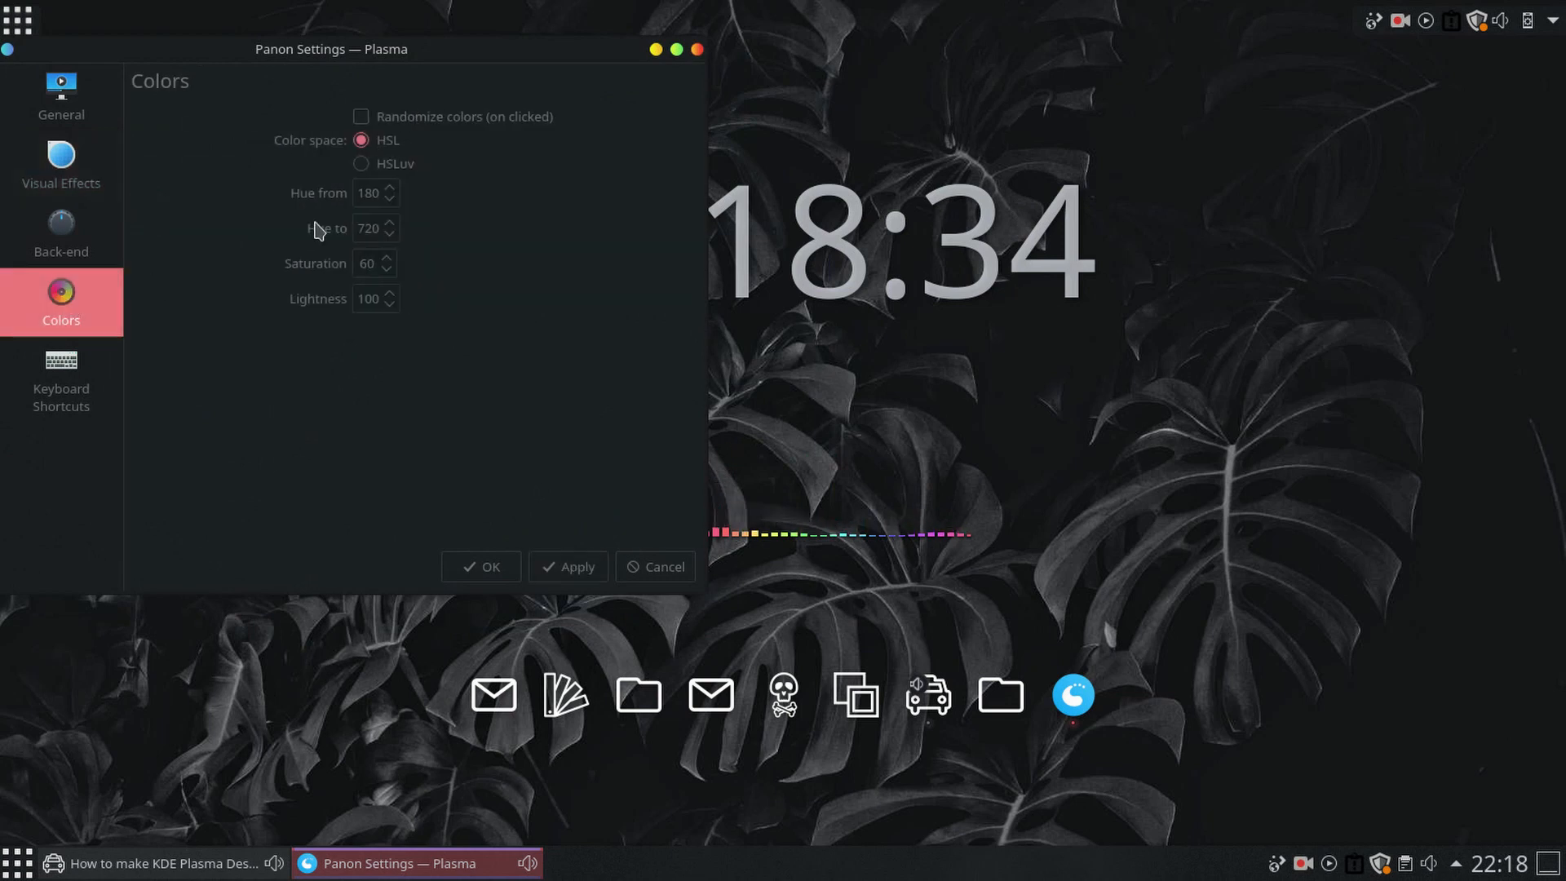
click(377, 264)
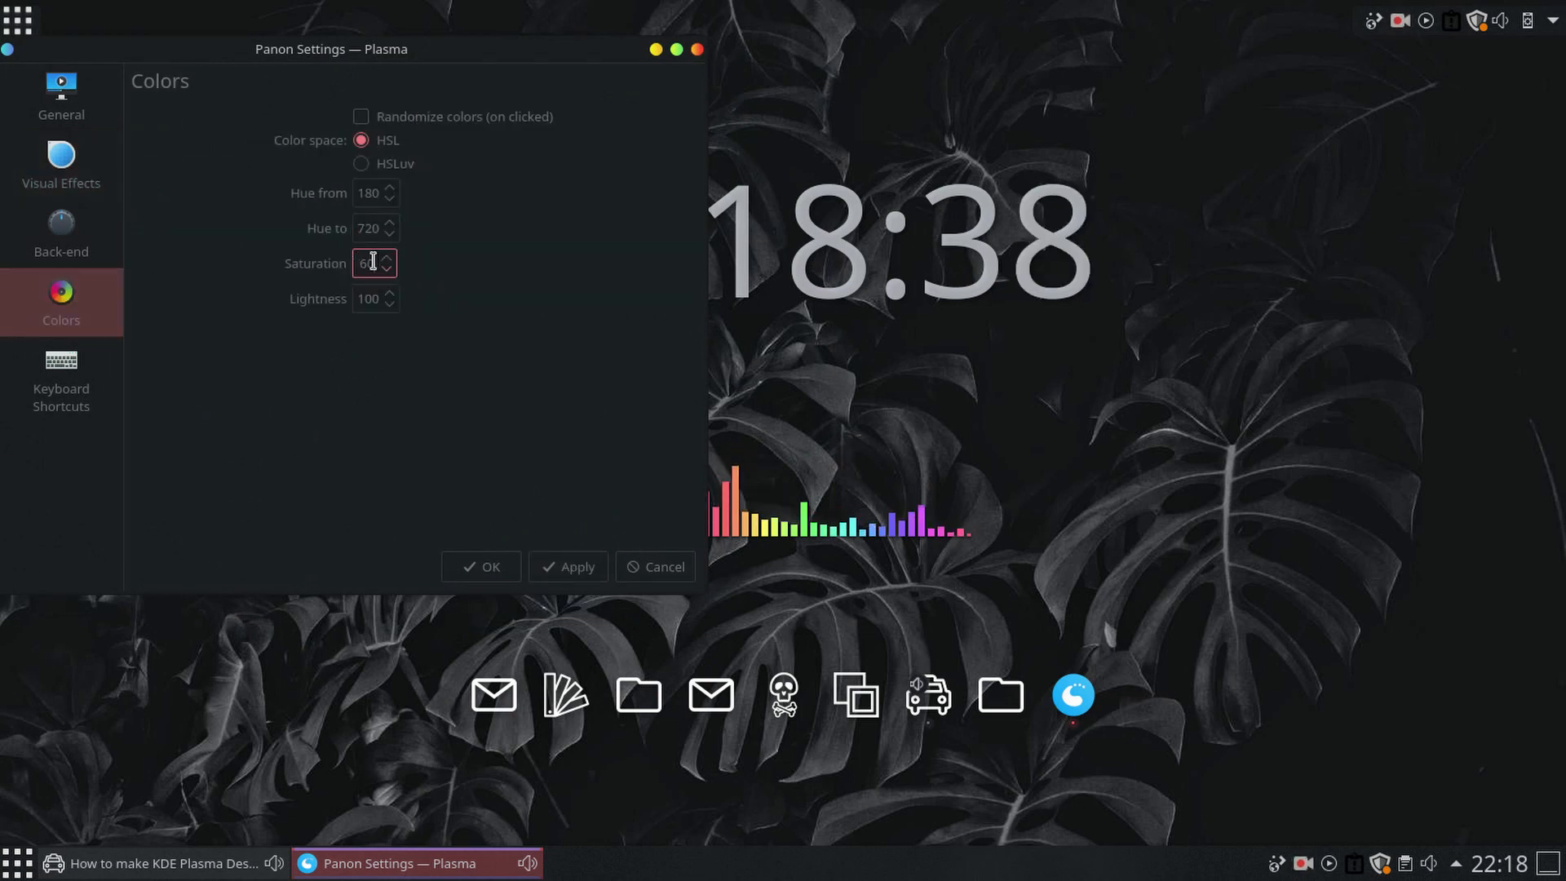
key(BackSpace)
key(BackSpace)
text(0)
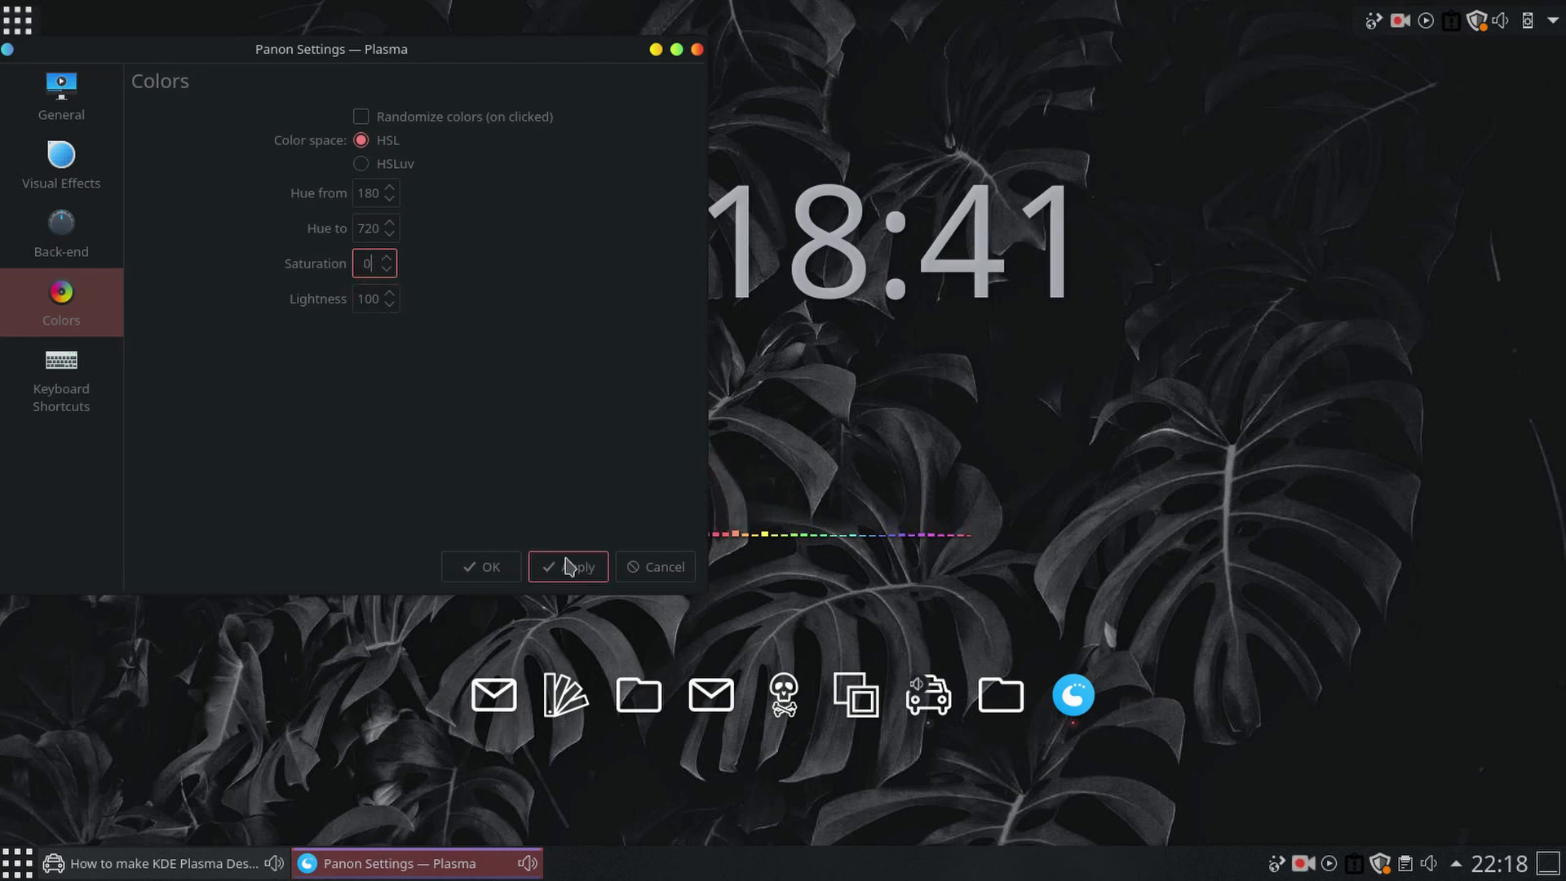
click(568, 566)
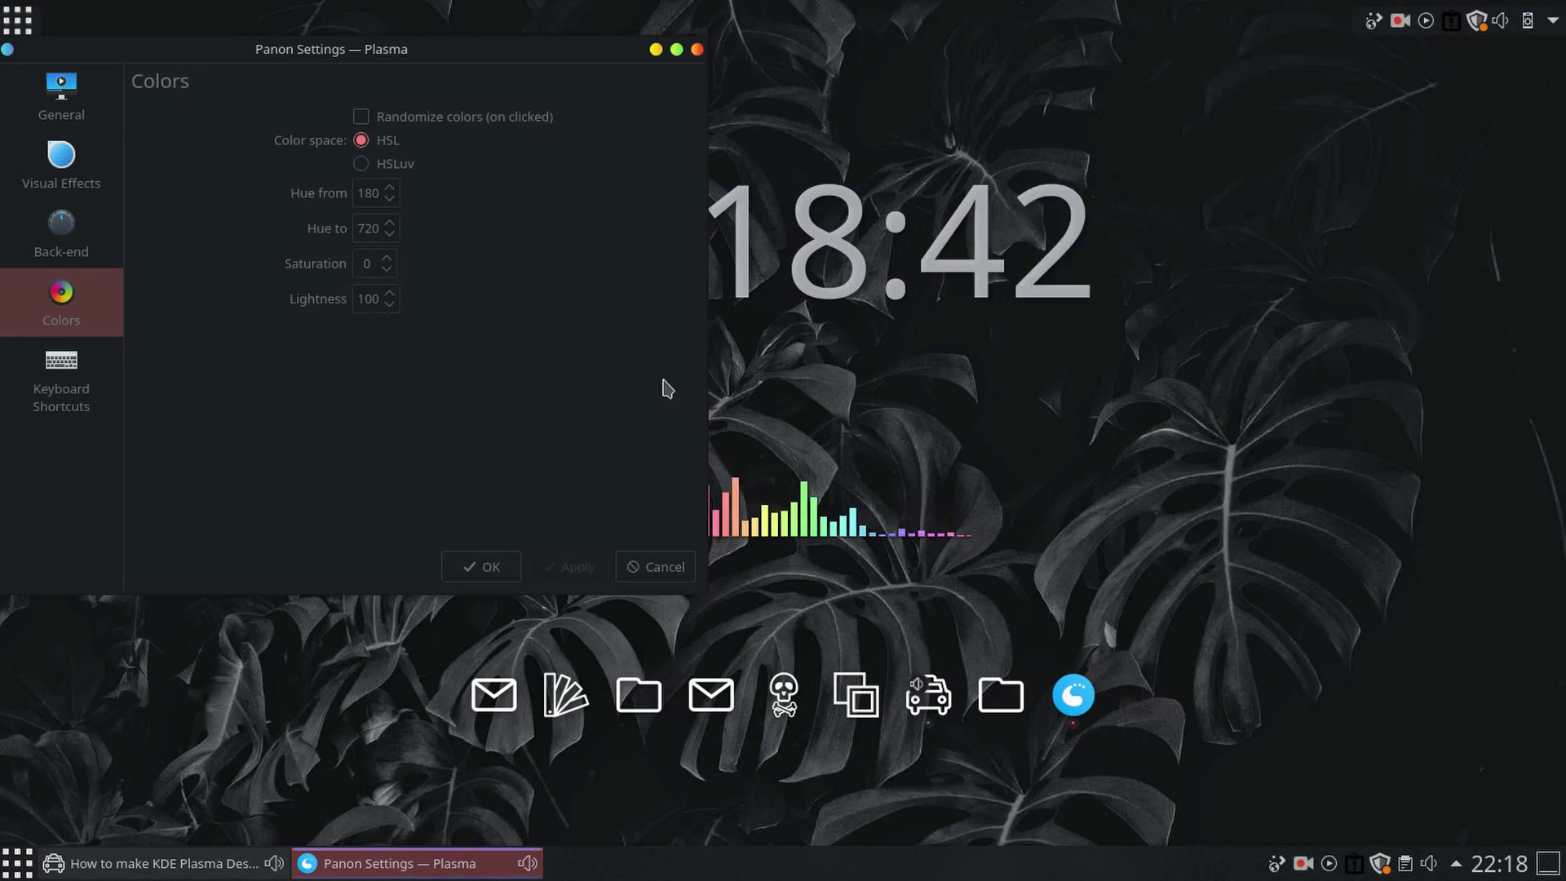
click(657, 51)
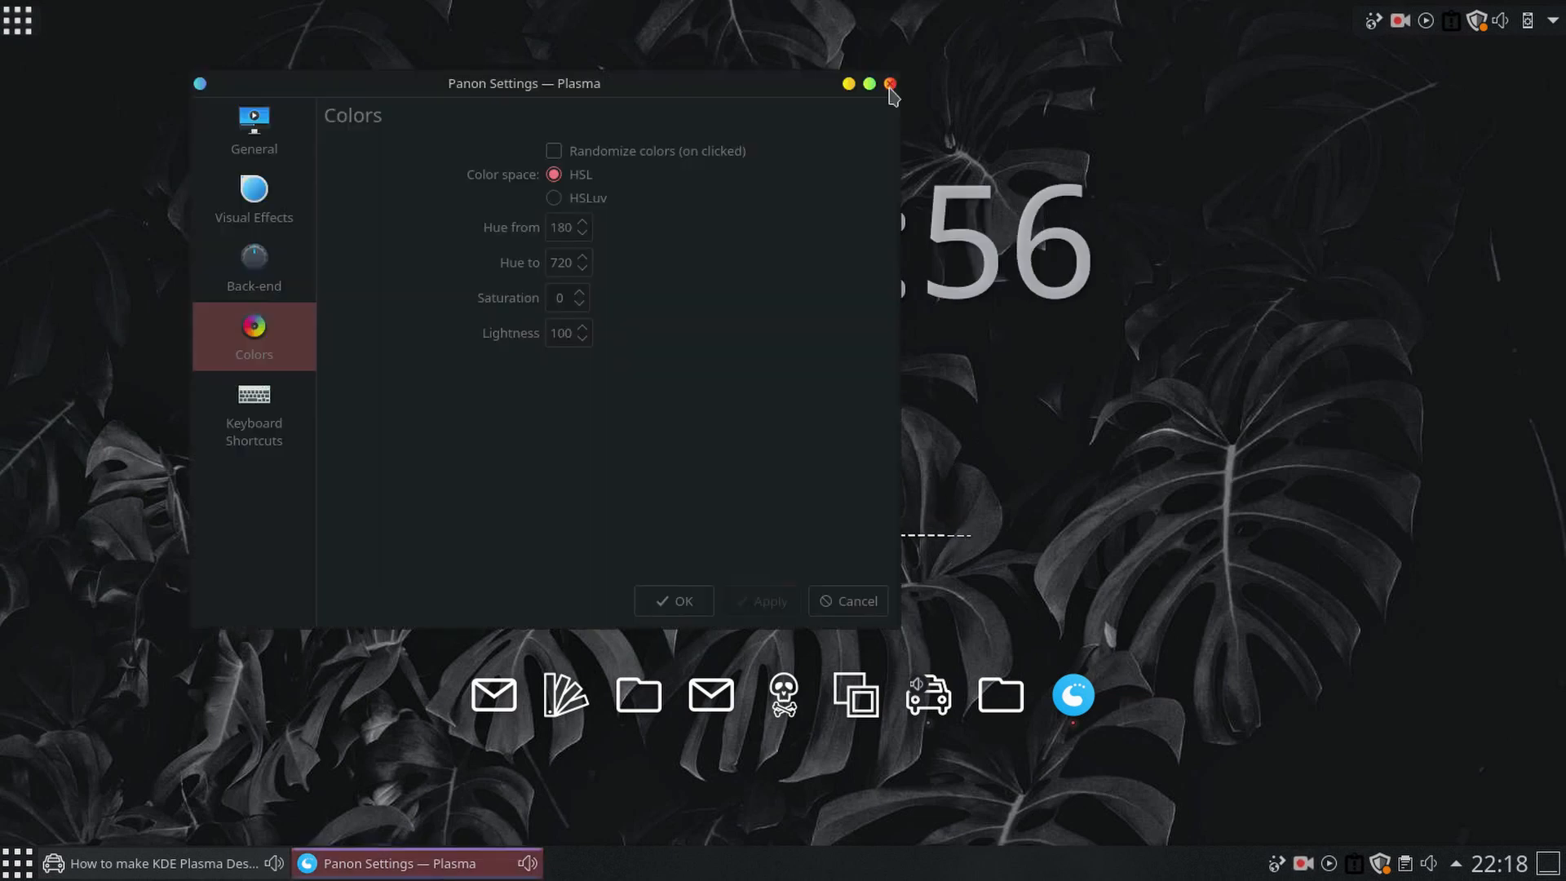
click(886, 80)
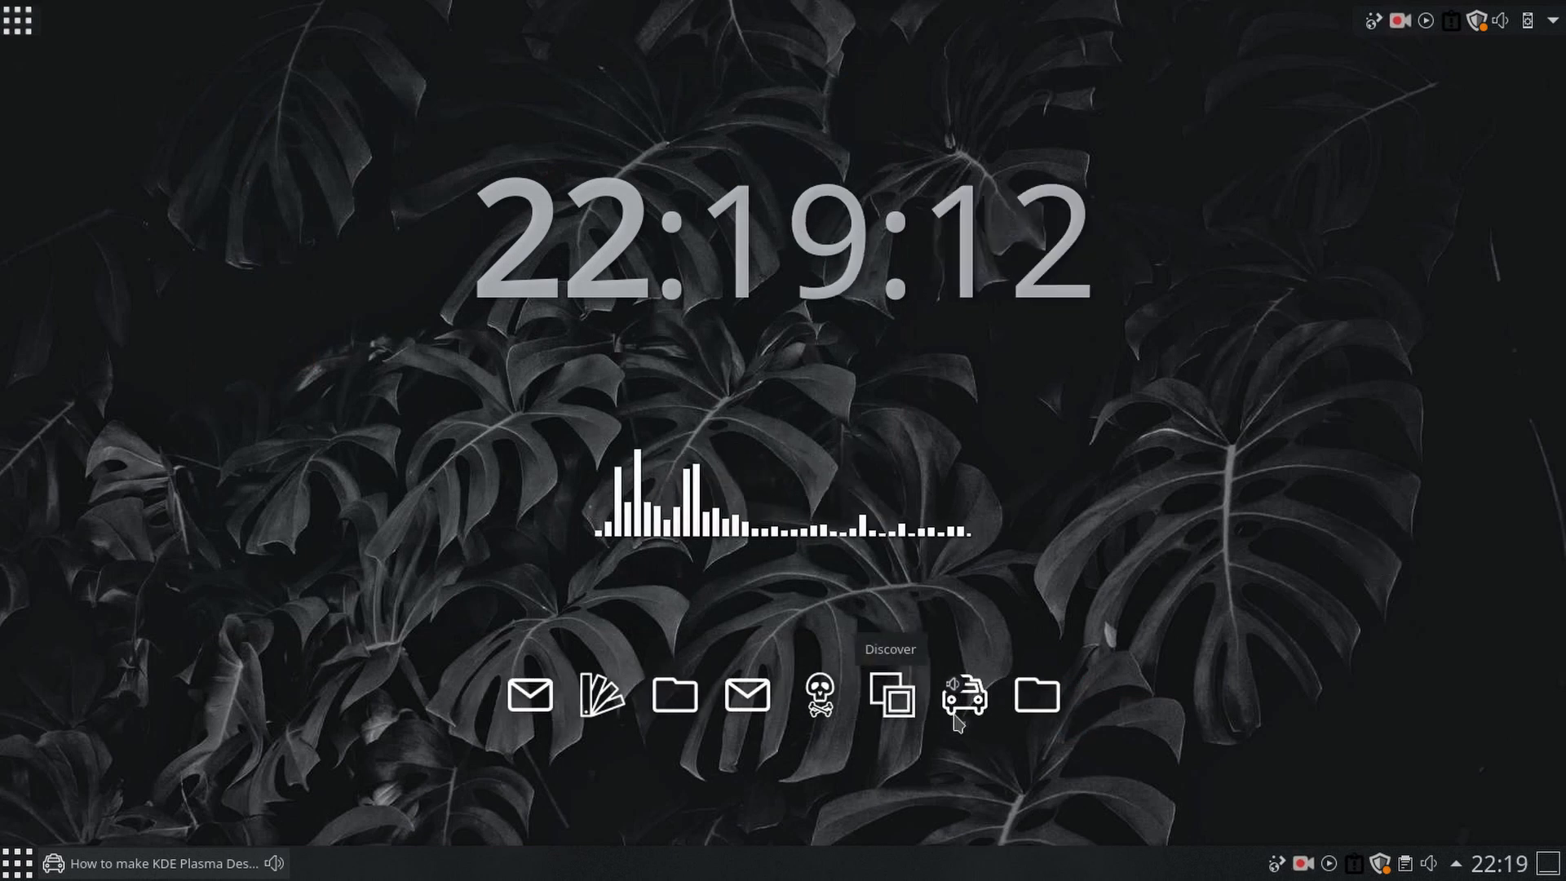
Step: Edit the Latte icon dock: set its absolute size to 39 px, maximum length to 83 %, and screen margin to about 200 px
right_click(965, 700)
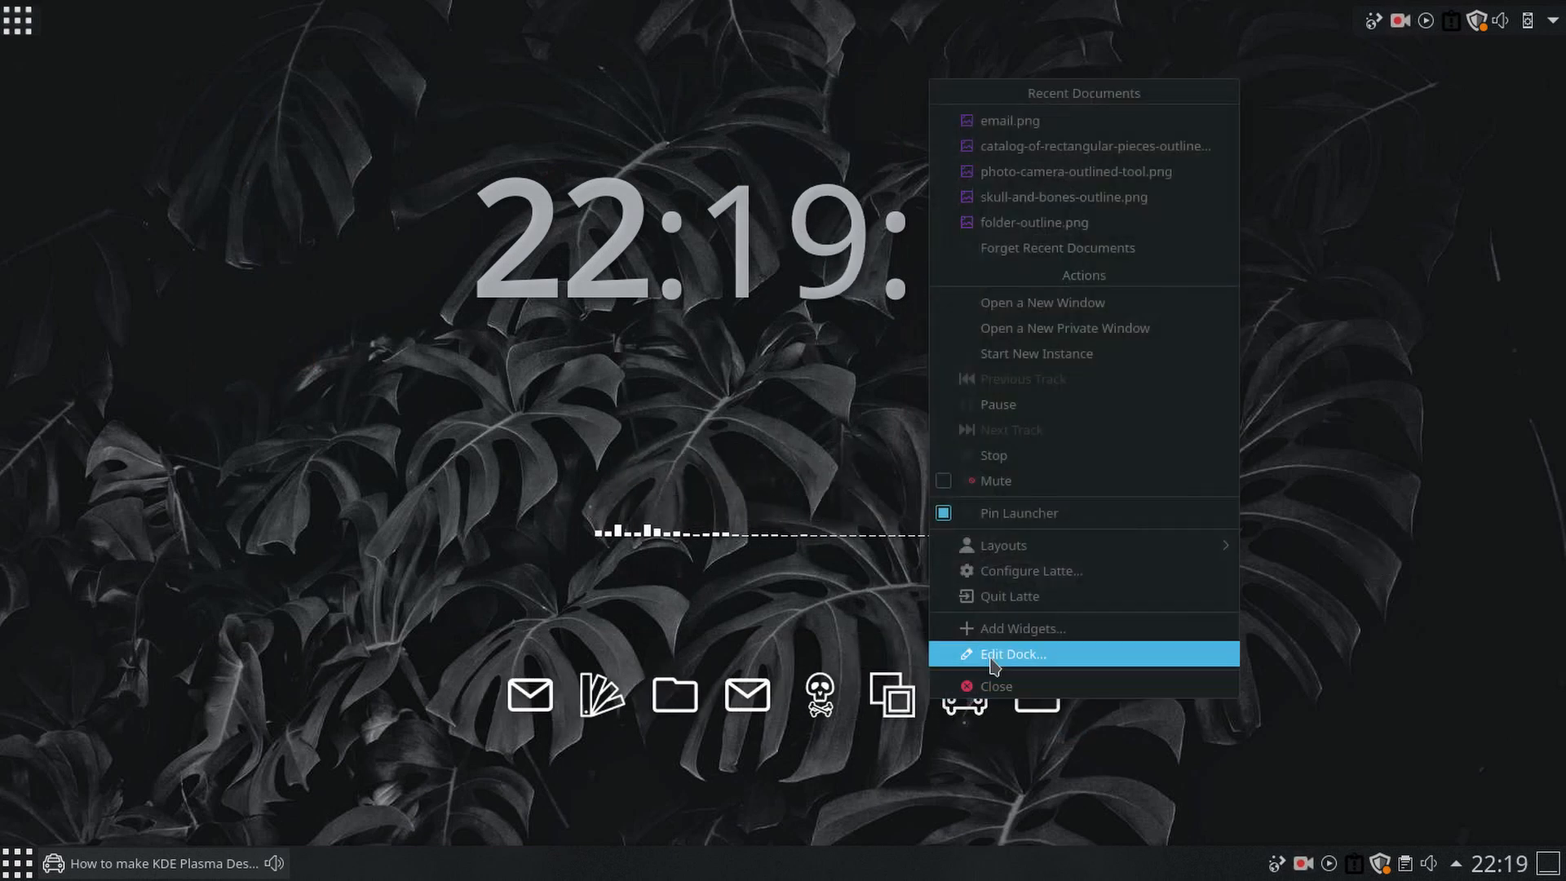
click(993, 663)
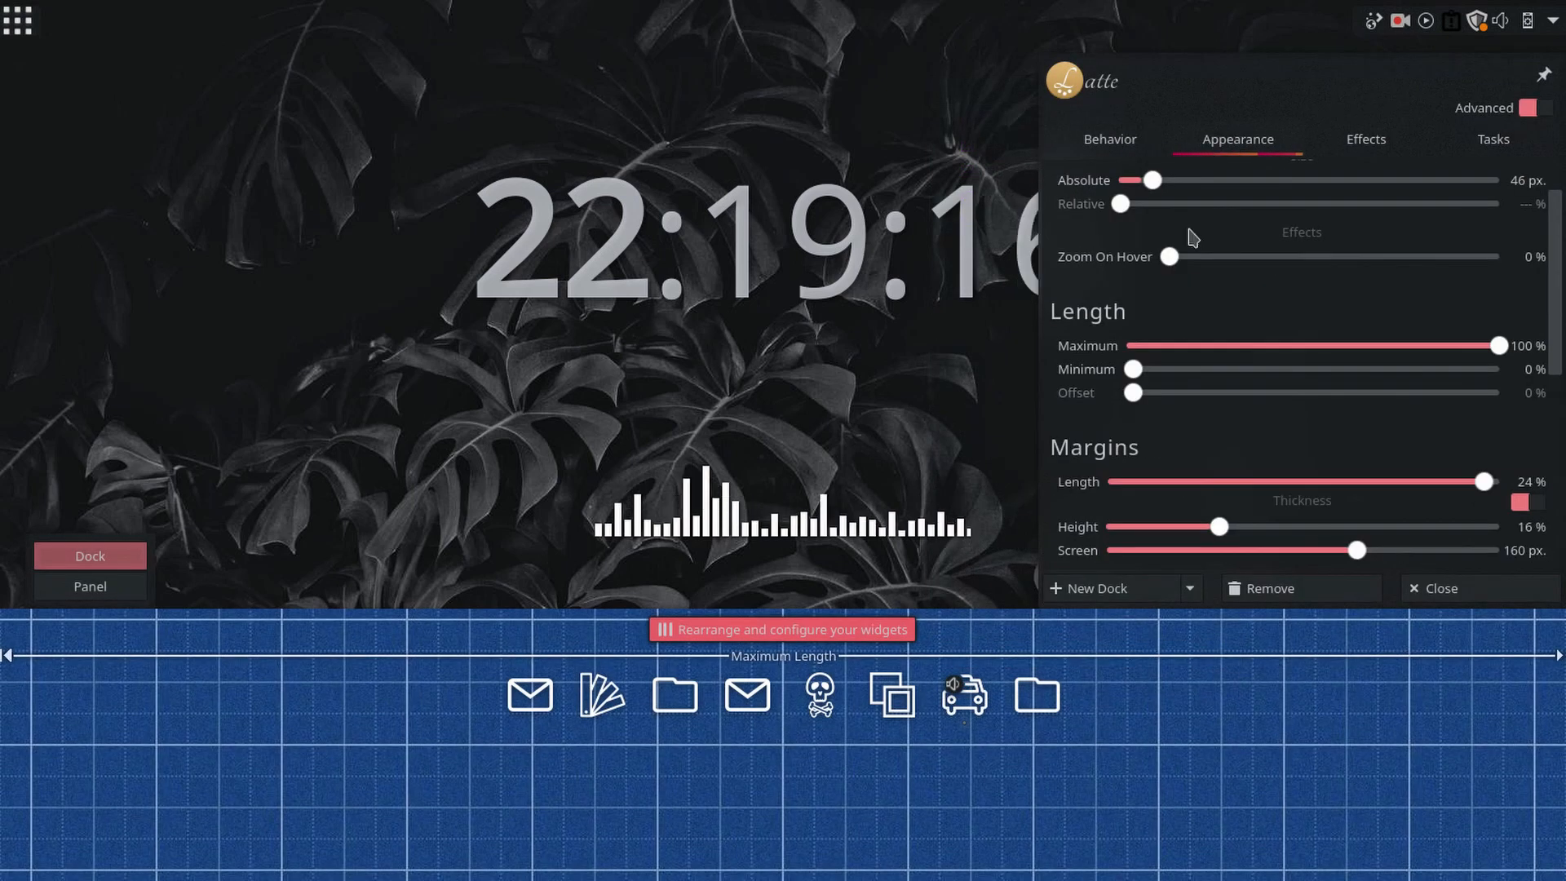
scroll(1072, 282, up, 1)
click(1120, 262)
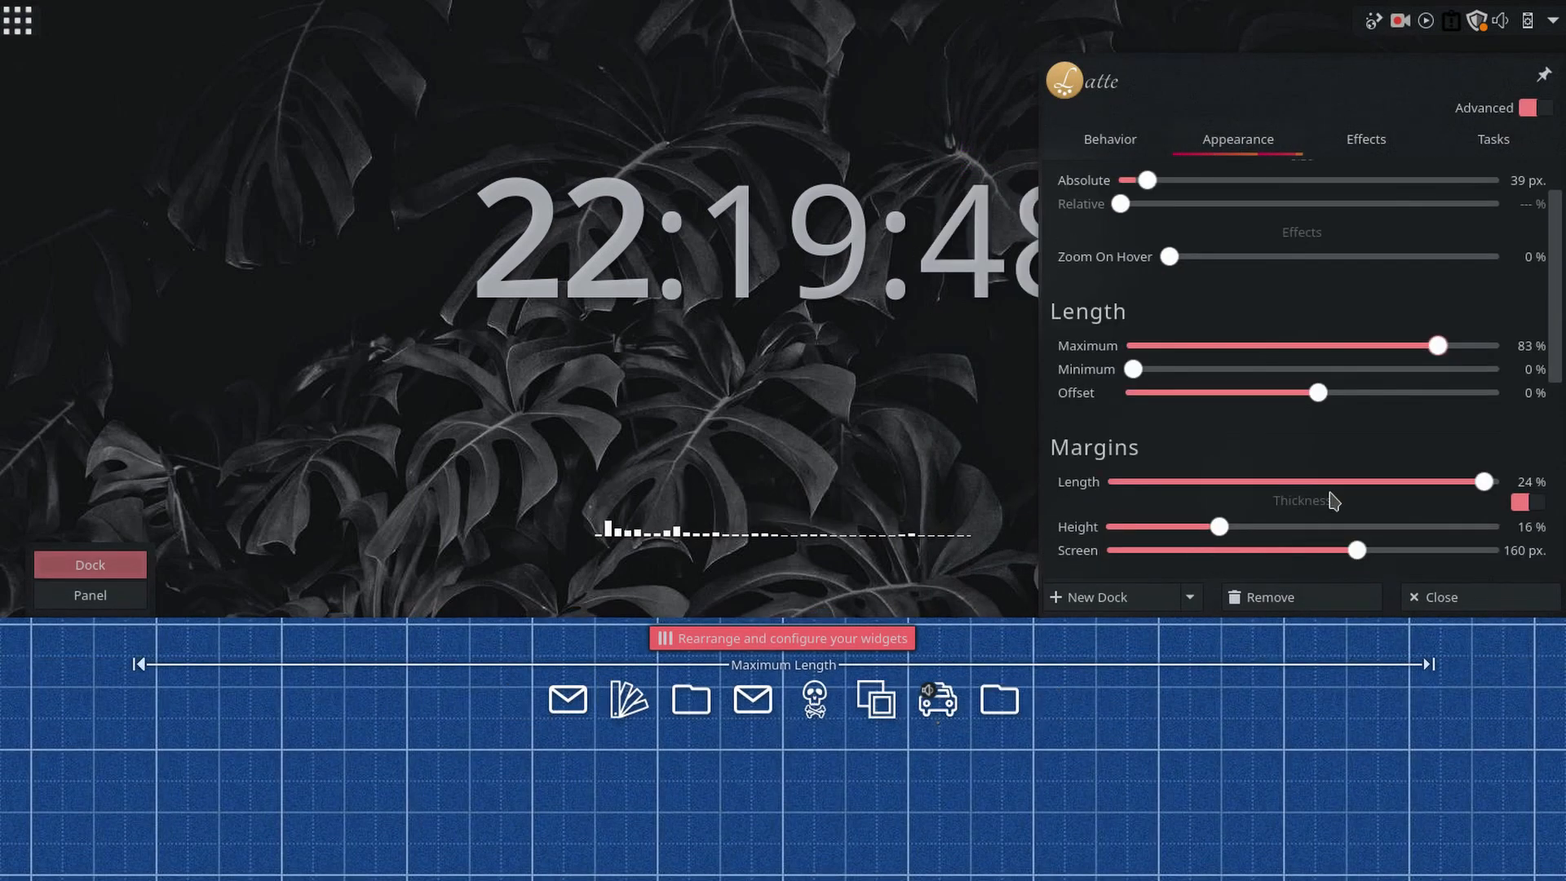
scroll(1287, 501, down, 2)
drag(1358, 433, 1392, 434)
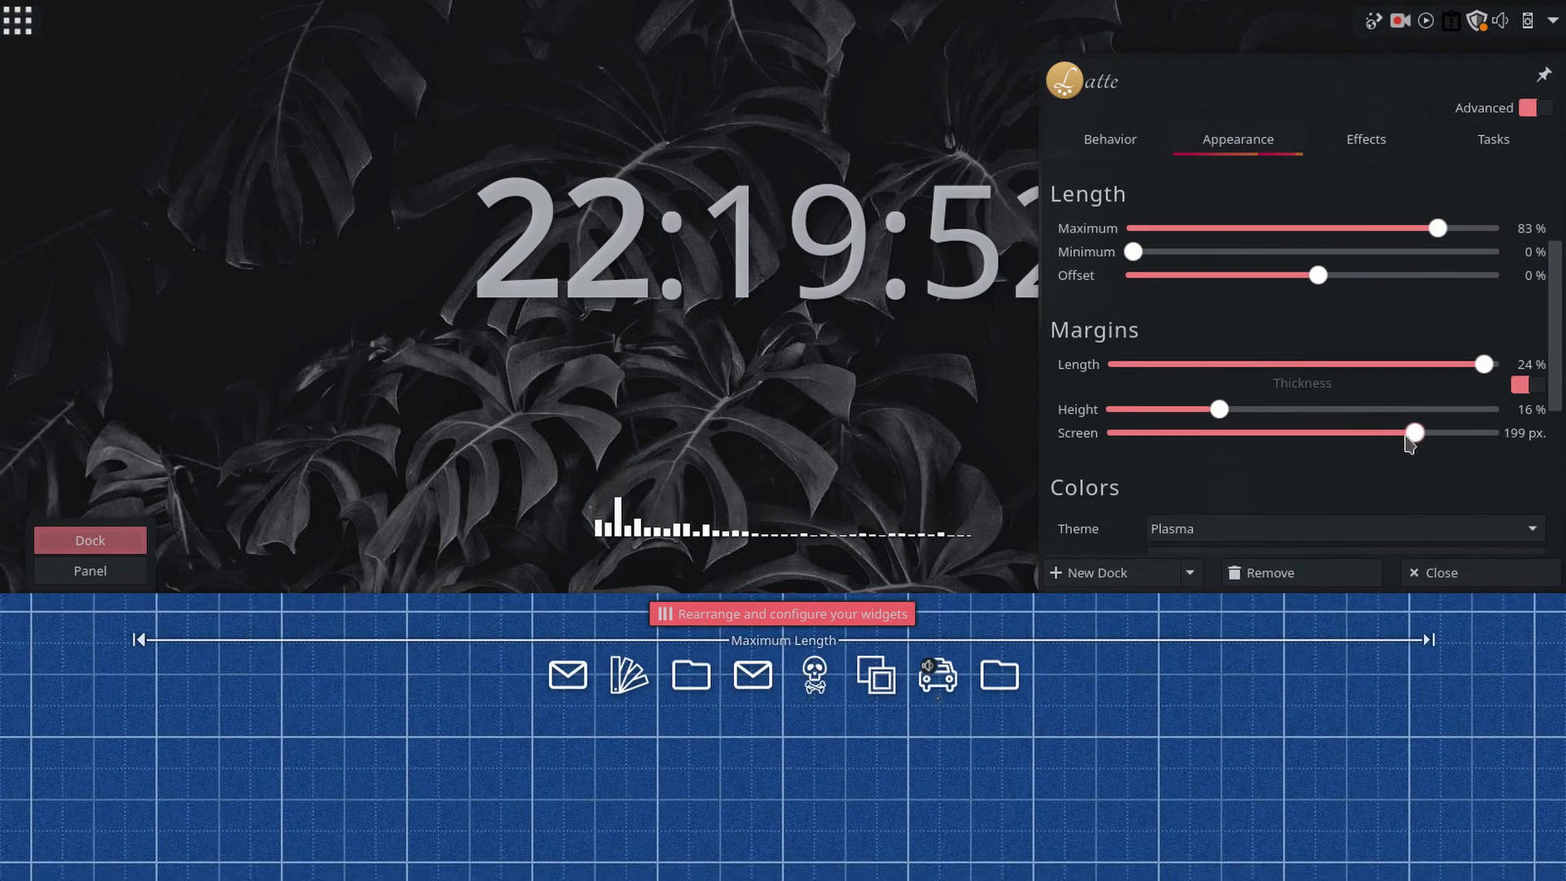
Step: Set the icon dock's visibility to Windows Always Cover and leave dock editing
click(1112, 140)
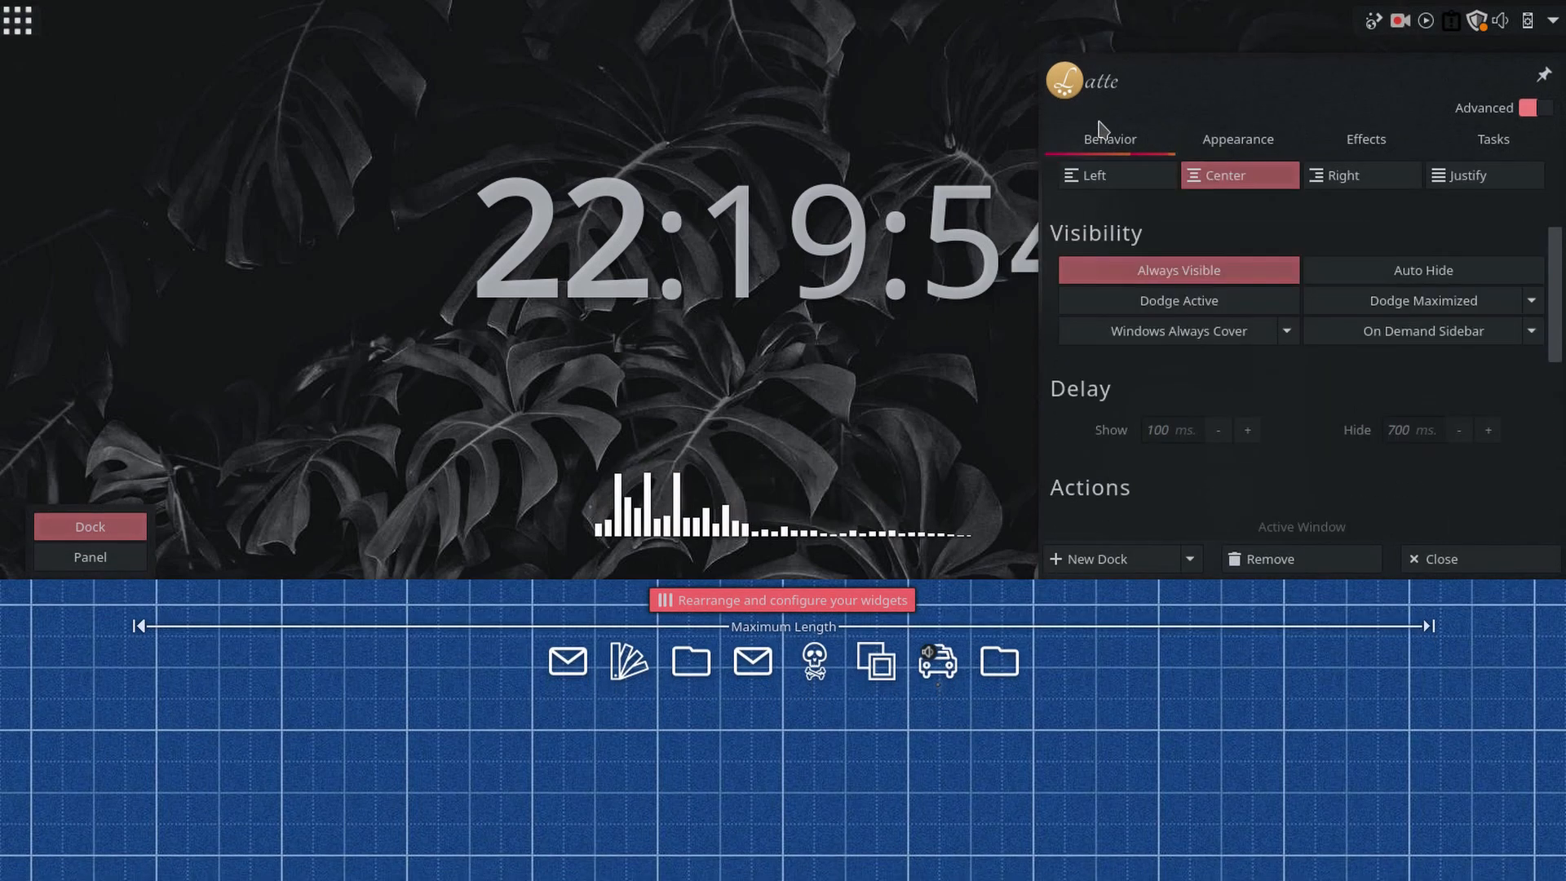
click(1216, 333)
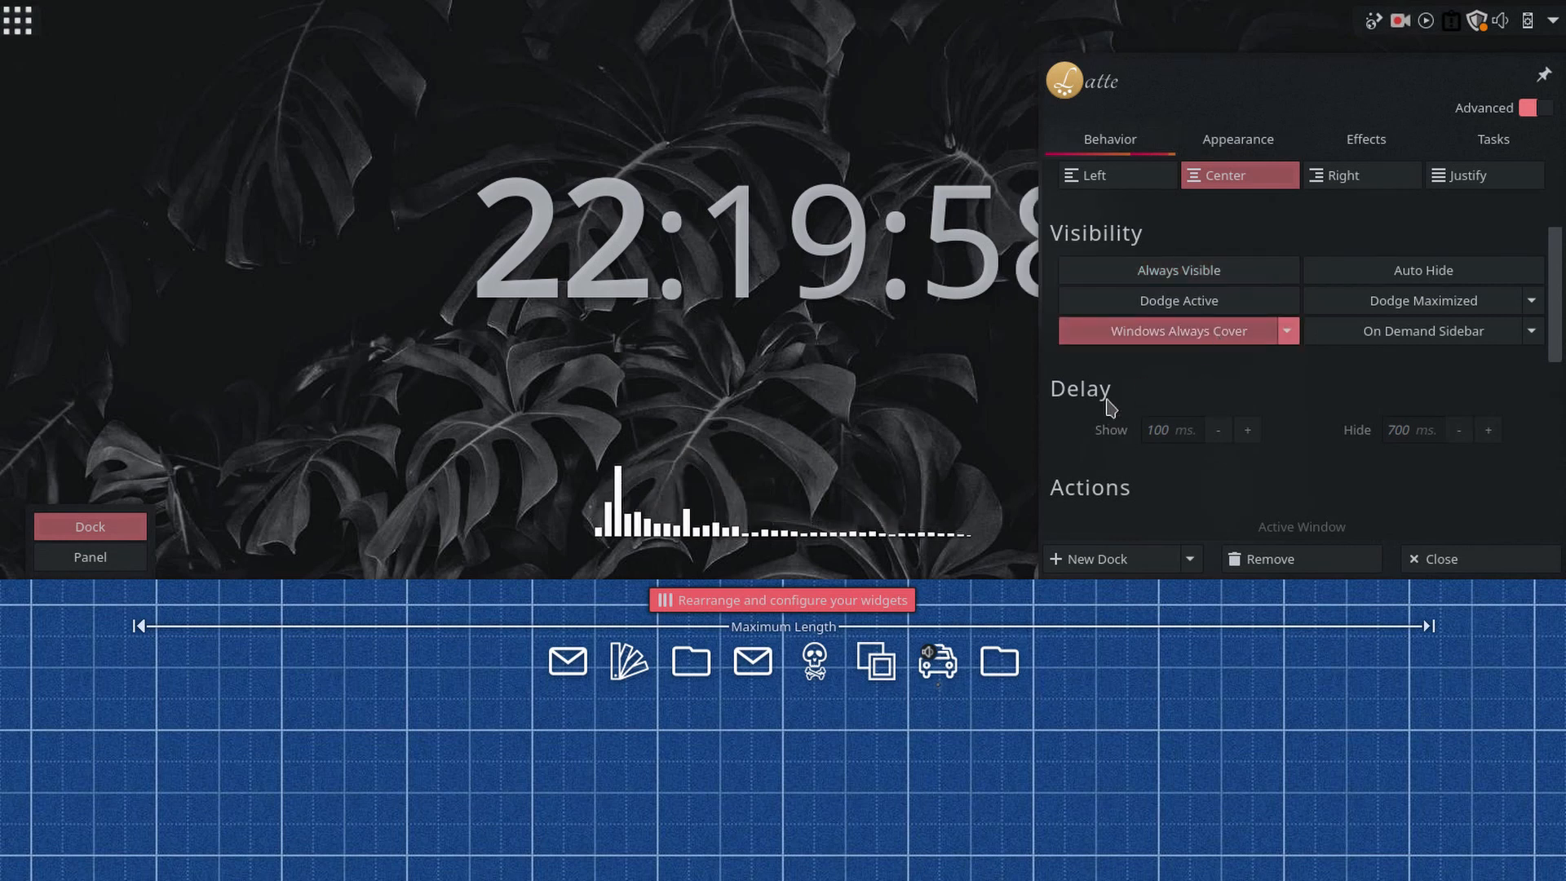
click(984, 408)
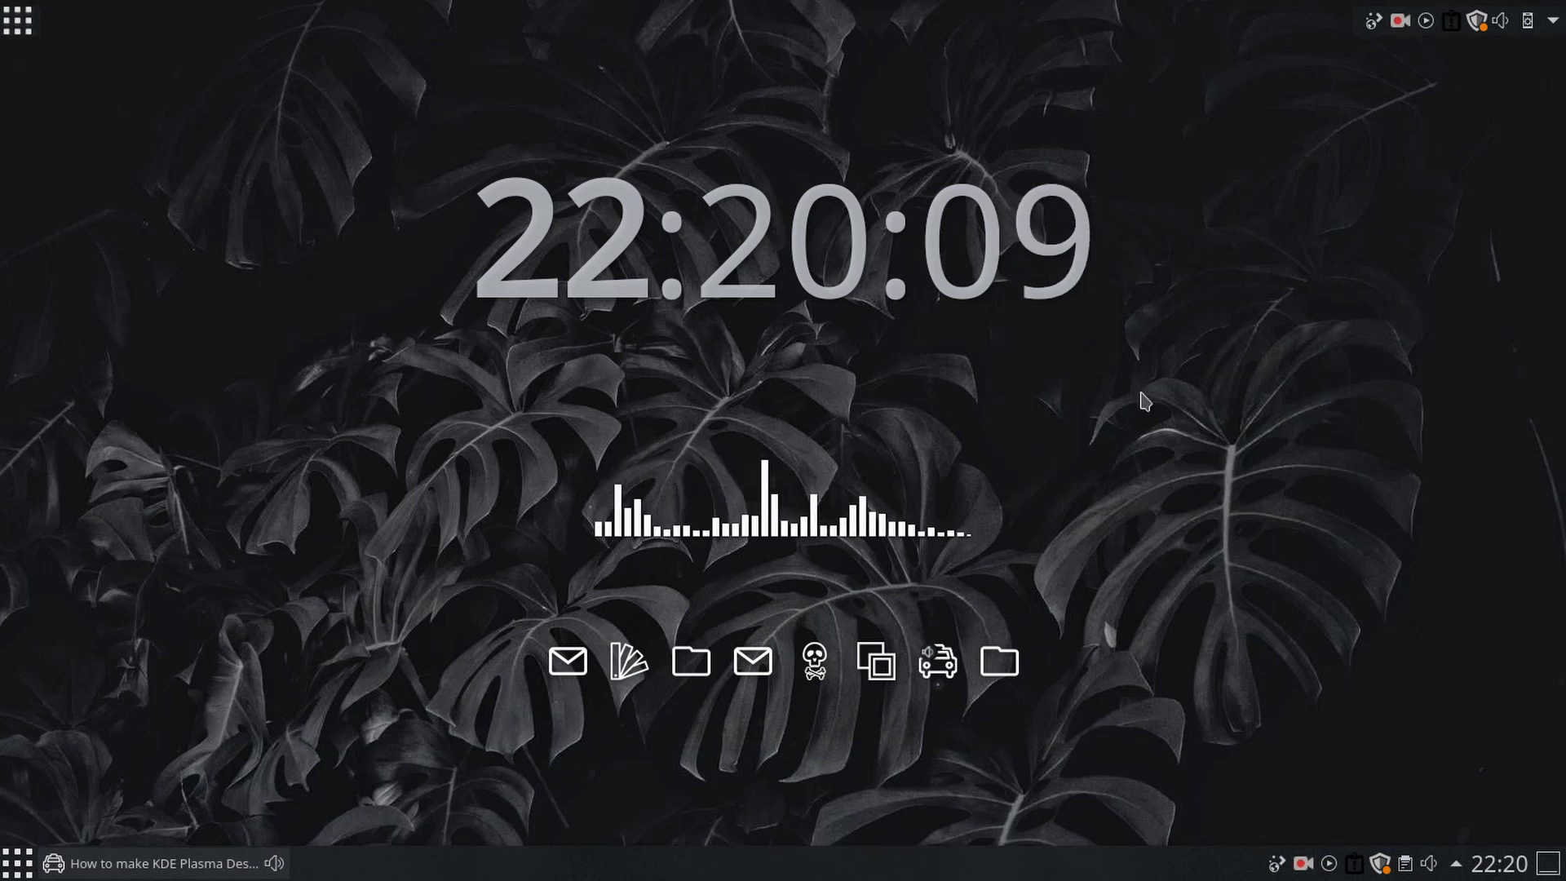
Step: Edit the desktop layout to enlarge the clock widget slightly and place it a little lower, still centered
right_click(944, 246)
click(997, 292)
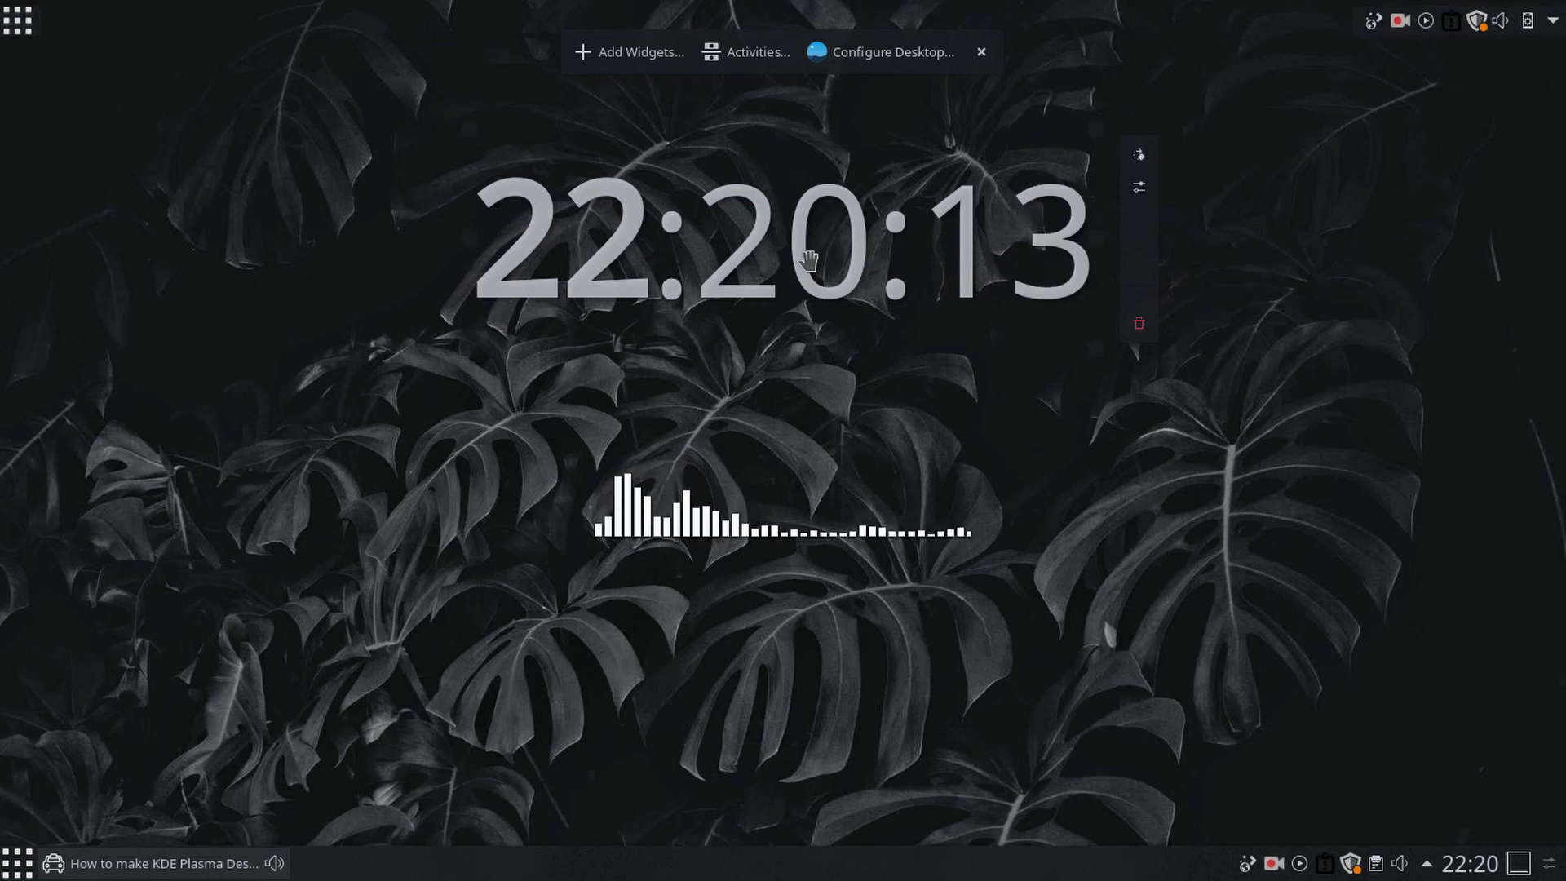
drag(807, 260, 824, 281)
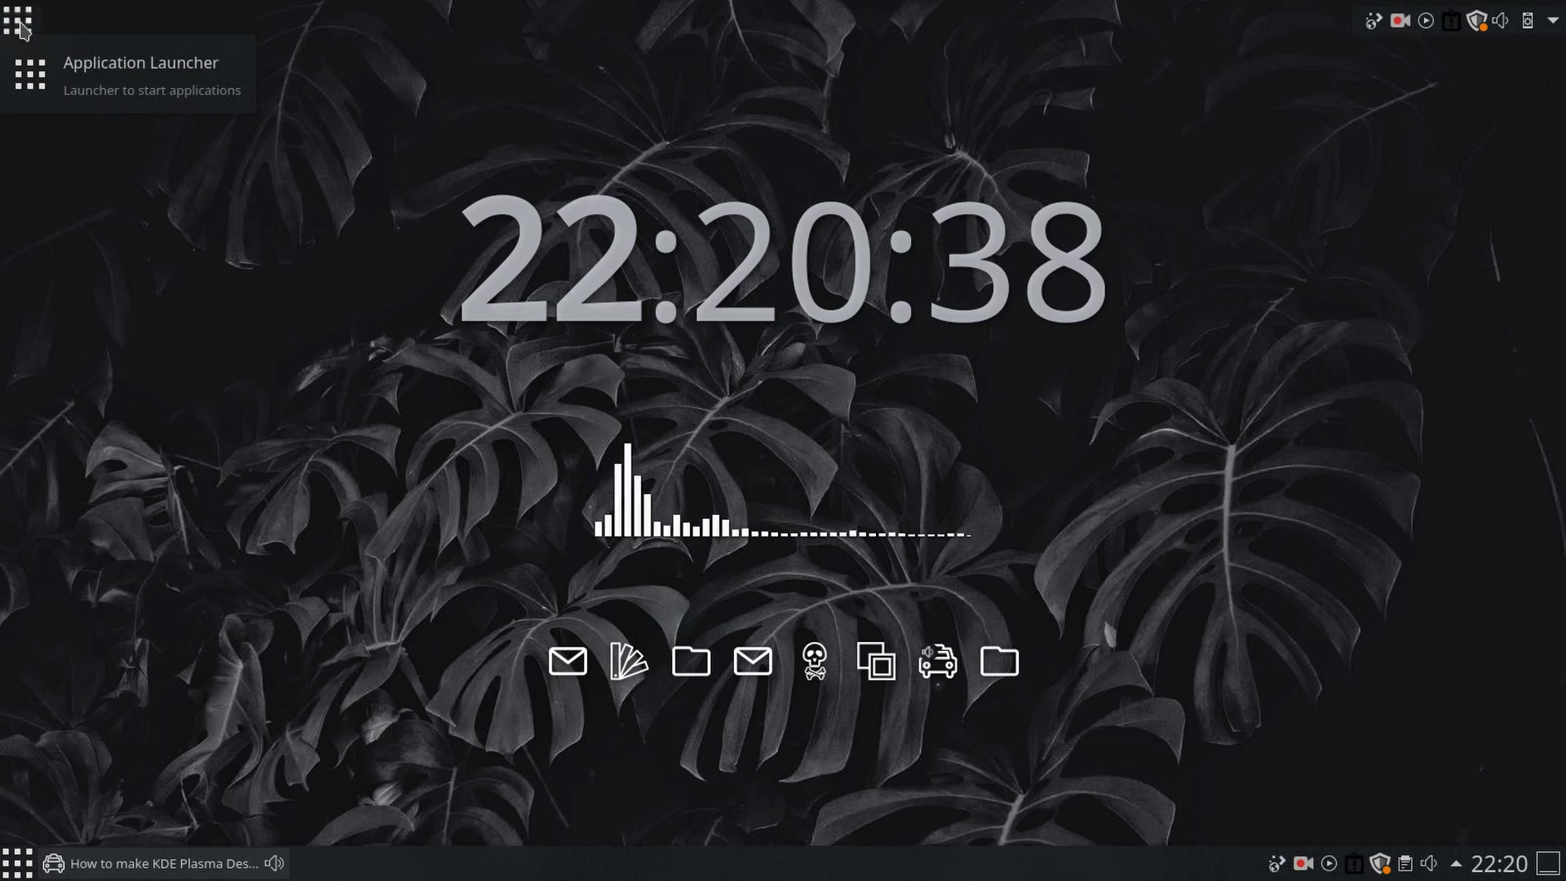
Step: Find the Application Menu widget with the search "appli", add it to the top dock beside the existing launcher, and open it to check
right_click(694, 660)
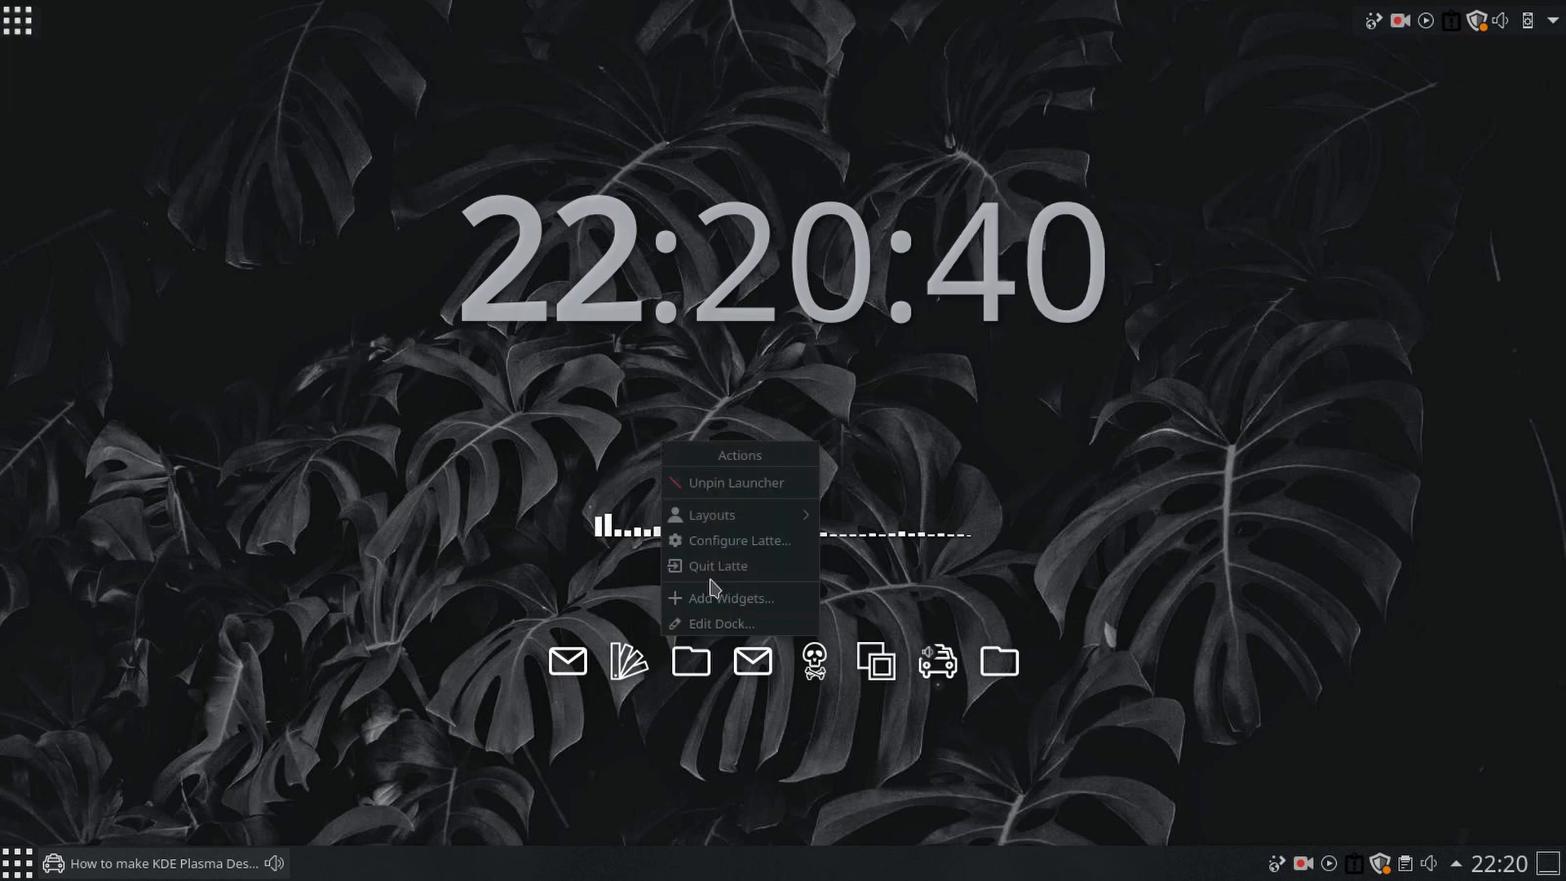
click(716, 598)
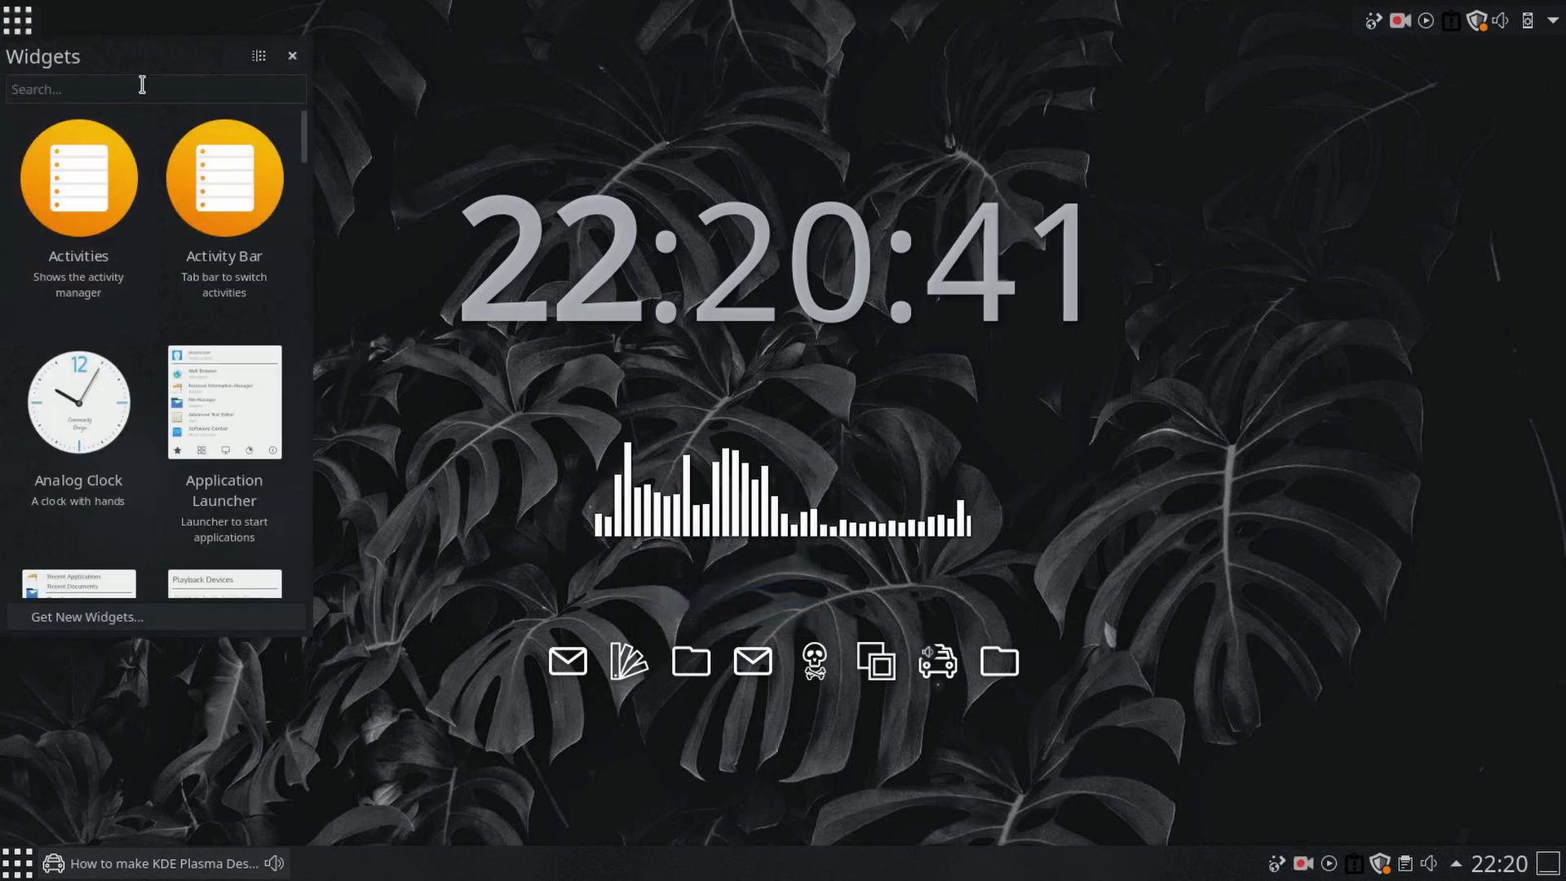
text(a)
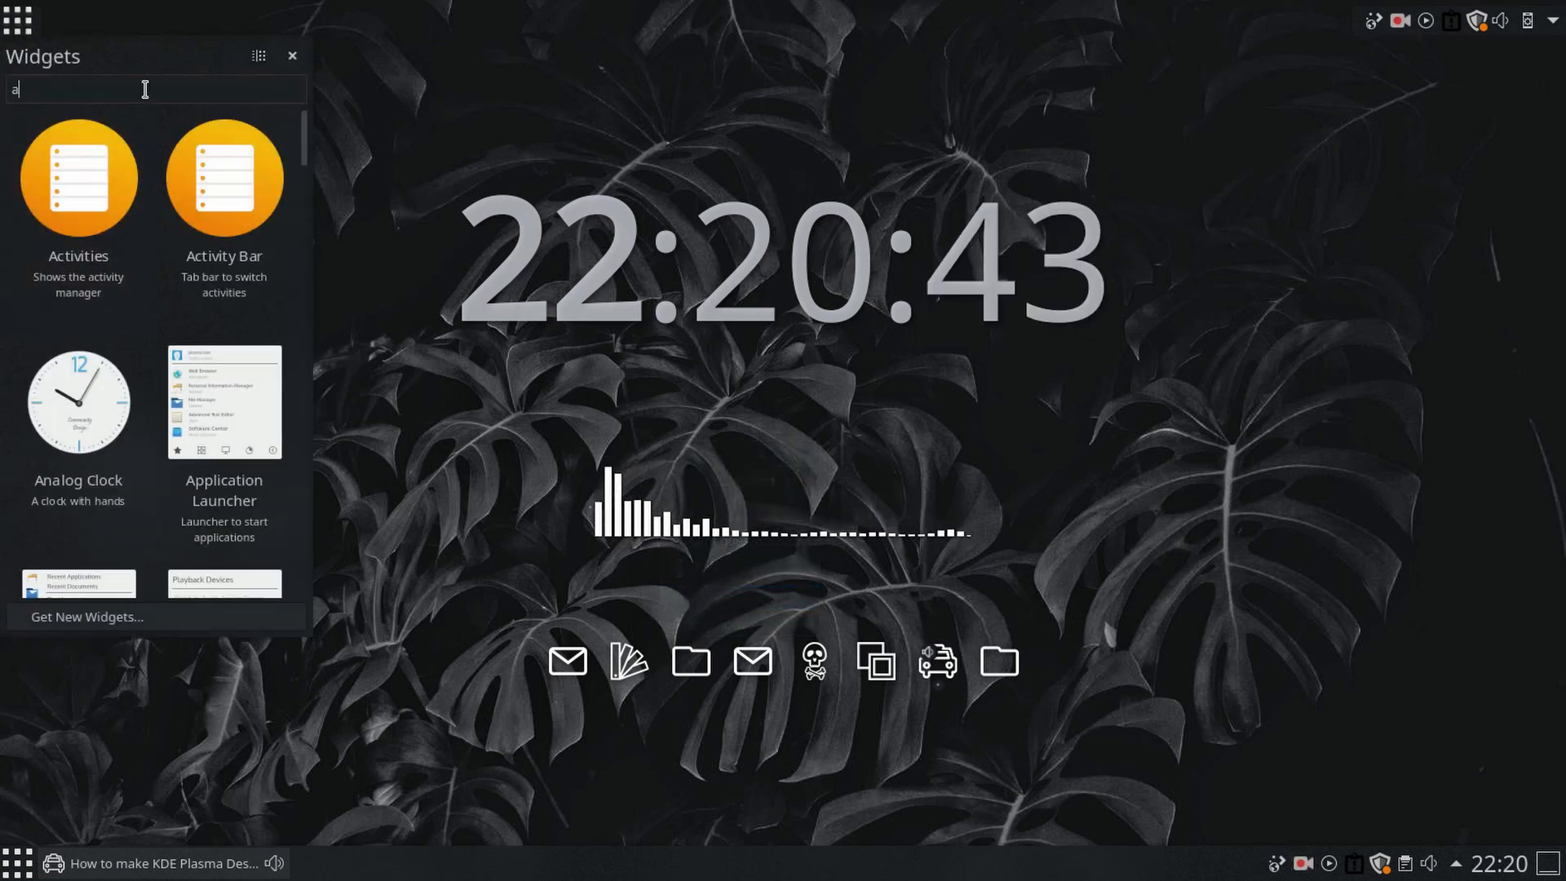
text(ppli)
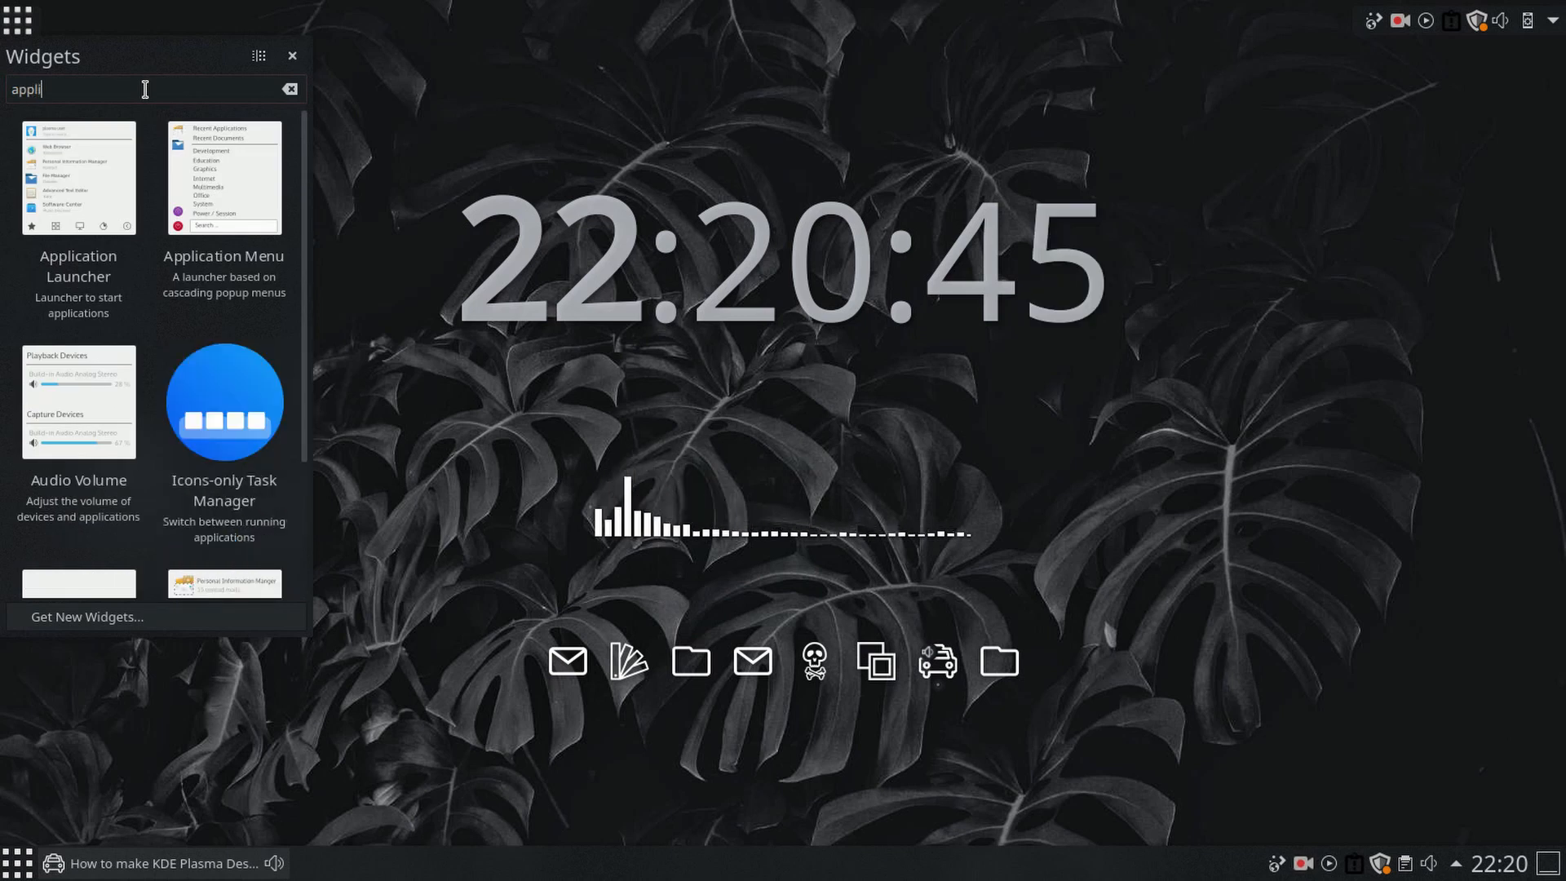
drag(241, 245, 46, 20)
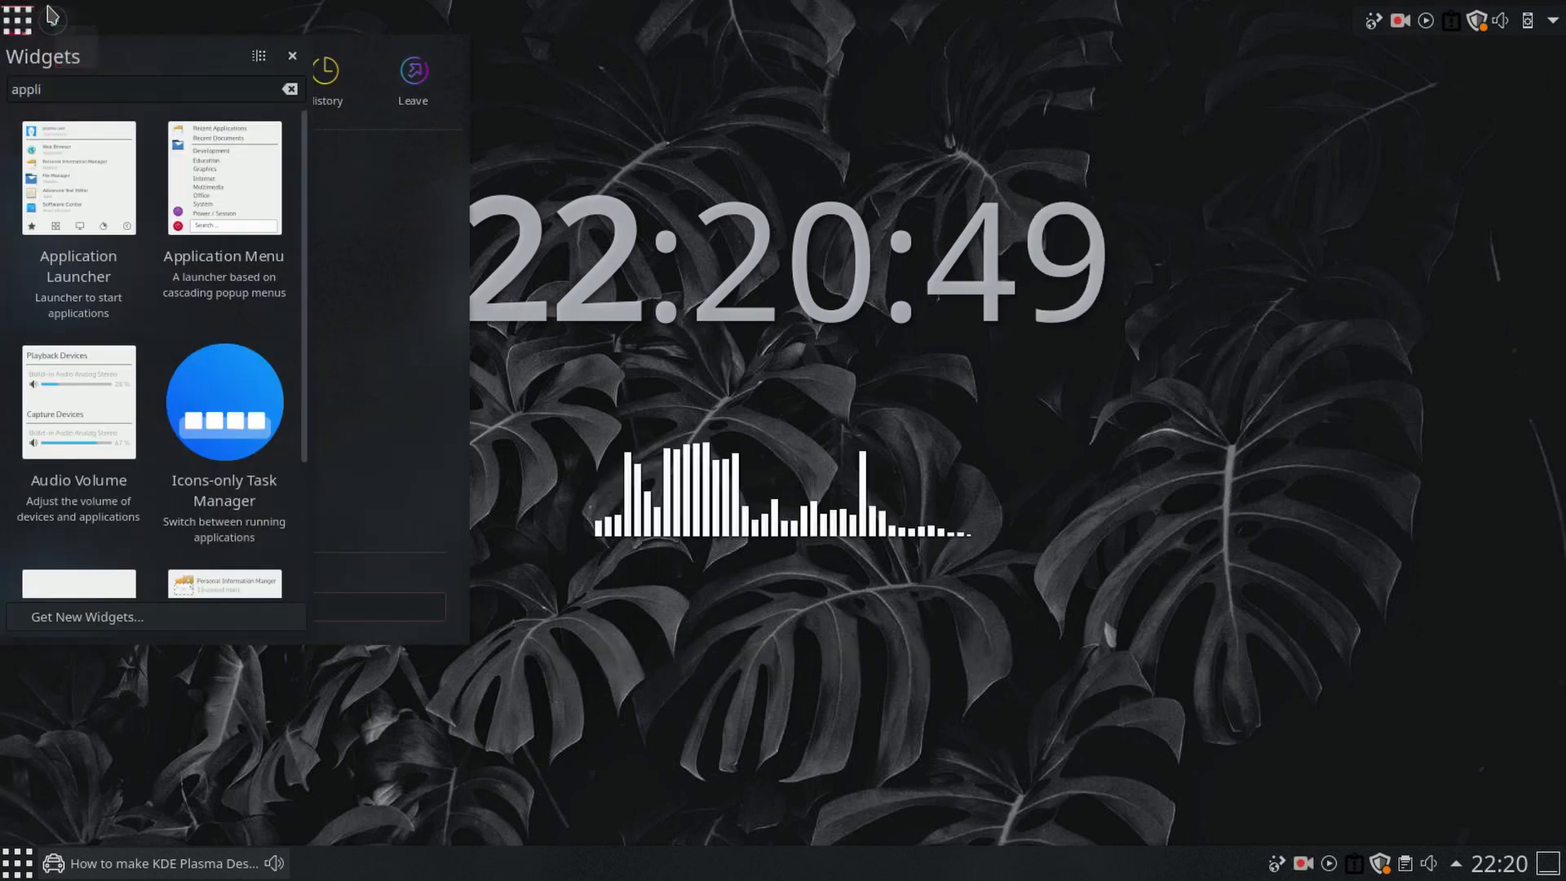
click(546, 54)
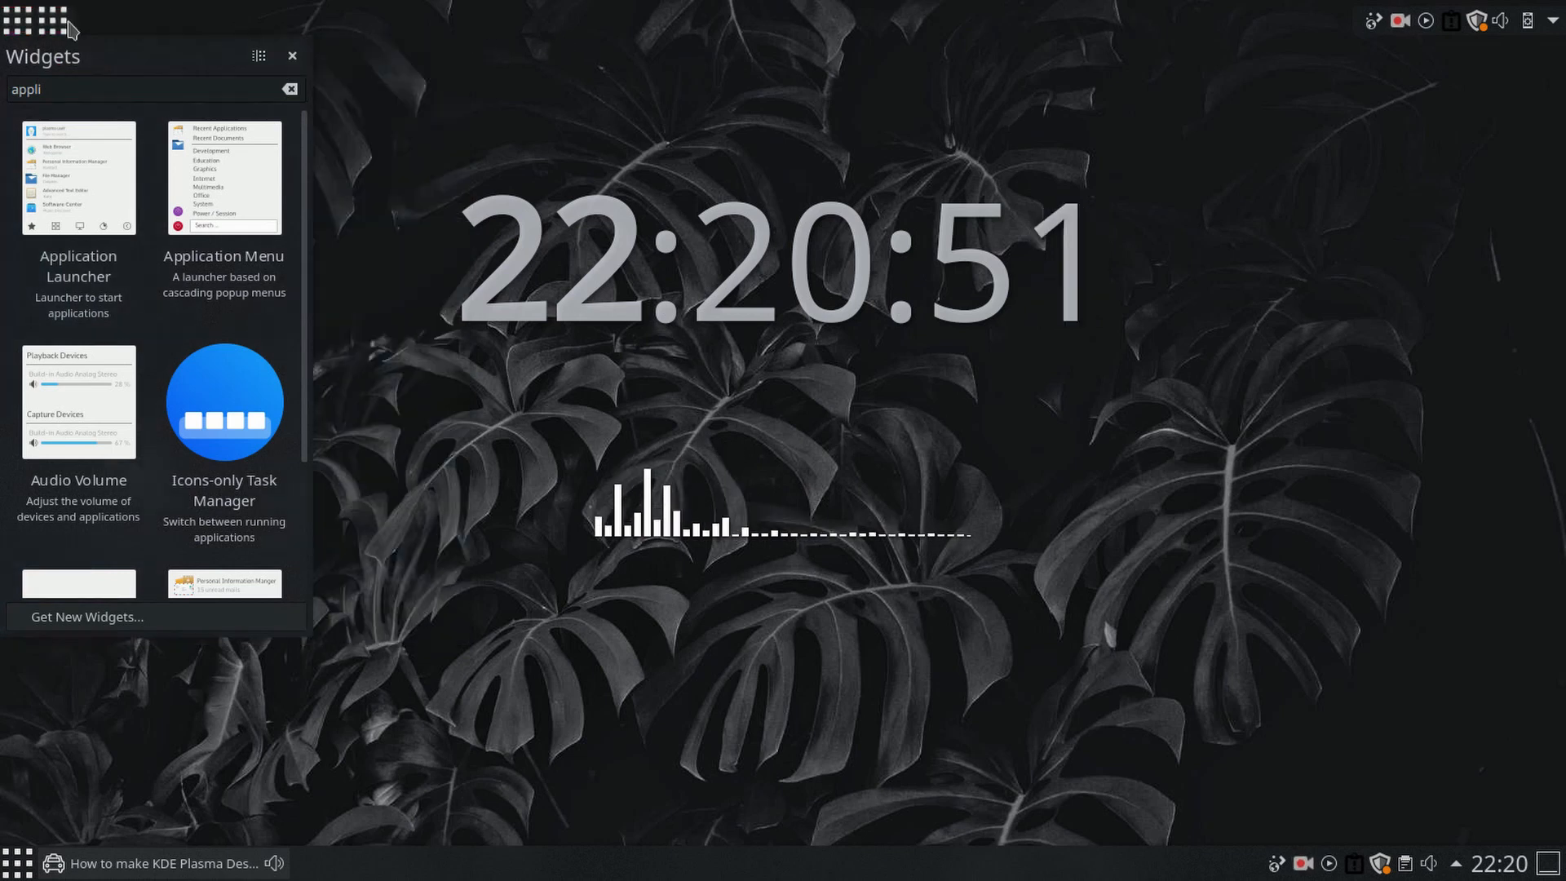
click(294, 55)
click(58, 25)
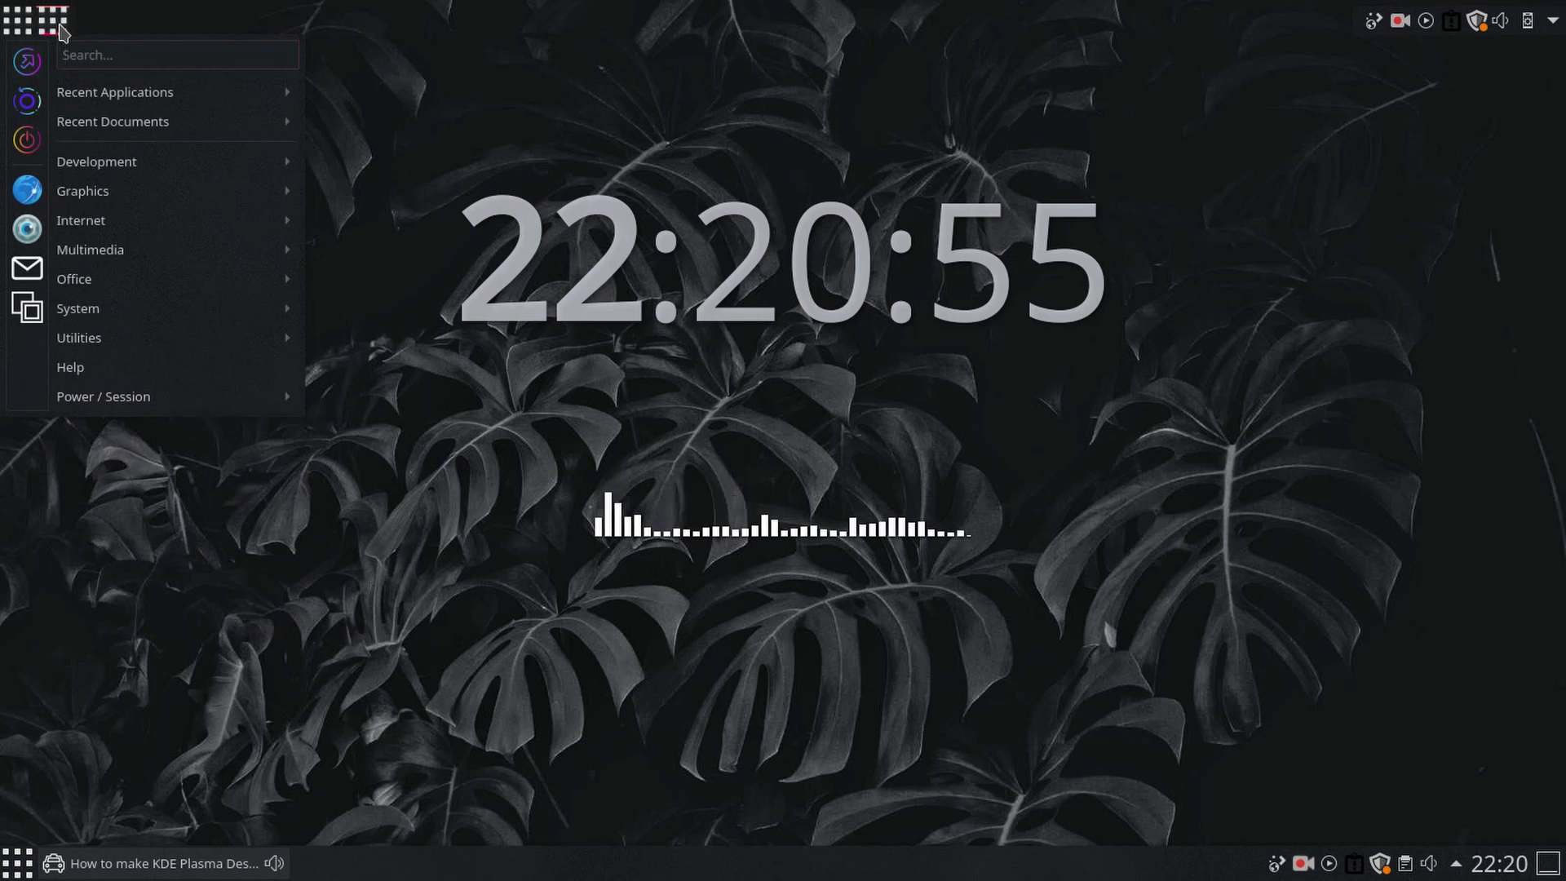
click(60, 25)
click(59, 25)
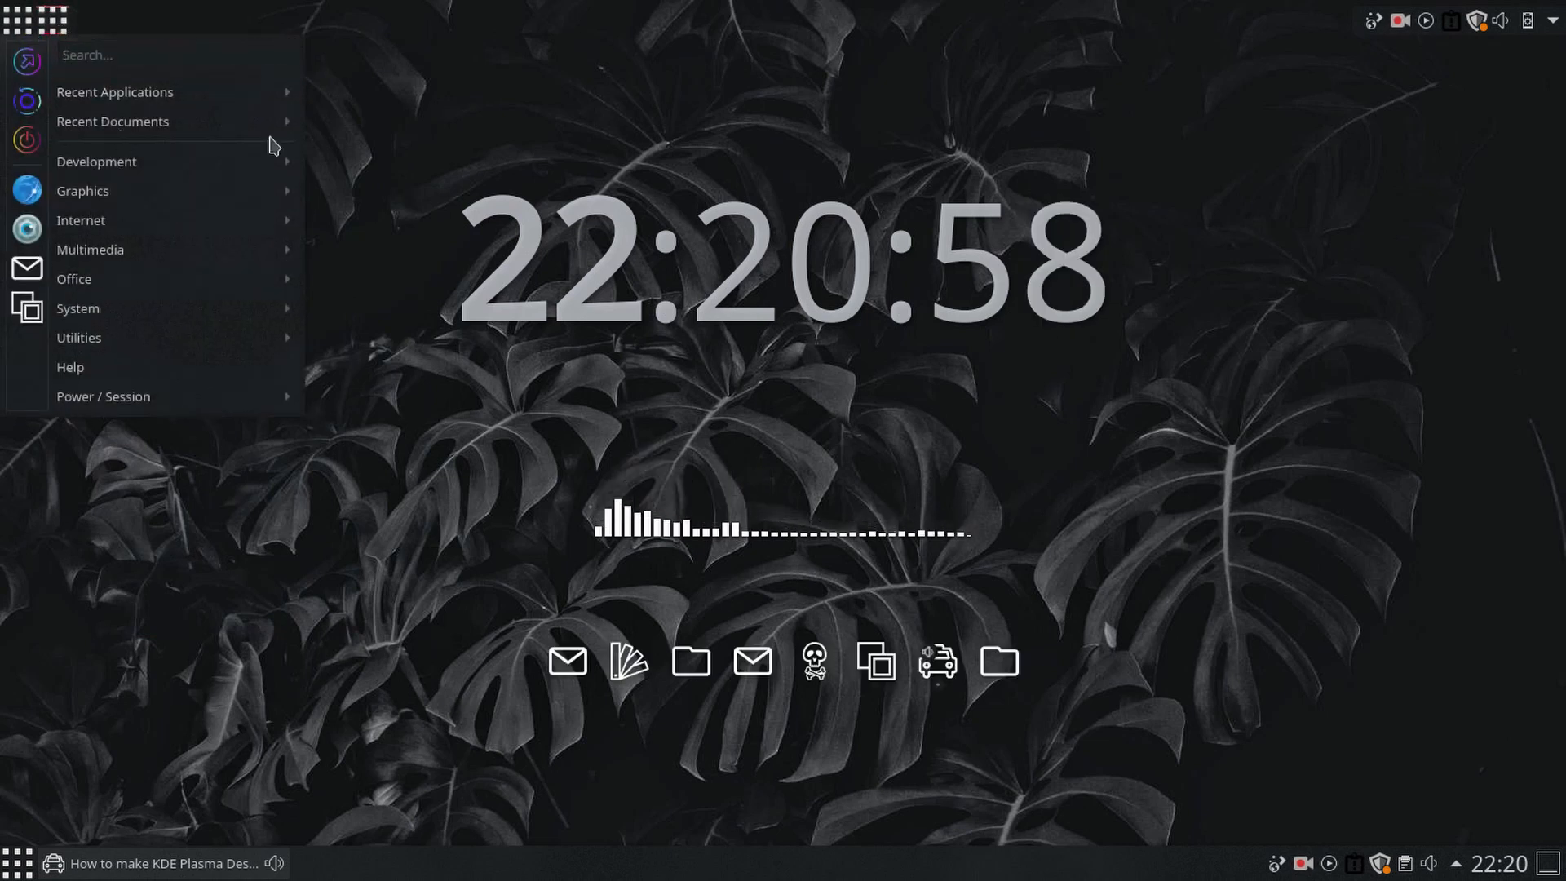
Step: Remove the old Application Launcher widget from the top dock and open the remaining Application Menu
click(35, 15)
right_click(27, 26)
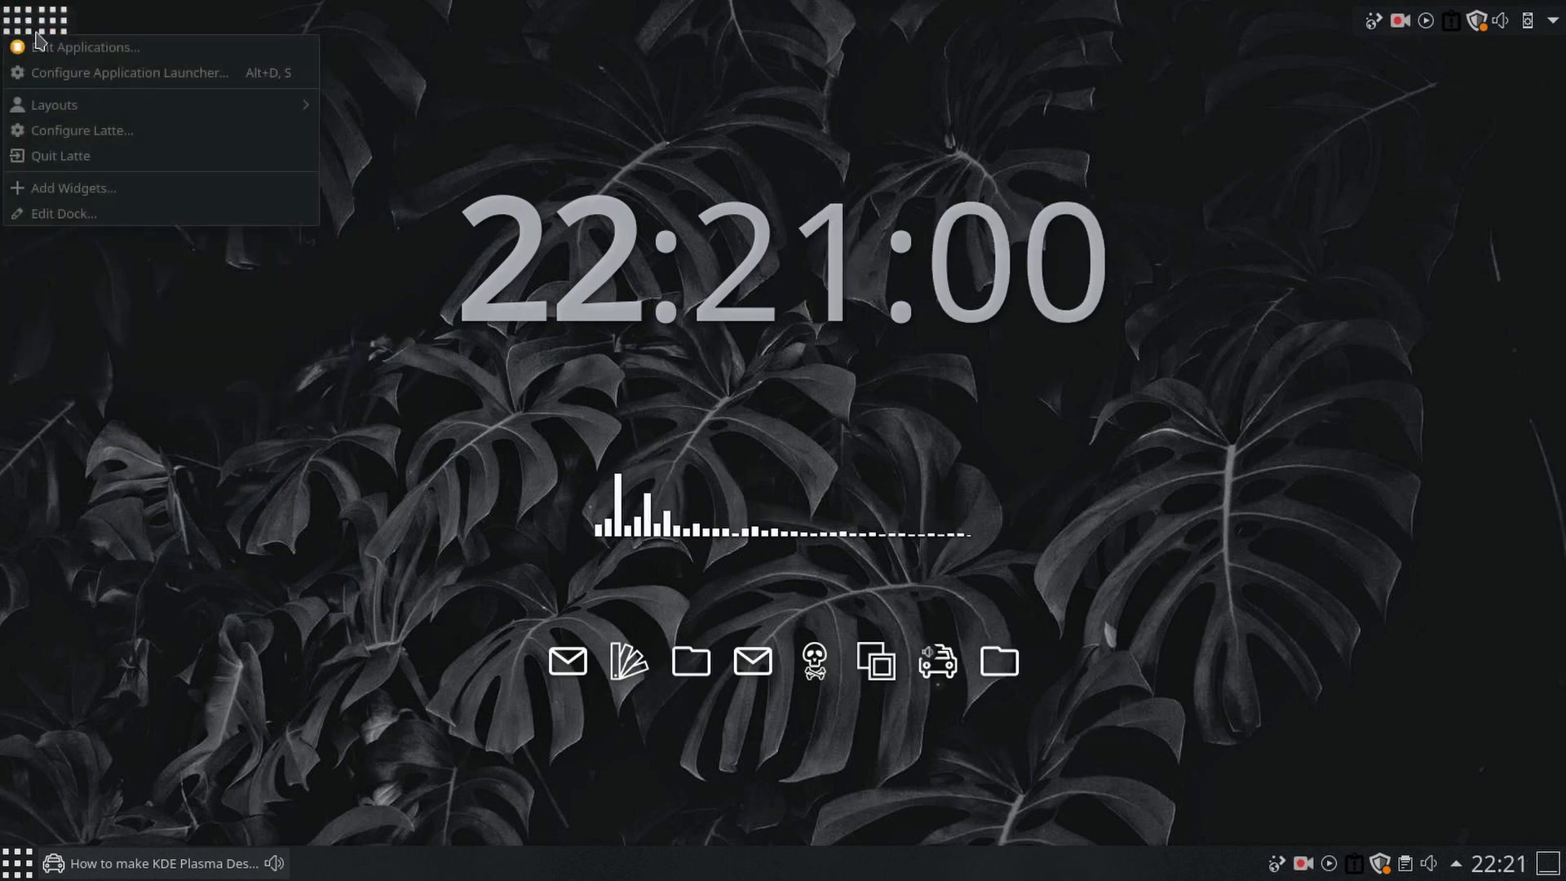
click(64, 213)
click(218, 53)
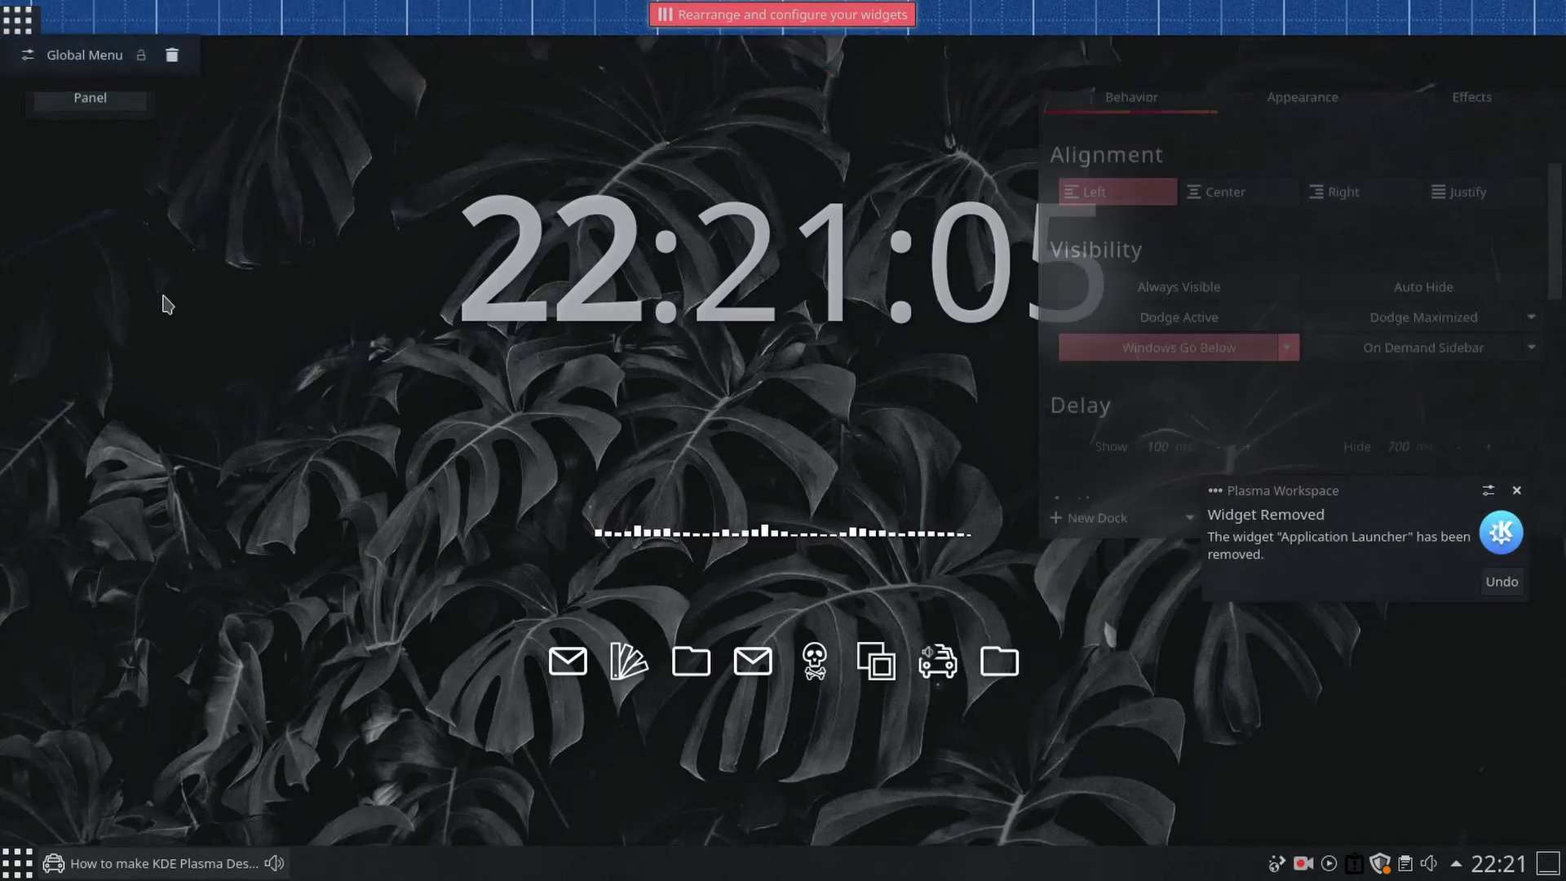
click(1517, 491)
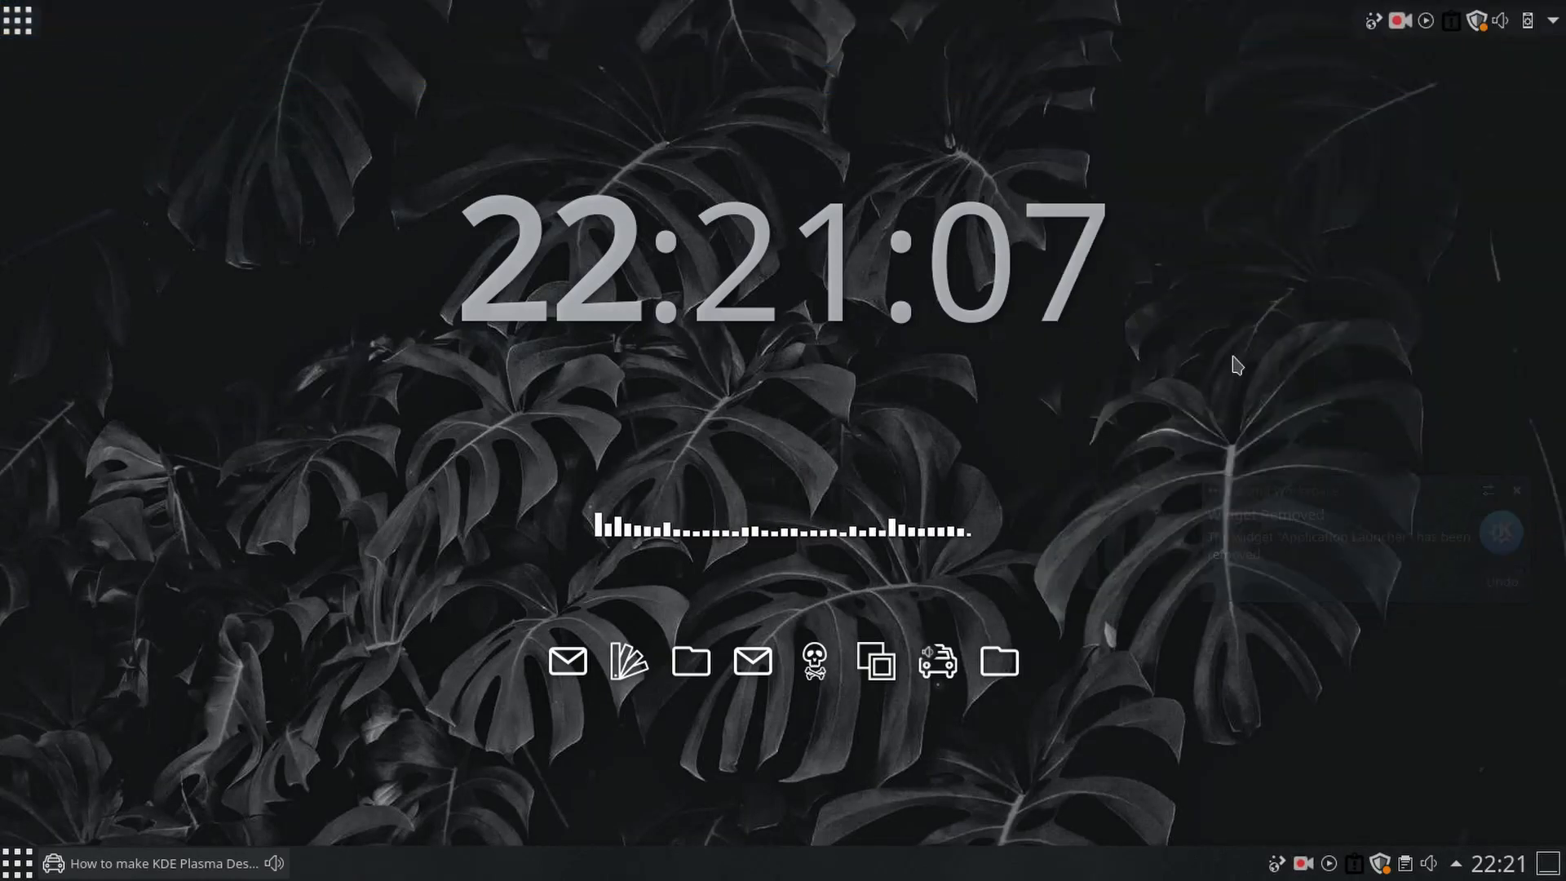
click(23, 31)
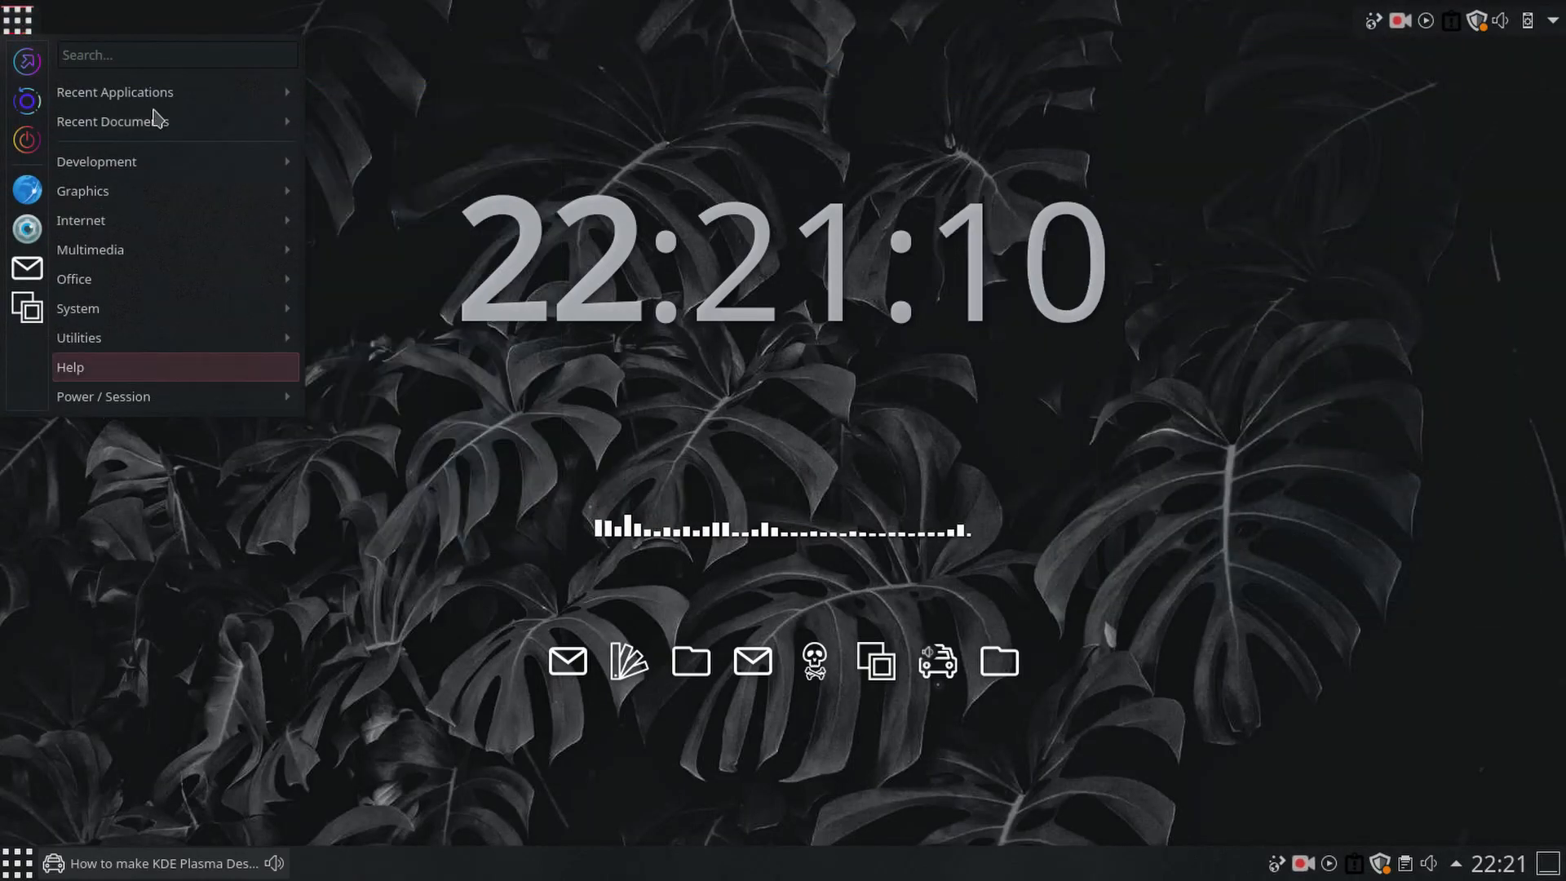
mouse_move(158, 316)
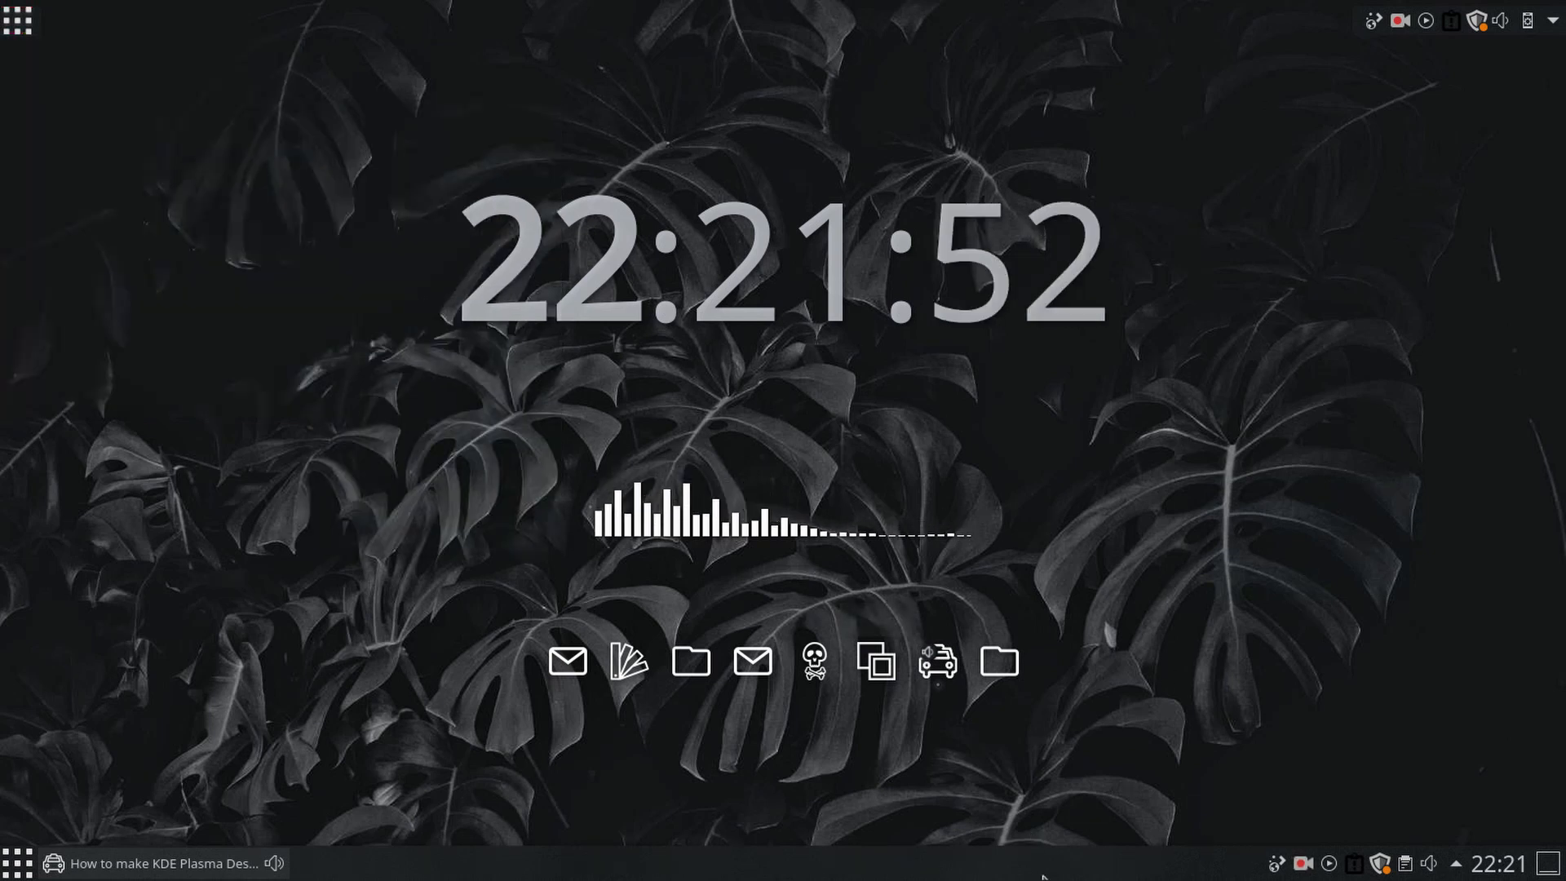
Step: Remove the default Plasma panel along the lower screen edge through its edit mode
right_click(1096, 860)
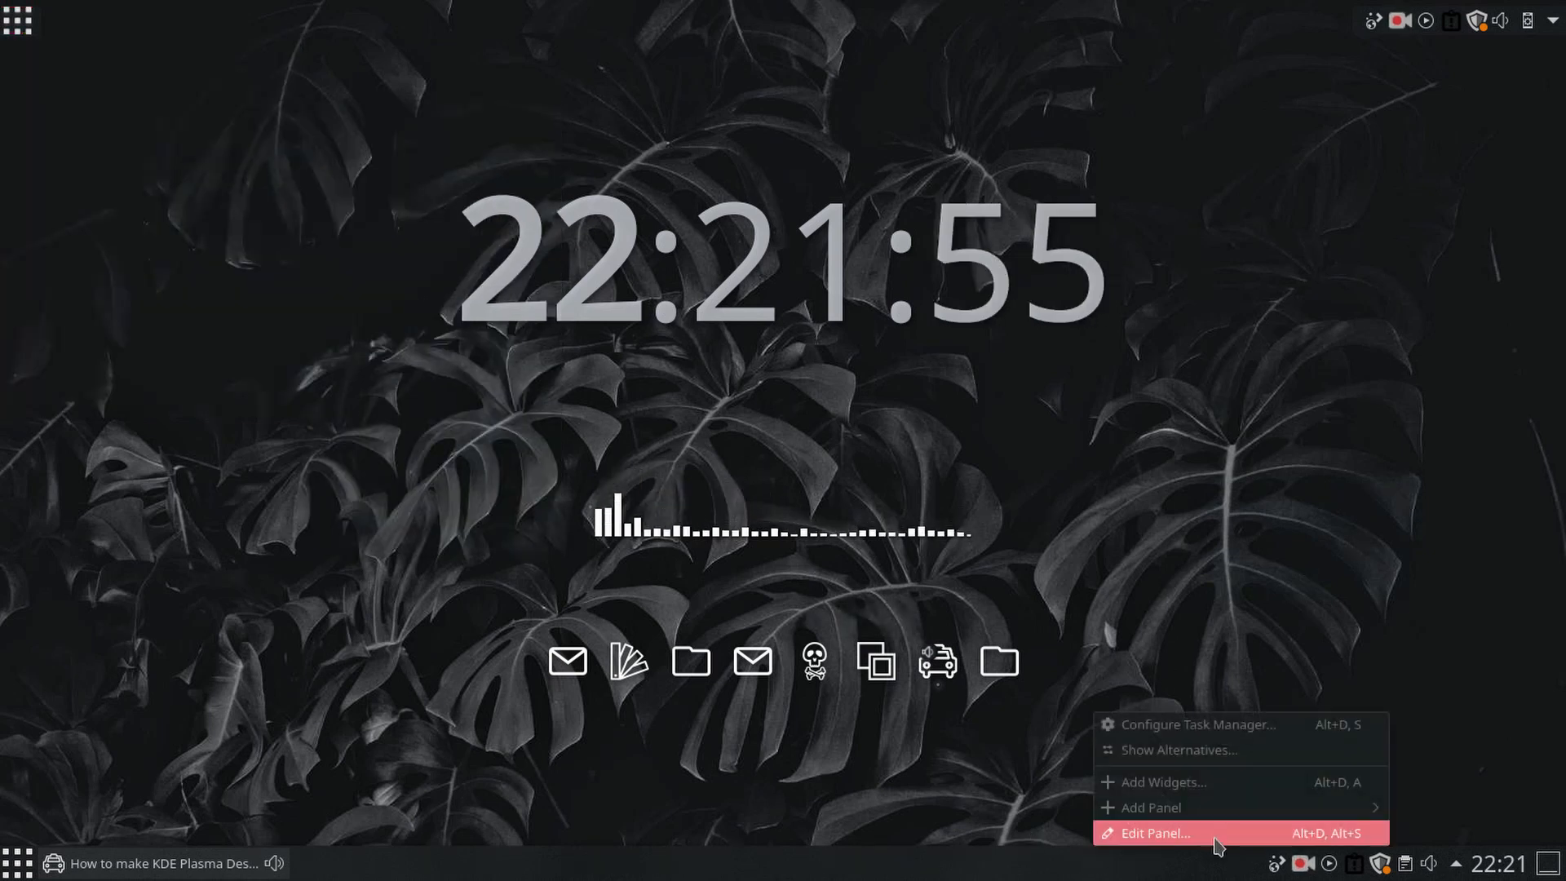
click(1155, 834)
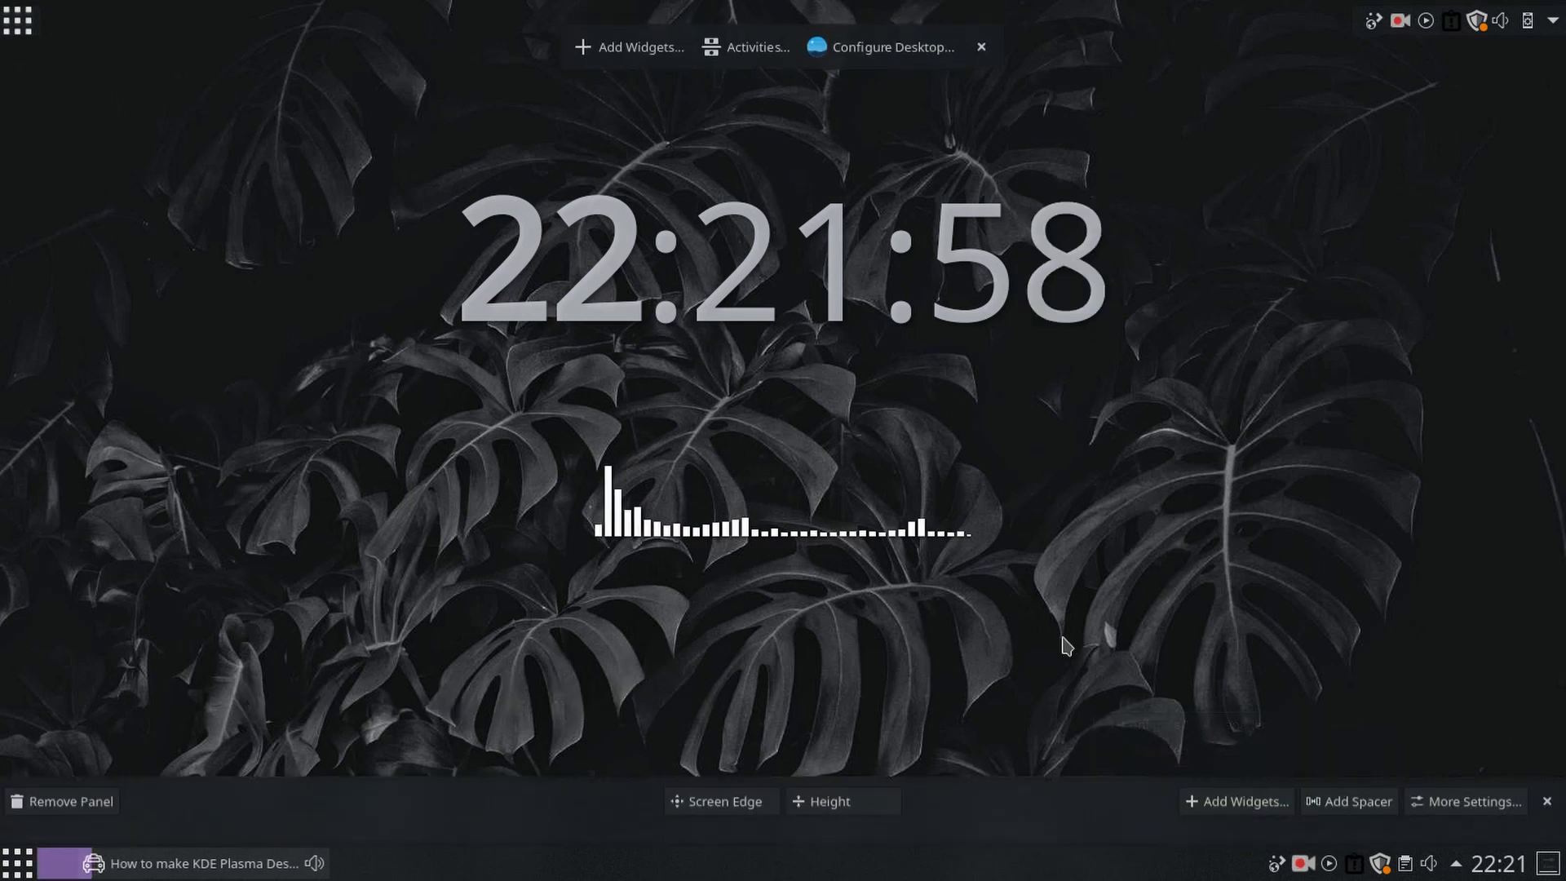
mouse_move(1224, 869)
right_click(1164, 869)
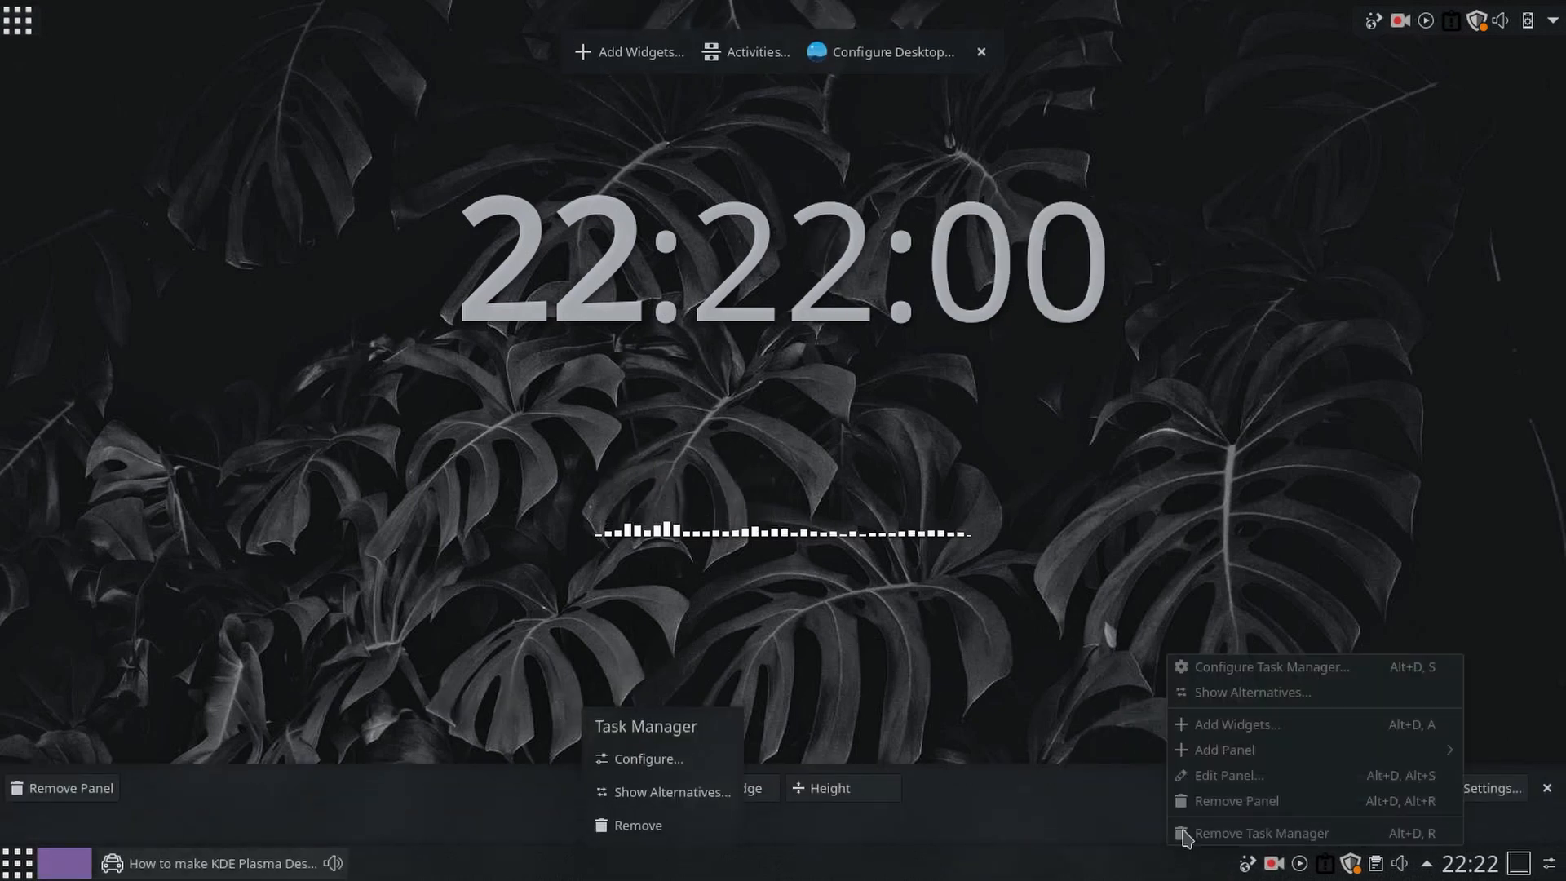
click(1200, 796)
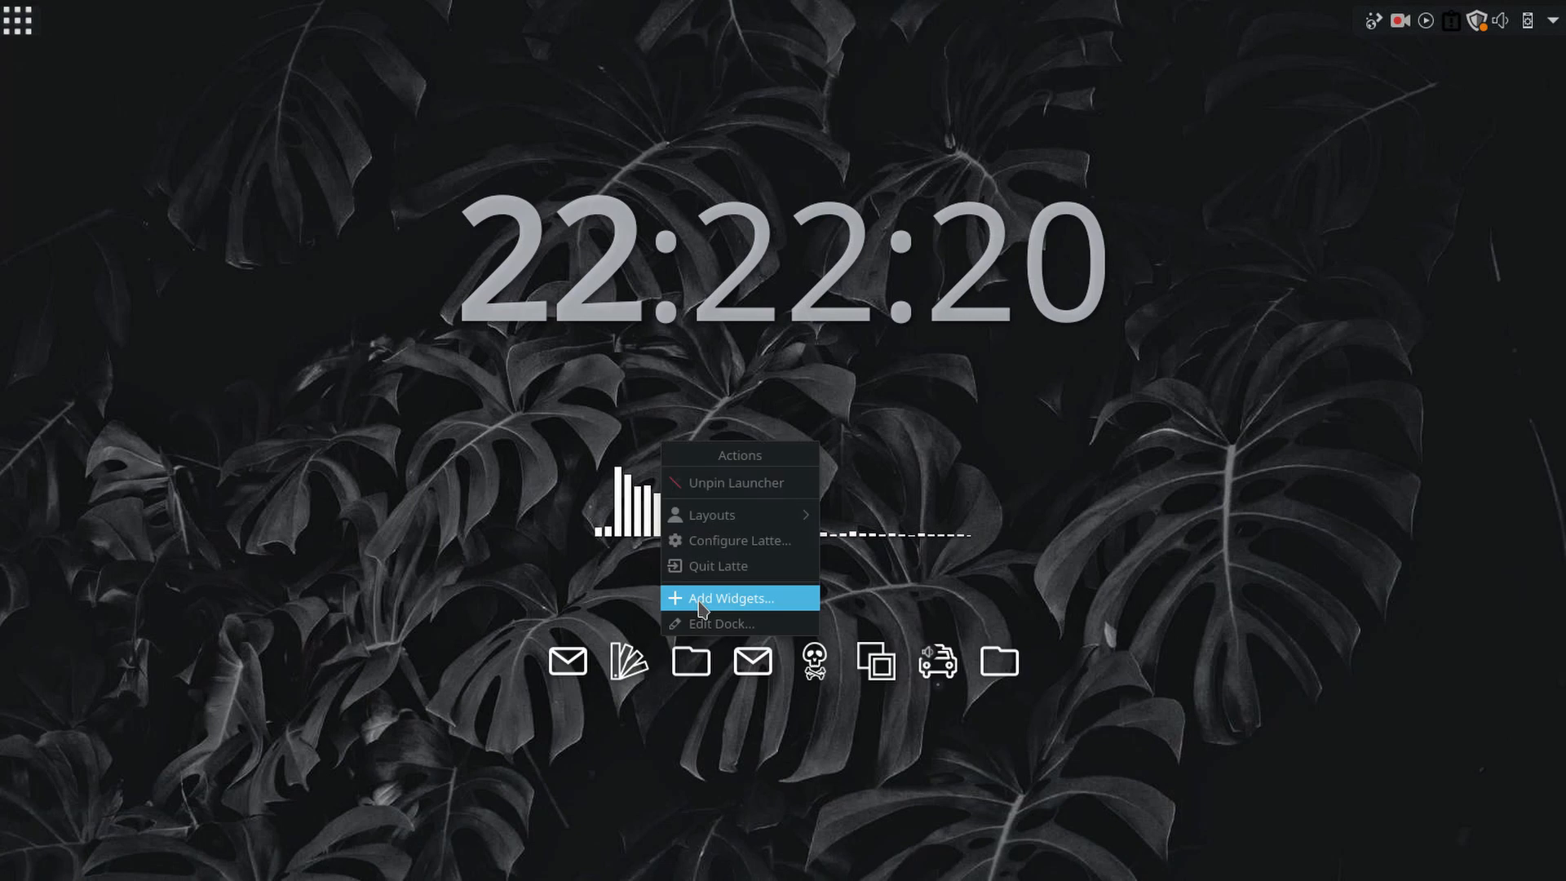
Step: Find the Digital Clock widget with the search "clo", add it to the top dock just before the system tray, and close the widget list
click(710, 596)
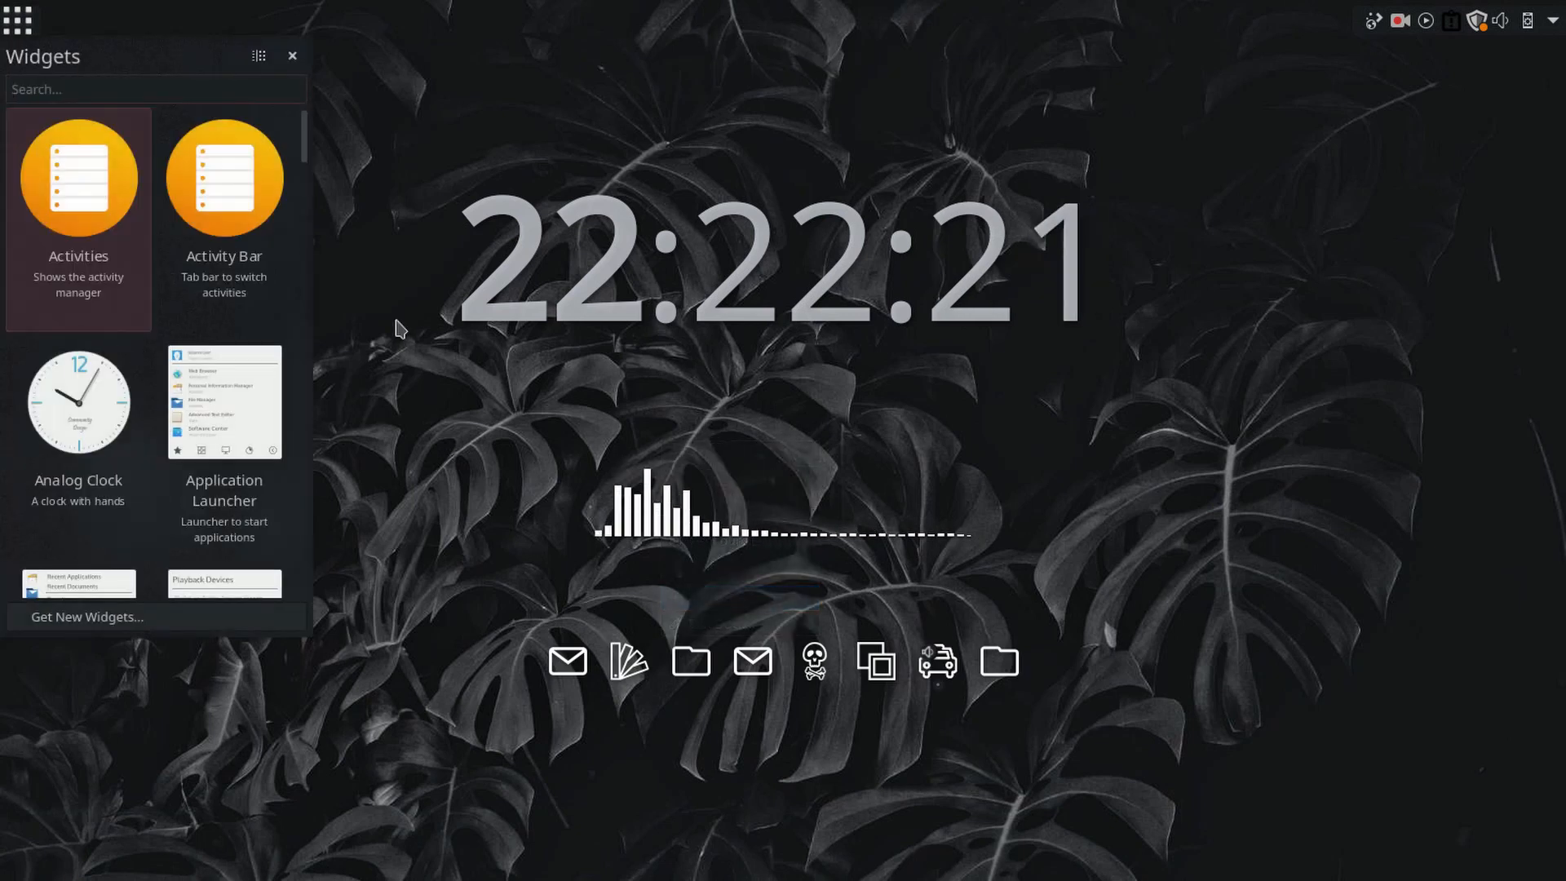
text(cl)
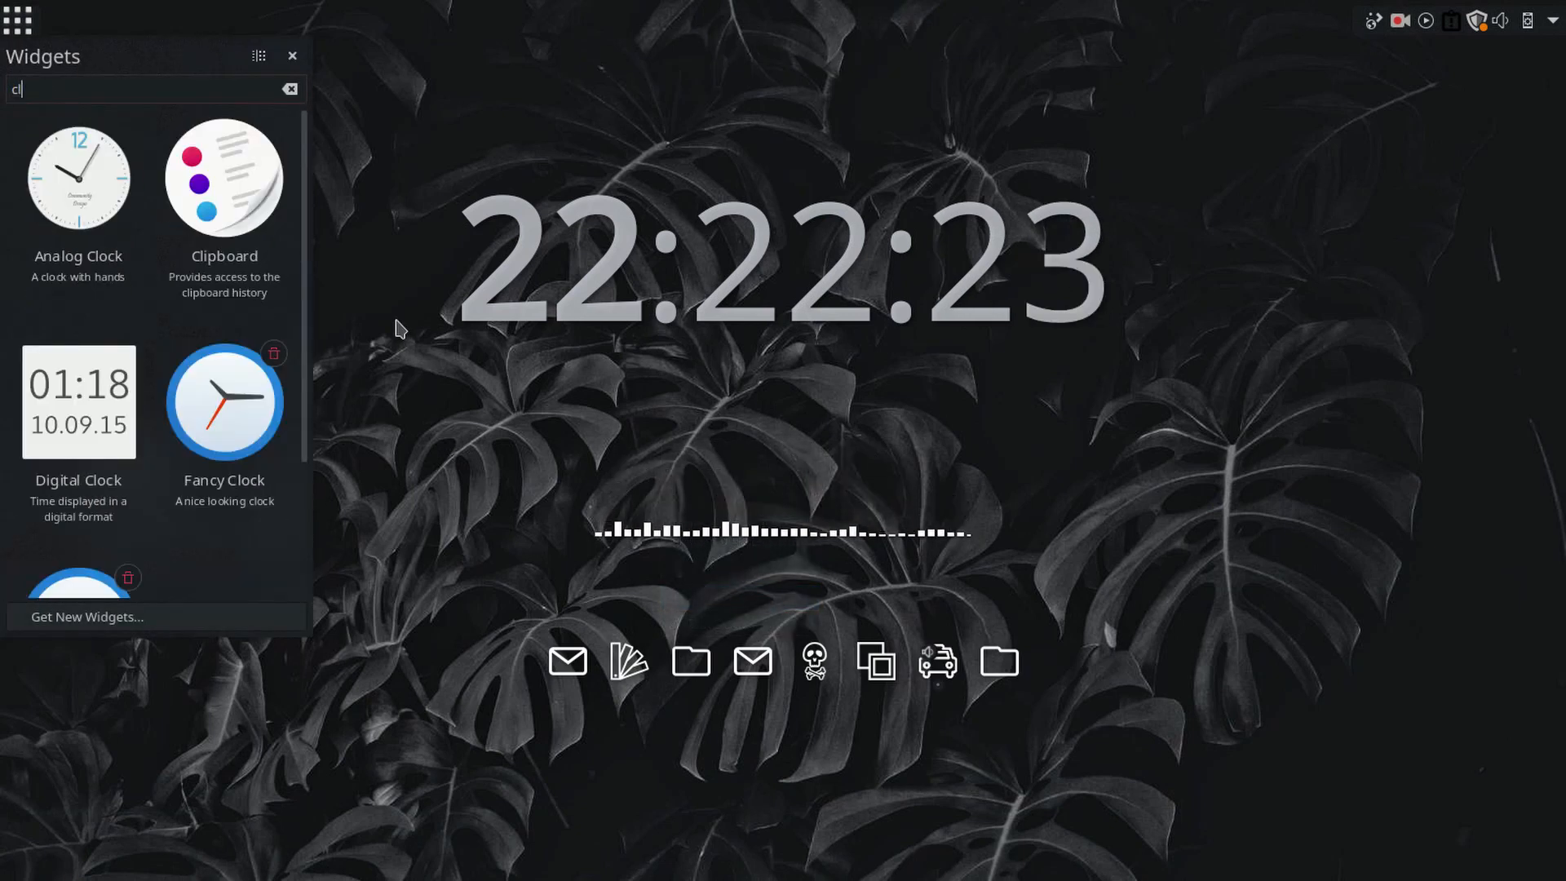
text(co)
key(BackSpace)
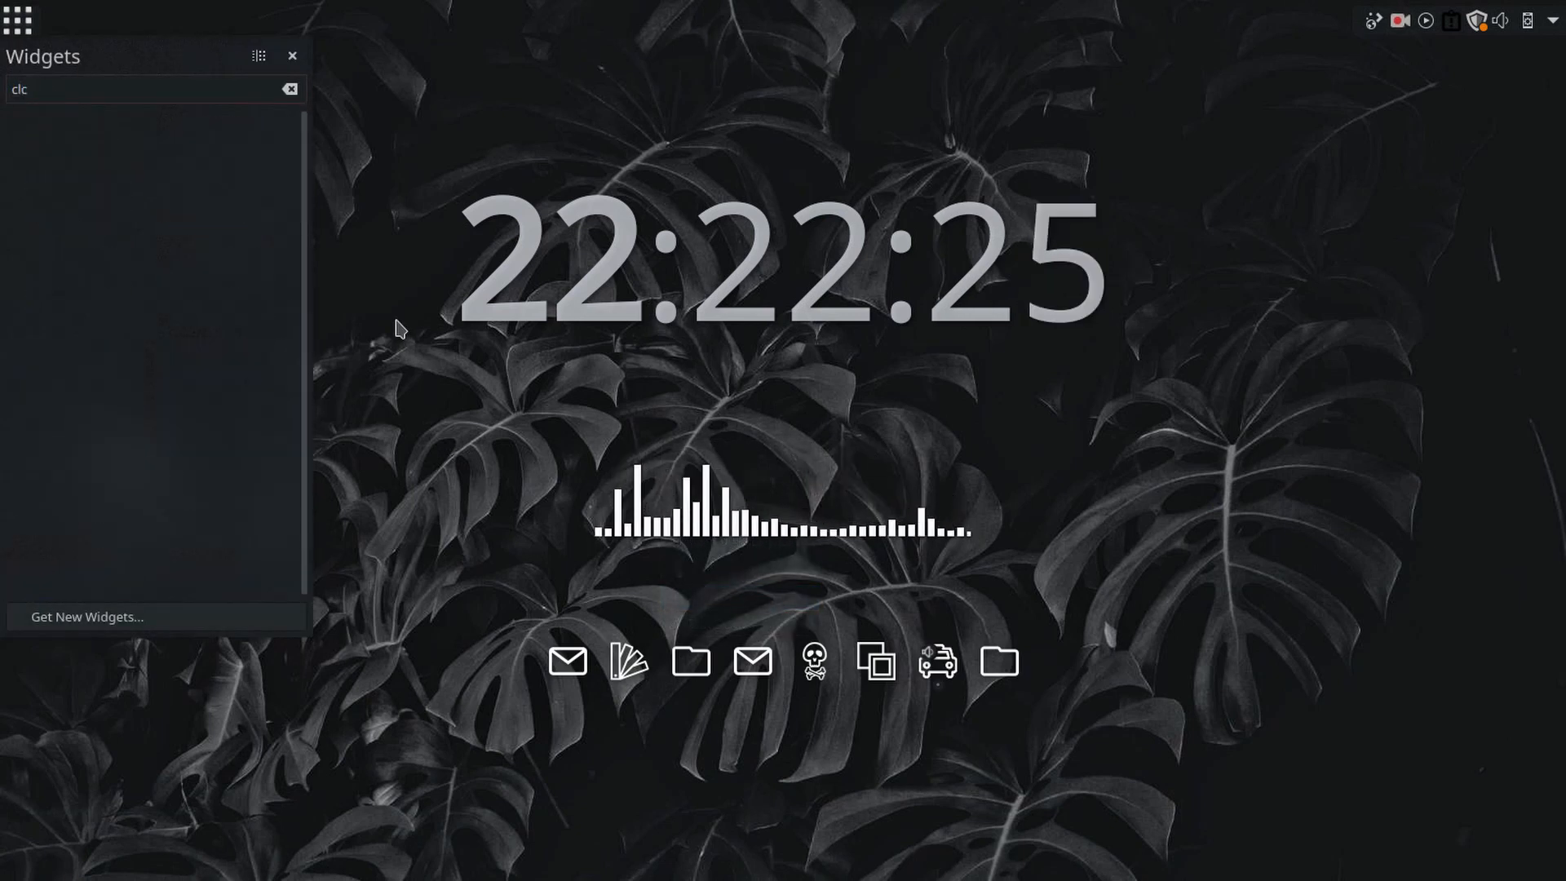
key(BackSpace)
text(o)
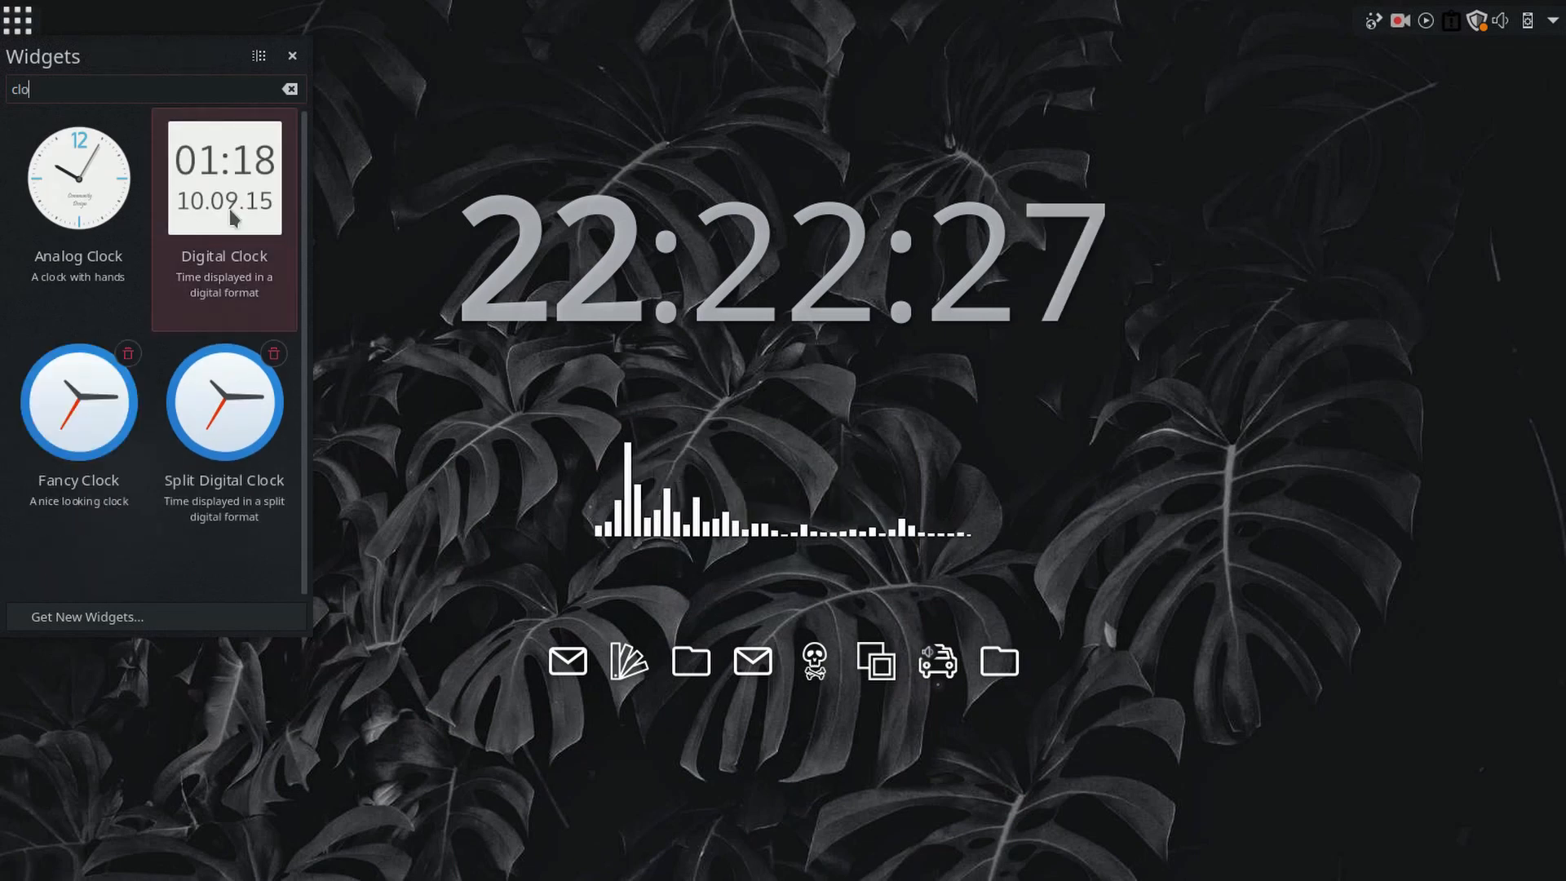
drag(231, 216, 1343, 23)
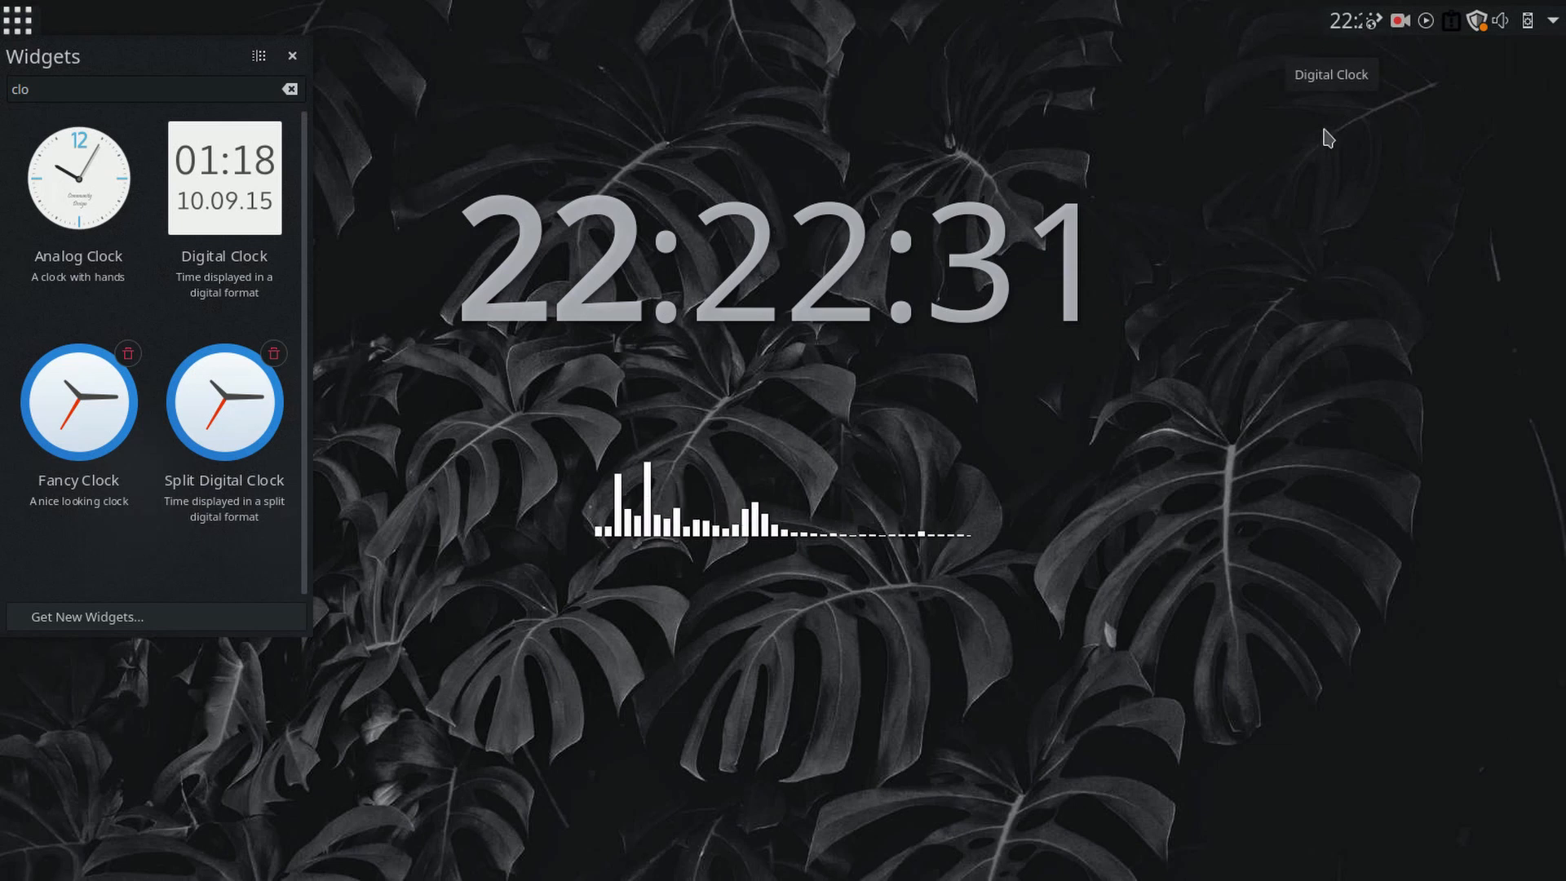
click(292, 55)
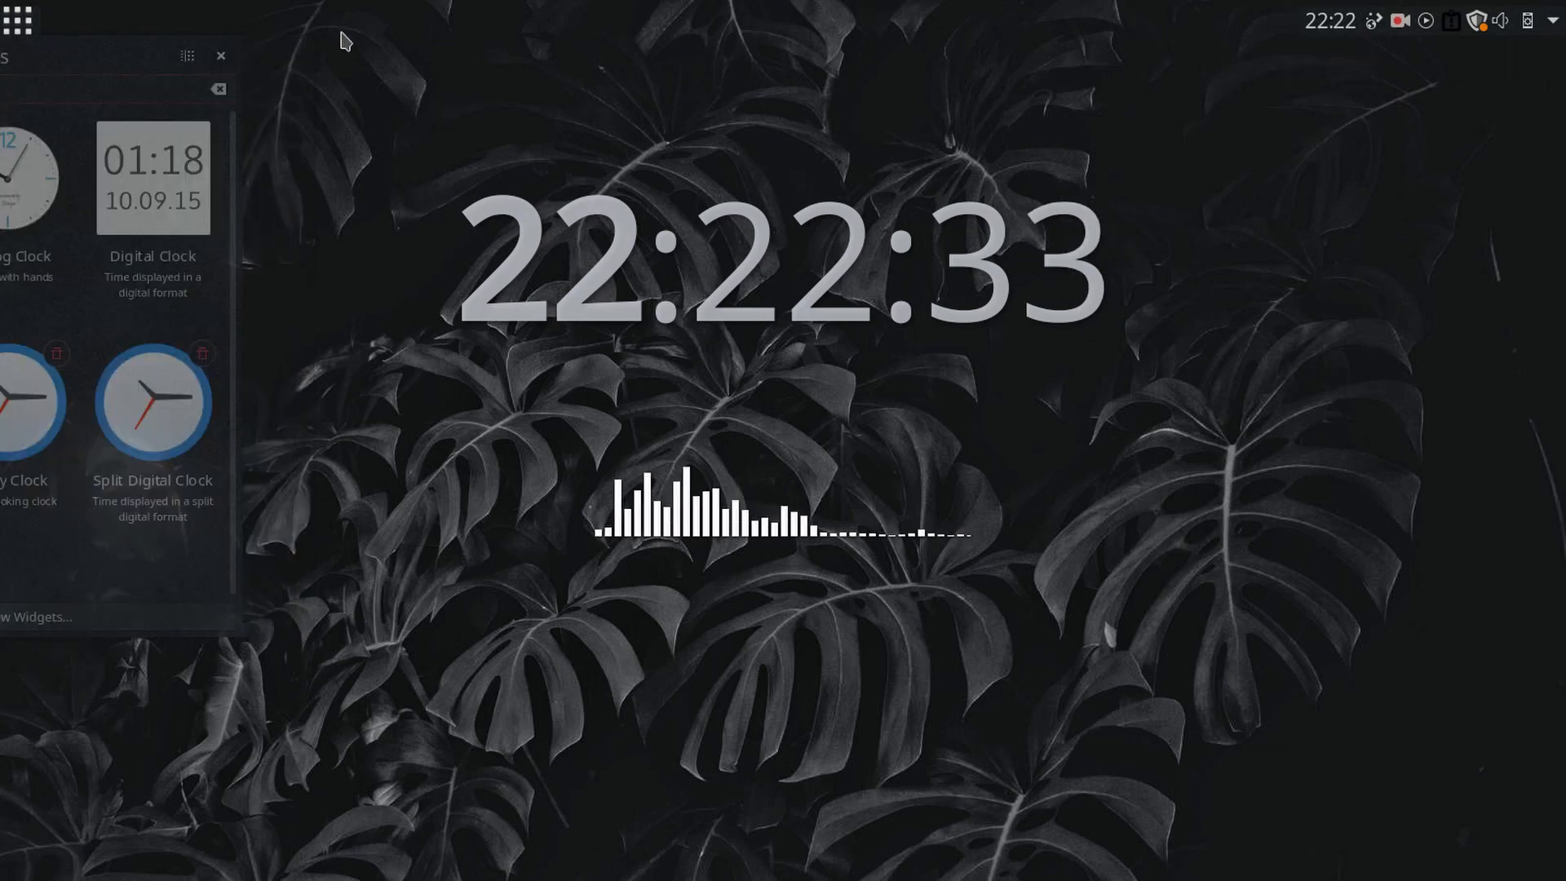
Step: In the top dock's System Tray settings, set Get Plasma Browser Integration and Welcome to the Update Manager to Always hidden and apply
right_click(1552, 29)
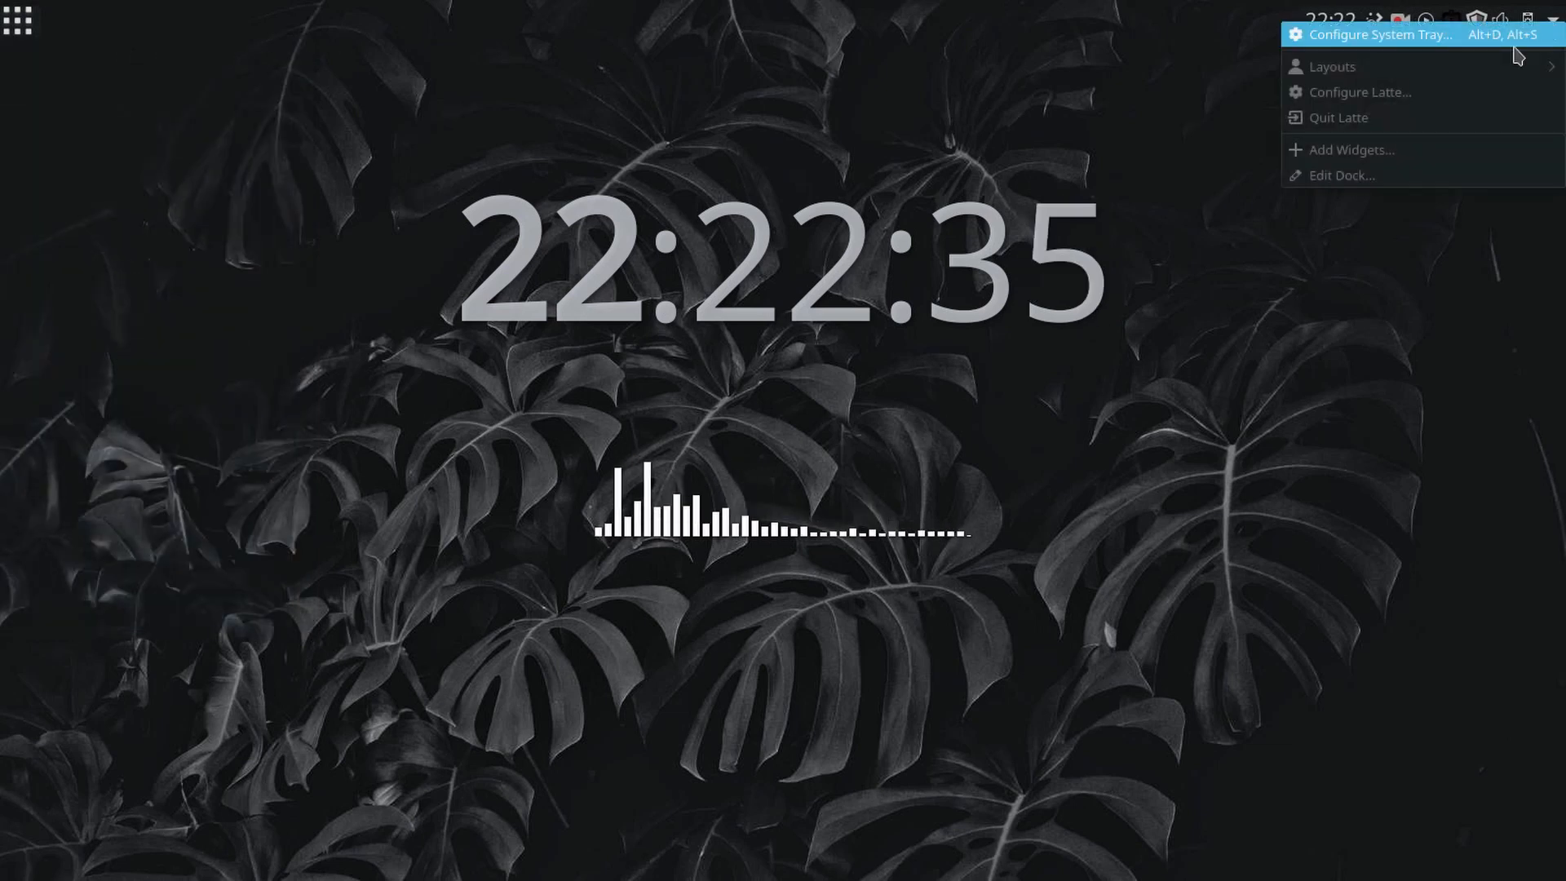
click(1398, 181)
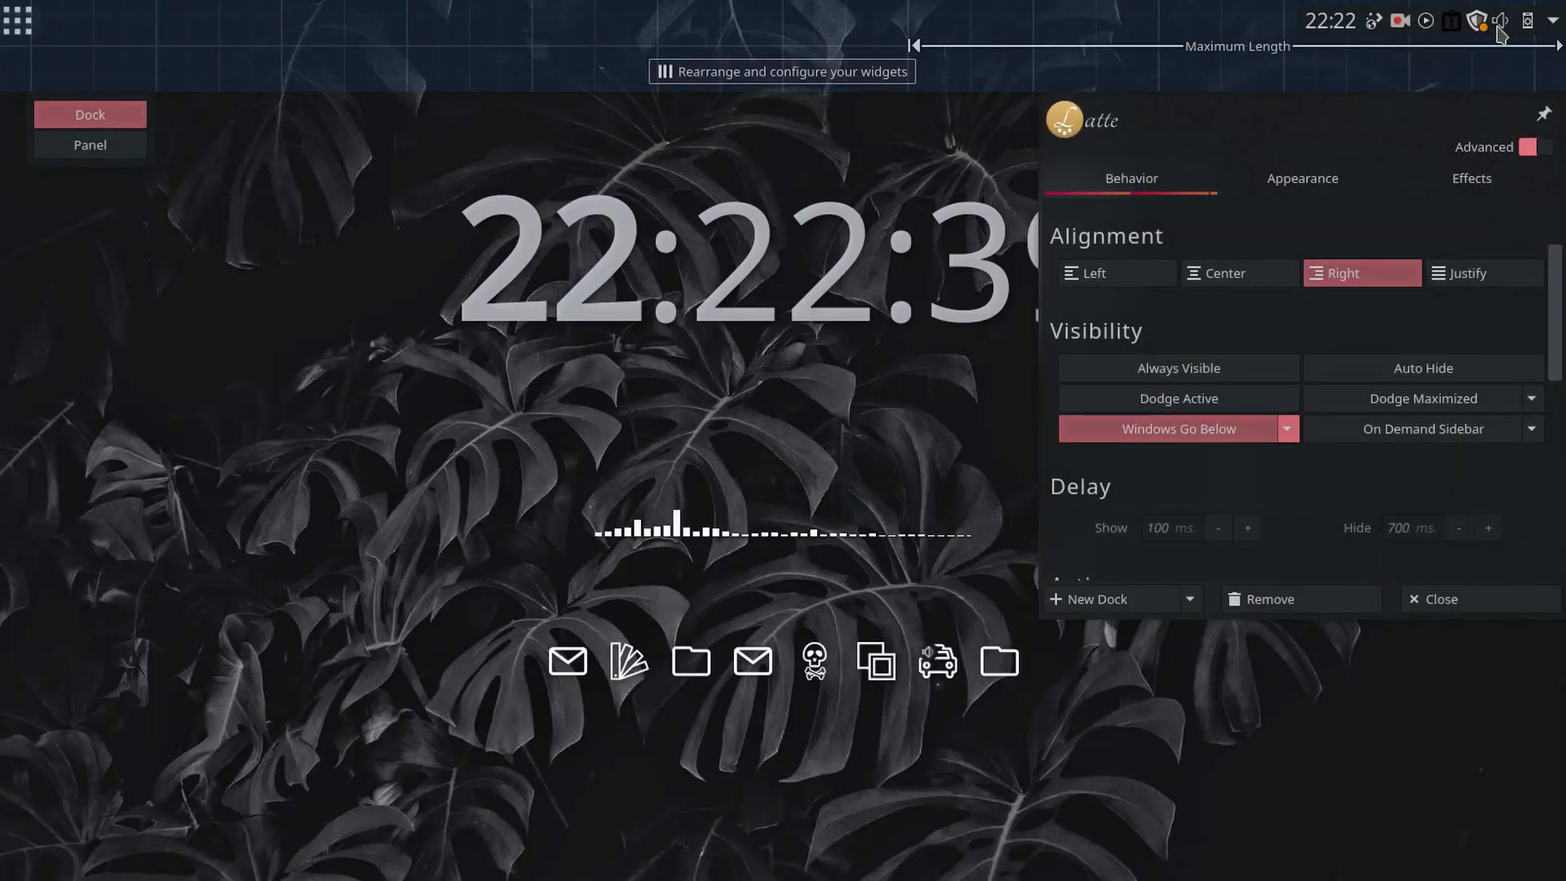
mouse_move(1491, 29)
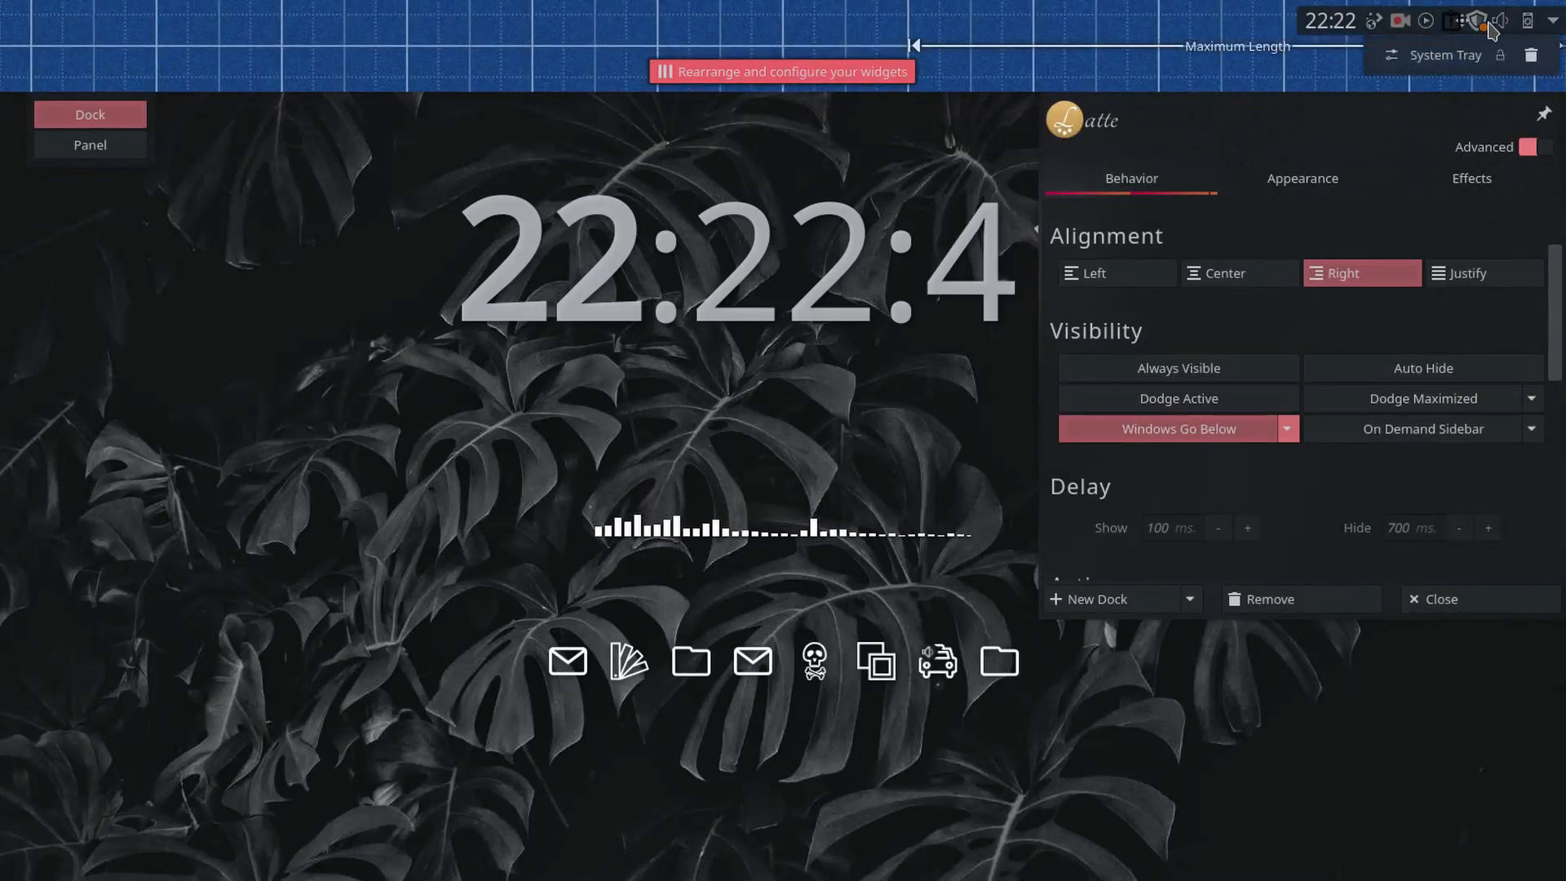
click(1395, 57)
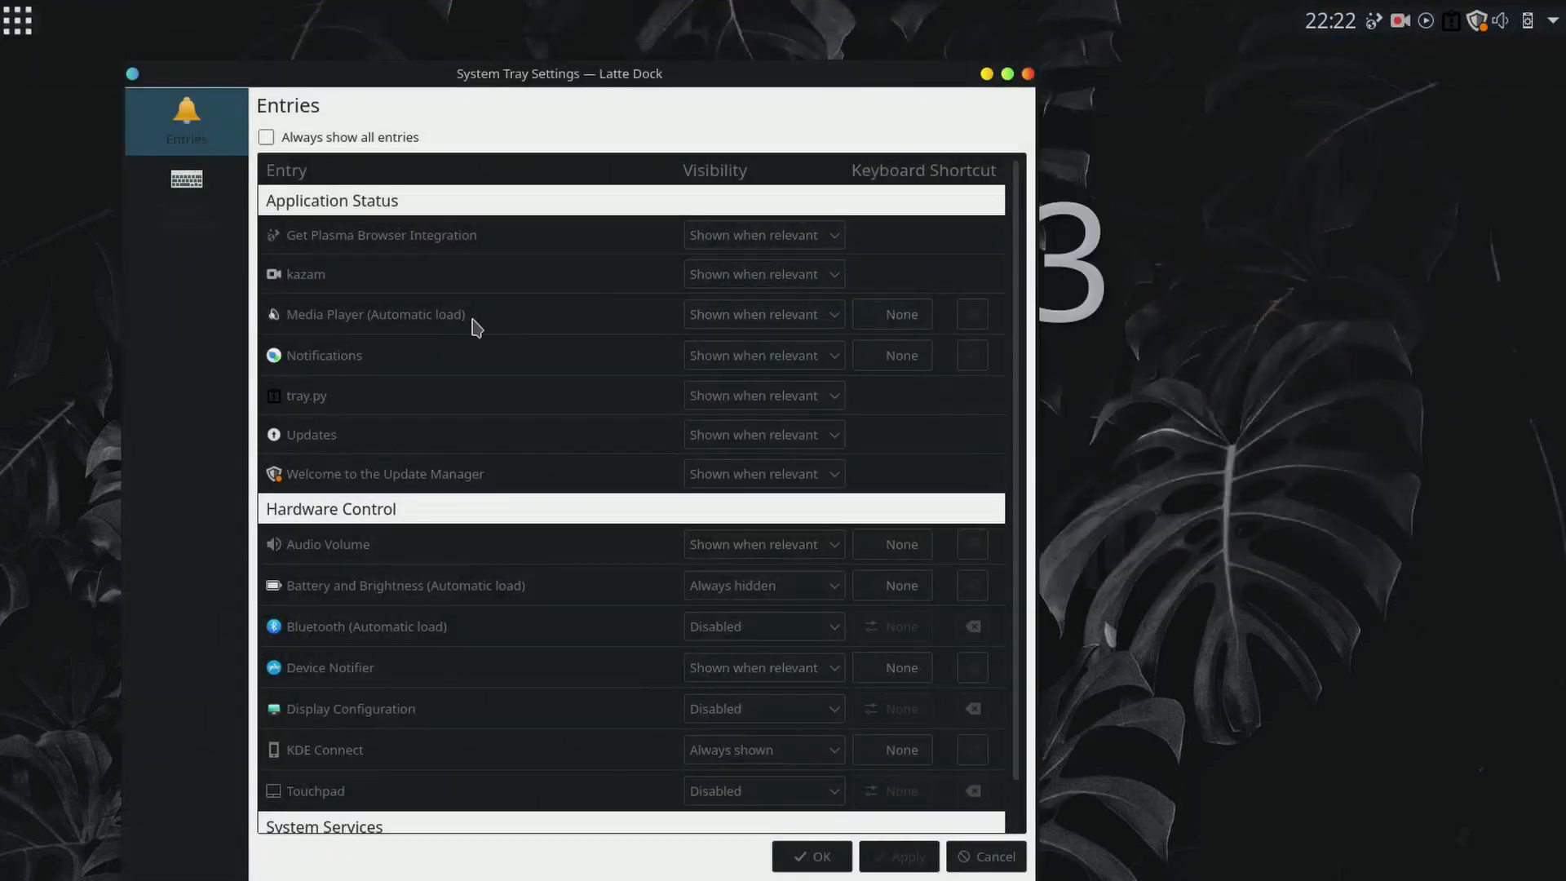
click(821, 244)
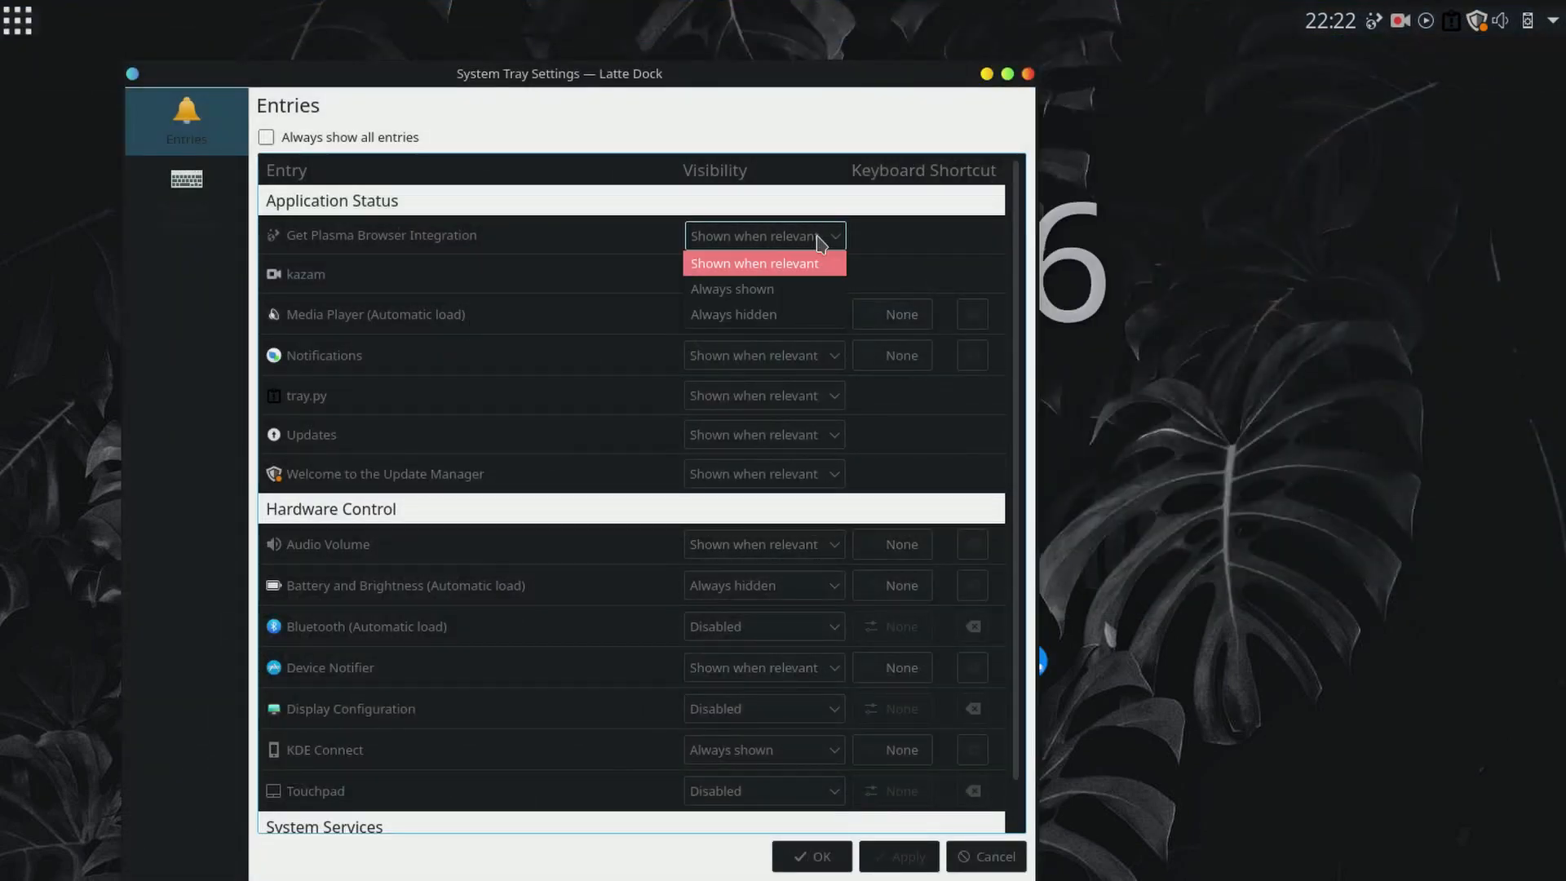
click(768, 317)
click(832, 473)
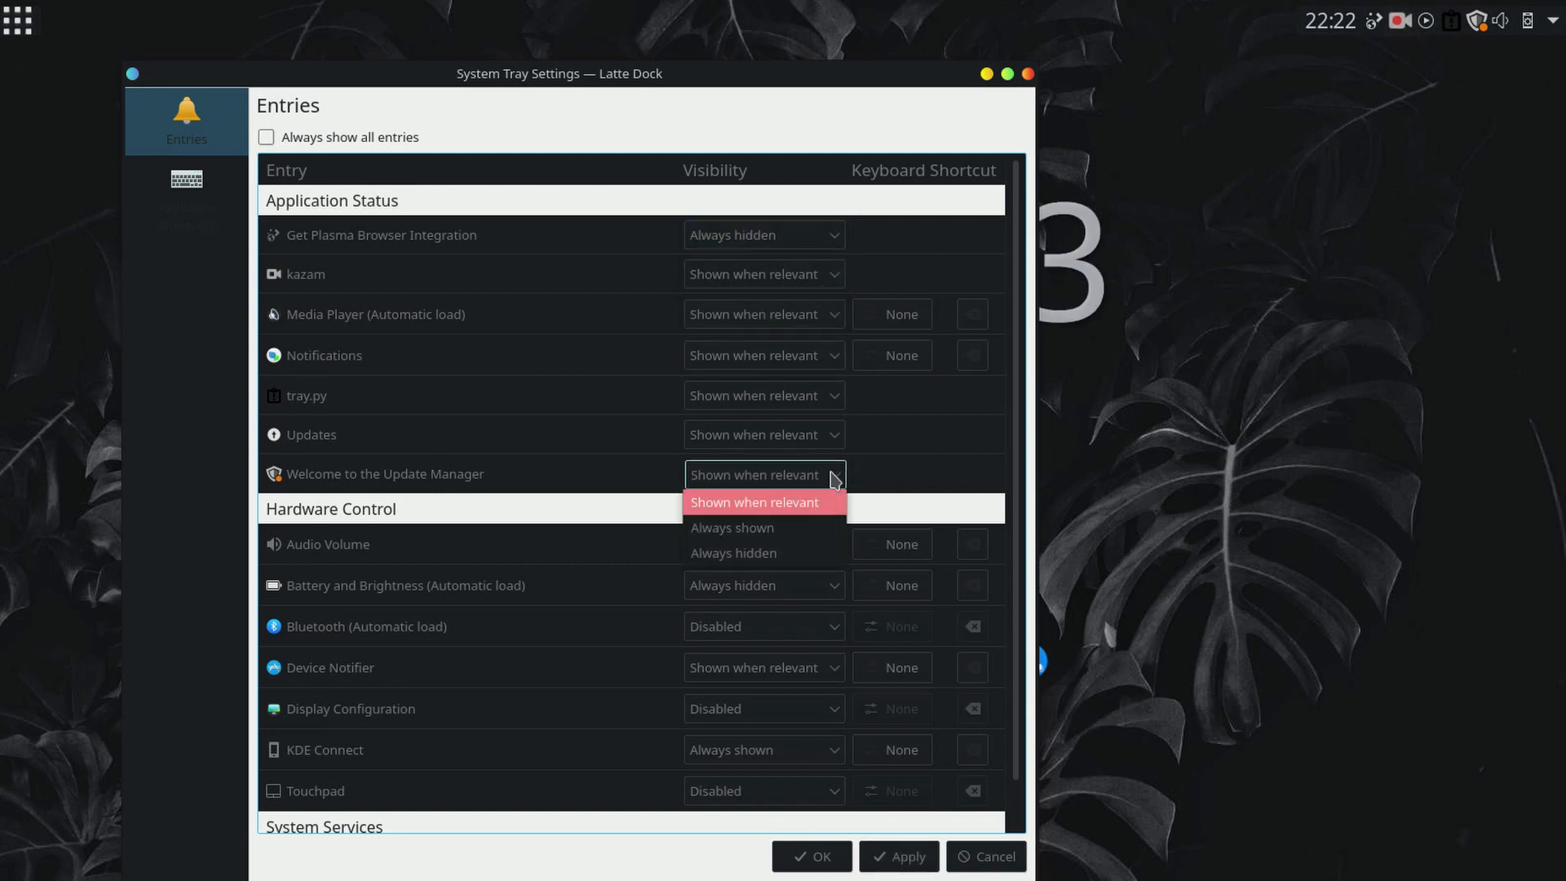
click(781, 554)
click(899, 857)
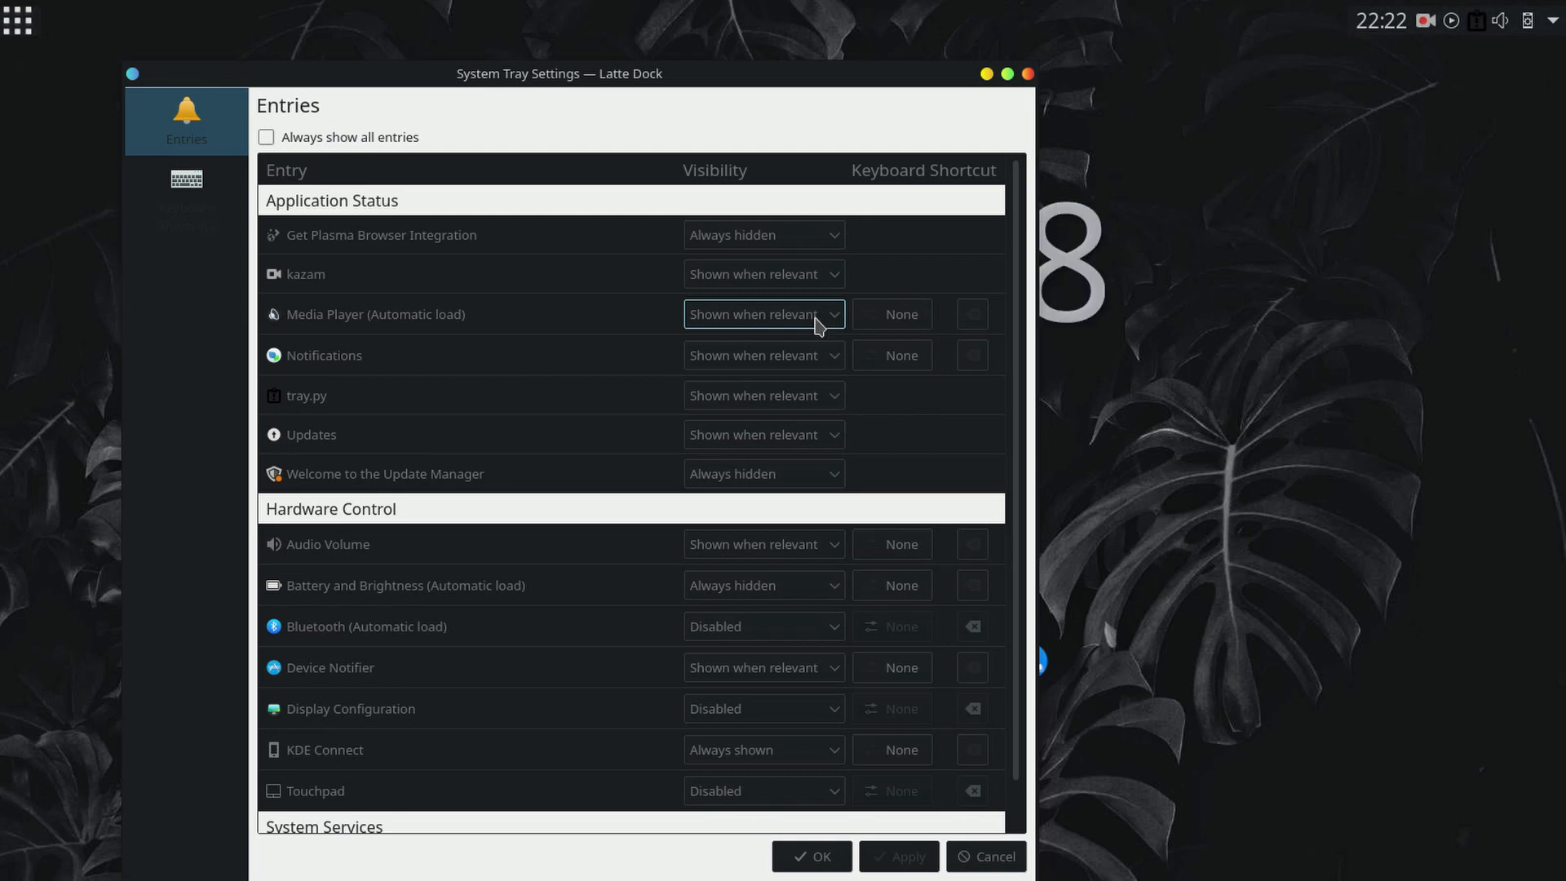
Step: Set the tray.py entry to Always hidden, apply it, and close the System Tray settings
click(833, 405)
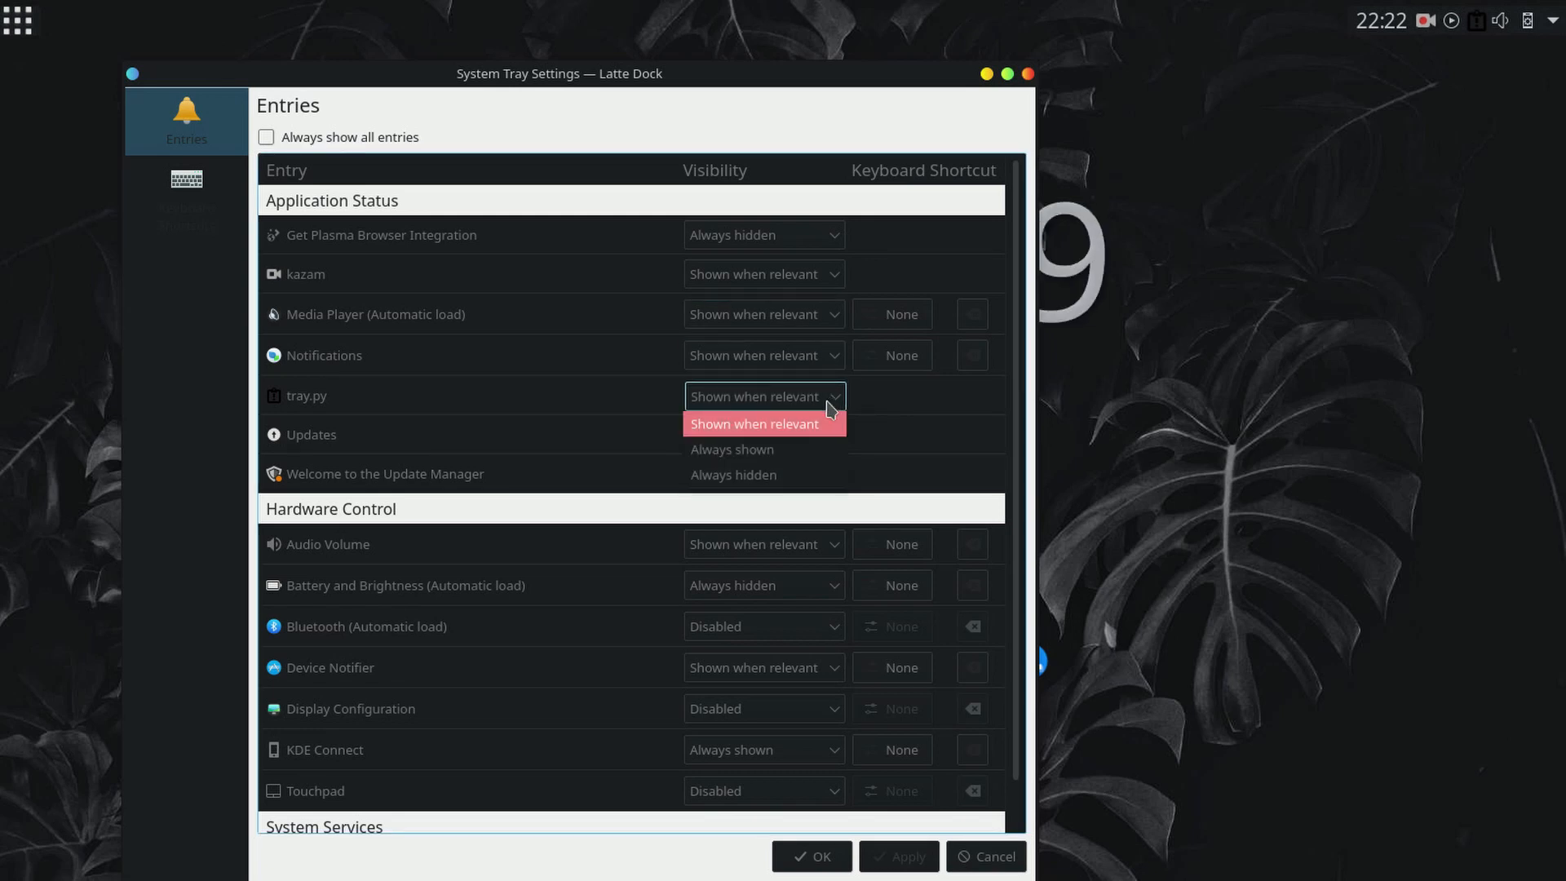
click(776, 477)
click(906, 859)
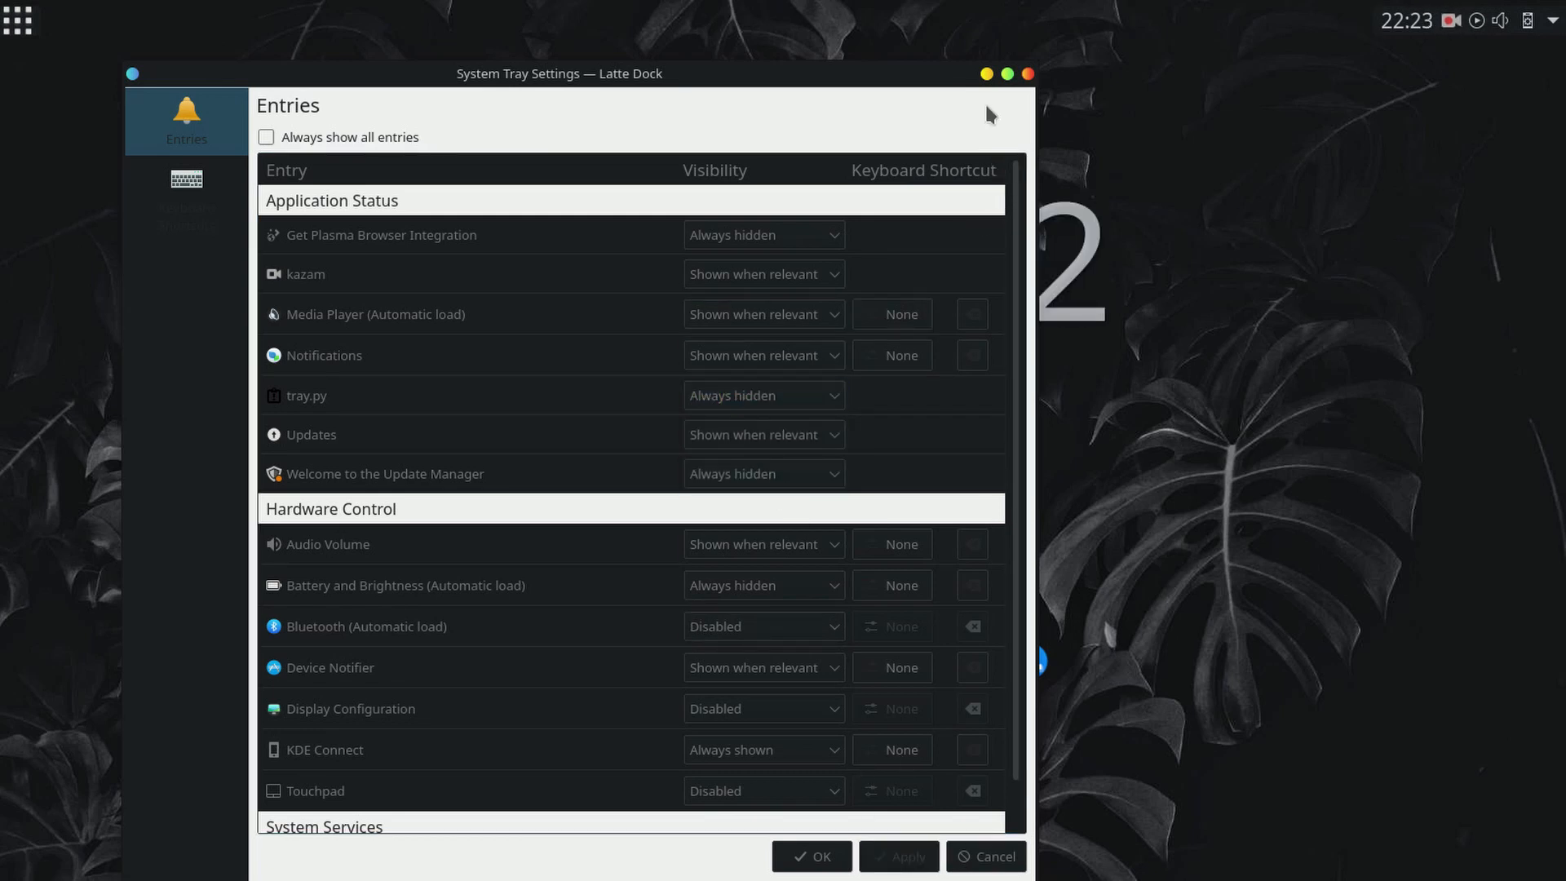
click(1029, 75)
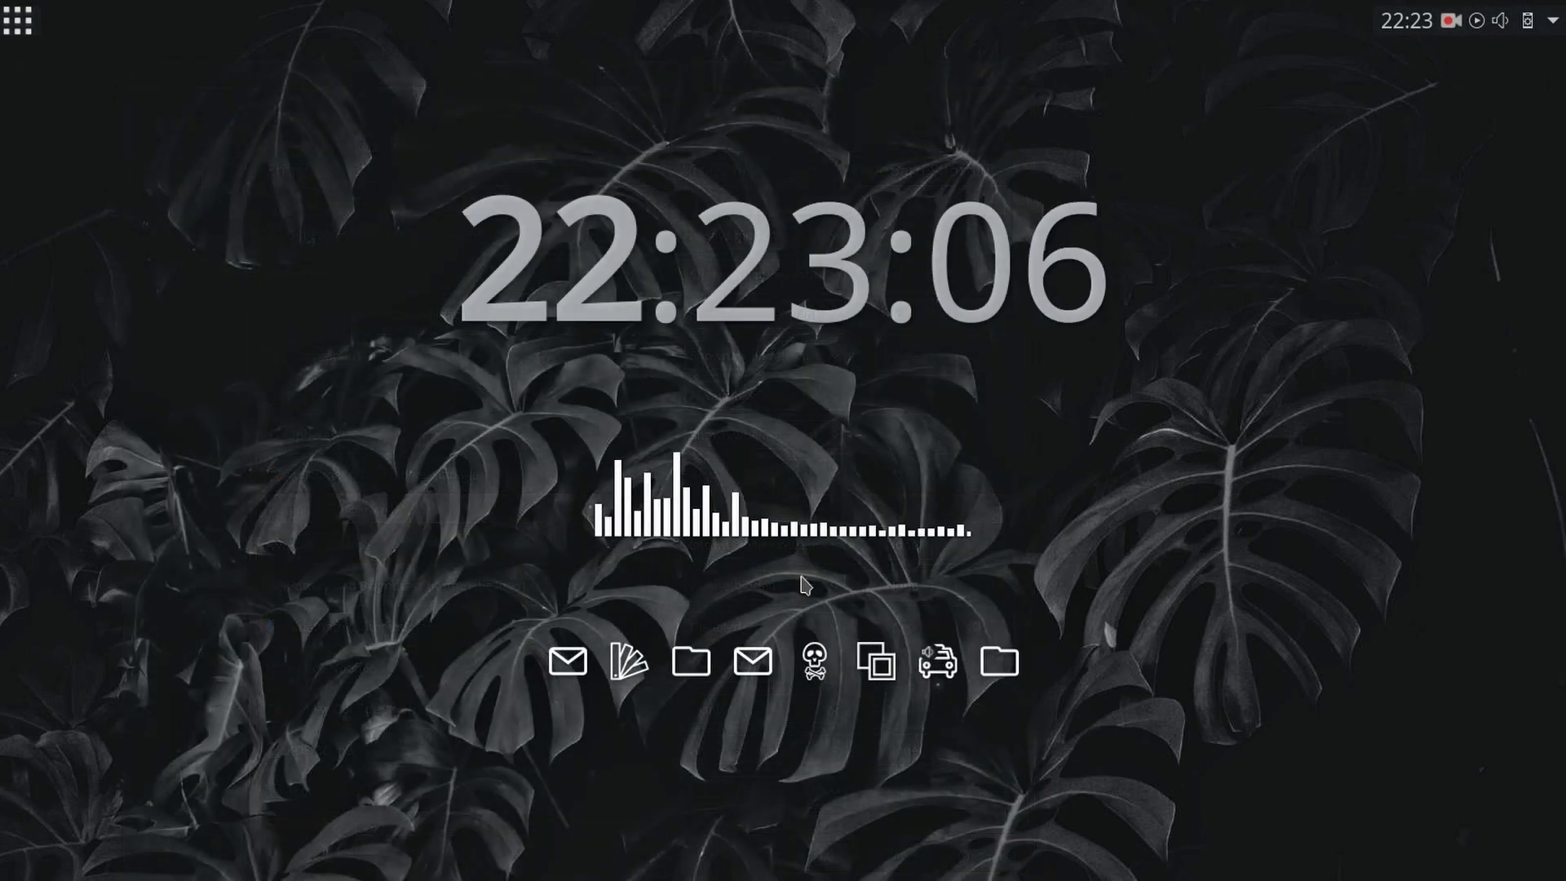
Step: Open System Settings and go to the GNOME/GTK Application Style configuration to download new GTK3 application styles
click(22, 27)
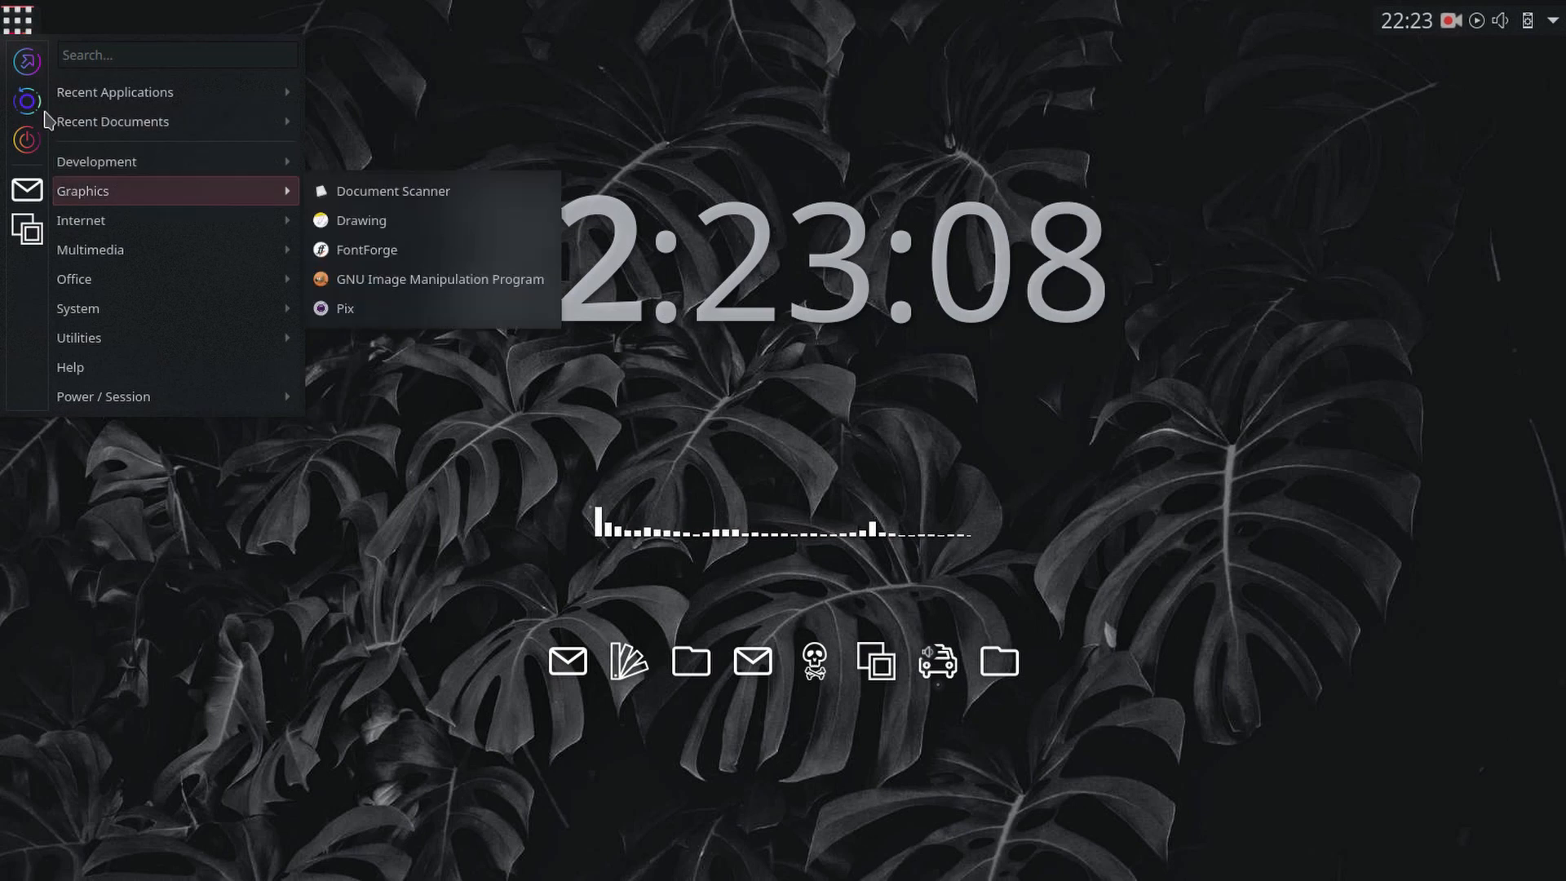
text(s)
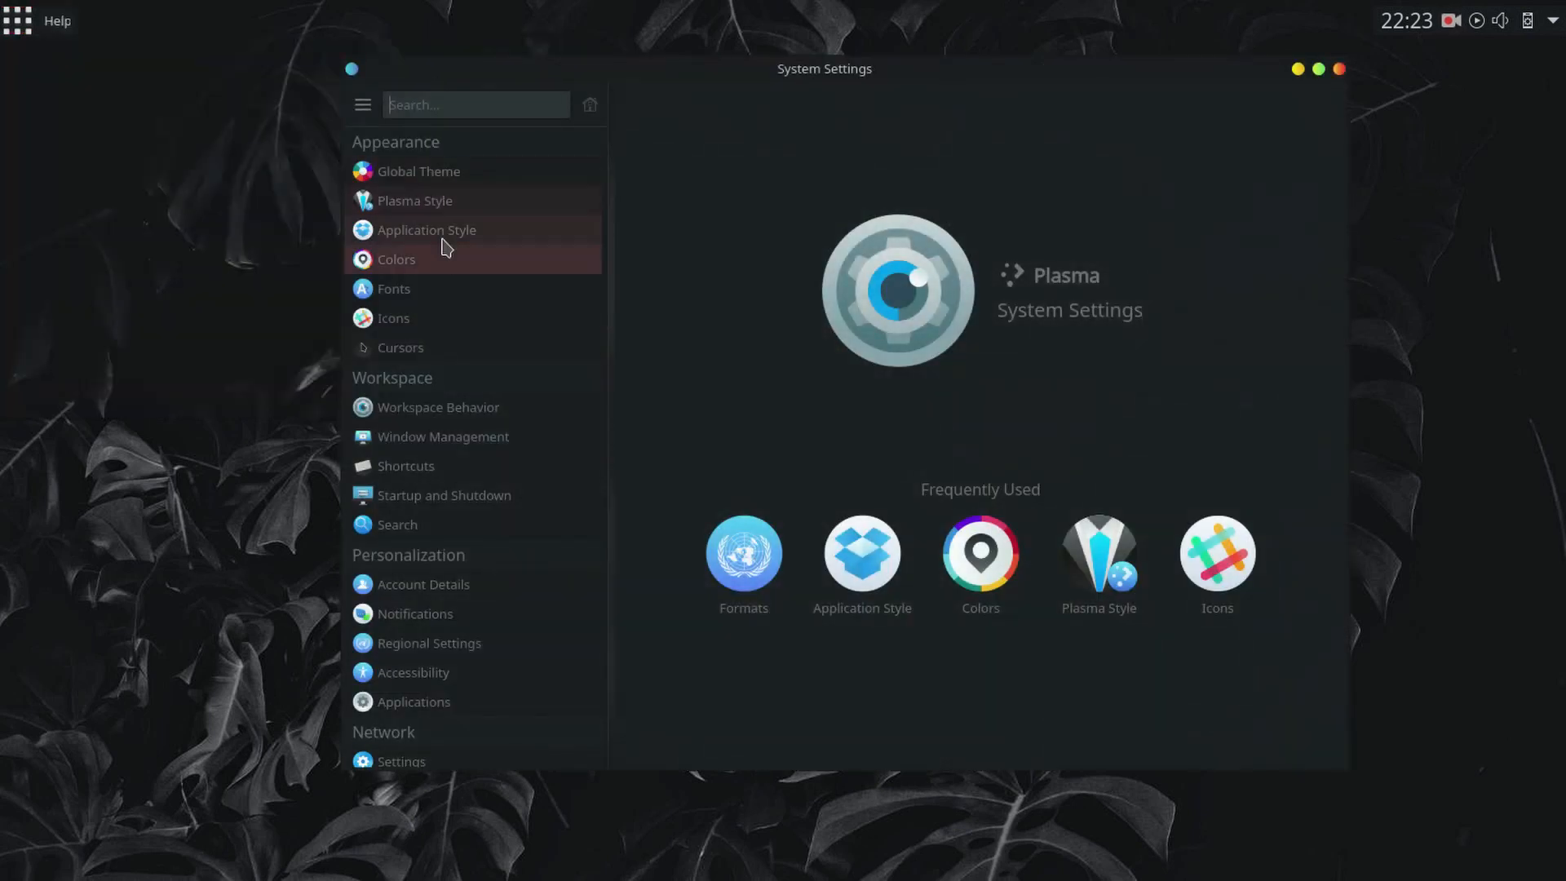
click(440, 236)
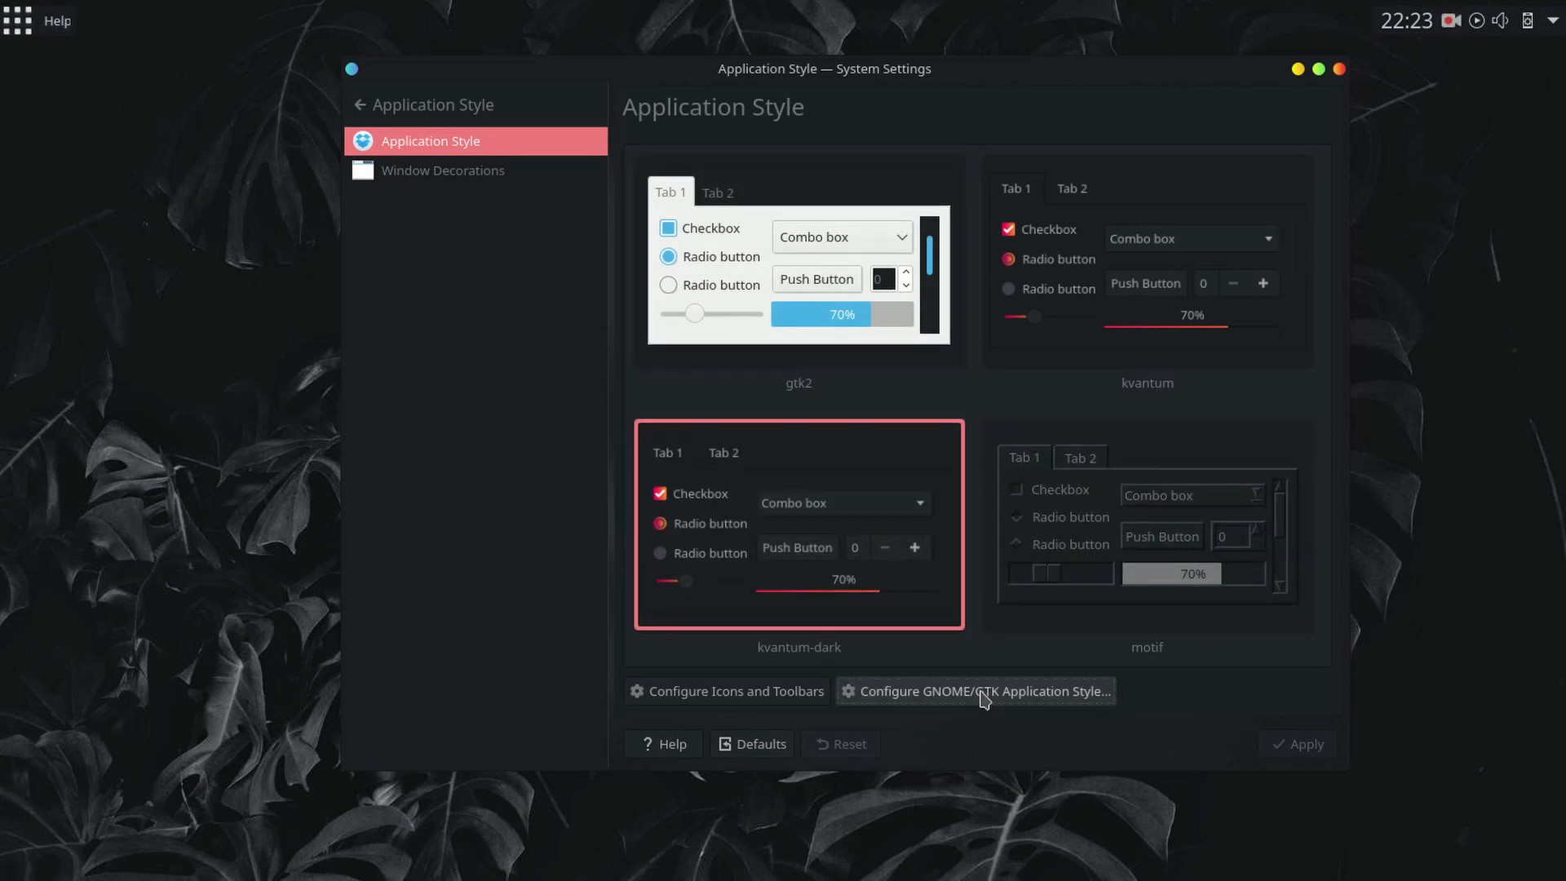
click(984, 698)
click(1188, 692)
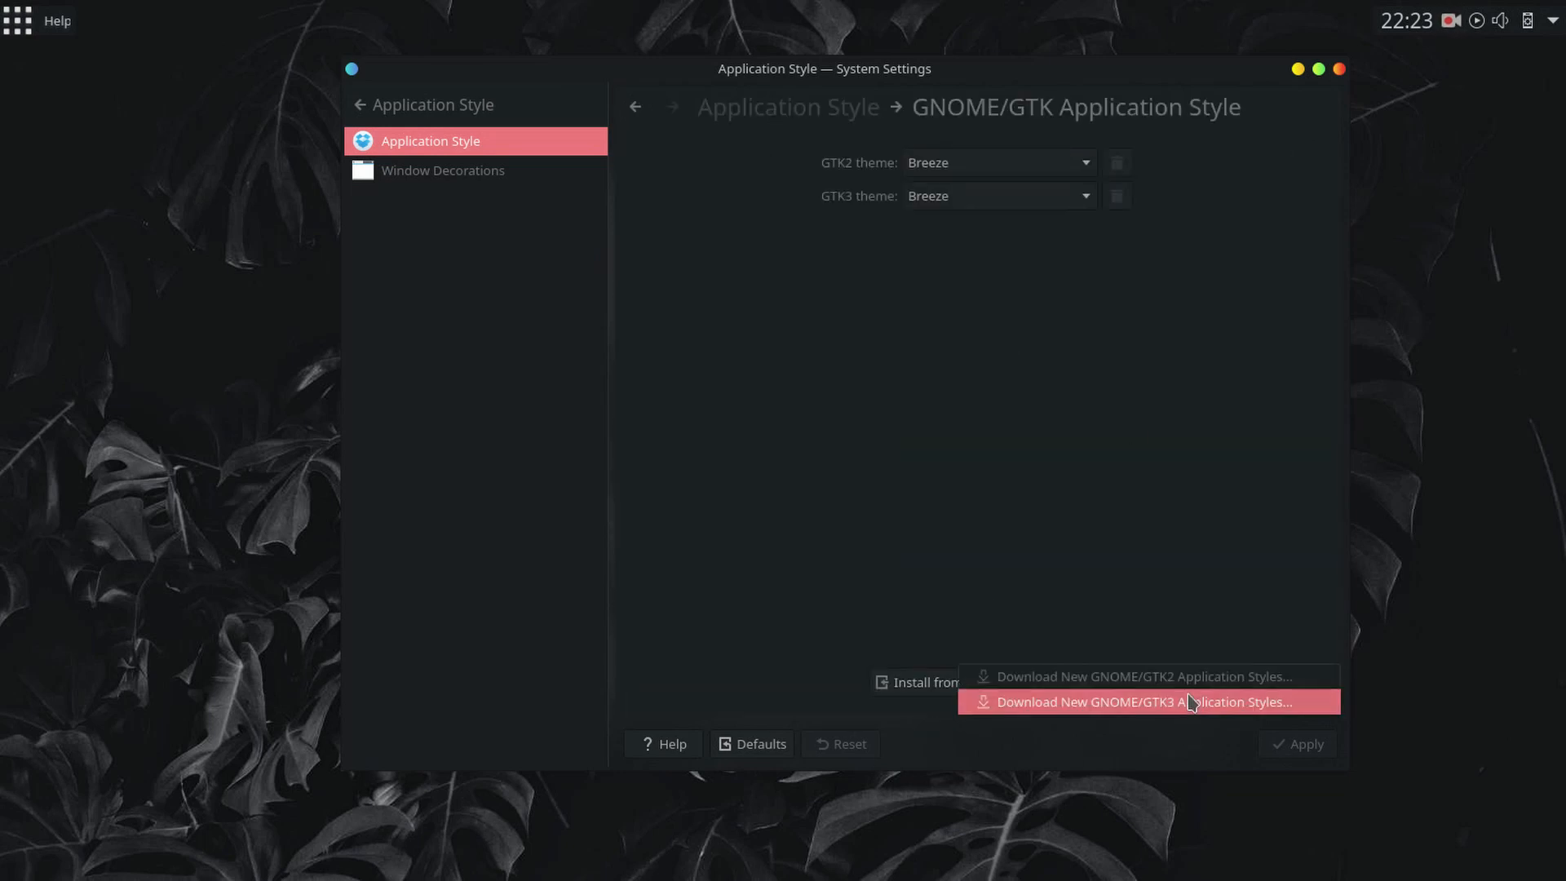
click(1189, 703)
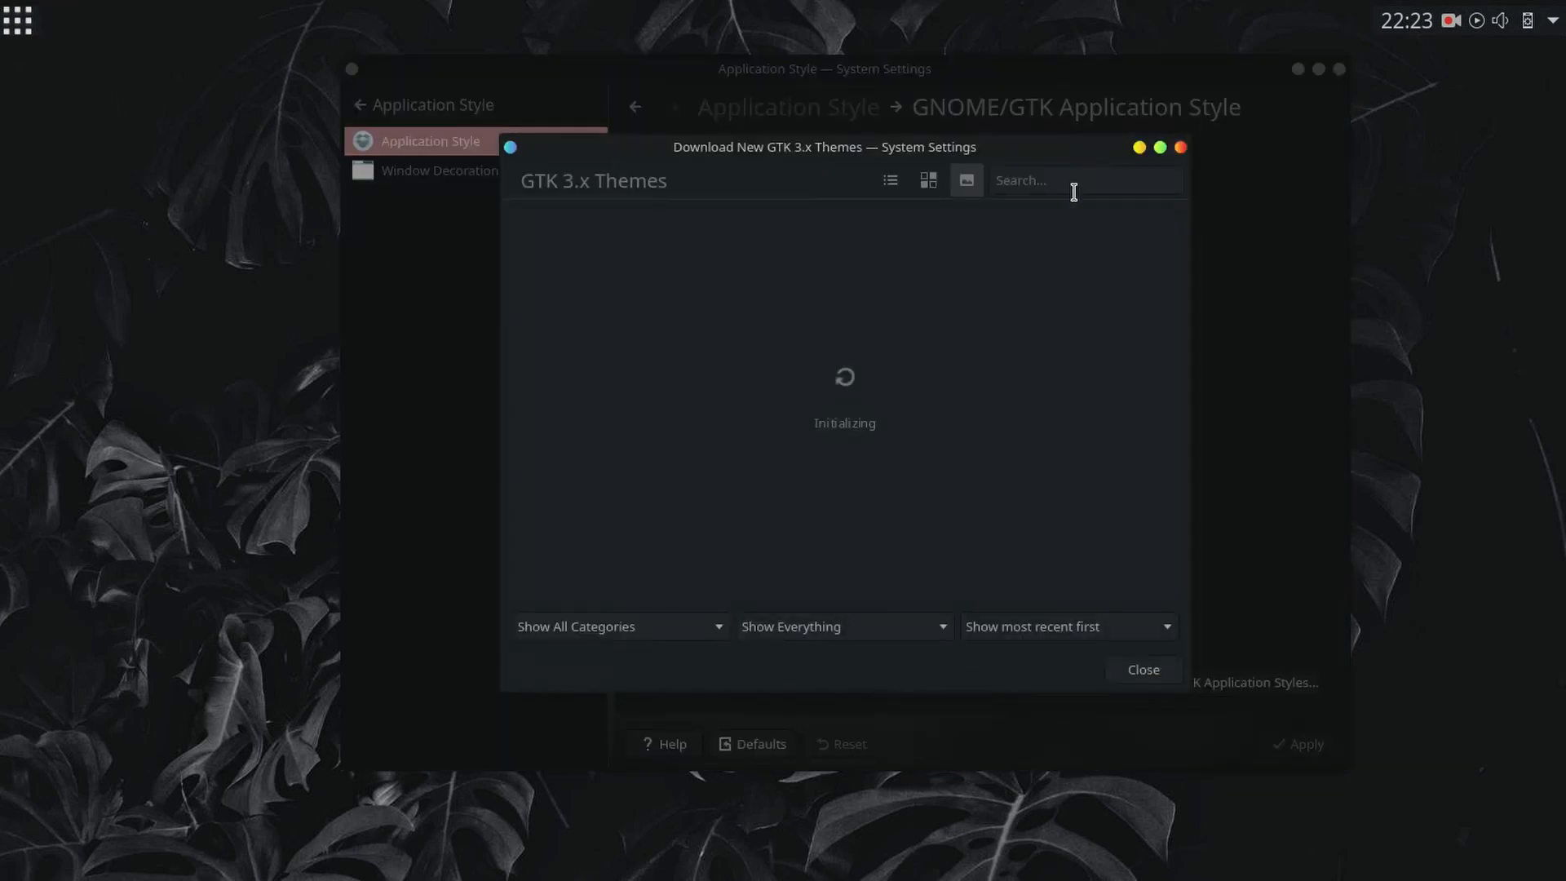
Step: Search the GTK 3.x themes for "sweet mars", install Sweet Mars XFCE, and close the download window
click(1128, 187)
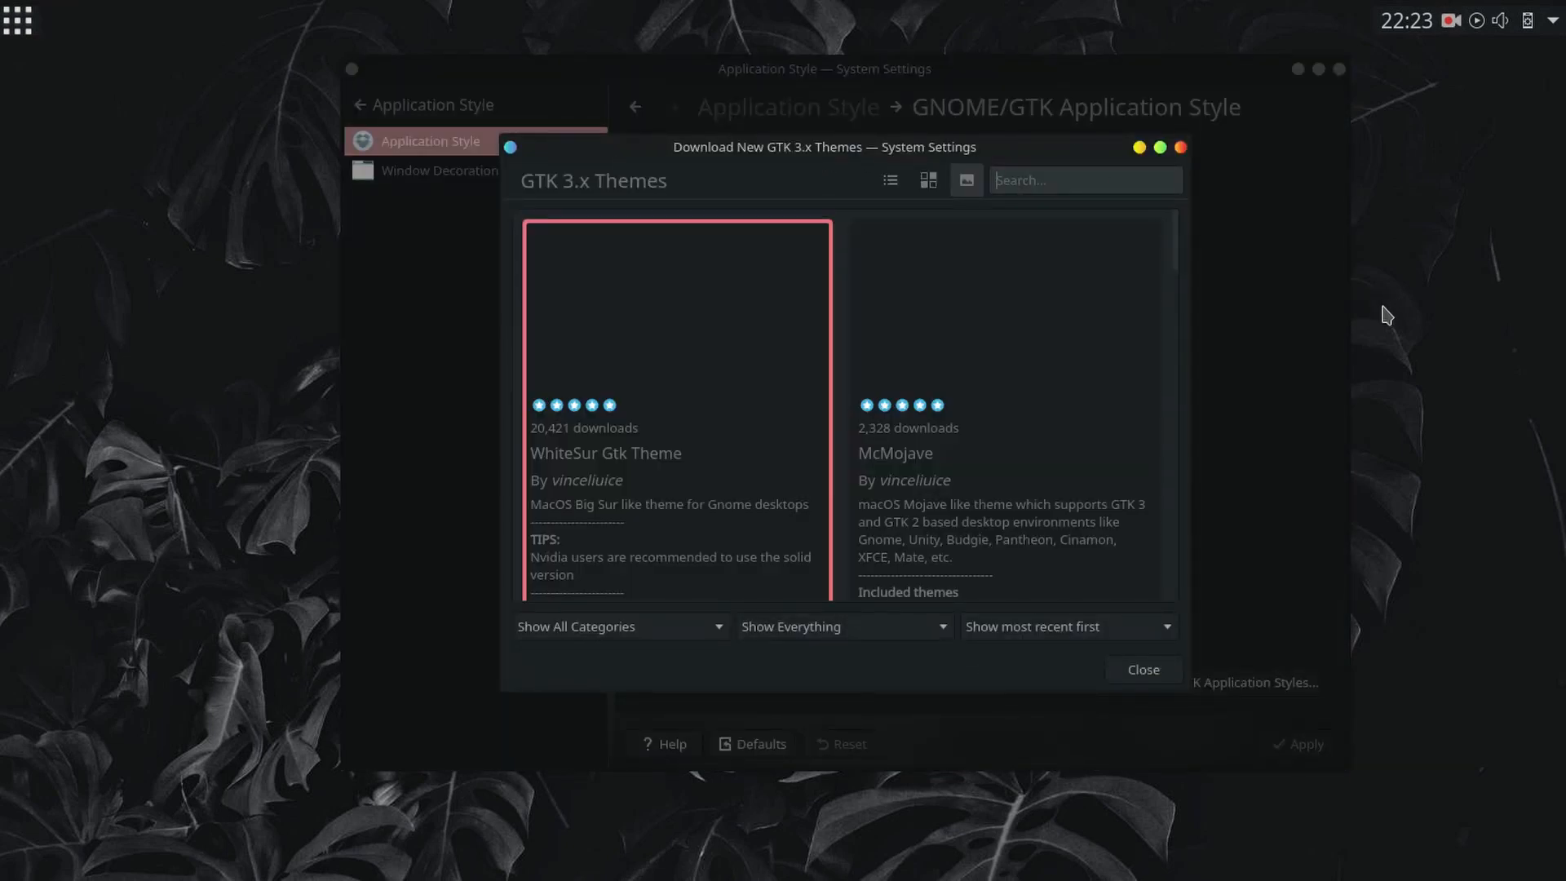
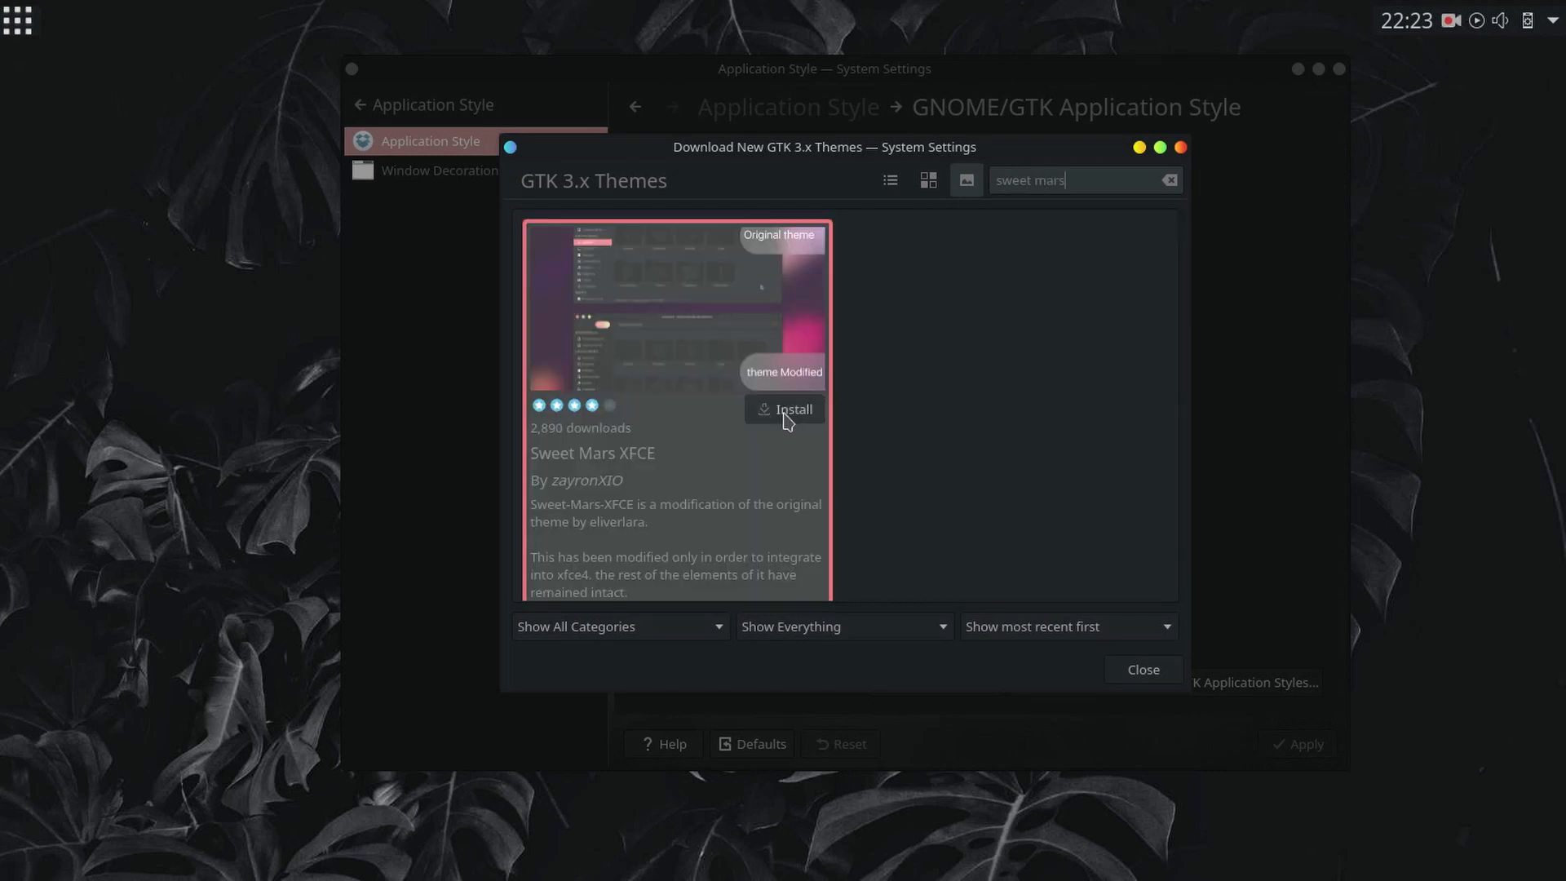
click(787, 414)
click(1180, 147)
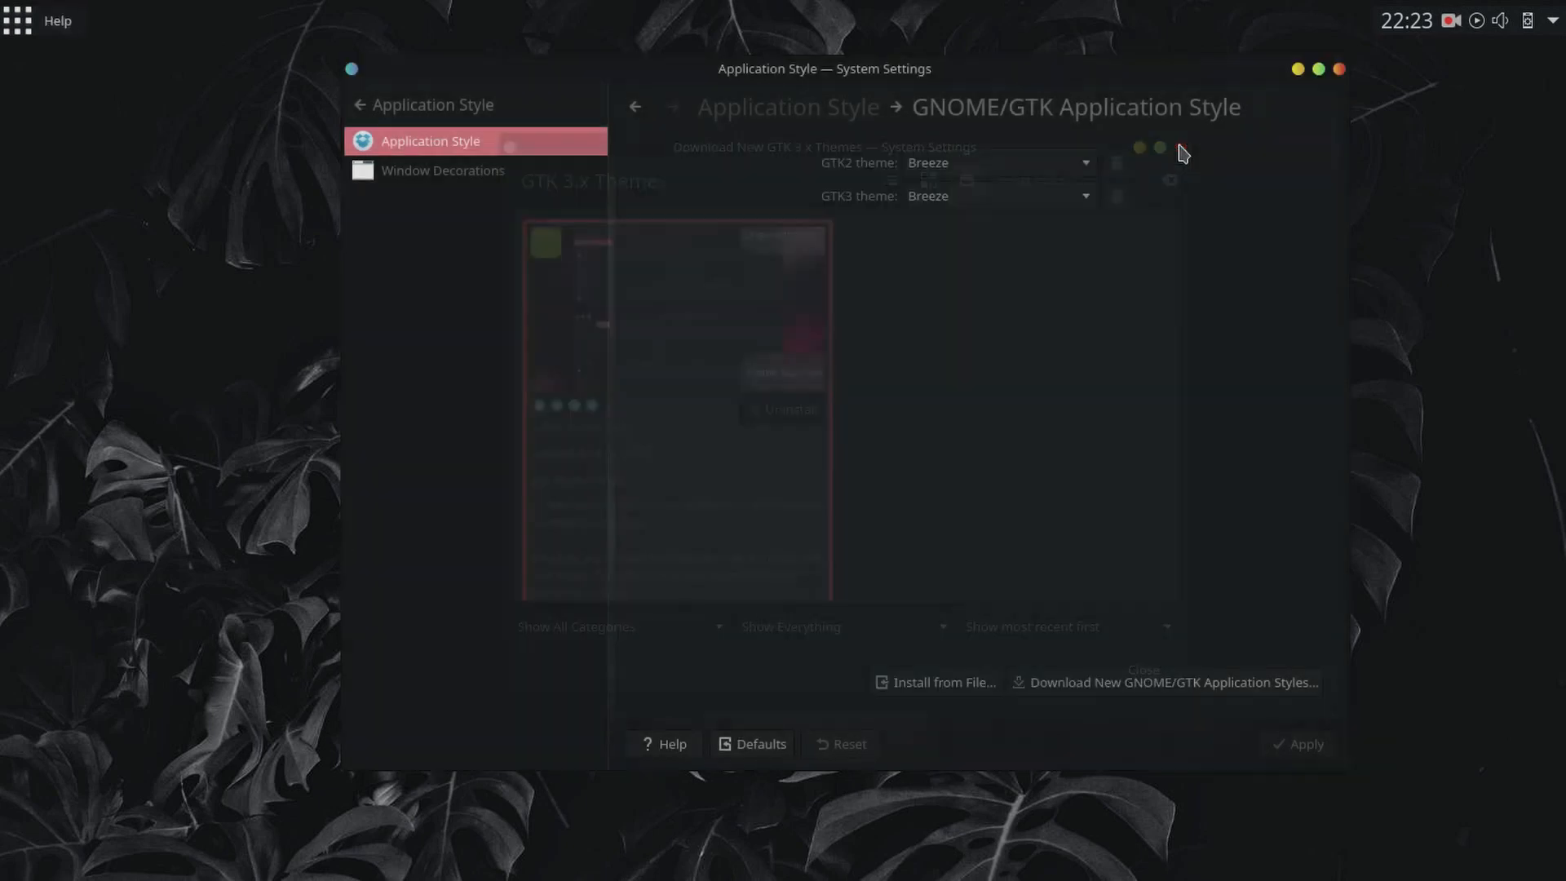
Step: Set both the GTK2 and GTK3 themes to Sweet-mars-XFCE and apply the change
click(1084, 168)
scroll(1039, 433, down, 4)
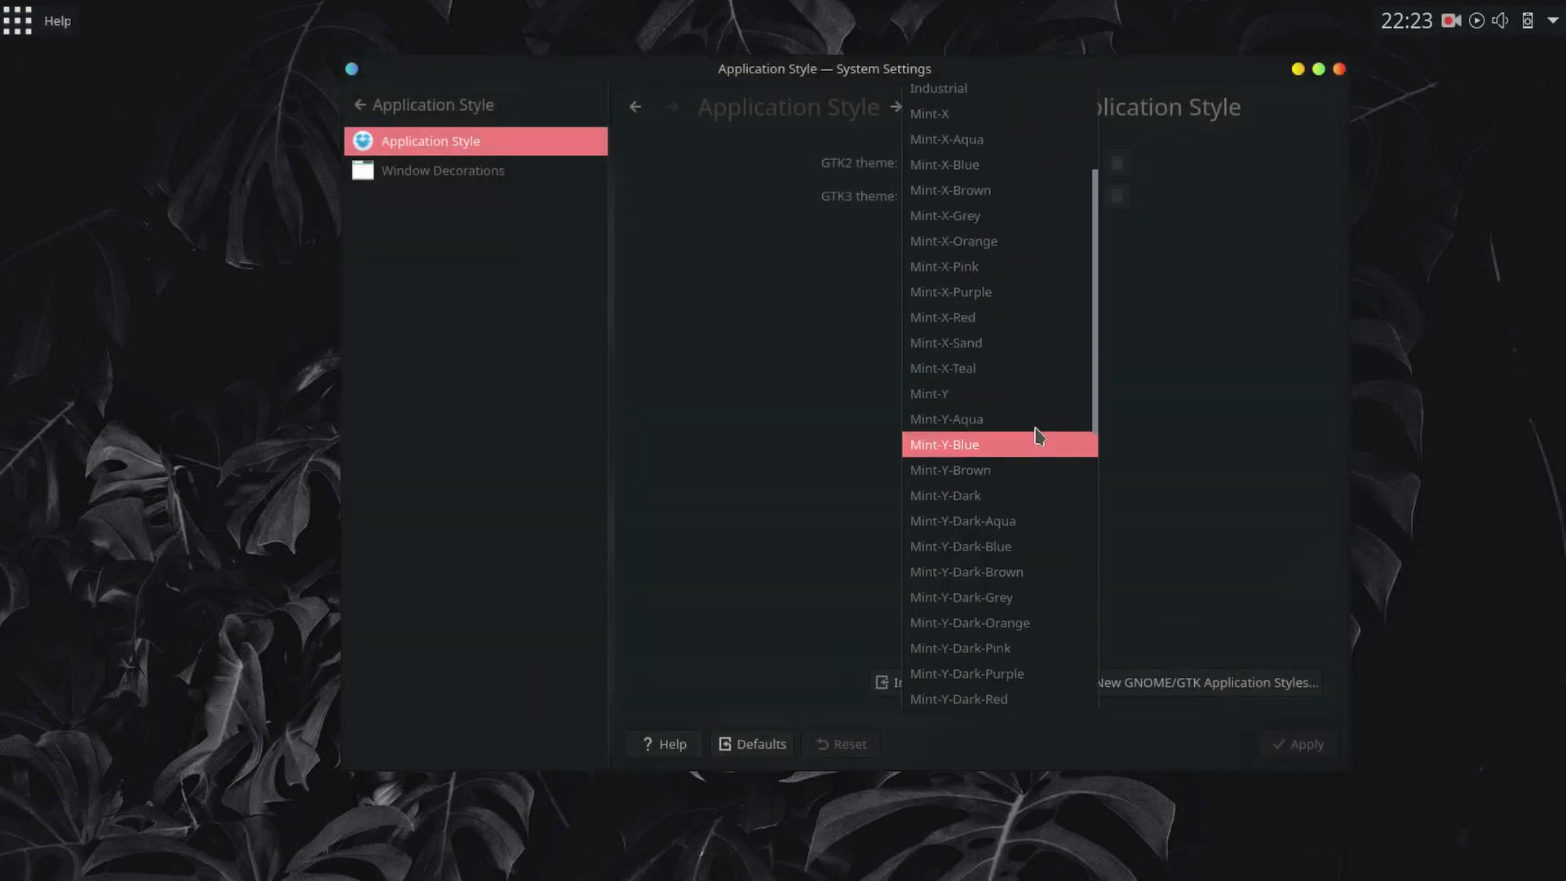
click(1025, 464)
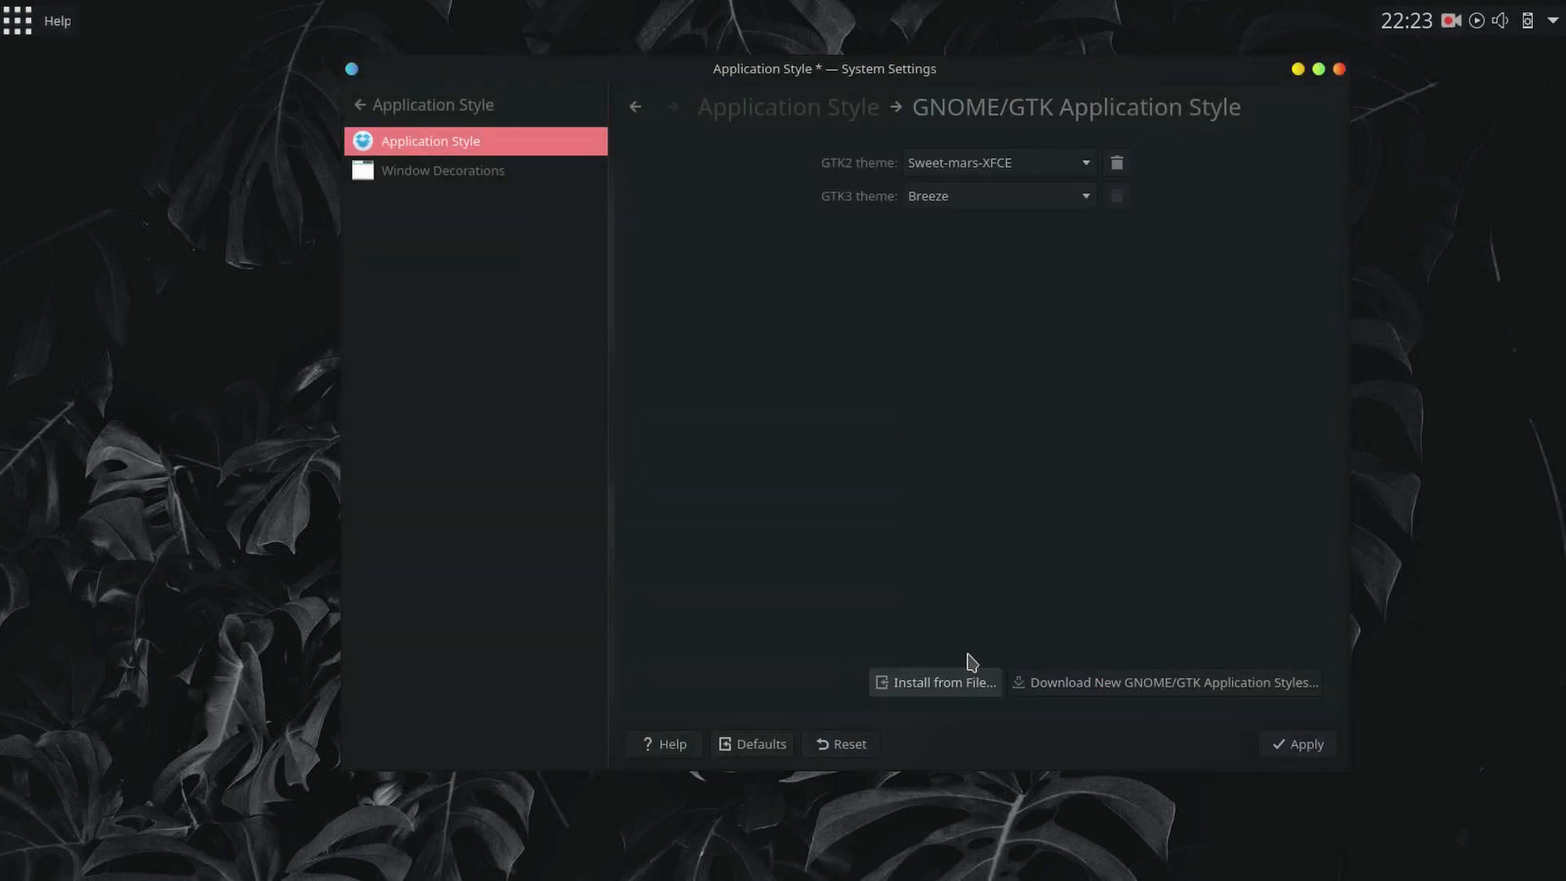
click(1024, 199)
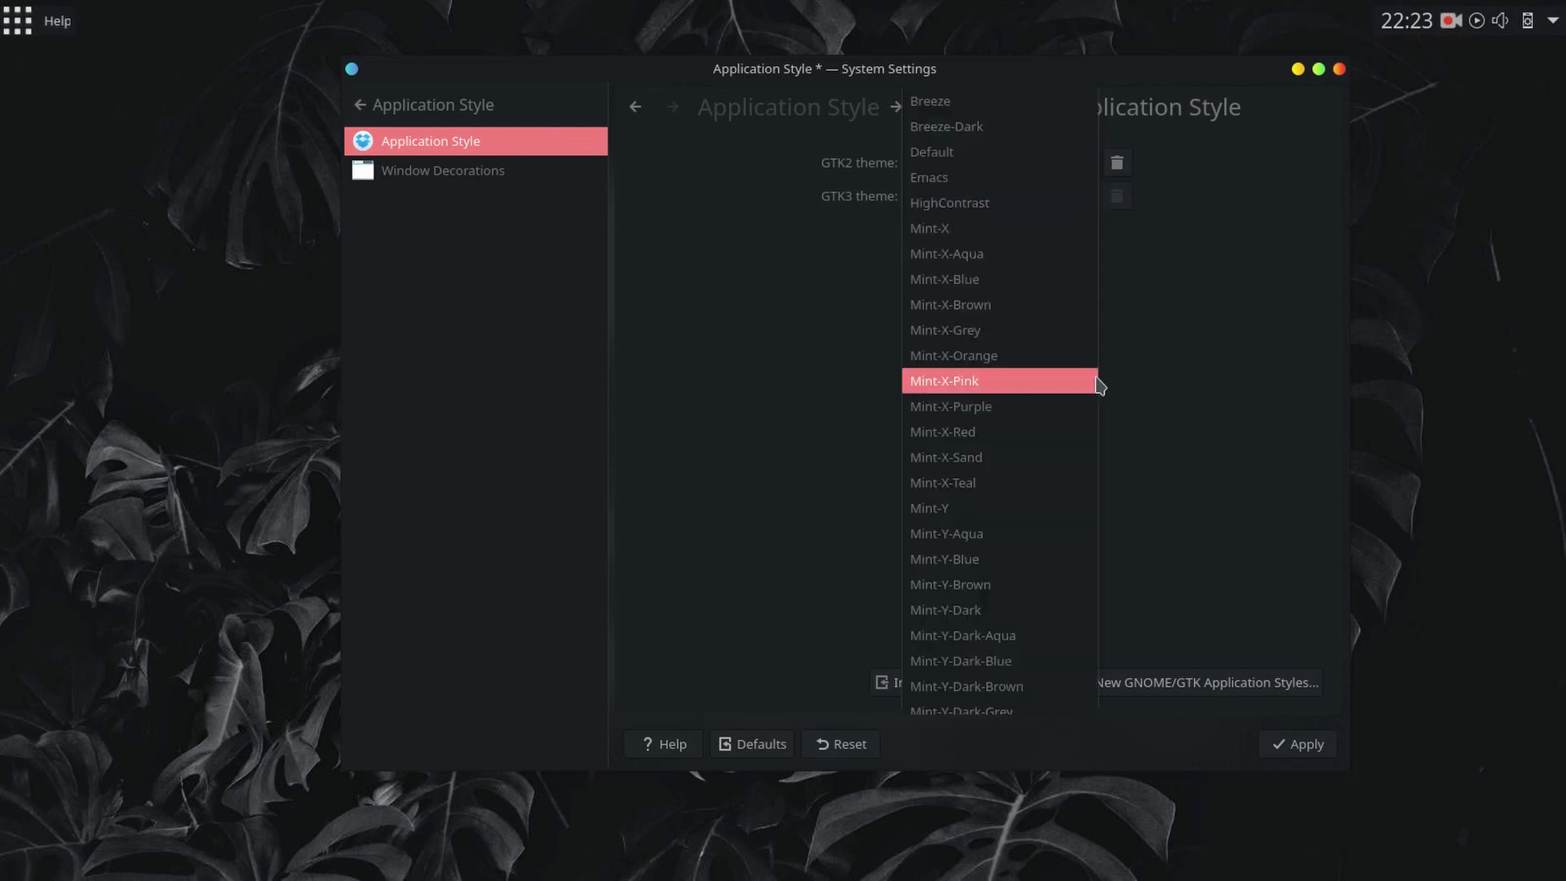
drag(1095, 383, 1081, 797)
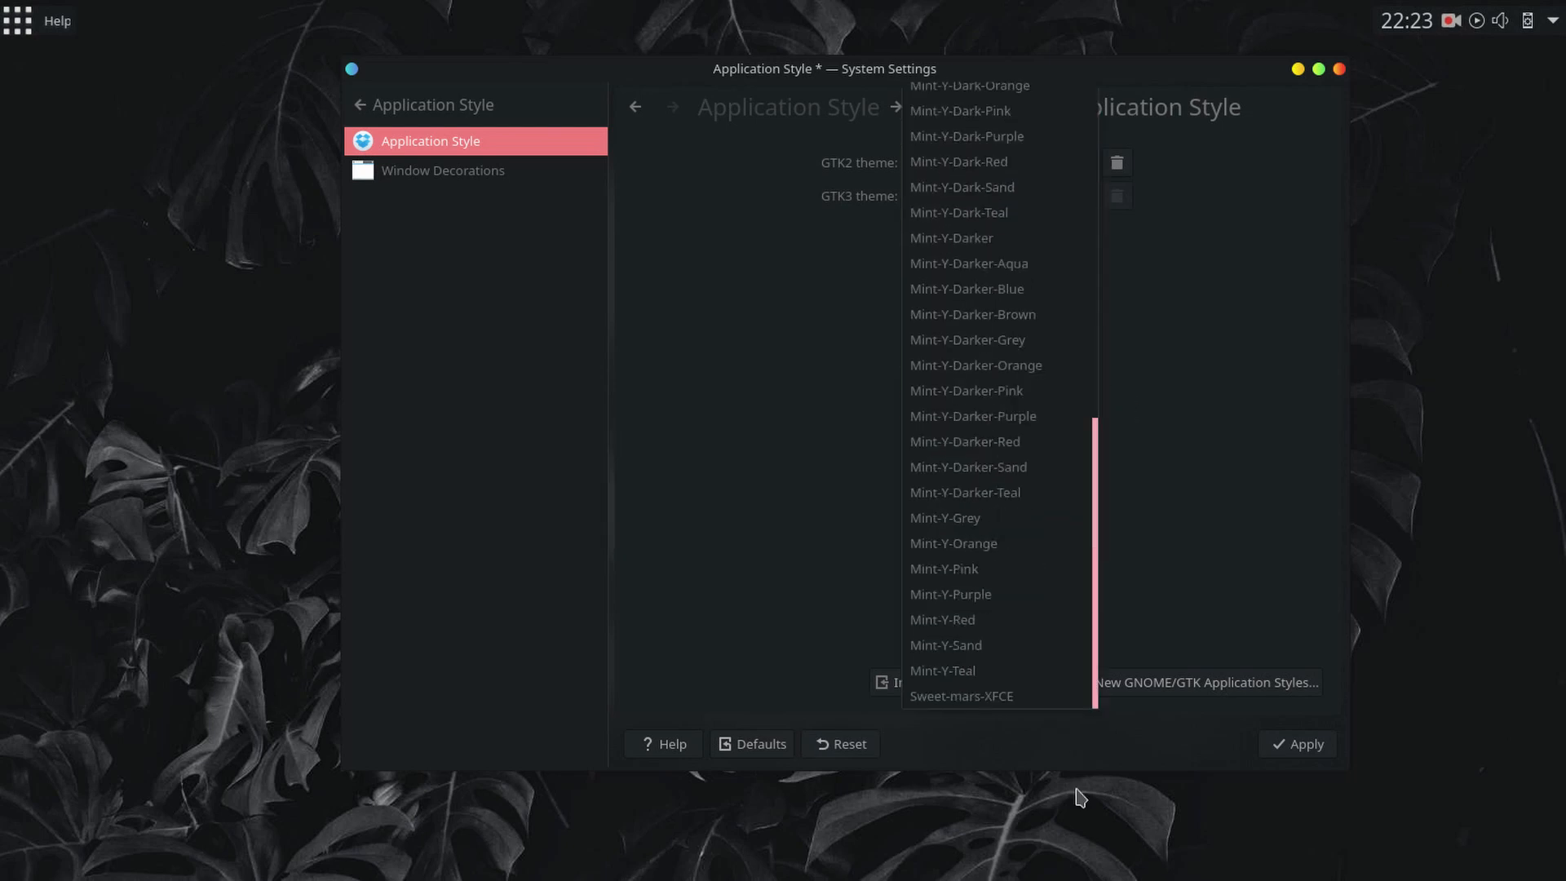
click(1011, 696)
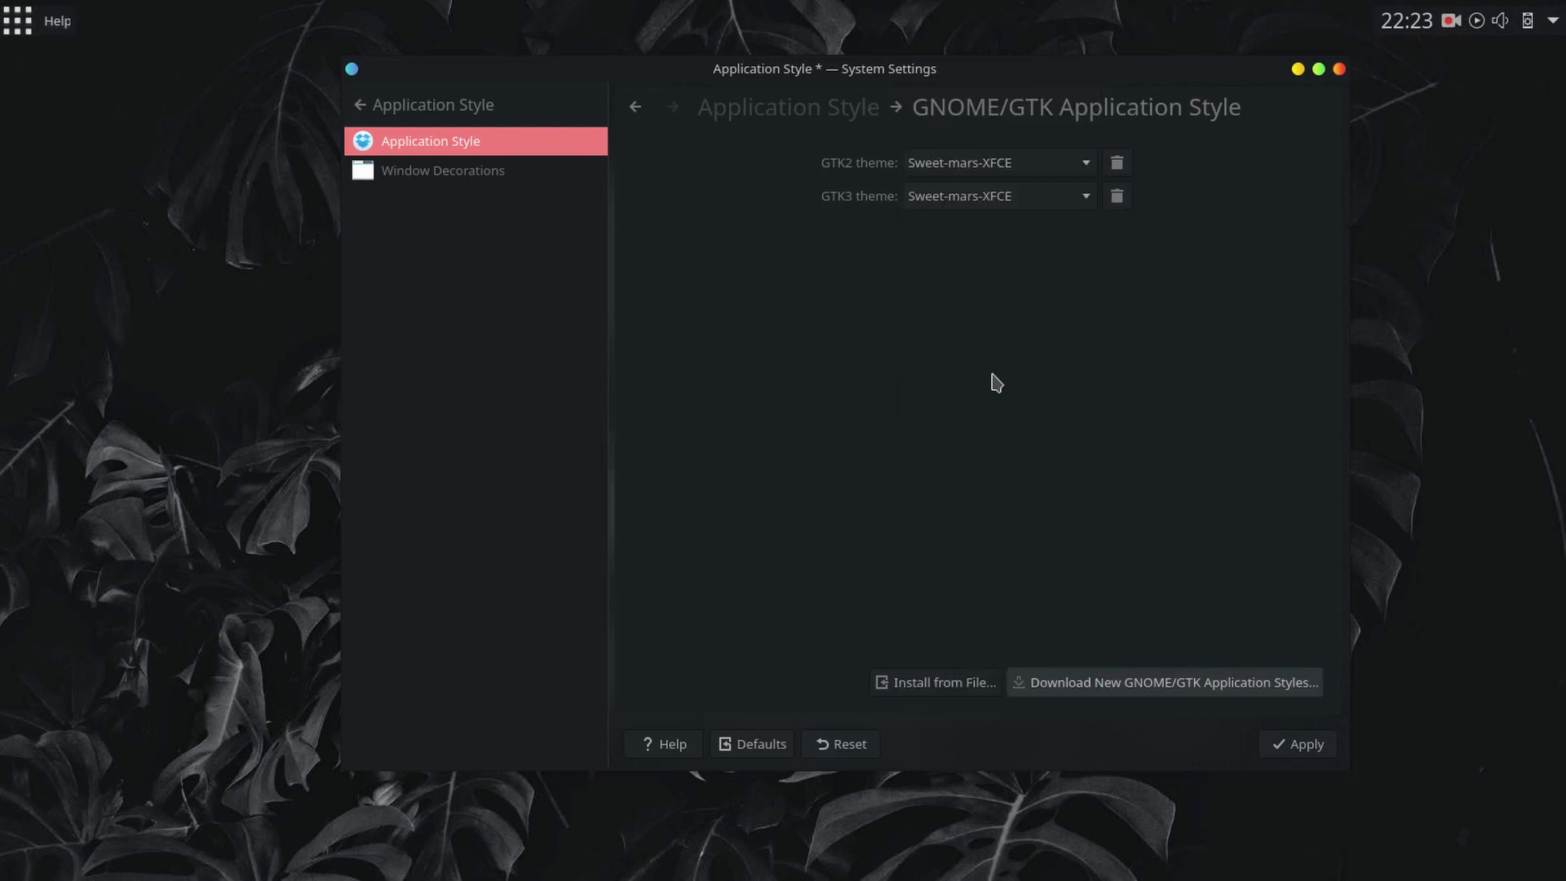
click(1303, 745)
Step: Launch Calculator from the application launcher to check the GTK theme, and close System Settings and Calculator
click(12, 25)
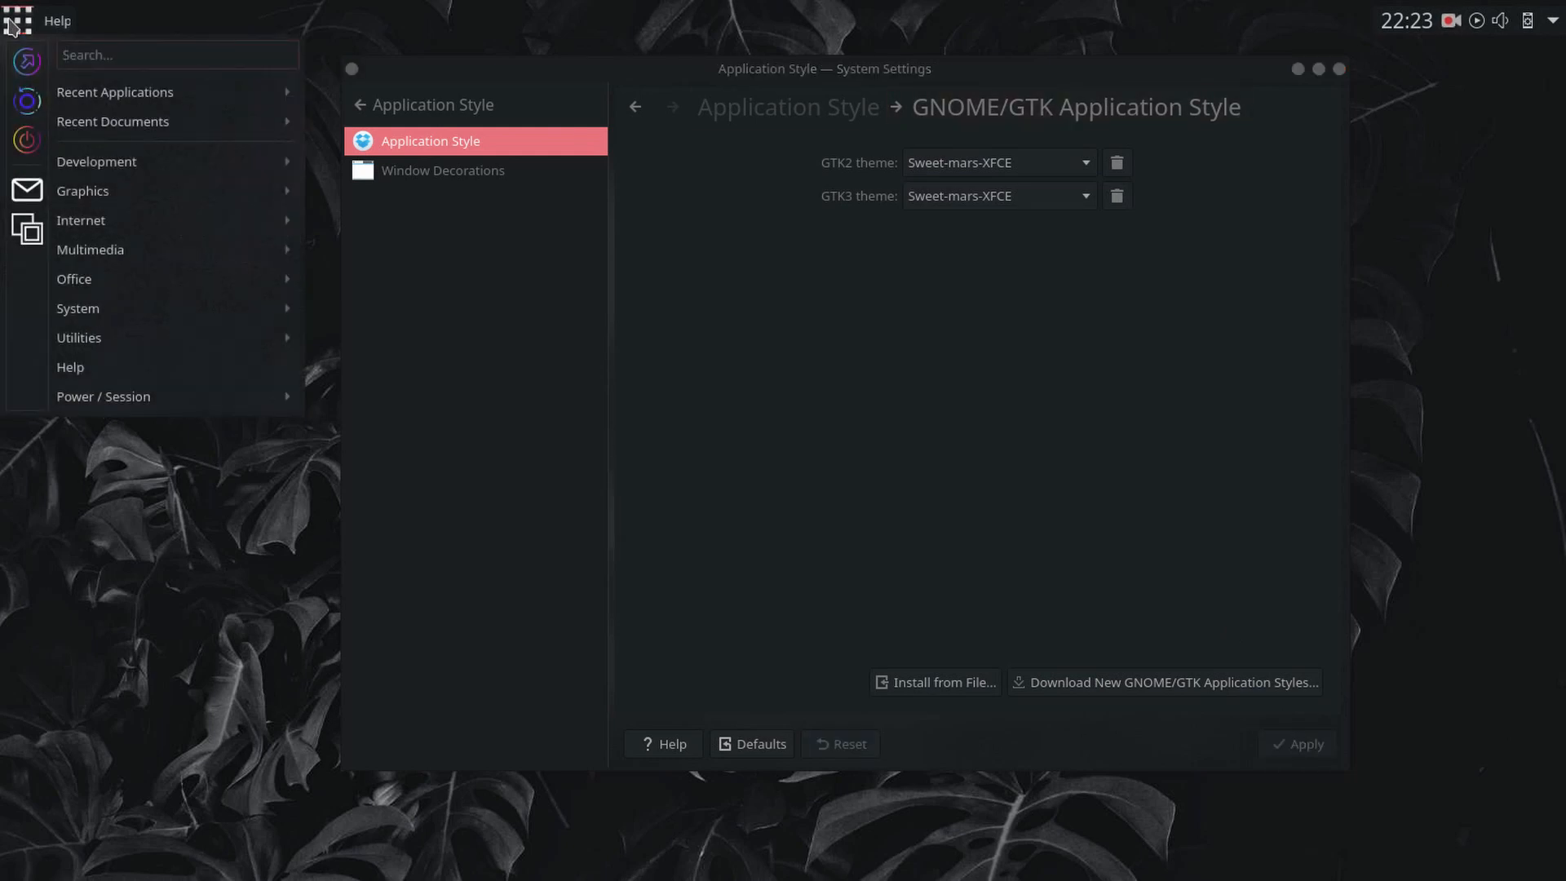
text(casl)
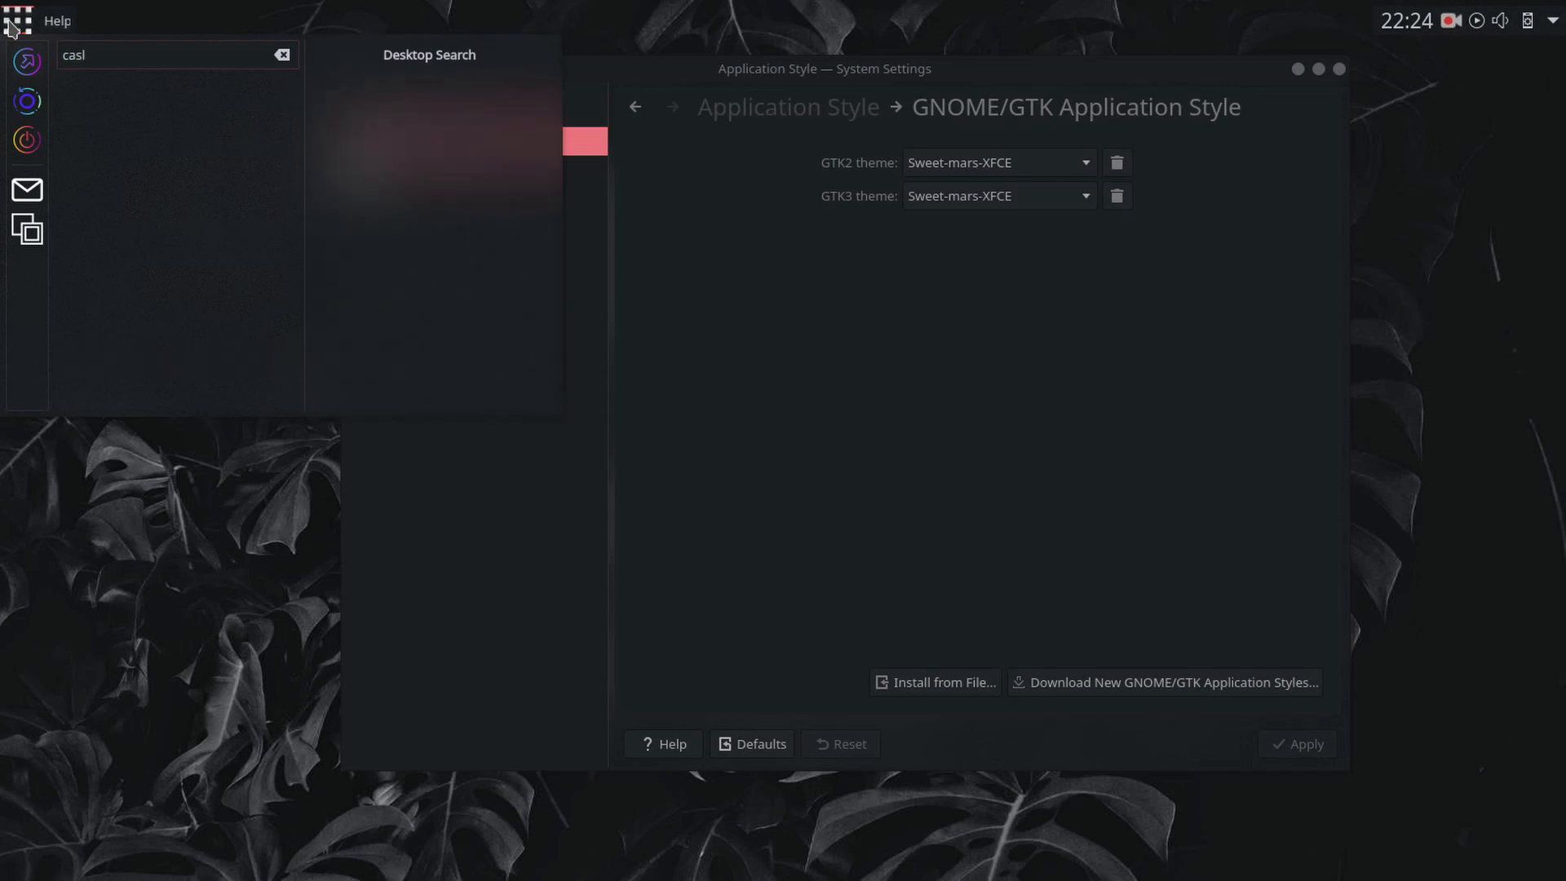
key(BackSpace)
key(BackSpace)
text(l)
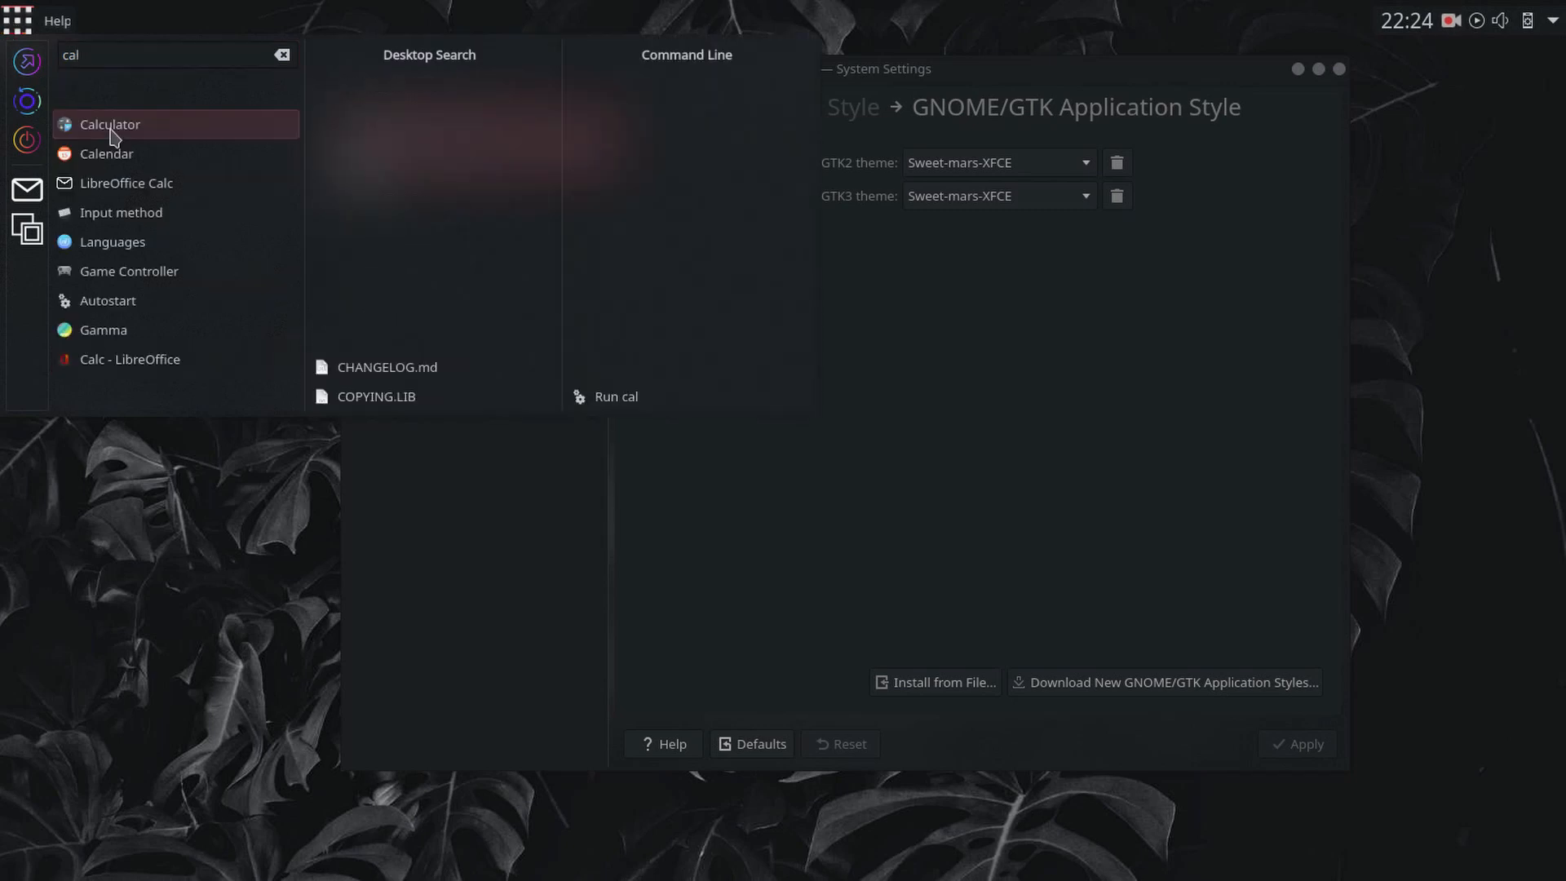
click(120, 122)
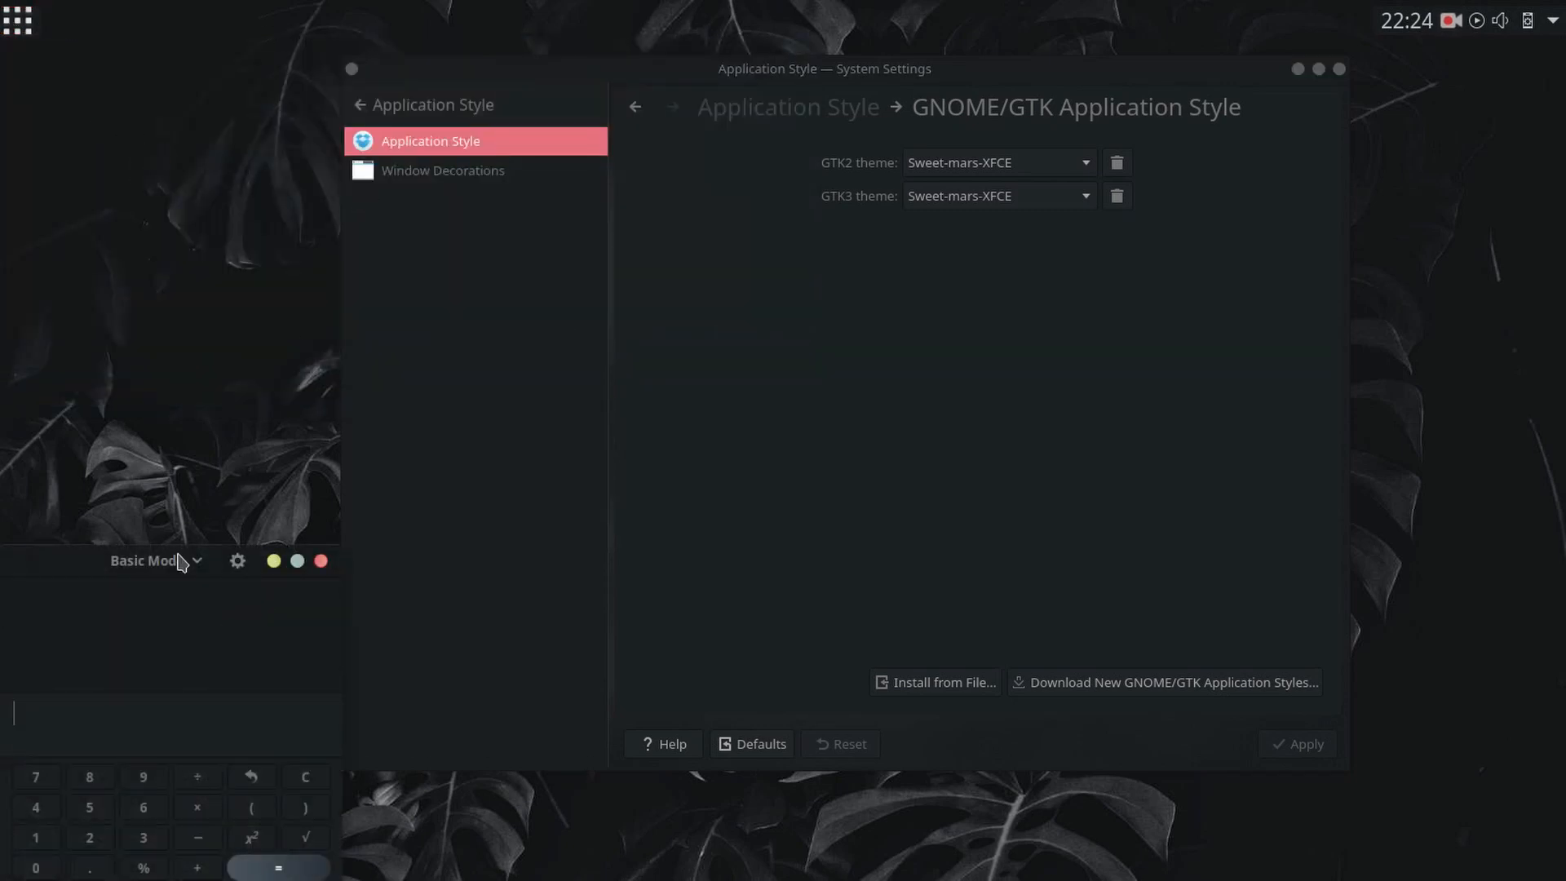
drag(173, 563, 500, 123)
click(1339, 77)
click(647, 122)
click(1554, 22)
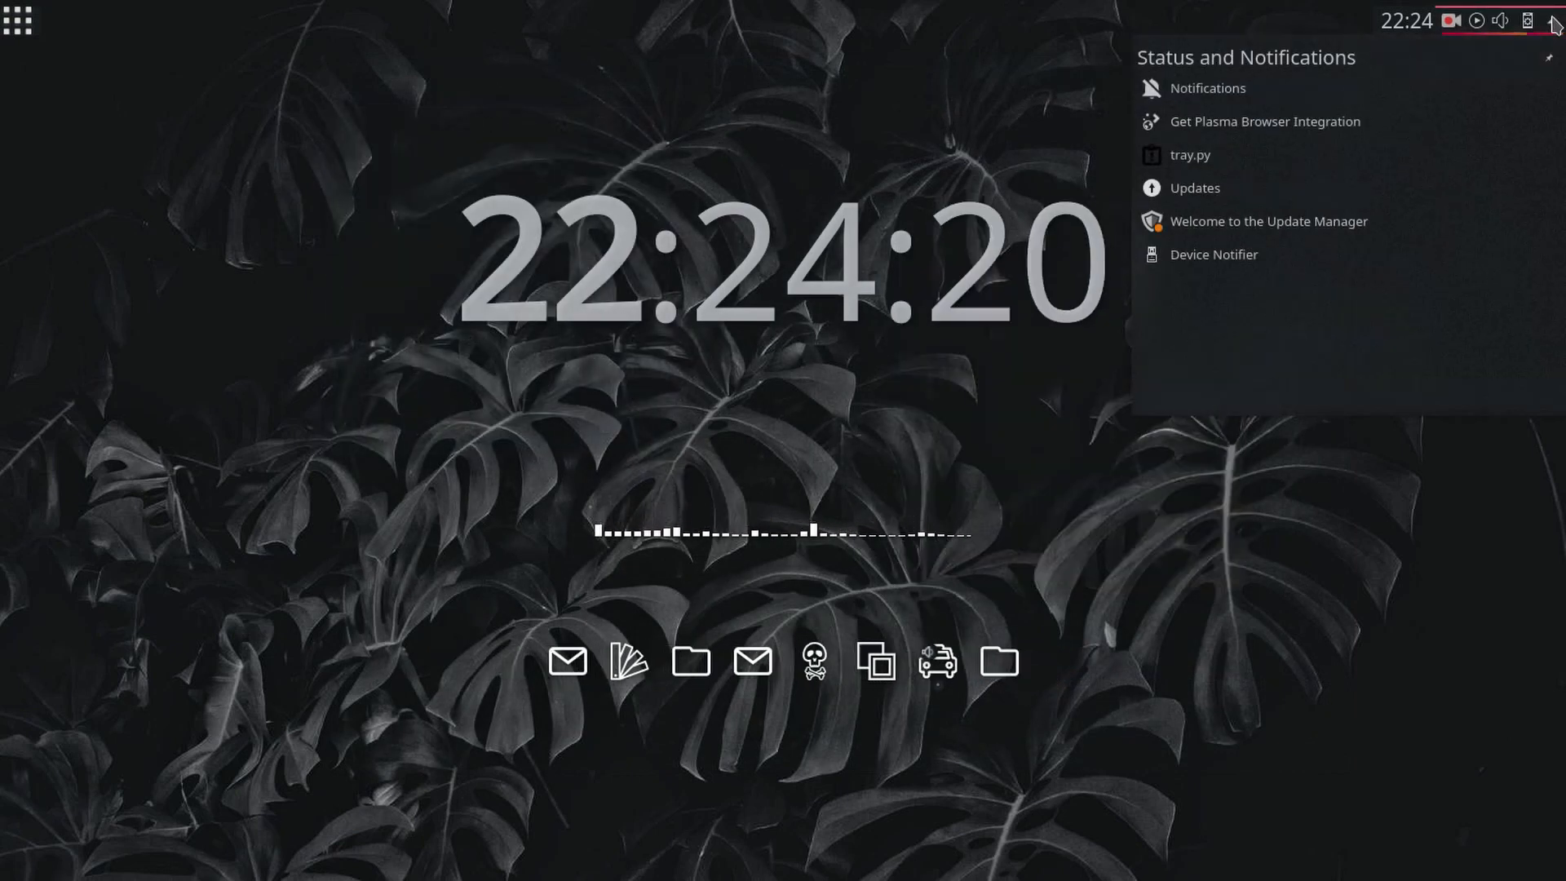
click(1555, 23)
click(1556, 24)
click(1556, 25)
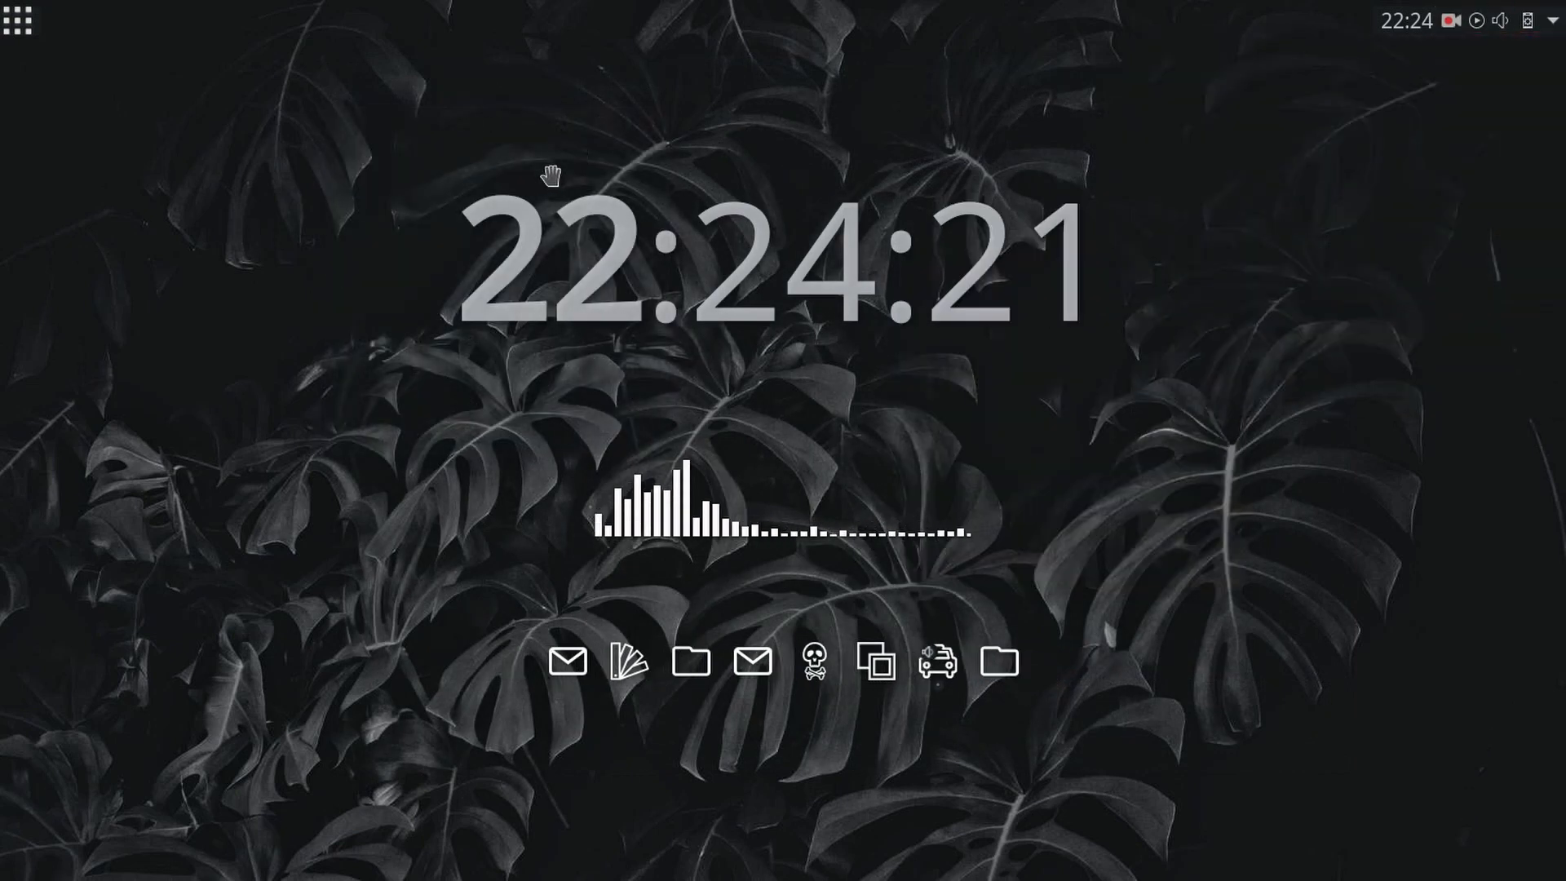
click(17, 18)
click(18, 22)
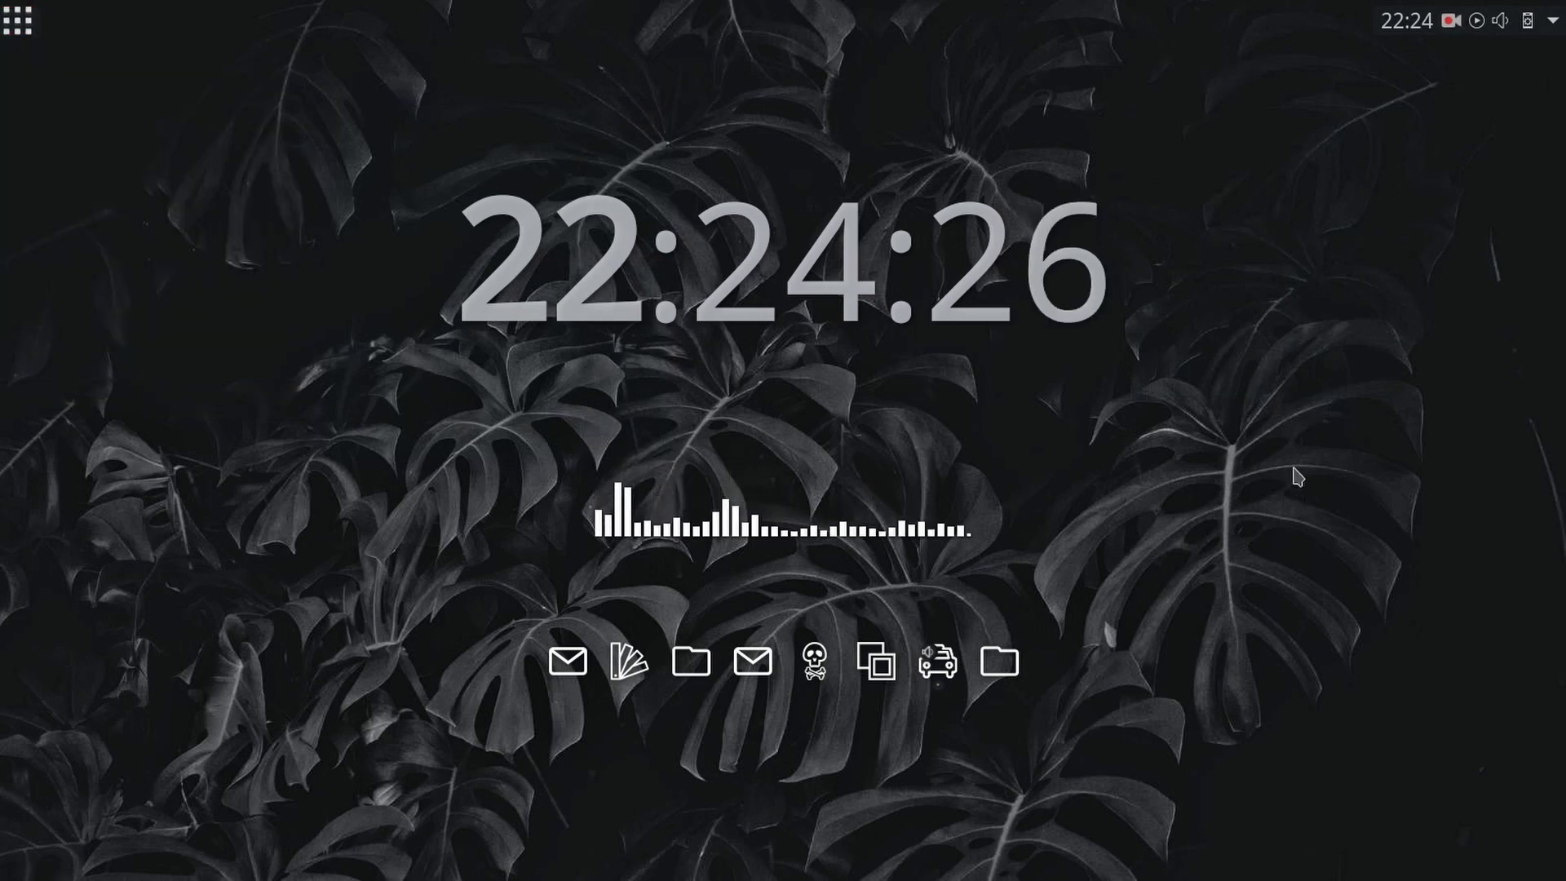
click(11, 16)
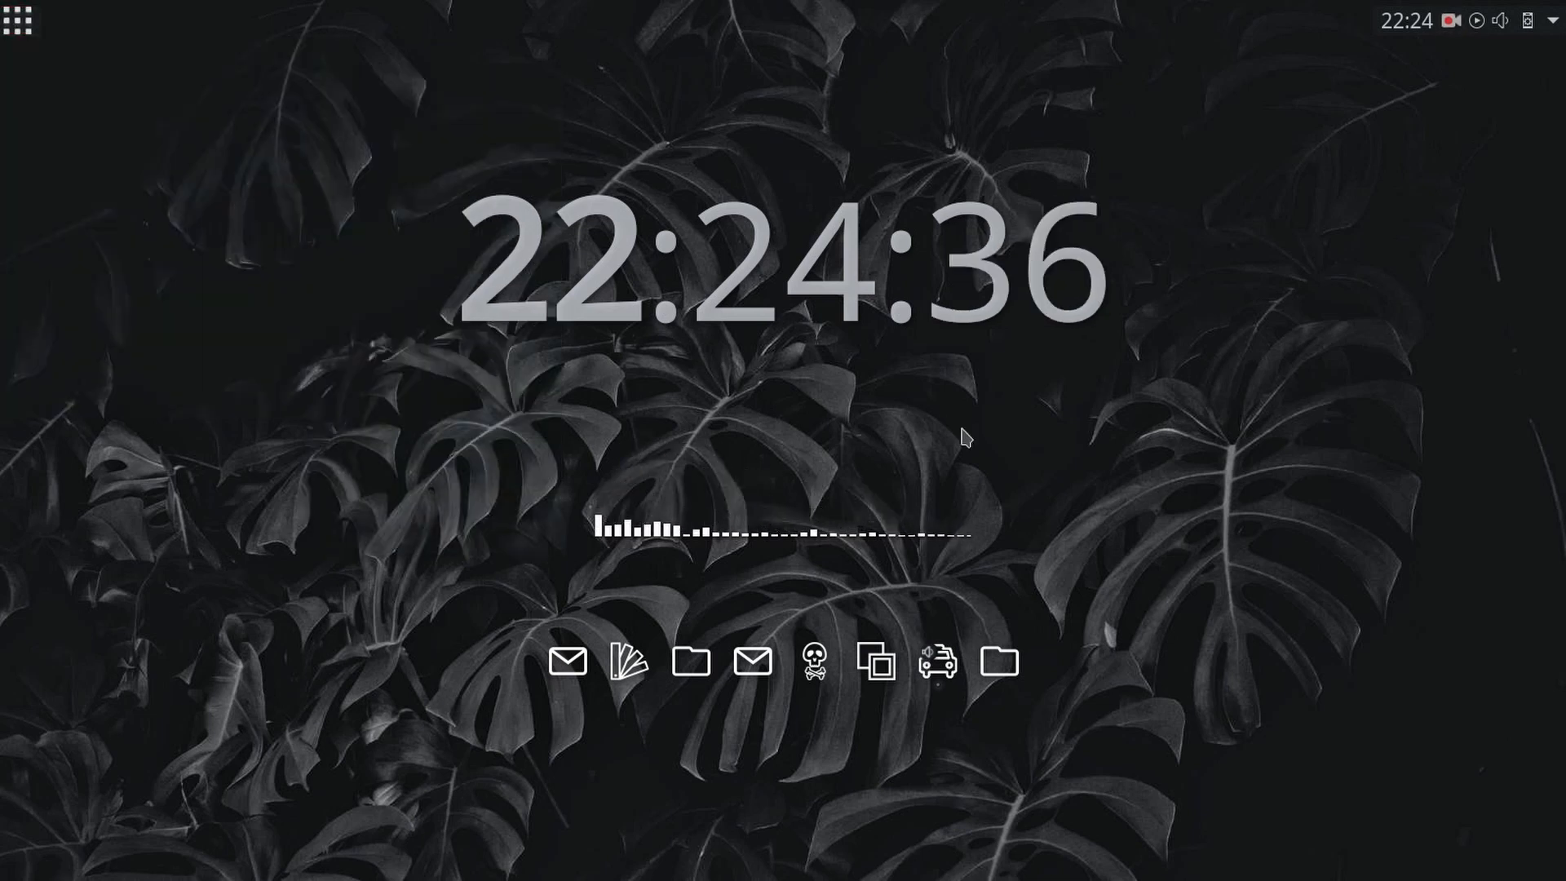
Step: Open the desktop's wallpaper settings and list the downloadable new wallpapers by most downloaded first
right_click(1209, 271)
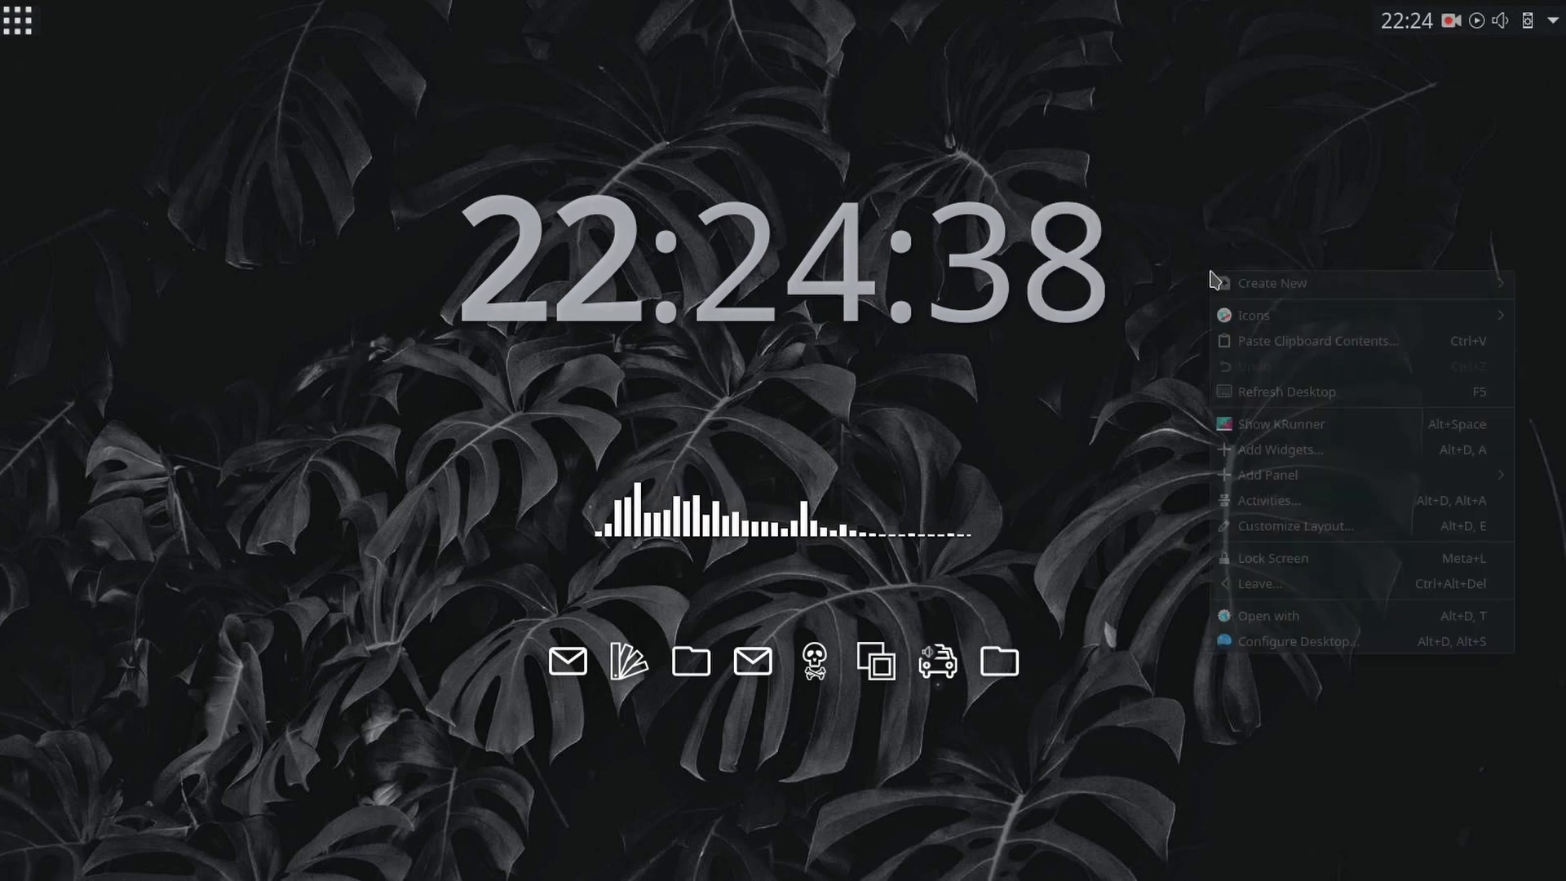
click(1315, 644)
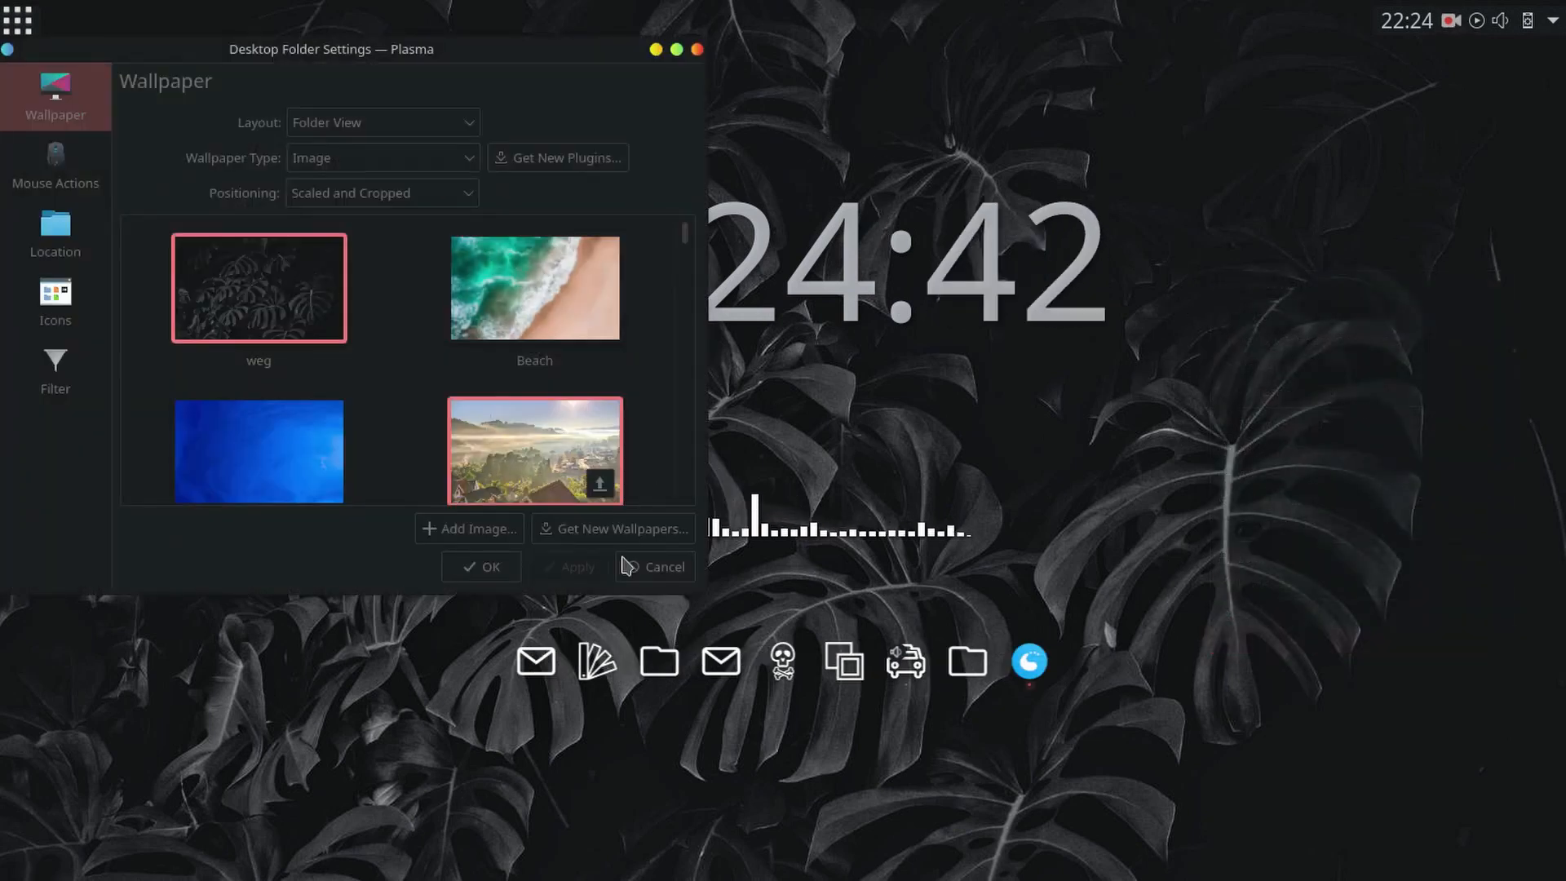
click(619, 528)
drag(447, 56, 918, 80)
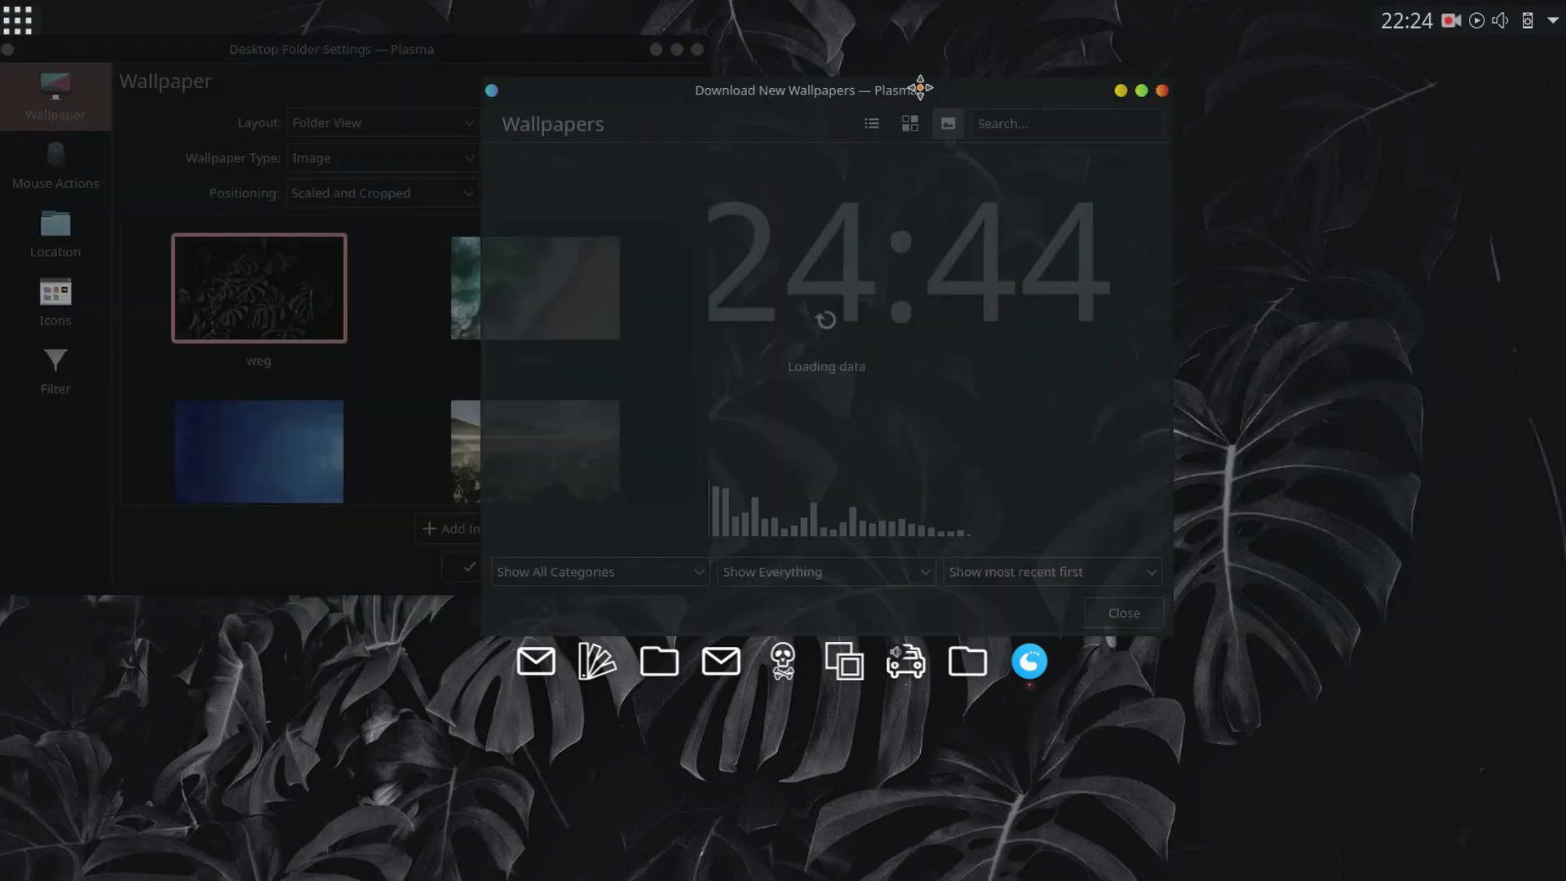
click(983, 548)
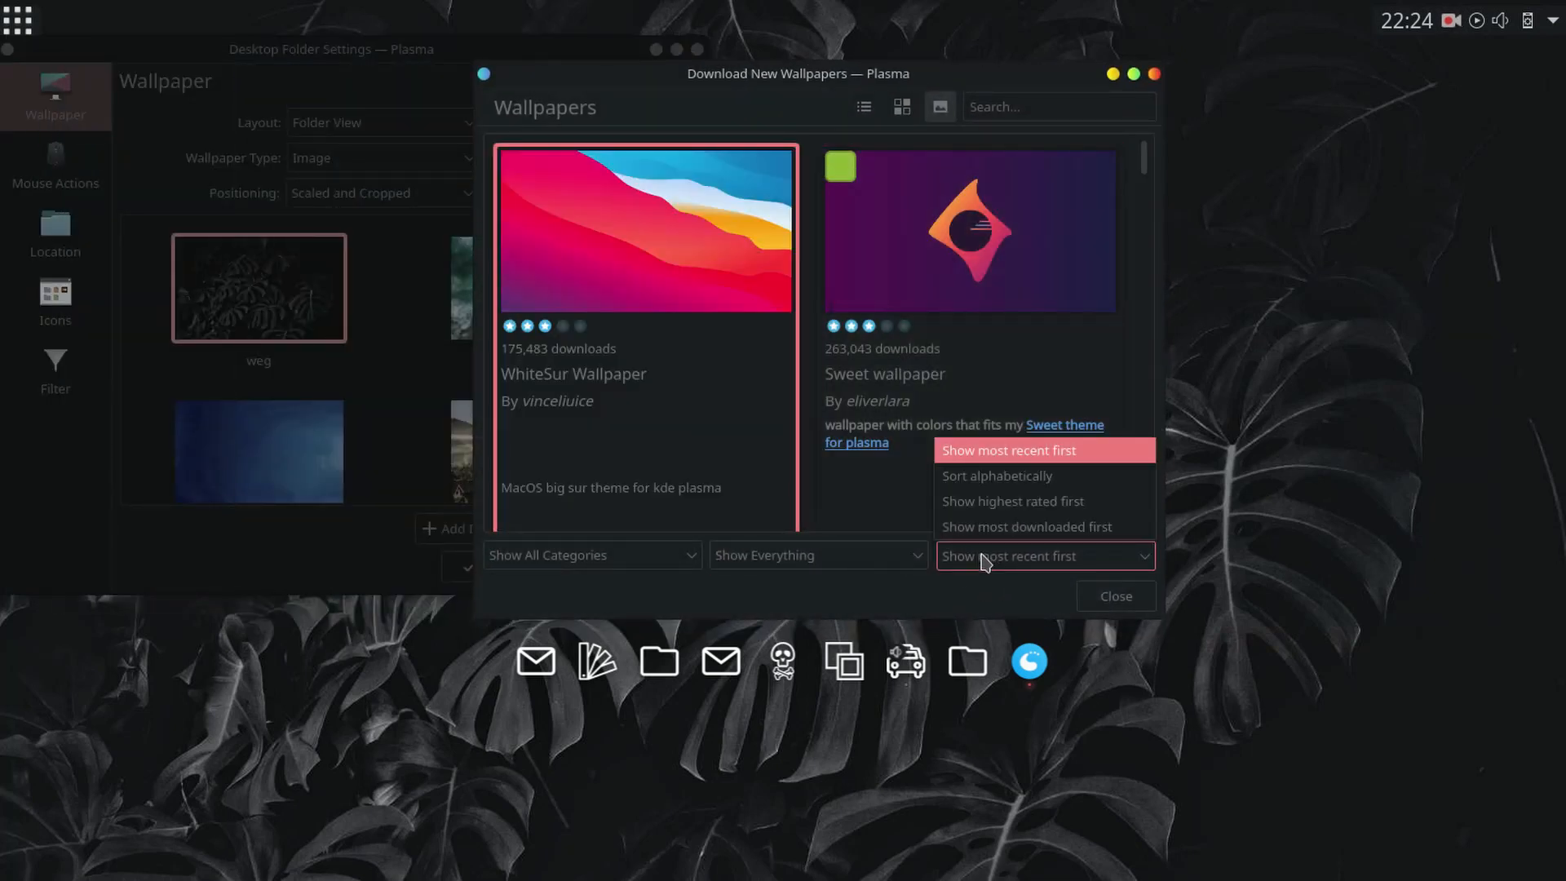
click(1019, 529)
Step: Install the Desert Blue.jpg and 01-McMojave.tar.xz wallpapers and close the download window
scroll(801, 360, down, 3)
click(1052, 461)
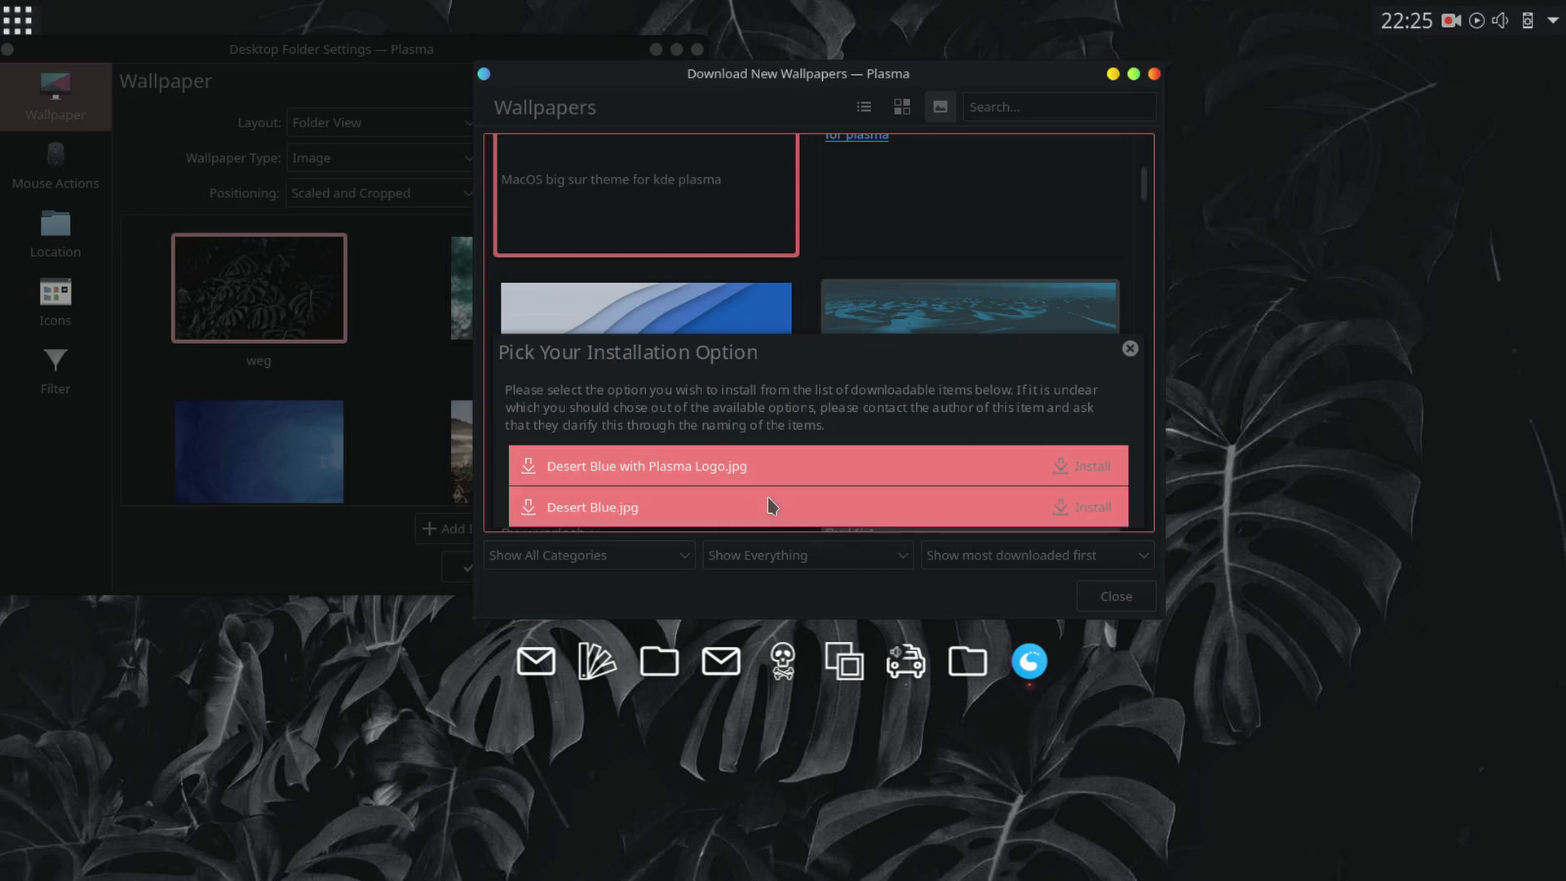
click(1084, 508)
scroll(816, 367, down, 5)
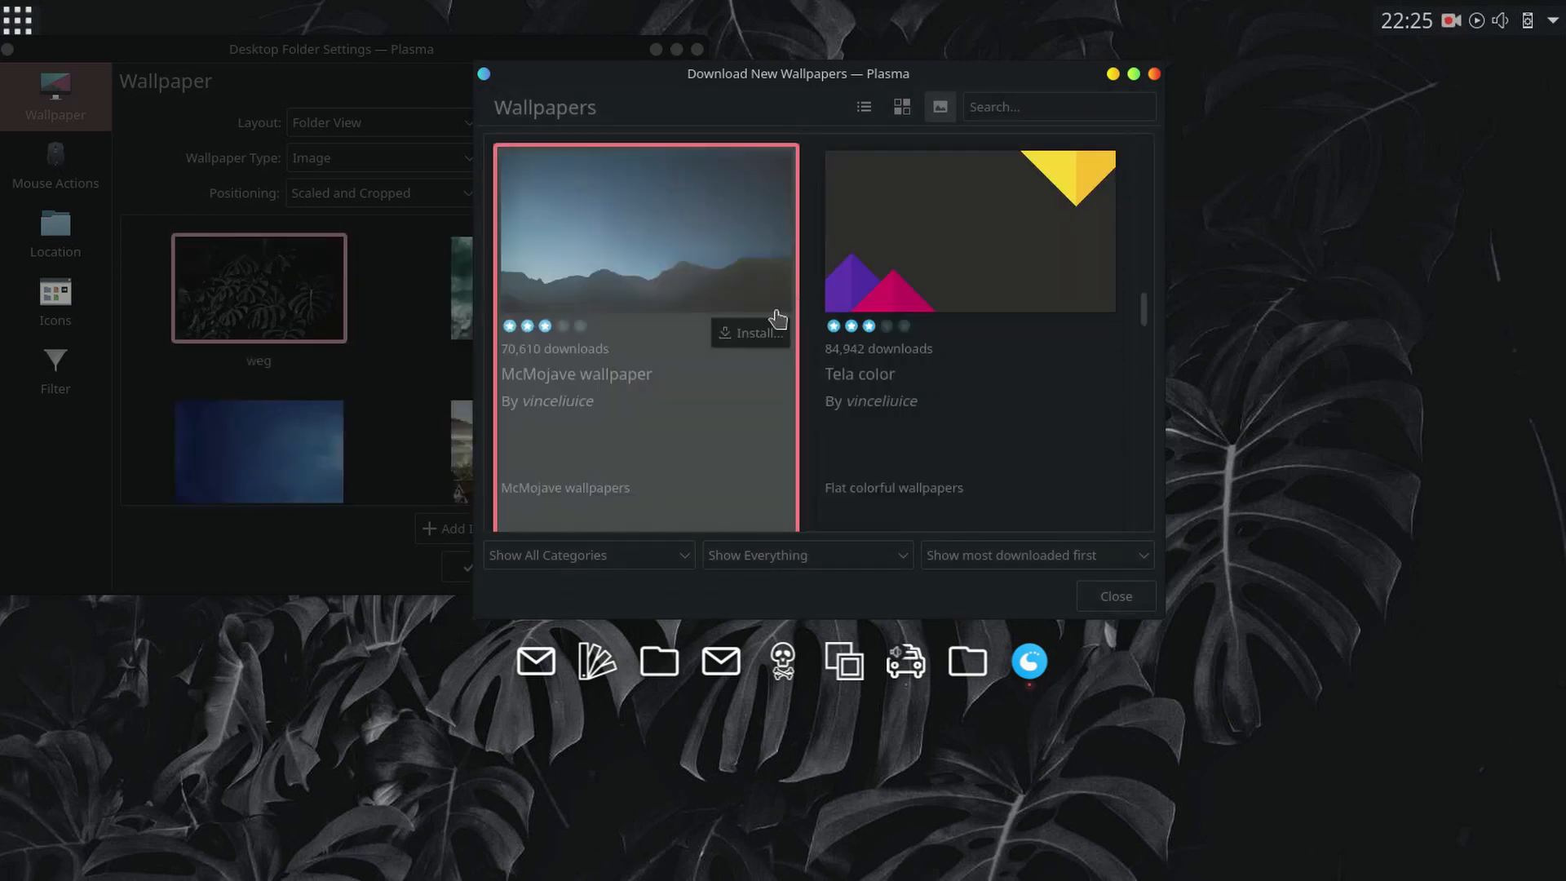
click(749, 333)
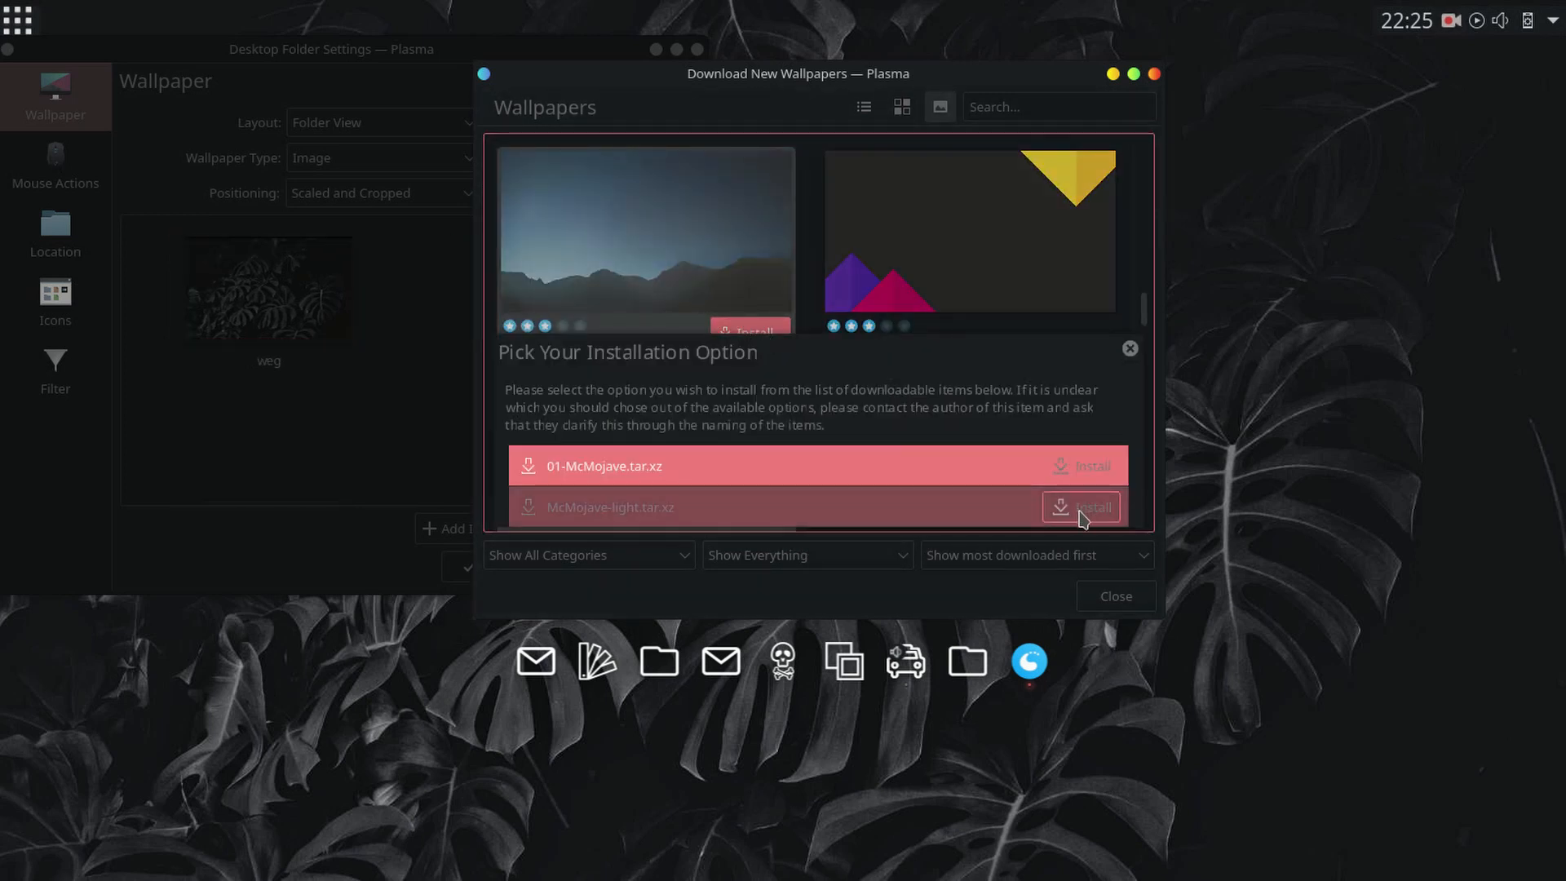
click(1086, 465)
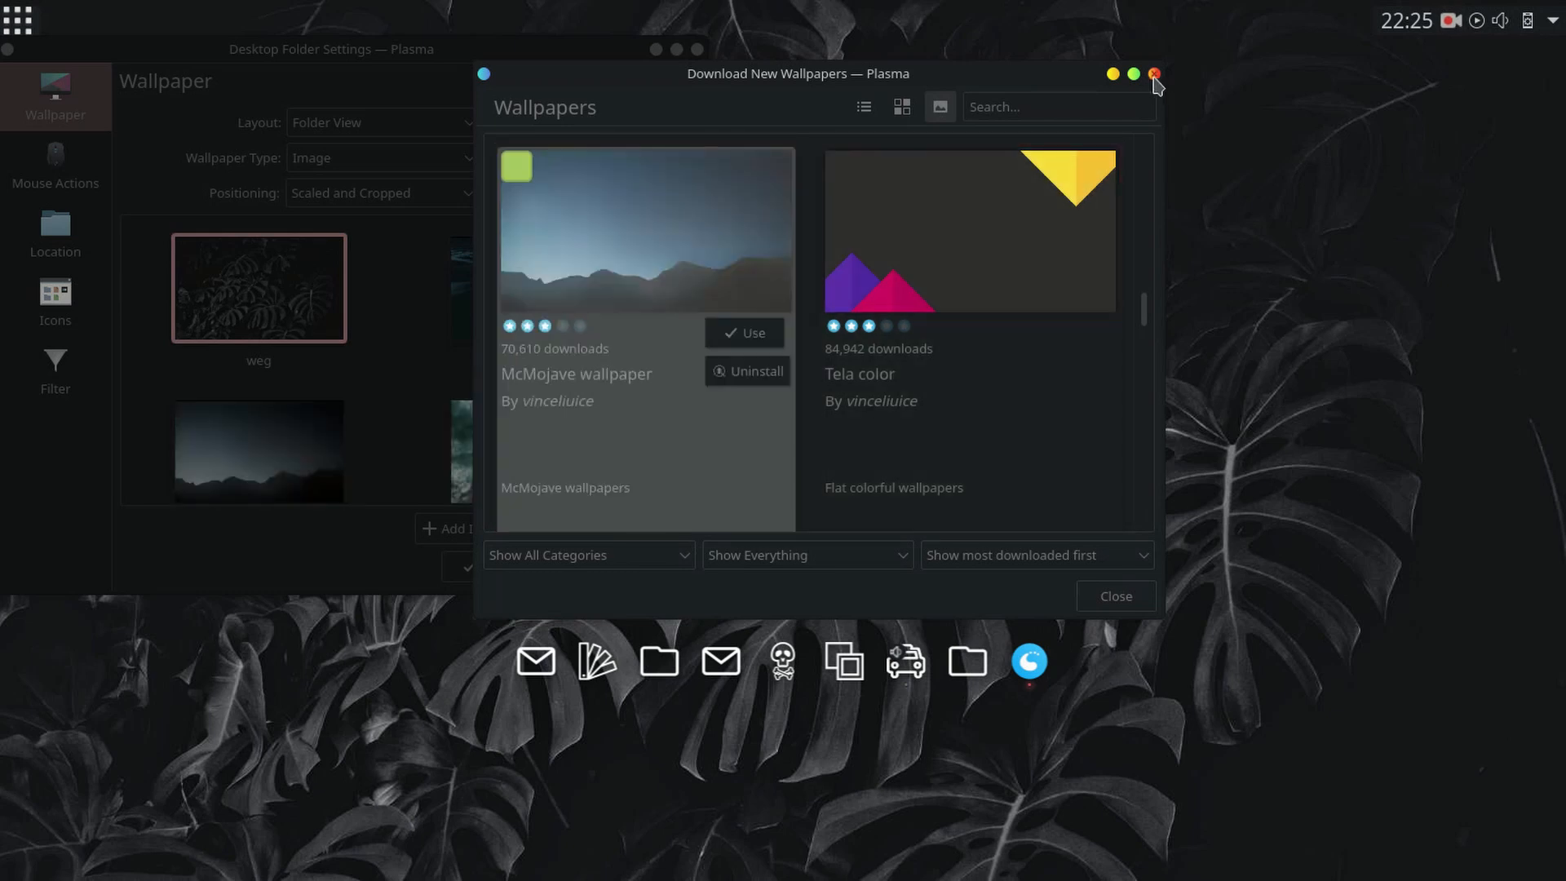
click(1155, 74)
Step: Apply Desert Blue as the desktop wallpaper and minimize the settings window
click(474, 315)
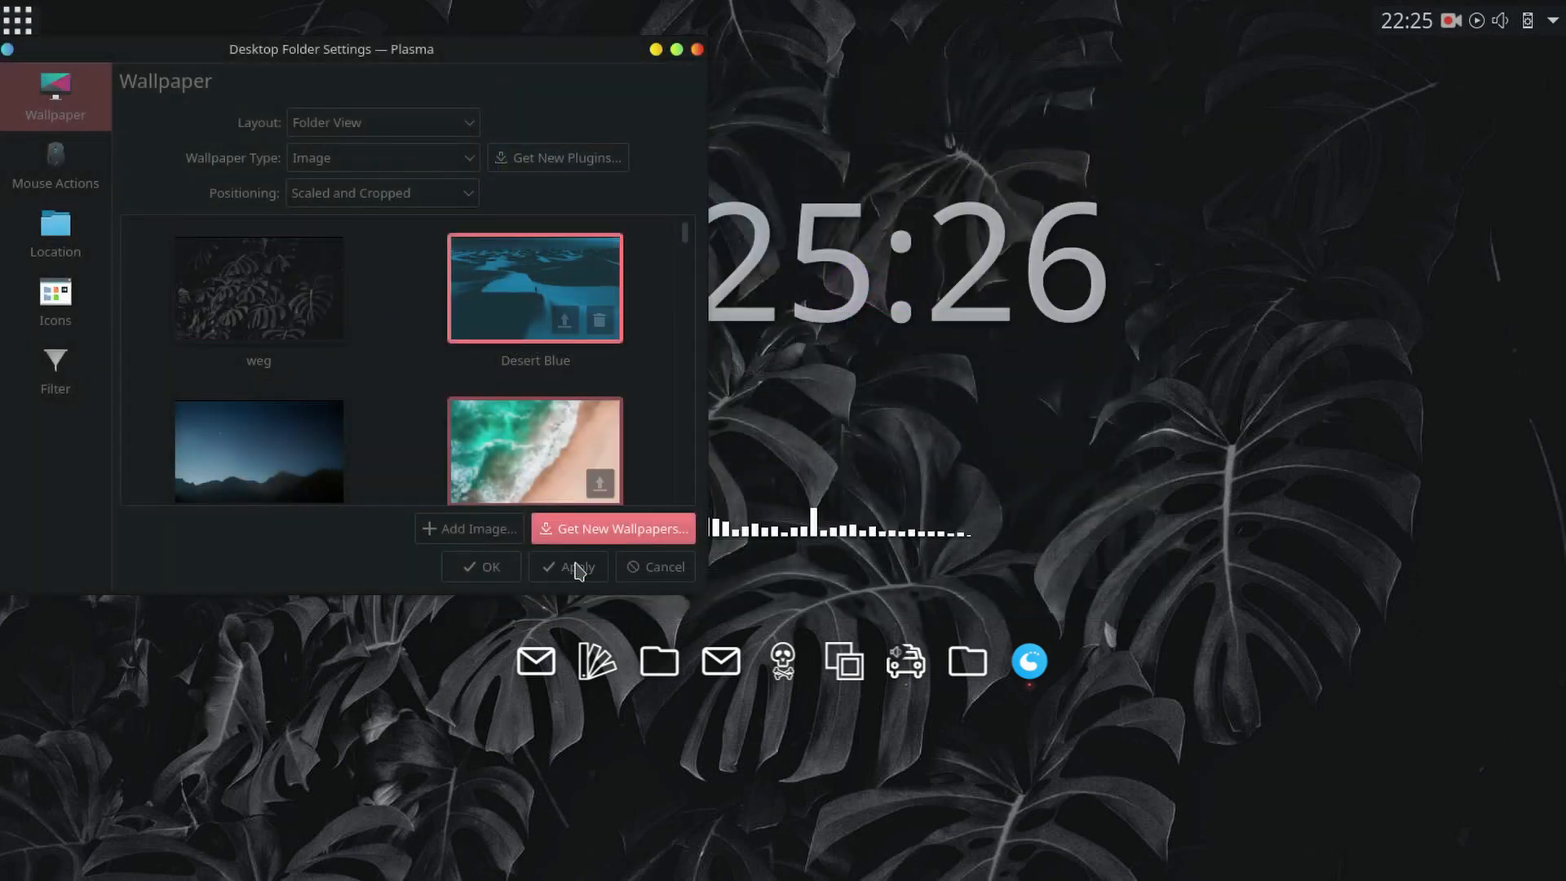
click(577, 568)
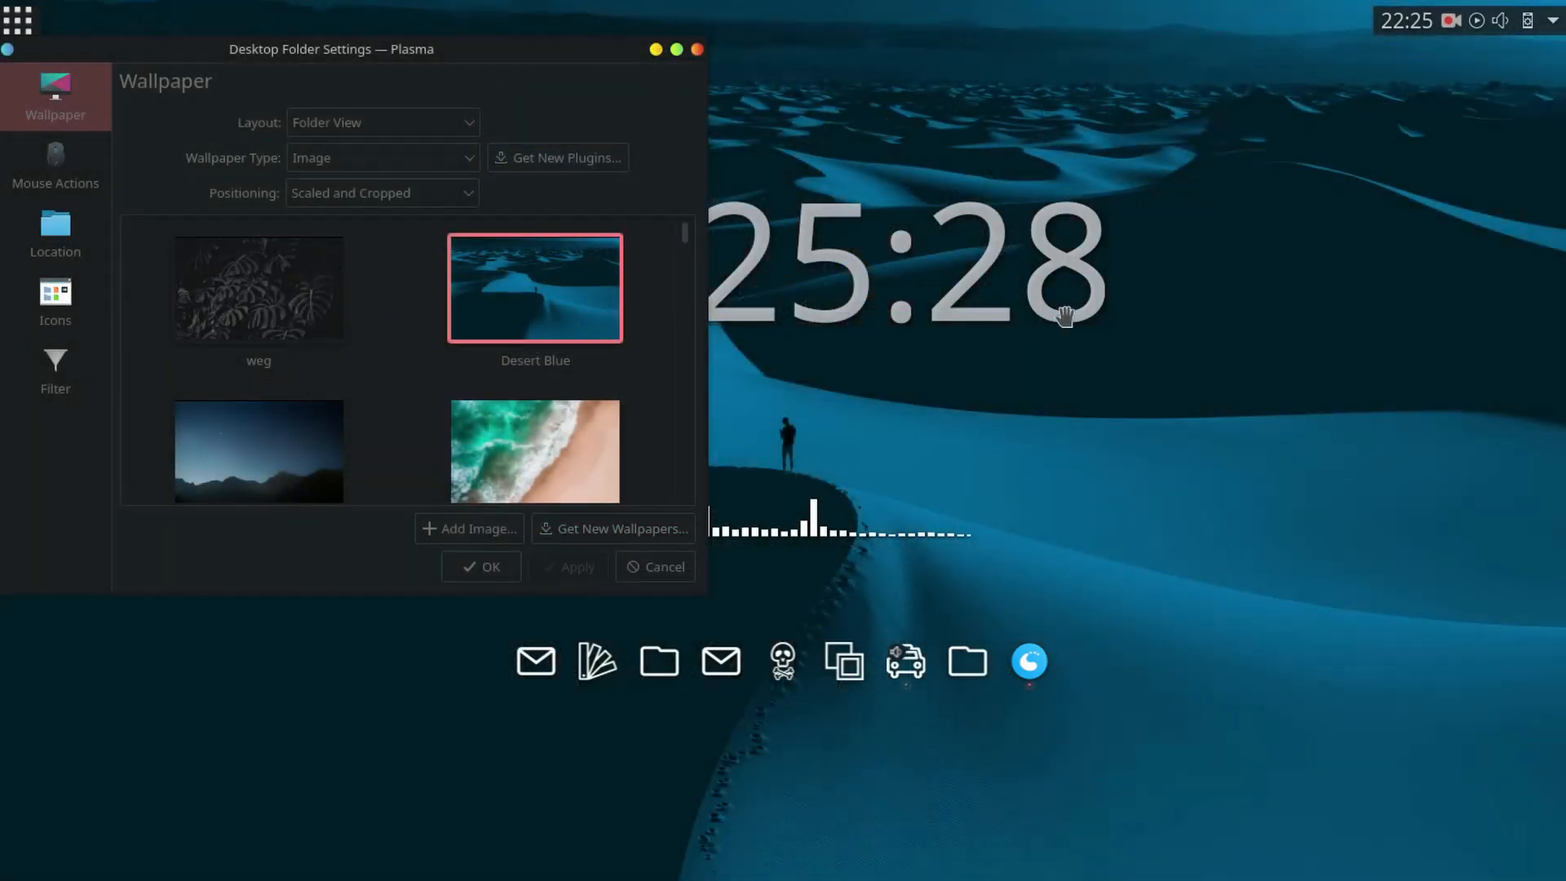
click(656, 49)
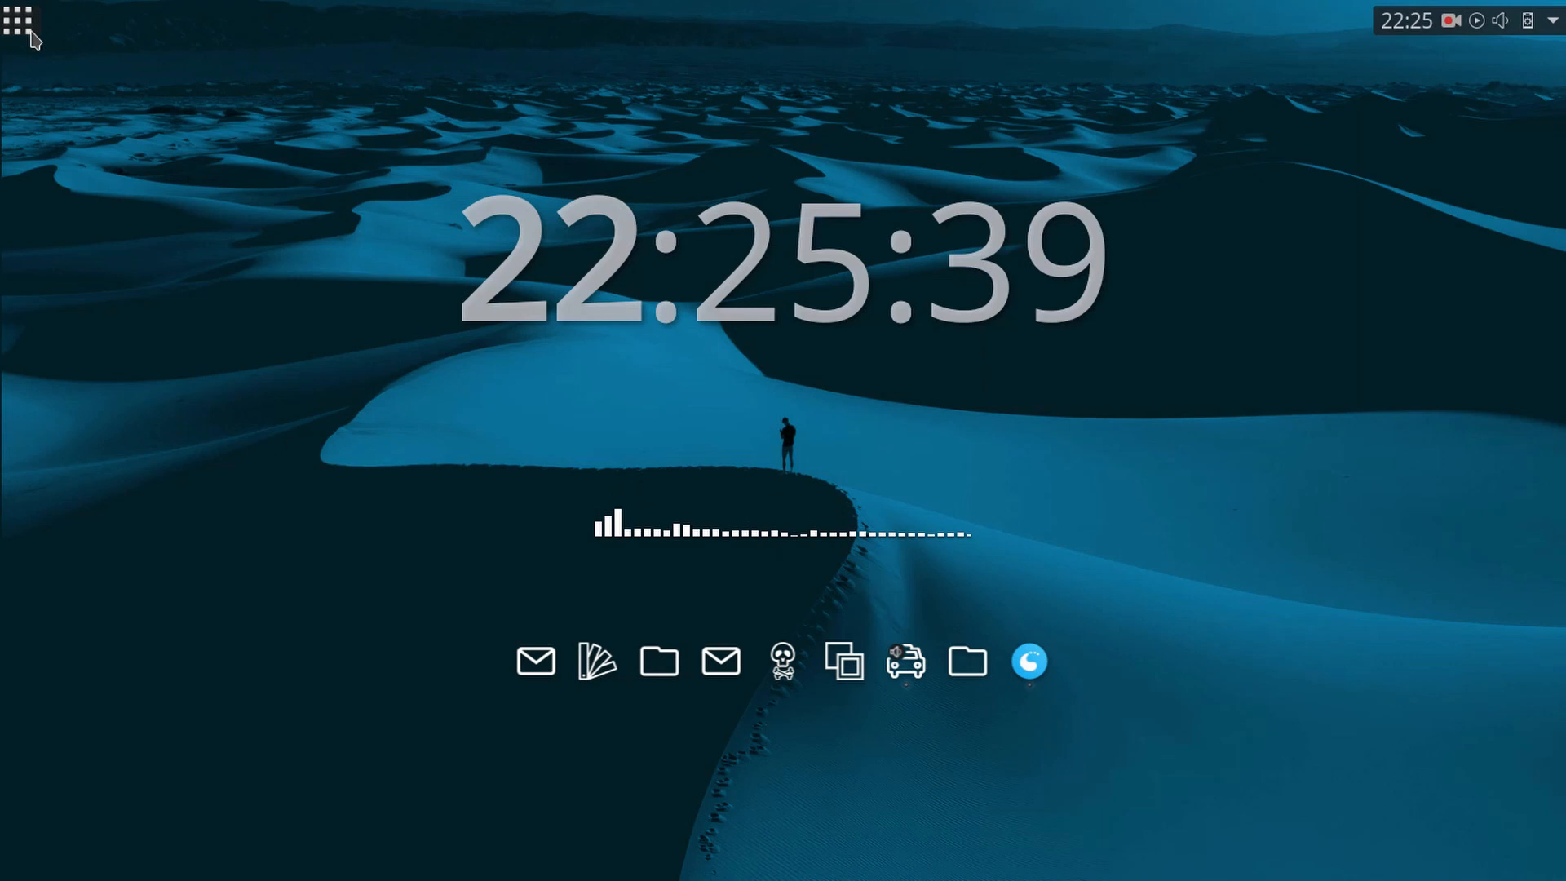
click(25, 28)
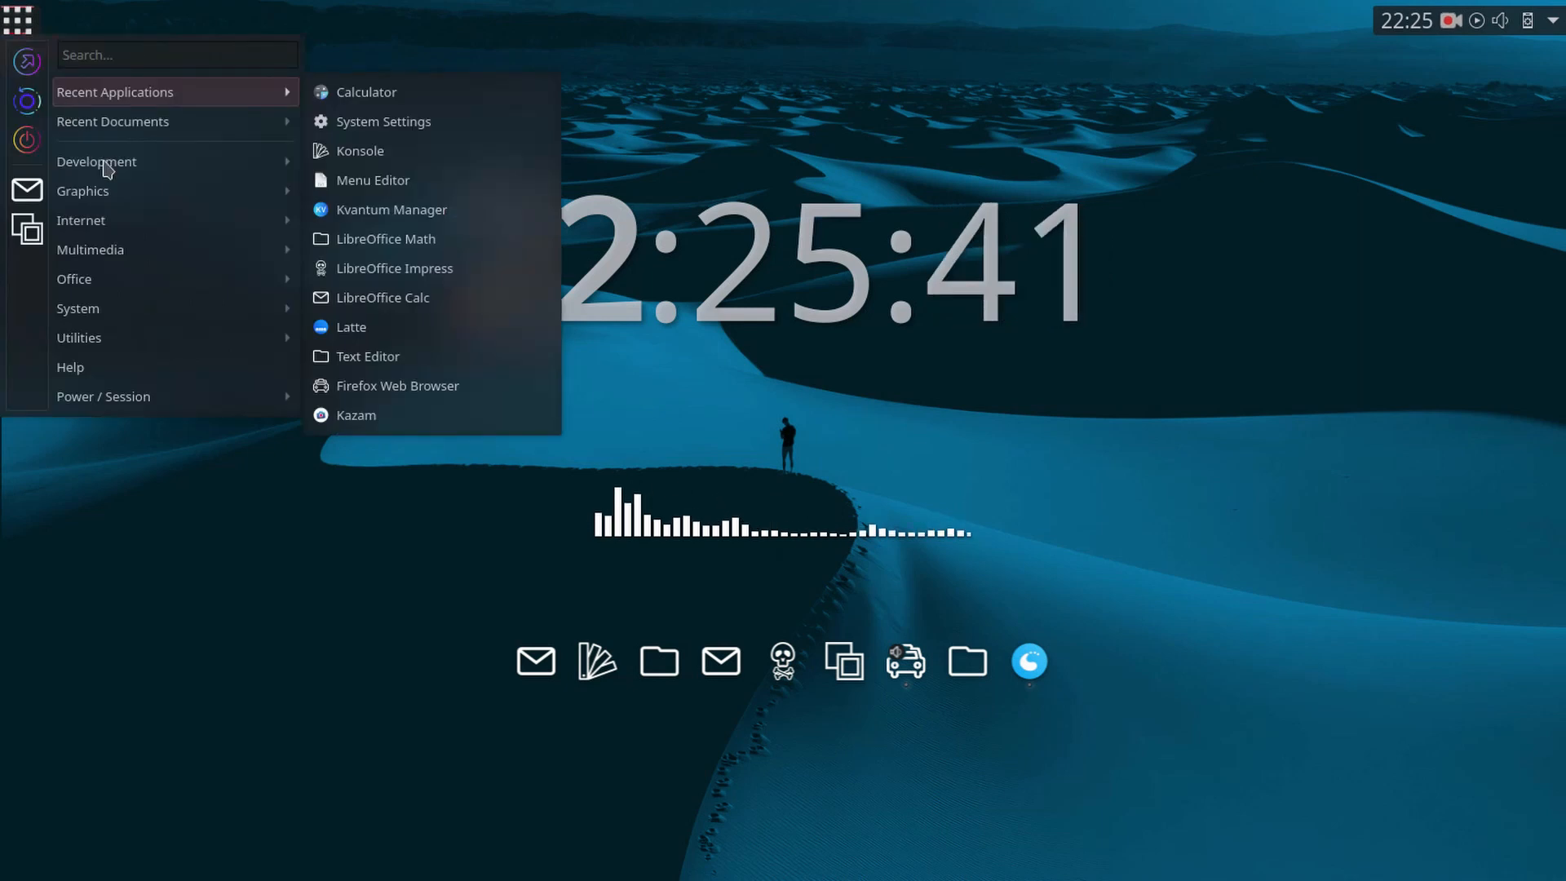
click(363, 148)
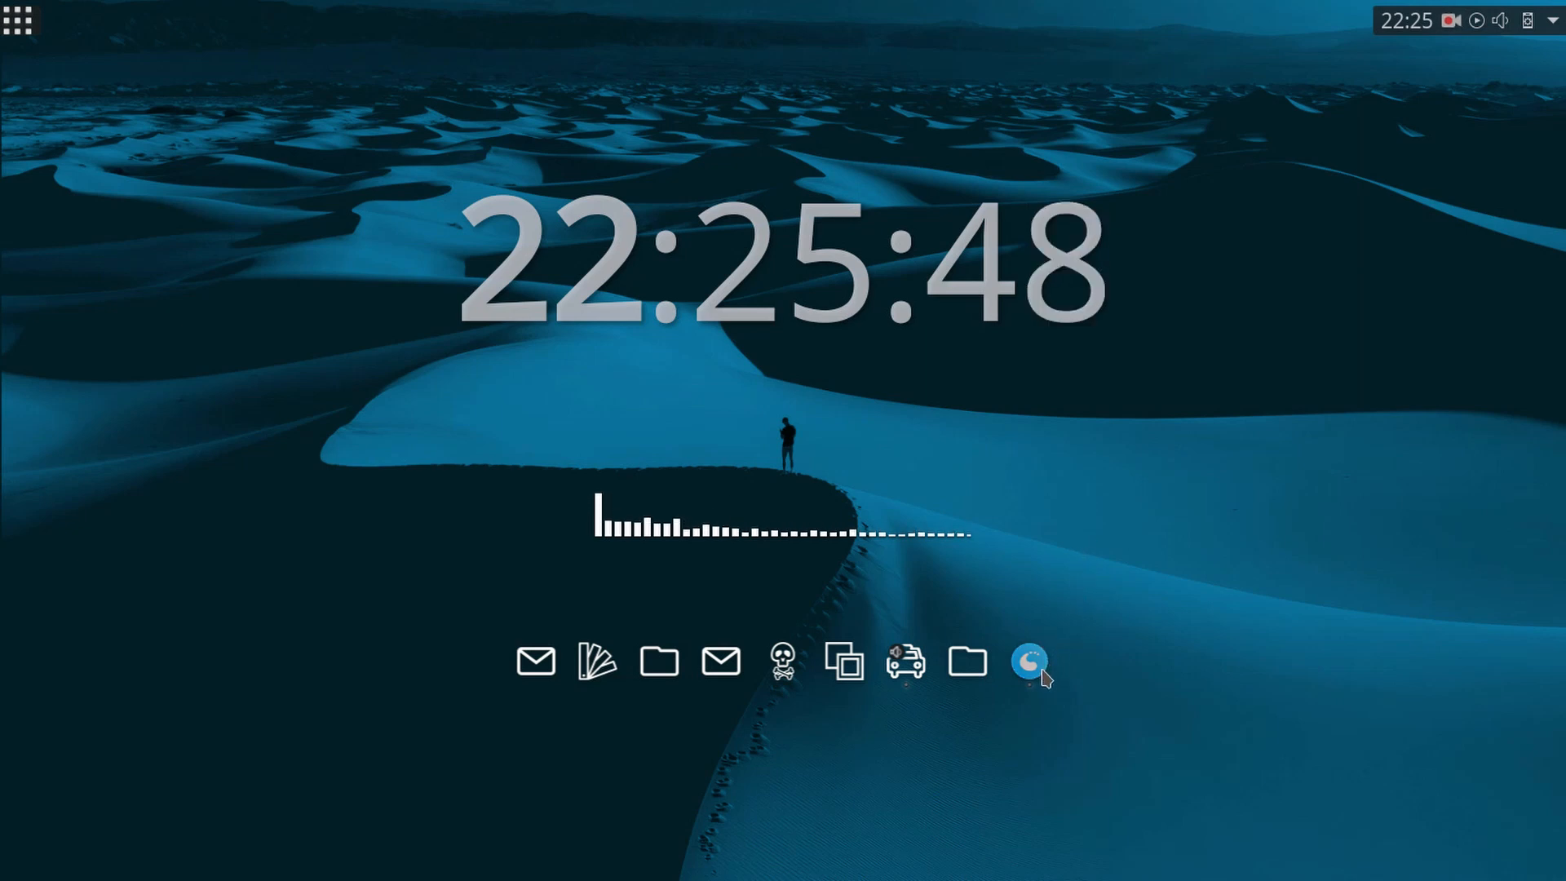
Step: Restore the wallpaper settings, apply the McMojave wallpaper, and minimize the window
click(1030, 661)
click(260, 414)
click(558, 565)
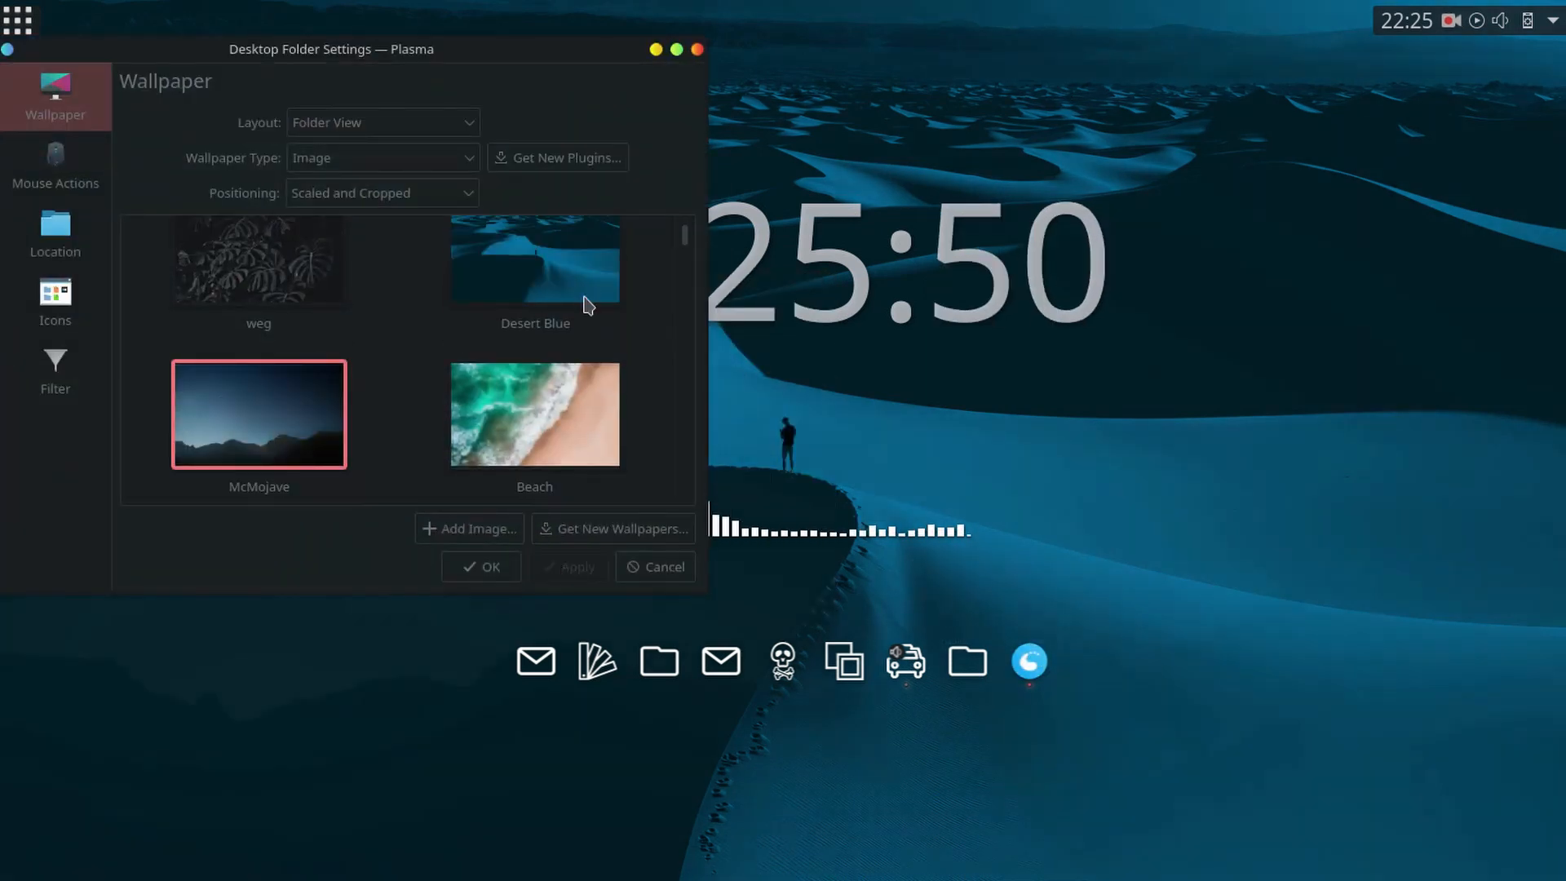
click(656, 49)
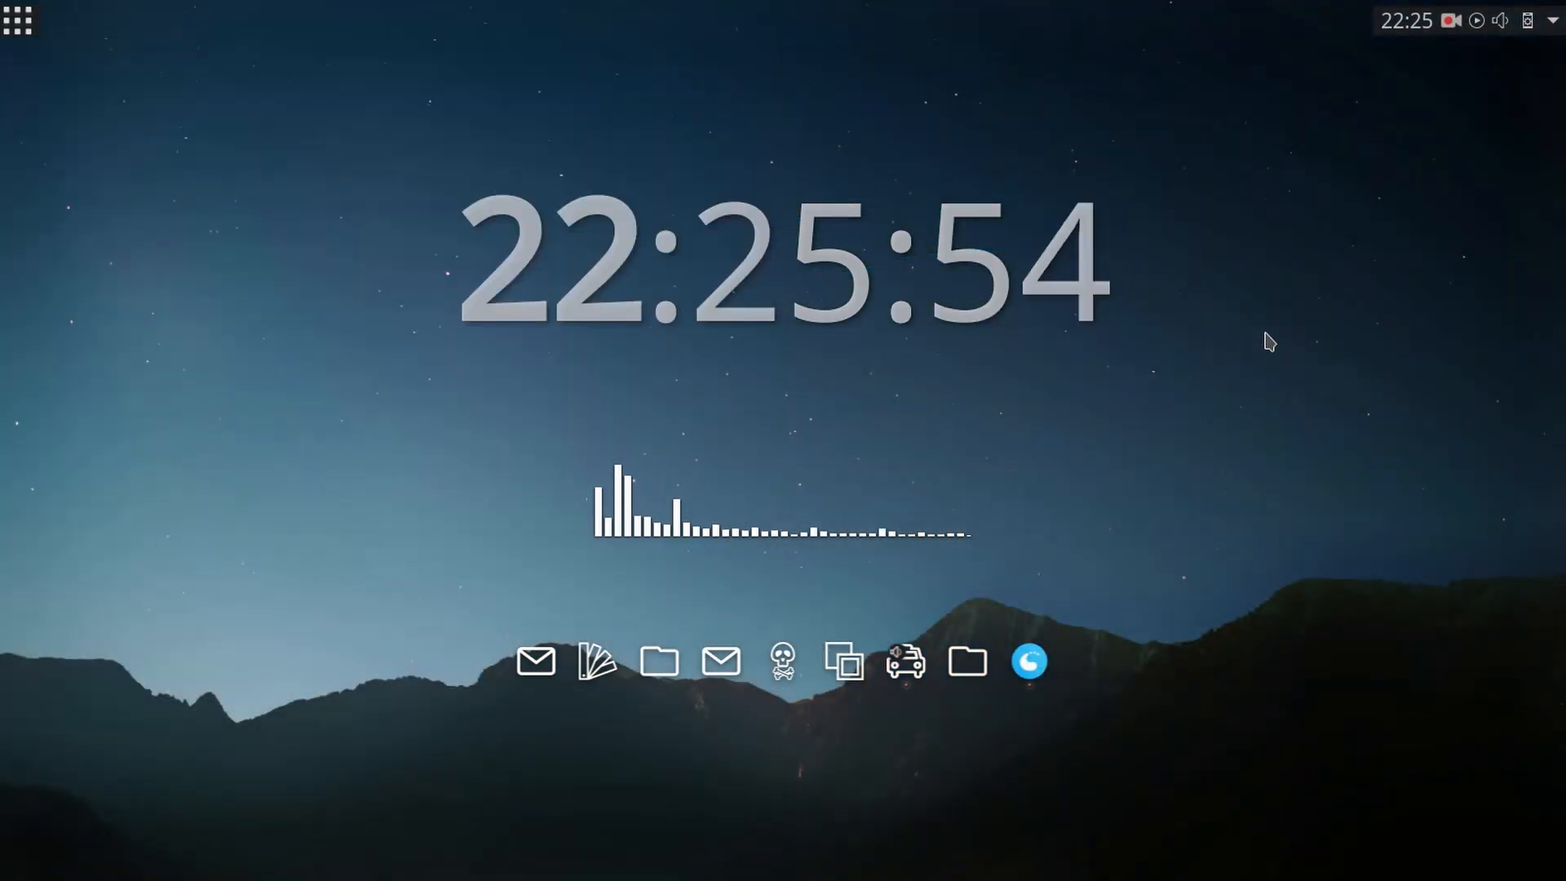
click(1554, 20)
click(1554, 21)
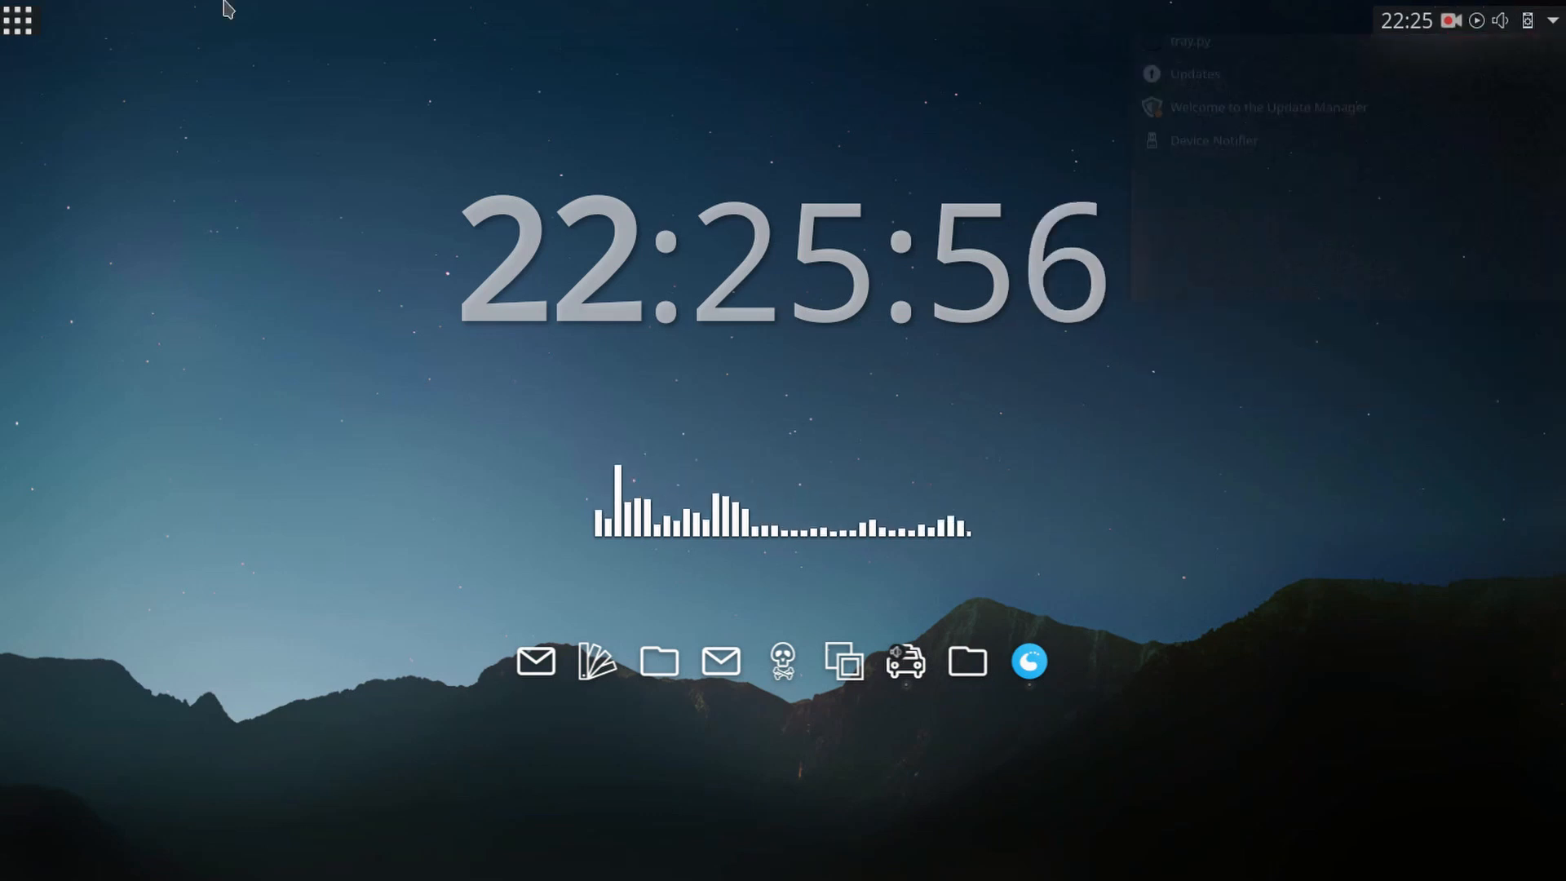
click(7, 29)
click(7, 29)
Step: Restore the wallpaper settings and add leaves_plant_bw_167185_1600x900.jpeg from Downloads to the wallpaper list
mouse_move(1028, 671)
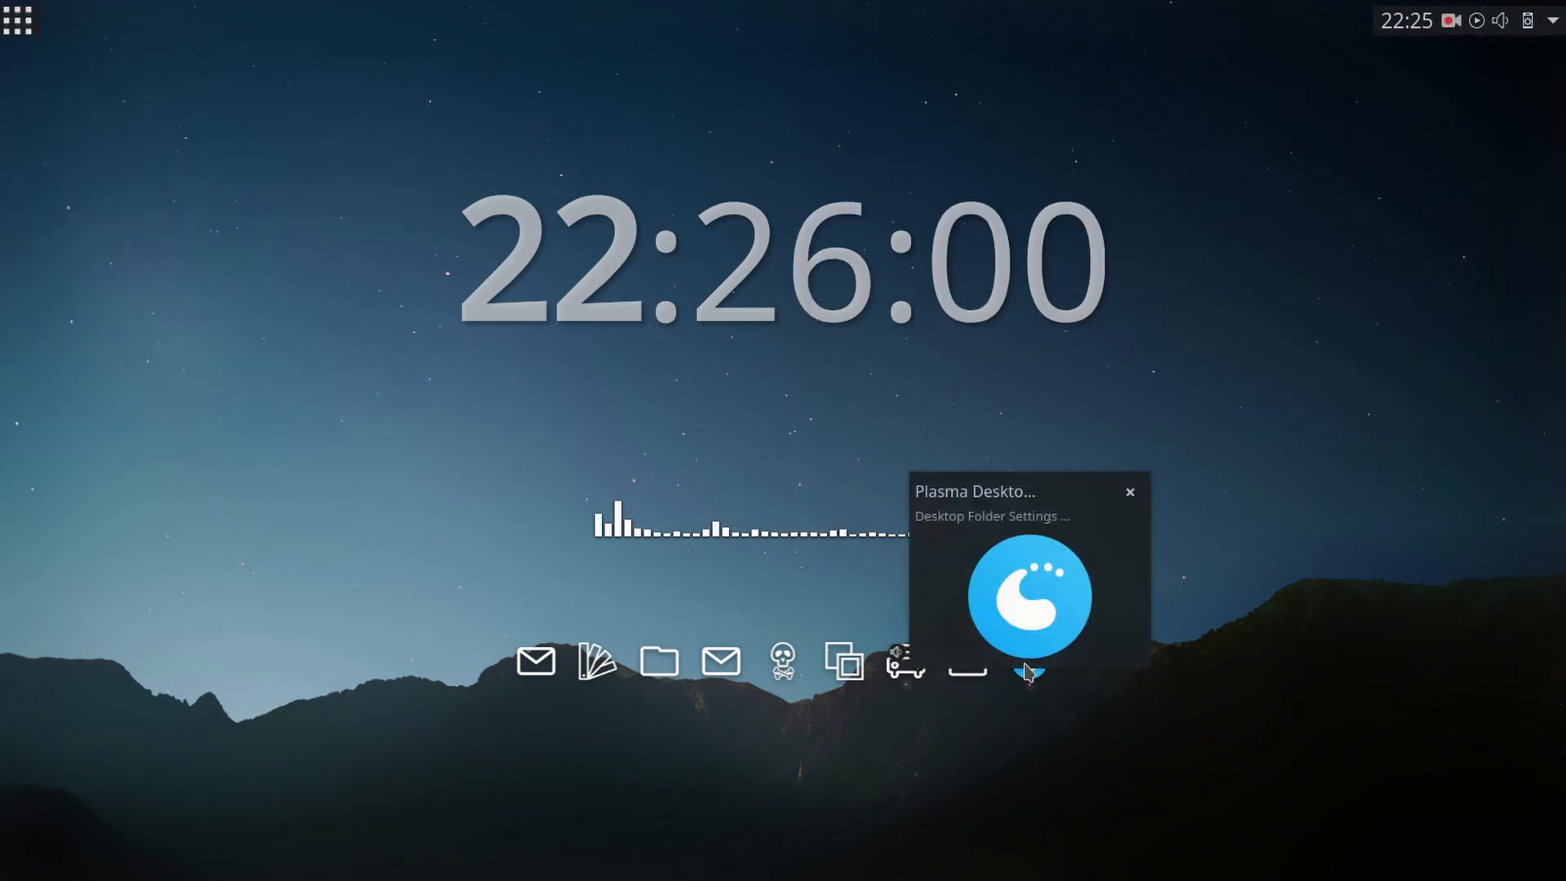
click(1028, 671)
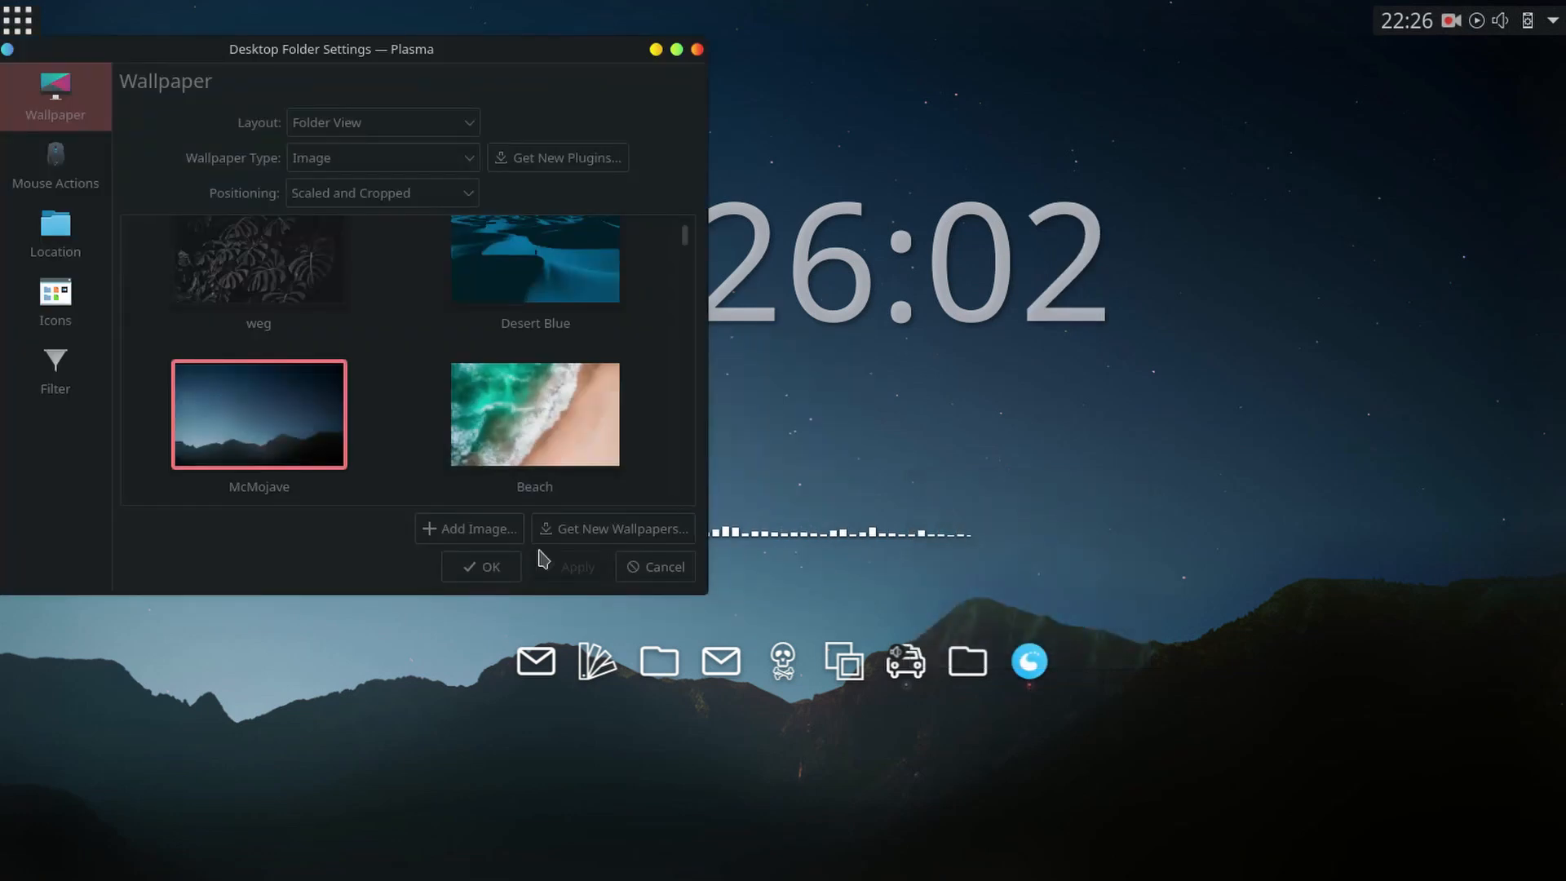
click(502, 530)
click(404, 236)
scroll(819, 432, down, 1)
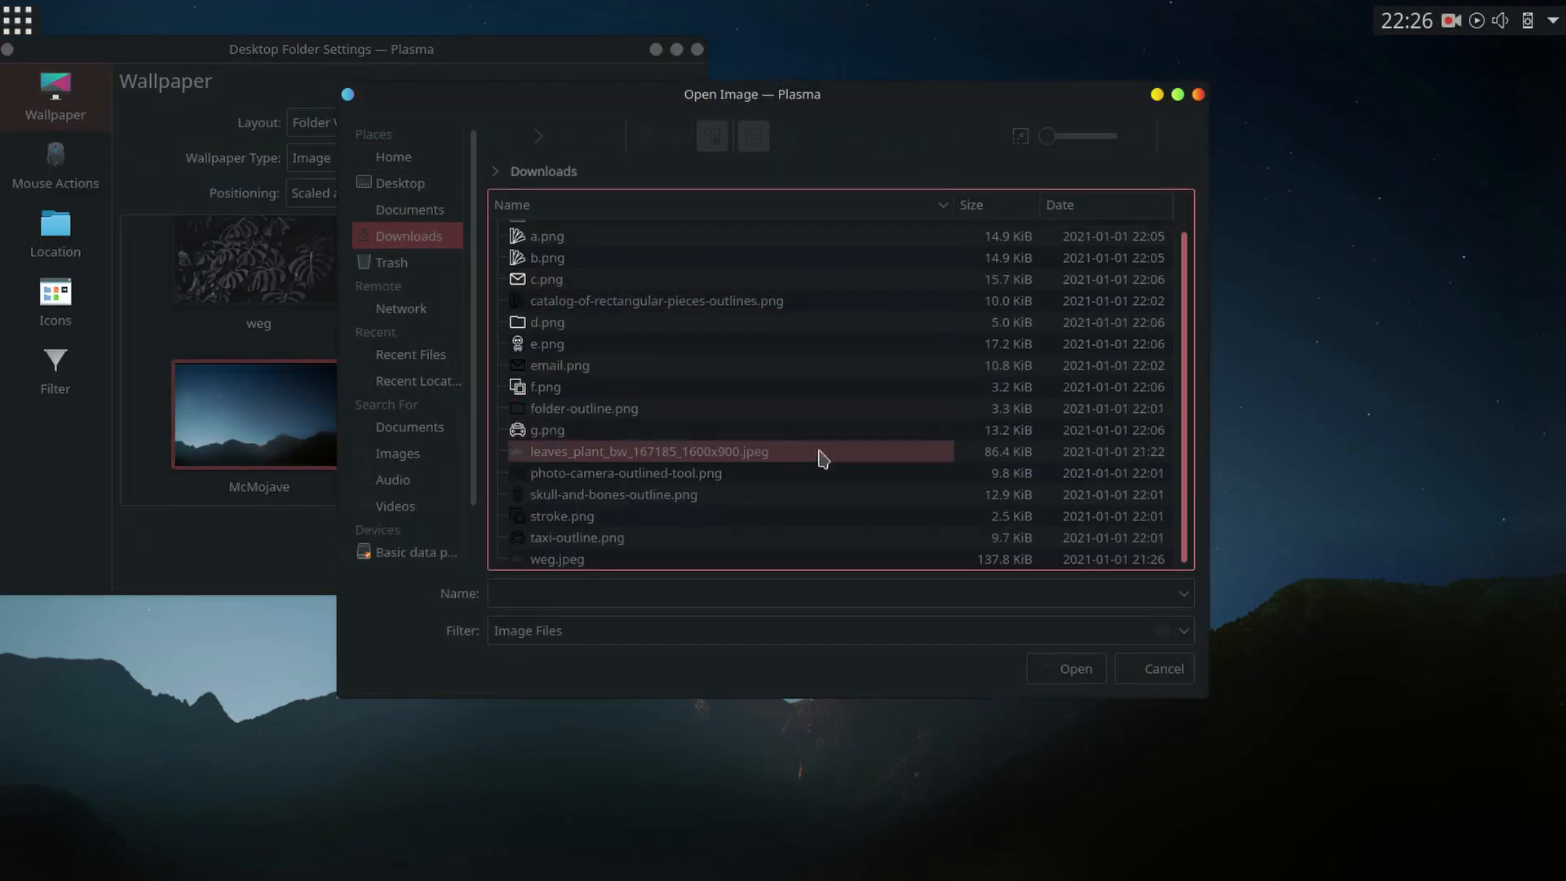
scroll(671, 395, up, 1)
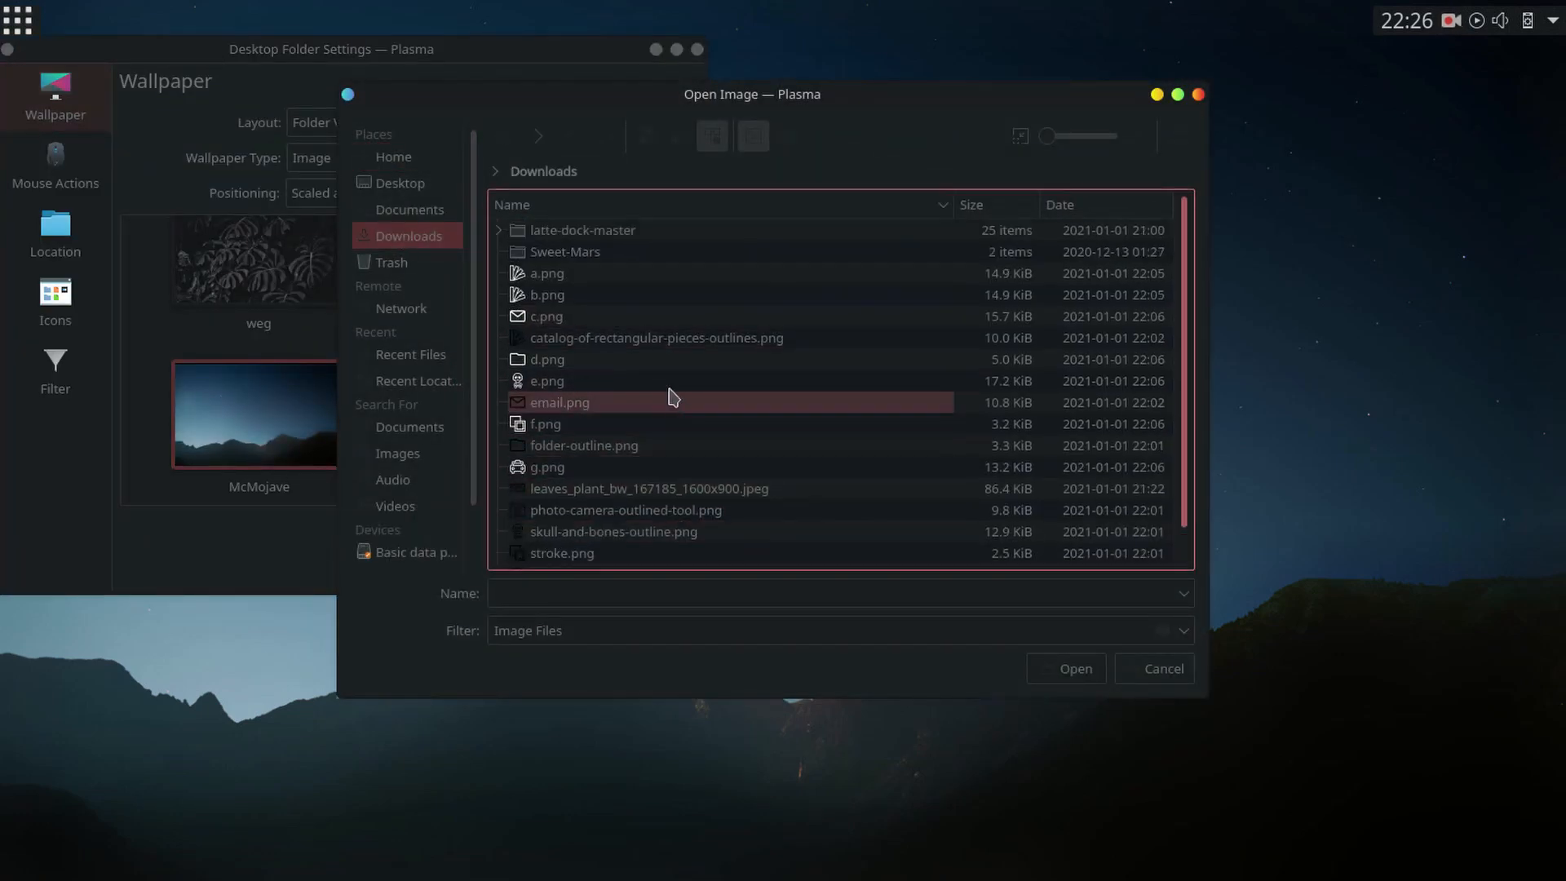
scroll(741, 456, down, 1)
double_click(741, 454)
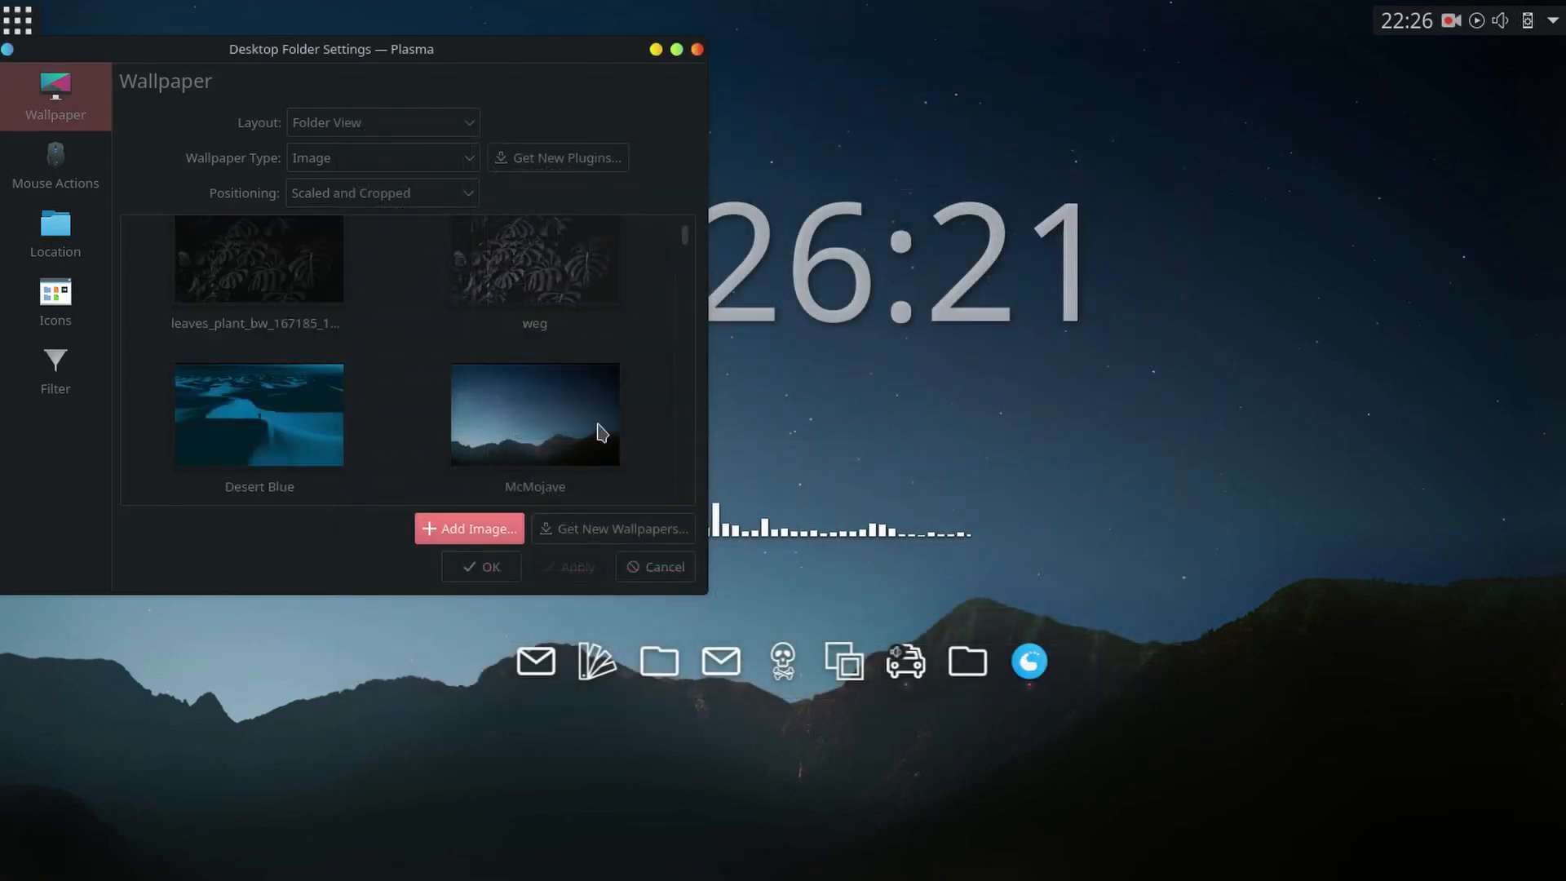
Step: Apply the leaves_plant_bw_167185_1600x900 image as the desktop wallpaper and minimize the settings window
click(326, 279)
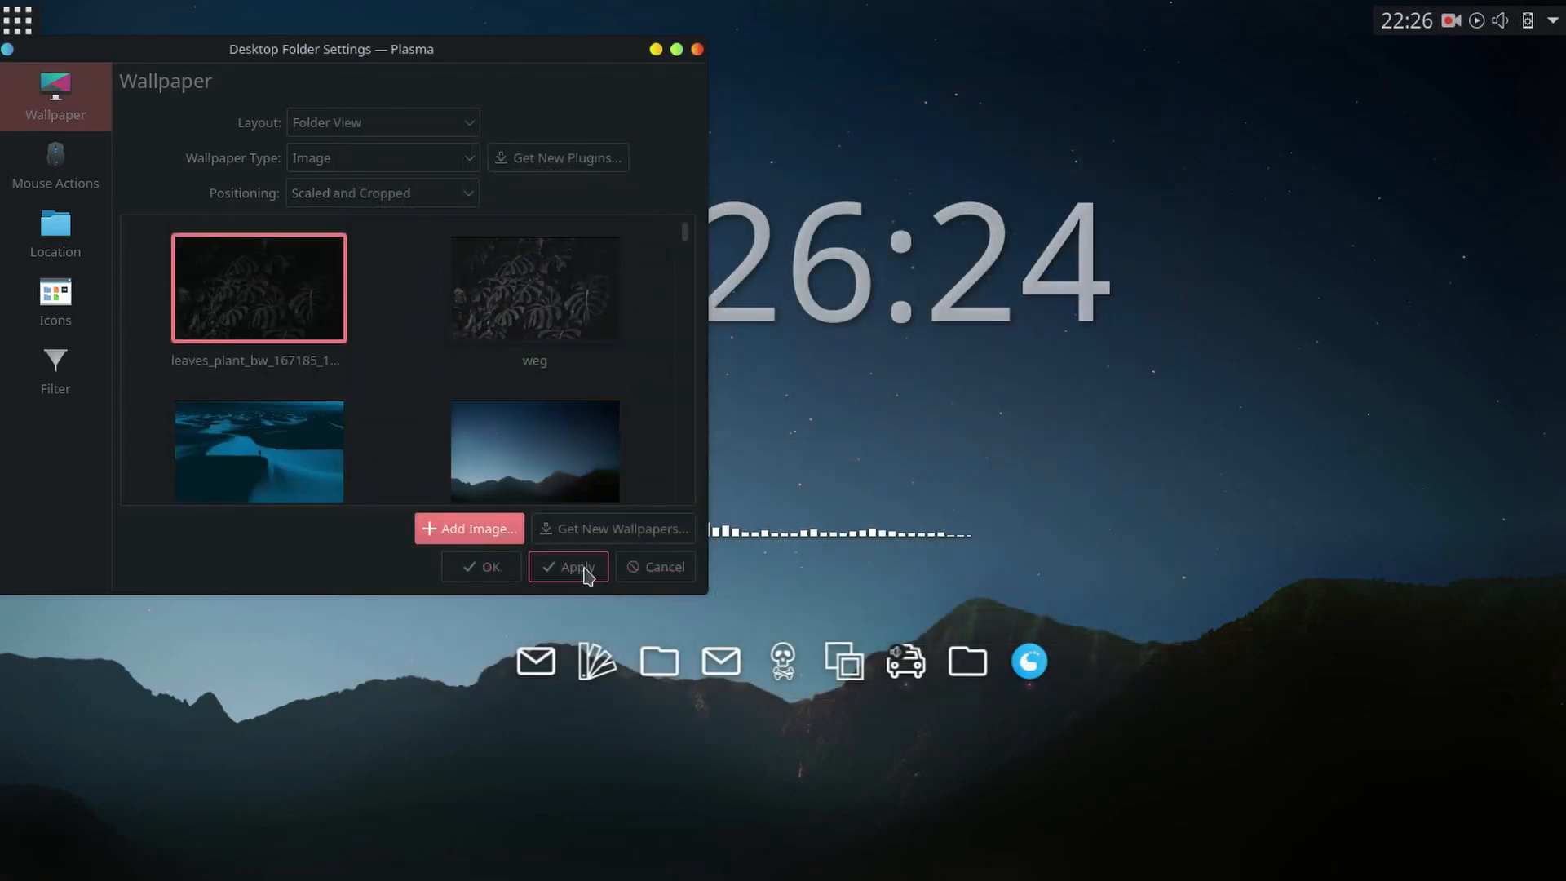
click(584, 568)
click(656, 51)
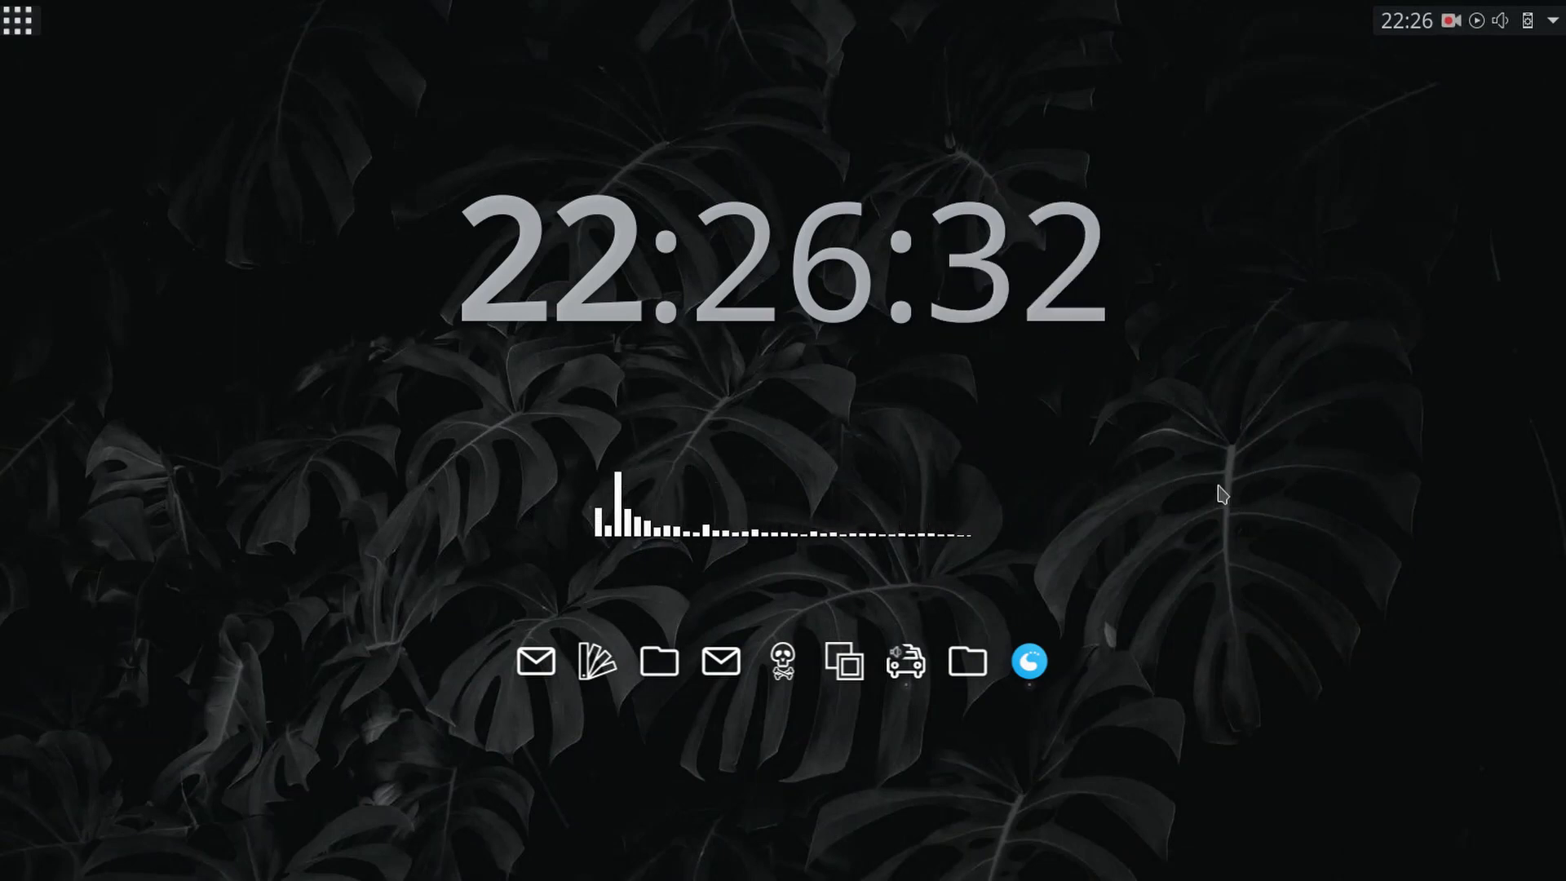
Step: Restore the wallpaper settings, apply the weg image as the desktop wallpaper, and minimize the window
click(1031, 662)
click(1032, 662)
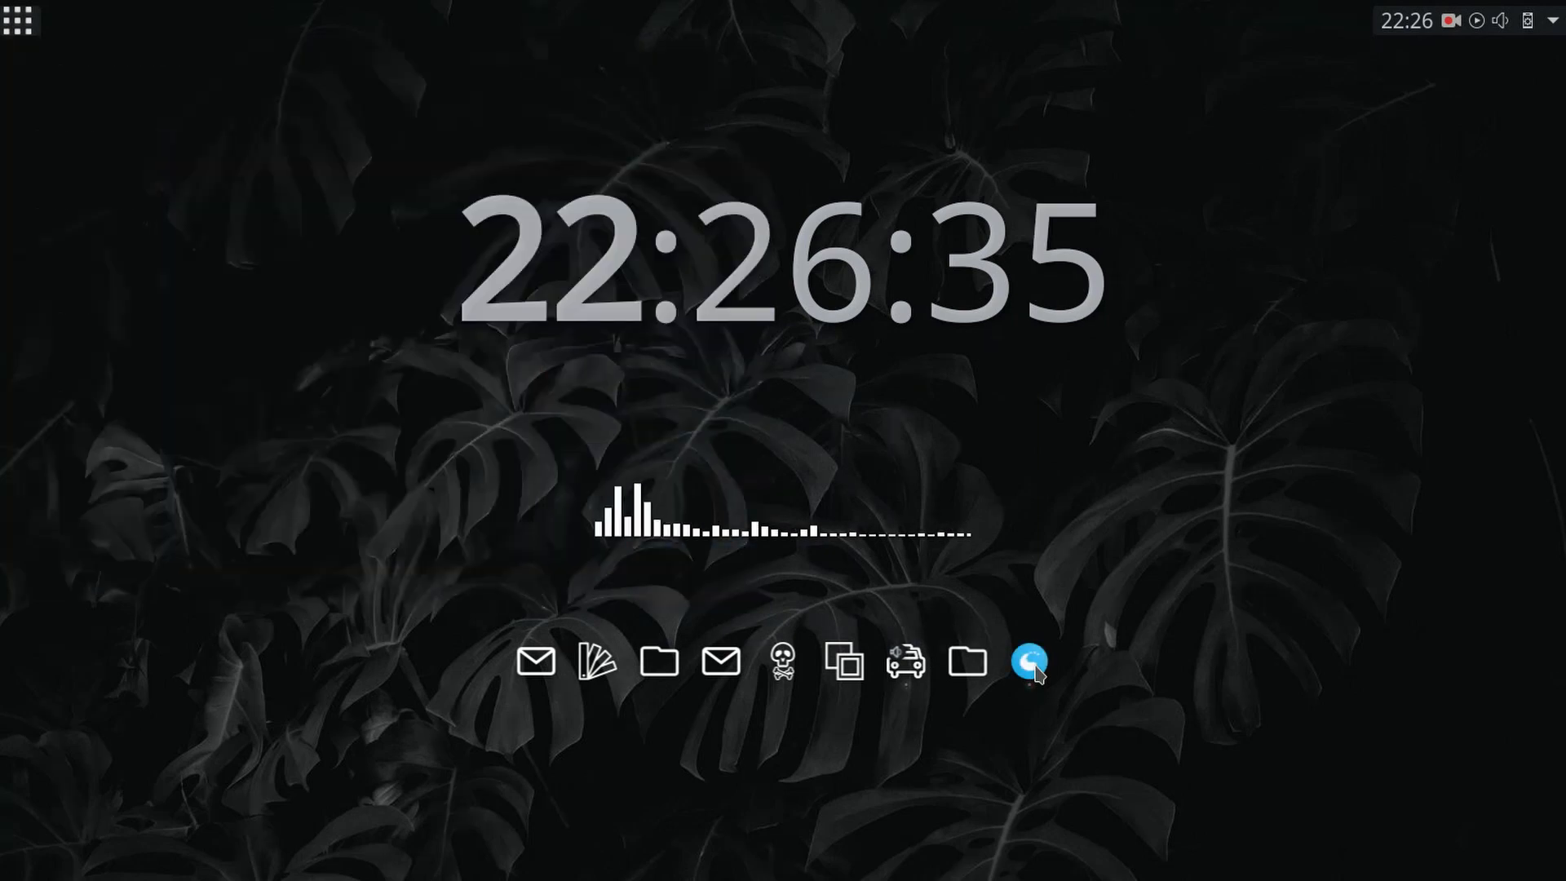
click(1031, 662)
click(490, 306)
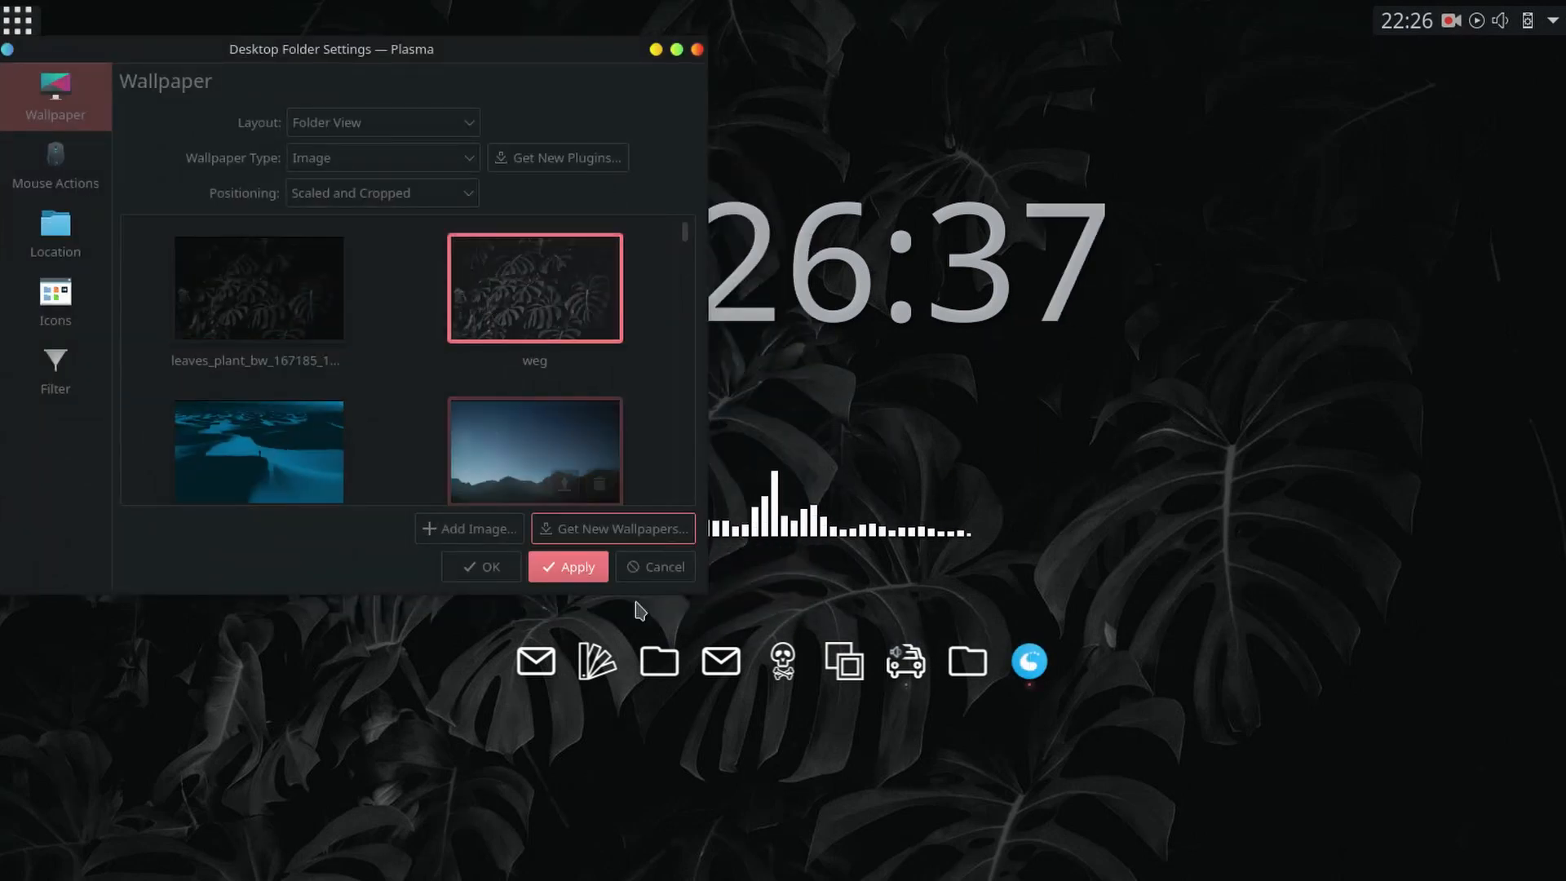
click(596, 577)
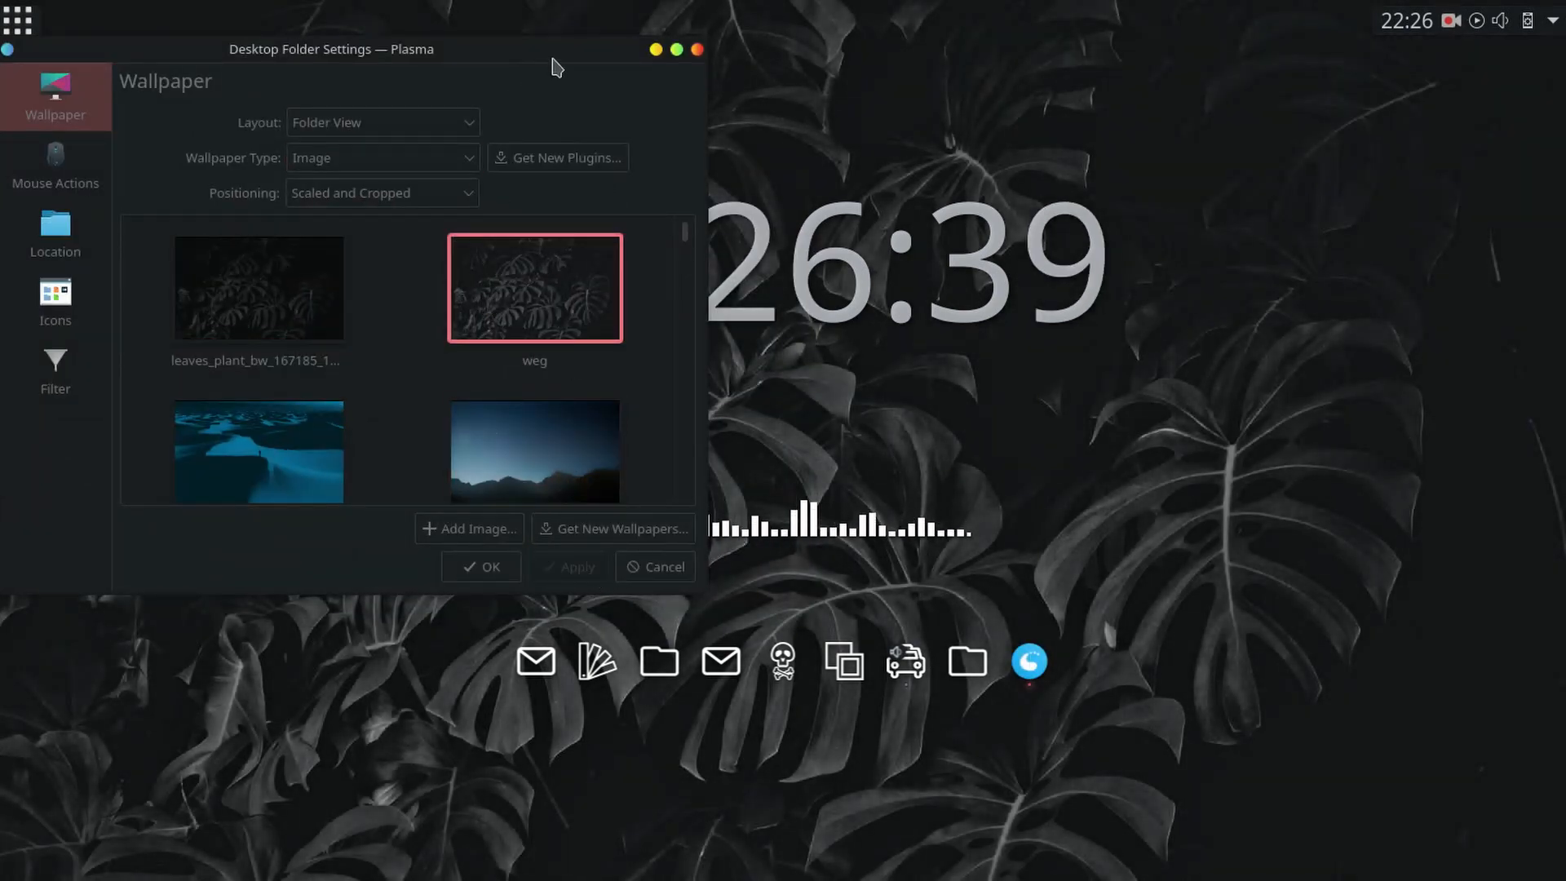
click(656, 51)
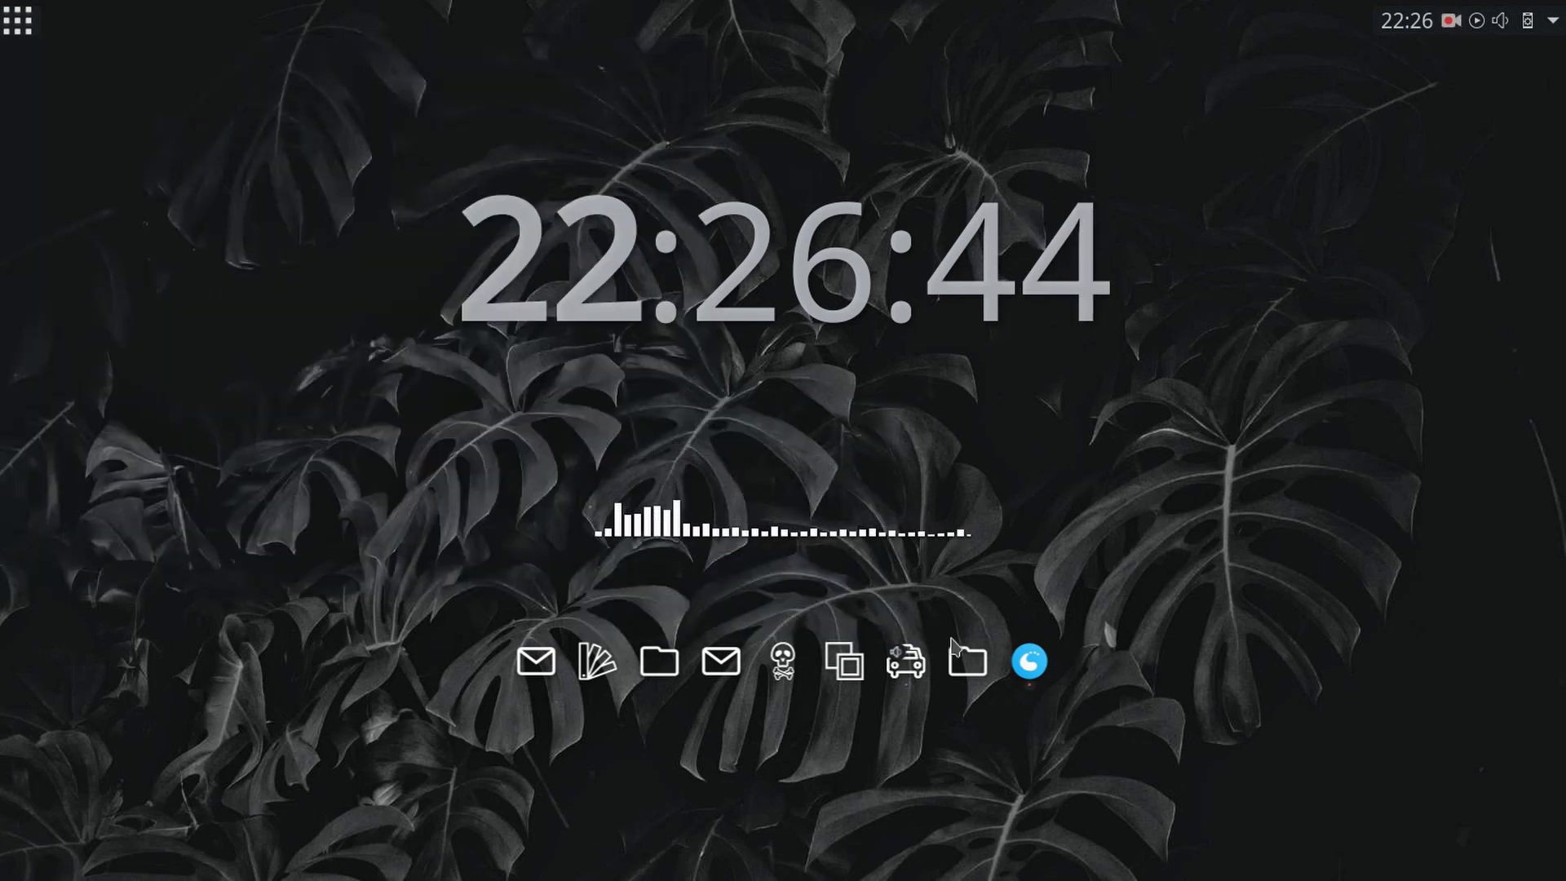
Step: Restore the wallpaper settings, apply the leaves_plant_bw_167185 image as the desktop wallpaper, and minimize the window
click(1040, 659)
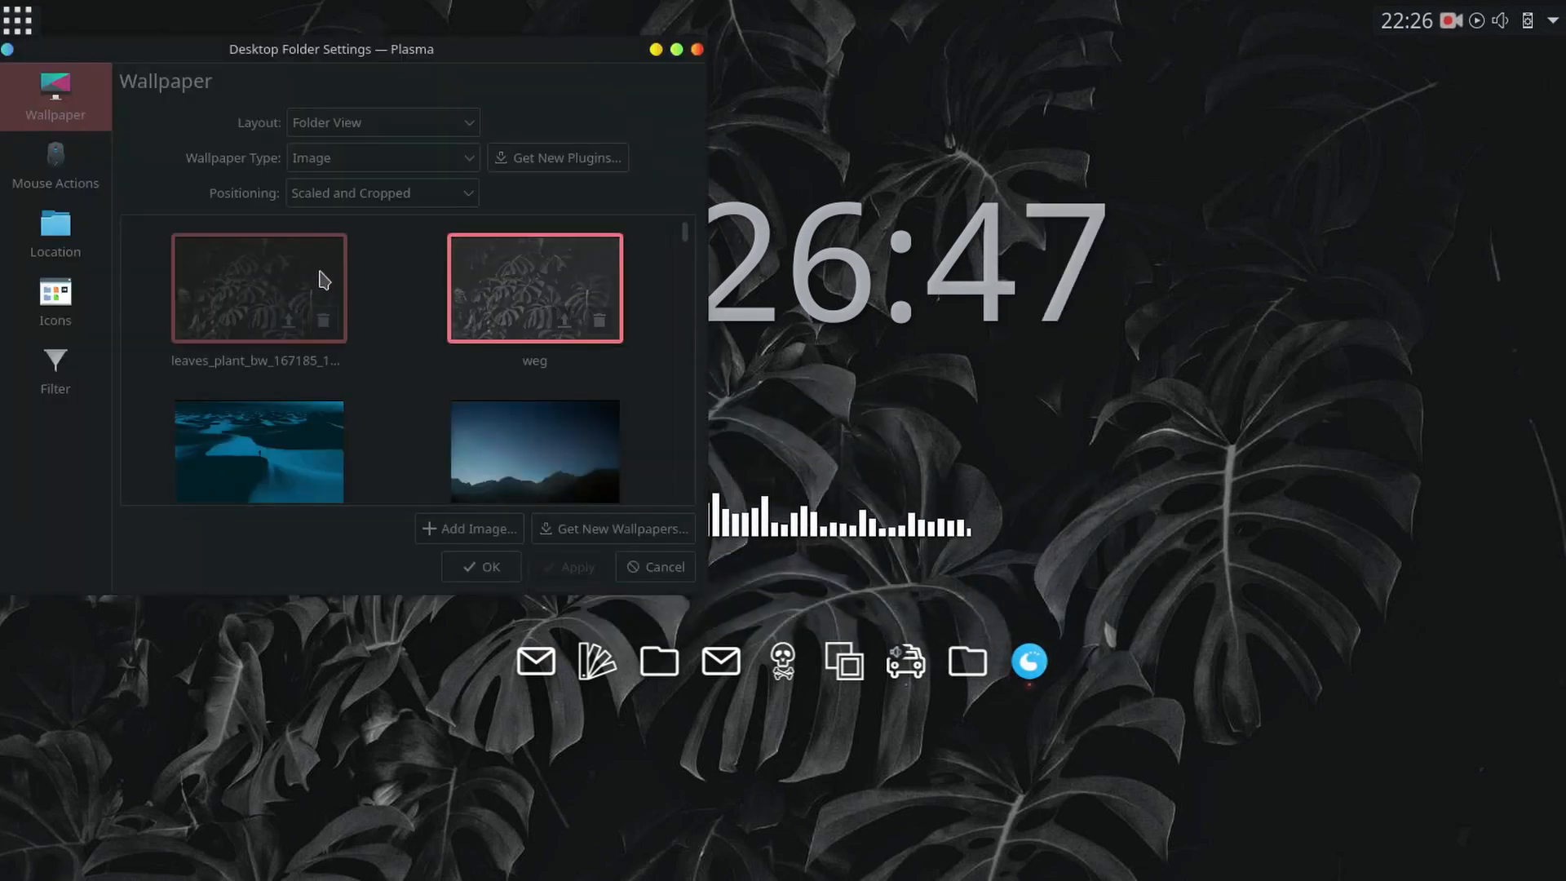
click(311, 277)
click(575, 573)
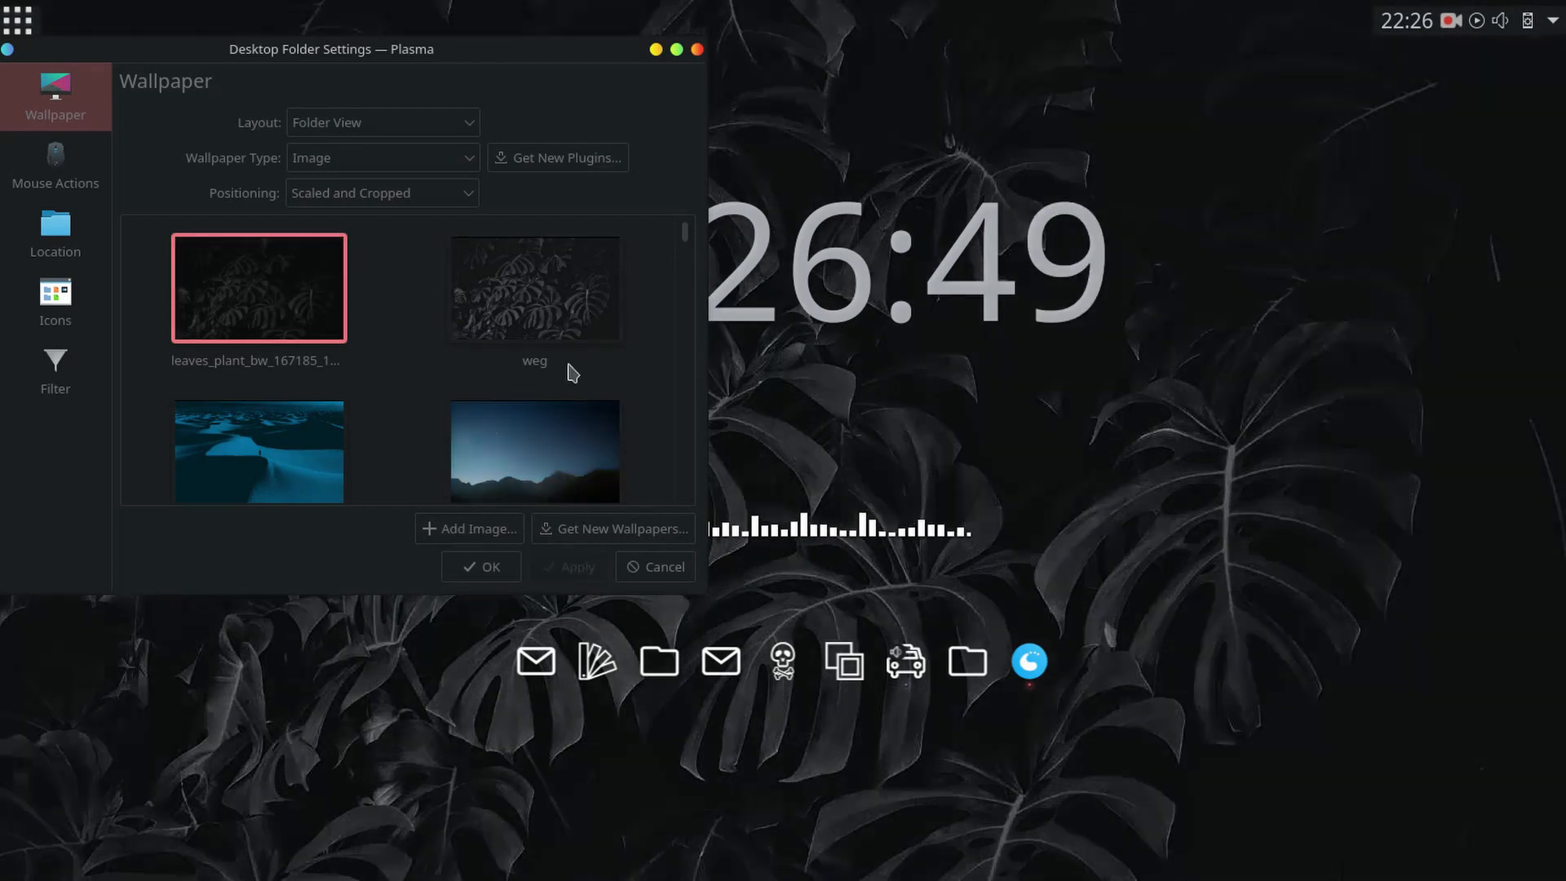
click(655, 50)
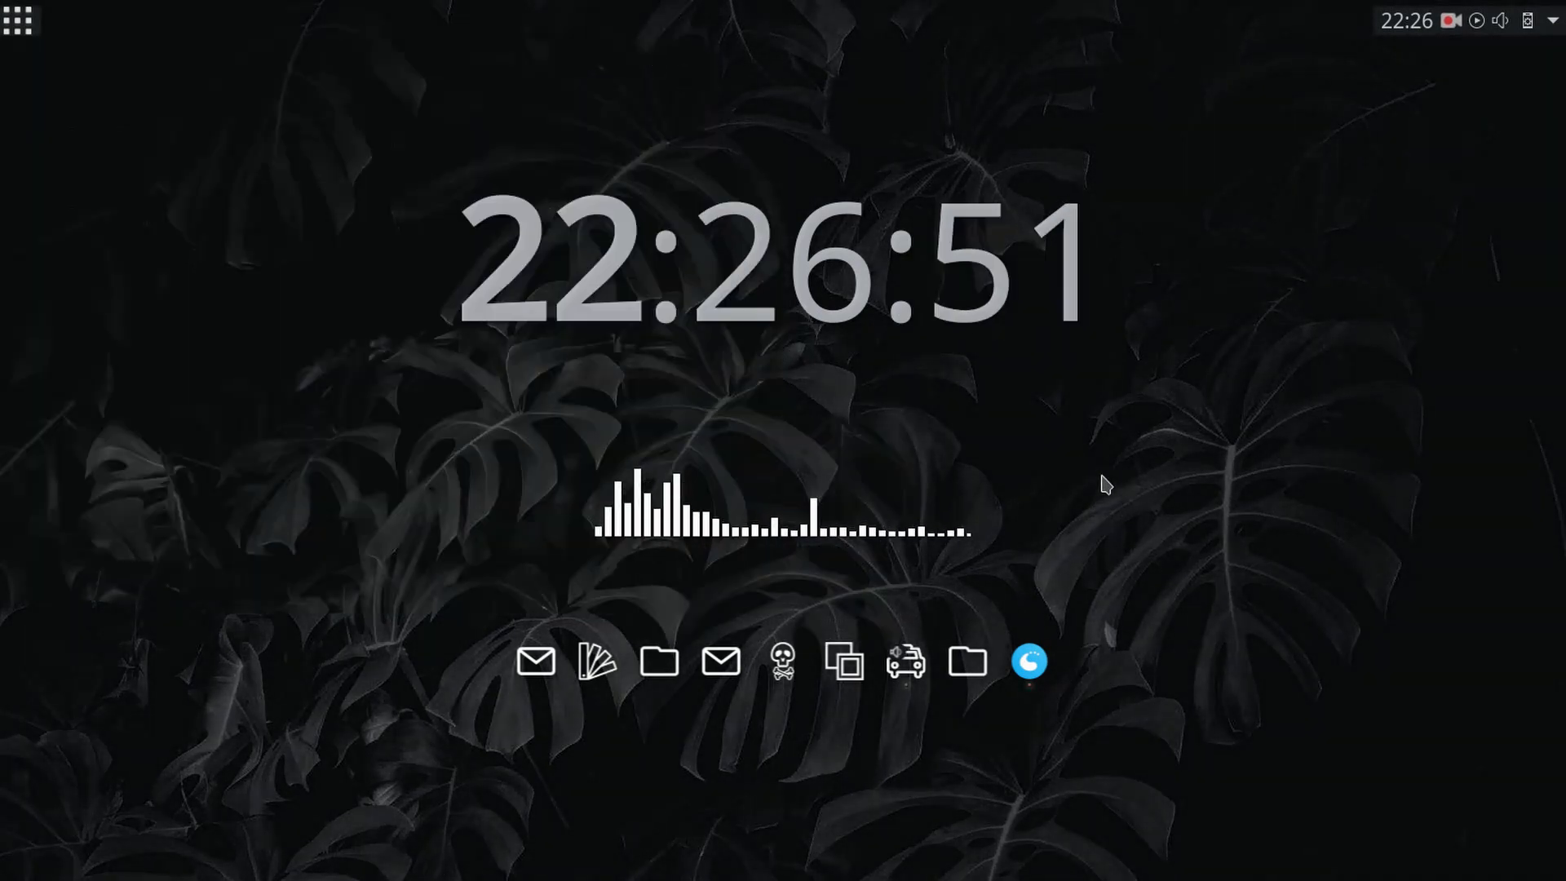
Step: Open the application launcher to check how its menu looks against the dark leaves wallpaper, and close it
click(12, 24)
click(13, 24)
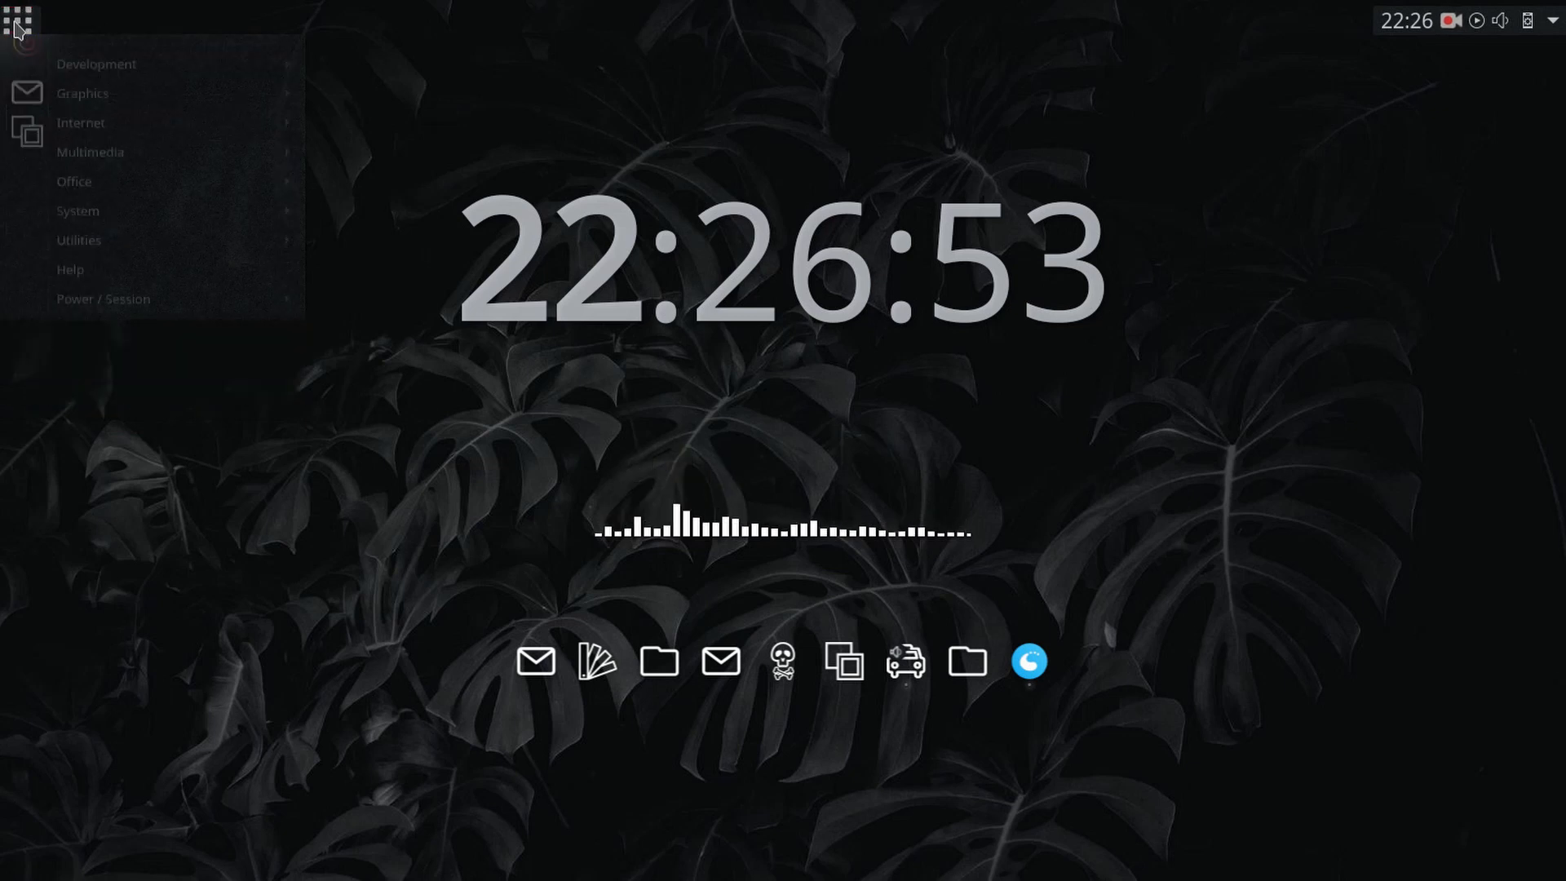
click(12, 24)
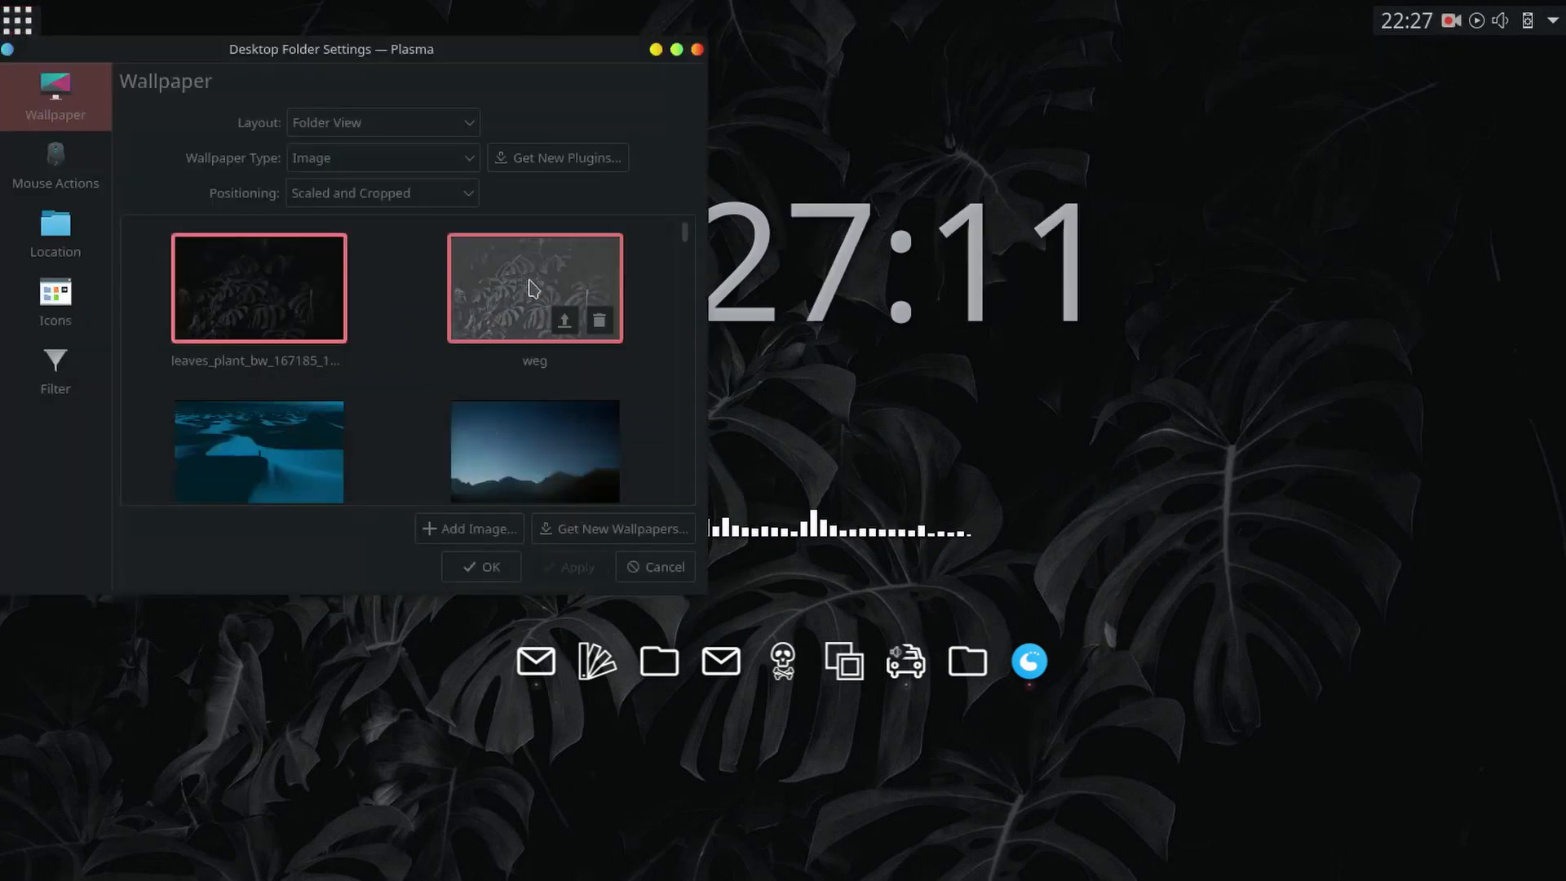
Step: Apply the weg image as the desktop wallpaper
click(532, 288)
click(561, 567)
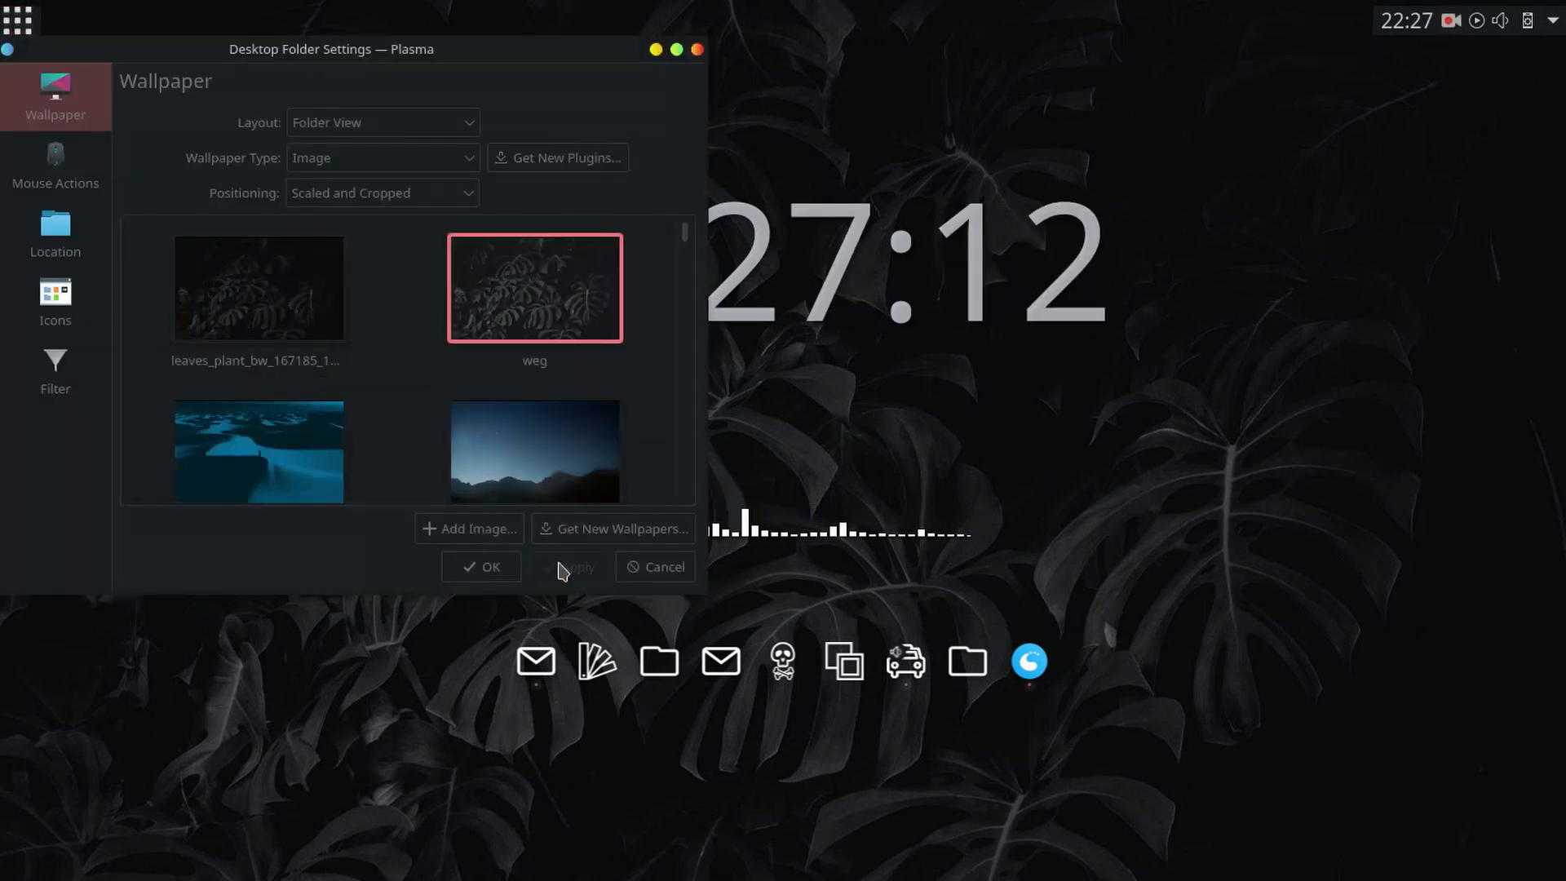
Step: Bring the Dolphin Home window forward, minimize the wallpaper settings, and move the Dolphin window aside to expose more desktop
mouse_move(536, 672)
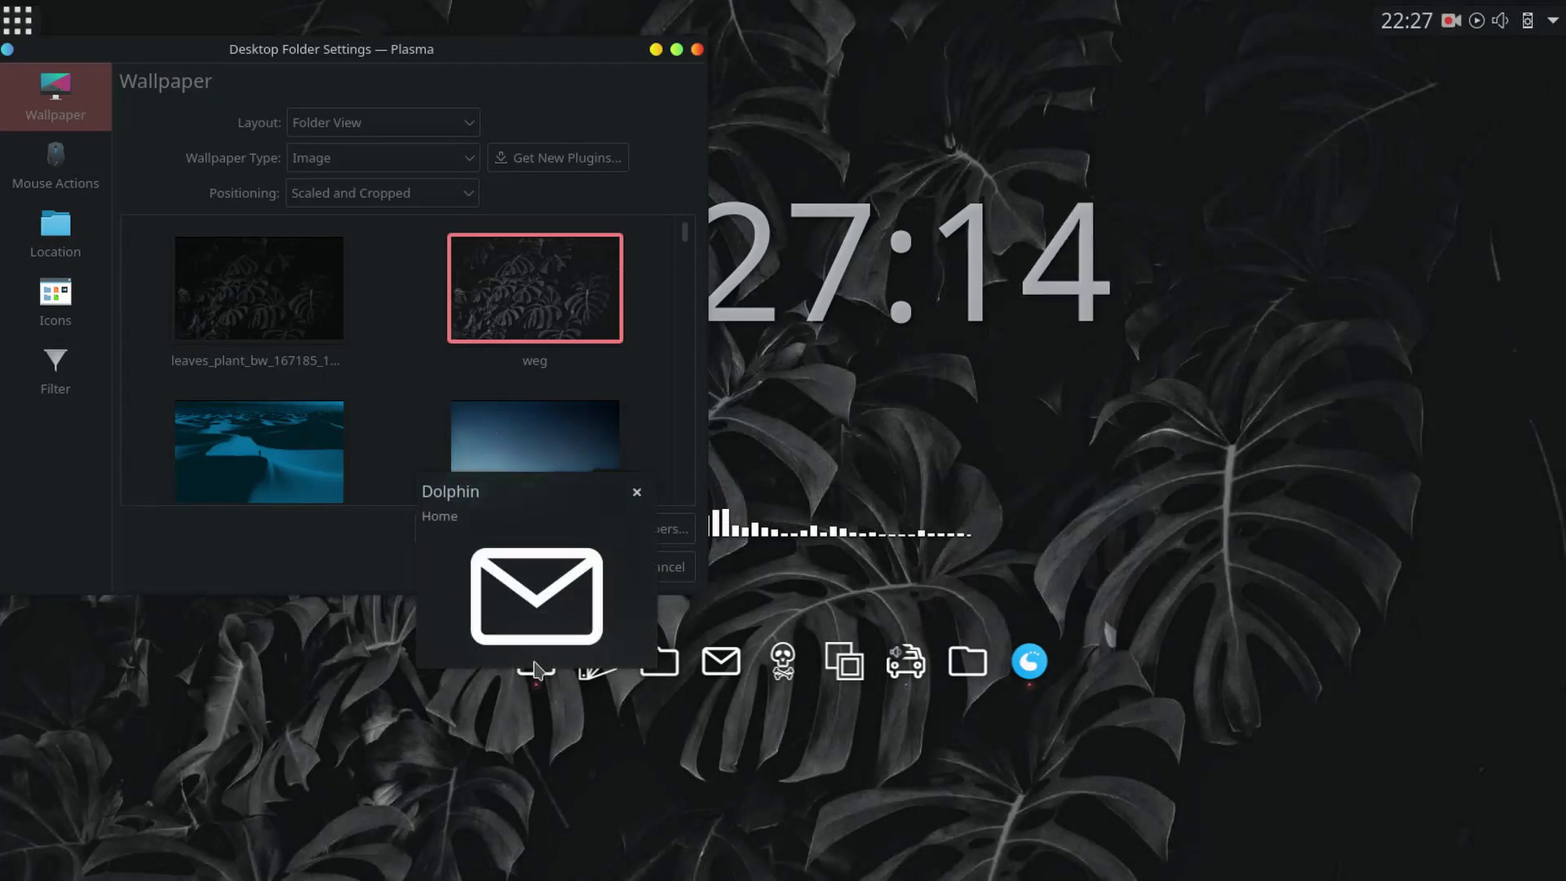
click(538, 600)
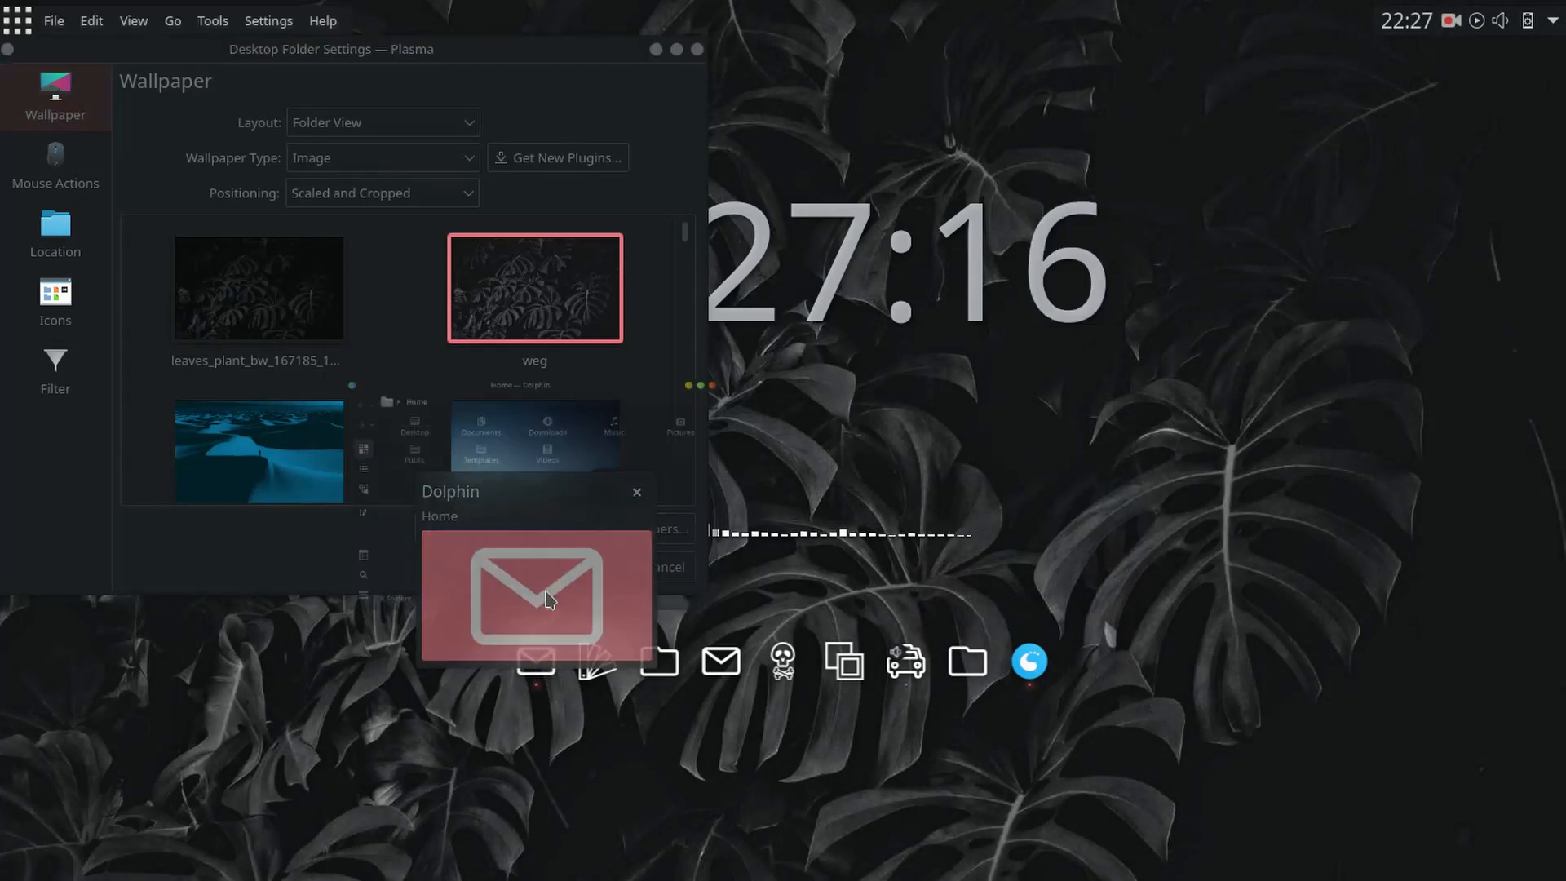
click(657, 51)
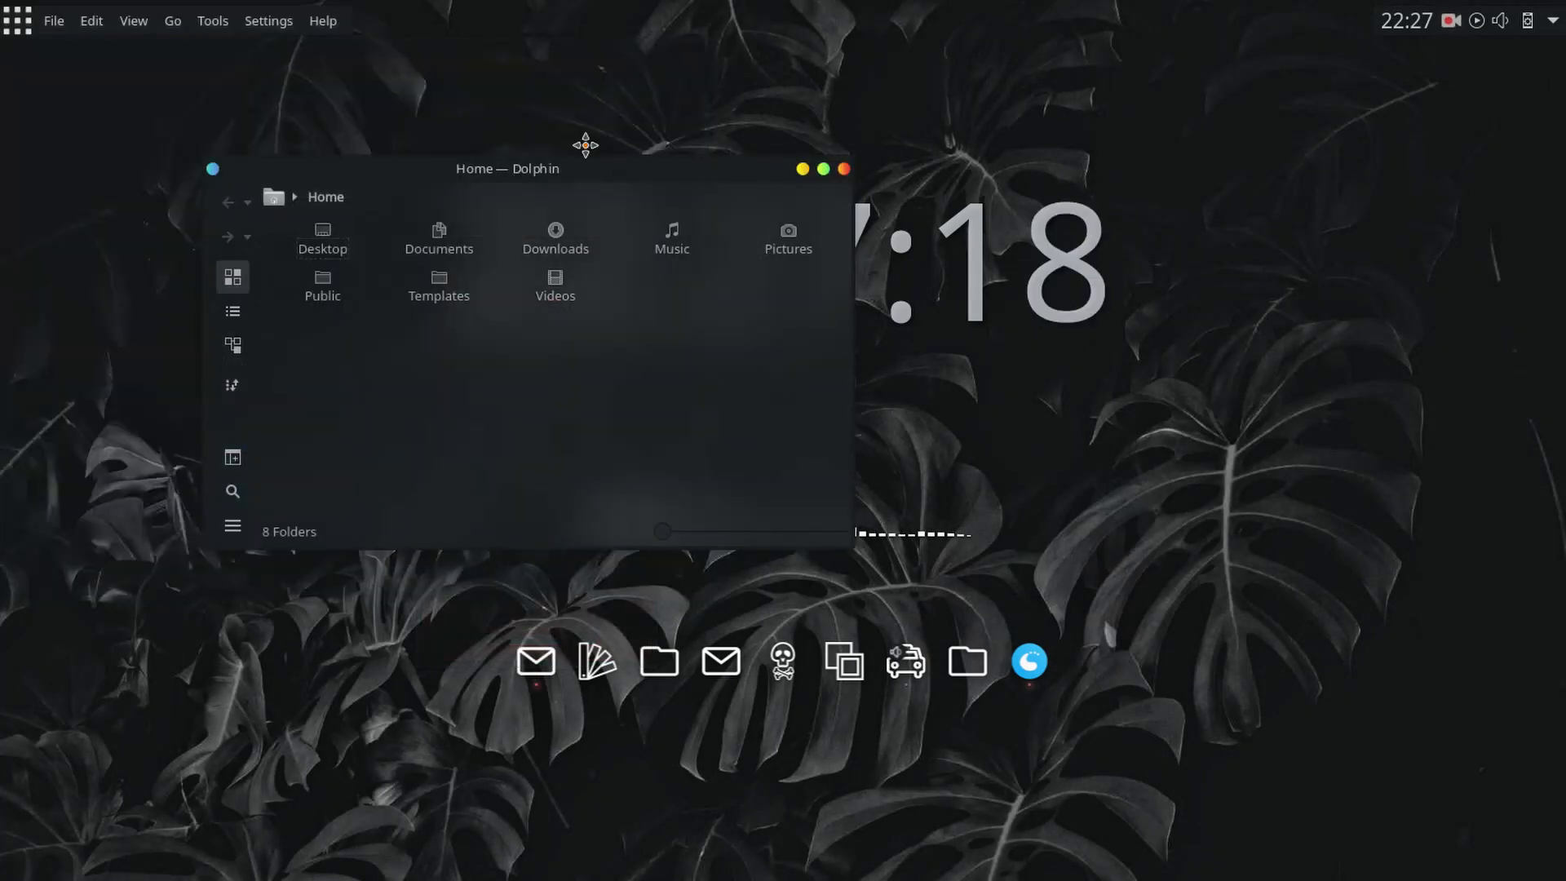
drag(585, 145, 469, 133)
Step: Reopen the desktop's wallpaper settings, apply the leaves_plant_bw_167185 image next to the Dolphin window, and minimize the settings
right_click(1143, 514)
click(1208, 494)
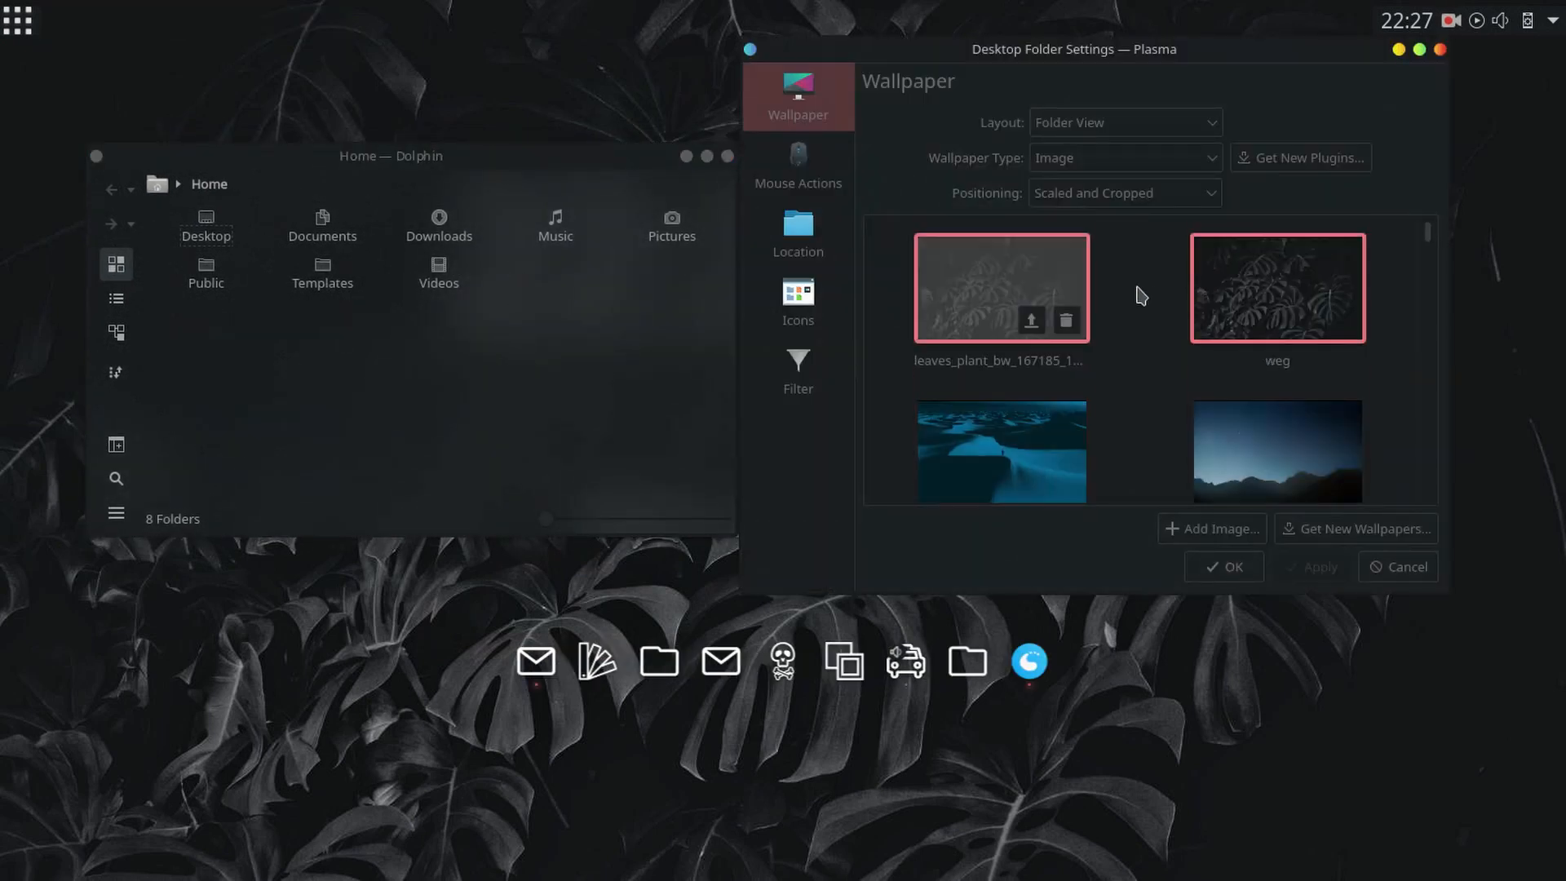
click(1032, 280)
click(1308, 567)
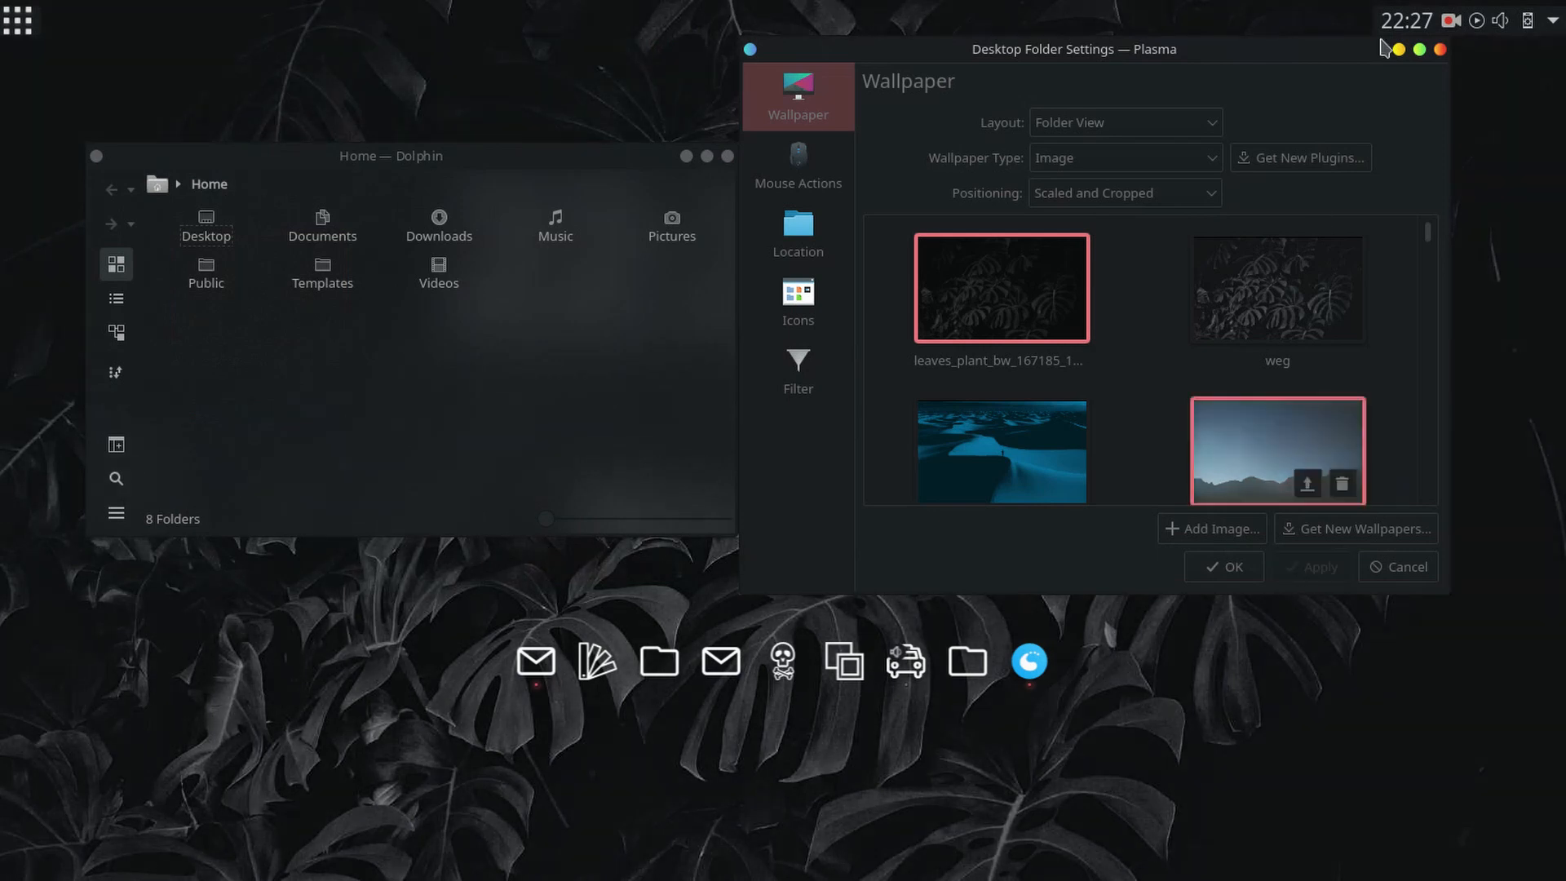
click(1401, 49)
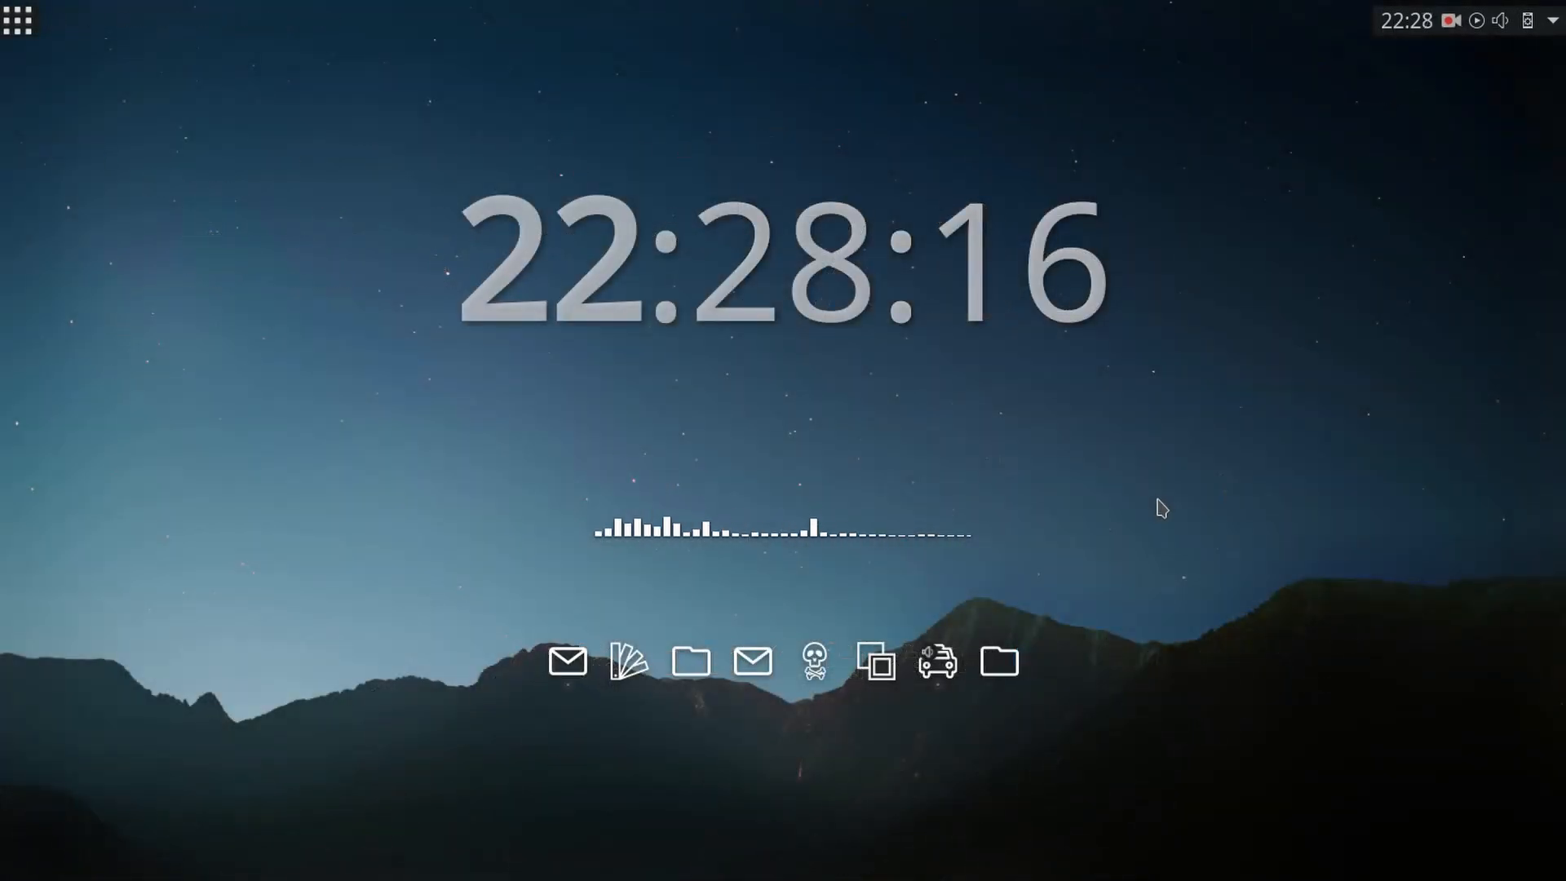